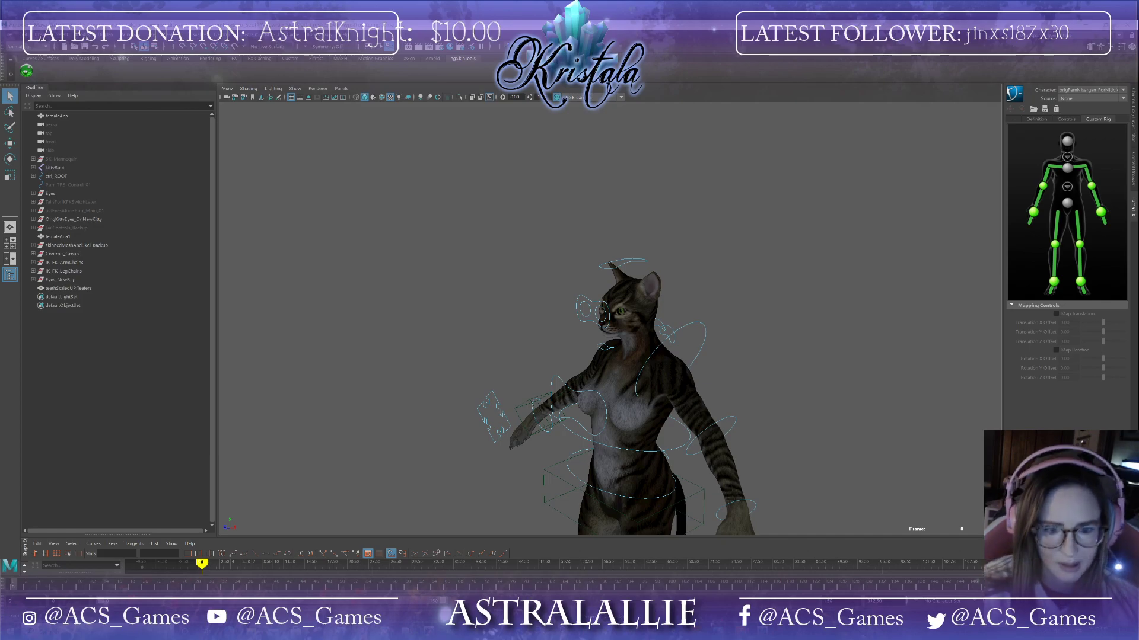
Step: Turn on joint display in the viewport for the cat character rig
{"action": "left_click_drag", "start_coordinate": [823, 444], "coordinate": [856, 453], "text": "alt"}
{"action": "middle_click_drag", "start_coordinate": [856, 452], "coordinate": [806, 280], "text": "alt"}
{"action": "left_click_drag", "start_coordinate": [806, 279], "coordinate": [828, 308], "text": "alt"}
{"action": "middle_click_drag", "start_coordinate": [827, 309], "coordinate": [796, 385], "text": "alt"}
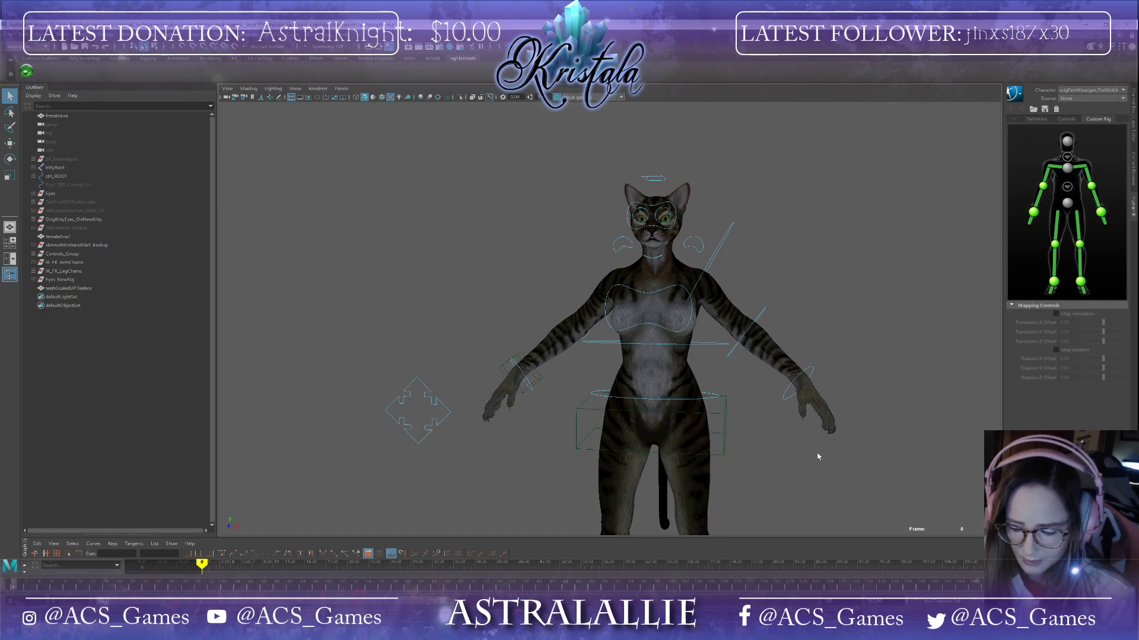
{"action": "mouse_move", "coordinate": [828, 438]}
{"action": "left_mouse_down", "text": "alt"}
{"action": "mouse_move", "coordinate": [814, 439]}
{"action": "mouse_move", "coordinate": [839, 439]}
{"action": "left_mouse_up", "text": "alt"}
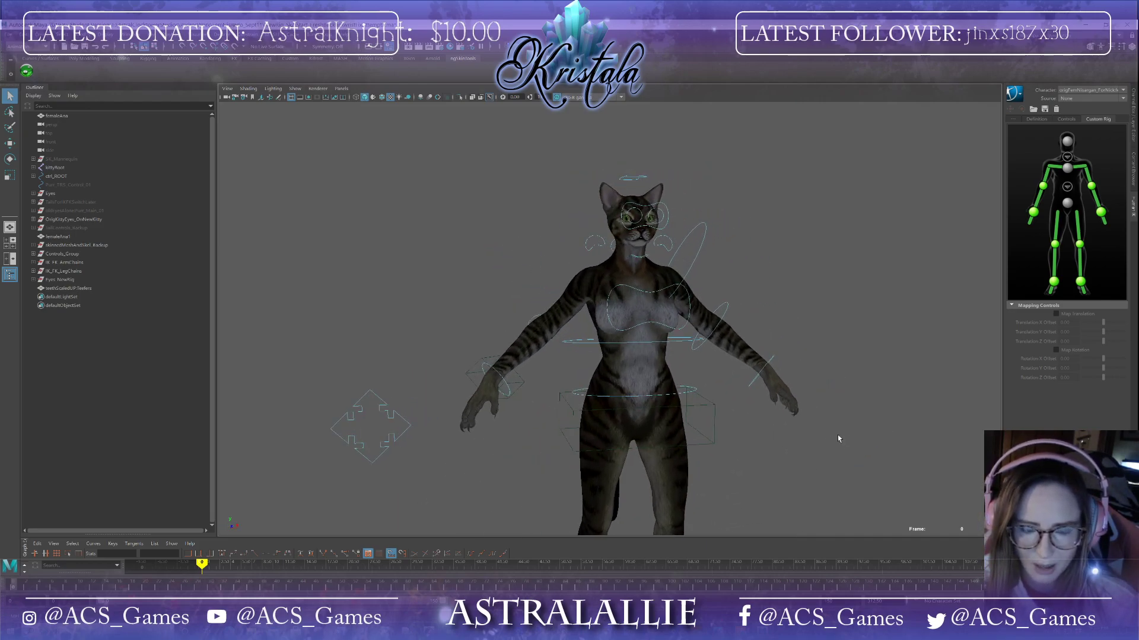
{"action": "left_click", "coordinate": [294, 88]}
{"action": "left_click", "coordinate": [303, 229]}
Step: Select the tail base control and open the Channel Box
{"action": "left_click_drag", "start_coordinate": [821, 305], "coordinate": [655, 359], "text": "alt"}
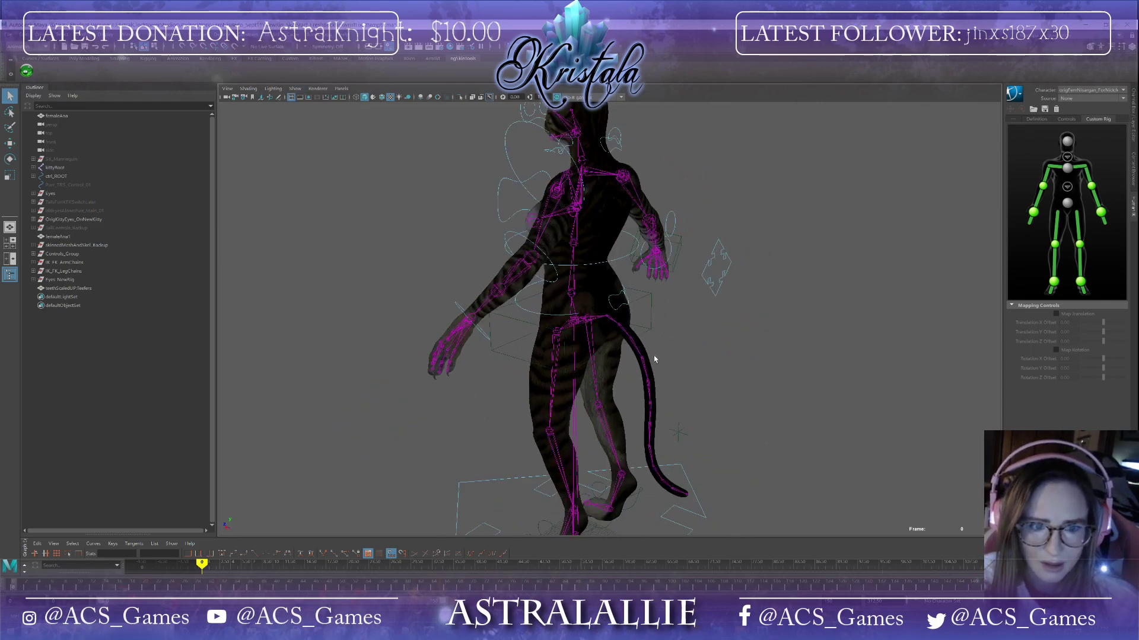
{"action": "left_click", "coordinate": [623, 306]}
{"action": "left_click", "coordinate": [1131, 47]}
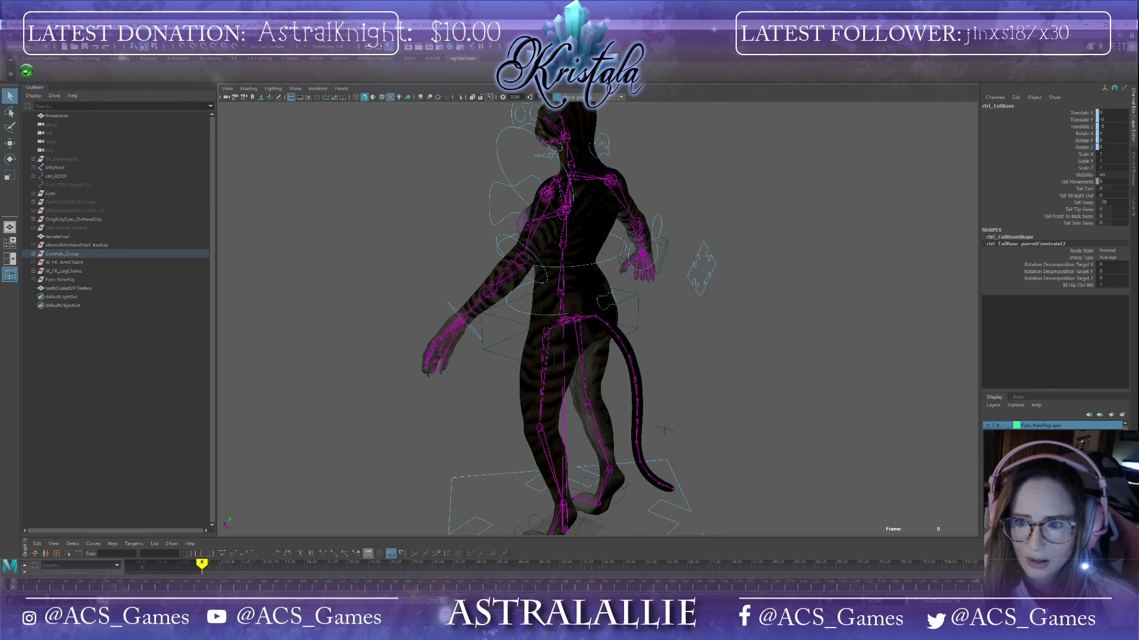
Step: Try rotating the left wrist control with the Rotate tool
{"action": "left_click_drag", "start_coordinate": [872, 261], "coordinate": [847, 279], "text": "alt"}
{"action": "left_click", "coordinate": [751, 287]}
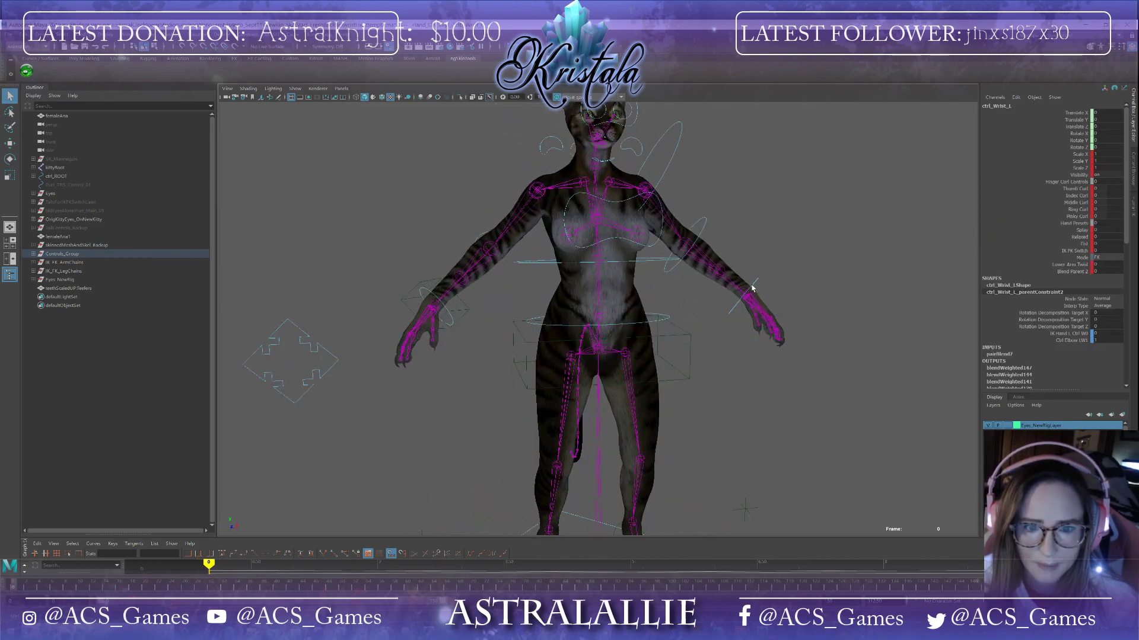
{"action": "left_click_drag", "start_coordinate": [676, 300], "coordinate": [651, 301], "text": "alt"}
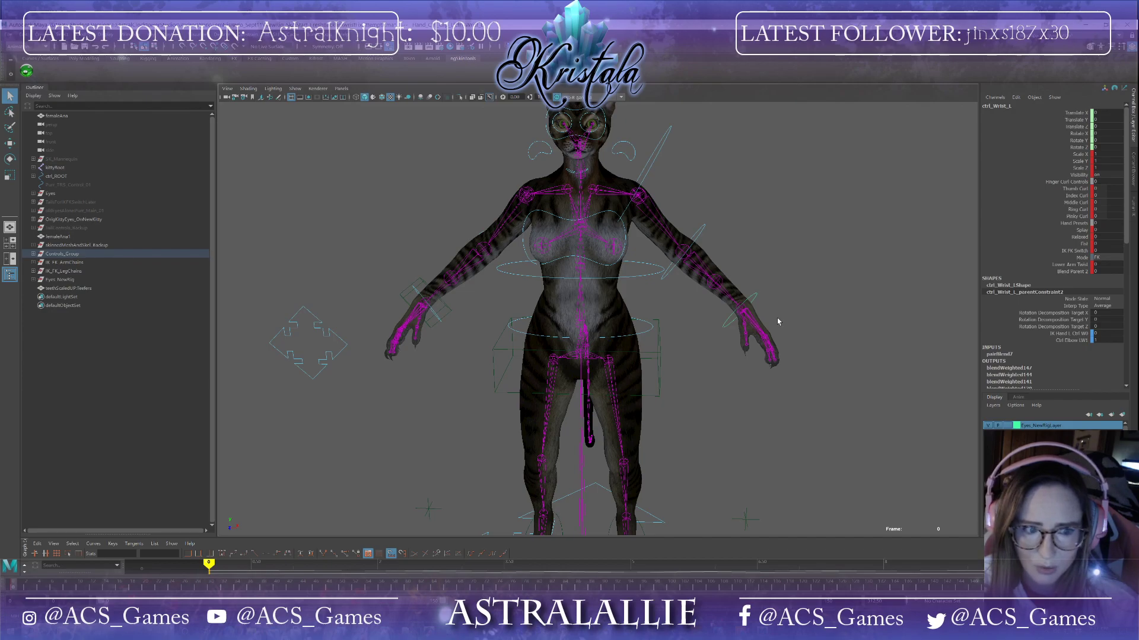
{"action": "scroll", "coordinate": [777, 318], "scroll_direction": "down", "scroll_amount": 4}
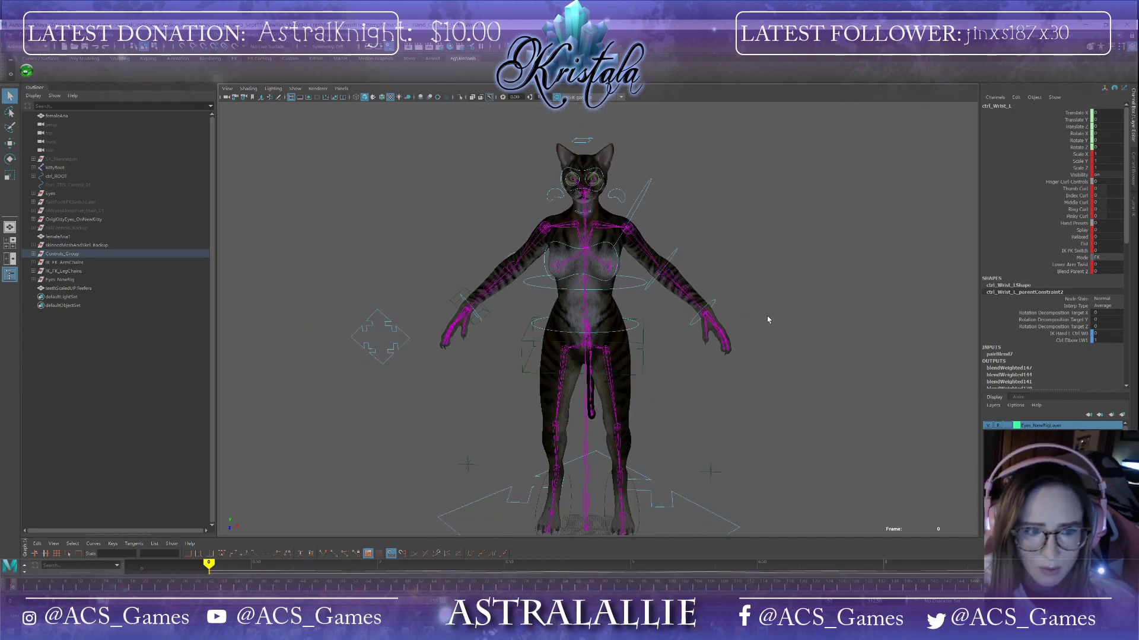
{"action": "key", "text": "e"}
{"action": "left_click_drag", "start_coordinate": [757, 313], "coordinate": [727, 319], "text": "alt"}
{"action": "left_click_drag", "start_coordinate": [661, 359], "coordinate": [645, 210]}
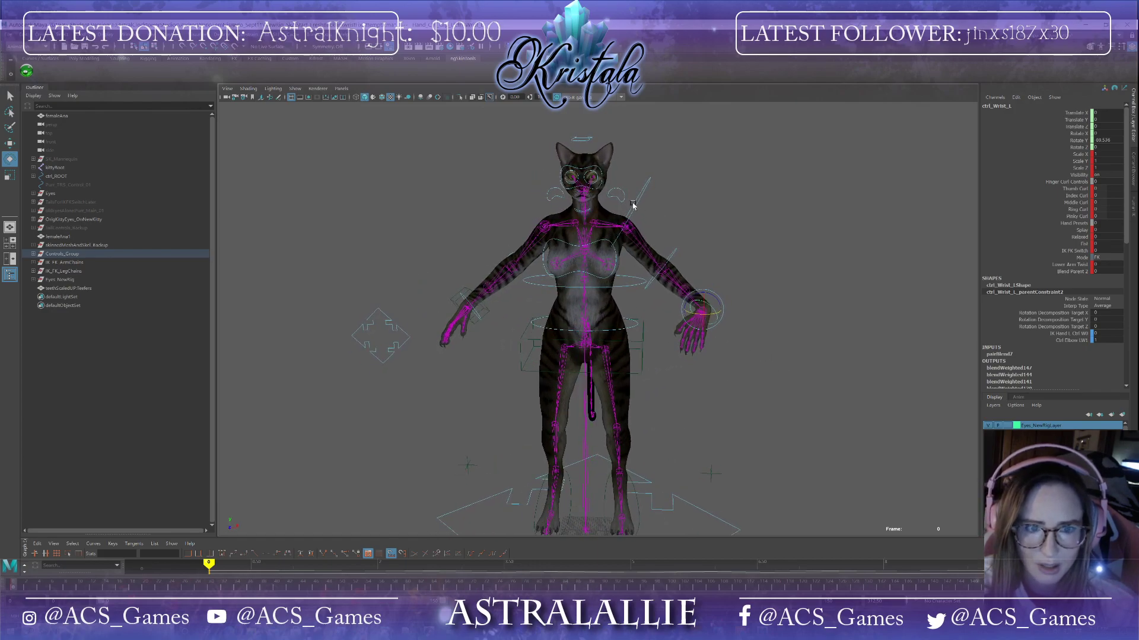
Step: Try rotating the left shoulder control to raise the arm, and undo it
{"action": "left_click", "coordinate": [638, 212]}
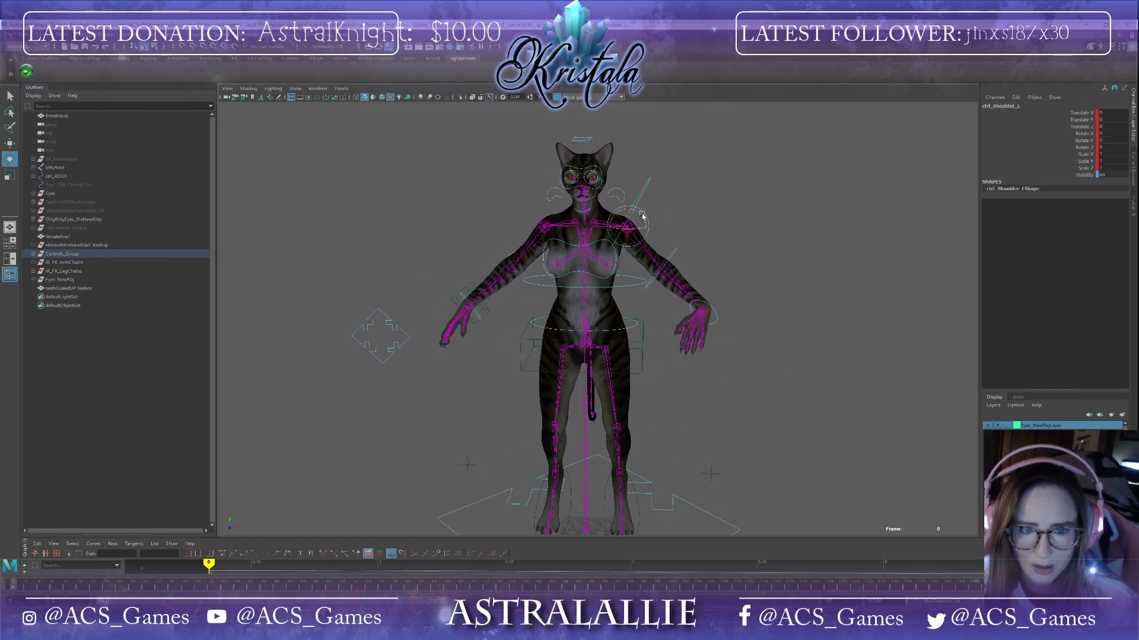
{"action": "left_click_drag", "start_coordinate": [643, 217], "coordinate": [709, 279]}
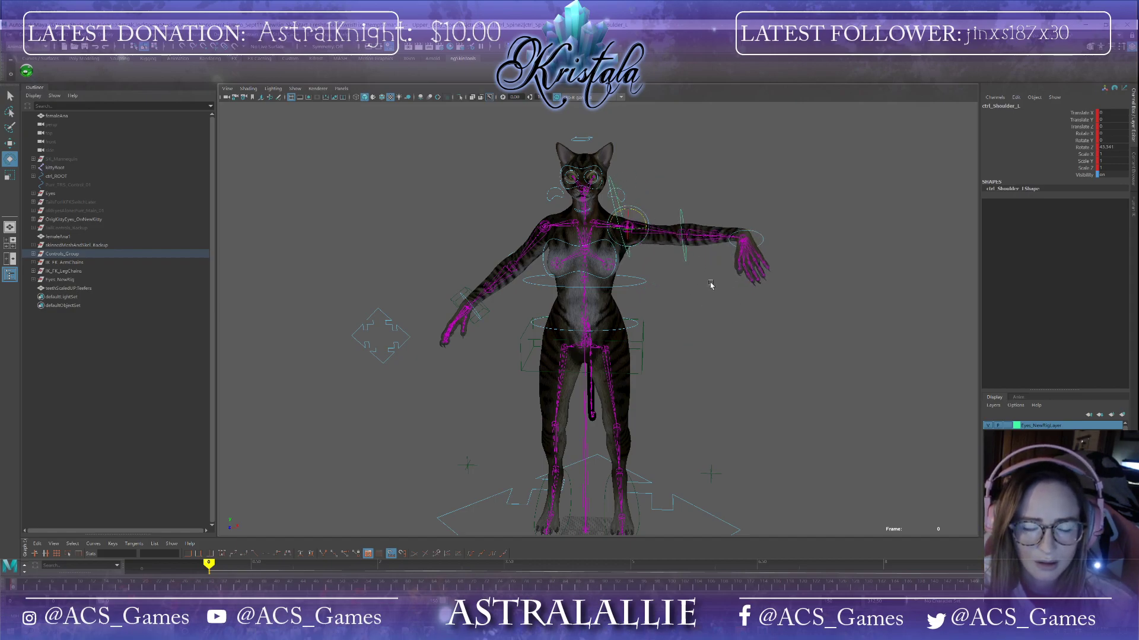
{"action": "key", "text": "ctrl+z"}
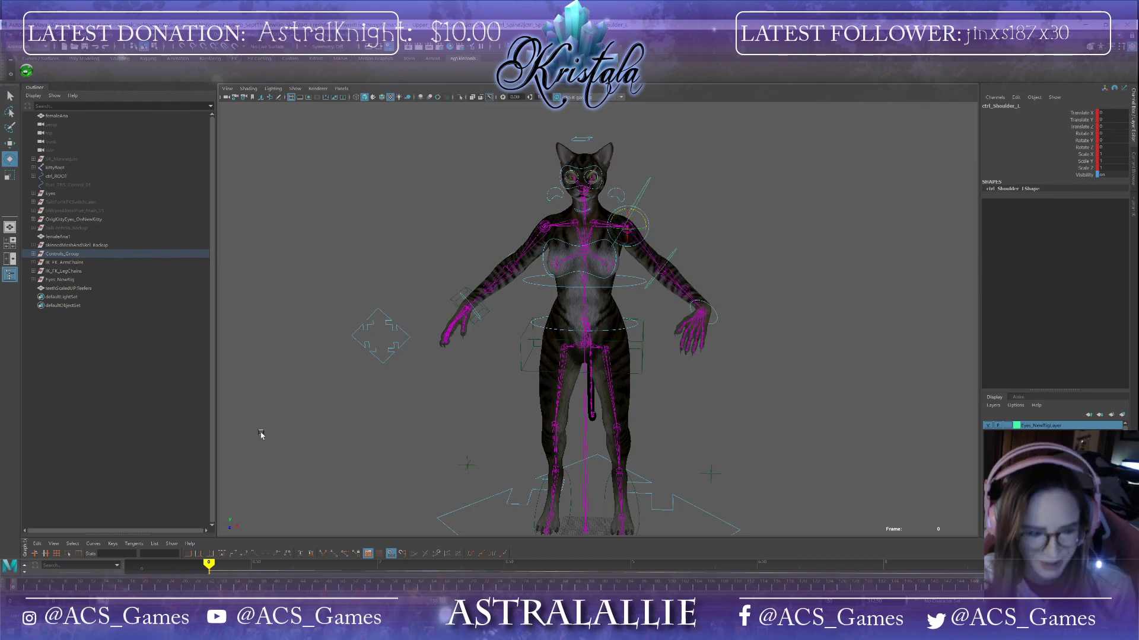
Step: Undo the left wrist rotation and clear the selection
{"action": "left_click", "coordinate": [714, 320]}
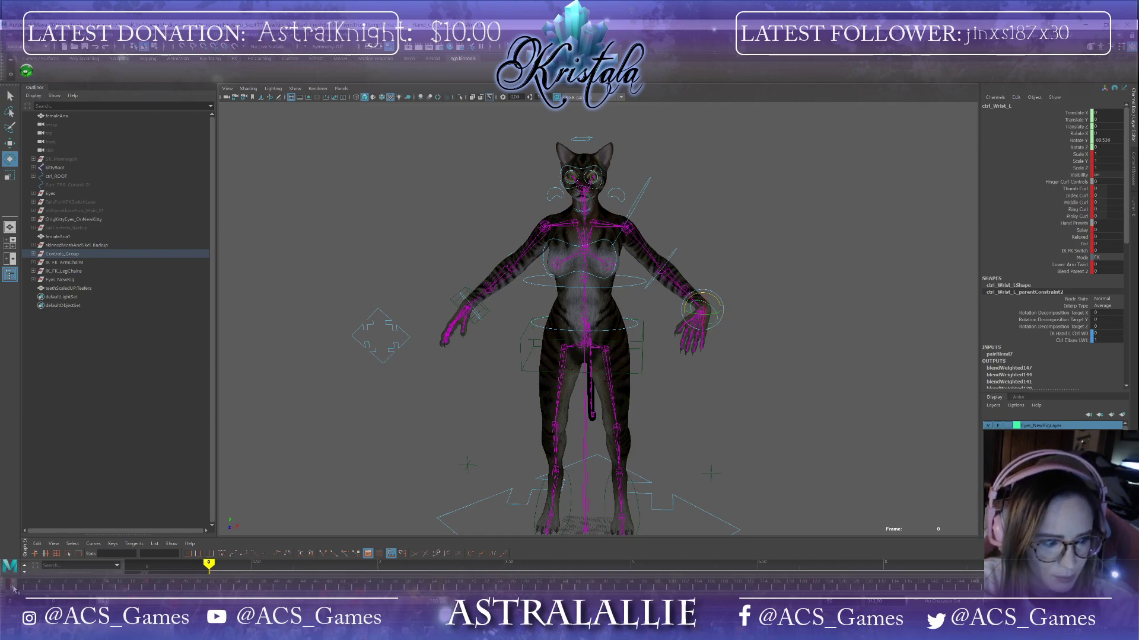
{"action": "left_click", "coordinate": [729, 343]}
{"action": "key", "text": "ctrl+z"}
{"action": "key", "text": "ctrl+z"}
{"action": "left_click", "coordinate": [682, 358]}
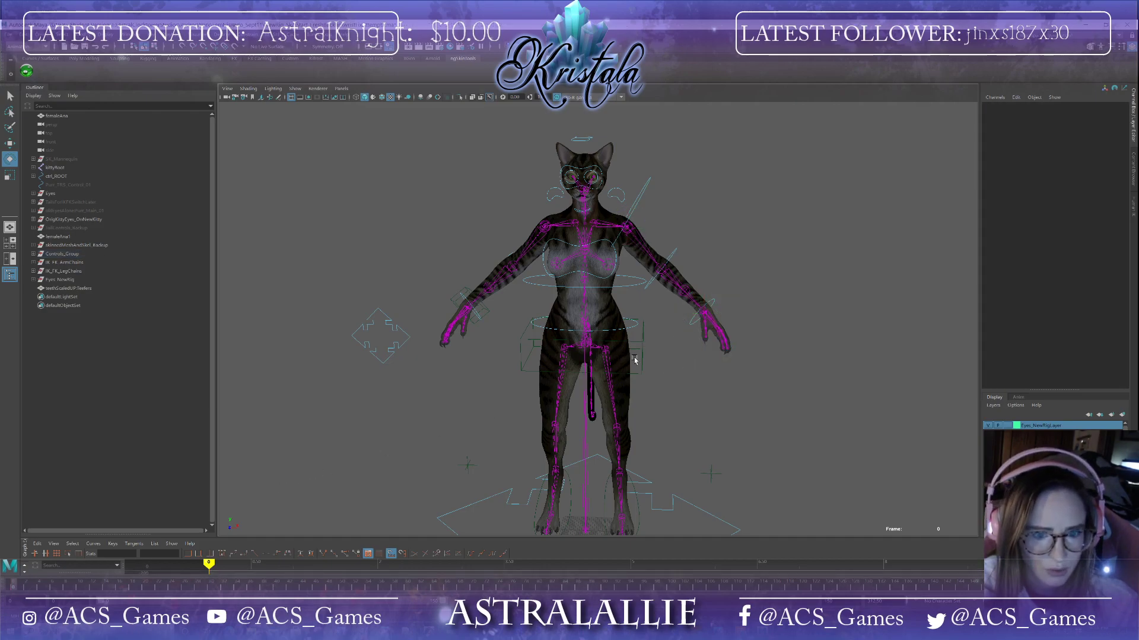
Step: Select the left wrist control and snap its keys on the timeline
{"action": "left_click", "coordinate": [691, 321]}
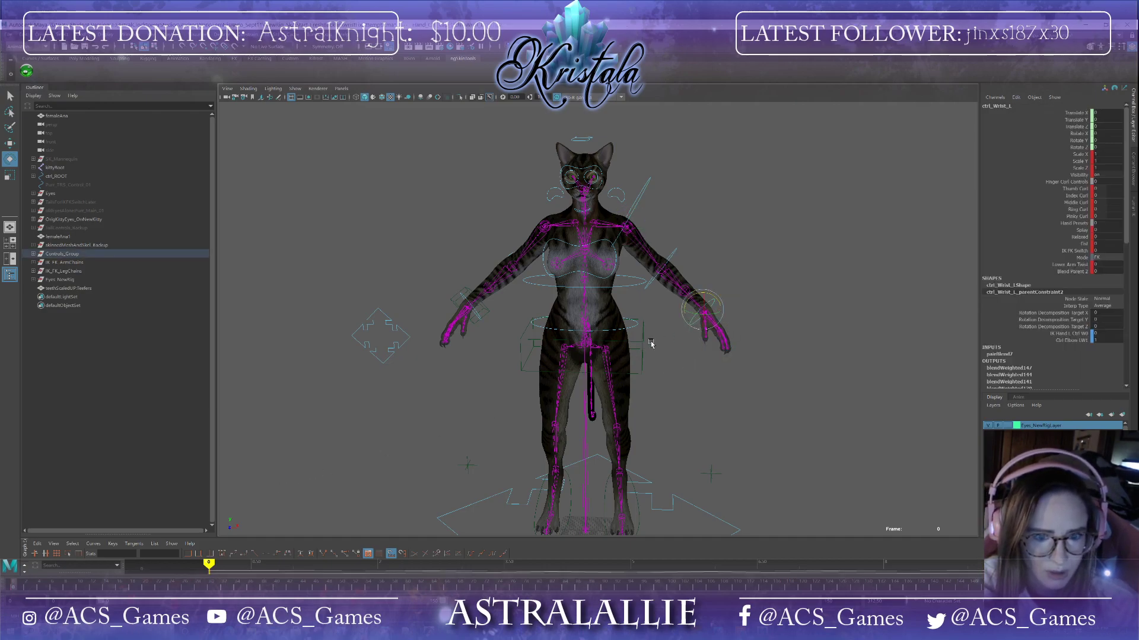
{"action": "right_click", "coordinate": [14, 589]}
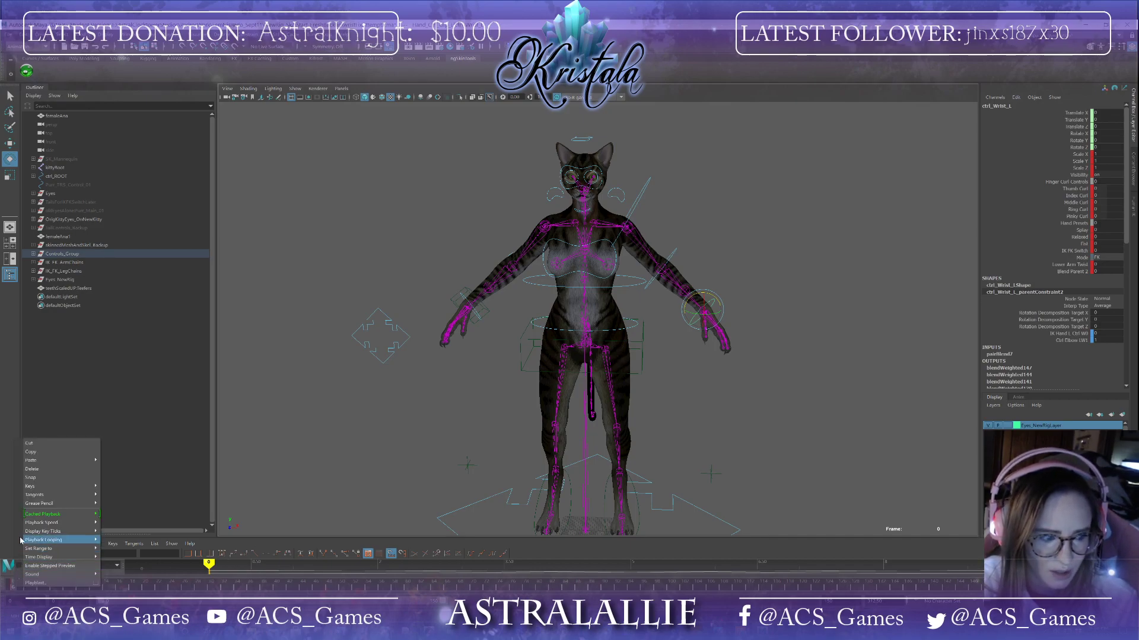
{"action": "left_click", "coordinate": [47, 477]}
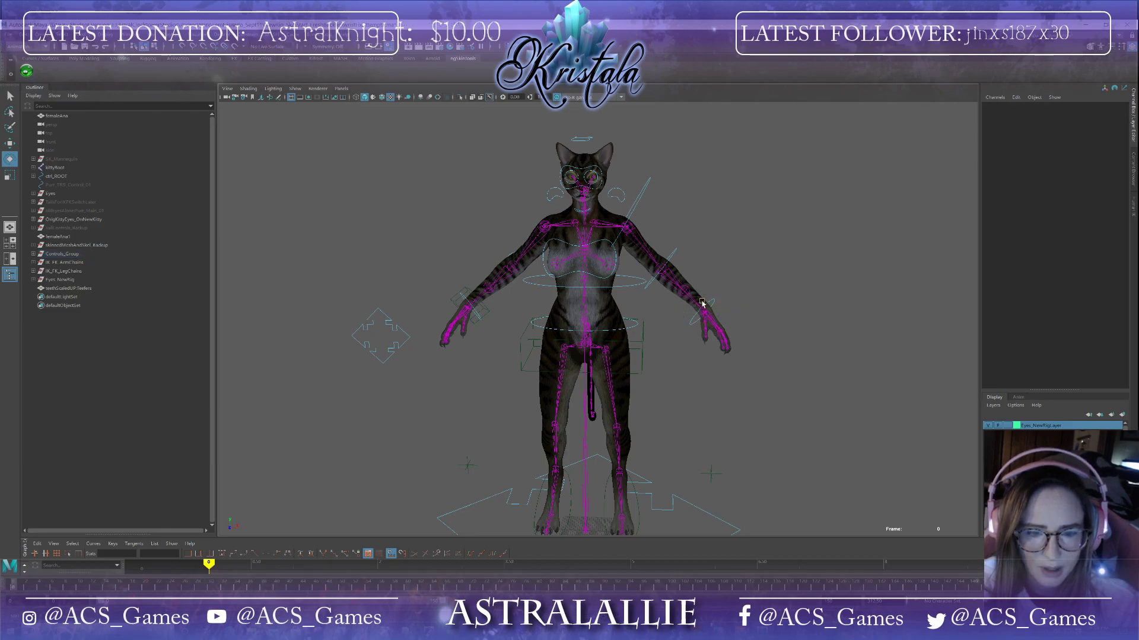
Step: Try a small rotation on the left shoulder control, and undo it
{"action": "mouse_move", "coordinate": [716, 320]}
{"action": "left_mouse_down"}
{"action": "mouse_move", "coordinate": [703, 343]}
{"action": "mouse_move", "coordinate": [699, 331]}
{"action": "left_mouse_up"}
{"action": "left_click", "coordinate": [637, 220]}
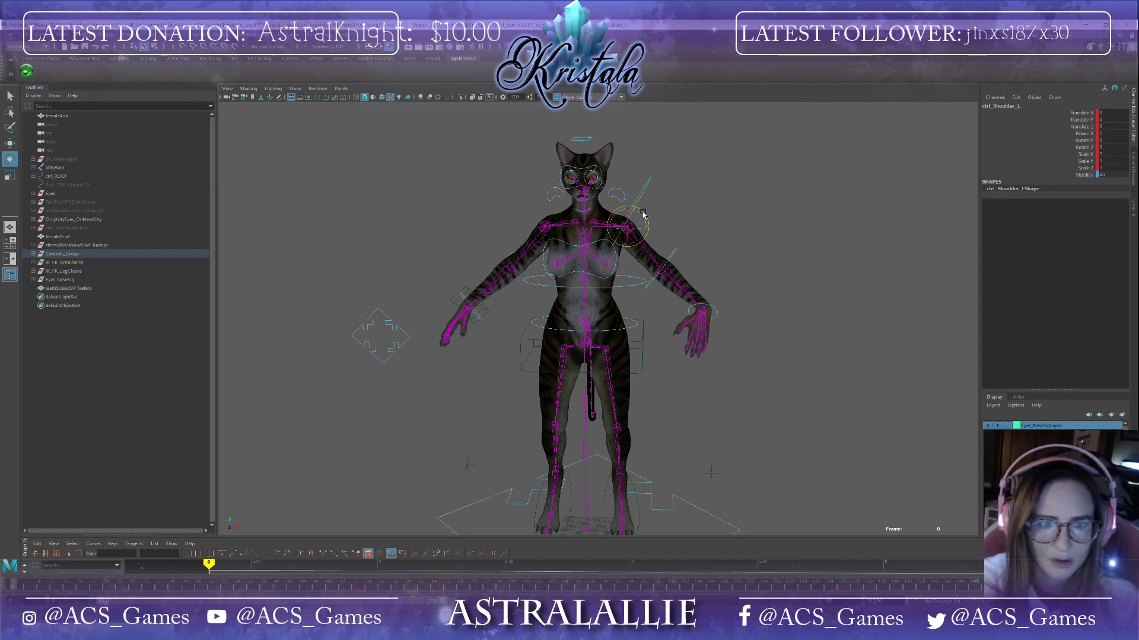
{"action": "left_click_drag", "start_coordinate": [641, 218], "coordinate": [637, 211]}
{"action": "key", "text": "ctrl+z"}
{"action": "key", "text": "ctrl+z"}
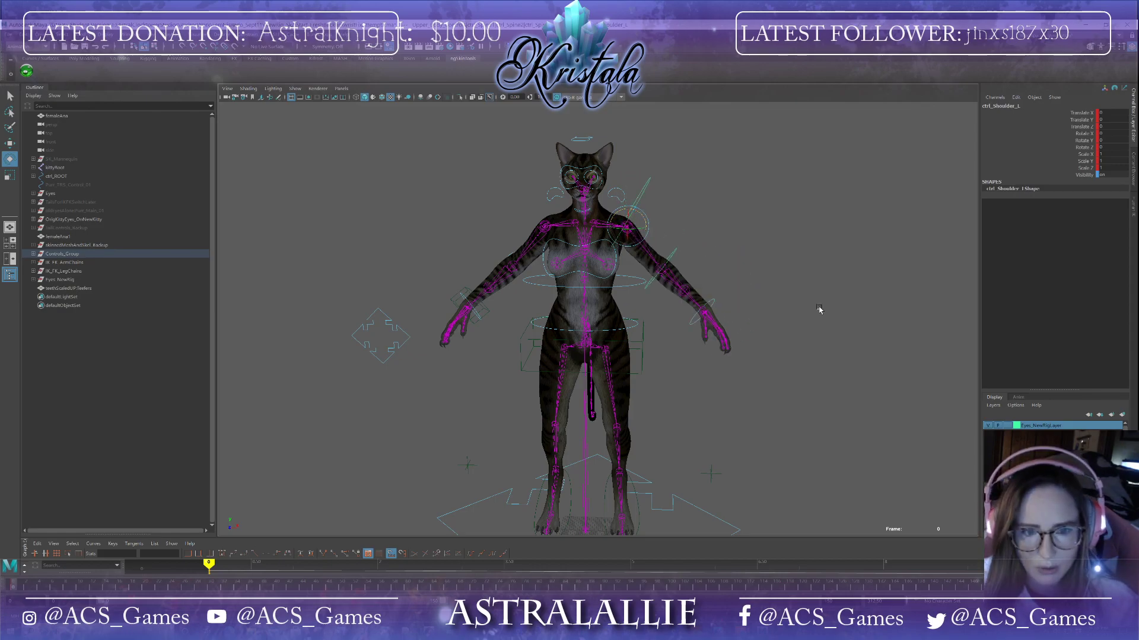
Step: Try moving the hip control downward with the Move tool, and undo it
{"action": "mouse_move", "coordinate": [793, 360]}
{"action": "left_mouse_down", "text": "alt"}
{"action": "mouse_move", "coordinate": [757, 376]}
{"action": "mouse_move", "coordinate": [813, 356]}
{"action": "mouse_move", "coordinate": [777, 358]}
{"action": "left_mouse_up", "text": "alt"}
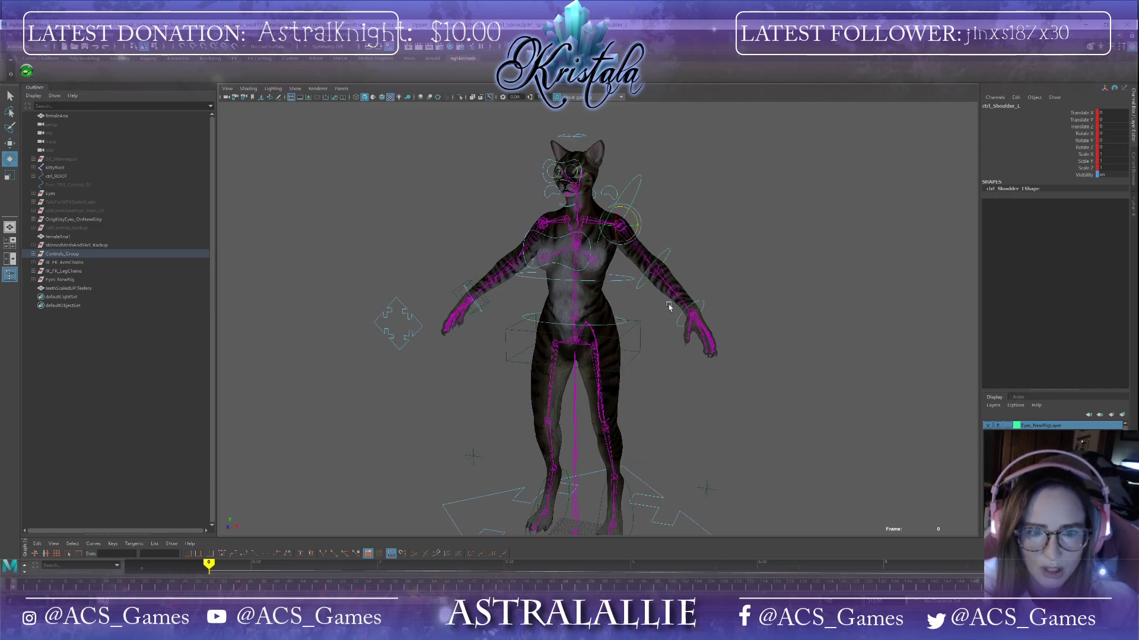
{"action": "scroll", "coordinate": [712, 317], "scroll_direction": "up", "scroll_amount": 5}
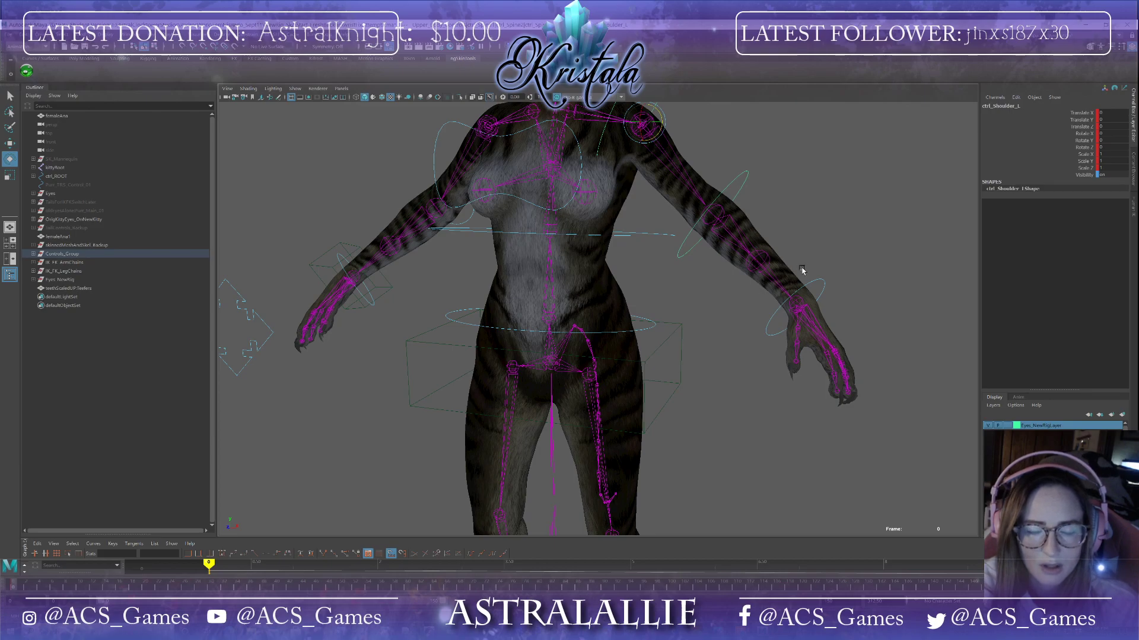
{"action": "left_click_drag", "start_coordinate": [797, 272], "coordinate": [764, 278], "text": "alt"}
{"action": "left_click_drag", "start_coordinate": [610, 350], "coordinate": [703, 358], "text": "alt"}
{"action": "scroll", "coordinate": [663, 345], "scroll_direction": "down", "scroll_amount": 3}
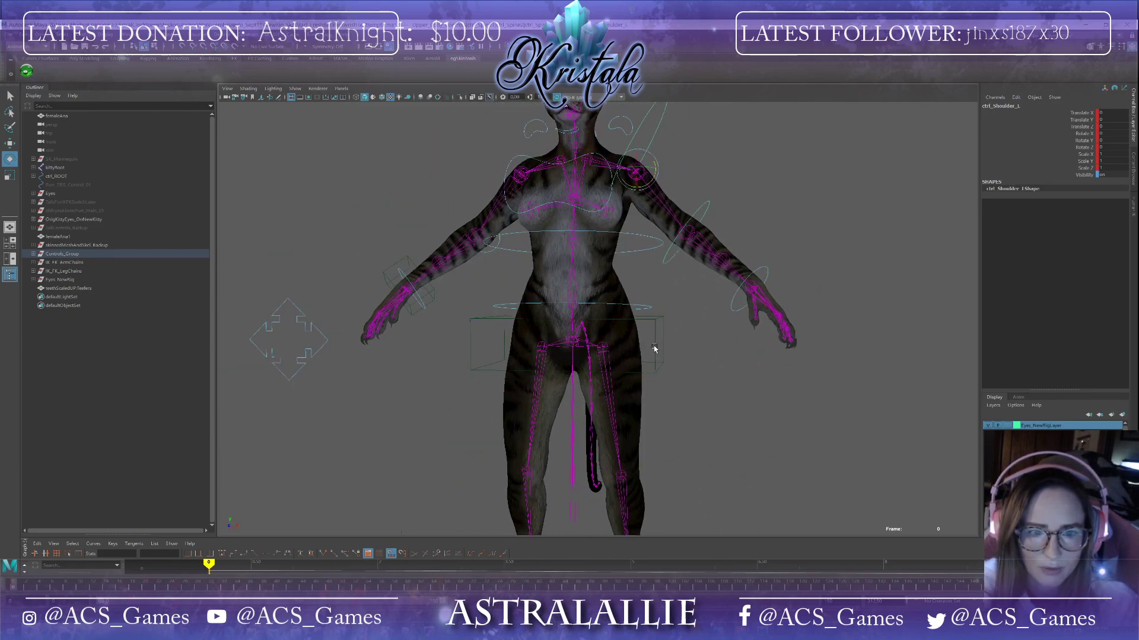
{"action": "left_click", "coordinate": [655, 347]}
{"action": "scroll", "coordinate": [603, 321], "scroll_direction": "down", "scroll_amount": 3}
{"action": "key", "text": "w"}
{"action": "left_click_drag", "start_coordinate": [584, 313], "coordinate": [583, 356]}
{"action": "key", "text": "ctrl+z"}
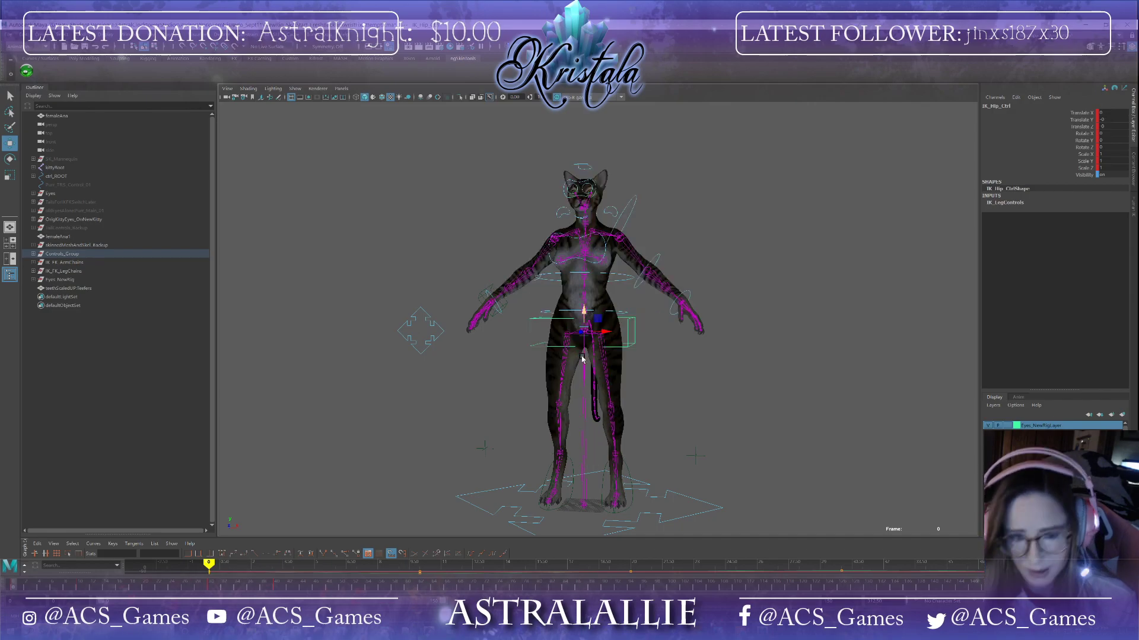
Step: Inspect the character's arms and pose from several angles and zoom levels
{"action": "scroll", "coordinate": [696, 329], "scroll_direction": "up", "scroll_amount": 3}
{"action": "scroll", "coordinate": [707, 385], "scroll_direction": "down", "scroll_amount": 3}
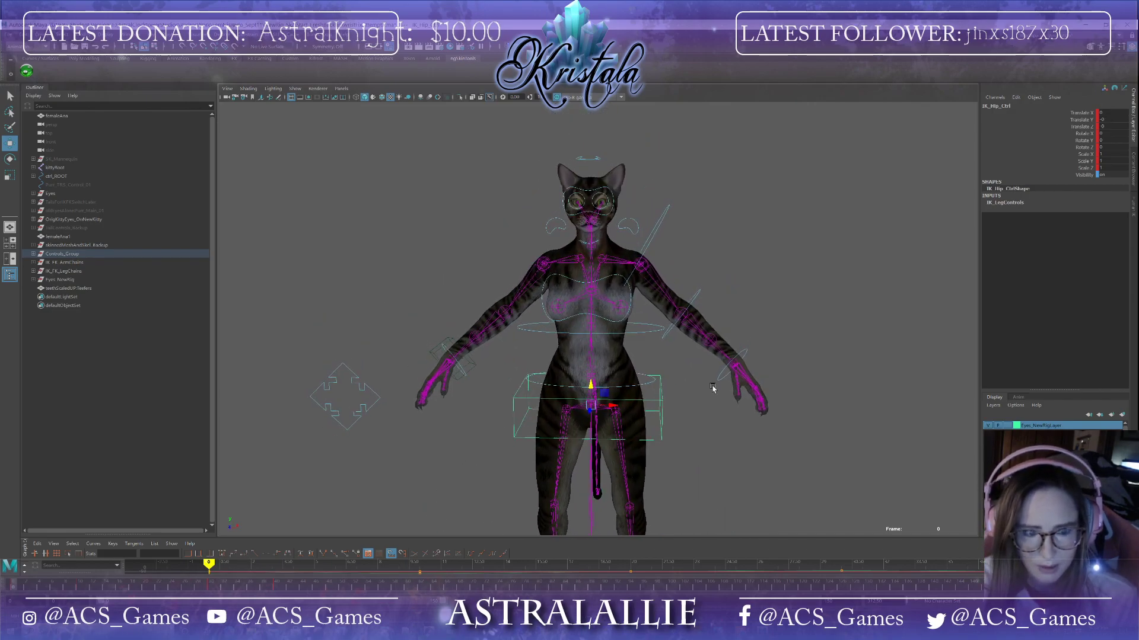
{"action": "scroll", "coordinate": [737, 408], "scroll_direction": "down", "scroll_amount": 1}
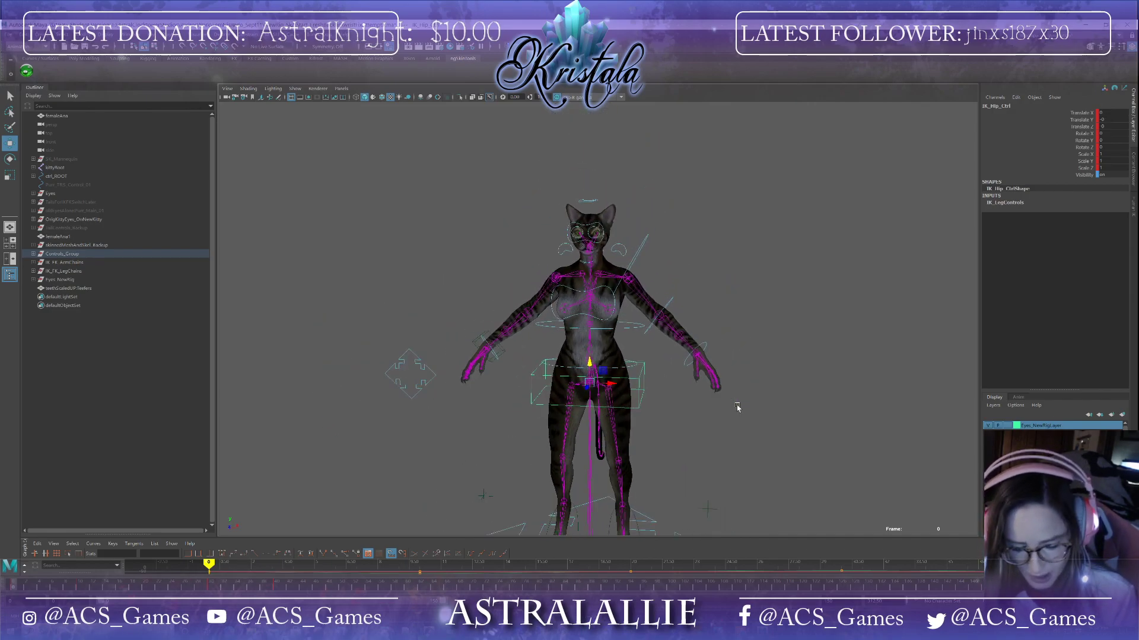
{"action": "scroll", "coordinate": [737, 408], "scroll_direction": "up", "scroll_amount": 1}
{"action": "scroll", "coordinate": [736, 397], "scroll_direction": "up", "scroll_amount": 2}
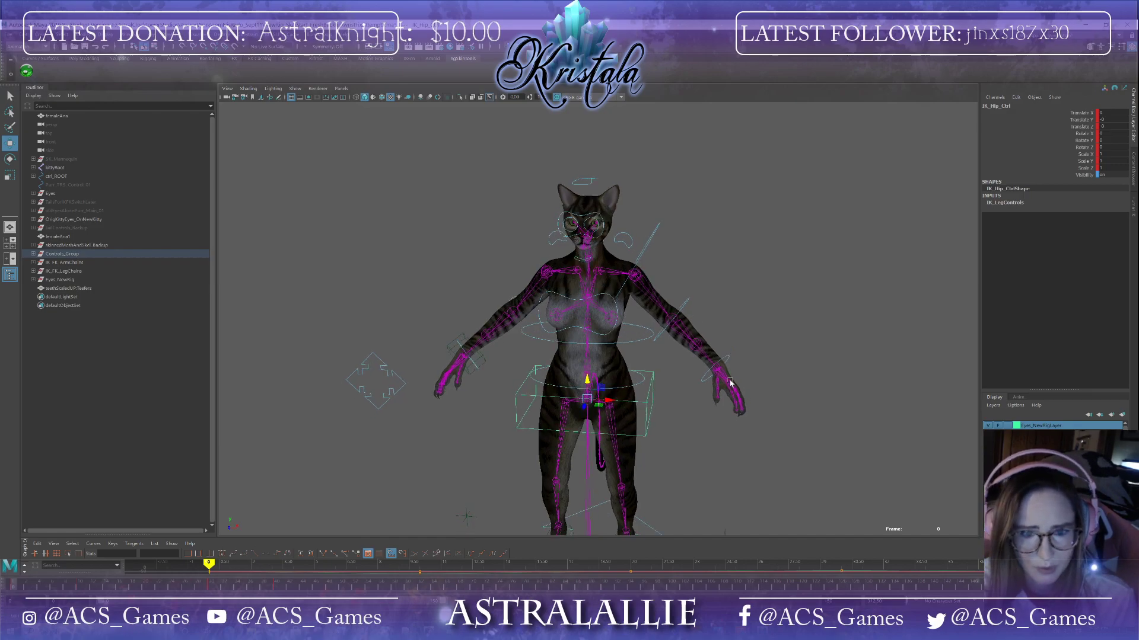
{"action": "scroll", "coordinate": [730, 381], "scroll_direction": "up", "scroll_amount": 4}
{"action": "left_click_drag", "start_coordinate": [727, 368], "coordinate": [700, 411], "text": "alt"}
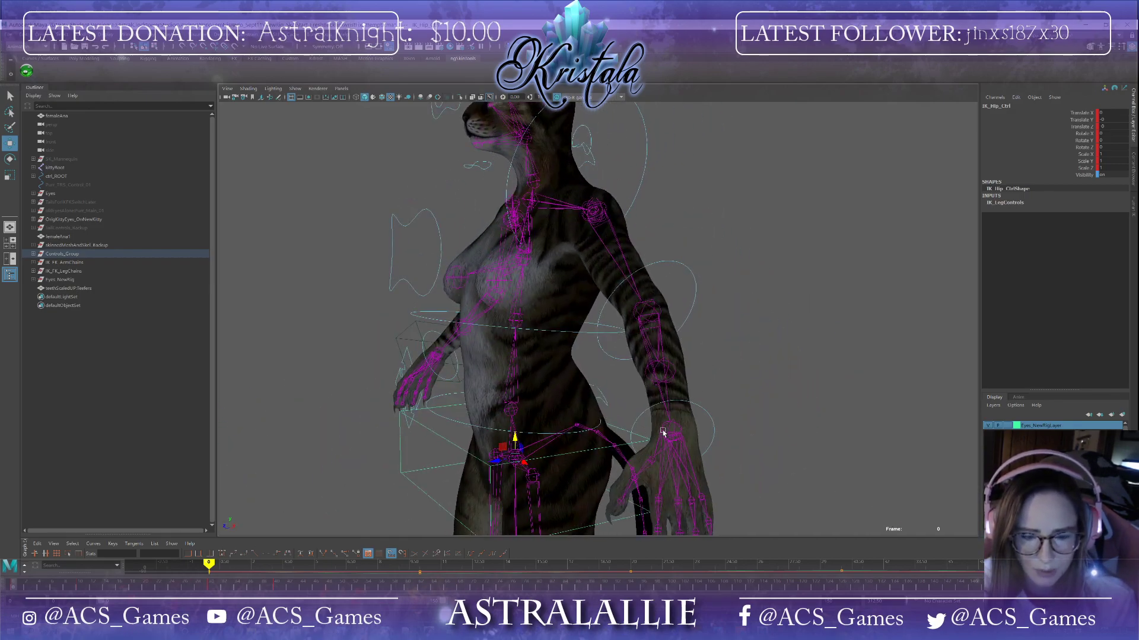
{"action": "scroll", "coordinate": [668, 425], "scroll_direction": "down", "scroll_amount": 3}
{"action": "middle_click_drag", "start_coordinate": [622, 353], "coordinate": [684, 467], "text": "alt"}
{"action": "left_click_drag", "start_coordinate": [684, 467], "coordinate": [742, 465], "text": "alt"}
{"action": "left_click_drag", "start_coordinate": [650, 449], "coordinate": [749, 437], "text": "alt"}
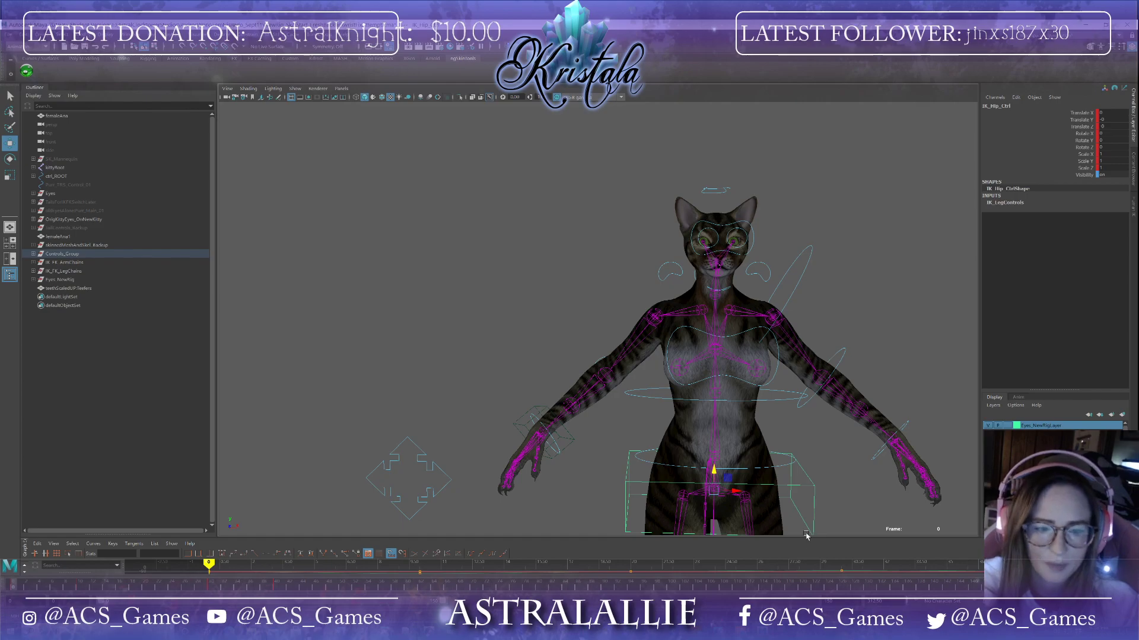
{"action": "scroll", "coordinate": [818, 492], "scroll_direction": "up", "scroll_amount": 3}
{"action": "scroll", "coordinate": [670, 410], "scroll_direction": "up", "scroll_amount": 3}
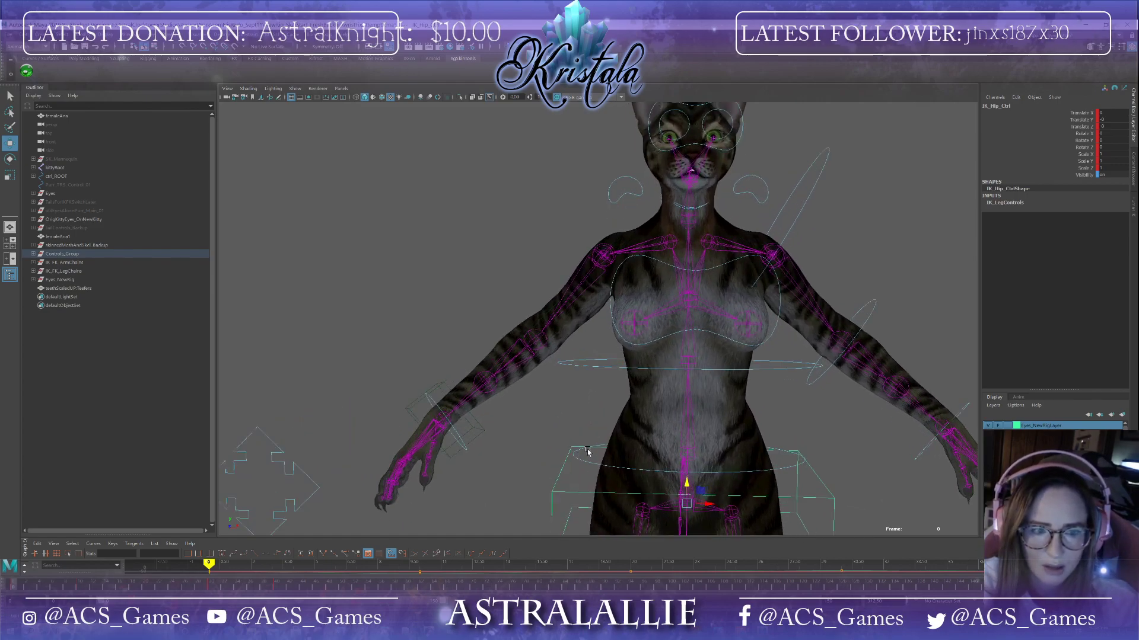
{"action": "scroll", "coordinate": [559, 363], "scroll_direction": "down", "scroll_amount": 5}
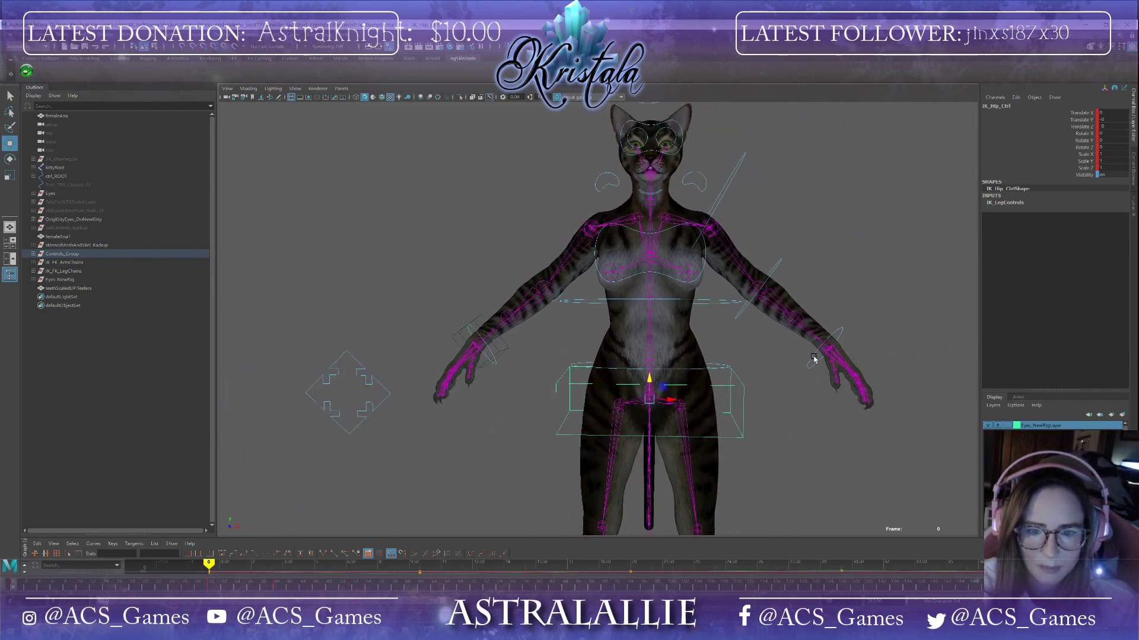
Step: Set a key on the left wrist control at frame 0
{"action": "left_click", "coordinate": [813, 358]}
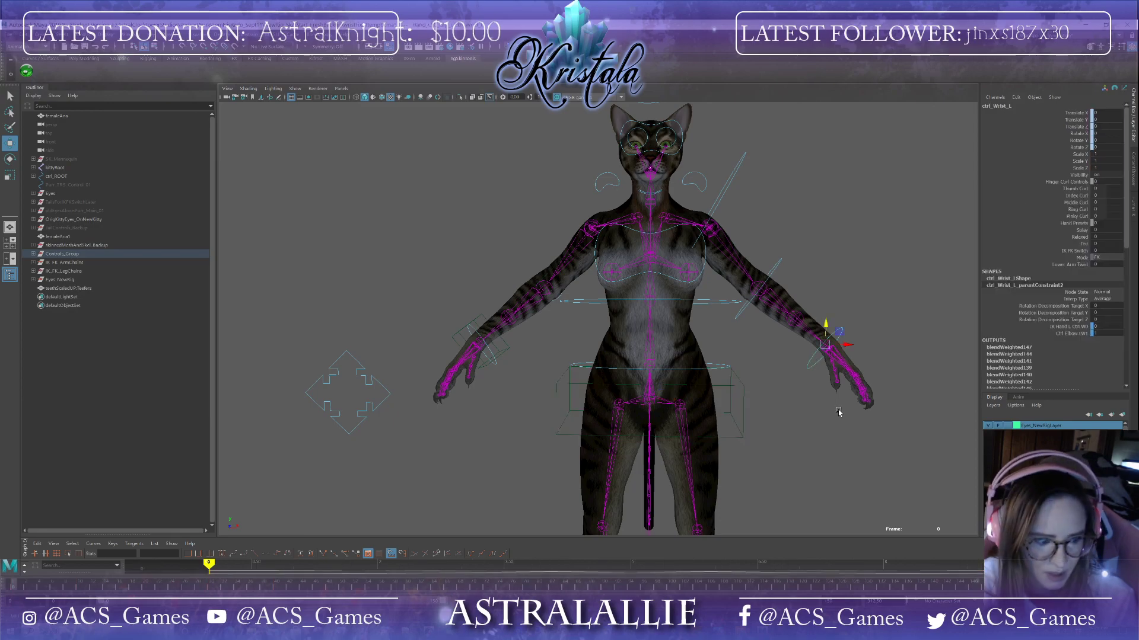
{"action": "key", "text": "s"}
{"action": "scroll", "coordinate": [838, 413], "scroll_direction": "down", "scroll_amount": 3}
{"action": "left_click_drag", "start_coordinate": [838, 412], "coordinate": [791, 436], "text": "alt"}
{"action": "left_click", "coordinate": [809, 425]}
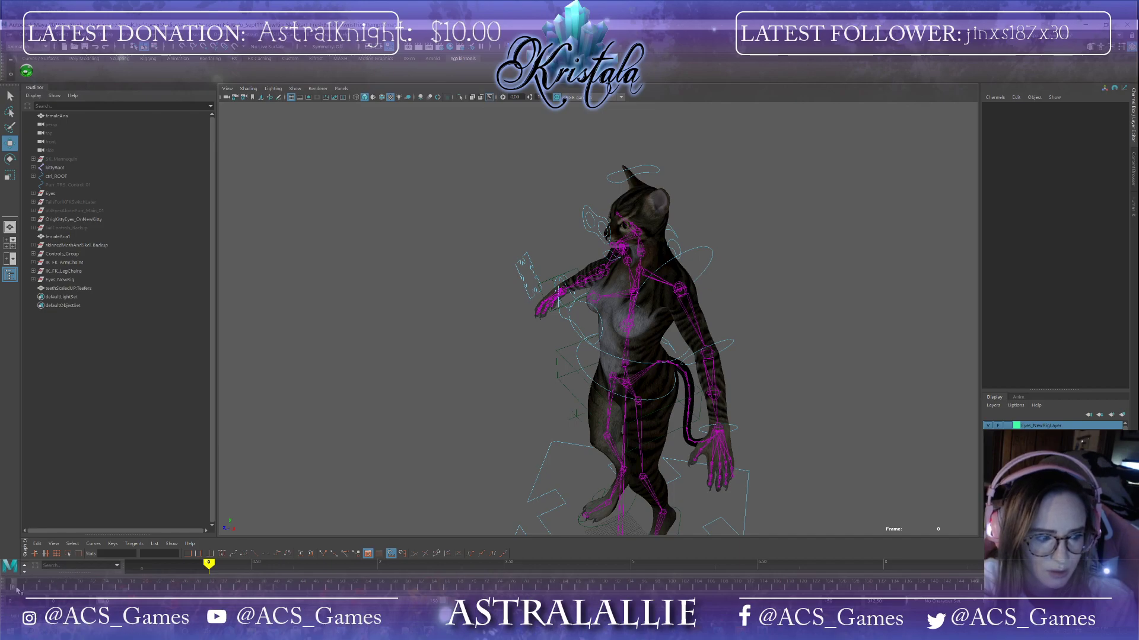
Step: Go to frame 10 and rotate the left wrist control downward
{"action": "left_click", "coordinate": [735, 427]}
{"action": "mouse_move", "coordinate": [26, 590]}
{"action": "left_mouse_down"}
{"action": "mouse_move", "coordinate": [417, 590]}
{"action": "mouse_move", "coordinate": [80, 602]}
{"action": "left_mouse_up"}
{"action": "left_click_drag", "start_coordinate": [567, 387], "coordinate": [658, 367], "text": "alt"}
{"action": "key", "text": "e"}
{"action": "left_click_drag", "start_coordinate": [842, 427], "coordinate": [796, 459], "text": "alt"}
{"action": "left_click_drag", "start_coordinate": [720, 491], "coordinate": [772, 479]}
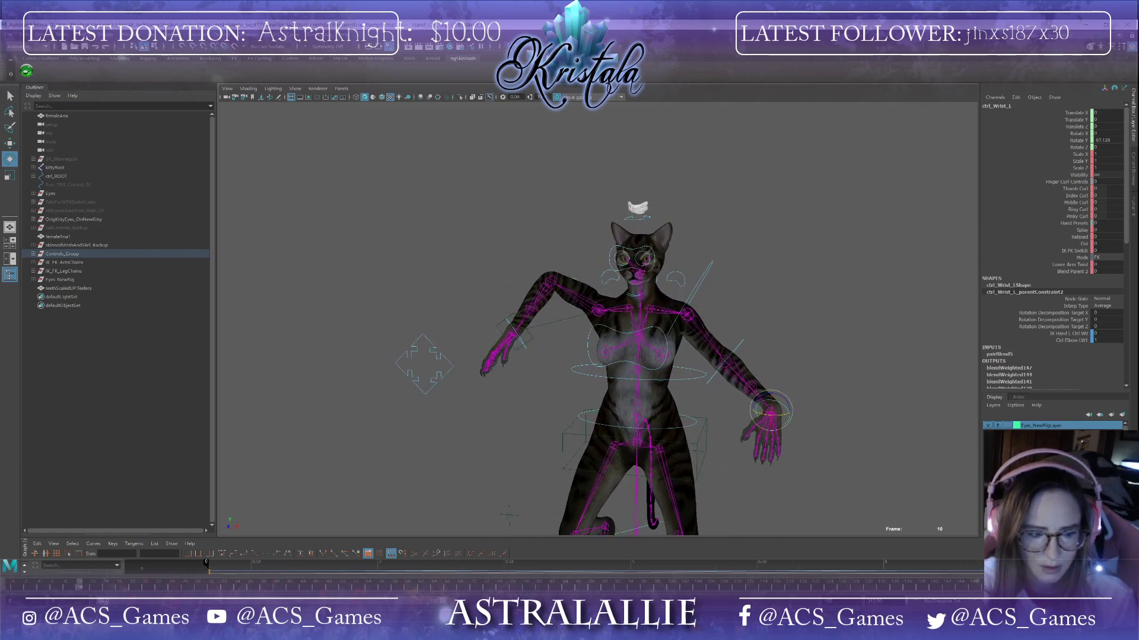
Step: Go to frame 30 and rotate the left wrist control upward
{"action": "left_click_drag", "start_coordinate": [82, 591], "coordinate": [214, 591]}
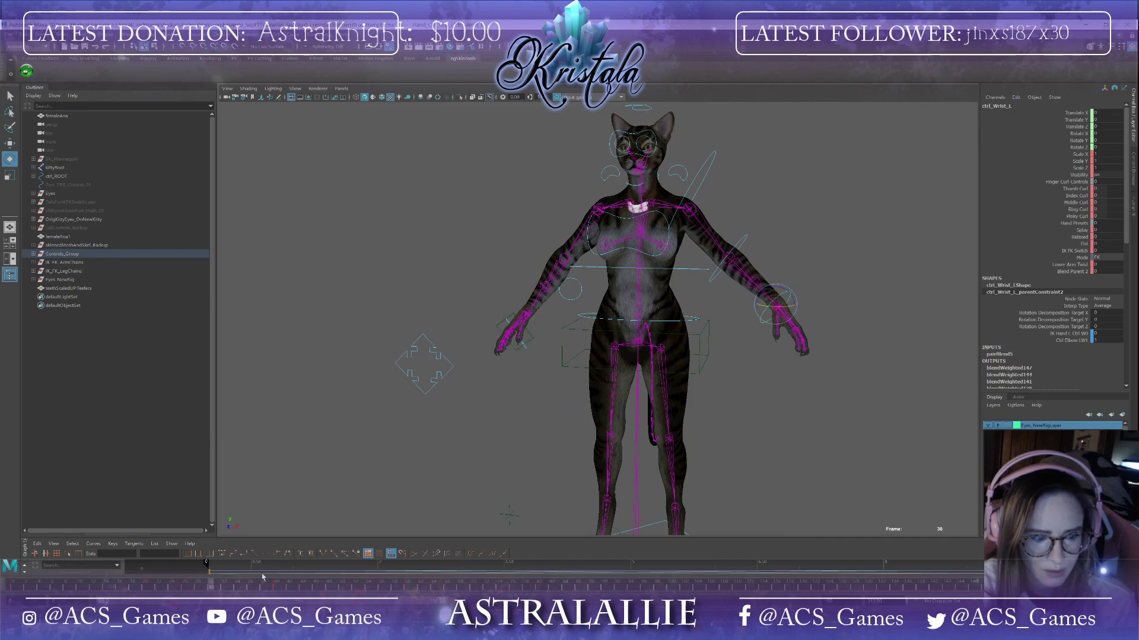
{"action": "left_click_drag", "start_coordinate": [792, 301], "coordinate": [770, 266]}
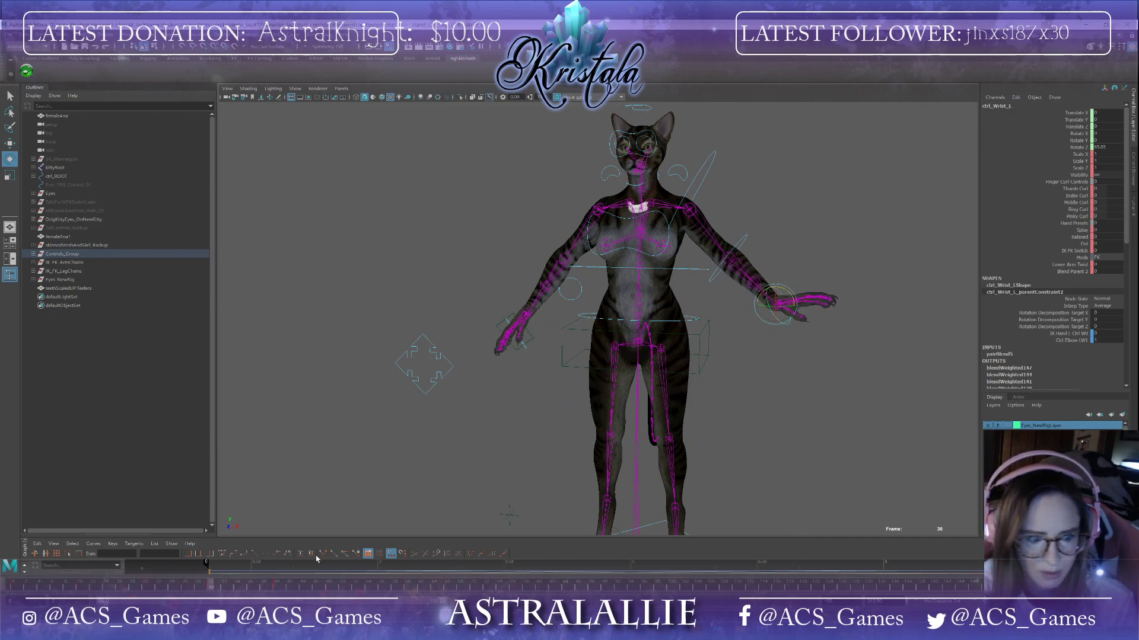
Step: Select the left elbow control and return to the first frame
{"action": "left_click", "coordinate": [710, 275]}
{"action": "key", "text": "alt+shift+v"}
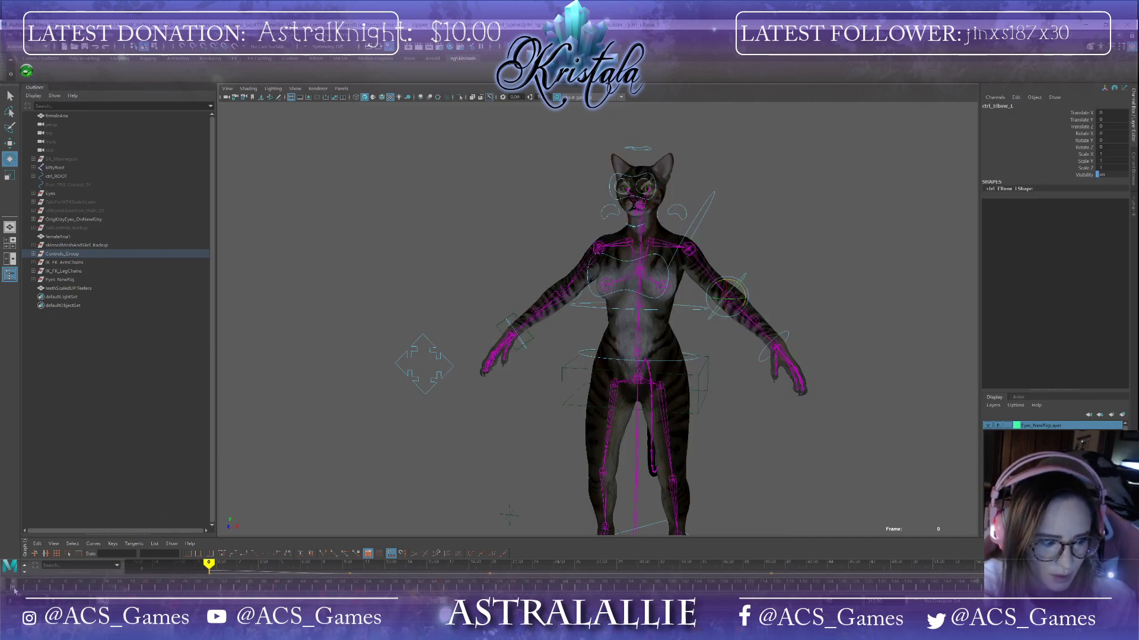
Step: Set keys on the left elbow control at frame 0 and frame 20
{"action": "key", "text": "s"}
{"action": "left_click", "coordinate": [145, 590]}
{"action": "key", "text": "s"}
Step: Scrub through frames 40, 10, 30 and 0 while orbiting the rig to review the arm animation
{"action": "left_click", "coordinate": [276, 590]}
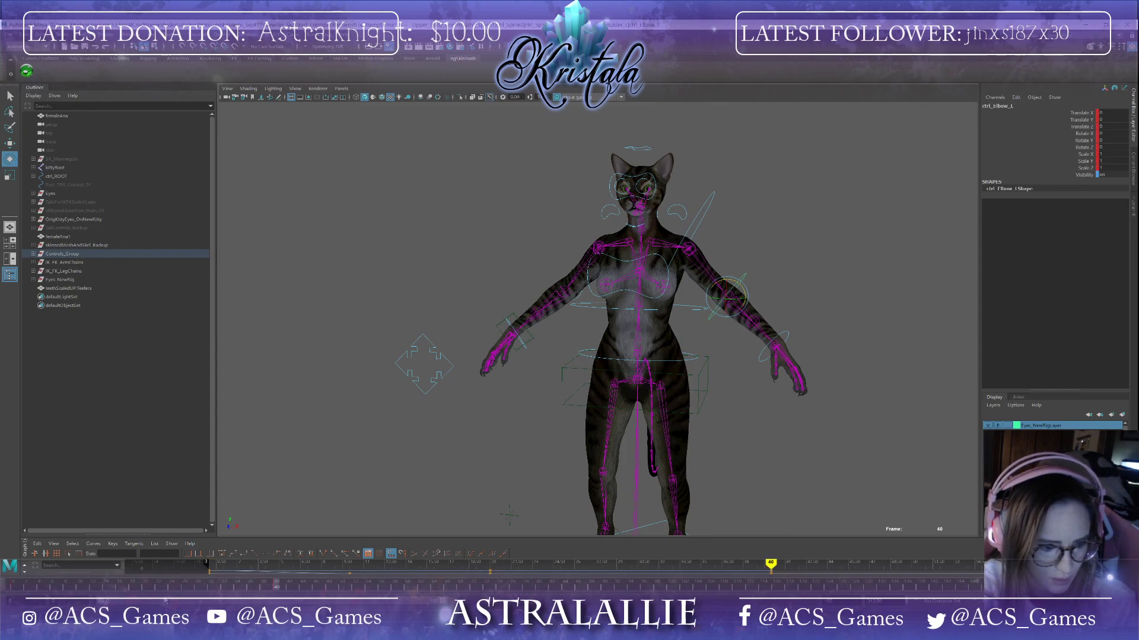
{"action": "left_click", "coordinate": [79, 590]}
{"action": "left_click_drag", "start_coordinate": [526, 346], "coordinate": [468, 457], "text": "alt"}
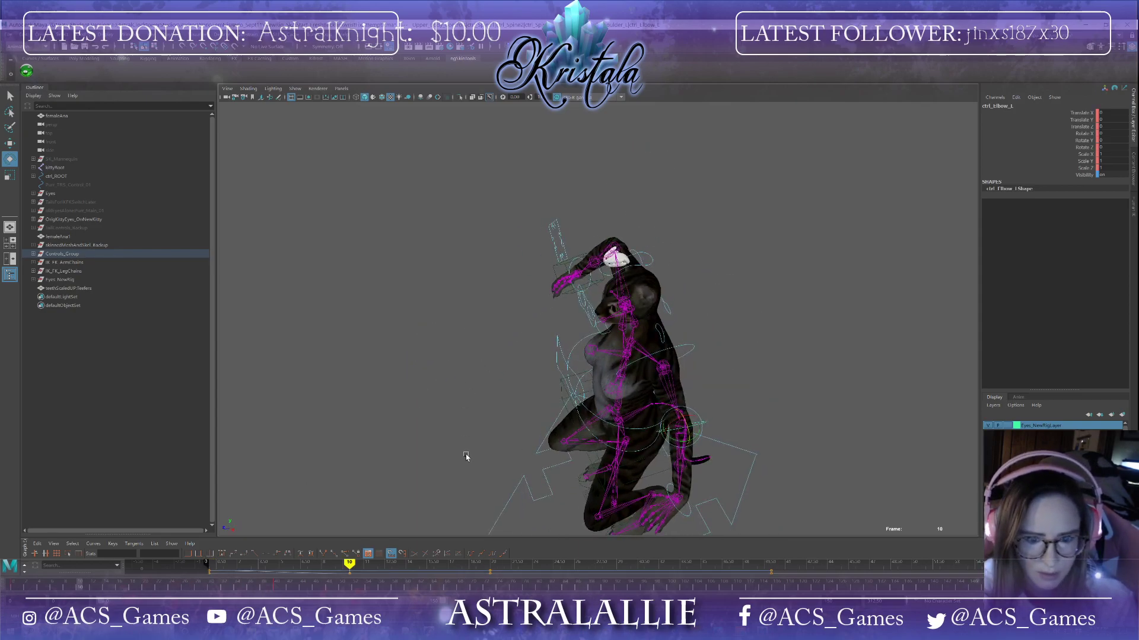
{"action": "middle_click_drag", "start_coordinate": [659, 467], "coordinate": [549, 351], "text": "alt"}
{"action": "left_click_drag", "start_coordinate": [569, 321], "coordinate": [546, 320]}
{"action": "left_click_drag", "start_coordinate": [439, 369], "coordinate": [496, 344], "text": "alt"}
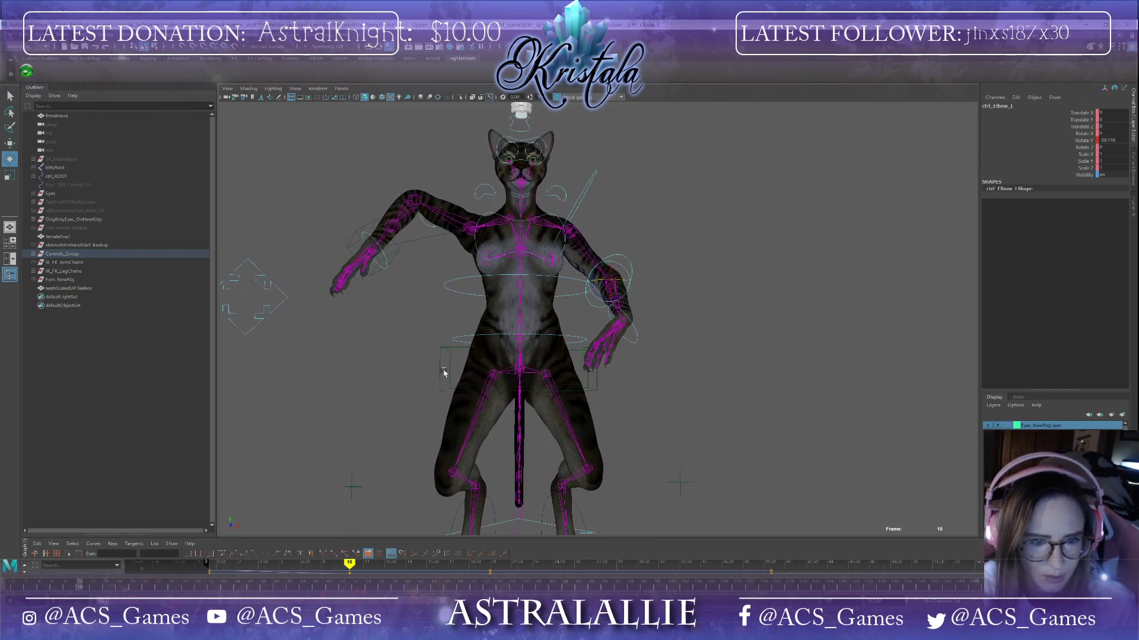
{"action": "left_click_drag", "start_coordinate": [444, 372], "coordinate": [415, 385], "text": "alt"}
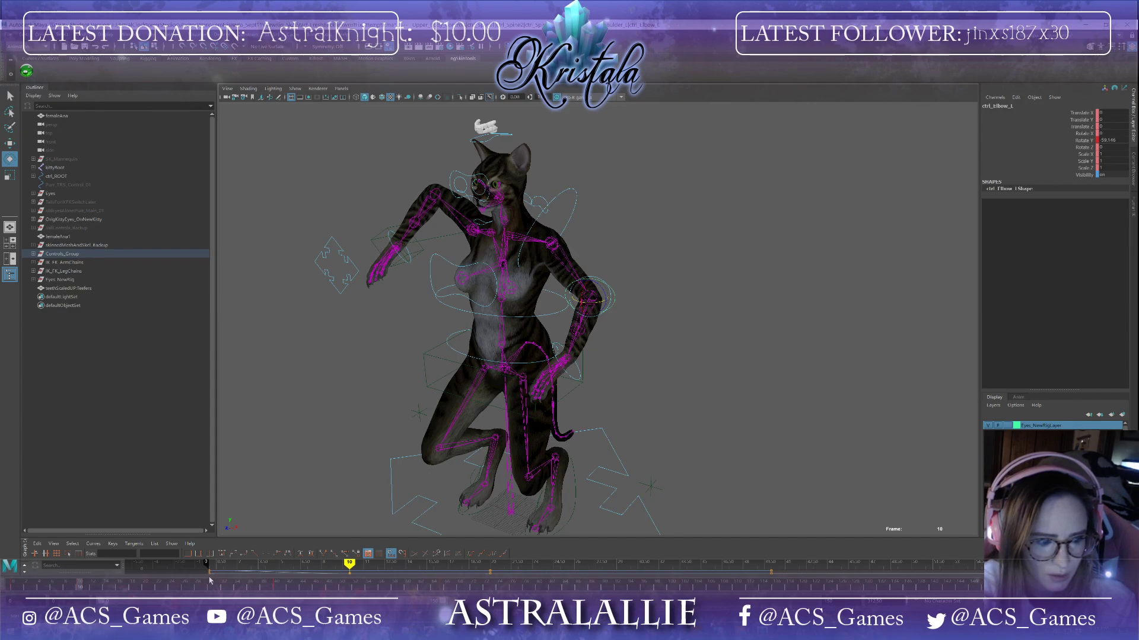
{"action": "left_click", "coordinate": [213, 588]}
{"action": "left_click_drag", "start_coordinate": [730, 251], "coordinate": [698, 266], "text": "alt"}
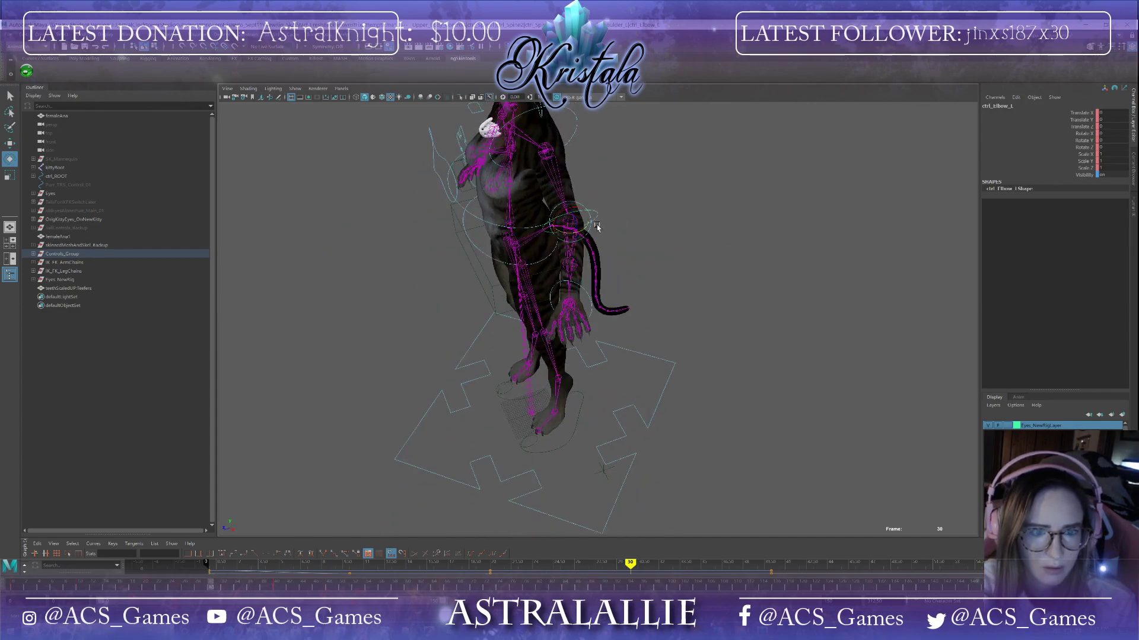
{"action": "left_click_drag", "start_coordinate": [578, 234], "coordinate": [615, 351]}
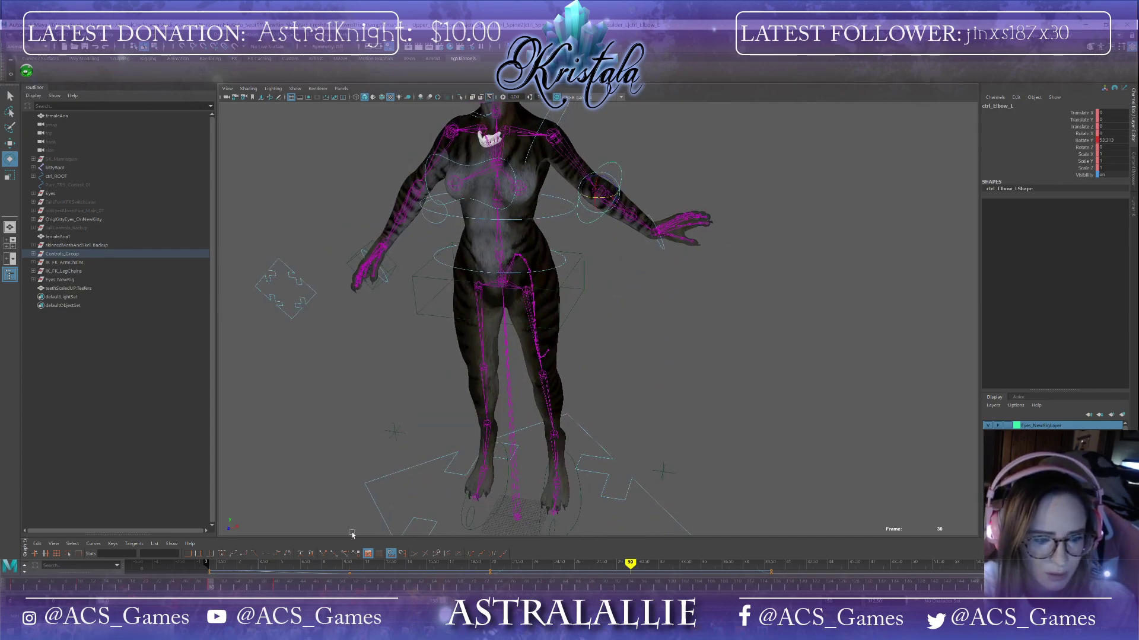
{"action": "left_click_drag", "start_coordinate": [210, 586], "coordinate": [10, 550]}
{"action": "scroll", "coordinate": [389, 381], "scroll_direction": "down", "scroll_amount": 3}
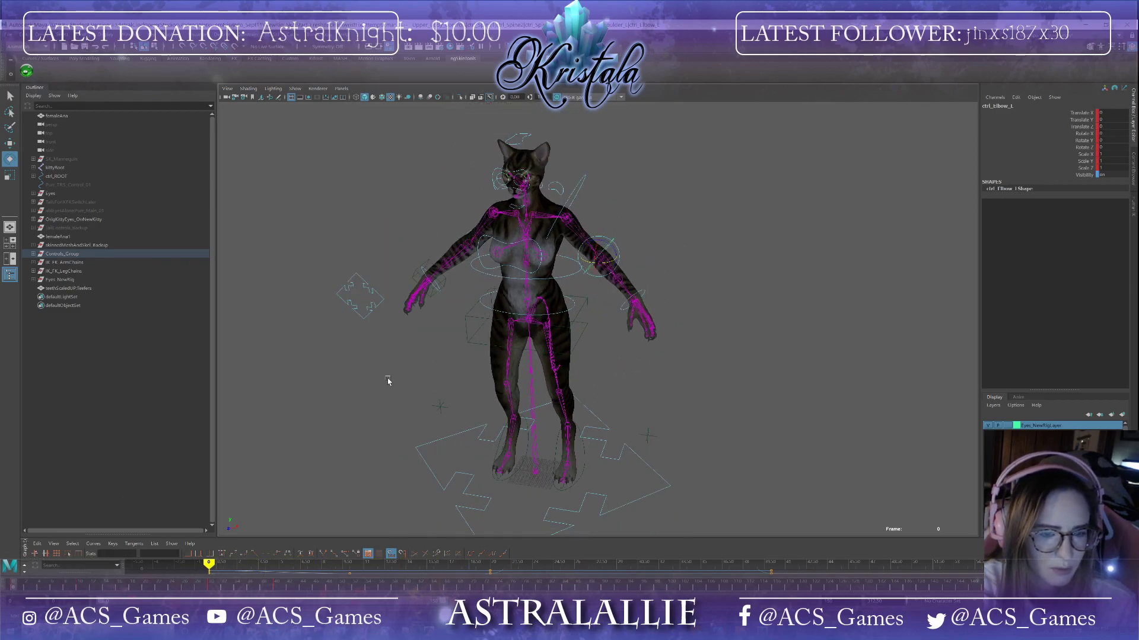
{"action": "left_click_drag", "start_coordinate": [389, 381], "coordinate": [415, 363], "text": "alt"}
{"action": "scroll", "coordinate": [404, 380], "scroll_direction": "up", "scroll_amount": 3}
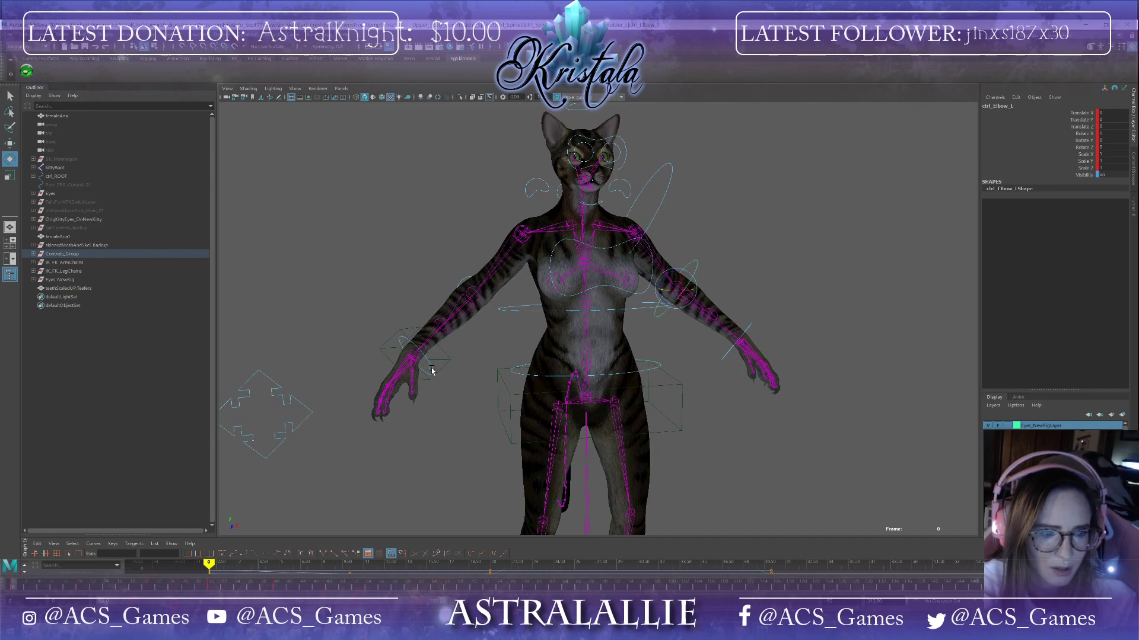
Step: Select the right wrist control and set a key on it at frame 0
{"action": "left_click", "coordinate": [431, 370]}
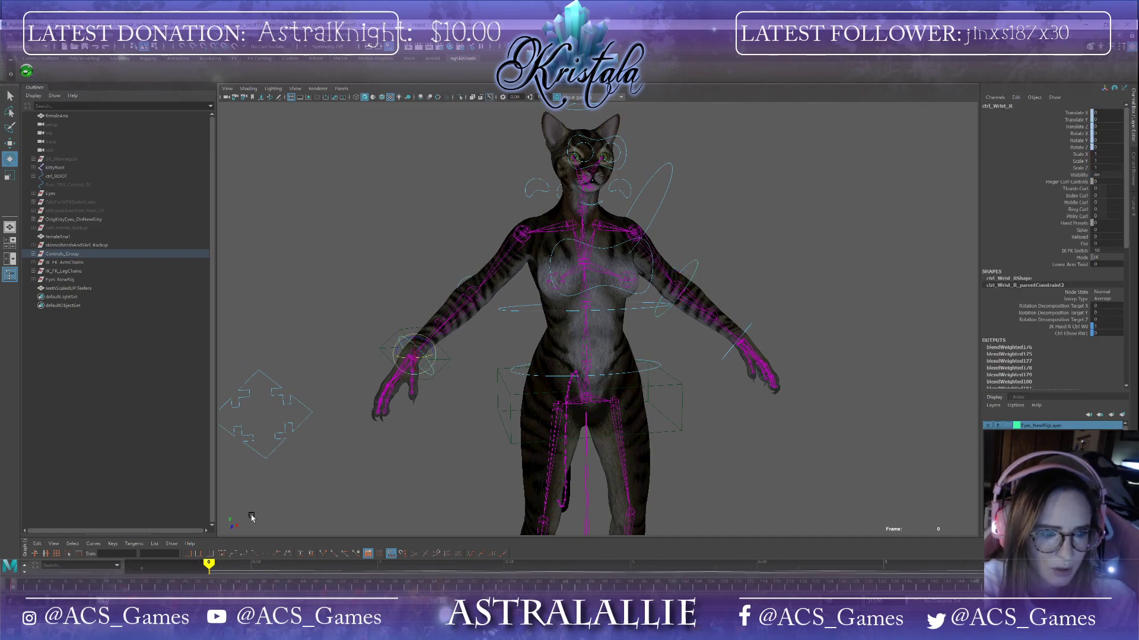
{"action": "key", "text": "s"}
{"action": "left_click", "coordinate": [145, 590]}
{"action": "left_click", "coordinate": [276, 588]}
Step: Select the right IK hand control and scrub frames 0, 20 and 40 while orbiting to review the arm motion
{"action": "mouse_move", "coordinate": [466, 437]}
{"action": "left_mouse_down", "text": "alt"}
{"action": "mouse_move", "coordinate": [463, 465]}
{"action": "mouse_move", "coordinate": [475, 431]}
{"action": "left_mouse_up", "text": "alt"}
{"action": "left_click", "coordinate": [474, 431]}
{"action": "left_click", "coordinate": [16, 589]}
{"action": "left_click", "coordinate": [147, 589]}
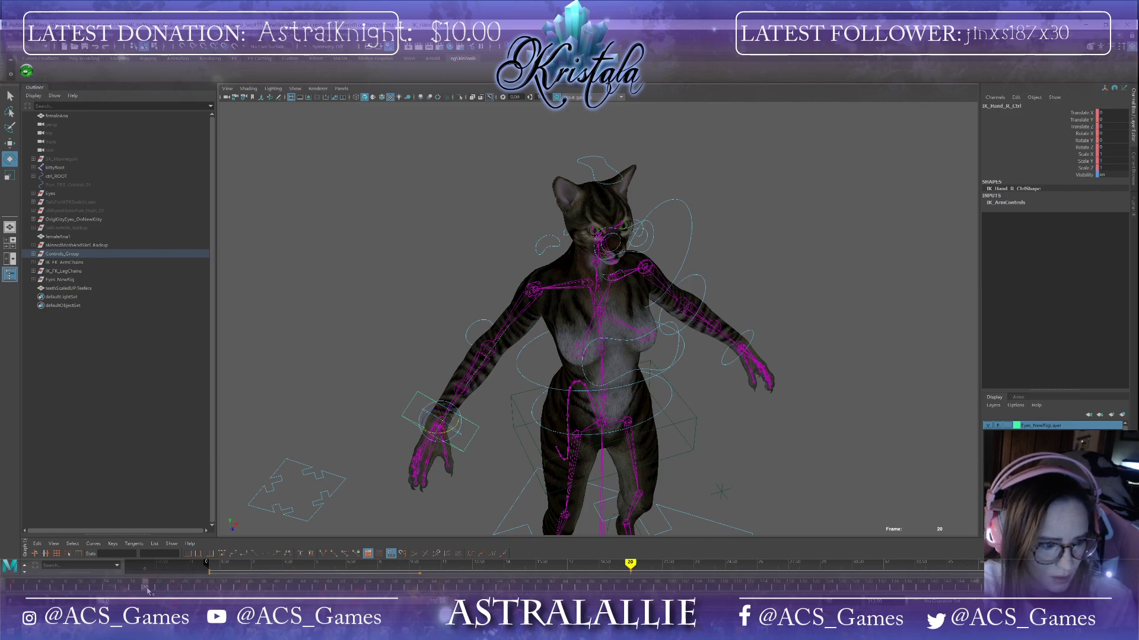
{"action": "left_click", "coordinate": [276, 589]}
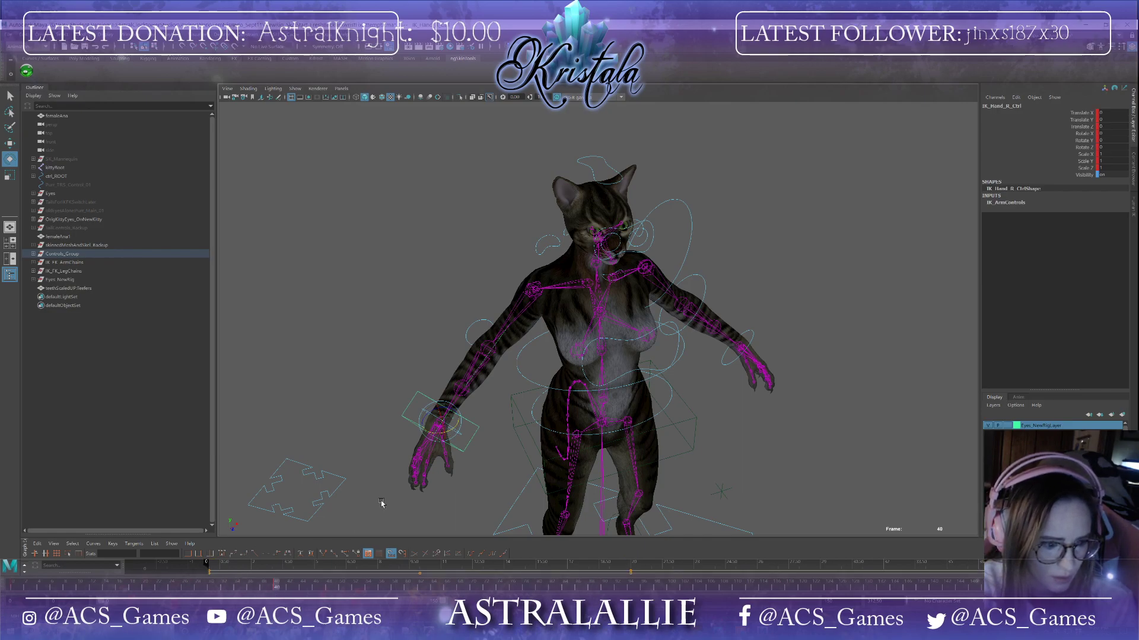
{"action": "left_click_drag", "start_coordinate": [365, 509], "coordinate": [356, 462], "text": "alt"}
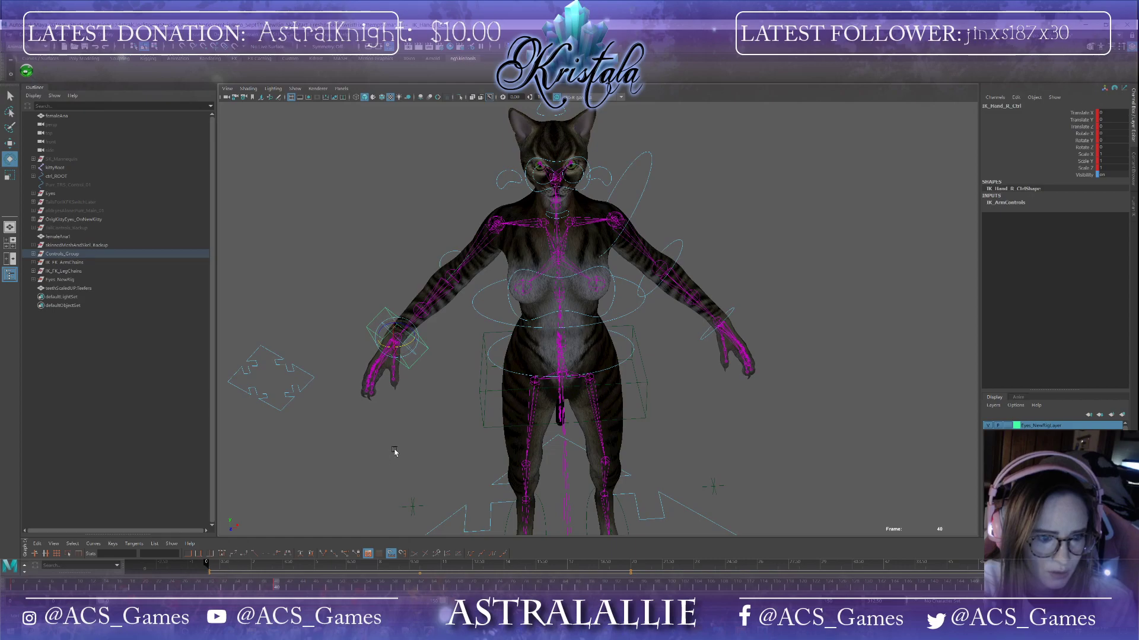
{"action": "left_click", "coordinate": [481, 405]}
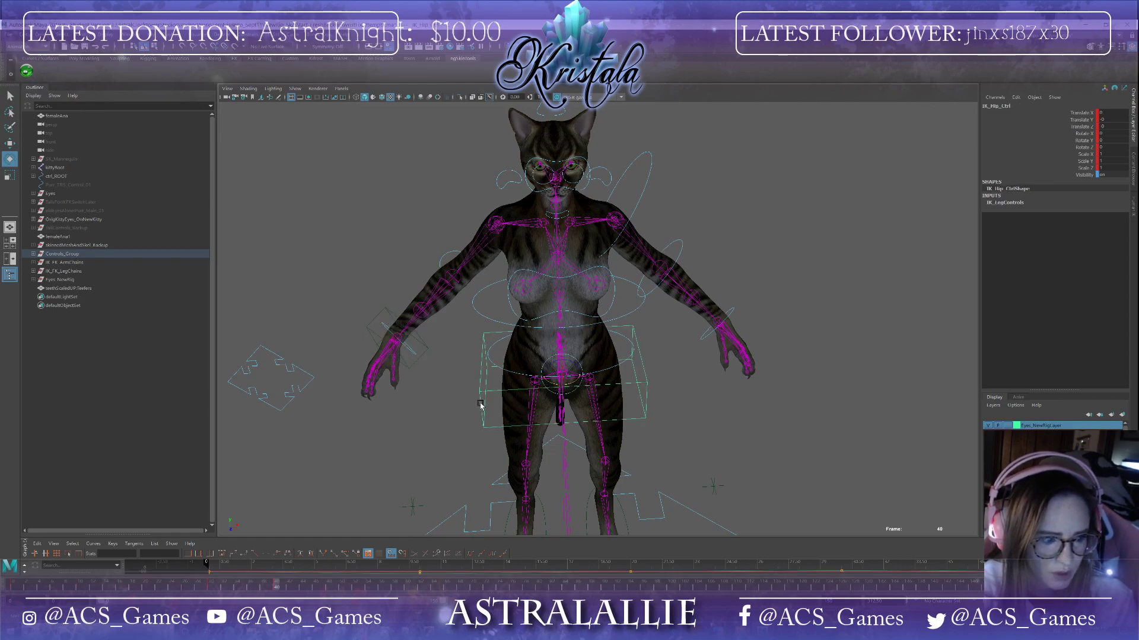
{"action": "left_click", "coordinate": [15, 588]}
{"action": "mouse_move", "coordinate": [347, 479]}
{"action": "left_mouse_down", "text": "alt"}
{"action": "mouse_move", "coordinate": [363, 473]}
{"action": "mouse_move", "coordinate": [308, 511]}
{"action": "left_mouse_up", "text": "alt"}
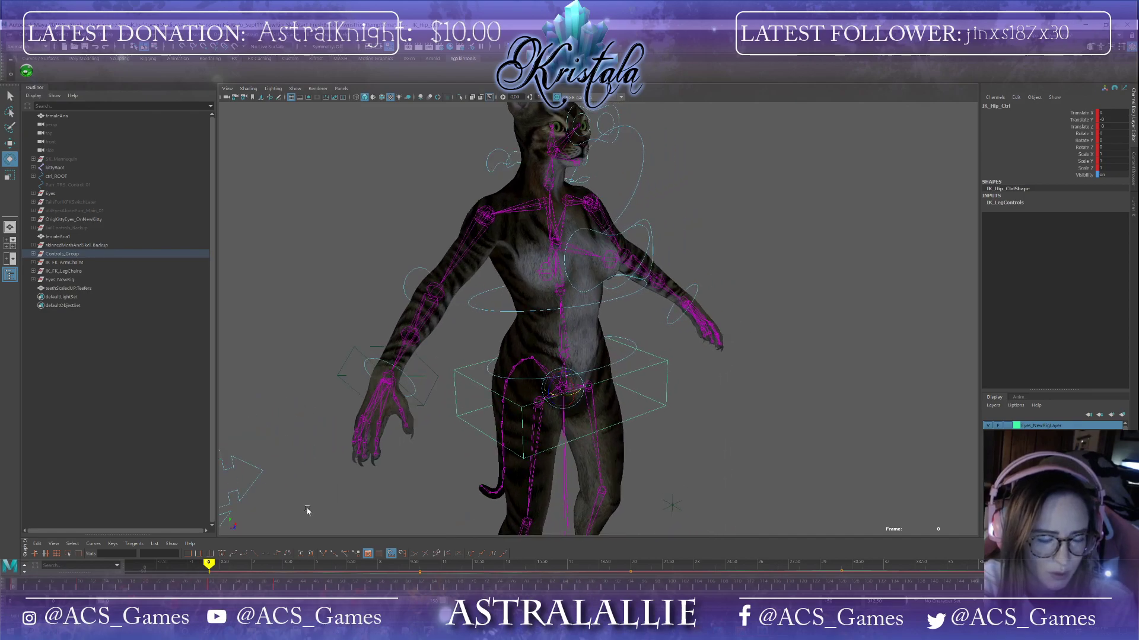
Step: At frame 10, move the right IK hand control forward with the Move tool
{"action": "left_click", "coordinate": [81, 589]}
{"action": "left_click", "coordinate": [421, 407]}
{"action": "left_click_drag", "start_coordinate": [421, 406], "coordinate": [402, 462], "text": "alt"}
{"action": "key", "text": "w"}
{"action": "left_click_drag", "start_coordinate": [491, 409], "coordinate": [684, 354]}
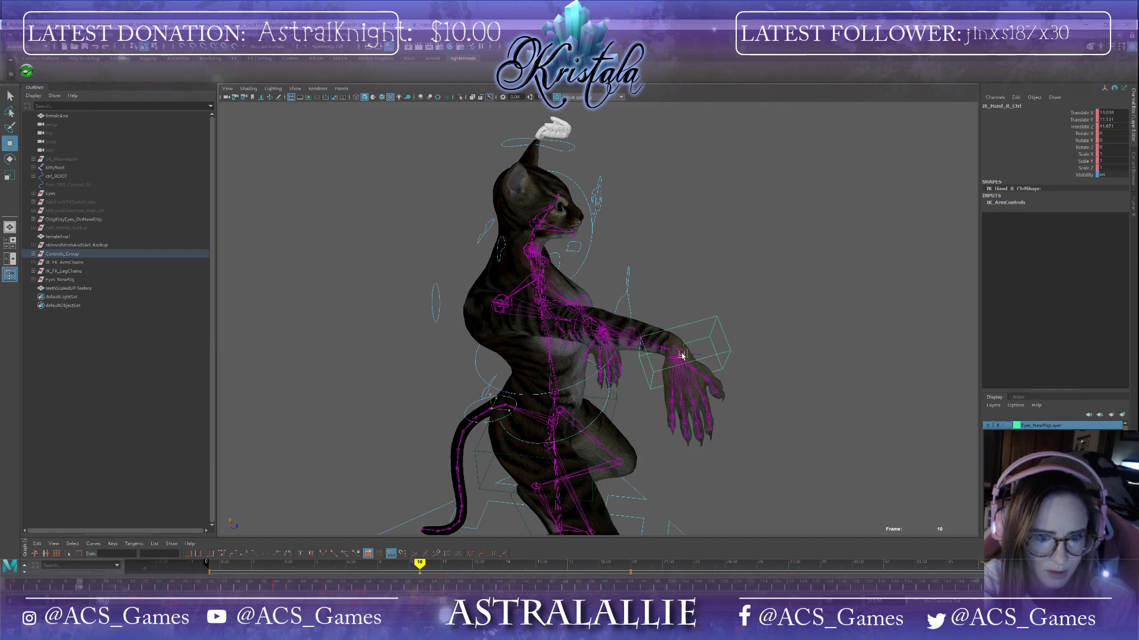
{"action": "left_click_drag", "start_coordinate": [498, 425], "coordinate": [571, 445], "text": "alt"}
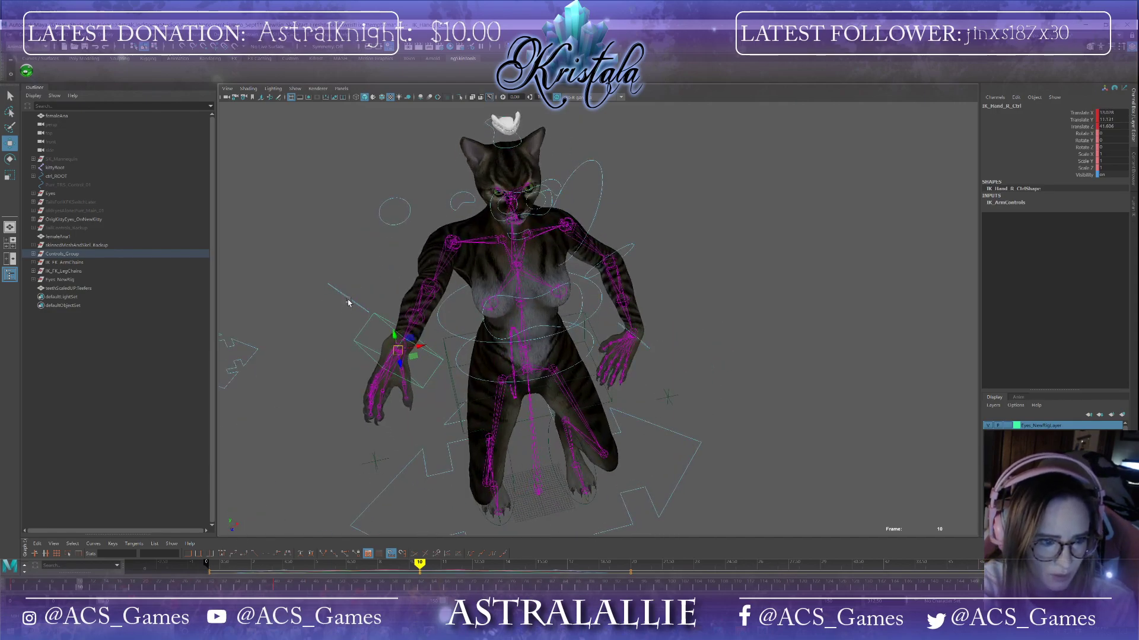
Step: Select the right wrist control and delete all its keys across frames 0 to 40
{"action": "left_click", "coordinate": [348, 300]}
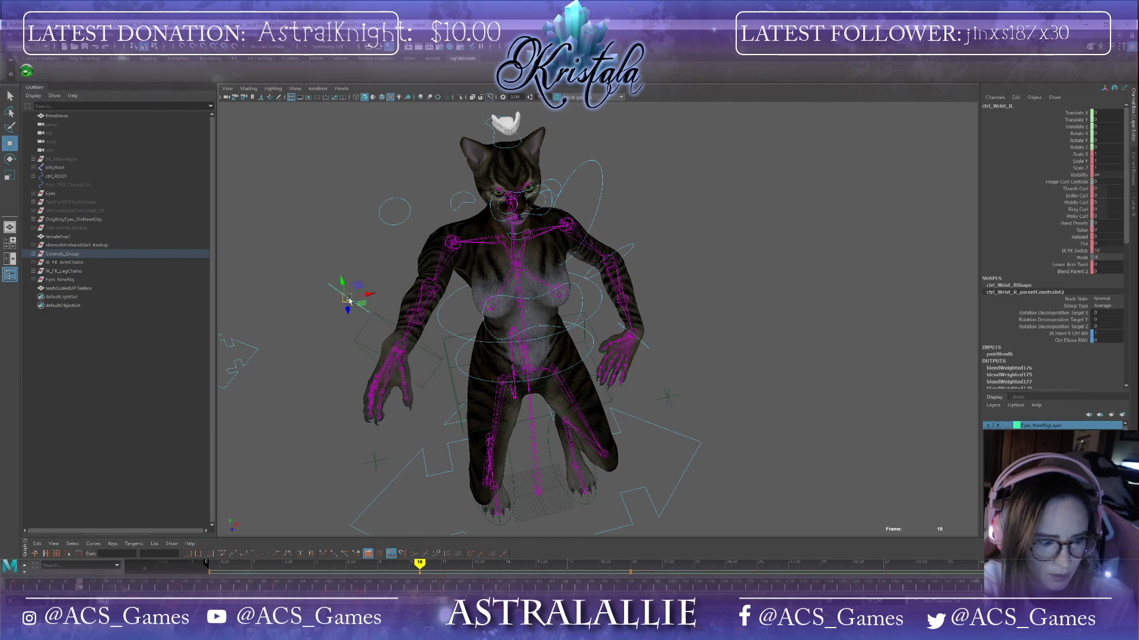
{"action": "left_click", "coordinate": [350, 301]}
{"action": "left_click_drag", "start_coordinate": [325, 384], "coordinate": [385, 397], "text": "alt"}
{"action": "mouse_move", "coordinate": [315, 432]}
{"action": "left_mouse_down", "text": "alt"}
{"action": "mouse_move", "coordinate": [321, 425]}
{"action": "mouse_move", "coordinate": [308, 431]}
{"action": "left_mouse_up", "text": "alt"}
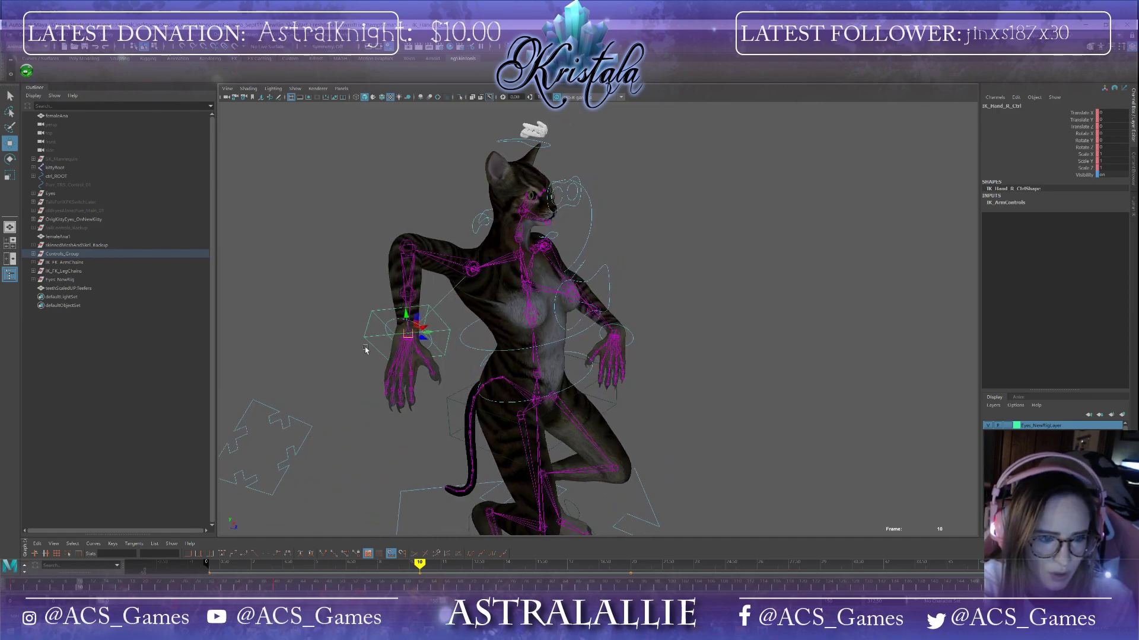
{"action": "left_click", "coordinate": [393, 321]}
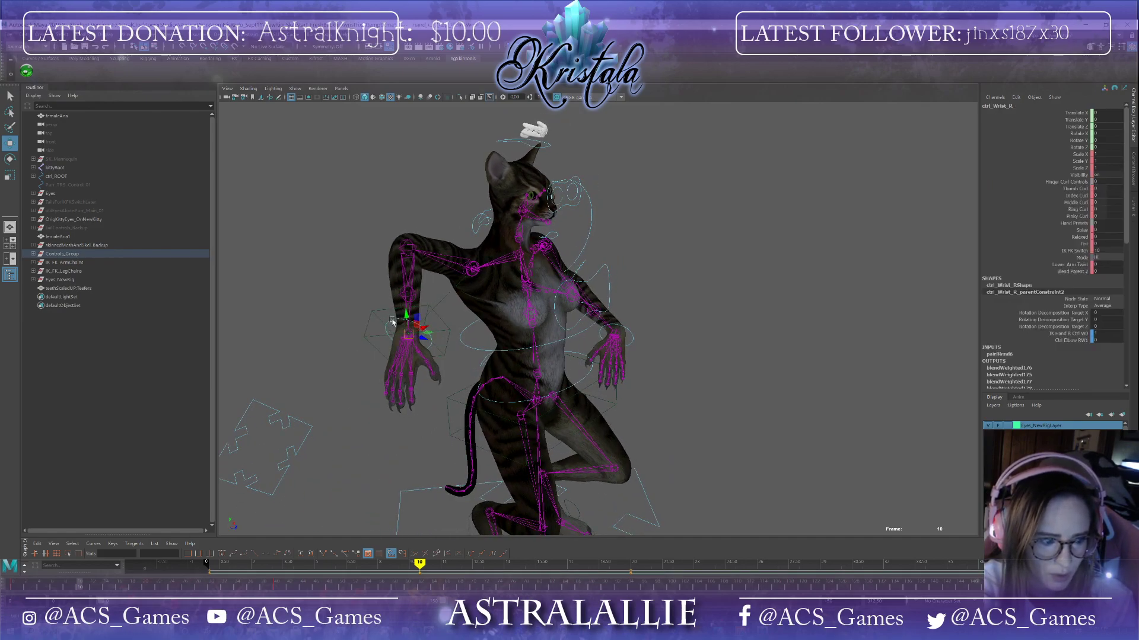
{"action": "left_click", "coordinate": [281, 588]}
{"action": "left_click_drag", "start_coordinate": [282, 589], "coordinate": [10, 588], "text": "shift"}
{"action": "right_click", "coordinate": [88, 585]}
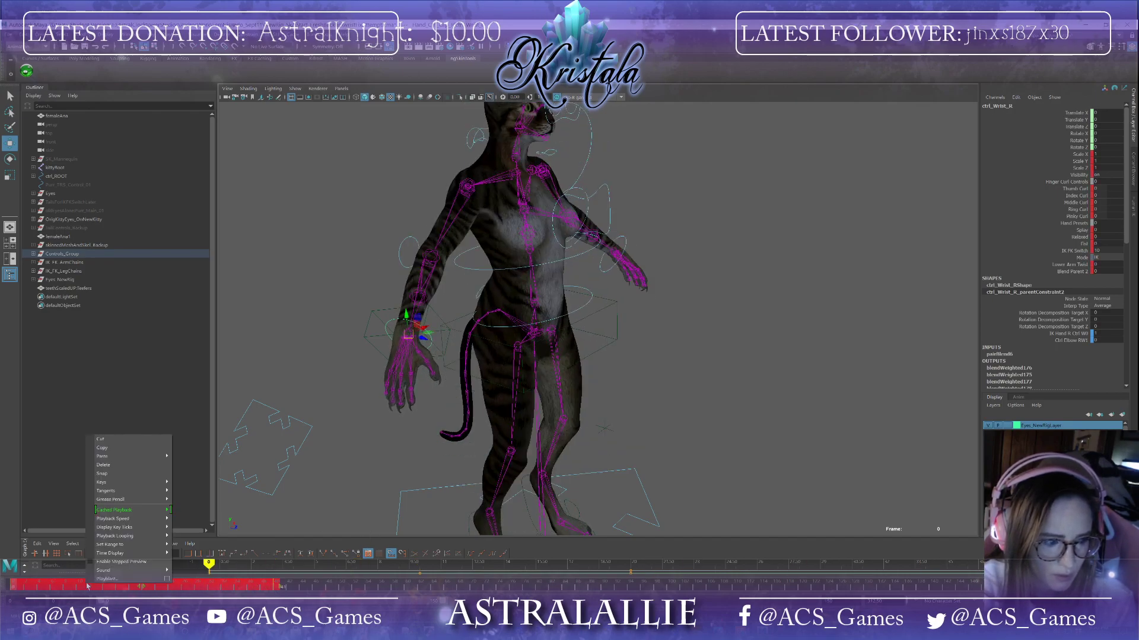
{"action": "left_click", "coordinate": [140, 465]}
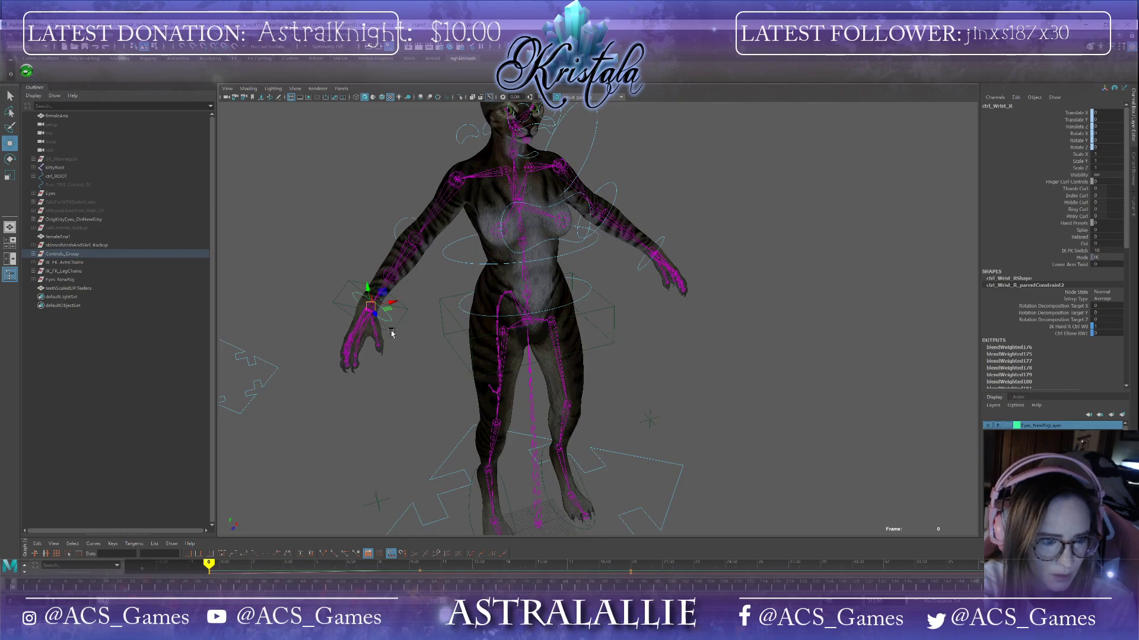
Step: Select the right IK hand control and move it forward at frame 0
{"action": "left_click", "coordinate": [391, 334]}
{"action": "left_click_drag", "start_coordinate": [401, 414], "coordinate": [622, 336], "text": "alt"}
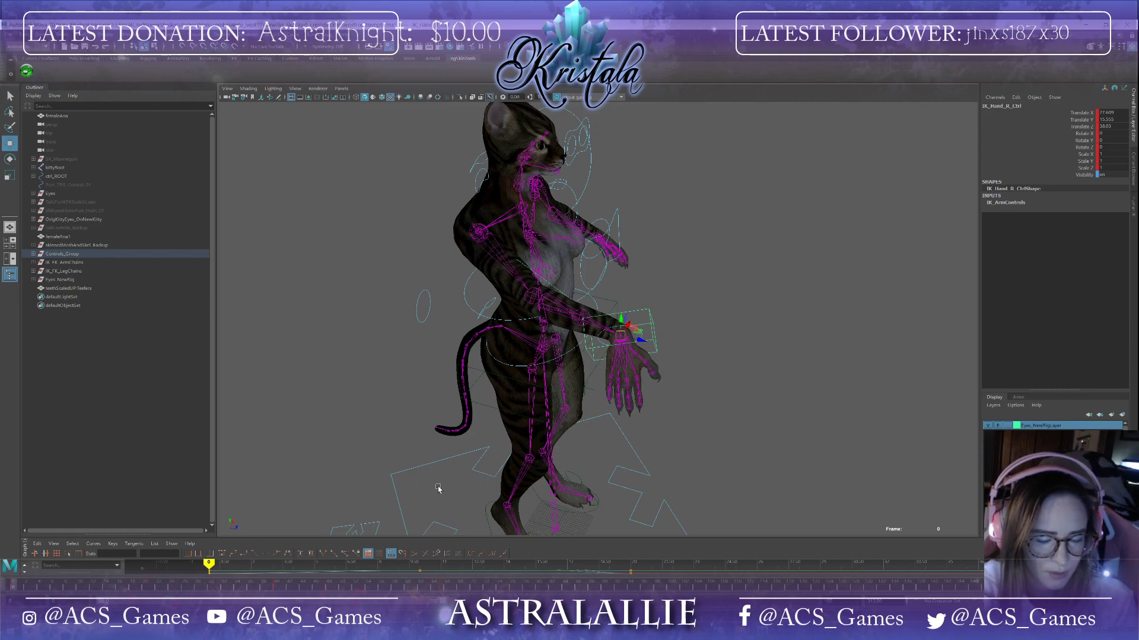
{"action": "left_click_drag", "start_coordinate": [404, 473], "coordinate": [359, 482], "text": "alt"}
{"action": "left_click", "coordinate": [618, 470]}
{"action": "left_click_drag", "start_coordinate": [466, 419], "coordinate": [511, 406], "text": "alt"}
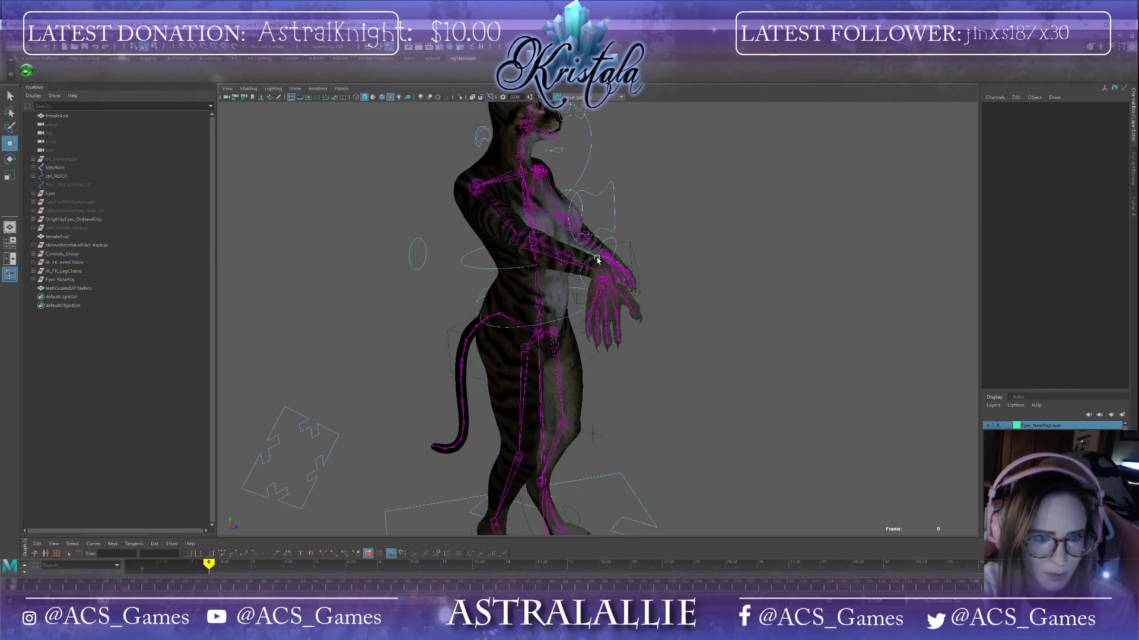
Step: Copy the right IK hand control's key at frame 20 and paste it at frame 0
{"action": "left_click", "coordinate": [597, 260]}
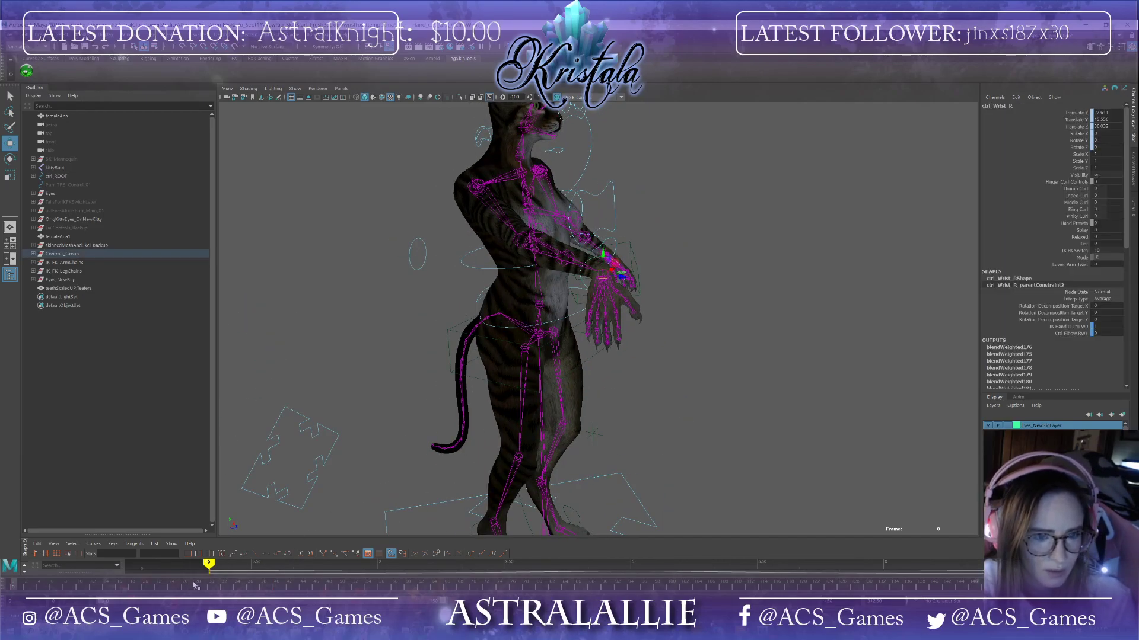
{"action": "left_click", "coordinate": [573, 296]}
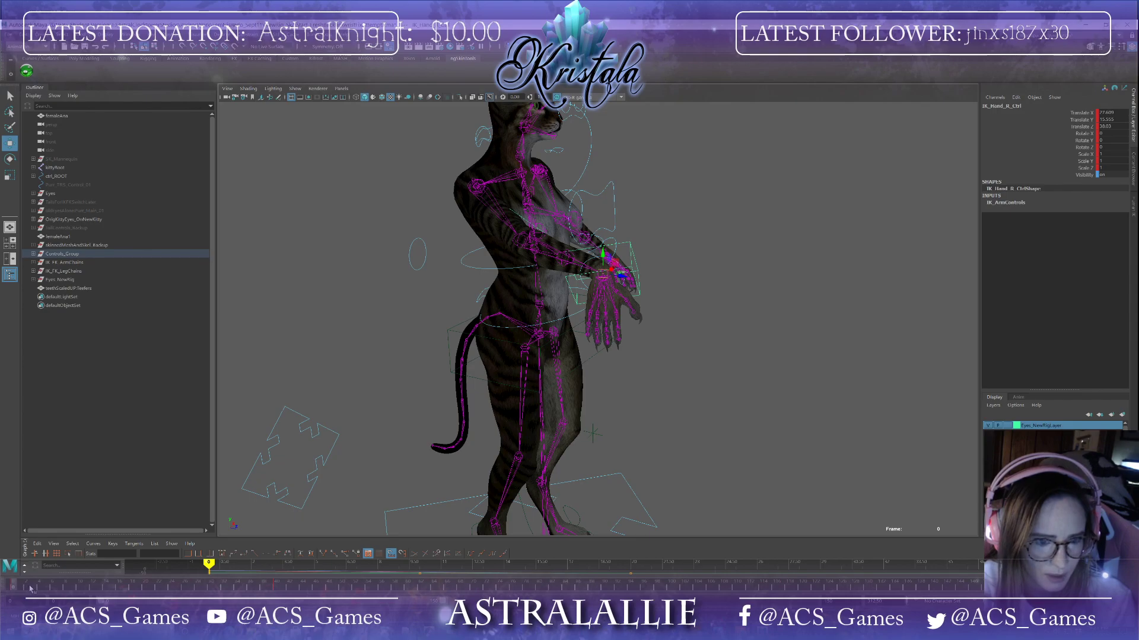
{"action": "left_click", "coordinate": [144, 587]}
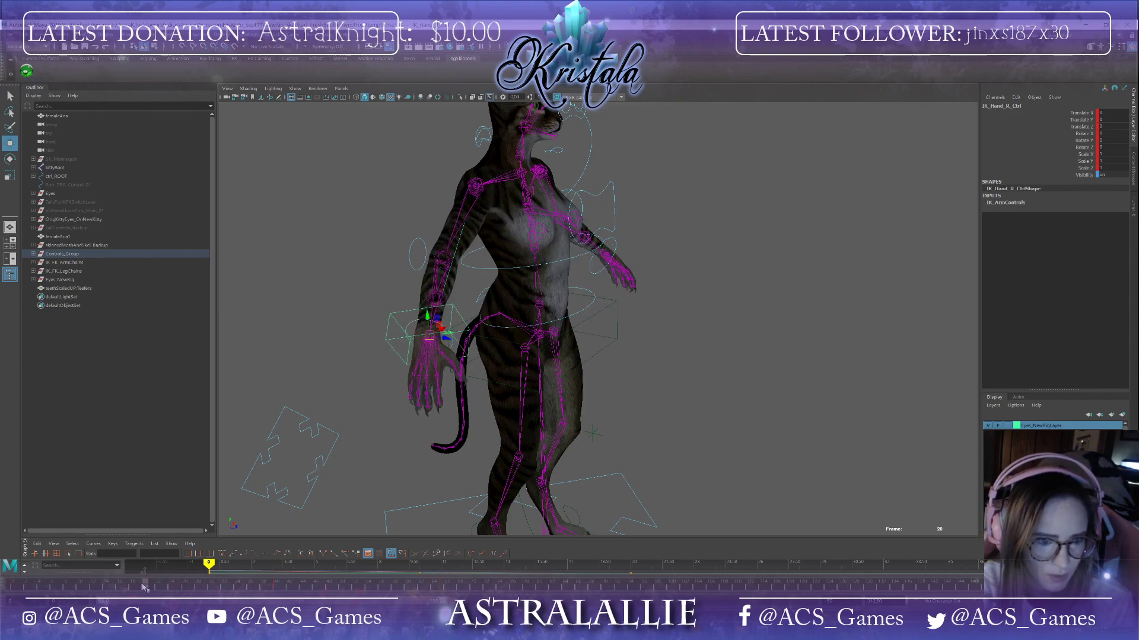
{"action": "right_click", "coordinate": [143, 587]}
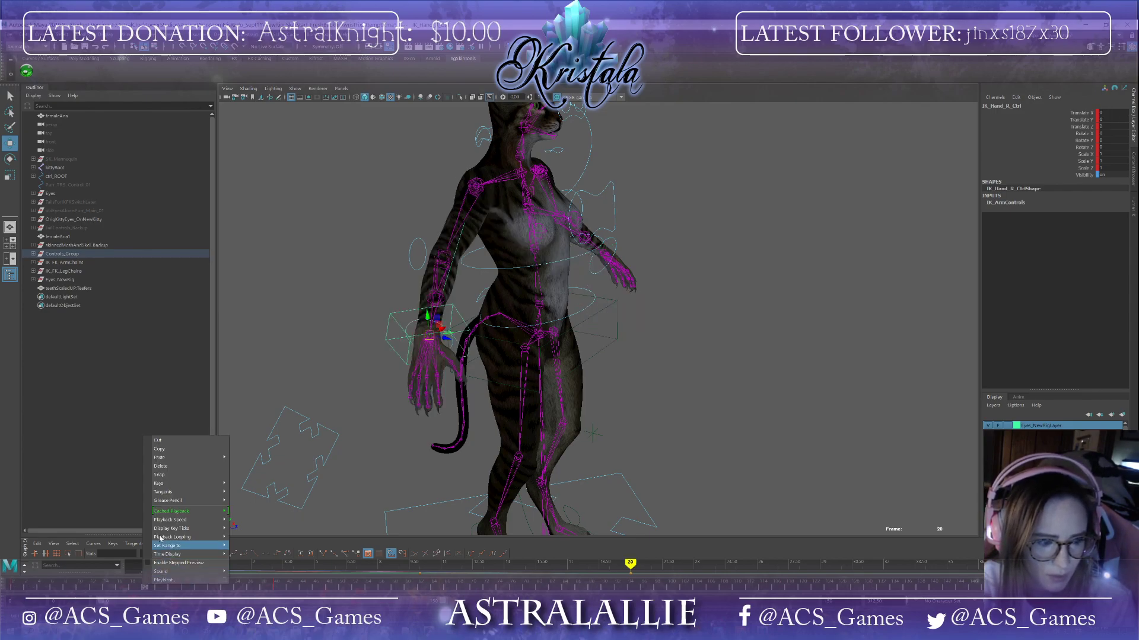
{"action": "left_click", "coordinate": [168, 450]}
{"action": "left_click", "coordinate": [16, 593]}
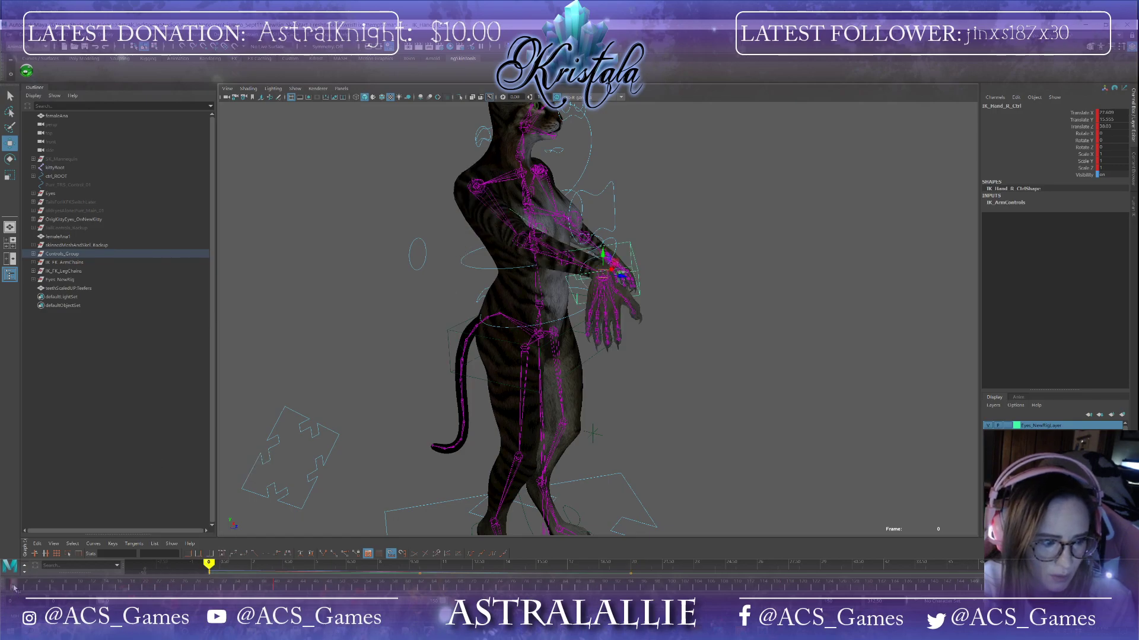
{"action": "right_click", "coordinate": [16, 593]}
{"action": "mouse_move", "coordinate": [59, 458]}
{"action": "left_click", "coordinate": [117, 465]}
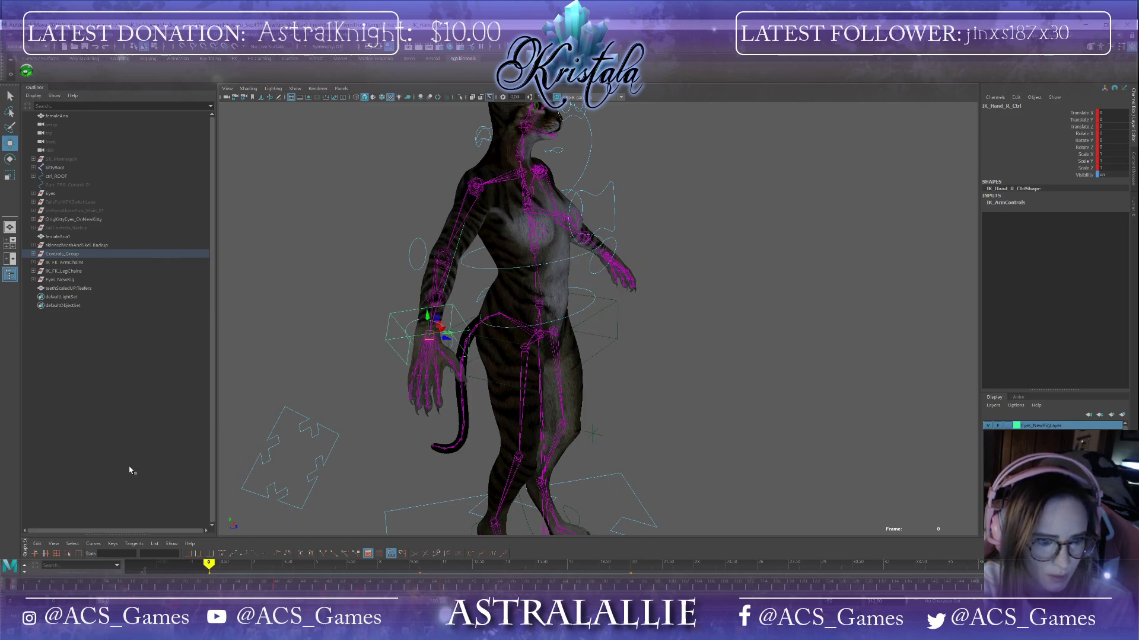
Step: Move the right IK hand control up and forward at frame 10, and reposition it at frame 30
{"action": "left_click", "coordinate": [79, 588]}
{"action": "left_click_drag", "start_coordinate": [431, 344], "coordinate": [621, 220]}
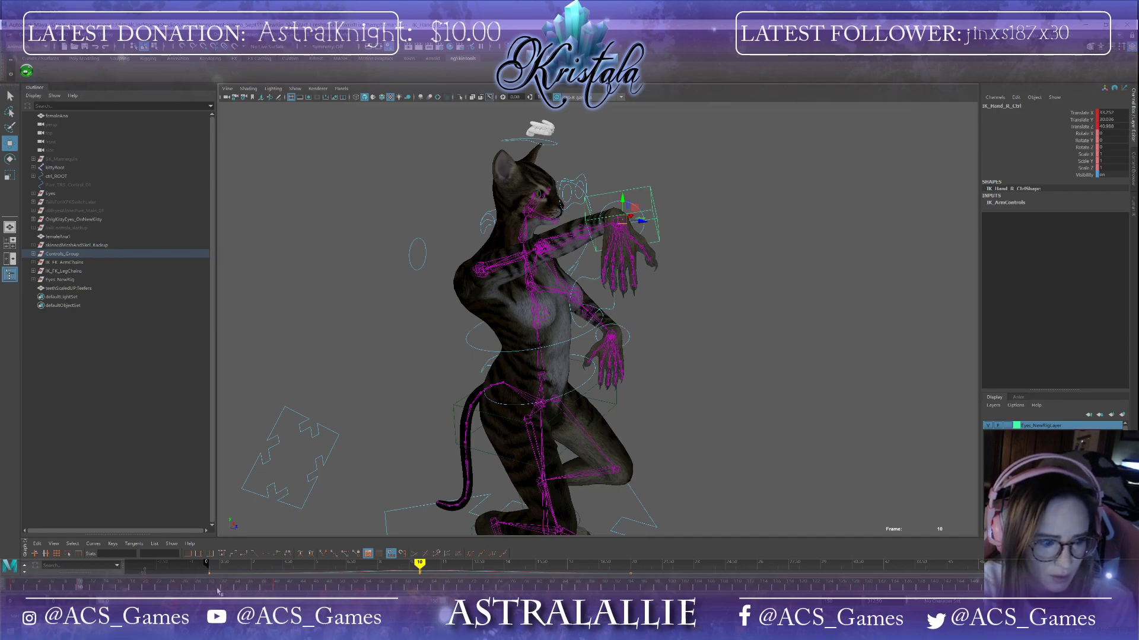
{"action": "left_click", "coordinate": [213, 588]}
{"action": "left_click_drag", "start_coordinate": [453, 400], "coordinate": [378, 414], "text": "alt"}
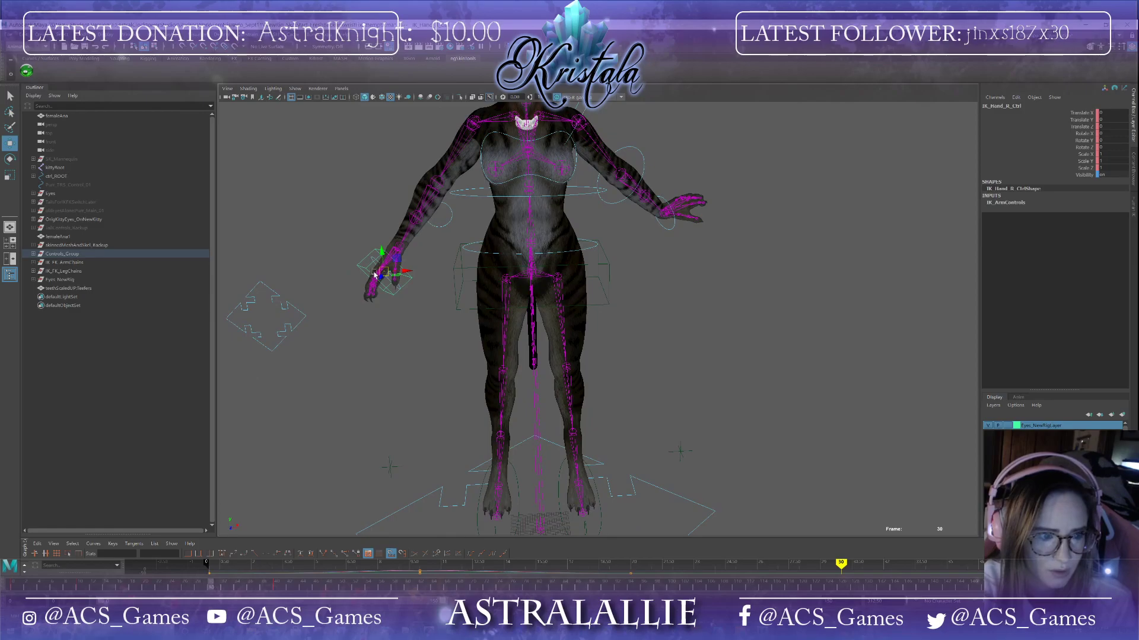
{"action": "left_click_drag", "start_coordinate": [383, 271], "coordinate": [389, 326]}
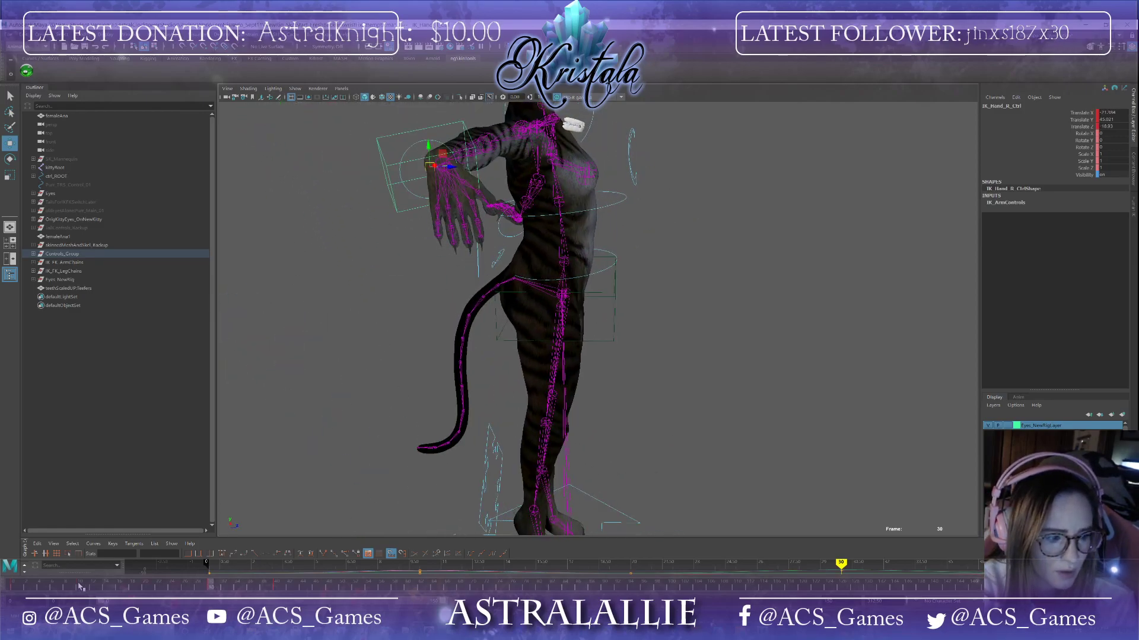
Step: Go to frame 10, select the right wrist control, and return to frame 0
{"action": "left_click", "coordinate": [80, 586]}
{"action": "left_click_drag", "start_coordinate": [555, 324], "coordinate": [515, 364], "text": "alt"}
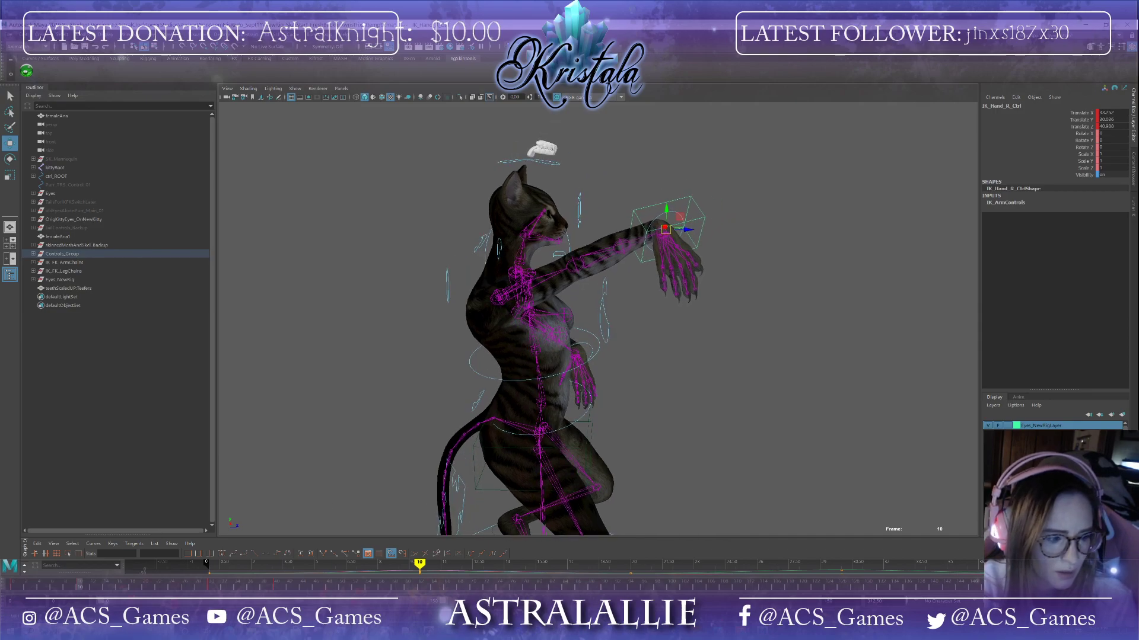
{"action": "left_click_drag", "start_coordinate": [703, 272], "coordinate": [757, 356], "text": "alt"}
{"action": "left_click", "coordinate": [752, 330]}
{"action": "left_click", "coordinate": [724, 265]}
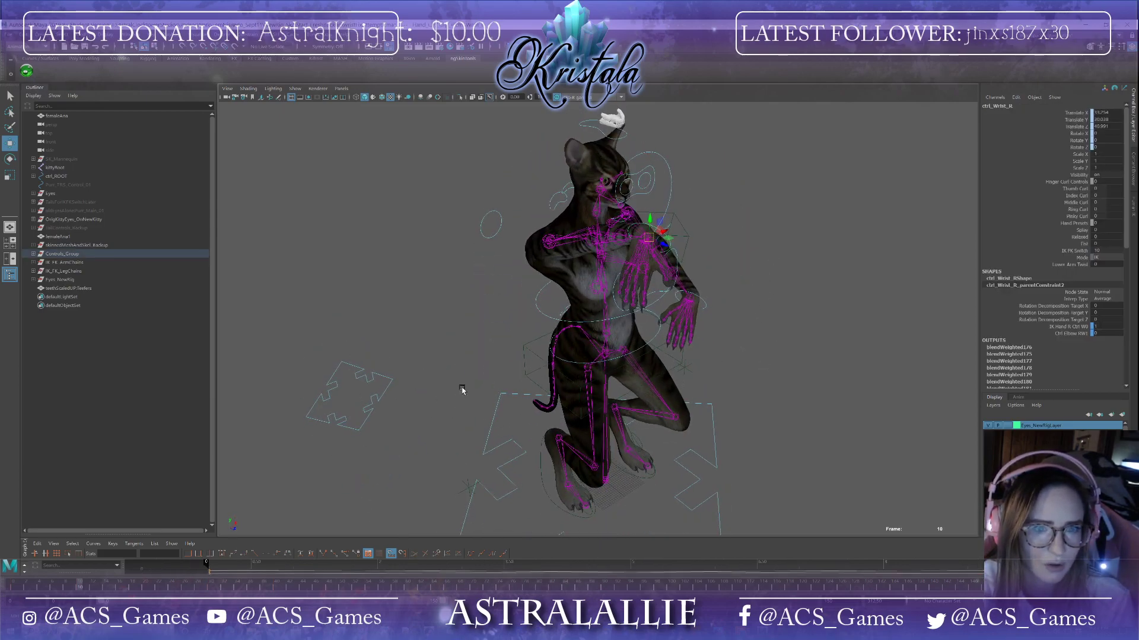
{"action": "left_click", "coordinate": [13, 588]}
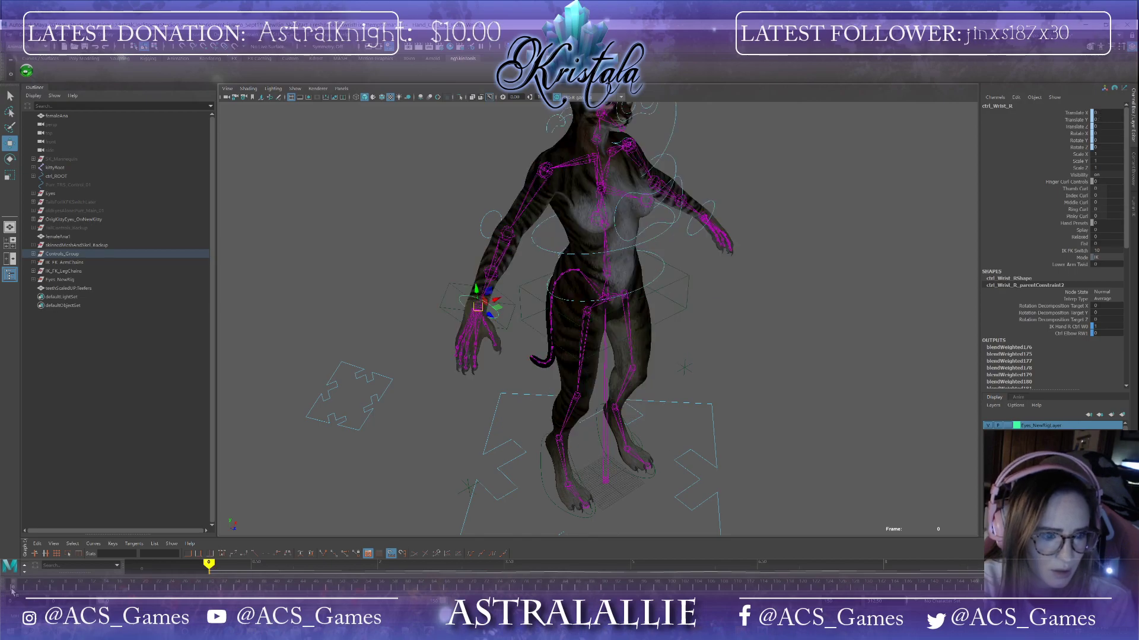
Step: Set a key on the right wrist control at frame 0 and move to frame 10
{"action": "key", "text": "s"}
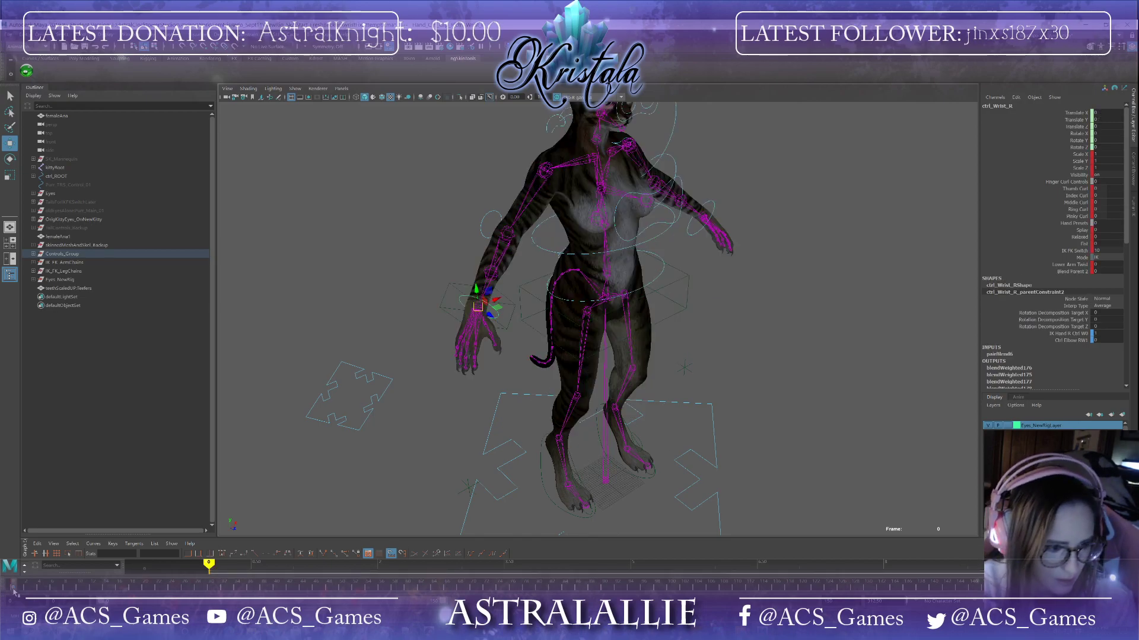
{"action": "left_click", "coordinate": [144, 588]}
{"action": "left_click", "coordinate": [277, 588]}
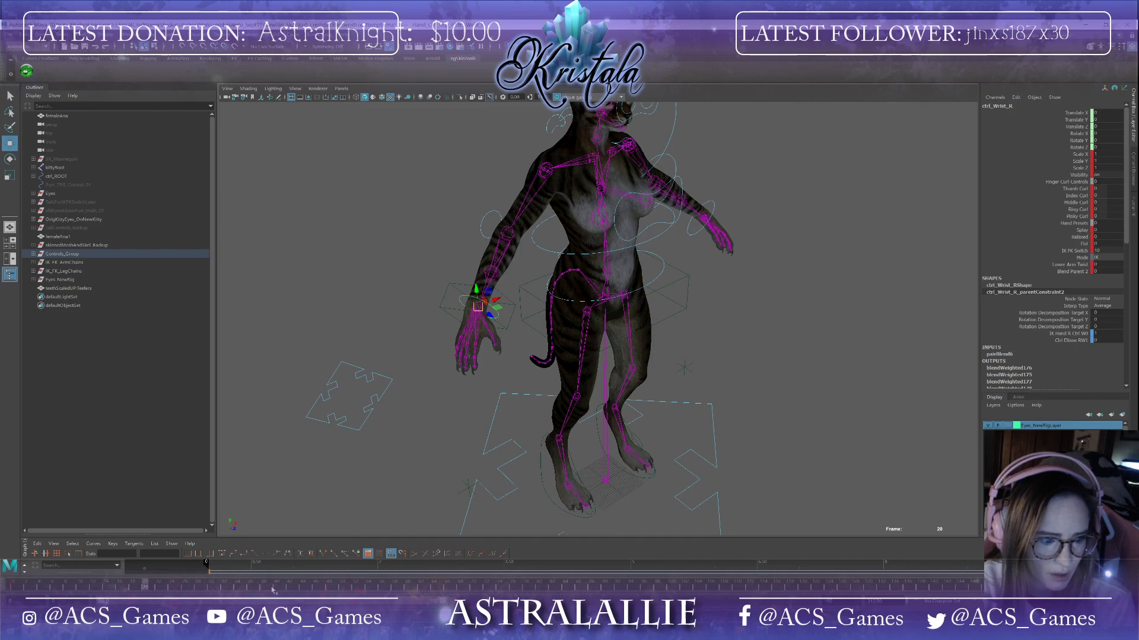
{"action": "left_click", "coordinate": [77, 589]}
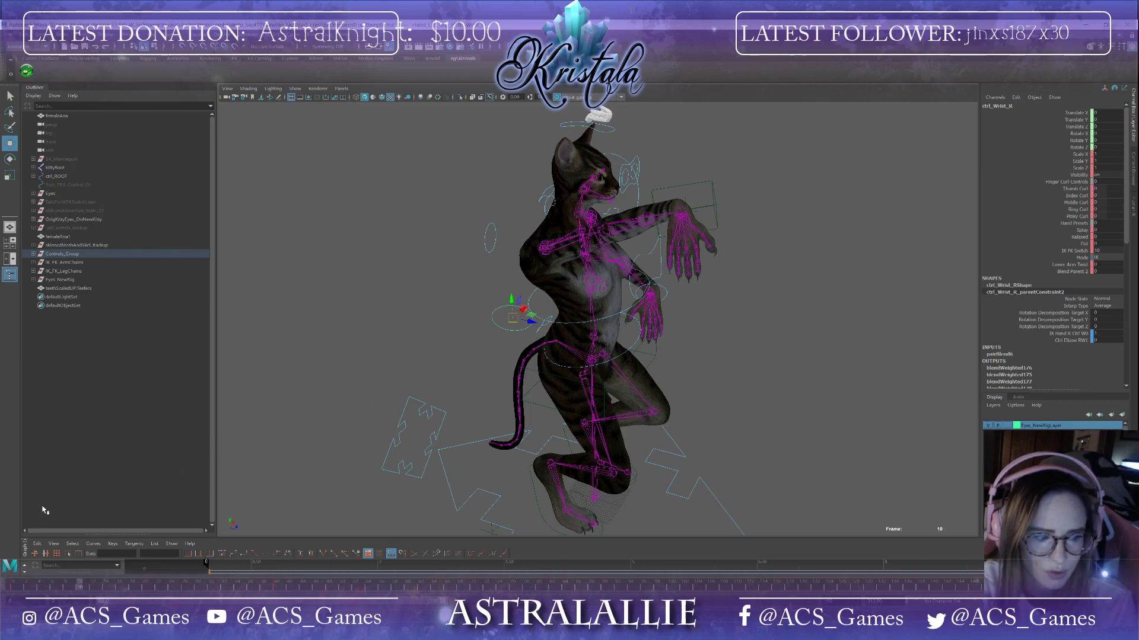
{"action": "key", "text": "e"}
{"action": "left_click_drag", "start_coordinate": [509, 323], "coordinate": [555, 380], "text": "alt"}
{"action": "key", "text": "ctrl+z"}
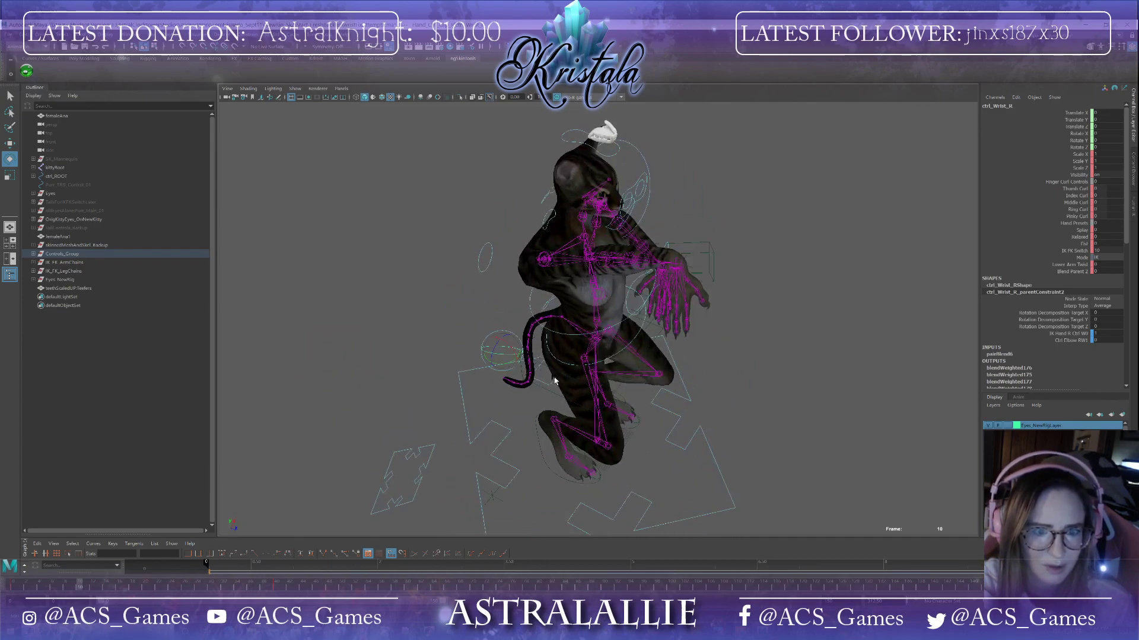
Step: Rotate and move the right wrist control so the arm reaches forward at frame 10
{"action": "mouse_move", "coordinate": [520, 347]}
{"action": "left_mouse_down"}
{"action": "mouse_move", "coordinate": [510, 328]}
{"action": "mouse_move", "coordinate": [496, 347]}
{"action": "mouse_move", "coordinate": [501, 332]}
{"action": "mouse_move", "coordinate": [514, 356]}
{"action": "left_mouse_up"}
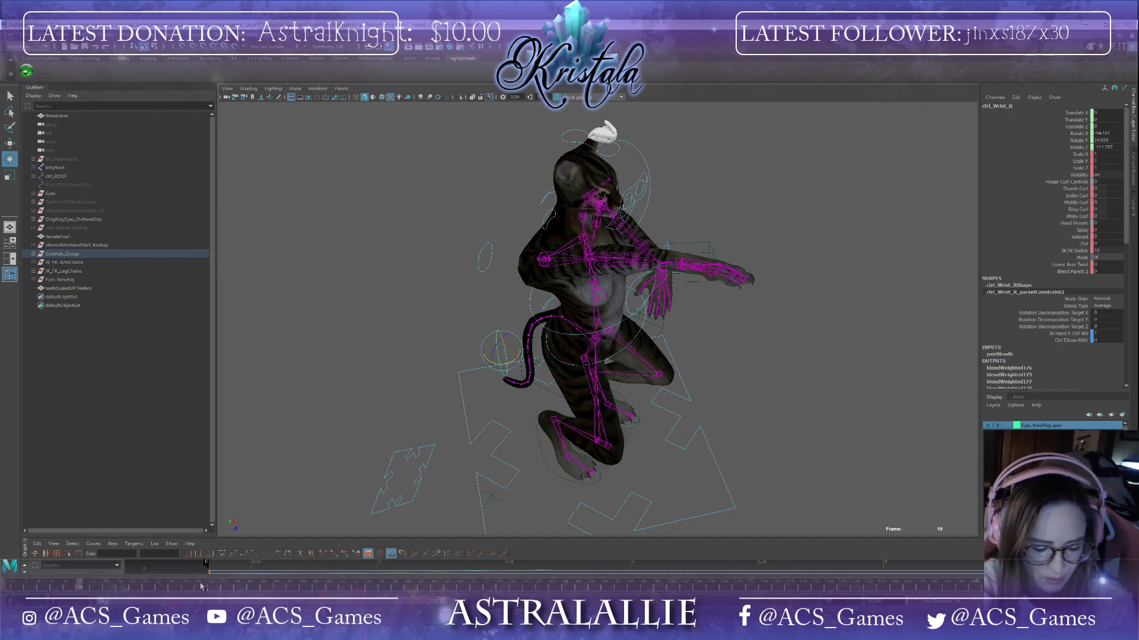
{"action": "key", "text": "w"}
{"action": "left_click_drag", "start_coordinate": [500, 347], "coordinate": [534, 272]}
{"action": "left_click_drag", "start_coordinate": [491, 363], "coordinate": [551, 354], "text": "alt"}
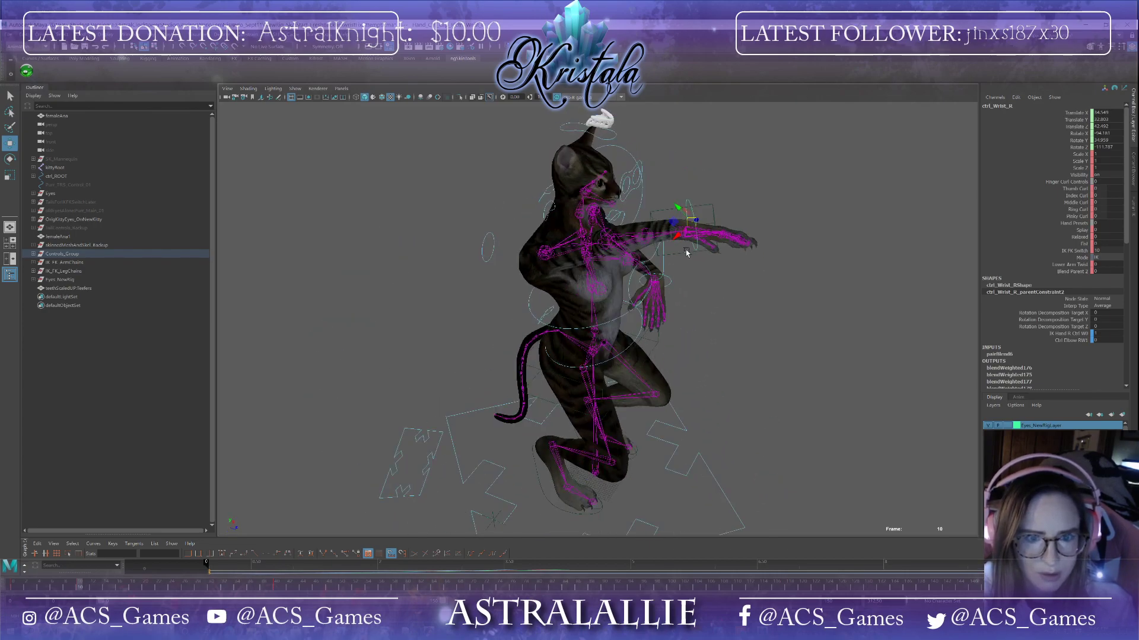
{"action": "left_click_drag", "start_coordinate": [694, 222], "coordinate": [678, 235]}
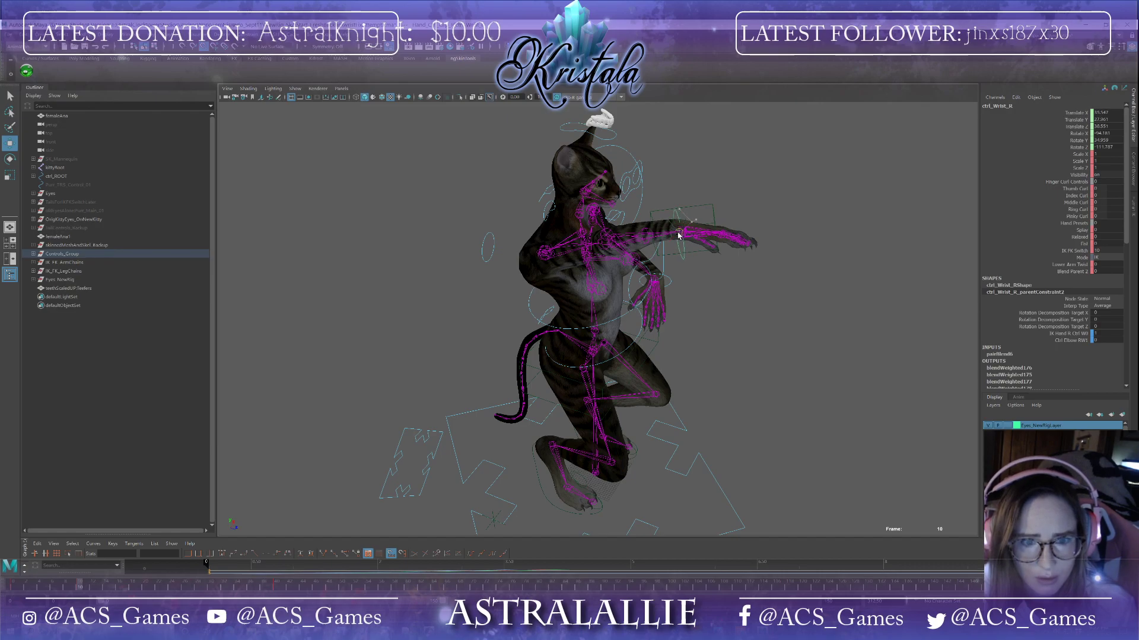
{"action": "key", "text": "ctrl+z"}
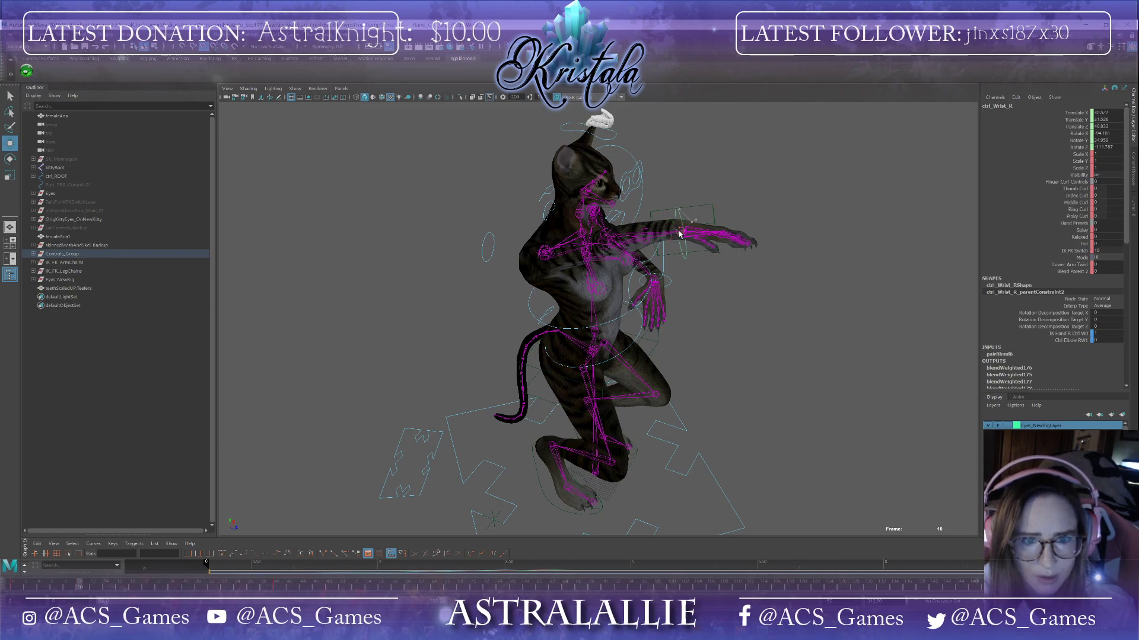
{"action": "left_click_drag", "start_coordinate": [682, 234], "coordinate": [587, 252], "text": "alt"}
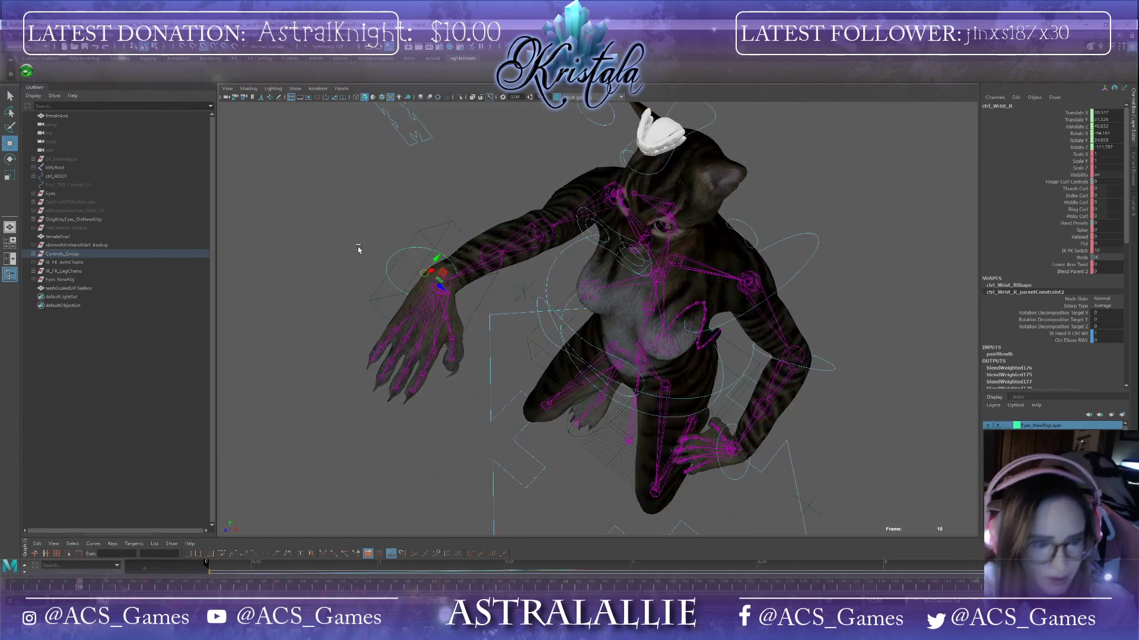
{"action": "left_click_drag", "start_coordinate": [424, 274], "coordinate": [443, 288]}
{"action": "left_click_drag", "start_coordinate": [530, 346], "coordinate": [605, 335], "text": "alt"}
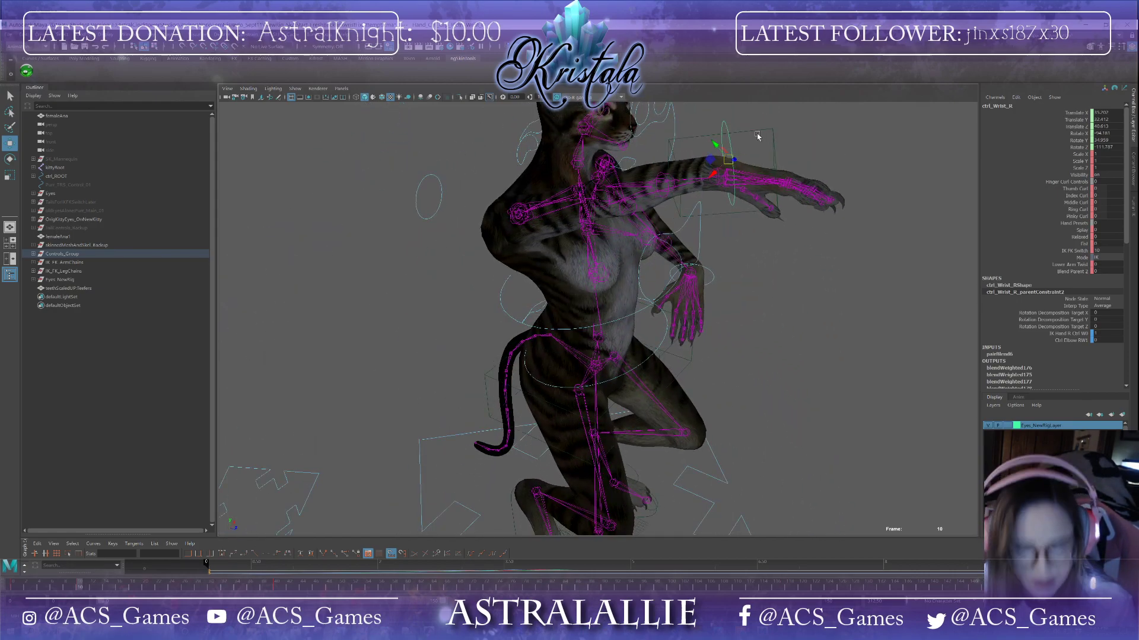
{"action": "left_click_drag", "start_coordinate": [726, 160], "coordinate": [718, 178]}
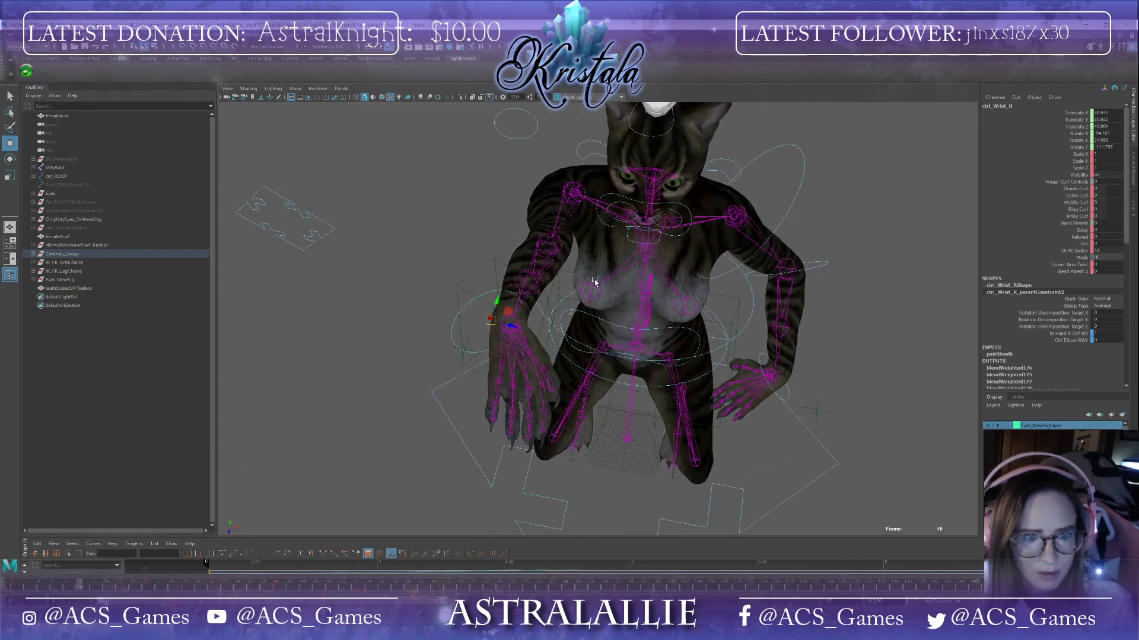
{"action": "left_click_drag", "start_coordinate": [504, 330], "coordinate": [587, 333]}
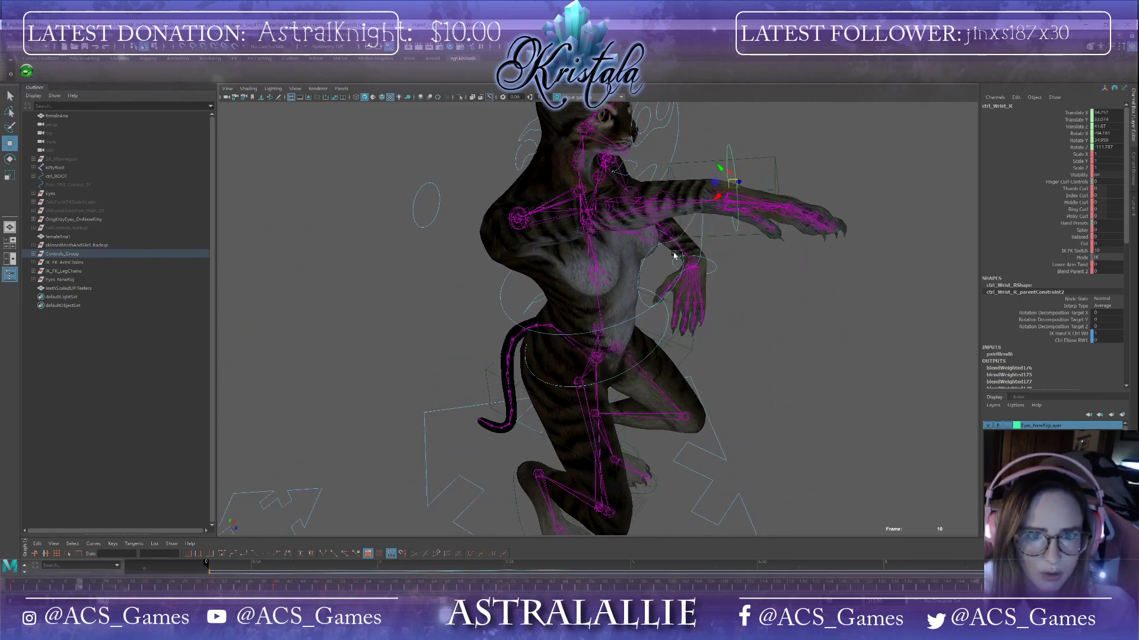
{"action": "scroll", "coordinate": [664, 268], "scroll_direction": "up", "scroll_amount": 5}
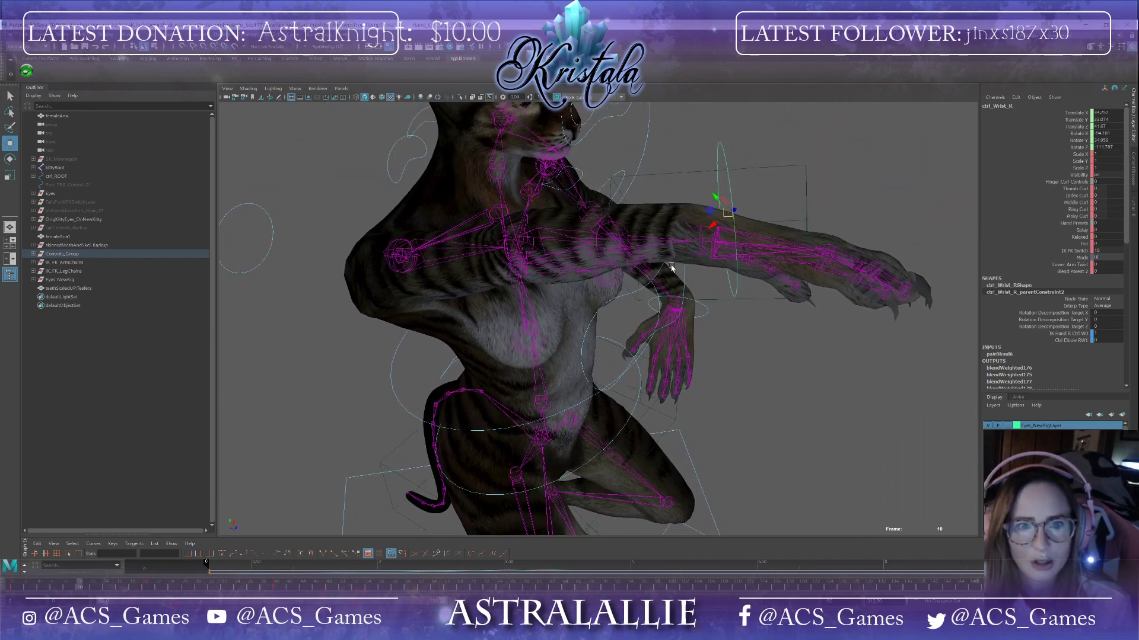
{"action": "left_click_drag", "start_coordinate": [722, 215], "coordinate": [702, 239]}
{"action": "left_click_drag", "start_coordinate": [744, 290], "coordinate": [481, 340], "text": "alt"}
{"action": "left_click_drag", "start_coordinate": [426, 397], "coordinate": [303, 310], "text": "alt"}
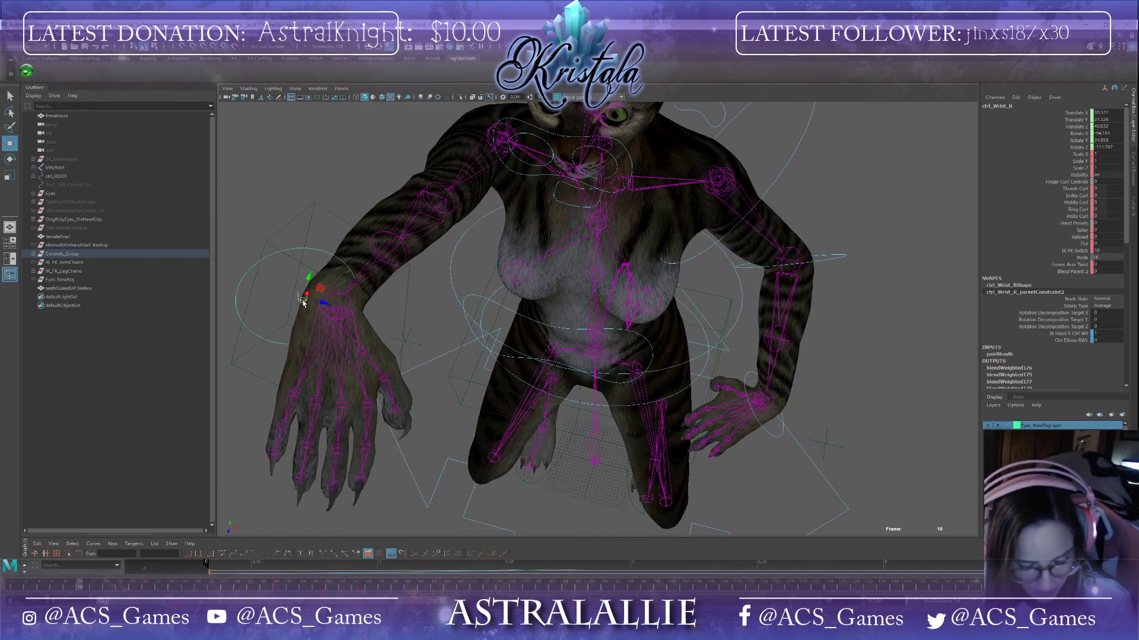
{"action": "left_click_drag", "start_coordinate": [301, 297], "coordinate": [336, 305]}
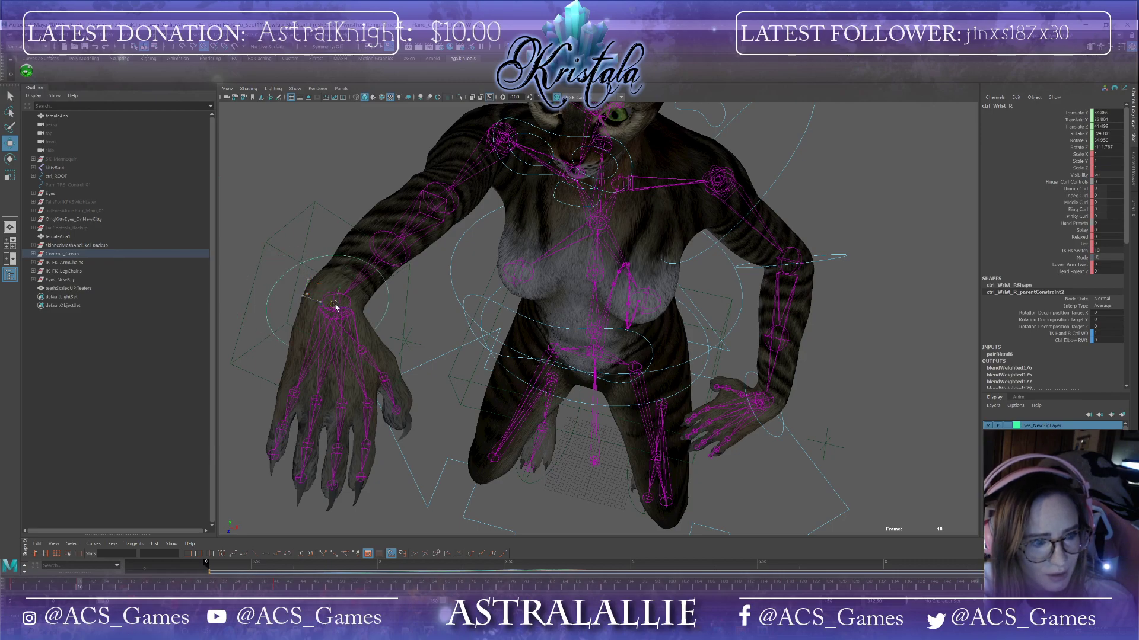
{"action": "left_click_drag", "start_coordinate": [409, 333], "coordinate": [475, 325], "text": "alt"}
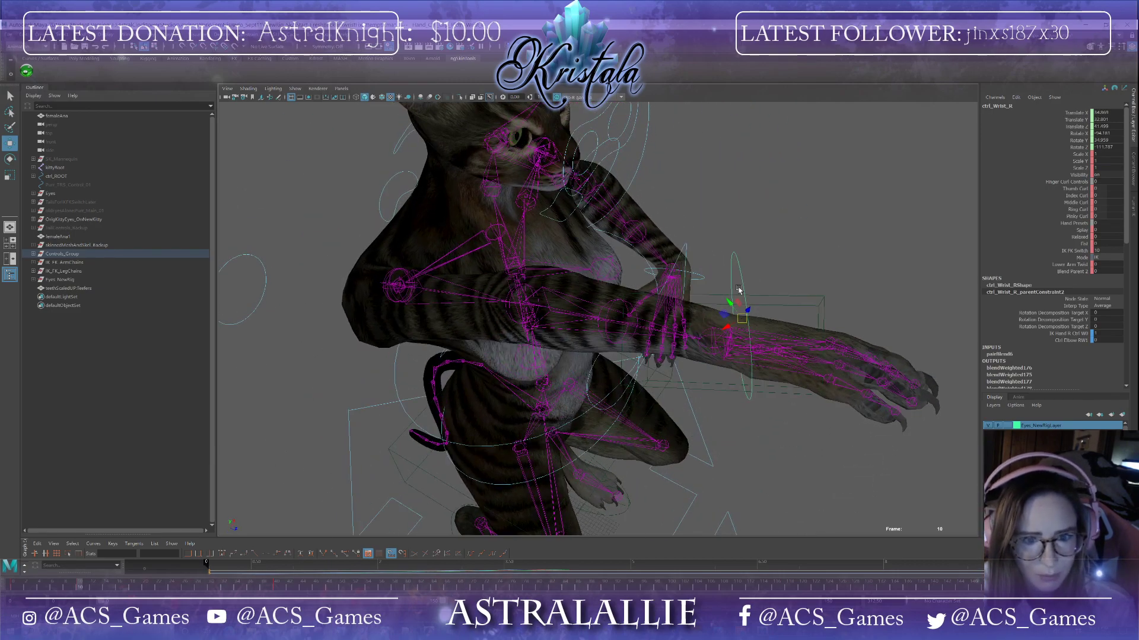
{"action": "left_click_drag", "start_coordinate": [728, 329], "coordinate": [704, 325]}
{"action": "left_click_drag", "start_coordinate": [777, 299], "coordinate": [658, 347], "text": "alt"}
{"action": "left_click_drag", "start_coordinate": [431, 410], "coordinate": [623, 513]}
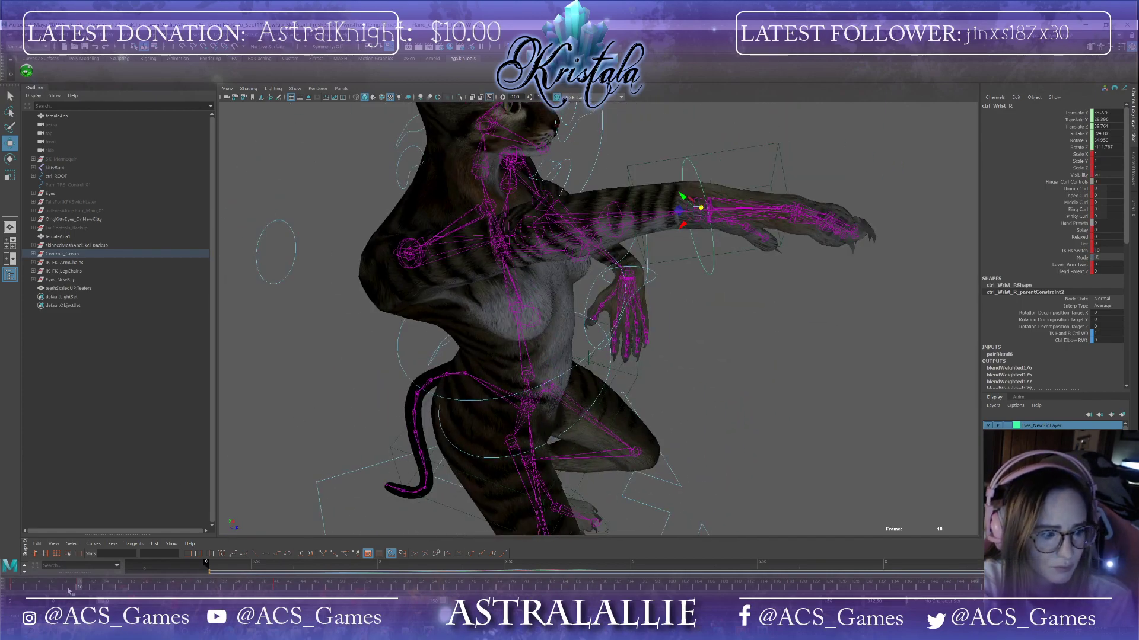
Step: Rotate the right wrist control so the hand points upward at frame 10, then return to frame 0
{"action": "mouse_move", "coordinate": [80, 589]}
{"action": "left_mouse_down"}
{"action": "mouse_move", "coordinate": [33, 589]}
{"action": "mouse_move", "coordinate": [89, 577]}
{"action": "mouse_move", "coordinate": [56, 579]}
{"action": "mouse_move", "coordinate": [80, 577]}
{"action": "left_mouse_up"}
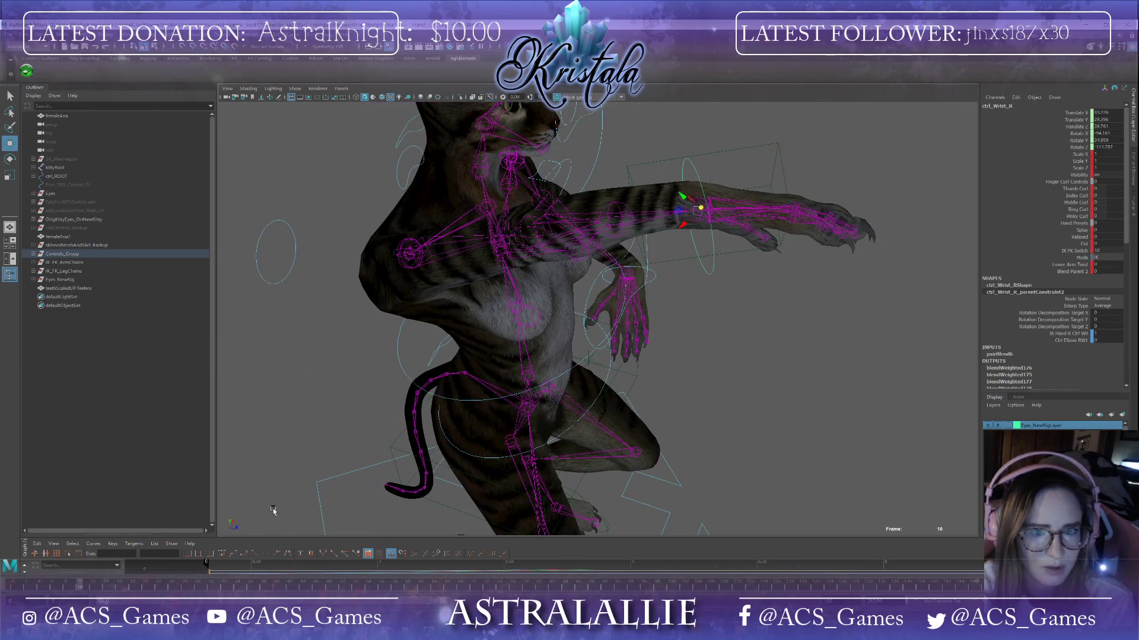
{"action": "middle_click_drag", "start_coordinate": [464, 406], "coordinate": [420, 448], "text": "alt"}
{"action": "key", "text": "e"}
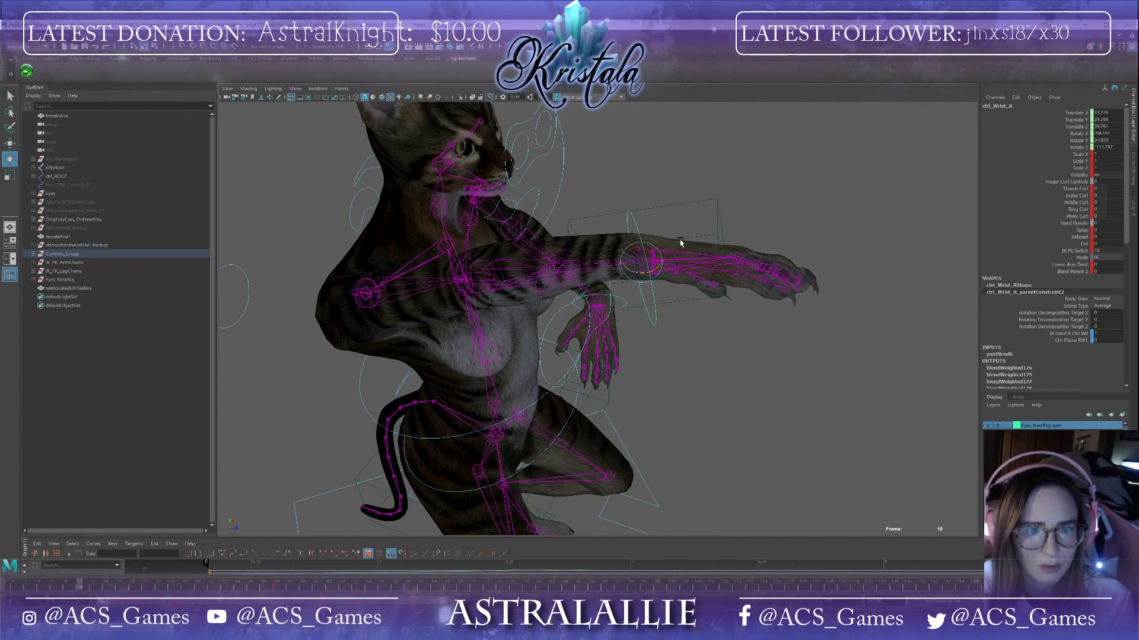
{"action": "left_click_drag", "start_coordinate": [660, 263], "coordinate": [648, 237]}
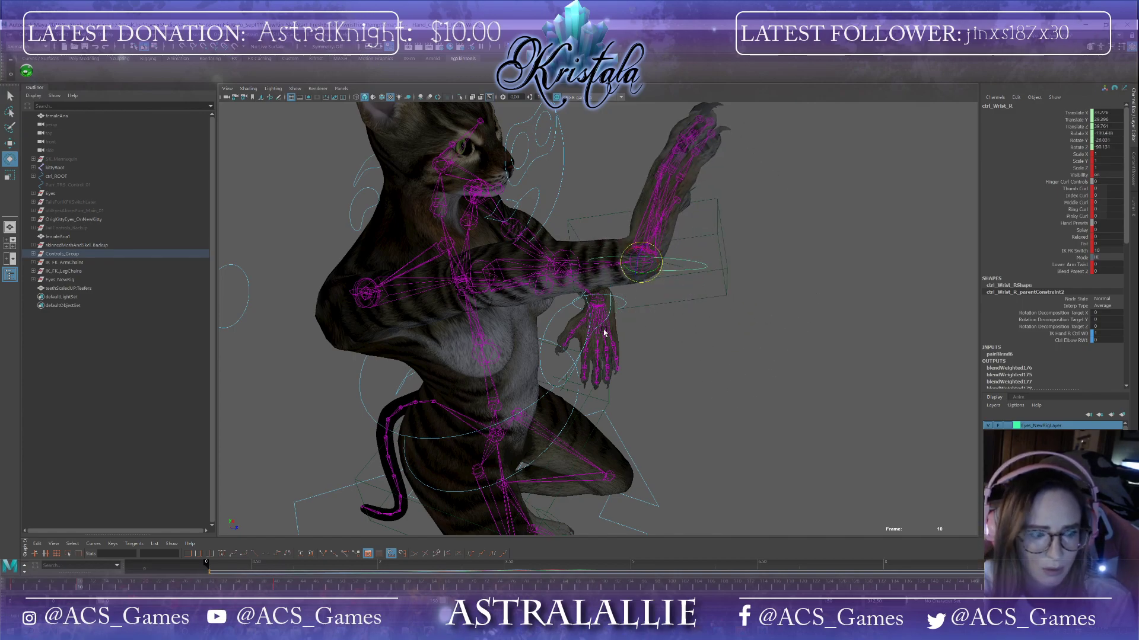
{"action": "left_click_drag", "start_coordinate": [80, 586], "coordinate": [11, 569]}
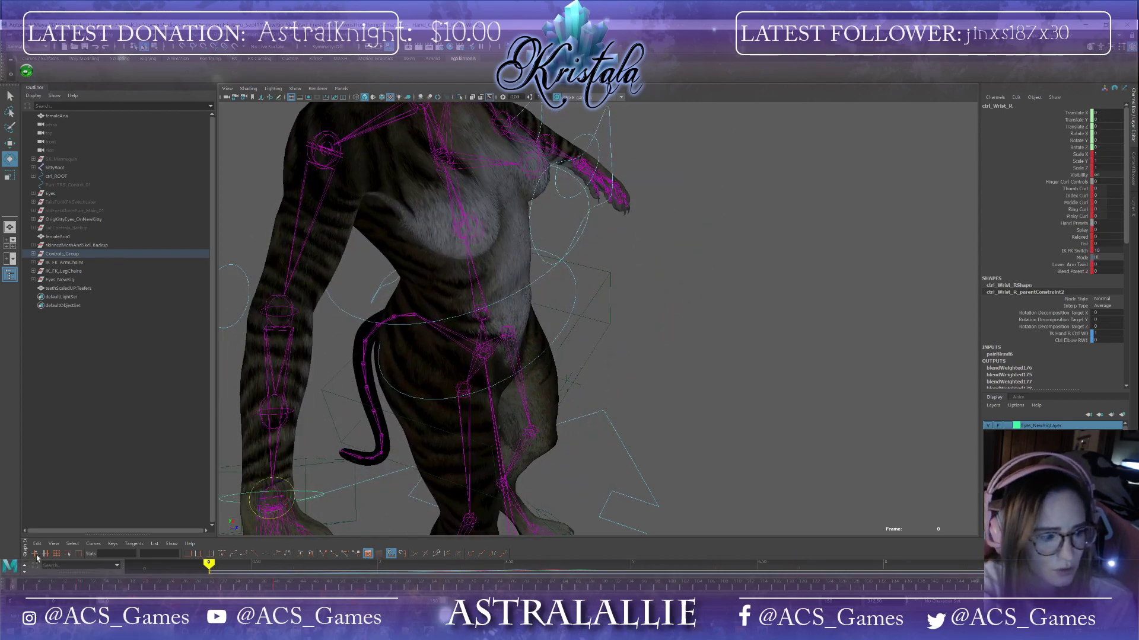
Step: Review the right arm's pose between frames 0 and 10
{"action": "scroll", "coordinate": [546, 377], "scroll_direction": "down", "scroll_amount": 4}
{"action": "left_click_drag", "start_coordinate": [537, 380], "coordinate": [469, 360], "text": "alt"}
{"action": "scroll", "coordinate": [470, 360], "scroll_direction": "up", "scroll_amount": 5}
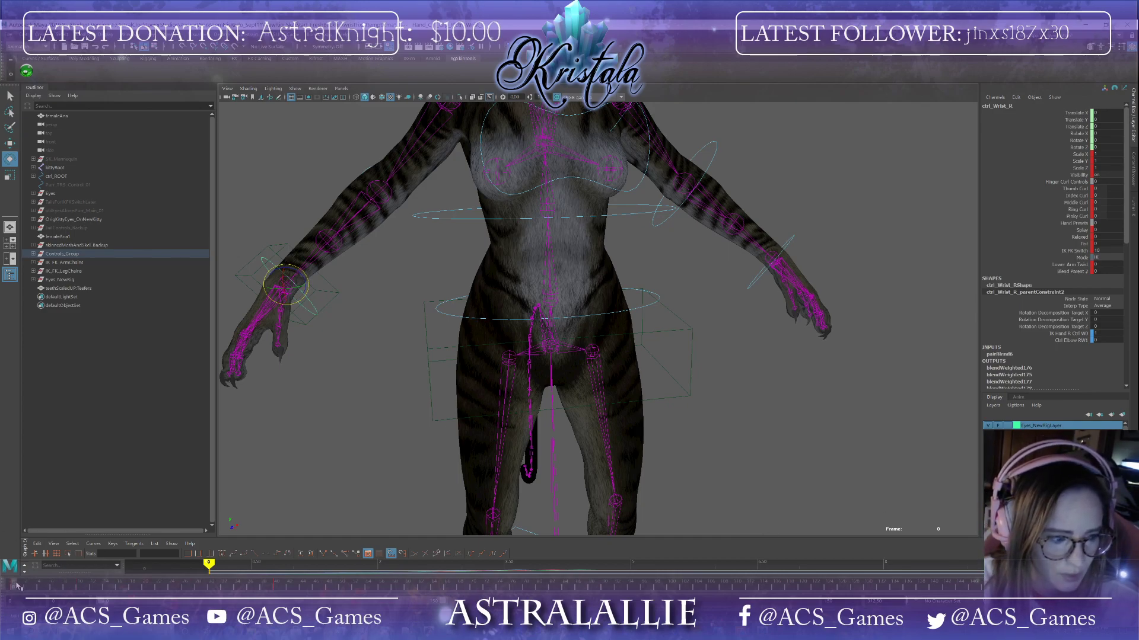
{"action": "left_click", "coordinate": [81, 588]}
{"action": "mouse_move", "coordinate": [81, 592]}
{"action": "left_mouse_down"}
{"action": "mouse_move", "coordinate": [54, 595]}
{"action": "mouse_move", "coordinate": [95, 600]}
{"action": "mouse_move", "coordinate": [15, 597]}
{"action": "mouse_move", "coordinate": [80, 595]}
{"action": "left_mouse_up"}
{"action": "left_click_drag", "start_coordinate": [399, 356], "coordinate": [515, 438], "text": "alt"}
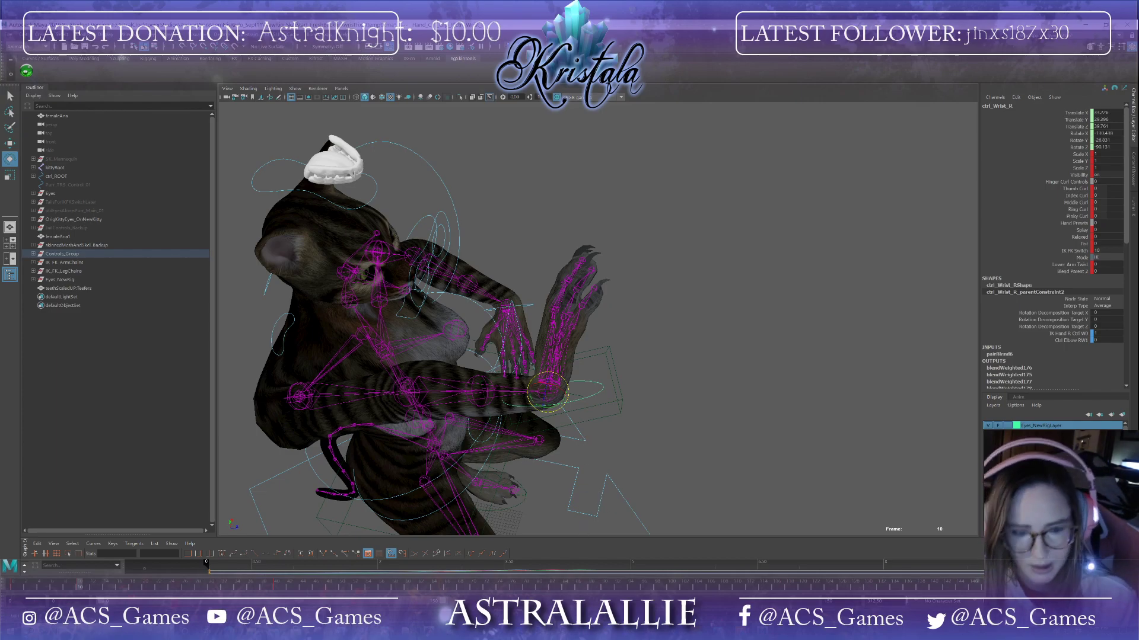
{"action": "left_click_drag", "start_coordinate": [746, 281], "coordinate": [718, 266], "text": "alt"}
Step: Rotate the right wrist control at frame 30 to turn the outstretched hand
{"action": "left_click_drag", "start_coordinate": [83, 584], "coordinate": [215, 594]}
{"action": "left_click_drag", "start_coordinate": [397, 307], "coordinate": [550, 371], "text": "alt"}
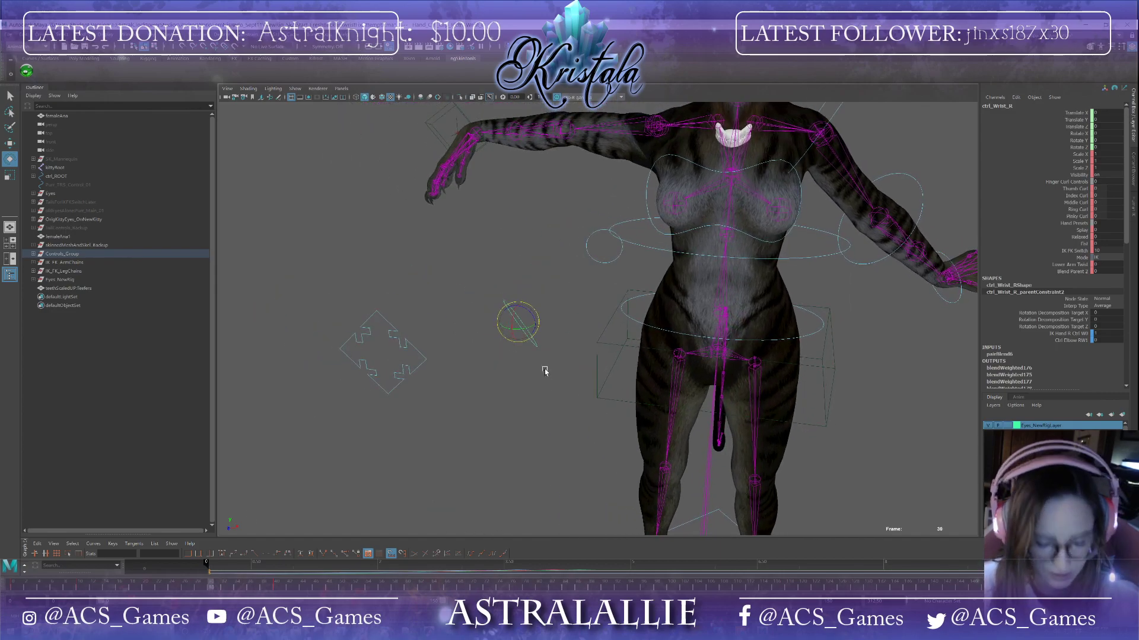
{"action": "key", "text": "w"}
{"action": "scroll", "coordinate": [510, 367], "scroll_direction": "up", "scroll_amount": 2}
{"action": "middle_click_drag", "start_coordinate": [508, 366], "coordinate": [538, 459], "text": "alt"}
{"action": "left_click_drag", "start_coordinate": [515, 384], "coordinate": [469, 155]}
{"action": "left_click_drag", "start_coordinate": [461, 235], "coordinate": [508, 379], "text": "alt"}
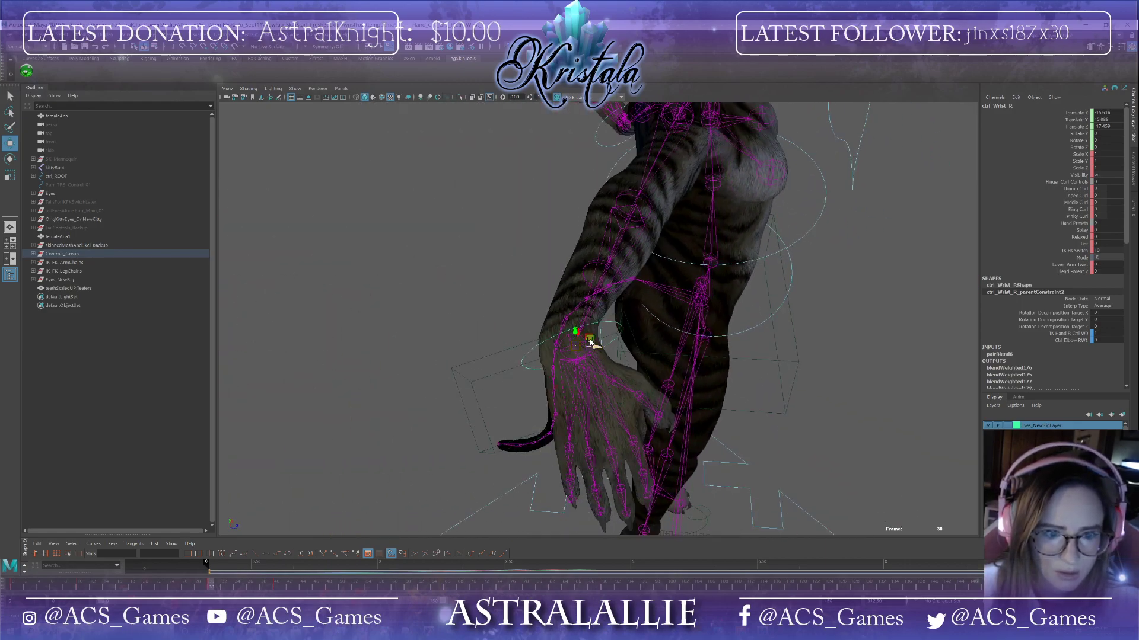
{"action": "key", "text": "e"}
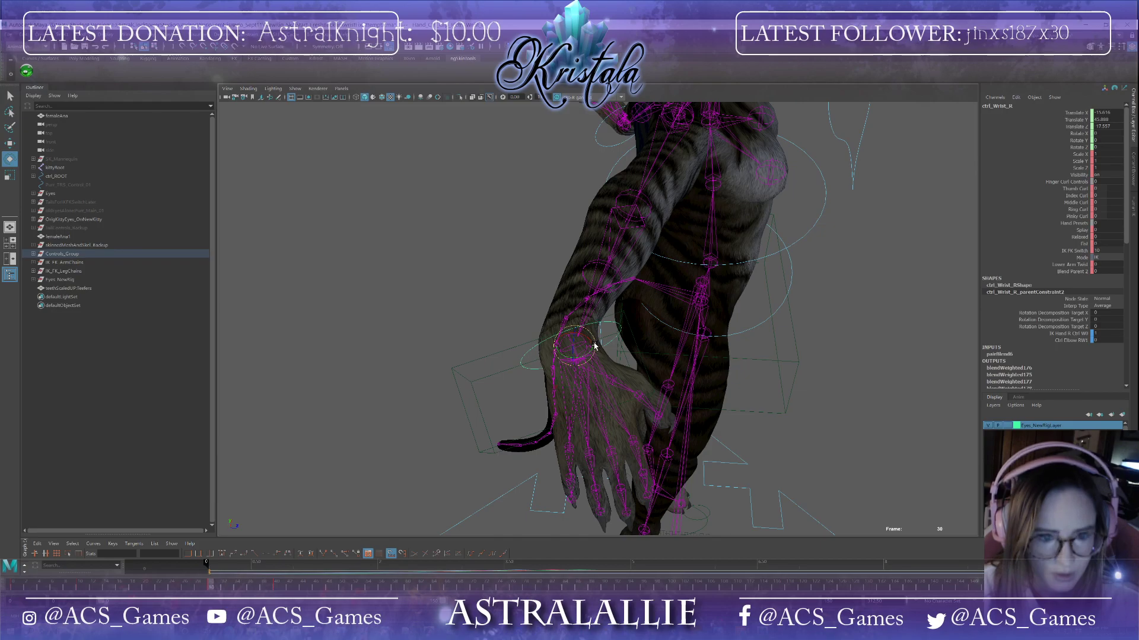
{"action": "left_click_drag", "start_coordinate": [585, 358], "coordinate": [717, 360]}
{"action": "scroll", "coordinate": [545, 348], "scroll_direction": "up", "scroll_amount": 6}
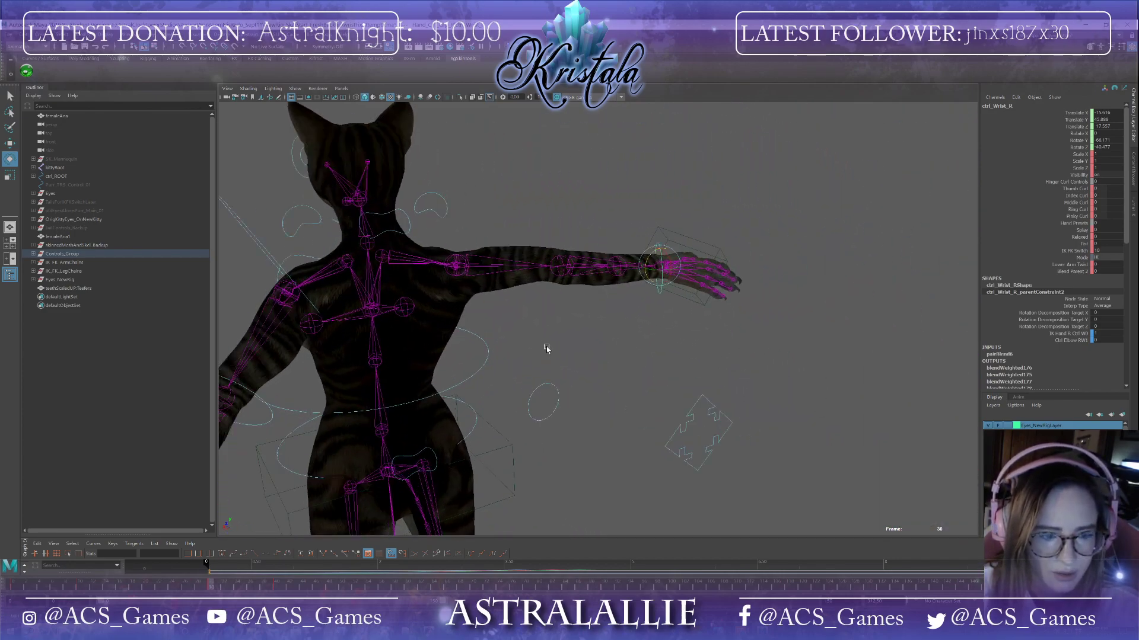
{"action": "left_click_drag", "start_coordinate": [546, 348], "coordinate": [924, 436], "text": "alt"}
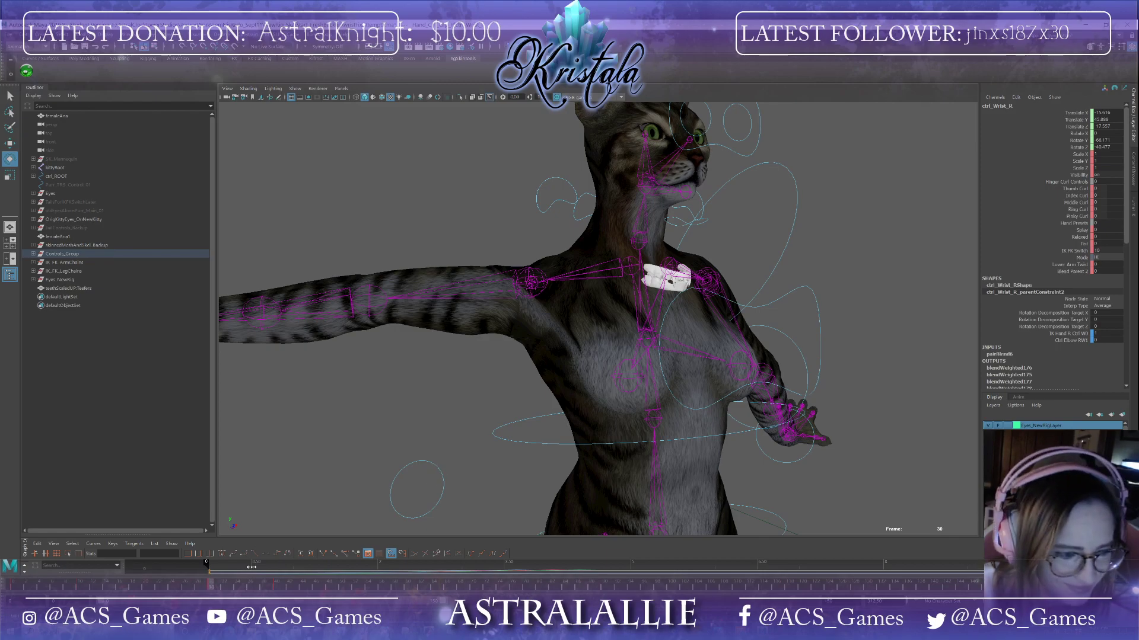
{"action": "left_click_drag", "start_coordinate": [212, 588], "coordinate": [7, 572]}
{"action": "scroll", "coordinate": [322, 353], "scroll_direction": "down", "scroll_amount": 6}
{"action": "left_click_drag", "start_coordinate": [522, 355], "coordinate": [470, 358], "text": "alt"}
{"action": "middle_click_drag", "start_coordinate": [470, 358], "coordinate": [374, 332], "text": "alt"}
{"action": "left_click", "coordinate": [670, 402]}
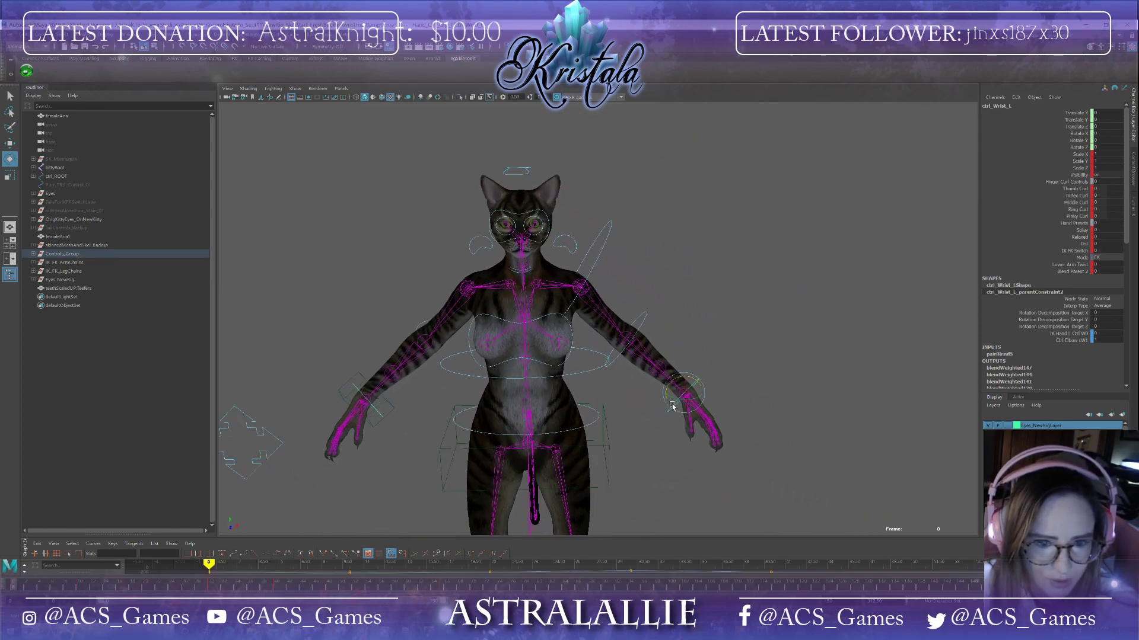
{"action": "left_click_drag", "start_coordinate": [277, 587], "coordinate": [143, 587], "text": "shift"}
{"action": "double_click", "coordinate": [415, 587]}
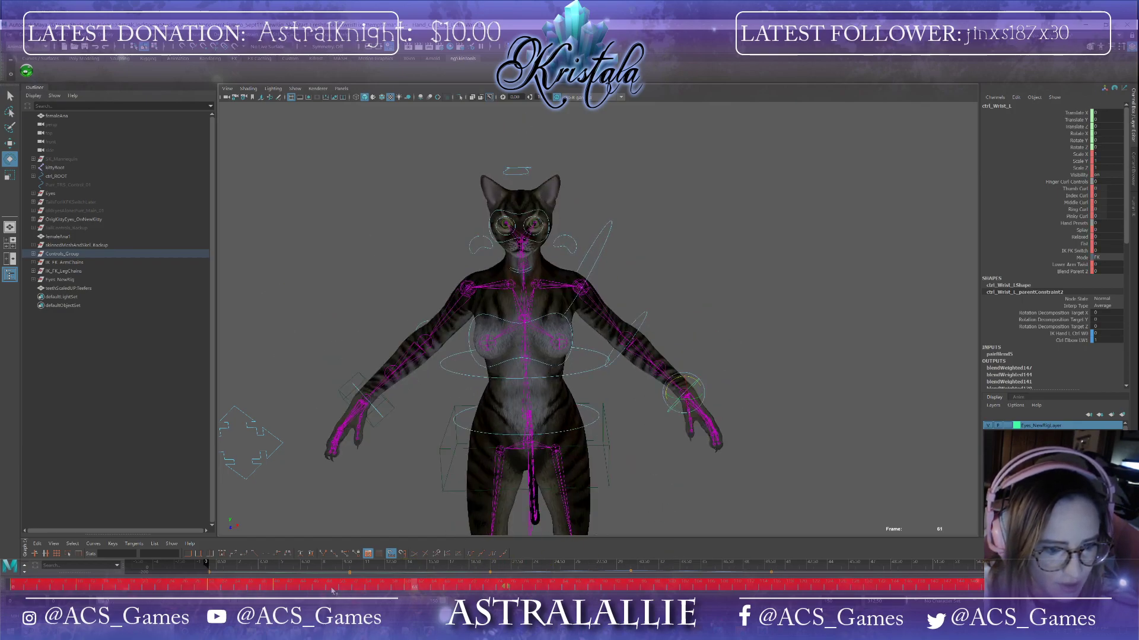
{"action": "left_click", "coordinate": [396, 501]}
{"action": "left_click", "coordinate": [416, 587]}
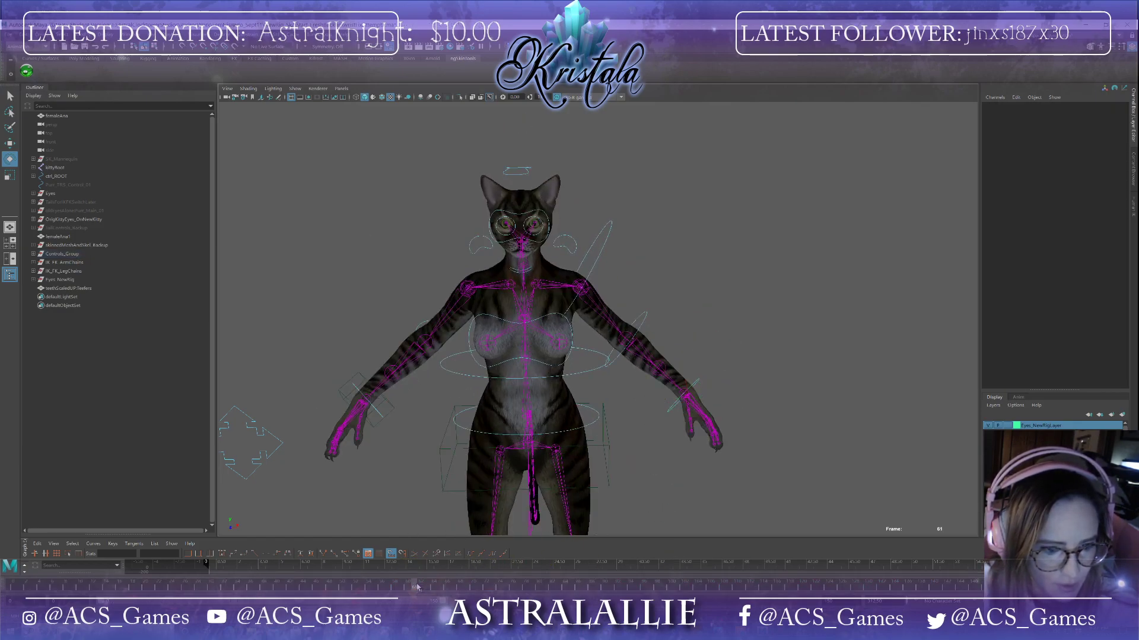
Step: Select the left wrist control and delete its keys across the selected timeline range
{"action": "left_click", "coordinate": [676, 407]}
{"action": "left_click_drag", "start_coordinate": [409, 589], "coordinate": [71, 587], "text": "shift"}
{"action": "right_click", "coordinate": [96, 587]}
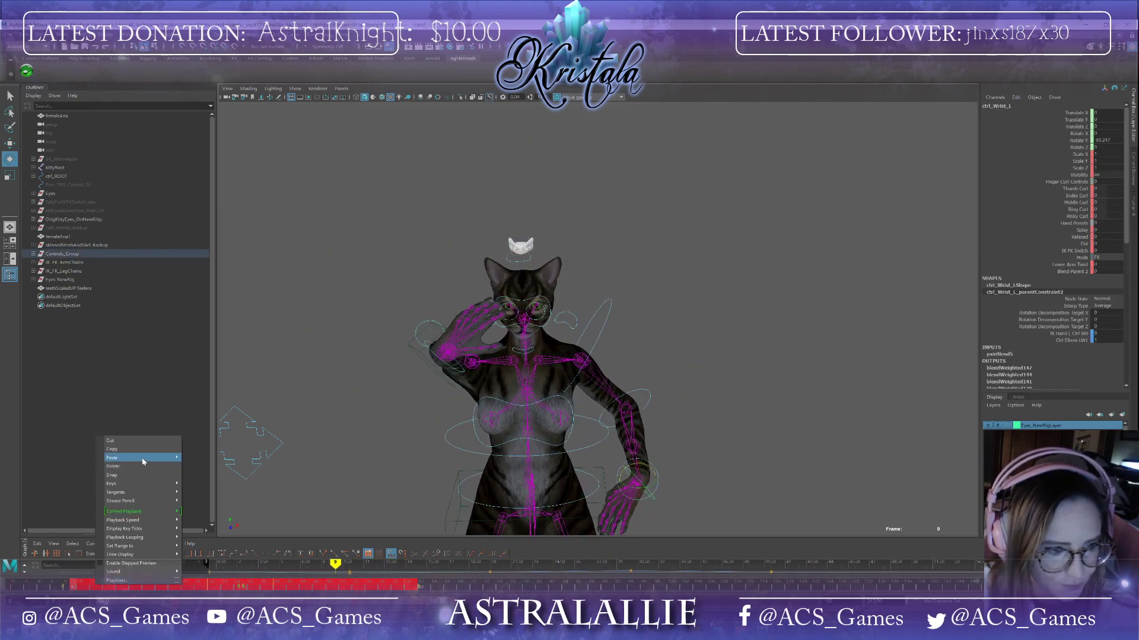
{"action": "left_click", "coordinate": [130, 468]}
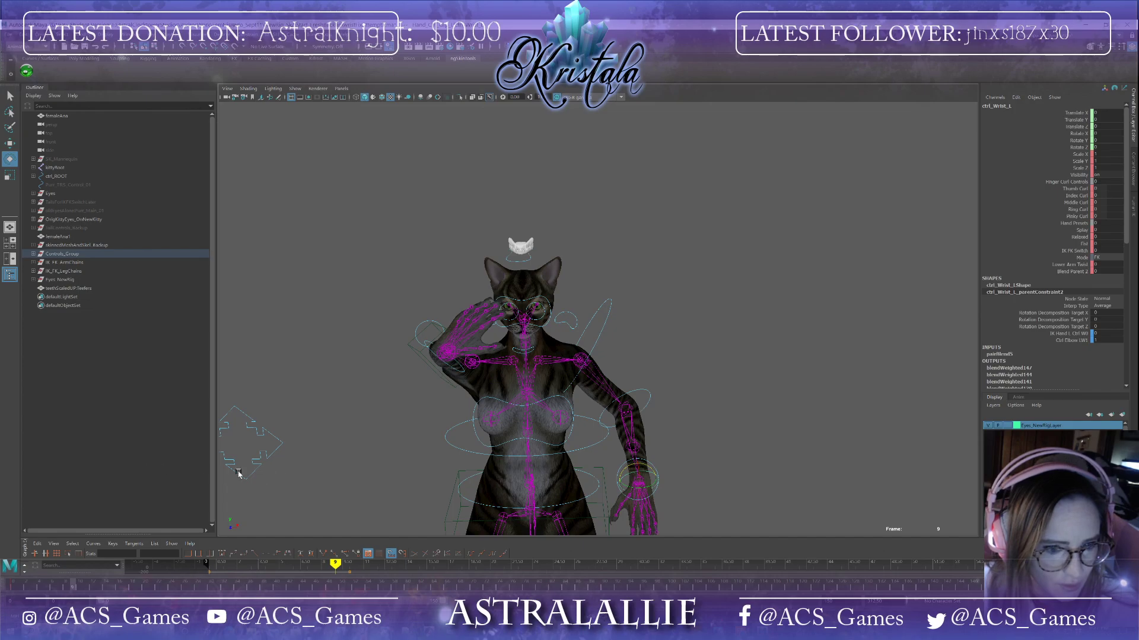
{"action": "left_click_drag", "start_coordinate": [765, 484], "coordinate": [703, 516], "text": "alt"}
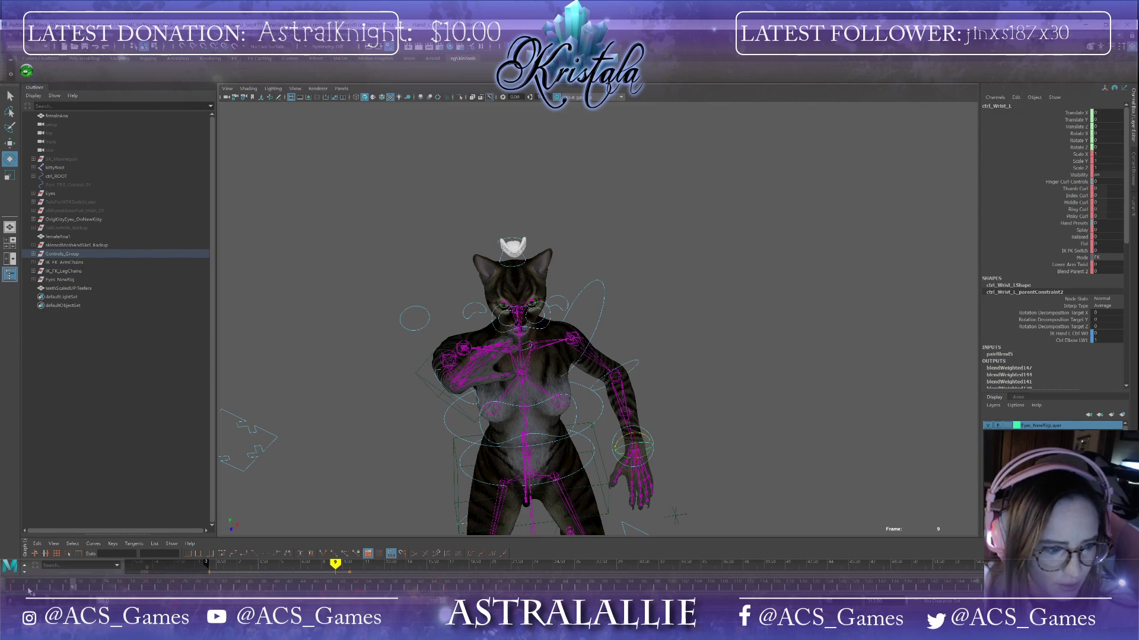
{"action": "left_click_drag", "start_coordinate": [70, 589], "coordinate": [13, 584]}
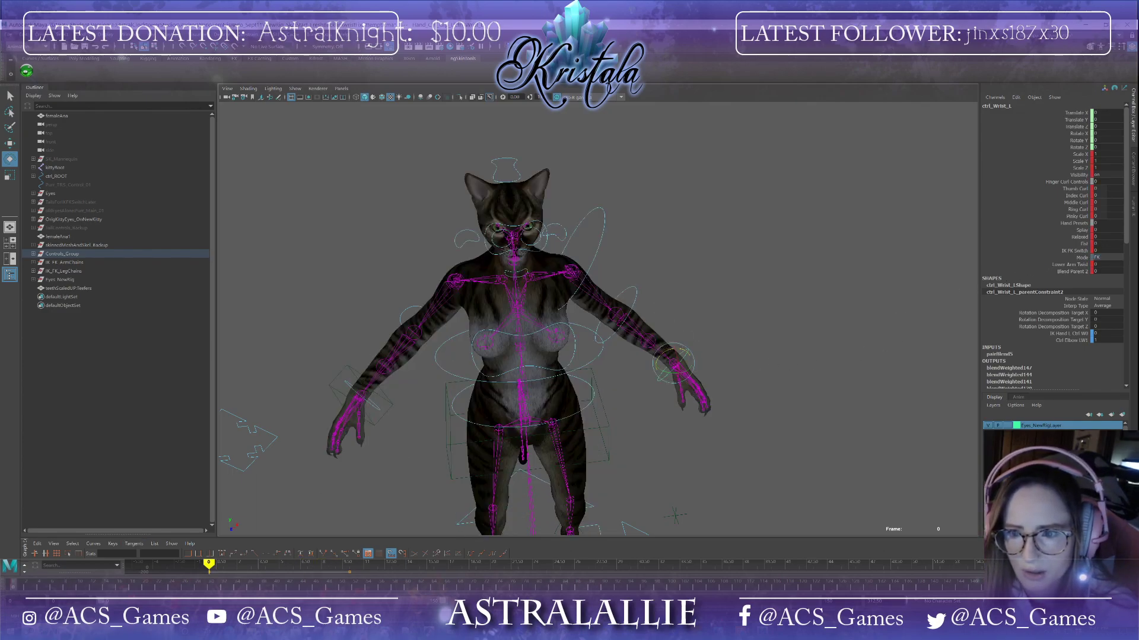
Step: Set the left wrist control's IK FK Switch to 10
{"action": "left_click", "coordinate": [1097, 251]}
{"action": "type", "text": "10"}
{"action": "key", "text": "Return"}
{"action": "scroll", "coordinate": [676, 388], "scroll_direction": "up", "scroll_amount": 3}
{"action": "left_click", "coordinate": [785, 399]}
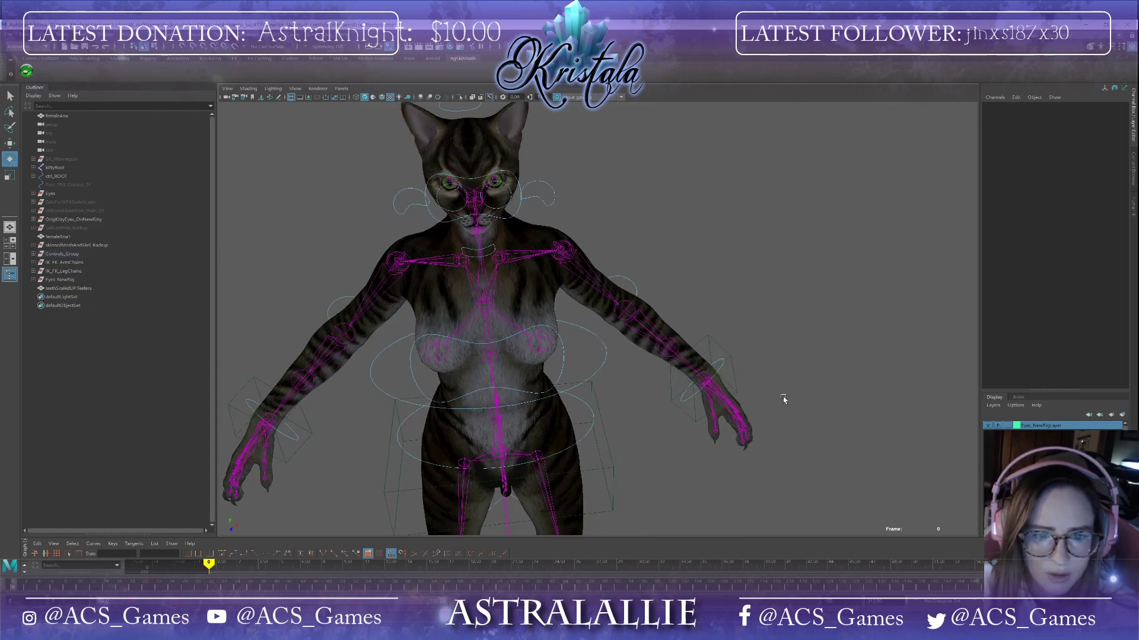
Step: Select the left IK hand control and set keys on it at frame 0 and frame 60
{"action": "left_click_drag", "start_coordinate": [785, 399], "coordinate": [772, 417], "text": "alt"}
{"action": "left_click", "coordinate": [771, 422]}
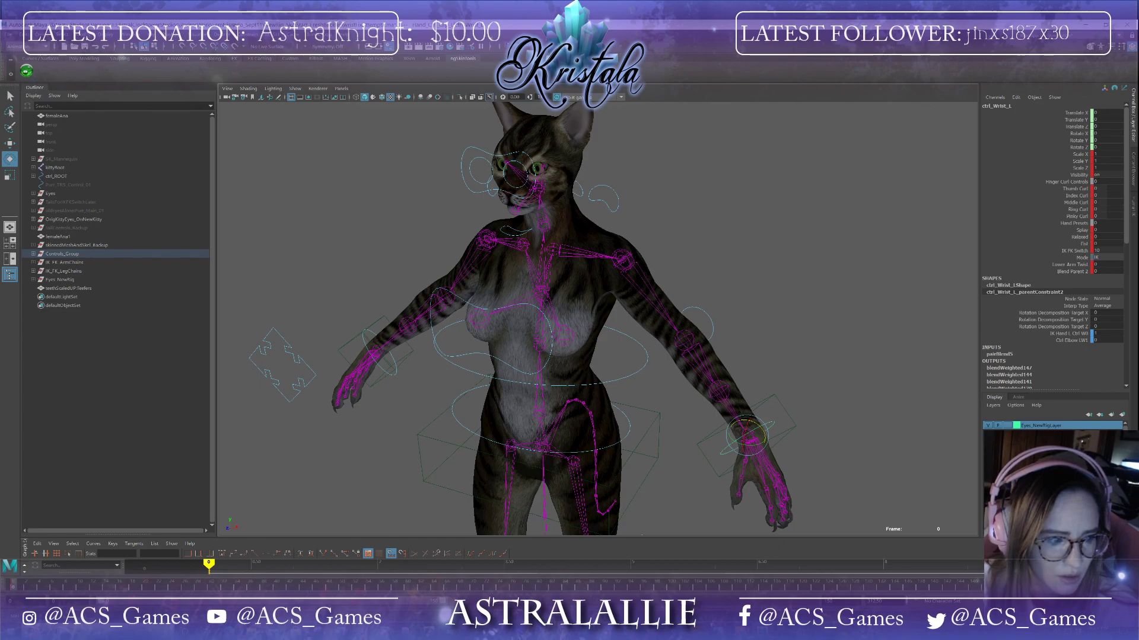
{"action": "left_click", "coordinate": [144, 589]}
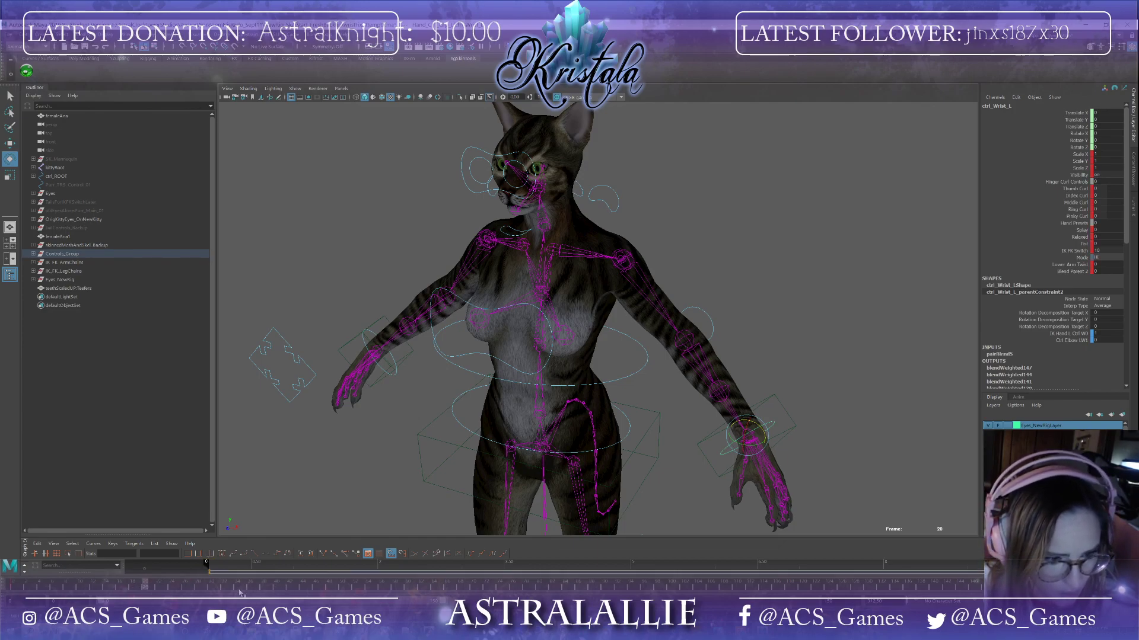
{"action": "left_click", "coordinate": [277, 589]}
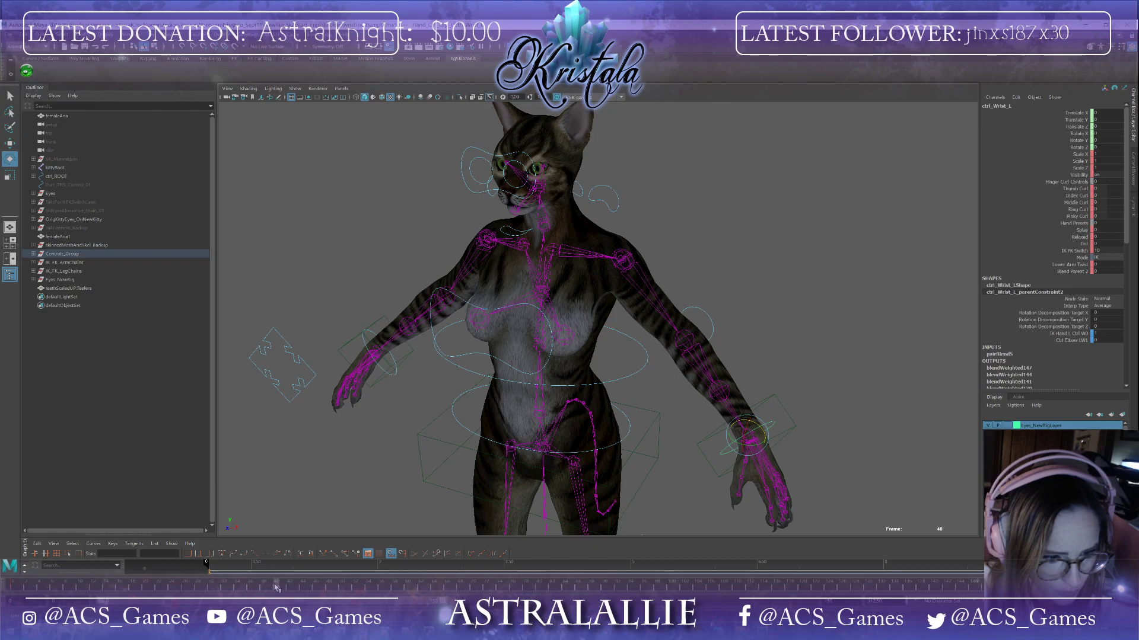
{"action": "left_click", "coordinate": [709, 465]}
{"action": "left_click", "coordinate": [14, 584]}
{"action": "key", "text": "s"}
{"action": "left_click", "coordinate": [147, 588]}
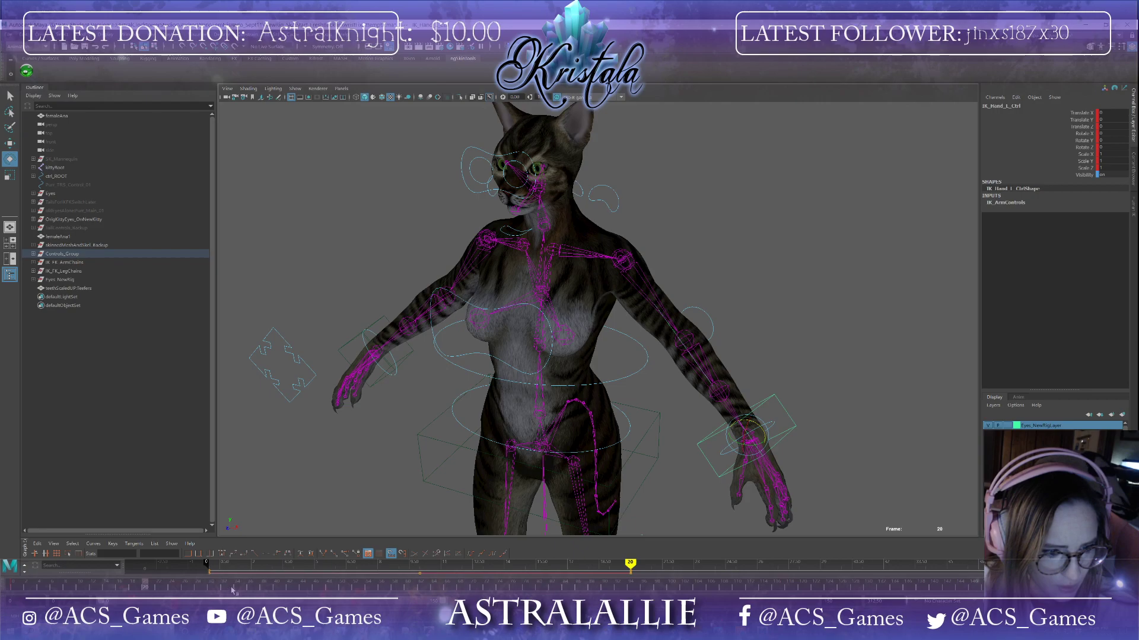
{"action": "left_click", "coordinate": [277, 587]}
{"action": "key", "text": "s"}
Step: At frame 10, move the left IK hand control to raise the hand in front of the chest
{"action": "left_click", "coordinate": [79, 588]}
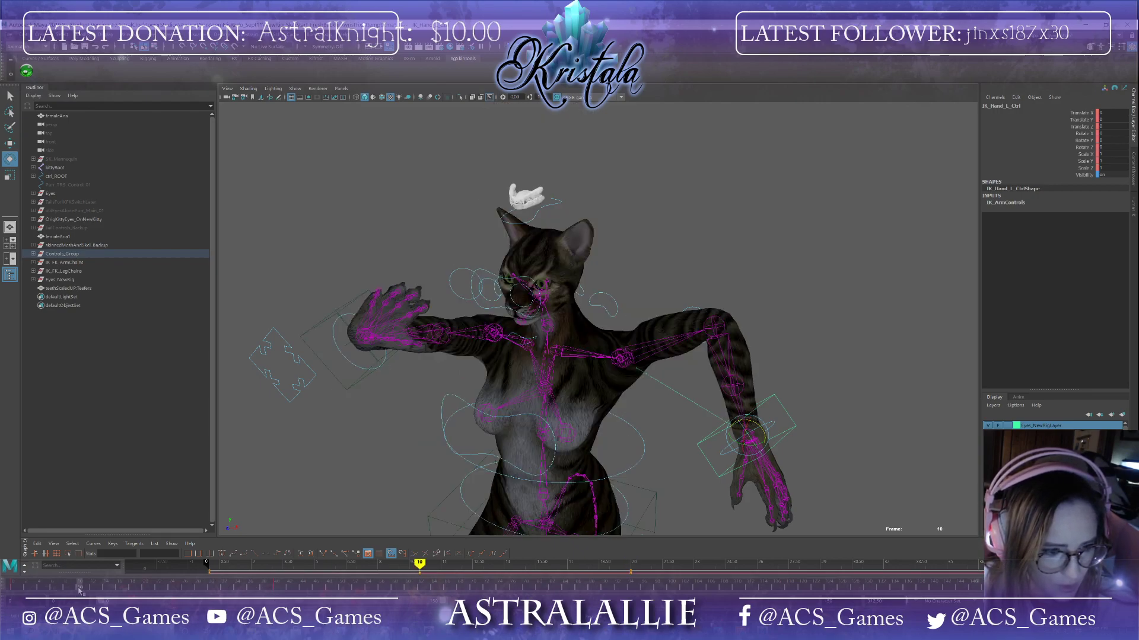
{"action": "key", "text": "w"}
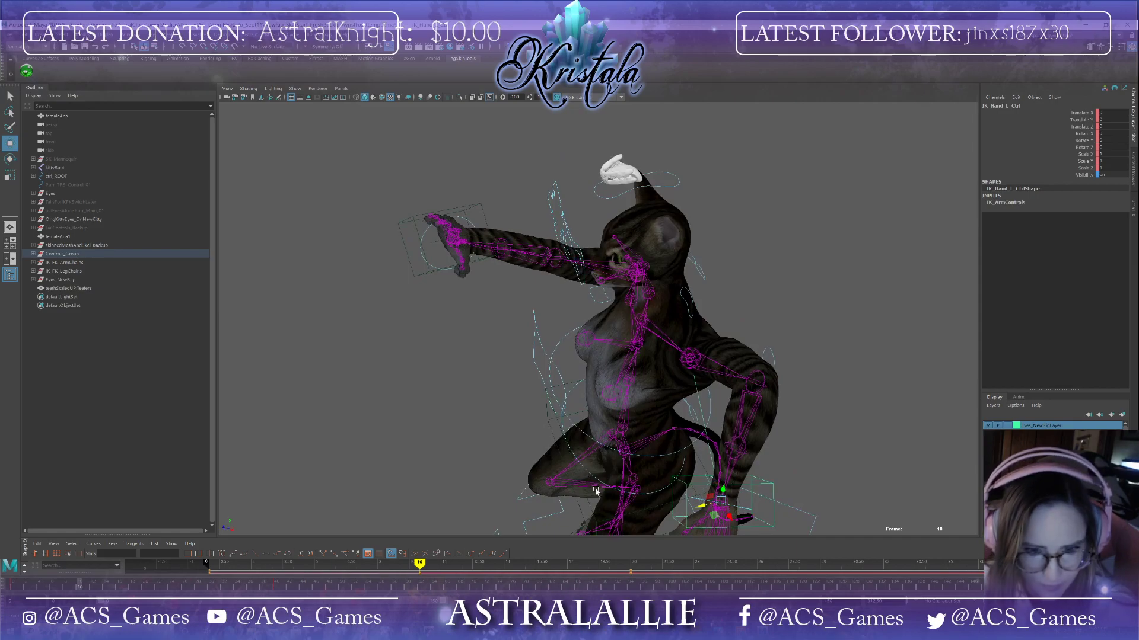
{"action": "middle_click_drag", "start_coordinate": [586, 473], "coordinate": [545, 346], "text": "alt"}
{"action": "left_click_drag", "start_coordinate": [658, 361], "coordinate": [405, 257]}
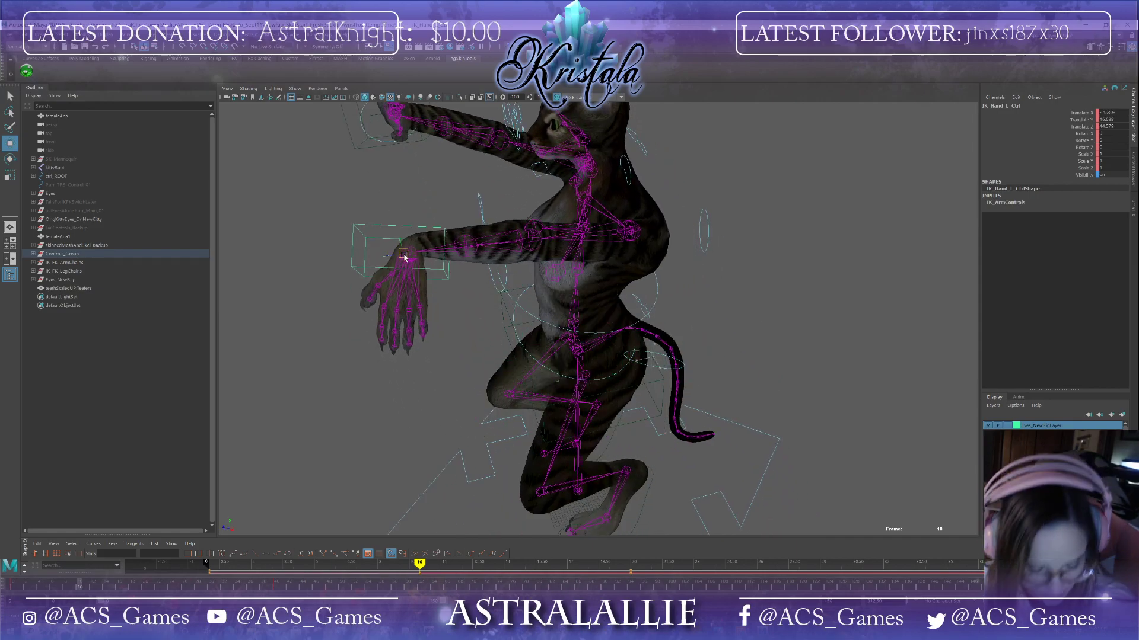
{"action": "left_click_drag", "start_coordinate": [490, 342], "coordinate": [514, 342], "text": "alt"}
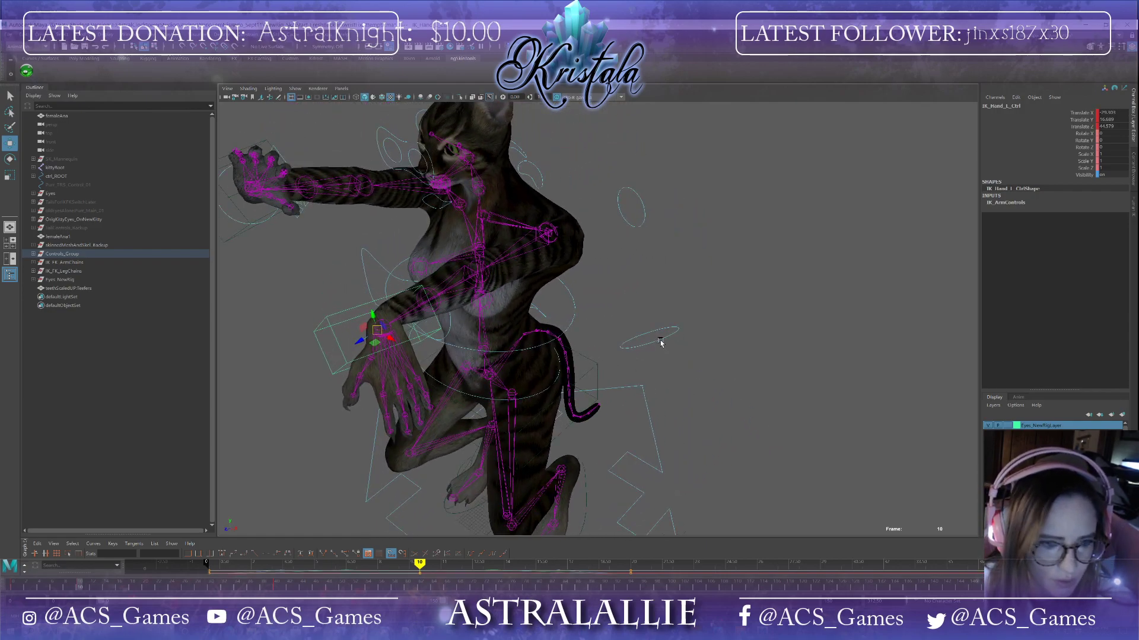
Step: Move and rotate the left wrist control so the hand rises in front of the face at frame 10
{"action": "left_click", "coordinate": [661, 343]}
{"action": "left_click_drag", "start_coordinate": [658, 343], "coordinate": [468, 386]}
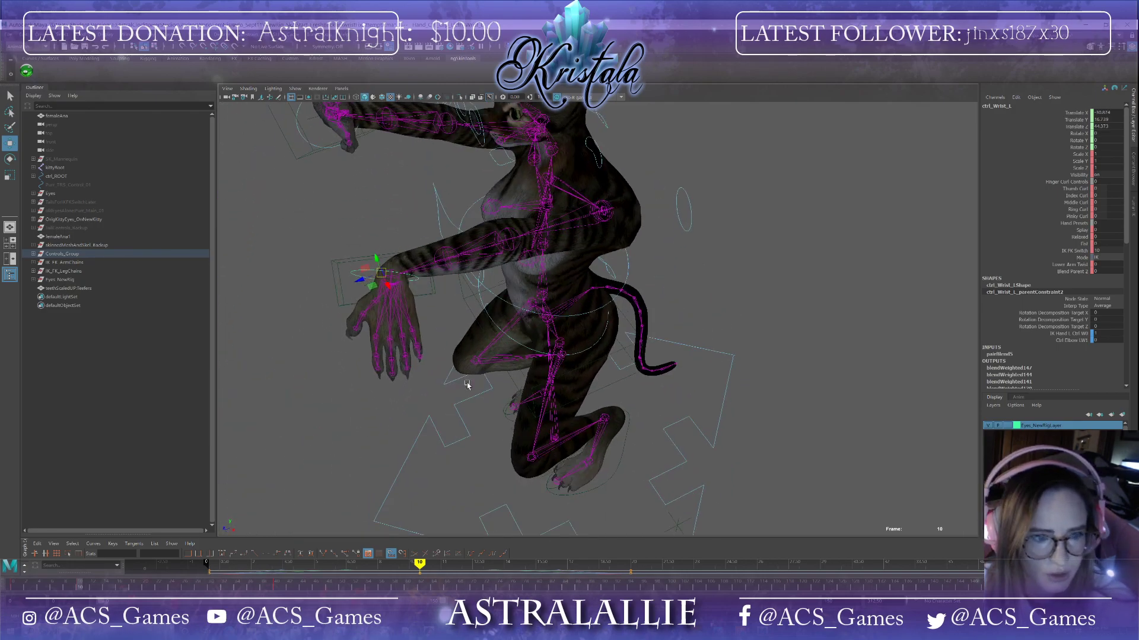
{"action": "left_click_drag", "start_coordinate": [383, 273], "coordinate": [392, 277]}
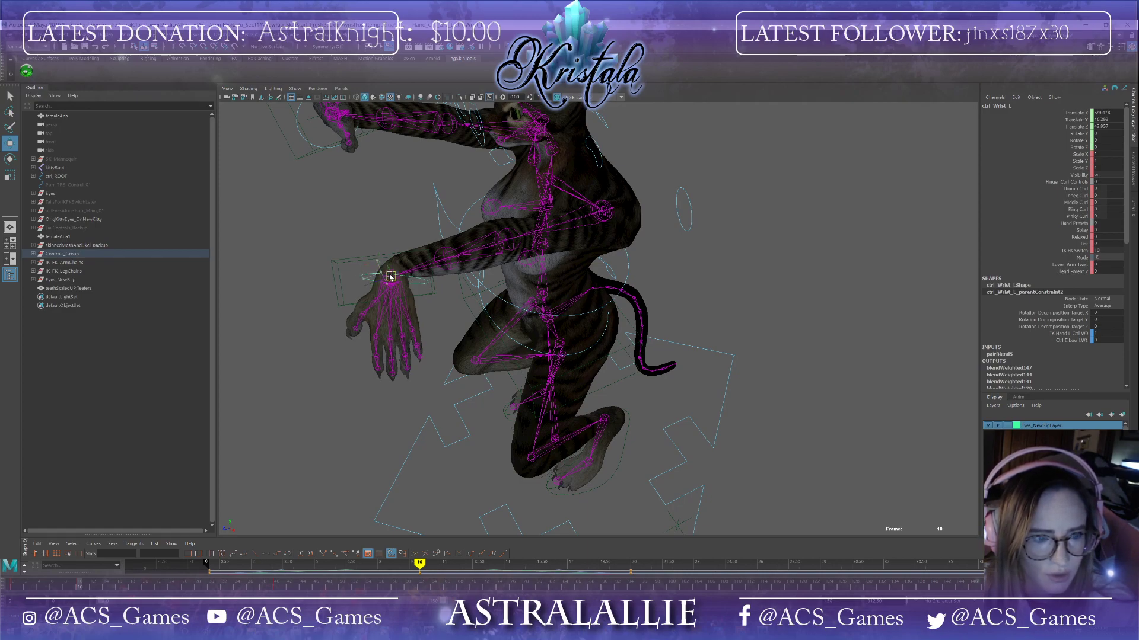
{"action": "left_click_drag", "start_coordinate": [437, 360], "coordinate": [512, 345], "text": "alt"}
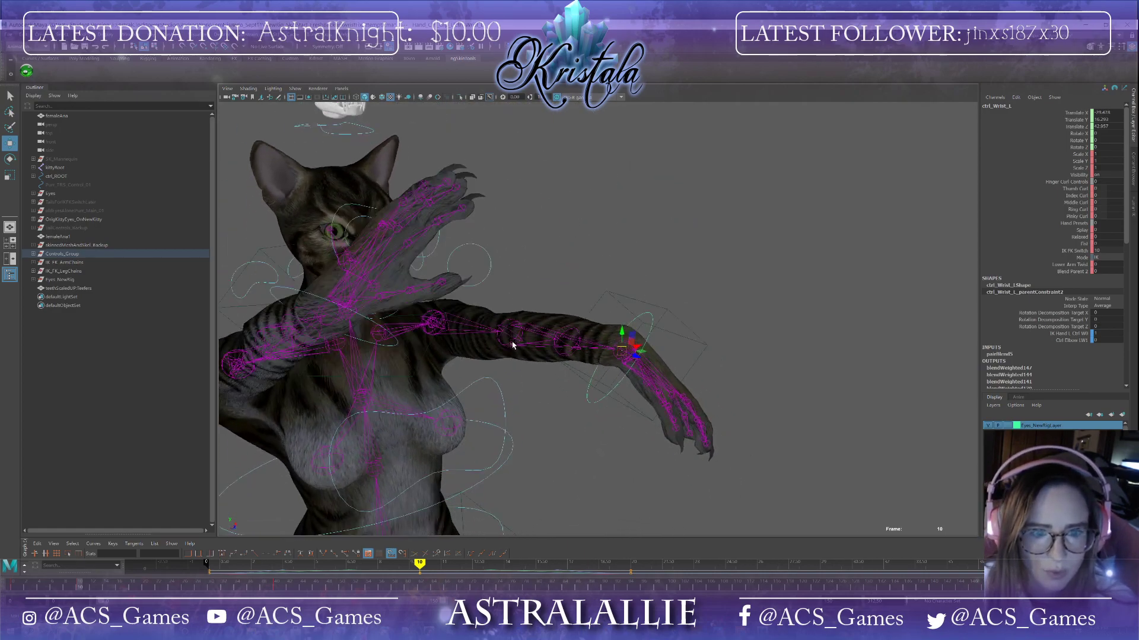
{"action": "left_click_drag", "start_coordinate": [652, 320], "coordinate": [588, 346], "text": "alt"}
{"action": "left_click_drag", "start_coordinate": [1097, 245], "coordinate": [1121, 244], "text": "ctrl"}
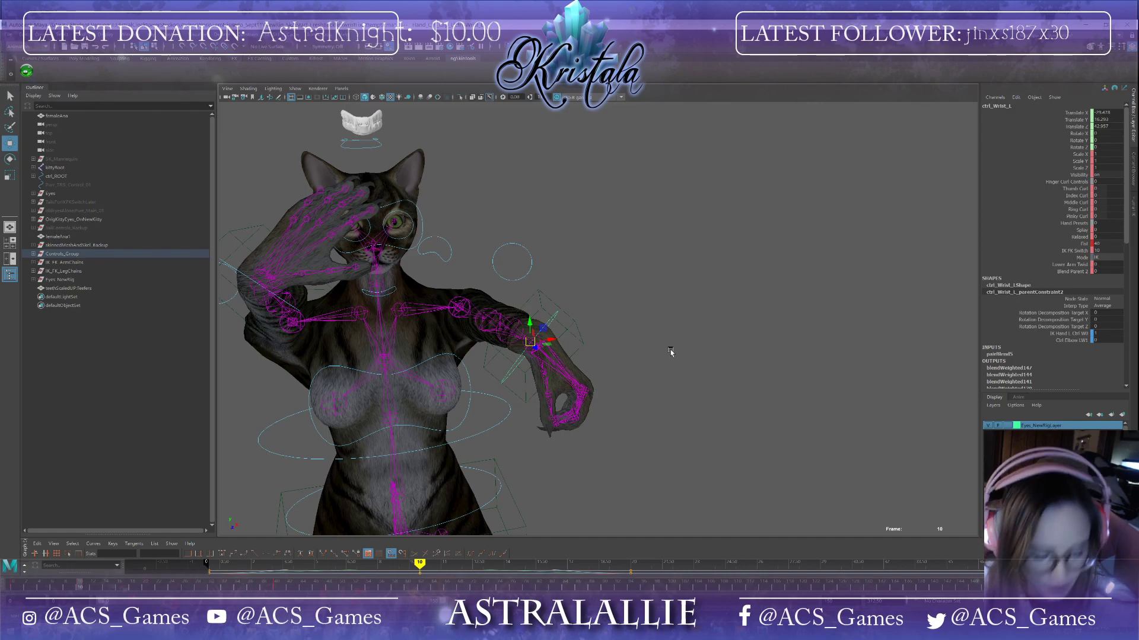
{"action": "left_click_drag", "start_coordinate": [591, 373], "coordinate": [575, 378], "text": "alt"}
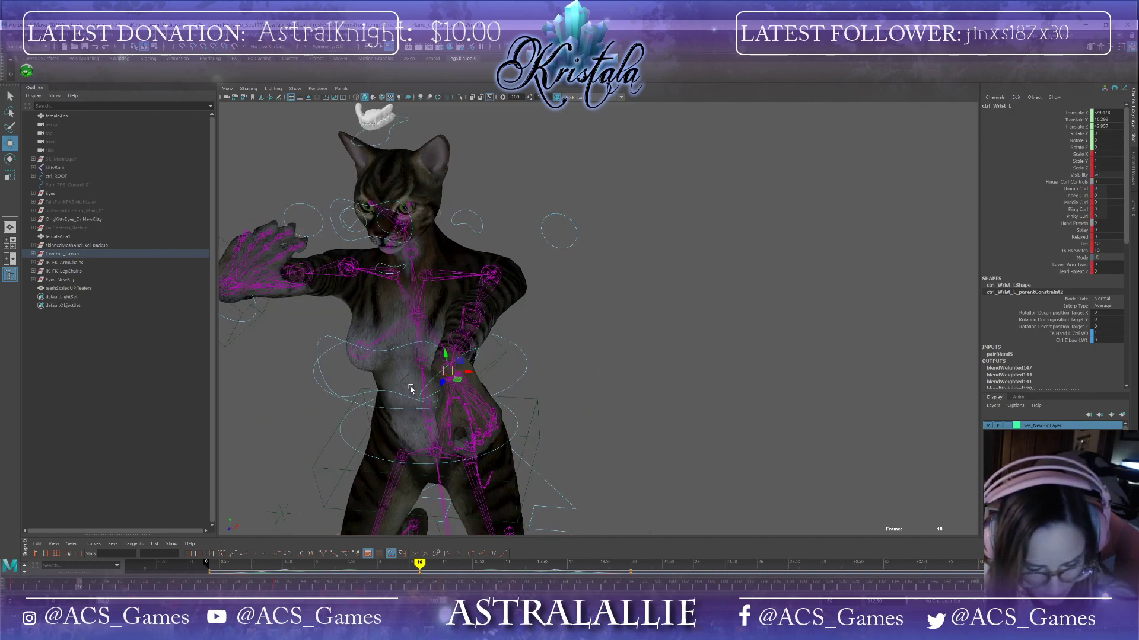
{"action": "key", "text": "e"}
{"action": "left_click_drag", "start_coordinate": [461, 378], "coordinate": [573, 377]}
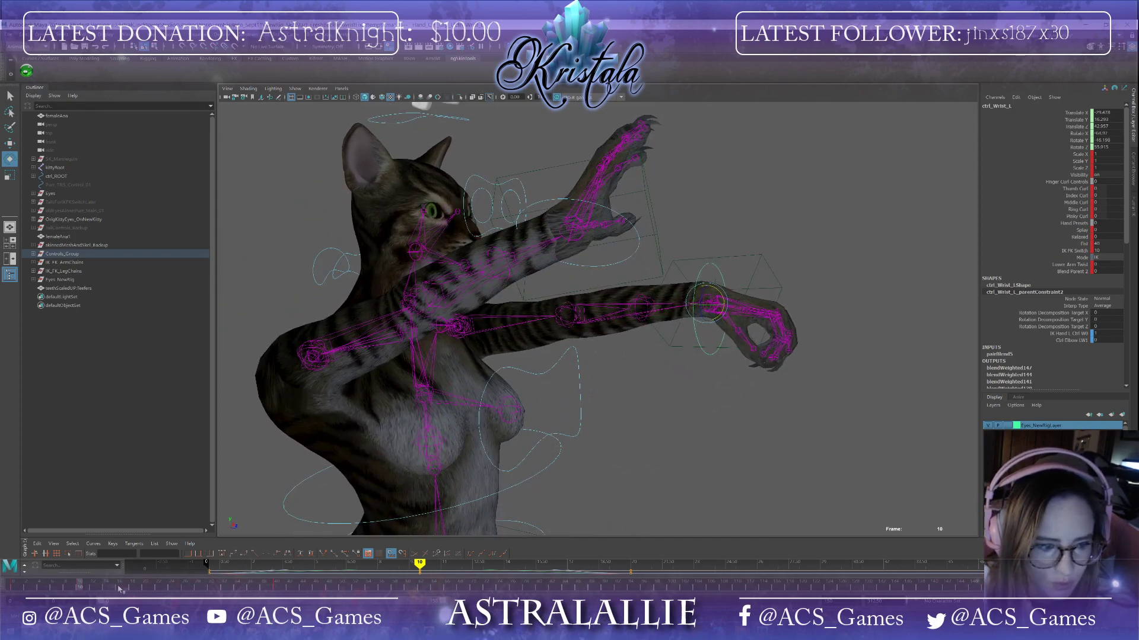
Step: At frame 30, move the left IK hand control to raise the arm above the head
{"action": "left_click_drag", "start_coordinate": [83, 587], "coordinate": [214, 580]}
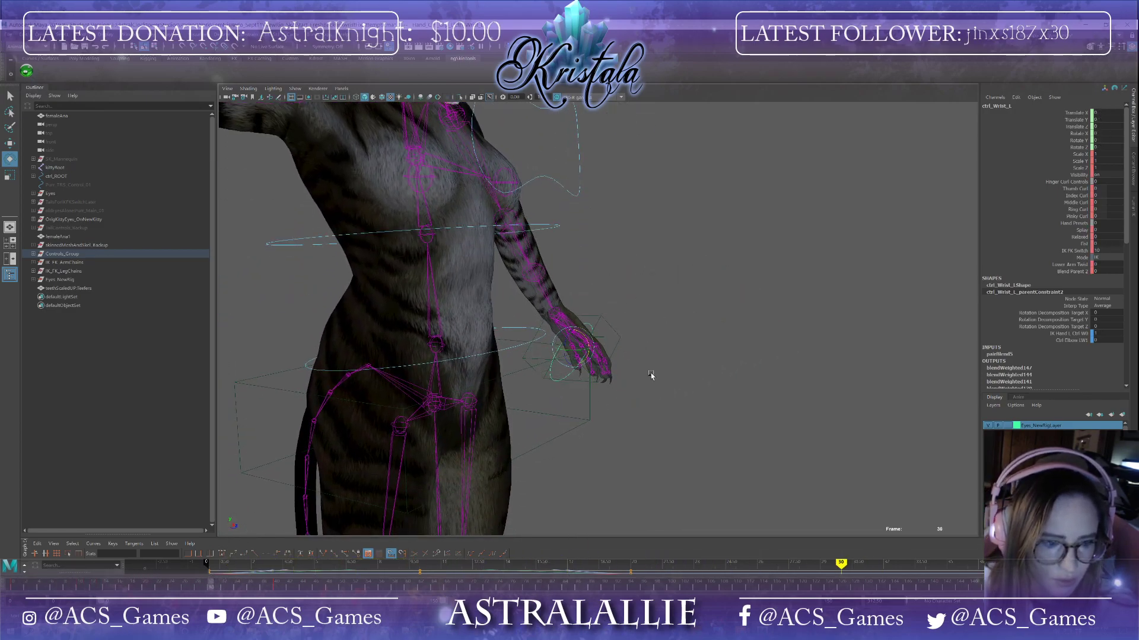
{"action": "left_click_drag", "start_coordinate": [651, 375], "coordinate": [570, 379], "text": "alt"}
{"action": "middle_click_drag", "start_coordinate": [670, 418], "coordinate": [601, 454], "text": "alt"}
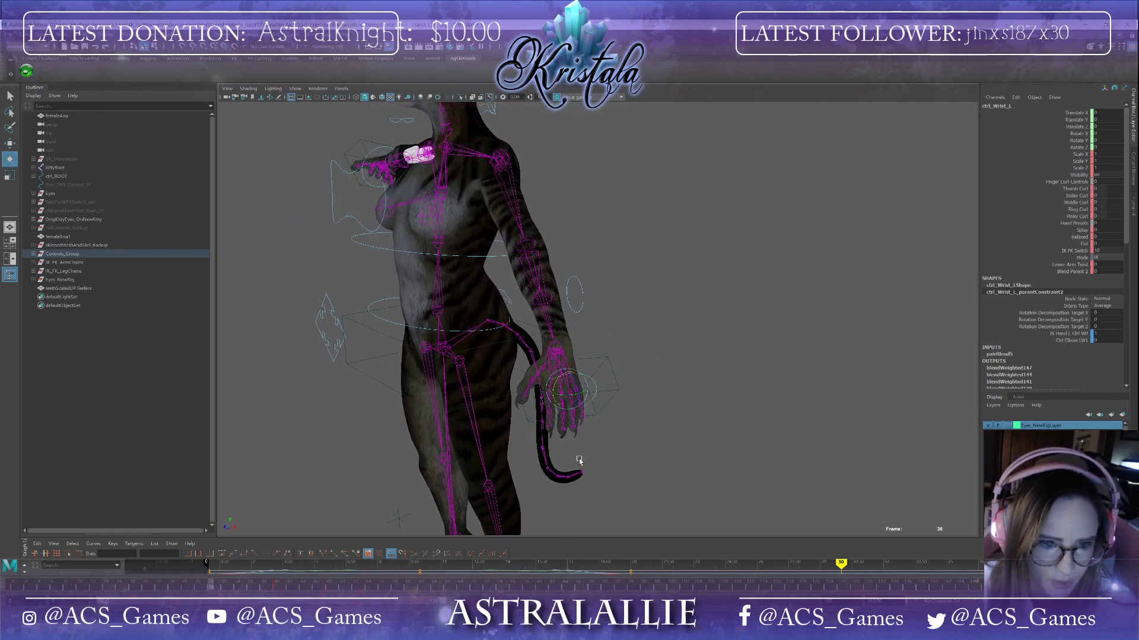
{"action": "left_click_drag", "start_coordinate": [579, 460], "coordinate": [546, 471], "text": "alt"}
{"action": "left_click", "coordinate": [612, 378]}
{"action": "left_click_drag", "start_coordinate": [629, 409], "coordinate": [735, 484], "text": "alt"}
{"action": "scroll", "coordinate": [514, 452], "scroll_direction": "down", "scroll_amount": 6}
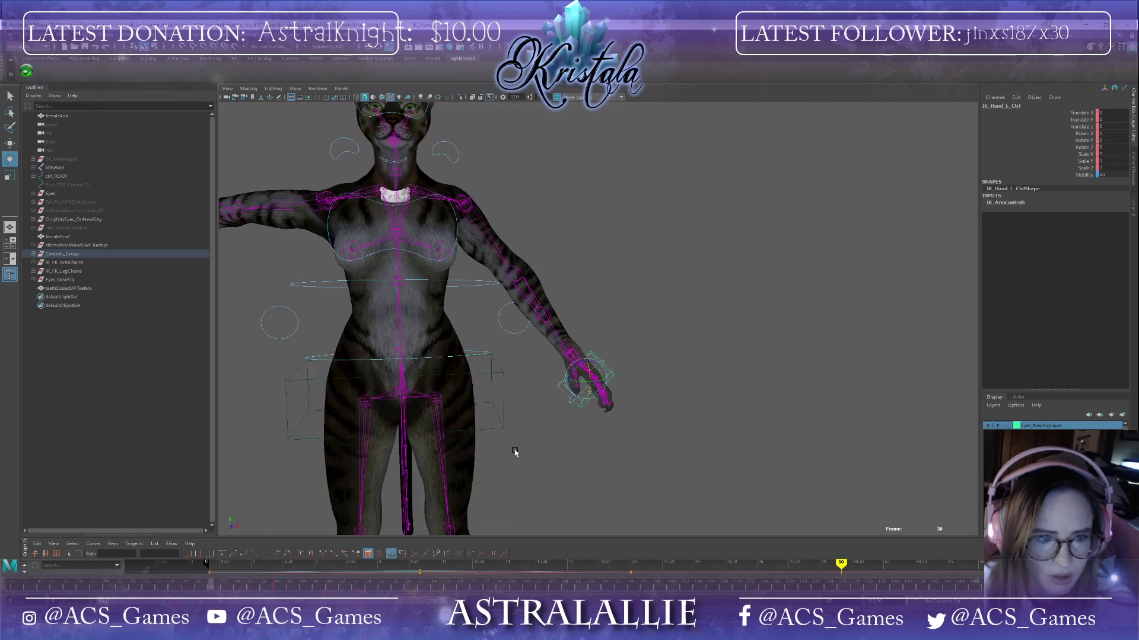
{"action": "middle_click_drag", "start_coordinate": [547, 497], "coordinate": [538, 340], "text": "alt"}
{"action": "left_click_drag", "start_coordinate": [547, 344], "coordinate": [565, 358], "text": "alt"}
{"action": "middle_click_drag", "start_coordinate": [565, 359], "coordinate": [536, 467], "text": "alt"}
{"action": "left_click_drag", "start_coordinate": [536, 467], "coordinate": [562, 379], "text": "alt"}
{"action": "scroll", "coordinate": [571, 394], "scroll_direction": "up", "scroll_amount": 2}
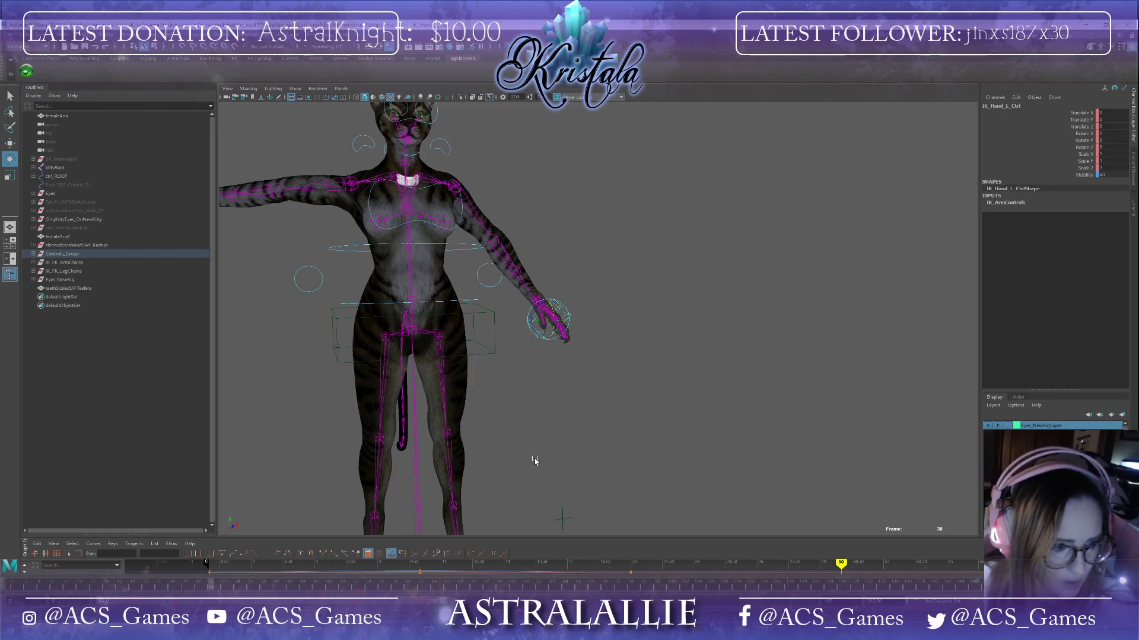
{"action": "key", "text": "w"}
{"action": "middle_click_drag", "start_coordinate": [607, 398], "coordinate": [503, 388], "text": "alt"}
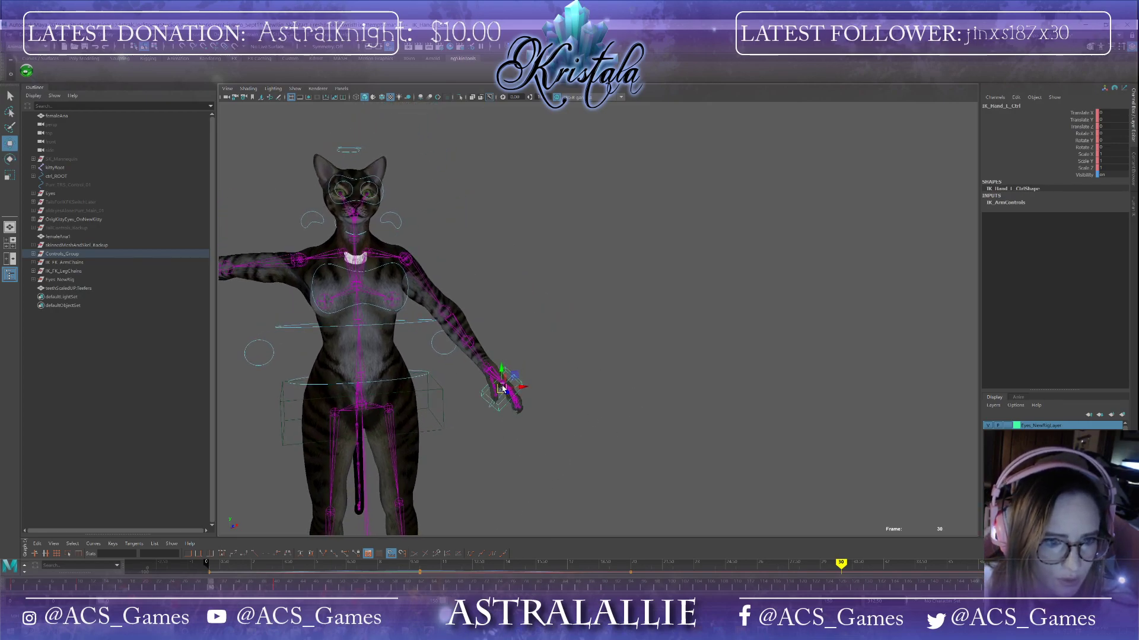
{"action": "left_click_drag", "start_coordinate": [502, 389], "coordinate": [522, 168]}
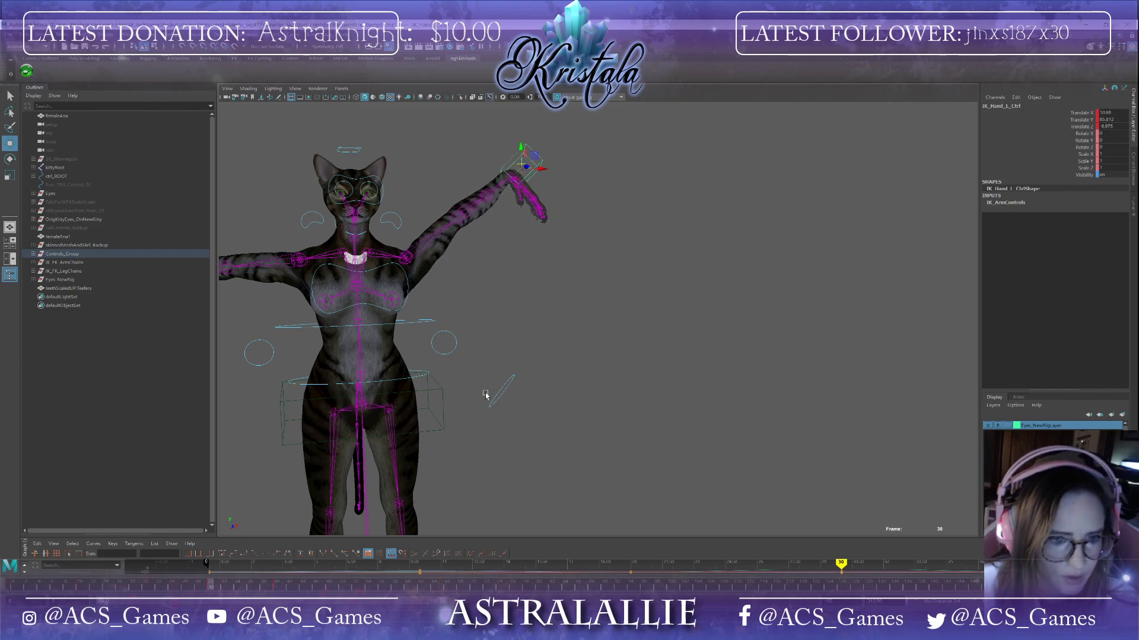
Step: Move and rotate the left wrist control at frame 30 to orient the raised hand
{"action": "left_click", "coordinate": [501, 385]}
{"action": "left_click_drag", "start_coordinate": [503, 368], "coordinate": [582, 212]}
{"action": "left_click_drag", "start_coordinate": [502, 337], "coordinate": [586, 375], "text": "alt"}
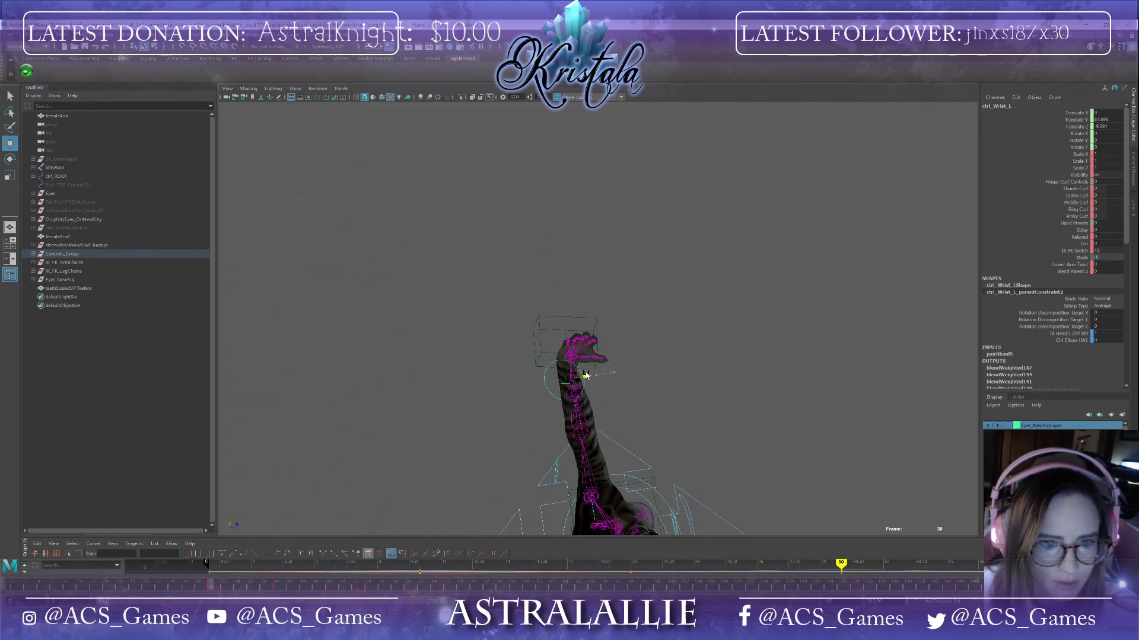
{"action": "left_click", "coordinate": [568, 354]}
{"action": "left_click", "coordinate": [620, 381]}
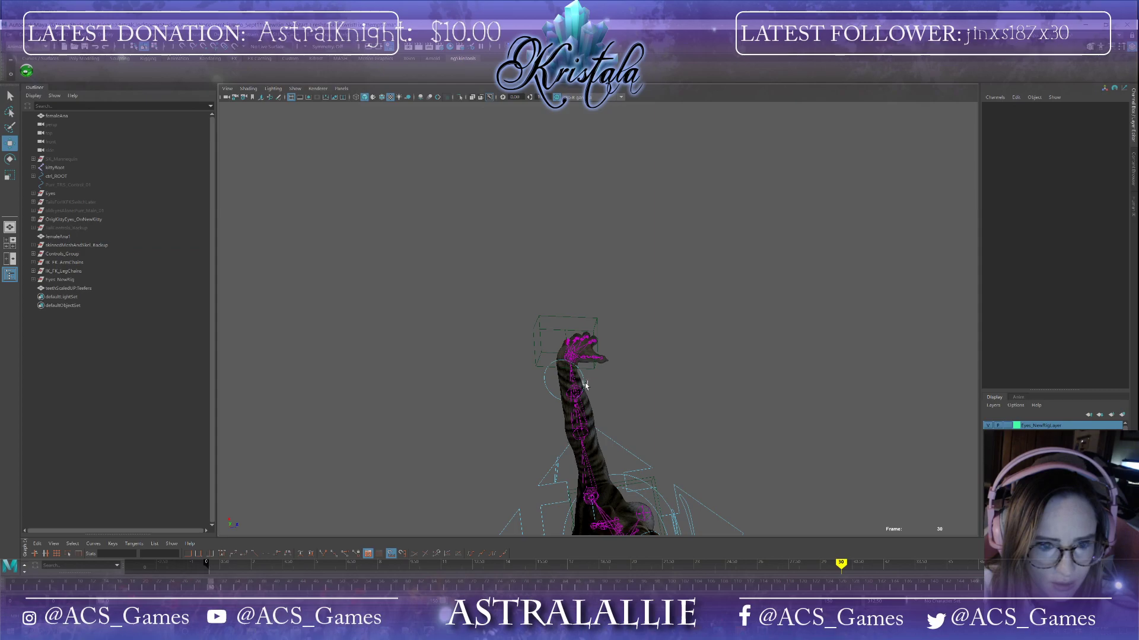
{"action": "left_click", "coordinate": [582, 384]}
{"action": "left_click_drag", "start_coordinate": [568, 384], "coordinate": [633, 435]}
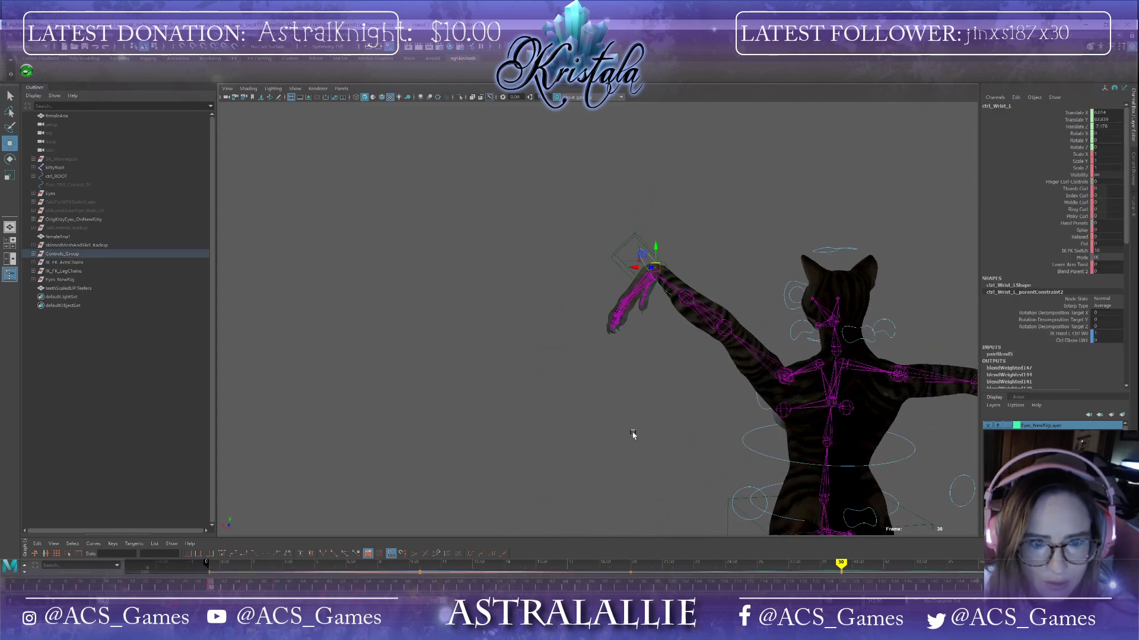
{"action": "scroll", "coordinate": [633, 433], "scroll_direction": "up", "scroll_amount": 8}
{"action": "middle_click_drag", "start_coordinate": [783, 317], "coordinate": [657, 466], "text": "alt"}
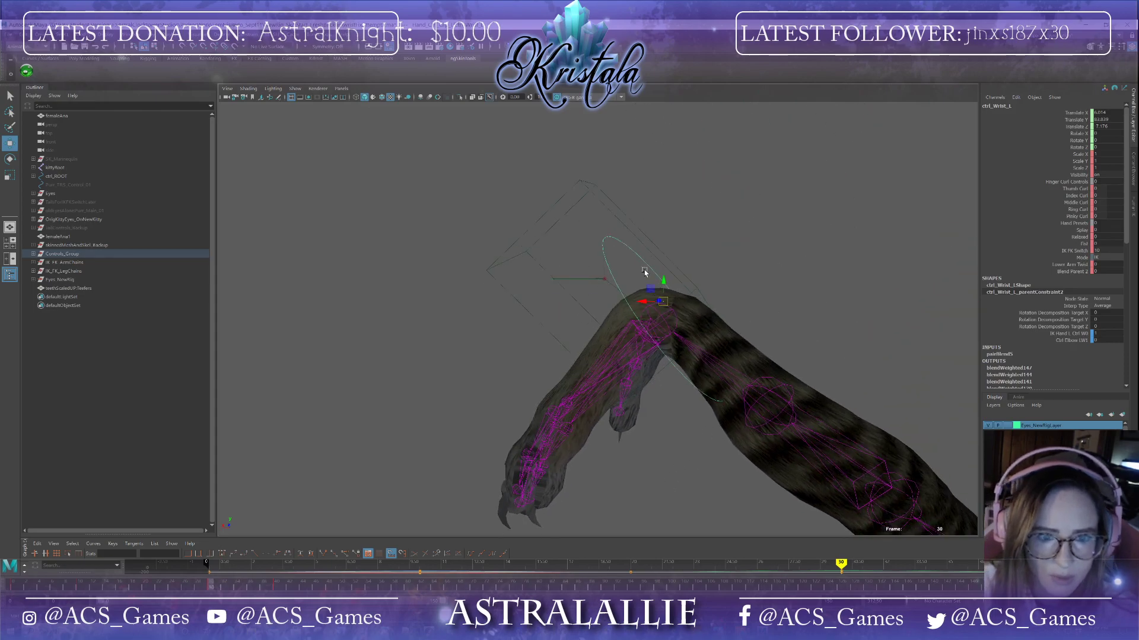
{"action": "left_click_drag", "start_coordinate": [663, 301], "coordinate": [660, 319]}
{"action": "mouse_move", "coordinate": [761, 383]}
{"action": "left_mouse_down", "text": "alt"}
{"action": "mouse_move", "coordinate": [765, 399]}
{"action": "mouse_move", "coordinate": [762, 389]}
{"action": "left_mouse_up", "text": "alt"}
{"action": "middle_click_drag", "start_coordinate": [827, 436], "coordinate": [820, 347], "text": "alt"}
{"action": "left_click_drag", "start_coordinate": [821, 347], "coordinate": [845, 362], "text": "alt"}
{"action": "left_click_drag", "start_coordinate": [611, 338], "coordinate": [673, 403], "text": "alt"}
{"action": "key", "text": "e"}
{"action": "scroll", "coordinate": [470, 380], "scroll_direction": "down", "scroll_amount": 3}
{"action": "left_click_drag", "start_coordinate": [431, 318], "coordinate": [766, 308]}
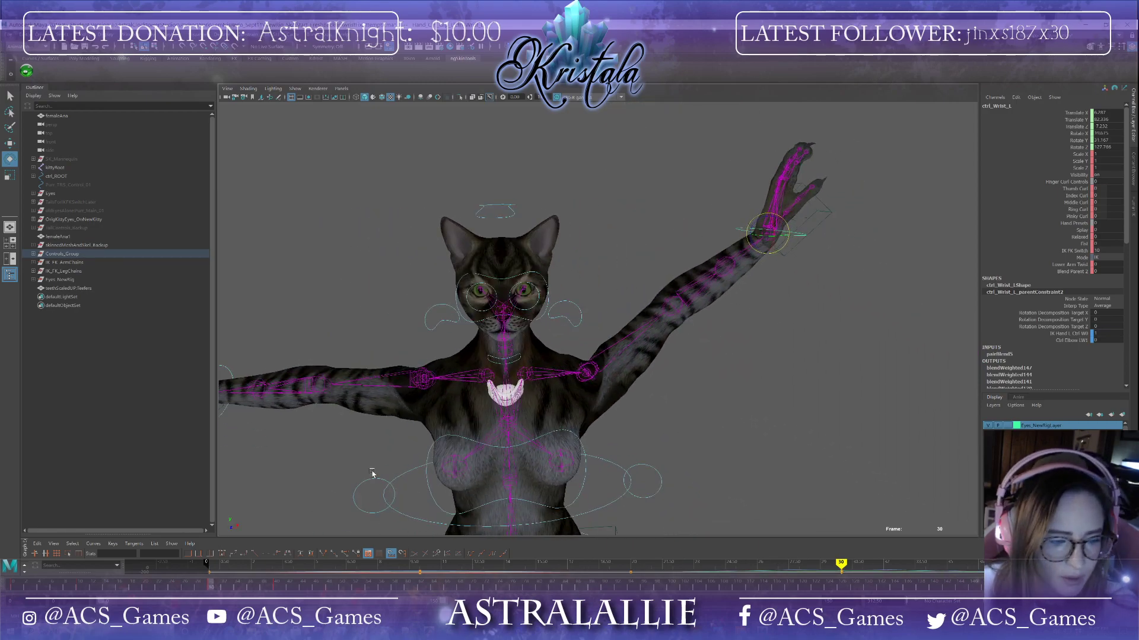
Step: Select the left IK hand control and delete its keys across the whole selected timeline range
{"action": "mouse_move", "coordinate": [212, 587]}
{"action": "left_mouse_down"}
{"action": "mouse_move", "coordinate": [143, 587]}
{"action": "mouse_move", "coordinate": [268, 587]}
{"action": "mouse_move", "coordinate": [128, 587]}
{"action": "mouse_move", "coordinate": [238, 595]}
{"action": "mouse_move", "coordinate": [196, 593]}
{"action": "left_mouse_up"}
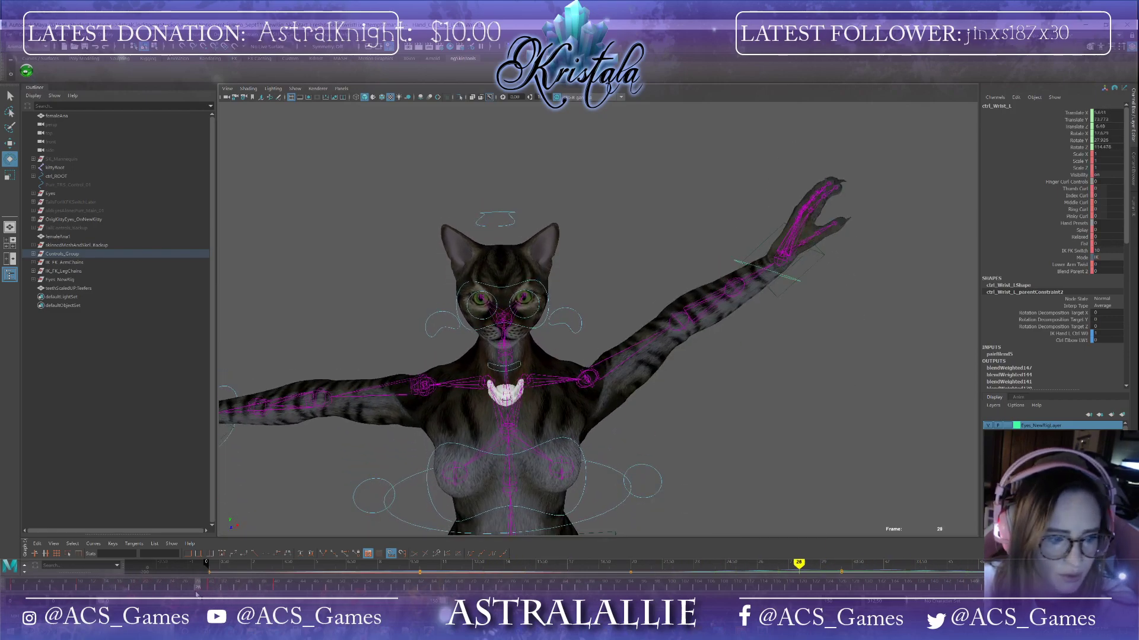
{"action": "right_click_drag", "start_coordinate": [403, 415], "coordinate": [325, 438], "text": "alt"}
{"action": "middle_click_drag", "start_coordinate": [297, 421], "coordinate": [261, 260], "text": "alt"}
{"action": "left_click_drag", "start_coordinate": [421, 214], "coordinate": [540, 455], "text": "alt"}
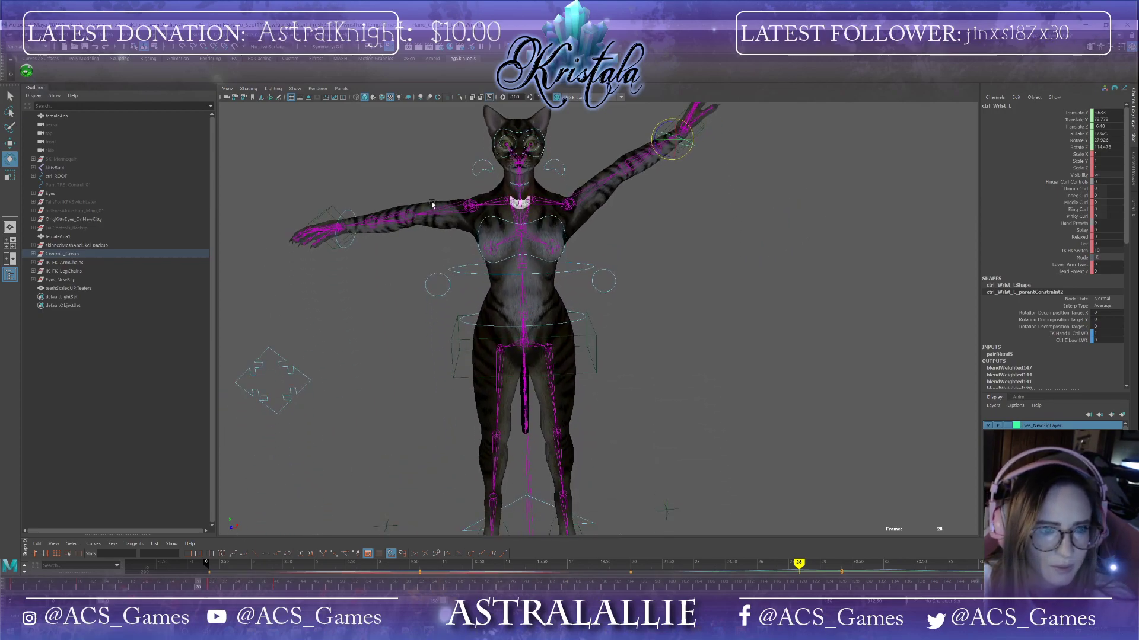
{"action": "left_click", "coordinate": [272, 586]}
{"action": "double_click", "coordinate": [277, 588]}
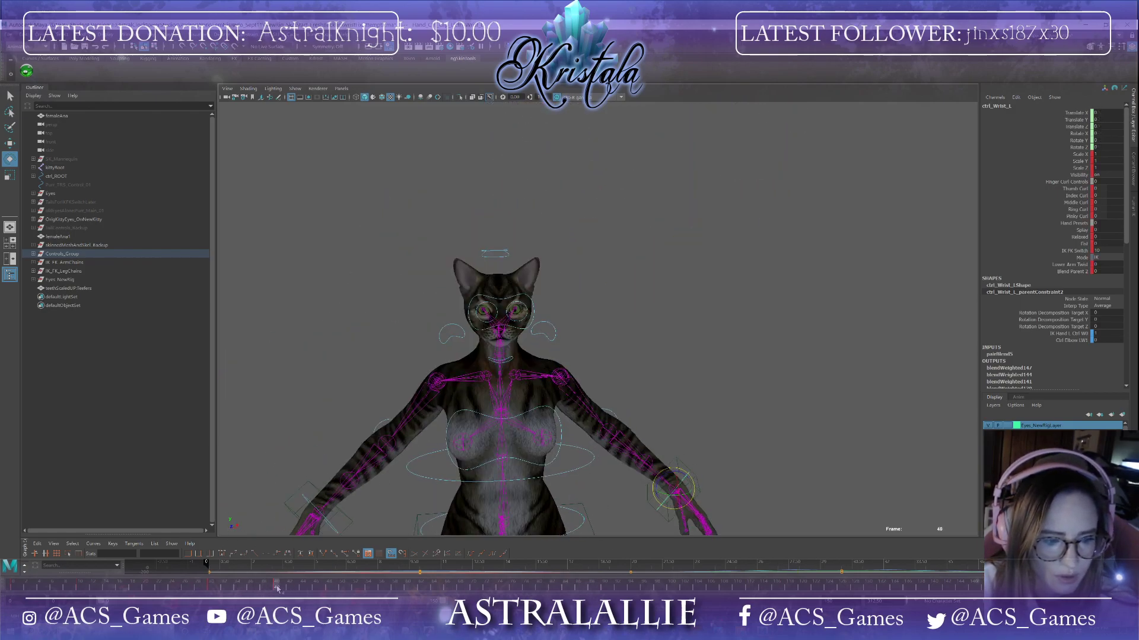
{"action": "left_click", "coordinate": [272, 492]}
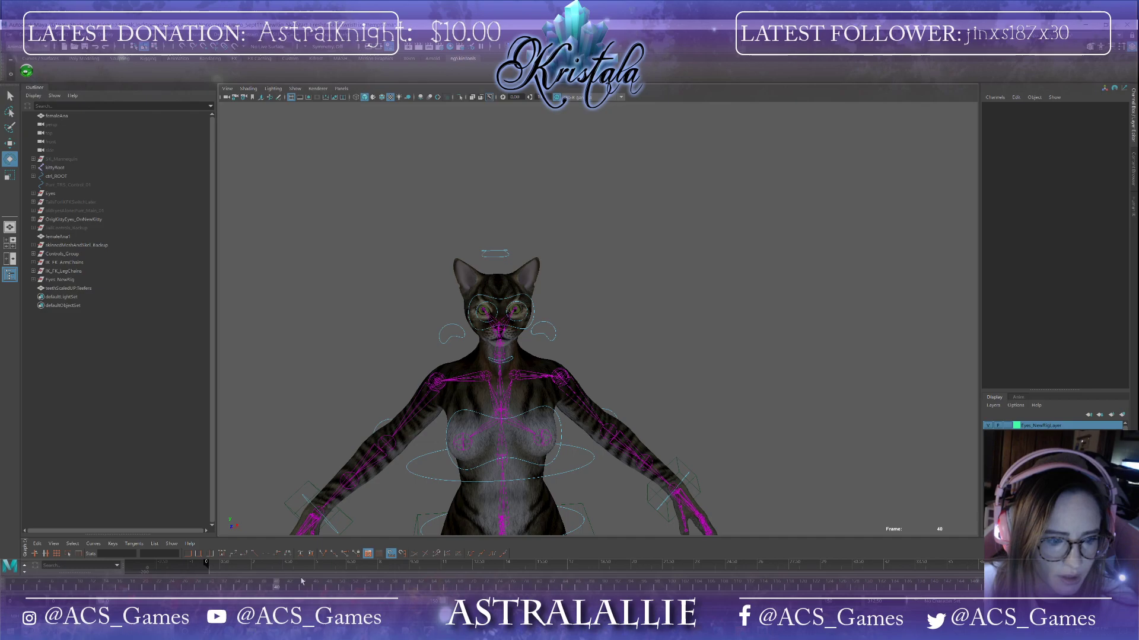
{"action": "left_click", "coordinate": [679, 471]}
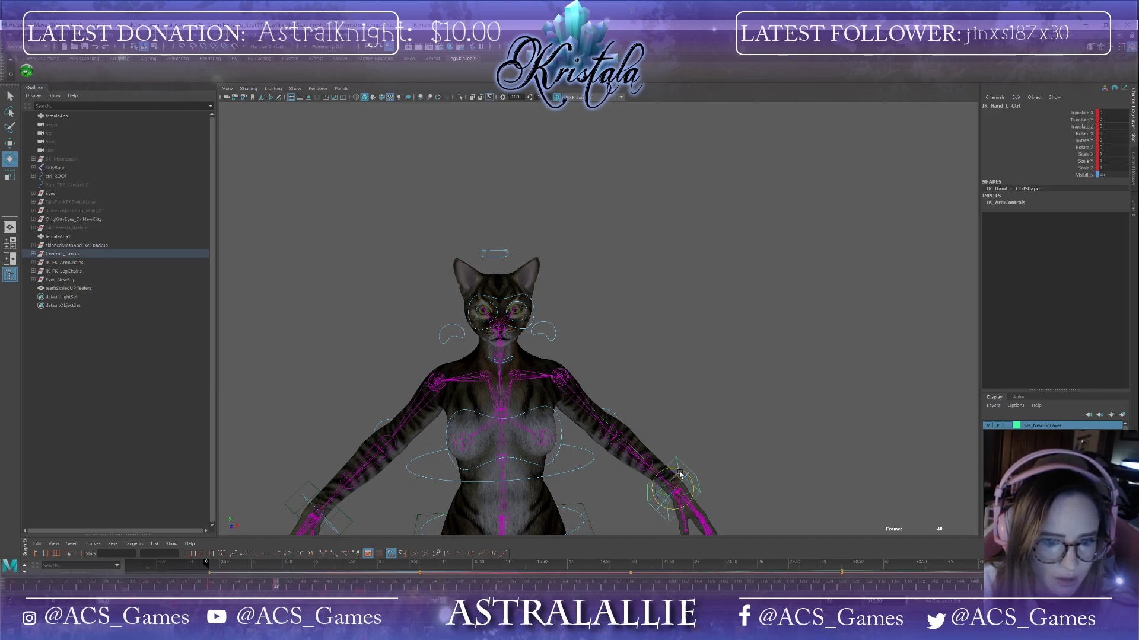
{"action": "left_click_drag", "start_coordinate": [287, 587], "coordinate": [4, 587], "text": "shift"}
{"action": "right_click", "coordinate": [102, 590]}
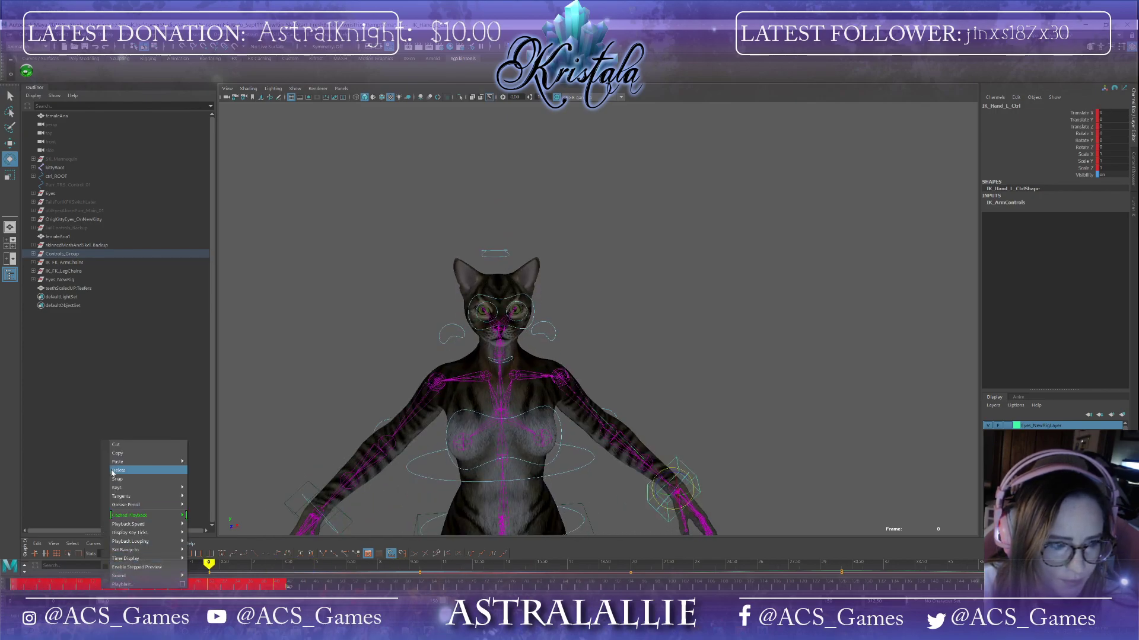
{"action": "left_click", "coordinate": [118, 471]}
Step: Delete all keys of the left wrist control across the selected timeline range
{"action": "left_click", "coordinate": [795, 480]}
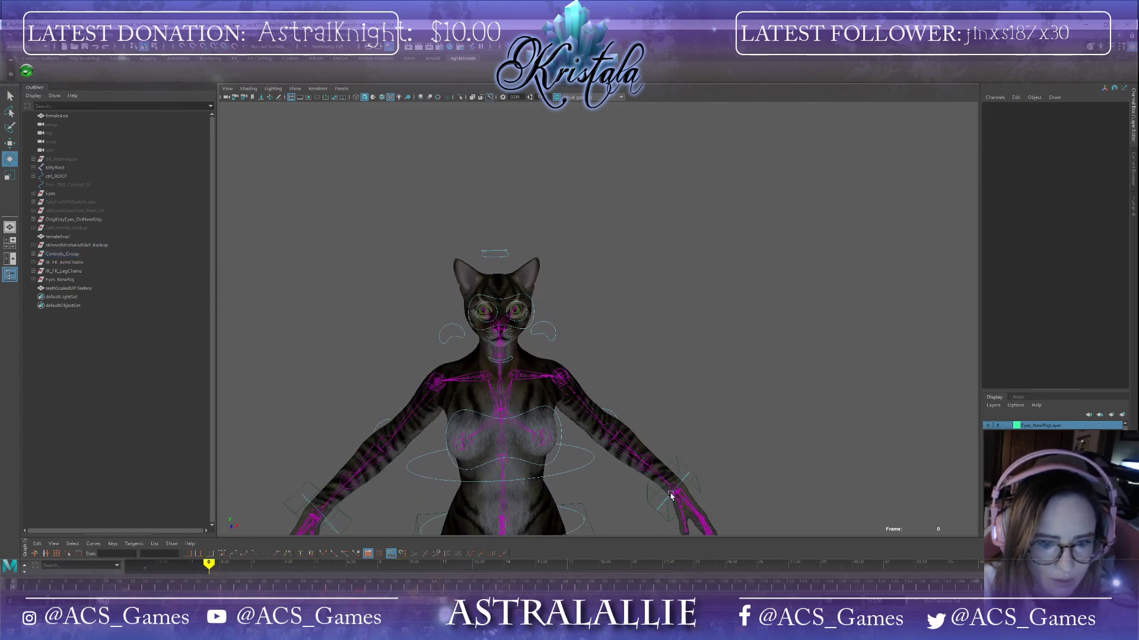
{"action": "left_click", "coordinate": [685, 483]}
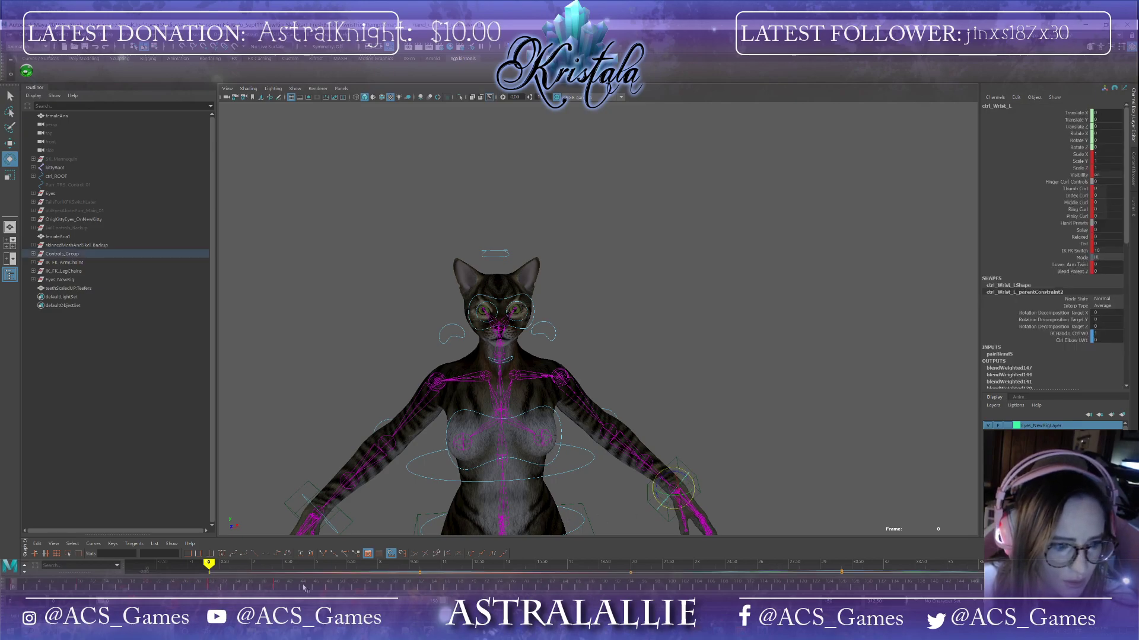
{"action": "left_click_drag", "start_coordinate": [304, 587], "coordinate": [10, 587], "text": "shift"}
{"action": "right_click", "coordinate": [92, 587]}
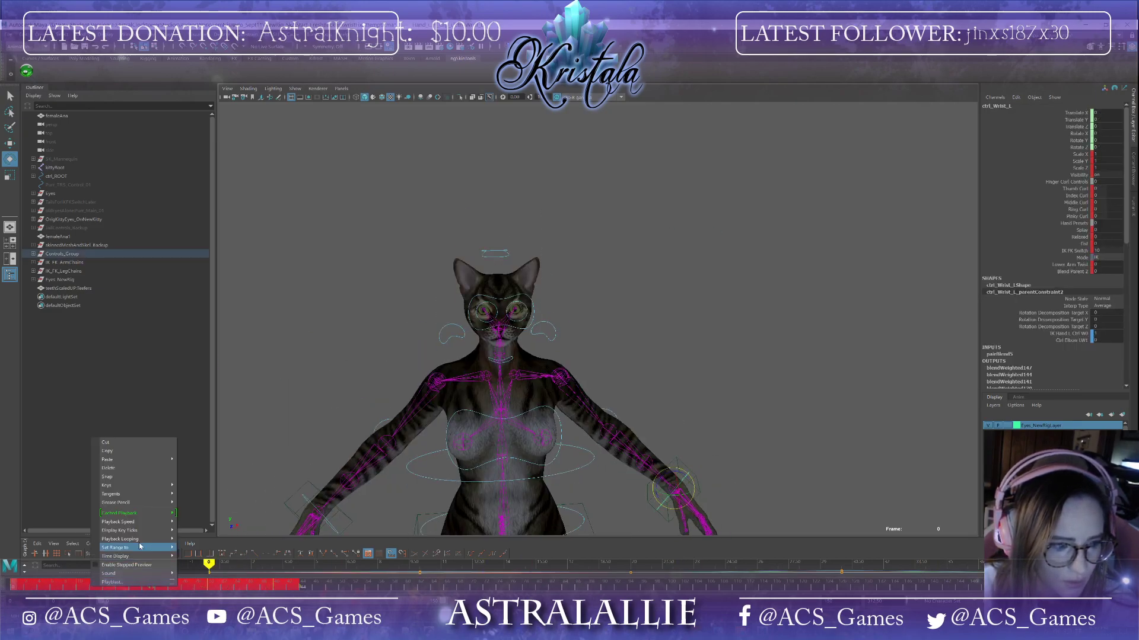
{"action": "left_click", "coordinate": [147, 466]}
{"action": "middle_click_drag", "start_coordinate": [640, 522], "coordinate": [640, 394], "text": "alt"}
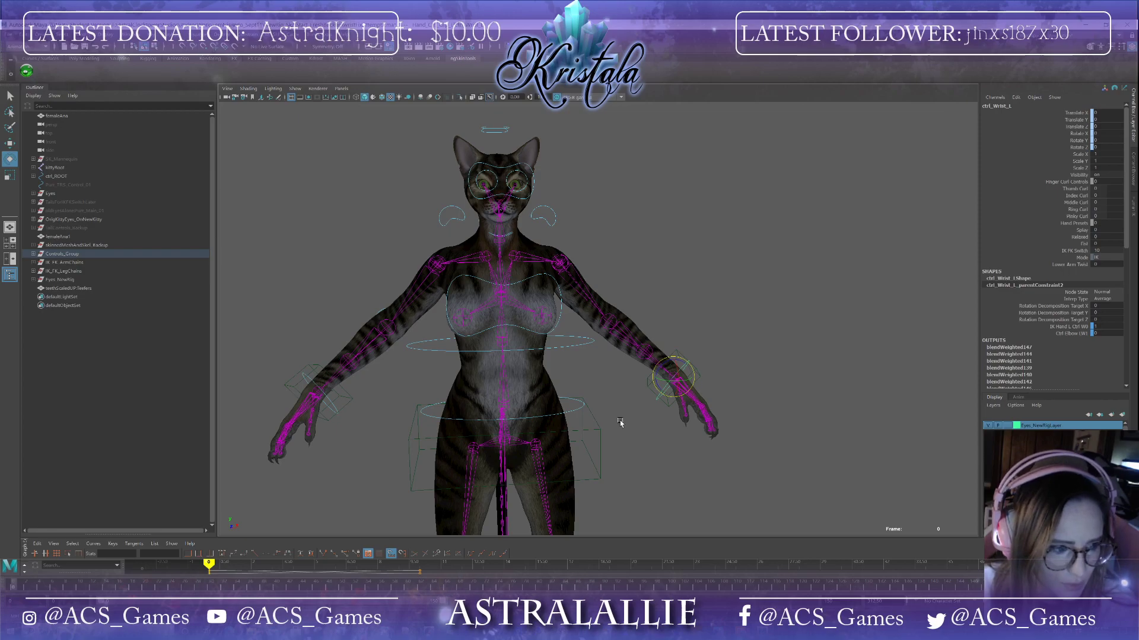
Step: Key the left wrist control, then clear its keys over the selected range of the timeline
{"action": "key", "text": "s"}
{"action": "middle_click_drag", "start_coordinate": [584, 441], "coordinate": [734, 437], "text": "alt"}
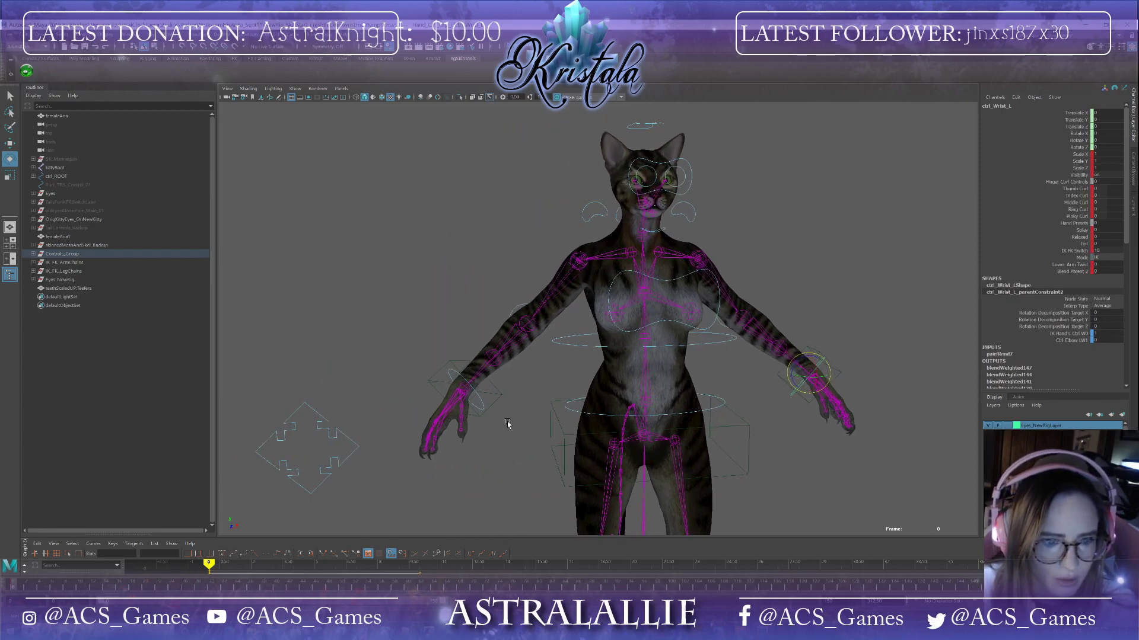
{"action": "left_click_drag", "start_coordinate": [514, 421], "coordinate": [491, 425], "text": "alt"}
{"action": "left_click", "coordinate": [495, 381]}
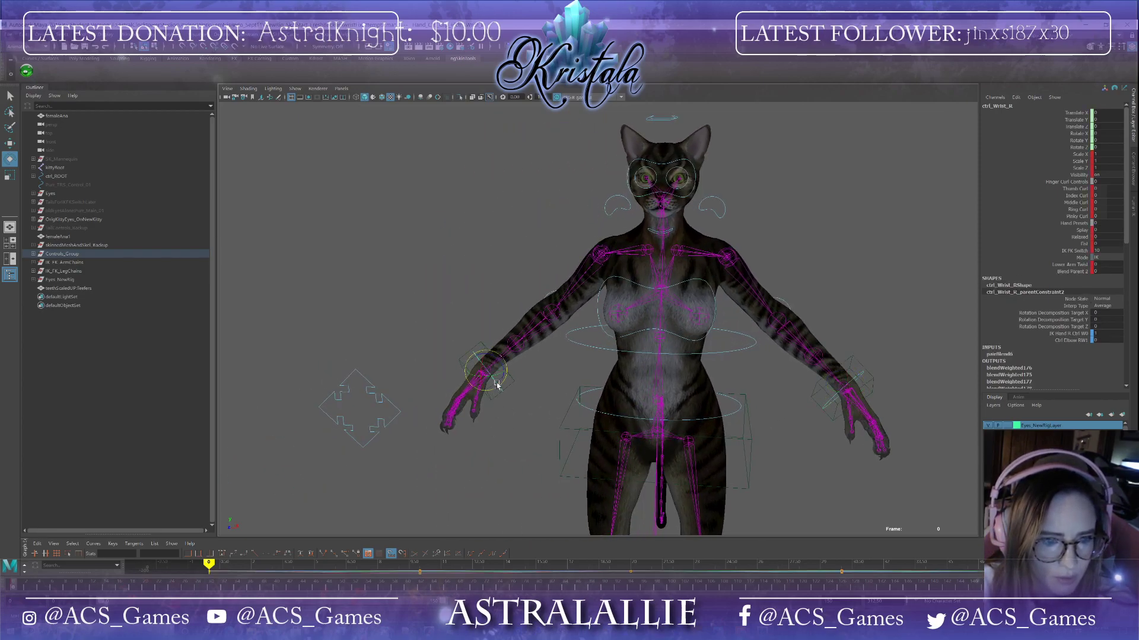
{"action": "left_click_drag", "start_coordinate": [287, 589], "coordinate": [80, 584], "text": "shift"}
{"action": "right_click", "coordinate": [100, 582]}
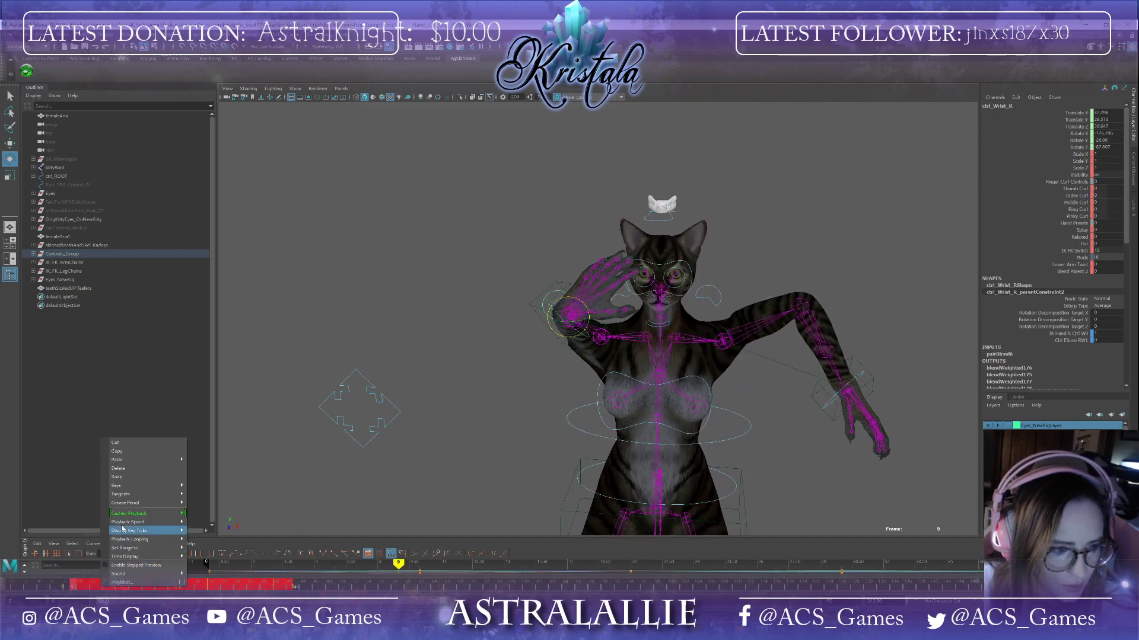
{"action": "left_click", "coordinate": [122, 473]}
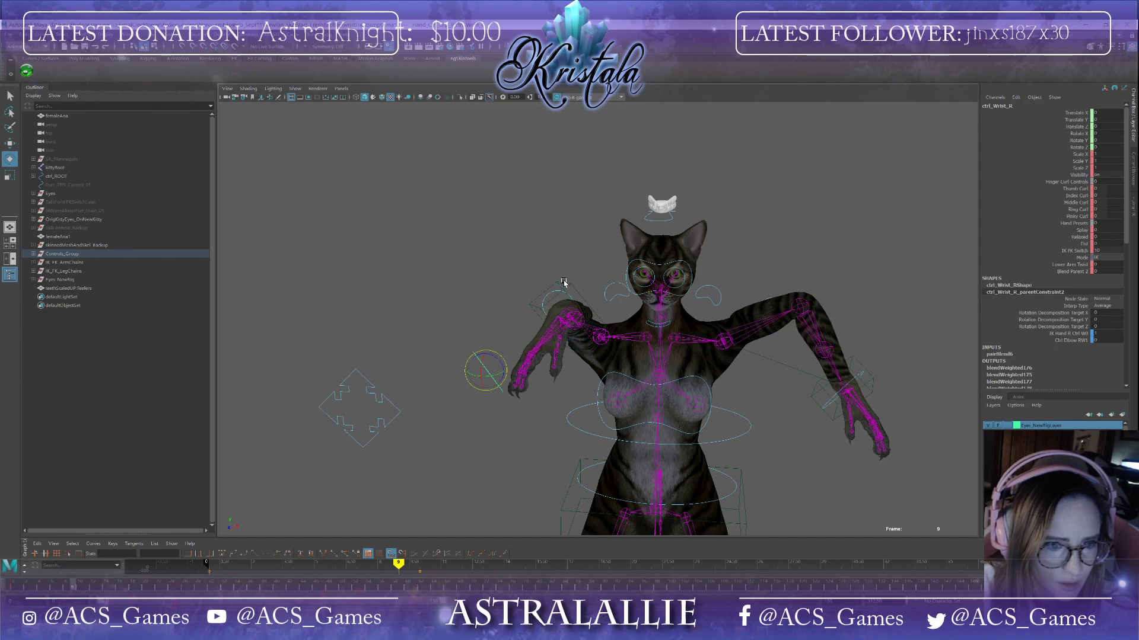
Step: Select the left IK hand control and delete its keys over the selected timeline range and at frame 0
{"action": "left_click", "coordinate": [561, 287]}
{"action": "left_click_drag", "start_coordinate": [265, 590], "coordinate": [61, 586], "text": "shift"}
{"action": "right_click", "coordinate": [118, 595]}
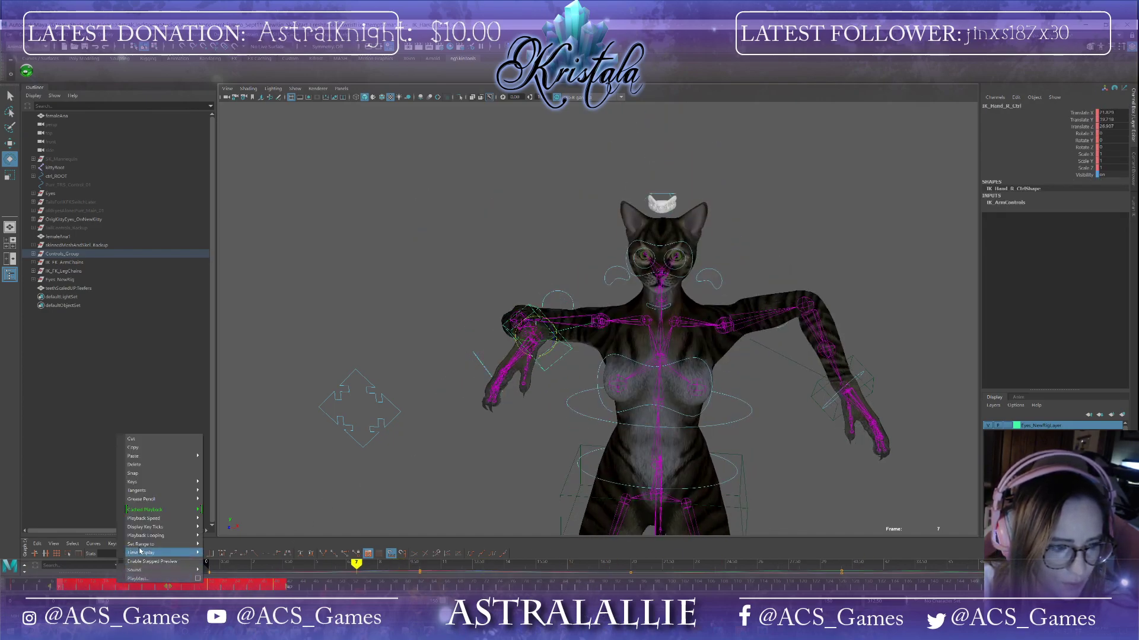
{"action": "left_click", "coordinate": [134, 473]}
{"action": "left_click", "coordinate": [13, 588]}
{"action": "right_click", "coordinate": [18, 587]}
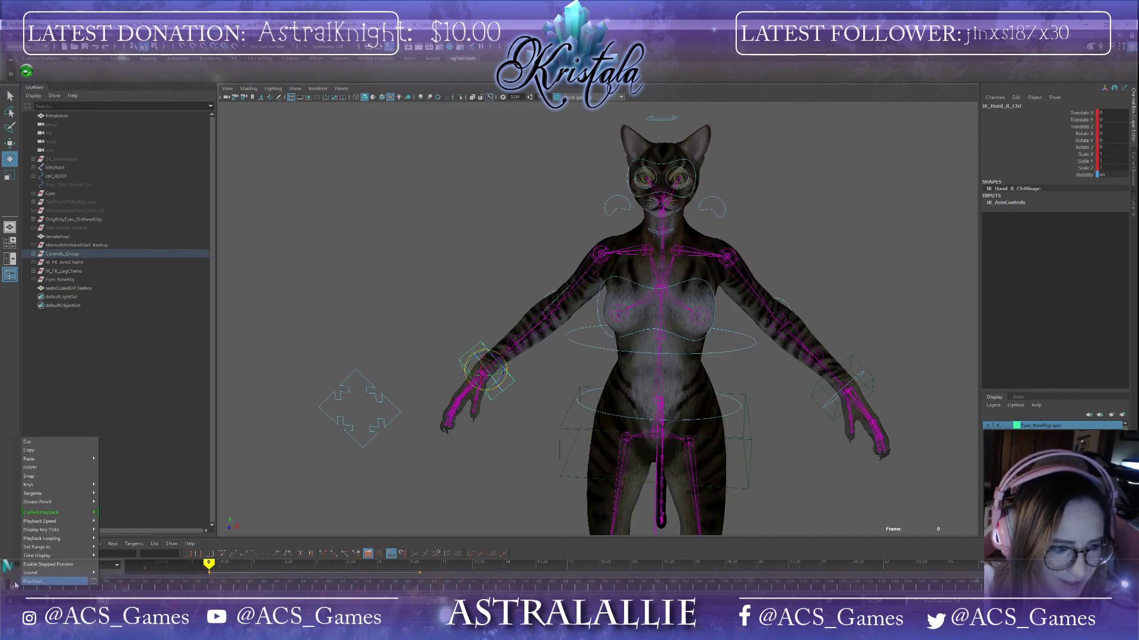
{"action": "left_click", "coordinate": [48, 469]}
Step: Scrub the timeline and orbit around the hips, legs and tail to inspect the rig's deformation
{"action": "middle_click_drag", "start_coordinate": [426, 417], "coordinate": [301, 315], "text": "alt"}
{"action": "left_click_drag", "start_coordinate": [300, 315], "coordinate": [425, 355], "text": "alt"}
{"action": "left_click", "coordinate": [437, 337]}
{"action": "left_click", "coordinate": [438, 341]}
{"action": "left_click_drag", "start_coordinate": [408, 415], "coordinate": [462, 336], "text": "alt"}
{"action": "mouse_move", "coordinate": [450, 391]}
{"action": "left_mouse_down", "text": "alt"}
{"action": "mouse_move", "coordinate": [474, 358]}
{"action": "mouse_move", "coordinate": [592, 318]}
{"action": "mouse_move", "coordinate": [597, 394]}
{"action": "mouse_move", "coordinate": [666, 399]}
{"action": "mouse_move", "coordinate": [472, 395]}
{"action": "left_mouse_up", "text": "alt"}
{"action": "left_click_drag", "start_coordinate": [18, 587], "coordinate": [74, 587]}
{"action": "left_click_drag", "start_coordinate": [515, 398], "coordinate": [371, 416], "text": "alt"}
{"action": "scroll", "coordinate": [688, 457], "scroll_direction": "up", "scroll_amount": 5}
{"action": "middle_click_drag", "start_coordinate": [680, 453], "coordinate": [619, 220], "text": "alt"}
{"action": "left_click_drag", "start_coordinate": [617, 285], "coordinate": [696, 294], "text": "alt"}
{"action": "scroll", "coordinate": [694, 293], "scroll_direction": "up", "scroll_amount": 5}
{"action": "middle_click_drag", "start_coordinate": [694, 293], "coordinate": [364, 478], "text": "alt"}
{"action": "left_click_drag", "start_coordinate": [364, 478], "coordinate": [422, 375], "text": "alt"}
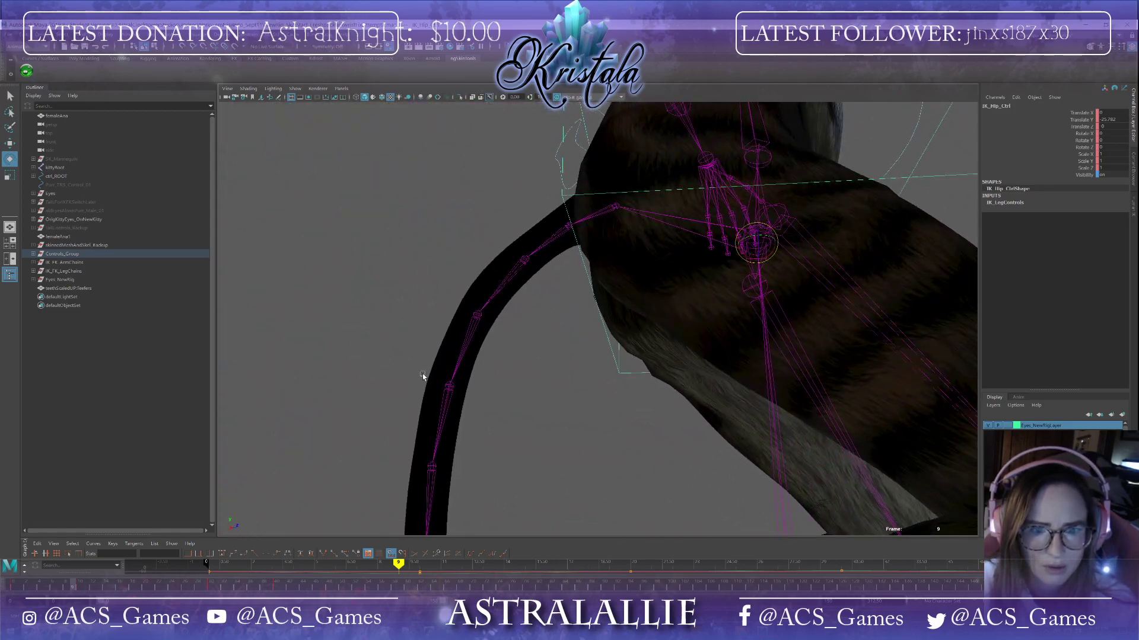
{"action": "left_click_drag", "start_coordinate": [711, 406], "coordinate": [797, 394], "text": "alt"}
Step: Save the scene, continuing past the student version notice
{"action": "left_click", "coordinate": [11, 37]}
{"action": "left_click", "coordinate": [26, 69]}
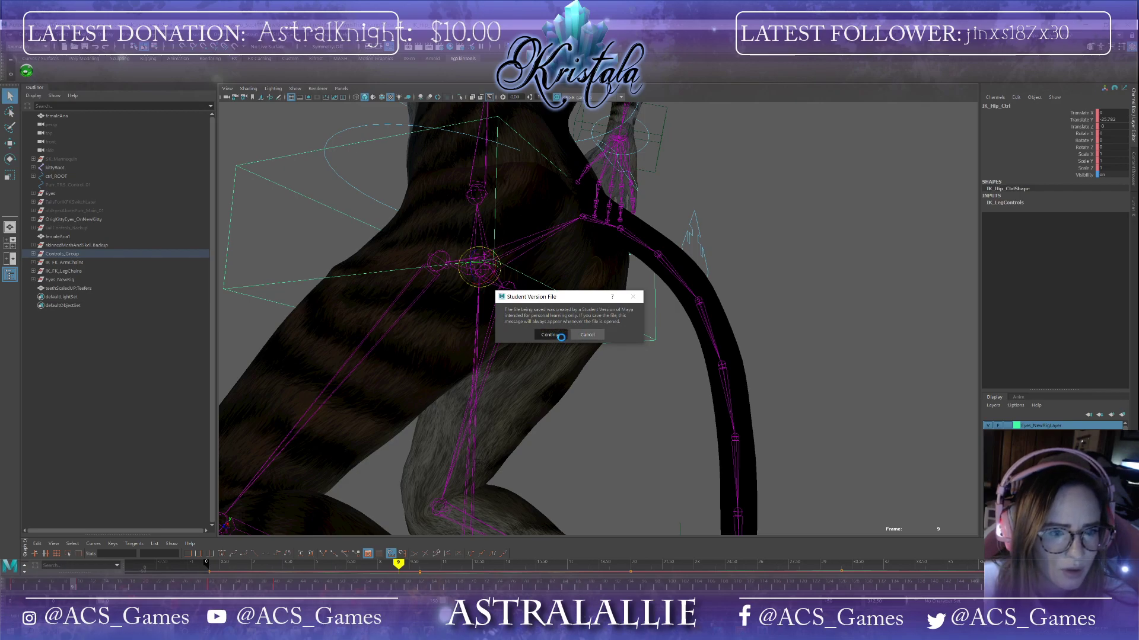
{"action": "left_click", "coordinate": [560, 337]}
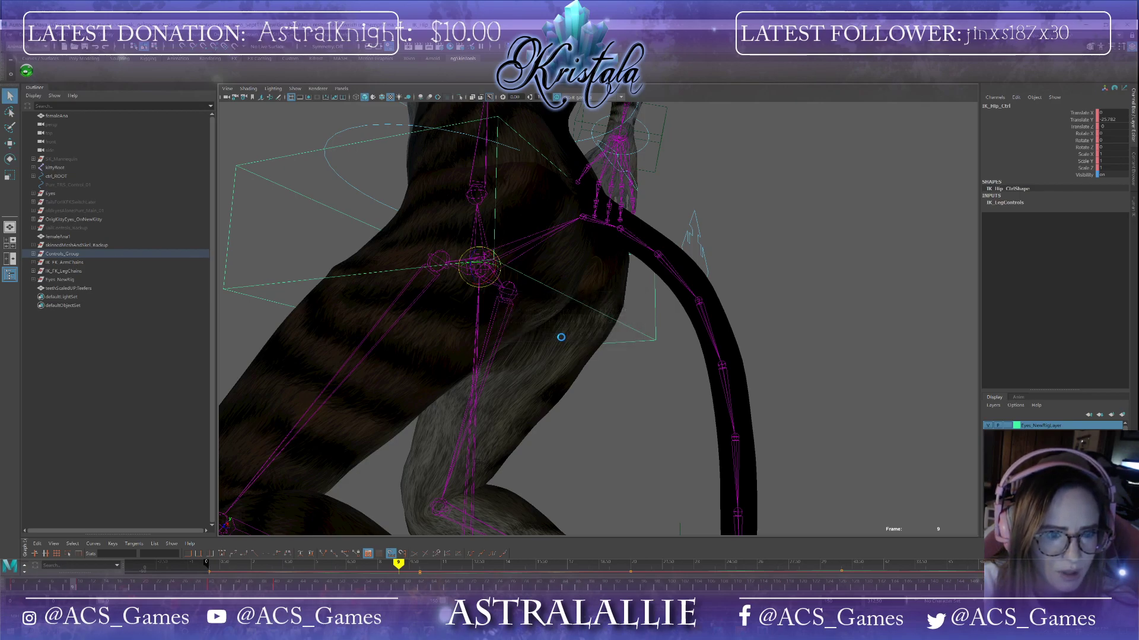
Step: Move to frame 11, inspect the hip and thigh area, and select the body mesh
{"action": "left_click_drag", "start_coordinate": [560, 340], "coordinate": [619, 363], "text": "alt"}
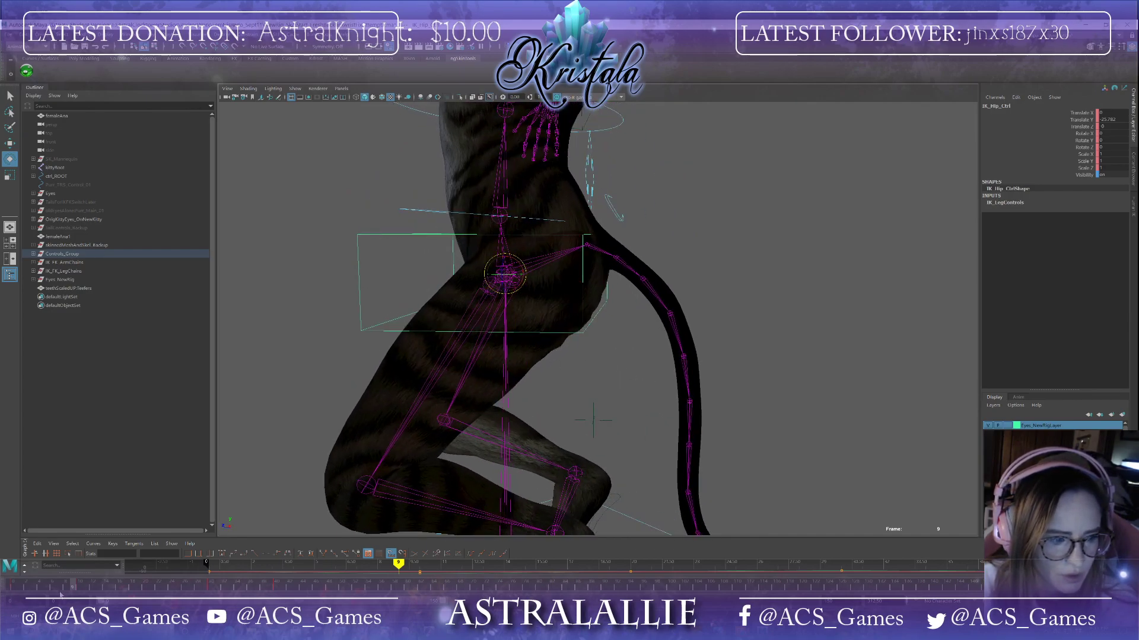
{"action": "left_click_drag", "start_coordinate": [83, 590], "coordinate": [204, 584]}
{"action": "left_click_drag", "start_coordinate": [422, 308], "coordinate": [471, 422], "text": "alt"}
{"action": "left_click_drag", "start_coordinate": [204, 587], "coordinate": [86, 529]}
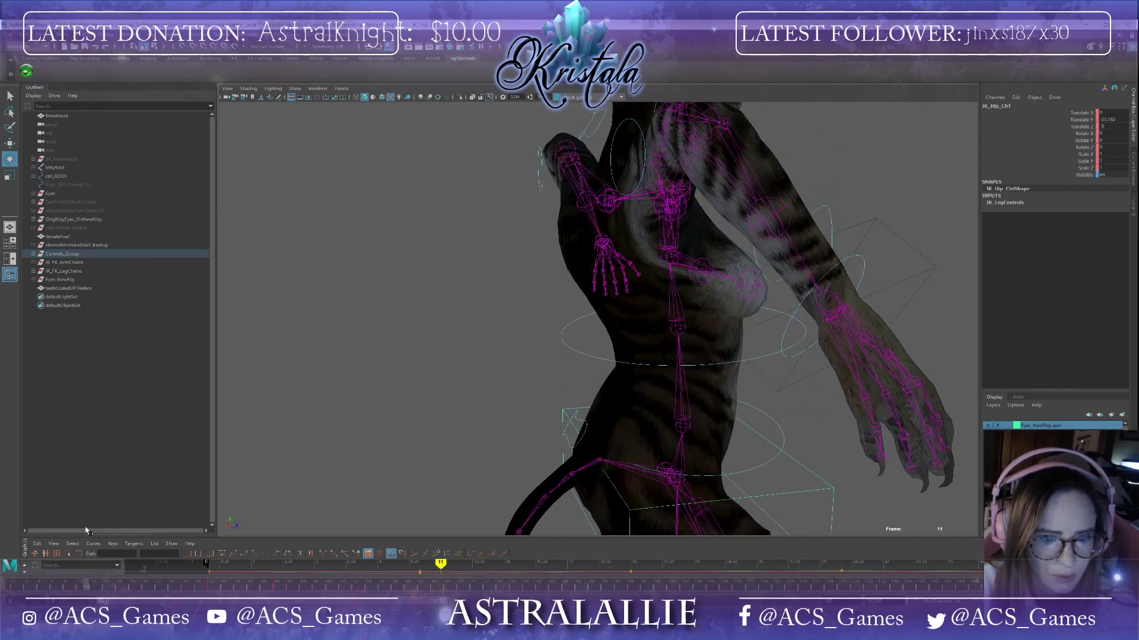
{"action": "left_click_drag", "start_coordinate": [485, 397], "coordinate": [603, 376], "text": "alt"}
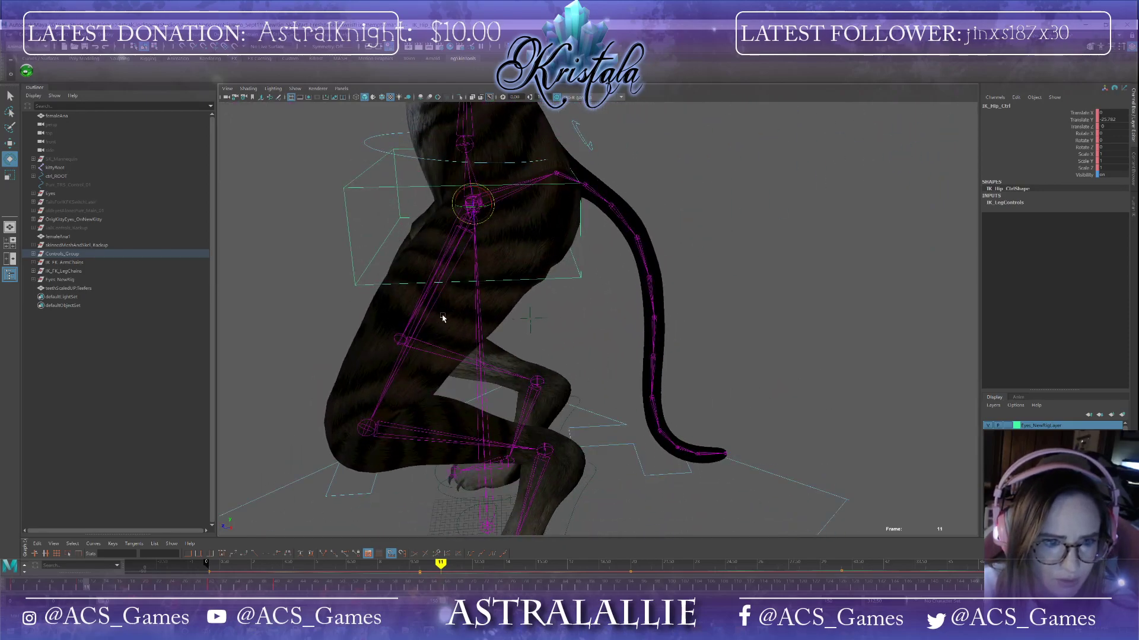
{"action": "left_click", "coordinate": [540, 344]}
{"action": "left_click_drag", "start_coordinate": [540, 344], "coordinate": [487, 342], "text": "alt"}
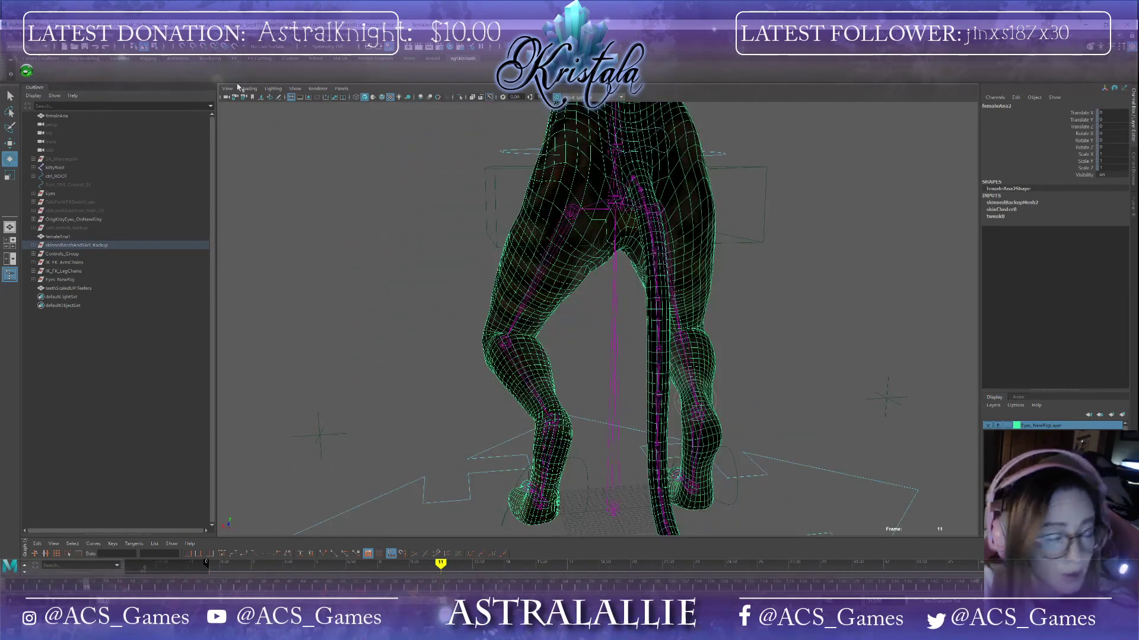
Step: Save the scene again, continuing past the student version notice
{"action": "left_click", "coordinate": [12, 37]}
{"action": "left_click", "coordinate": [30, 71]}
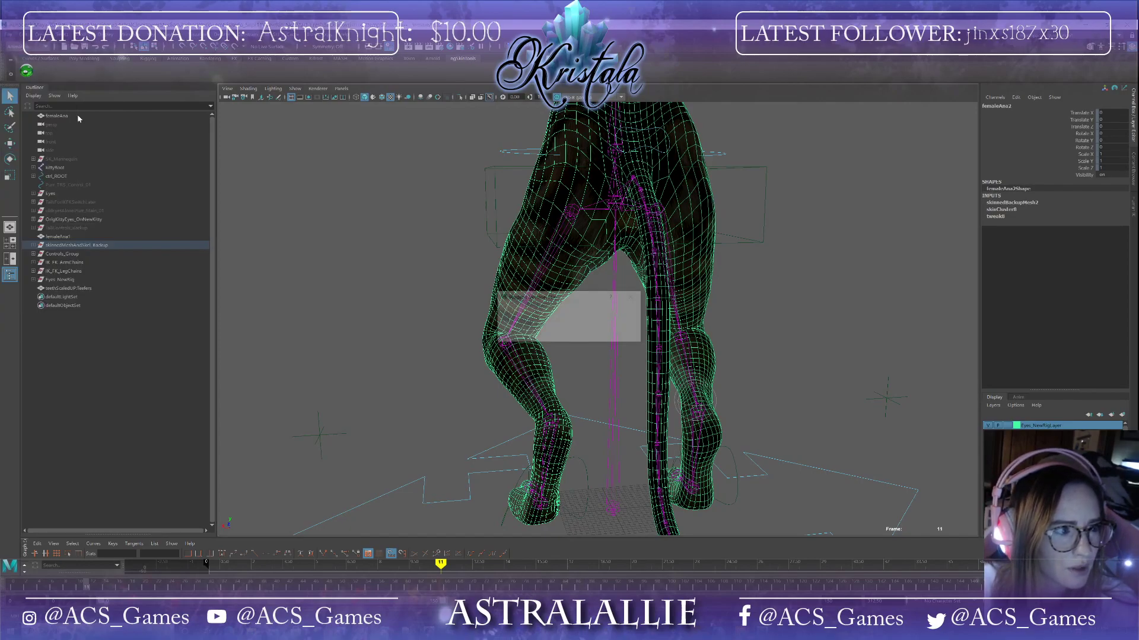
{"action": "left_click", "coordinate": [551, 335]}
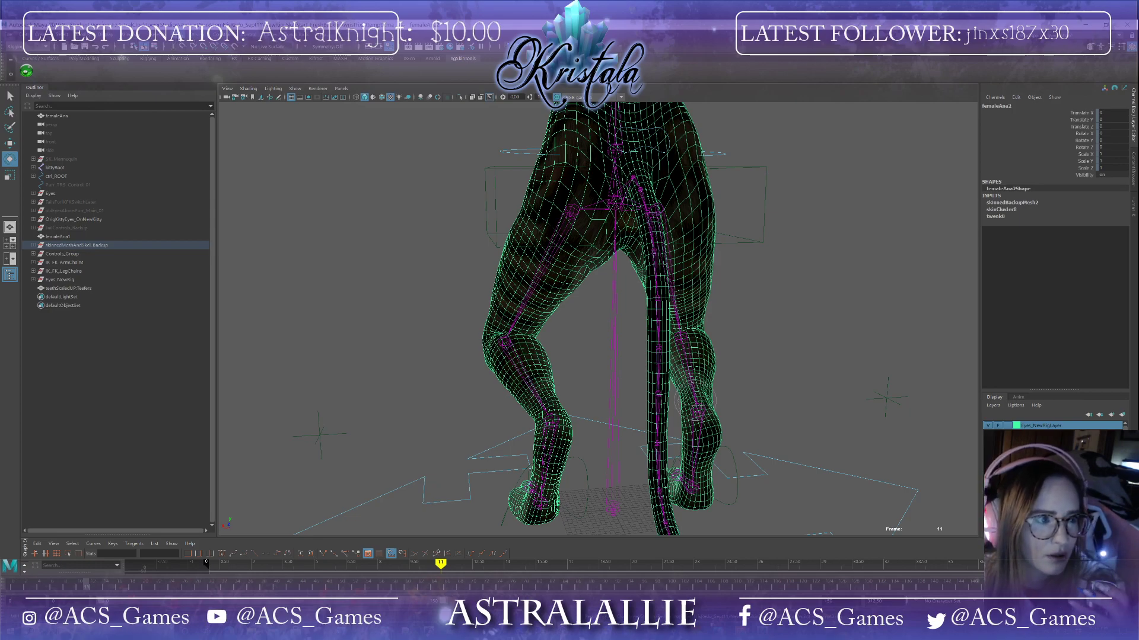
Step: Open the Paint Smooth Weights Tool options and smooth the skin weights around the hip and upper thigh
{"action": "left_click", "coordinate": [181, 36]}
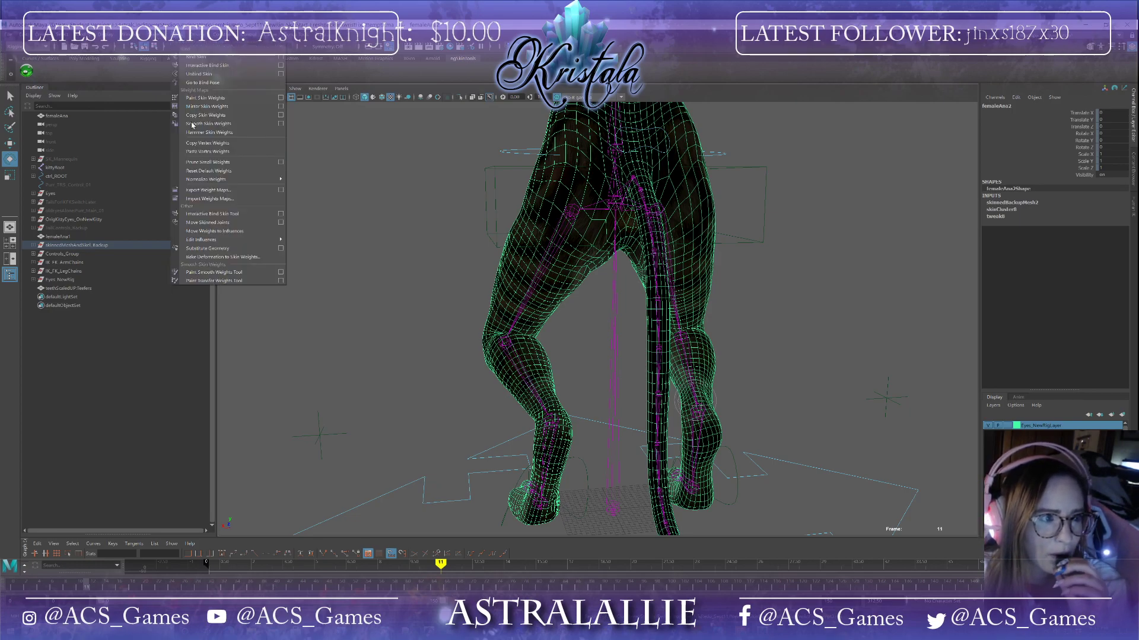
{"action": "left_click", "coordinate": [281, 274]}
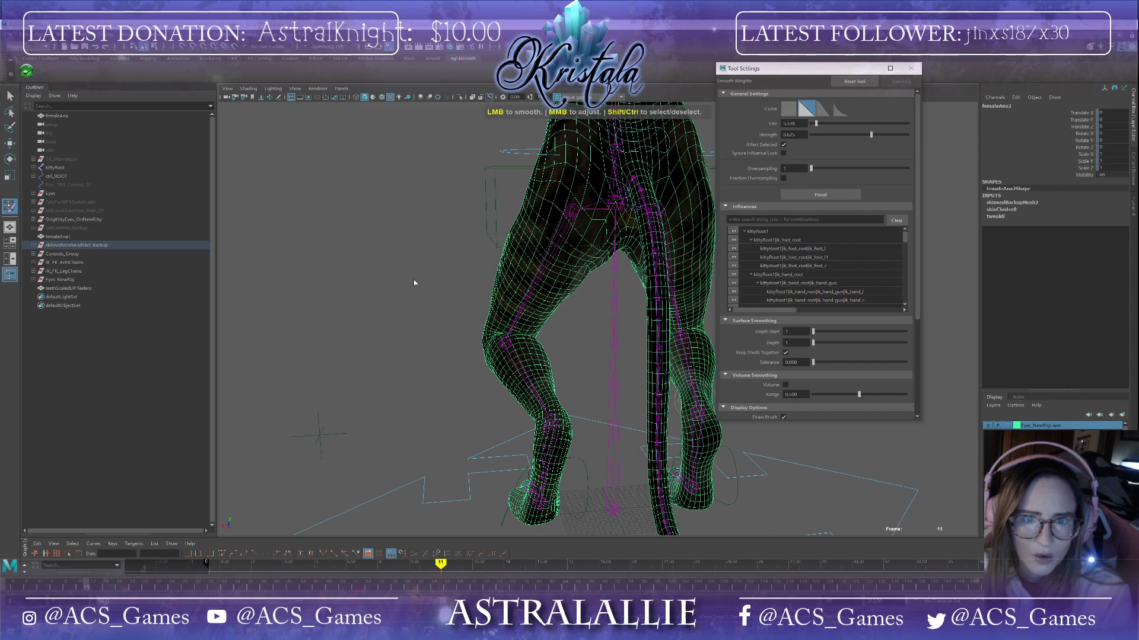
{"action": "scroll", "coordinate": [692, 222], "scroll_direction": "up", "scroll_amount": 2}
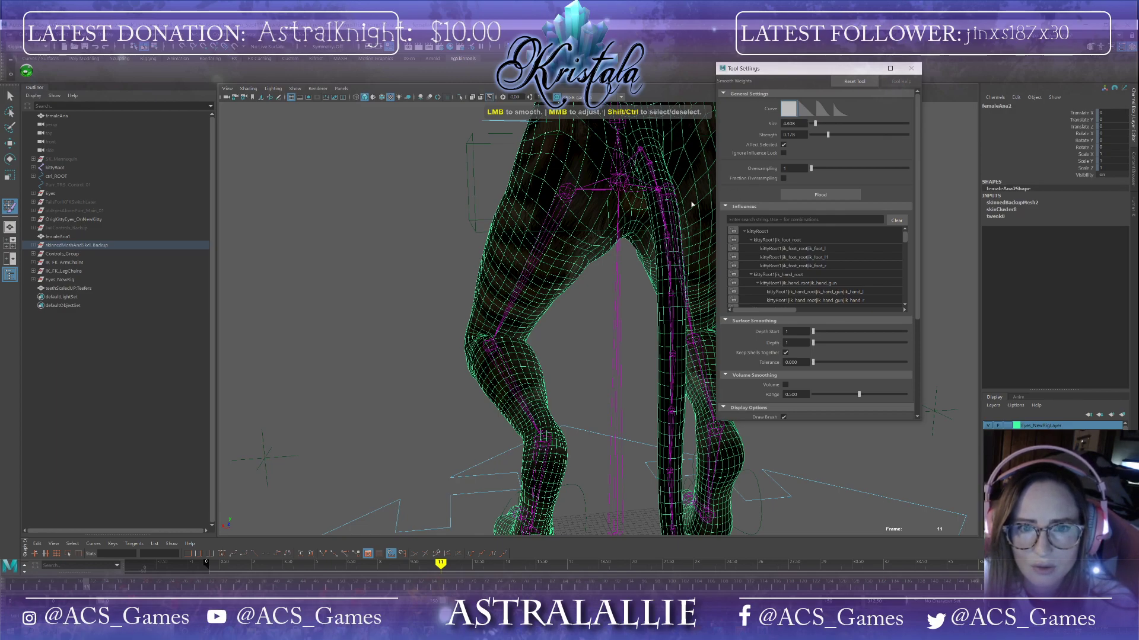
{"action": "scroll", "coordinate": [552, 213], "scroll_direction": "up", "scroll_amount": 2}
{"action": "left_click_drag", "start_coordinate": [553, 213], "coordinate": [578, 220], "text": "alt"}
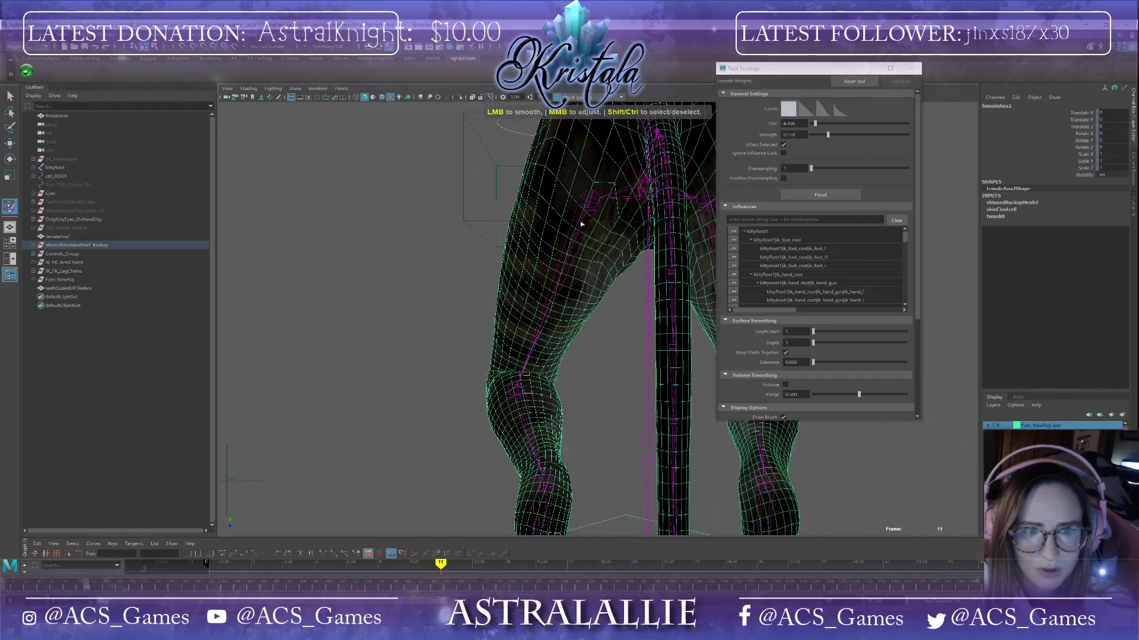
{"action": "mouse_move", "coordinate": [637, 272]}
{"action": "left_mouse_down", "text": "alt"}
{"action": "mouse_move", "coordinate": [655, 276]}
{"action": "mouse_move", "coordinate": [644, 273]}
{"action": "left_mouse_up", "text": "alt"}
{"action": "scroll", "coordinate": [597, 245], "scroll_direction": "up", "scroll_amount": 4}
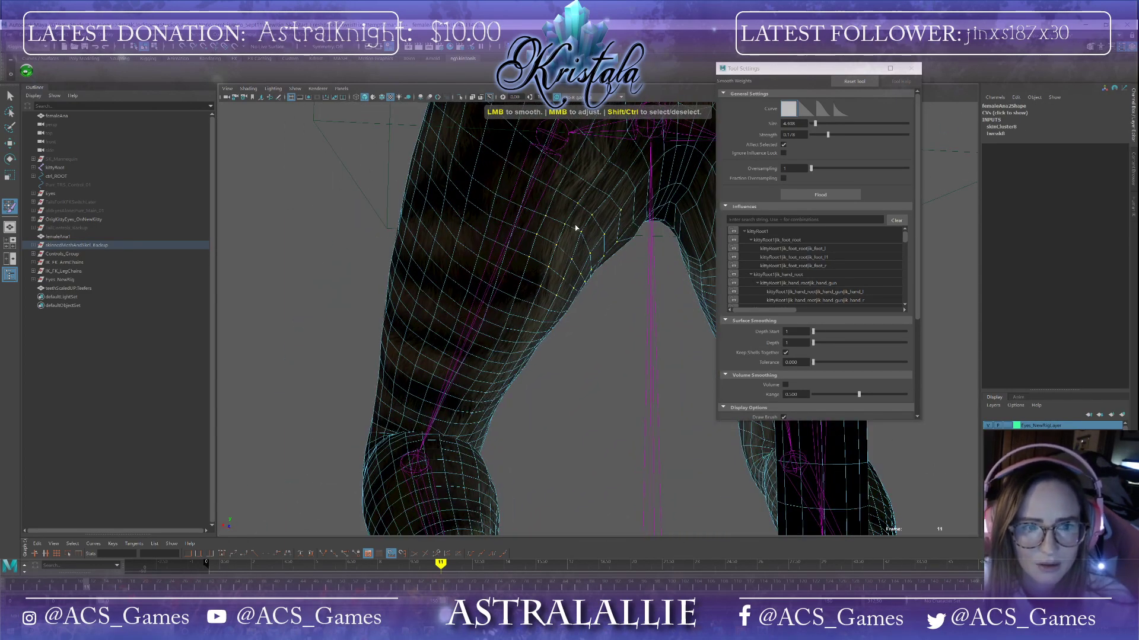
{"action": "left_click_drag", "start_coordinate": [625, 225], "coordinate": [513, 204], "text": "alt"}
{"action": "left_click_drag", "start_coordinate": [407, 241], "coordinate": [379, 187], "text": "alt"}
{"action": "left_click_drag", "start_coordinate": [641, 265], "coordinate": [553, 324], "text": "alt"}
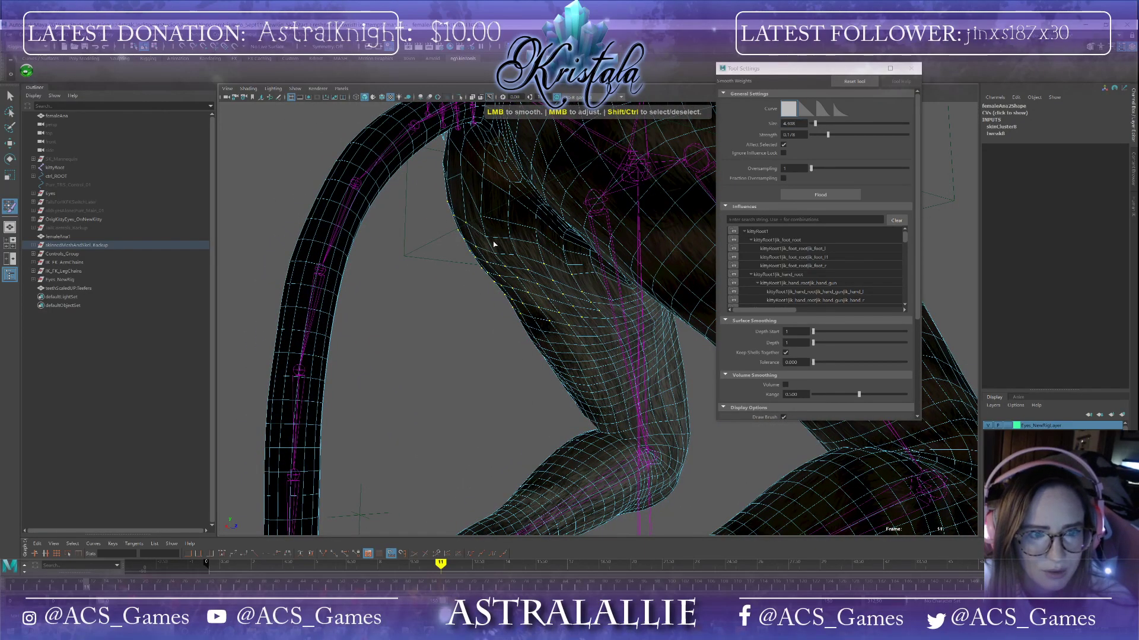
{"action": "left_click_drag", "start_coordinate": [586, 283], "coordinate": [593, 249], "text": "alt"}
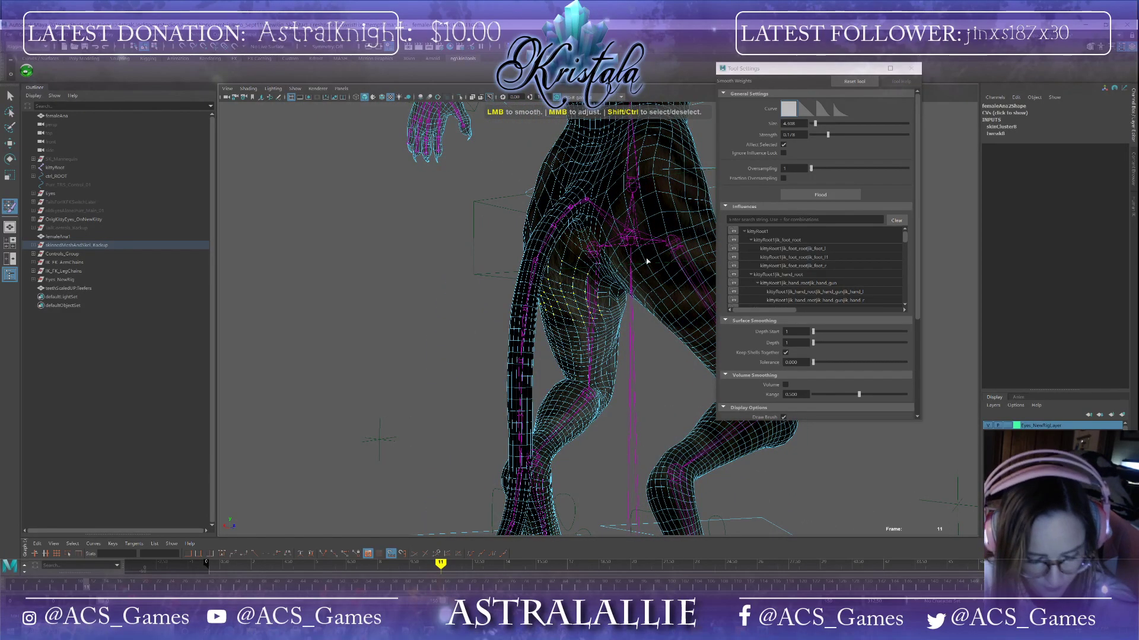
Step: Smooth the skin weights on the inner thigh and knee of the bent leg
{"action": "key", "text": "F8"}
{"action": "scroll", "coordinate": [665, 279], "scroll_direction": "up", "scroll_amount": 5}
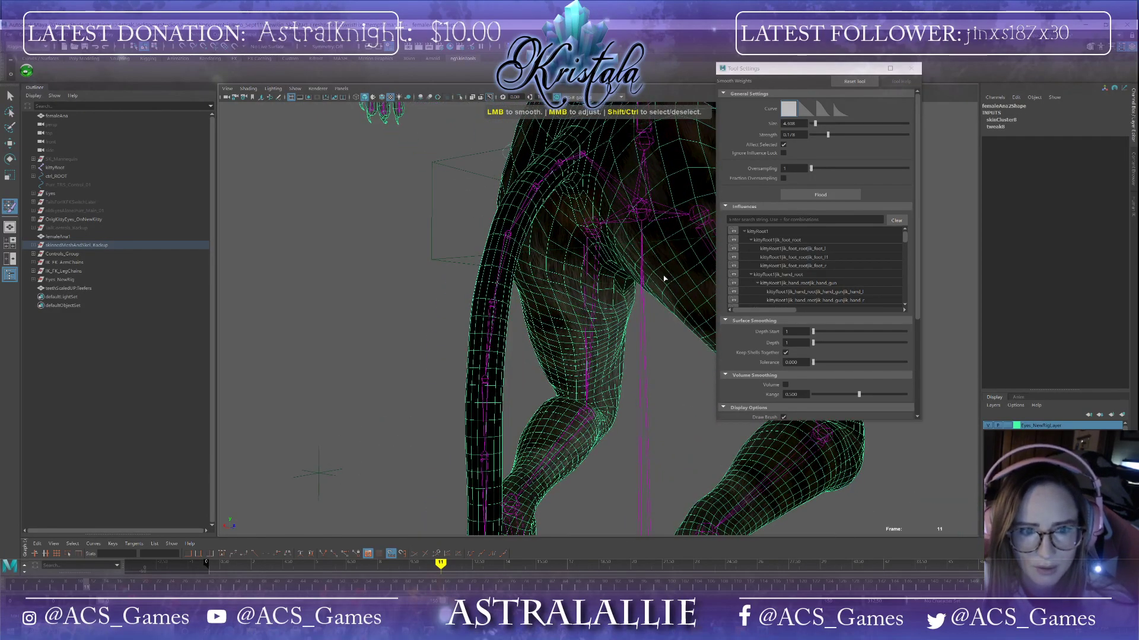
{"action": "left_click_drag", "start_coordinate": [660, 272], "coordinate": [518, 305], "text": "alt"}
{"action": "mouse_move", "coordinate": [380, 326]}
{"action": "left_mouse_down"}
{"action": "mouse_move", "coordinate": [383, 342]}
{"action": "mouse_move", "coordinate": [409, 330]}
{"action": "mouse_move", "coordinate": [485, 387]}
{"action": "mouse_move", "coordinate": [530, 393]}
{"action": "left_mouse_up"}
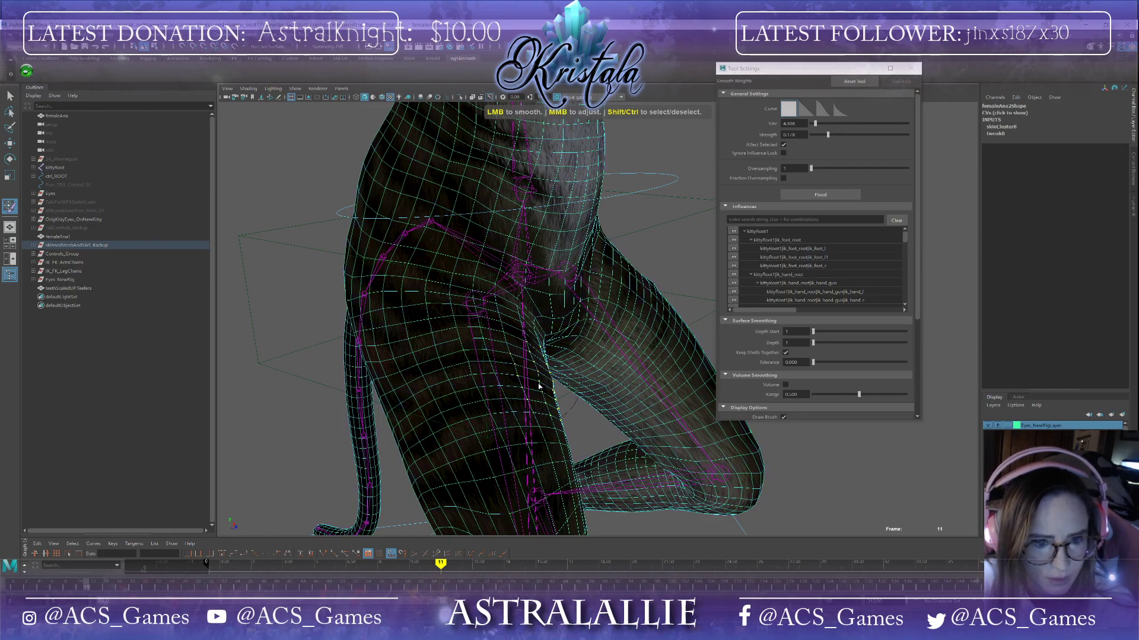
{"action": "left_click_drag", "start_coordinate": [542, 396], "coordinate": [447, 319], "text": "alt"}
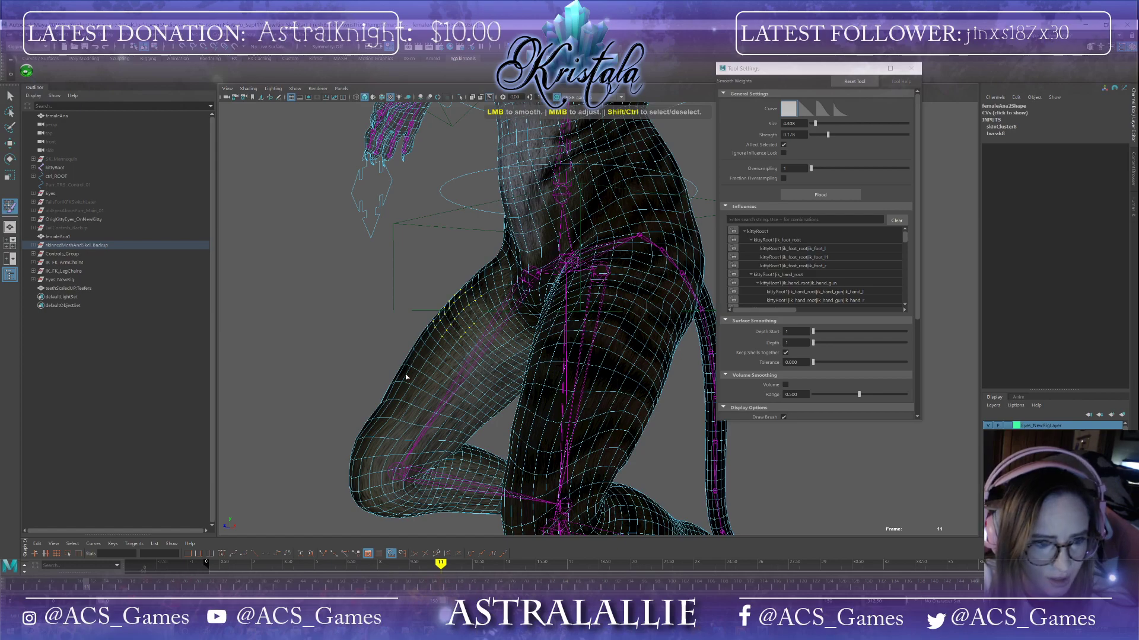
{"action": "key", "text": "F8"}
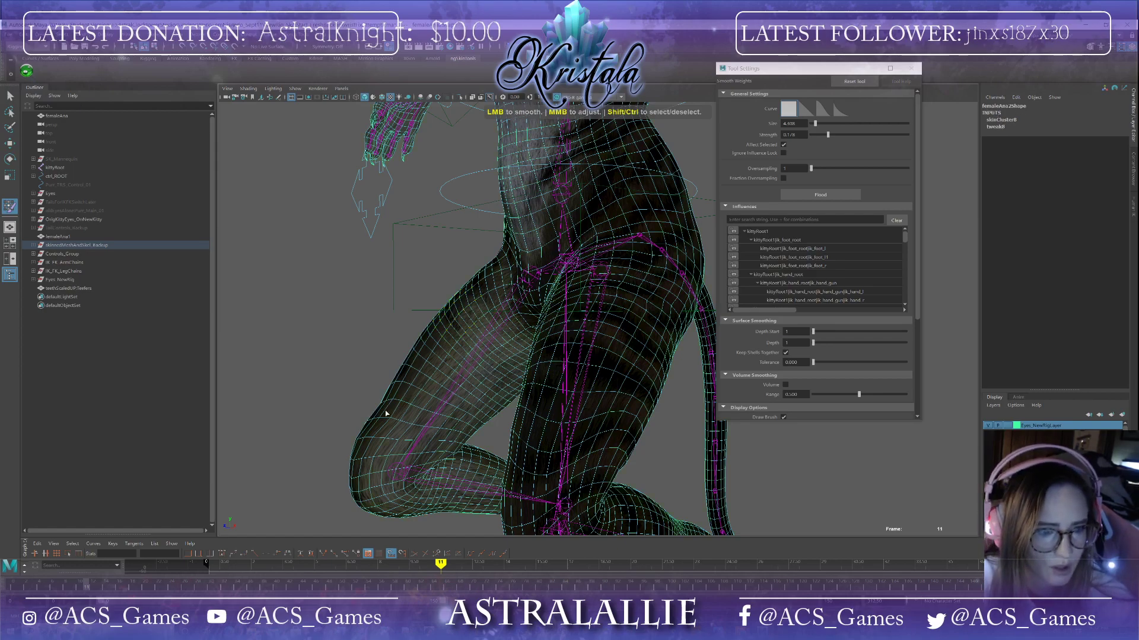
{"action": "key", "text": "F8"}
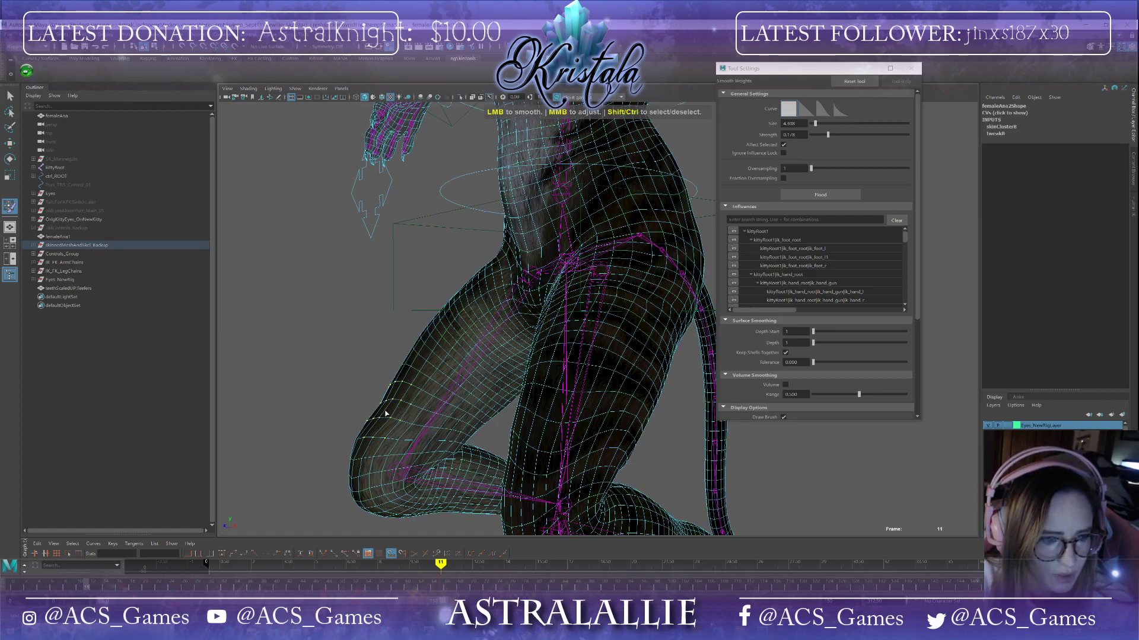
{"action": "left_click_drag", "start_coordinate": [365, 439], "coordinate": [618, 427], "text": "alt"}
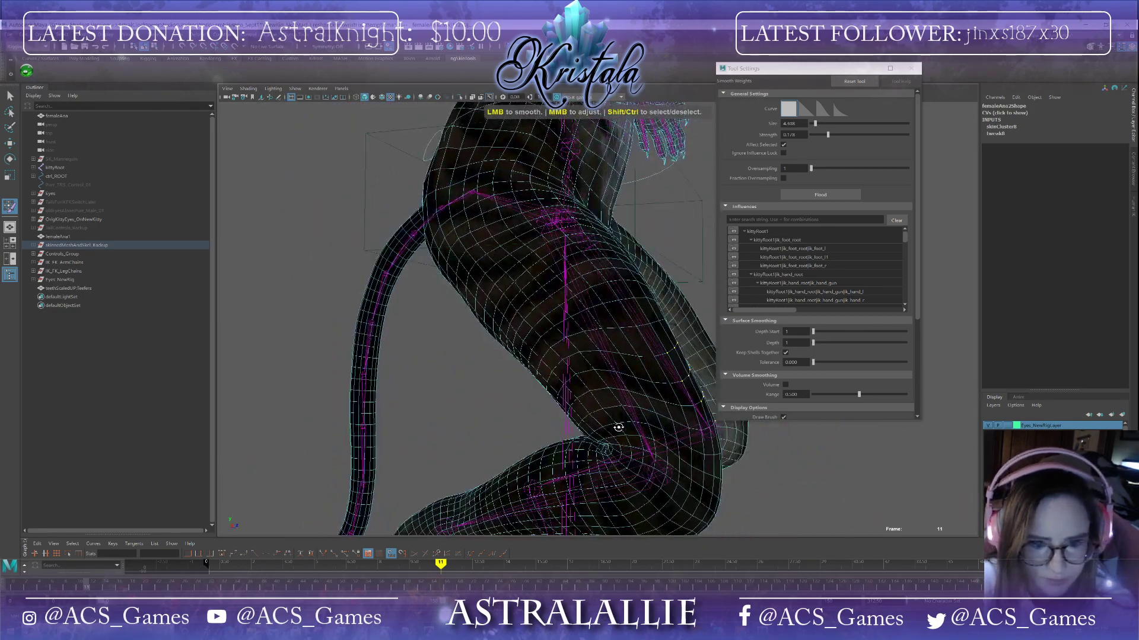
{"action": "middle_click_drag", "start_coordinate": [618, 427], "coordinate": [413, 423], "text": "alt"}
{"action": "left_click_drag", "start_coordinate": [413, 424], "coordinate": [496, 415], "text": "alt"}
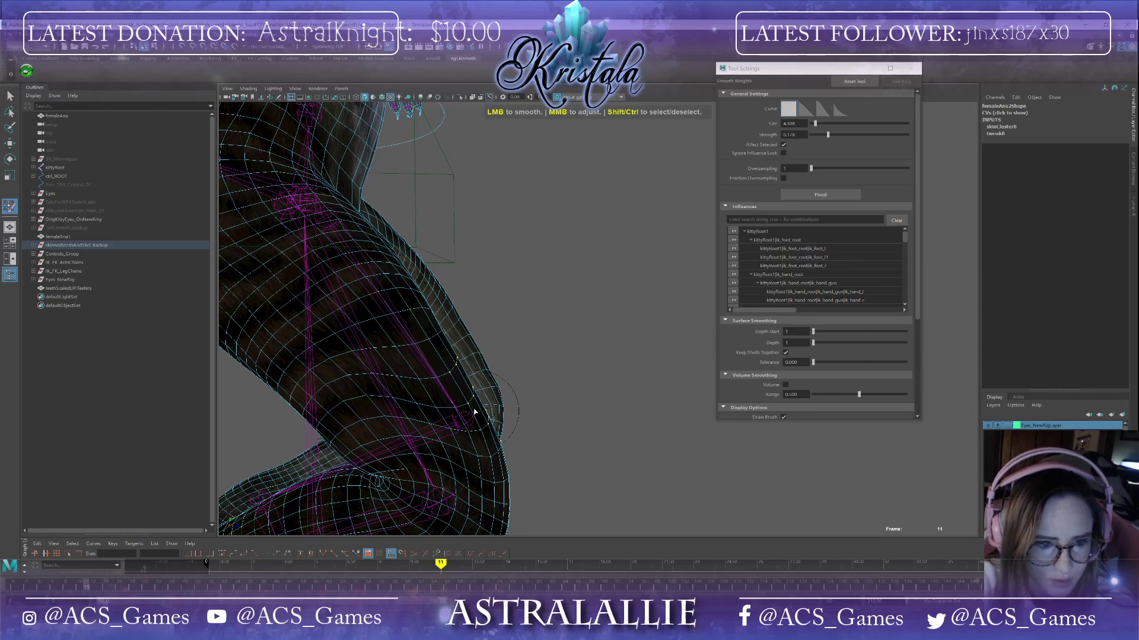
{"action": "left_click_drag", "start_coordinate": [451, 354], "coordinate": [478, 380], "text": "alt"}
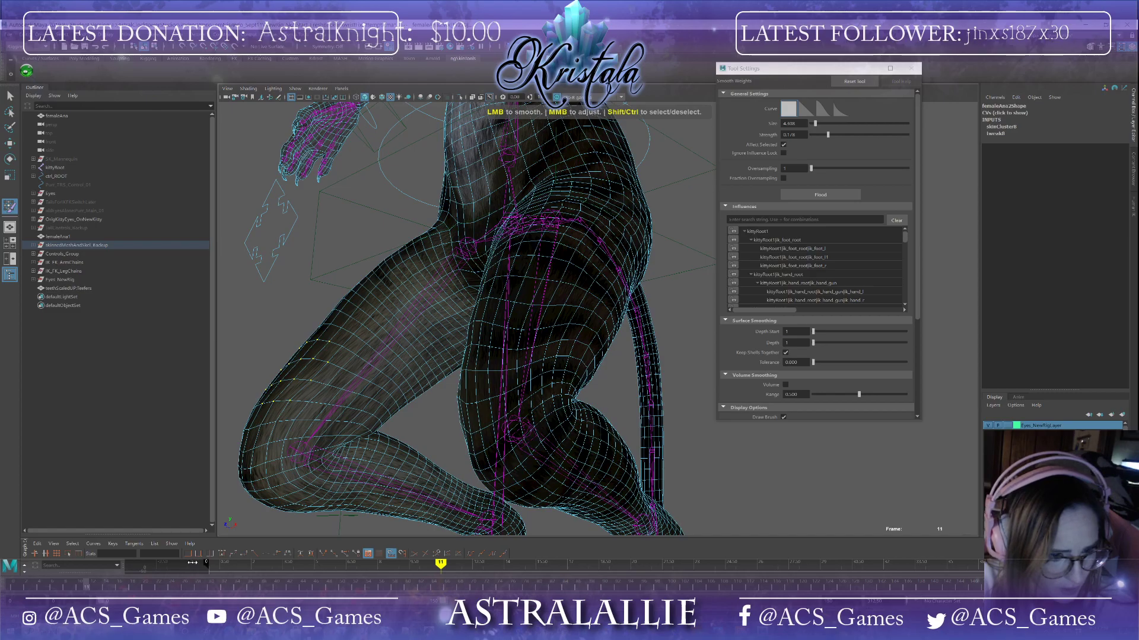
Step: Move to frame 16 and smooth the skin weights around the knee and shin of the bent leg
{"action": "left_click_drag", "start_coordinate": [87, 587], "coordinate": [115, 587]}
{"action": "left_click_drag", "start_coordinate": [303, 466], "coordinate": [398, 464], "text": "alt"}
{"action": "scroll", "coordinate": [528, 385], "scroll_direction": "down", "scroll_amount": 9}
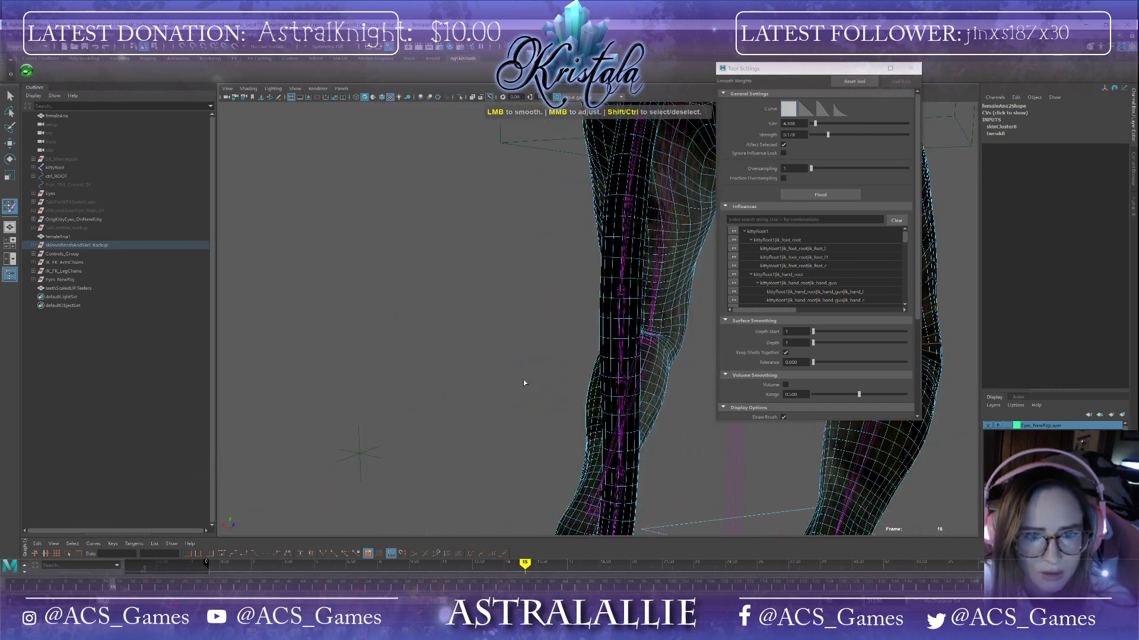
{"action": "left_click_drag", "start_coordinate": [559, 386], "coordinate": [407, 361], "text": "alt"}
{"action": "scroll", "coordinate": [445, 326], "scroll_direction": "up", "scroll_amount": 5}
{"action": "left_click_drag", "start_coordinate": [442, 309], "coordinate": [629, 259], "text": "alt"}
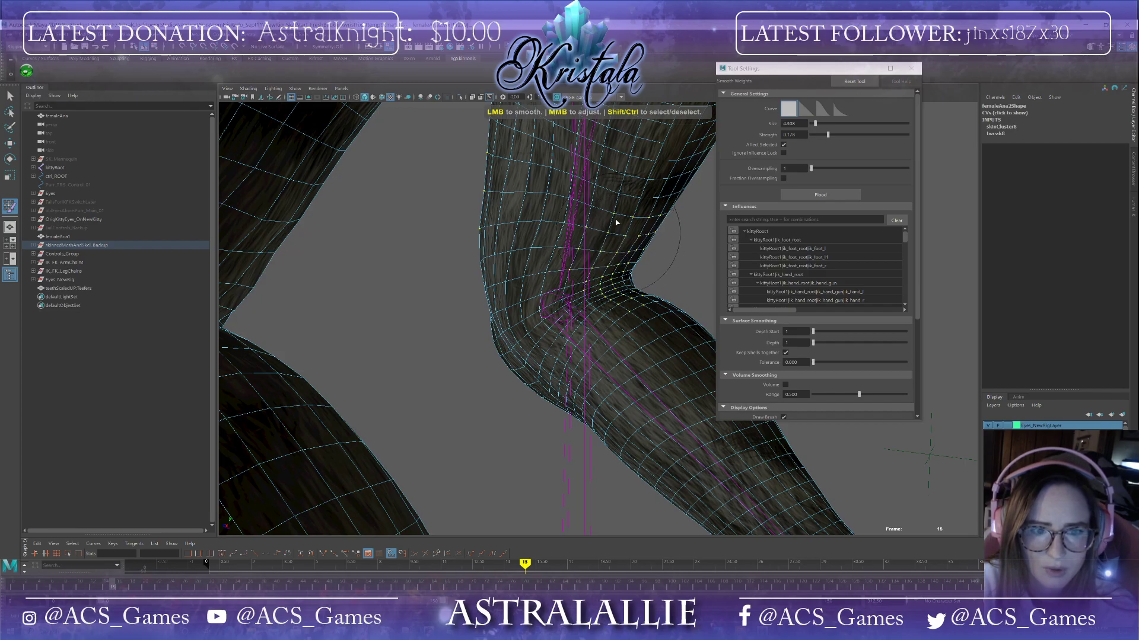
{"action": "scroll", "coordinate": [584, 280], "scroll_direction": "down", "scroll_amount": 5}
{"action": "left_click_drag", "start_coordinate": [582, 277], "coordinate": [466, 187], "text": "alt"}
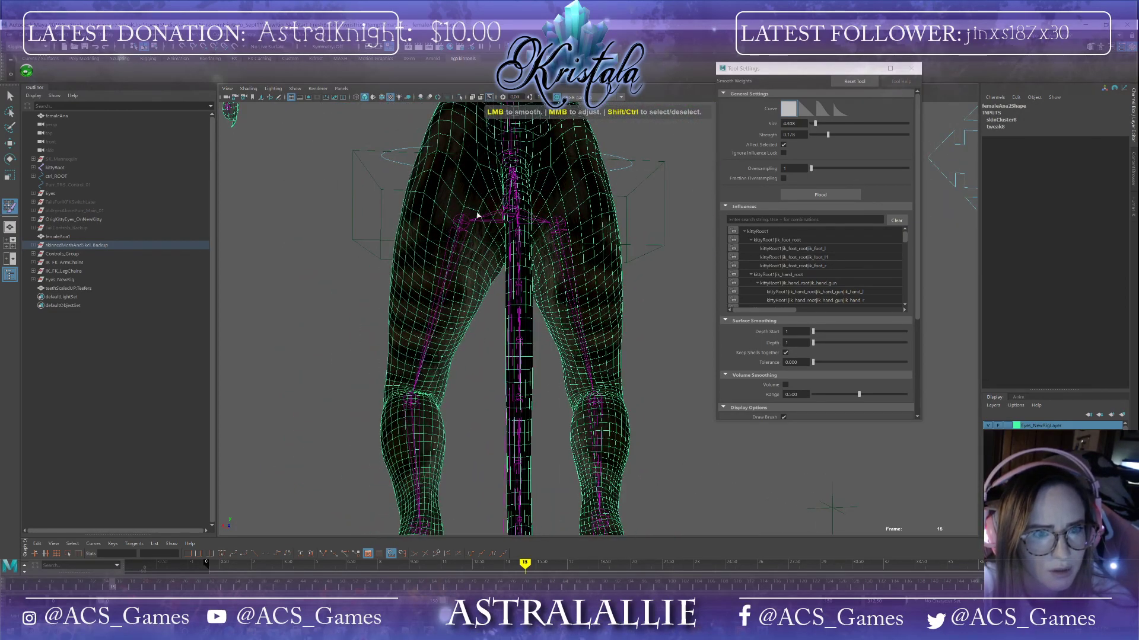
Step: Smooth the skin weights around the rear hip and buttock of the bent leg at frame 16
{"action": "key", "text": "F9"}
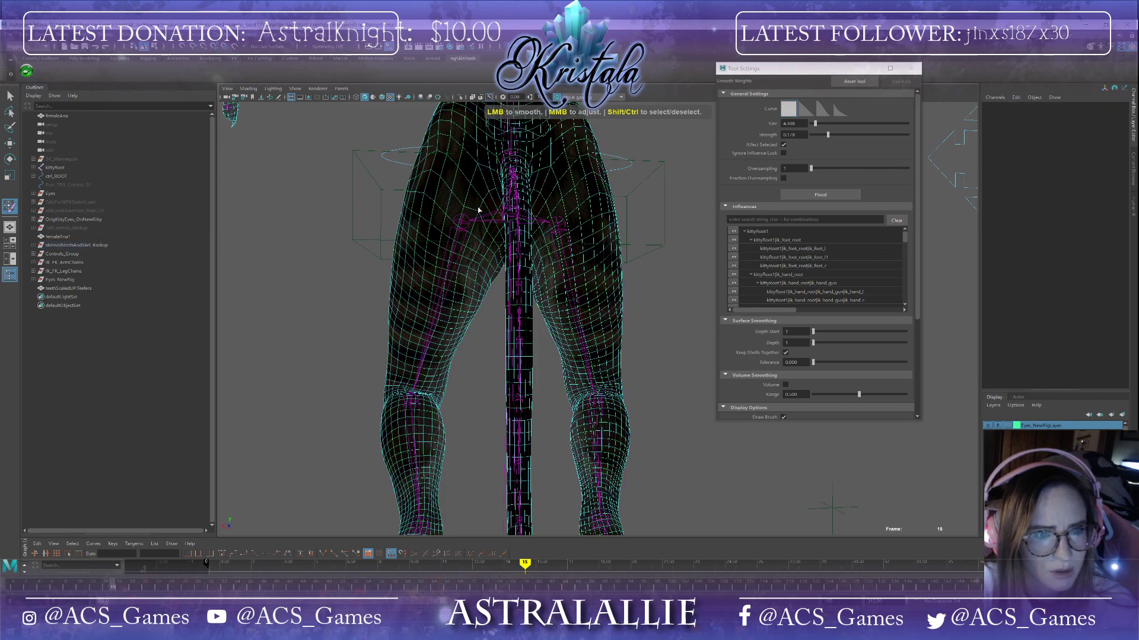
{"action": "left_click", "coordinate": [478, 210], "text": "shift"}
{"action": "left_click_drag", "start_coordinate": [467, 258], "coordinate": [527, 256], "text": "alt"}
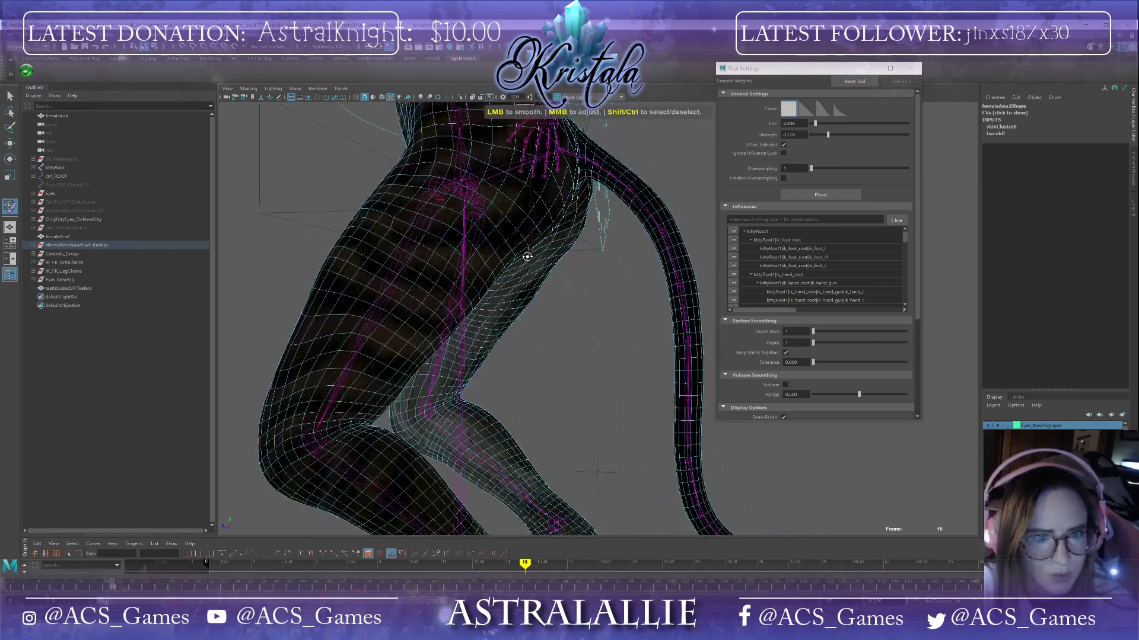
{"action": "left_click", "coordinate": [570, 243]}
{"action": "left_click", "coordinate": [568, 242]}
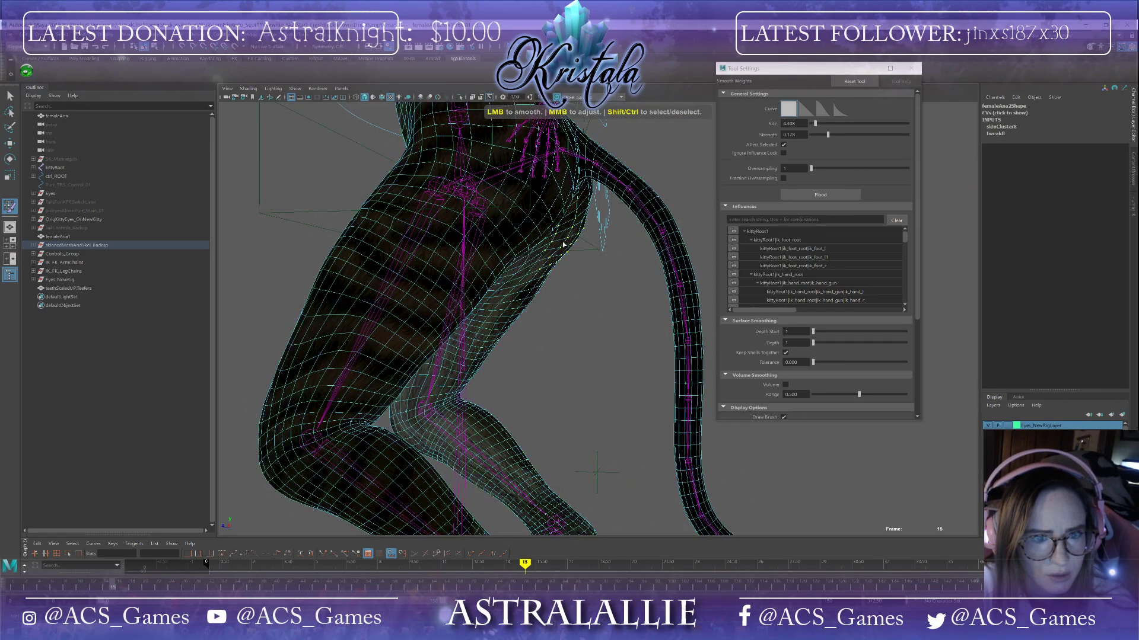
{"action": "left_click_drag", "start_coordinate": [541, 275], "coordinate": [548, 263], "text": "alt"}
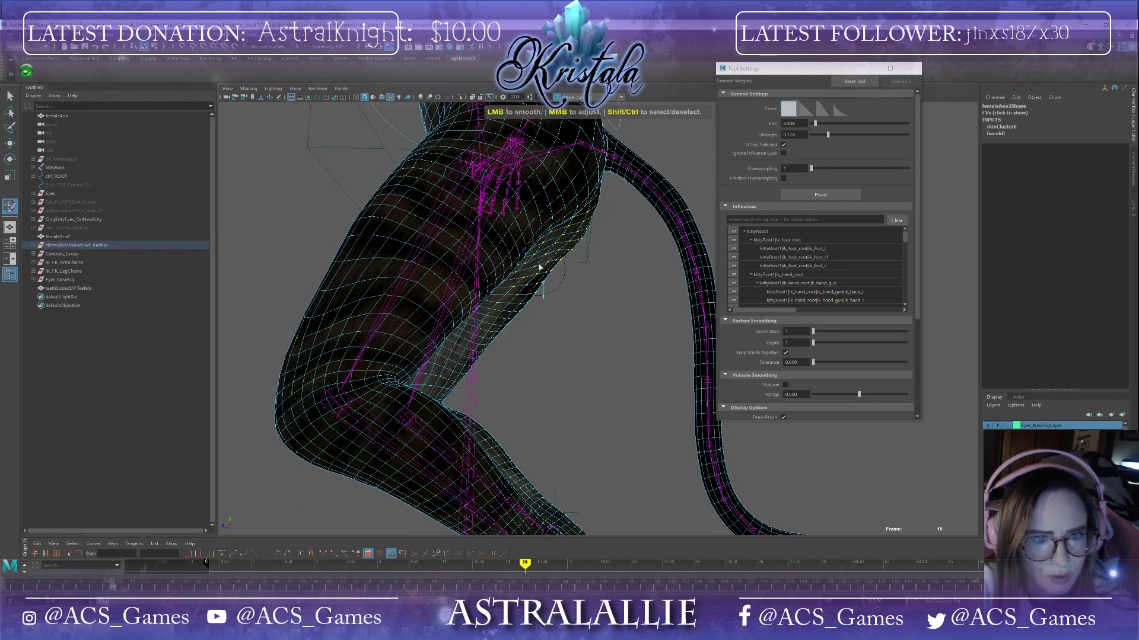
{"action": "left_click_drag", "start_coordinate": [574, 224], "coordinate": [454, 300], "text": "alt"}
{"action": "left_click_drag", "start_coordinate": [554, 293], "coordinate": [596, 386], "text": "alt"}
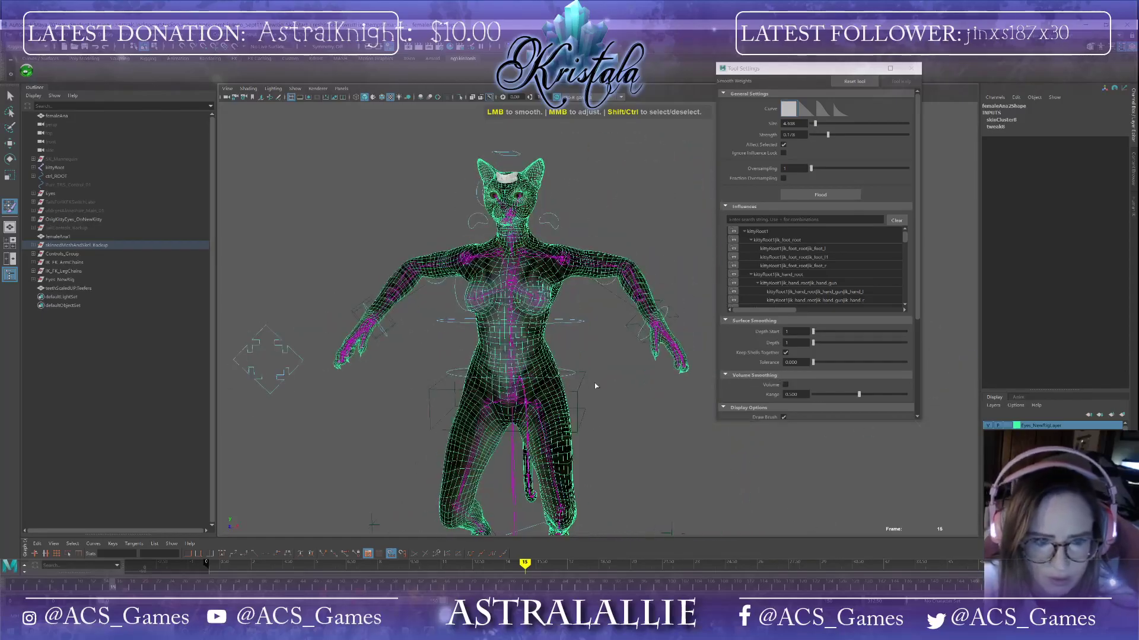
Step: Examine the whole character's skin deformation from several angles
{"action": "scroll", "coordinate": [596, 386], "scroll_direction": "up", "scroll_amount": 5}
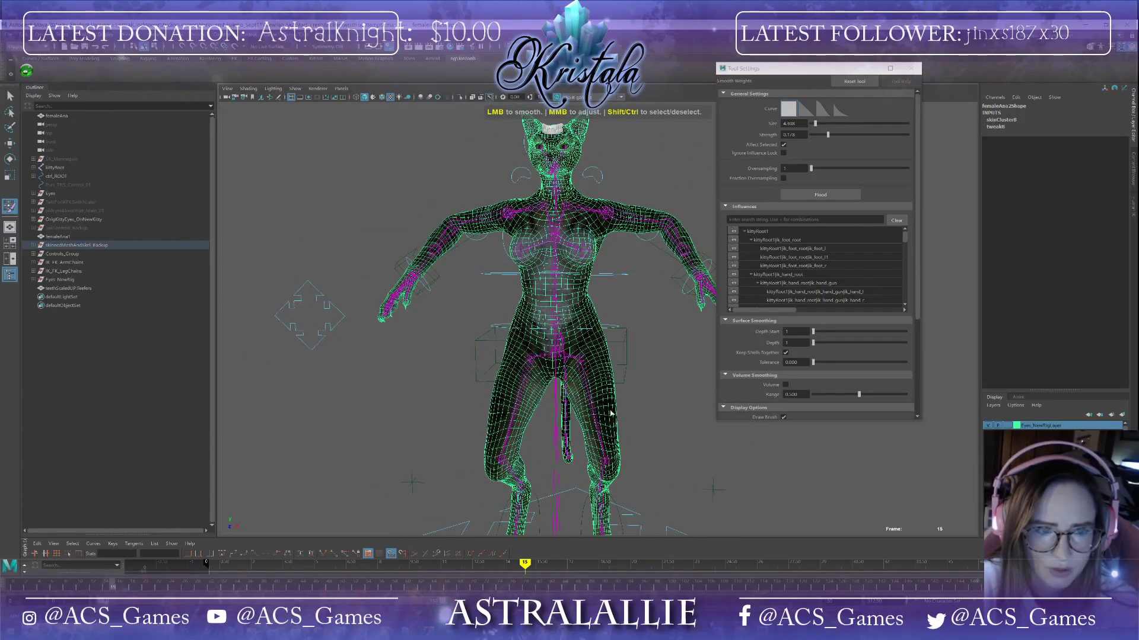
{"action": "left_click_drag", "start_coordinate": [387, 357], "coordinate": [416, 348], "text": "alt"}
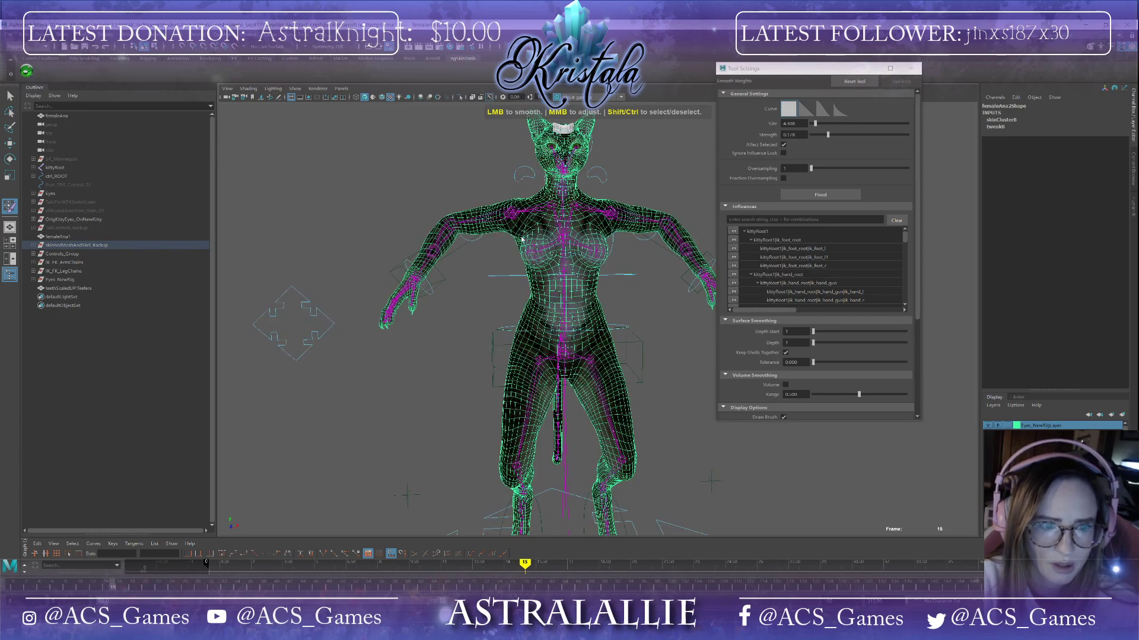
{"action": "middle_click_drag", "start_coordinate": [626, 283], "coordinate": [505, 254], "text": "alt"}
{"action": "left_click_drag", "start_coordinate": [501, 259], "coordinate": [518, 269], "text": "alt"}
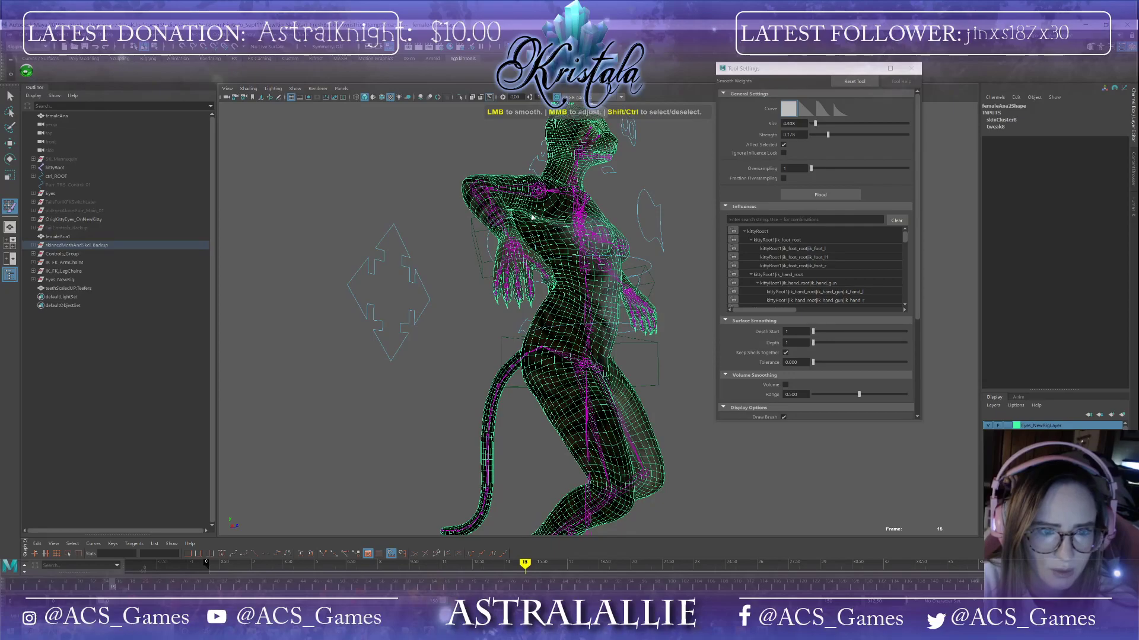
{"action": "left_click_drag", "start_coordinate": [574, 236], "coordinate": [530, 128], "text": "alt"}
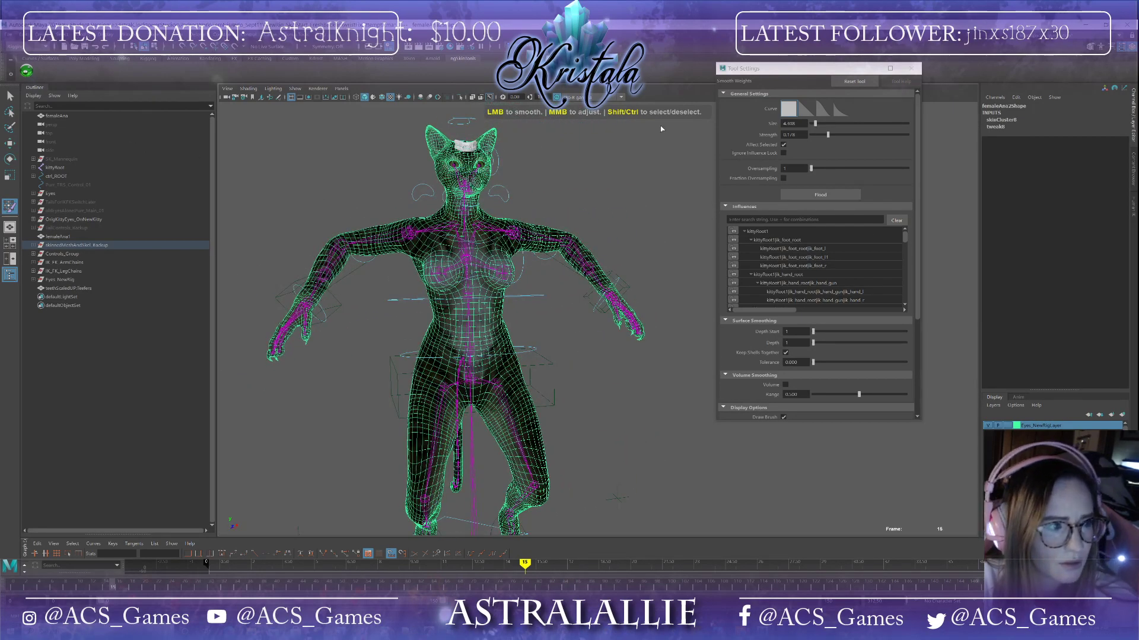
Step: Exit the Smooth Weights tool and select the left hand control
{"action": "left_click", "coordinate": [911, 69]}
{"action": "left_click", "coordinate": [10, 96]}
{"action": "left_click", "coordinate": [610, 305]}
{"action": "left_click_drag", "start_coordinate": [599, 233], "coordinate": [558, 251], "text": "alt"}
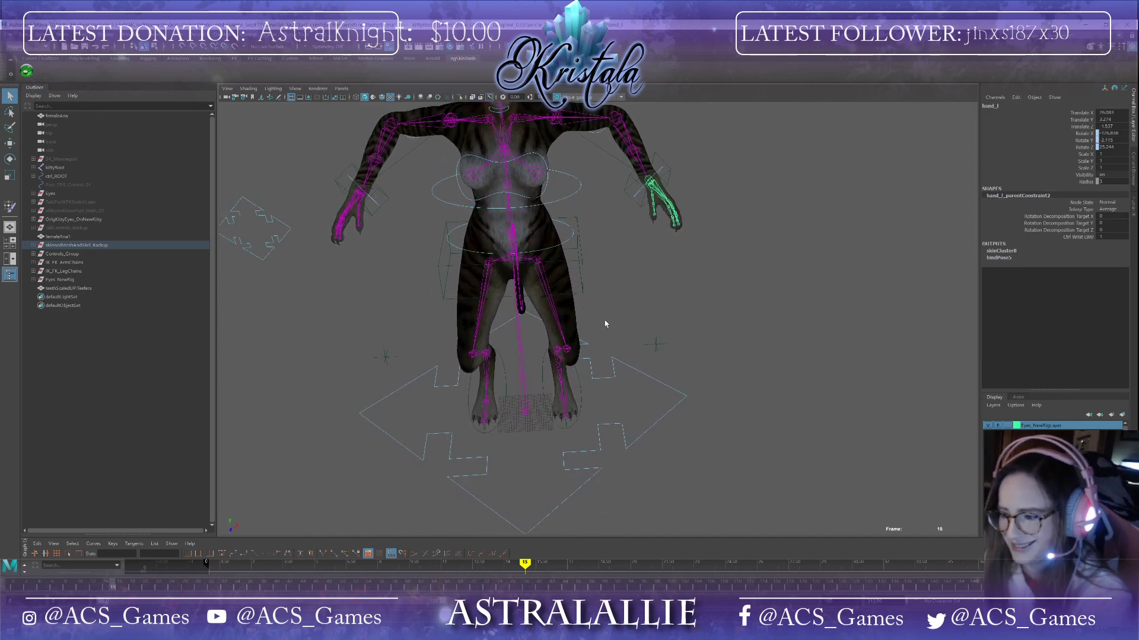
{"action": "left_click_drag", "start_coordinate": [476, 208], "coordinate": [523, 181], "text": "alt"}
{"action": "middle_click_drag", "start_coordinate": [523, 180], "coordinate": [581, 295], "text": "alt"}
{"action": "left_click_drag", "start_coordinate": [581, 296], "coordinate": [643, 293], "text": "alt"}
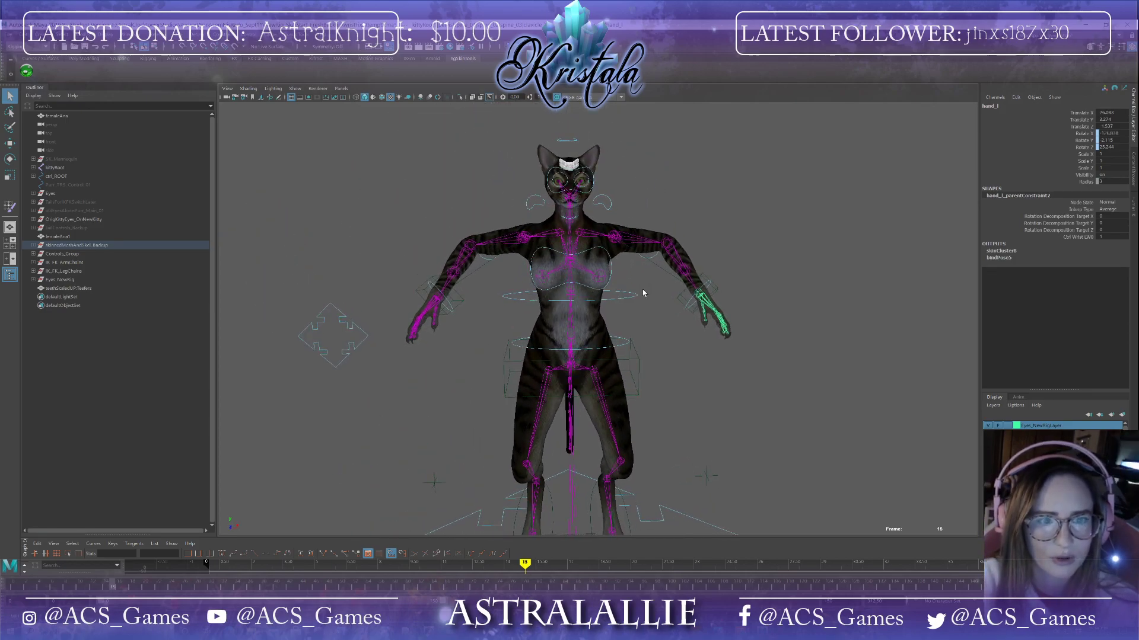
Step: Return the timeline to frame 0 and select the character's body mesh
{"action": "left_click_drag", "start_coordinate": [114, 590], "coordinate": [1, 572]}
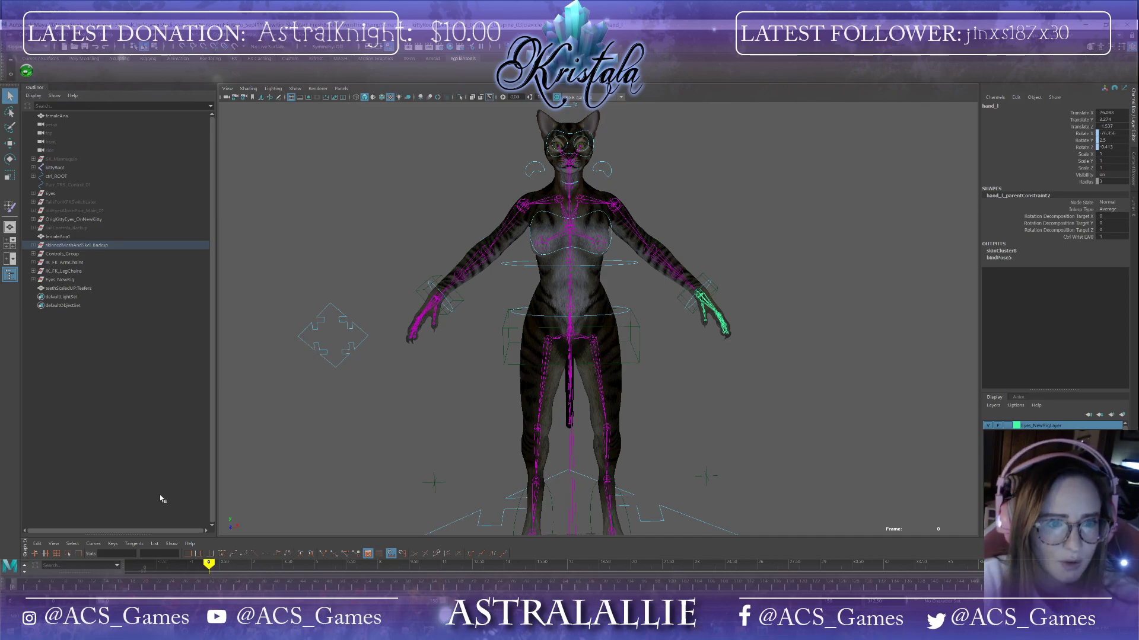
{"action": "mouse_move", "coordinate": [14, 591]}
{"action": "left_mouse_down"}
{"action": "mouse_move", "coordinate": [103, 583]}
{"action": "mouse_move", "coordinate": [0, 570]}
{"action": "left_mouse_up"}
{"action": "left_click", "coordinate": [640, 355]}
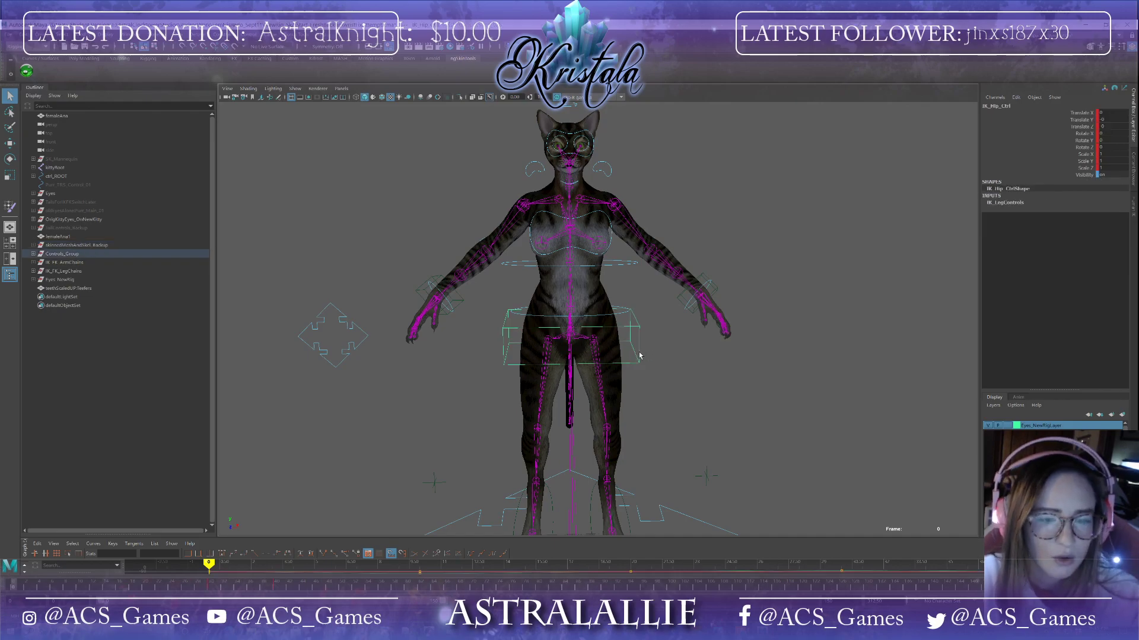
{"action": "left_click", "coordinate": [8, 36]}
{"action": "left_click", "coordinate": [36, 72]}
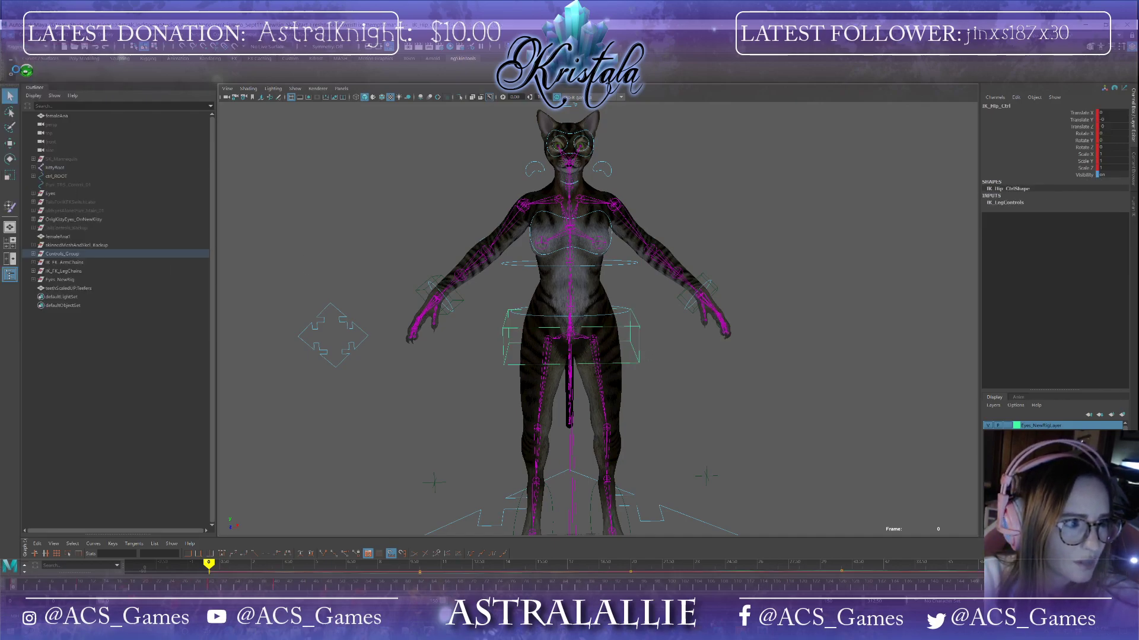
{"action": "left_click", "coordinate": [554, 335]}
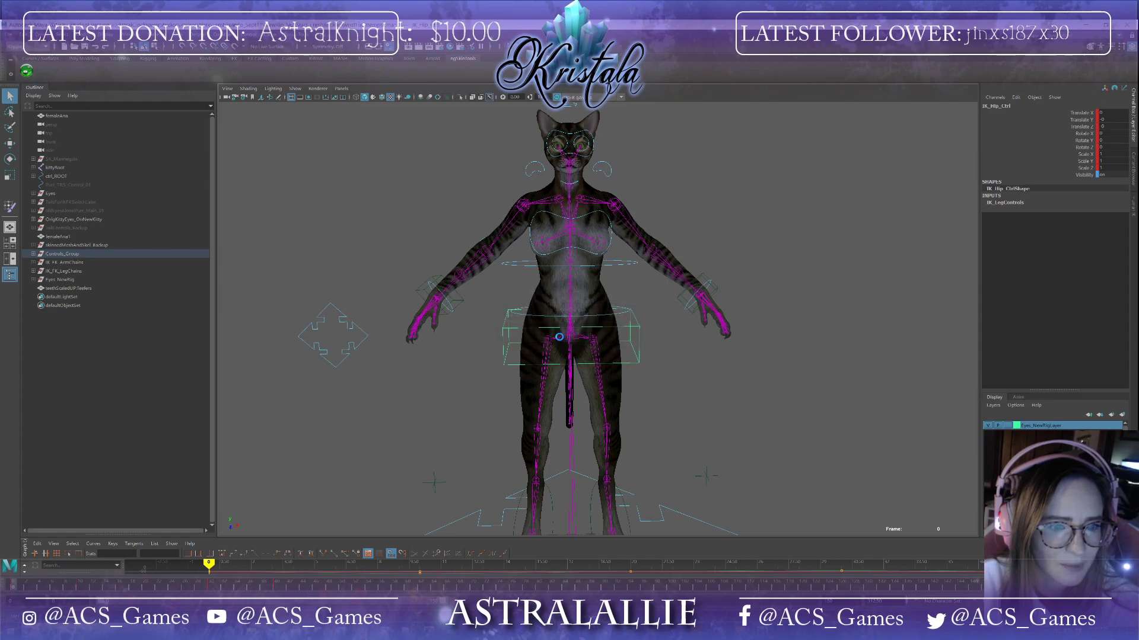
{"action": "left_click", "coordinate": [598, 302]}
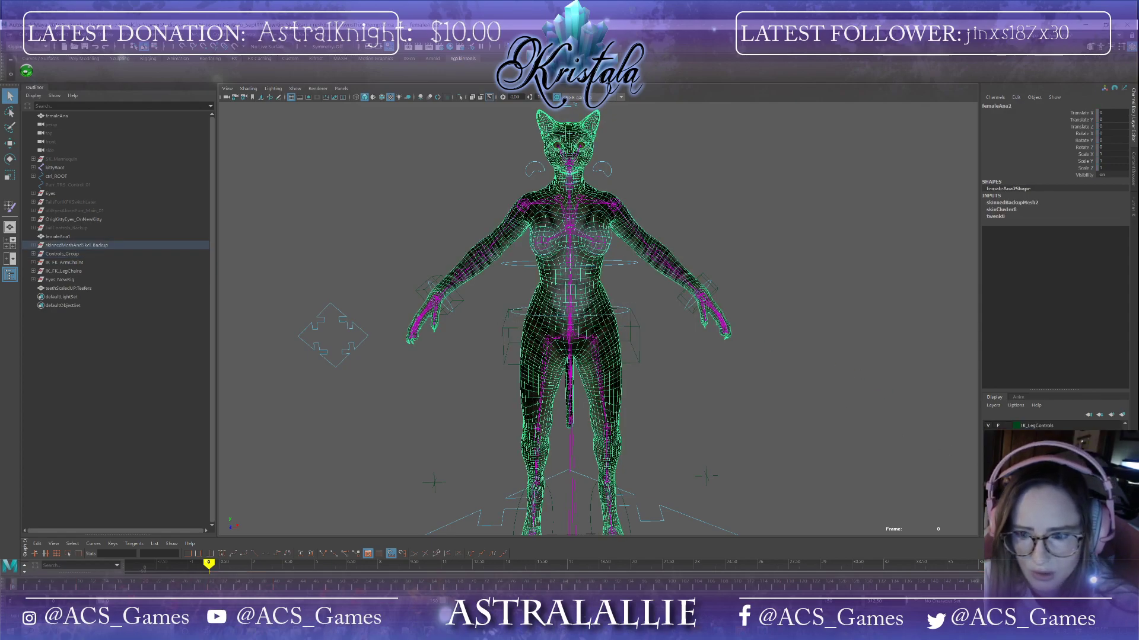
{"action": "key", "text": "ctrl+h"}
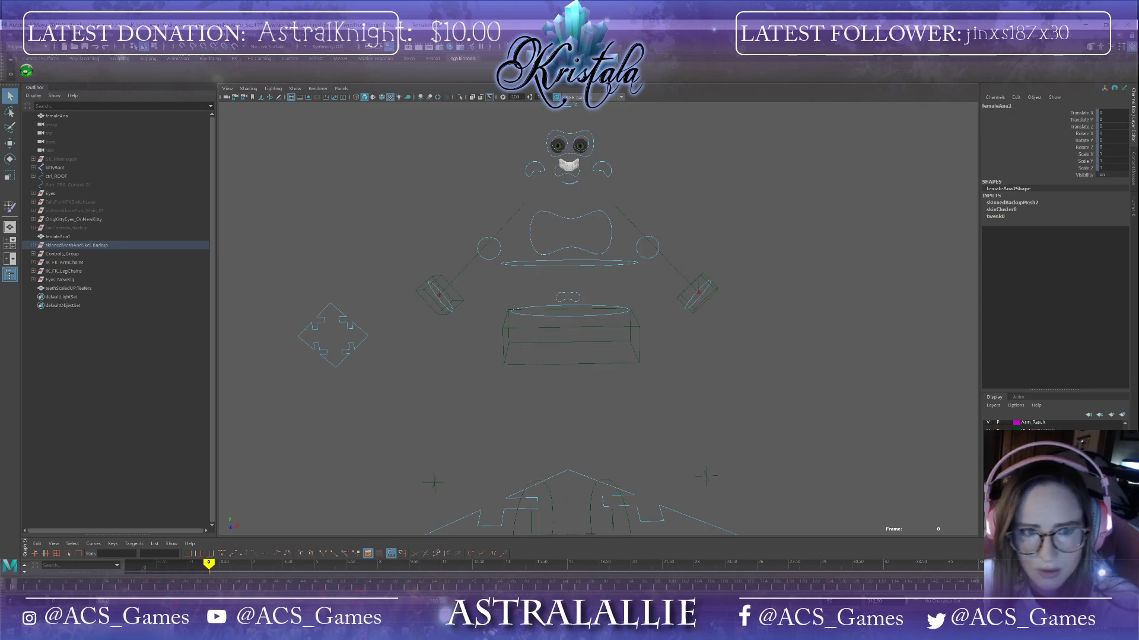
{"action": "key", "text": "ctrl+z"}
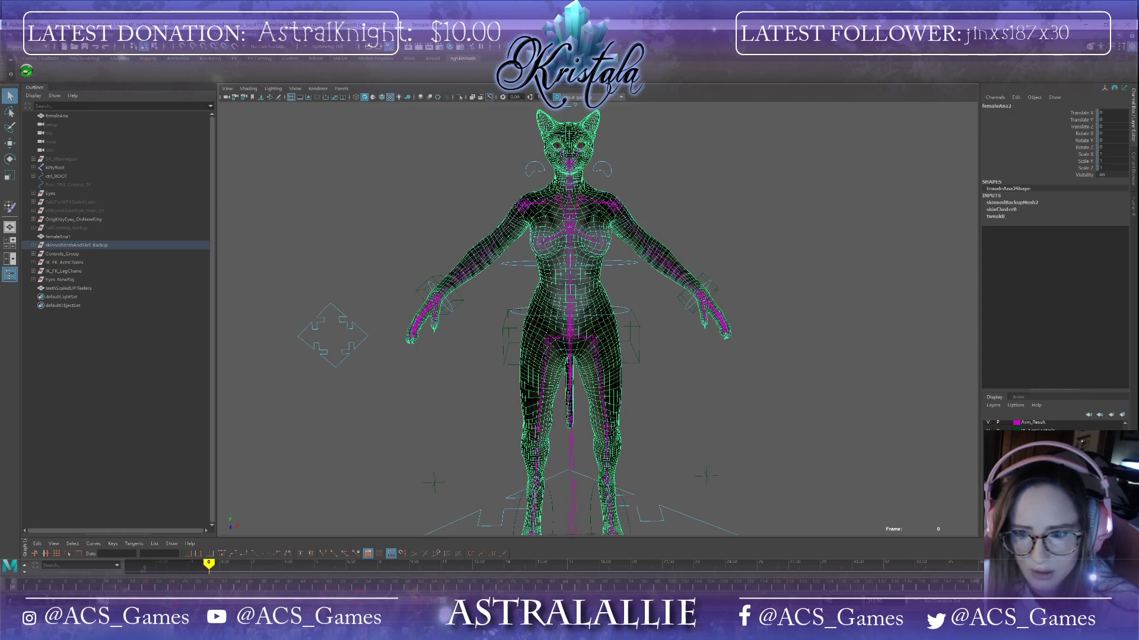
{"action": "key", "text": "ctrl+z"}
{"action": "key", "text": "ctrl+h"}
{"action": "key", "text": "ctrl+z"}
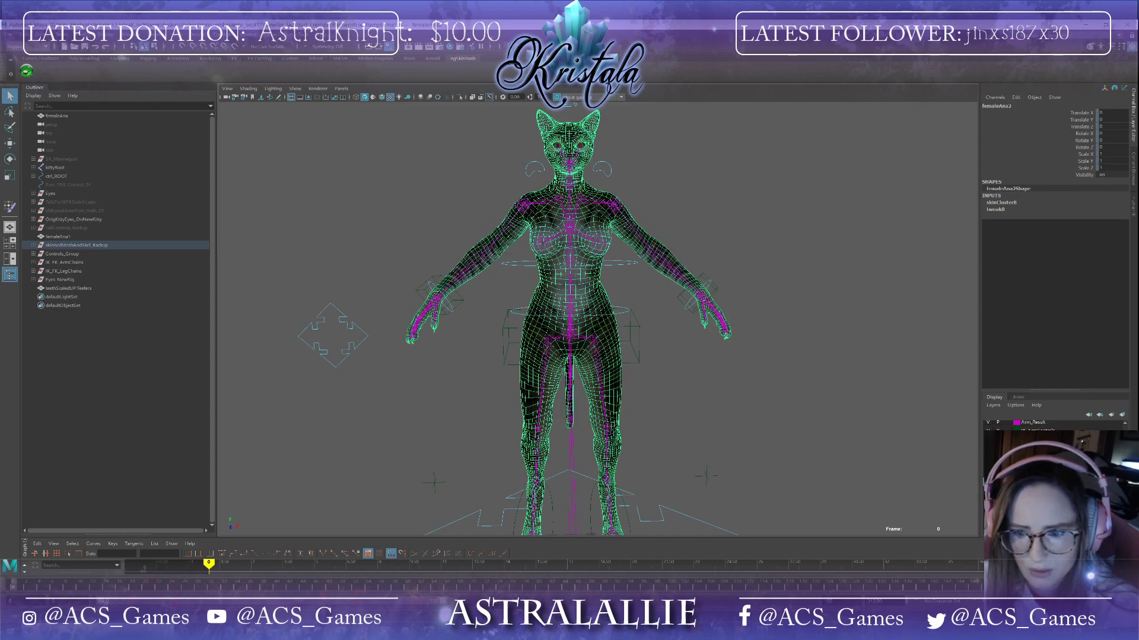
Step: Expand the skinned mesh backup group and select its kittyRoot1 joint
{"action": "left_click", "coordinate": [987, 475]}
{"action": "left_click", "coordinate": [987, 474]}
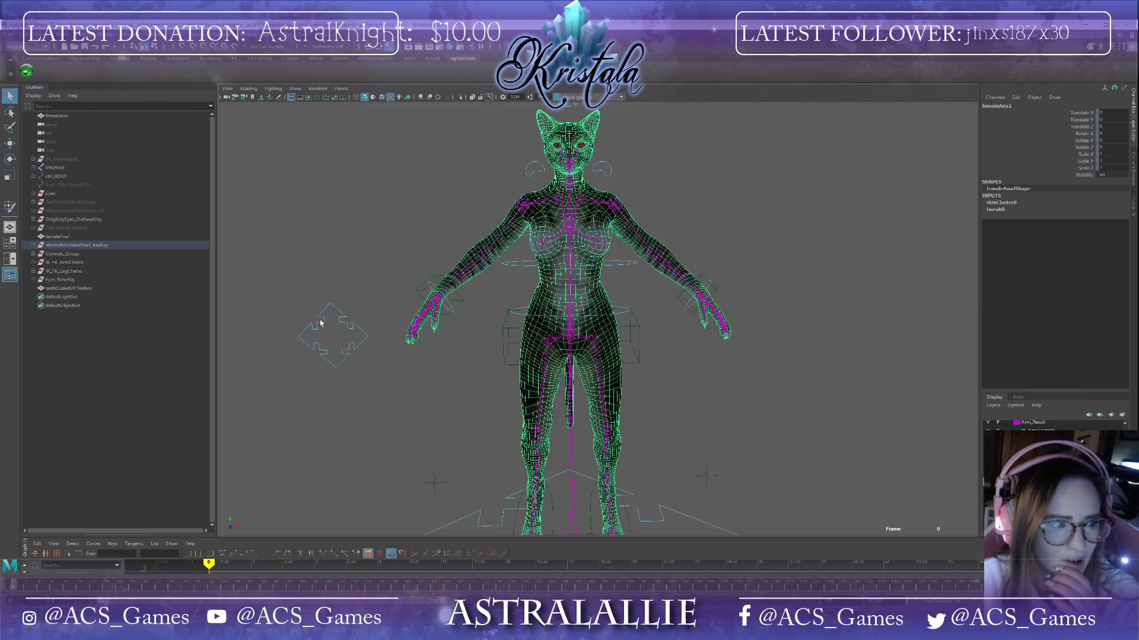
{"action": "left_click", "coordinate": [37, 245]}
{"action": "left_click", "coordinate": [34, 245]}
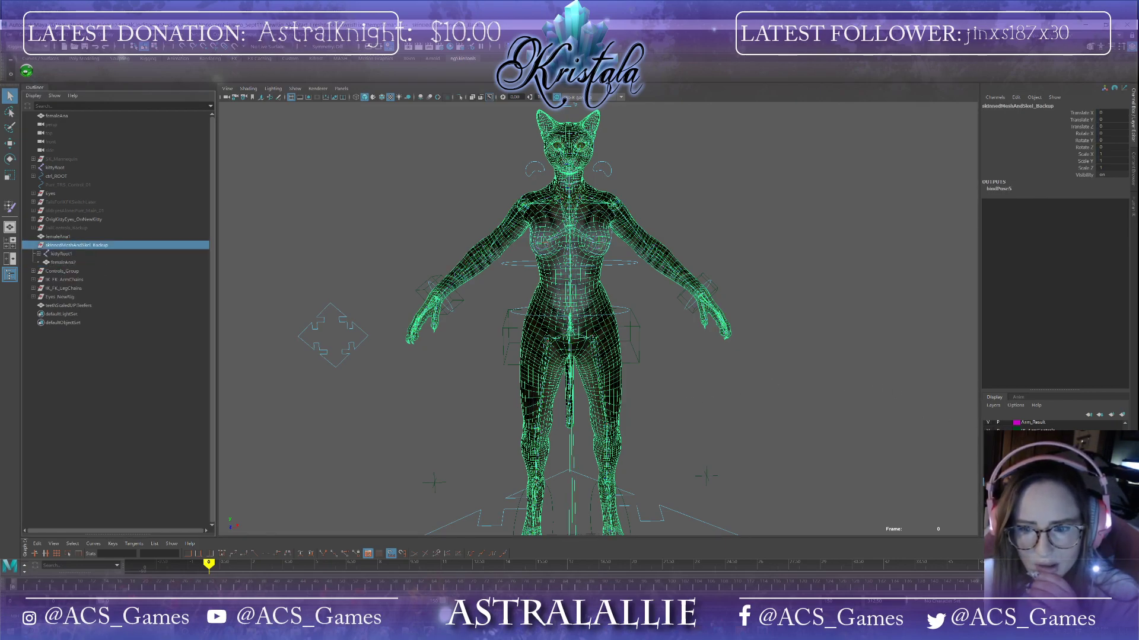
{"action": "left_click", "coordinate": [60, 253]}
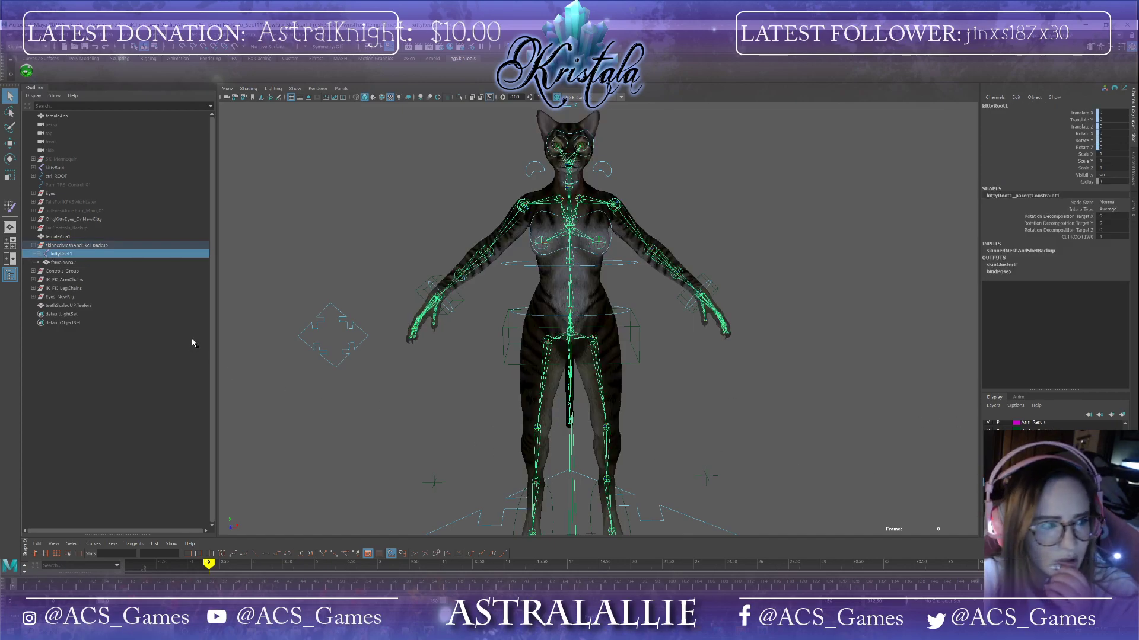
{"action": "key", "text": "ctrl+h"}
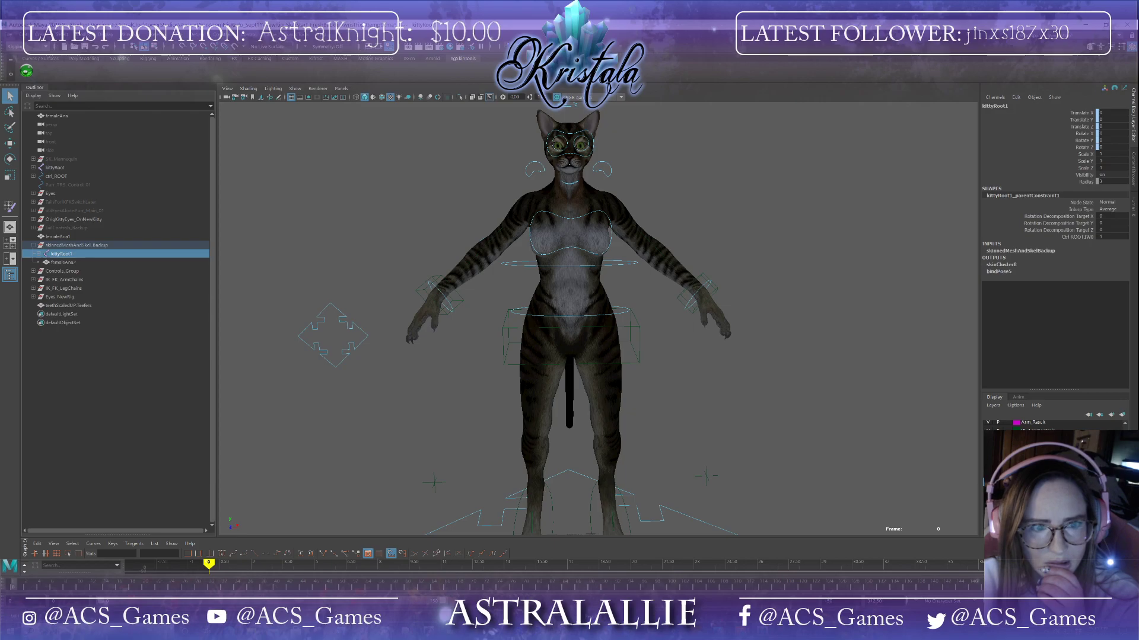
{"action": "key", "text": "h"}
{"action": "scroll", "coordinate": [635, 338], "scroll_direction": "up", "scroll_amount": 3}
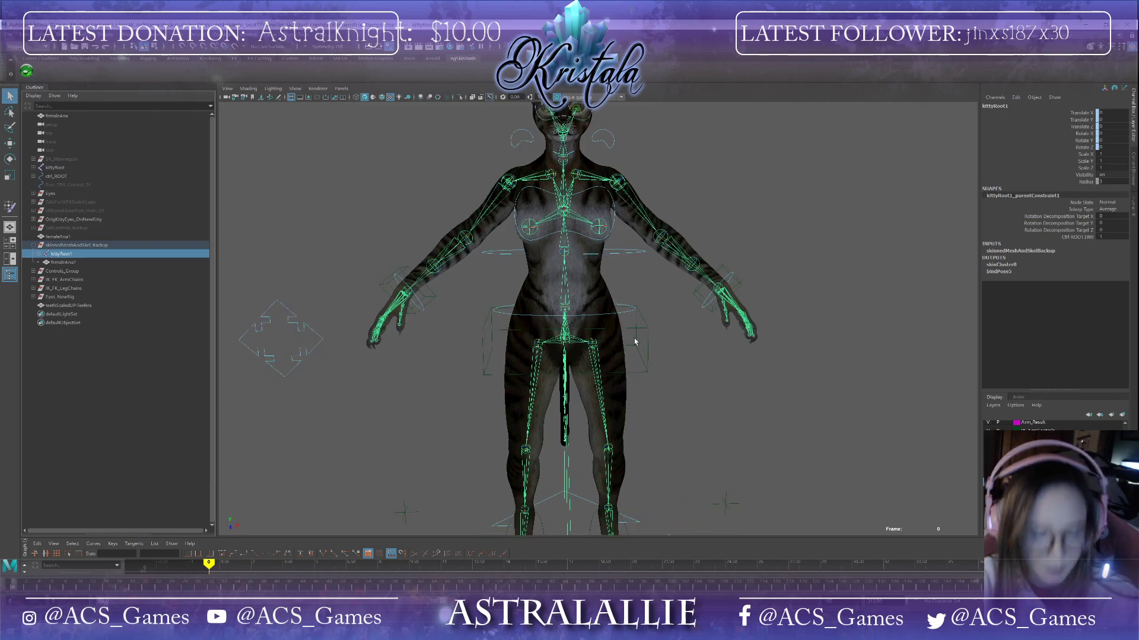
Step: Put the body mesh on a new display layer named updatedRig_SkinnedMesh
{"action": "left_click", "coordinate": [590, 289]}
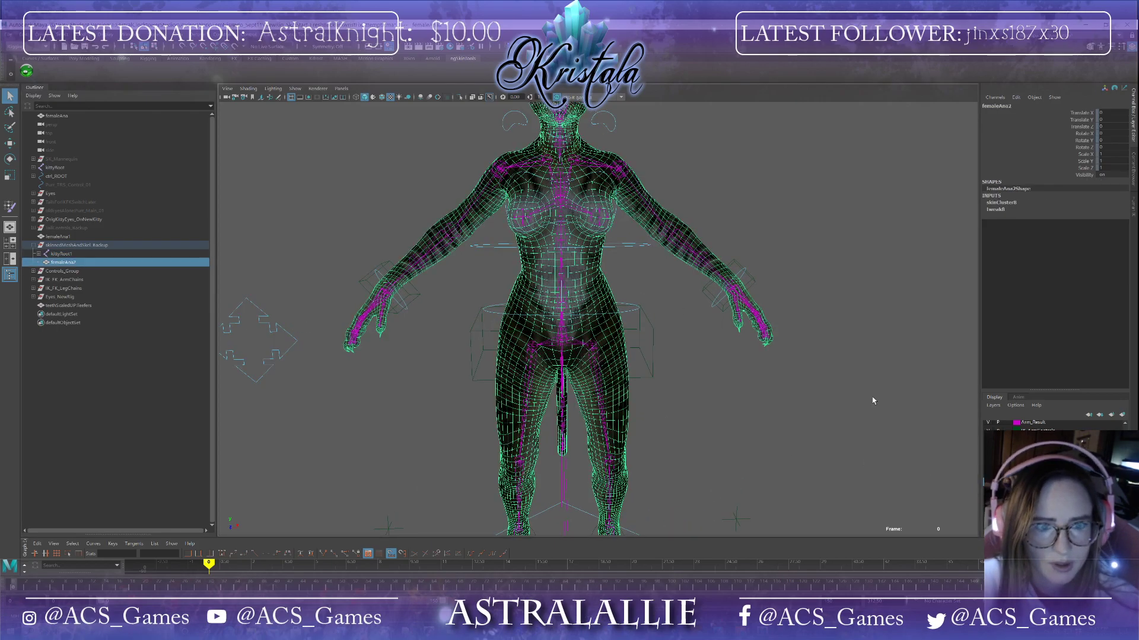
{"action": "left_click", "coordinate": [1112, 416]}
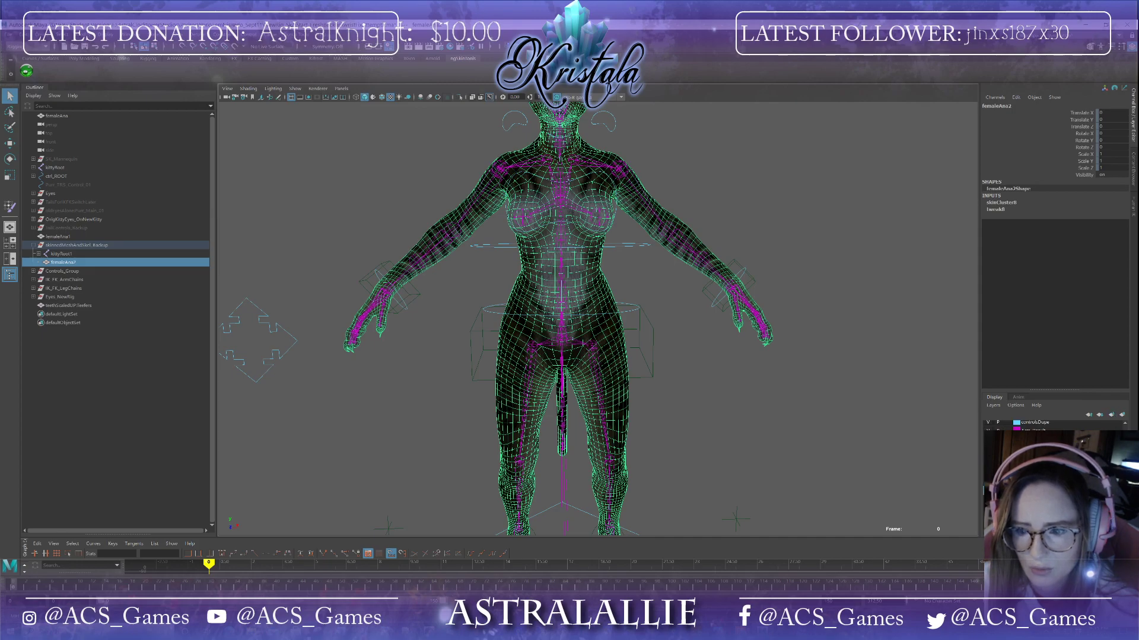
{"action": "left_click", "coordinate": [1111, 415]}
{"action": "double_click", "coordinate": [1008, 425]}
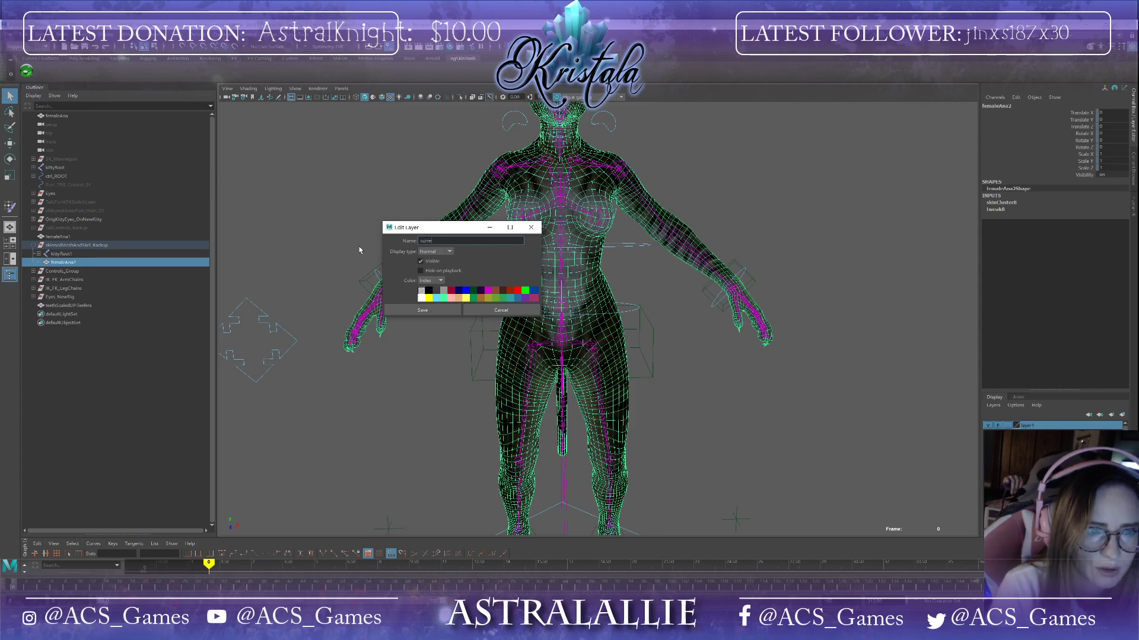
{"action": "type", "text": "update"}
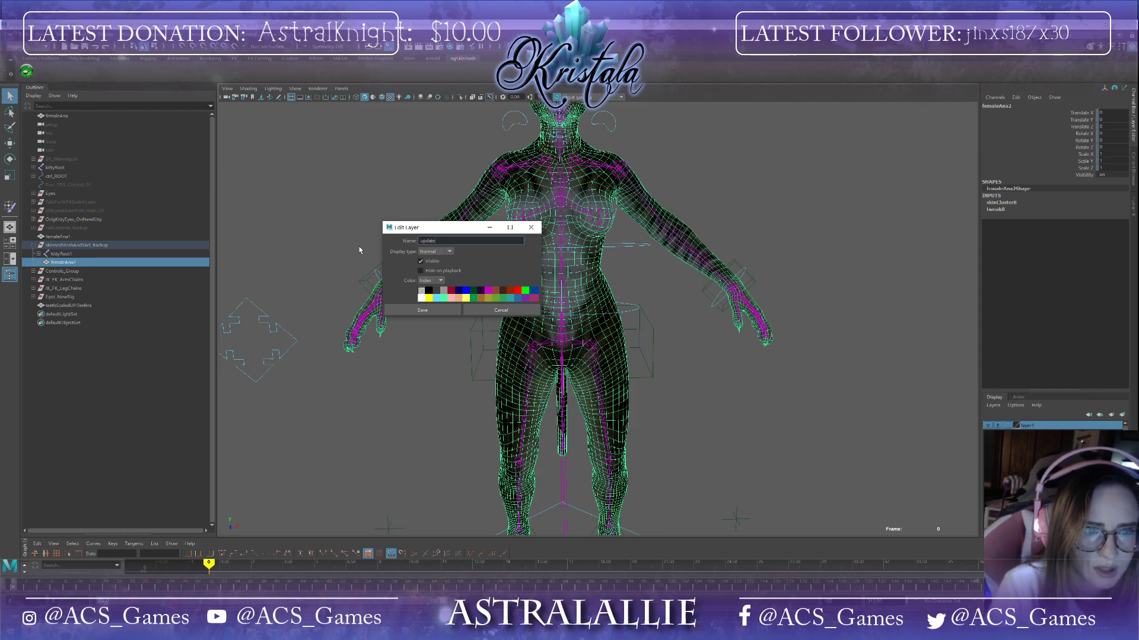
{"action": "type", "text": "dRig_SkinnedMesh"}
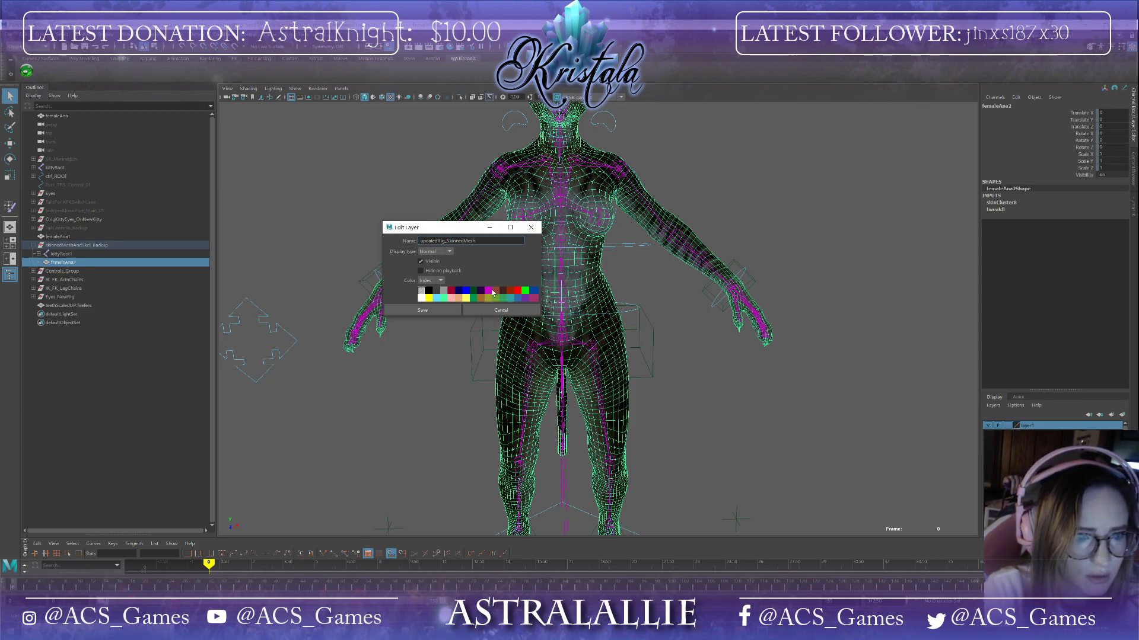
{"action": "left_click", "coordinate": [424, 310]}
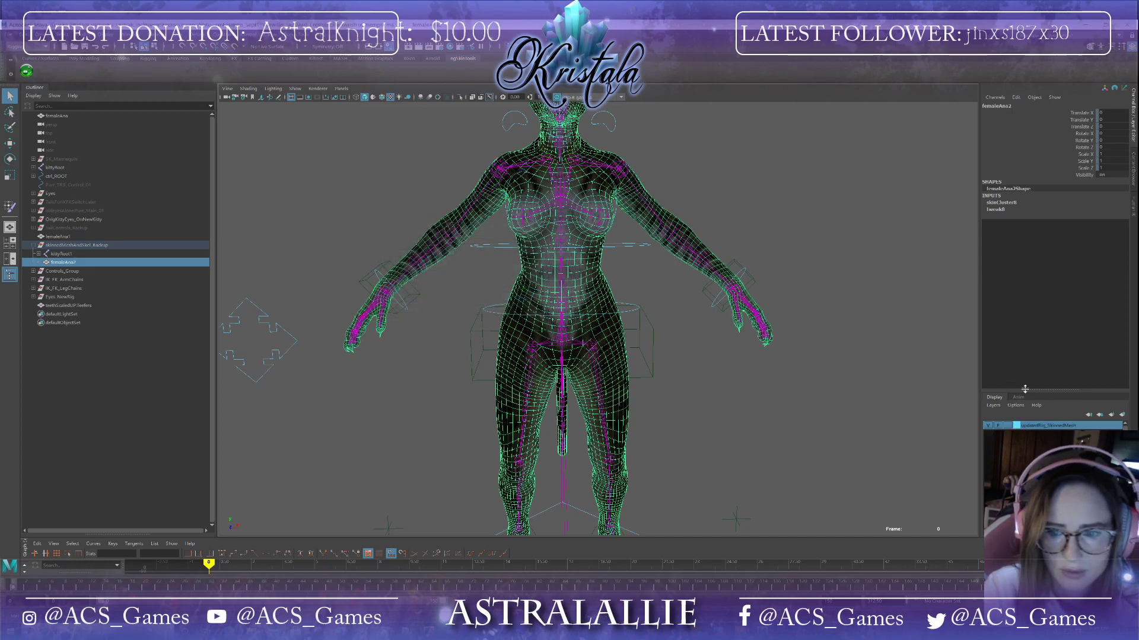
{"action": "left_click", "coordinate": [1101, 416]}
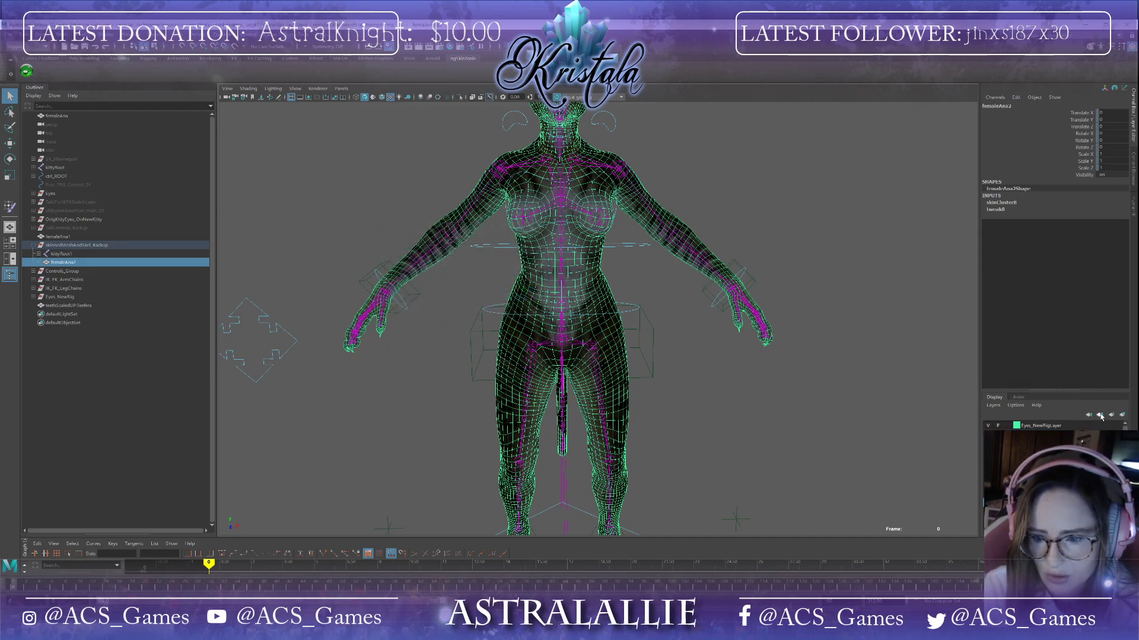
{"action": "left_click", "coordinate": [1100, 416]}
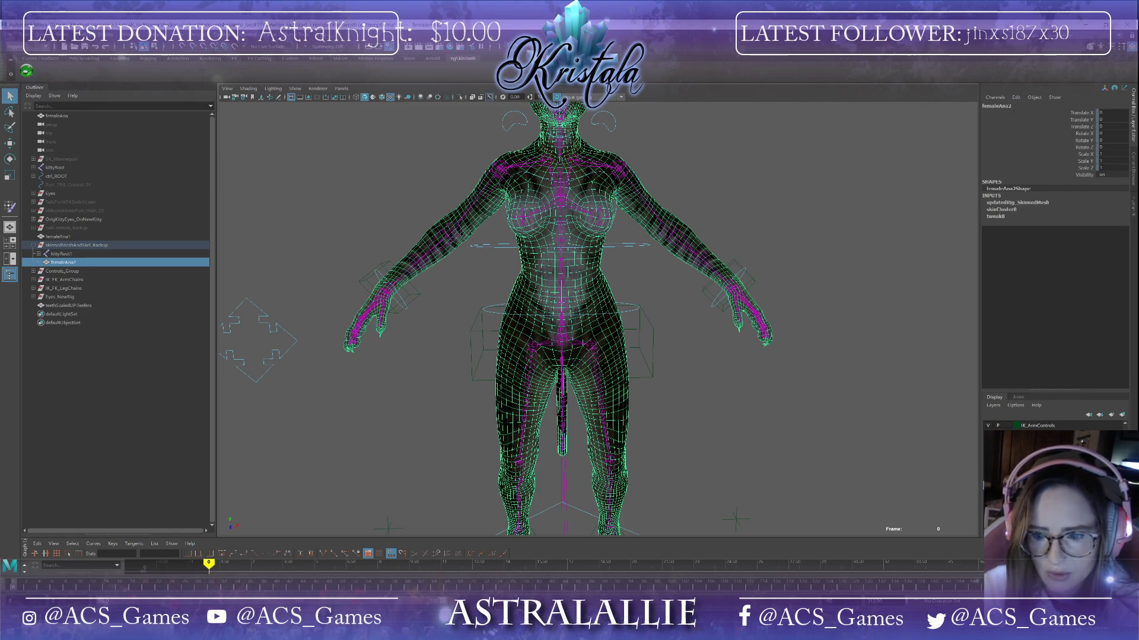
Step: Select the chin control and set a key on it
{"action": "left_click_drag", "start_coordinate": [712, 270], "coordinate": [712, 299], "text": "alt"}
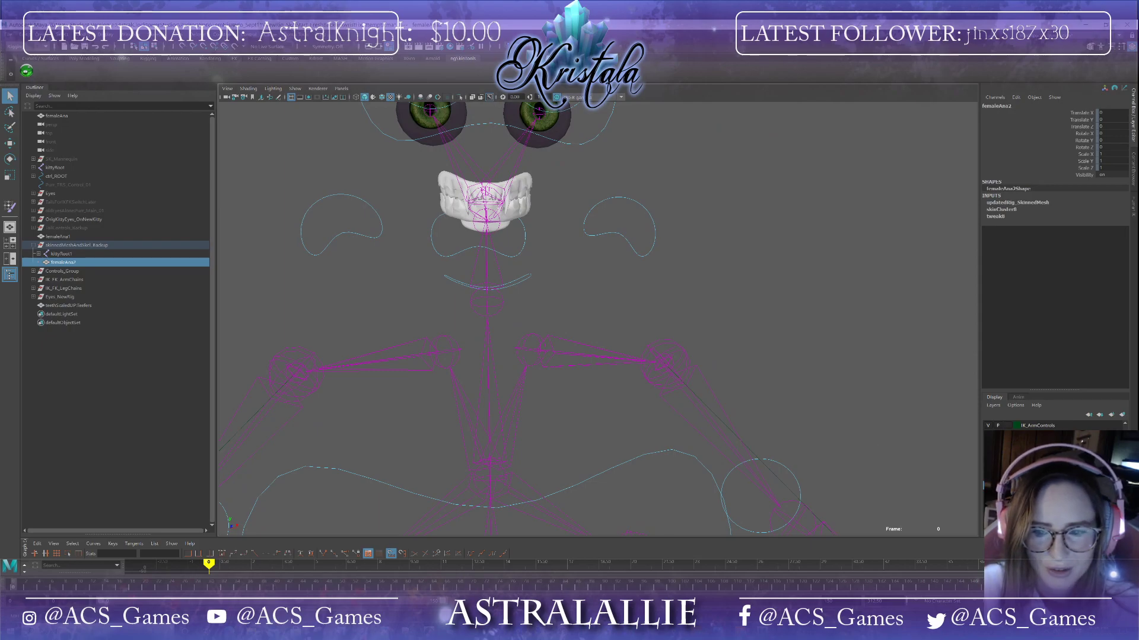
{"action": "middle_click_drag", "start_coordinate": [544, 265], "coordinate": [613, 321], "text": "alt"}
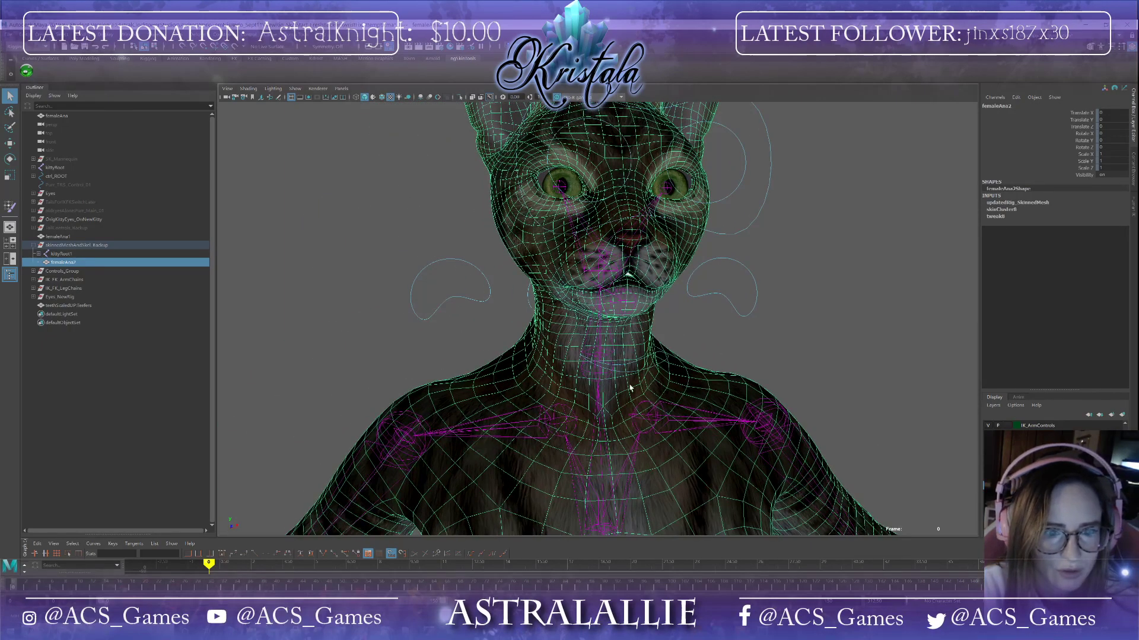
{"action": "left_click", "coordinate": [644, 369]}
{"action": "left_click_drag", "start_coordinate": [683, 383], "coordinate": [658, 381], "text": "alt"}
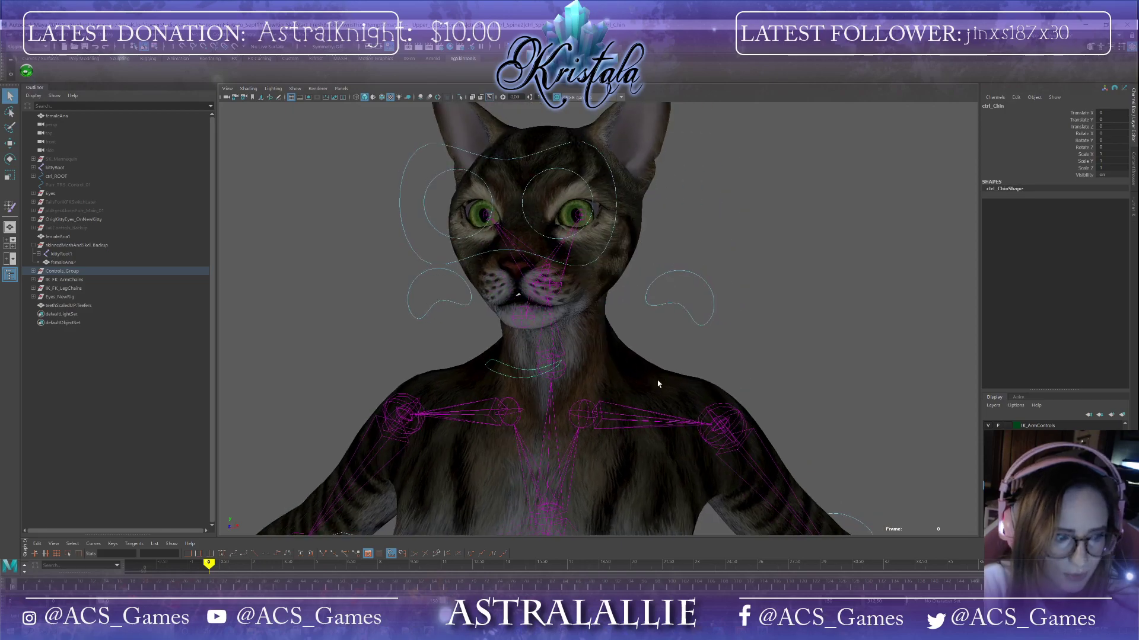
{"action": "key", "text": "s"}
Step: Select the IK hip control and delete its keys over the selected range of the time slider
{"action": "left_click_drag", "start_coordinate": [12, 593], "coordinate": [80, 593]}
{"action": "middle_click_drag", "start_coordinate": [376, 472], "coordinate": [353, 331], "text": "alt"}
{"action": "scroll", "coordinate": [353, 330], "scroll_direction": "down", "scroll_amount": 3}
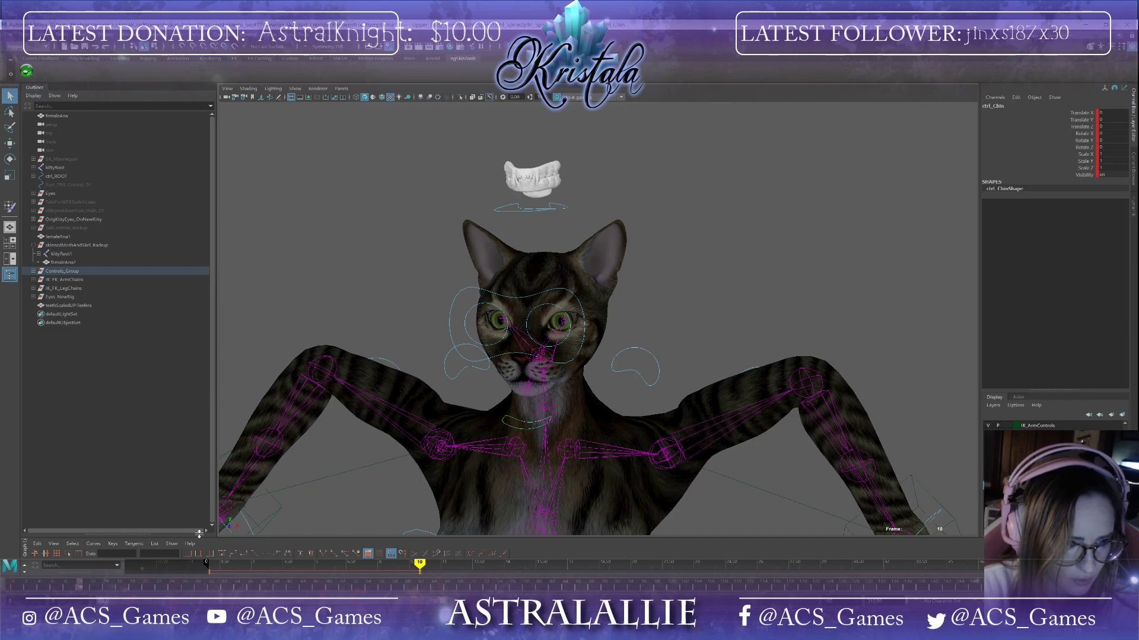
{"action": "scroll", "coordinate": [374, 427], "scroll_direction": "down", "scroll_amount": 4}
{"action": "middle_click_drag", "start_coordinate": [452, 416], "coordinate": [462, 226], "text": "alt"}
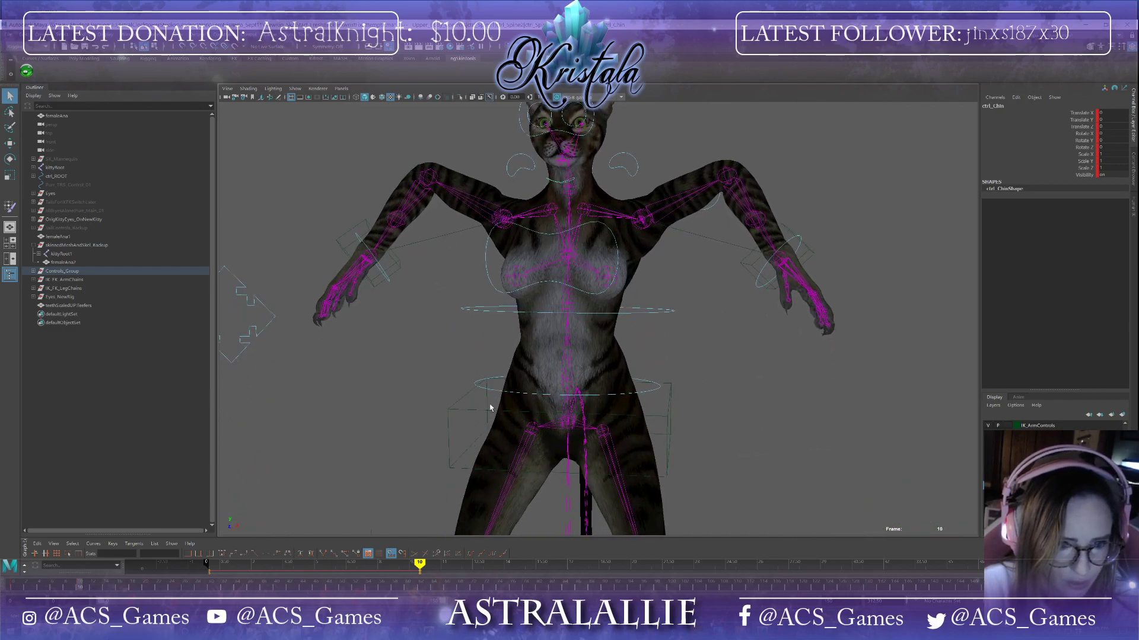
{"action": "left_click", "coordinate": [448, 414]}
{"action": "left_click_drag", "start_coordinate": [290, 587], "coordinate": [74, 587], "text": "shift"}
{"action": "right_click", "coordinate": [93, 586]}
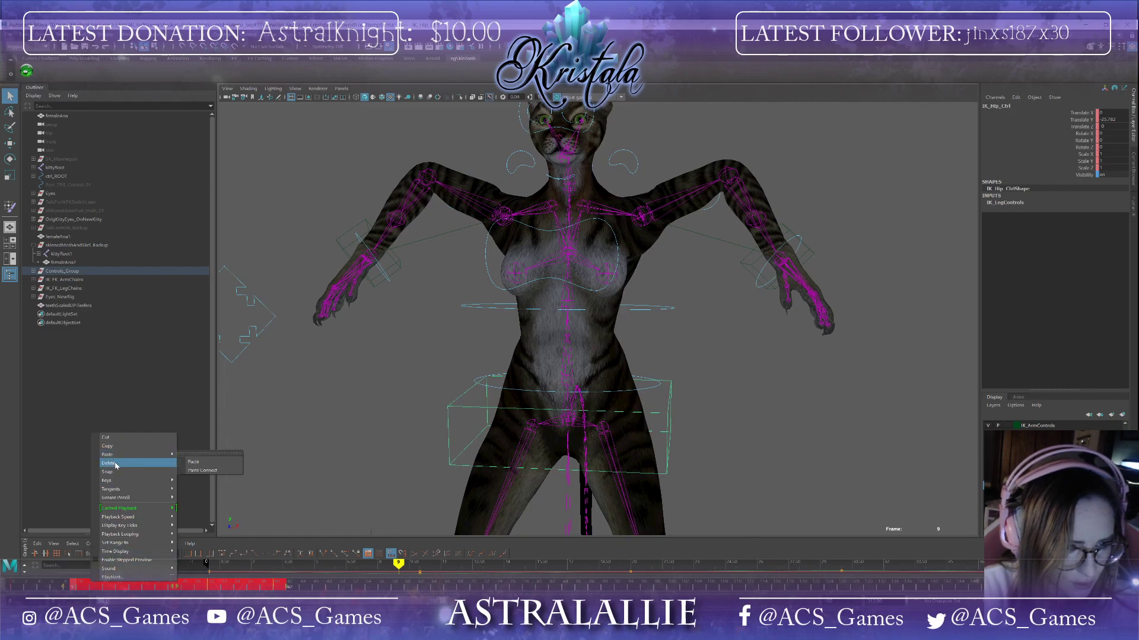
{"action": "left_click", "coordinate": [118, 464]}
Step: Select the chin control and move it upward to open the jaw
{"action": "left_click_drag", "start_coordinate": [497, 388], "coordinate": [508, 389], "text": "alt"}
{"action": "middle_click_drag", "start_coordinate": [508, 389], "coordinate": [557, 526], "text": "alt"}
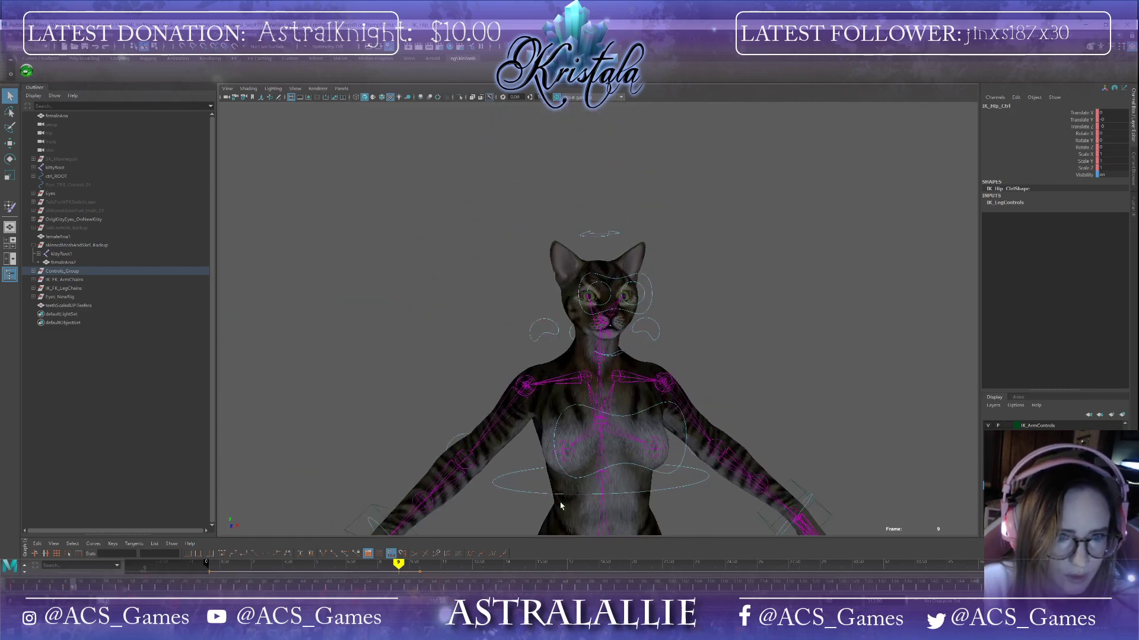
{"action": "scroll", "coordinate": [557, 457], "scroll_direction": "up", "scroll_amount": 6}
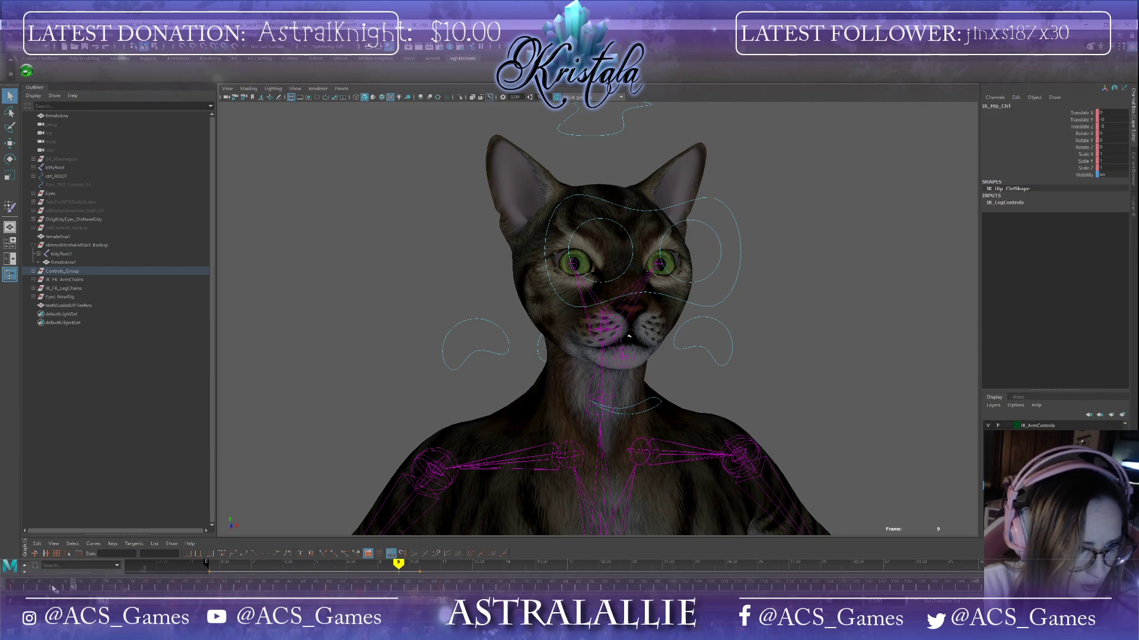
{"action": "left_click", "coordinate": [52, 587]}
{"action": "left_click_drag", "start_coordinate": [385, 409], "coordinate": [518, 427], "text": "alt"}
{"action": "left_click", "coordinate": [529, 421]}
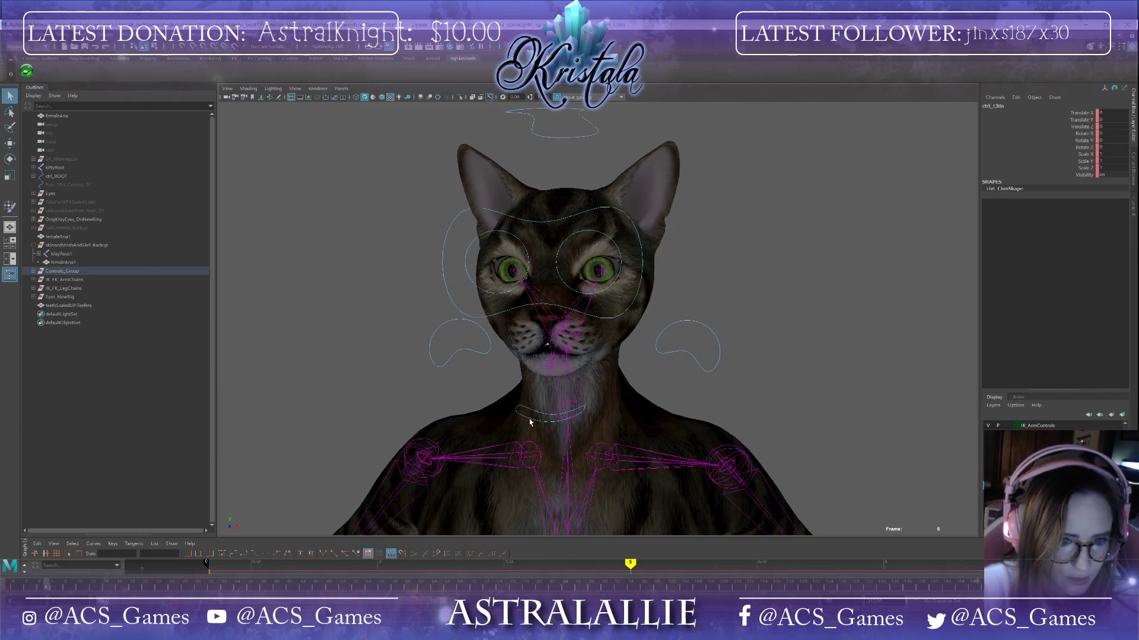
{"action": "left_click_drag", "start_coordinate": [495, 496], "coordinate": [509, 481], "text": "alt"}
{"action": "key", "text": "w"}
{"action": "left_click_drag", "start_coordinate": [564, 396], "coordinate": [571, 363], "text": "alt"}
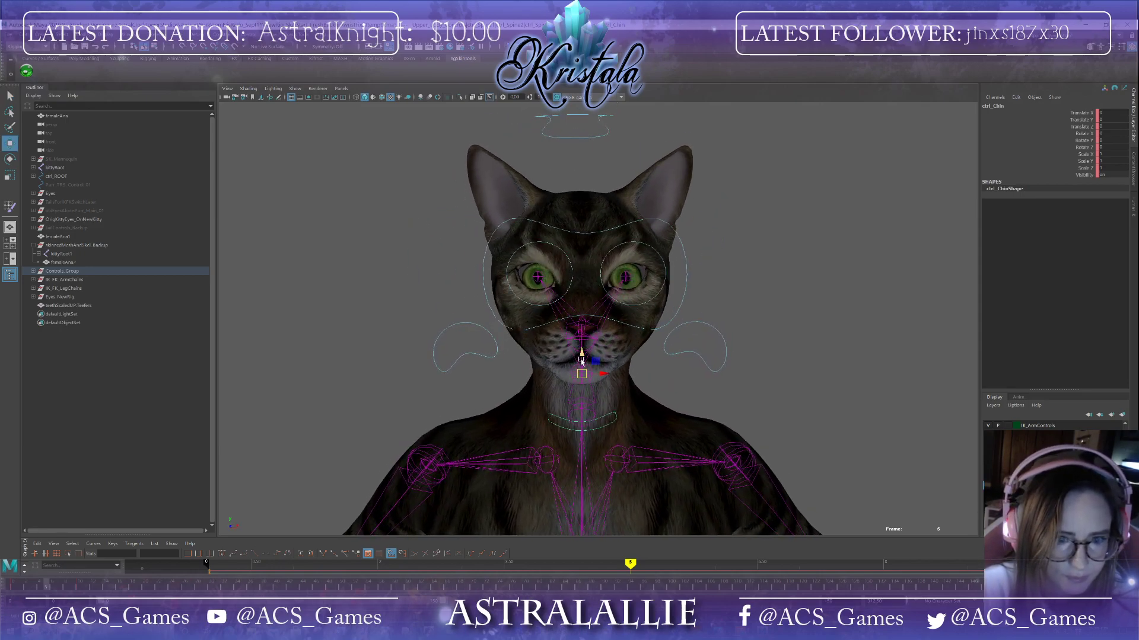
{"action": "scroll", "coordinate": [622, 416], "scroll_direction": "up", "scroll_amount": 10}
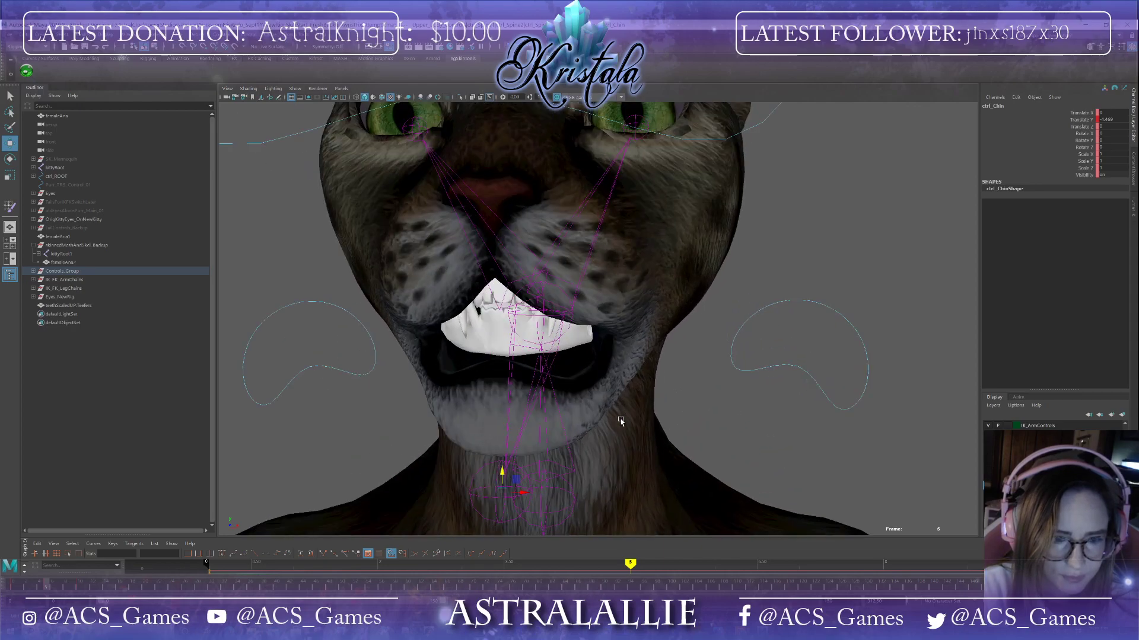
{"action": "left_click_drag", "start_coordinate": [621, 421], "coordinate": [634, 418], "text": "alt"}
{"action": "left_click_drag", "start_coordinate": [673, 320], "coordinate": [618, 416], "text": "alt"}
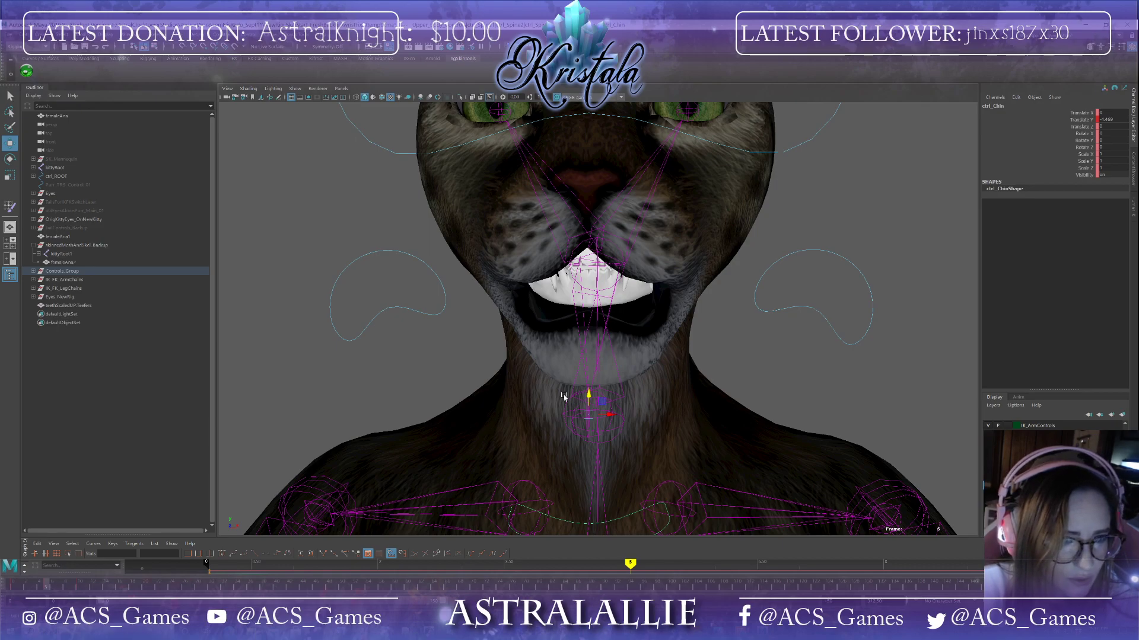
Step: Select the kittyRoot1 joint and the teeth mesh, return to frame 0, and bind the teeth to the skeleton
{"action": "left_click", "coordinate": [61, 254]}
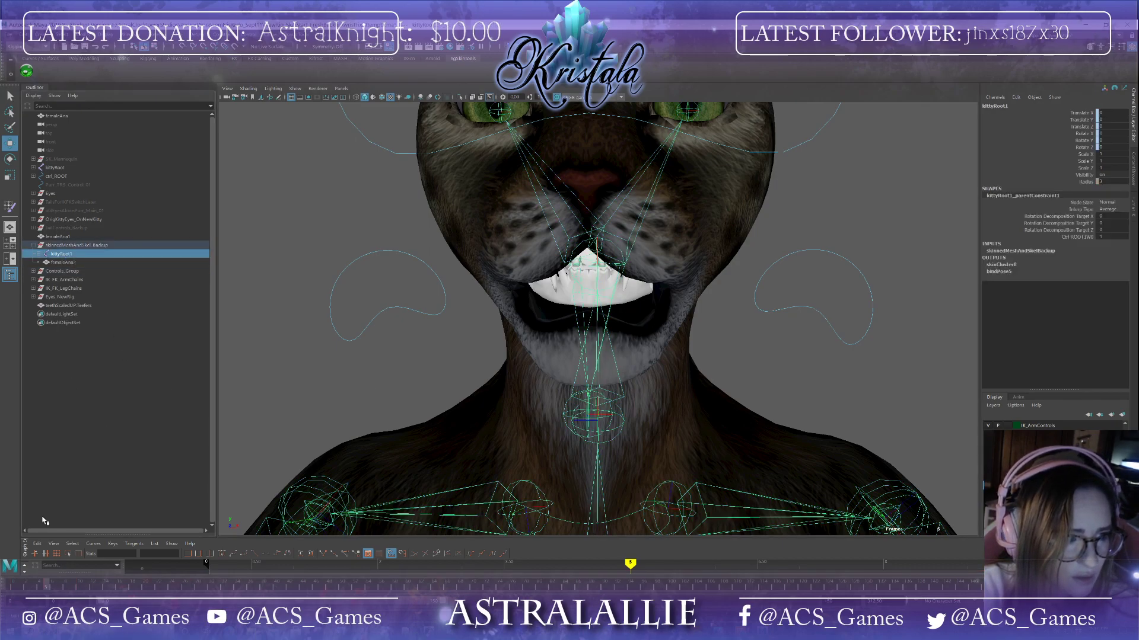
{"action": "left_click", "coordinate": [633, 293], "text": "shift"}
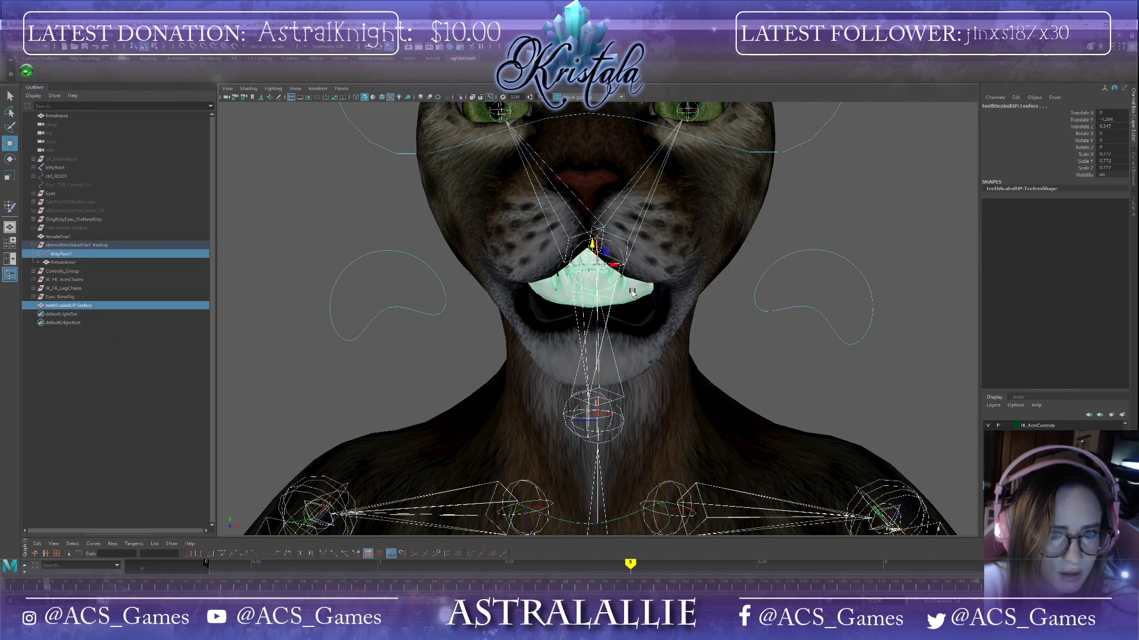
{"action": "left_click", "coordinate": [13, 587]}
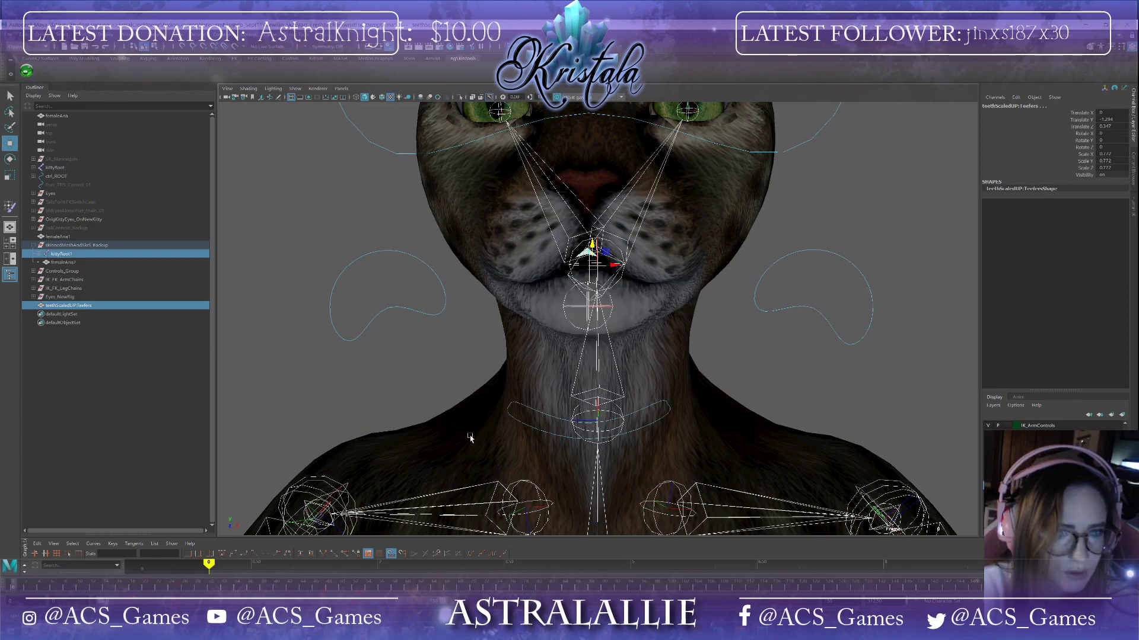
{"action": "left_click", "coordinate": [181, 35]}
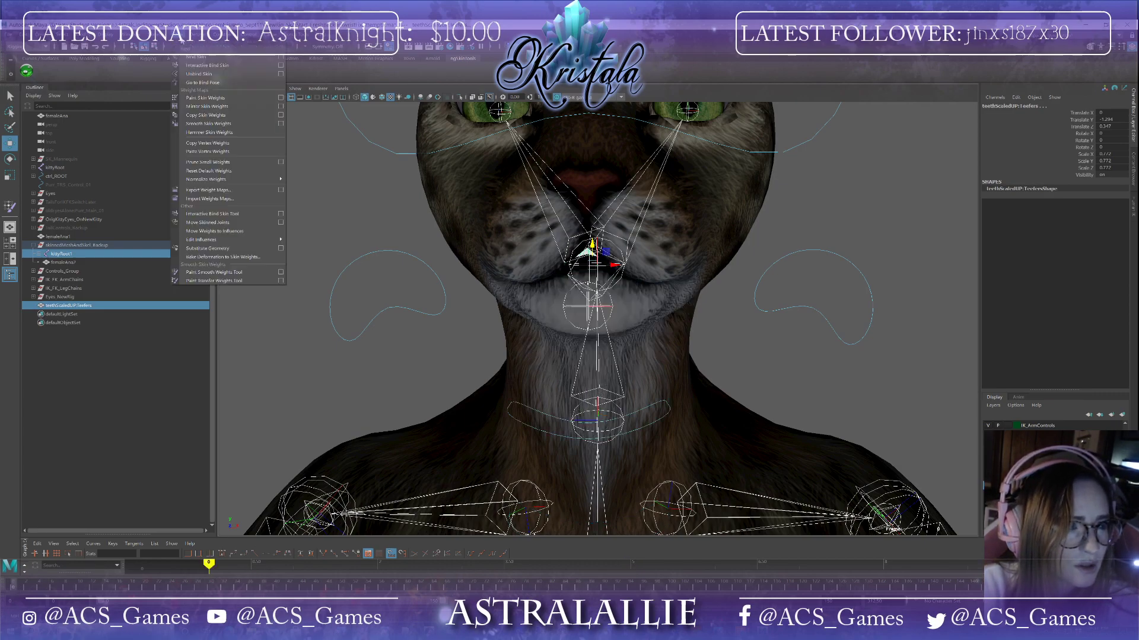
{"action": "left_click", "coordinate": [255, 56]}
{"action": "left_click", "coordinate": [183, 35]}
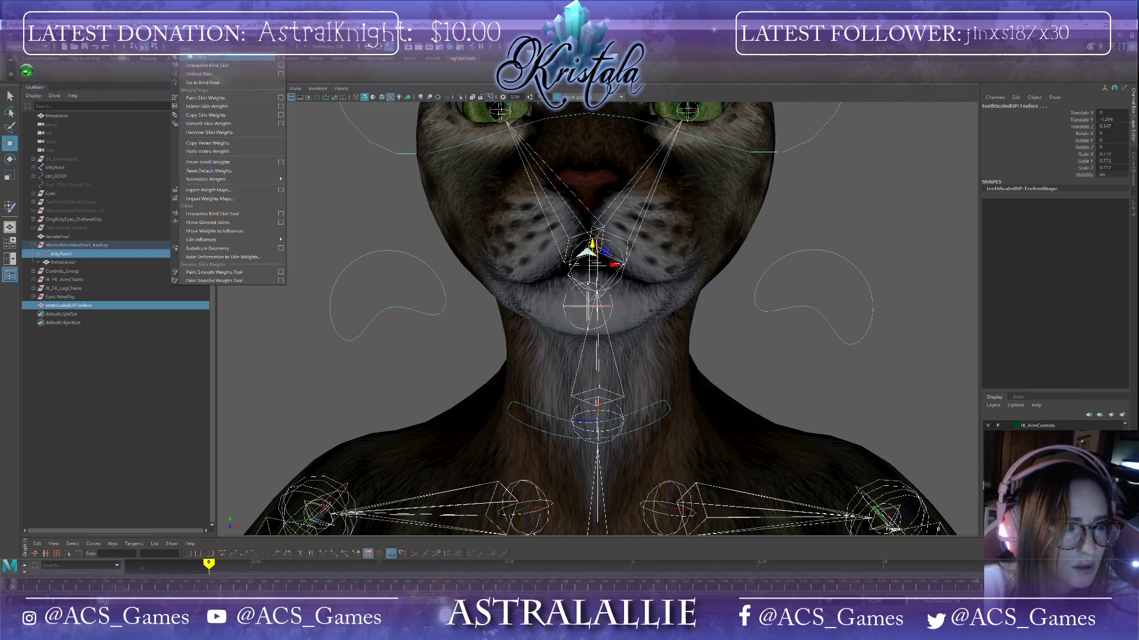
{"action": "left_click", "coordinate": [191, 57]}
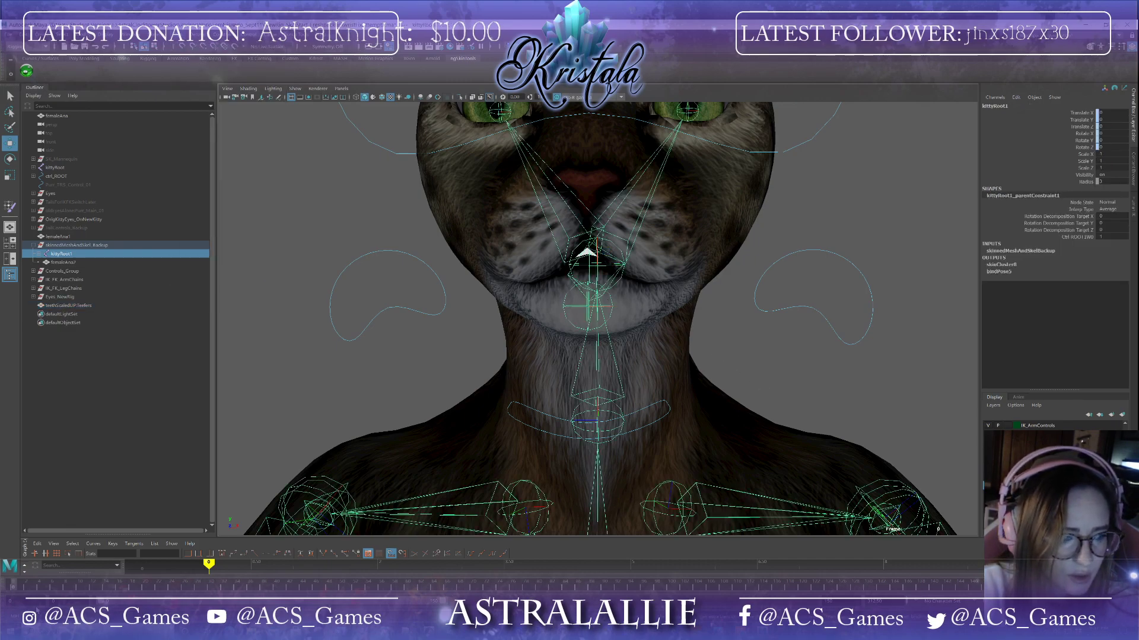
Step: Hide the selection and open the Paint Skin Weights tool settings on the teeth mesh
{"action": "mouse_move", "coordinate": [13, 587]}
{"action": "left_mouse_down"}
{"action": "mouse_move", "coordinate": [65, 587]}
{"action": "mouse_move", "coordinate": [47, 587]}
{"action": "left_mouse_up"}
{"action": "left_click_drag", "start_coordinate": [428, 427], "coordinate": [664, 361], "text": "alt"}
{"action": "key", "text": "ctrl+h"}
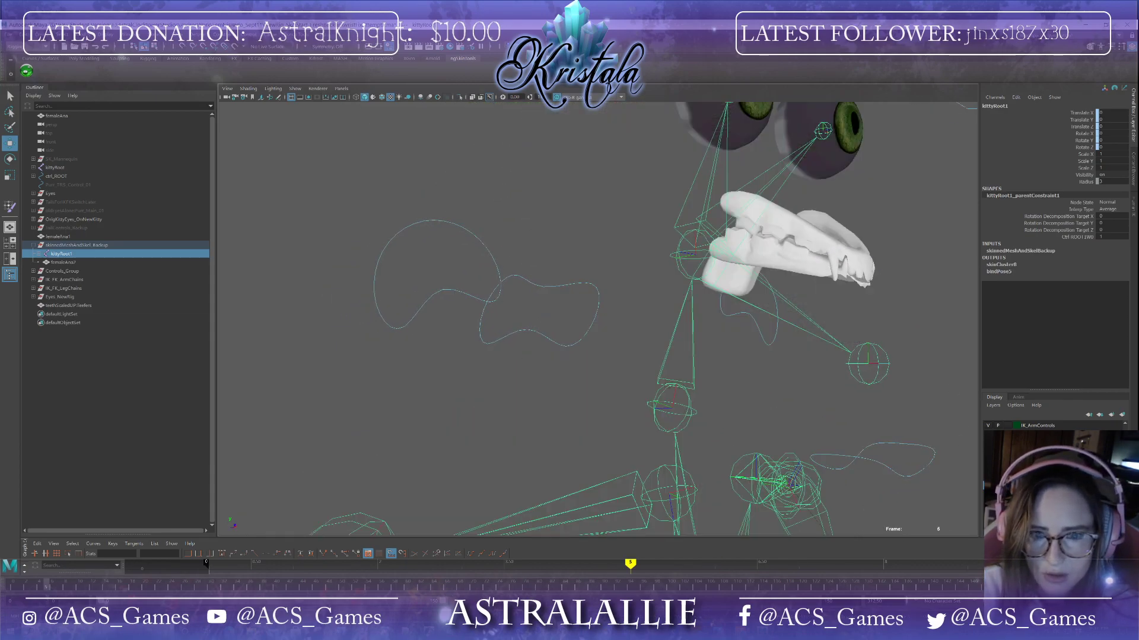
{"action": "left_click", "coordinate": [761, 237]}
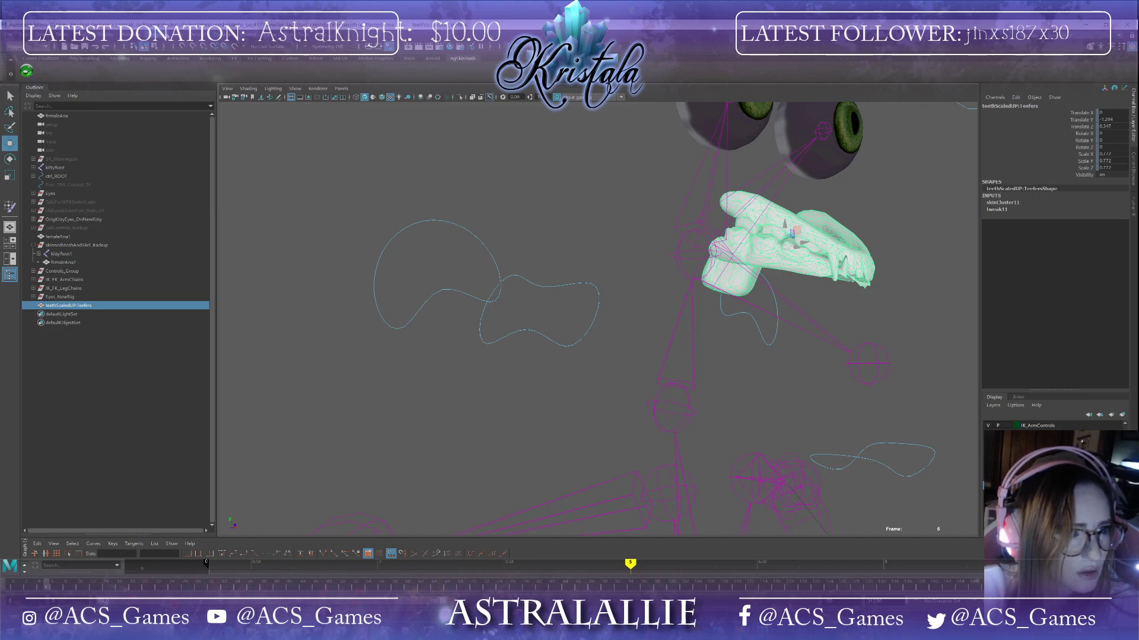
{"action": "left_click", "coordinate": [178, 34]}
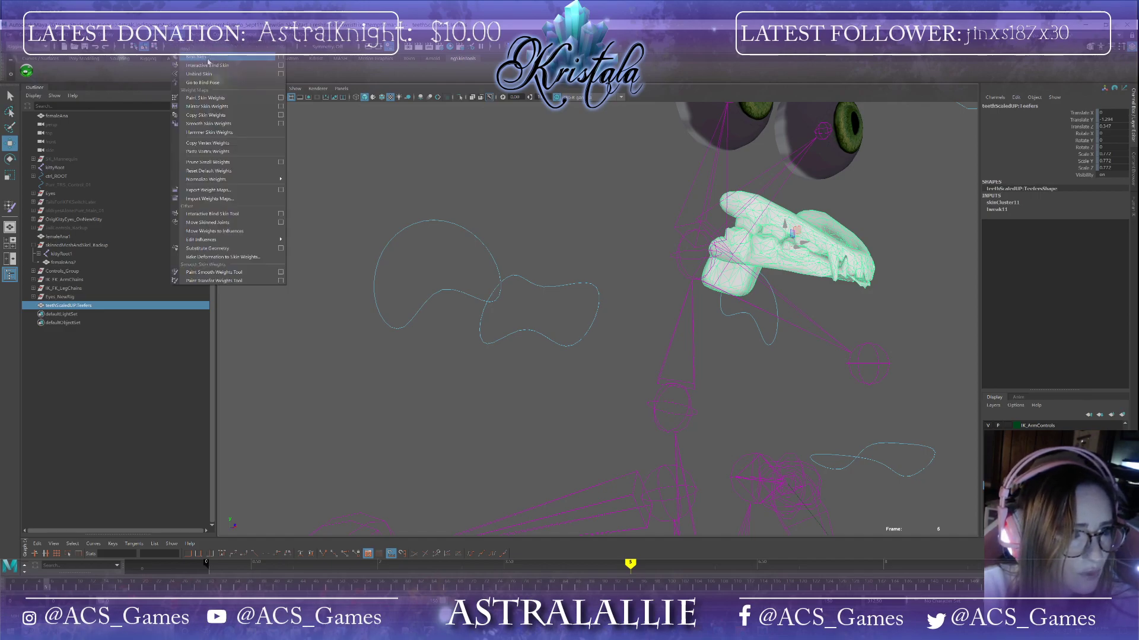
{"action": "left_click", "coordinate": [279, 98]}
{"action": "left_click_drag", "start_coordinate": [801, 68], "coordinate": [985, 121]}
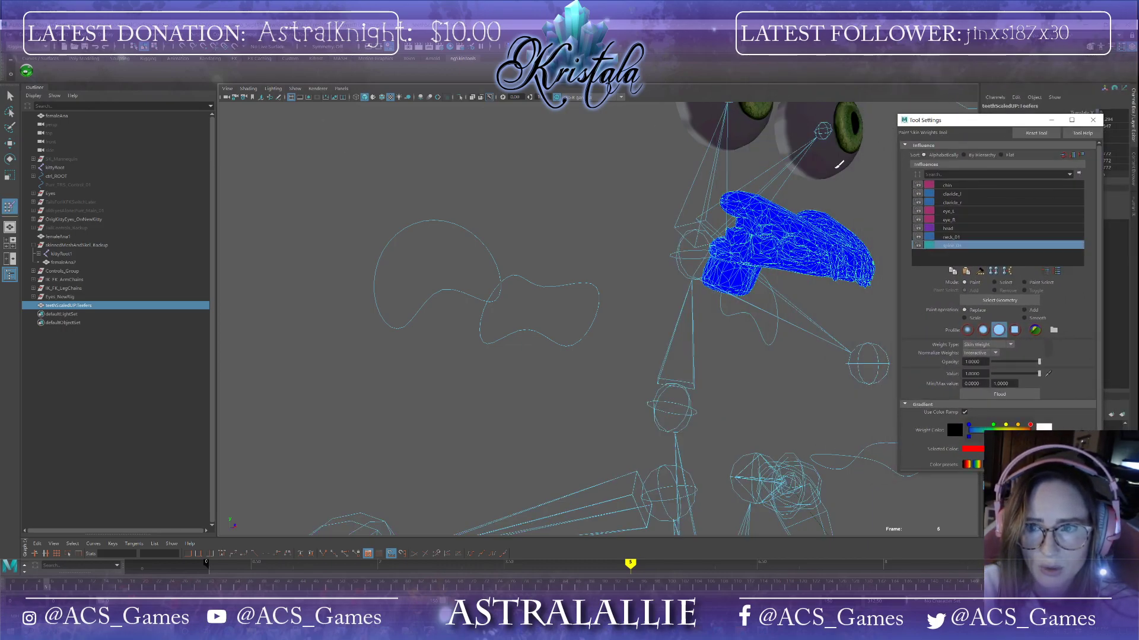
Step: Choose the head influence in the Paint Skin Weights settings and expand the Stroke section
{"action": "left_click_drag", "start_coordinate": [784, 350], "coordinate": [763, 356], "text": "alt"}
{"action": "scroll", "coordinate": [763, 355], "scroll_direction": "up", "scroll_amount": 3}
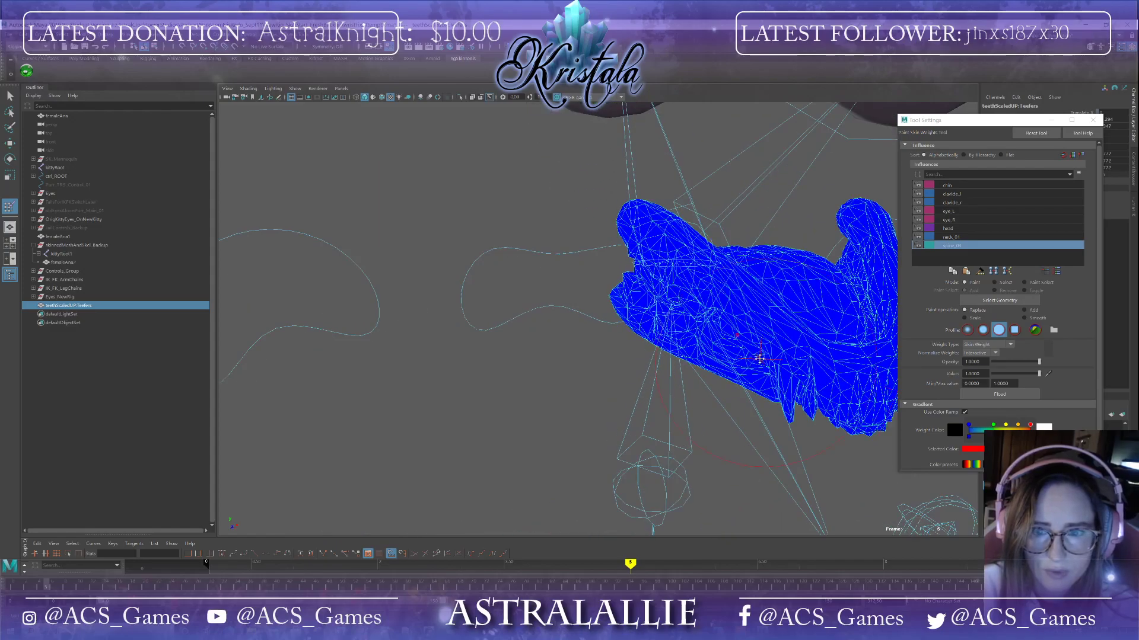
{"action": "middle_click_drag", "start_coordinate": [763, 356], "coordinate": [680, 368], "text": "alt"}
{"action": "scroll", "coordinate": [680, 368], "scroll_direction": "down", "scroll_amount": 5}
{"action": "left_click_drag", "start_coordinate": [682, 367], "coordinate": [730, 358], "text": "alt"}
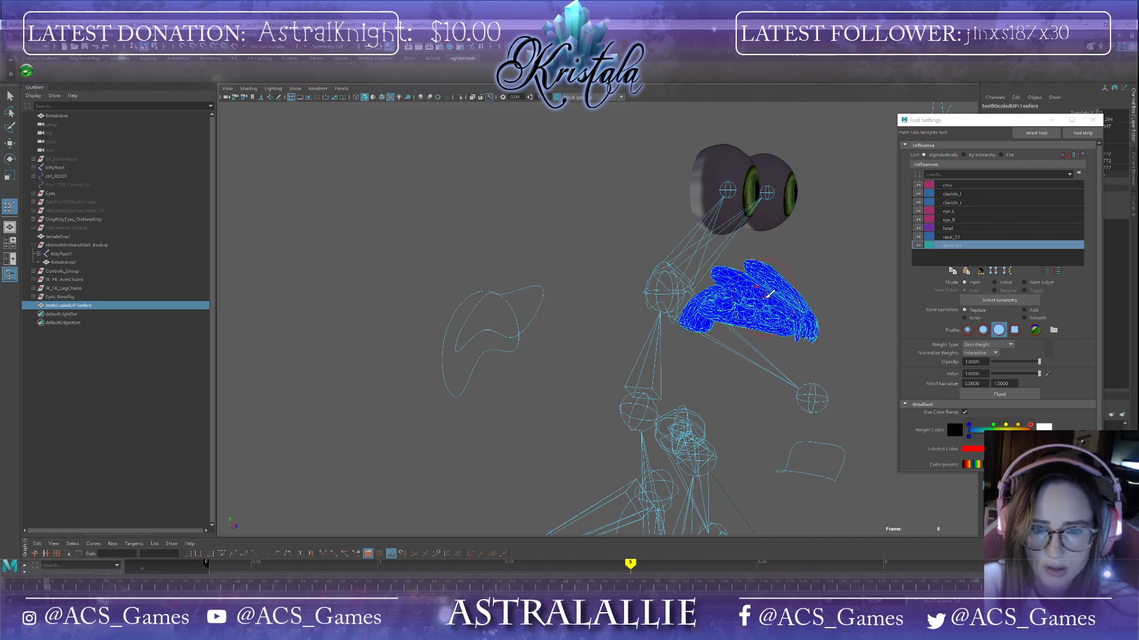
{"action": "scroll", "coordinate": [818, 287], "scroll_direction": "up", "scroll_amount": 2}
{"action": "left_click_drag", "start_coordinate": [817, 286], "coordinate": [800, 305], "text": "alt"}
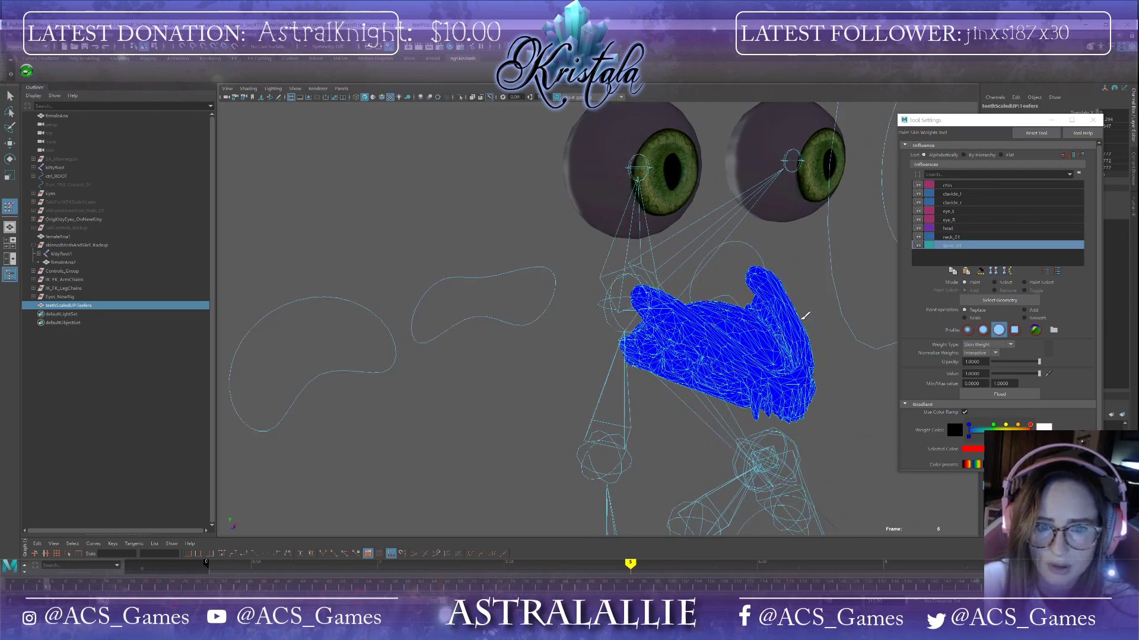
{"action": "left_click", "coordinate": [949, 229]}
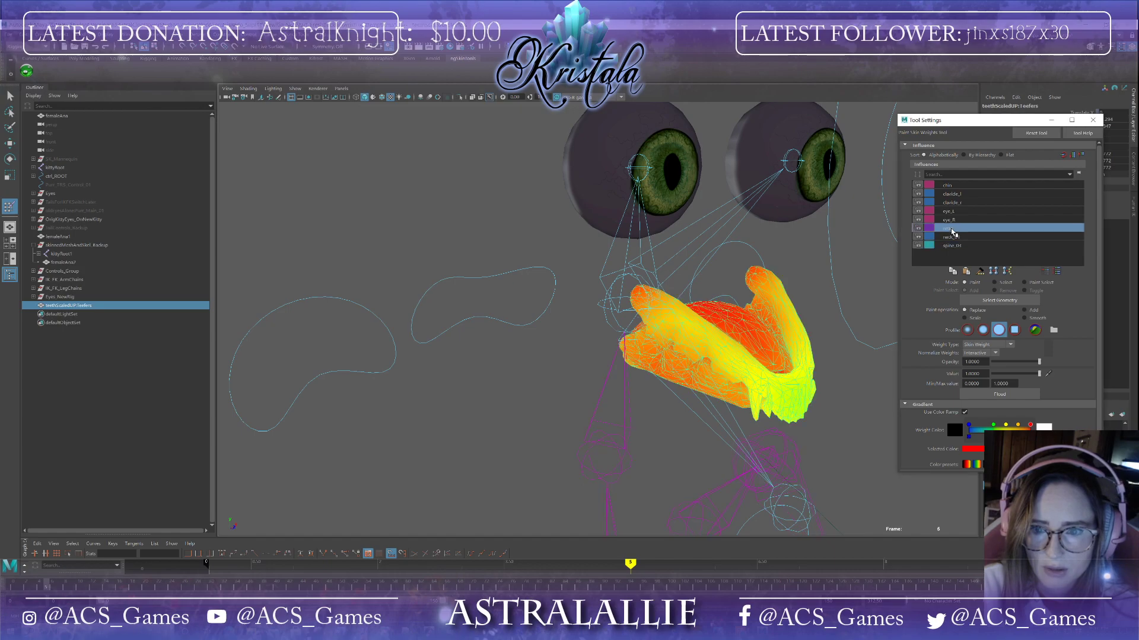
{"action": "left_click_drag", "start_coordinate": [735, 350], "coordinate": [768, 333], "text": "alt"}
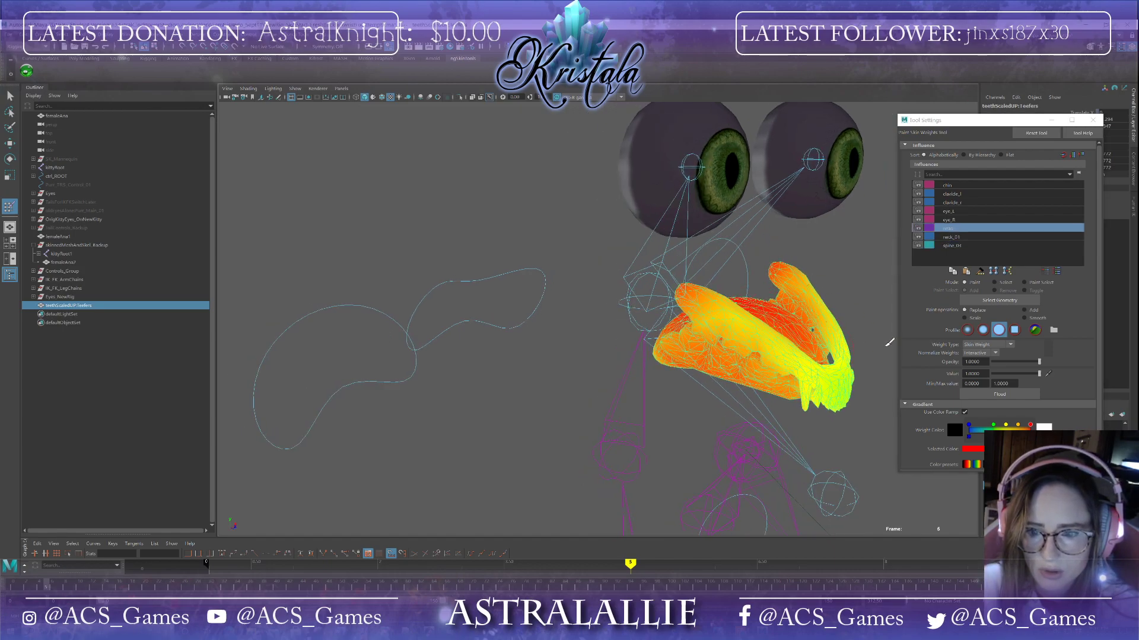
{"action": "scroll", "coordinate": [966, 458], "scroll_direction": "down", "scroll_amount": 2}
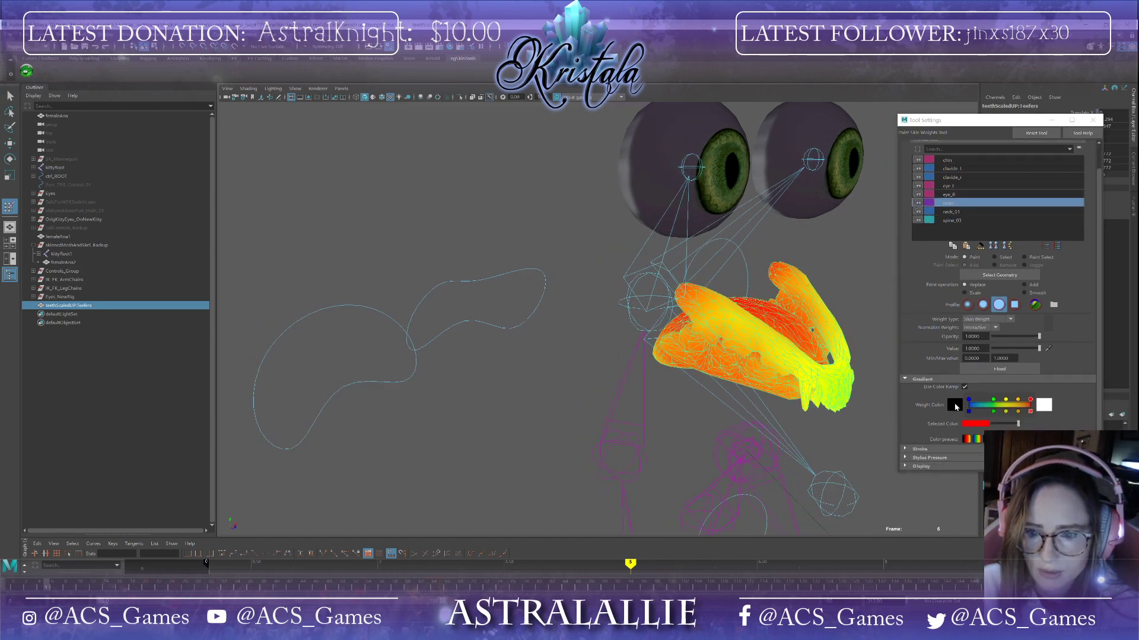
{"action": "left_click", "coordinate": [907, 450]}
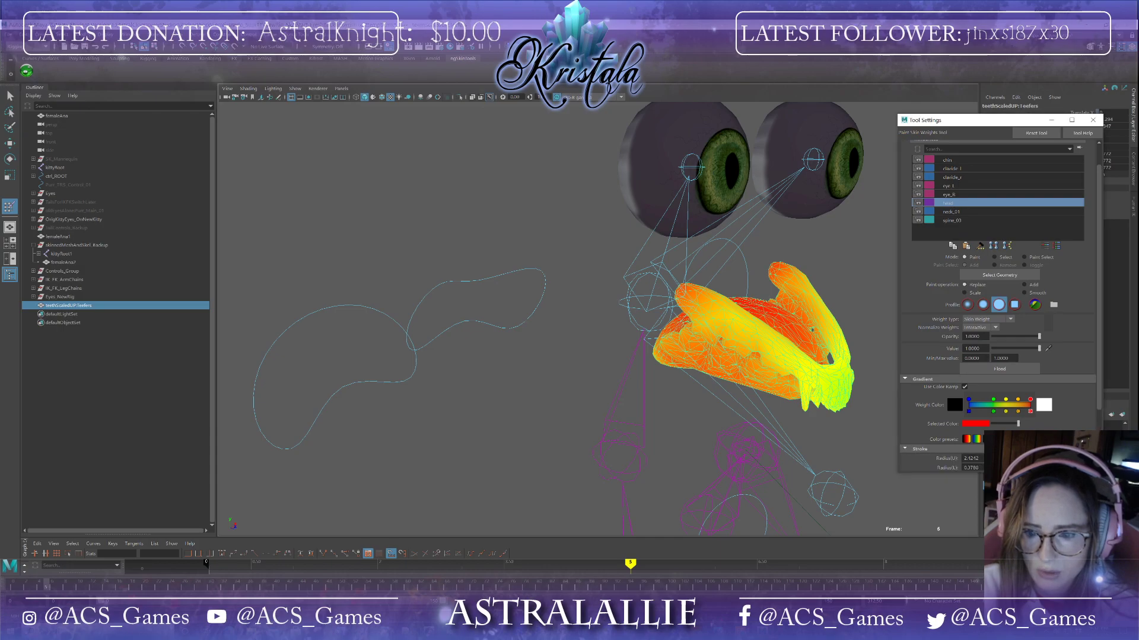
Step: Save the scene, continuing past the student version notice
{"action": "left_click", "coordinate": [10, 35]}
{"action": "left_click", "coordinate": [36, 76]}
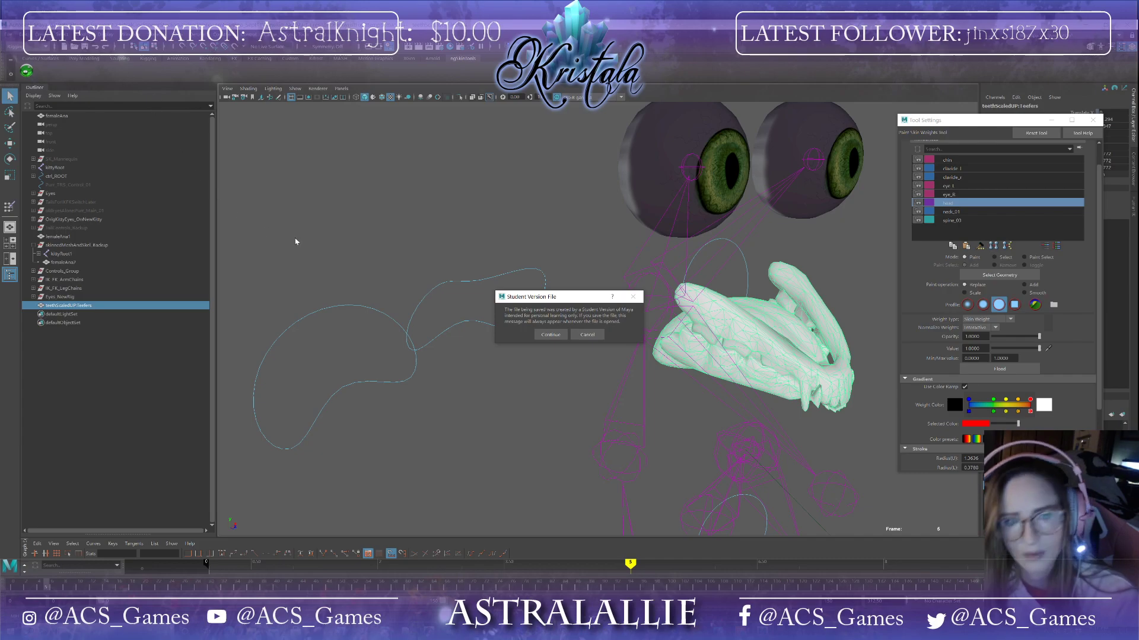
{"action": "left_click", "coordinate": [551, 335]}
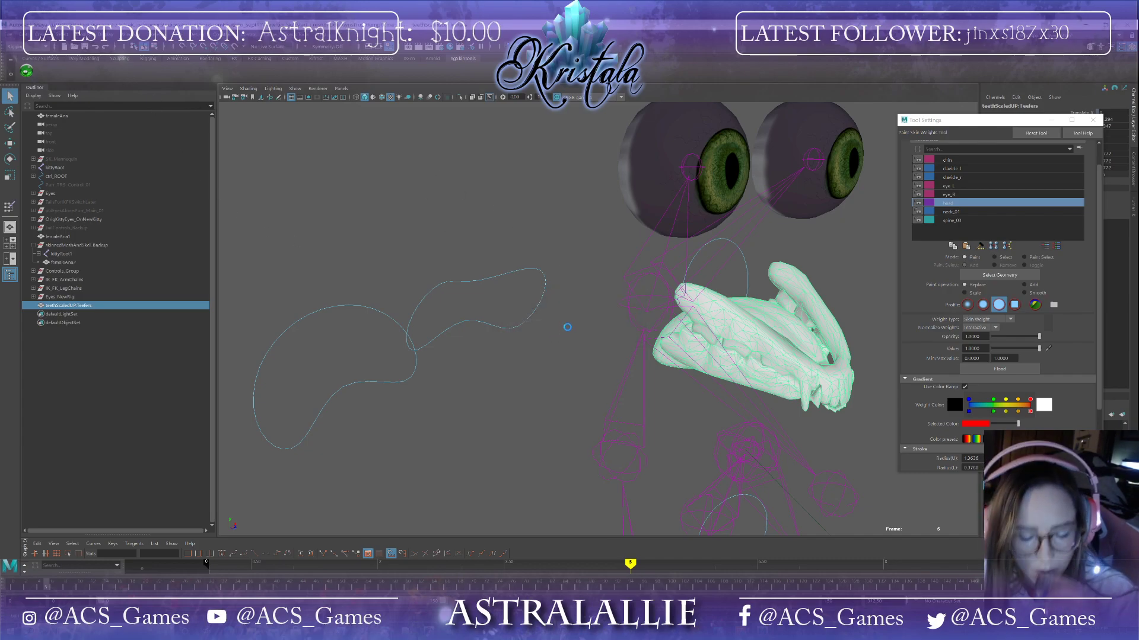
Step: Paint full head influence weight onto the upper teeth
{"action": "scroll", "coordinate": [587, 323], "scroll_direction": "up", "scroll_amount": 5}
{"action": "left_click_drag", "start_coordinate": [584, 326], "coordinate": [680, 333], "text": "alt"}
{"action": "middle_click_drag", "start_coordinate": [680, 332], "coordinate": [625, 279], "text": "alt"}
{"action": "mouse_move", "coordinate": [465, 259]}
{"action": "left_mouse_down"}
{"action": "mouse_move", "coordinate": [526, 316]}
{"action": "mouse_move", "coordinate": [574, 310]}
{"action": "mouse_move", "coordinate": [611, 272]}
{"action": "mouse_move", "coordinate": [530, 244]}
{"action": "left_mouse_up"}
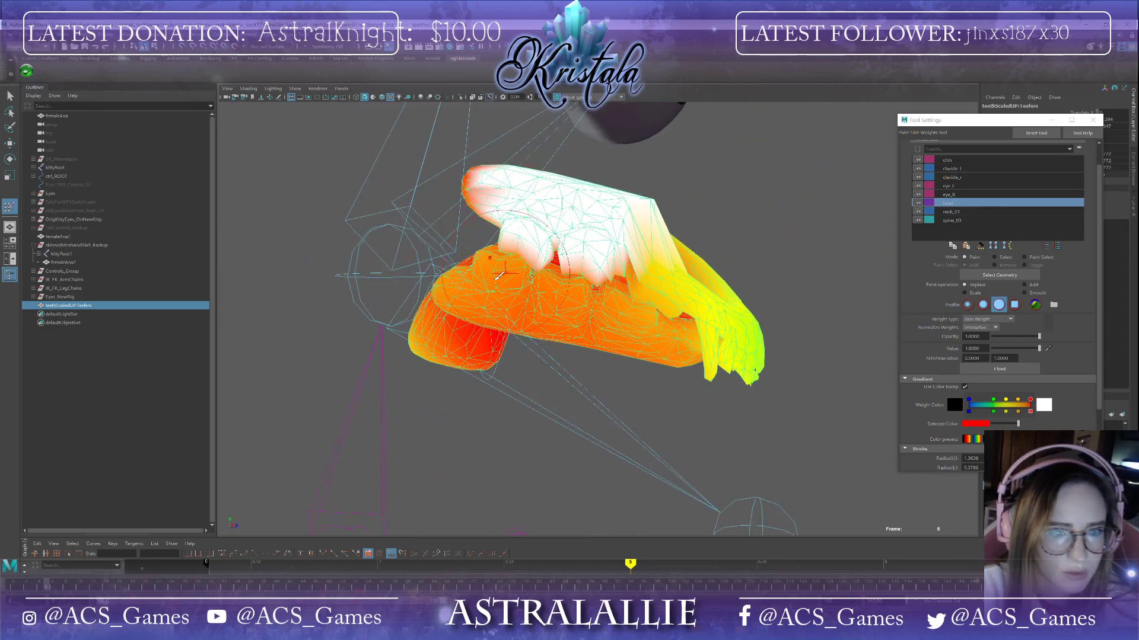
{"action": "left_click_drag", "start_coordinate": [61, 579], "coordinate": [12, 581]}
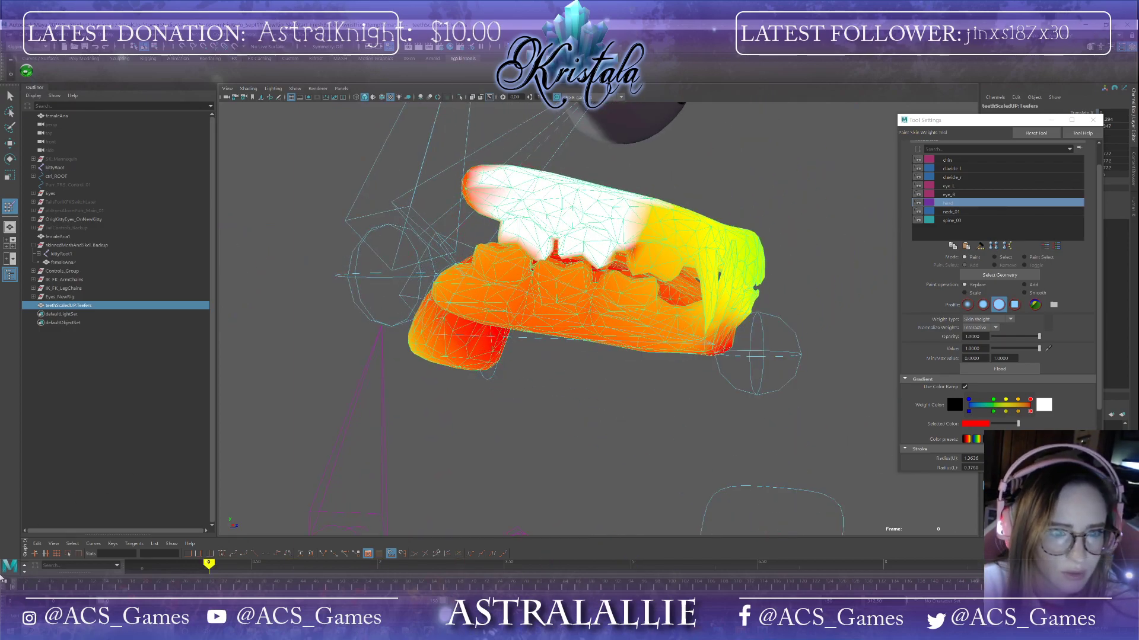
Step: Refine the head weights around the fangs and lower teeth while orbiting the mouth
{"action": "mouse_move", "coordinate": [655, 233]}
{"action": "left_mouse_down"}
{"action": "mouse_move", "coordinate": [677, 253]}
{"action": "mouse_move", "coordinate": [641, 259]}
{"action": "mouse_move", "coordinate": [608, 367]}
{"action": "mouse_move", "coordinate": [727, 439]}
{"action": "left_mouse_up"}
{"action": "middle_click_drag", "start_coordinate": [727, 439], "coordinate": [615, 338], "text": "alt"}
{"action": "mouse_move", "coordinate": [617, 332]}
{"action": "left_mouse_down", "text": "alt"}
{"action": "mouse_move", "coordinate": [839, 457]}
{"action": "mouse_move", "coordinate": [734, 402]}
{"action": "left_mouse_up", "text": "alt"}
{"action": "left_click", "coordinate": [763, 334]}
{"action": "left_click", "coordinate": [766, 308]}
{"action": "mouse_move", "coordinate": [769, 317]}
{"action": "left_mouse_down", "text": "alt"}
{"action": "mouse_move", "coordinate": [786, 338]}
{"action": "mouse_move", "coordinate": [721, 300]}
{"action": "left_mouse_up", "text": "alt"}
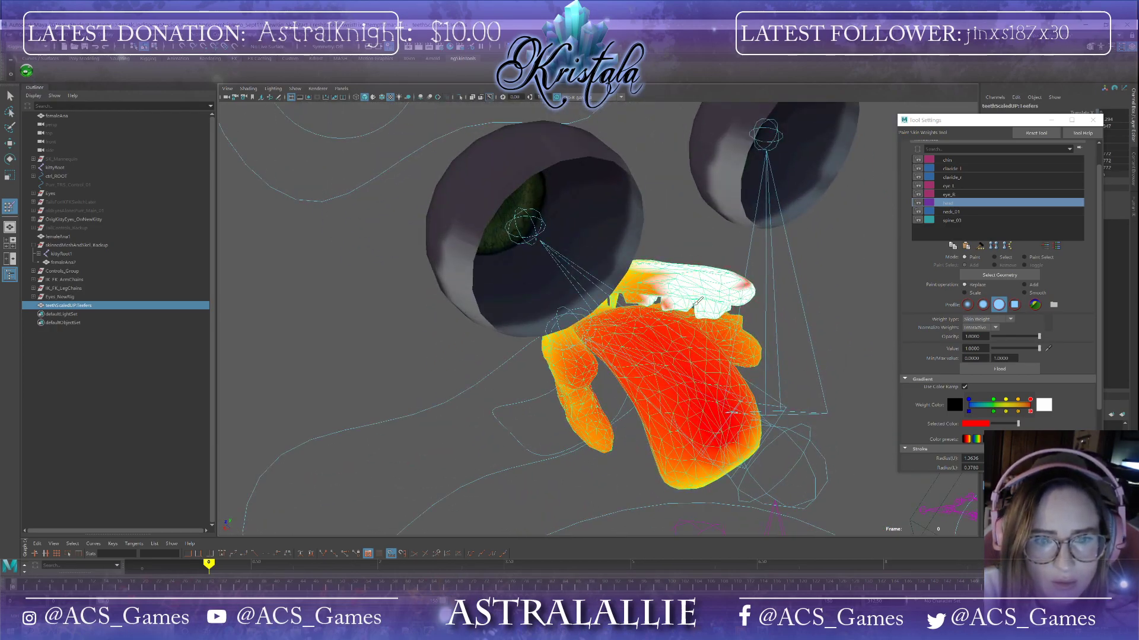
{"action": "mouse_move", "coordinate": [731, 290]}
{"action": "left_mouse_down", "text": "alt"}
{"action": "mouse_move", "coordinate": [572, 242]}
{"action": "mouse_move", "coordinate": [655, 243]}
{"action": "mouse_move", "coordinate": [646, 249]}
{"action": "mouse_move", "coordinate": [670, 261]}
{"action": "mouse_move", "coordinate": [783, 213]}
{"action": "mouse_move", "coordinate": [407, 240]}
{"action": "mouse_move", "coordinate": [436, 264]}
{"action": "mouse_move", "coordinate": [440, 253]}
{"action": "mouse_move", "coordinate": [416, 246]}
{"action": "mouse_move", "coordinate": [486, 246]}
{"action": "mouse_move", "coordinate": [433, 255]}
{"action": "mouse_move", "coordinate": [469, 263]}
{"action": "mouse_move", "coordinate": [510, 256]}
{"action": "mouse_move", "coordinate": [510, 298]}
{"action": "mouse_move", "coordinate": [564, 262]}
{"action": "mouse_move", "coordinate": [587, 273]}
{"action": "mouse_move", "coordinate": [568, 301]}
{"action": "mouse_move", "coordinate": [584, 269]}
{"action": "mouse_move", "coordinate": [437, 262]}
{"action": "mouse_move", "coordinate": [468, 267]}
{"action": "left_mouse_up", "text": "alt"}
{"action": "scroll", "coordinate": [679, 319], "scroll_direction": "up", "scroll_amount": 5}
{"action": "scroll", "coordinate": [679, 319], "scroll_direction": "up", "scroll_amount": 3}
{"action": "middle_click_drag", "start_coordinate": [638, 354], "coordinate": [613, 409], "text": "alt"}
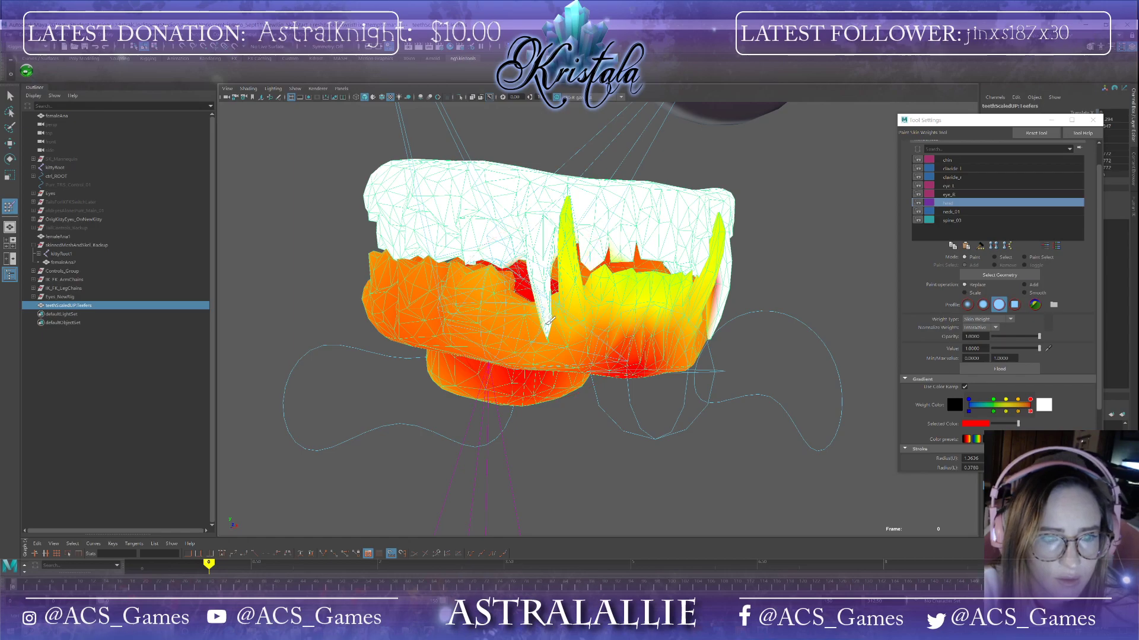
Step: Paint more head influence weight onto the fangs and lower teeth
{"action": "mouse_move", "coordinate": [544, 309]}
{"action": "left_mouse_down", "text": "alt"}
{"action": "mouse_move", "coordinate": [702, 274]}
{"action": "mouse_move", "coordinate": [667, 221]}
{"action": "mouse_move", "coordinate": [630, 200]}
{"action": "mouse_move", "coordinate": [684, 152]}
{"action": "mouse_move", "coordinate": [656, 480]}
{"action": "mouse_move", "coordinate": [643, 269]}
{"action": "mouse_move", "coordinate": [682, 264]}
{"action": "mouse_move", "coordinate": [644, 257]}
{"action": "mouse_move", "coordinate": [682, 237]}
{"action": "left_mouse_up", "text": "alt"}
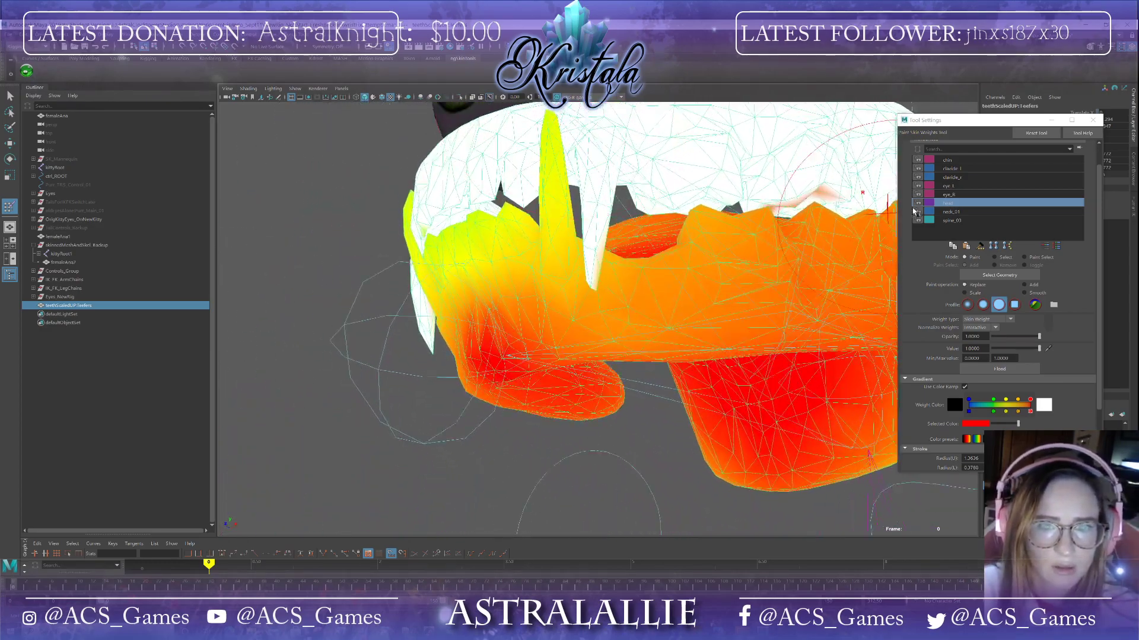
{"action": "left_click_drag", "start_coordinate": [794, 193], "coordinate": [847, 145], "text": "alt"}
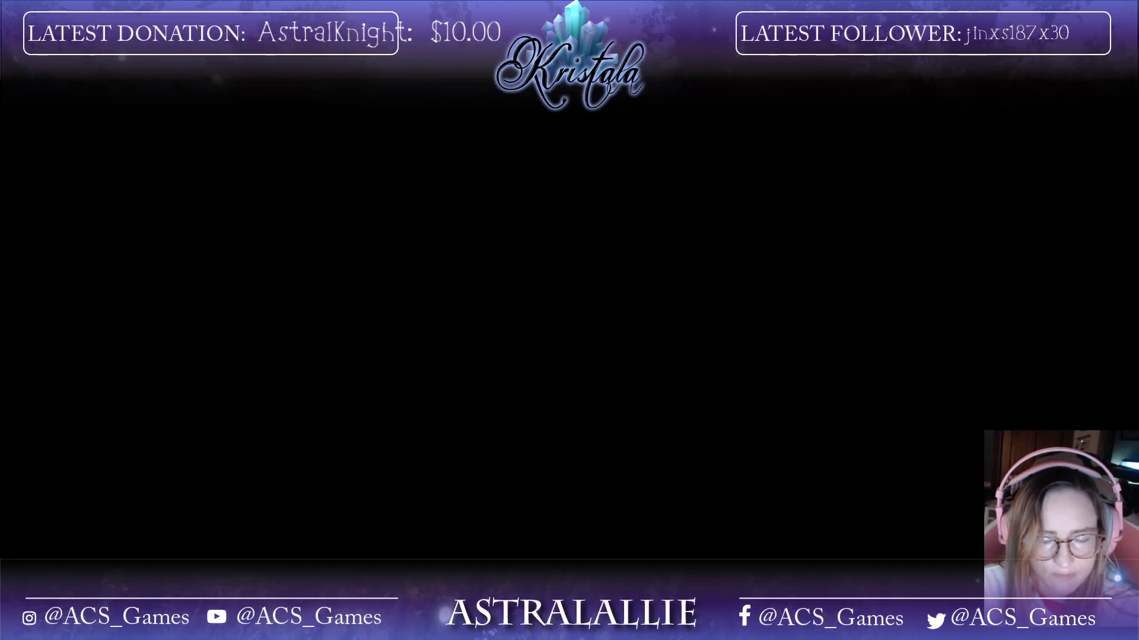
Step: Switch to Task Manager, end the unresponsive Maya process, and close Task Manager
{"action": "scroll", "coordinate": [719, 341], "scroll_direction": "down", "scroll_amount": 1}
{"action": "scroll", "coordinate": [720, 341], "scroll_direction": "down", "scroll_amount": 2}
{"action": "scroll", "coordinate": [720, 341], "scroll_direction": "up", "scroll_amount": 2}
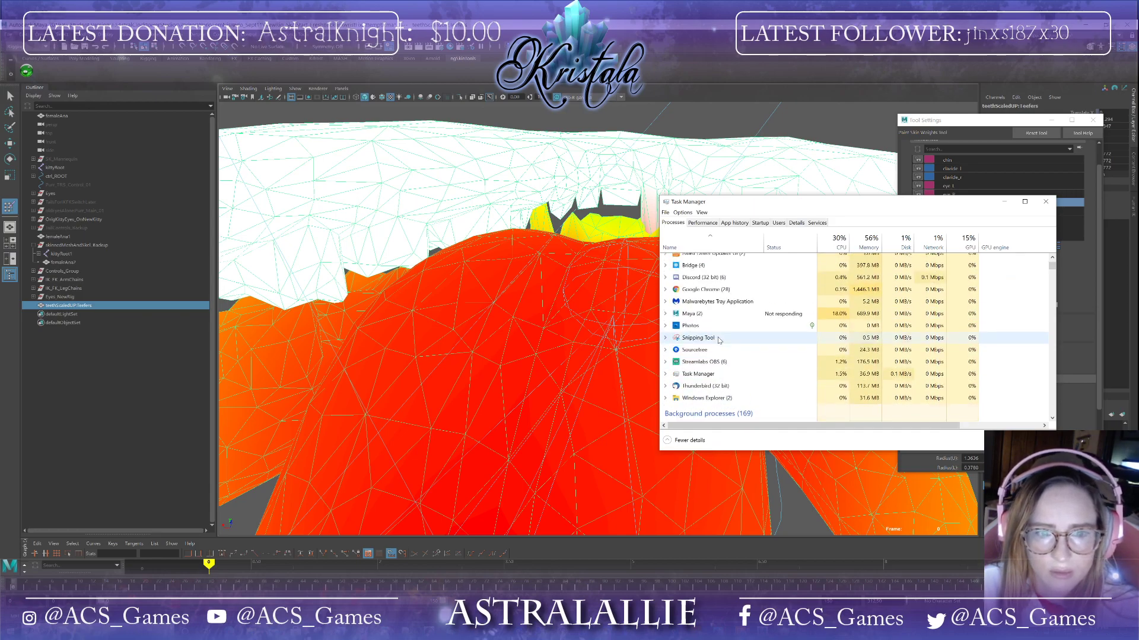
{"action": "left_click", "coordinate": [714, 314]}
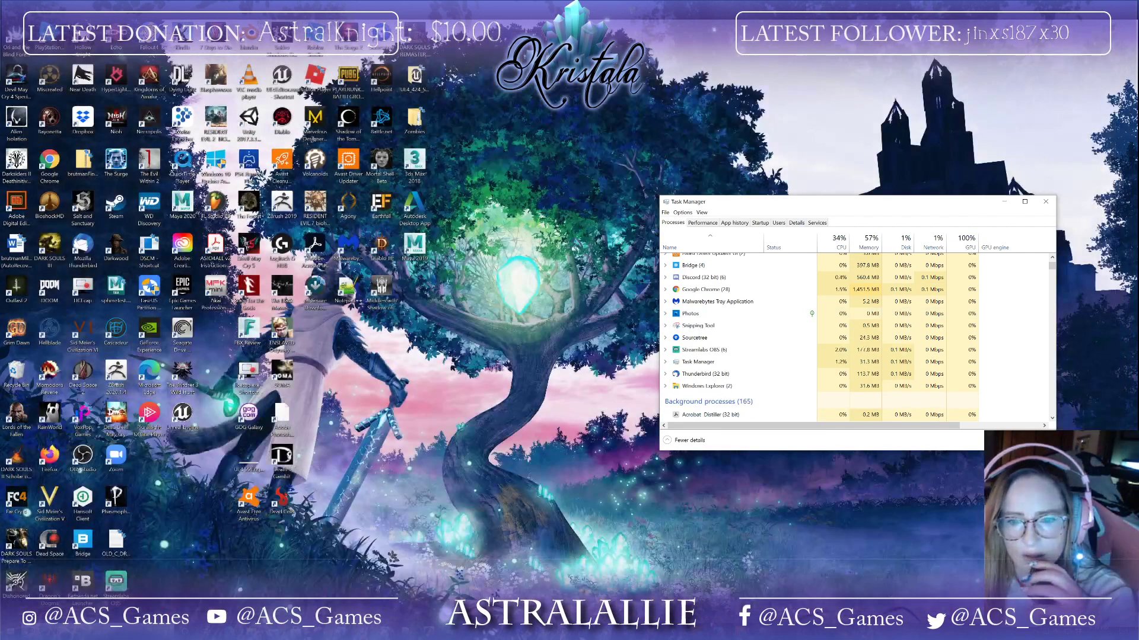
{"action": "left_click", "coordinate": [1046, 202]}
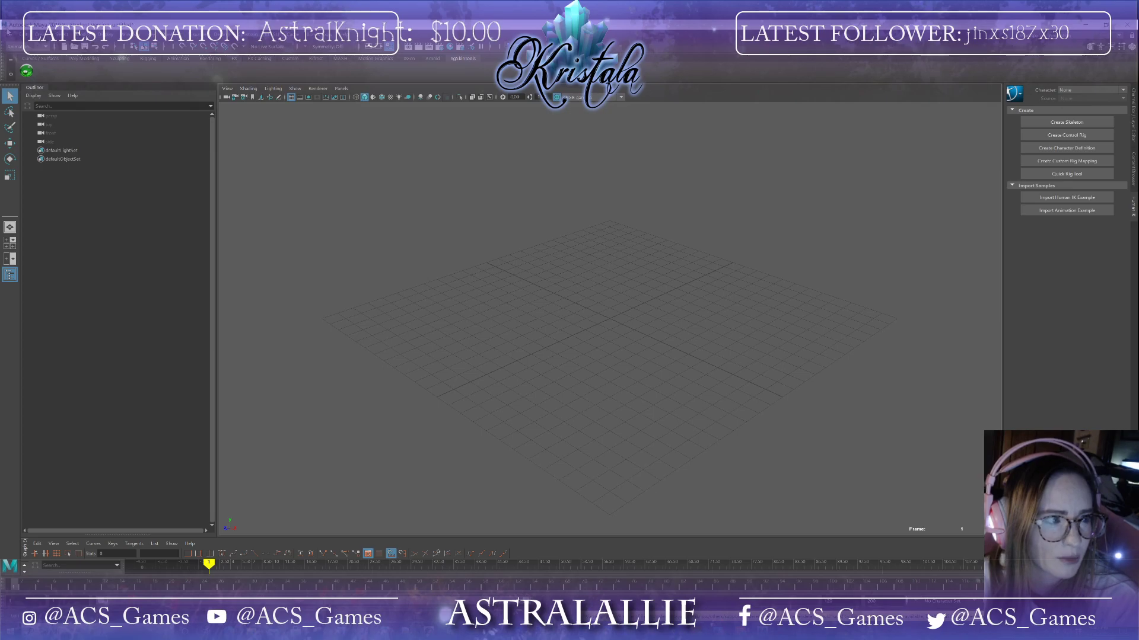
Step: Open the Open Scene dialog and browse through the drives to the studio project folders
{"action": "left_click", "coordinate": [9, 35]}
{"action": "left_click", "coordinate": [30, 59]}
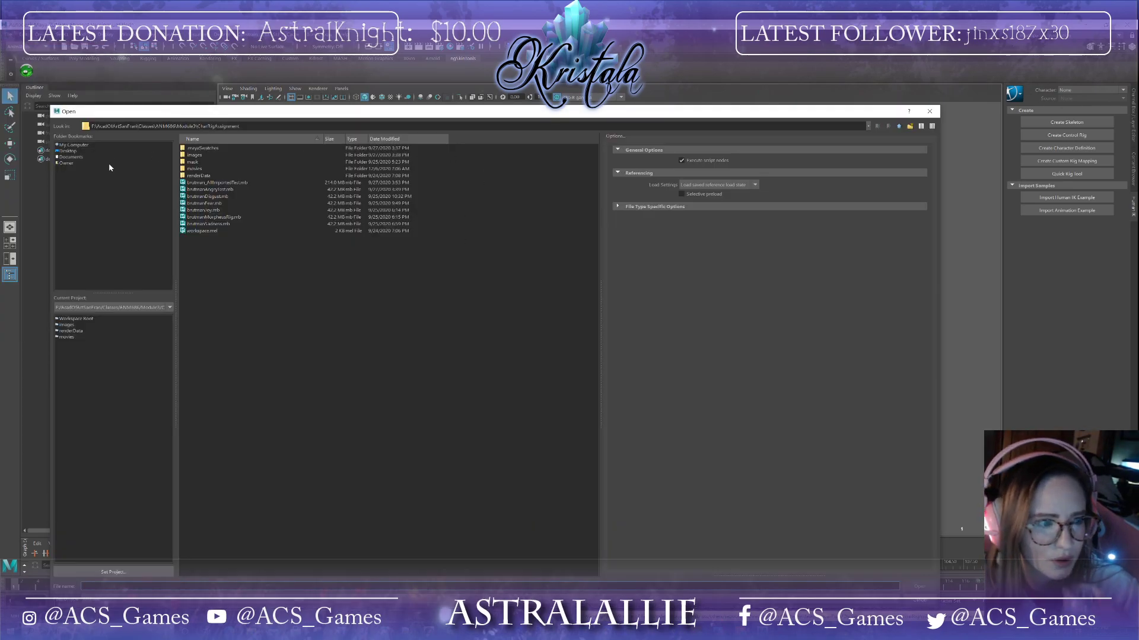
{"action": "left_click", "coordinate": [88, 145]}
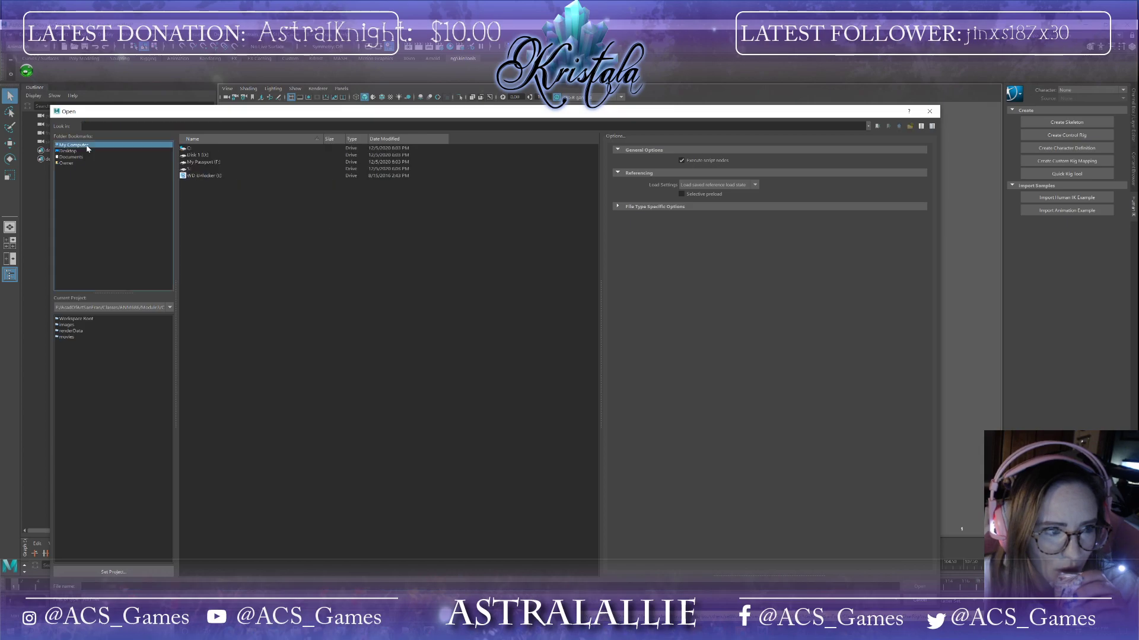
{"action": "left_click", "coordinate": [199, 163]}
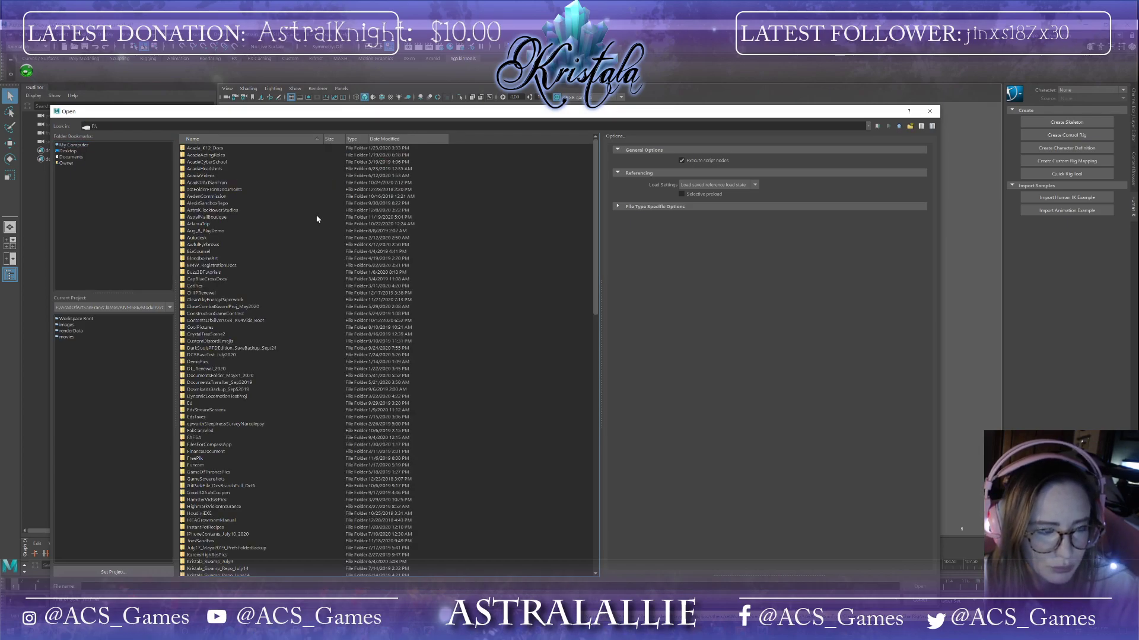
{"action": "left_click", "coordinate": [236, 211]}
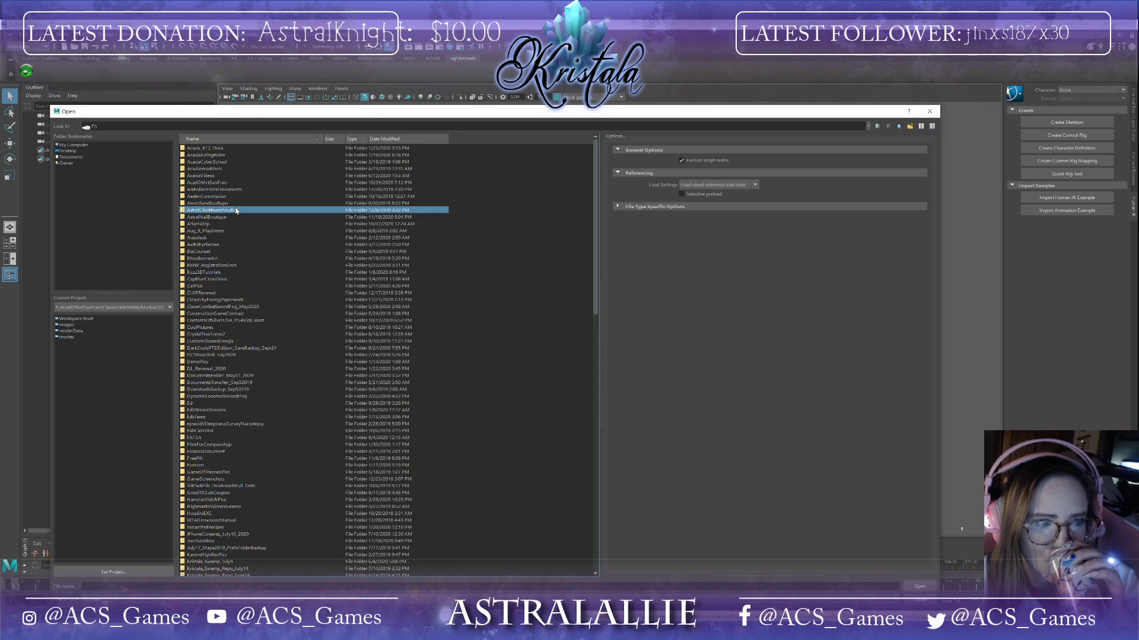
{"action": "double_click", "coordinate": [236, 211]}
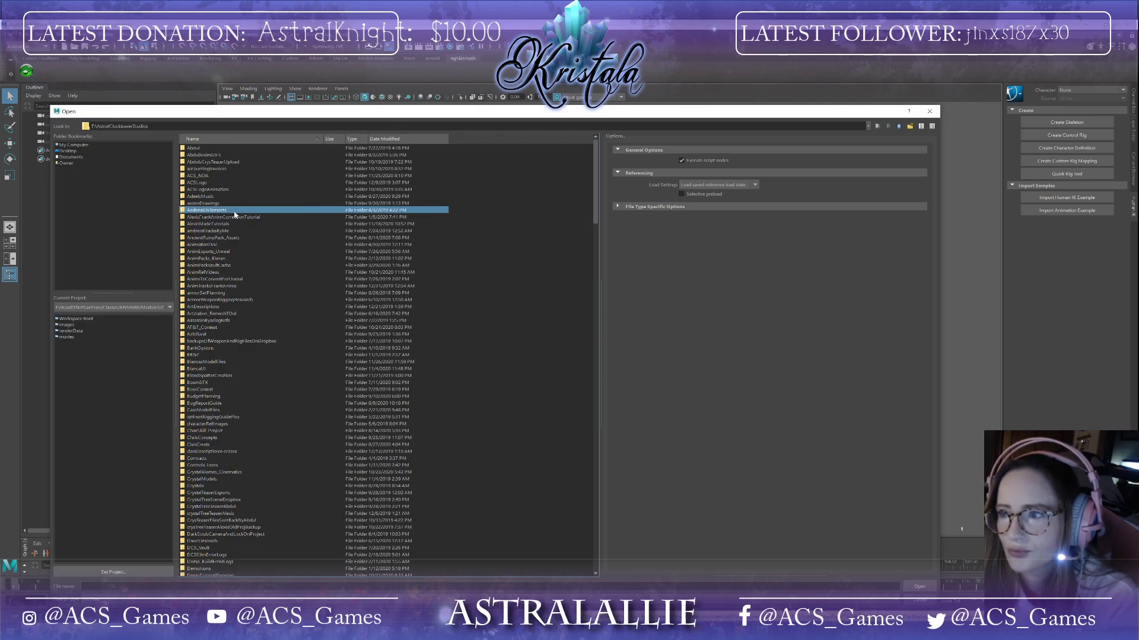
{"action": "scroll", "coordinate": [234, 267], "scroll_direction": "down", "scroll_amount": 10}
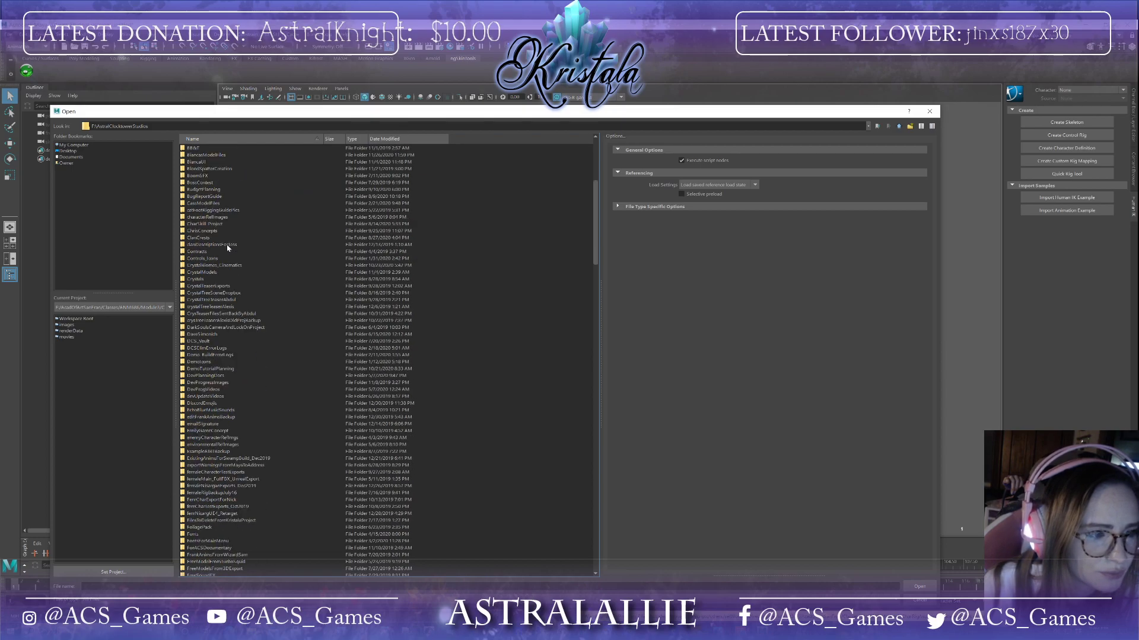
{"action": "scroll", "coordinate": [228, 248], "scroll_direction": "down", "scroll_amount": 19}
{"action": "scroll", "coordinate": [228, 247], "scroll_direction": "down", "scroll_amount": 18}
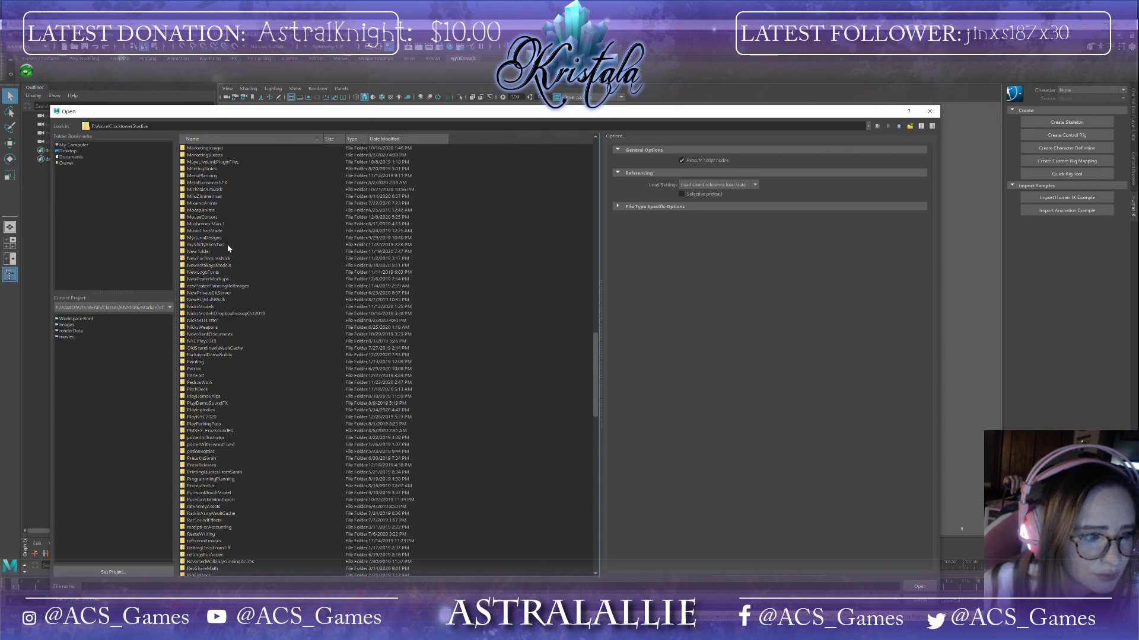
Step: Open the latest scene file in the NewRig_SkinStart_TeethBackup folder, continuing past the student version and error notices
{"action": "double_click", "coordinate": [199, 385]}
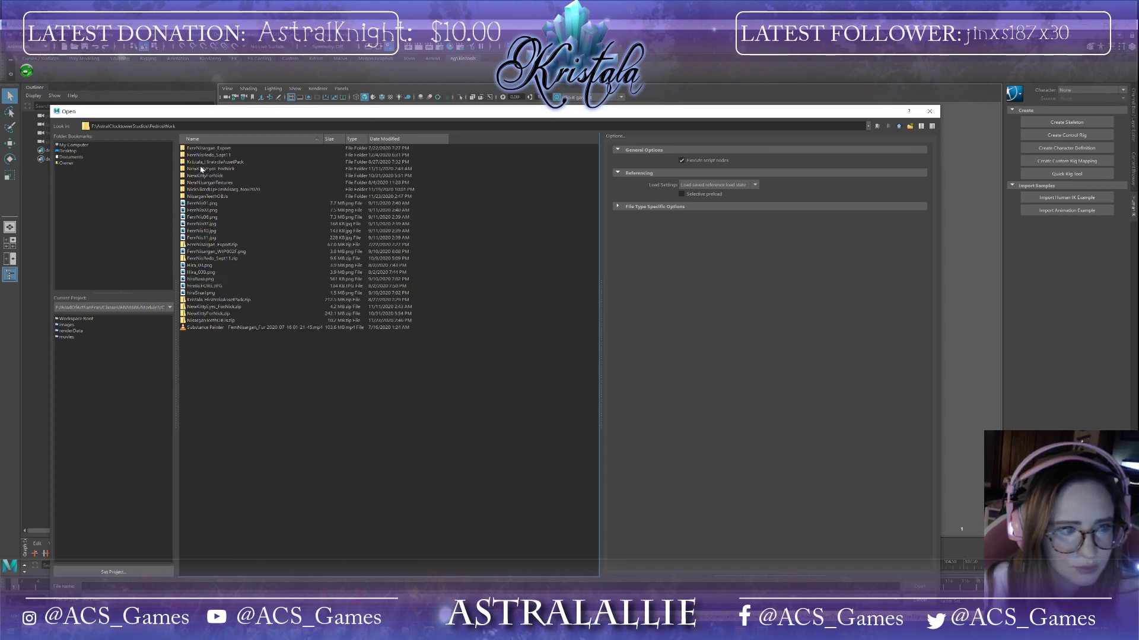
{"action": "double_click", "coordinate": [207, 156]}
{"action": "double_click", "coordinate": [208, 169]}
{"action": "double_click", "coordinate": [211, 204]}
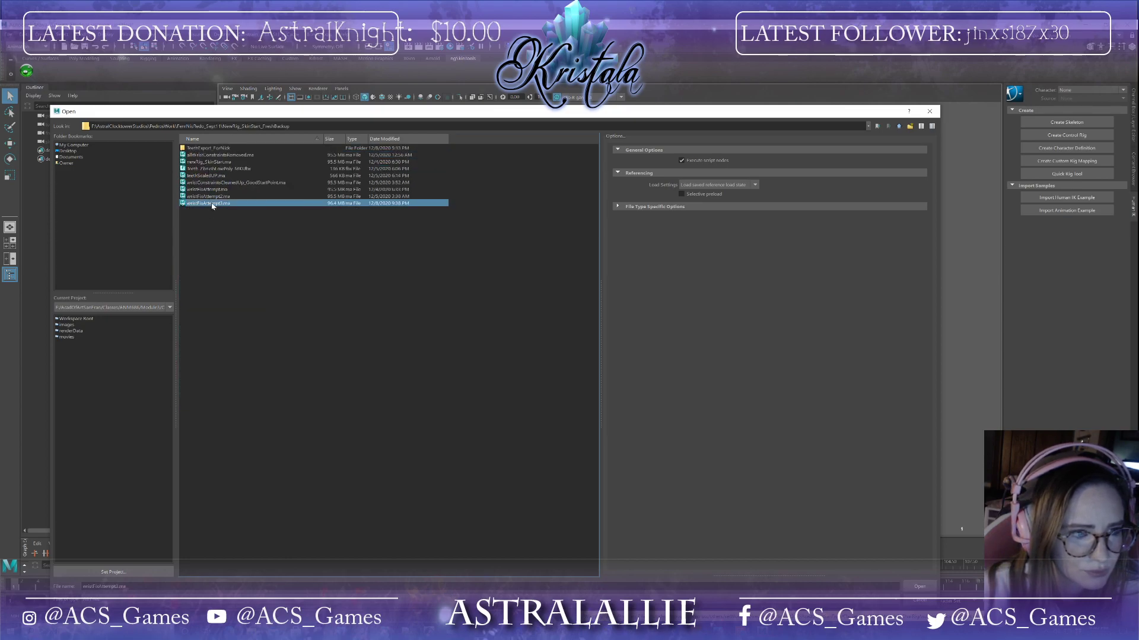
{"action": "left_click", "coordinate": [568, 328]}
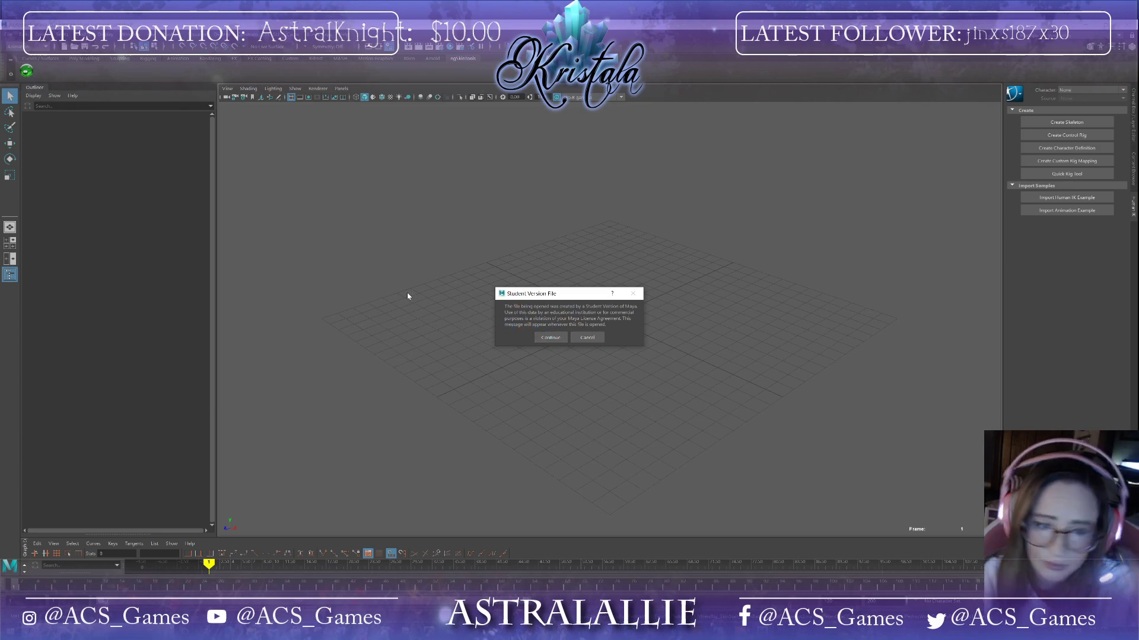
{"action": "left_click", "coordinate": [554, 338]}
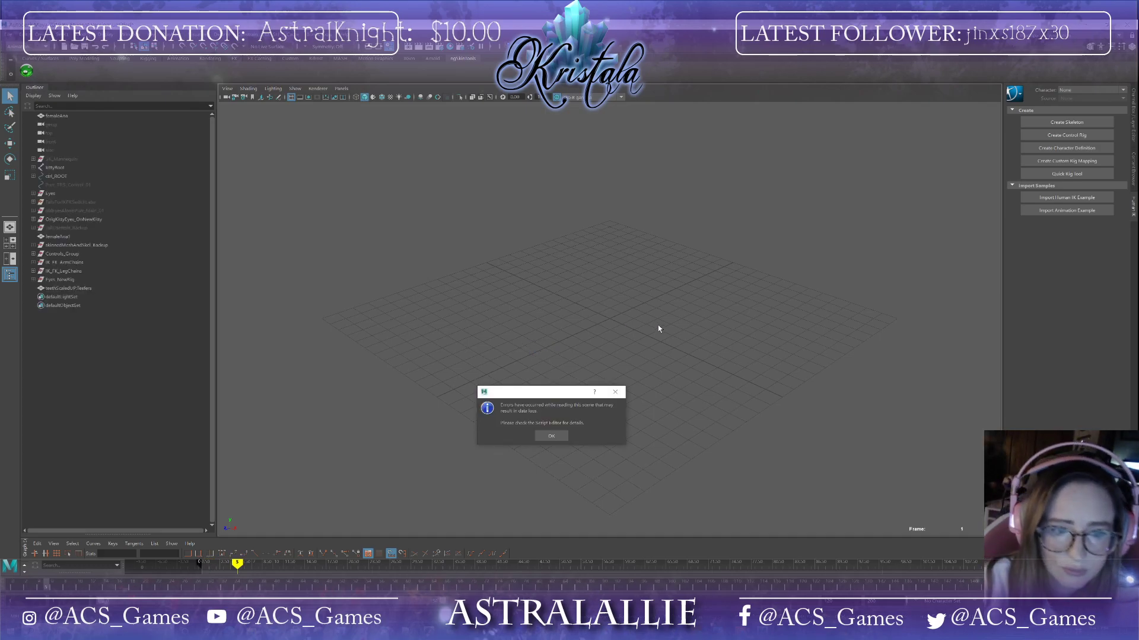
{"action": "left_click", "coordinate": [560, 435]}
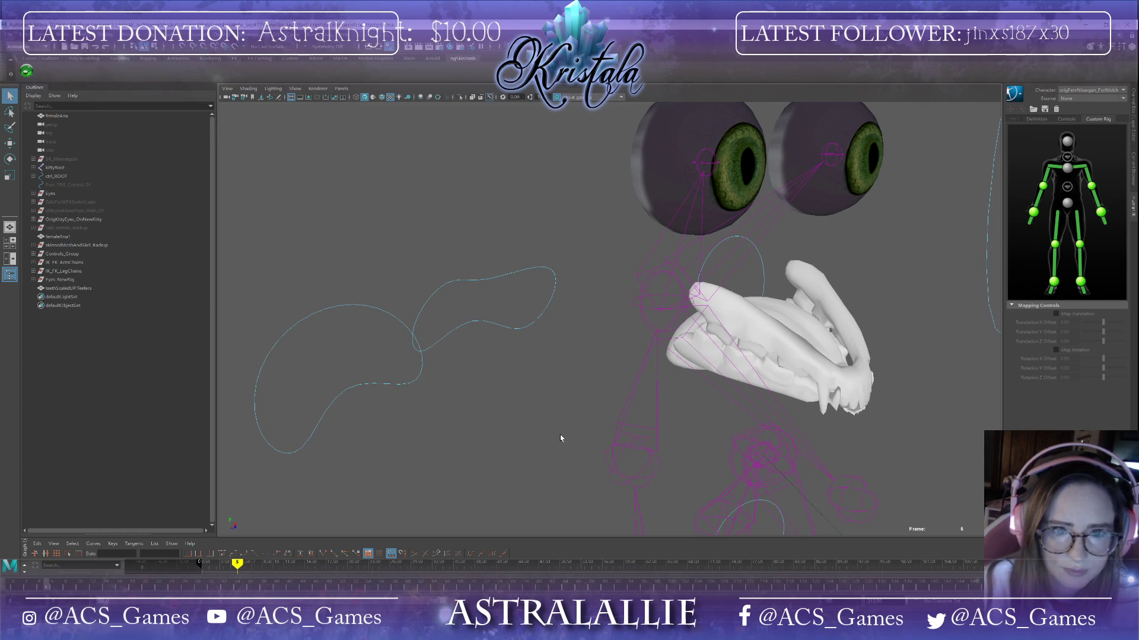
Step: Close the HumanIK panel, orbit around the head, and select the teeth mesh
{"action": "left_click", "coordinate": [1130, 46]}
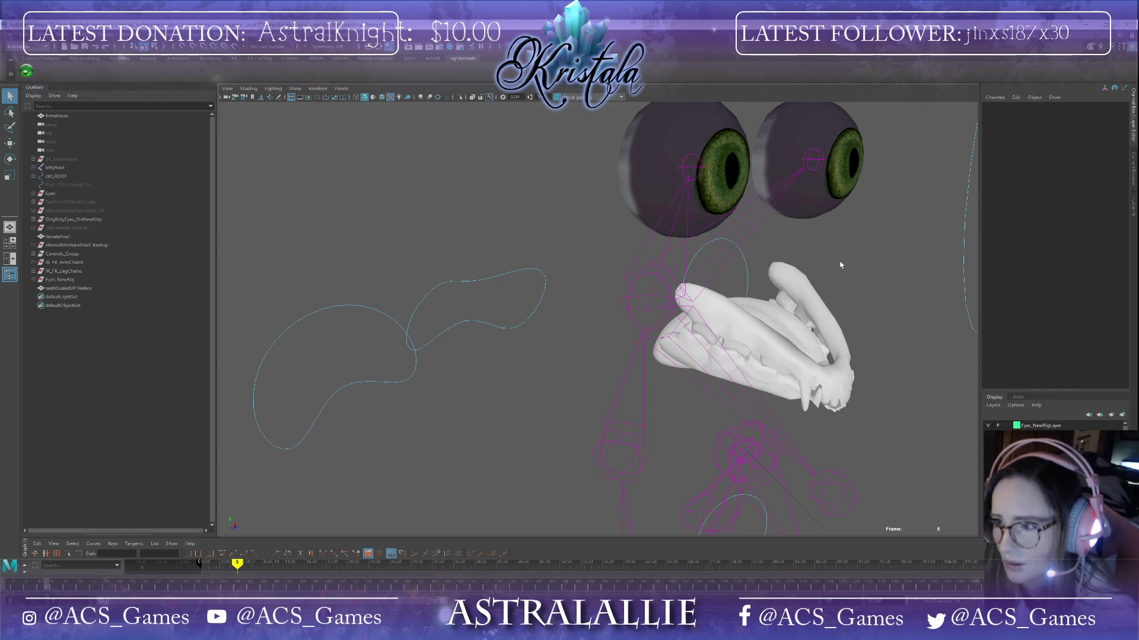
{"action": "right_click_drag", "start_coordinate": [922, 320], "coordinate": [971, 306], "text": "alt"}
{"action": "middle_click_drag", "start_coordinate": [971, 306], "coordinate": [769, 224], "text": "alt"}
{"action": "left_click", "coordinate": [638, 296]}
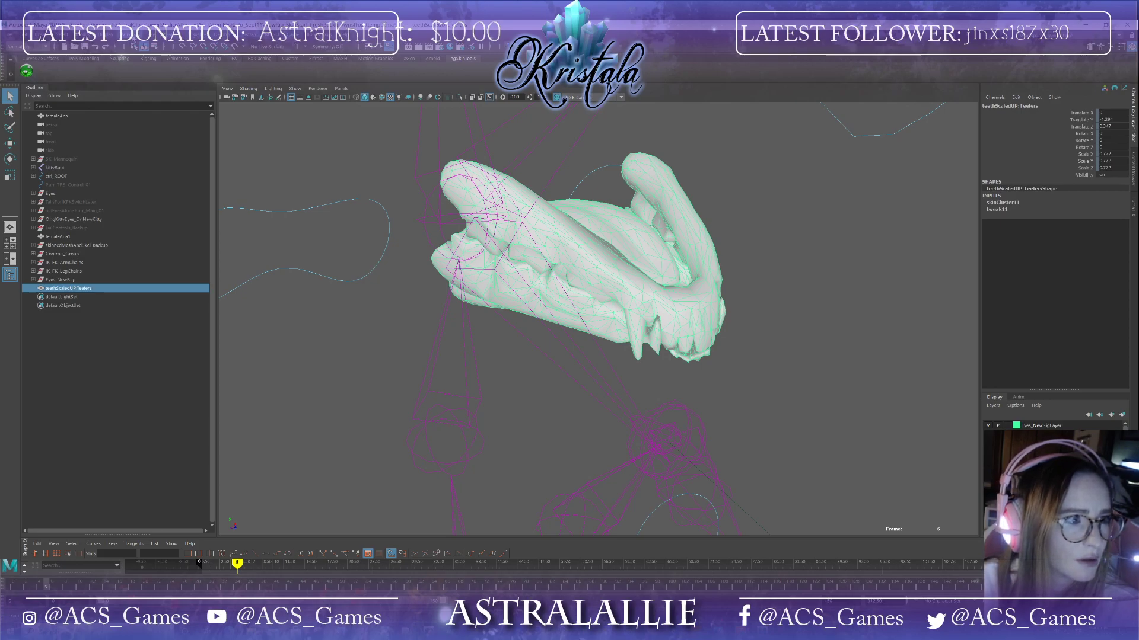
Step: Switch to the Rigging menu set and open the Paint Skin Weights tool settings for the teeth
{"action": "left_click", "coordinate": [21, 45]}
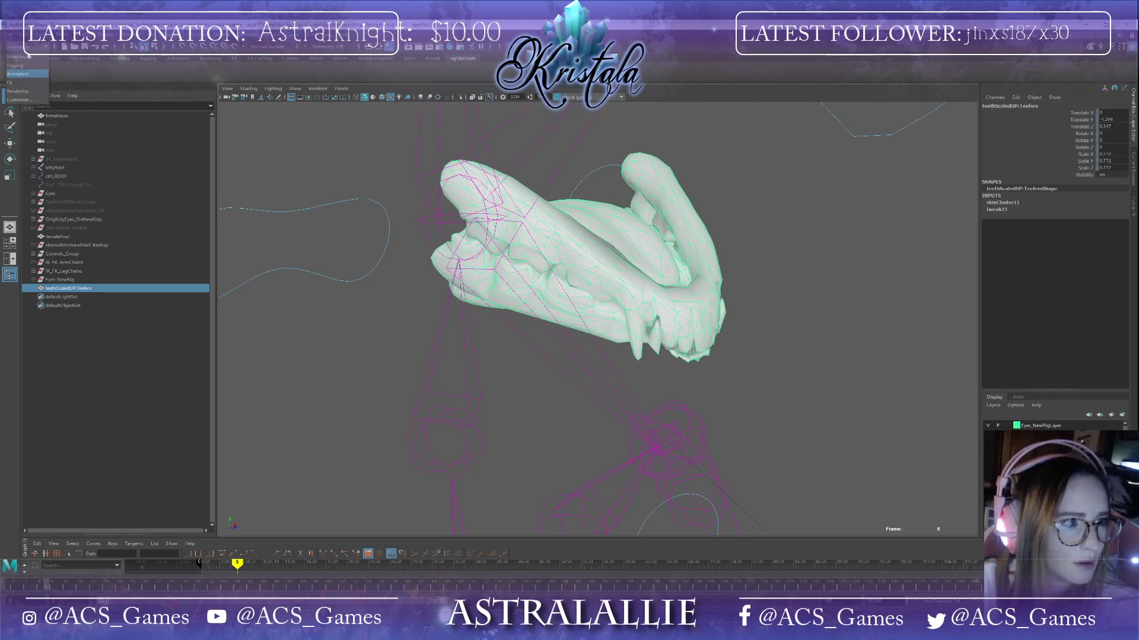
{"action": "left_click", "coordinate": [18, 65]}
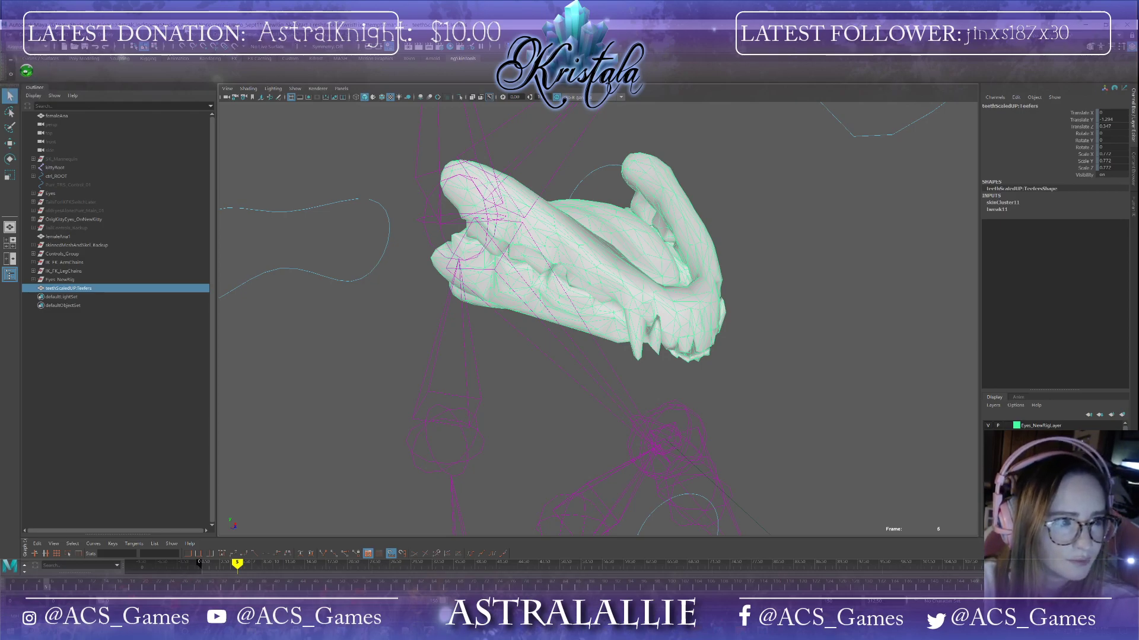
{"action": "left_click", "coordinate": [188, 49]}
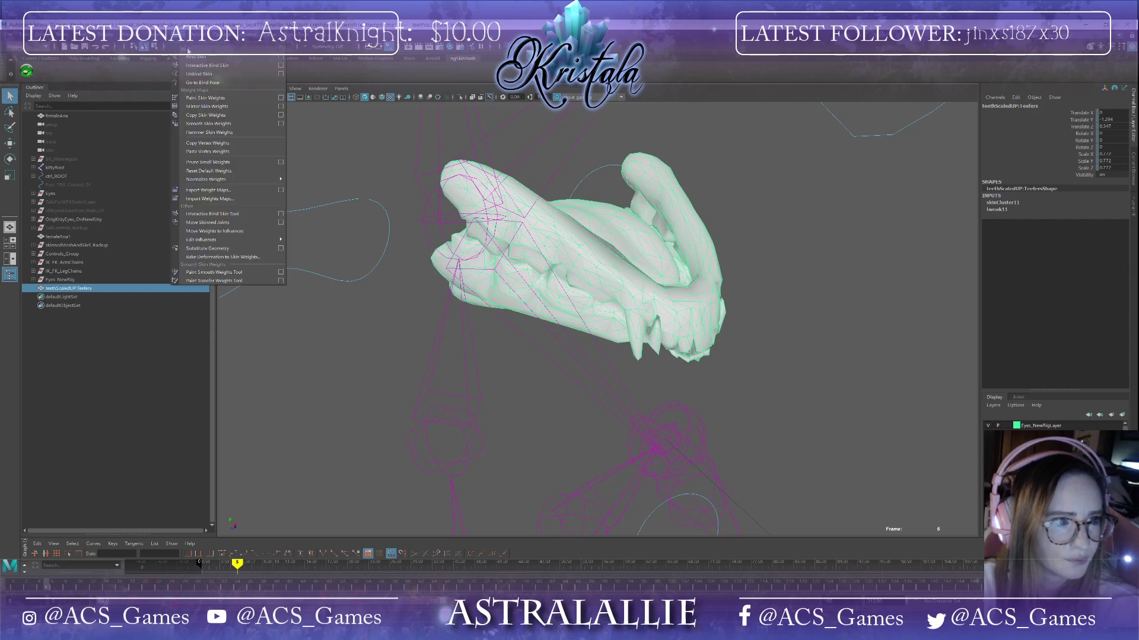
{"action": "left_click", "coordinate": [281, 99]}
{"action": "left_click_drag", "start_coordinate": [489, 293], "coordinate": [390, 308], "text": "alt"}
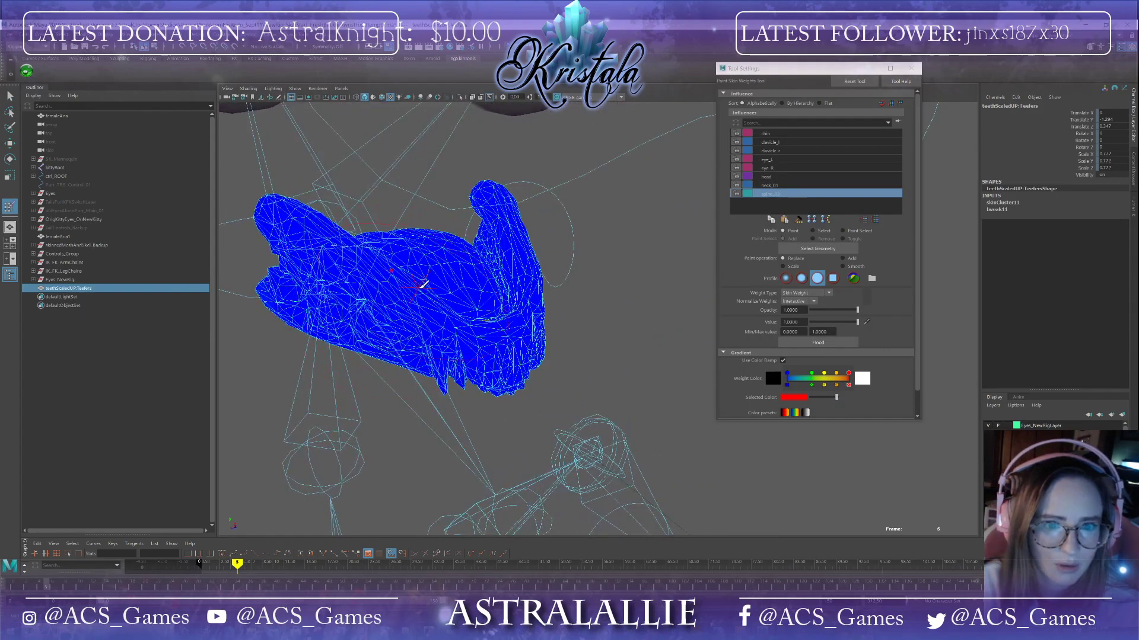
{"action": "left_click_drag", "start_coordinate": [428, 274], "coordinate": [469, 280], "text": "alt"}
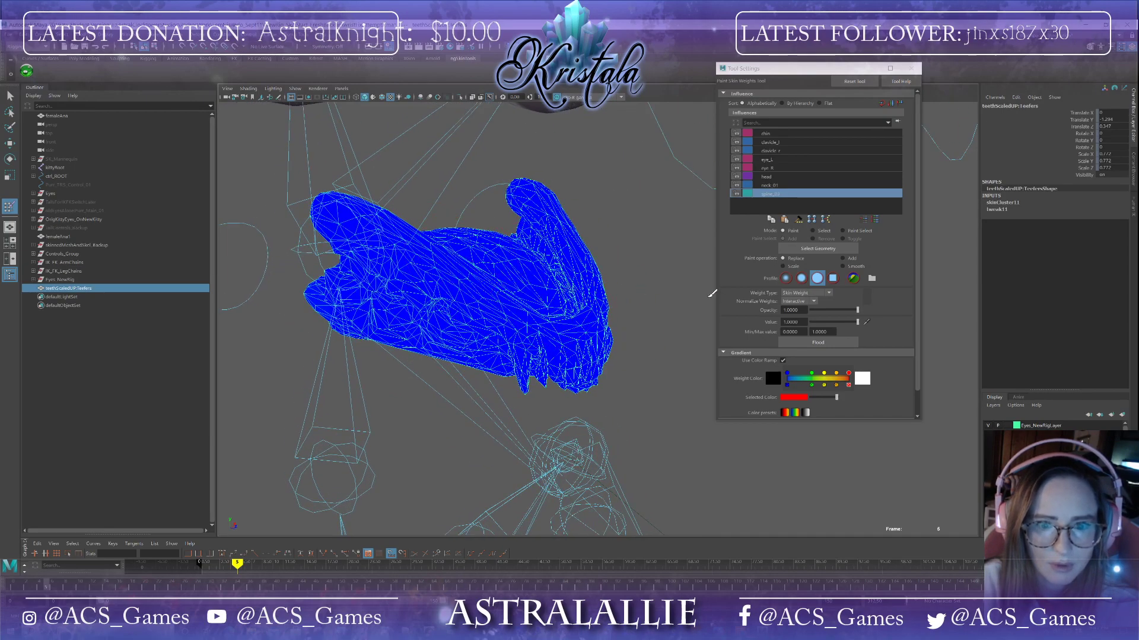
Step: Try flooding the head influence with a paint value of 0.0002, then undo the flood
{"action": "left_click_drag", "start_coordinate": [845, 321], "coordinate": [811, 322]}
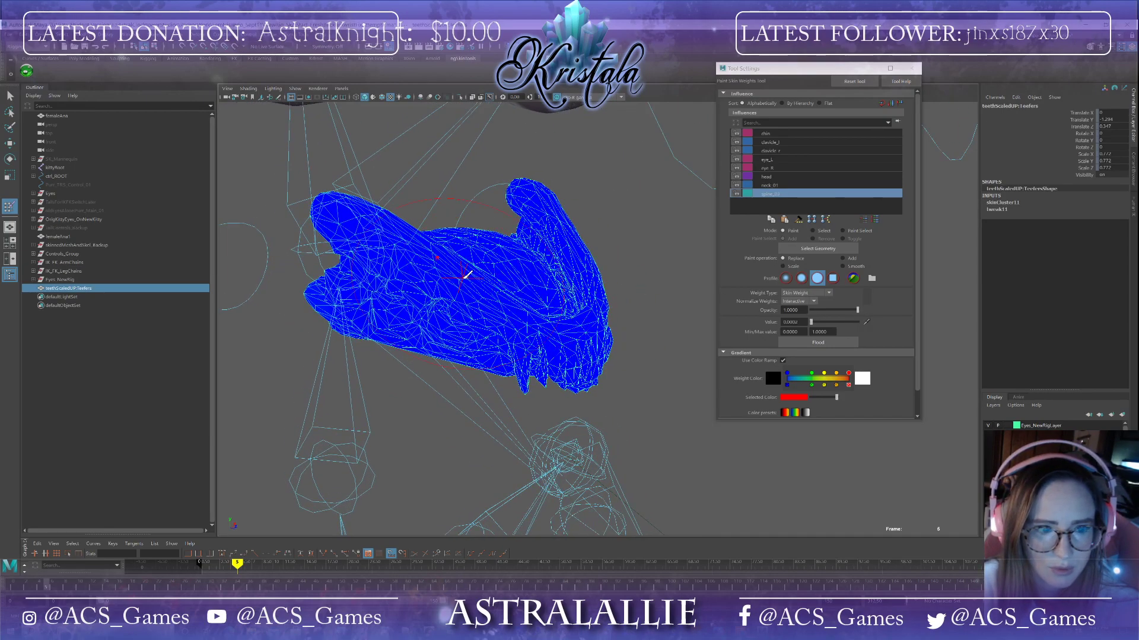
{"action": "left_click_drag", "start_coordinate": [457, 301], "coordinate": [474, 299], "text": "alt"}
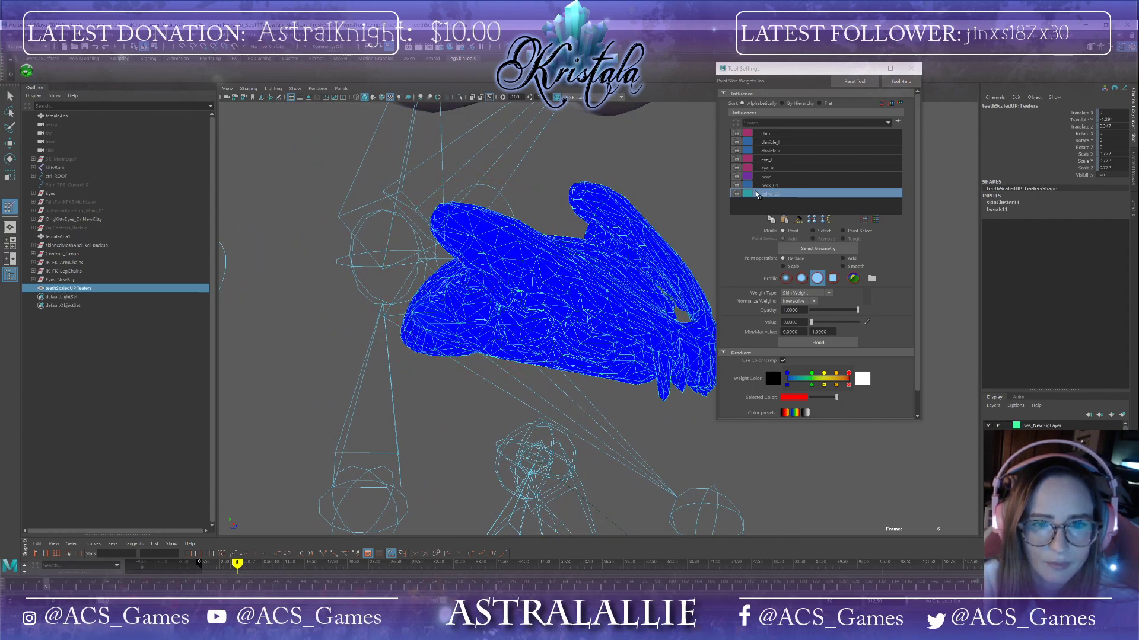
{"action": "left_click", "coordinate": [770, 177]}
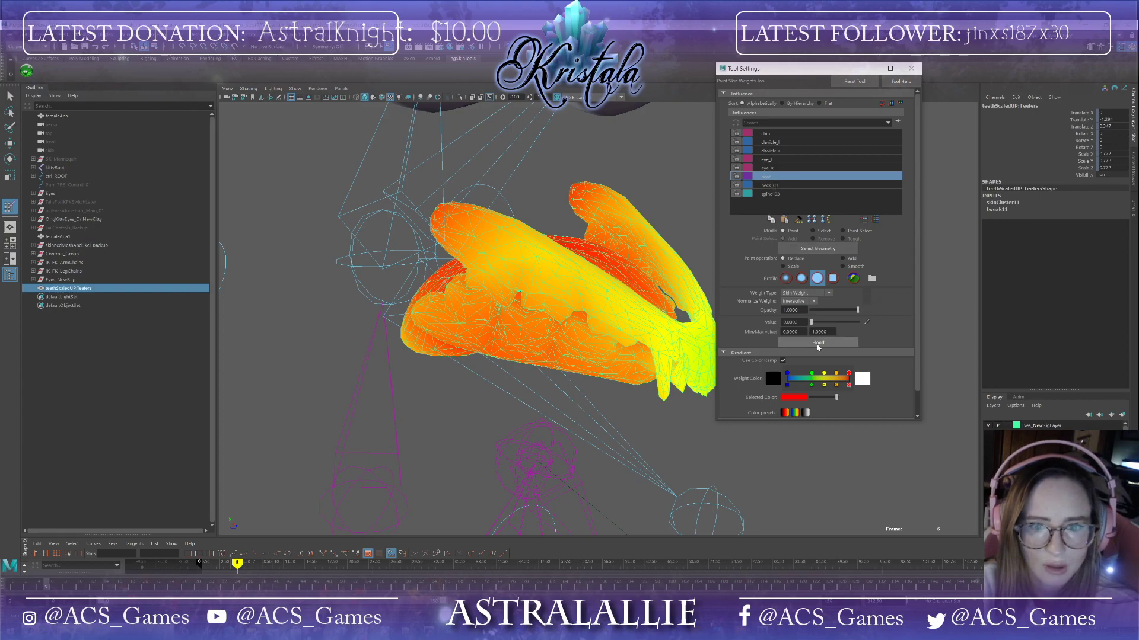
{"action": "left_click", "coordinate": [817, 343]}
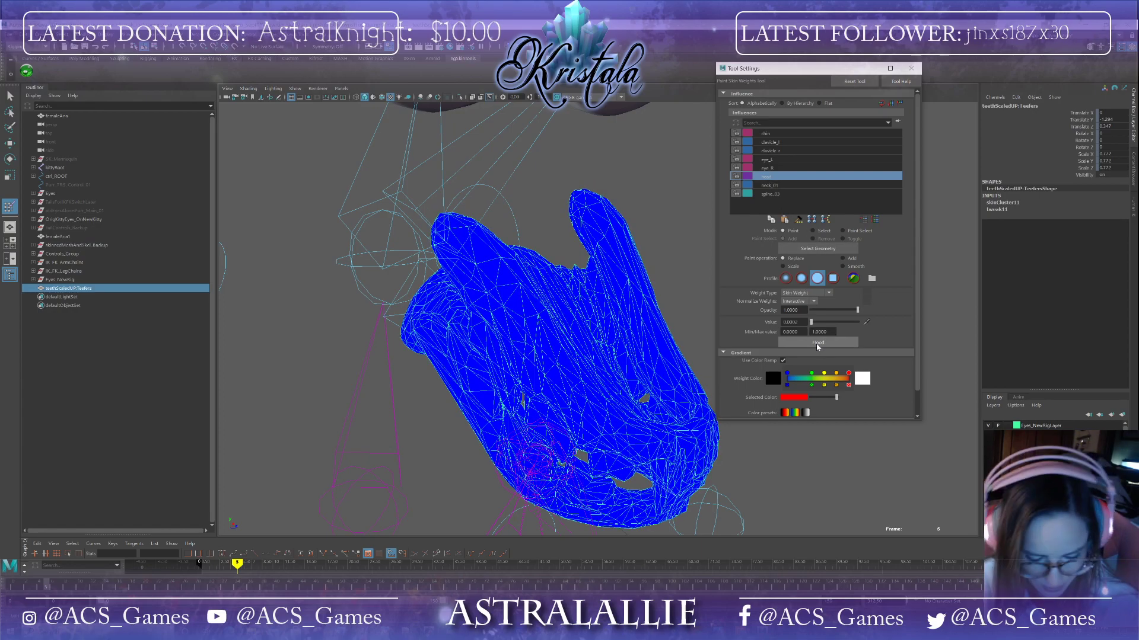
{"action": "key", "text": "ctrl+z"}
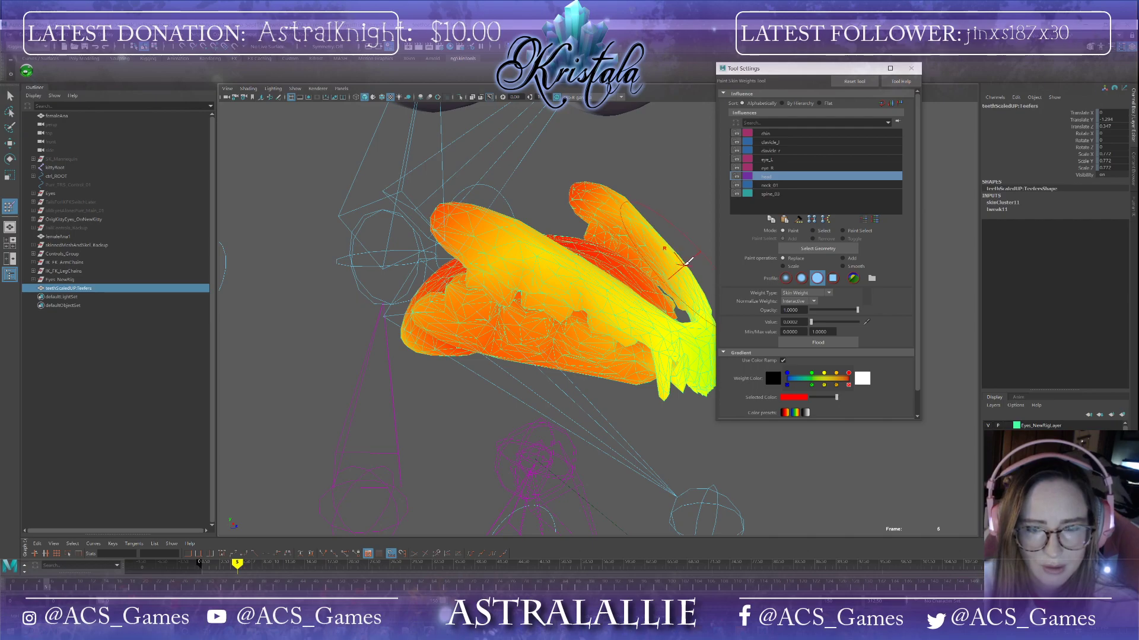
Step: Set the paint value to 1, expand the Stroke settings, and paint full head weight onto the upper teeth
{"action": "scroll", "coordinate": [647, 248], "scroll_direction": "up", "scroll_amount": 3}
{"action": "mouse_move", "coordinate": [649, 238]}
{"action": "left_mouse_down", "text": "alt"}
{"action": "mouse_move", "coordinate": [625, 277]}
{"action": "mouse_move", "coordinate": [633, 246]}
{"action": "left_mouse_up", "text": "alt"}
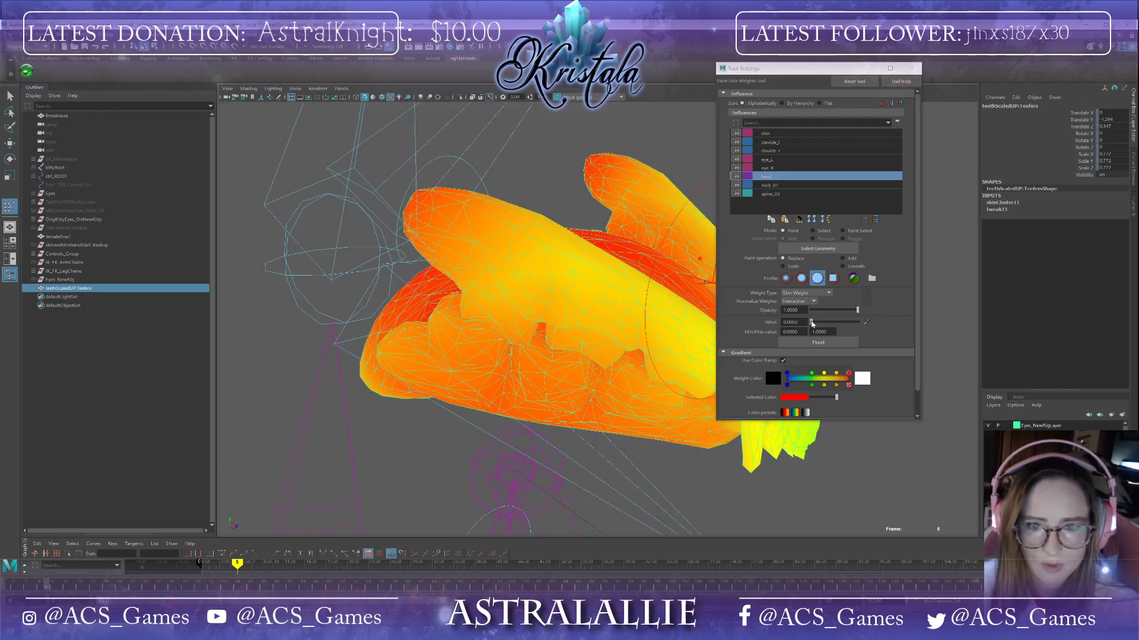
{"action": "left_click_drag", "start_coordinate": [811, 322], "coordinate": [858, 322]}
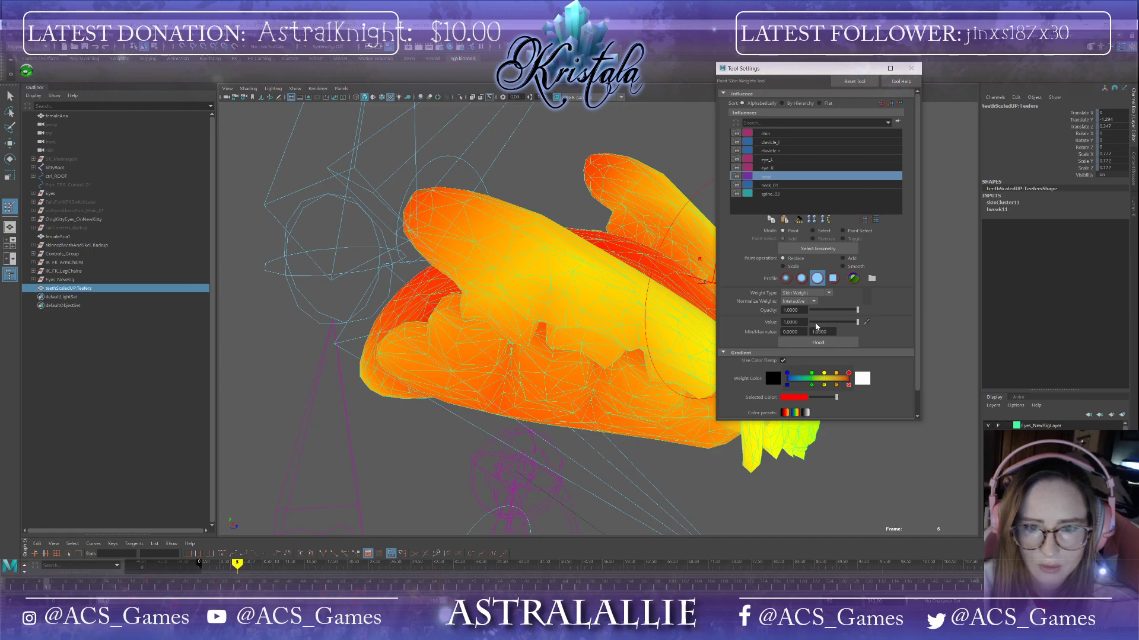
{"action": "scroll", "coordinate": [762, 362], "scroll_direction": "down", "scroll_amount": 2}
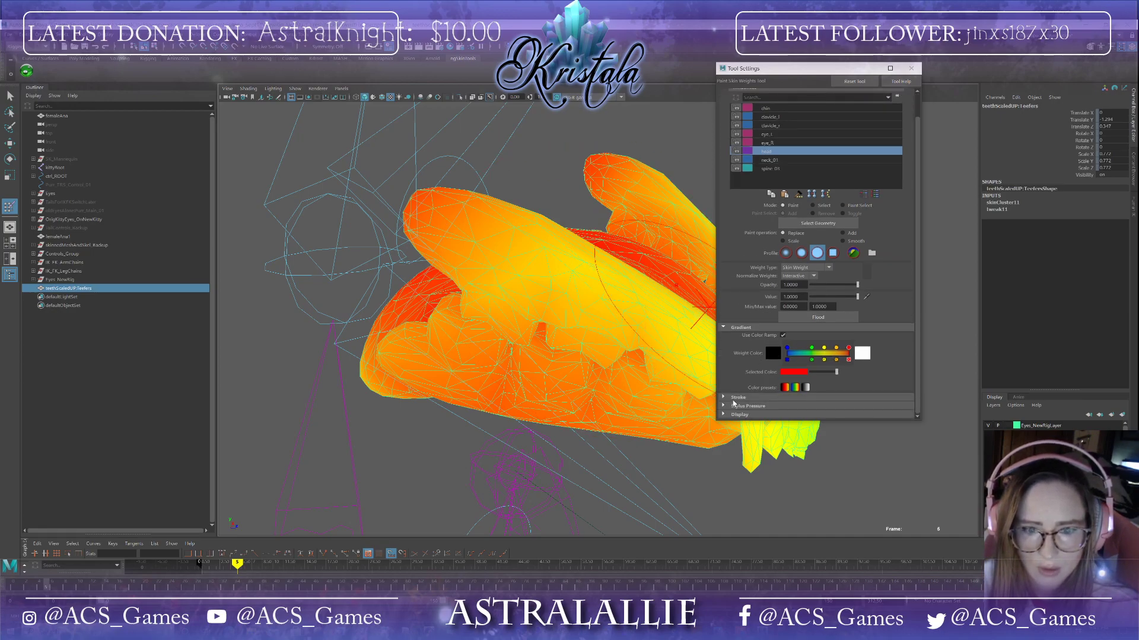
{"action": "left_click", "coordinate": [733, 398]}
{"action": "left_click_drag", "start_coordinate": [815, 408], "coordinate": [813, 408]}
{"action": "left_click_drag", "start_coordinate": [553, 327], "coordinate": [586, 325], "text": "alt"}
{"action": "middle_click_drag", "start_coordinate": [585, 325], "coordinate": [415, 335], "text": "alt"}
{"action": "mouse_move", "coordinate": [320, 261]}
{"action": "left_mouse_down"}
{"action": "mouse_move", "coordinate": [591, 376]}
{"action": "mouse_move", "coordinate": [588, 329]}
{"action": "mouse_move", "coordinate": [561, 332]}
{"action": "left_mouse_up"}
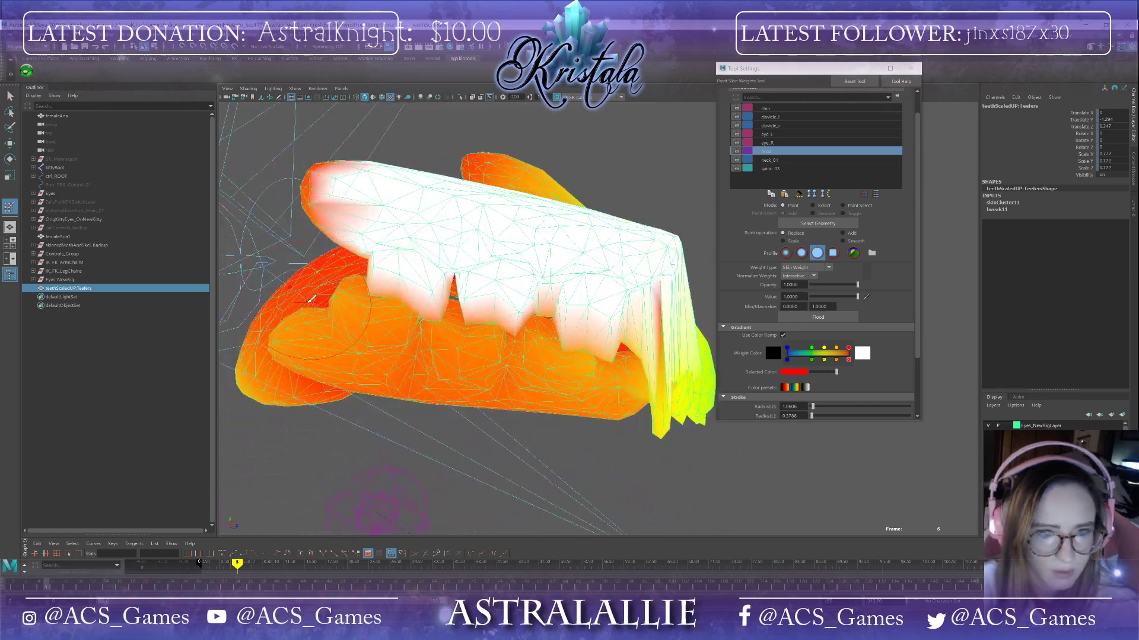
Step: Scrub to an earlier frame, inspect how the teeth follow the head, and return to the Select tool
{"action": "left_click_drag", "start_coordinate": [47, 586], "coordinate": [12, 586]}
{"action": "left_click_drag", "start_coordinate": [565, 274], "coordinate": [547, 241], "text": "alt"}
{"action": "mouse_move", "coordinate": [437, 244]}
{"action": "left_mouse_down", "text": "alt"}
{"action": "mouse_move", "coordinate": [531, 134]}
{"action": "mouse_move", "coordinate": [361, 391]}
{"action": "mouse_move", "coordinate": [381, 384]}
{"action": "mouse_move", "coordinate": [318, 216]}
{"action": "mouse_move", "coordinate": [478, 290]}
{"action": "mouse_move", "coordinate": [145, 175]}
{"action": "left_mouse_up", "text": "alt"}
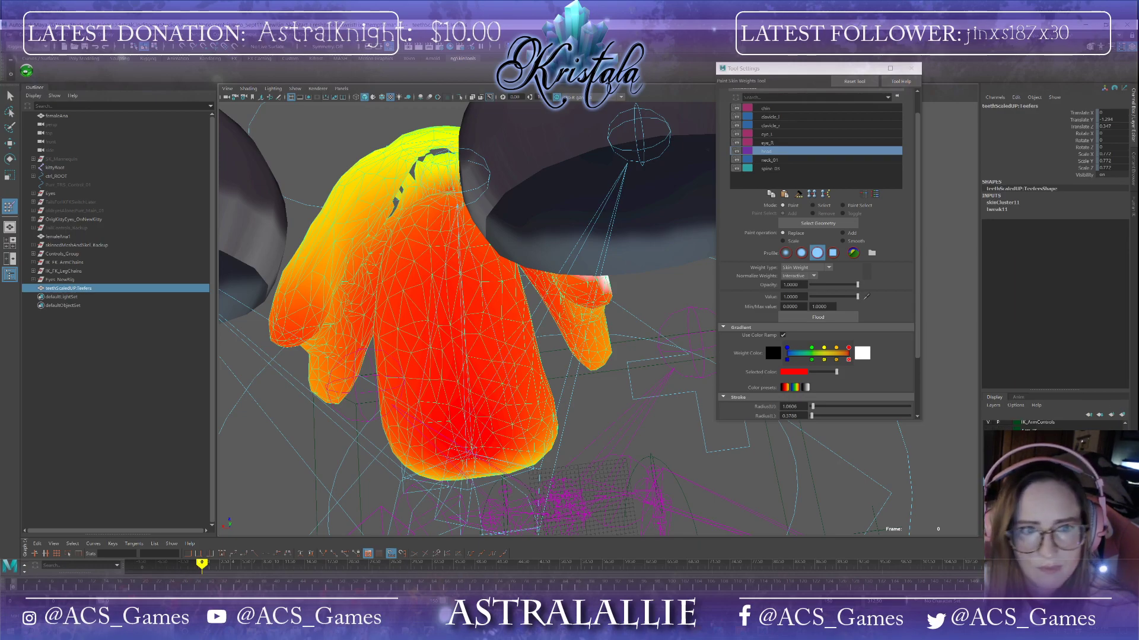
{"action": "left_click_drag", "start_coordinate": [554, 381], "coordinate": [427, 240], "text": "alt"}
{"action": "left_click", "coordinate": [9, 95]}
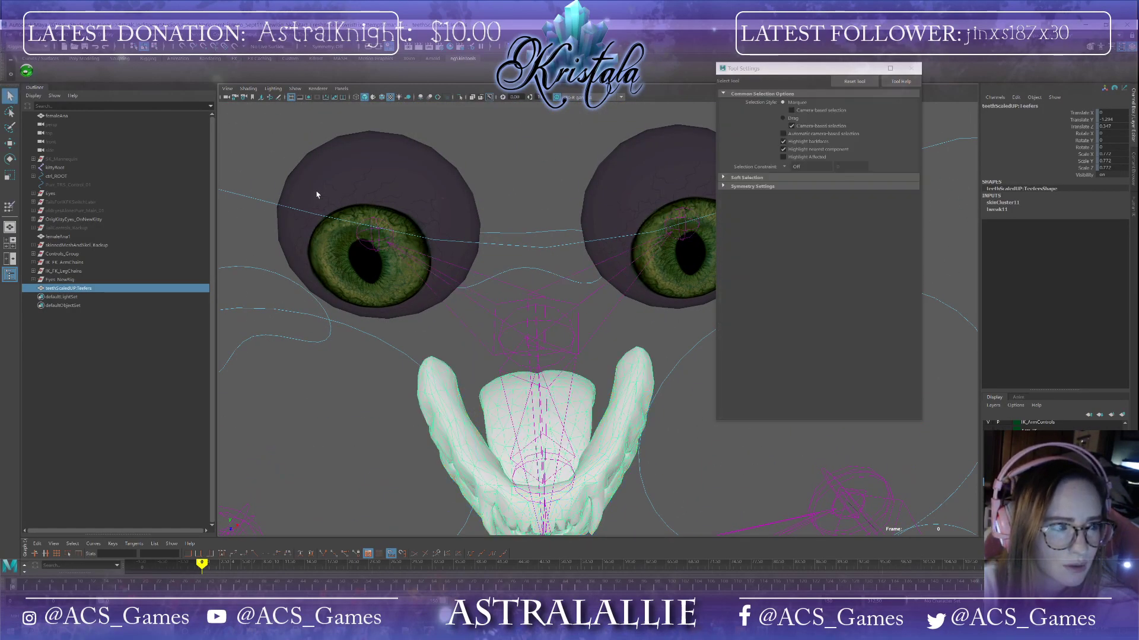
Step: Select the eye meshes and rename their display layer to newRig_Eyes
{"action": "left_click", "coordinate": [441, 206]}
{"action": "left_click", "coordinate": [634, 184], "text": "shift"}
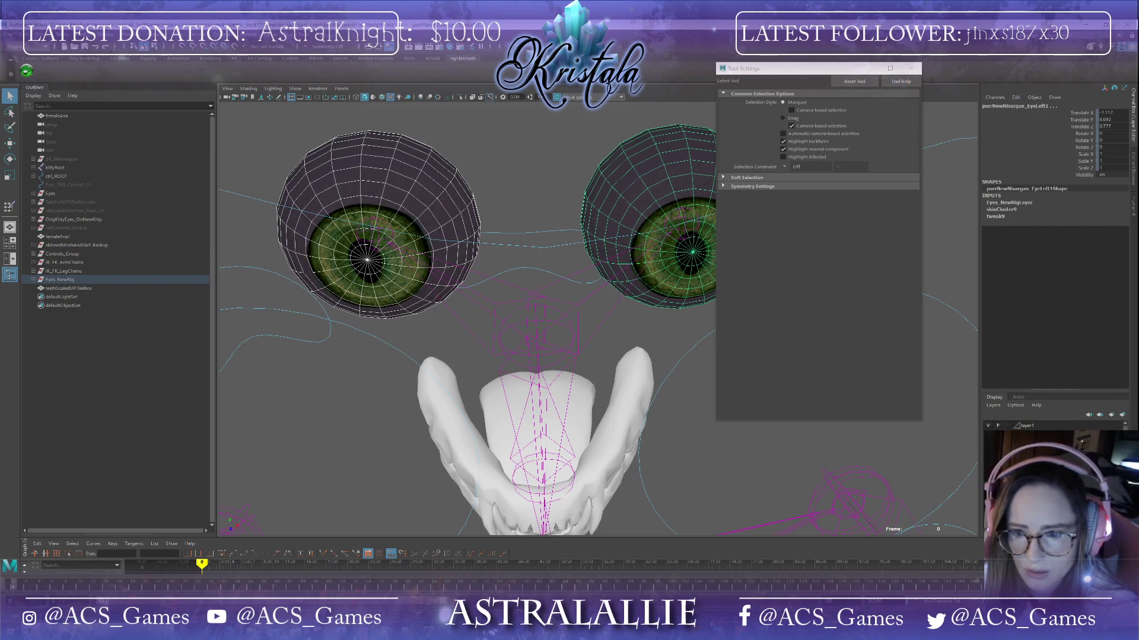
{"action": "double_click", "coordinate": [1024, 425]}
{"action": "key", "text": "BackSpace"}
{"action": "key", "text": "BackSpace"}
{"action": "key", "text": "BackSpace"}
{"action": "key", "text": "BackSpace"}
{"action": "key", "text": "BackSpace"}
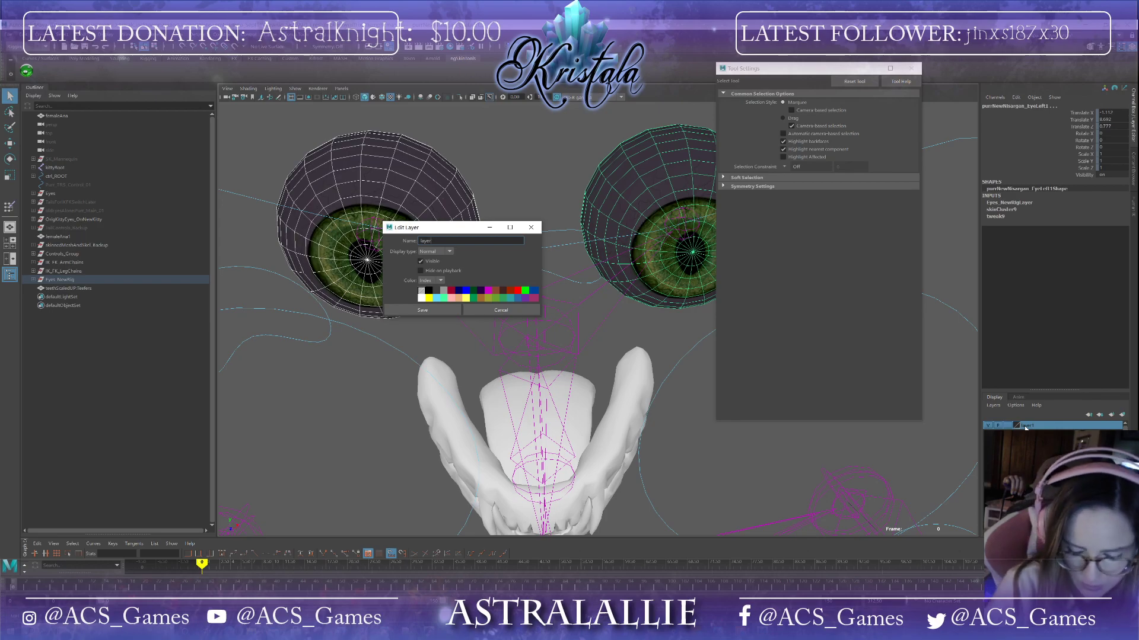
{"action": "type", "text": "new"}
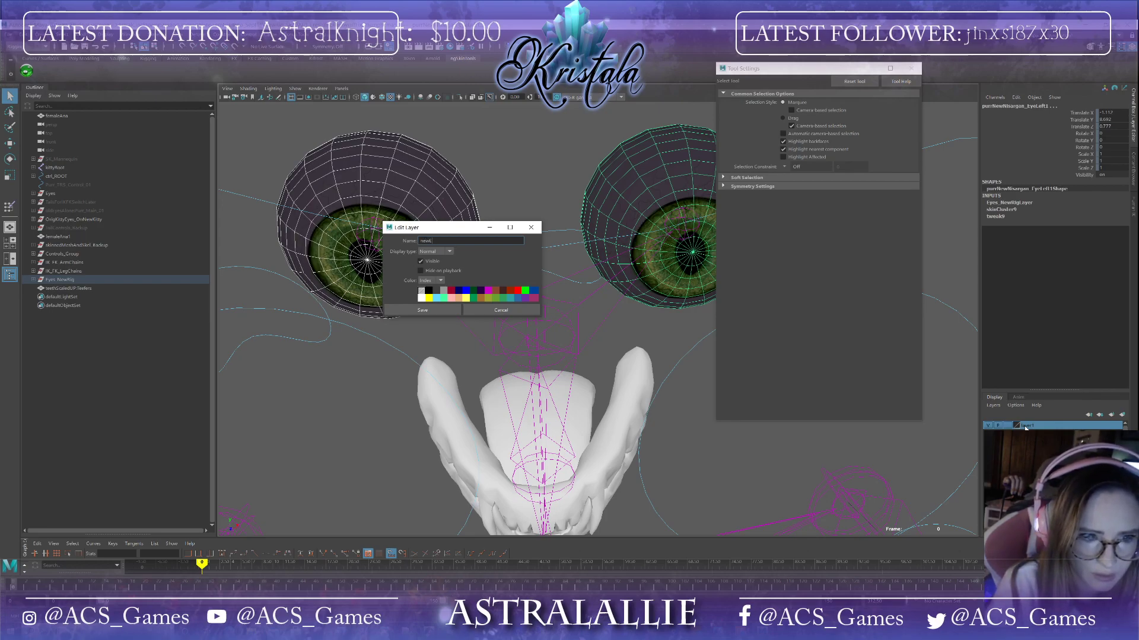
{"action": "type", "text": "ig_Eyes"}
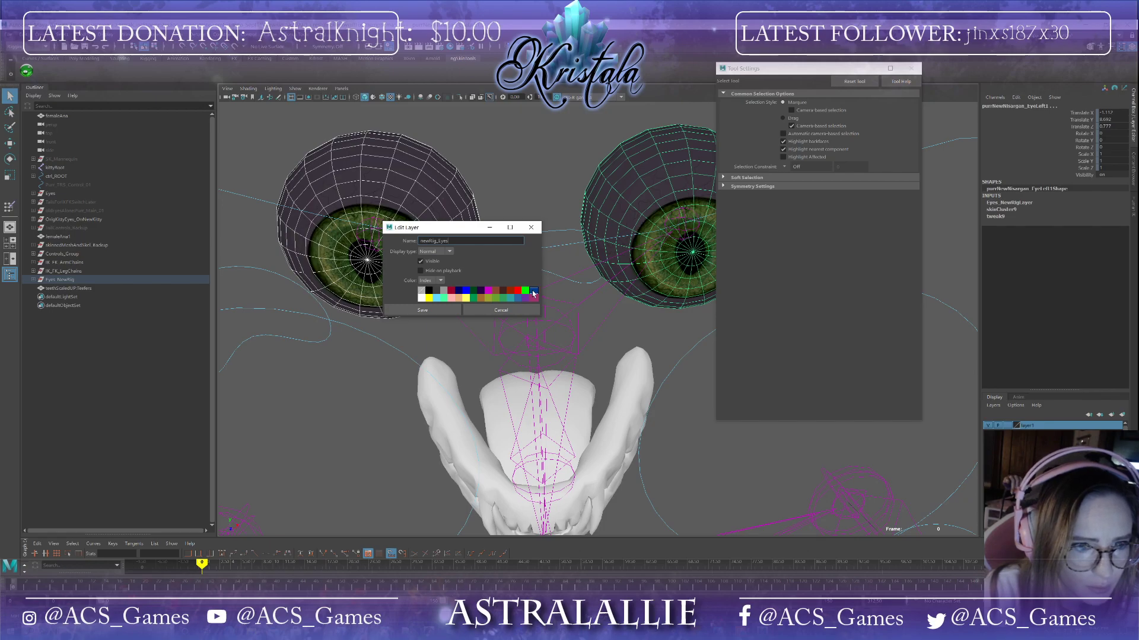
{"action": "left_click", "coordinate": [422, 309]}
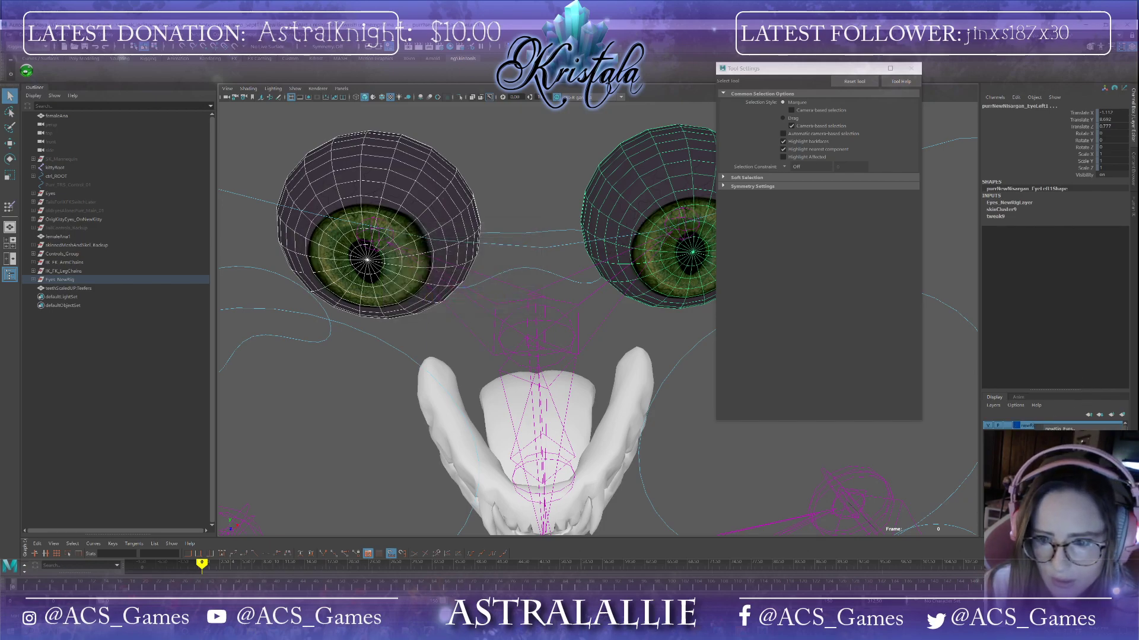
Step: Hide the newRig_Eyes layer to clear the view around the teeth
{"action": "left_click", "coordinate": [988, 425]}
{"action": "left_click_drag", "start_coordinate": [729, 422], "coordinate": [771, 461]}
{"action": "middle_click_drag", "start_coordinate": [771, 461], "coordinate": [598, 403], "text": "alt"}
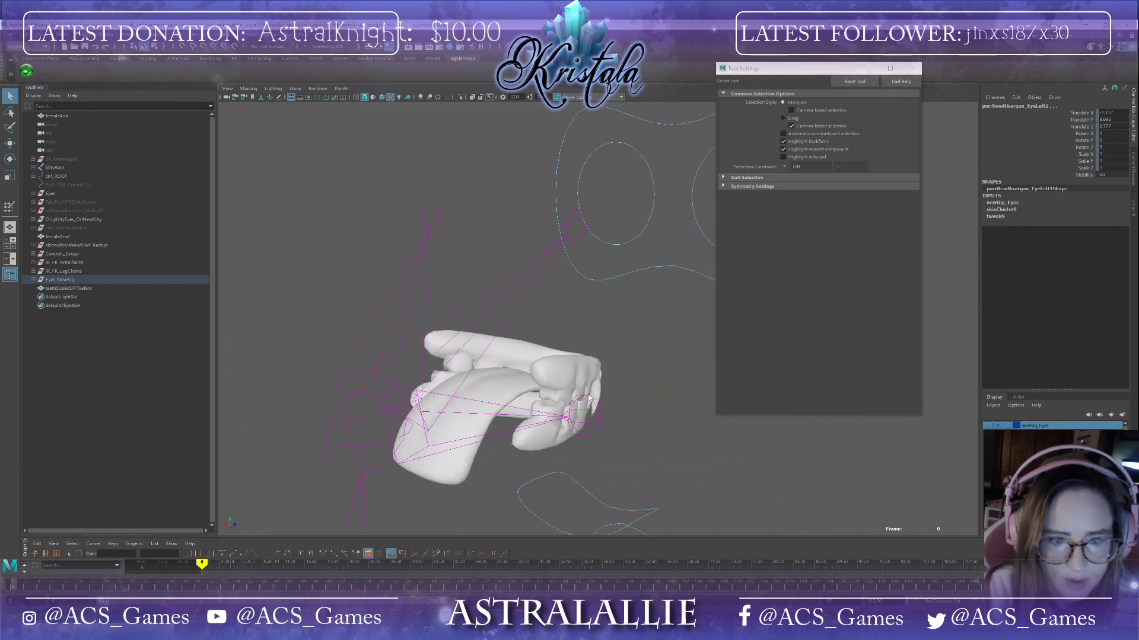
Step: Reselect the teeth mesh and reopen the Paint Skin Weights tool on it
{"action": "left_click", "coordinate": [598, 403]}
{"action": "left_click", "coordinate": [10, 209]}
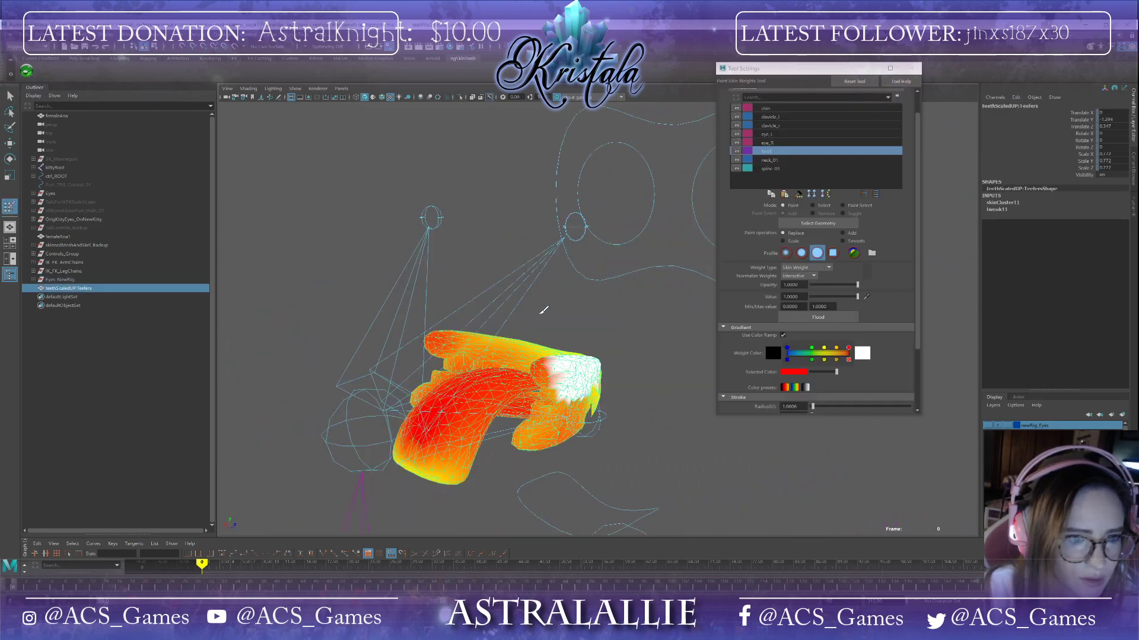
{"action": "left_click_drag", "start_coordinate": [542, 312], "coordinate": [486, 315], "text": "alt"}
{"action": "scroll", "coordinate": [483, 315], "scroll_direction": "up", "scroll_amount": 5}
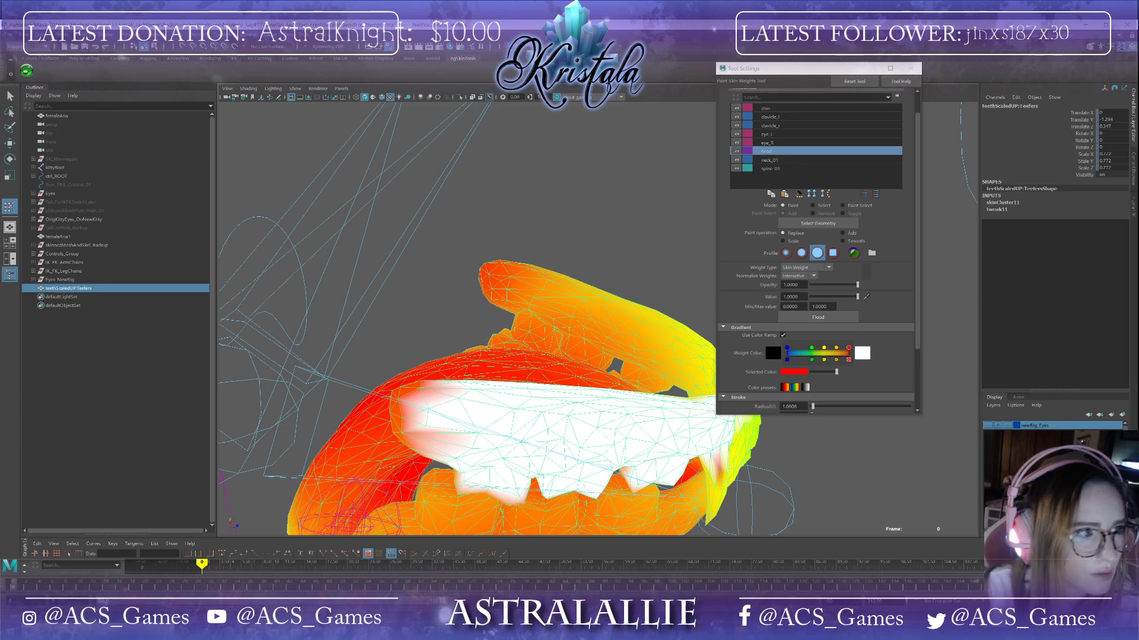
Step: Save the scene, accepting the student-version prompt, and move the Tool Settings window aside
{"action": "left_click", "coordinate": [9, 36]}
{"action": "left_click", "coordinate": [48, 76]}
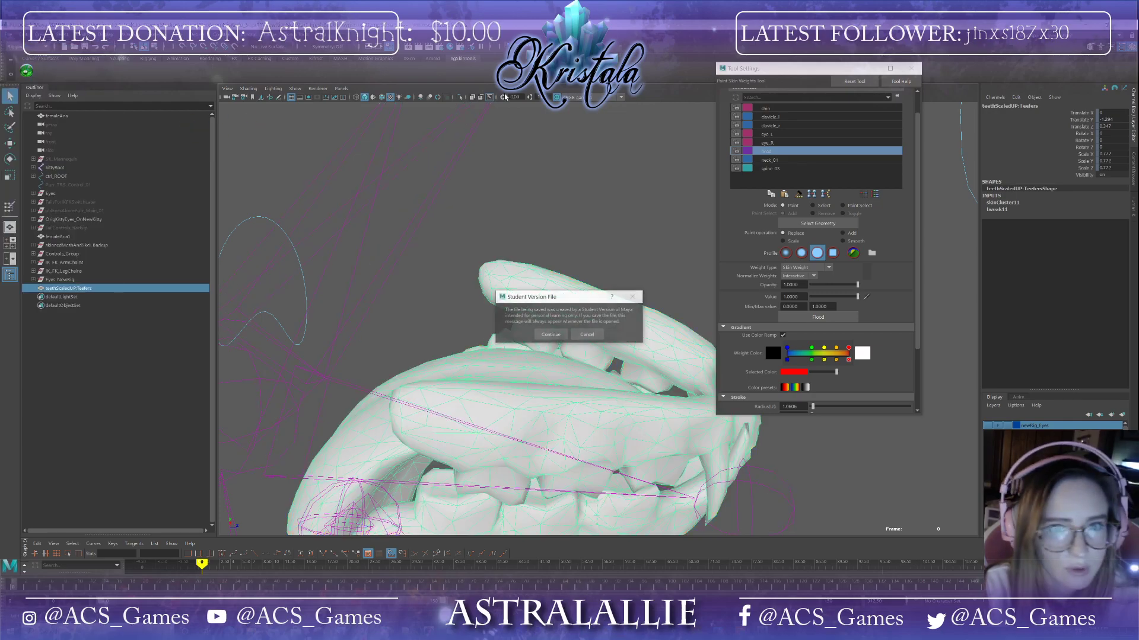
{"action": "left_click", "coordinate": [561, 334]}
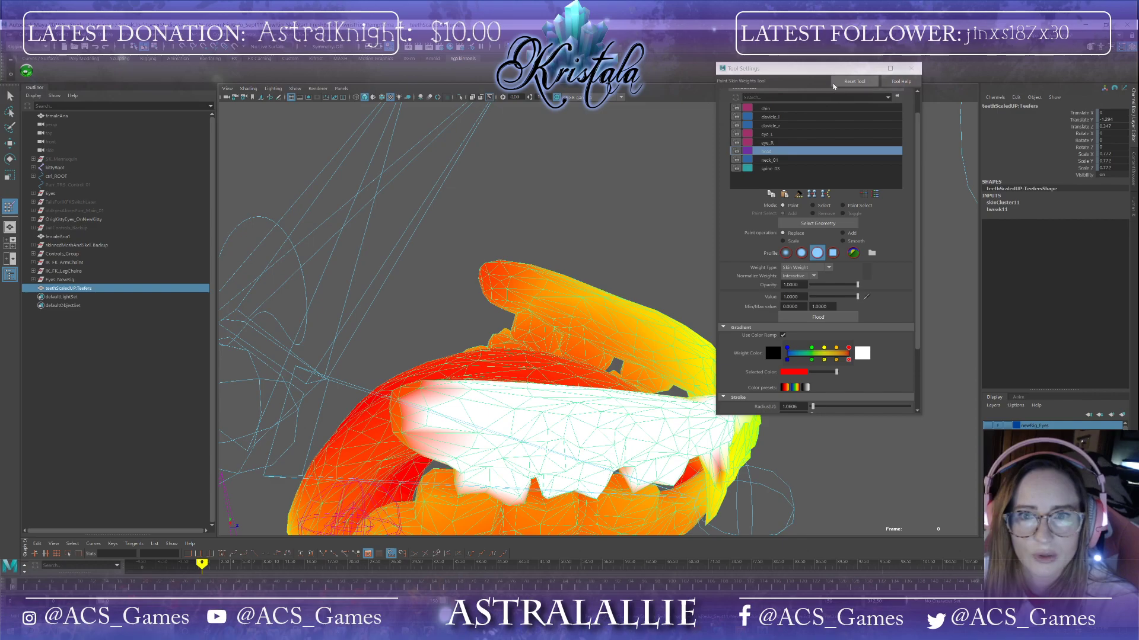
{"action": "left_click_drag", "start_coordinate": [831, 72], "coordinate": [1032, 73]}
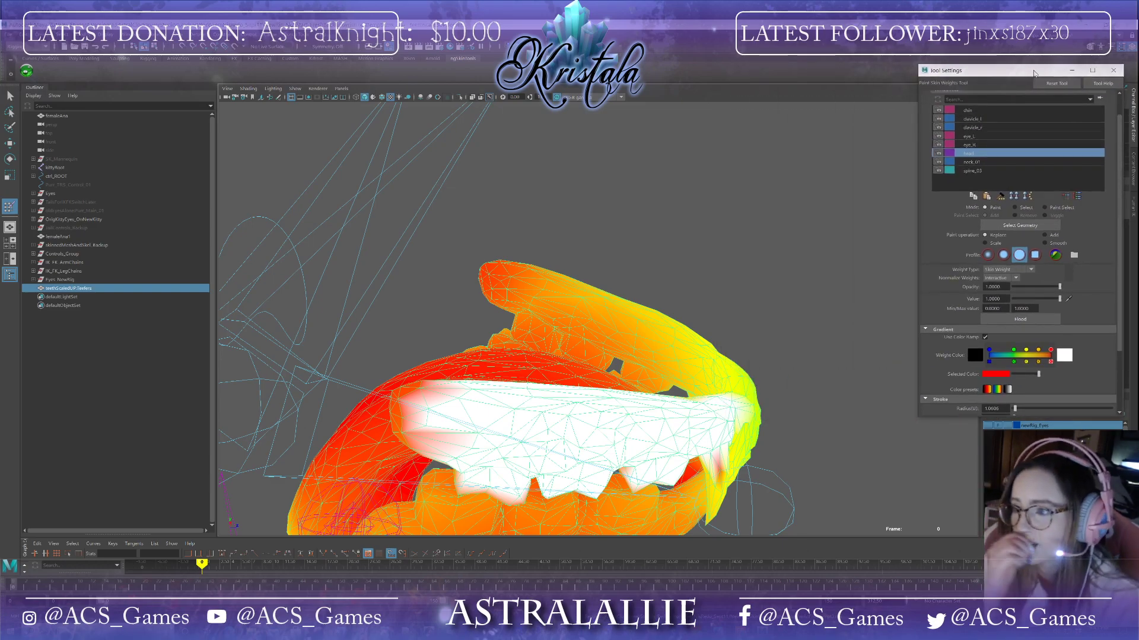
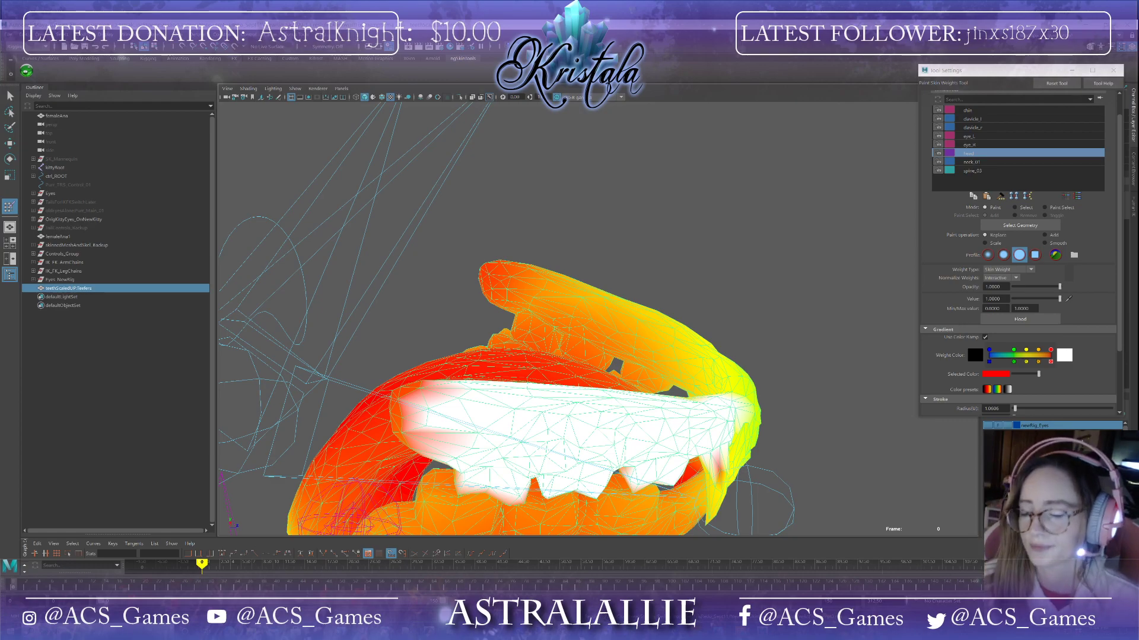
{"action": "mouse_move", "coordinate": [682, 383]}
{"action": "left_mouse_down", "text": "alt"}
{"action": "mouse_move", "coordinate": [737, 407]}
{"action": "mouse_move", "coordinate": [644, 220]}
{"action": "mouse_move", "coordinate": [463, 375]}
{"action": "left_mouse_up", "text": "alt"}
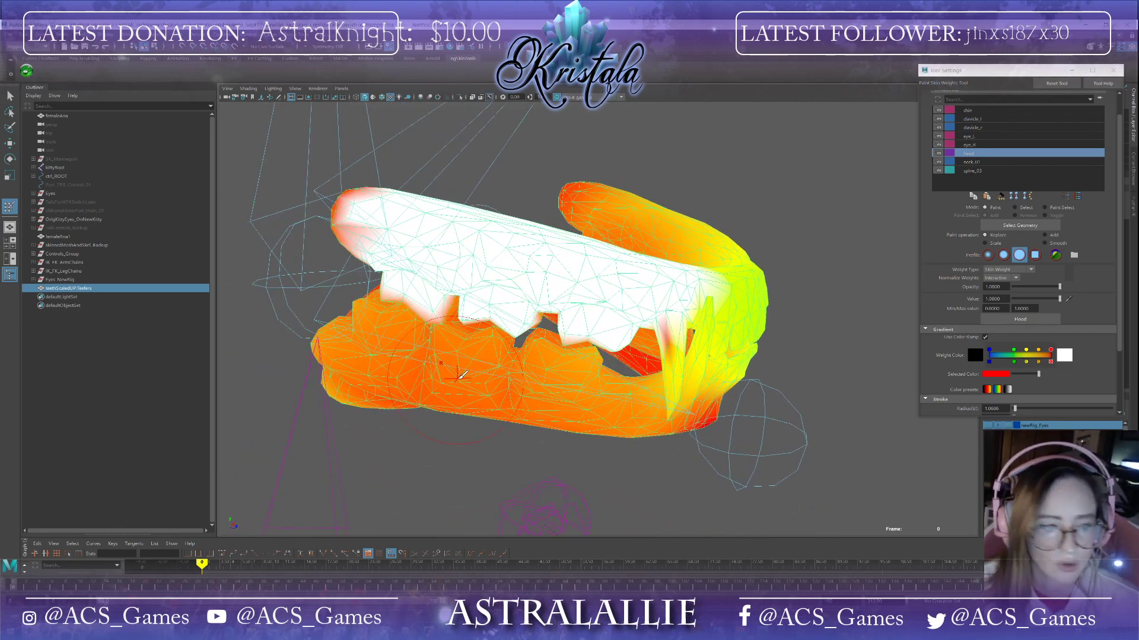
{"action": "mouse_move", "coordinate": [252, 630]}
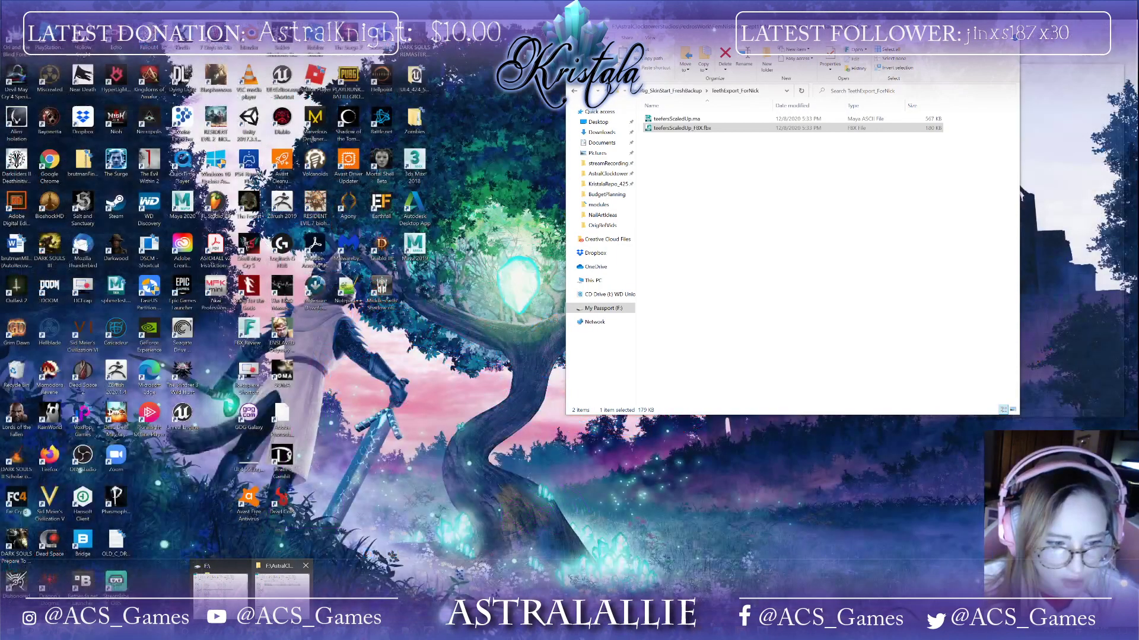
{"action": "left_click", "coordinate": [282, 584]}
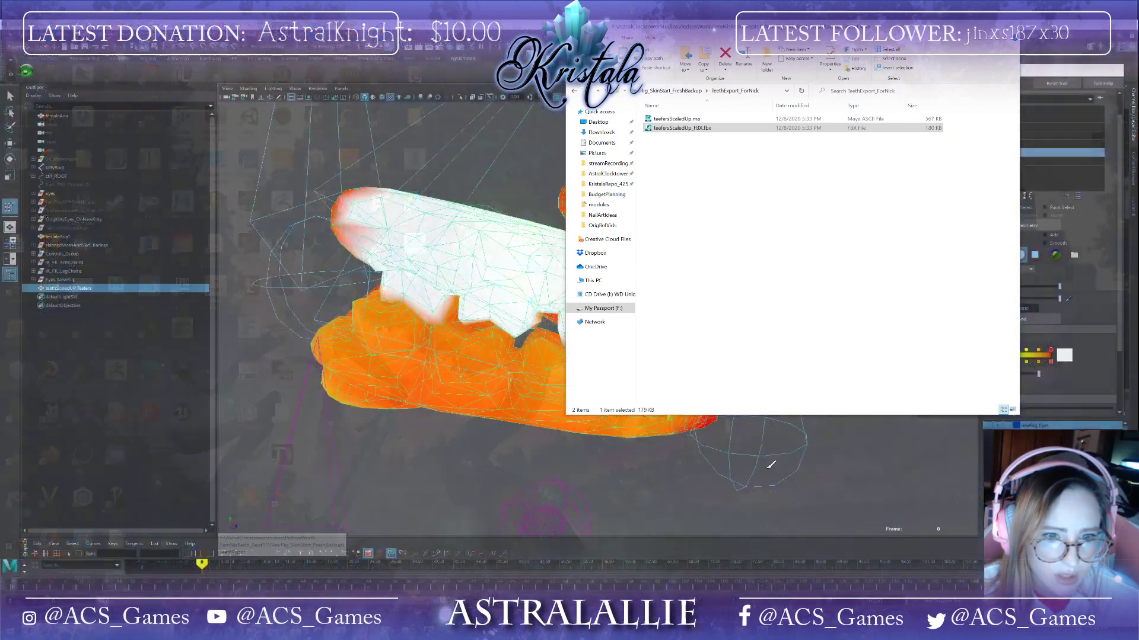
{"action": "left_click", "coordinate": [618, 310]}
{"action": "left_click_drag", "start_coordinate": [753, 27], "coordinate": [1138, 175]}
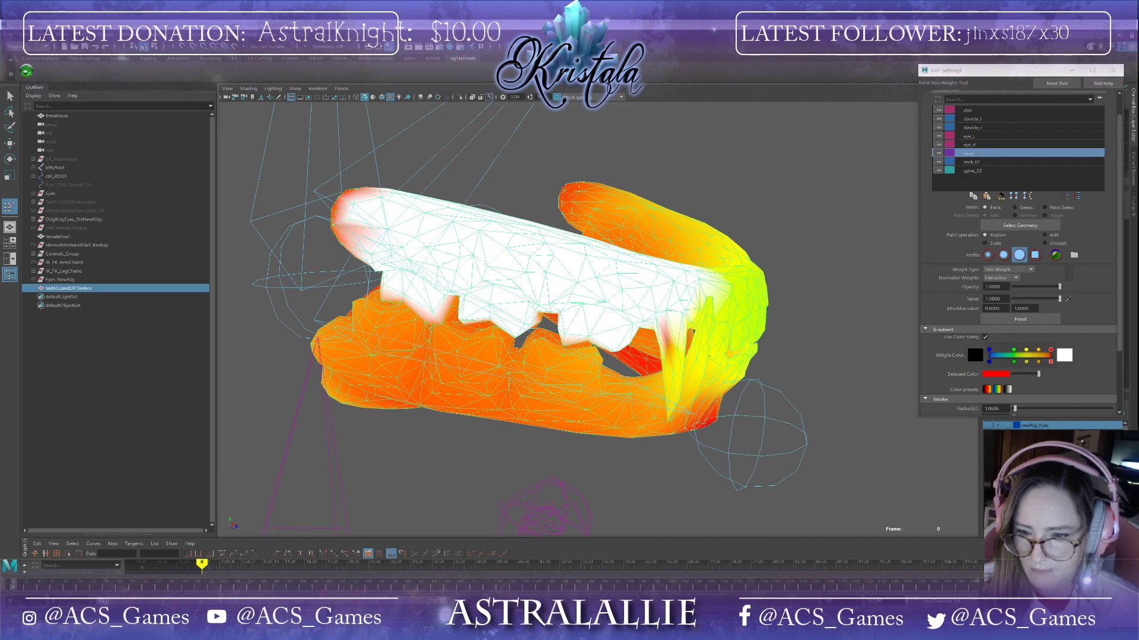
Step: Paint full Head influence weight onto the upper teeth, working from the side and front views
{"action": "left_click_drag", "start_coordinate": [643, 417], "coordinate": [627, 412], "text": "alt"}
{"action": "left_click_drag", "start_coordinate": [719, 343], "coordinate": [714, 429]}
{"action": "mouse_move", "coordinate": [809, 411]}
{"action": "left_mouse_down", "text": "alt"}
{"action": "mouse_move", "coordinate": [836, 413]}
{"action": "mouse_move", "coordinate": [765, 409]}
{"action": "left_mouse_up", "text": "alt"}
{"action": "middle_click_drag", "start_coordinate": [765, 409], "coordinate": [631, 373], "text": "alt"}
{"action": "mouse_move", "coordinate": [466, 281]}
{"action": "left_mouse_down"}
{"action": "mouse_move", "coordinate": [490, 298]}
{"action": "mouse_move", "coordinate": [559, 307]}
{"action": "left_mouse_up"}
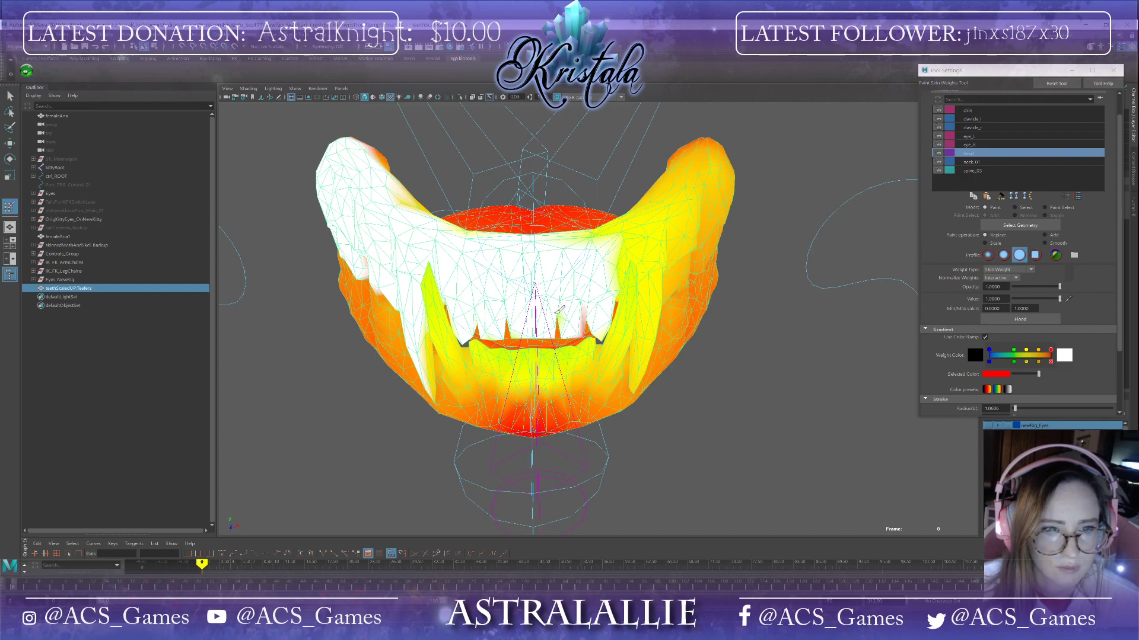
{"action": "mouse_move", "coordinate": [584, 305]}
{"action": "left_mouse_down", "text": "alt"}
{"action": "mouse_move", "coordinate": [610, 295]}
{"action": "mouse_move", "coordinate": [546, 285]}
{"action": "left_mouse_up", "text": "alt"}
{"action": "left_click_drag", "start_coordinate": [605, 247], "coordinate": [722, 247]}
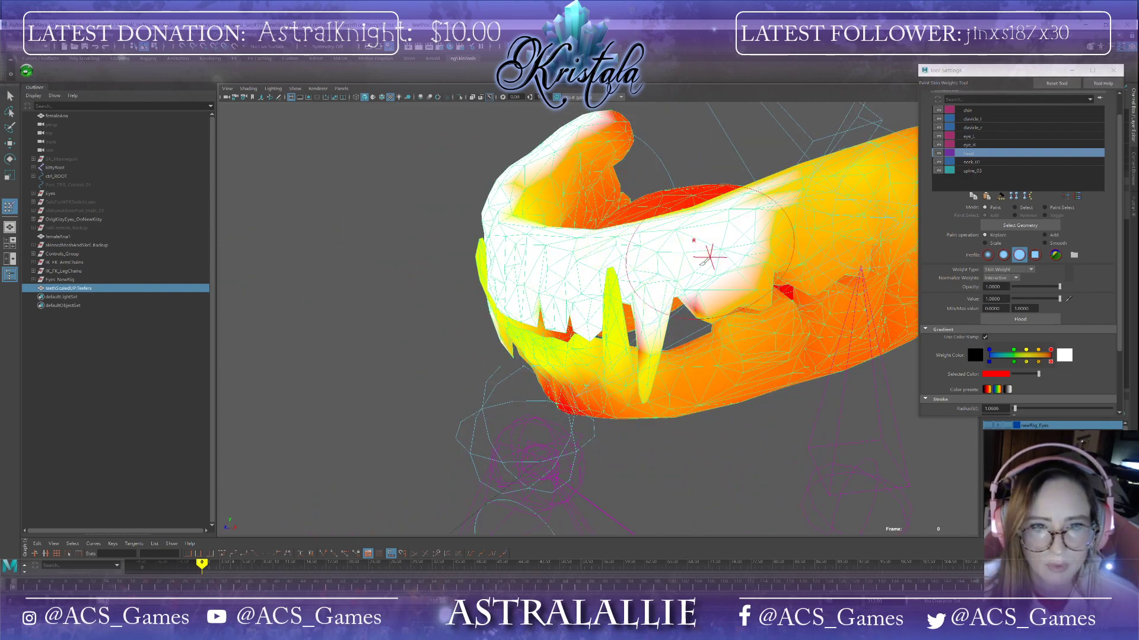
Step: Paint Head weight over the back of the upper teeth row and its gum line
{"action": "mouse_move", "coordinate": [652, 312]}
{"action": "left_mouse_down"}
{"action": "mouse_move", "coordinate": [650, 358]}
{"action": "mouse_move", "coordinate": [671, 375]}
{"action": "left_mouse_up"}
{"action": "left_click_drag", "start_coordinate": [802, 292], "coordinate": [670, 314], "text": "alt"}
{"action": "mouse_move", "coordinate": [545, 301]}
{"action": "left_mouse_down", "text": "alt"}
{"action": "mouse_move", "coordinate": [529, 315]}
{"action": "mouse_move", "coordinate": [493, 296]}
{"action": "left_mouse_up", "text": "alt"}
{"action": "mouse_move", "coordinate": [415, 261]}
{"action": "left_mouse_down"}
{"action": "mouse_move", "coordinate": [530, 297]}
{"action": "mouse_move", "coordinate": [649, 260]}
{"action": "mouse_move", "coordinate": [740, 286]}
{"action": "mouse_move", "coordinate": [846, 279]}
{"action": "mouse_move", "coordinate": [771, 261]}
{"action": "mouse_move", "coordinate": [808, 305]}
{"action": "mouse_move", "coordinate": [818, 299]}
{"action": "left_mouse_up"}
{"action": "mouse_move", "coordinate": [859, 339]}
{"action": "left_mouse_down"}
{"action": "mouse_move", "coordinate": [838, 340]}
{"action": "mouse_move", "coordinate": [628, 205]}
{"action": "mouse_move", "coordinate": [502, 194]}
{"action": "left_mouse_up"}
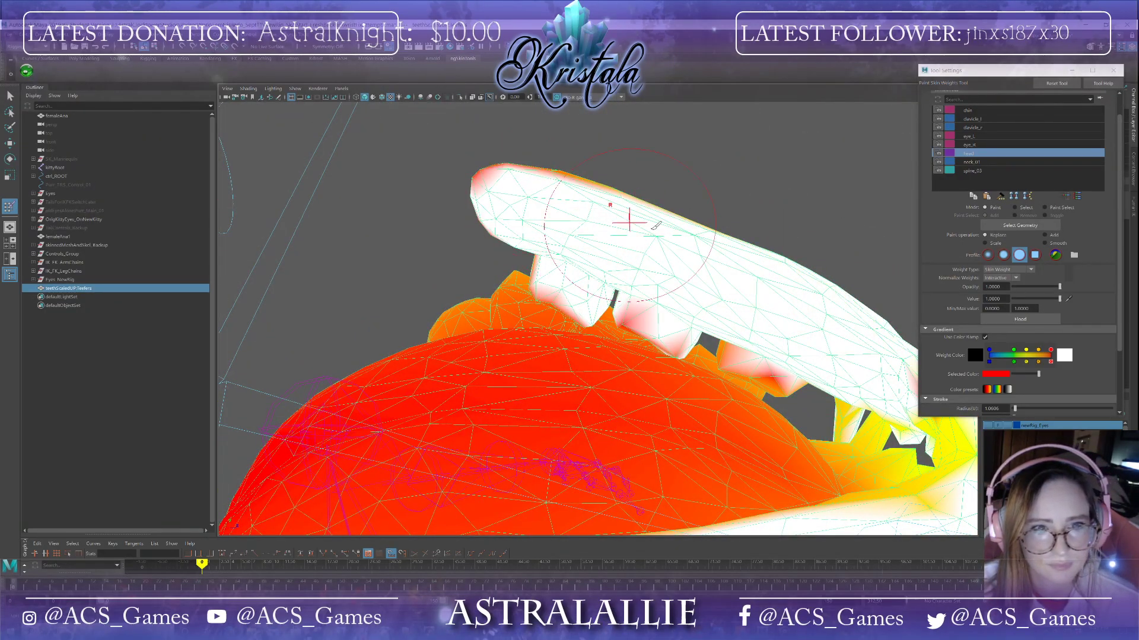
{"action": "left_click_drag", "start_coordinate": [629, 221], "coordinate": [615, 298], "text": "alt"}
{"action": "mouse_move", "coordinate": [691, 368]}
{"action": "left_mouse_down"}
{"action": "mouse_move", "coordinate": [630, 160]}
{"action": "mouse_move", "coordinate": [781, 193]}
{"action": "mouse_move", "coordinate": [652, 277]}
{"action": "mouse_move", "coordinate": [550, 297]}
{"action": "mouse_move", "coordinate": [572, 261]}
{"action": "mouse_move", "coordinate": [634, 314]}
{"action": "left_mouse_up"}
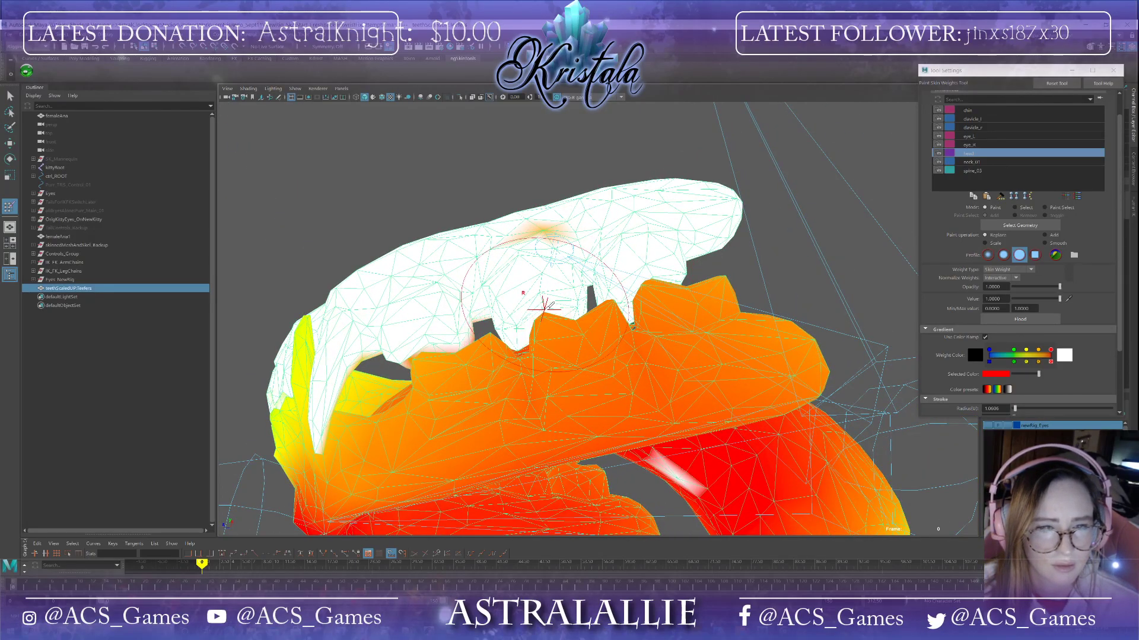
Step: Paint Head weight onto the upper fangs and the gum area around them
{"action": "left_click_drag", "start_coordinate": [489, 239], "coordinate": [453, 193], "text": "alt"}
{"action": "left_click_drag", "start_coordinate": [446, 190], "coordinate": [492, 190], "text": "alt"}
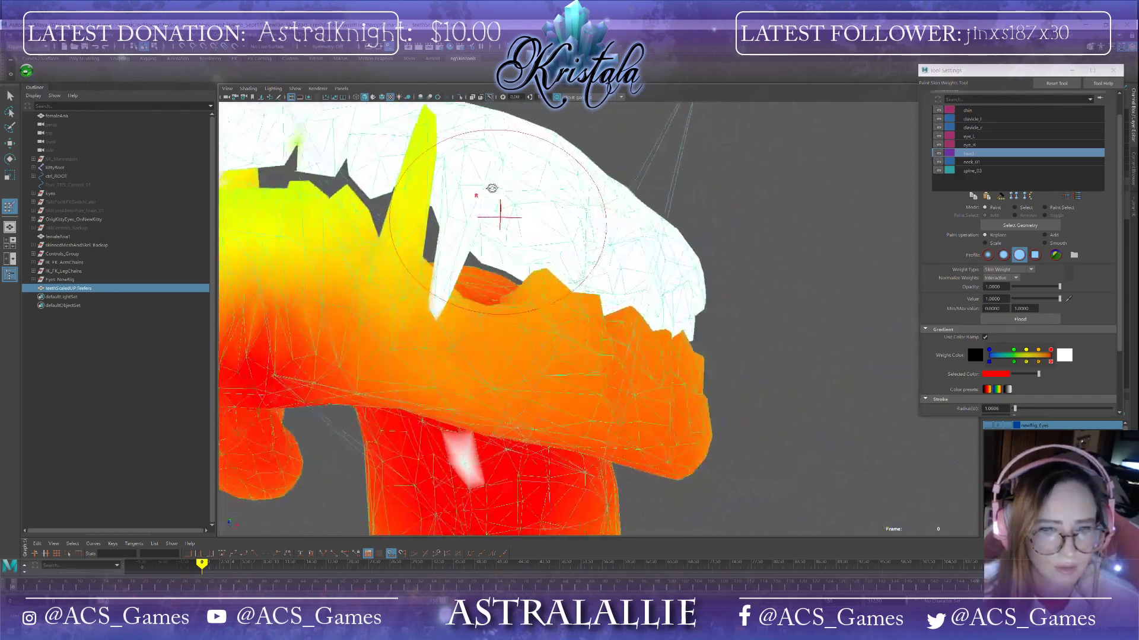
{"action": "mouse_move", "coordinate": [504, 368]}
{"action": "left_mouse_down", "text": "alt"}
{"action": "mouse_move", "coordinate": [554, 323]}
{"action": "mouse_move", "coordinate": [541, 297]}
{"action": "left_mouse_up", "text": "alt"}
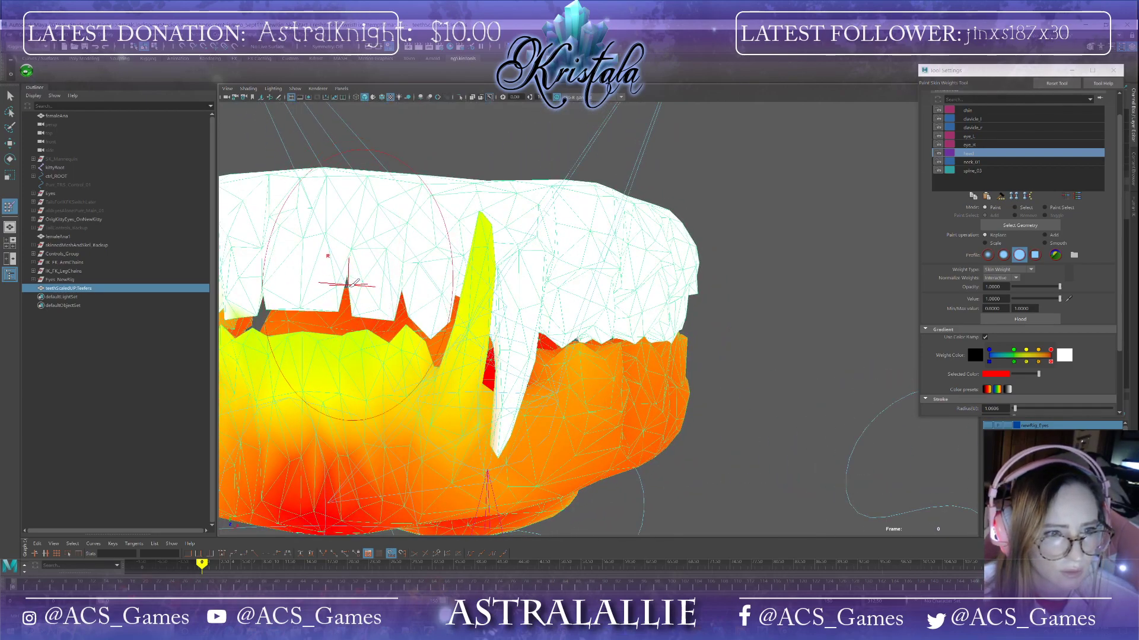
{"action": "left_click_drag", "start_coordinate": [350, 290], "coordinate": [611, 148], "text": "alt"}
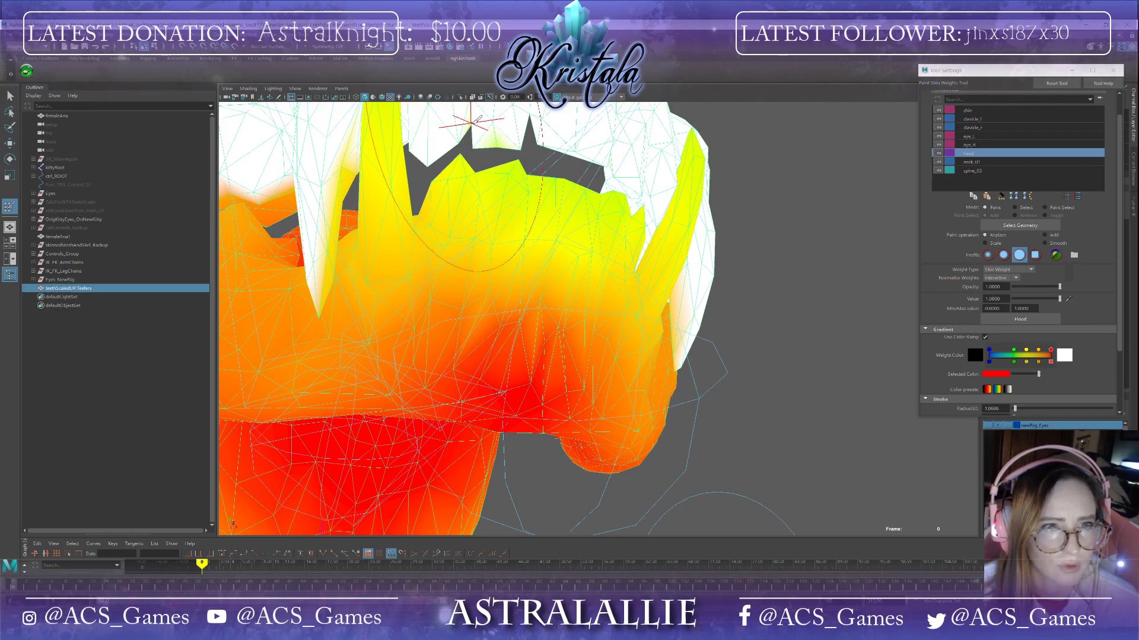
{"action": "left_click_drag", "start_coordinate": [498, 139], "coordinate": [369, 204], "text": "alt"}
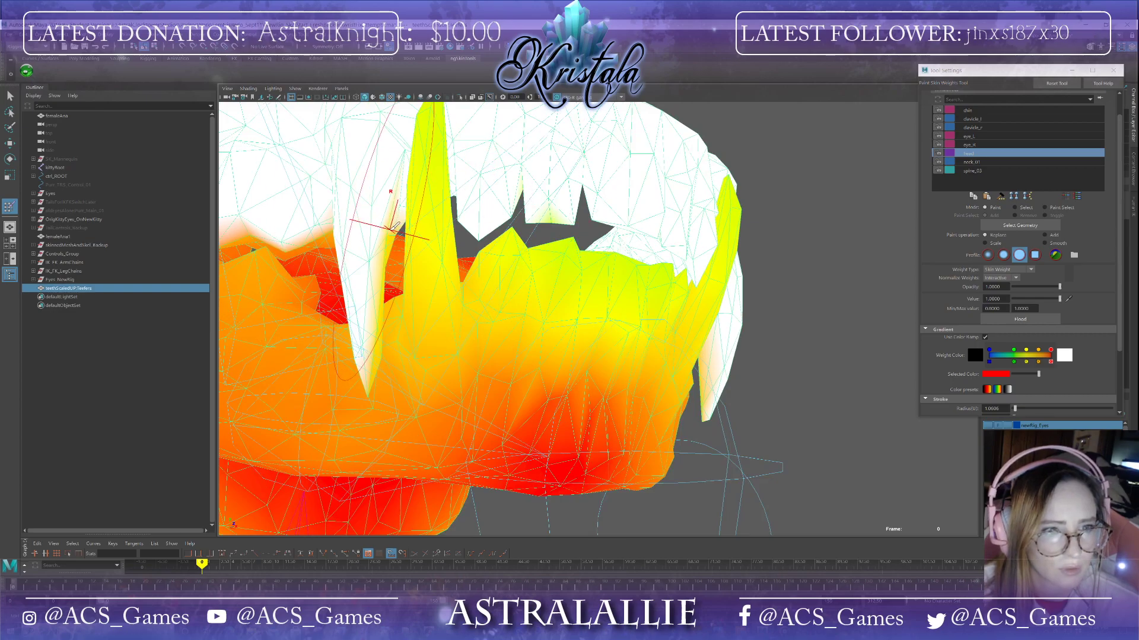
{"action": "mouse_move", "coordinate": [295, 215]}
{"action": "left_mouse_down", "text": "alt"}
{"action": "mouse_move", "coordinate": [327, 238]}
{"action": "mouse_move", "coordinate": [330, 227]}
{"action": "left_mouse_up", "text": "alt"}
{"action": "left_click", "coordinate": [379, 174]}
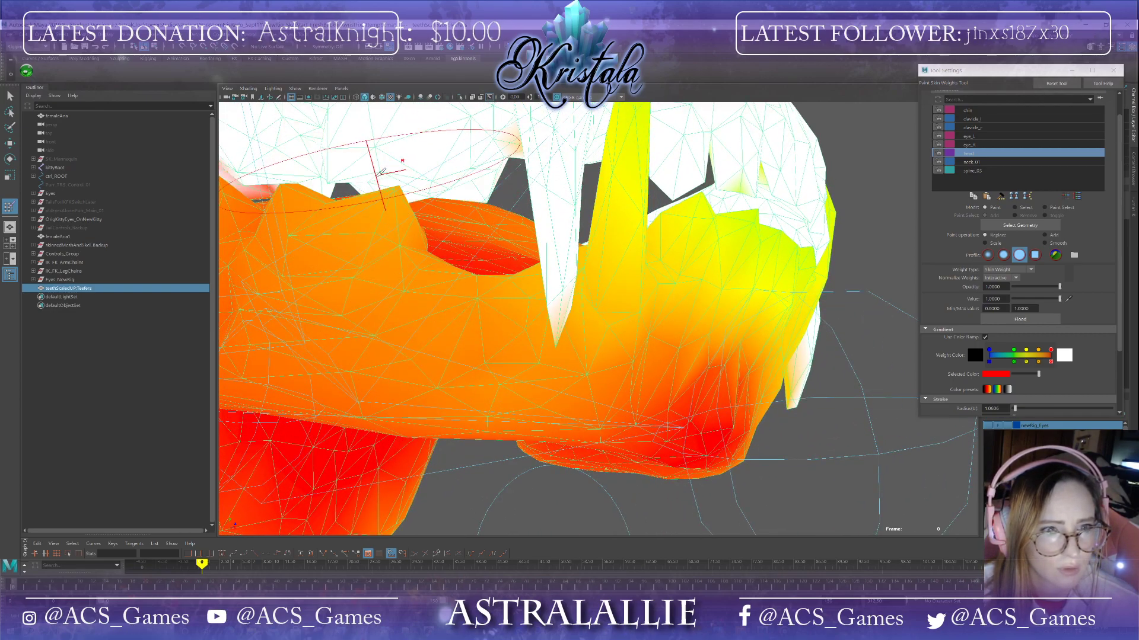
{"action": "left_click_drag", "start_coordinate": [481, 156], "coordinate": [593, 191], "text": "alt"}
{"action": "mouse_move", "coordinate": [379, 168]}
{"action": "left_mouse_down", "text": "alt"}
{"action": "mouse_move", "coordinate": [366, 175]}
{"action": "mouse_move", "coordinate": [389, 173]}
{"action": "mouse_move", "coordinate": [400, 189]}
{"action": "mouse_move", "coordinate": [427, 271]}
{"action": "mouse_move", "coordinate": [617, 301]}
{"action": "left_mouse_up", "text": "alt"}
Step: Dab Head weight onto the remaining unpainted spots at the rear of the upper teeth
{"action": "left_click", "coordinate": [388, 168]}
{"action": "left_click", "coordinate": [724, 289]}
{"action": "left_click", "coordinate": [756, 145]}
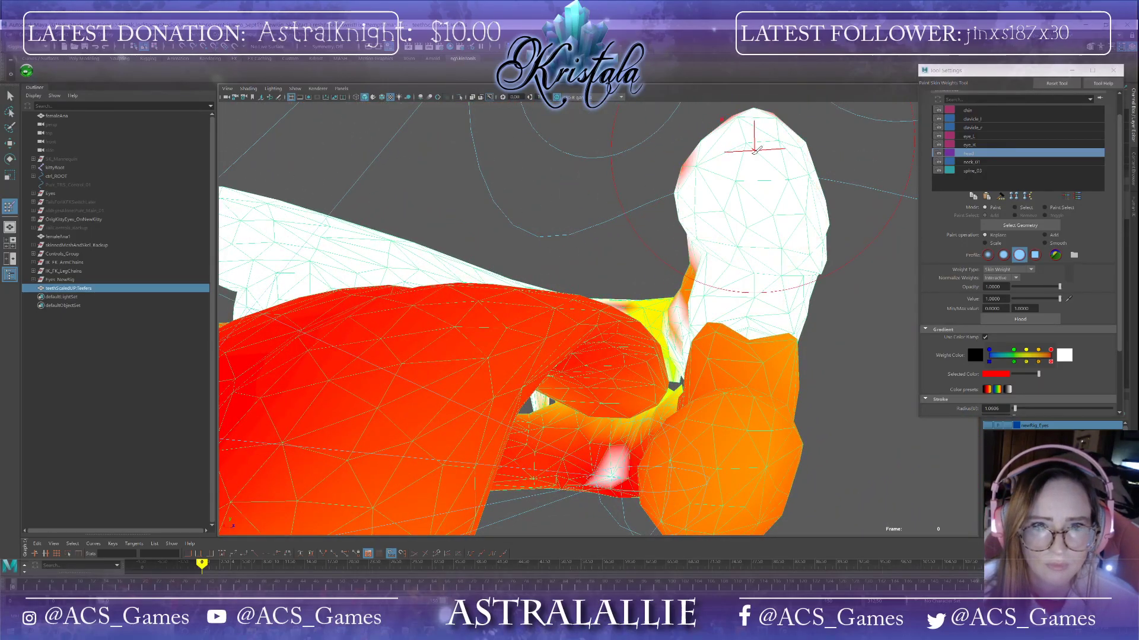
{"action": "left_click_drag", "start_coordinate": [756, 146], "coordinate": [763, 207], "text": "alt"}
{"action": "mouse_move", "coordinate": [852, 457]}
{"action": "left_mouse_down"}
{"action": "mouse_move", "coordinate": [872, 409]}
{"action": "mouse_move", "coordinate": [824, 367]}
{"action": "mouse_move", "coordinate": [747, 349]}
{"action": "mouse_move", "coordinate": [786, 449]}
{"action": "mouse_move", "coordinate": [762, 356]}
{"action": "mouse_move", "coordinate": [712, 309]}
{"action": "mouse_move", "coordinate": [581, 284]}
{"action": "left_mouse_up"}
{"action": "left_click", "coordinate": [652, 321]}
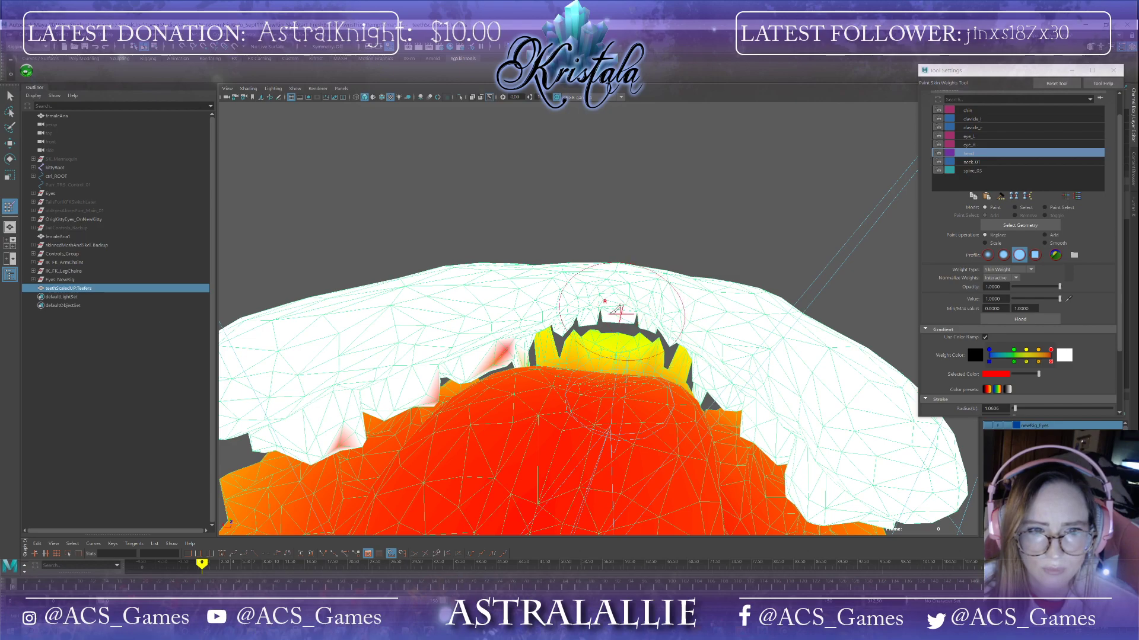
{"action": "left_click", "coordinate": [501, 361]}
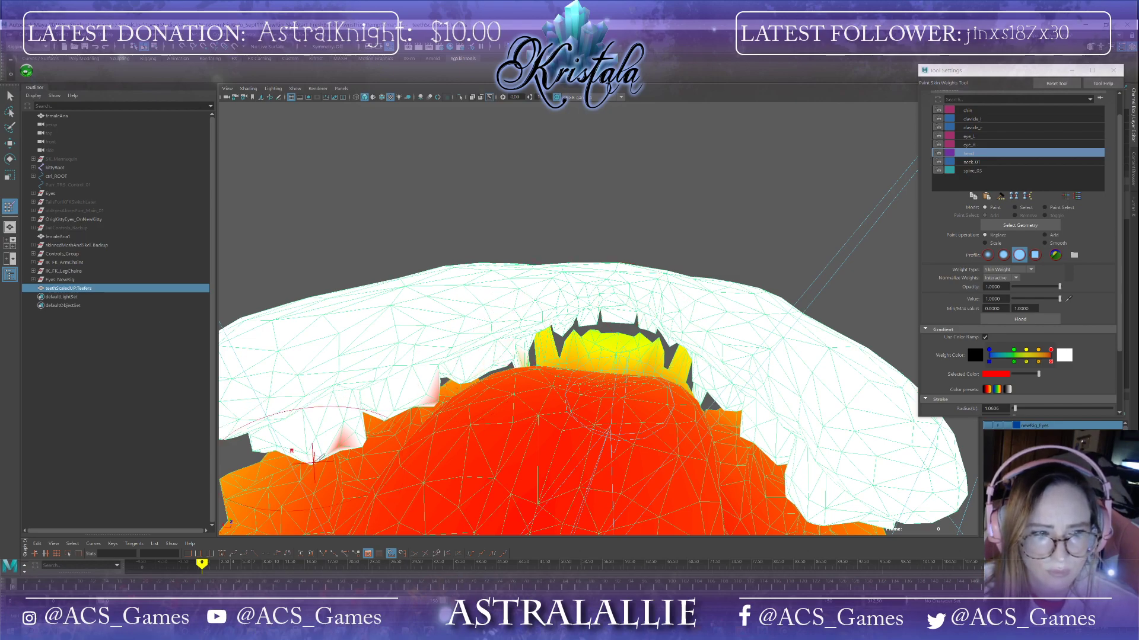
{"action": "left_click", "coordinate": [341, 437]}
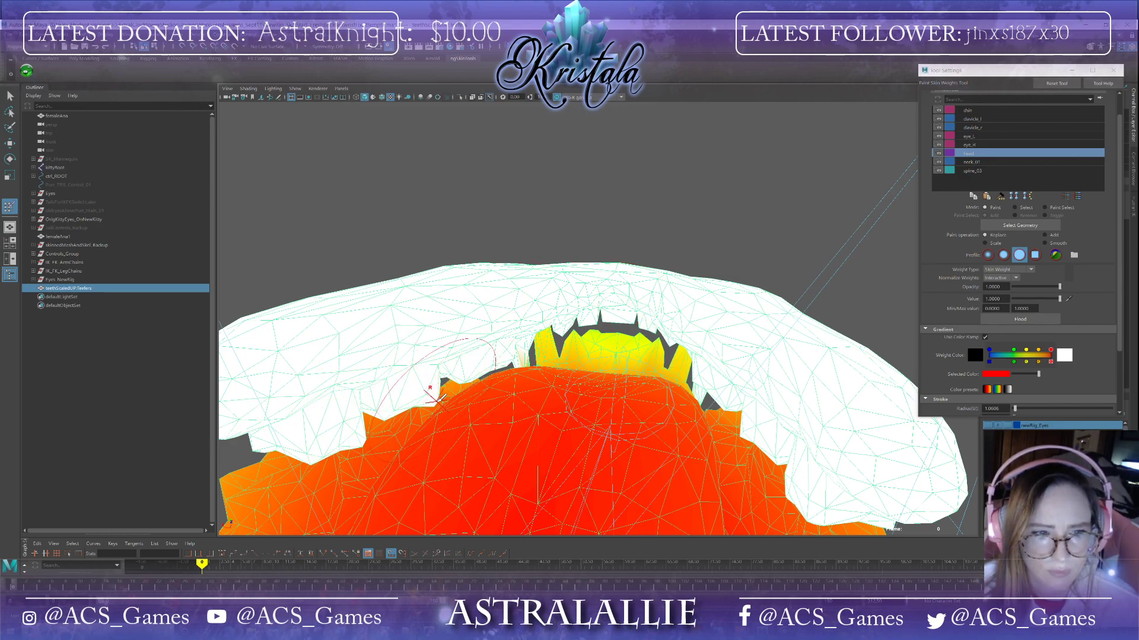
Step: Save the scene, accepting the student-version prompt
{"action": "left_click", "coordinate": [10, 37]}
{"action": "left_click", "coordinate": [19, 70]}
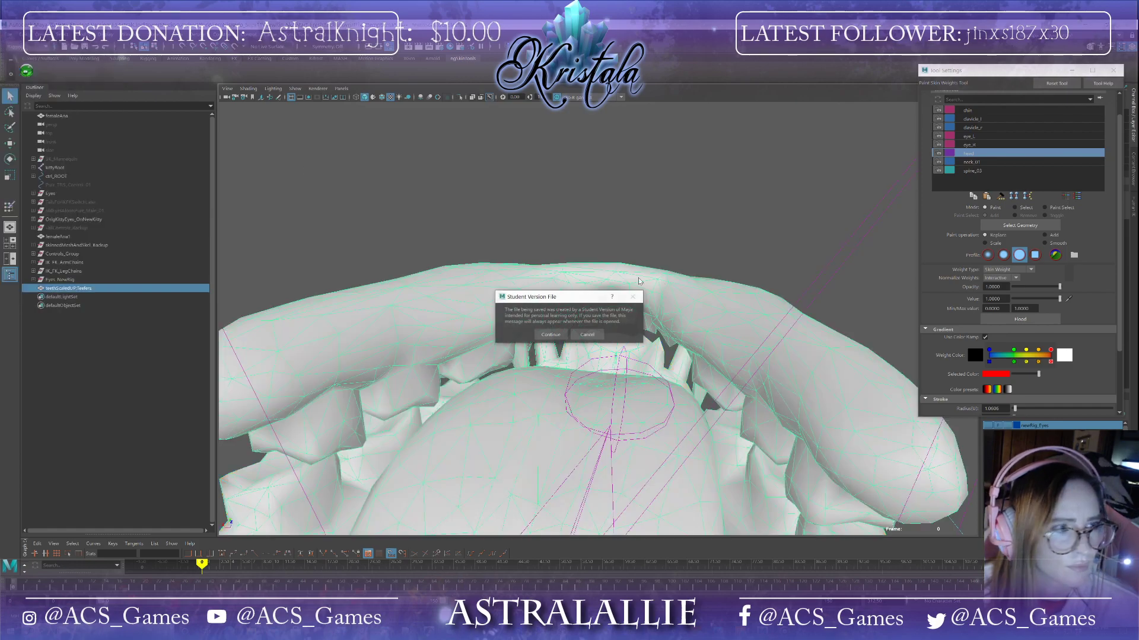
{"action": "left_click", "coordinate": [554, 334]}
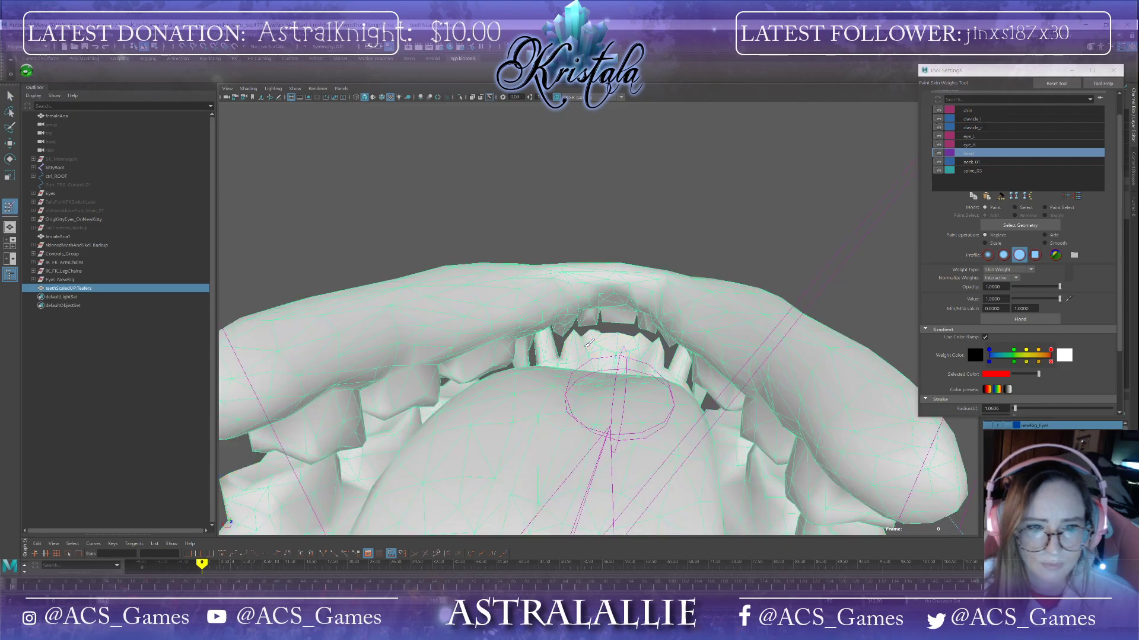
Step: Switch the painted influence to the jaw joint and paint its weight onto the lower teeth
{"action": "left_click_drag", "start_coordinate": [648, 366], "coordinate": [580, 323], "text": "alt"}
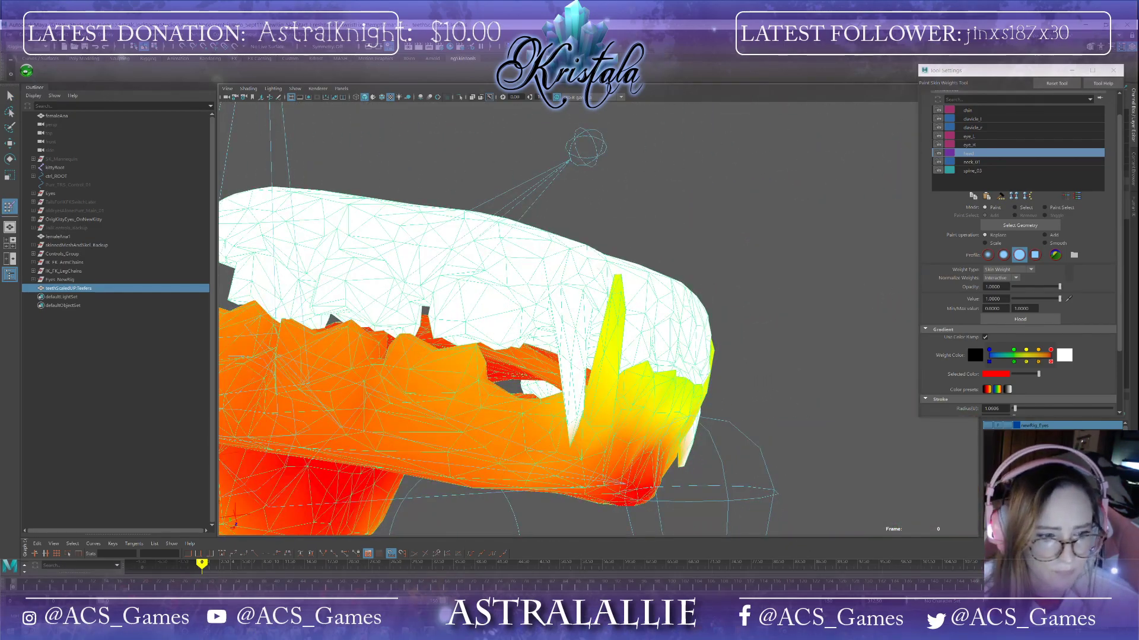
{"action": "mouse_move", "coordinate": [16, 593]}
{"action": "left_mouse_down"}
{"action": "mouse_move", "coordinate": [51, 598]}
{"action": "mouse_move", "coordinate": [4, 588]}
{"action": "left_mouse_up"}
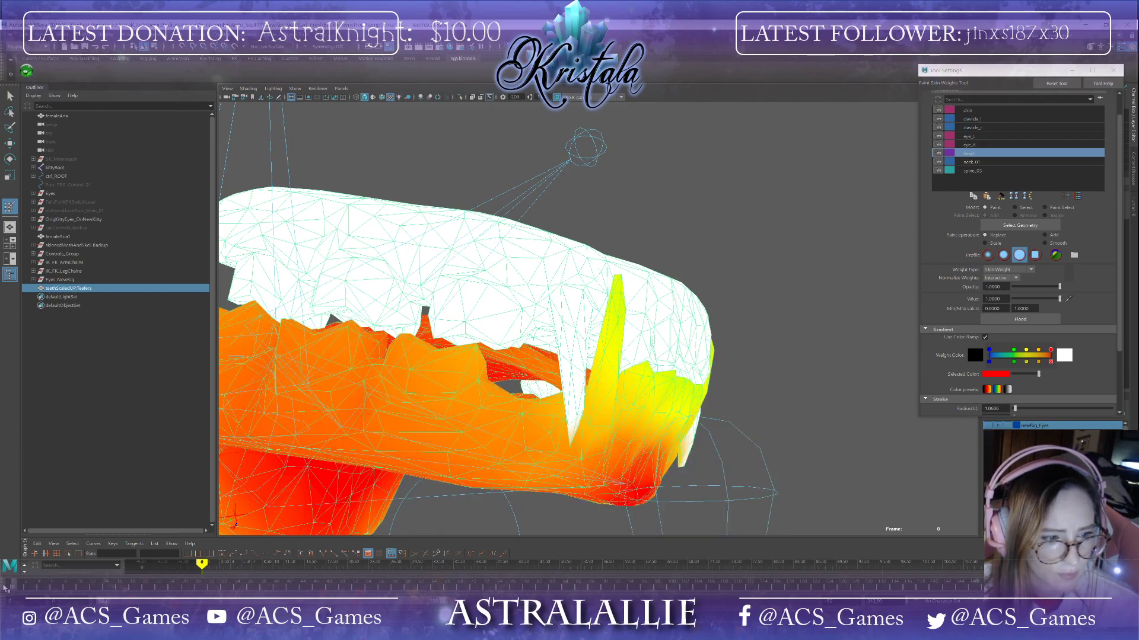
{"action": "left_click_drag", "start_coordinate": [741, 396], "coordinate": [813, 388], "text": "alt"}
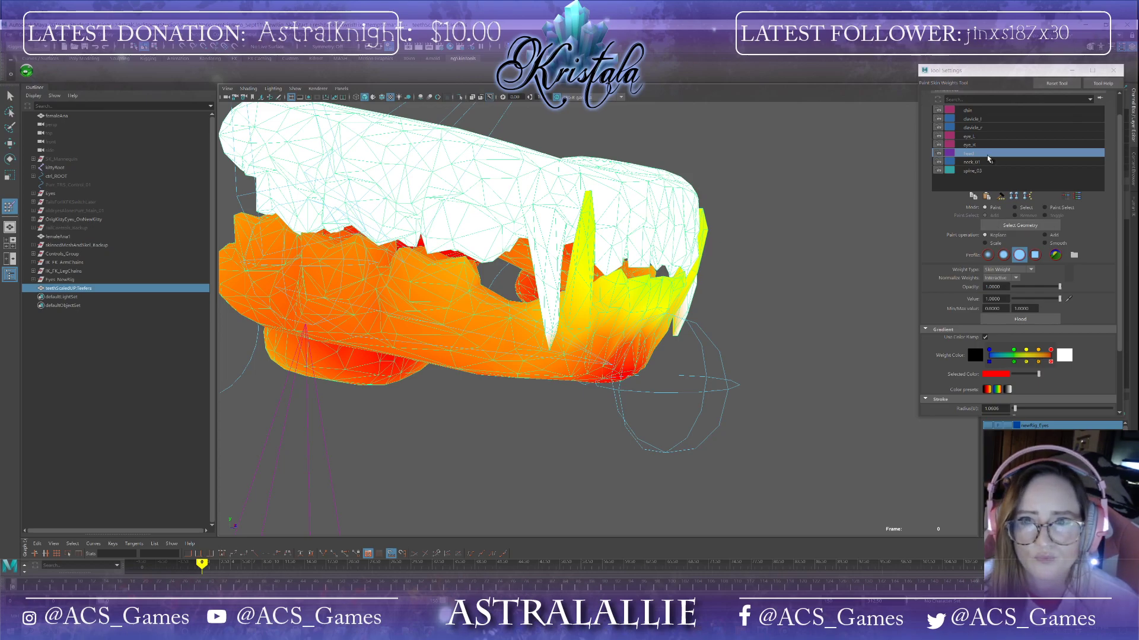
{"action": "left_click", "coordinate": [976, 108]}
{"action": "left_click_drag", "start_coordinate": [757, 255], "coordinate": [628, 381], "text": "alt"}
{"action": "mouse_move", "coordinate": [609, 338]}
{"action": "left_mouse_down"}
{"action": "mouse_move", "coordinate": [643, 341]}
{"action": "mouse_move", "coordinate": [603, 282]}
{"action": "mouse_move", "coordinate": [639, 288]}
{"action": "left_mouse_up"}
{"action": "mouse_move", "coordinate": [715, 229]}
{"action": "left_mouse_down"}
{"action": "mouse_move", "coordinate": [677, 330]}
{"action": "mouse_move", "coordinate": [635, 294]}
{"action": "mouse_move", "coordinate": [570, 285]}
{"action": "left_mouse_up"}
{"action": "left_click_drag", "start_coordinate": [540, 240], "coordinate": [604, 246]}
{"action": "left_click_drag", "start_coordinate": [532, 205], "coordinate": [528, 238]}
{"action": "left_click_drag", "start_coordinate": [282, 275], "coordinate": [409, 336], "text": "alt"}
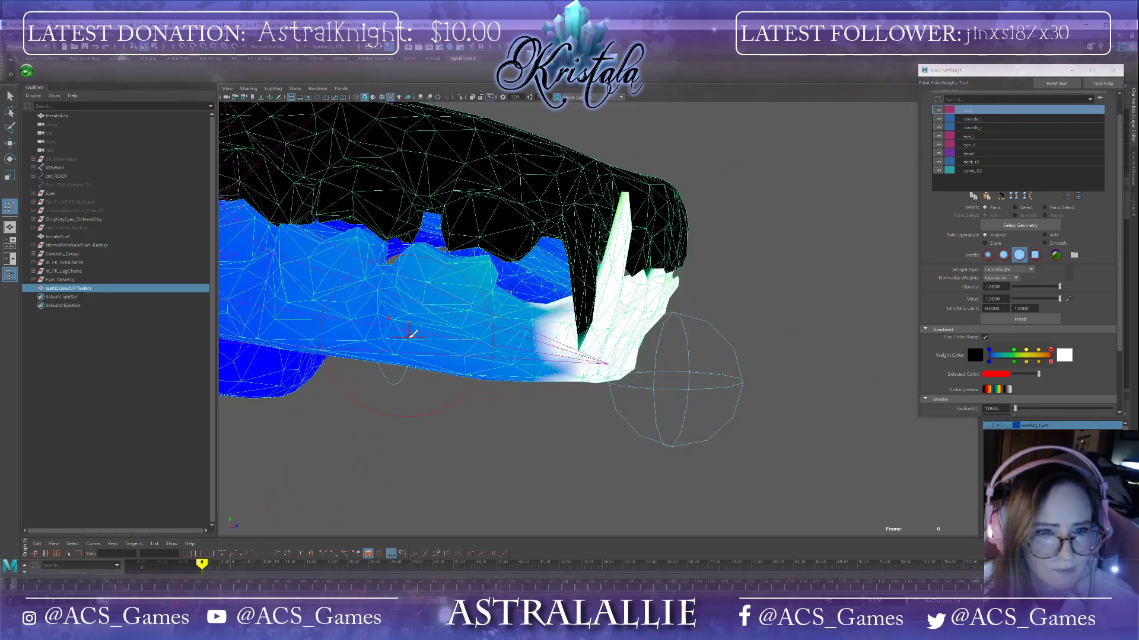
Step: Paint jaw weight over the lower teeth and fangs from underneath and from the front
{"action": "scroll", "coordinate": [409, 337], "scroll_direction": "down", "scroll_amount": 4}
{"action": "middle_click_drag", "start_coordinate": [409, 337], "coordinate": [485, 297], "text": "alt"}
{"action": "mouse_move", "coordinate": [637, 293]}
{"action": "left_mouse_down"}
{"action": "mouse_move", "coordinate": [435, 264]}
{"action": "mouse_move", "coordinate": [466, 287]}
{"action": "mouse_move", "coordinate": [521, 297]}
{"action": "mouse_move", "coordinate": [632, 272]}
{"action": "mouse_move", "coordinate": [611, 261]}
{"action": "mouse_move", "coordinate": [820, 254]}
{"action": "left_mouse_up"}
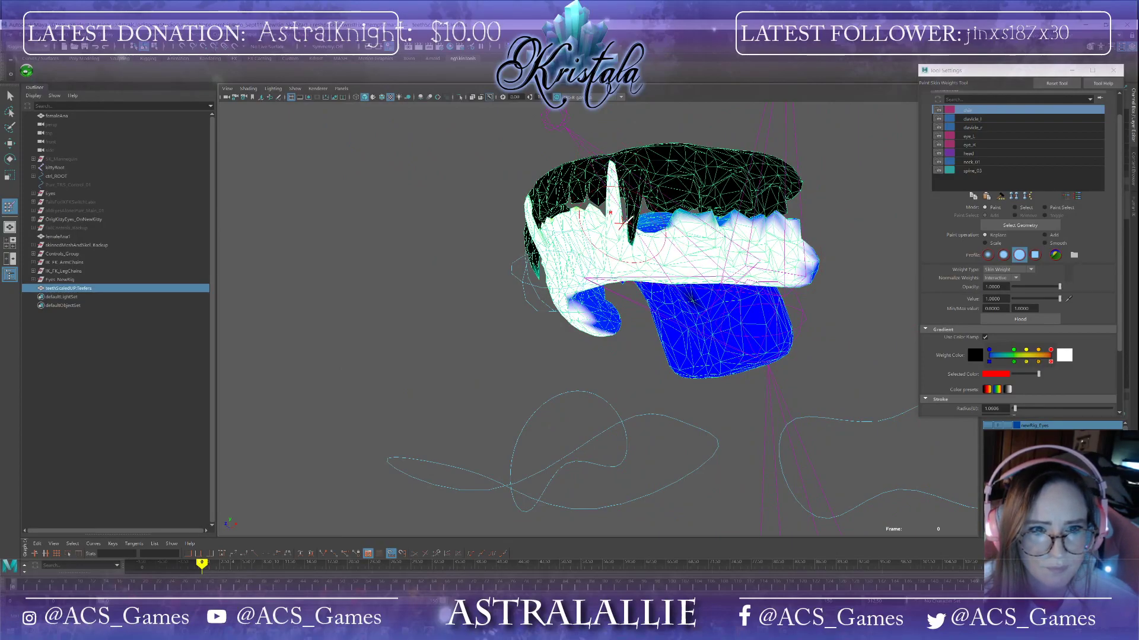
{"action": "mouse_move", "coordinate": [683, 217]}
{"action": "left_mouse_down"}
{"action": "mouse_move", "coordinate": [795, 227]}
{"action": "mouse_move", "coordinate": [669, 271]}
{"action": "left_mouse_up"}
{"action": "mouse_move", "coordinate": [390, 228]}
{"action": "left_mouse_down"}
{"action": "mouse_move", "coordinate": [386, 236]}
{"action": "mouse_move", "coordinate": [418, 237]}
{"action": "mouse_move", "coordinate": [424, 260]}
{"action": "mouse_move", "coordinate": [401, 240]}
{"action": "left_mouse_up"}
{"action": "mouse_move", "coordinate": [420, 281]}
{"action": "left_mouse_down"}
{"action": "mouse_move", "coordinate": [457, 311]}
{"action": "mouse_move", "coordinate": [611, 360]}
{"action": "left_mouse_up"}
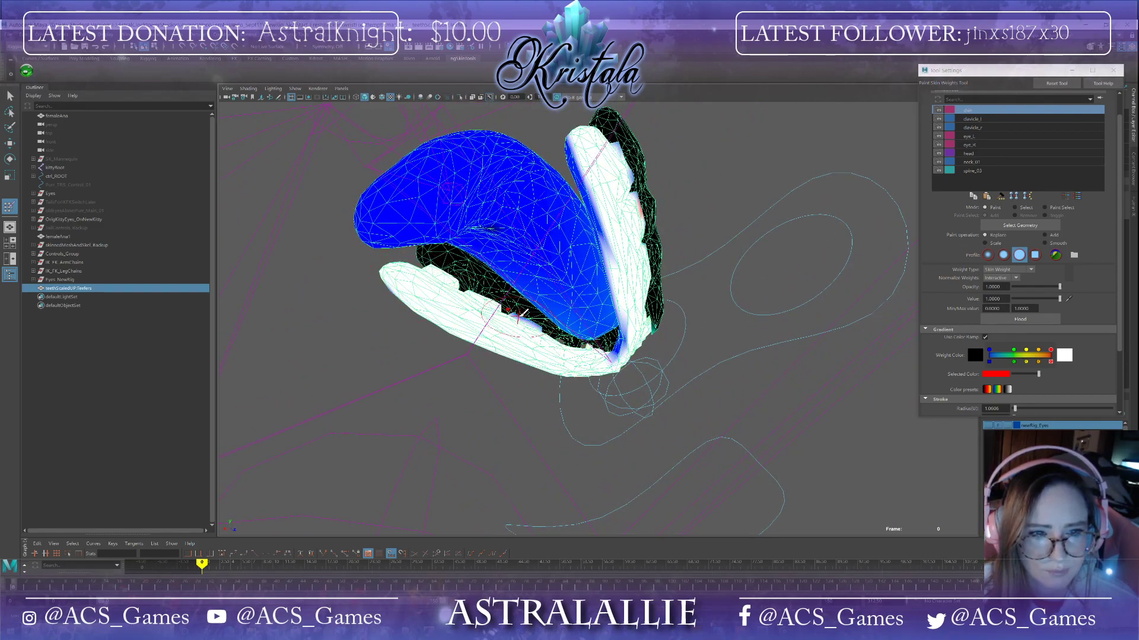
{"action": "mouse_move", "coordinate": [549, 326]}
{"action": "left_mouse_down", "text": "alt"}
{"action": "mouse_move", "coordinate": [762, 313]}
{"action": "mouse_move", "coordinate": [660, 348]}
{"action": "mouse_move", "coordinate": [704, 303]}
{"action": "mouse_move", "coordinate": [536, 308]}
{"action": "mouse_move", "coordinate": [532, 276]}
{"action": "mouse_move", "coordinate": [681, 312]}
{"action": "mouse_move", "coordinate": [643, 273]}
{"action": "left_mouse_up", "text": "alt"}
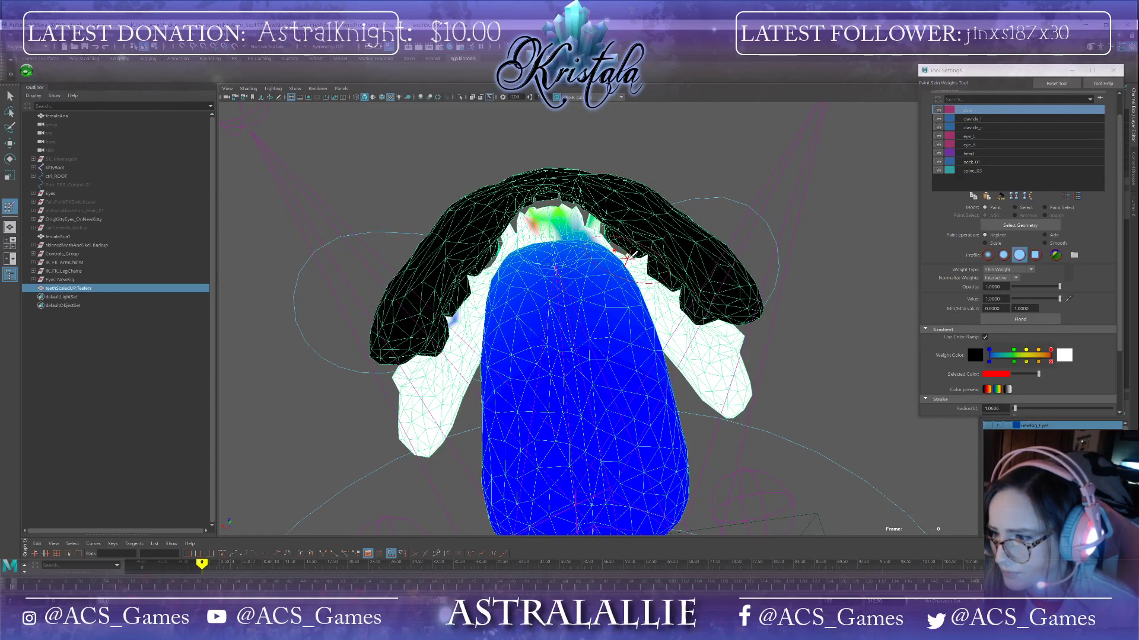
{"action": "left_click_drag", "start_coordinate": [667, 251], "coordinate": [557, 231], "text": "alt"}
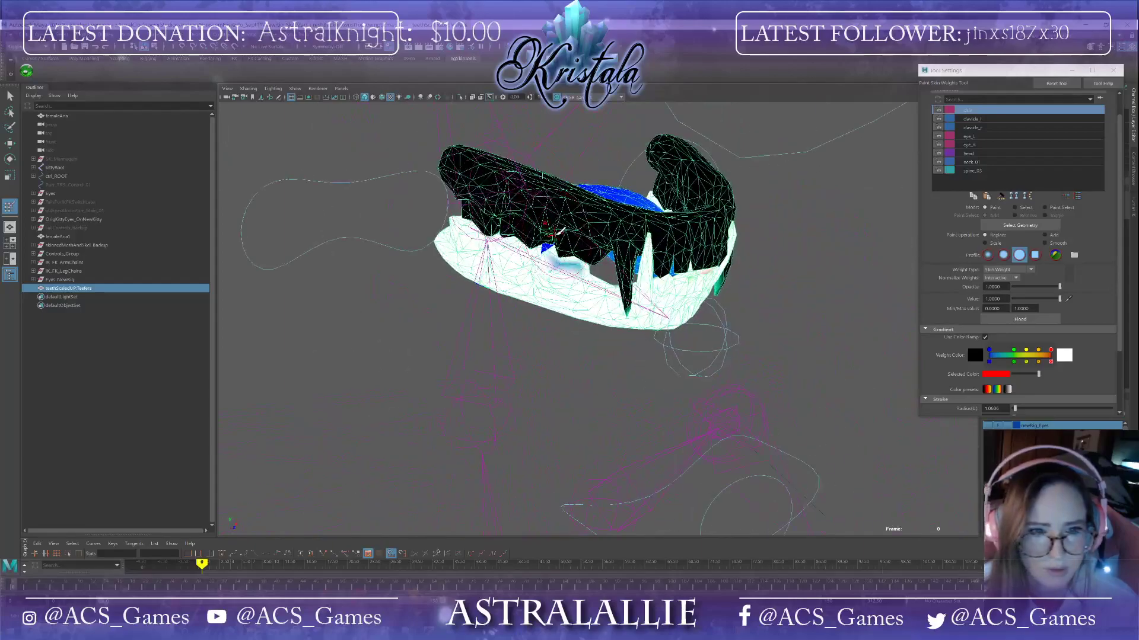
{"action": "left_click_drag", "start_coordinate": [578, 276], "coordinate": [659, 280], "text": "alt"}
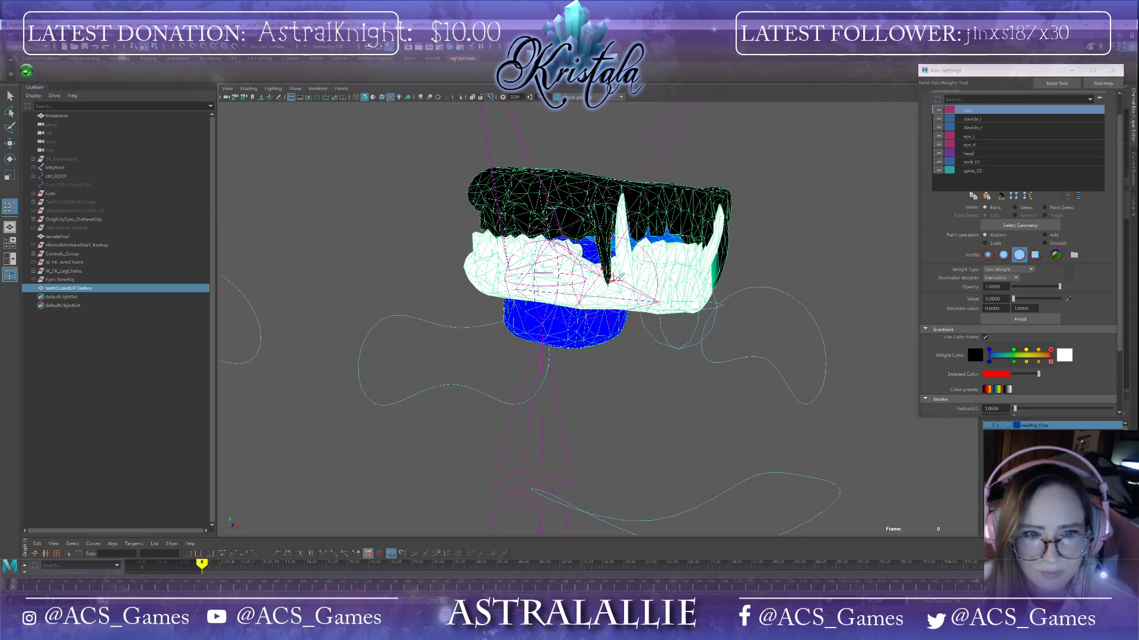
Step: Paint jaw weight along the rear of the lower teeth near the tongue
{"action": "scroll", "coordinate": [613, 279], "scroll_direction": "up", "scroll_amount": 5}
{"action": "left_click_drag", "start_coordinate": [633, 266], "coordinate": [587, 264], "text": "alt"}
{"action": "left_click_drag", "start_coordinate": [834, 169], "coordinate": [643, 183], "text": "alt"}
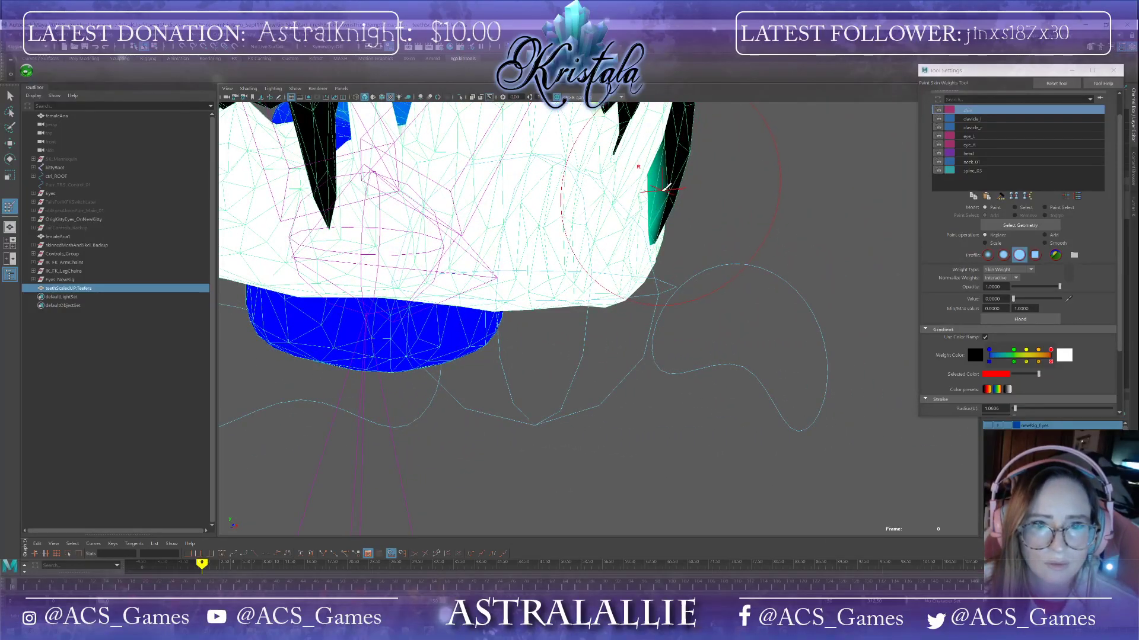
{"action": "mouse_move", "coordinate": [656, 237]}
{"action": "left_mouse_down", "text": "alt"}
{"action": "mouse_move", "coordinate": [681, 236]}
{"action": "mouse_move", "coordinate": [585, 247]}
{"action": "mouse_move", "coordinate": [734, 302]}
{"action": "mouse_move", "coordinate": [813, 242]}
{"action": "left_mouse_up", "text": "alt"}
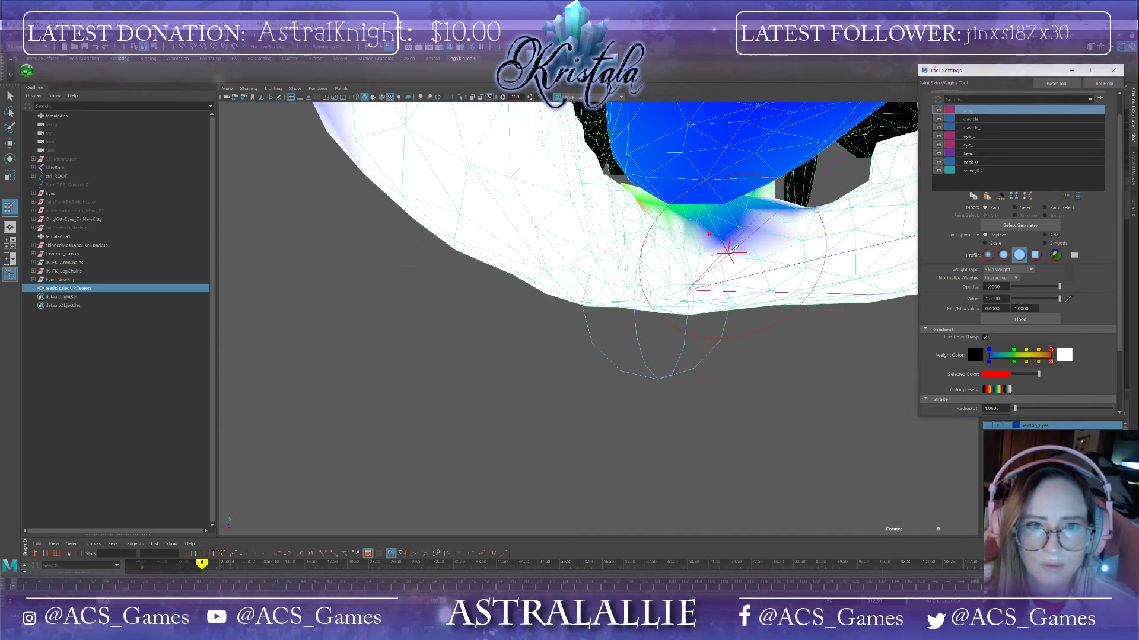
{"action": "left_click_drag", "start_coordinate": [775, 221], "coordinate": [685, 303], "text": "alt"}
{"action": "left_click_drag", "start_coordinate": [742, 218], "coordinate": [766, 218]}
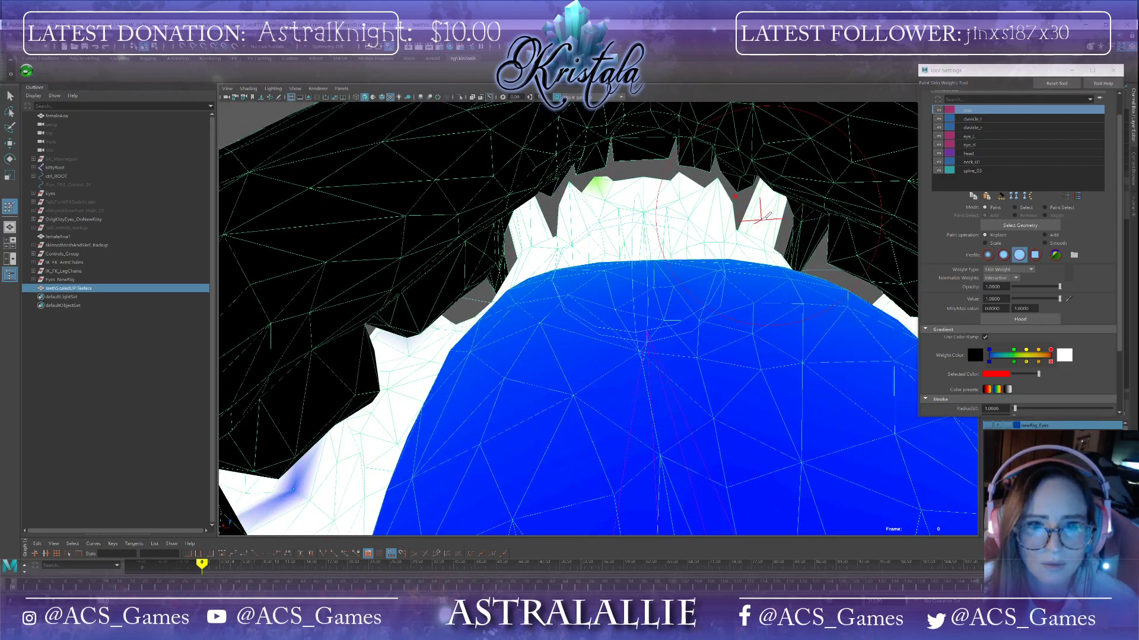
Step: Paint jaw weight on the inner lower teeth, undoing one stray stroke and repainting it
{"action": "left_click", "coordinate": [598, 186]}
{"action": "scroll", "coordinate": [586, 213], "scroll_direction": "down", "scroll_amount": 6}
{"action": "mouse_move", "coordinate": [578, 219]}
{"action": "left_mouse_down", "text": "alt"}
{"action": "mouse_move", "coordinate": [702, 193]}
{"action": "mouse_move", "coordinate": [763, 293]}
{"action": "mouse_move", "coordinate": [754, 287]}
{"action": "left_mouse_up", "text": "alt"}
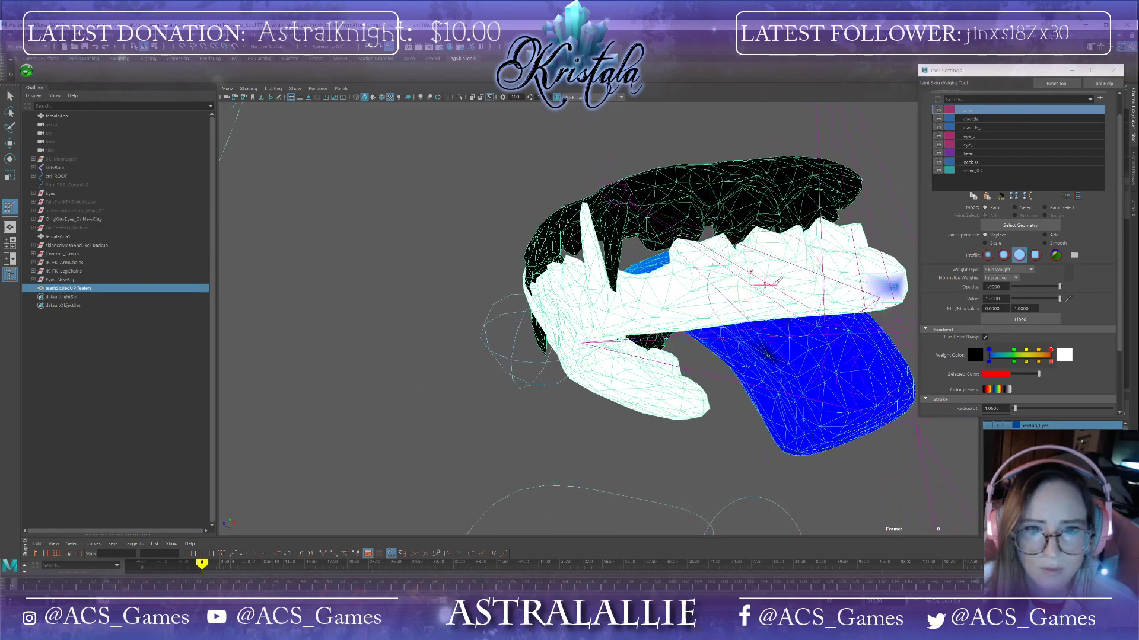
{"action": "middle_click_drag", "start_coordinate": [754, 287], "coordinate": [605, 294], "text": "alt"}
{"action": "left_click_drag", "start_coordinate": [749, 311], "coordinate": [622, 323], "text": "alt"}
{"action": "mouse_move", "coordinate": [463, 229]}
{"action": "left_mouse_down"}
{"action": "mouse_move", "coordinate": [488, 514]}
{"action": "mouse_move", "coordinate": [491, 250]}
{"action": "mouse_move", "coordinate": [563, 479]}
{"action": "mouse_move", "coordinate": [409, 504]}
{"action": "mouse_move", "coordinate": [415, 385]}
{"action": "mouse_move", "coordinate": [389, 305]}
{"action": "left_mouse_up"}
{"action": "key", "text": "ctrl+z"}
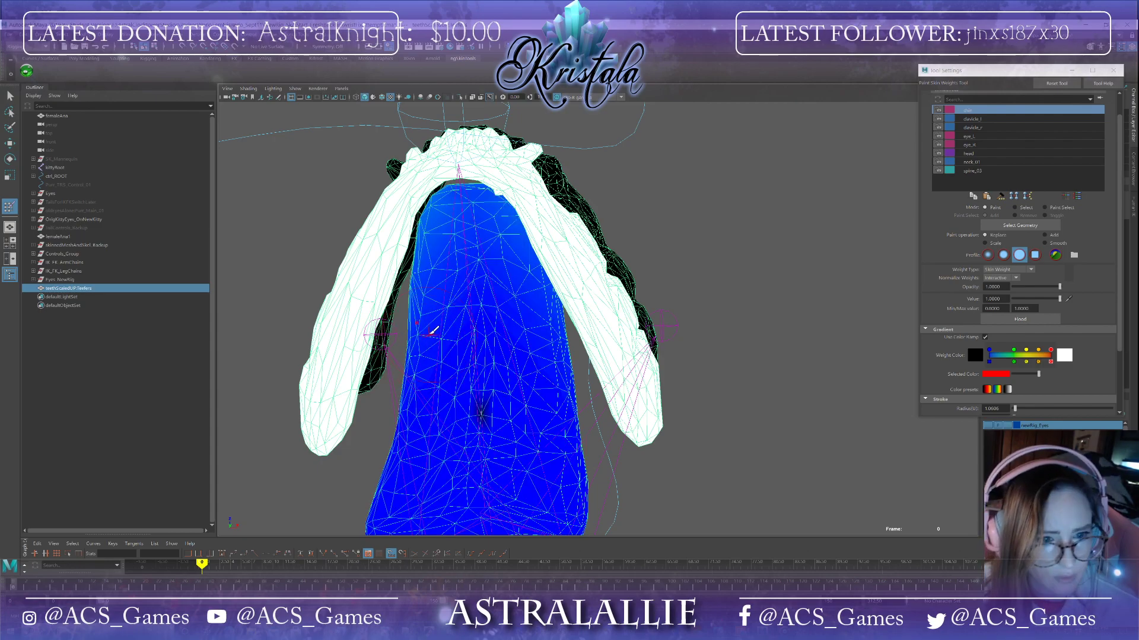
{"action": "mouse_move", "coordinate": [478, 242]}
{"action": "left_mouse_down"}
{"action": "mouse_move", "coordinate": [451, 332]}
{"action": "mouse_move", "coordinate": [504, 498]}
{"action": "mouse_move", "coordinate": [554, 501]}
{"action": "mouse_move", "coordinate": [524, 270]}
{"action": "mouse_move", "coordinate": [483, 244]}
{"action": "mouse_move", "coordinate": [427, 237]}
{"action": "mouse_move", "coordinate": [445, 450]}
{"action": "mouse_move", "coordinate": [432, 518]}
{"action": "mouse_move", "coordinate": [584, 550]}
{"action": "mouse_move", "coordinate": [509, 434]}
{"action": "left_mouse_up"}
Step: Save the scene again, accepting the student-version prompt
{"action": "left_click", "coordinate": [6, 36]}
{"action": "left_click", "coordinate": [24, 69]}
{"action": "left_click", "coordinate": [555, 332]}
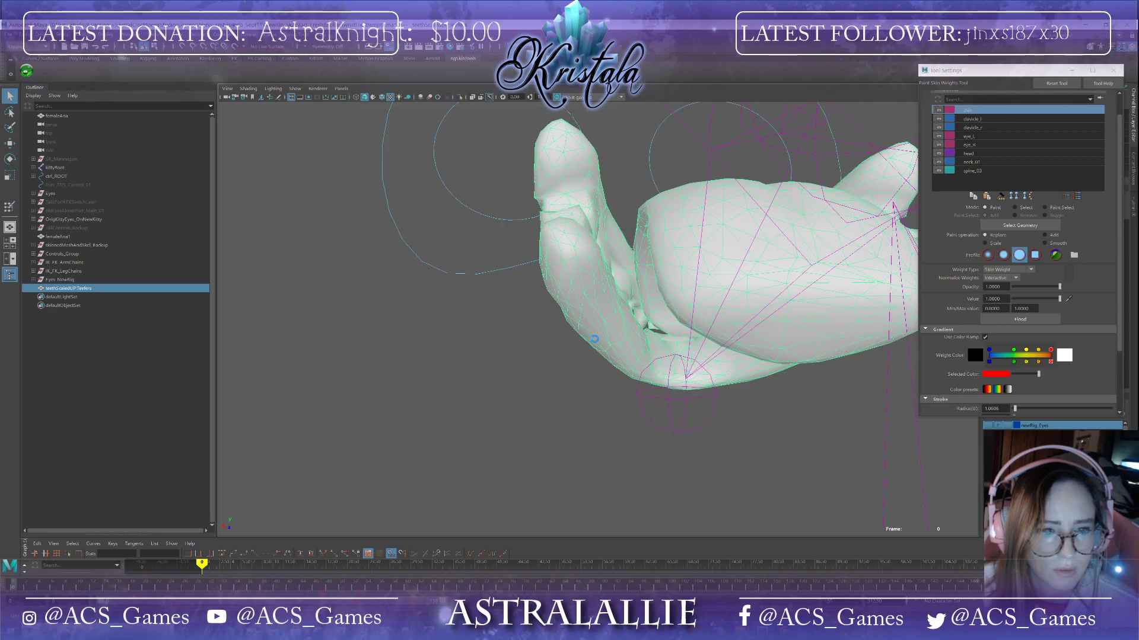
{"action": "mouse_move", "coordinate": [620, 338]}
{"action": "left_mouse_down", "text": "alt"}
{"action": "mouse_move", "coordinate": [646, 427]}
{"action": "mouse_move", "coordinate": [676, 433]}
{"action": "left_mouse_up", "text": "alt"}
{"action": "mouse_move", "coordinate": [676, 415]}
{"action": "middle_mouse_down", "text": "alt"}
{"action": "mouse_move", "coordinate": [635, 322]}
{"action": "mouse_move", "coordinate": [587, 288]}
{"action": "middle_mouse_up", "text": "alt"}
{"action": "left_click_drag", "start_coordinate": [435, 167], "coordinate": [657, 488], "text": "alt"}
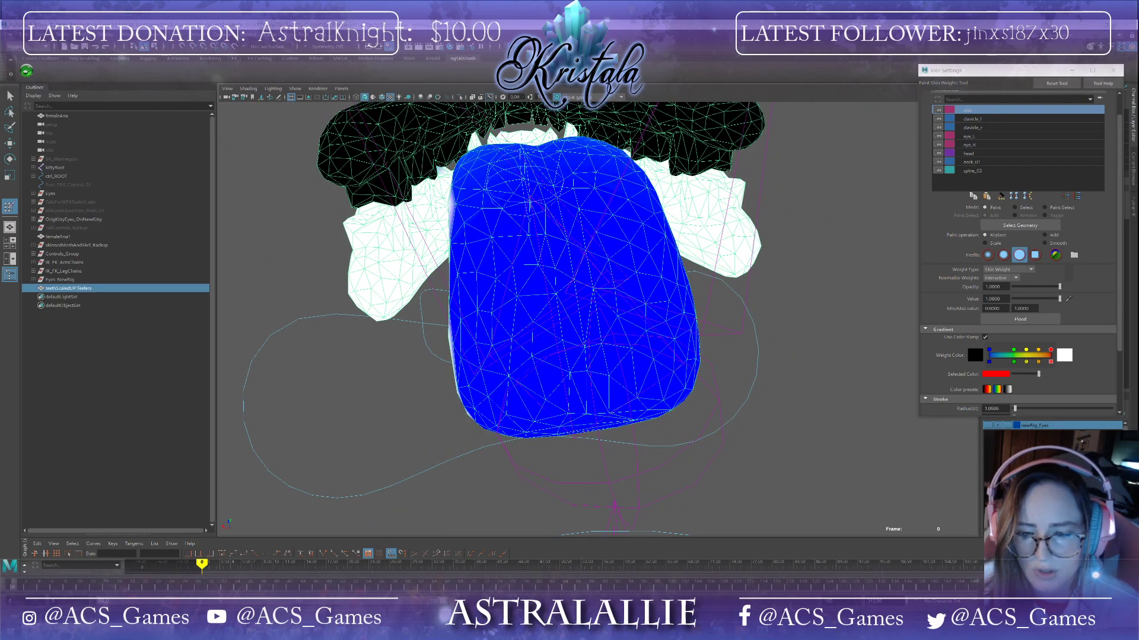
Step: Continue painting jaw weight along the lower teeth and fangs, working from below and from the side
{"action": "left_click_drag", "start_coordinate": [765, 464], "coordinate": [742, 455], "text": "alt"}
{"action": "middle_click_drag", "start_coordinate": [561, 175], "coordinate": [640, 320], "text": "alt"}
{"action": "mouse_move", "coordinate": [629, 248]}
{"action": "left_mouse_down"}
{"action": "mouse_move", "coordinate": [601, 264]}
{"action": "mouse_move", "coordinate": [601, 504]}
{"action": "mouse_move", "coordinate": [685, 490]}
{"action": "mouse_move", "coordinate": [636, 231]}
{"action": "mouse_move", "coordinate": [580, 261]}
{"action": "mouse_move", "coordinate": [661, 203]}
{"action": "mouse_move", "coordinate": [725, 358]}
{"action": "mouse_move", "coordinate": [691, 395]}
{"action": "mouse_move", "coordinate": [638, 346]}
{"action": "mouse_move", "coordinate": [664, 329]}
{"action": "left_mouse_up"}
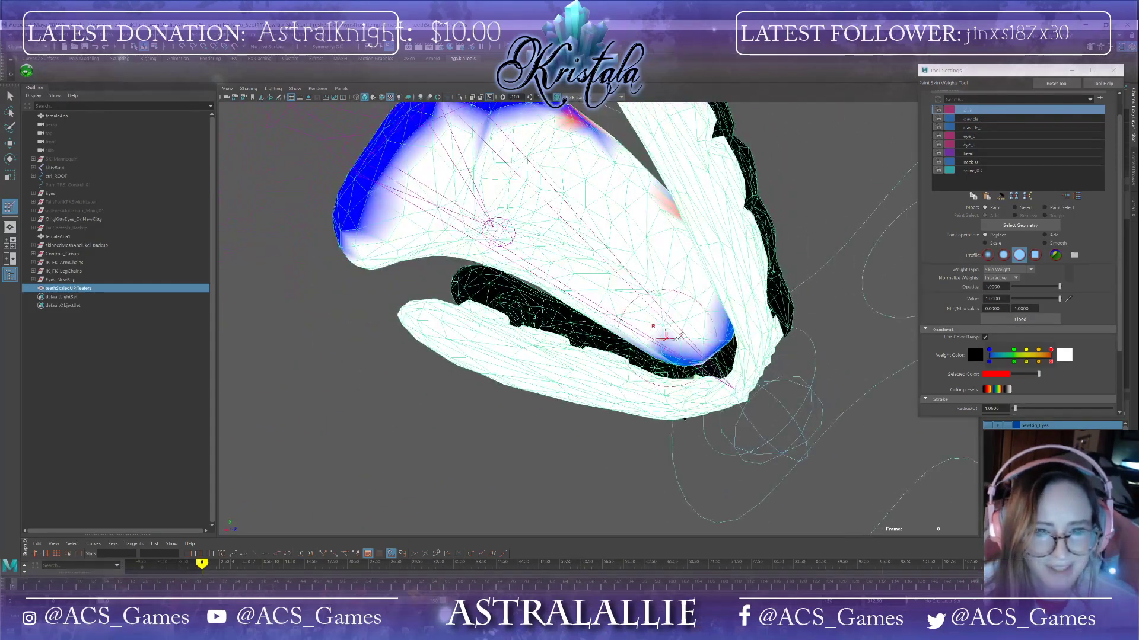
{"action": "left_click_drag", "start_coordinate": [749, 322], "coordinate": [709, 193], "text": "alt"}
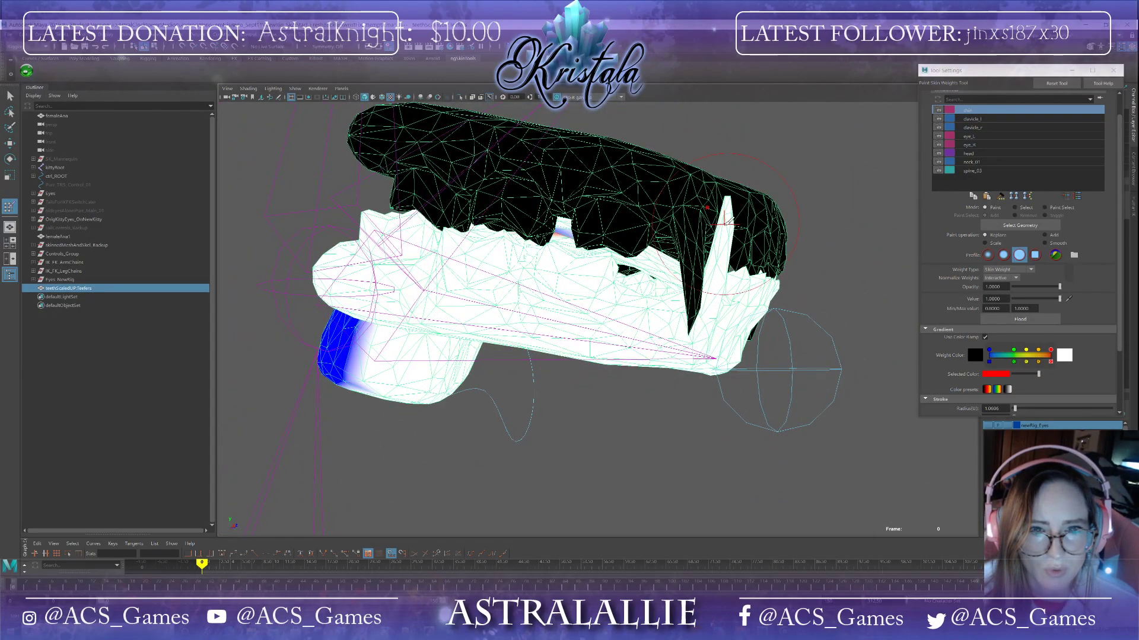
{"action": "left_click_drag", "start_coordinate": [791, 258], "coordinate": [727, 255], "text": "alt"}
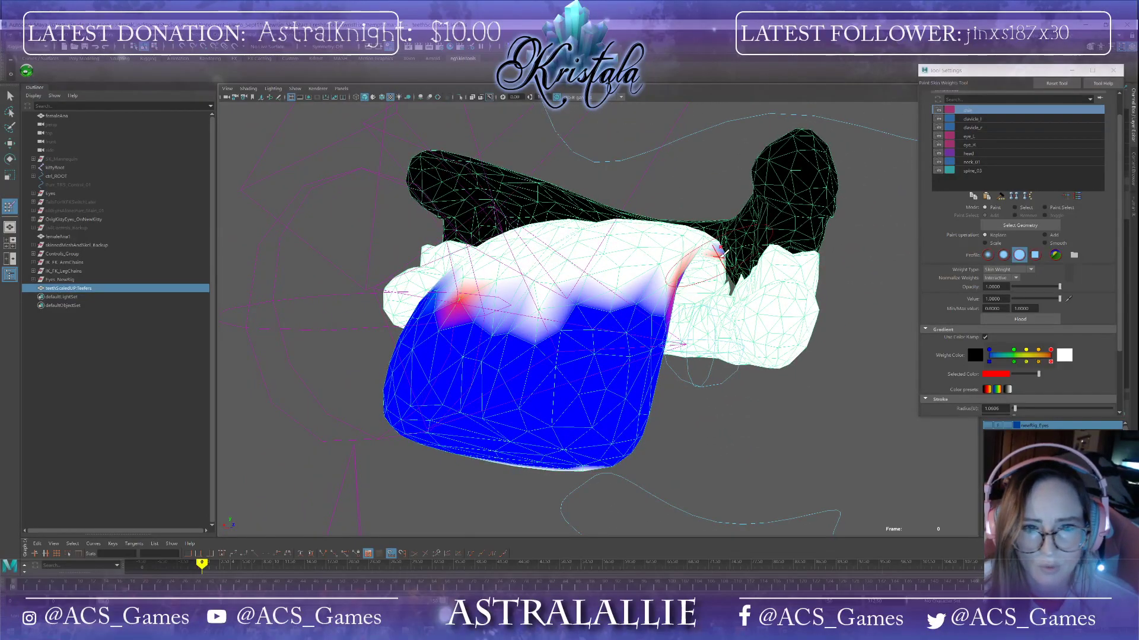
{"action": "mouse_move", "coordinate": [664, 335]}
{"action": "left_mouse_down", "text": "alt"}
{"action": "mouse_move", "coordinate": [597, 261]}
{"action": "mouse_move", "coordinate": [572, 190]}
{"action": "mouse_move", "coordinate": [475, 238]}
{"action": "mouse_move", "coordinate": [587, 285]}
{"action": "mouse_move", "coordinate": [578, 255]}
{"action": "mouse_move", "coordinate": [658, 261]}
{"action": "mouse_move", "coordinate": [682, 237]}
{"action": "mouse_move", "coordinate": [779, 385]}
{"action": "mouse_move", "coordinate": [803, 386]}
{"action": "mouse_move", "coordinate": [801, 374]}
{"action": "left_mouse_up", "text": "alt"}
{"action": "mouse_move", "coordinate": [611, 220]}
{"action": "left_mouse_down"}
{"action": "mouse_move", "coordinate": [771, 261]}
{"action": "mouse_move", "coordinate": [835, 256]}
{"action": "left_mouse_up"}
{"action": "mouse_move", "coordinate": [822, 294]}
{"action": "left_mouse_down"}
{"action": "mouse_move", "coordinate": [854, 273]}
{"action": "mouse_move", "coordinate": [800, 324]}
{"action": "left_mouse_up"}
{"action": "mouse_move", "coordinate": [706, 350]}
{"action": "left_mouse_down"}
{"action": "mouse_move", "coordinate": [595, 333]}
{"action": "mouse_move", "coordinate": [472, 277]}
{"action": "left_mouse_up"}
{"action": "left_click_drag", "start_coordinate": [688, 244], "coordinate": [734, 328], "text": "alt"}
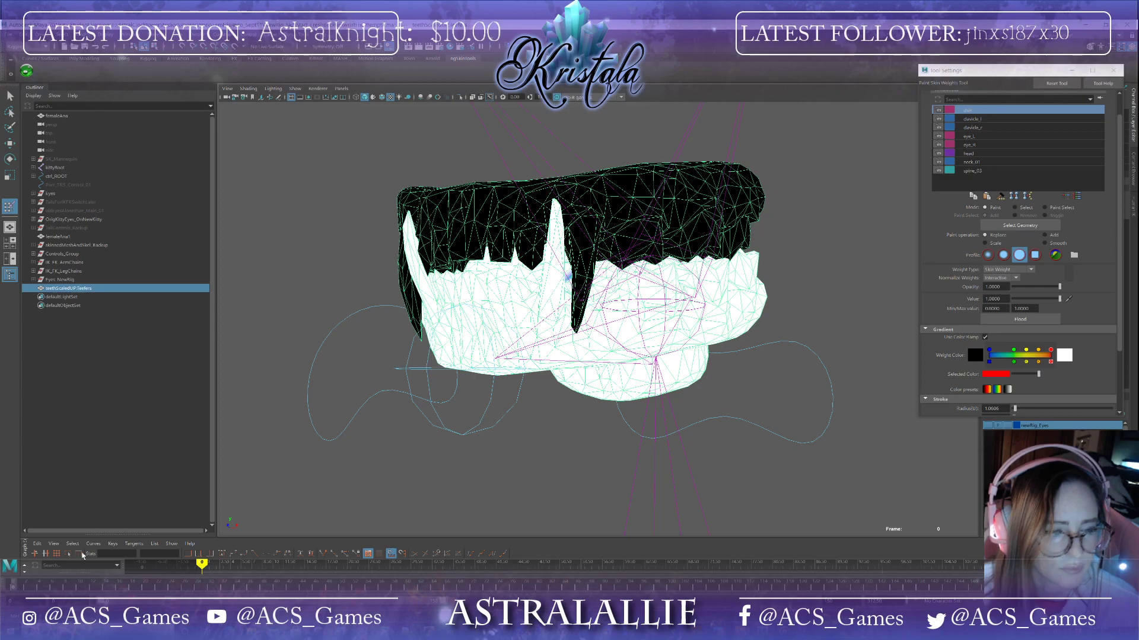
Step: Save the scene once more, continuing past the student-version prompt
{"action": "left_click", "coordinate": [24, 35]}
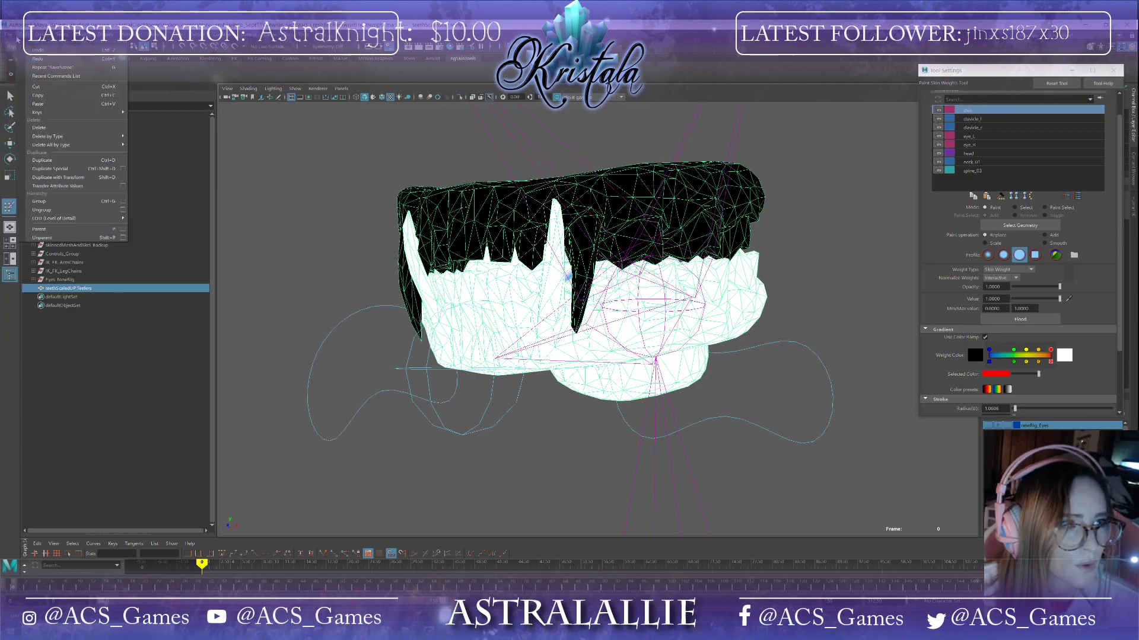
{"action": "mouse_move", "coordinate": [11, 37]}
{"action": "left_click", "coordinate": [30, 70]}
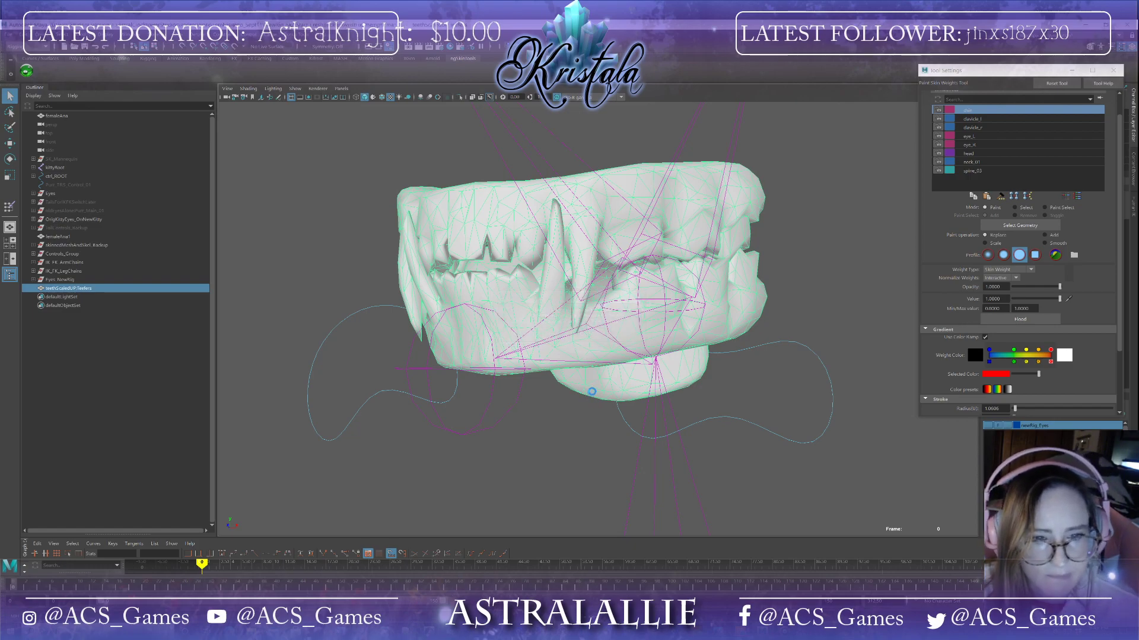
{"action": "left_click_drag", "start_coordinate": [573, 393], "coordinate": [575, 400], "text": "alt"}
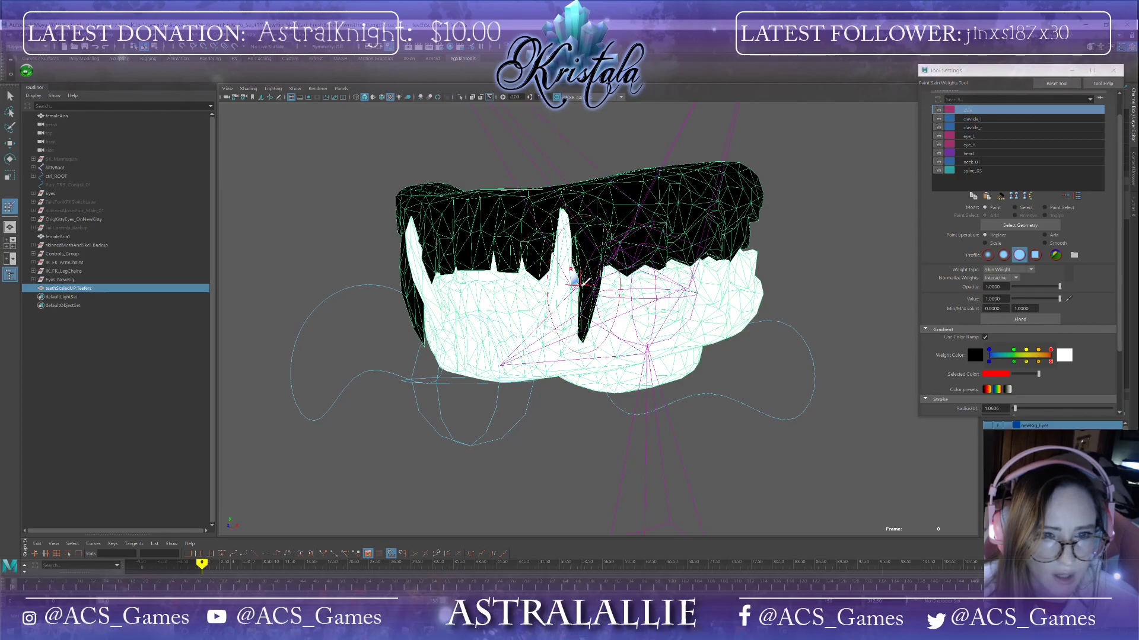
{"action": "mouse_move", "coordinate": [574, 284]}
{"action": "left_mouse_down", "text": "alt"}
{"action": "mouse_move", "coordinate": [459, 312]}
{"action": "mouse_move", "coordinate": [541, 326]}
{"action": "mouse_move", "coordinate": [553, 355]}
{"action": "mouse_move", "coordinate": [658, 336]}
{"action": "left_mouse_up", "text": "alt"}
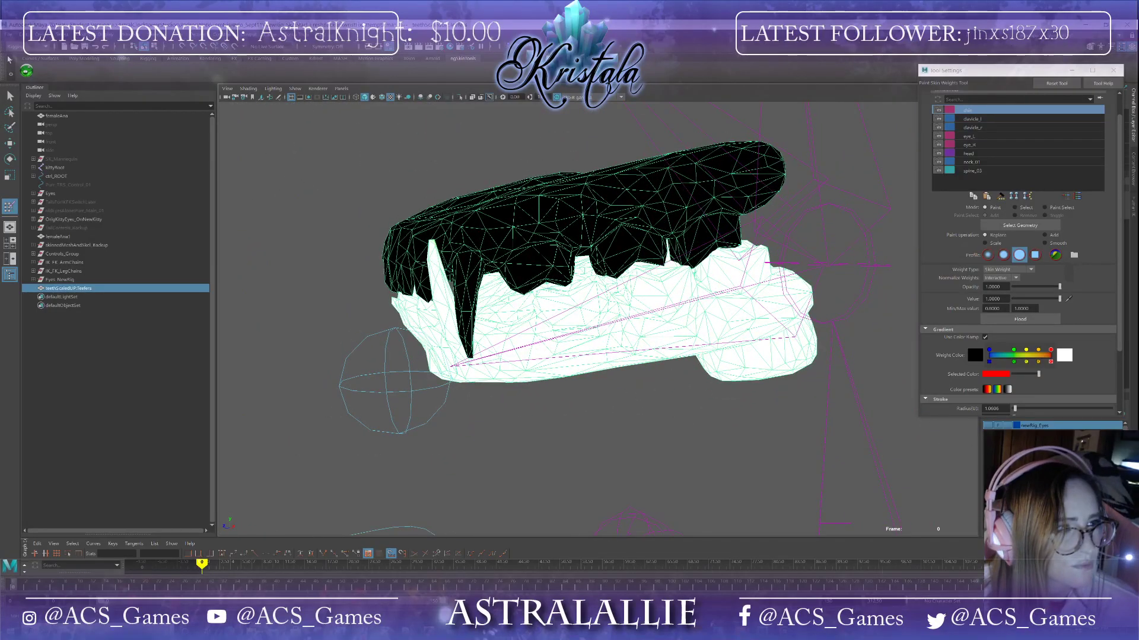
{"action": "left_click", "coordinate": [12, 37]}
{"action": "left_click", "coordinate": [44, 68]}
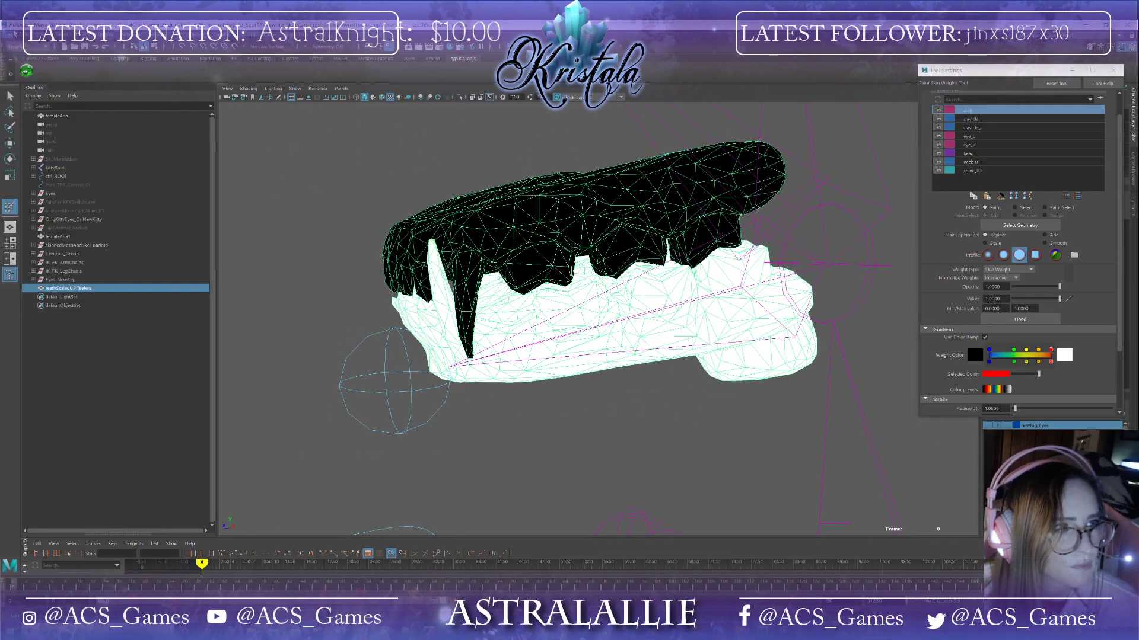
{"action": "left_click", "coordinate": [12, 34]}
{"action": "left_click", "coordinate": [46, 71]}
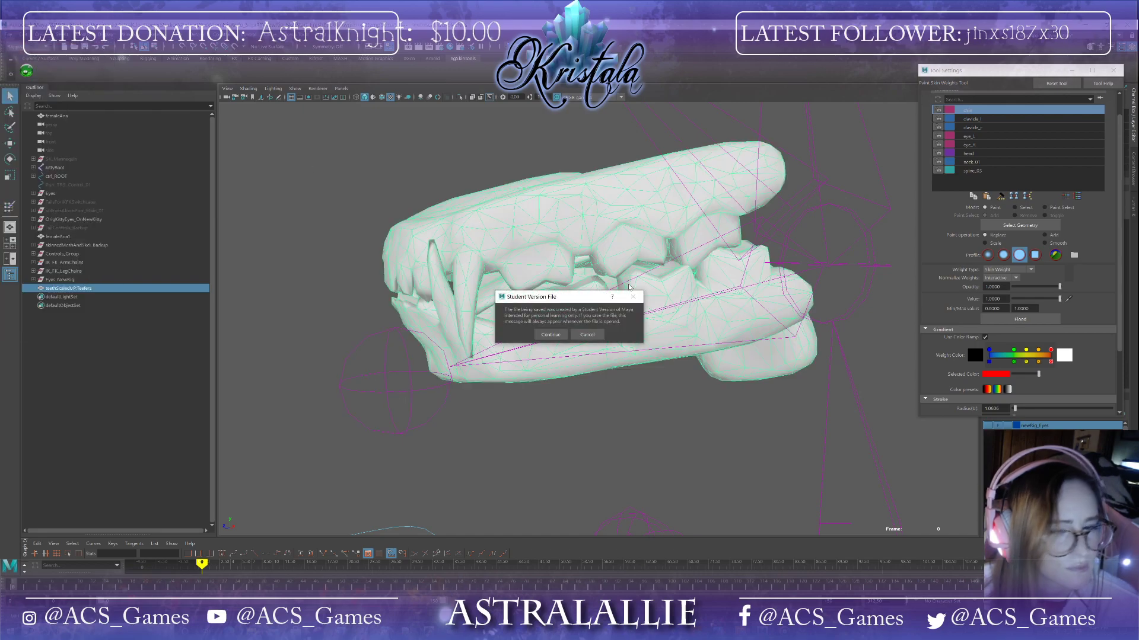
{"action": "left_click", "coordinate": [551, 334]}
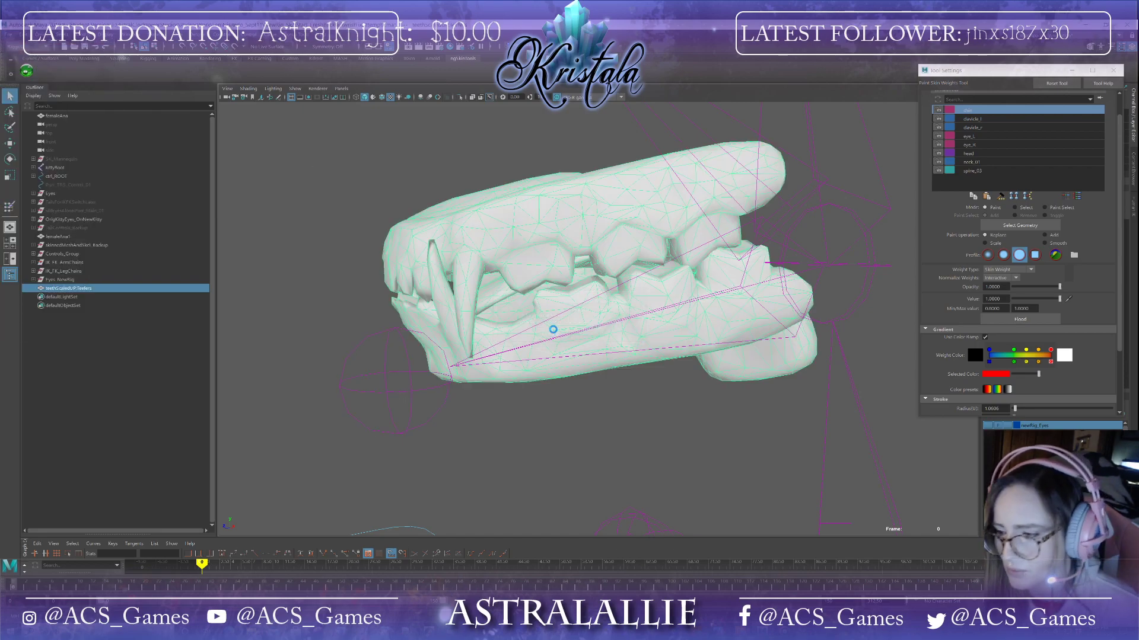
Step: Scrub the timeline to open the jaw and inspect the lower teeth and fangs up close
{"action": "left_click_drag", "start_coordinate": [503, 384], "coordinate": [559, 389], "text": "alt"}
{"action": "left_click_drag", "start_coordinate": [12, 587], "coordinate": [27, 587]}
{"action": "left_click_drag", "start_coordinate": [436, 483], "coordinate": [457, 491], "text": "alt"}
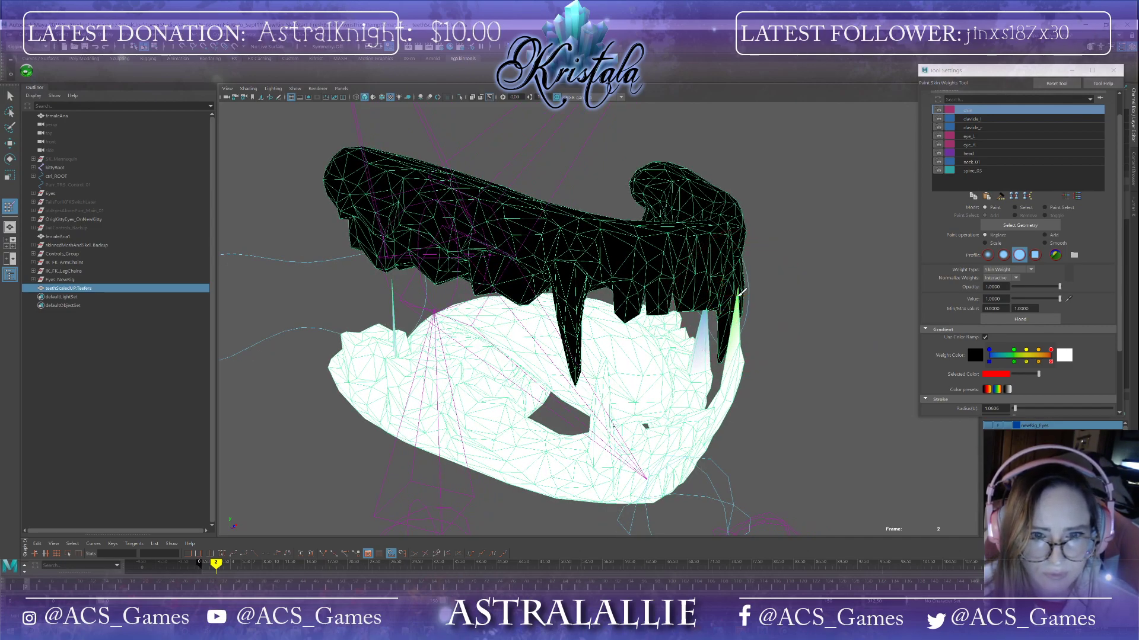
{"action": "left_click_drag", "start_coordinate": [741, 289], "coordinate": [501, 309], "text": "alt"}
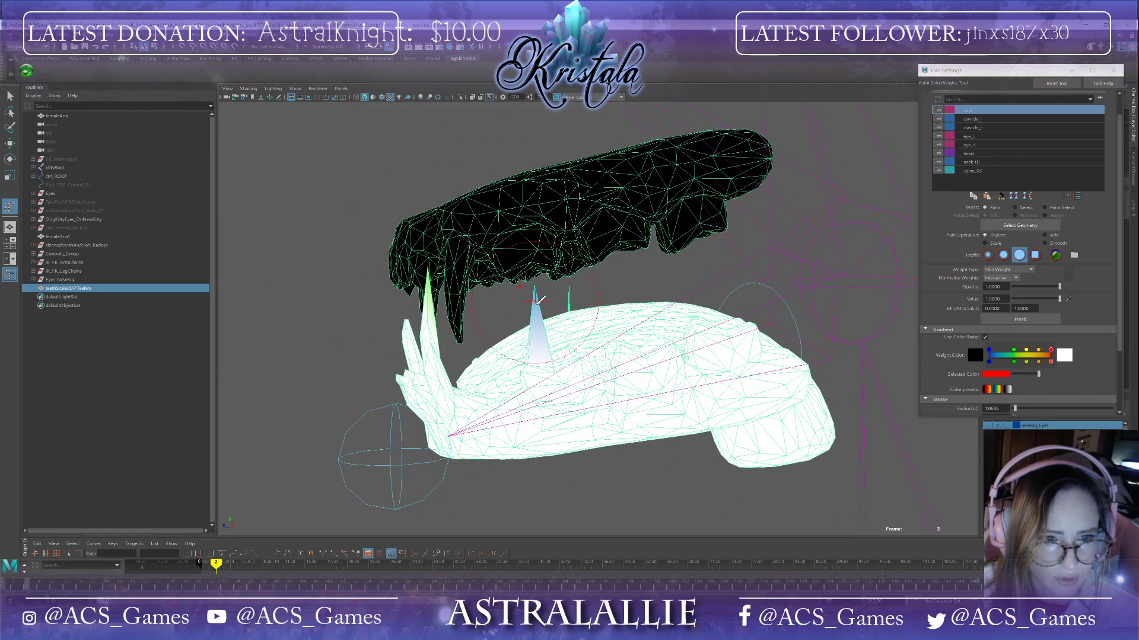
{"action": "scroll", "coordinate": [537, 292], "scroll_direction": "up", "scroll_amount": 8}
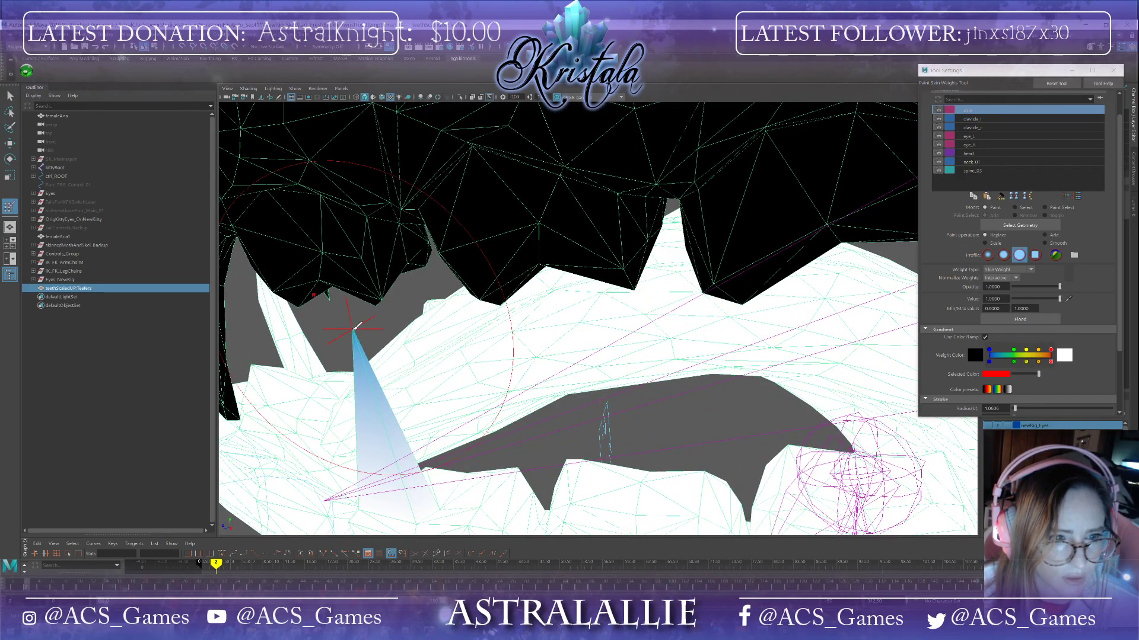
{"action": "mouse_move", "coordinate": [356, 328]}
{"action": "left_mouse_down", "text": "alt"}
{"action": "mouse_move", "coordinate": [373, 336]}
{"action": "mouse_move", "coordinate": [356, 297]}
{"action": "left_mouse_up", "text": "alt"}
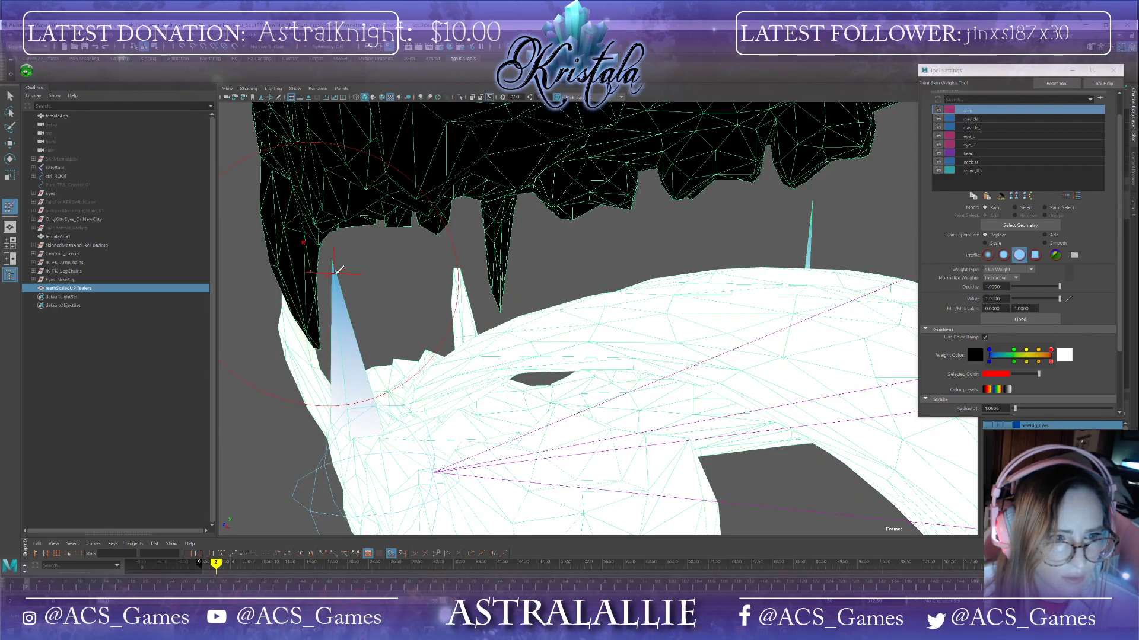
{"action": "left_click_drag", "start_coordinate": [342, 262], "coordinate": [399, 264], "text": "alt"}
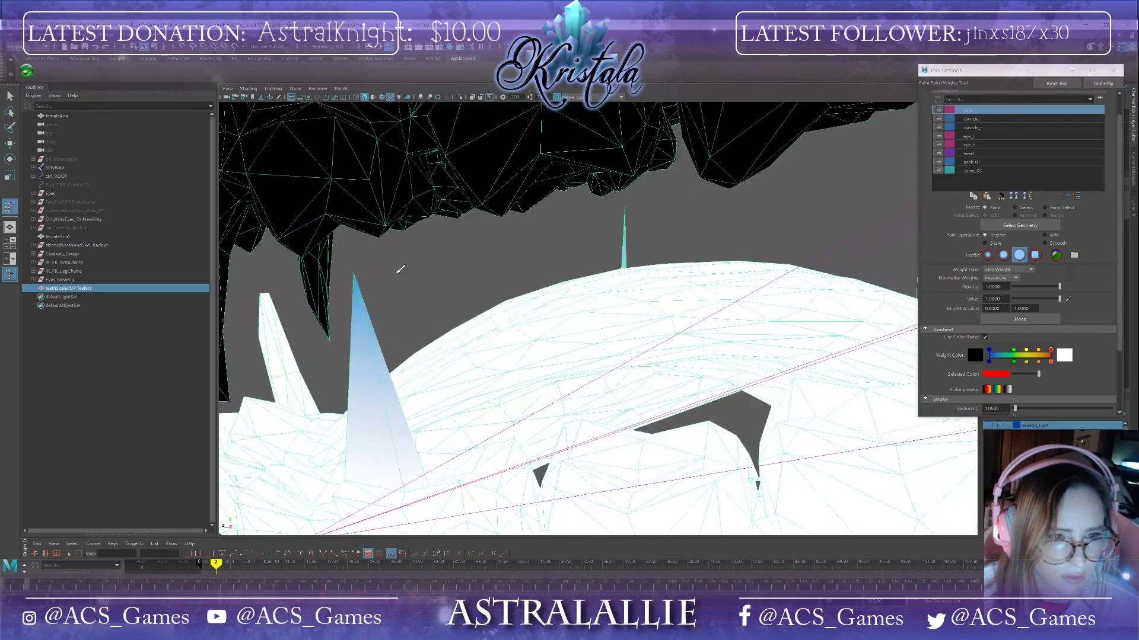
{"action": "left_click_drag", "start_coordinate": [24, 585], "coordinate": [21, 586]}
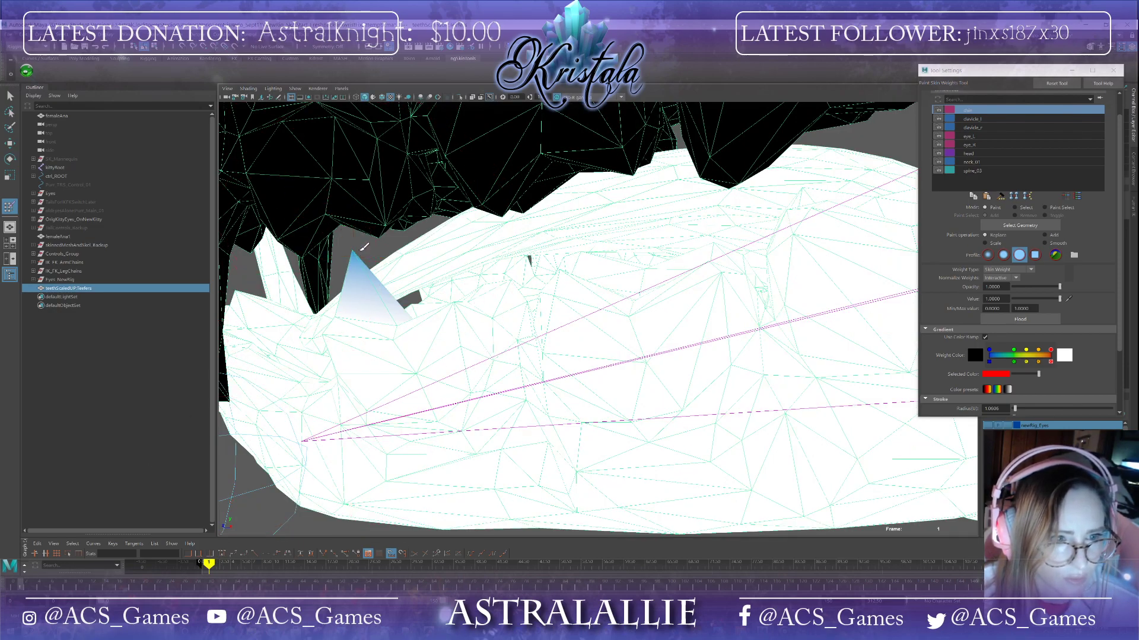
{"action": "left_click_drag", "start_coordinate": [358, 255], "coordinate": [264, 276], "text": "alt"}
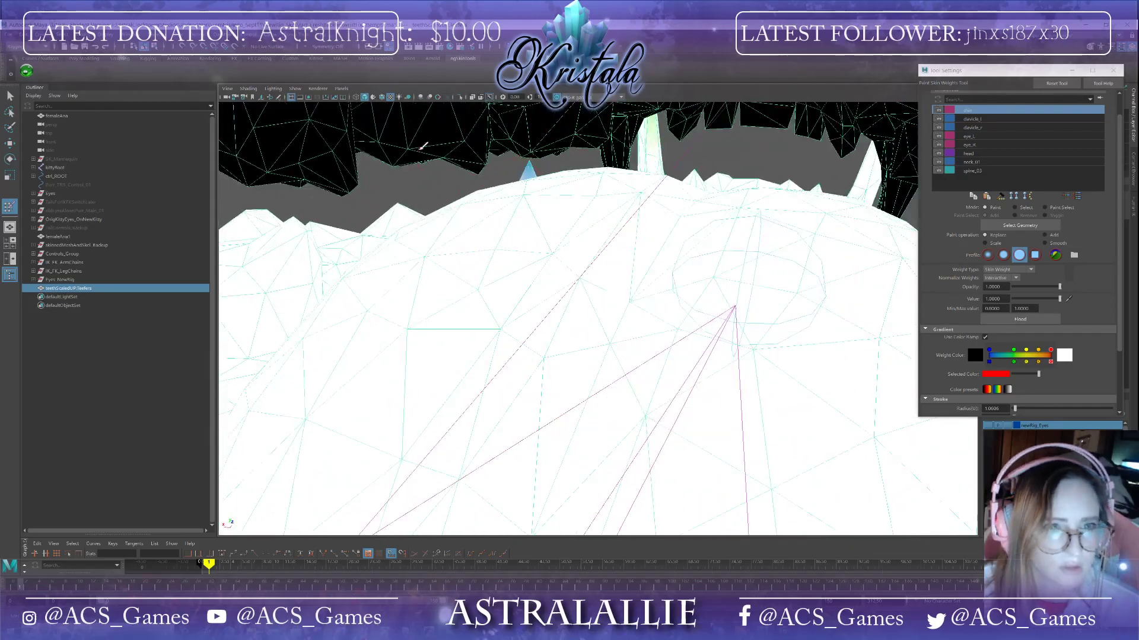
{"action": "left_click_drag", "start_coordinate": [617, 231], "coordinate": [526, 342], "text": "alt"}
{"action": "scroll", "coordinate": [525, 342], "scroll_direction": "up", "scroll_amount": 8}
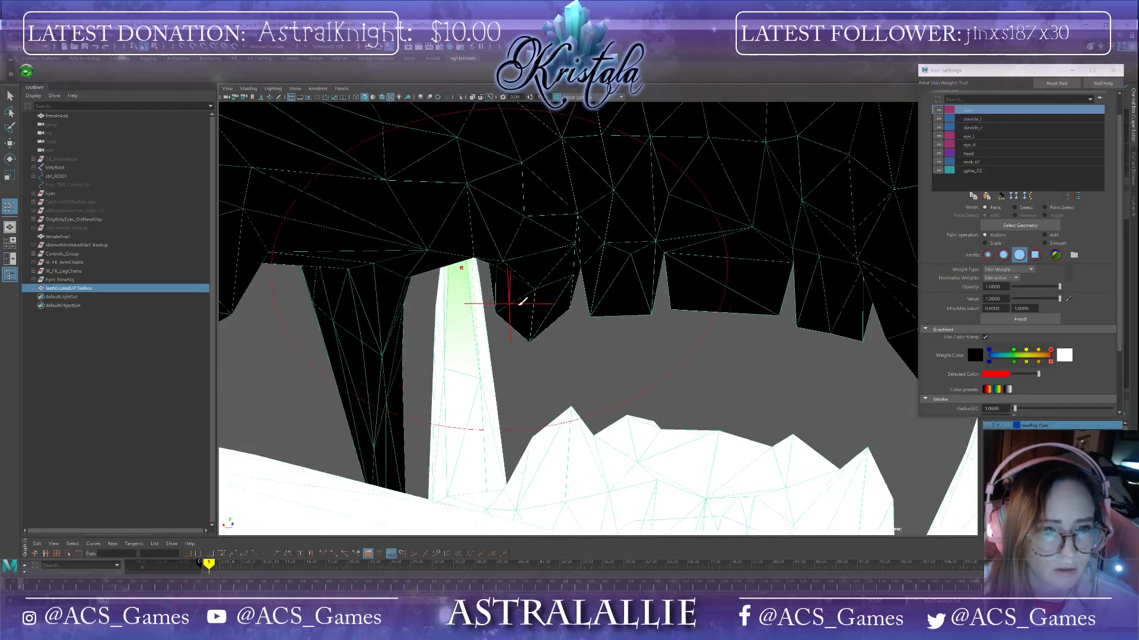
{"action": "scroll", "coordinate": [522, 302], "scroll_direction": "up", "scroll_amount": 1}
{"action": "left_click", "coordinate": [437, 265]}
{"action": "scroll", "coordinate": [444, 328], "scroll_direction": "down", "scroll_amount": 2}
{"action": "scroll", "coordinate": [445, 328], "scroll_direction": "down", "scroll_amount": 8}
{"action": "left_click_drag", "start_coordinate": [446, 330], "coordinate": [380, 362], "text": "alt"}
{"action": "scroll", "coordinate": [573, 311], "scroll_direction": "down", "scroll_amount": 5}
Step: Save the scene, accepting the student-version notice
{"action": "left_click", "coordinate": [16, 48]}
{"action": "left_click", "coordinate": [25, 69]}
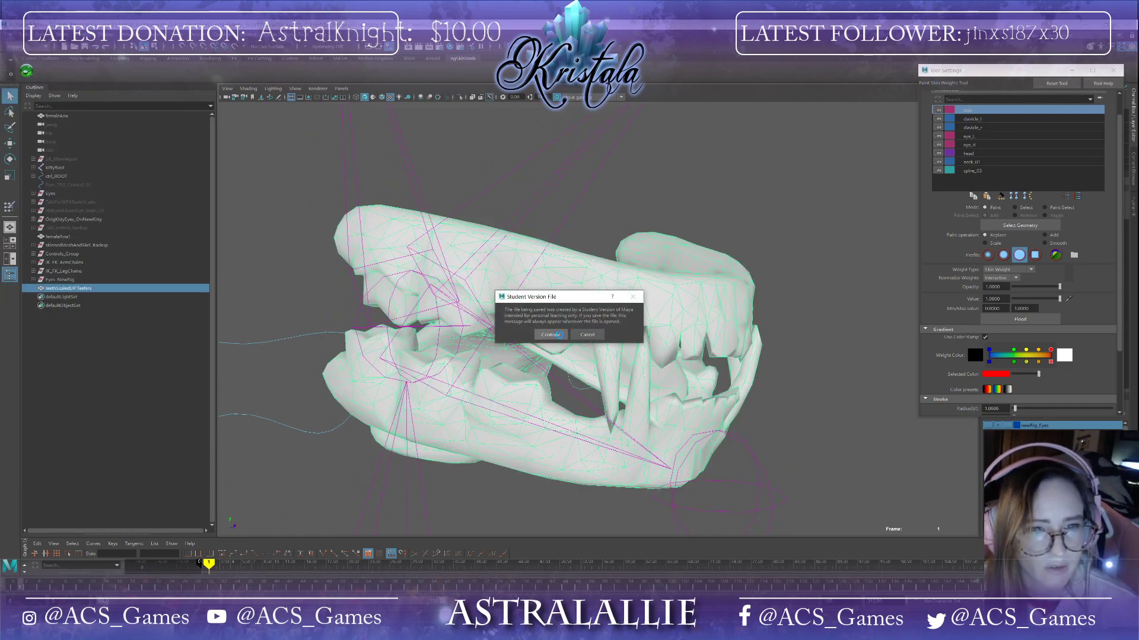
{"action": "left_click", "coordinate": [552, 334]}
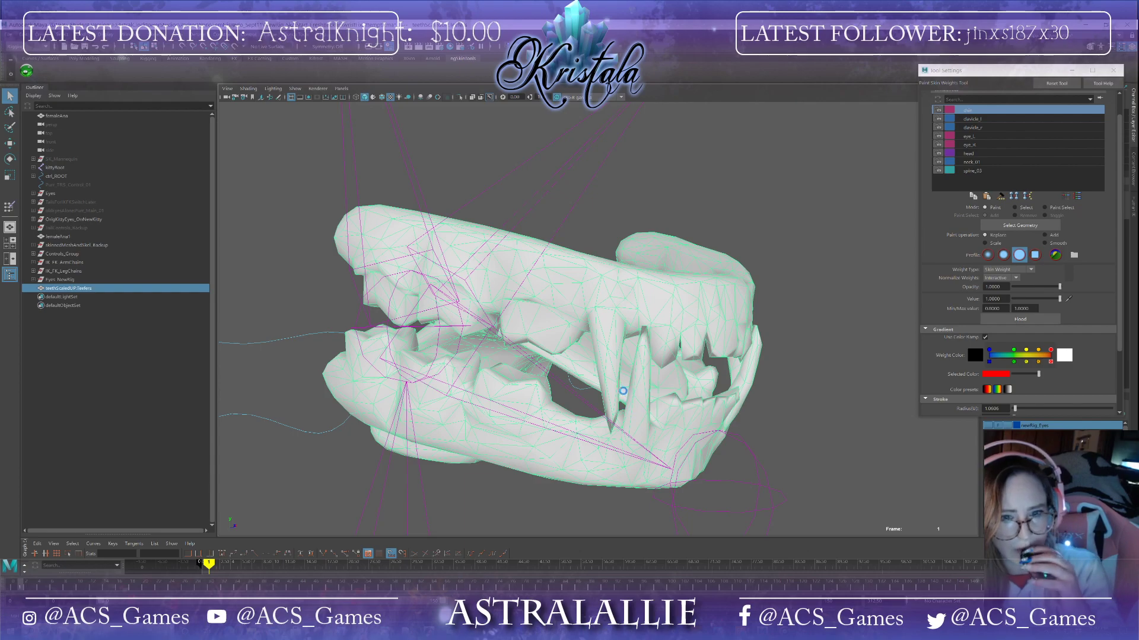
Step: Reactivate the skin weight paint tool and scrub the timeline to check the teeth as the jaw opens and closes
{"action": "key", "text": "y"}
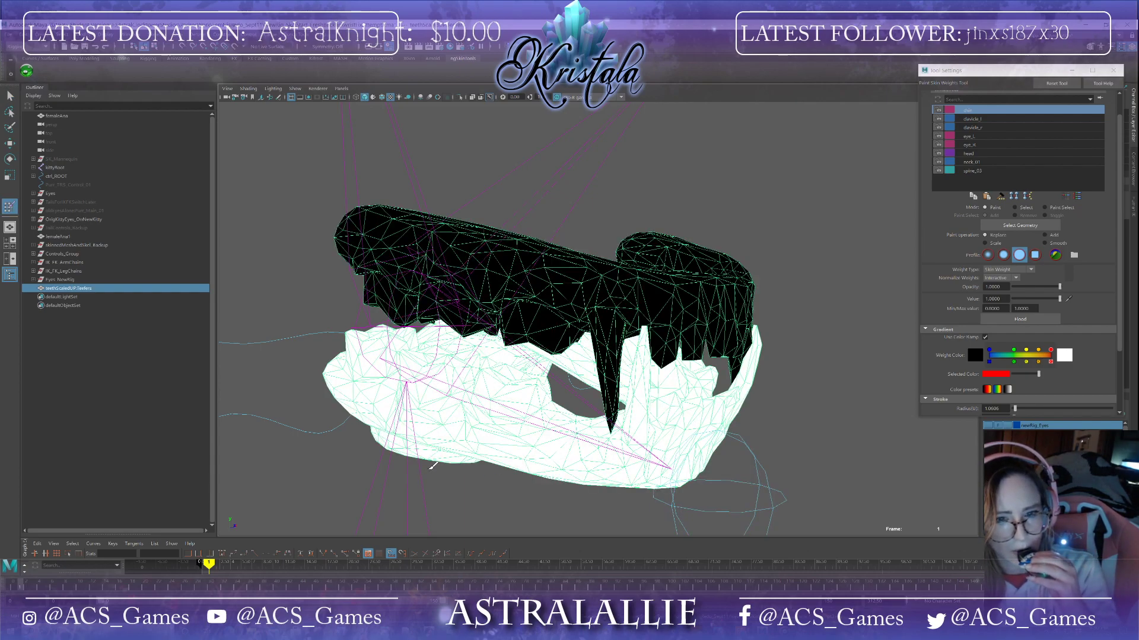
{"action": "mouse_move", "coordinate": [437, 469]}
{"action": "left_mouse_down", "text": "alt"}
{"action": "mouse_move", "coordinate": [467, 466]}
{"action": "mouse_move", "coordinate": [442, 461]}
{"action": "left_mouse_up", "text": "alt"}
{"action": "left_click_drag", "start_coordinate": [22, 587], "coordinate": [40, 586]}
{"action": "left_click_drag", "start_coordinate": [480, 392], "coordinate": [599, 438], "text": "alt"}
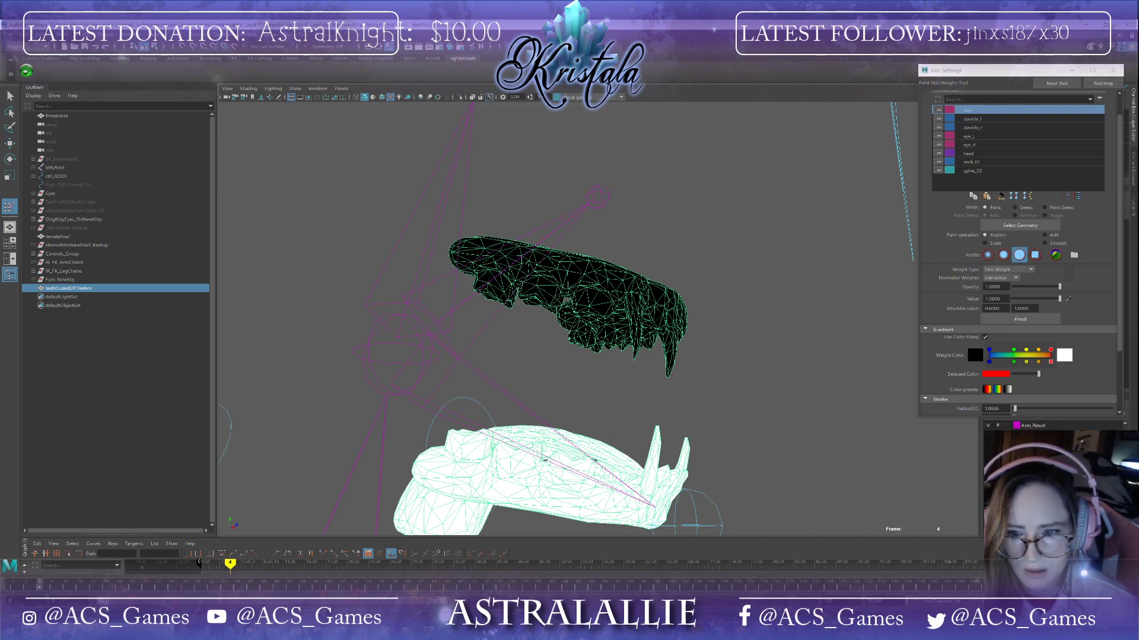
{"action": "scroll", "coordinate": [771, 438], "scroll_direction": "down", "scroll_amount": 5}
{"action": "mouse_move", "coordinate": [771, 438]}
{"action": "left_mouse_down", "text": "alt"}
{"action": "mouse_move", "coordinate": [810, 452]}
{"action": "mouse_move", "coordinate": [793, 444]}
{"action": "left_mouse_up", "text": "alt"}
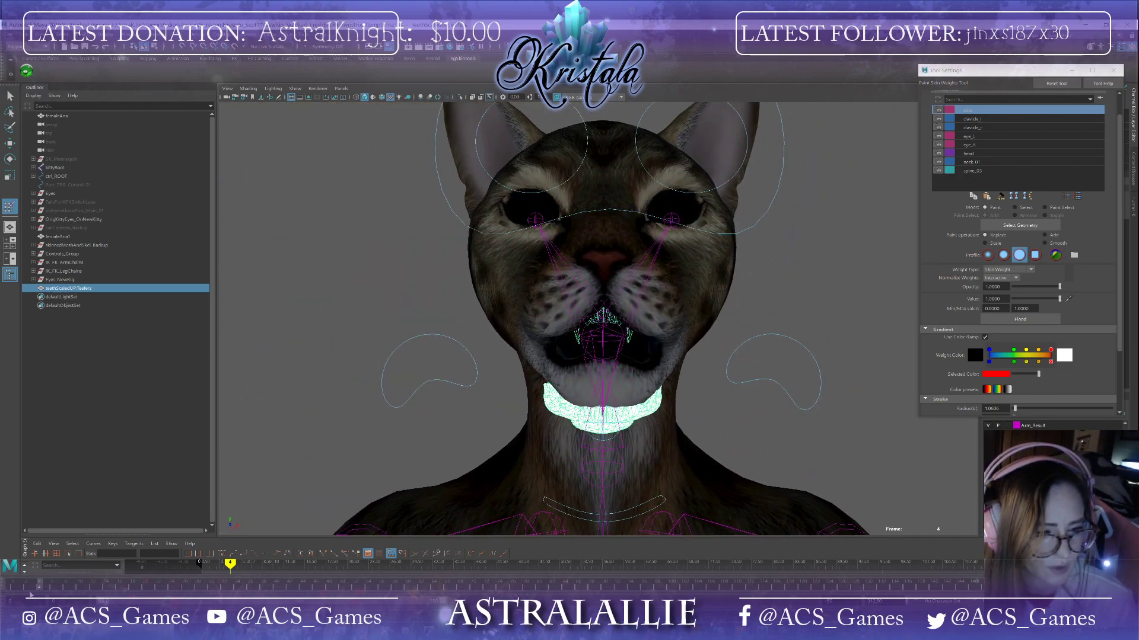
{"action": "left_click_drag", "start_coordinate": [39, 588], "coordinate": [2, 586]}
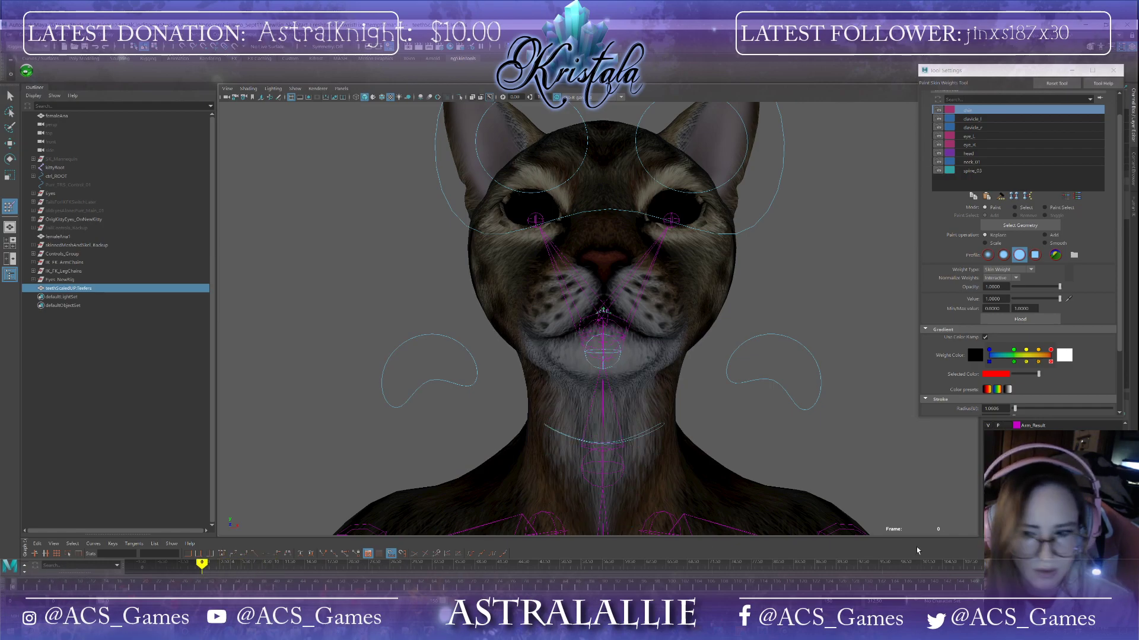
Step: Select the head influence and paint a head weight of 0.5 across the lower teeth and gums
{"action": "left_click", "coordinate": [988, 442]}
{"action": "mouse_move", "coordinate": [707, 455]}
{"action": "left_mouse_down", "text": "alt"}
{"action": "mouse_move", "coordinate": [774, 461]}
{"action": "mouse_move", "coordinate": [676, 461]}
{"action": "left_mouse_up", "text": "alt"}
{"action": "scroll", "coordinate": [775, 462], "scroll_direction": "up", "scroll_amount": 6}
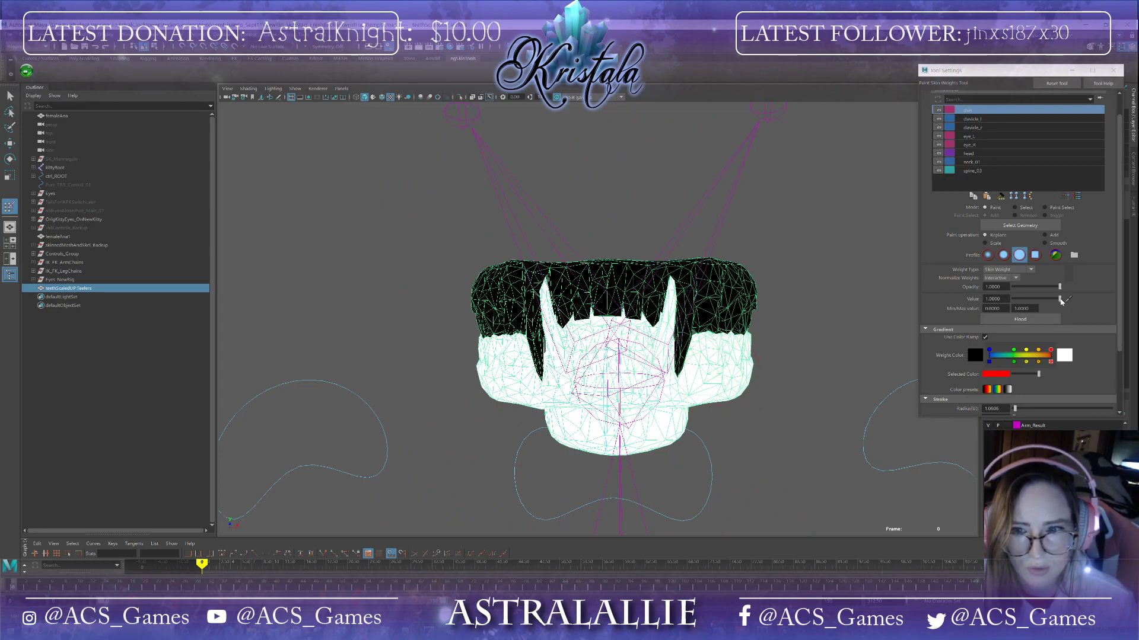
{"action": "left_click_drag", "start_coordinate": [1061, 300], "coordinate": [1051, 302]}
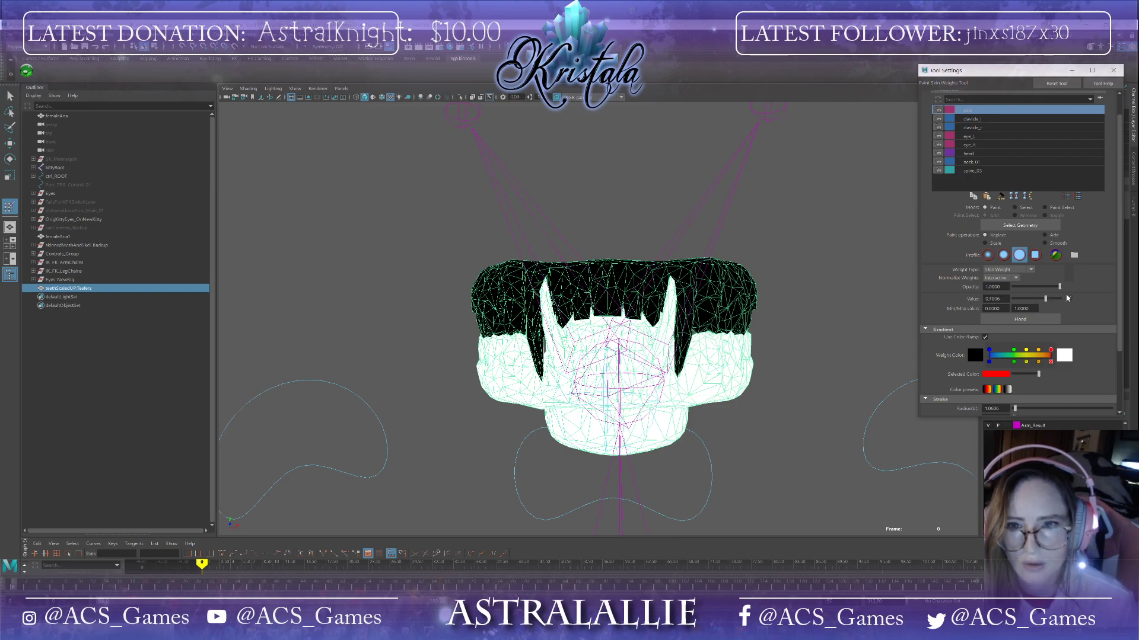
{"action": "left_click", "coordinate": [970, 154]}
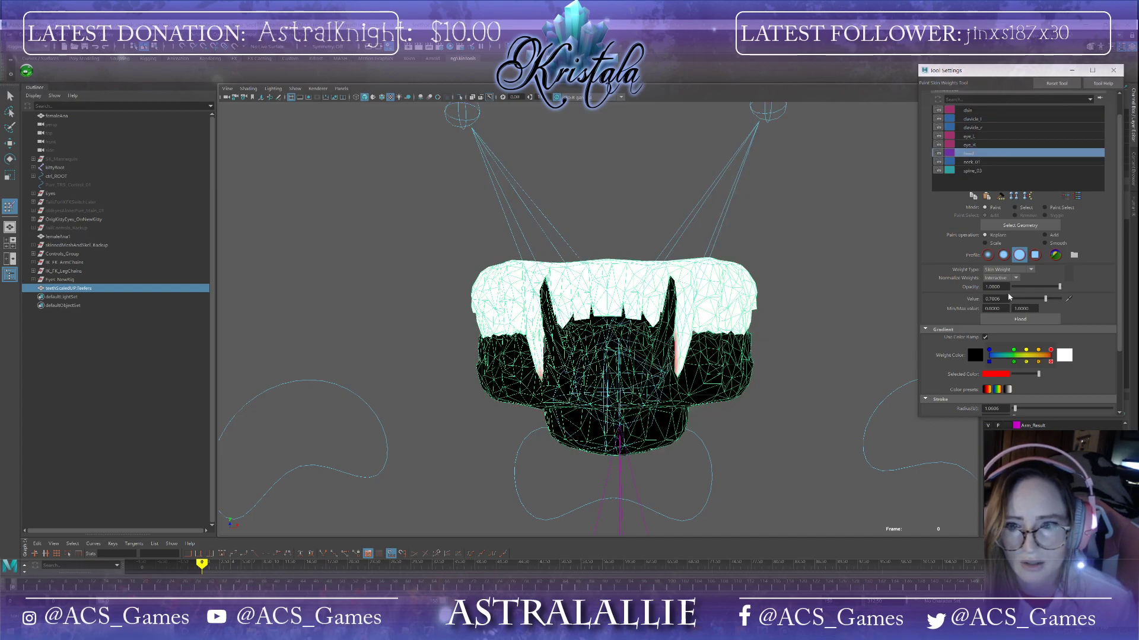
{"action": "left_click_drag", "start_coordinate": [1027, 300], "coordinate": [1029, 300]}
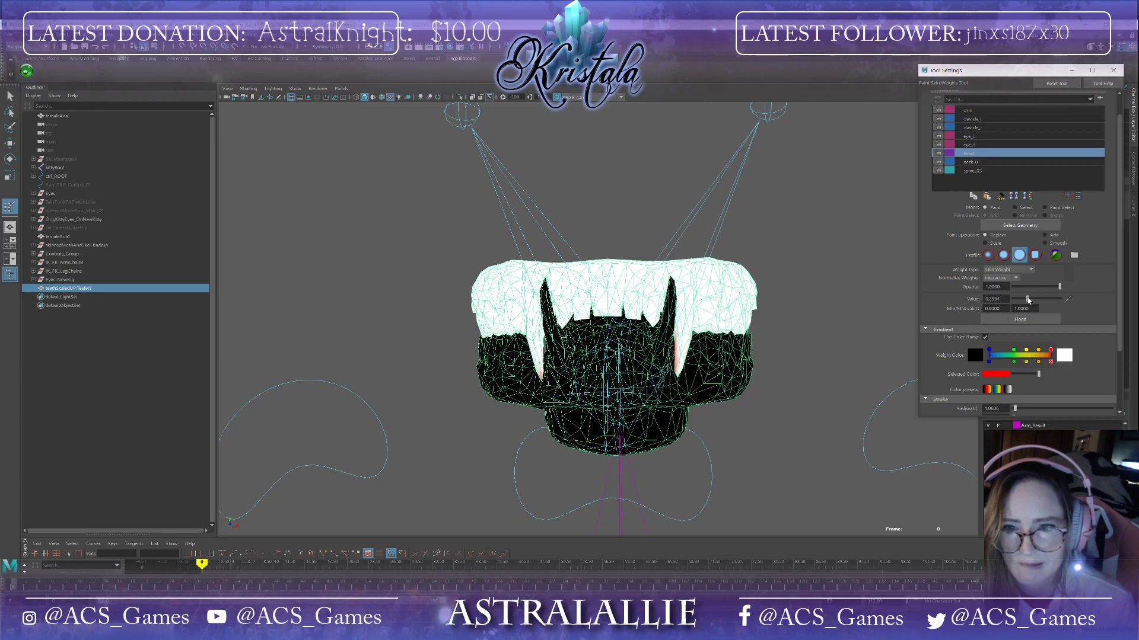
{"action": "mouse_move", "coordinate": [752, 386]}
{"action": "left_mouse_down", "text": "alt"}
{"action": "mouse_move", "coordinate": [811, 391]}
{"action": "mouse_move", "coordinate": [806, 405]}
{"action": "mouse_move", "coordinate": [775, 399]}
{"action": "mouse_move", "coordinate": [791, 391]}
{"action": "left_mouse_up", "text": "alt"}
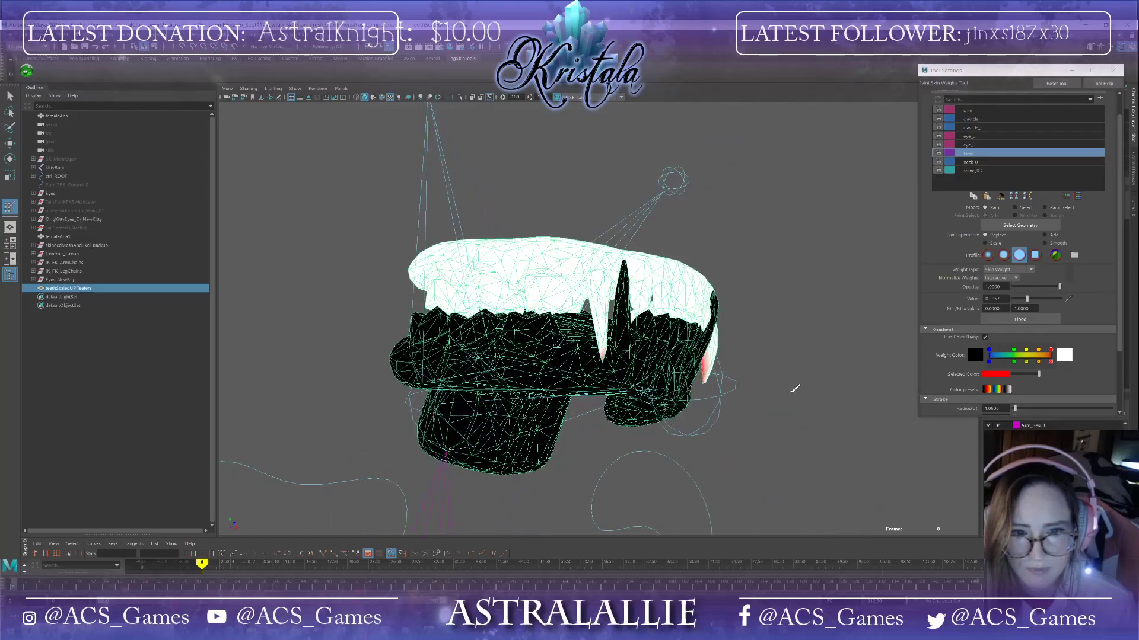
{"action": "scroll", "coordinate": [791, 391], "scroll_direction": "up", "scroll_amount": 5}
{"action": "middle_click_drag", "start_coordinate": [793, 390], "coordinate": [665, 246], "text": "alt"}
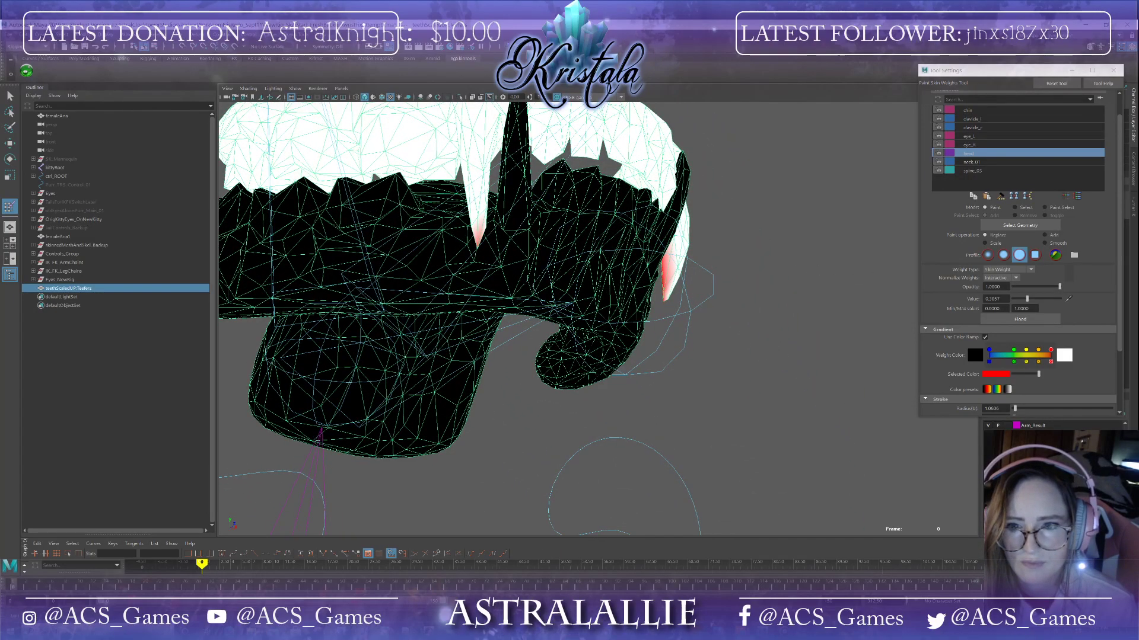
{"action": "left_click_drag", "start_coordinate": [1027, 299], "coordinate": [1094, 304]}
{"action": "left_click_drag", "start_coordinate": [678, 271], "coordinate": [669, 264]}
{"action": "mouse_move", "coordinate": [815, 297]}
{"action": "left_mouse_down", "text": "alt"}
{"action": "mouse_move", "coordinate": [727, 305]}
{"action": "mouse_move", "coordinate": [782, 303]}
{"action": "left_mouse_up", "text": "alt"}
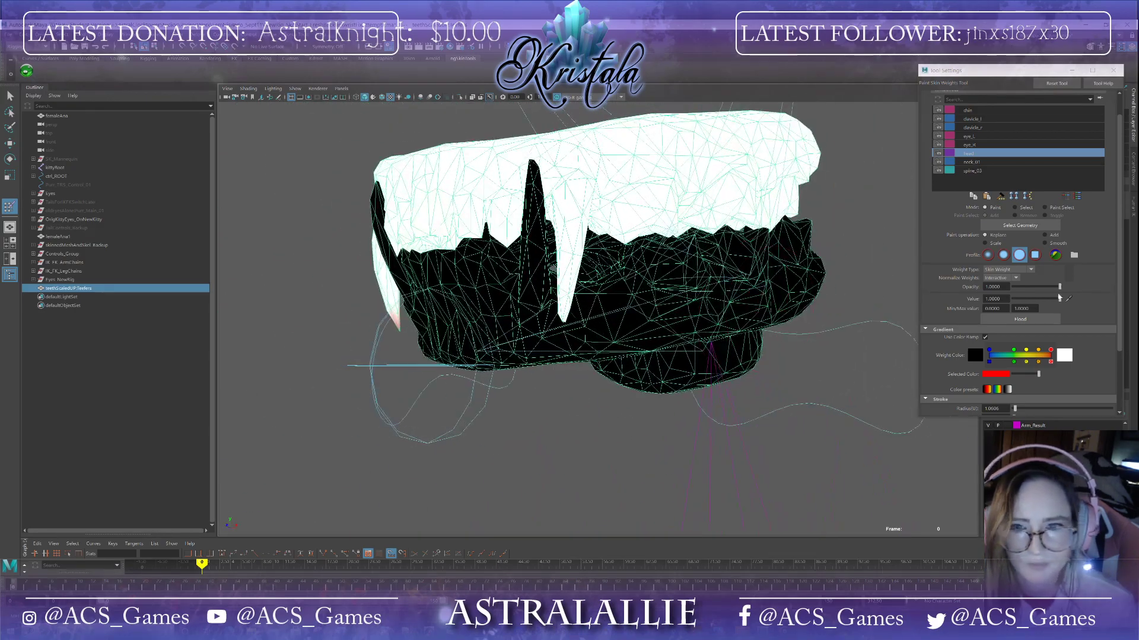
{"action": "left_click", "coordinate": [999, 299]}
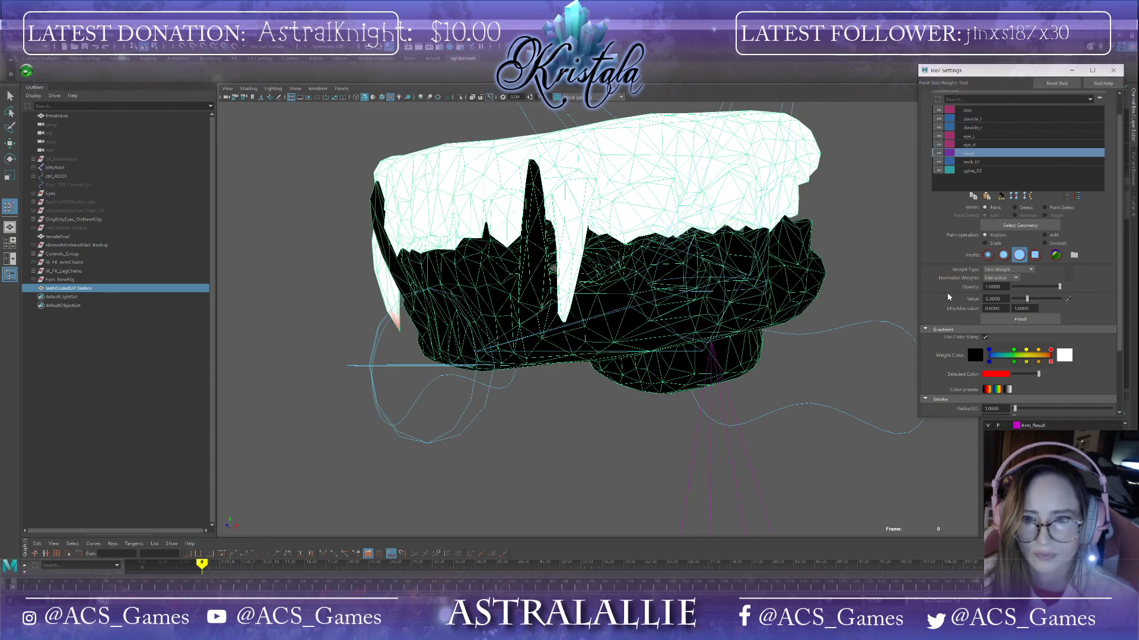
{"action": "left_click_drag", "start_coordinate": [543, 436], "coordinate": [542, 420], "text": "alt"}
{"action": "mouse_move", "coordinate": [639, 308]}
{"action": "left_mouse_down"}
{"action": "mouse_move", "coordinate": [783, 264]}
{"action": "mouse_move", "coordinate": [906, 267]}
{"action": "left_mouse_up"}
{"action": "mouse_move", "coordinate": [789, 320]}
{"action": "left_mouse_down", "text": "alt"}
{"action": "mouse_move", "coordinate": [836, 321]}
{"action": "mouse_move", "coordinate": [814, 318]}
{"action": "left_mouse_up", "text": "alt"}
{"action": "left_click_drag", "start_coordinate": [483, 303], "coordinate": [582, 335]}
{"action": "mouse_move", "coordinate": [586, 190]}
{"action": "left_mouse_down"}
{"action": "mouse_move", "coordinate": [589, 180]}
{"action": "mouse_move", "coordinate": [789, 231]}
{"action": "left_mouse_up"}
{"action": "left_click", "coordinate": [815, 216]}
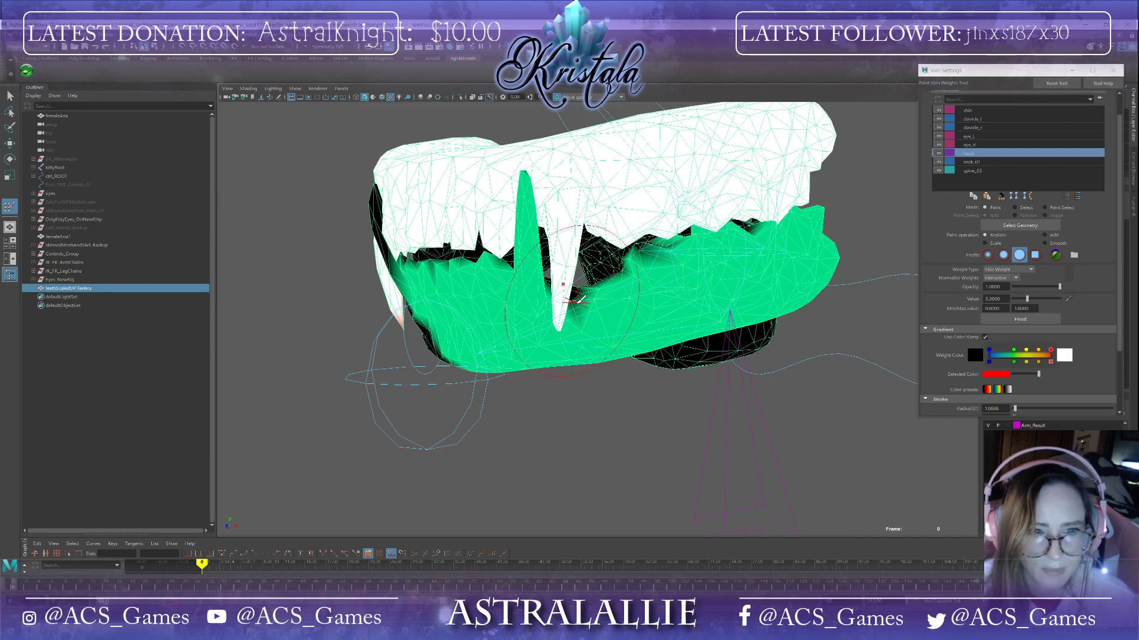
{"action": "mouse_move", "coordinate": [587, 294]}
{"action": "left_mouse_down", "text": "alt"}
{"action": "mouse_move", "coordinate": [656, 287]}
{"action": "mouse_move", "coordinate": [706, 172]}
{"action": "mouse_move", "coordinate": [720, 177]}
{"action": "left_mouse_up", "text": "alt"}
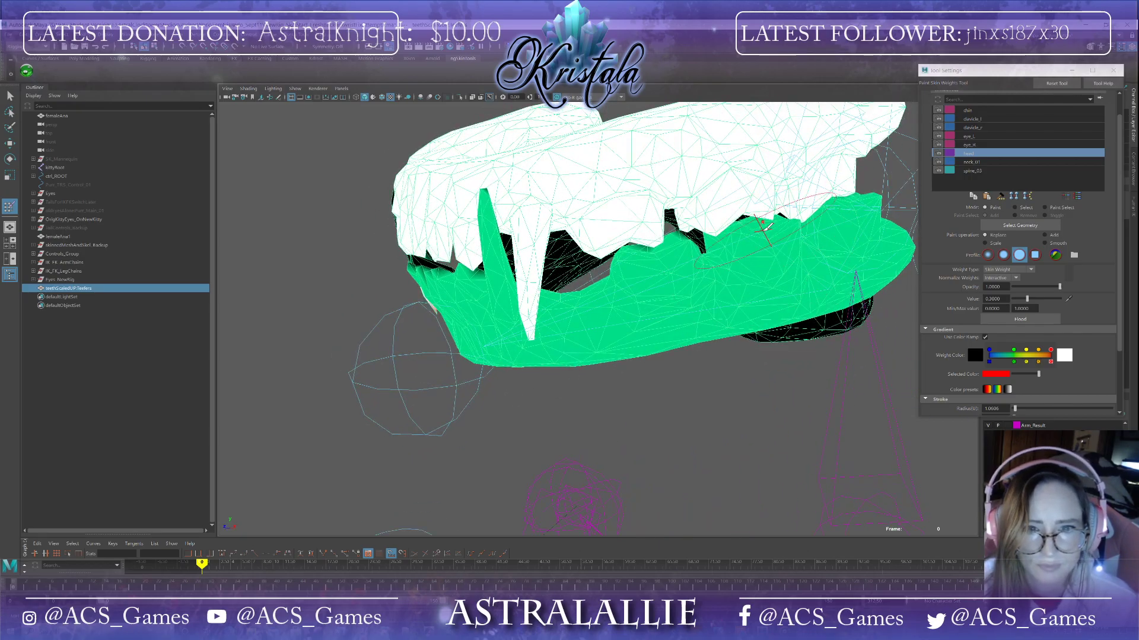
Step: Continue painting the 0.5 head weight over the lower gums from underneath, undoing one stray stroke
{"action": "left_click_drag", "start_coordinate": [735, 245], "coordinate": [619, 257], "text": "alt"}
{"action": "left_click", "coordinate": [338, 340]}
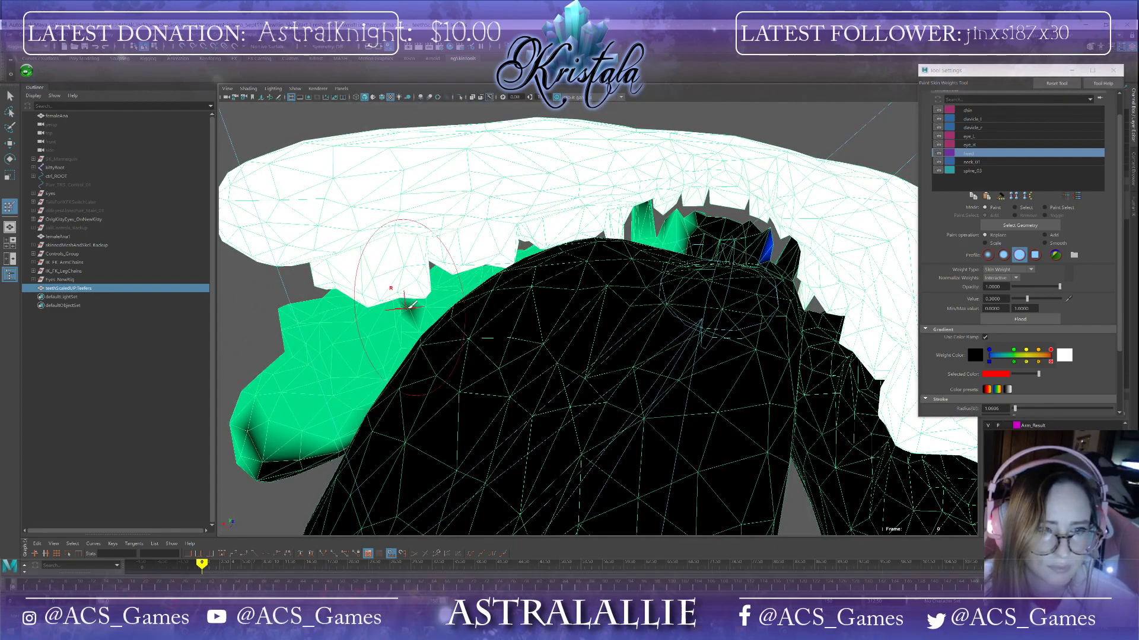
{"action": "scroll", "coordinate": [670, 284], "scroll_direction": "down", "scroll_amount": 2}
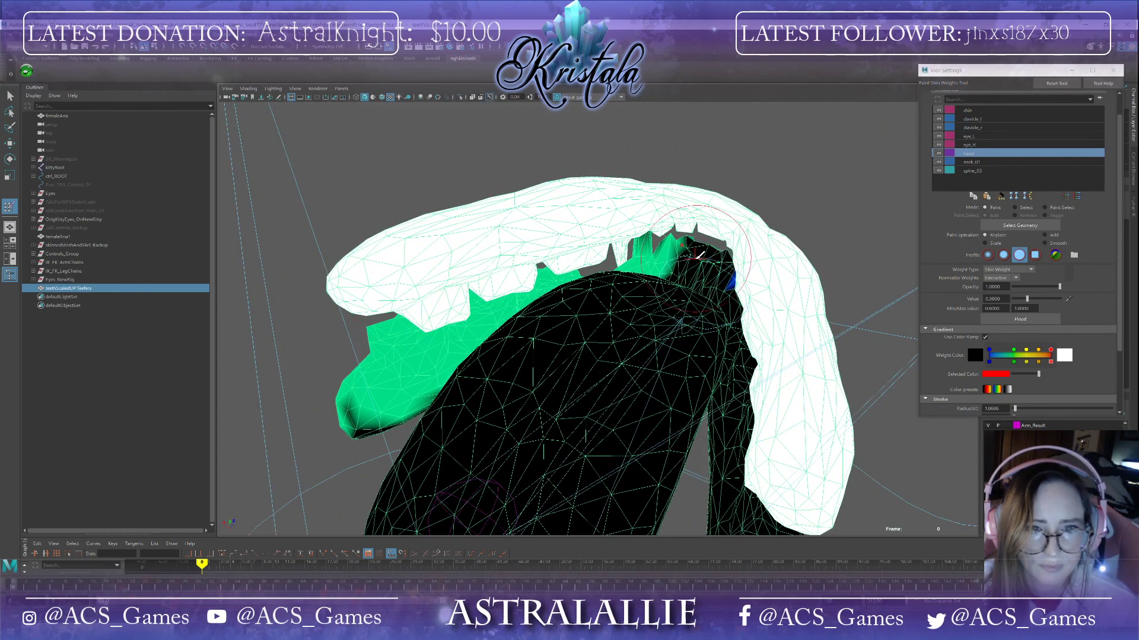
{"action": "left_click_drag", "start_coordinate": [726, 255], "coordinate": [696, 254]}
{"action": "mouse_move", "coordinate": [392, 409]}
{"action": "left_mouse_down", "text": "alt"}
{"action": "mouse_move", "coordinate": [549, 199]}
{"action": "mouse_move", "coordinate": [629, 343]}
{"action": "left_mouse_up", "text": "alt"}
{"action": "key", "text": "ctrl+z"}
{"action": "mouse_move", "coordinate": [566, 300]}
{"action": "left_mouse_down", "text": "alt"}
{"action": "mouse_move", "coordinate": [504, 350]}
{"action": "mouse_move", "coordinate": [522, 296]}
{"action": "left_mouse_up", "text": "alt"}
{"action": "mouse_move", "coordinate": [432, 273]}
{"action": "left_mouse_down"}
{"action": "mouse_move", "coordinate": [524, 386]}
{"action": "mouse_move", "coordinate": [551, 371]}
{"action": "mouse_move", "coordinate": [574, 389]}
{"action": "left_mouse_up"}
{"action": "mouse_move", "coordinate": [633, 426]}
{"action": "left_mouse_down", "text": "alt"}
{"action": "mouse_move", "coordinate": [563, 389]}
{"action": "mouse_move", "coordinate": [571, 409]}
{"action": "mouse_move", "coordinate": [735, 394]}
{"action": "mouse_move", "coordinate": [657, 369]}
{"action": "left_mouse_up", "text": "alt"}
{"action": "mouse_move", "coordinate": [489, 276]}
{"action": "left_mouse_down"}
{"action": "mouse_move", "coordinate": [529, 307]}
{"action": "mouse_move", "coordinate": [622, 335]}
{"action": "mouse_move", "coordinate": [829, 377]}
{"action": "left_mouse_up"}
{"action": "mouse_move", "coordinate": [752, 411]}
{"action": "left_mouse_down", "text": "alt"}
{"action": "mouse_move", "coordinate": [677, 348]}
{"action": "mouse_move", "coordinate": [727, 340]}
{"action": "mouse_move", "coordinate": [715, 323]}
{"action": "mouse_move", "coordinate": [697, 330]}
{"action": "mouse_move", "coordinate": [474, 276]}
{"action": "mouse_move", "coordinate": [503, 219]}
{"action": "left_mouse_up", "text": "alt"}
{"action": "left_click", "coordinate": [672, 348]}
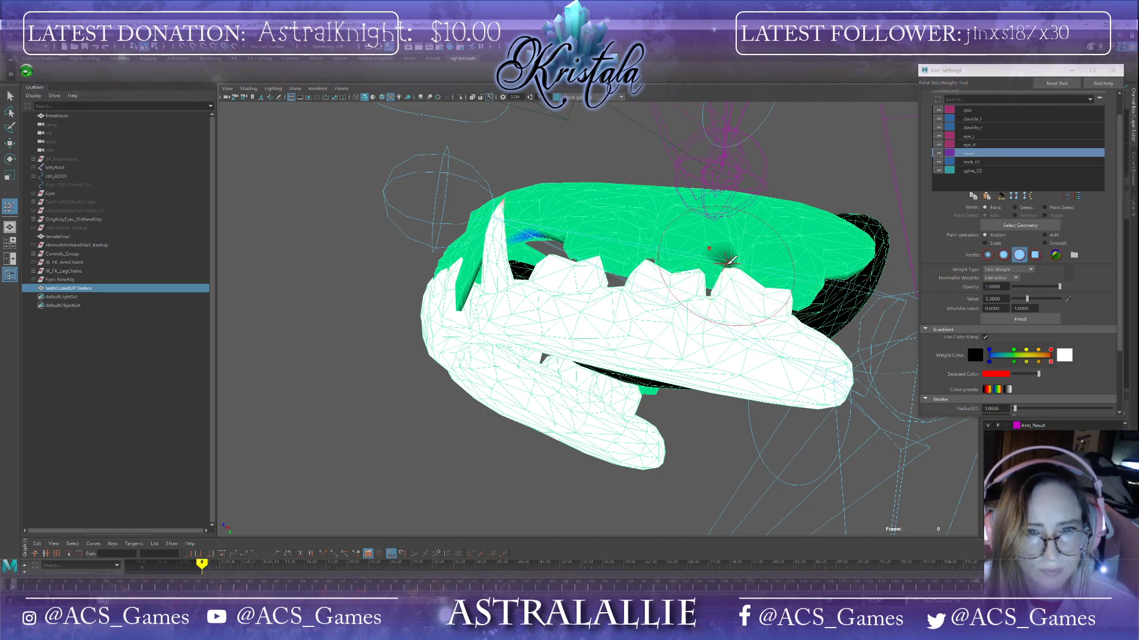
Step: Paint the 0.5 head weight over the inner and back surfaces of the lower gums
{"action": "left_click_drag", "start_coordinate": [787, 274], "coordinate": [800, 363], "text": "alt"}
{"action": "left_click_drag", "start_coordinate": [517, 332], "coordinate": [631, 221], "text": "alt"}
{"action": "left_click_drag", "start_coordinate": [680, 253], "coordinate": [820, 293], "text": "alt"}
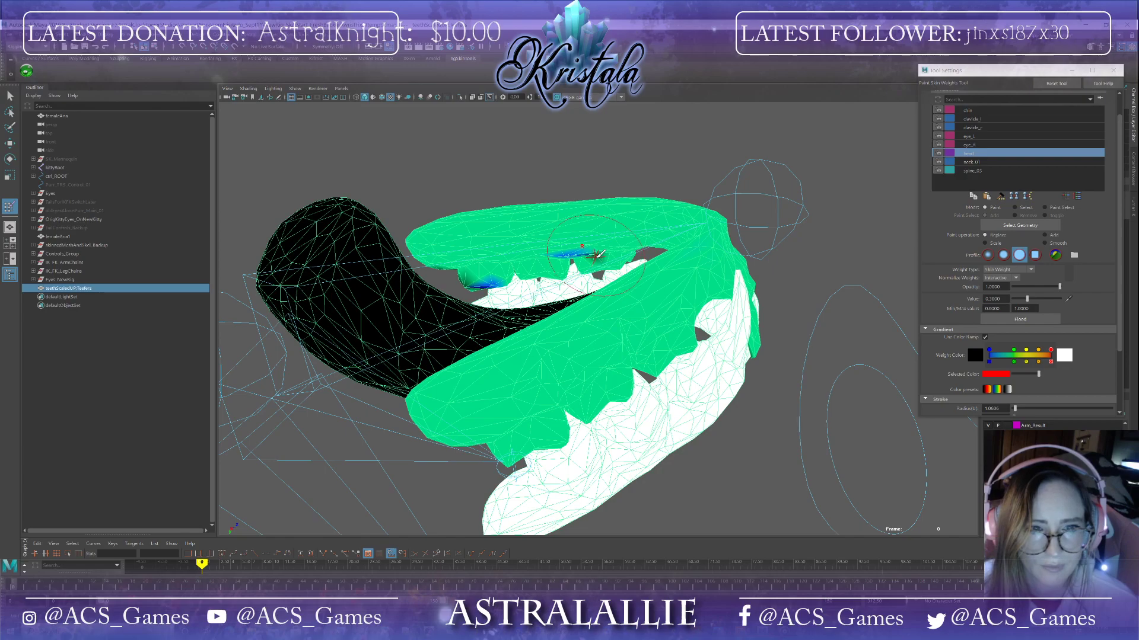
{"action": "left_click_drag", "start_coordinate": [484, 274], "coordinate": [647, 221]}
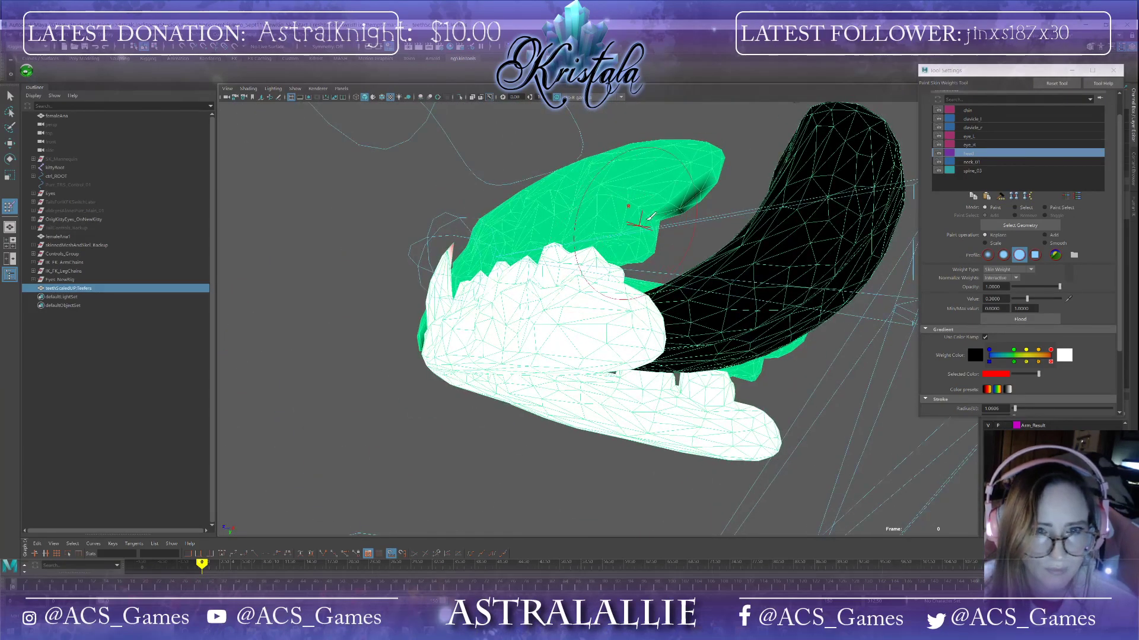
{"action": "left_click_drag", "start_coordinate": [704, 177], "coordinate": [632, 302], "text": "alt"}
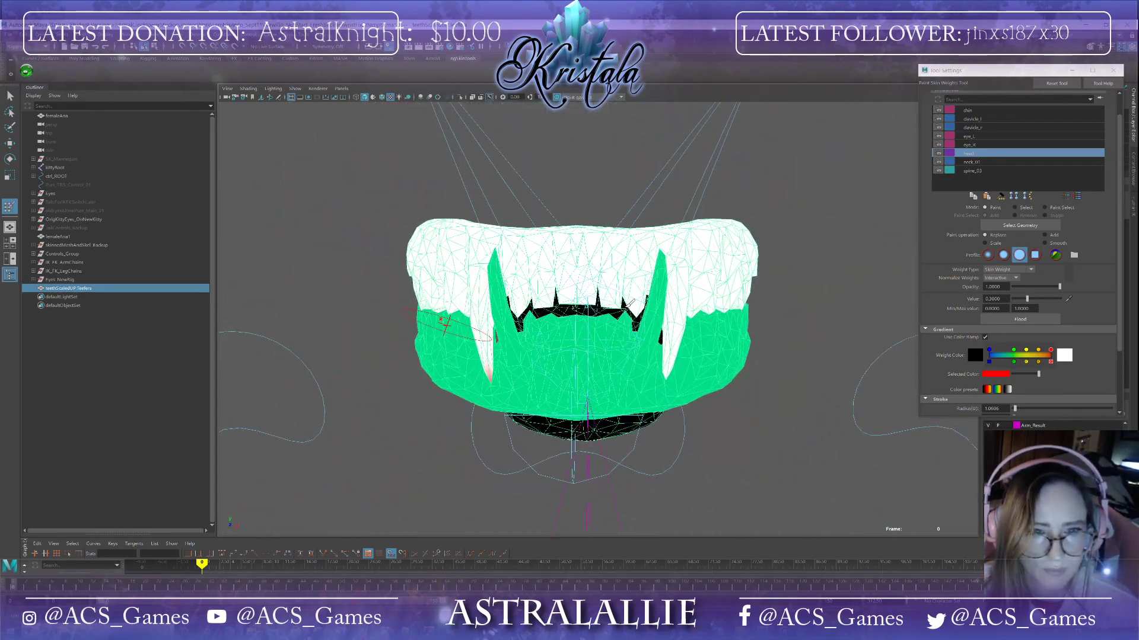
Step: Save the scene twice, accepting the student-version notice each time
{"action": "left_click", "coordinate": [9, 38]}
{"action": "left_click", "coordinate": [36, 73]}
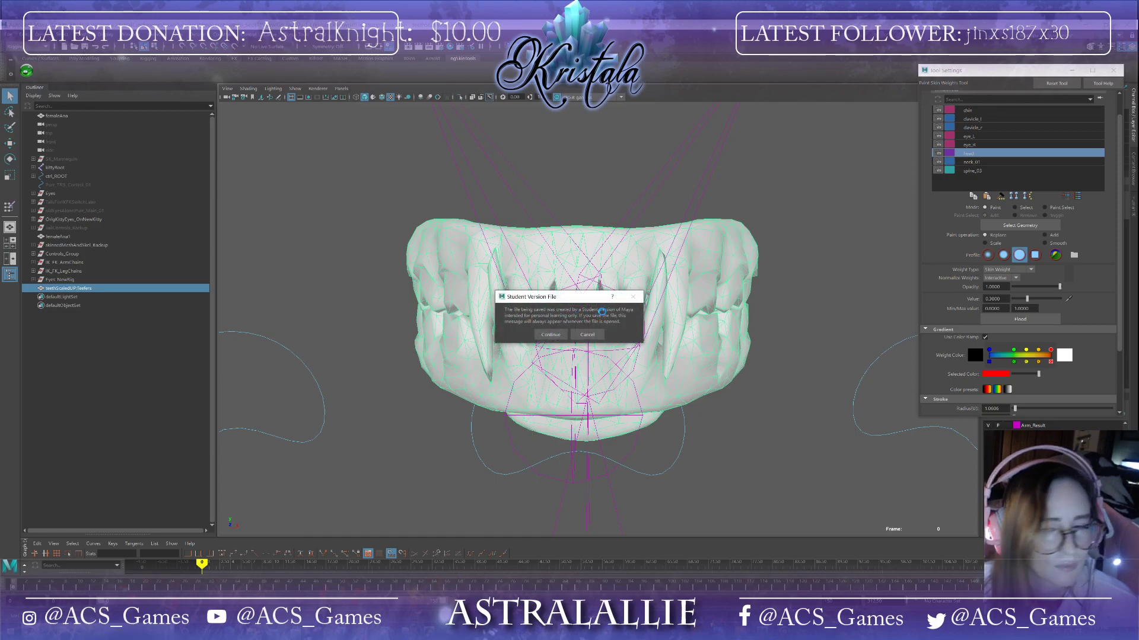
{"action": "left_click", "coordinate": [564, 334]}
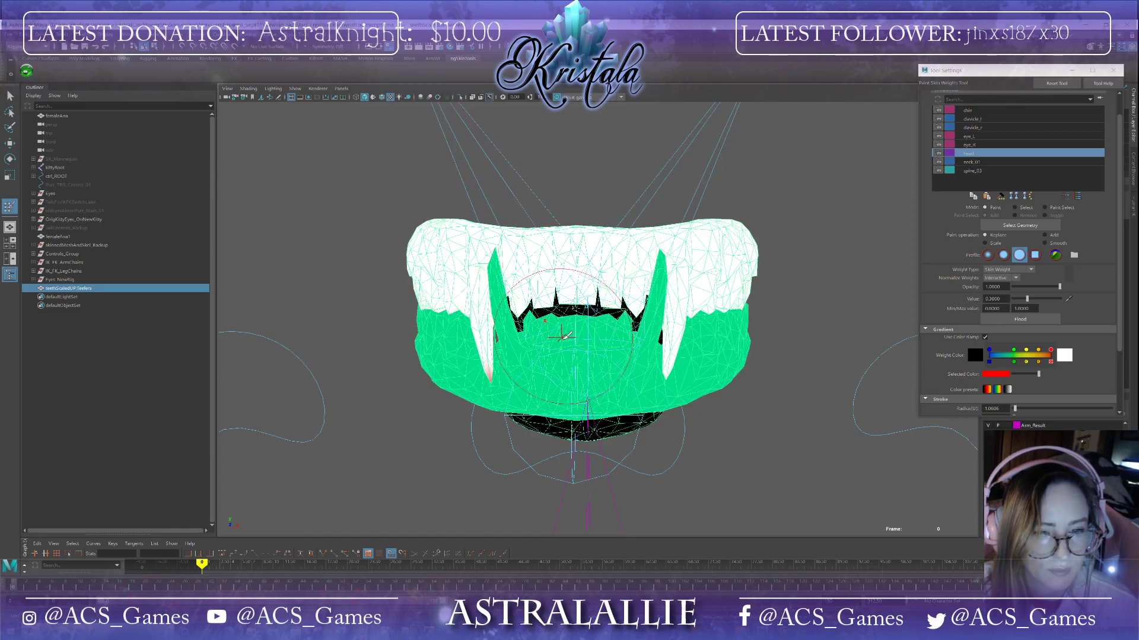
{"action": "left_click_drag", "start_coordinate": [559, 336], "coordinate": [601, 425], "text": "alt"}
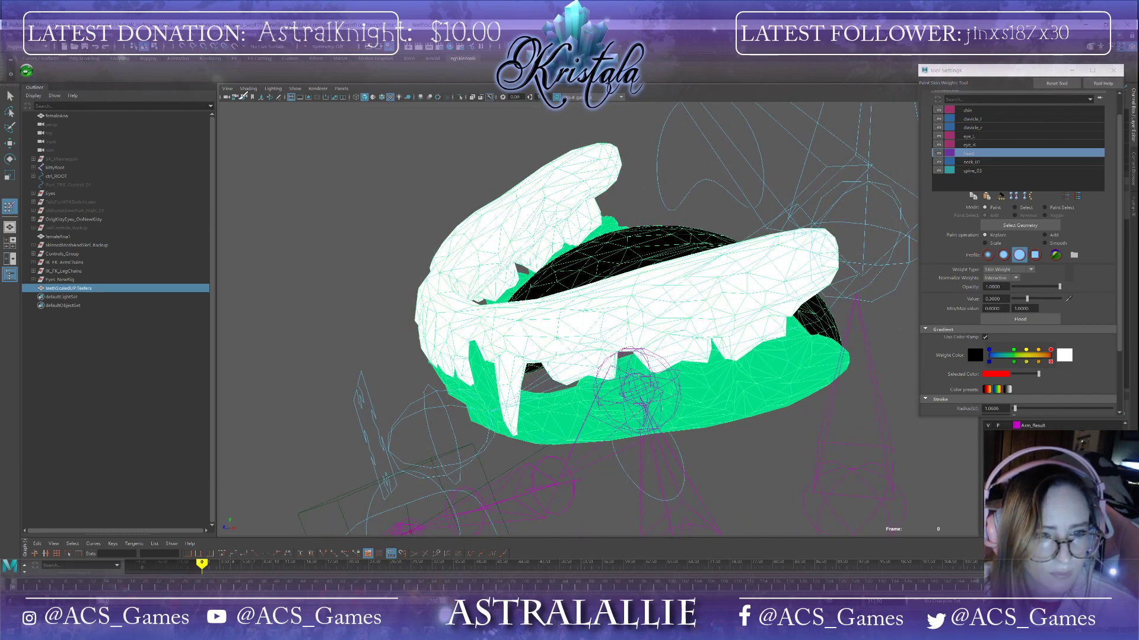
{"action": "left_click", "coordinate": [6, 41]}
{"action": "left_click", "coordinate": [29, 68]}
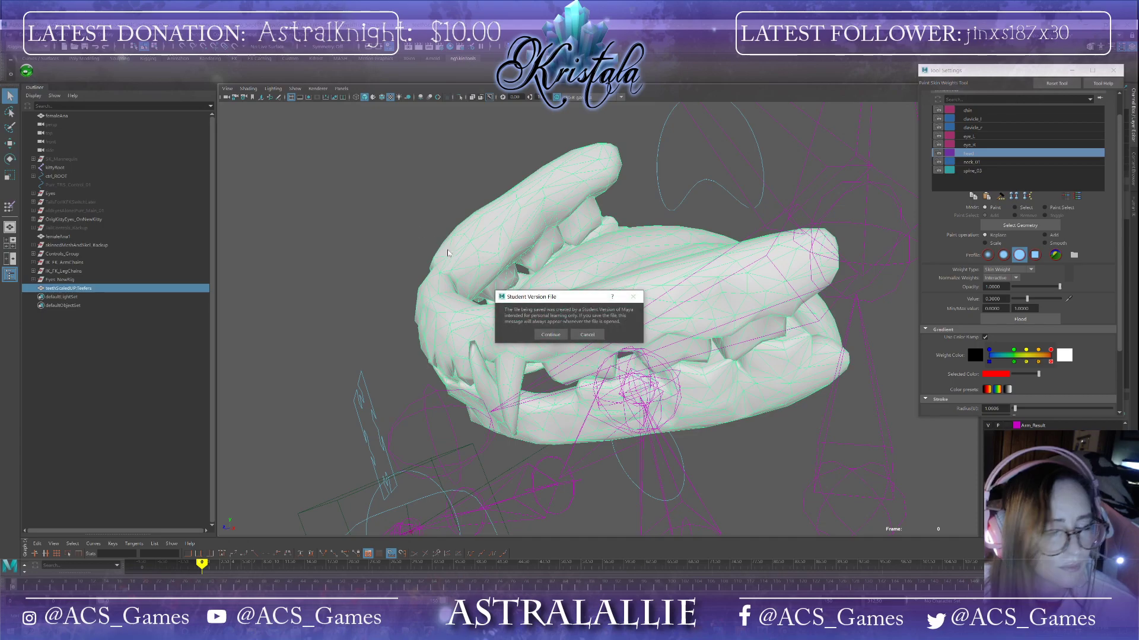
{"action": "left_click", "coordinate": [553, 336]}
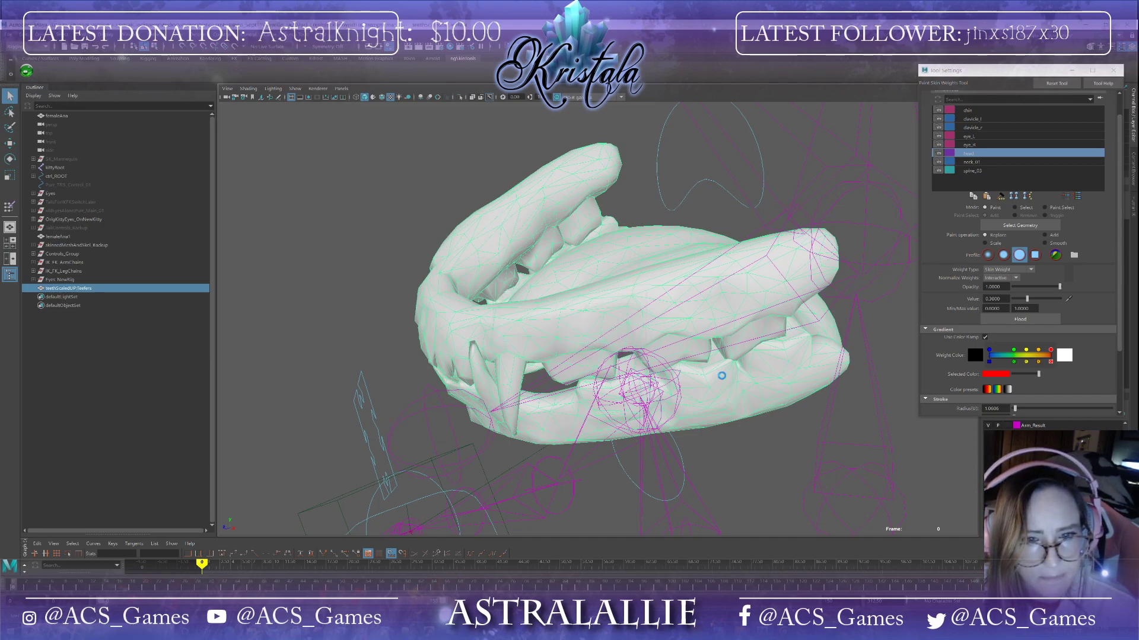
Step: Set the paint value to 1 and paint full head weight onto the upper fang corner near the jaw hinge
{"action": "mouse_move", "coordinate": [717, 375]}
{"action": "left_mouse_down", "text": "alt"}
{"action": "mouse_move", "coordinate": [695, 388]}
{"action": "mouse_move", "coordinate": [824, 347]}
{"action": "left_mouse_up", "text": "alt"}
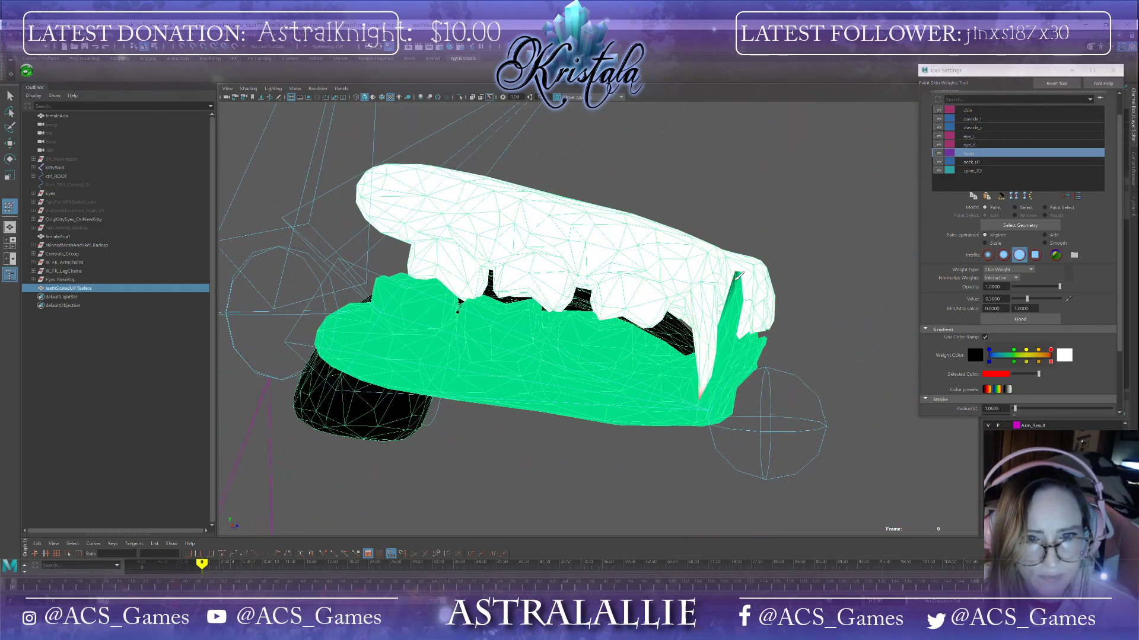
{"action": "left_click_drag", "start_coordinate": [738, 278], "coordinate": [790, 314], "text": "alt"}
{"action": "left_click_drag", "start_coordinate": [1027, 299], "coordinate": [1088, 308]}
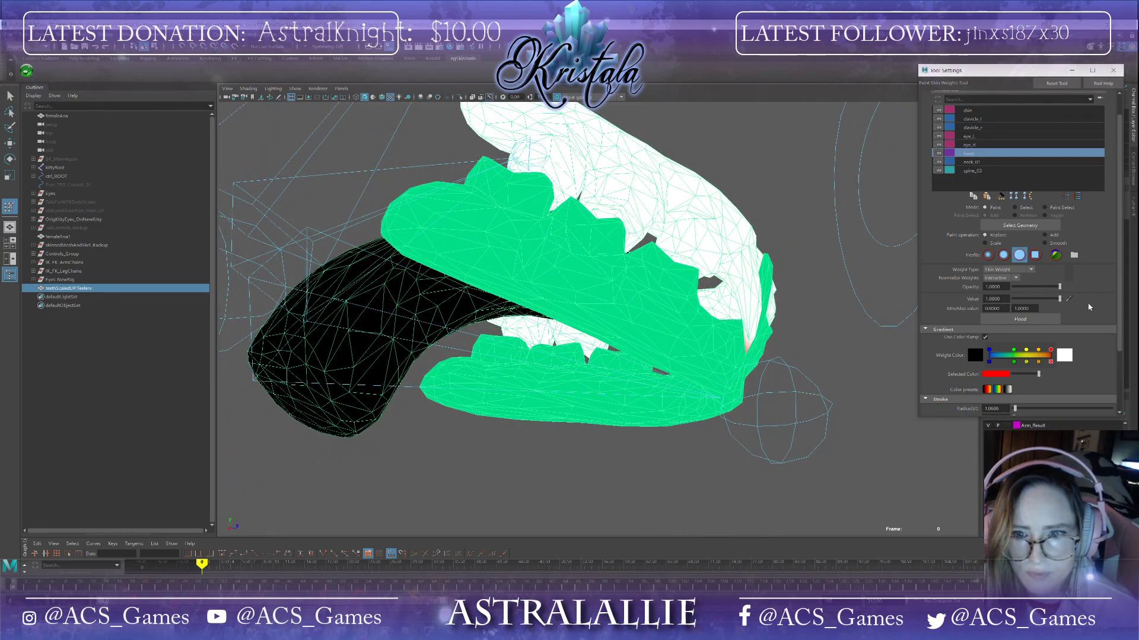
{"action": "left_click", "coordinate": [748, 345]}
{"action": "mouse_move", "coordinate": [750, 351]}
{"action": "left_mouse_down", "text": "alt"}
{"action": "mouse_move", "coordinate": [738, 354]}
{"action": "mouse_move", "coordinate": [746, 345]}
{"action": "left_mouse_up", "text": "alt"}
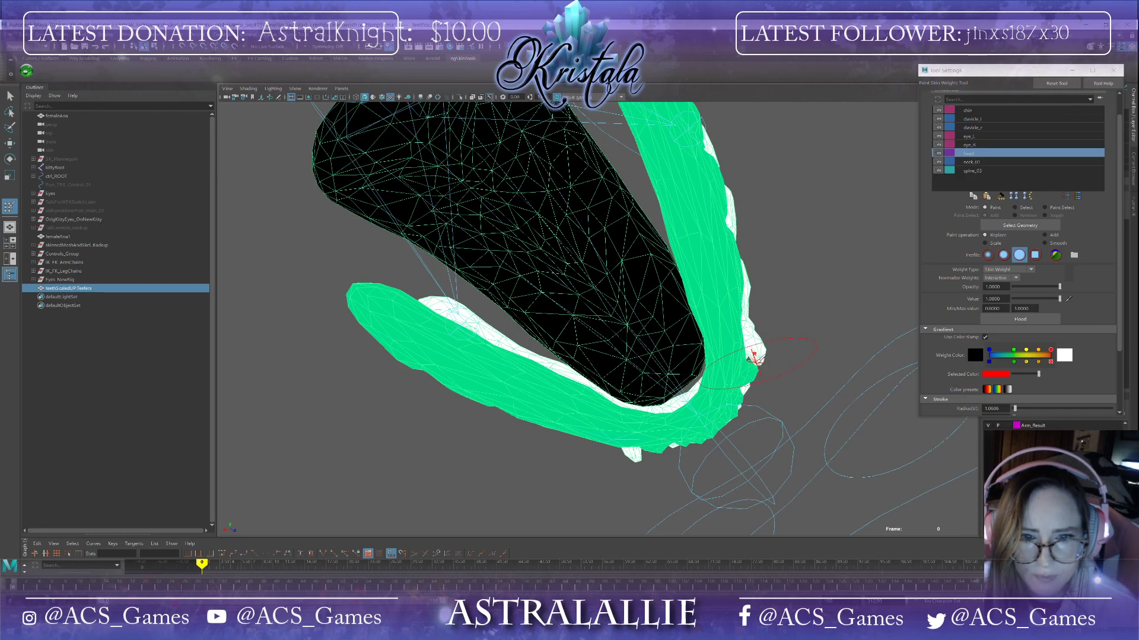
{"action": "left_click_drag", "start_coordinate": [826, 359], "coordinate": [690, 389], "text": "alt"}
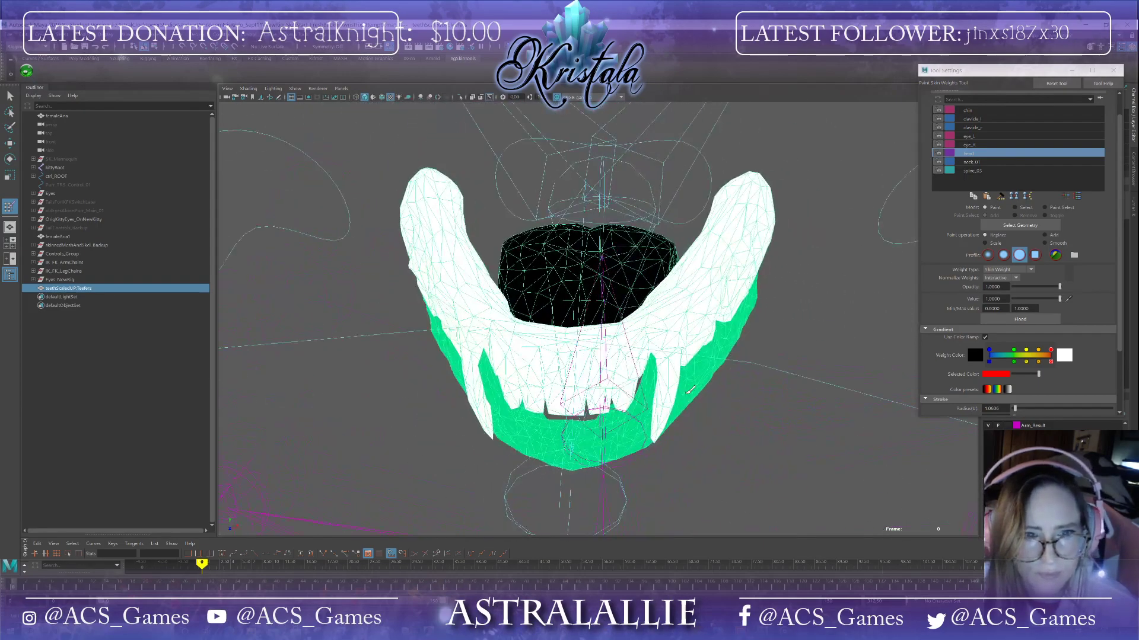
Step: Save the scene, accepting the student-version notice
{"action": "left_click", "coordinate": [8, 35]}
{"action": "left_click", "coordinate": [36, 70]}
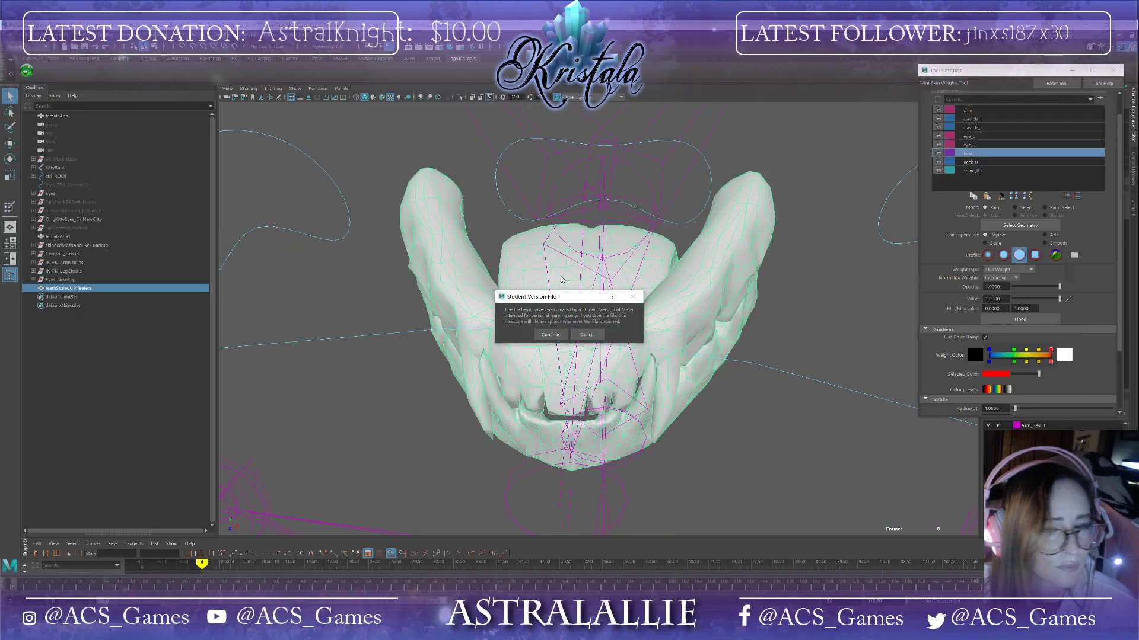
{"action": "left_click", "coordinate": [556, 334]}
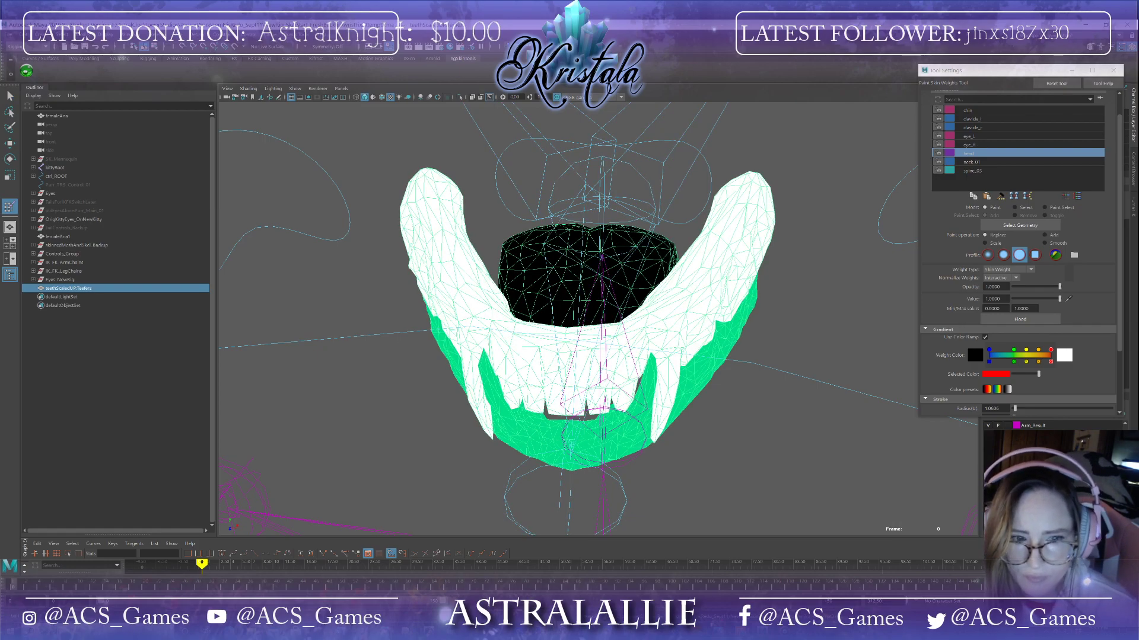
Step: Show the full textured model and scrub the timeline to check the teeth inside the mouth as the jaw opens
{"action": "key", "text": "ctrl+1"}
{"action": "left_click_drag", "start_coordinate": [768, 465], "coordinate": [768, 451], "text": "alt"}
{"action": "right_click_drag", "start_coordinate": [768, 451], "coordinate": [644, 503], "text": "alt"}
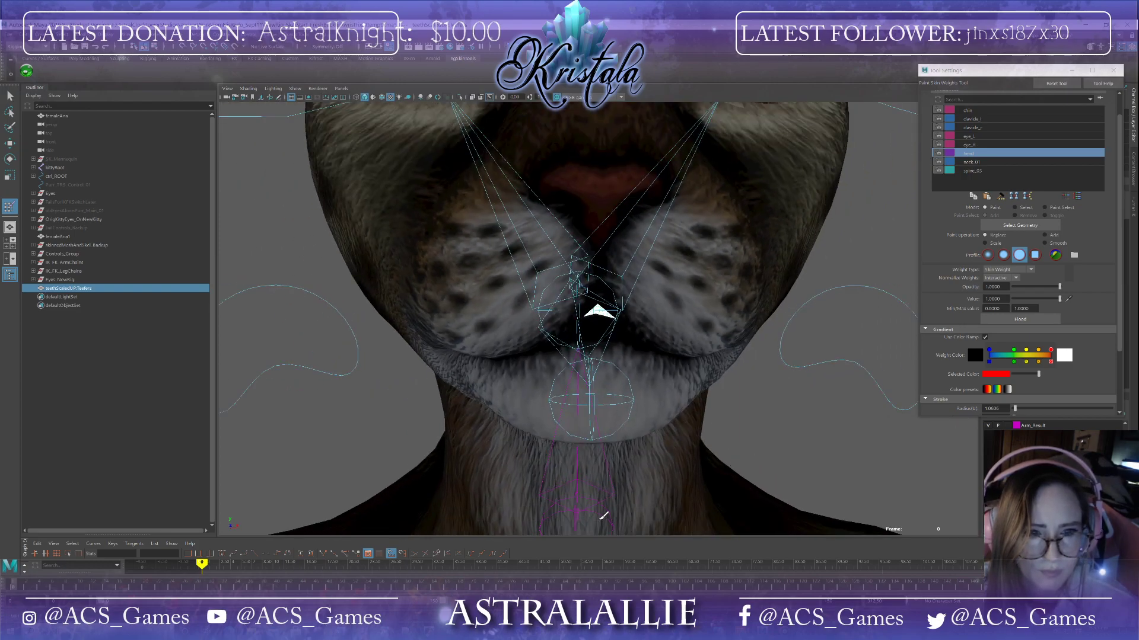
{"action": "left_click_drag", "start_coordinate": [11, 587], "coordinate": [53, 587]}
{"action": "left_click_drag", "start_coordinate": [271, 507], "coordinate": [216, 496], "text": "alt"}
{"action": "left_click_drag", "start_coordinate": [423, 455], "coordinate": [441, 428], "text": "alt"}
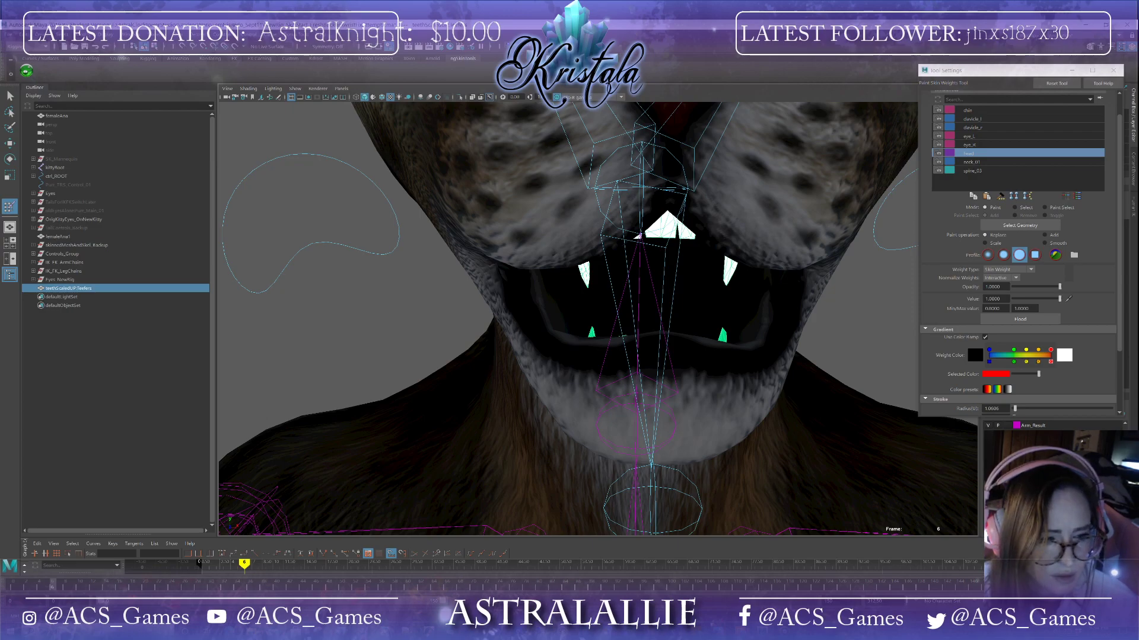
{"action": "left_click_drag", "start_coordinate": [51, 589], "coordinate": [8, 568]}
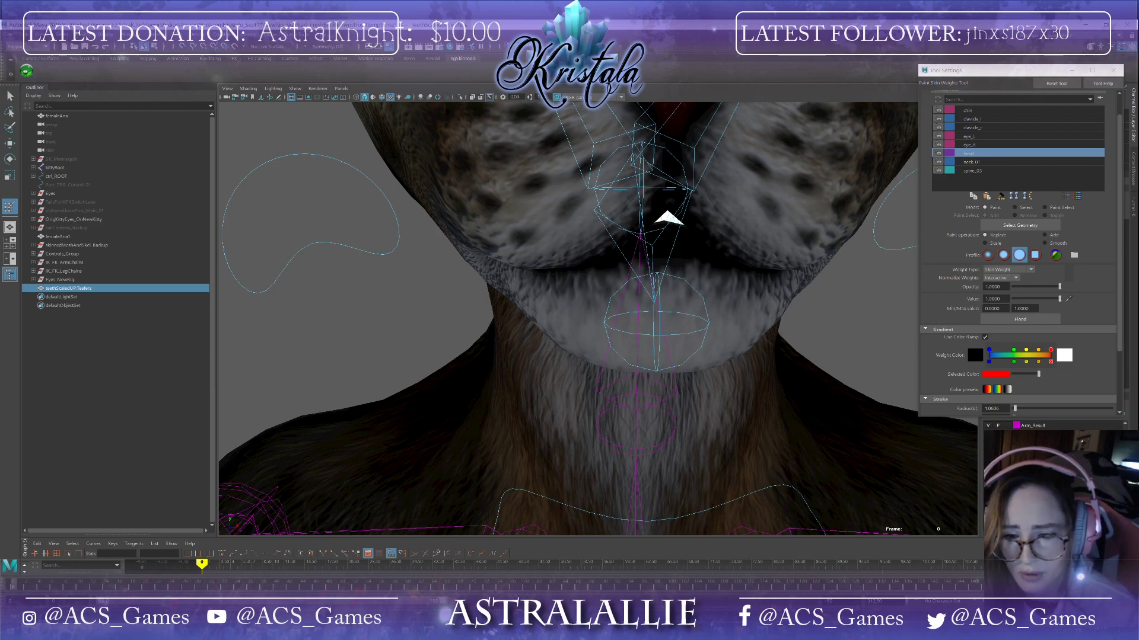
{"action": "left_click", "coordinate": [988, 443]}
{"action": "left_click_drag", "start_coordinate": [599, 359], "coordinate": [629, 361], "text": "alt"}
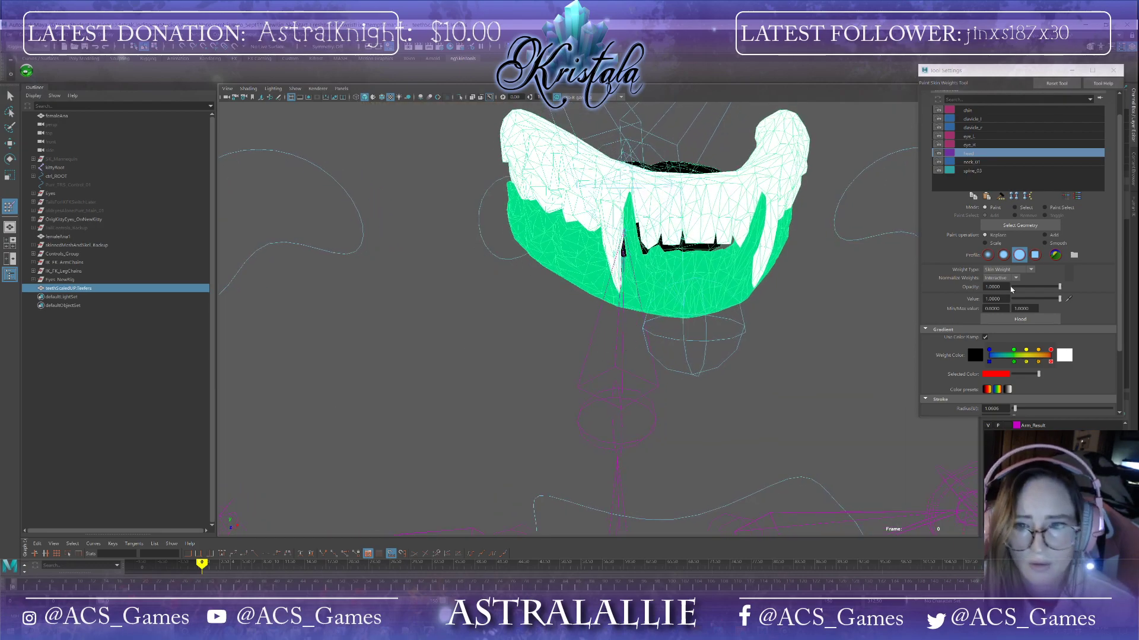
Step: Set the paint value to 0.4 and paint head weight across the lower gums
{"action": "double_click", "coordinate": [993, 299]}
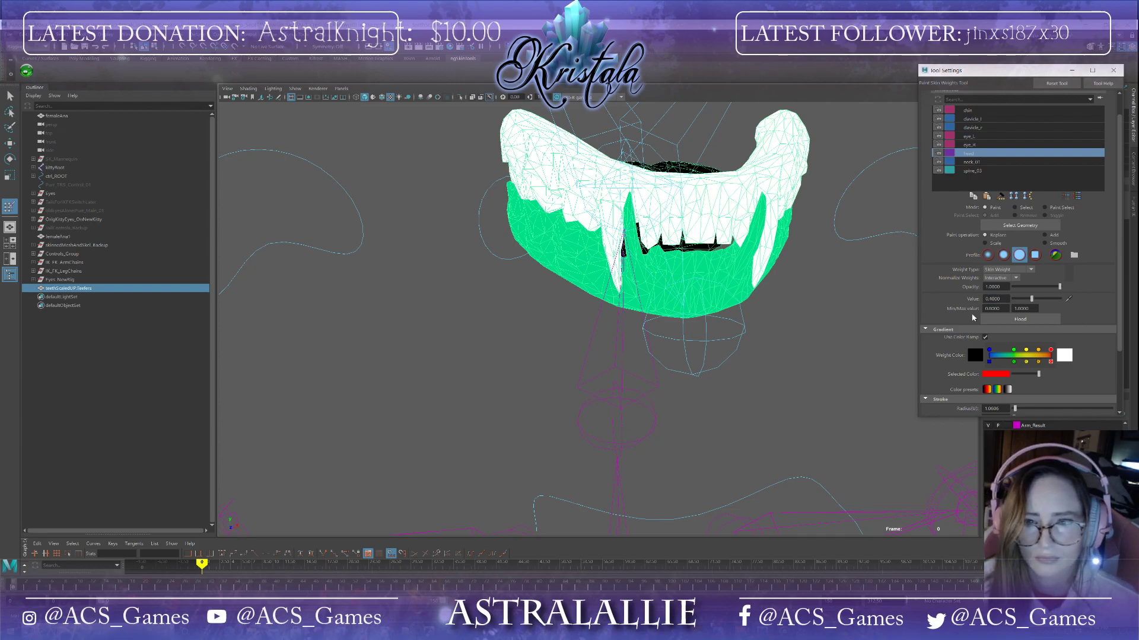
{"action": "mouse_move", "coordinate": [665, 269]}
{"action": "left_mouse_down"}
{"action": "mouse_move", "coordinate": [701, 280]}
{"action": "mouse_move", "coordinate": [615, 212]}
{"action": "left_mouse_up"}
{"action": "mouse_move", "coordinate": [790, 240]}
{"action": "left_mouse_down", "text": "alt"}
{"action": "mouse_move", "coordinate": [593, 250]}
{"action": "mouse_move", "coordinate": [578, 180]}
{"action": "mouse_move", "coordinate": [599, 332]}
{"action": "mouse_move", "coordinate": [474, 190]}
{"action": "mouse_move", "coordinate": [522, 380]}
{"action": "mouse_move", "coordinate": [612, 279]}
{"action": "mouse_move", "coordinate": [625, 199]}
{"action": "left_mouse_up", "text": "alt"}
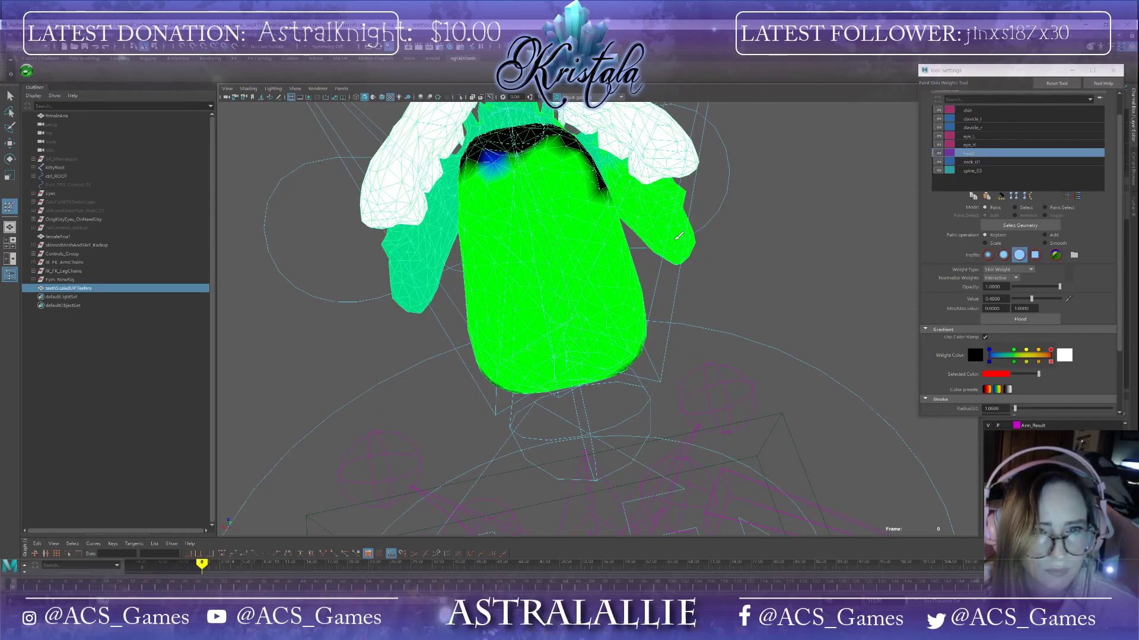
{"action": "left_click_drag", "start_coordinate": [685, 243], "coordinate": [569, 132], "text": "alt"}
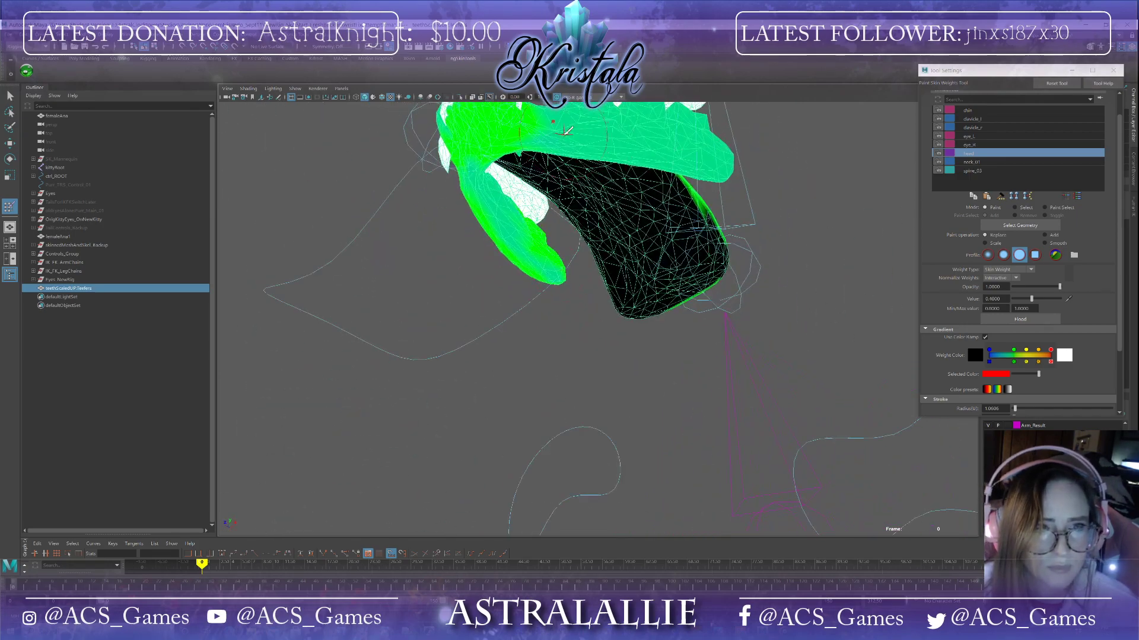
{"action": "left_click_drag", "start_coordinate": [624, 272], "coordinate": [501, 270], "text": "alt"}
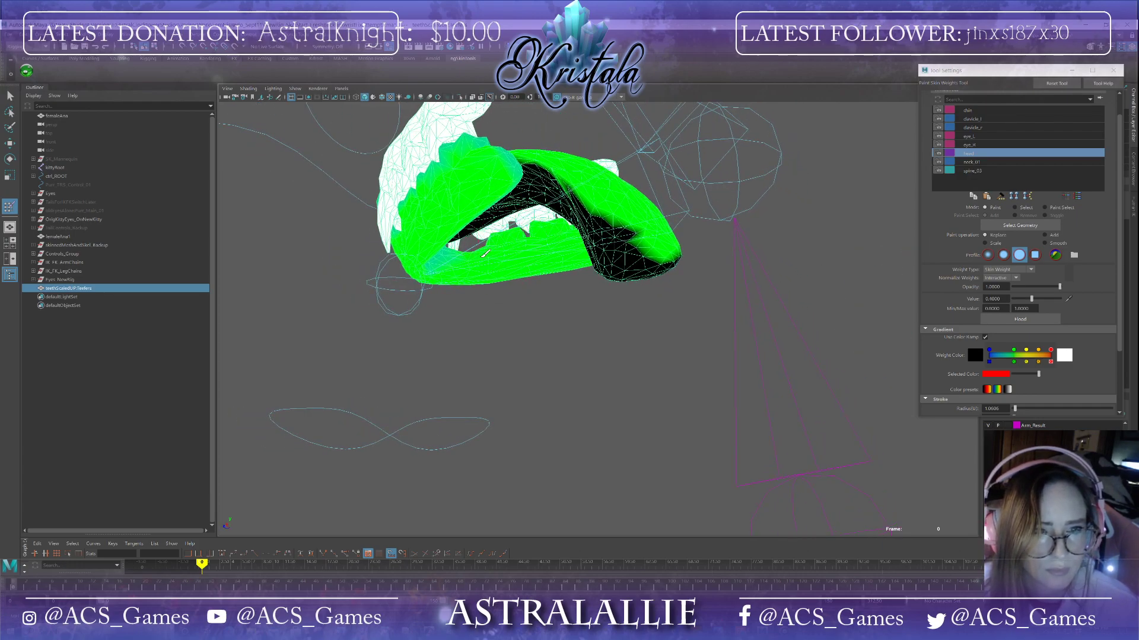
{"action": "left_click_drag", "start_coordinate": [432, 255], "coordinate": [553, 137], "text": "alt"}
{"action": "middle_click_drag", "start_coordinate": [588, 180], "coordinate": [620, 407], "text": "alt"}
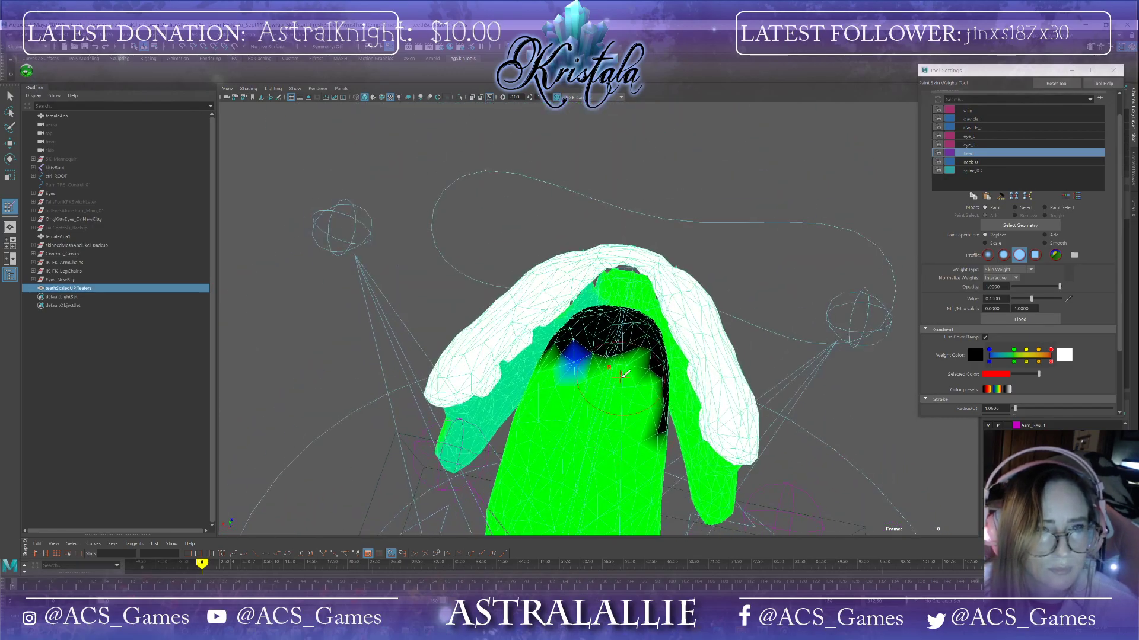
Step: Continue painting the 0.4 head weight onto the inner lower gums and behind the lower teeth
{"action": "scroll", "coordinate": [626, 362], "scroll_direction": "up", "scroll_amount": 6}
{"action": "mouse_move", "coordinate": [626, 362]}
{"action": "left_mouse_down", "text": "alt"}
{"action": "mouse_move", "coordinate": [595, 401]}
{"action": "mouse_move", "coordinate": [597, 297]}
{"action": "left_mouse_up", "text": "alt"}
{"action": "left_click", "coordinate": [600, 228]}
{"action": "mouse_move", "coordinate": [599, 230]}
{"action": "left_mouse_down", "text": "alt"}
{"action": "mouse_move", "coordinate": [589, 297]}
{"action": "mouse_move", "coordinate": [590, 287]}
{"action": "left_mouse_up", "text": "alt"}
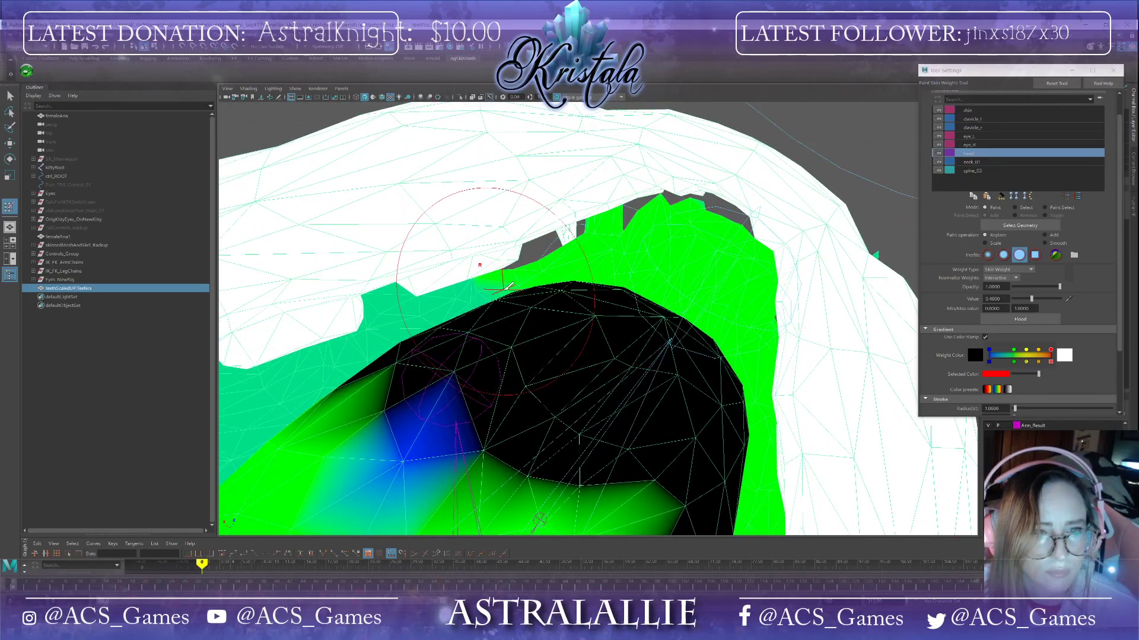
{"action": "mouse_move", "coordinate": [373, 348]}
{"action": "left_mouse_down"}
{"action": "mouse_move", "coordinate": [504, 367]}
{"action": "mouse_move", "coordinate": [593, 404]}
{"action": "mouse_move", "coordinate": [665, 483]}
{"action": "mouse_move", "coordinate": [771, 419]}
{"action": "mouse_move", "coordinate": [754, 433]}
{"action": "left_mouse_up"}
{"action": "mouse_move", "coordinate": [754, 432]}
{"action": "middle_mouse_down", "text": "alt"}
{"action": "mouse_move", "coordinate": [694, 446]}
{"action": "mouse_move", "coordinate": [631, 490]}
{"action": "middle_mouse_up", "text": "alt"}
{"action": "mouse_move", "coordinate": [729, 321]}
{"action": "left_mouse_down"}
{"action": "mouse_move", "coordinate": [698, 333]}
{"action": "mouse_move", "coordinate": [798, 298]}
{"action": "left_mouse_up"}
{"action": "middle_click_drag", "start_coordinate": [858, 332], "coordinate": [610, 416], "text": "alt"}
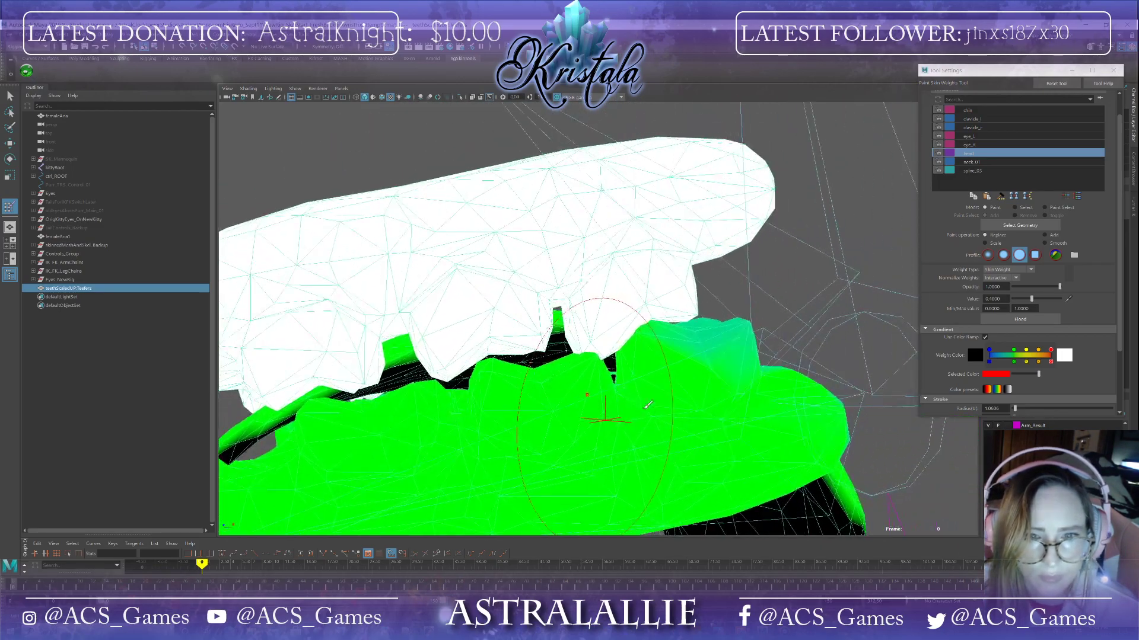
{"action": "mouse_move", "coordinate": [715, 338]}
{"action": "left_mouse_down"}
{"action": "mouse_move", "coordinate": [740, 362]}
{"action": "mouse_move", "coordinate": [714, 378]}
{"action": "mouse_move", "coordinate": [722, 482]}
{"action": "mouse_move", "coordinate": [599, 393]}
{"action": "mouse_move", "coordinate": [548, 384]}
{"action": "left_mouse_up"}
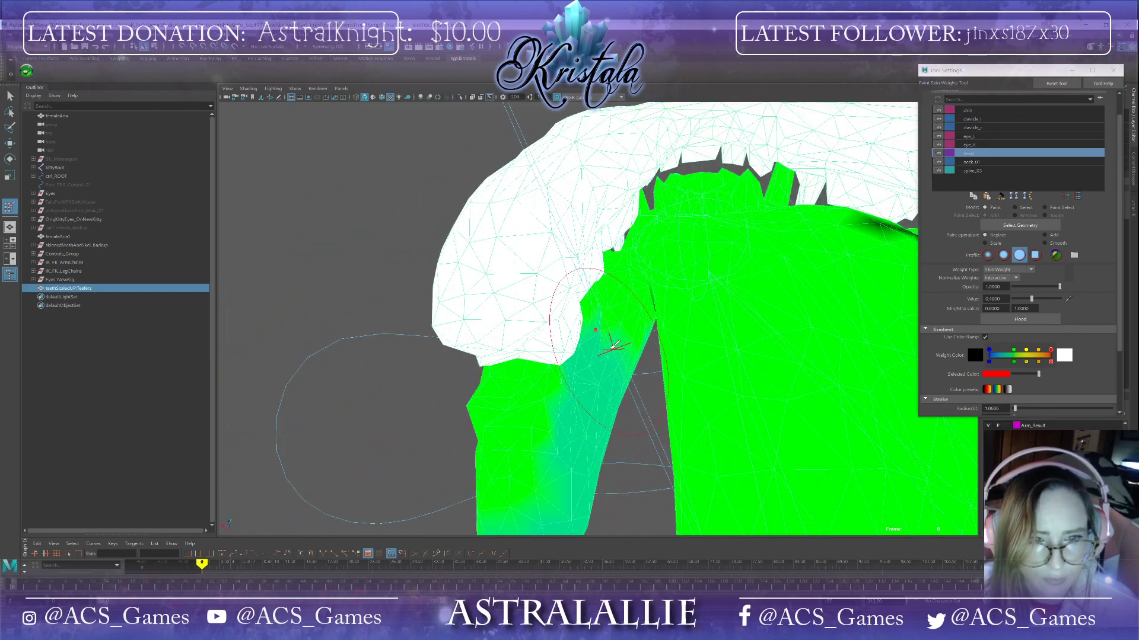
{"action": "left_click_drag", "start_coordinate": [537, 502], "coordinate": [587, 468], "text": "alt"}
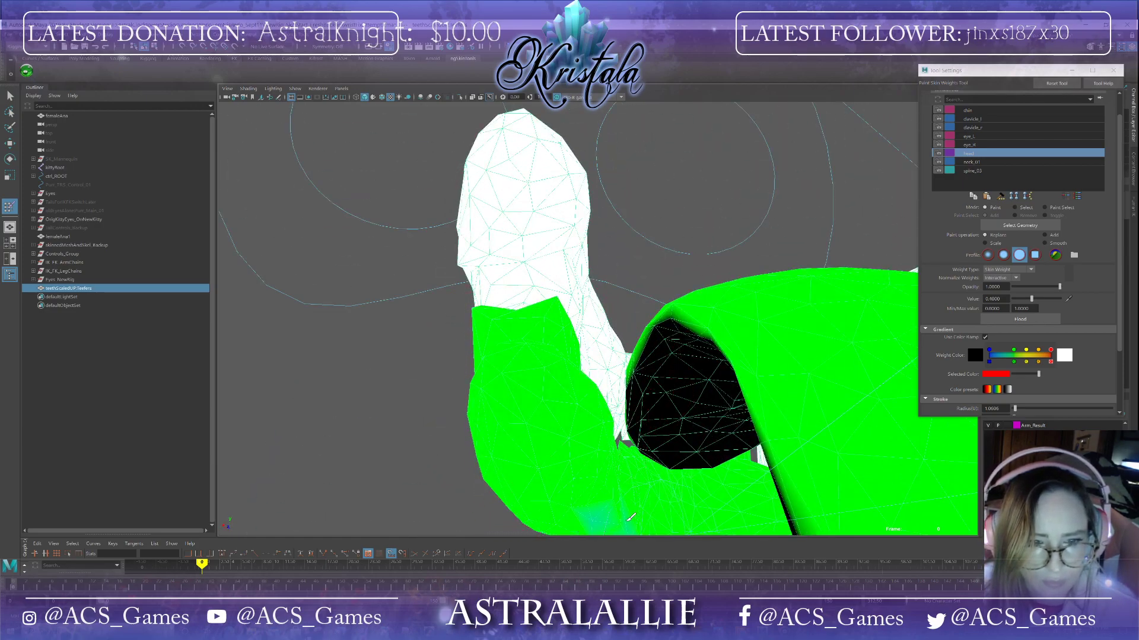
Step: Paint the 0.4 head weight along the lower teeth edges and the outer lower gums
{"action": "mouse_move", "coordinate": [642, 528]}
{"action": "left_mouse_down", "text": "alt"}
{"action": "mouse_move", "coordinate": [719, 338]}
{"action": "mouse_move", "coordinate": [747, 313]}
{"action": "mouse_move", "coordinate": [536, 350]}
{"action": "mouse_move", "coordinate": [543, 395]}
{"action": "mouse_move", "coordinate": [474, 279]}
{"action": "mouse_move", "coordinate": [611, 362]}
{"action": "left_mouse_up", "text": "alt"}
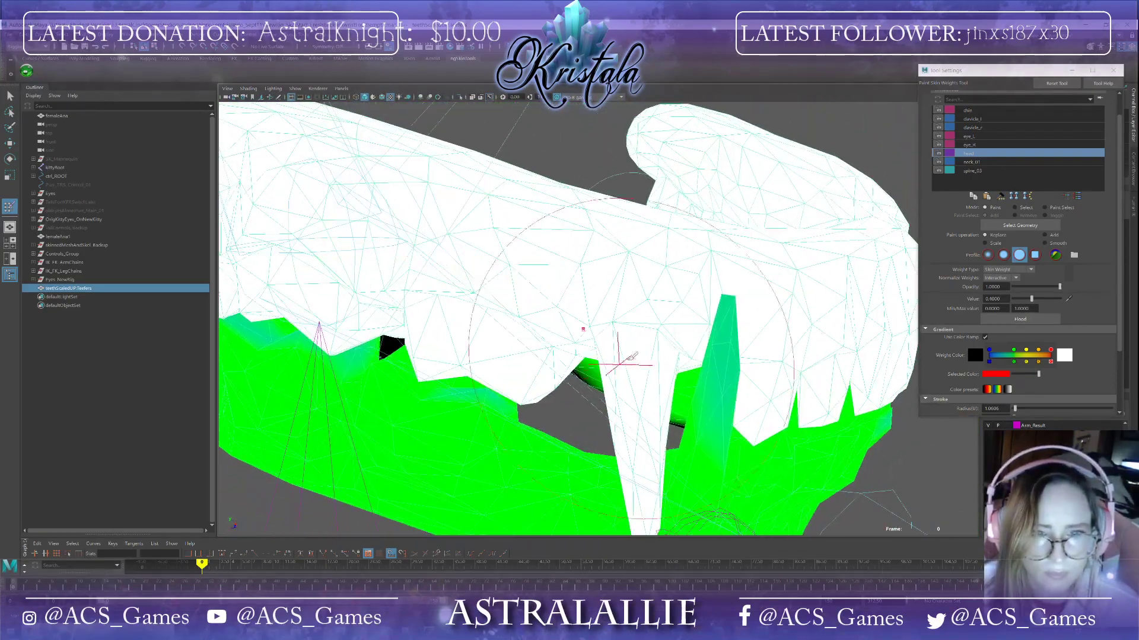
{"action": "left_click_drag", "start_coordinate": [745, 350], "coordinate": [801, 340], "text": "alt"}
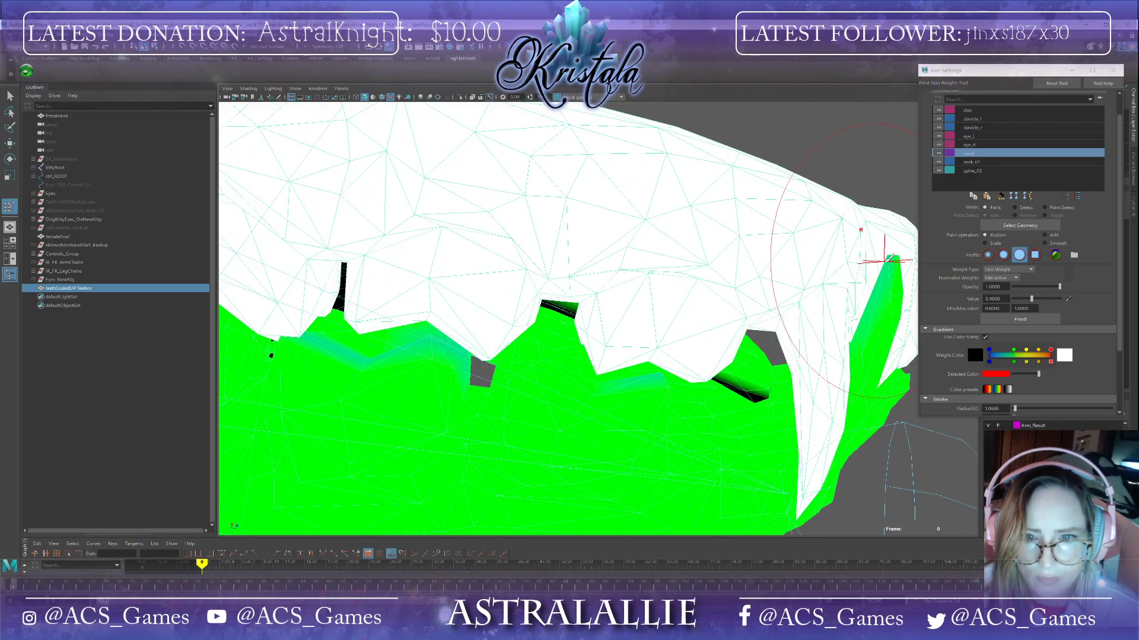
{"action": "mouse_move", "coordinate": [889, 260]}
{"action": "left_mouse_down", "text": "alt"}
{"action": "mouse_move", "coordinate": [877, 331]}
{"action": "mouse_move", "coordinate": [826, 394]}
{"action": "mouse_move", "coordinate": [724, 381]}
{"action": "left_mouse_up", "text": "alt"}
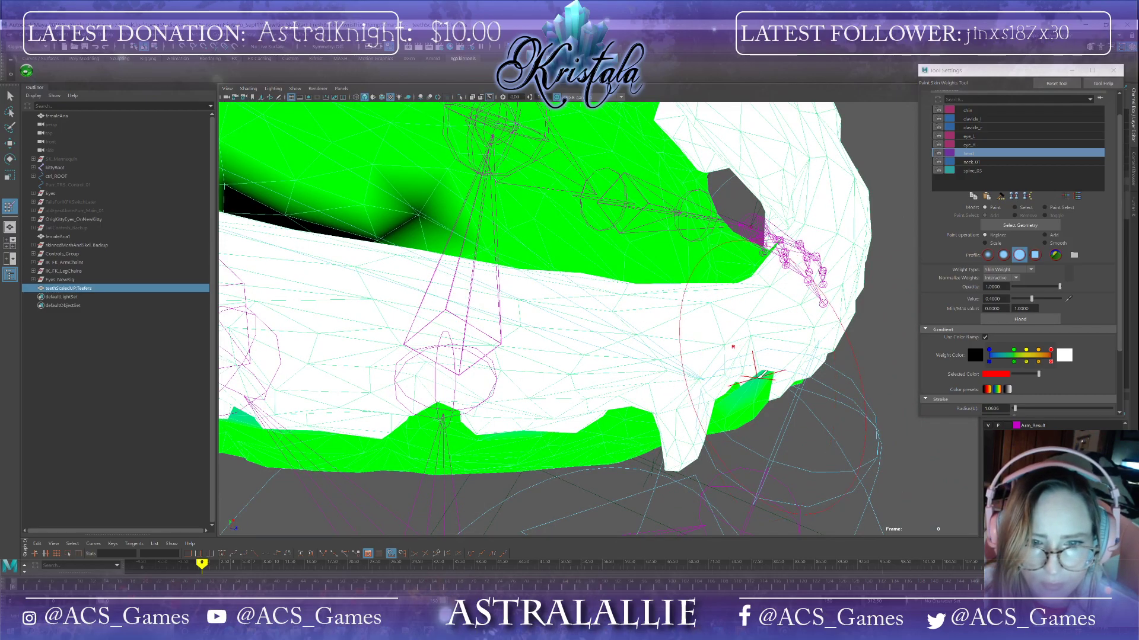
{"action": "mouse_move", "coordinate": [763, 375]}
{"action": "left_mouse_down", "text": "alt"}
{"action": "mouse_move", "coordinate": [832, 376]}
{"action": "mouse_move", "coordinate": [610, 315]}
{"action": "mouse_move", "coordinate": [627, 364]}
{"action": "left_mouse_up", "text": "alt"}
{"action": "middle_click_drag", "start_coordinate": [635, 446], "coordinate": [545, 261], "text": "alt"}
{"action": "mouse_move", "coordinate": [539, 234]}
{"action": "left_mouse_down"}
{"action": "mouse_move", "coordinate": [542, 377]}
{"action": "mouse_move", "coordinate": [527, 411]}
{"action": "mouse_move", "coordinate": [528, 366]}
{"action": "left_mouse_up"}
{"action": "scroll", "coordinate": [526, 411], "scroll_direction": "down", "scroll_amount": 6}
{"action": "mouse_move", "coordinate": [546, 287]}
{"action": "left_mouse_down", "text": "alt"}
{"action": "mouse_move", "coordinate": [439, 229]}
{"action": "mouse_move", "coordinate": [414, 227]}
{"action": "left_mouse_up", "text": "alt"}
{"action": "middle_click_drag", "start_coordinate": [558, 401], "coordinate": [622, 239], "text": "alt"}
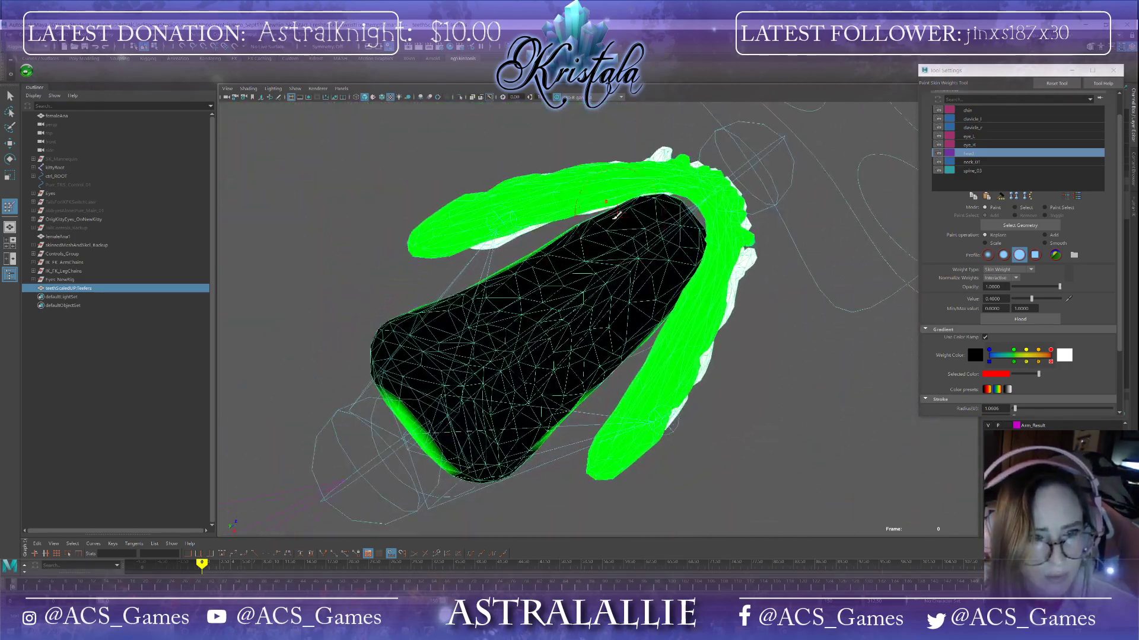
{"action": "mouse_move", "coordinate": [494, 297]}
{"action": "left_mouse_down"}
{"action": "mouse_move", "coordinate": [415, 356]}
{"action": "mouse_move", "coordinate": [475, 463]}
{"action": "mouse_move", "coordinate": [552, 415]}
{"action": "mouse_move", "coordinate": [478, 396]}
{"action": "mouse_move", "coordinate": [570, 267]}
{"action": "mouse_move", "coordinate": [658, 249]}
{"action": "mouse_move", "coordinate": [652, 308]}
{"action": "mouse_move", "coordinate": [565, 343]}
{"action": "mouse_move", "coordinate": [684, 238]}
{"action": "left_mouse_up"}
{"action": "mouse_move", "coordinate": [615, 251]}
{"action": "left_mouse_down", "text": "alt"}
{"action": "mouse_move", "coordinate": [530, 320]}
{"action": "mouse_move", "coordinate": [526, 369]}
{"action": "mouse_move", "coordinate": [531, 316]}
{"action": "left_mouse_up", "text": "alt"}
{"action": "left_click_drag", "start_coordinate": [500, 269], "coordinate": [466, 305]}
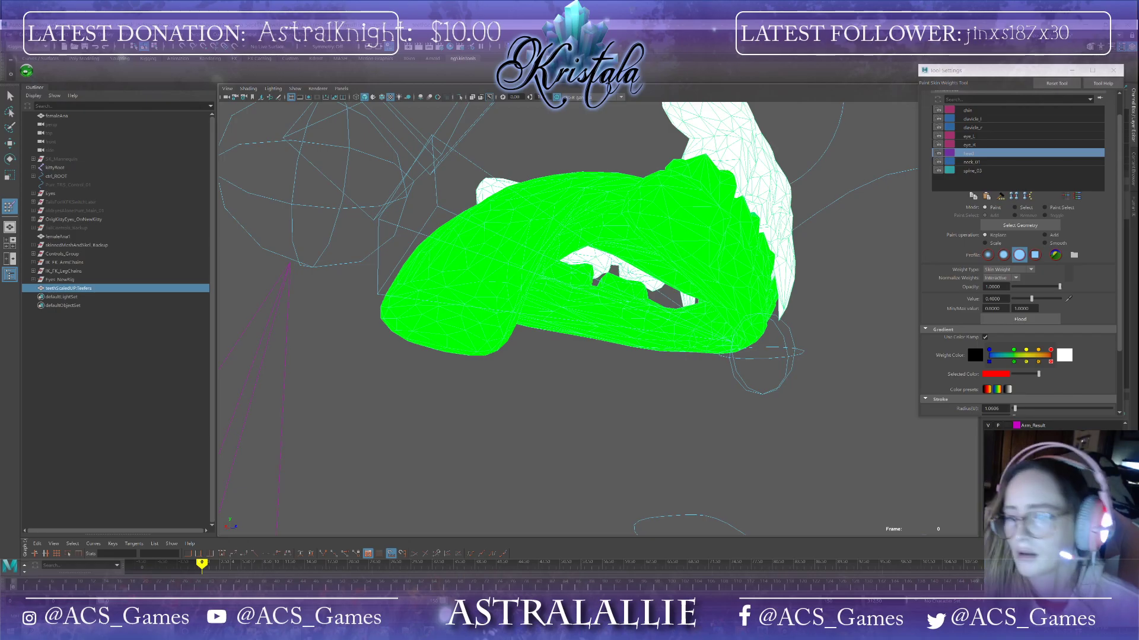
Step: Paint the 0.4 head weight onto the remaining lower fangs and lower tooth surfaces
{"action": "mouse_move", "coordinate": [251, 630]}
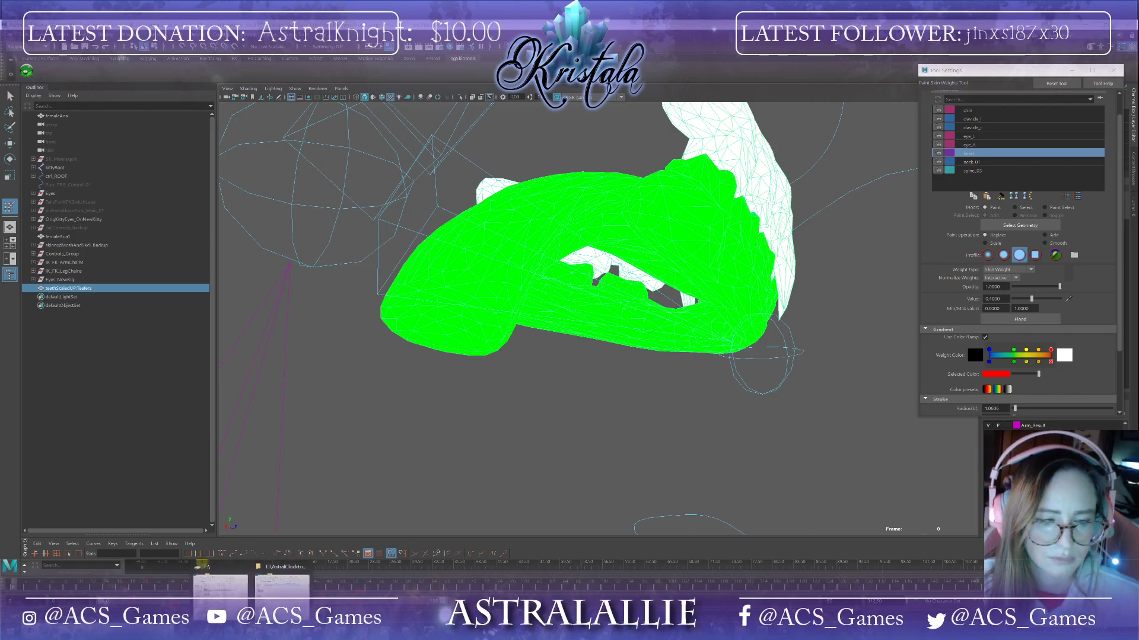
{"action": "mouse_move", "coordinate": [221, 595]}
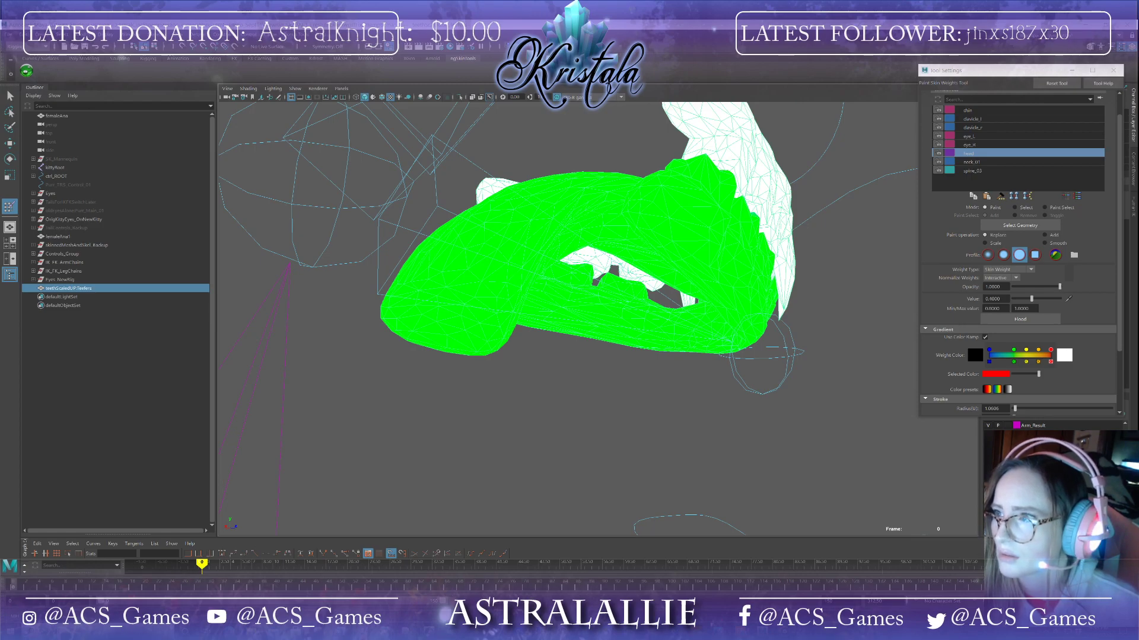
{"action": "mouse_move", "coordinate": [514, 347]}
{"action": "left_mouse_down", "text": "alt"}
{"action": "mouse_move", "coordinate": [677, 351]}
{"action": "mouse_move", "coordinate": [653, 342]}
{"action": "left_mouse_up", "text": "alt"}
{"action": "scroll", "coordinate": [653, 342], "scroll_direction": "up", "scroll_amount": 3}
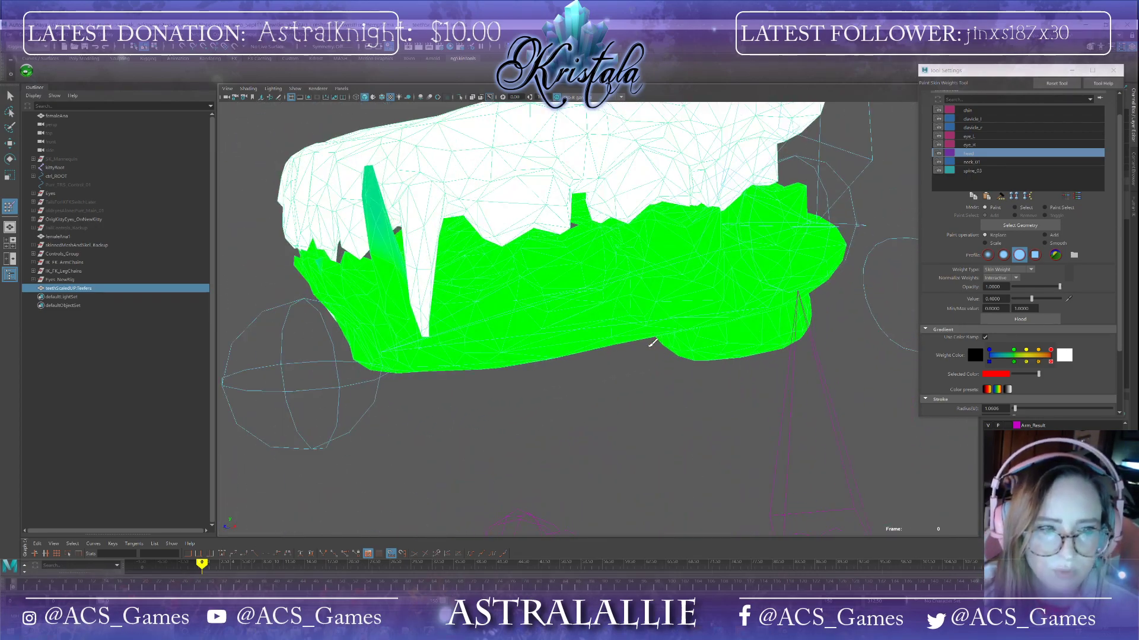
{"action": "left_click_drag", "start_coordinate": [372, 175], "coordinate": [381, 208]}
{"action": "left_click_drag", "start_coordinate": [394, 223], "coordinate": [391, 249], "text": "alt"}
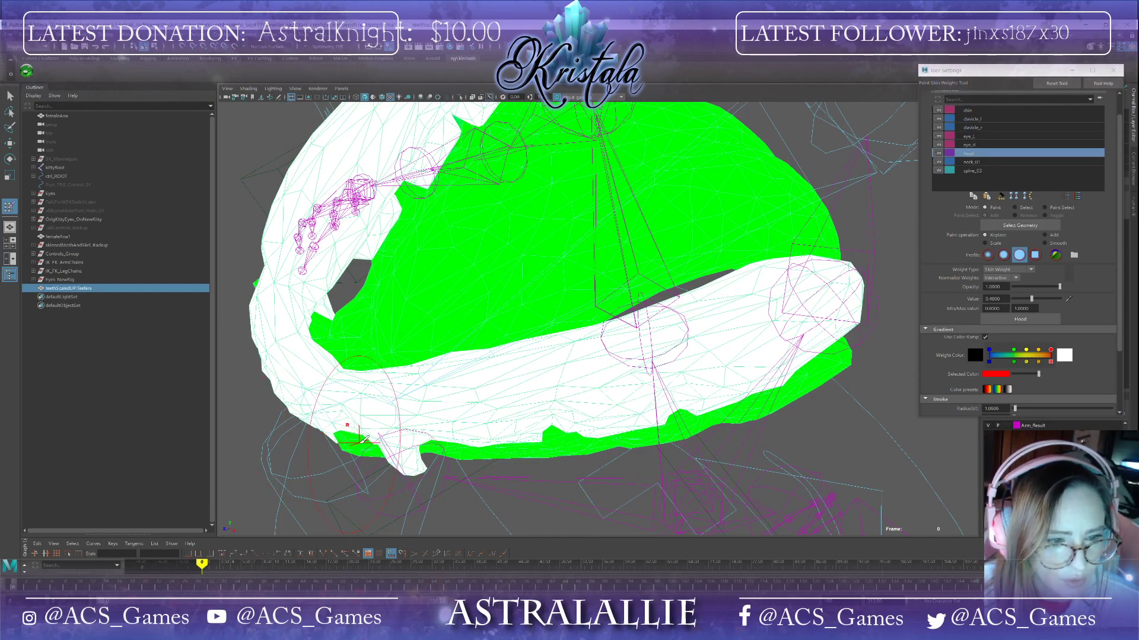
{"action": "left_click_drag", "start_coordinate": [391, 416], "coordinate": [396, 415], "text": "alt"}
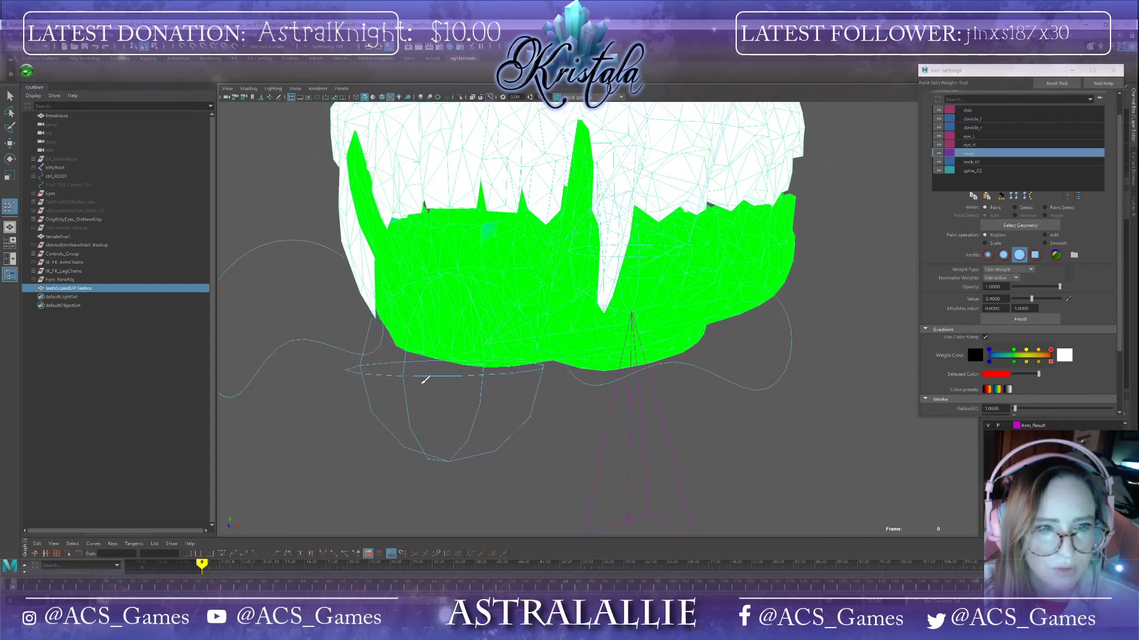
{"action": "left_click", "coordinate": [488, 225]}
{"action": "left_click_drag", "start_coordinate": [564, 274], "coordinate": [622, 305], "text": "alt"}
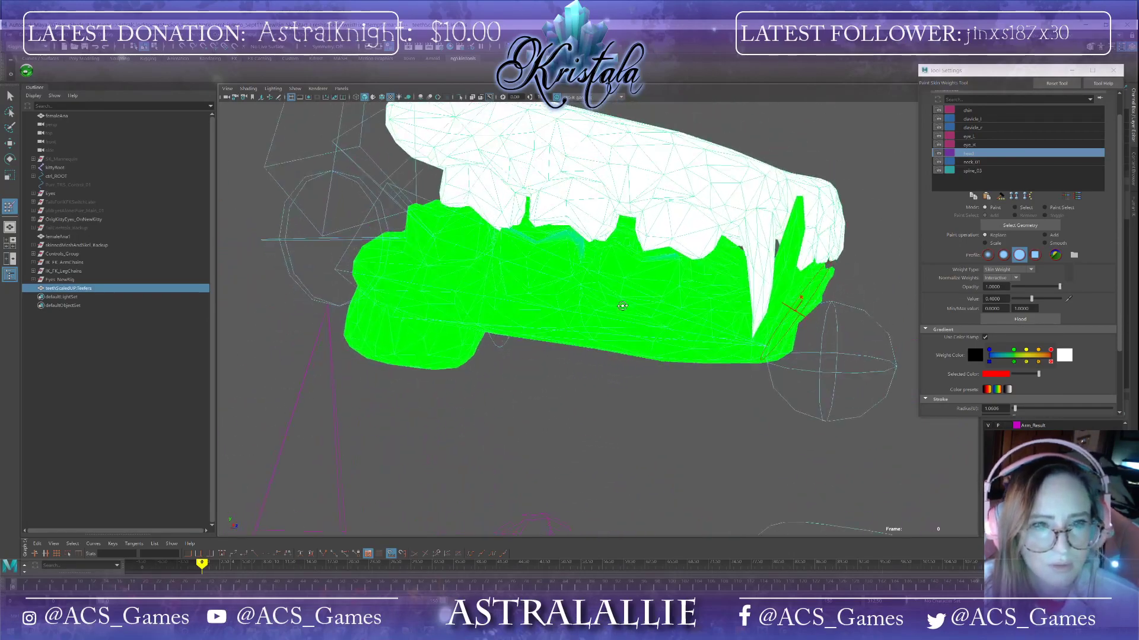
{"action": "left_click_drag", "start_coordinate": [583, 247], "coordinate": [534, 300], "text": "alt"}
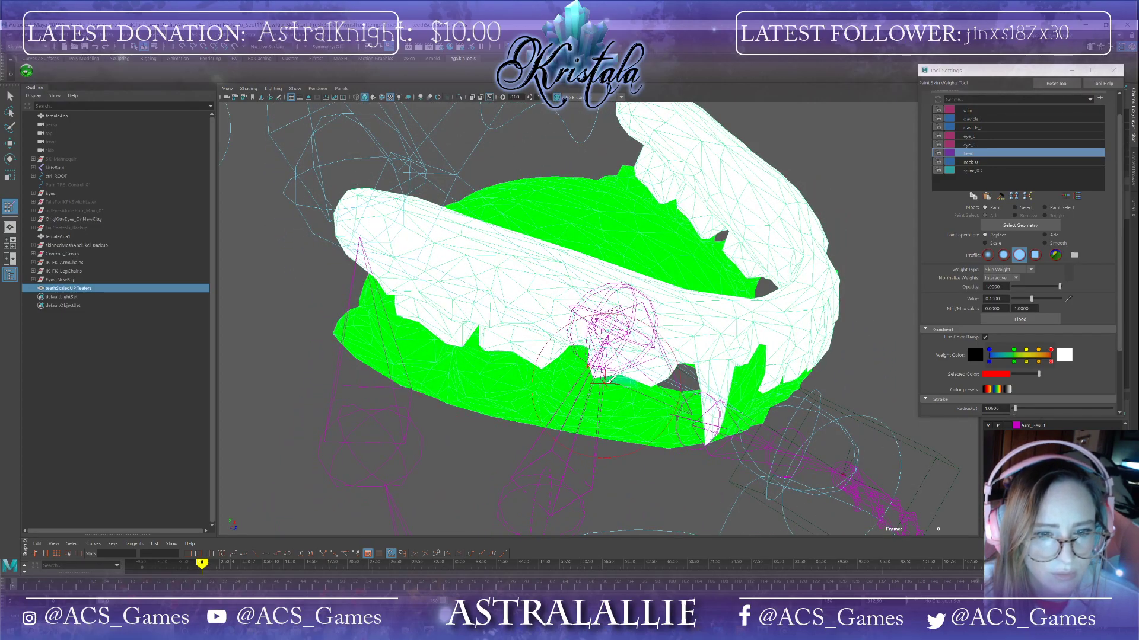
{"action": "left_click_drag", "start_coordinate": [635, 394], "coordinate": [682, 380], "text": "alt"}
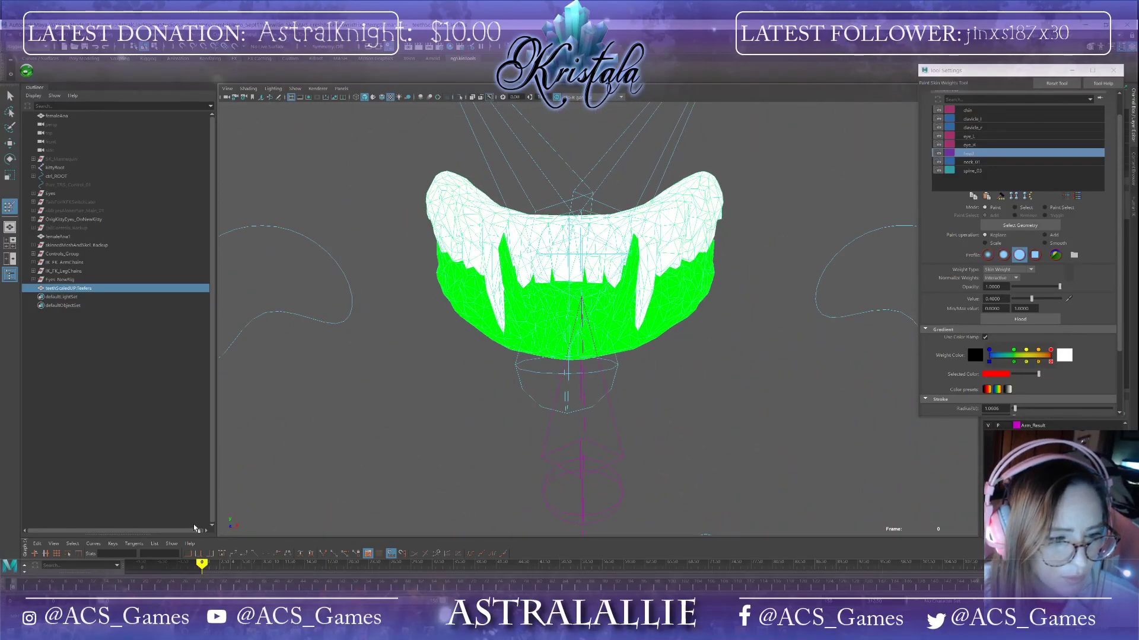
Step: Scrub the timeline to open the jaw and inspect the teeth weighting
{"action": "left_click_drag", "start_coordinate": [10, 585], "coordinate": [50, 591]}
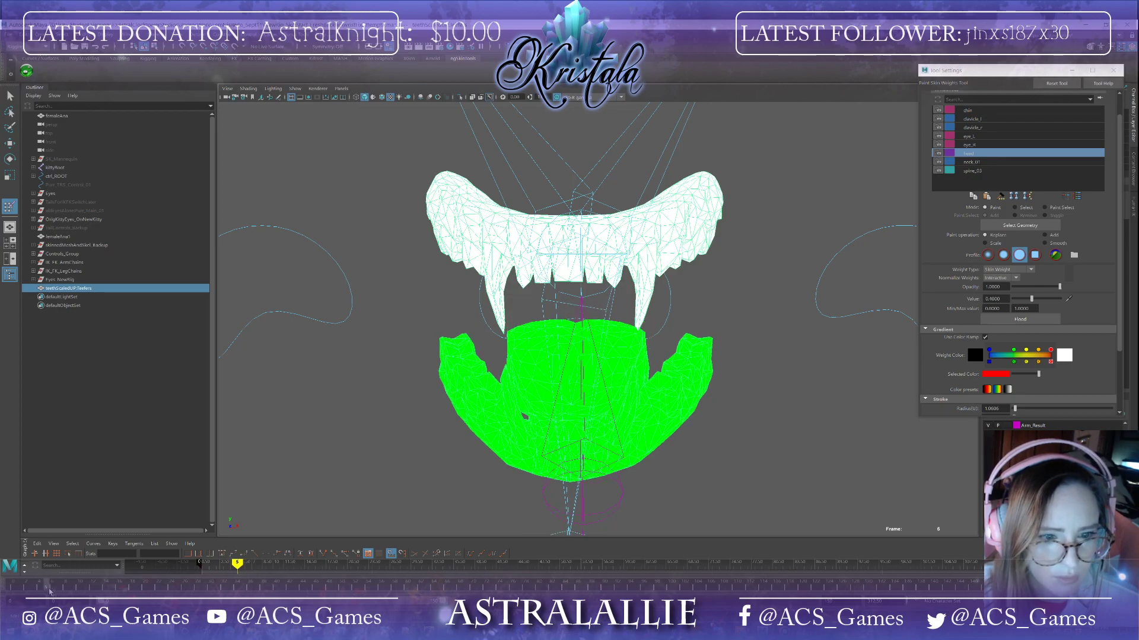
{"action": "mouse_move", "coordinate": [595, 475]}
{"action": "left_mouse_down", "text": "alt"}
{"action": "mouse_move", "coordinate": [543, 468]}
{"action": "mouse_move", "coordinate": [596, 469]}
{"action": "left_mouse_up", "text": "alt"}
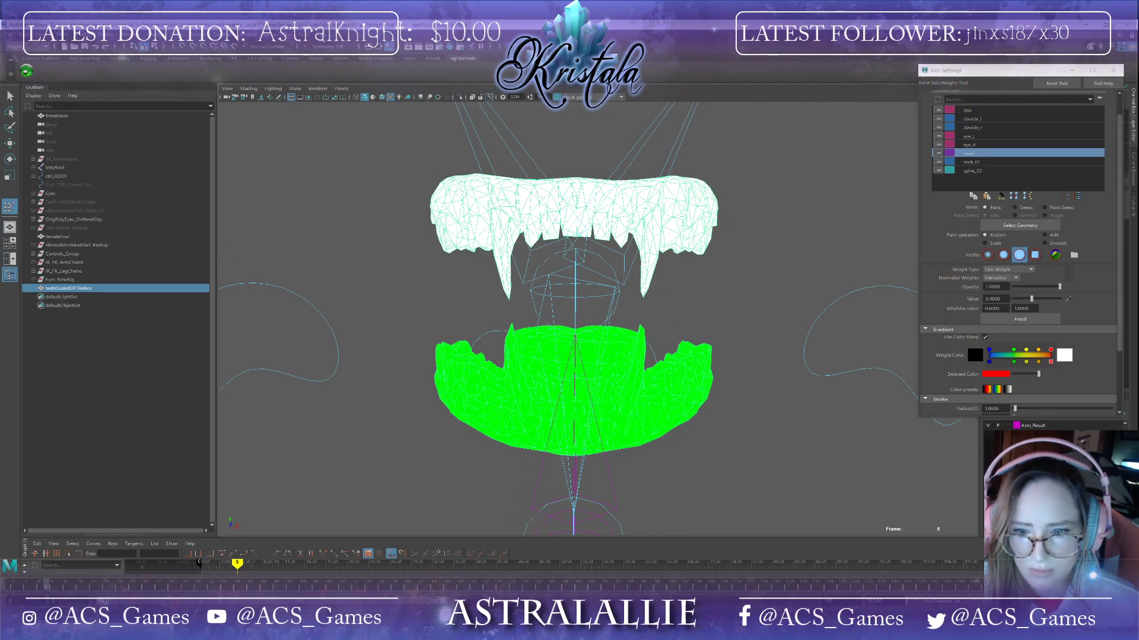
{"action": "mouse_move", "coordinate": [783, 444]}
{"action": "left_mouse_down", "text": "alt"}
{"action": "mouse_move", "coordinate": [720, 465]}
{"action": "mouse_move", "coordinate": [763, 457]}
{"action": "mouse_move", "coordinate": [765, 427]}
{"action": "mouse_move", "coordinate": [765, 449]}
{"action": "left_mouse_up", "text": "alt"}
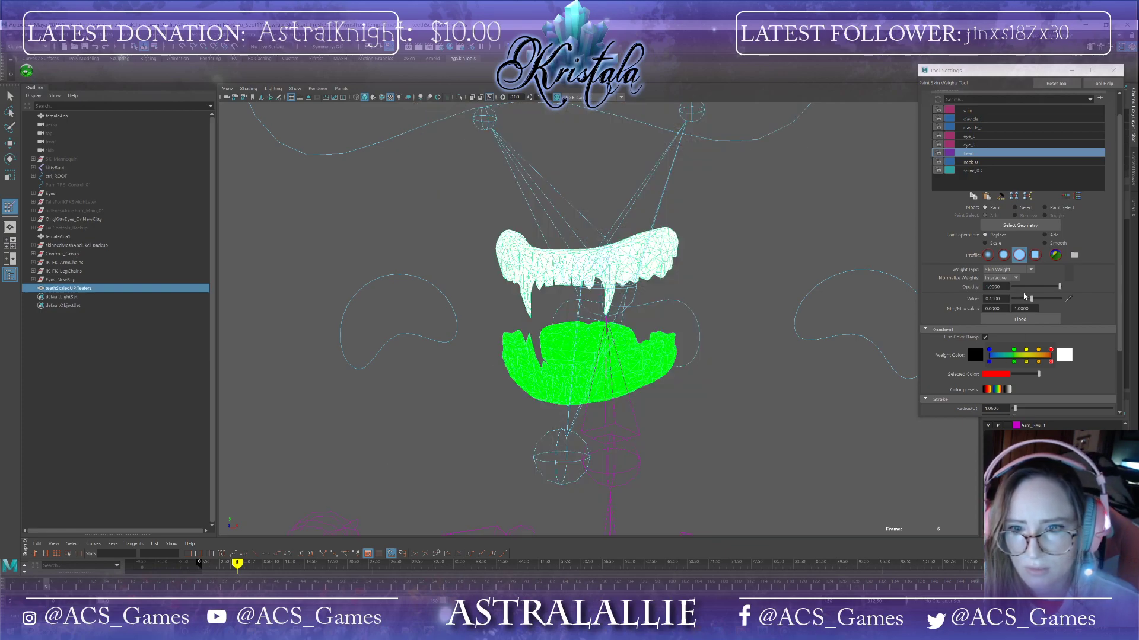
Step: Set the paint value to 0.5 and paint head weight across the front of the lower teeth
{"action": "double_click", "coordinate": [993, 299]}
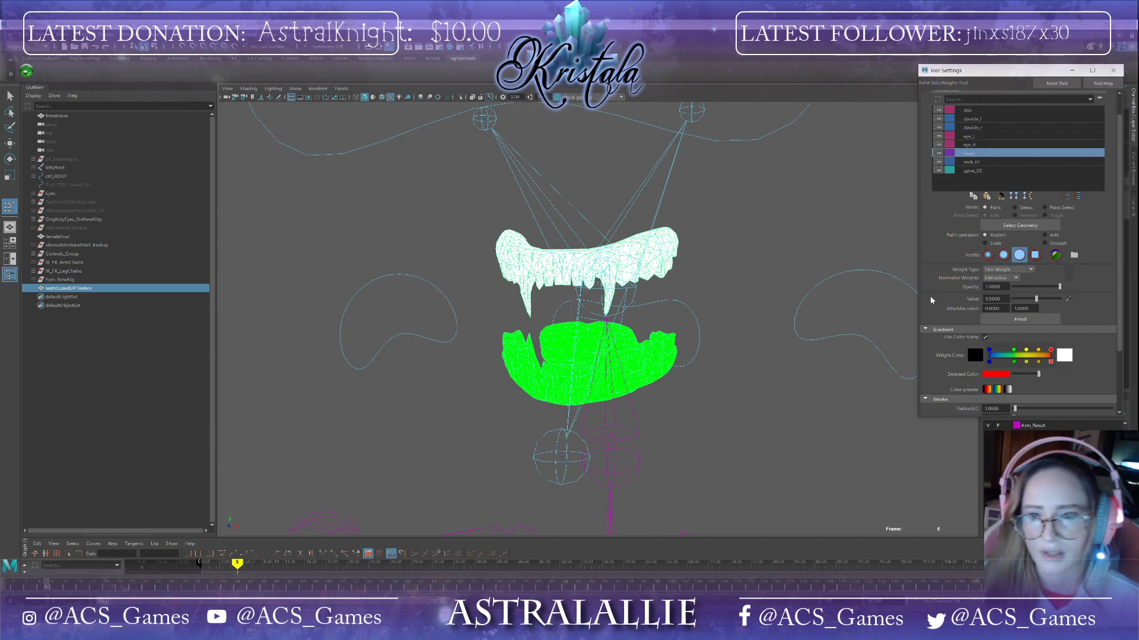
{"action": "left_click", "coordinate": [522, 357]}
{"action": "left_click_drag", "start_coordinate": [535, 401], "coordinate": [492, 371], "text": "alt"}
{"action": "scroll", "coordinate": [566, 443], "scroll_direction": "down", "scroll_amount": 6}
{"action": "scroll", "coordinate": [563, 443], "scroll_direction": "up", "scroll_amount": 5}
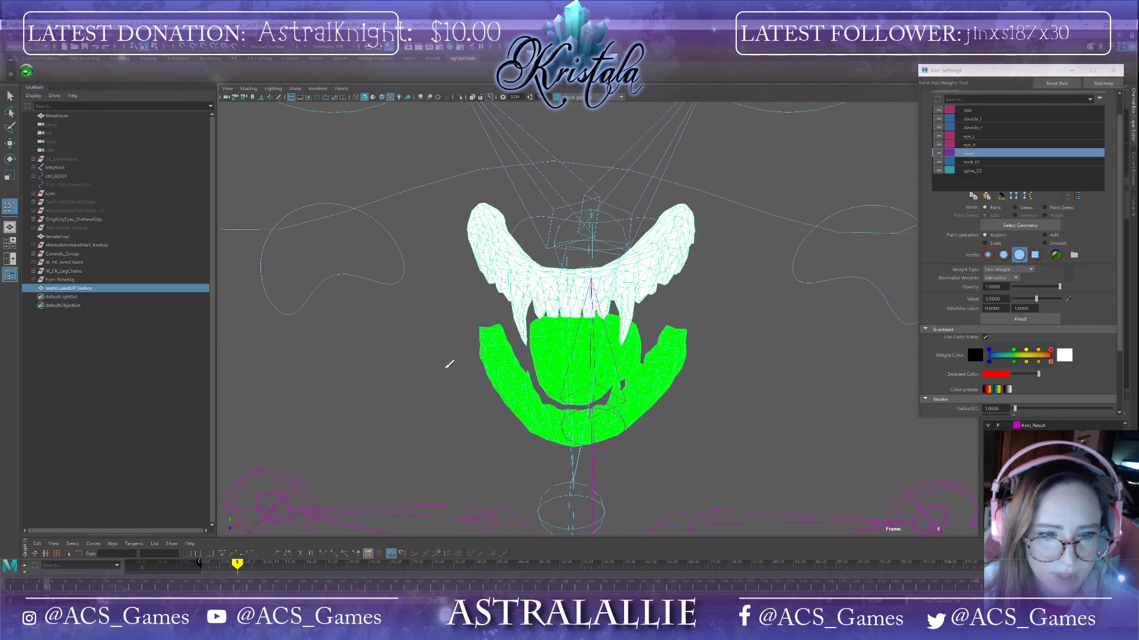
Step: Reactivate the Paint Skin Weights tool and paint the 0.5 head weight over the lower gums
{"action": "left_click", "coordinate": [10, 97]}
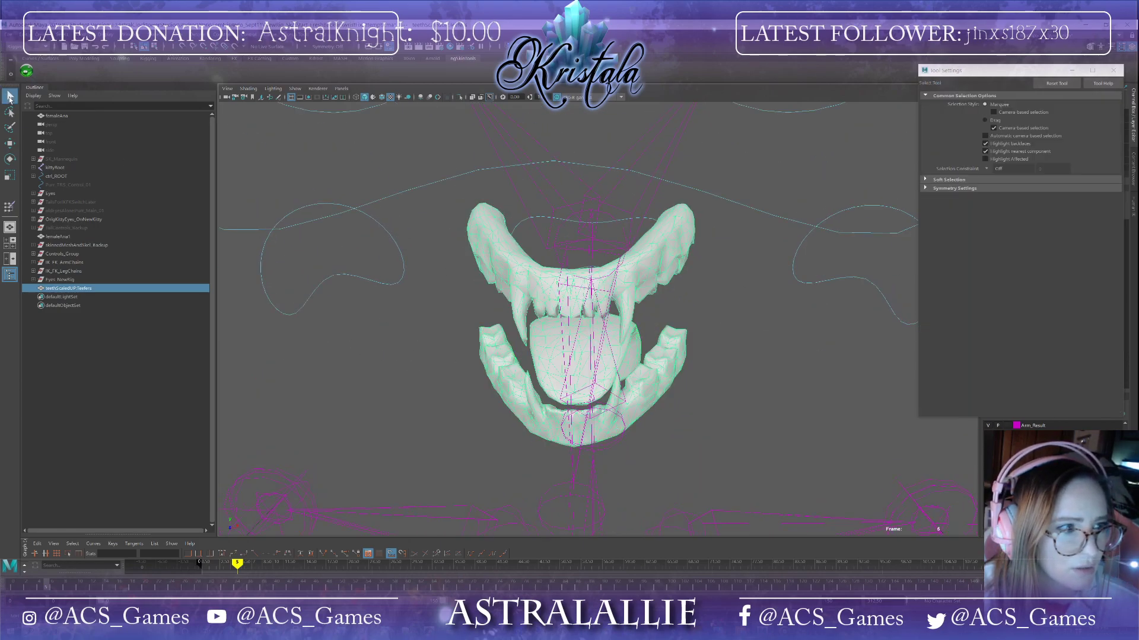
{"action": "left_click", "coordinate": [8, 207]}
{"action": "mouse_move", "coordinate": [510, 375]}
{"action": "left_mouse_down"}
{"action": "mouse_move", "coordinate": [572, 427]}
{"action": "mouse_move", "coordinate": [668, 355]}
{"action": "mouse_move", "coordinate": [649, 410]}
{"action": "mouse_move", "coordinate": [541, 401]}
{"action": "left_mouse_up"}
{"action": "mouse_move", "coordinate": [634, 402]}
{"action": "left_mouse_down", "text": "alt"}
{"action": "mouse_move", "coordinate": [541, 391]}
{"action": "mouse_move", "coordinate": [657, 372]}
{"action": "left_mouse_up", "text": "alt"}
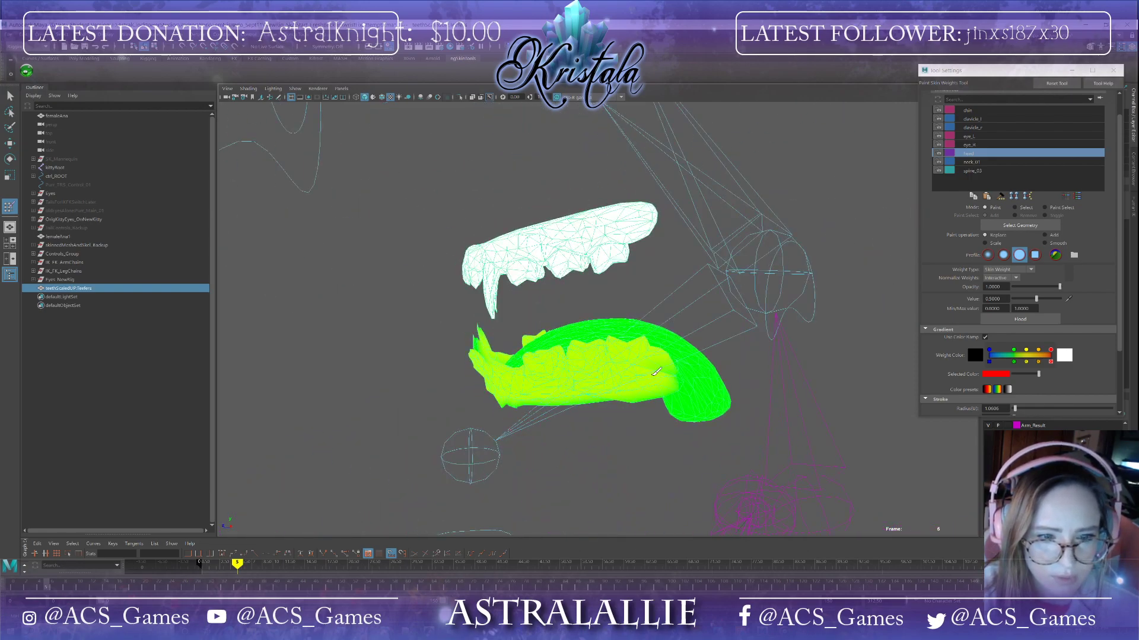
{"action": "mouse_move", "coordinate": [508, 404]}
{"action": "left_mouse_down", "text": "alt"}
{"action": "mouse_move", "coordinate": [498, 355]}
{"action": "mouse_move", "coordinate": [652, 356]}
{"action": "mouse_move", "coordinate": [688, 337]}
{"action": "left_mouse_up", "text": "alt"}
{"action": "mouse_move", "coordinate": [502, 363]}
{"action": "left_mouse_down", "text": "alt"}
{"action": "mouse_move", "coordinate": [631, 217]}
{"action": "mouse_move", "coordinate": [558, 240]}
{"action": "left_mouse_up", "text": "alt"}
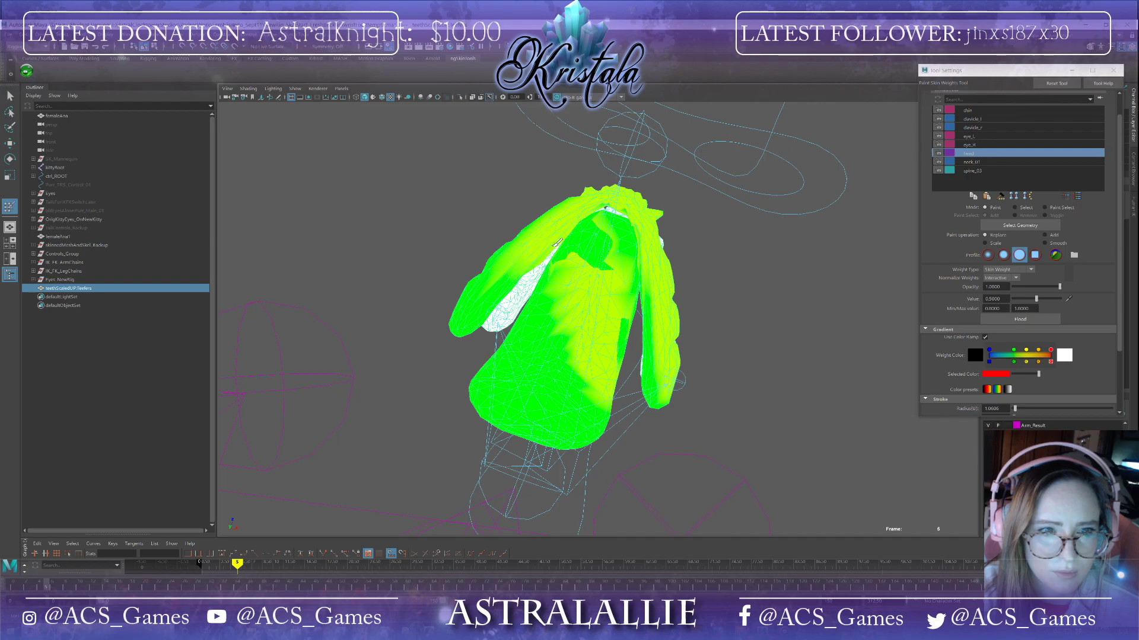
Step: Continue painting the 0.5 head weight around the inner and outer lower gums
{"action": "mouse_move", "coordinate": [527, 276]}
{"action": "left_mouse_down", "text": "alt"}
{"action": "mouse_move", "coordinate": [596, 336]}
{"action": "mouse_move", "coordinate": [715, 336]}
{"action": "mouse_move", "coordinate": [741, 402]}
{"action": "mouse_move", "coordinate": [625, 331]}
{"action": "left_mouse_up", "text": "alt"}
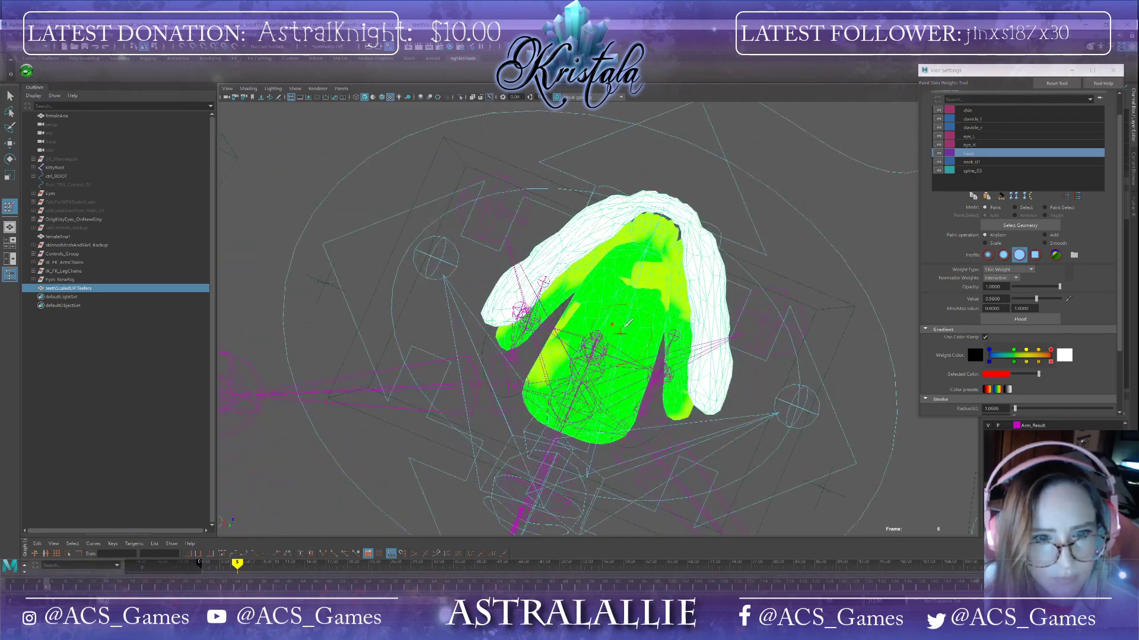
{"action": "mouse_move", "coordinate": [651, 247]}
{"action": "left_mouse_down"}
{"action": "mouse_move", "coordinate": [599, 380]}
{"action": "mouse_move", "coordinate": [569, 321]}
{"action": "mouse_move", "coordinate": [561, 354]}
{"action": "mouse_move", "coordinate": [610, 415]}
{"action": "mouse_move", "coordinate": [661, 285]}
{"action": "mouse_move", "coordinate": [650, 320]}
{"action": "mouse_move", "coordinate": [542, 405]}
{"action": "left_mouse_up"}
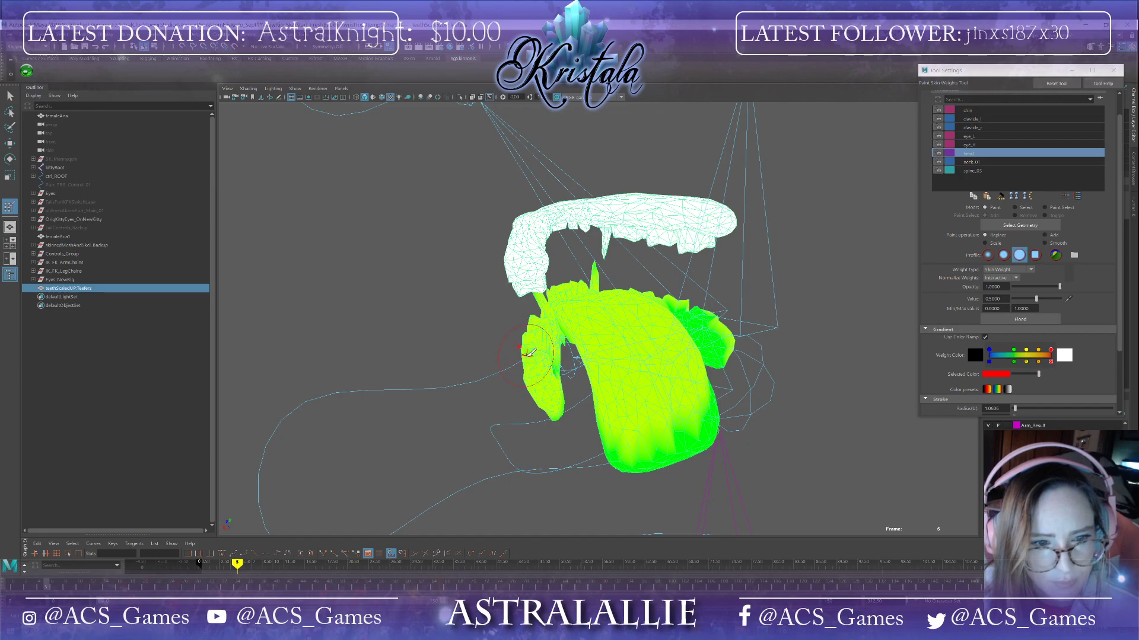
{"action": "left_click_drag", "start_coordinate": [536, 355], "coordinate": [578, 395], "text": "alt"}
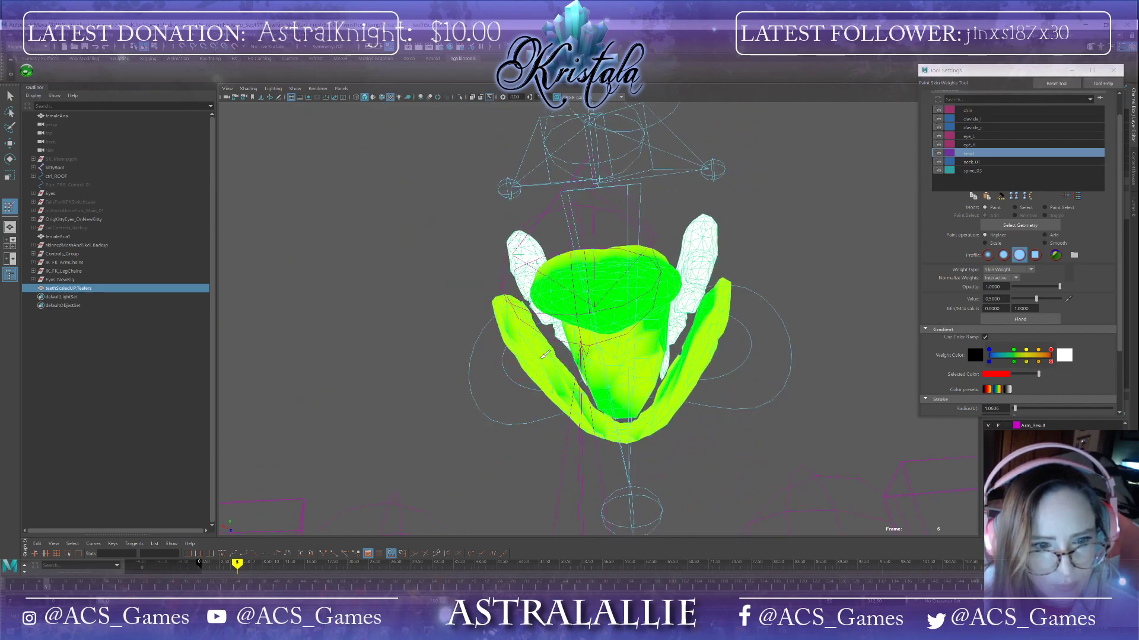
{"action": "mouse_move", "coordinate": [658, 407]}
{"action": "left_mouse_down"}
{"action": "mouse_move", "coordinate": [718, 328]}
{"action": "mouse_move", "coordinate": [768, 393]}
{"action": "left_mouse_up"}
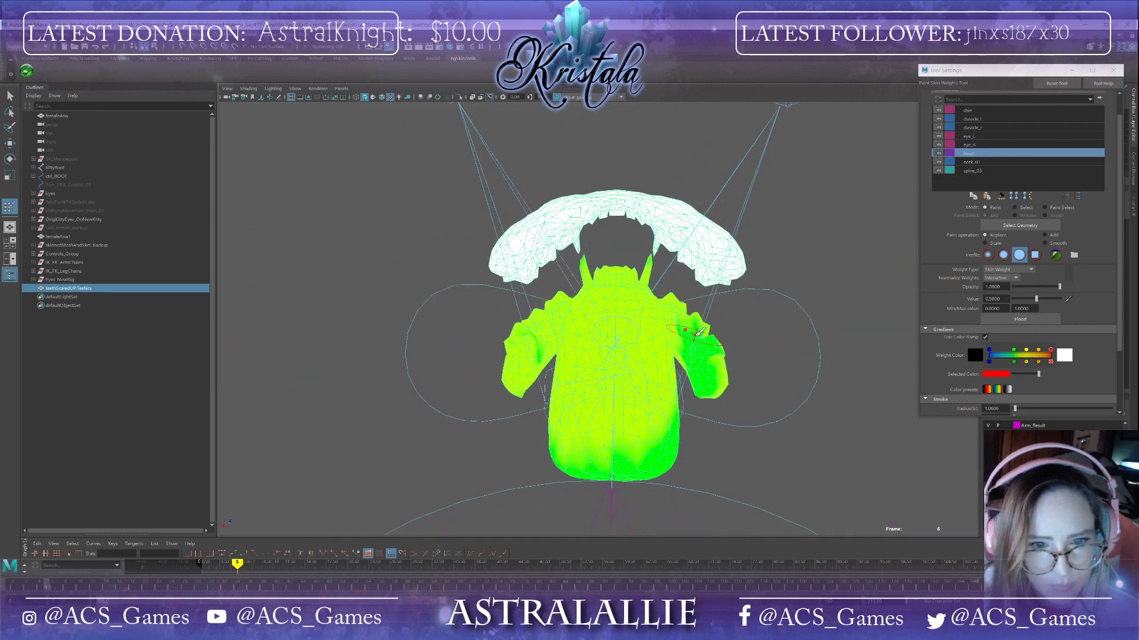
{"action": "left_click_drag", "start_coordinate": [699, 330], "coordinate": [723, 393]}
{"action": "mouse_move", "coordinate": [560, 455]}
{"action": "left_mouse_down"}
{"action": "mouse_move", "coordinate": [658, 452]}
{"action": "mouse_move", "coordinate": [655, 408]}
{"action": "mouse_move", "coordinate": [651, 467]}
{"action": "left_mouse_up"}
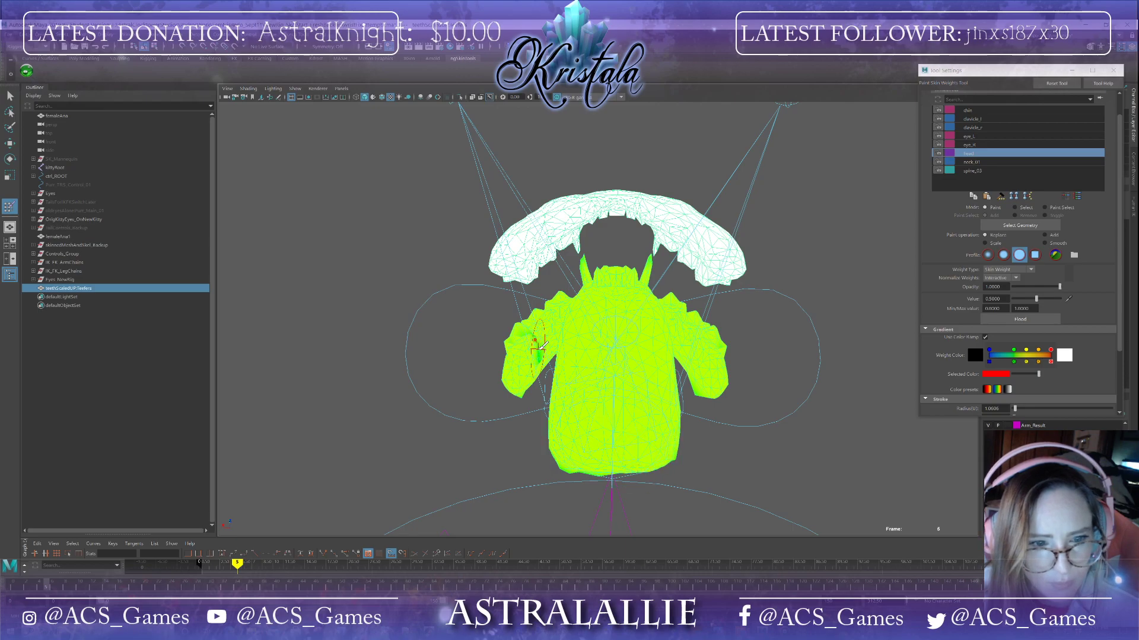
{"action": "mouse_move", "coordinate": [556, 402]}
{"action": "left_mouse_down", "text": "alt"}
{"action": "mouse_move", "coordinate": [550, 199]}
{"action": "mouse_move", "coordinate": [687, 211]}
{"action": "mouse_move", "coordinate": [599, 199]}
{"action": "mouse_move", "coordinate": [623, 273]}
{"action": "mouse_move", "coordinate": [651, 233]}
{"action": "left_mouse_up", "text": "alt"}
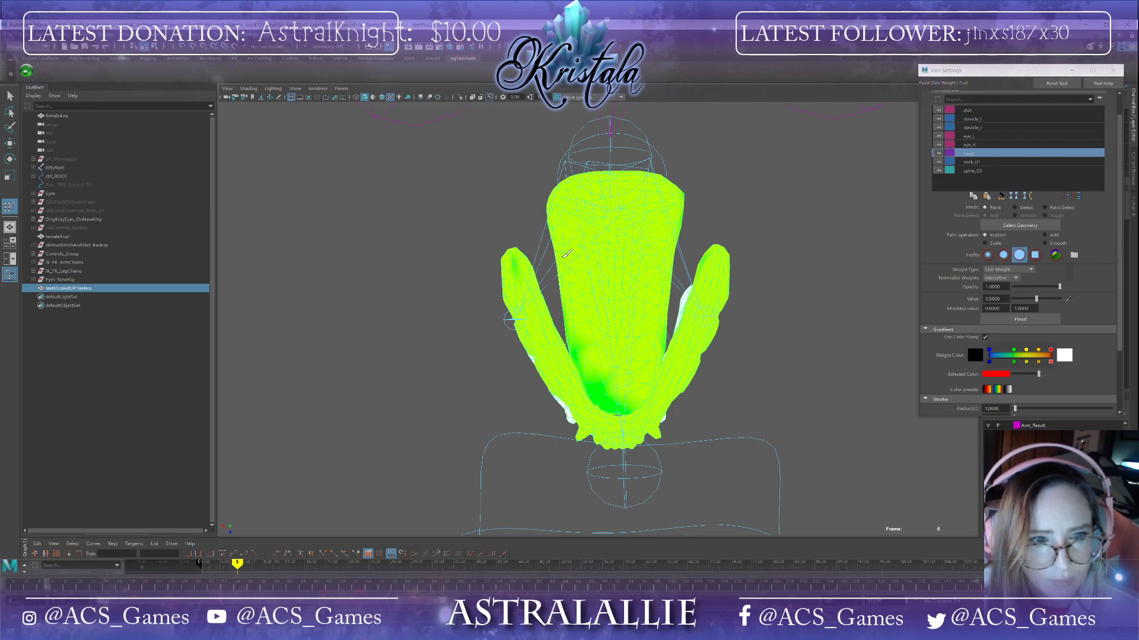
{"action": "mouse_move", "coordinate": [594, 333]}
{"action": "left_mouse_down"}
{"action": "mouse_move", "coordinate": [596, 385]}
{"action": "mouse_move", "coordinate": [631, 408]}
{"action": "mouse_move", "coordinate": [532, 385]}
{"action": "mouse_move", "coordinate": [539, 320]}
{"action": "left_mouse_up"}
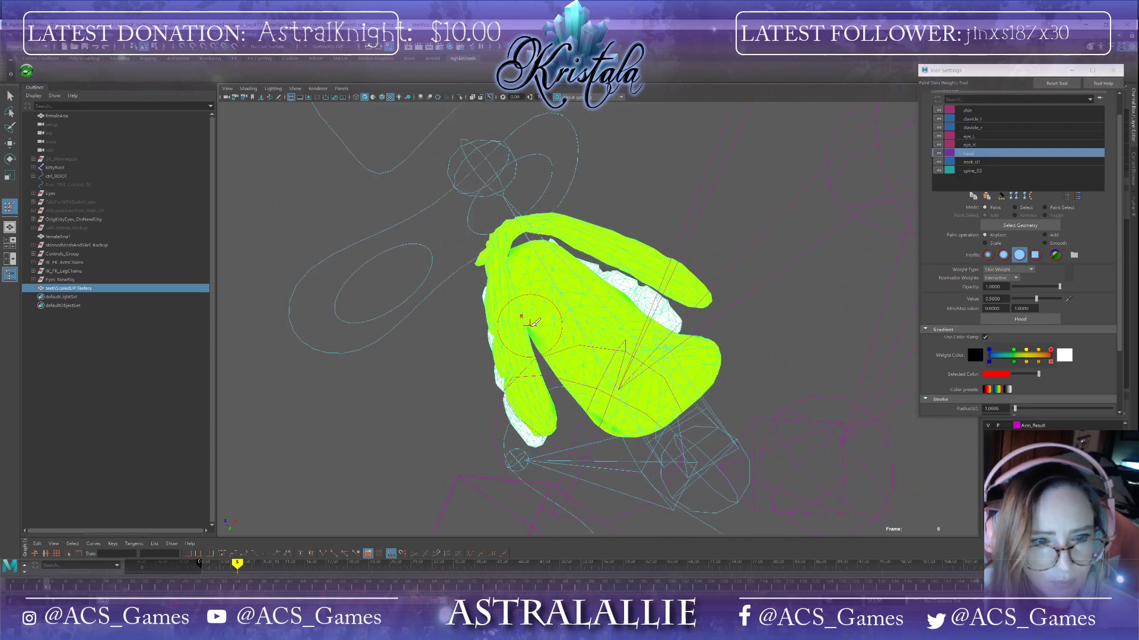
{"action": "mouse_move", "coordinate": [640, 424]}
{"action": "left_mouse_down", "text": "alt"}
{"action": "mouse_move", "coordinate": [611, 386]}
{"action": "mouse_move", "coordinate": [593, 410]}
{"action": "mouse_move", "coordinate": [640, 326]}
{"action": "mouse_move", "coordinate": [599, 320]}
{"action": "mouse_move", "coordinate": [618, 331]}
{"action": "mouse_move", "coordinate": [546, 337]}
{"action": "mouse_move", "coordinate": [687, 344]}
{"action": "mouse_move", "coordinate": [640, 336]}
{"action": "mouse_move", "coordinate": [642, 378]}
{"action": "left_mouse_up", "text": "alt"}
{"action": "left_click_drag", "start_coordinate": [530, 371], "coordinate": [690, 306], "text": "alt"}
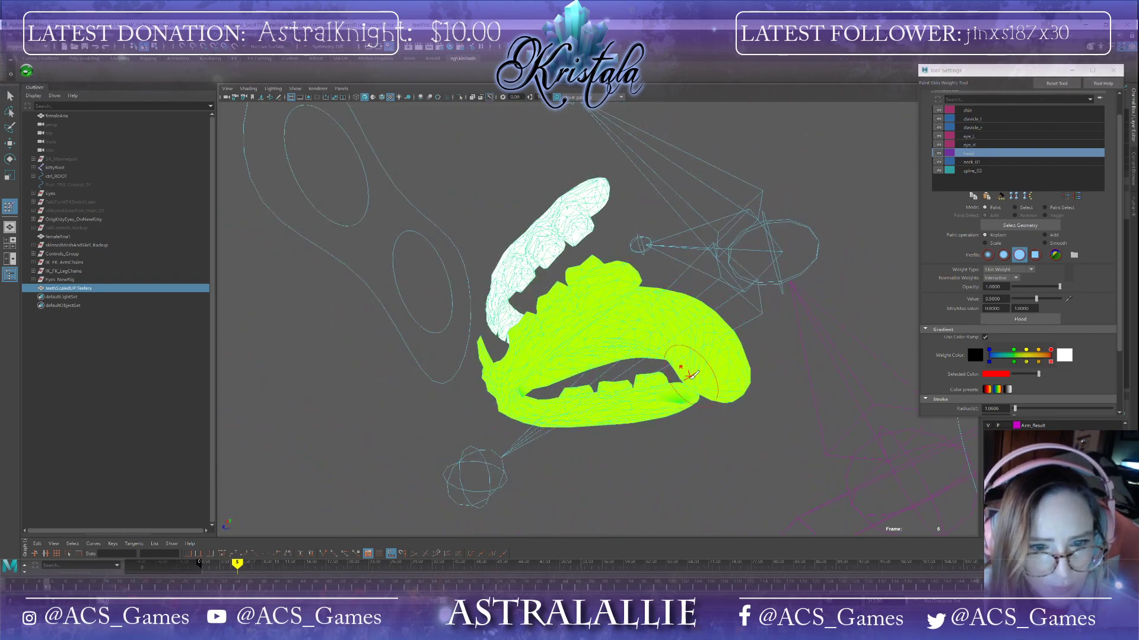
{"action": "mouse_move", "coordinate": [692, 393]}
{"action": "left_mouse_down", "text": "alt"}
{"action": "mouse_move", "coordinate": [676, 374]}
{"action": "mouse_move", "coordinate": [584, 377]}
{"action": "mouse_move", "coordinate": [610, 399]}
{"action": "mouse_move", "coordinate": [667, 374]}
{"action": "mouse_move", "coordinate": [652, 384]}
{"action": "left_mouse_up", "text": "alt"}
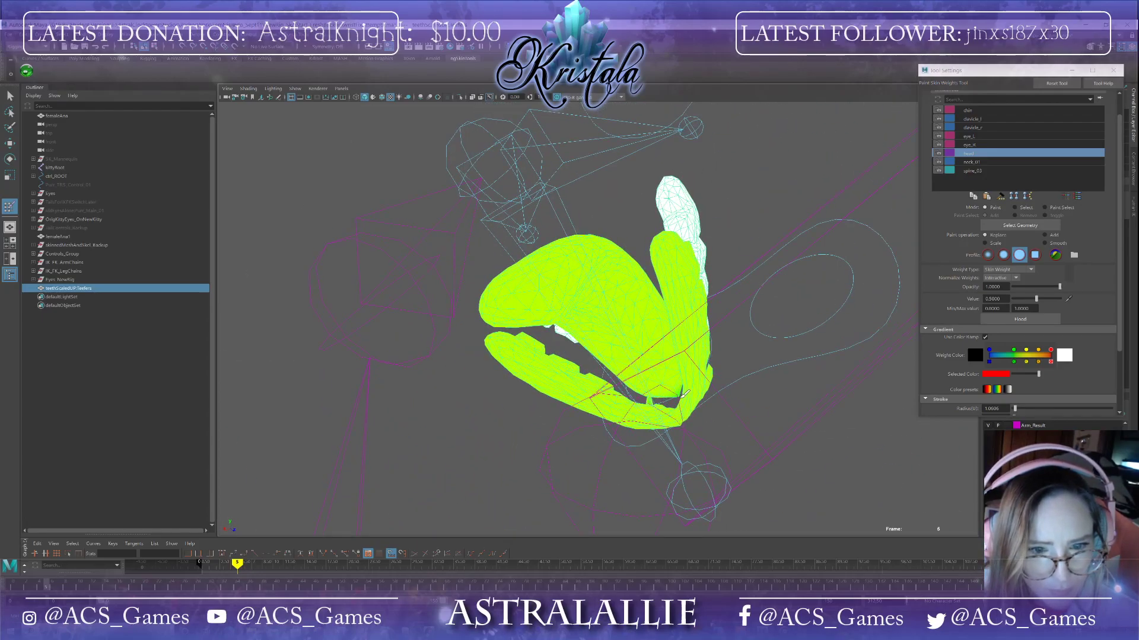
Step: Paint the 0.5 head weight along the edges of the lower teeth and gum line
{"action": "scroll", "coordinate": [679, 394], "scroll_direction": "up", "scroll_amount": 7}
{"action": "middle_click_drag", "start_coordinate": [650, 396], "coordinate": [562, 242], "text": "alt"}
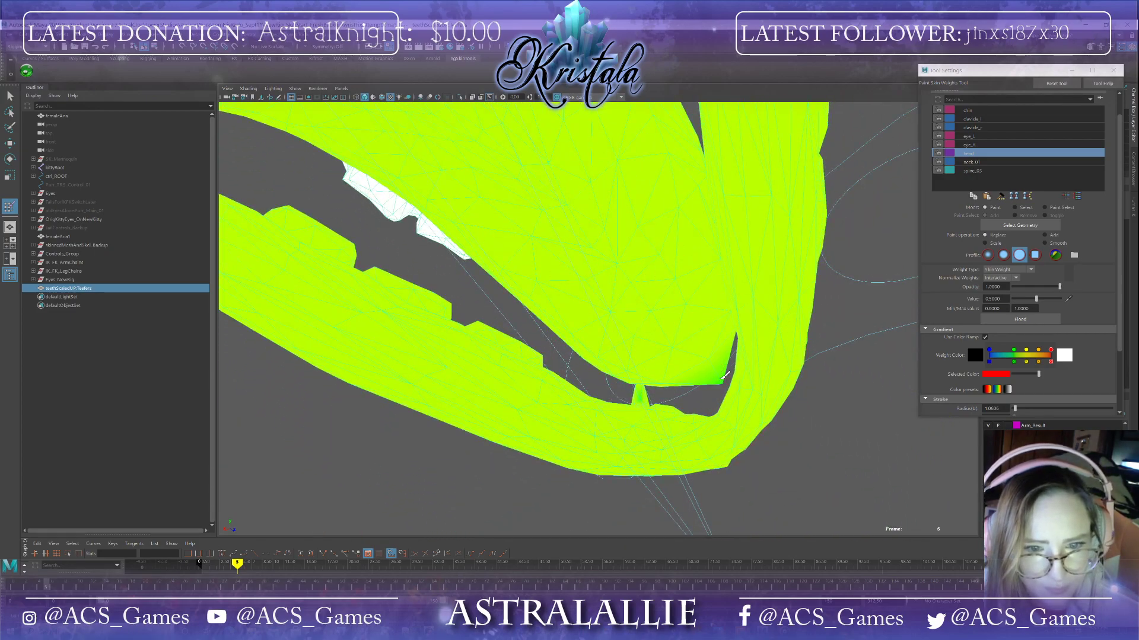
{"action": "left_click_drag", "start_coordinate": [644, 396], "coordinate": [549, 436], "text": "alt"}
{"action": "left_click_drag", "start_coordinate": [456, 445], "coordinate": [470, 444], "text": "alt"}
{"action": "left_click", "coordinate": [511, 412]}
{"action": "mouse_move", "coordinate": [511, 413]}
{"action": "left_mouse_down", "text": "alt"}
{"action": "mouse_move", "coordinate": [478, 419]}
{"action": "mouse_move", "coordinate": [445, 387]}
{"action": "mouse_move", "coordinate": [562, 379]}
{"action": "mouse_move", "coordinate": [587, 392]}
{"action": "mouse_move", "coordinate": [387, 360]}
{"action": "mouse_move", "coordinate": [453, 386]}
{"action": "mouse_move", "coordinate": [465, 376]}
{"action": "left_mouse_up", "text": "alt"}
{"action": "scroll", "coordinate": [382, 375], "scroll_direction": "down", "scroll_amount": 6}
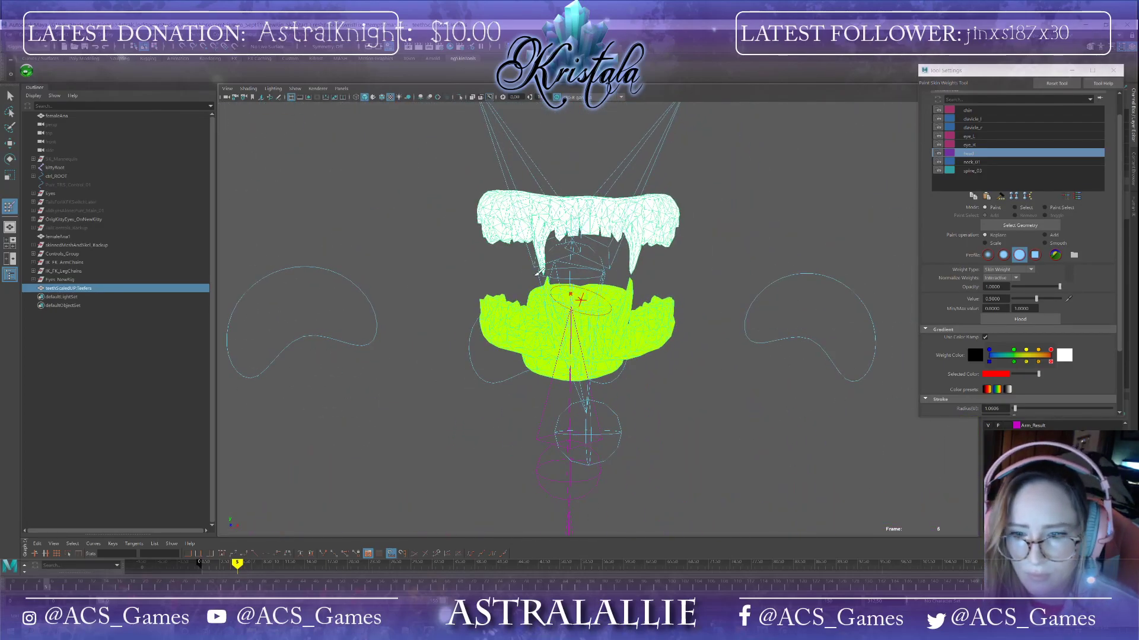
Step: Switch to shaded display and show the textured head to inspect the lower teeth inside the mouth
{"action": "left_click", "coordinate": [6, 37]}
{"action": "left_click", "coordinate": [24, 68]}
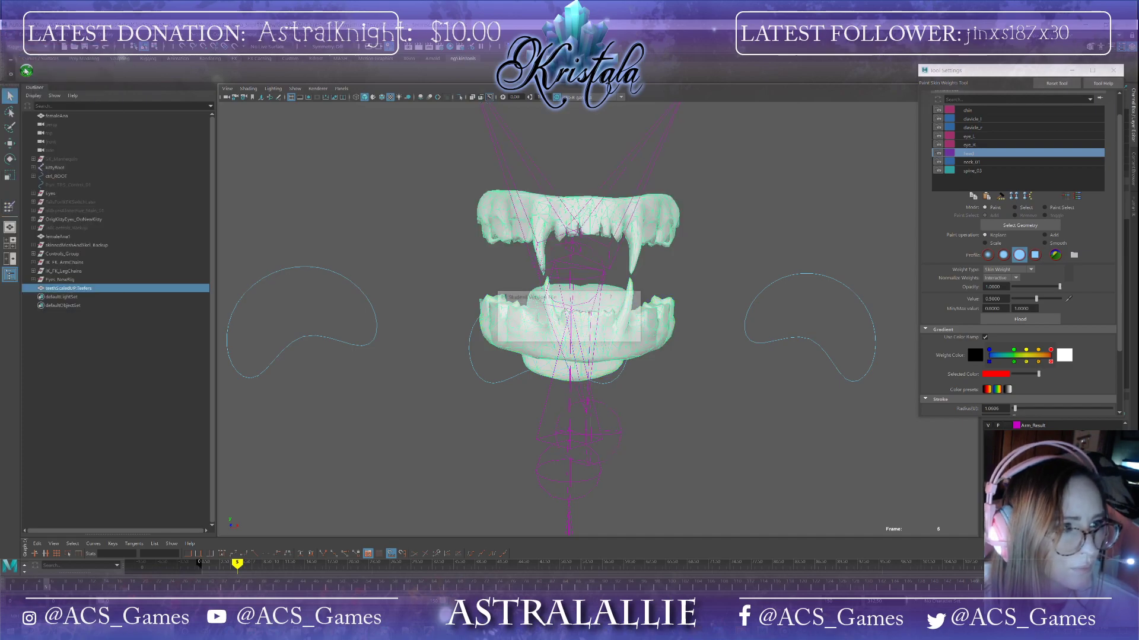
{"action": "left_click", "coordinate": [551, 335]}
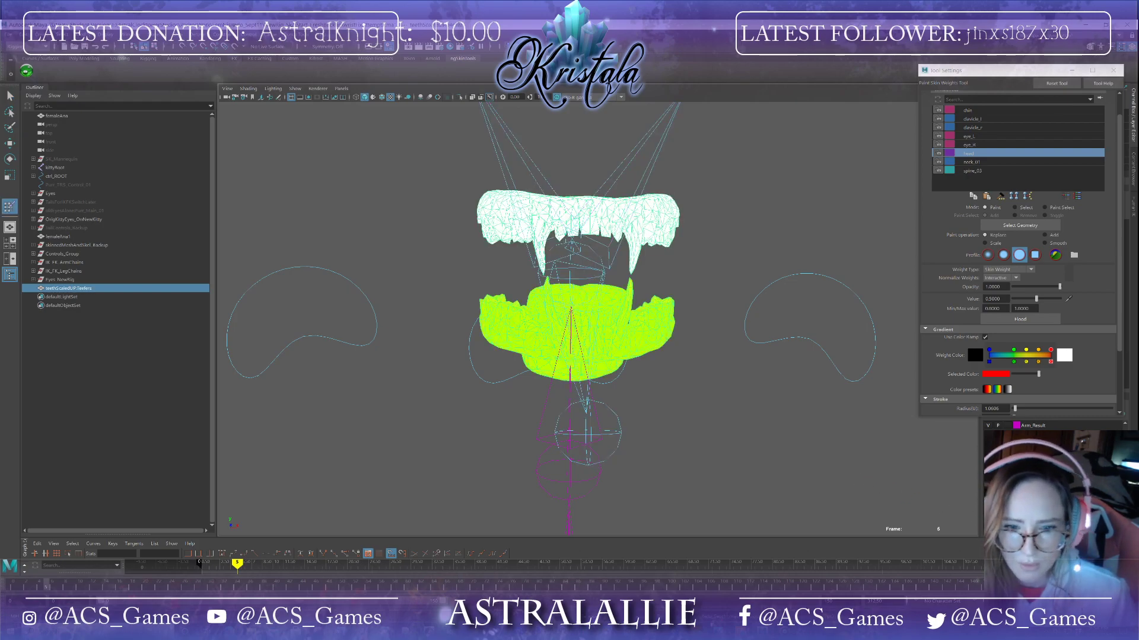
{"action": "left_click", "coordinate": [988, 451]}
{"action": "mouse_move", "coordinate": [741, 411]}
{"action": "left_mouse_down", "text": "alt"}
{"action": "mouse_move", "coordinate": [704, 415]}
{"action": "mouse_move", "coordinate": [744, 394]}
{"action": "mouse_move", "coordinate": [792, 403]}
{"action": "mouse_move", "coordinate": [726, 395]}
{"action": "mouse_move", "coordinate": [717, 402]}
{"action": "mouse_move", "coordinate": [738, 403]}
{"action": "mouse_move", "coordinate": [700, 405]}
{"action": "mouse_move", "coordinate": [729, 408]}
{"action": "left_mouse_up", "text": "alt"}
{"action": "scroll", "coordinate": [734, 399], "scroll_direction": "down", "scroll_amount": 6}
{"action": "scroll", "coordinate": [729, 407], "scroll_direction": "up", "scroll_amount": 10}
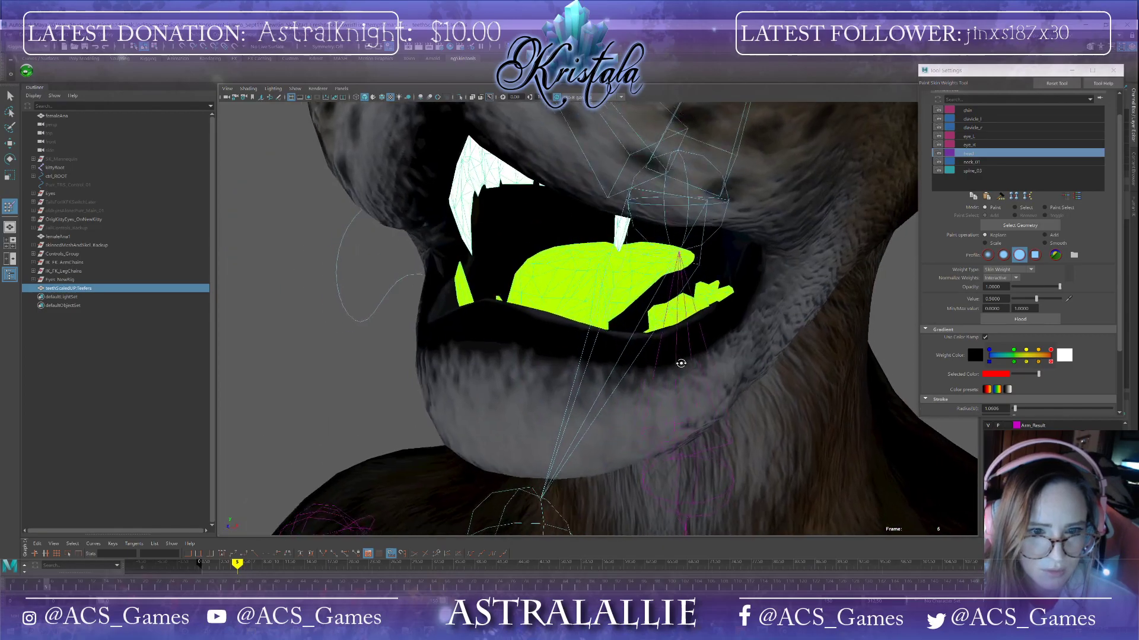
{"action": "mouse_move", "coordinate": [680, 363]}
{"action": "left_mouse_down", "text": "alt"}
{"action": "mouse_move", "coordinate": [666, 364]}
{"action": "mouse_move", "coordinate": [713, 364]}
{"action": "mouse_move", "coordinate": [749, 382]}
{"action": "left_mouse_up", "text": "alt"}
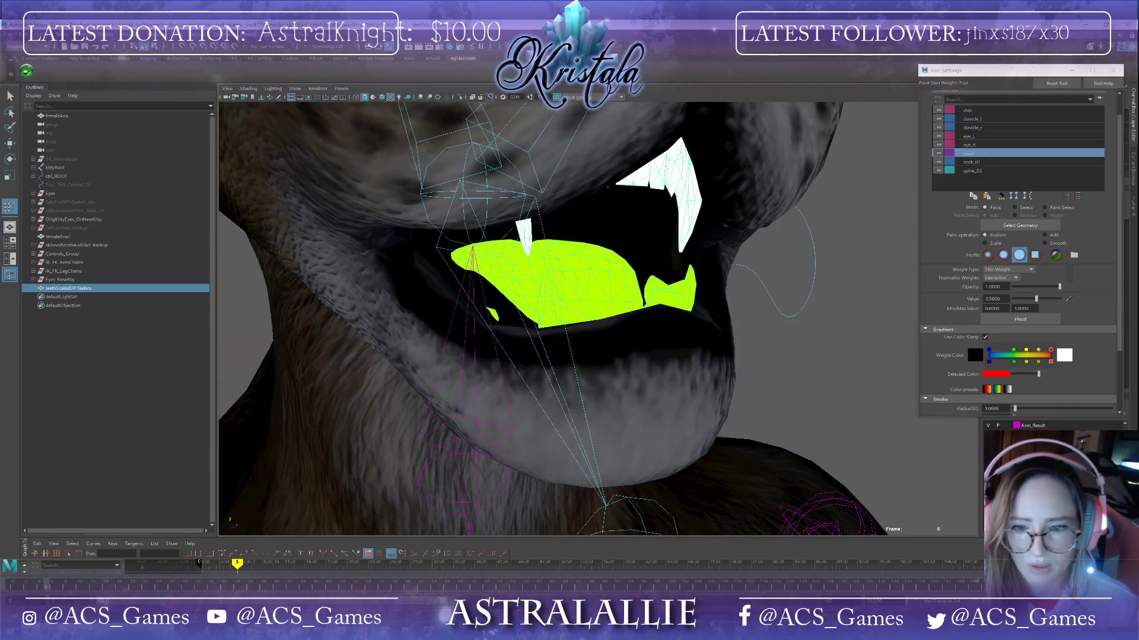
Step: Hide the head model, set the paint value to 0.6, and paint head weight on the lower gums
{"action": "left_click", "coordinate": [988, 451]}
{"action": "left_click", "coordinate": [1003, 299]}
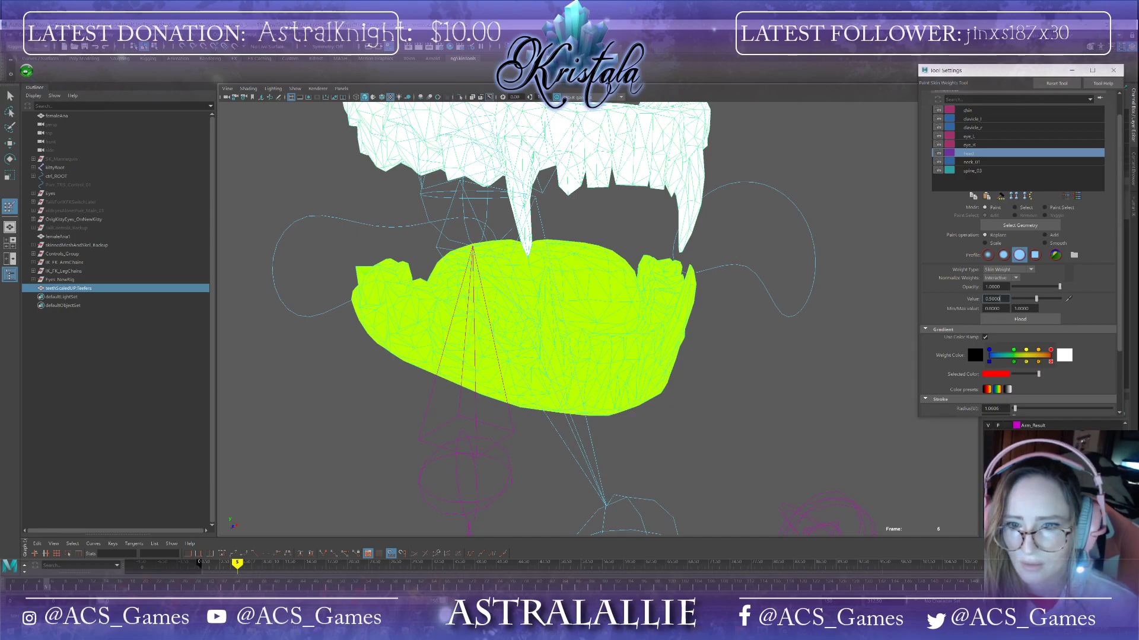
{"action": "type", "text": "0.6"}
{"action": "key", "text": "Return"}
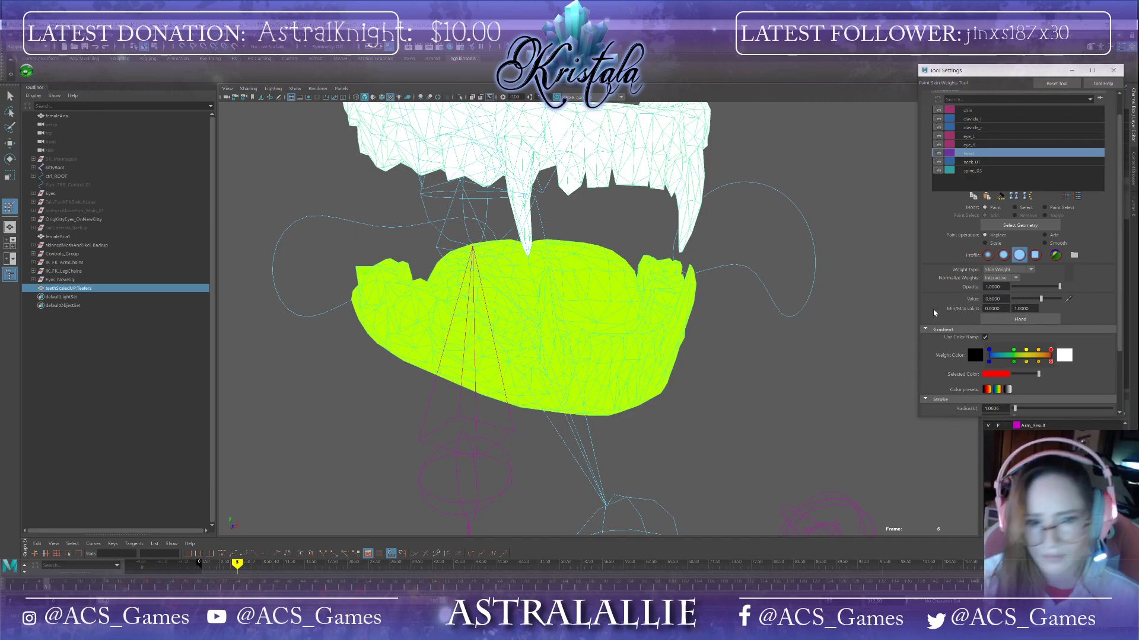
{"action": "left_click_drag", "start_coordinate": [800, 338], "coordinate": [815, 369], "text": "alt"}
{"action": "mouse_move", "coordinate": [326, 320]}
{"action": "left_mouse_down"}
{"action": "mouse_move", "coordinate": [522, 380]}
{"action": "mouse_move", "coordinate": [670, 397]}
{"action": "mouse_move", "coordinate": [656, 407]}
{"action": "mouse_move", "coordinate": [702, 439]}
{"action": "left_mouse_up"}
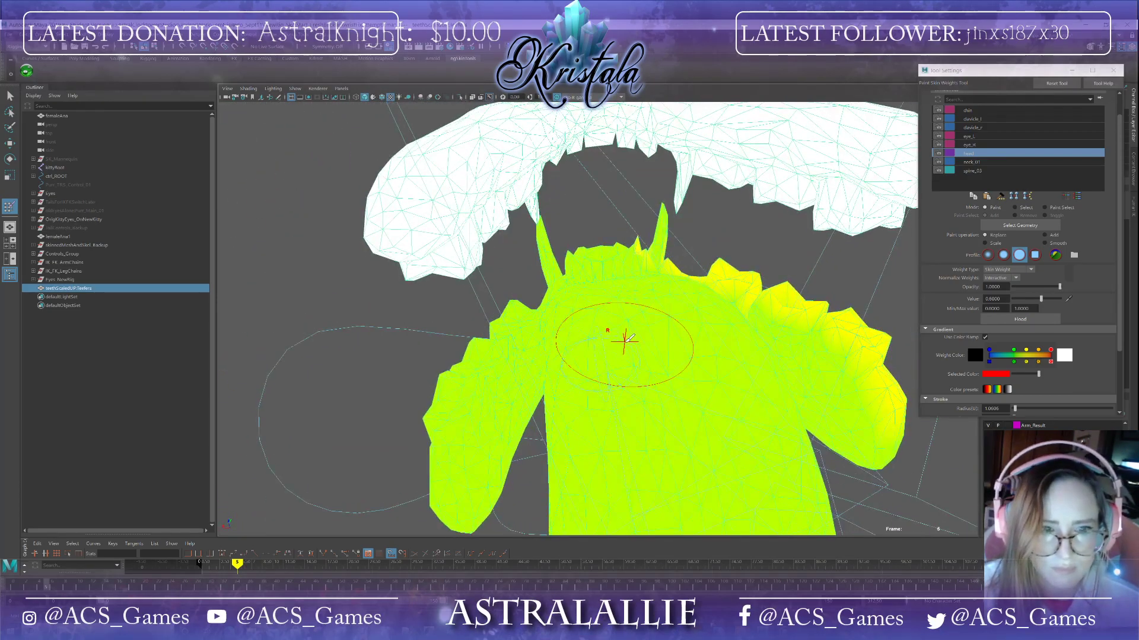
Step: Continue painting the 0.6 head weight across the lower gums and behind the lower teeth
{"action": "mouse_move", "coordinate": [633, 410]}
{"action": "left_mouse_down"}
{"action": "mouse_move", "coordinate": [717, 386]}
{"action": "mouse_move", "coordinate": [713, 331]}
{"action": "left_mouse_up"}
{"action": "left_click_drag", "start_coordinate": [798, 400], "coordinate": [775, 389], "text": "alt"}
{"action": "mouse_move", "coordinate": [719, 330]}
{"action": "left_mouse_down"}
{"action": "mouse_move", "coordinate": [778, 364]}
{"action": "mouse_move", "coordinate": [746, 384]}
{"action": "left_mouse_up"}
{"action": "left_click_drag", "start_coordinate": [613, 371], "coordinate": [614, 328], "text": "alt"}
{"action": "left_click_drag", "start_coordinate": [749, 241], "coordinate": [617, 241], "text": "alt"}
{"action": "left_click_drag", "start_coordinate": [620, 414], "coordinate": [746, 390]}
{"action": "mouse_move", "coordinate": [620, 247]}
{"action": "left_mouse_down"}
{"action": "mouse_move", "coordinate": [680, 325]}
{"action": "mouse_move", "coordinate": [685, 370]}
{"action": "left_mouse_up"}
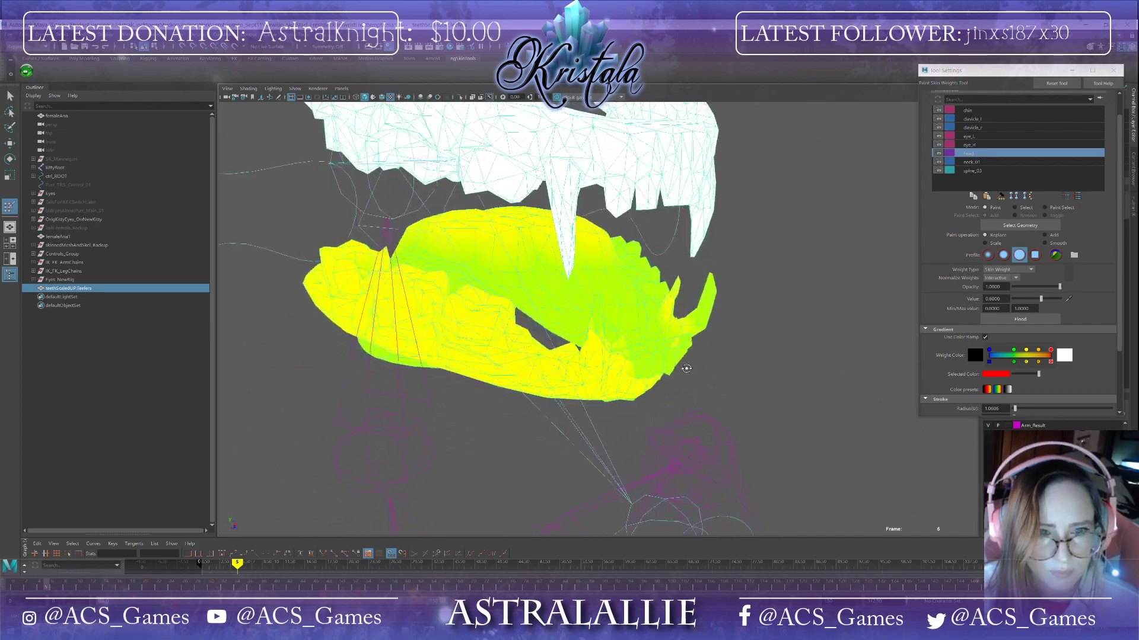
Step: Paint the 0.6 head weight over the inner and outer surfaces of the lower gums
{"action": "mouse_move", "coordinate": [596, 344]}
{"action": "left_mouse_down"}
{"action": "mouse_move", "coordinate": [704, 343]}
{"action": "mouse_move", "coordinate": [633, 354]}
{"action": "left_mouse_up"}
{"action": "mouse_move", "coordinate": [551, 264]}
{"action": "left_mouse_down"}
{"action": "mouse_move", "coordinate": [611, 333]}
{"action": "mouse_move", "coordinate": [691, 338]}
{"action": "mouse_move", "coordinate": [598, 360]}
{"action": "mouse_move", "coordinate": [617, 287]}
{"action": "mouse_move", "coordinate": [553, 337]}
{"action": "mouse_move", "coordinate": [610, 282]}
{"action": "mouse_move", "coordinate": [596, 378]}
{"action": "left_mouse_up"}
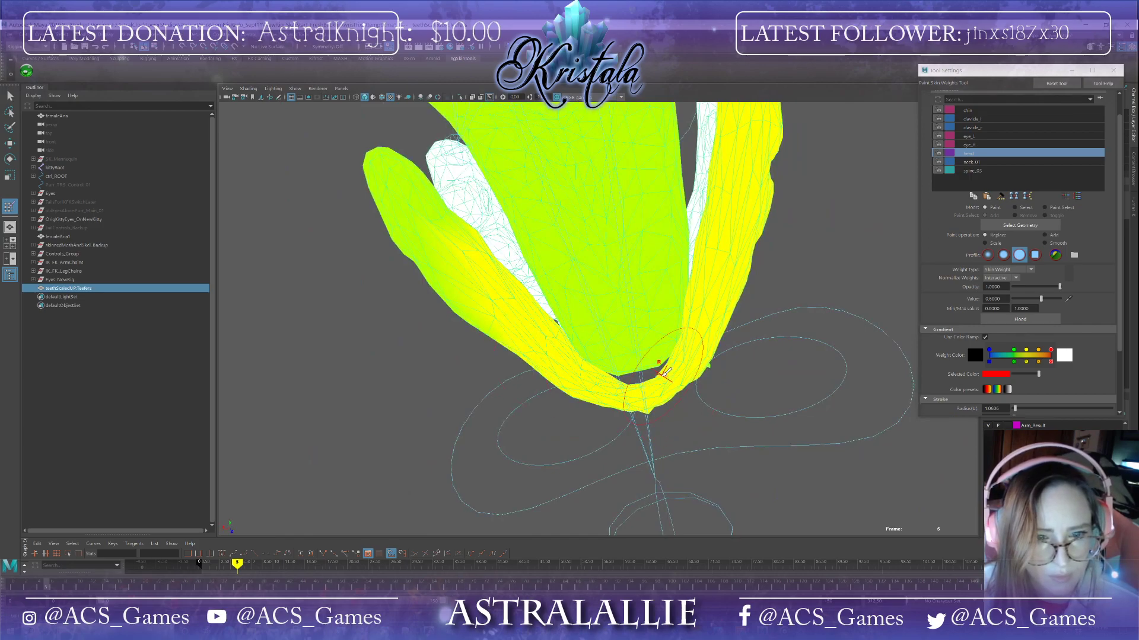
{"action": "left_click_drag", "start_coordinate": [631, 388], "coordinate": [618, 403], "text": "alt"}
{"action": "mouse_move", "coordinate": [681, 368]}
{"action": "left_mouse_down", "text": "alt"}
{"action": "mouse_move", "coordinate": [560, 318]}
{"action": "mouse_move", "coordinate": [724, 348]}
{"action": "mouse_move", "coordinate": [719, 326]}
{"action": "left_mouse_up", "text": "alt"}
{"action": "mouse_move", "coordinate": [838, 339]}
{"action": "left_mouse_down", "text": "alt"}
{"action": "mouse_move", "coordinate": [602, 216]}
{"action": "mouse_move", "coordinate": [672, 208]}
{"action": "mouse_move", "coordinate": [471, 255]}
{"action": "mouse_move", "coordinate": [471, 196]}
{"action": "mouse_move", "coordinate": [484, 253]}
{"action": "left_mouse_up", "text": "alt"}
{"action": "left_click", "coordinate": [511, 303]}
{"action": "left_click", "coordinate": [473, 356]}
{"action": "left_click", "coordinate": [443, 403]}
{"action": "mouse_move", "coordinate": [442, 404]}
{"action": "left_mouse_down"}
{"action": "mouse_move", "coordinate": [464, 389]}
{"action": "mouse_move", "coordinate": [446, 442]}
{"action": "mouse_move", "coordinate": [465, 471]}
{"action": "mouse_move", "coordinate": [514, 378]}
{"action": "left_mouse_up"}
{"action": "middle_click_drag", "start_coordinate": [550, 253], "coordinate": [503, 375], "text": "alt"}
{"action": "left_click", "coordinate": [482, 255]}
{"action": "left_click_drag", "start_coordinate": [513, 288], "coordinate": [528, 416], "text": "alt"}
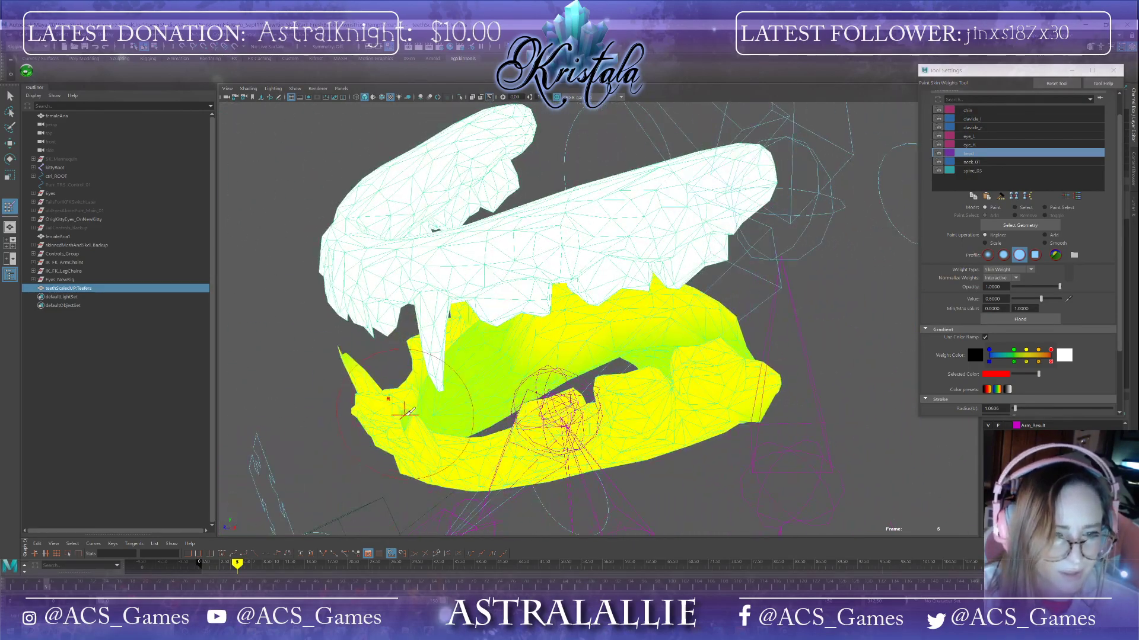
Step: Paint the 0.6 head weight along the front edge of the lower gum line
{"action": "left_click_drag", "start_coordinate": [415, 428], "coordinate": [347, 373], "text": "alt"}
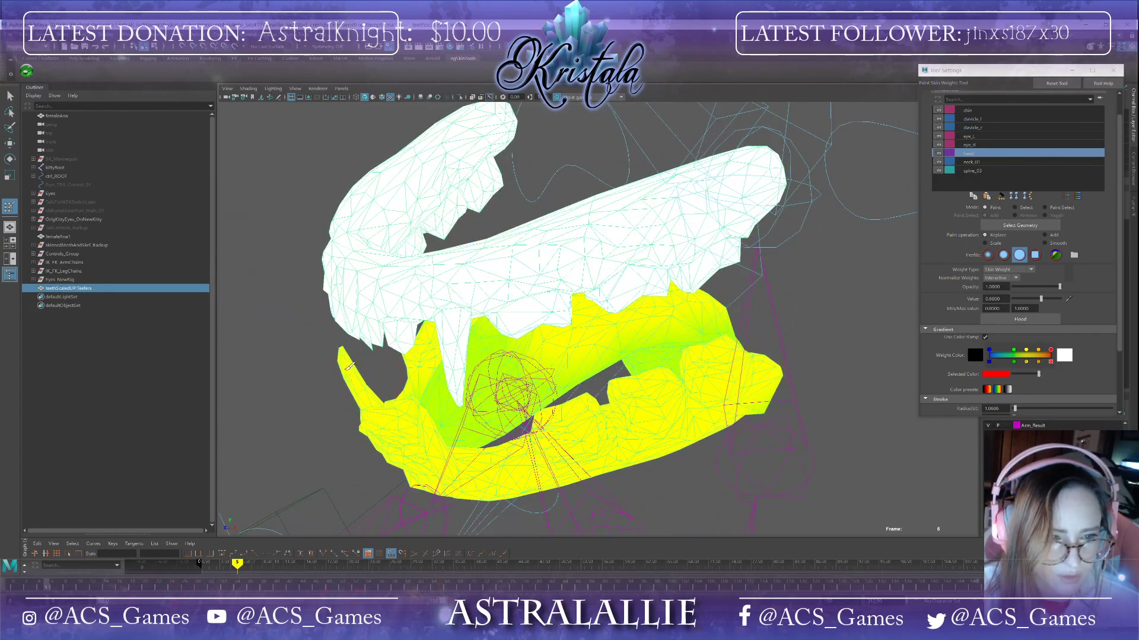
{"action": "left_click_drag", "start_coordinate": [416, 450], "coordinate": [462, 415], "text": "alt"}
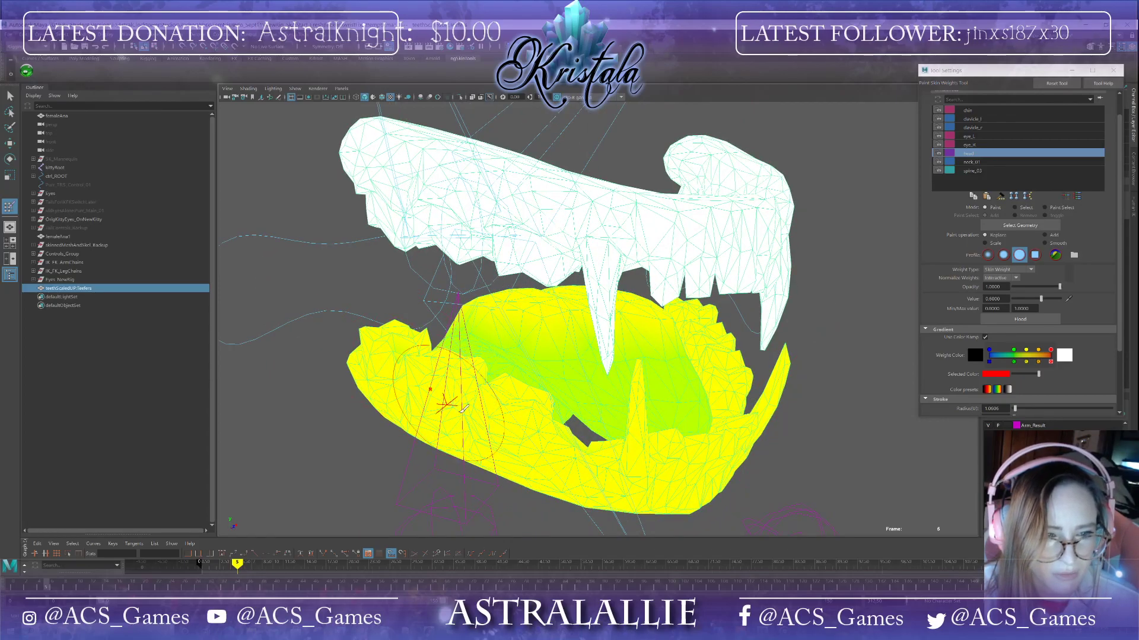
{"action": "left_click_drag", "start_coordinate": [517, 452], "coordinate": [453, 379], "text": "alt"}
{"action": "mouse_move", "coordinate": [571, 183]}
{"action": "left_mouse_down", "text": "alt"}
{"action": "mouse_move", "coordinate": [720, 350]}
{"action": "mouse_move", "coordinate": [674, 364]}
{"action": "left_mouse_up", "text": "alt"}
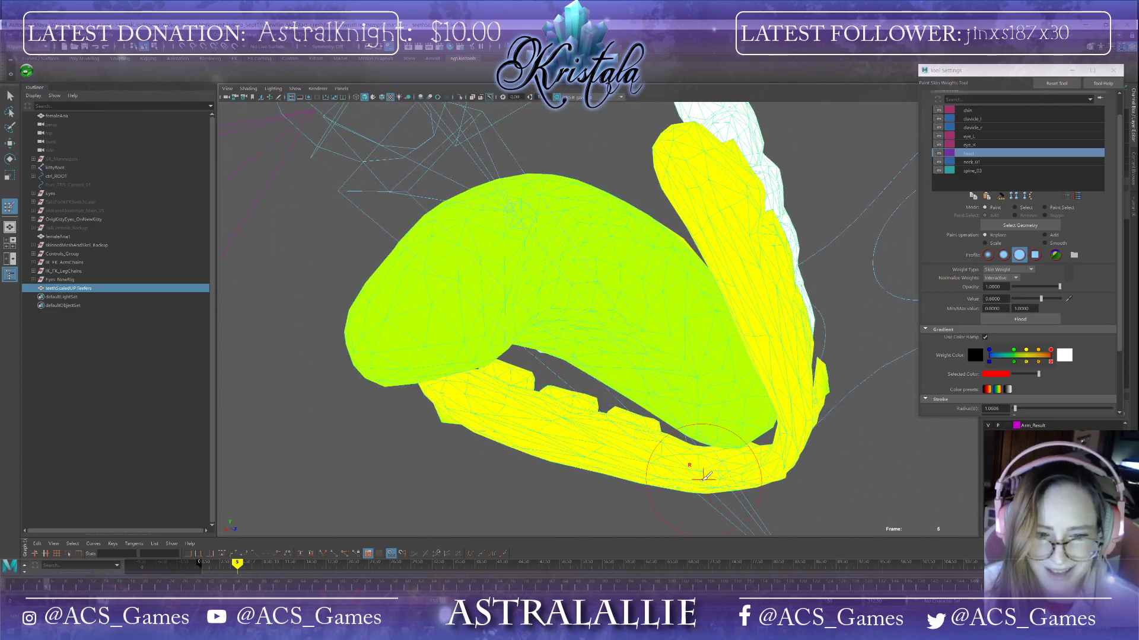
{"action": "scroll", "coordinate": [728, 466], "scroll_direction": "up", "scroll_amount": 6}
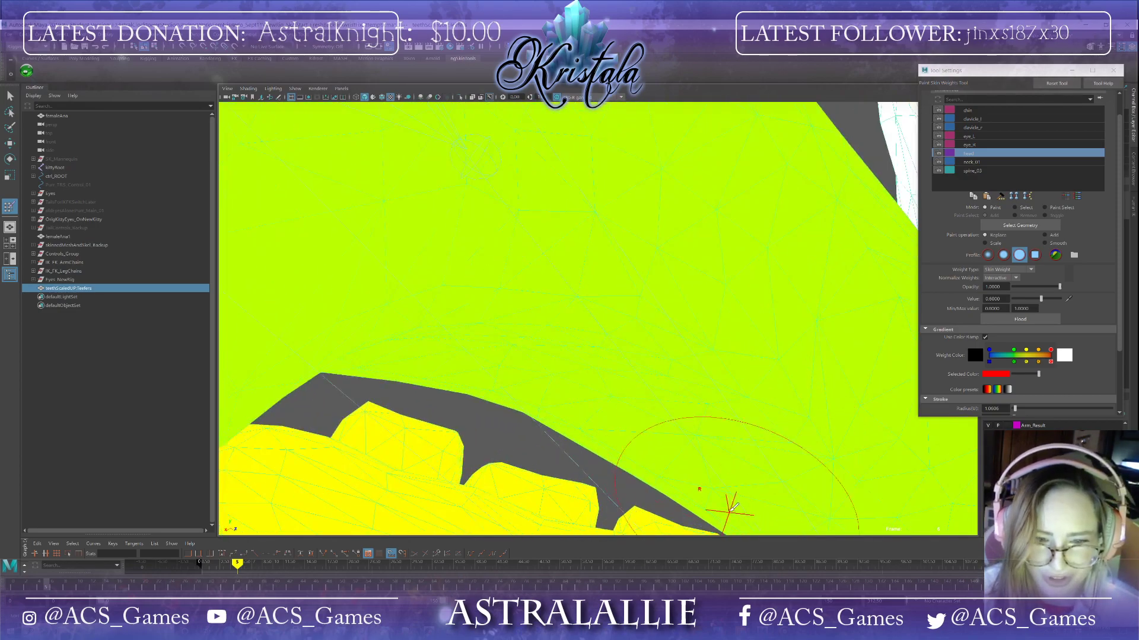
{"action": "middle_click_drag", "start_coordinate": [727, 513], "coordinate": [643, 244], "text": "alt"}
{"action": "scroll", "coordinate": [689, 404], "scroll_direction": "down", "scroll_amount": 6}
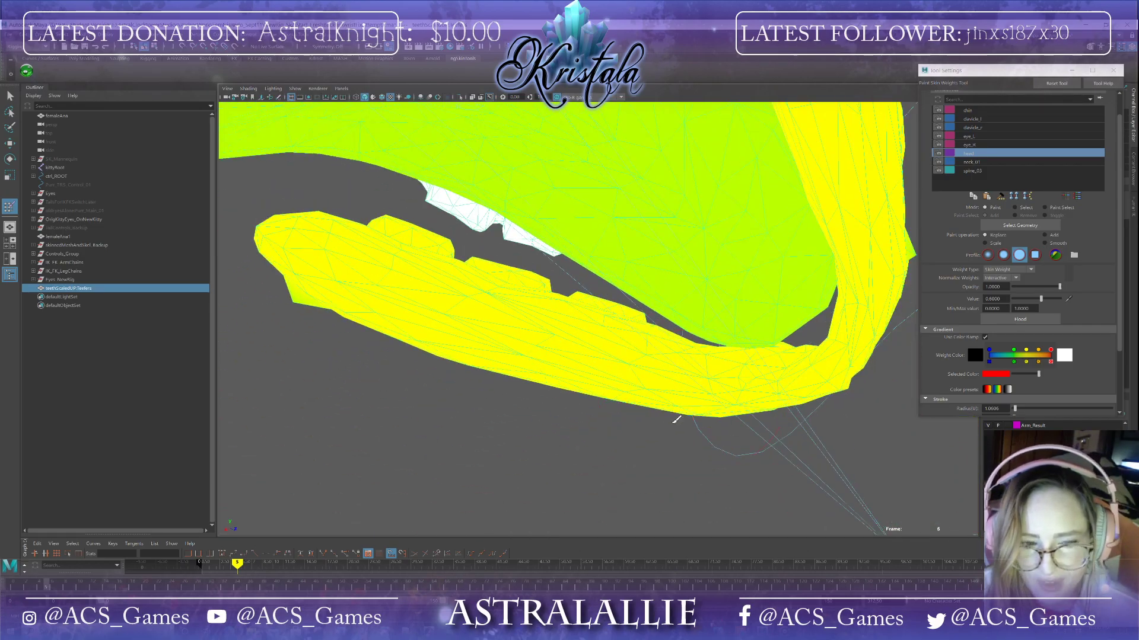
{"action": "mouse_move", "coordinate": [582, 325]}
{"action": "left_mouse_down", "text": "alt"}
{"action": "mouse_move", "coordinate": [535, 395]}
{"action": "mouse_move", "coordinate": [551, 330]}
{"action": "mouse_move", "coordinate": [652, 338]}
{"action": "left_mouse_up", "text": "alt"}
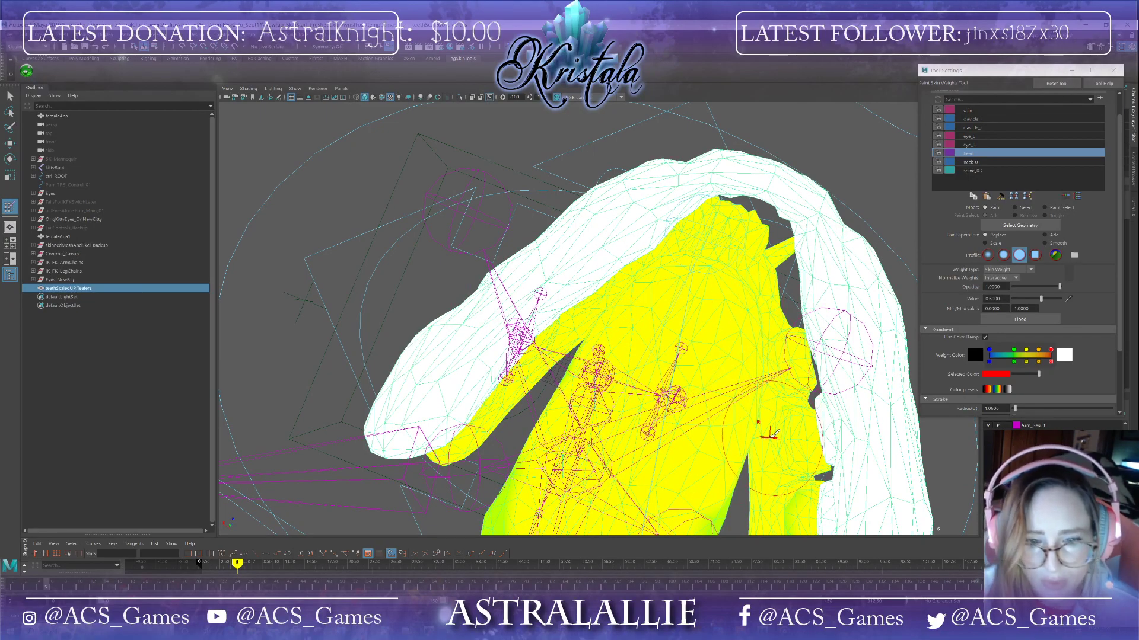
Step: Paint the 0.6 head weight across the underside of the lower gums and teeth
{"action": "left_click_drag", "start_coordinate": [768, 434], "coordinate": [746, 306], "text": "alt"}
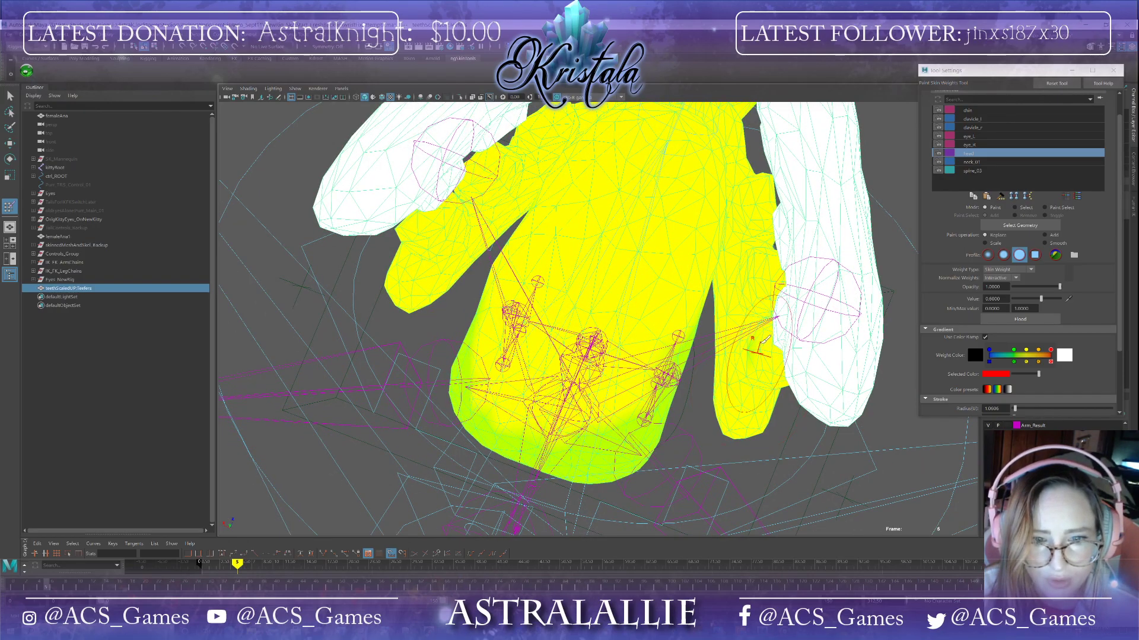
{"action": "mouse_move", "coordinate": [760, 349]}
{"action": "left_mouse_down", "text": "alt"}
{"action": "mouse_move", "coordinate": [672, 335]}
{"action": "mouse_move", "coordinate": [686, 265]}
{"action": "mouse_move", "coordinate": [610, 292]}
{"action": "left_mouse_up", "text": "alt"}
{"action": "mouse_move", "coordinate": [483, 403]}
{"action": "left_mouse_down"}
{"action": "mouse_move", "coordinate": [469, 290]}
{"action": "mouse_move", "coordinate": [455, 362]}
{"action": "mouse_move", "coordinate": [539, 415]}
{"action": "mouse_move", "coordinate": [543, 389]}
{"action": "left_mouse_up"}
{"action": "mouse_move", "coordinate": [652, 255]}
{"action": "left_mouse_down", "text": "alt"}
{"action": "mouse_move", "coordinate": [559, 267]}
{"action": "mouse_move", "coordinate": [490, 203]}
{"action": "mouse_move", "coordinate": [593, 368]}
{"action": "mouse_move", "coordinate": [699, 415]}
{"action": "mouse_move", "coordinate": [747, 356]}
{"action": "mouse_move", "coordinate": [583, 206]}
{"action": "mouse_move", "coordinate": [495, 156]}
{"action": "mouse_move", "coordinate": [662, 377]}
{"action": "left_mouse_up", "text": "alt"}
{"action": "mouse_move", "coordinate": [744, 405]}
{"action": "left_mouse_down", "text": "alt"}
{"action": "mouse_move", "coordinate": [643, 267]}
{"action": "mouse_move", "coordinate": [703, 333]}
{"action": "mouse_move", "coordinate": [644, 281]}
{"action": "mouse_move", "coordinate": [629, 285]}
{"action": "mouse_move", "coordinate": [657, 246]}
{"action": "left_mouse_up", "text": "alt"}
{"action": "mouse_move", "coordinate": [779, 439]}
{"action": "left_mouse_down", "text": "alt"}
{"action": "mouse_move", "coordinate": [734, 433]}
{"action": "mouse_move", "coordinate": [699, 409]}
{"action": "left_mouse_up", "text": "alt"}
{"action": "left_click_drag", "start_coordinate": [659, 349], "coordinate": [699, 359]}
{"action": "mouse_move", "coordinate": [782, 338]}
{"action": "left_mouse_down", "text": "alt"}
{"action": "mouse_move", "coordinate": [701, 356]}
{"action": "mouse_move", "coordinate": [722, 348]}
{"action": "mouse_move", "coordinate": [508, 356]}
{"action": "left_mouse_up", "text": "alt"}
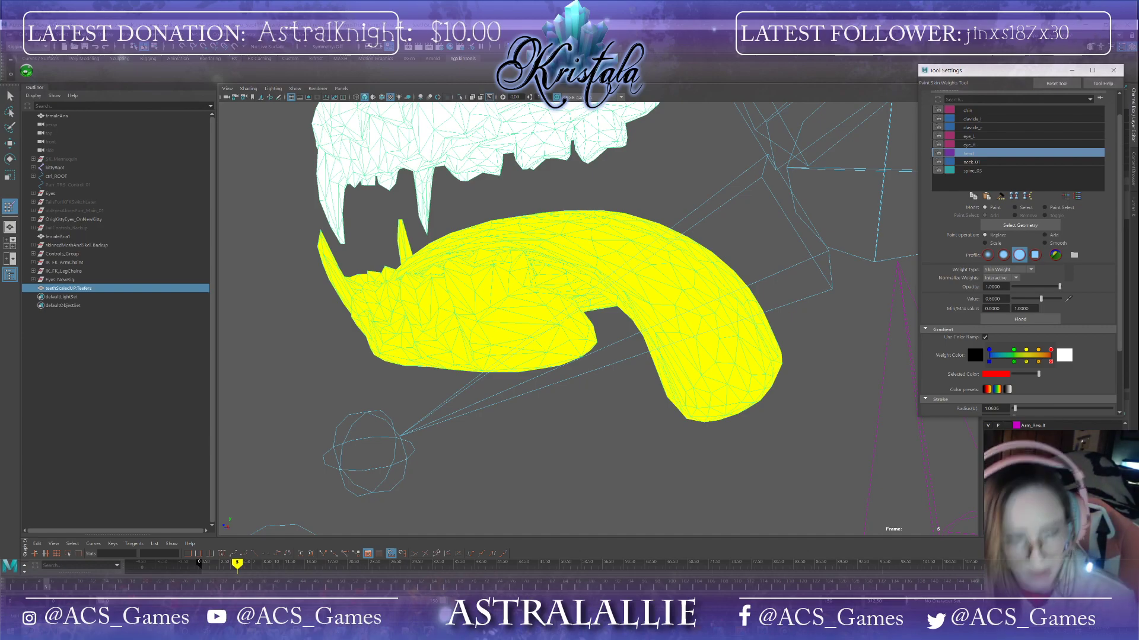
{"action": "mouse_move", "coordinate": [754, 332]}
{"action": "left_mouse_down", "text": "alt"}
{"action": "mouse_move", "coordinate": [779, 327]}
{"action": "mouse_move", "coordinate": [541, 338]}
{"action": "mouse_move", "coordinate": [489, 399]}
{"action": "mouse_move", "coordinate": [564, 356]}
{"action": "mouse_move", "coordinate": [603, 356]}
{"action": "mouse_move", "coordinate": [589, 255]}
{"action": "mouse_move", "coordinate": [610, 261]}
{"action": "mouse_move", "coordinate": [522, 278]}
{"action": "mouse_move", "coordinate": [436, 276]}
{"action": "mouse_move", "coordinate": [623, 332]}
{"action": "left_mouse_up", "text": "alt"}
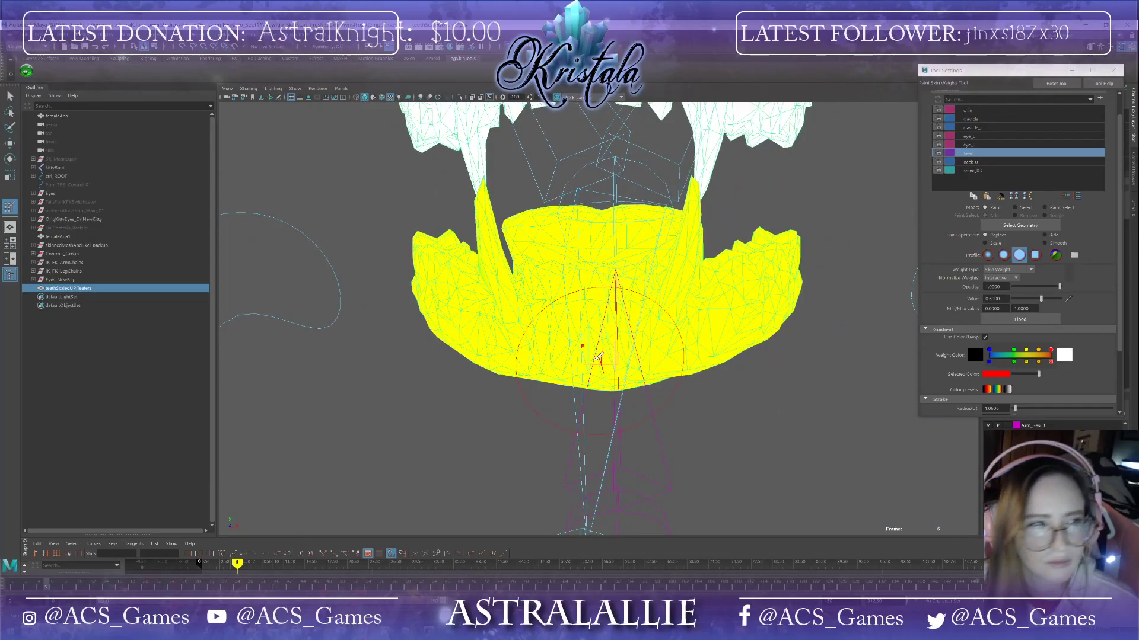
Step: Show the textured head to inspect the lower teeth inside the mouth, then hide the head again
{"action": "left_click", "coordinate": [9, 37]}
{"action": "left_click", "coordinate": [53, 72]}
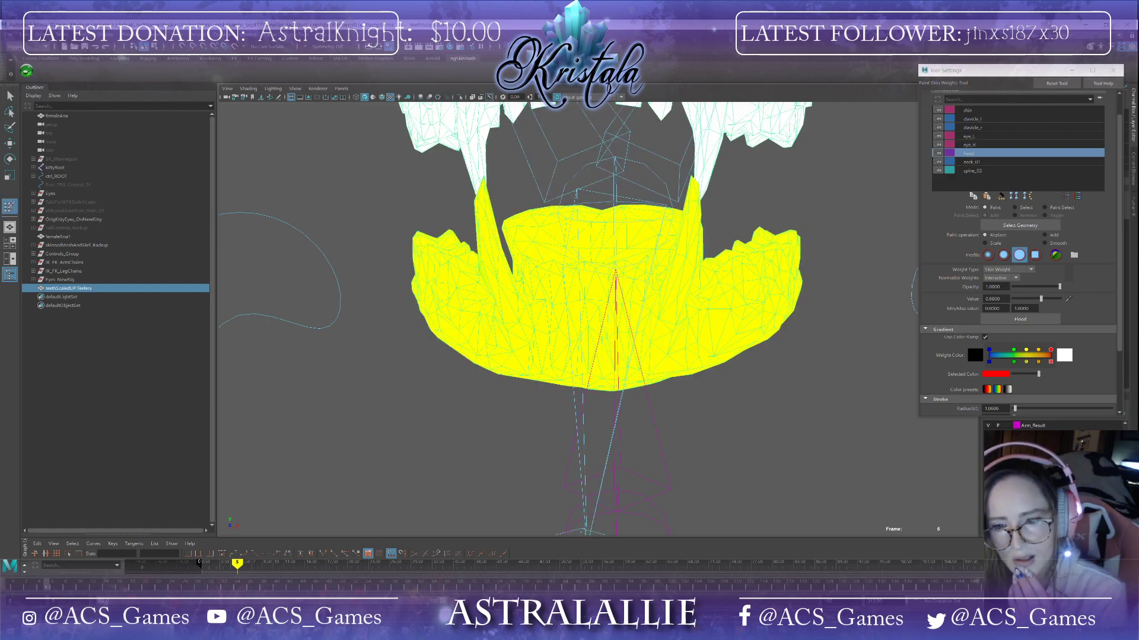
{"action": "key", "text": "ctrl+1"}
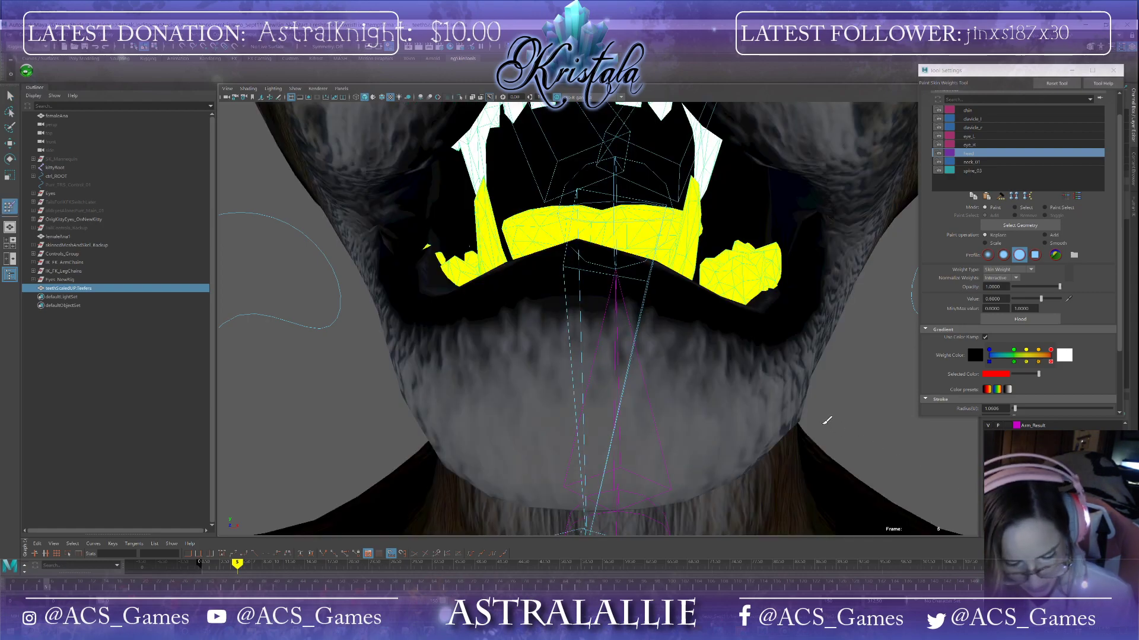
{"action": "left_click_drag", "start_coordinate": [831, 406], "coordinate": [727, 372], "text": "alt"}
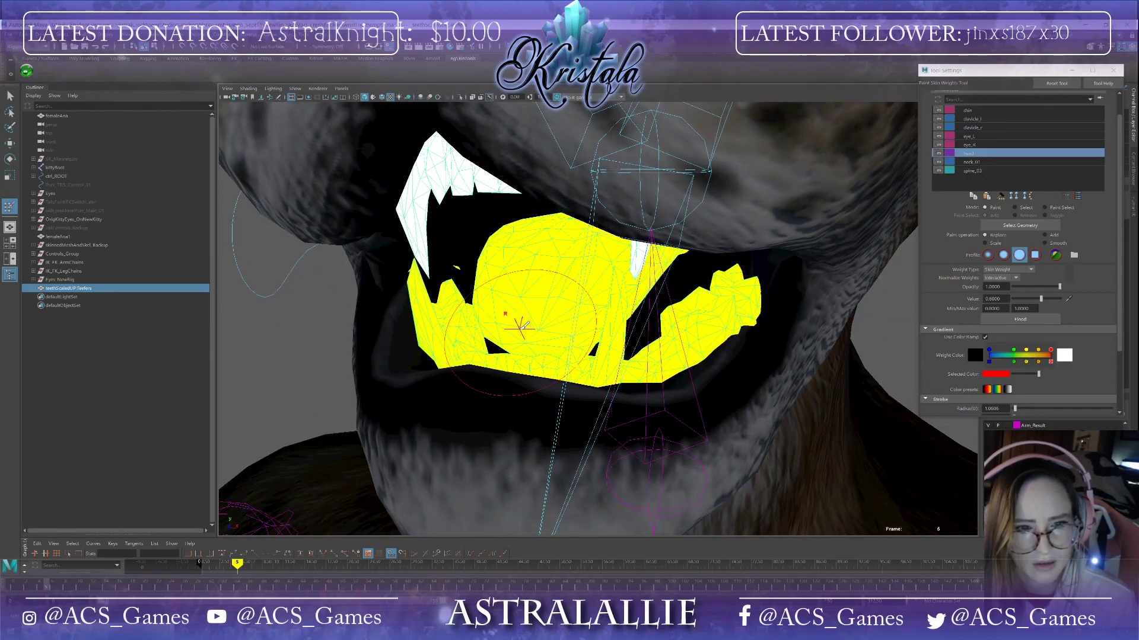
{"action": "scroll", "coordinate": [520, 328], "scroll_direction": "up", "scroll_amount": 2}
{"action": "scroll", "coordinate": [522, 326], "scroll_direction": "down", "scroll_amount": 3}
{"action": "left_click_drag", "start_coordinate": [524, 323], "coordinate": [620, 433], "text": "alt"}
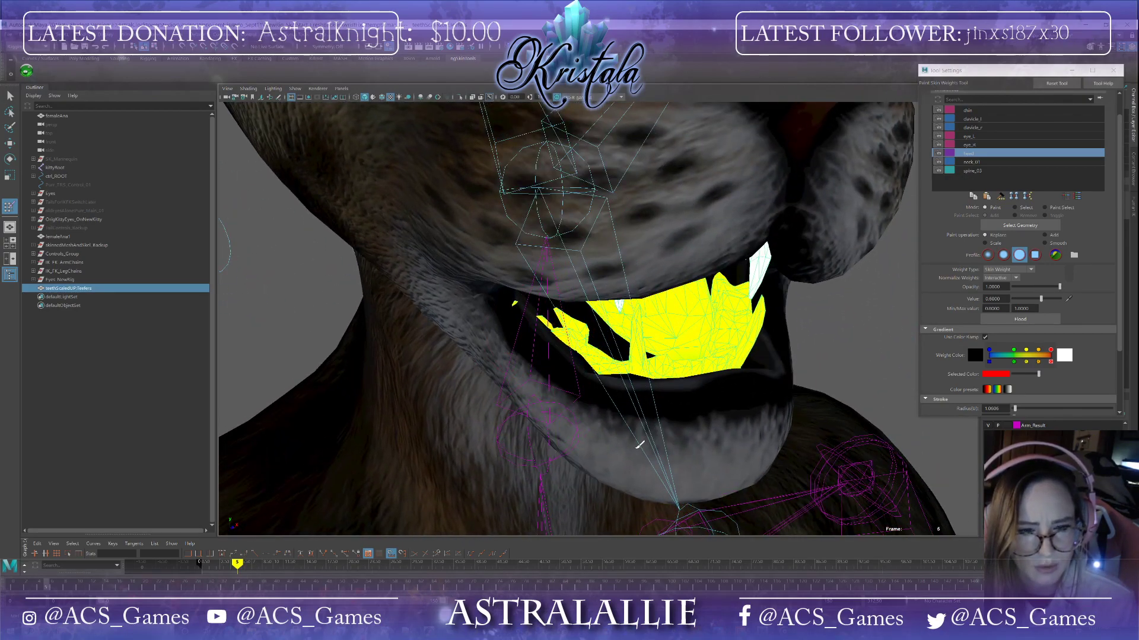
{"action": "left_click", "coordinate": [988, 460]}
{"action": "mouse_move", "coordinate": [687, 409]}
{"action": "left_mouse_down", "text": "alt"}
{"action": "mouse_move", "coordinate": [739, 412]}
{"action": "mouse_move", "coordinate": [674, 399]}
{"action": "mouse_move", "coordinate": [697, 407]}
{"action": "left_mouse_up", "text": "alt"}
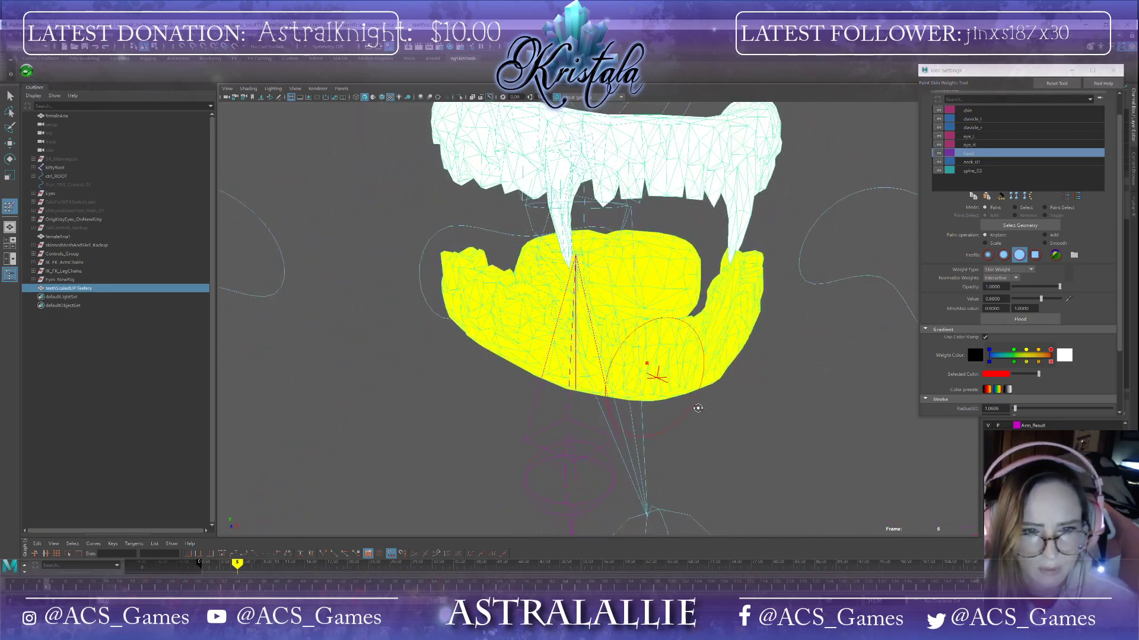
Step: Touch up the 0.6 head weight on the lower teeth from several side angles
{"action": "left_click", "coordinate": [995, 299]}
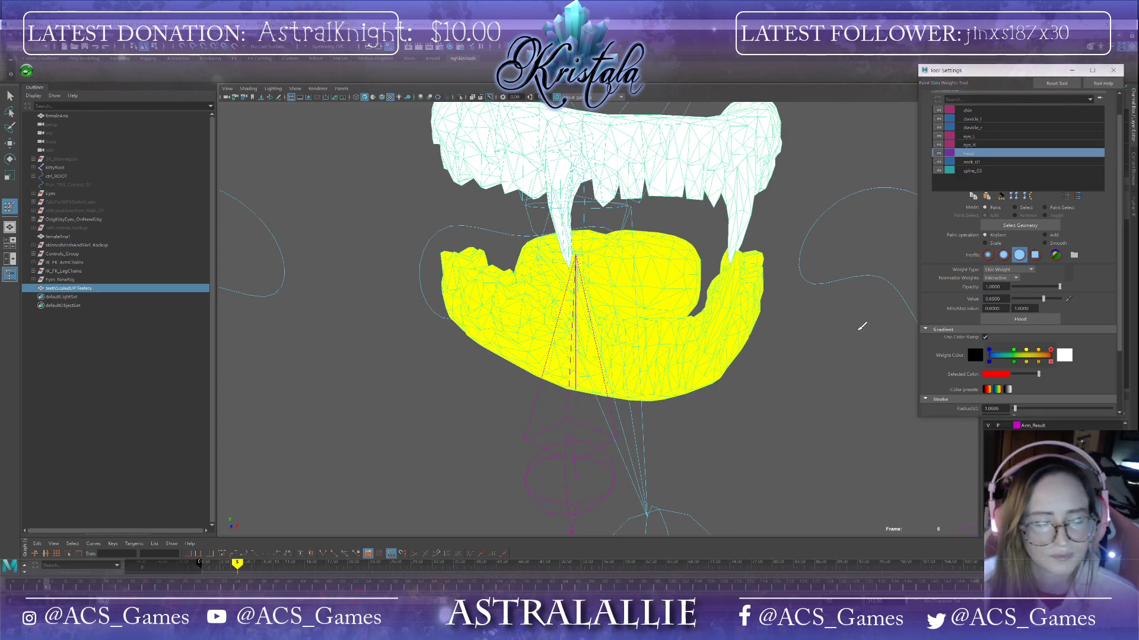
{"action": "left_click_drag", "start_coordinate": [676, 466], "coordinate": [740, 501], "text": "alt"}
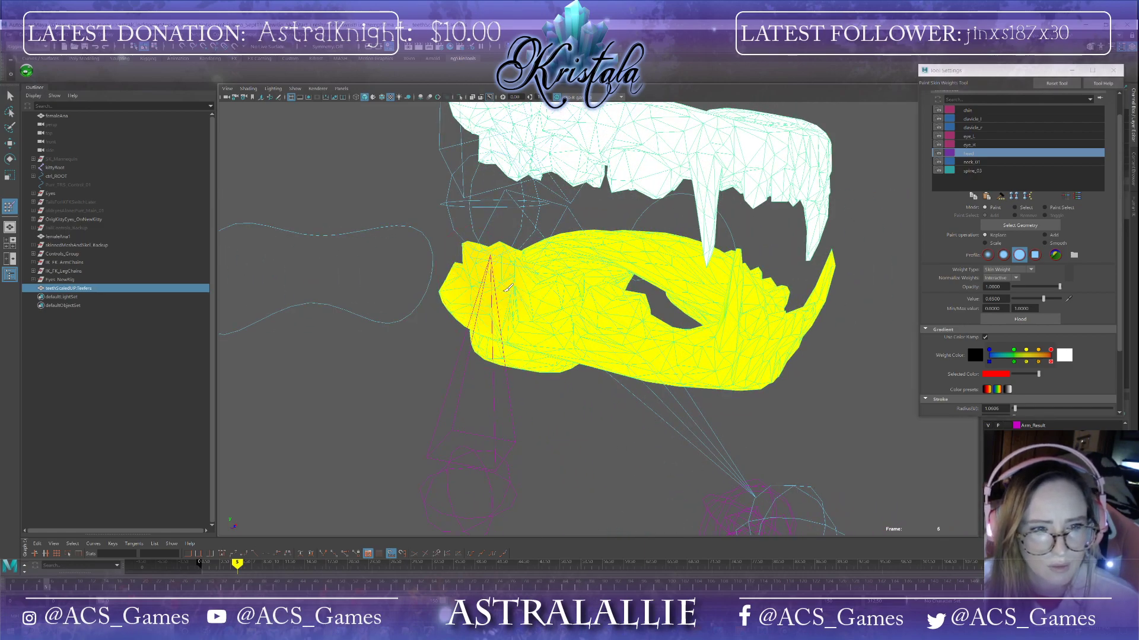
{"action": "mouse_move", "coordinate": [610, 330]}
{"action": "left_mouse_down", "text": "alt"}
{"action": "mouse_move", "coordinate": [666, 226]}
{"action": "mouse_move", "coordinate": [563, 301]}
{"action": "mouse_move", "coordinate": [516, 305]}
{"action": "left_mouse_up", "text": "alt"}
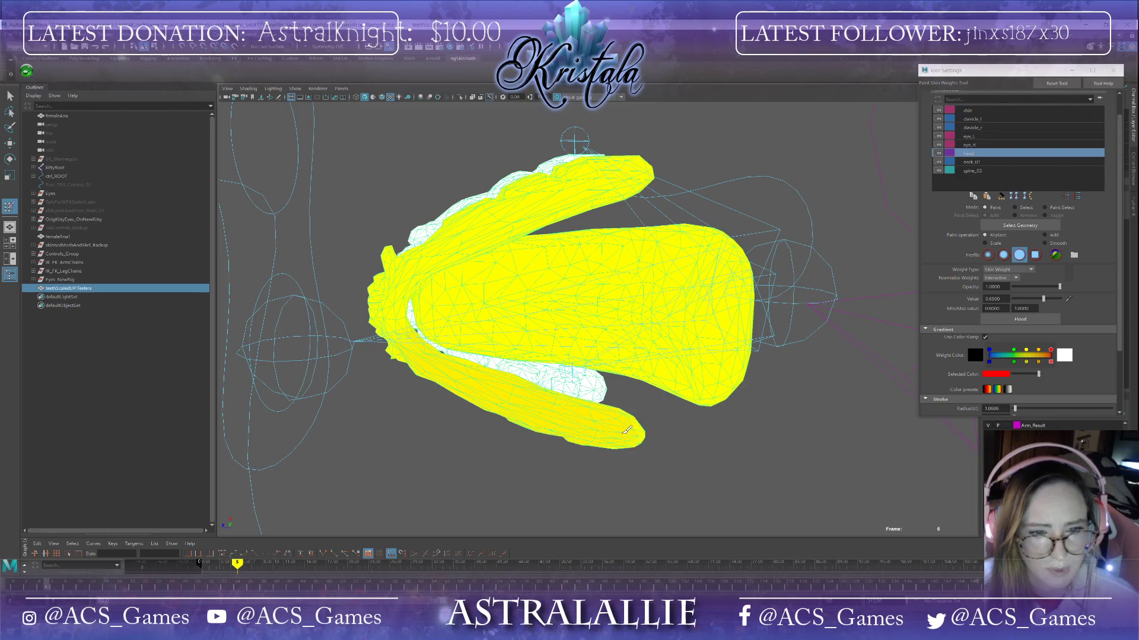
{"action": "left_click_drag", "start_coordinate": [641, 438], "coordinate": [767, 466], "text": "alt"}
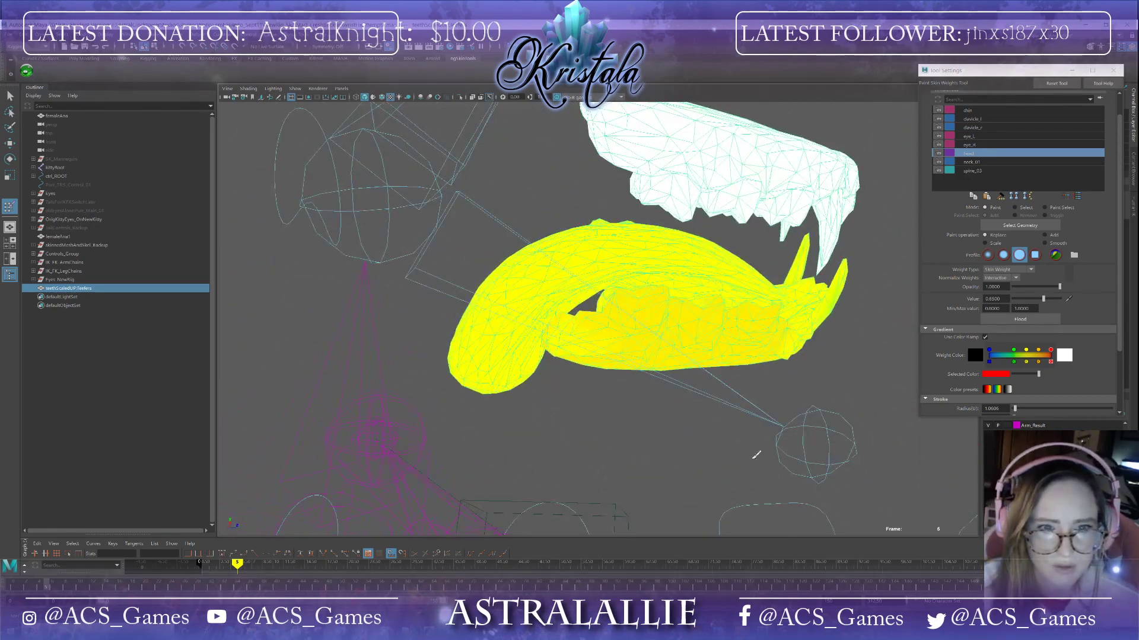
{"action": "left_click_drag", "start_coordinate": [664, 332], "coordinate": [593, 349], "text": "alt"}
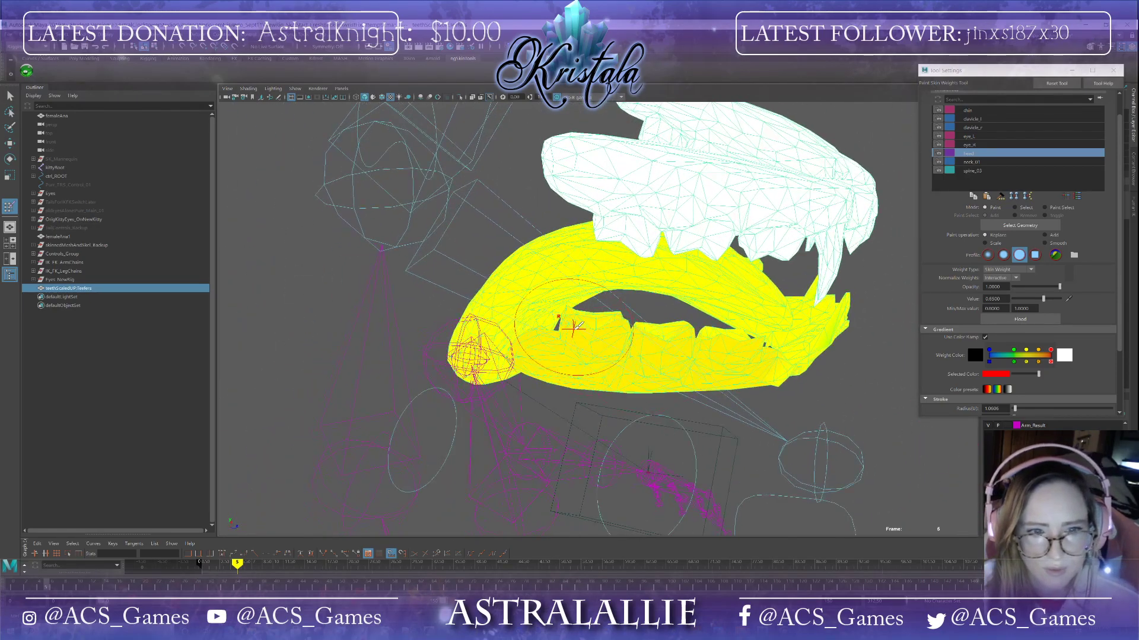
{"action": "left_click_drag", "start_coordinate": [697, 332], "coordinate": [690, 379], "text": "alt"}
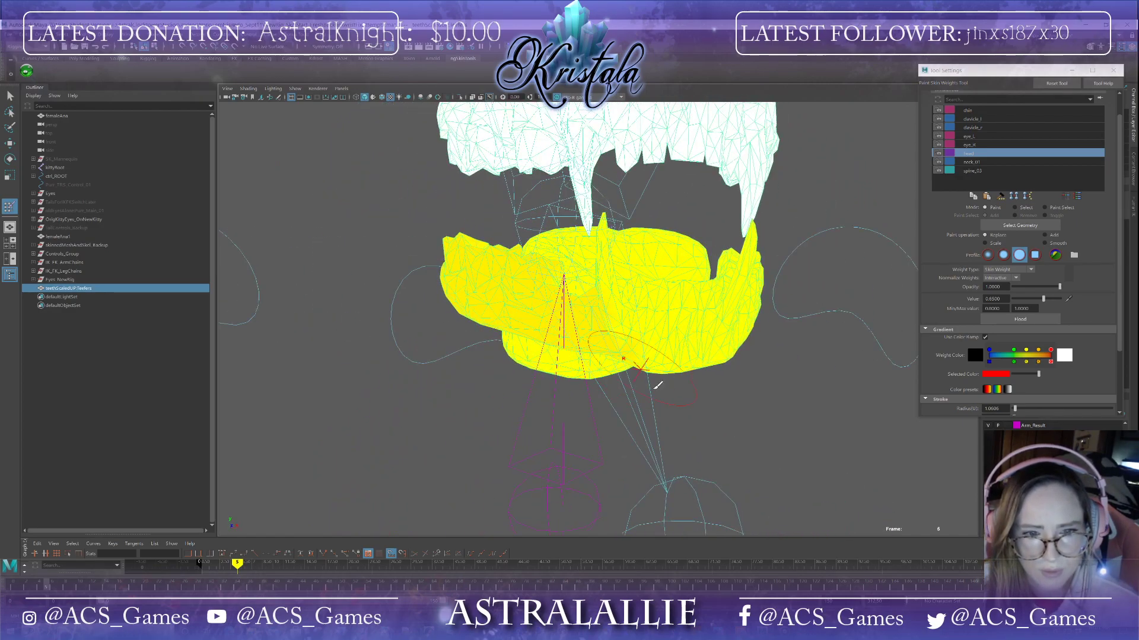
Step: Toggle the head model's visibility to compare the painted lower teeth against the mouth from several angles
{"action": "key", "text": "ctrl+1"}
{"action": "mouse_move", "coordinate": [758, 411]}
{"action": "left_mouse_down", "text": "alt"}
{"action": "mouse_move", "coordinate": [731, 398]}
{"action": "mouse_move", "coordinate": [732, 424]}
{"action": "mouse_move", "coordinate": [742, 411]}
{"action": "mouse_move", "coordinate": [623, 341]}
{"action": "mouse_move", "coordinate": [587, 373]}
{"action": "mouse_move", "coordinate": [570, 334]}
{"action": "mouse_move", "coordinate": [616, 327]}
{"action": "mouse_move", "coordinate": [641, 360]}
{"action": "left_mouse_up", "text": "alt"}
{"action": "left_click_drag", "start_coordinate": [550, 343], "coordinate": [554, 349], "text": "alt"}
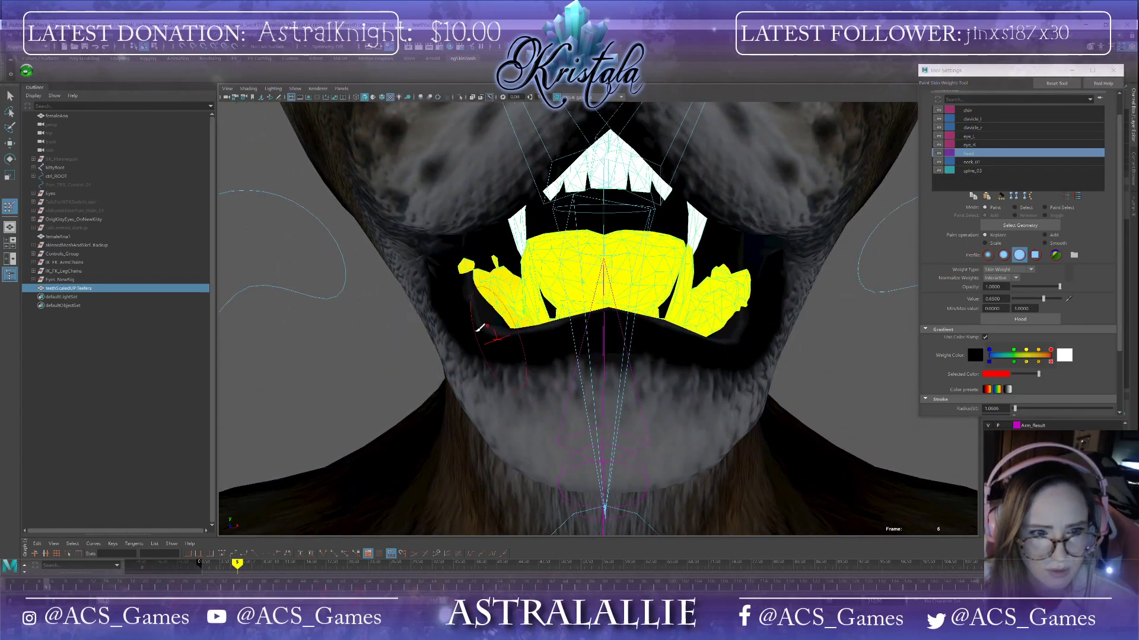
{"action": "left_click_drag", "start_coordinate": [483, 269], "coordinate": [527, 309], "text": "alt"}
{"action": "scroll", "coordinate": [546, 354], "scroll_direction": "up", "scroll_amount": 8}
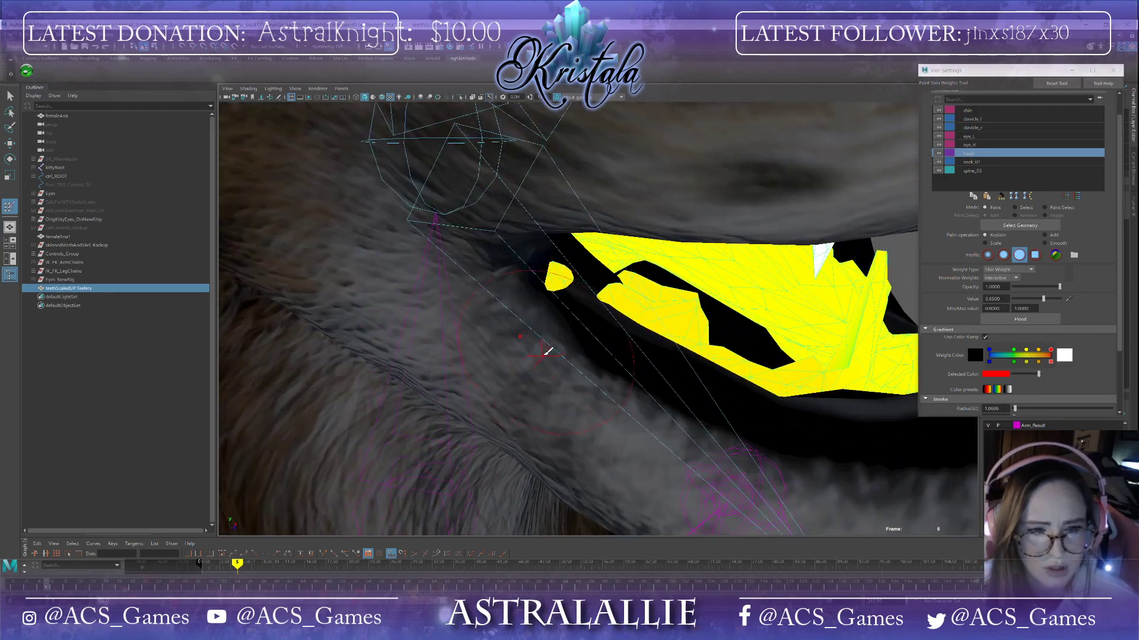
{"action": "scroll", "coordinate": [550, 351], "scroll_direction": "down", "scroll_amount": 8}
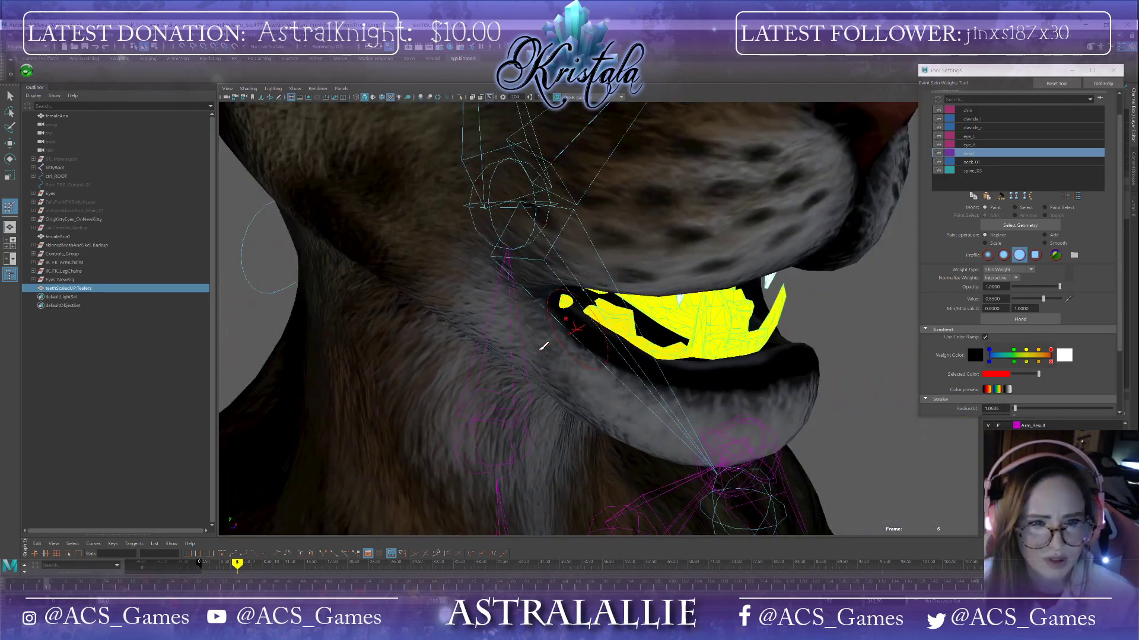
{"action": "mouse_move", "coordinate": [533, 347]}
{"action": "left_mouse_down", "text": "alt"}
{"action": "mouse_move", "coordinate": [503, 335]}
{"action": "mouse_move", "coordinate": [514, 326]}
{"action": "mouse_move", "coordinate": [511, 336]}
{"action": "left_mouse_up", "text": "alt"}
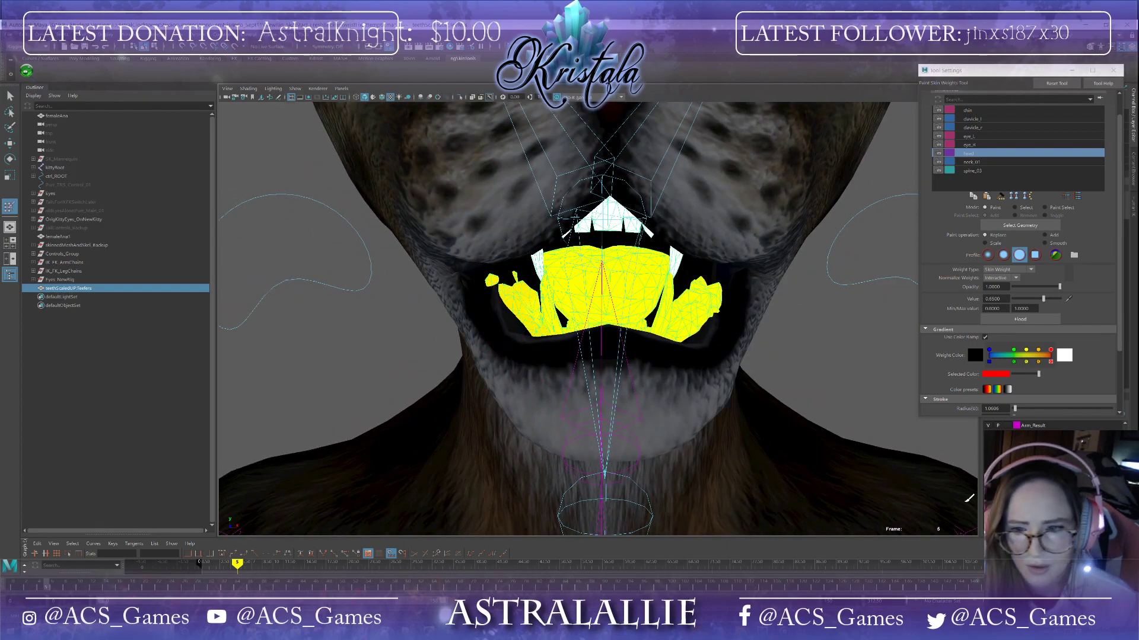
{"action": "left_click", "coordinate": [987, 478]}
{"action": "left_click_drag", "start_coordinate": [534, 385], "coordinate": [651, 424], "text": "alt"}
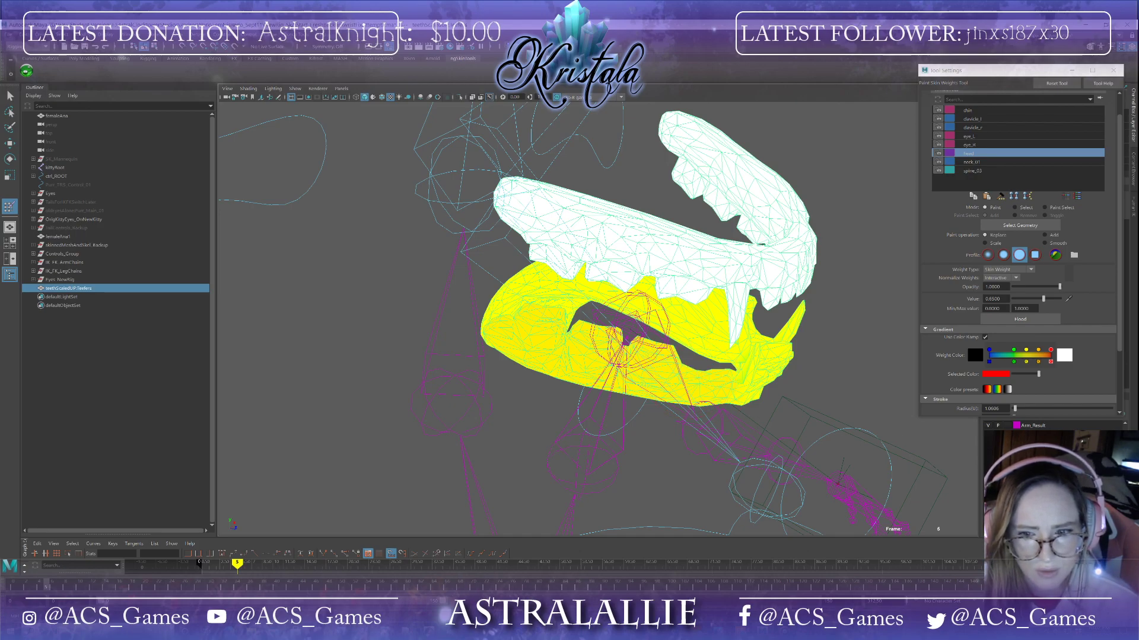
{"action": "left_click", "coordinate": [987, 478]}
{"action": "left_click_drag", "start_coordinate": [860, 424], "coordinate": [732, 379], "text": "alt"}
{"action": "left_click", "coordinate": [987, 478]}
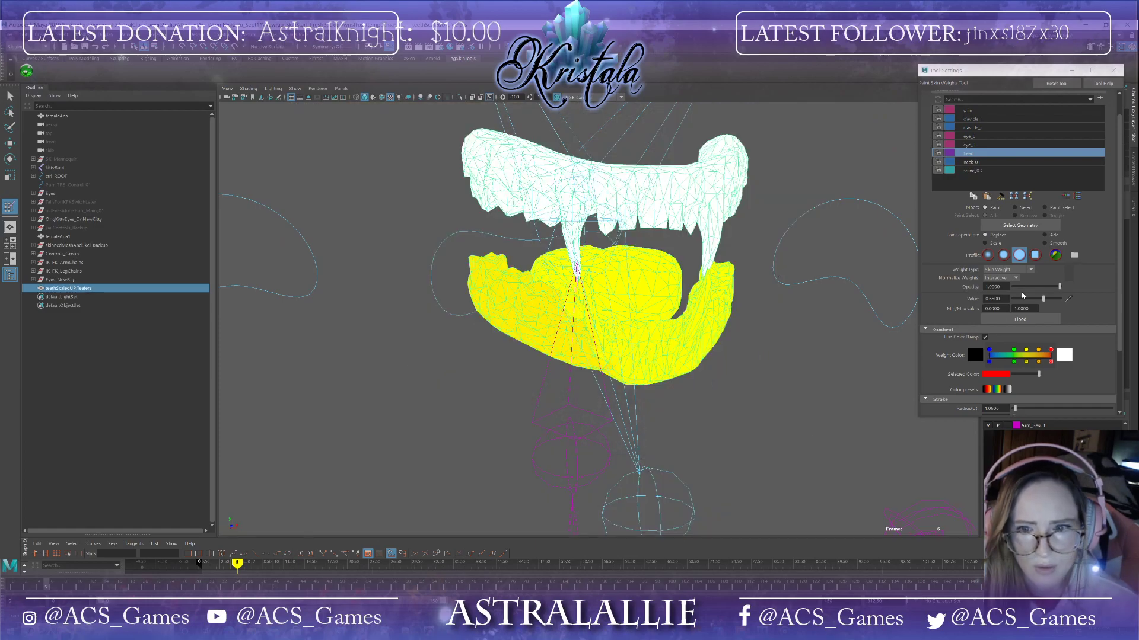
Step: Set the paint value to 0.7 and paint head weight over the lower gums and teeth
{"action": "left_click_drag", "start_coordinate": [1001, 299], "coordinate": [991, 299]}
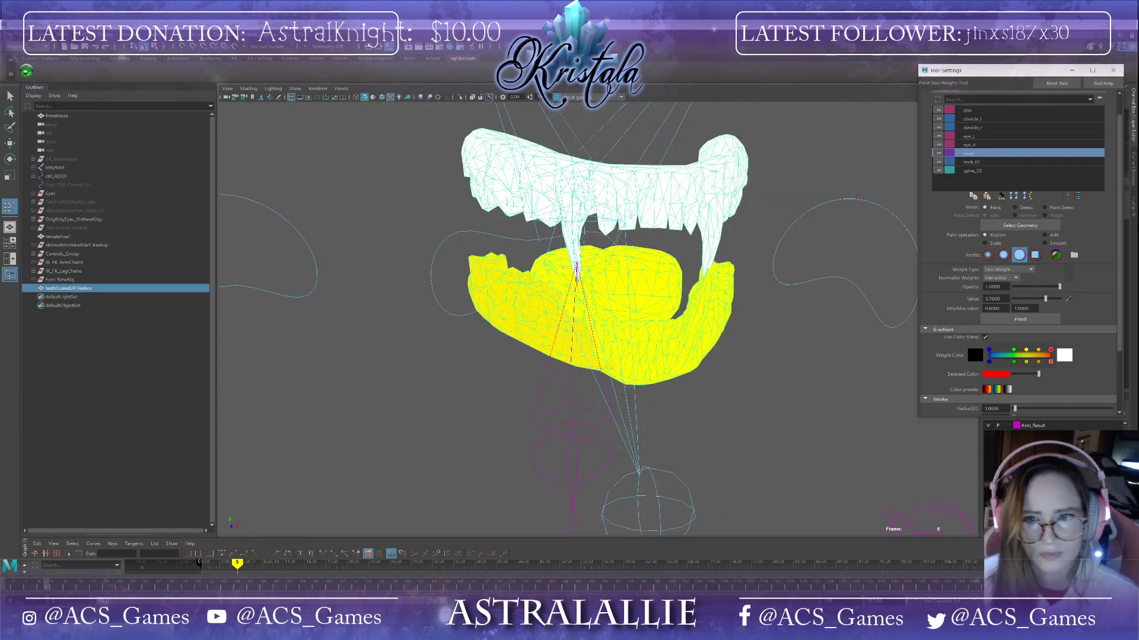
{"action": "left_click_drag", "start_coordinate": [600, 450], "coordinate": [592, 447], "text": "alt"}
{"action": "left_click_drag", "start_coordinate": [487, 267], "coordinate": [486, 275]}
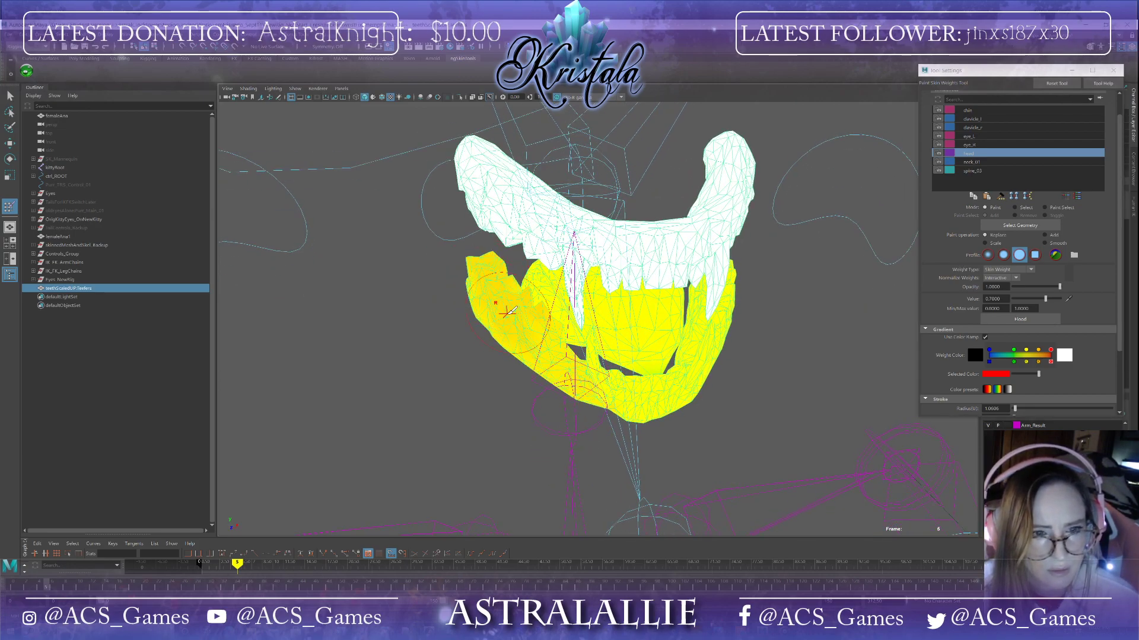
{"action": "mouse_move", "coordinate": [549, 361]}
{"action": "left_mouse_down", "text": "alt"}
{"action": "mouse_move", "coordinate": [647, 278]}
{"action": "mouse_move", "coordinate": [738, 311]}
{"action": "mouse_move", "coordinate": [672, 257]}
{"action": "left_mouse_up", "text": "alt"}
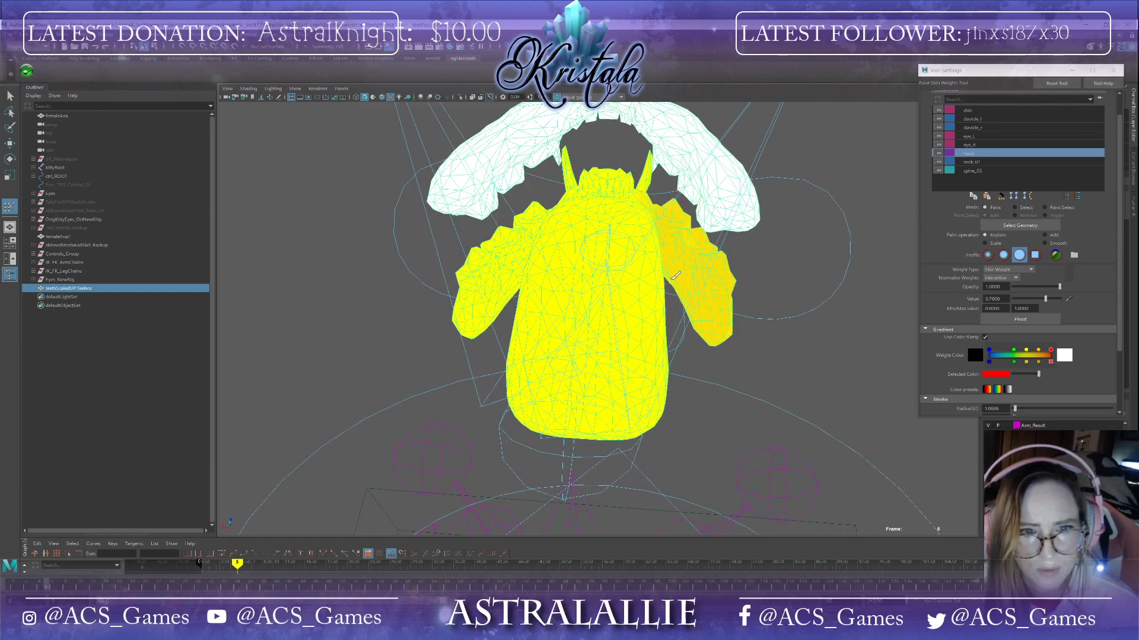
{"action": "left_click_drag", "start_coordinate": [745, 340], "coordinate": [636, 295], "text": "alt"}
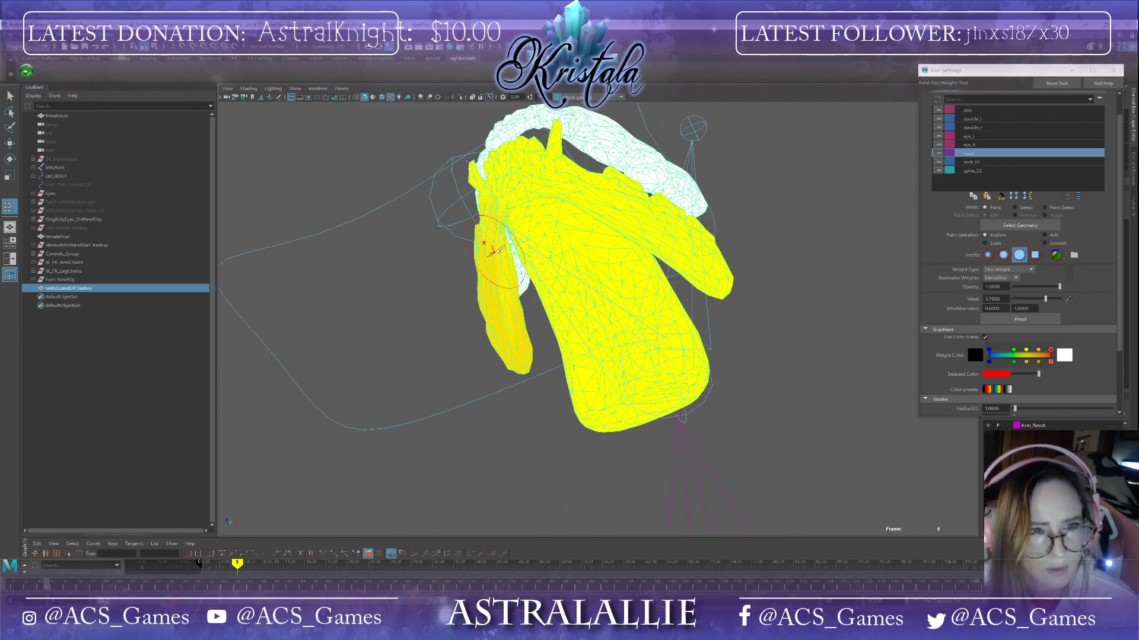
{"action": "left_click_drag", "start_coordinate": [525, 337], "coordinate": [489, 307], "text": "alt"}
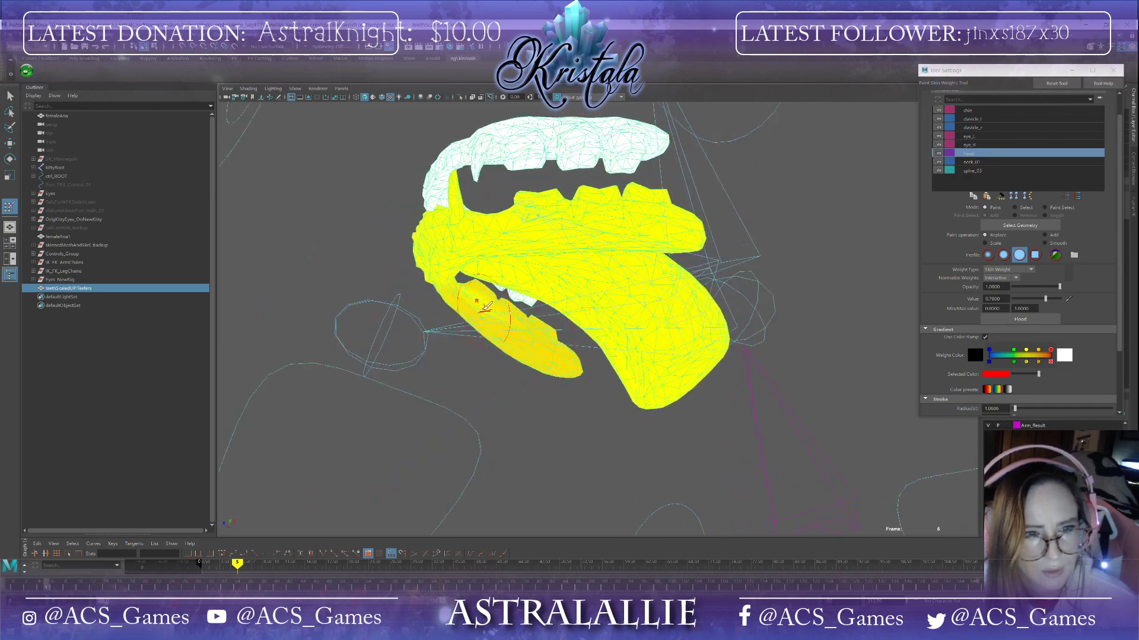
{"action": "mouse_move", "coordinate": [600, 385]}
{"action": "left_mouse_down", "text": "alt"}
{"action": "mouse_move", "coordinate": [660, 420]}
{"action": "mouse_move", "coordinate": [637, 407]}
{"action": "mouse_move", "coordinate": [646, 403]}
{"action": "left_mouse_up", "text": "alt"}
{"action": "left_click", "coordinate": [620, 329]}
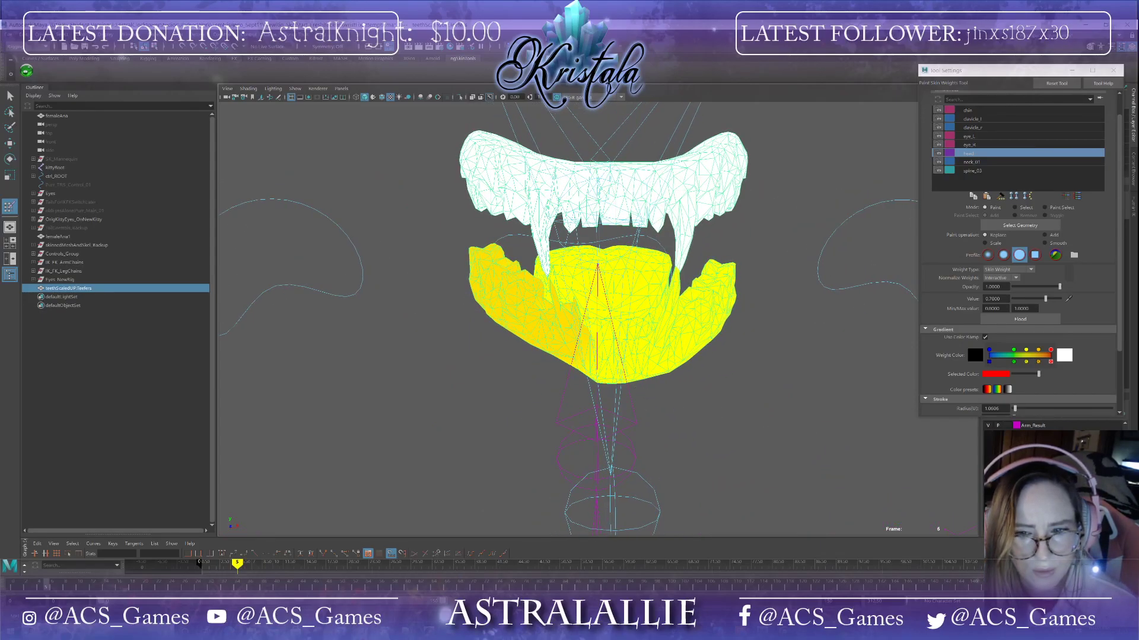
Step: Show the textured head and inspect the lower teeth inside the mouth from the front
{"action": "key", "text": "ctrl+1"}
{"action": "left_click_drag", "start_coordinate": [773, 392], "coordinate": [765, 382], "text": "alt"}
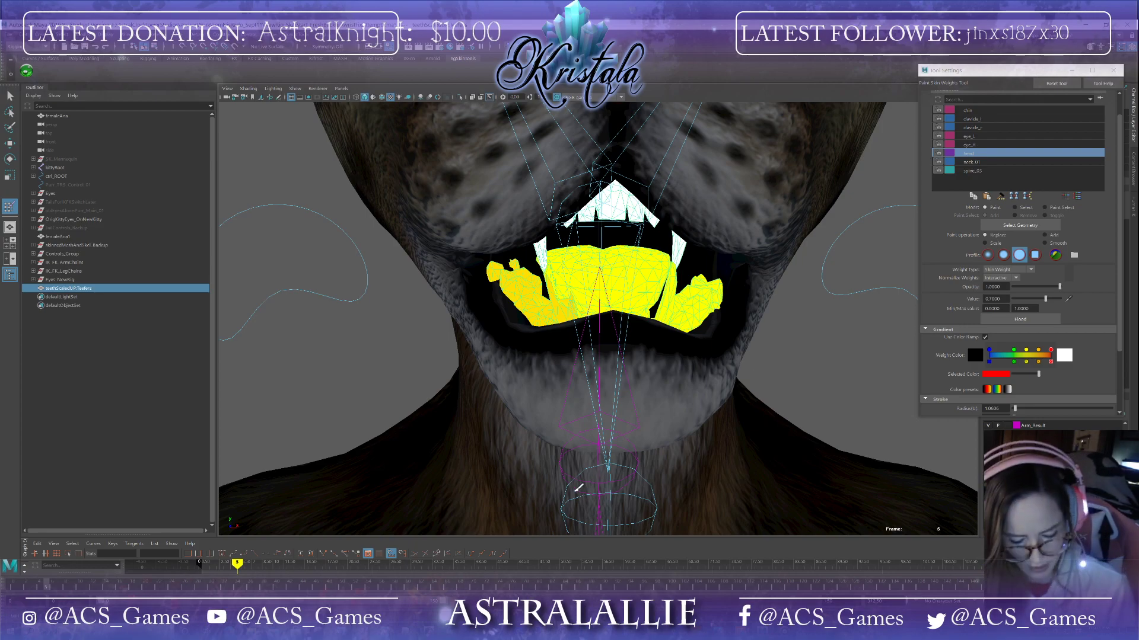
{"action": "scroll", "coordinate": [460, 344], "scroll_direction": "down", "scroll_amount": 2}
{"action": "middle_click_drag", "start_coordinate": [566, 356], "coordinate": [538, 418], "text": "alt"}
{"action": "left_click_drag", "start_coordinate": [557, 445], "coordinate": [503, 442], "text": "alt"}
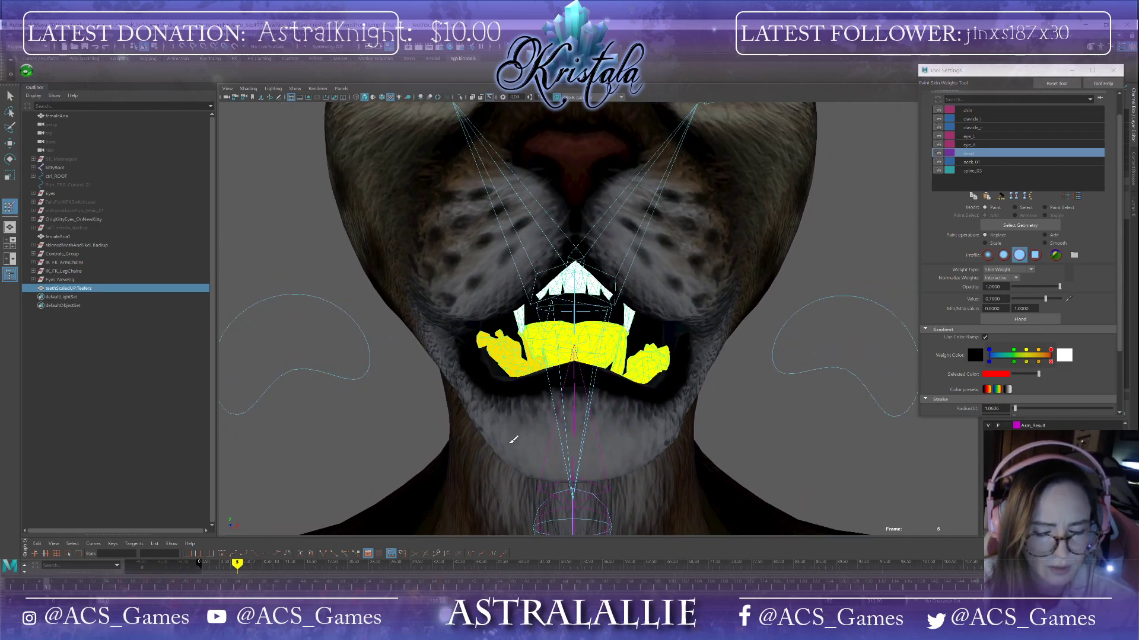
Step: Paint 0.7 head weight over the lower teeth while orbiting around the isolated teeth mesh
{"action": "left_click_drag", "start_coordinate": [504, 443], "coordinate": [727, 420], "text": "alt"}
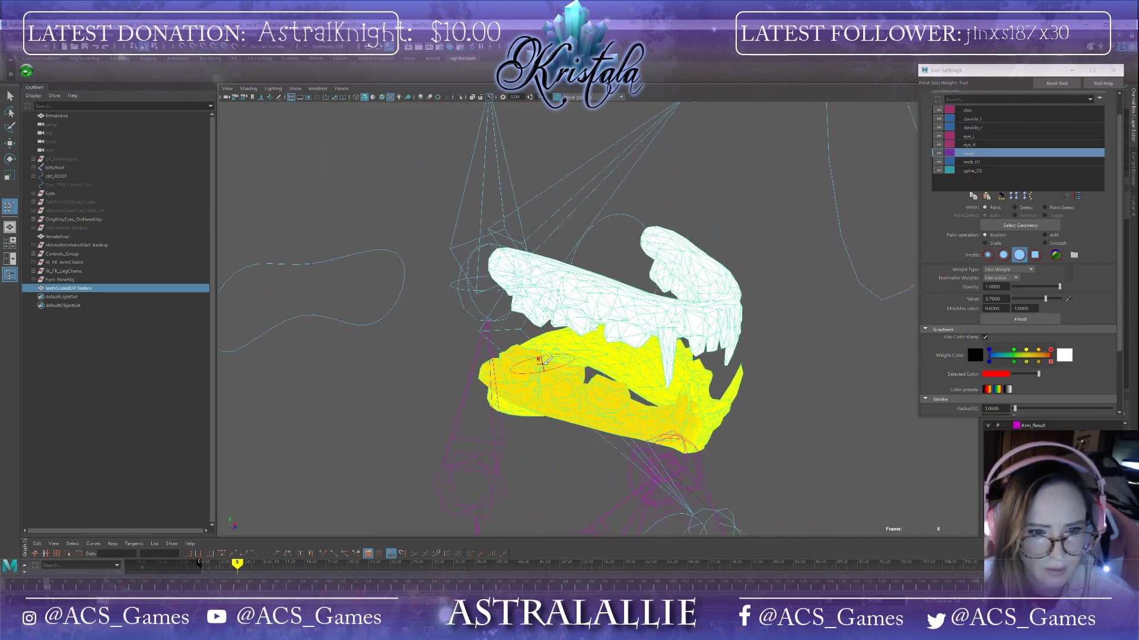
{"action": "mouse_move", "coordinate": [686, 426]}
{"action": "left_mouse_down", "text": "alt"}
{"action": "mouse_move", "coordinate": [602, 356]}
{"action": "mouse_move", "coordinate": [617, 360]}
{"action": "mouse_move", "coordinate": [558, 469]}
{"action": "mouse_move", "coordinate": [682, 438]}
{"action": "mouse_move", "coordinate": [676, 475]}
{"action": "left_mouse_up", "text": "alt"}
{"action": "mouse_move", "coordinate": [510, 392]}
{"action": "left_mouse_down"}
{"action": "mouse_move", "coordinate": [625, 365]}
{"action": "mouse_move", "coordinate": [667, 380]}
{"action": "mouse_move", "coordinate": [703, 438]}
{"action": "left_mouse_up"}
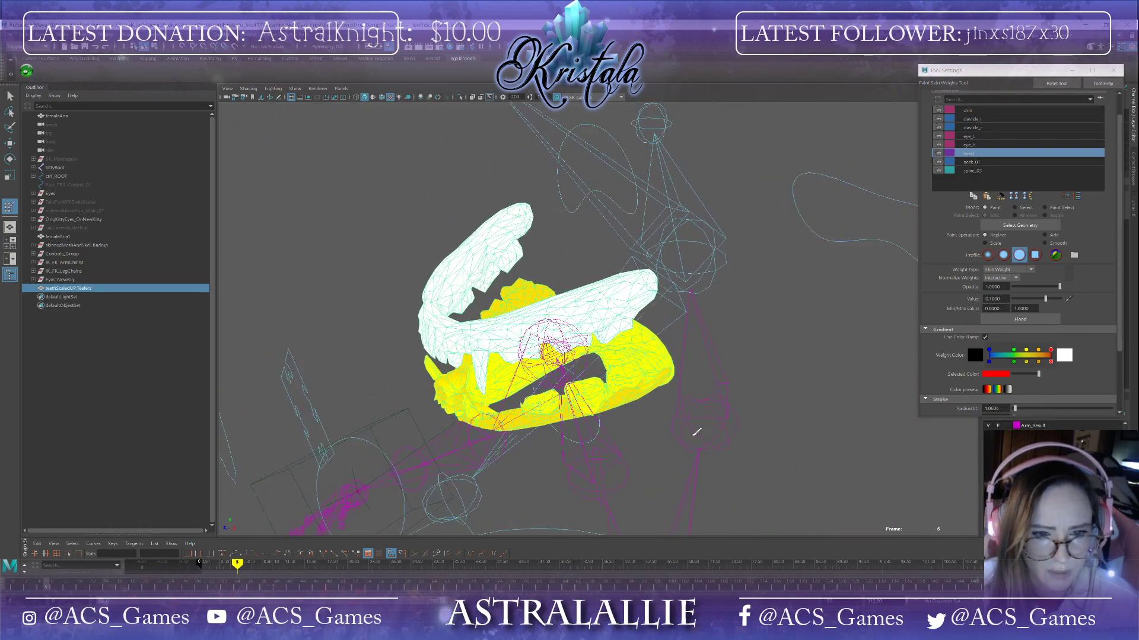
{"action": "mouse_move", "coordinate": [636, 372]}
{"action": "left_mouse_down"}
{"action": "mouse_move", "coordinate": [510, 414]}
{"action": "mouse_move", "coordinate": [673, 403]}
{"action": "left_mouse_up"}
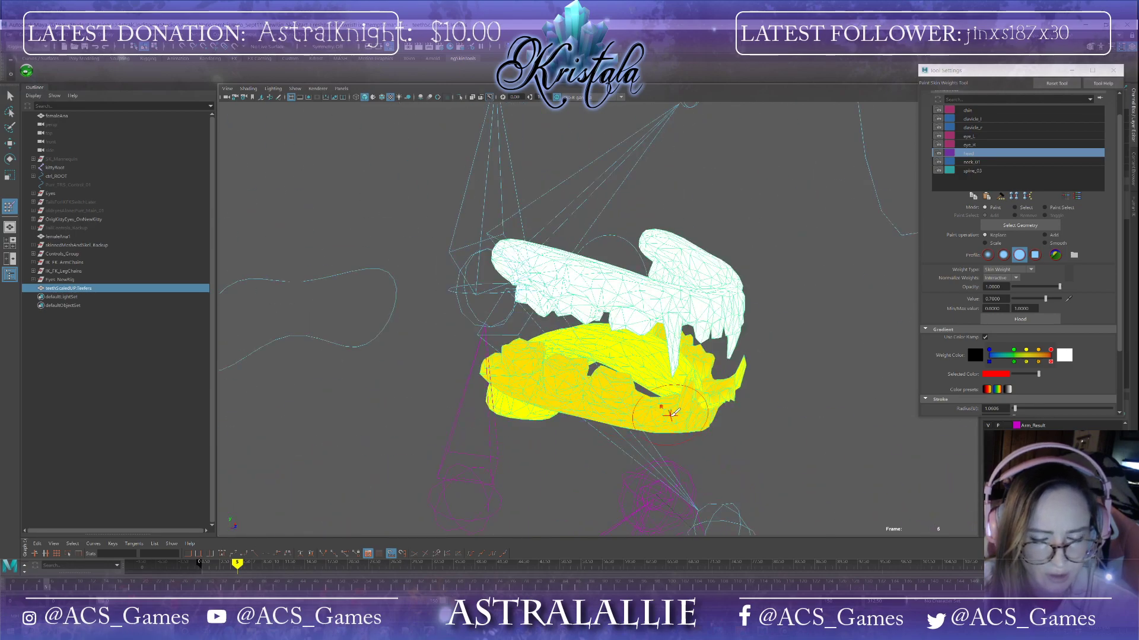
{"action": "mouse_move", "coordinate": [711, 442]}
{"action": "left_mouse_down", "text": "alt"}
{"action": "mouse_move", "coordinate": [594, 404]}
{"action": "mouse_move", "coordinate": [592, 344]}
{"action": "left_mouse_up", "text": "alt"}
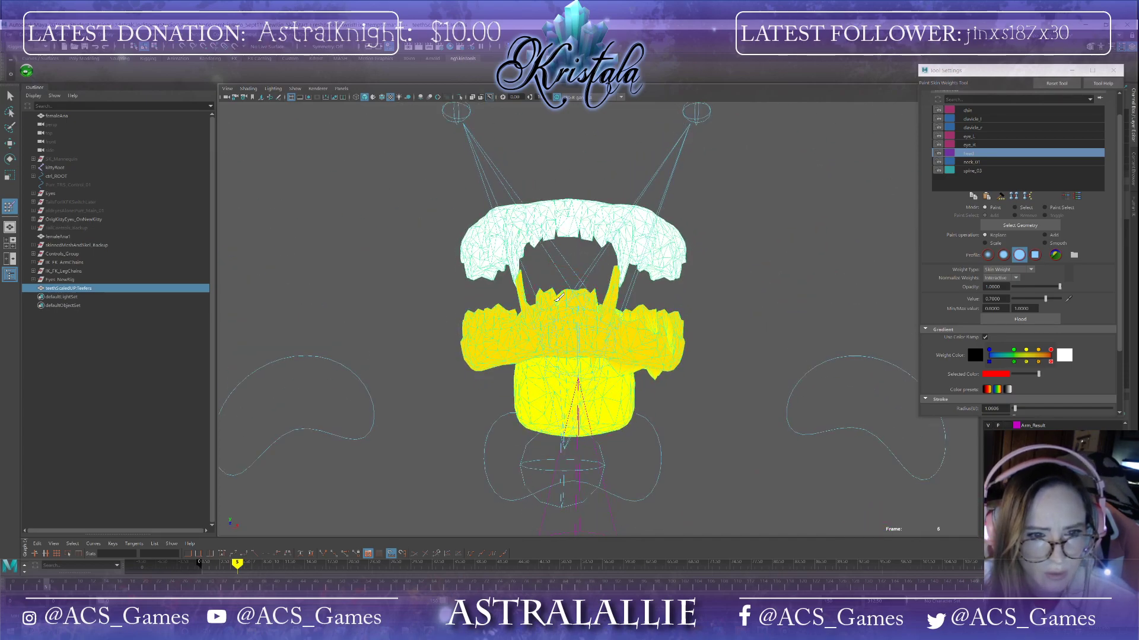
{"action": "left_click_drag", "start_coordinate": [716, 363], "coordinate": [595, 356], "text": "alt"}
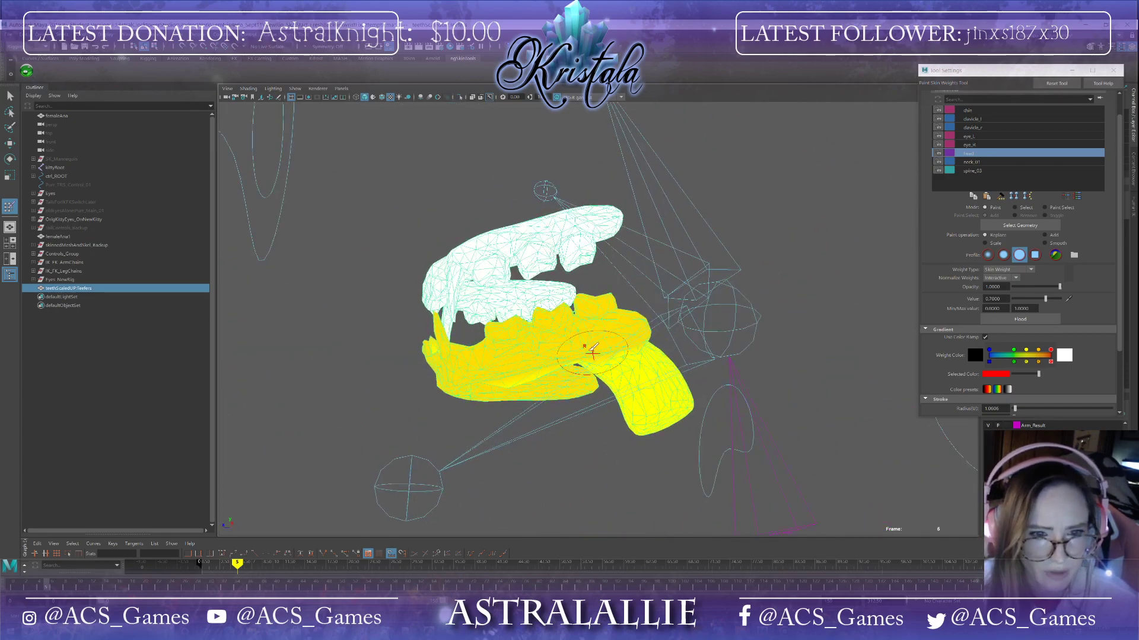
{"action": "left_click_drag", "start_coordinate": [661, 398], "coordinate": [545, 361], "text": "alt"}
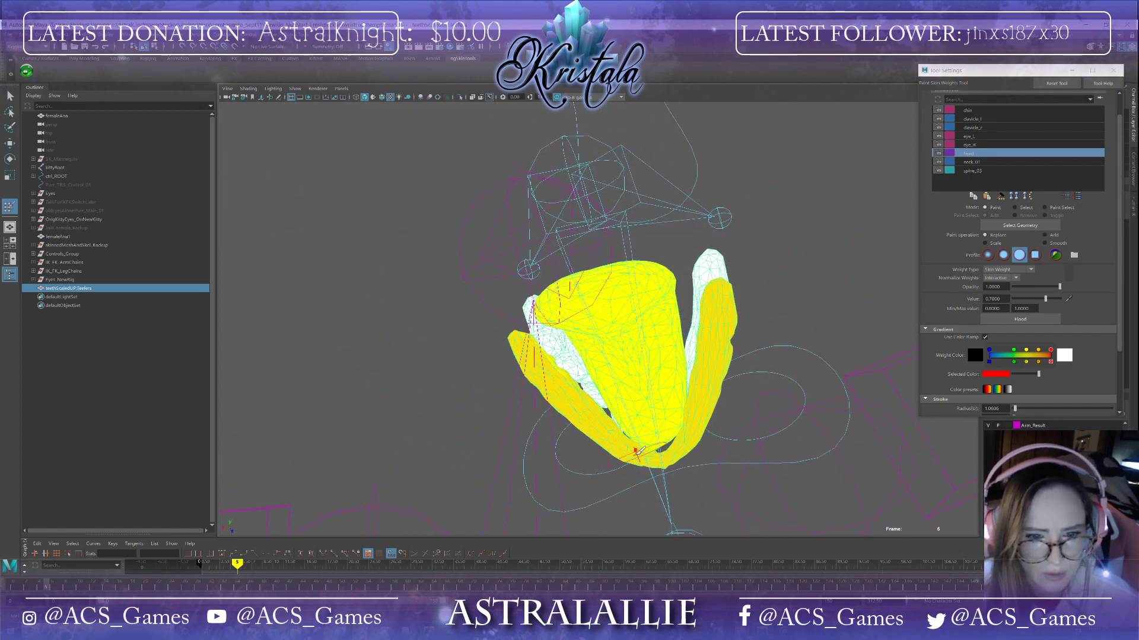
{"action": "left_click_drag", "start_coordinate": [633, 452], "coordinate": [583, 408], "text": "alt"}
{"action": "left_click_drag", "start_coordinate": [537, 341], "coordinate": [549, 383], "text": "alt"}
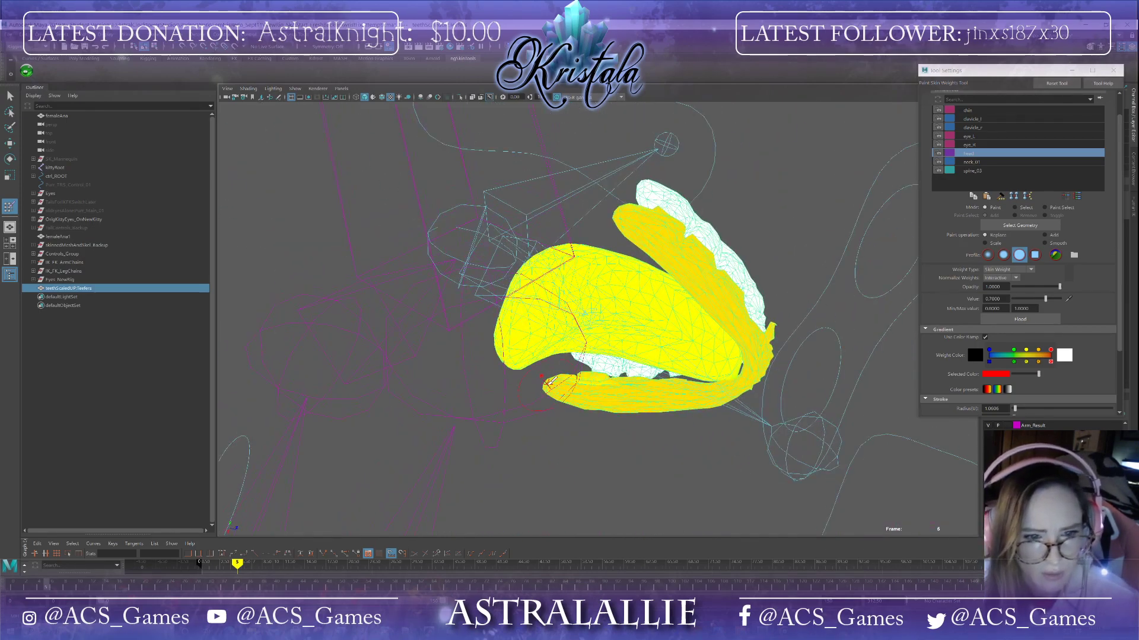
{"action": "left_click_drag", "start_coordinate": [651, 396], "coordinate": [695, 390], "text": "alt"}
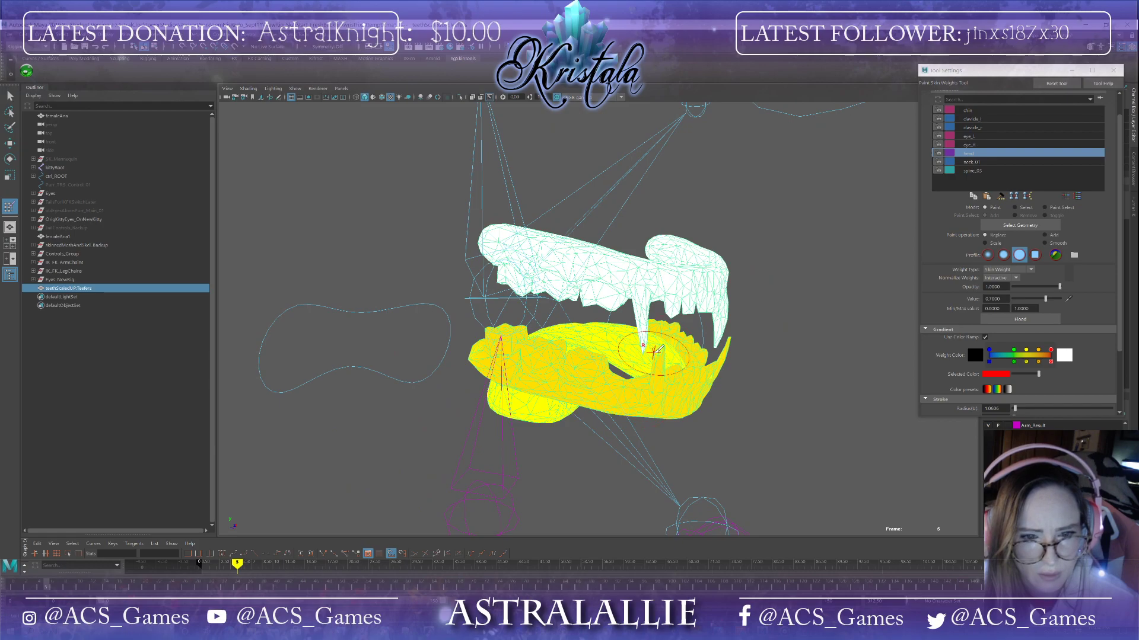
{"action": "left_click_drag", "start_coordinate": [663, 365], "coordinate": [723, 379], "text": "alt"}
Step: Zoom in and paint head weight inside the lower teeth and gums from beneath and behind
{"action": "scroll", "coordinate": [714, 380], "scroll_direction": "up", "scroll_amount": 5}
{"action": "middle_click_drag", "start_coordinate": [707, 380], "coordinate": [567, 538], "text": "alt"}
{"action": "mouse_move", "coordinate": [567, 537]}
{"action": "left_mouse_down", "text": "alt"}
{"action": "mouse_move", "coordinate": [572, 505]}
{"action": "mouse_move", "coordinate": [477, 409]}
{"action": "left_mouse_up", "text": "alt"}
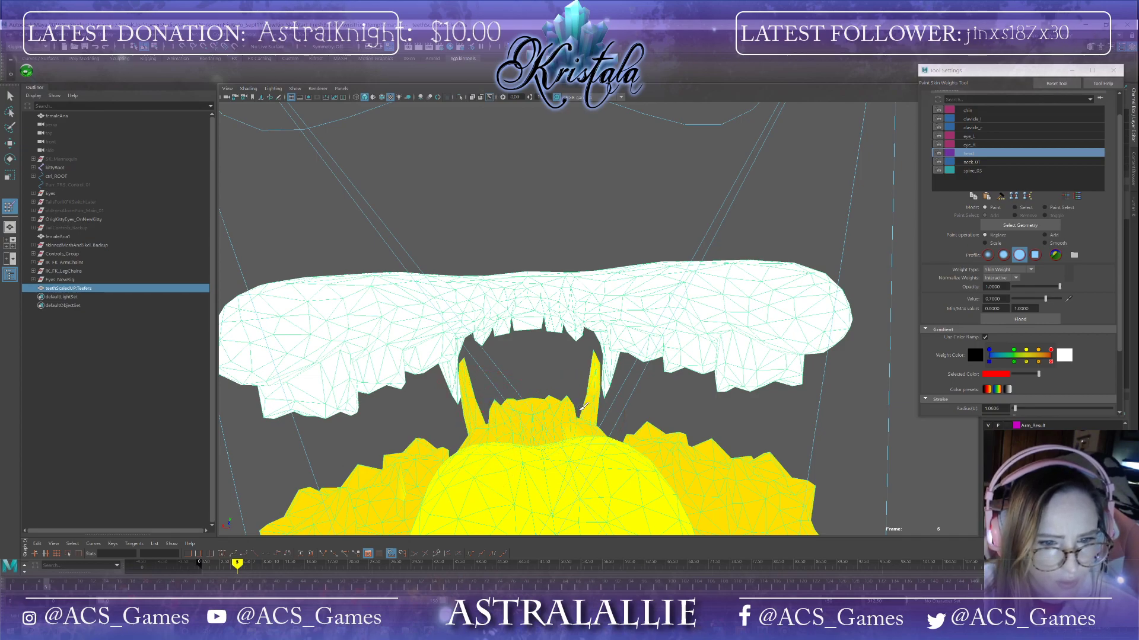
{"action": "left_click_drag", "start_coordinate": [580, 426], "coordinate": [522, 291], "text": "alt"}
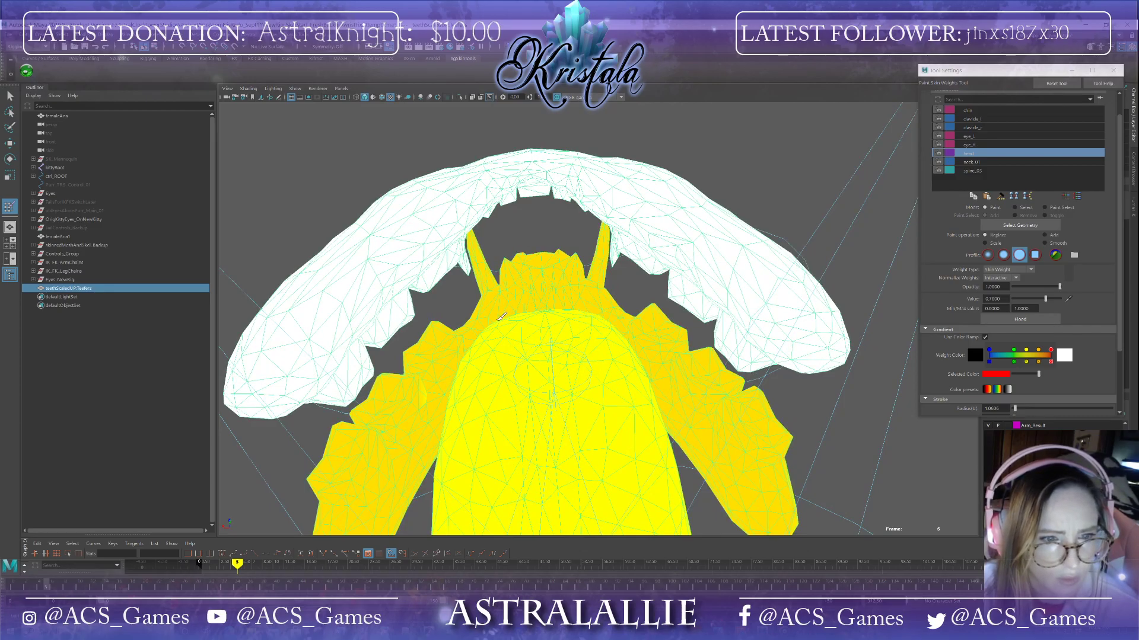
{"action": "left_click_drag", "start_coordinate": [496, 433], "coordinate": [542, 166], "text": "alt"}
{"action": "left_click_drag", "start_coordinate": [374, 279], "coordinate": [439, 168], "text": "alt"}
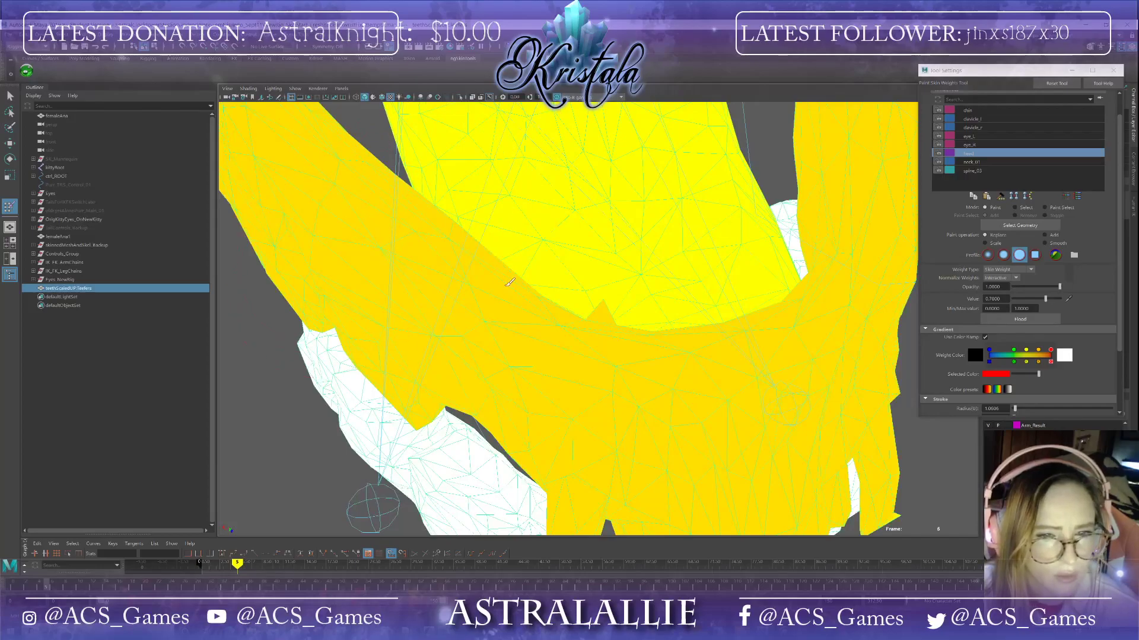
{"action": "mouse_move", "coordinate": [606, 317]}
{"action": "left_mouse_down", "text": "alt"}
{"action": "mouse_move", "coordinate": [633, 341]}
{"action": "mouse_move", "coordinate": [614, 250]}
{"action": "mouse_move", "coordinate": [564, 407]}
{"action": "mouse_move", "coordinate": [566, 332]}
{"action": "mouse_move", "coordinate": [543, 323]}
{"action": "mouse_move", "coordinate": [560, 352]}
{"action": "mouse_move", "coordinate": [610, 381]}
{"action": "mouse_move", "coordinate": [593, 332]}
{"action": "left_mouse_up", "text": "alt"}
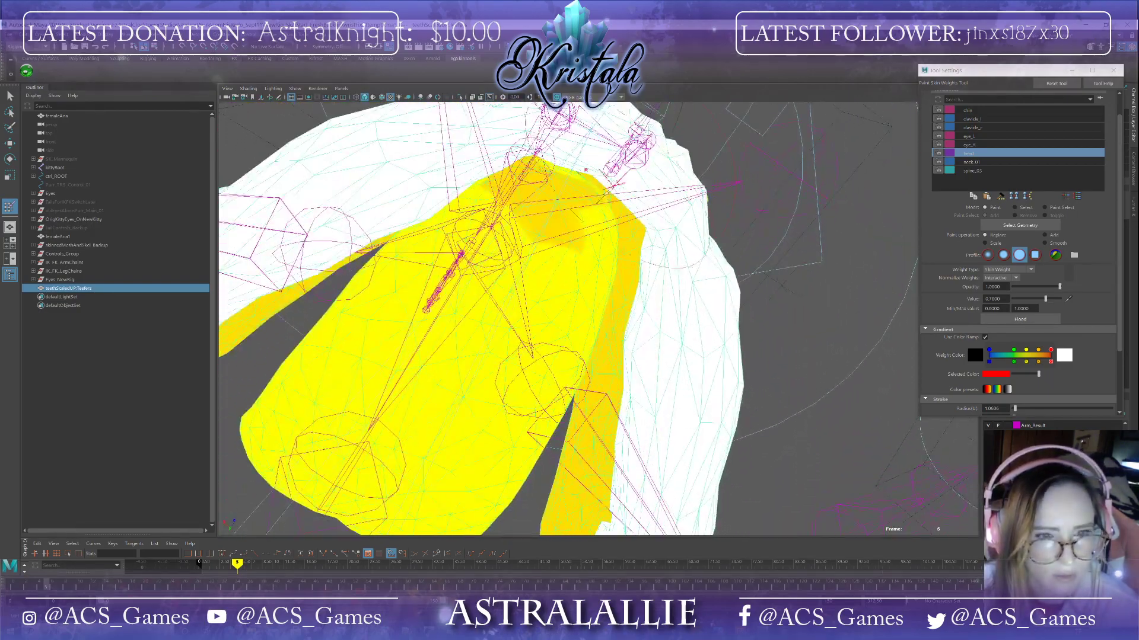
{"action": "left_click_drag", "start_coordinate": [566, 225], "coordinate": [531, 335]}
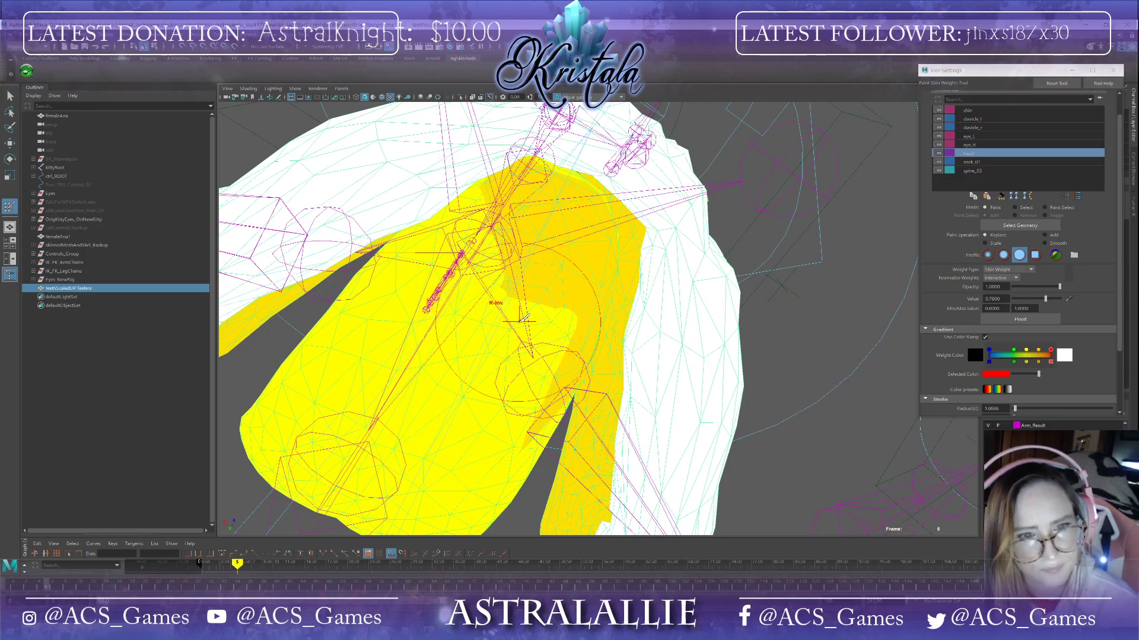
{"action": "mouse_move", "coordinate": [442, 309]}
{"action": "left_mouse_down", "text": "alt"}
{"action": "mouse_move", "coordinate": [409, 275]}
{"action": "mouse_move", "coordinate": [441, 269]}
{"action": "mouse_move", "coordinate": [245, 508]}
{"action": "left_mouse_up", "text": "alt"}
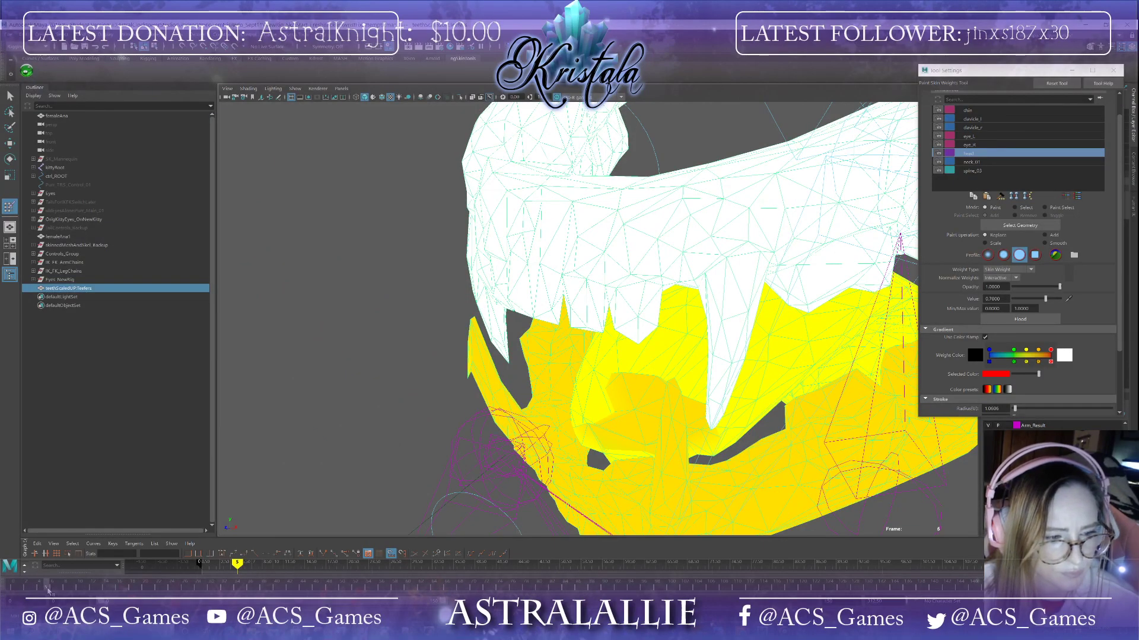
Step: Return the timeline to the rest frame and keep painting 0.7 head weight over the lower teeth from below and front
{"action": "left_click_drag", "start_coordinate": [49, 590], "coordinate": [13, 588]}
{"action": "left_click_drag", "start_coordinate": [637, 284], "coordinate": [597, 311], "text": "alt"}
{"action": "mouse_move", "coordinate": [520, 380]}
{"action": "left_mouse_down"}
{"action": "mouse_move", "coordinate": [629, 416]}
{"action": "mouse_move", "coordinate": [848, 425]}
{"action": "mouse_move", "coordinate": [741, 356]}
{"action": "mouse_move", "coordinate": [839, 328]}
{"action": "left_mouse_up"}
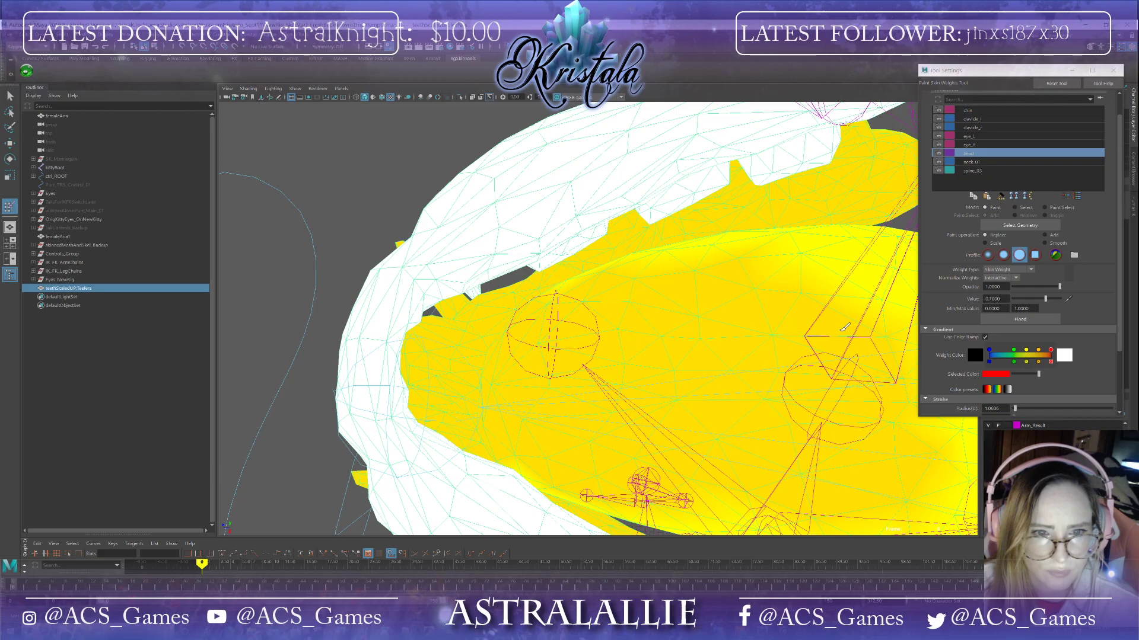
{"action": "mouse_move", "coordinate": [673, 394]}
{"action": "left_mouse_down", "text": "alt"}
{"action": "mouse_move", "coordinate": [699, 415]}
{"action": "mouse_move", "coordinate": [750, 305]}
{"action": "mouse_move", "coordinate": [713, 267]}
{"action": "mouse_move", "coordinate": [753, 278]}
{"action": "mouse_move", "coordinate": [579, 156]}
{"action": "left_mouse_up", "text": "alt"}
{"action": "mouse_move", "coordinate": [526, 128]}
{"action": "left_mouse_down"}
{"action": "mouse_move", "coordinate": [593, 344]}
{"action": "mouse_move", "coordinate": [732, 475]}
{"action": "mouse_move", "coordinate": [539, 348]}
{"action": "mouse_move", "coordinate": [510, 259]}
{"action": "left_mouse_up"}
{"action": "mouse_move", "coordinate": [489, 414]}
{"action": "left_mouse_down"}
{"action": "mouse_move", "coordinate": [733, 341]}
{"action": "mouse_move", "coordinate": [686, 226]}
{"action": "left_mouse_up"}
{"action": "mouse_move", "coordinate": [641, 195]}
{"action": "left_mouse_down", "text": "alt"}
{"action": "mouse_move", "coordinate": [654, 269]}
{"action": "mouse_move", "coordinate": [648, 255]}
{"action": "mouse_move", "coordinate": [681, 254]}
{"action": "mouse_move", "coordinate": [571, 146]}
{"action": "mouse_move", "coordinate": [611, 175]}
{"action": "mouse_move", "coordinate": [596, 332]}
{"action": "mouse_move", "coordinate": [680, 345]}
{"action": "left_mouse_up", "text": "alt"}
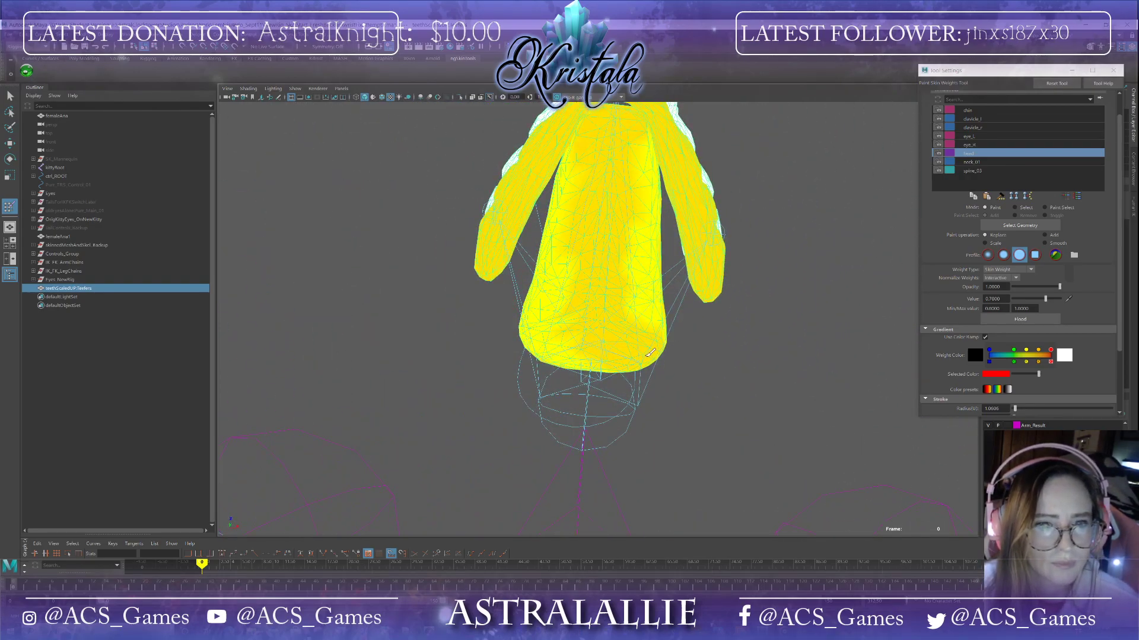
{"action": "left_click_drag", "start_coordinate": [647, 309], "coordinate": [632, 171]}
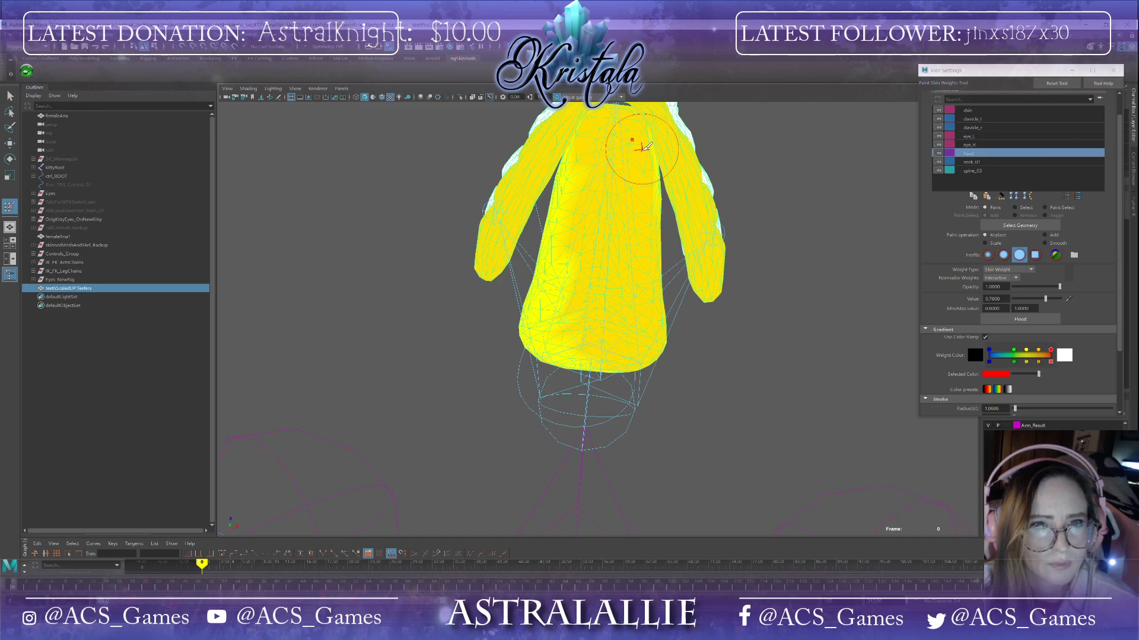
{"action": "left_click_drag", "start_coordinate": [572, 159], "coordinate": [544, 333]}
{"action": "left_click_drag", "start_coordinate": [662, 355], "coordinate": [635, 328], "text": "alt"}
{"action": "left_click_drag", "start_coordinate": [561, 333], "coordinate": [602, 362], "text": "alt"}
{"action": "left_click_drag", "start_coordinate": [736, 350], "coordinate": [679, 249], "text": "alt"}
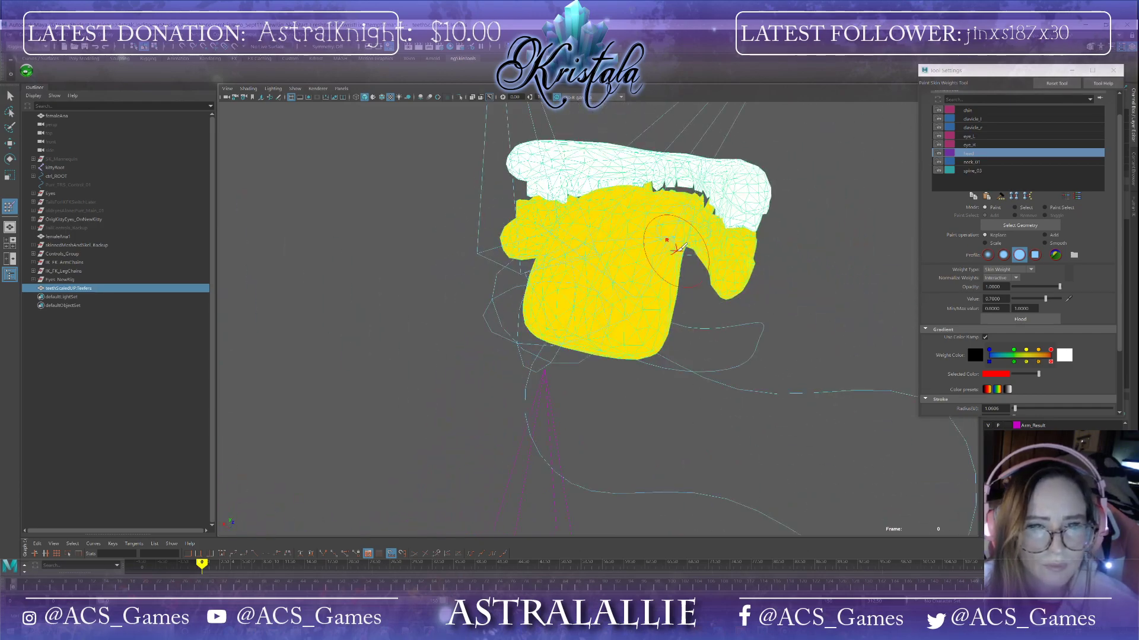
Step: Touch up head weight on the rear and side edges of the lower teeth mesh
{"action": "scroll", "coordinate": [667, 276], "scroll_direction": "up", "scroll_amount": 5}
{"action": "left_click_drag", "start_coordinate": [589, 259], "coordinate": [682, 284], "text": "alt"}
{"action": "mouse_move", "coordinate": [414, 358]}
{"action": "left_mouse_down", "text": "alt"}
{"action": "mouse_move", "coordinate": [792, 316]}
{"action": "mouse_move", "coordinate": [582, 265]}
{"action": "mouse_move", "coordinate": [629, 260]}
{"action": "mouse_move", "coordinate": [539, 311]}
{"action": "mouse_move", "coordinate": [541, 294]}
{"action": "mouse_move", "coordinate": [656, 407]}
{"action": "mouse_move", "coordinate": [514, 292]}
{"action": "mouse_move", "coordinate": [508, 382]}
{"action": "mouse_move", "coordinate": [481, 361]}
{"action": "mouse_move", "coordinate": [509, 398]}
{"action": "mouse_move", "coordinate": [458, 393]}
{"action": "mouse_move", "coordinate": [465, 439]}
{"action": "mouse_move", "coordinate": [505, 468]}
{"action": "mouse_move", "coordinate": [406, 496]}
{"action": "mouse_move", "coordinate": [427, 487]}
{"action": "left_mouse_up", "text": "alt"}
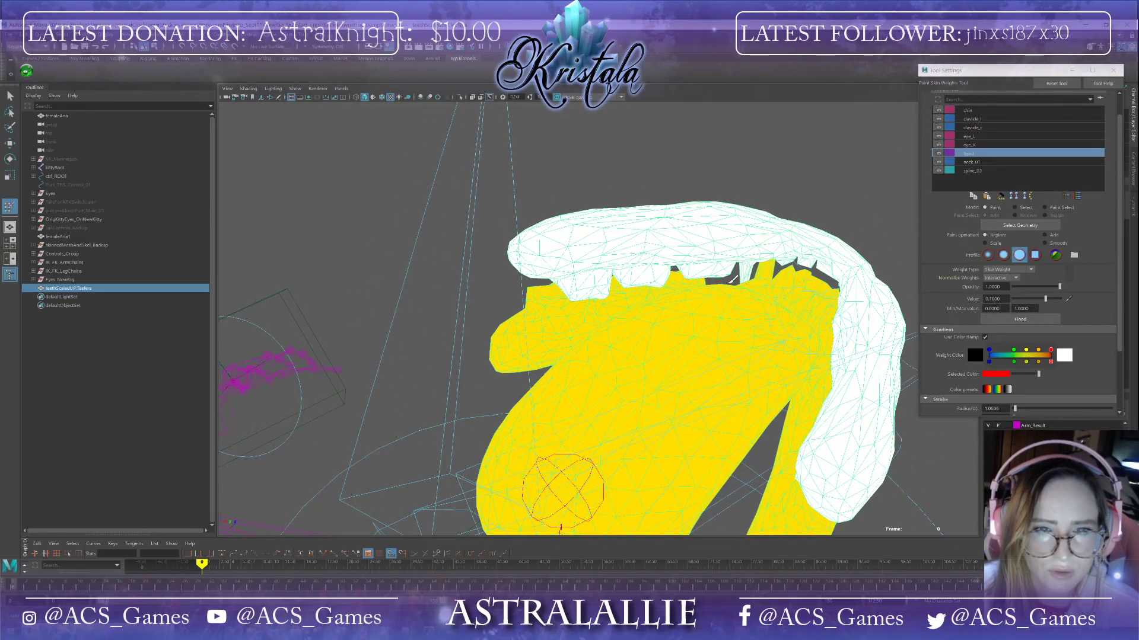
{"action": "left_click_drag", "start_coordinate": [669, 326], "coordinate": [478, 332], "text": "alt"}
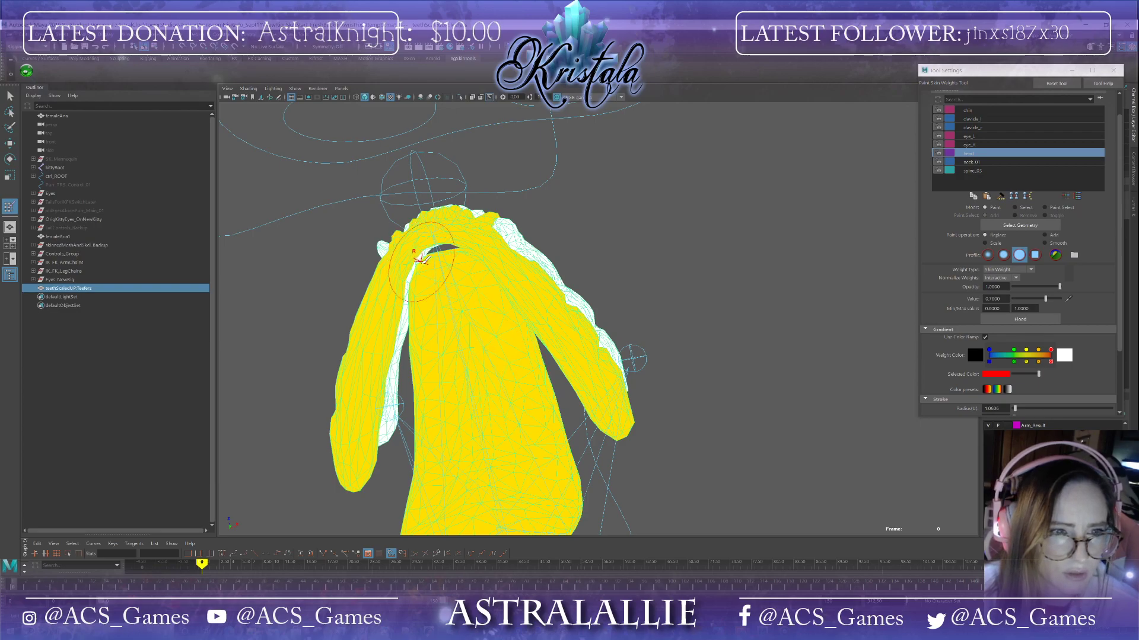
{"action": "left_click_drag", "start_coordinate": [495, 355], "coordinate": [492, 317], "text": "alt"}
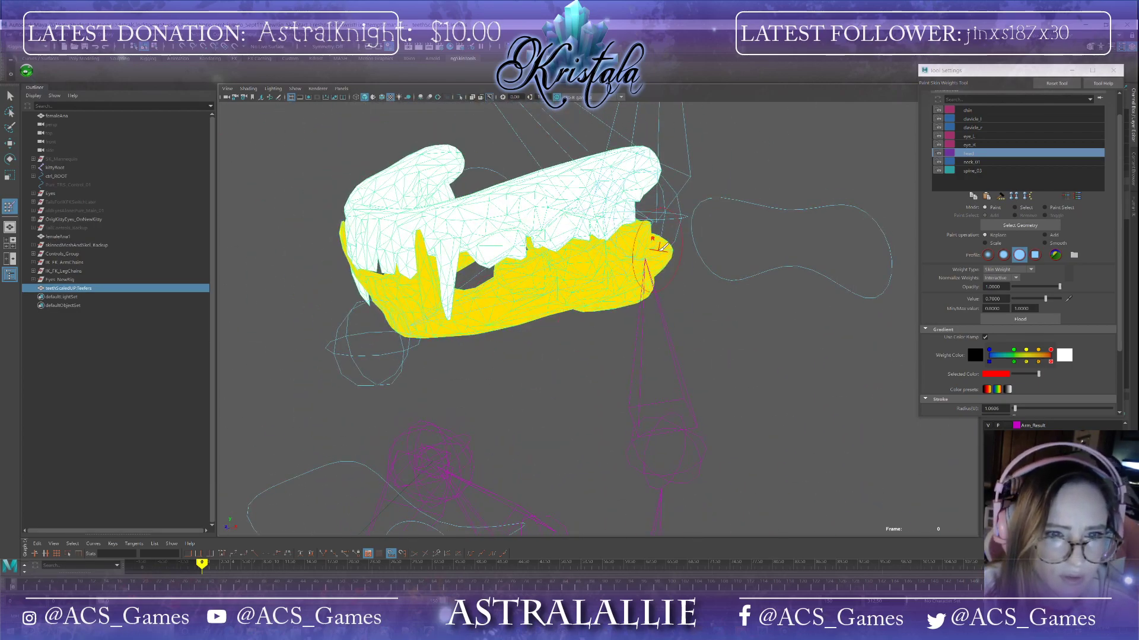
{"action": "left_click_drag", "start_coordinate": [672, 246], "coordinate": [611, 265], "text": "alt"}
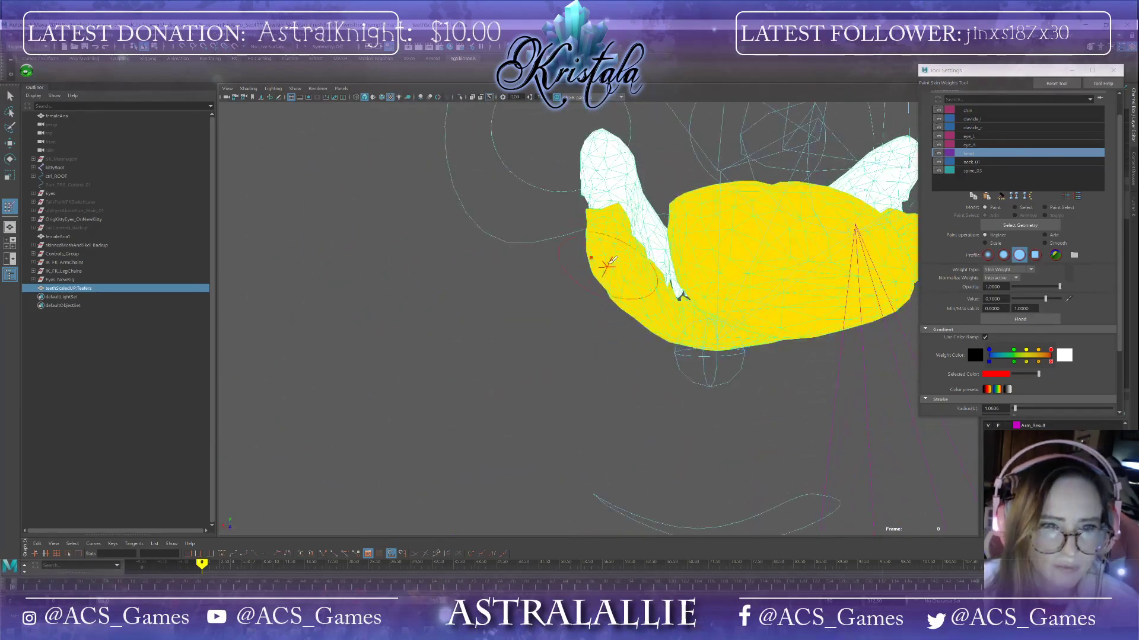
{"action": "mouse_move", "coordinate": [682, 283]}
{"action": "left_mouse_down", "text": "alt"}
{"action": "mouse_move", "coordinate": [813, 292]}
{"action": "mouse_move", "coordinate": [750, 224]}
{"action": "left_mouse_up", "text": "alt"}
{"action": "mouse_move", "coordinate": [745, 406]}
{"action": "left_mouse_down", "text": "alt"}
{"action": "mouse_move", "coordinate": [862, 378]}
{"action": "mouse_move", "coordinate": [911, 451]}
{"action": "left_mouse_up", "text": "alt"}
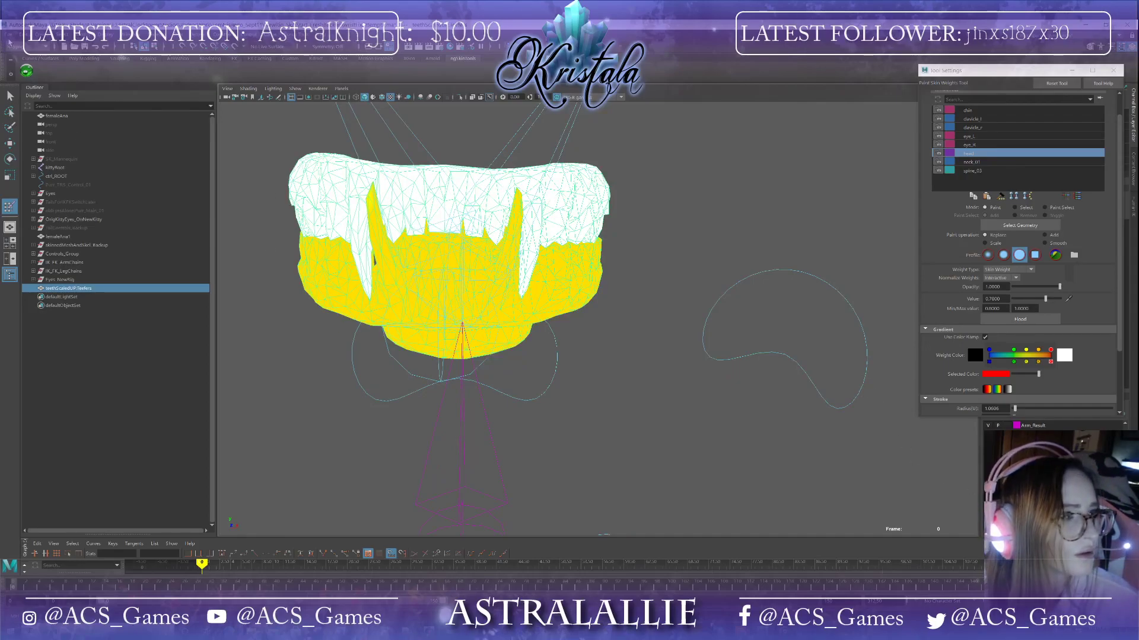
Step: Save the scene, continuing past the student version notice
{"action": "left_click", "coordinate": [10, 39]}
{"action": "left_click", "coordinate": [36, 70]}
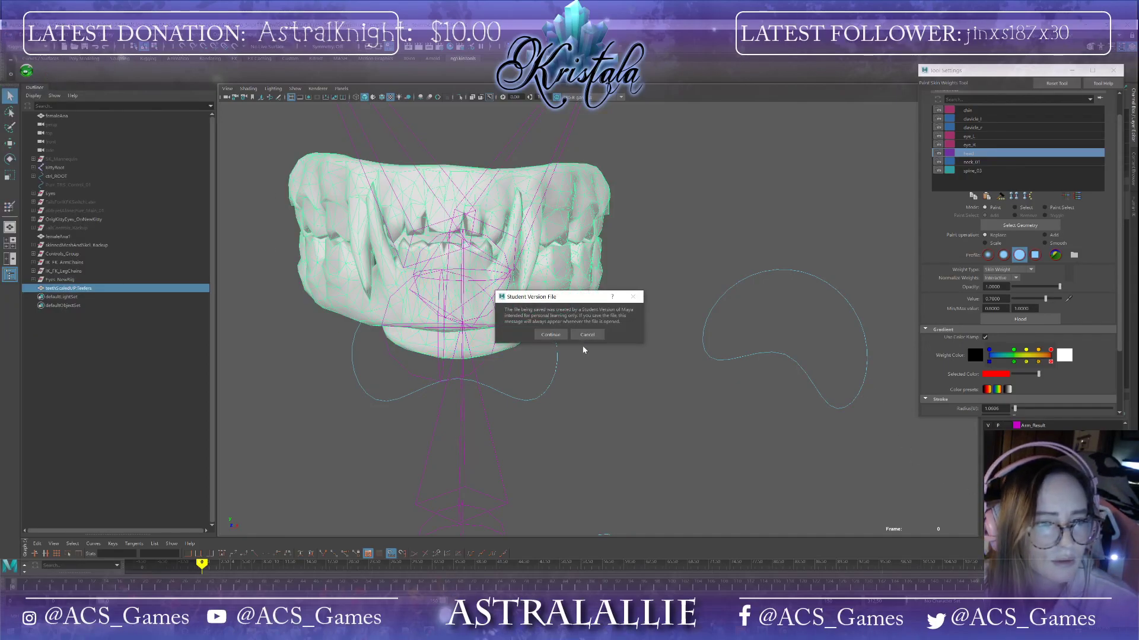
{"action": "left_click", "coordinate": [549, 335]}
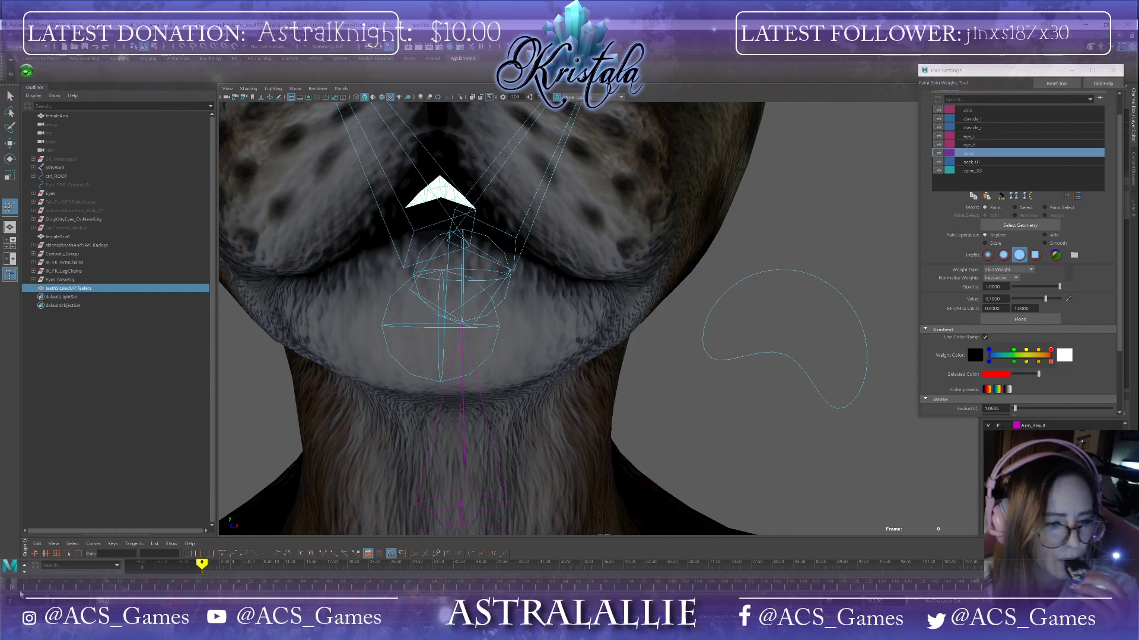
Step: Scrub to the open-jaw pose, leave the paint tool, and inspect the teeth inside the mouth from front and side before scrubbing back
{"action": "left_click_drag", "start_coordinate": [16, 587], "coordinate": [46, 590]}
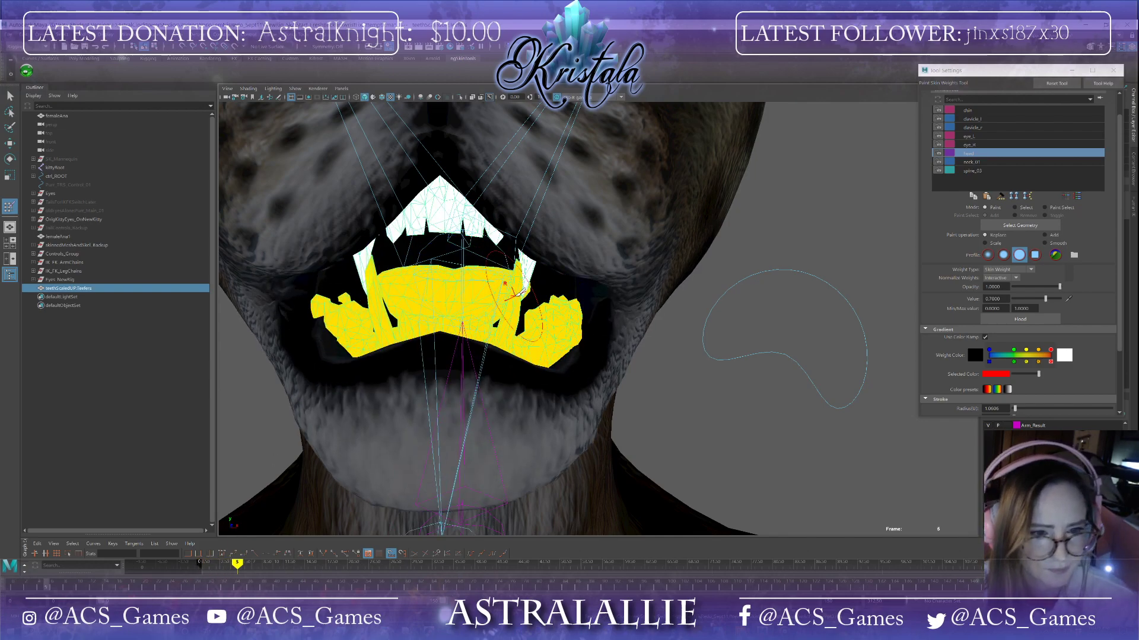
{"action": "scroll", "coordinate": [574, 341], "scroll_direction": "down", "scroll_amount": 6}
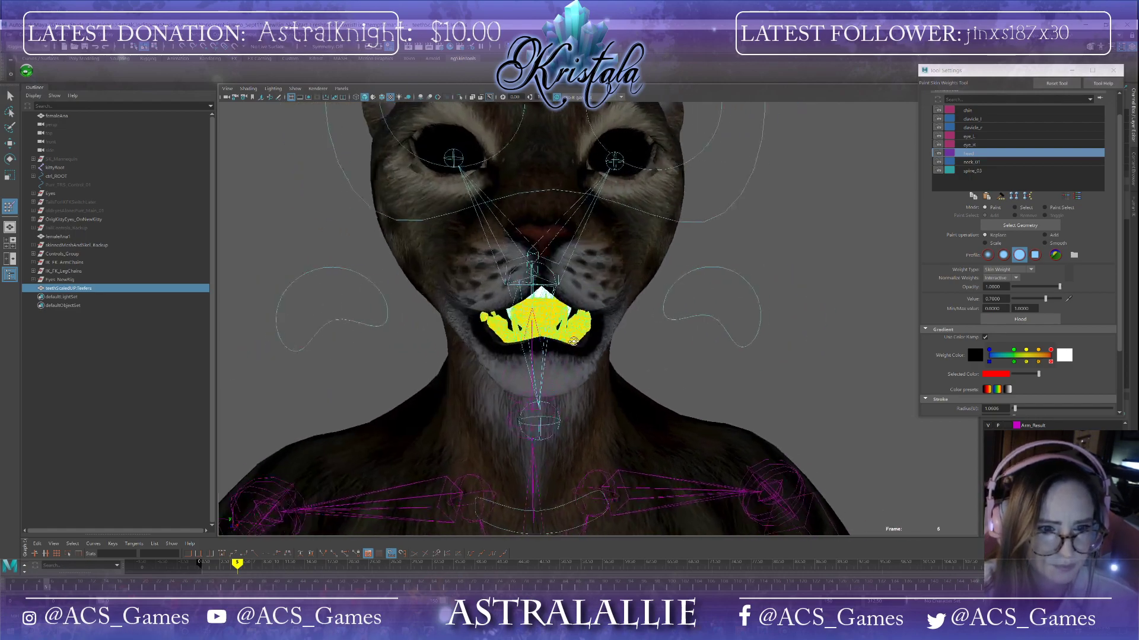
{"action": "left_click_drag", "start_coordinate": [573, 341], "coordinate": [552, 325], "text": "alt"}
{"action": "left_click", "coordinate": [10, 96]}
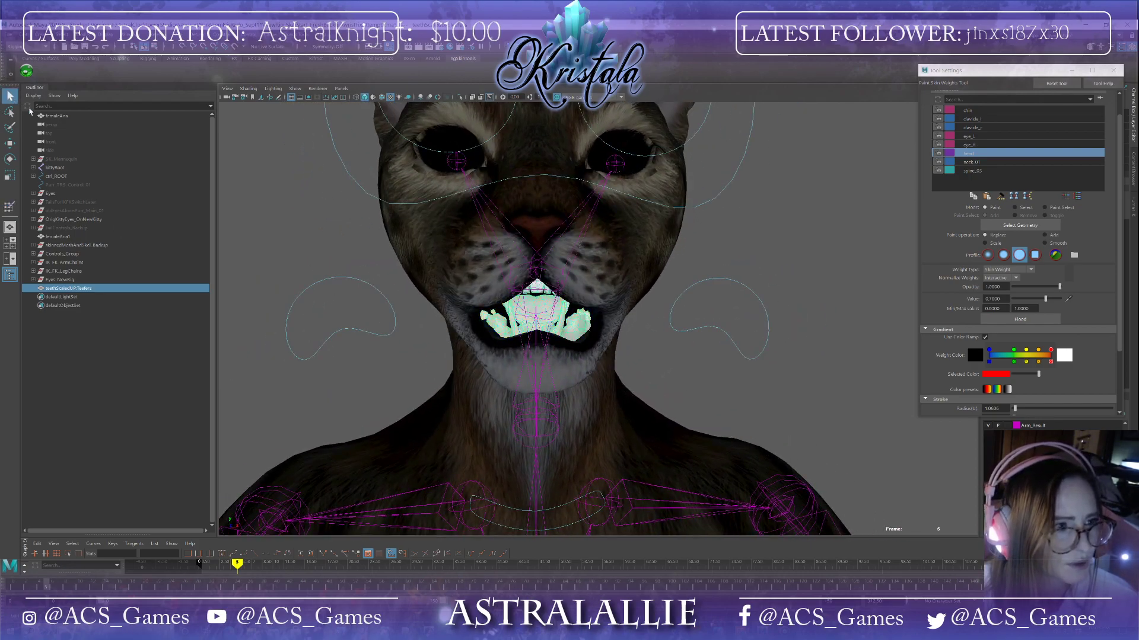
{"action": "left_click", "coordinate": [293, 240]}
{"action": "left_click_drag", "start_coordinate": [297, 397], "coordinate": [245, 394], "text": "alt"}
{"action": "left_click_drag", "start_coordinate": [306, 392], "coordinate": [355, 394], "text": "alt"}
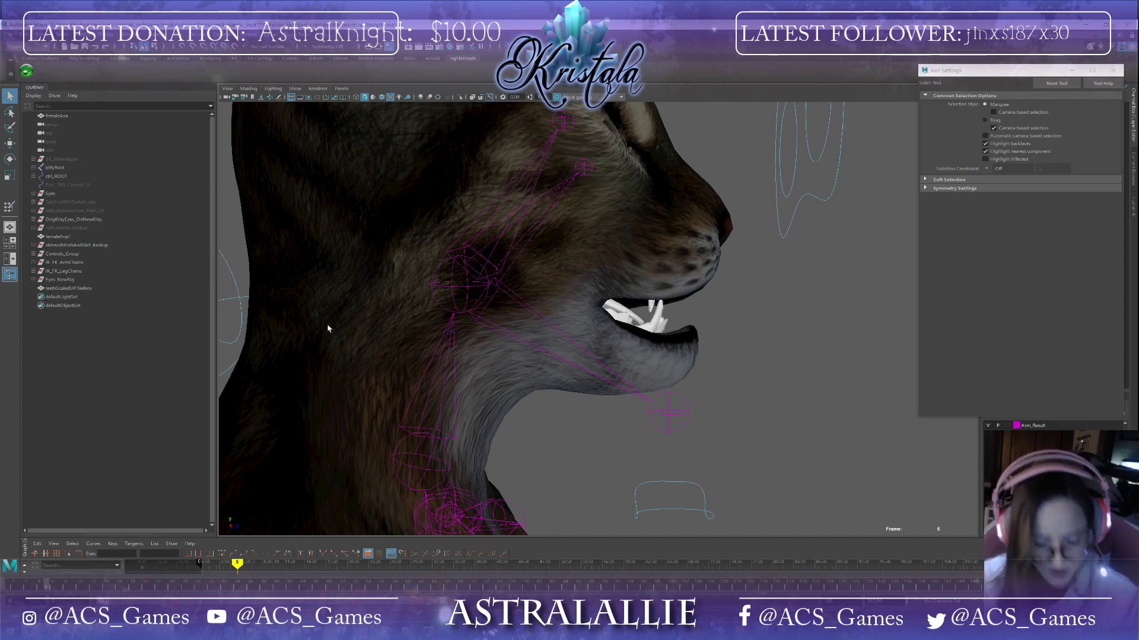
{"action": "left_click_drag", "start_coordinate": [516, 339], "coordinate": [586, 331], "text": "alt"}
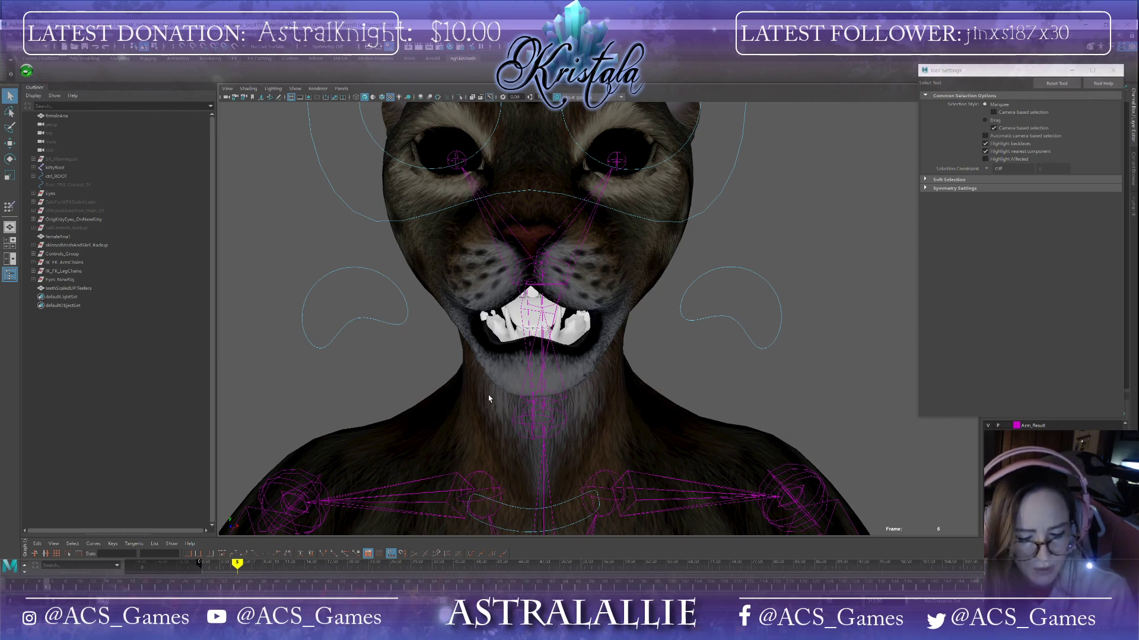
{"action": "left_click_drag", "start_coordinate": [505, 376], "coordinate": [486, 347], "text": "alt"}
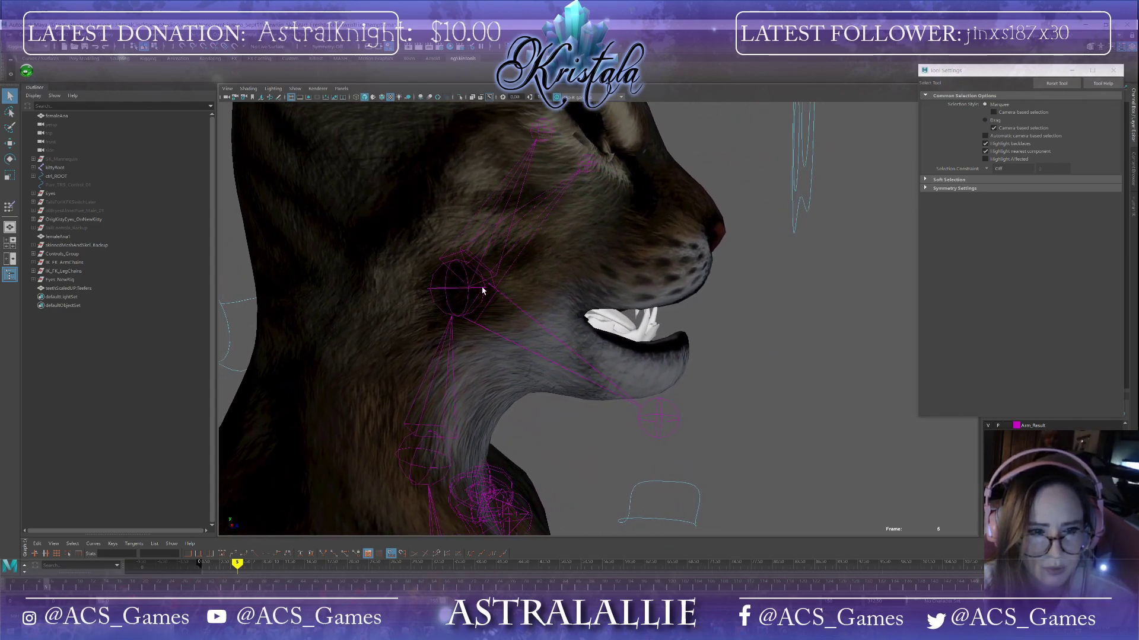
{"action": "left_click_drag", "start_coordinate": [658, 319], "coordinate": [671, 349], "text": "alt"}
{"action": "left_click_drag", "start_coordinate": [52, 588], "coordinate": [13, 573]}
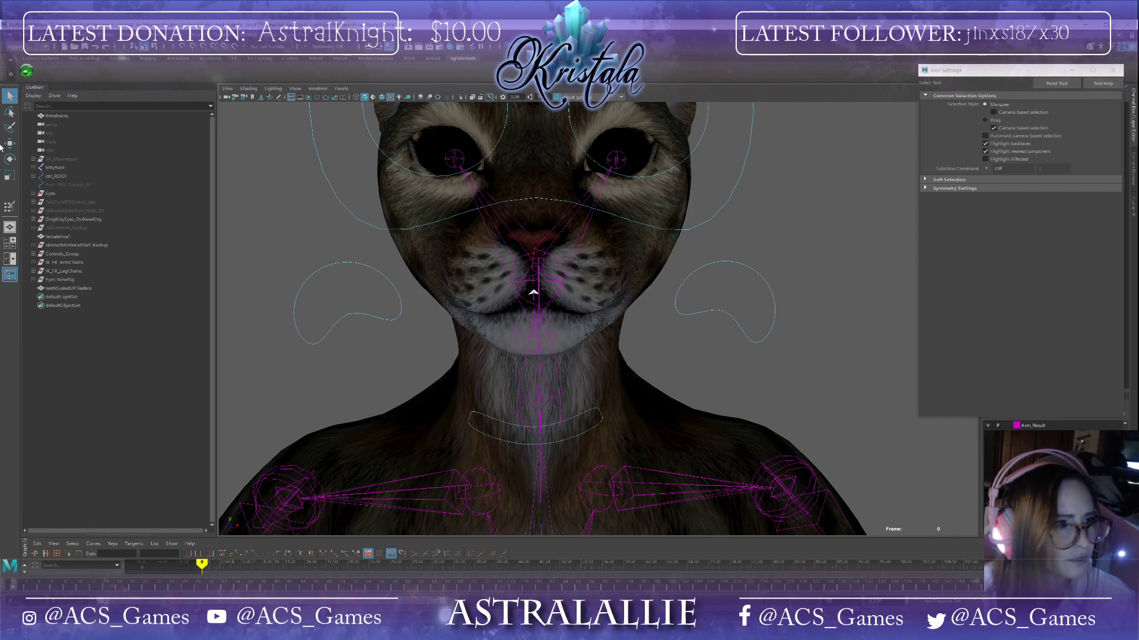
Step: Save the scene again, continuing past the student version notice, and close the tool settings window
{"action": "left_click", "coordinate": [14, 34]}
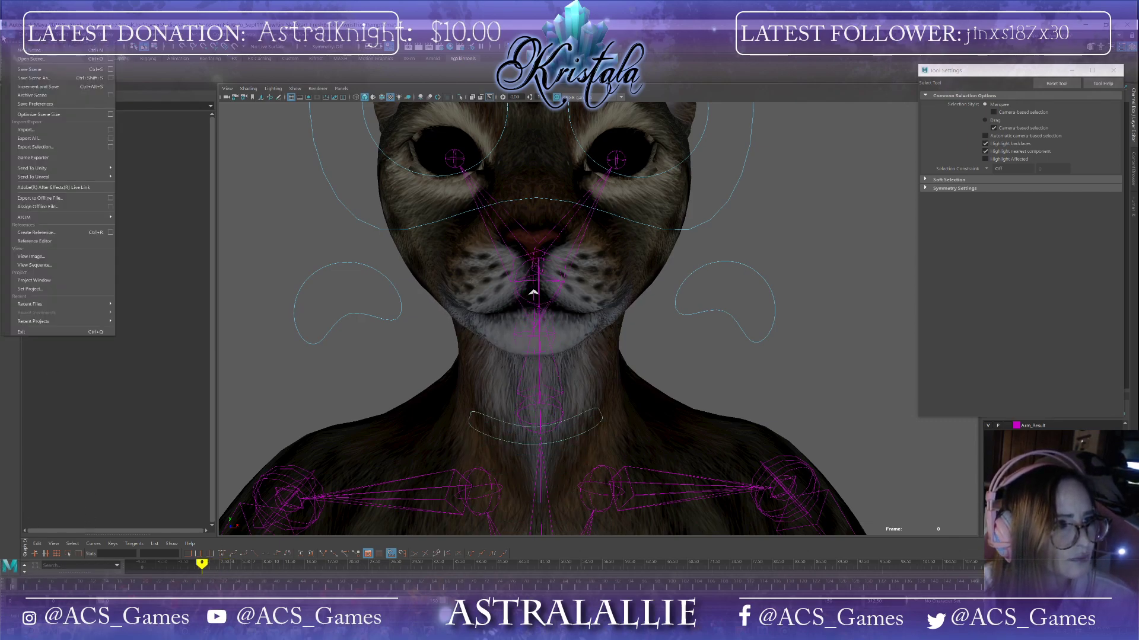
{"action": "left_click", "coordinate": [29, 69]}
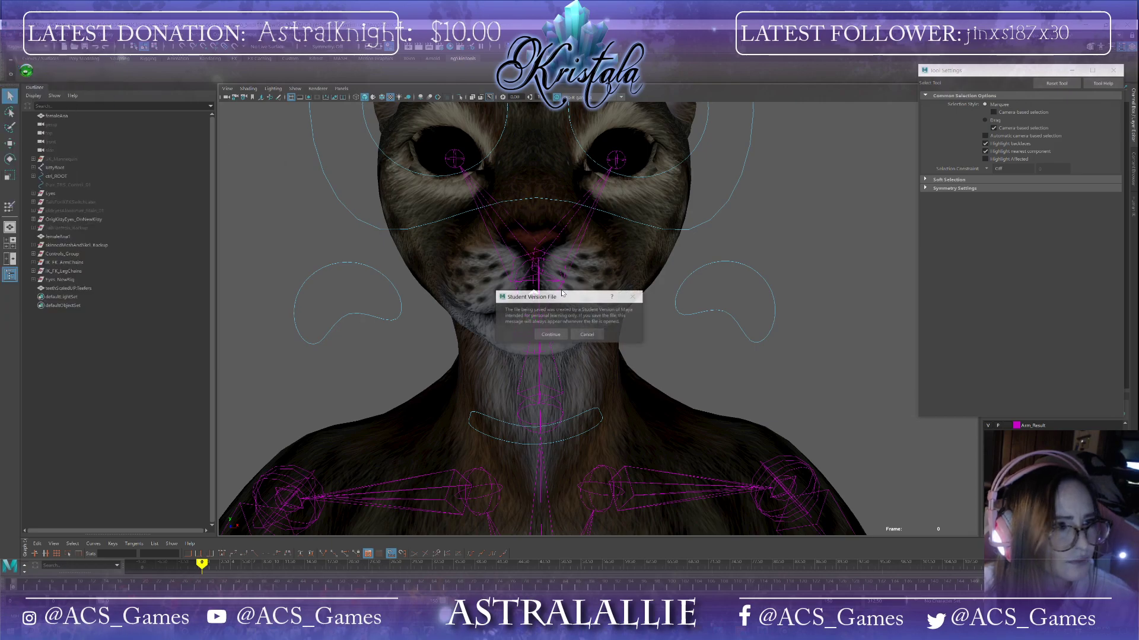
{"action": "left_click", "coordinate": [558, 336]}
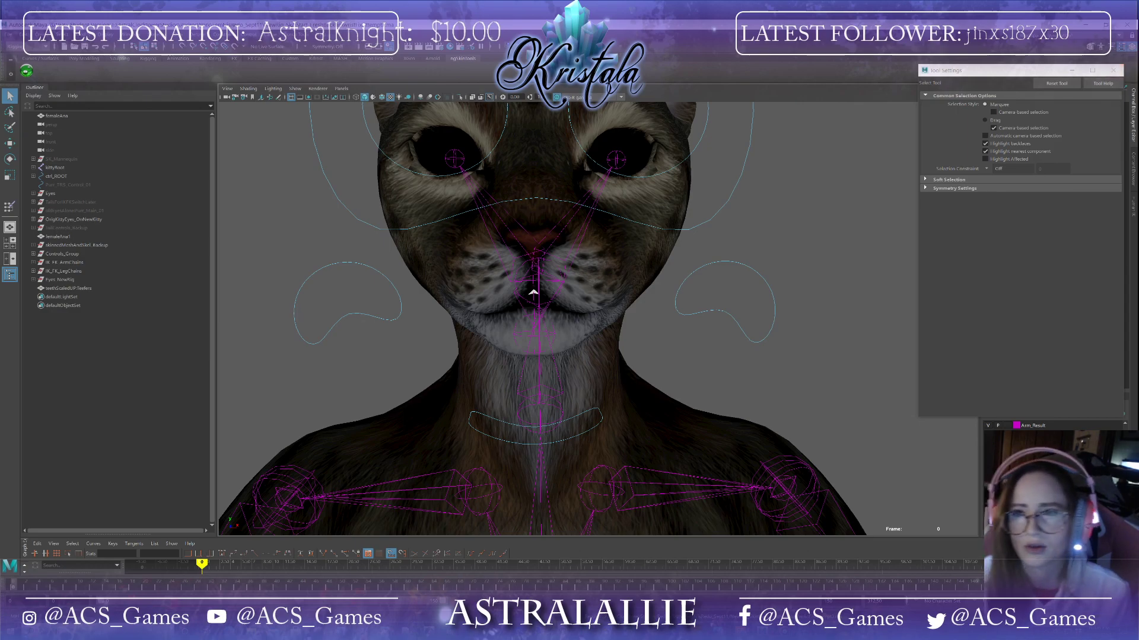
{"action": "left_click", "coordinate": [1113, 70]}
{"action": "scroll", "coordinate": [1053, 460], "scroll_direction": "down", "scroll_amount": 3}
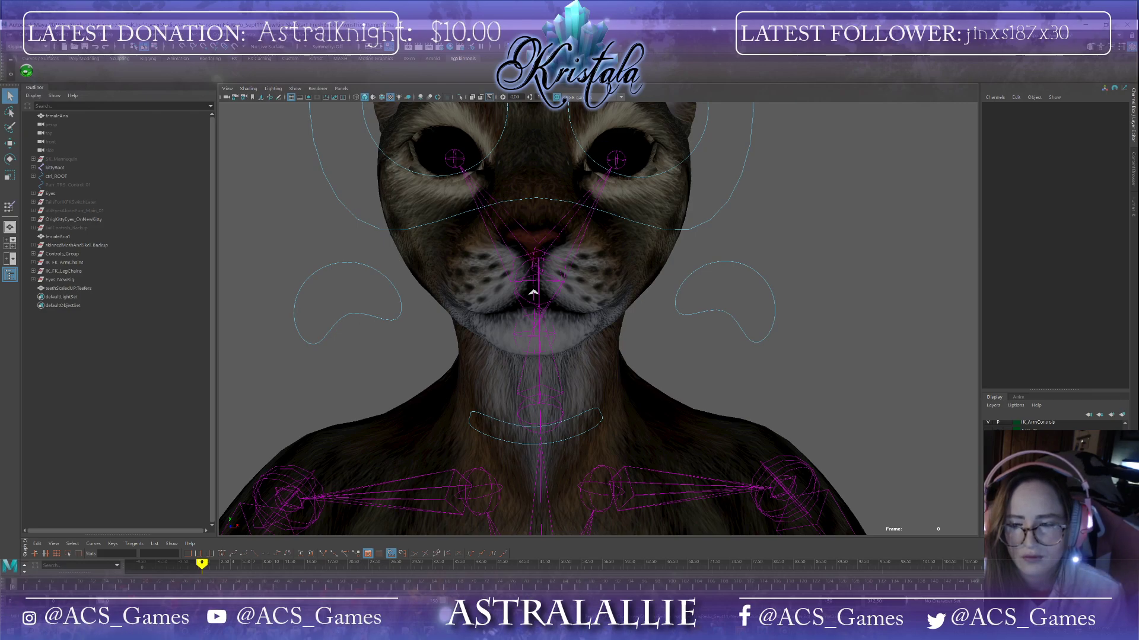
Step: Turn on visibility of the eyes display layer so the eyeballs show in the viewport
{"action": "scroll", "coordinate": [1053, 460], "scroll_direction": "up", "scroll_amount": 5}
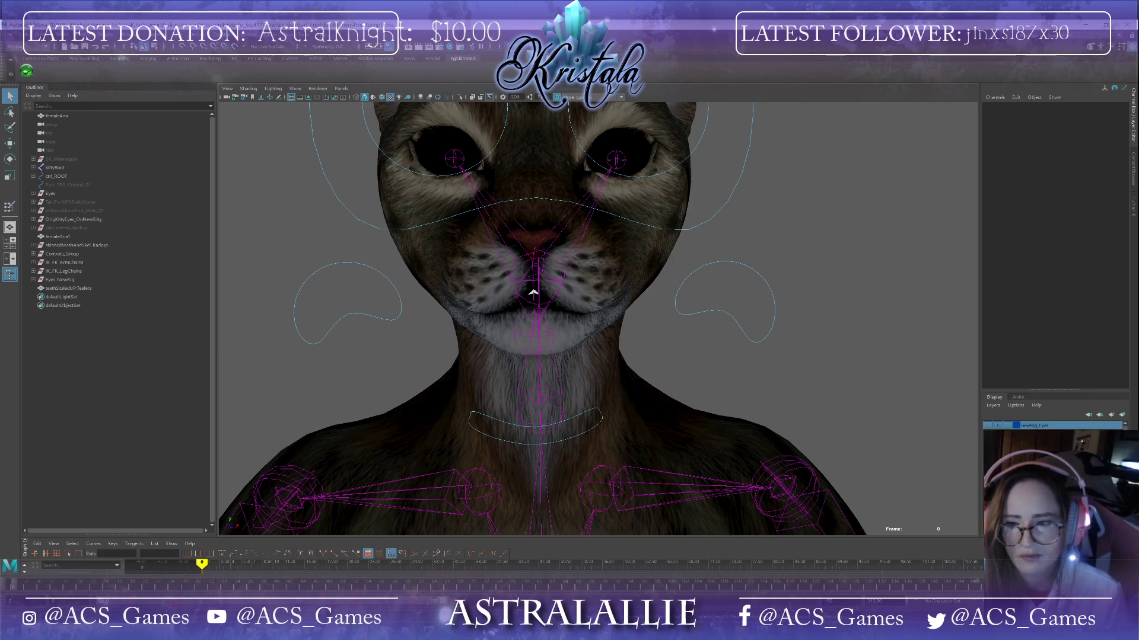
{"action": "left_click", "coordinate": [987, 425]}
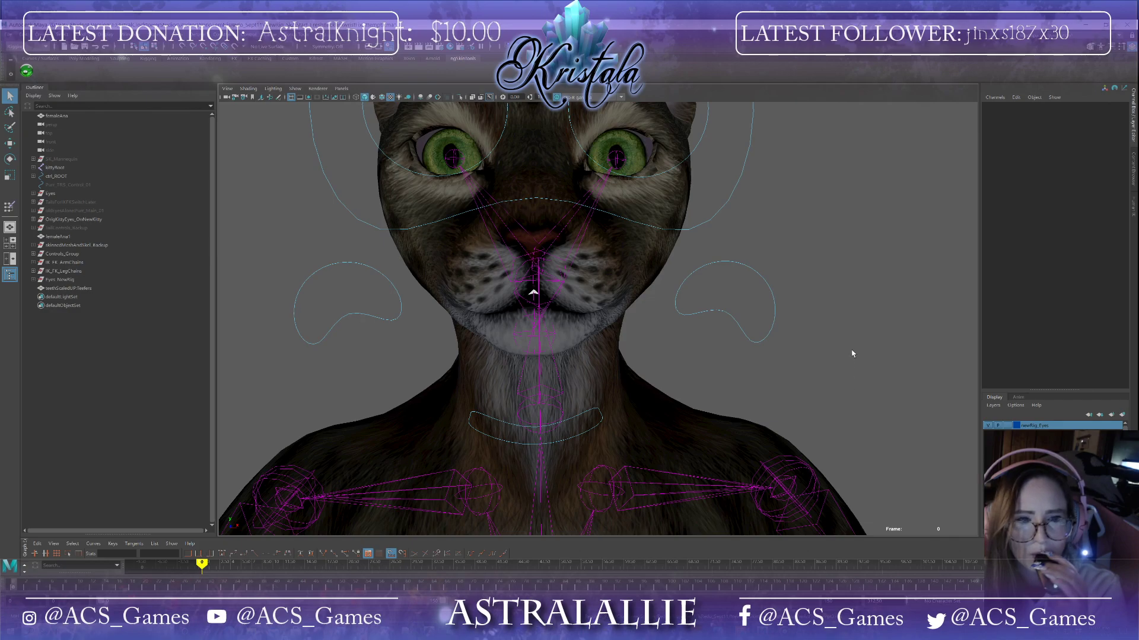
Step: Save the scene, continuing past the student version notice
{"action": "scroll", "coordinate": [851, 354], "scroll_direction": "down", "scroll_amount": 6}
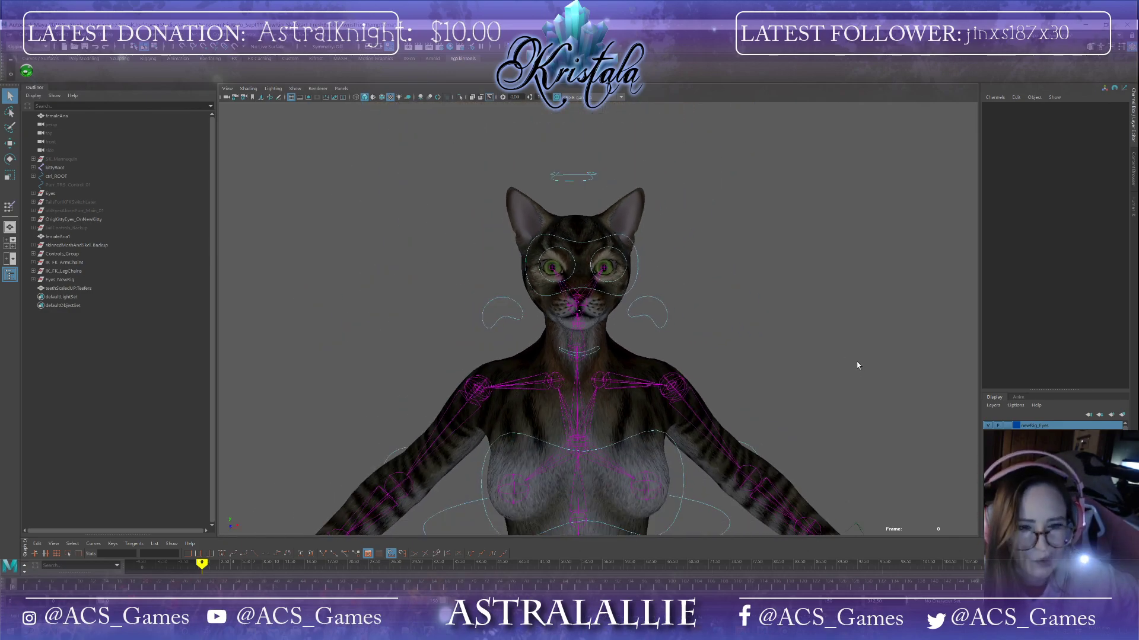
{"action": "left_click_drag", "start_coordinate": [877, 382], "coordinate": [814, 439], "text": "alt"}
{"action": "scroll", "coordinate": [814, 440], "scroll_direction": "up", "scroll_amount": 5}
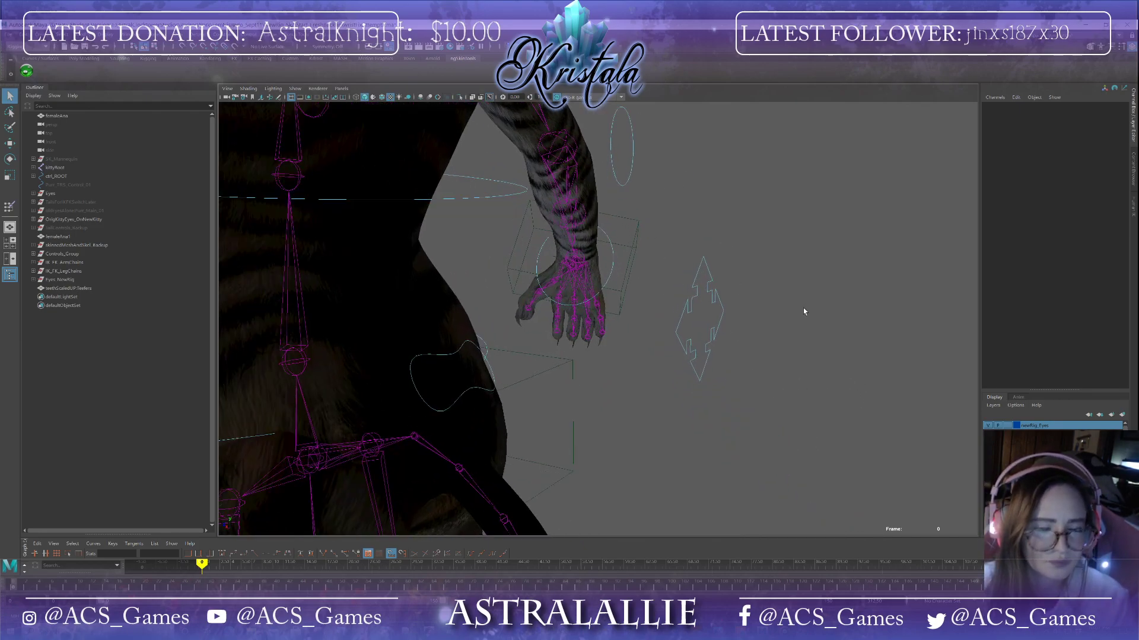
{"action": "left_click", "coordinate": [8, 33]}
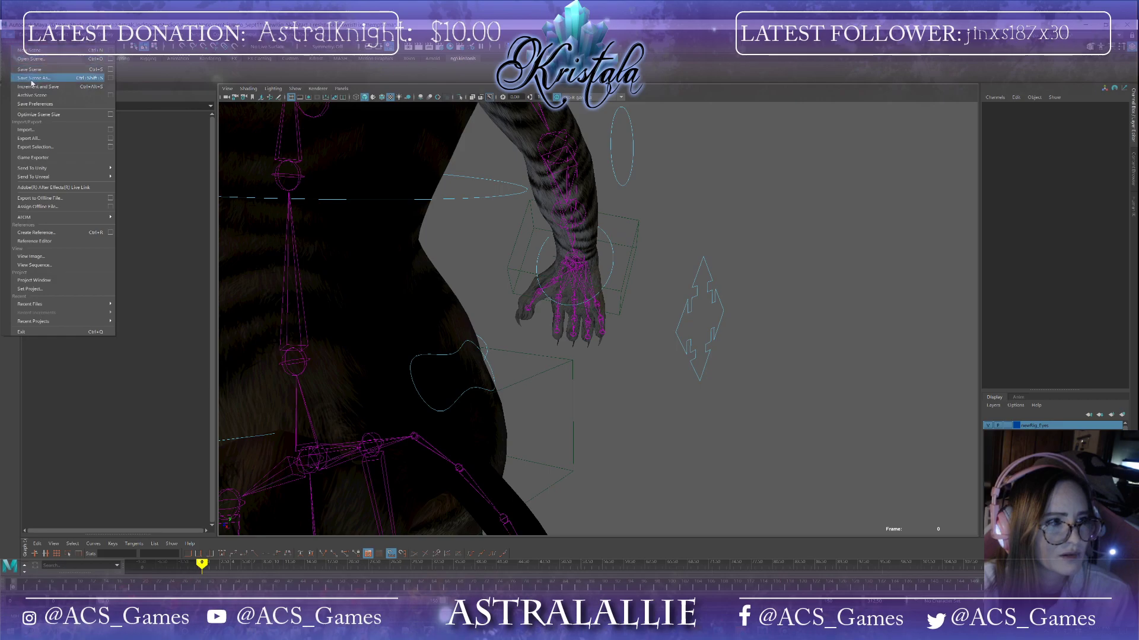
{"action": "left_click", "coordinate": [35, 71]}
{"action": "left_click", "coordinate": [550, 335]}
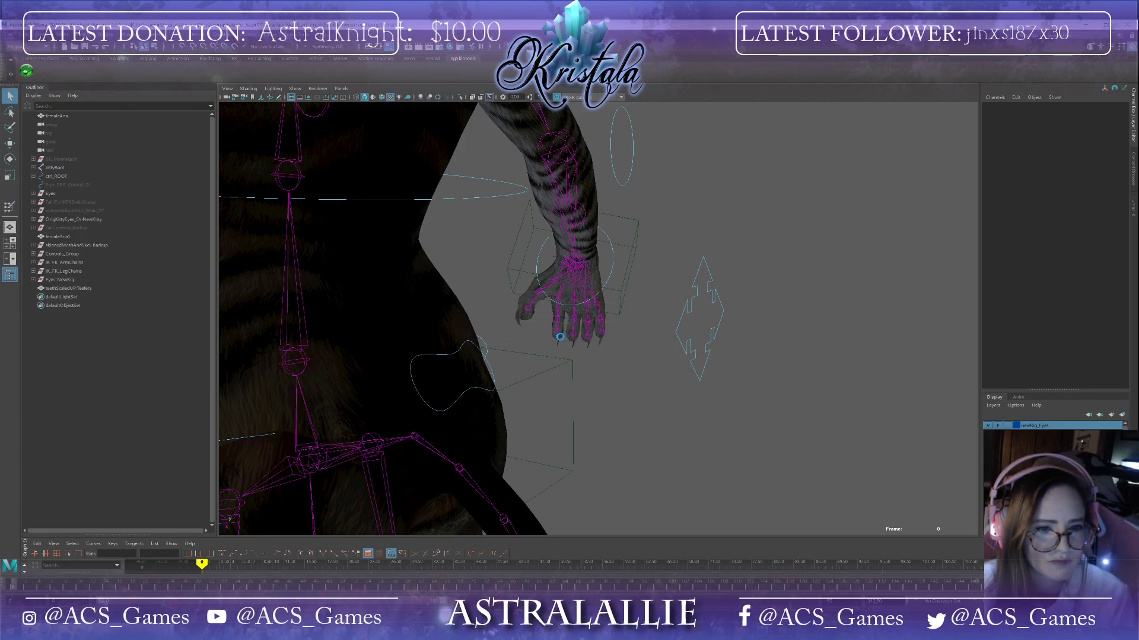
Step: Select the tail base control and open the Set Driven Key window from the Animation menu set's Key menu
{"action": "left_click", "coordinate": [472, 391]}
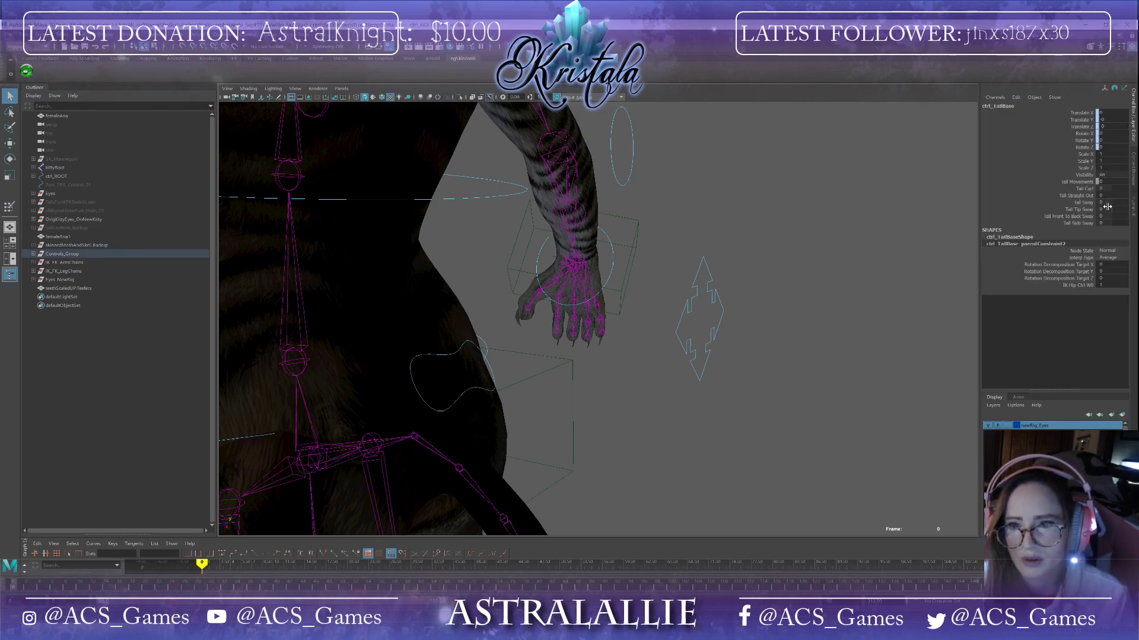
{"action": "left_click", "coordinate": [10, 36]}
{"action": "mouse_move", "coordinate": [112, 36]}
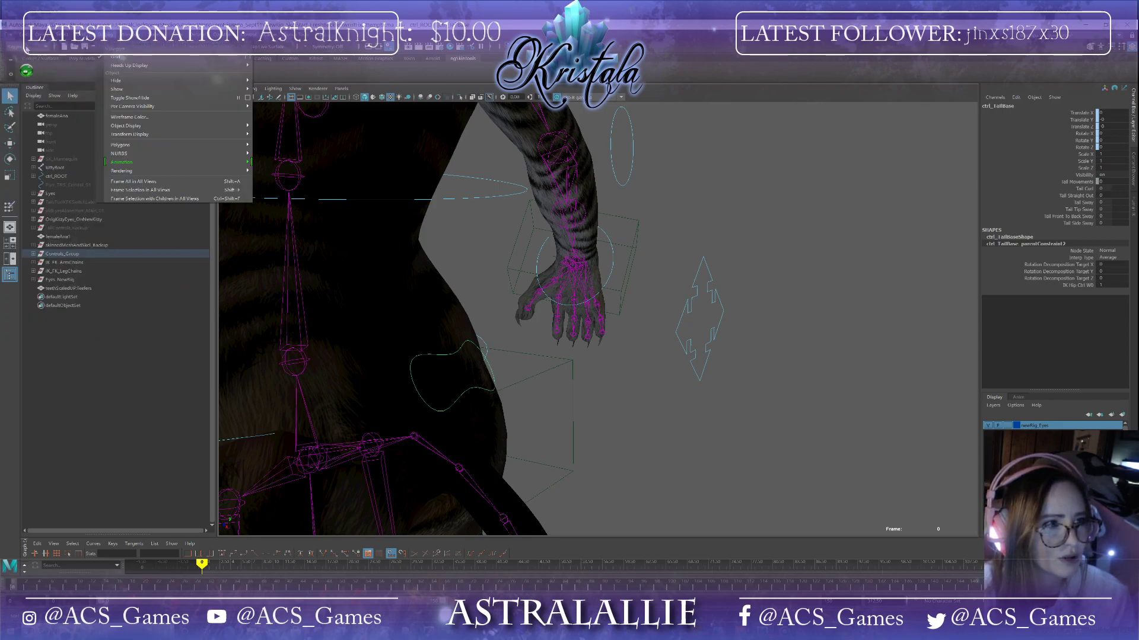
{"action": "left_click", "coordinate": [17, 46]}
{"action": "left_click", "coordinate": [24, 74]}
{"action": "left_click", "coordinate": [148, 35]}
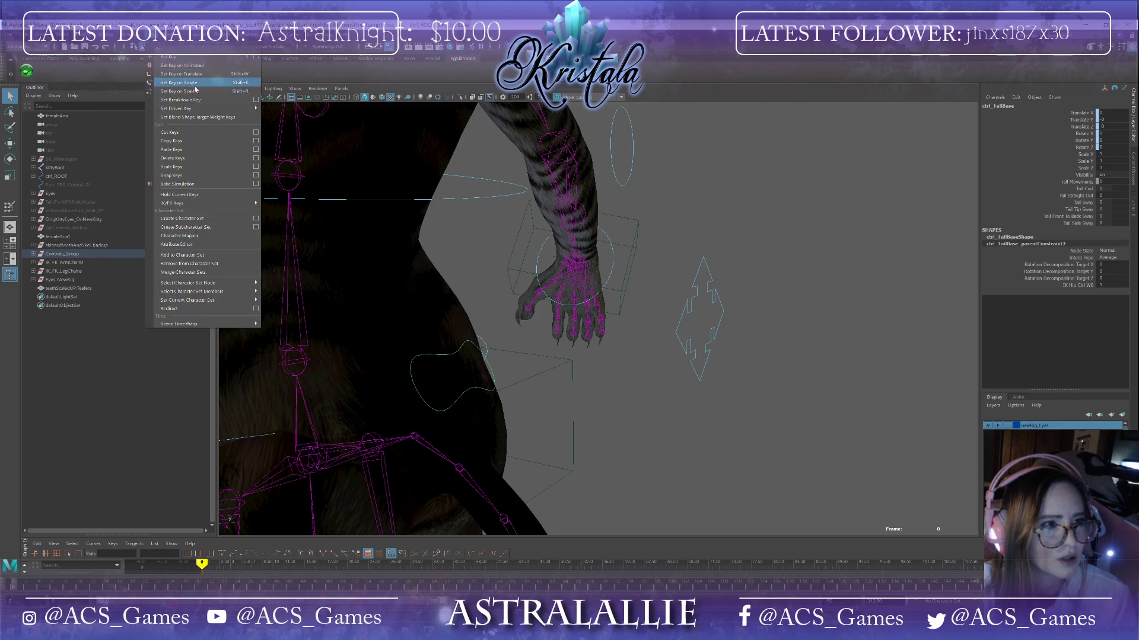
{"action": "left_click", "coordinate": [324, 117]}
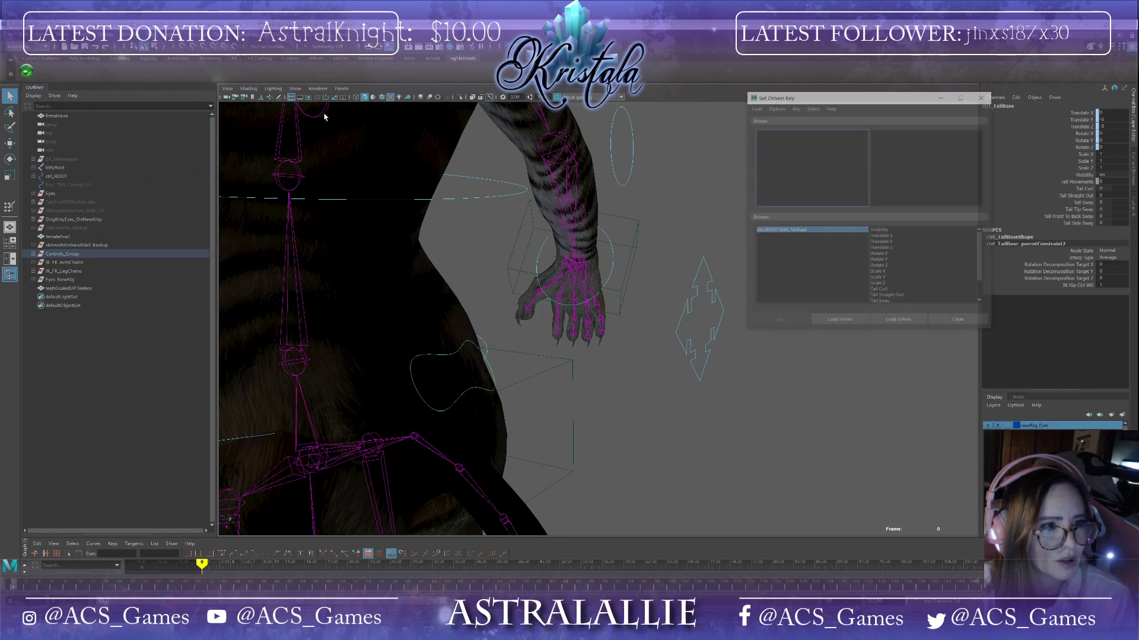
{"action": "left_click", "coordinate": [252, 629]}
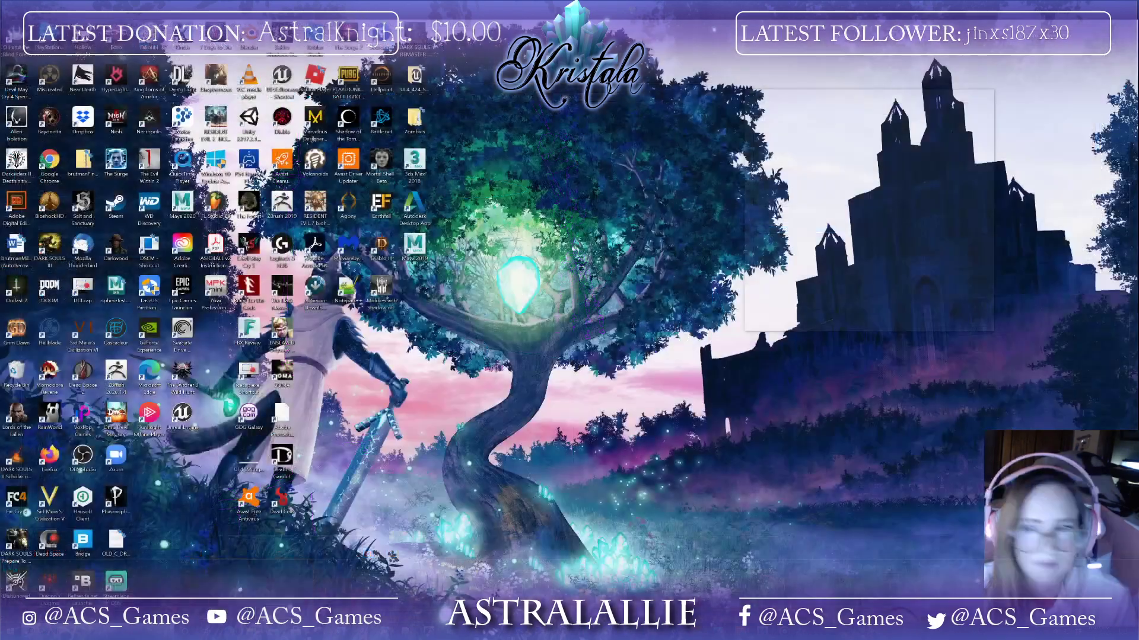
{"action": "left_click", "coordinate": [282, 584]}
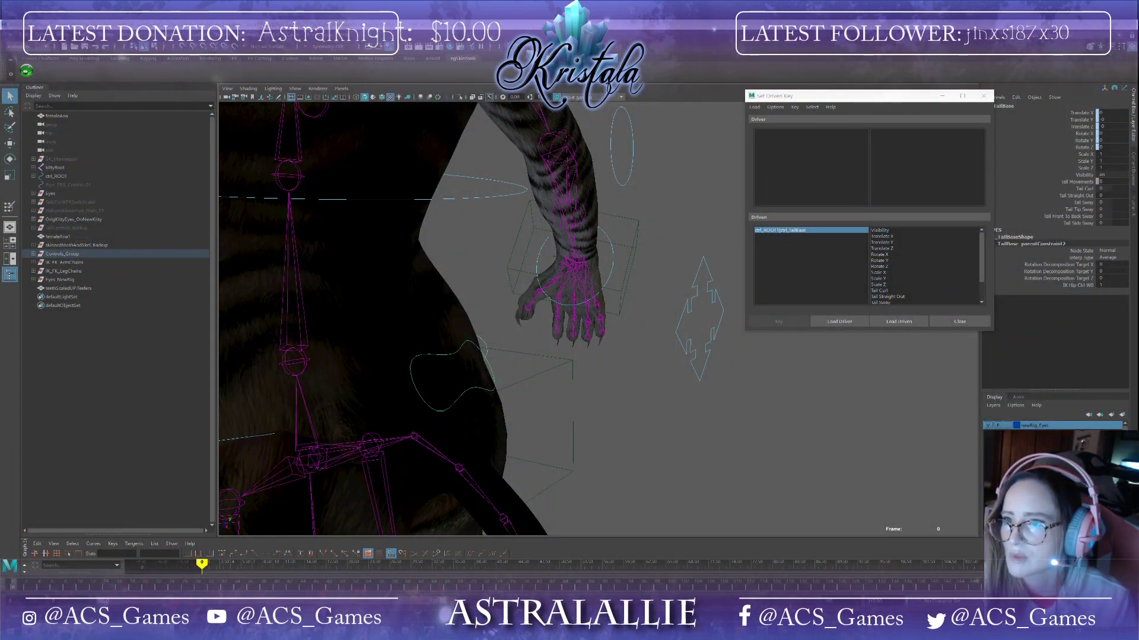
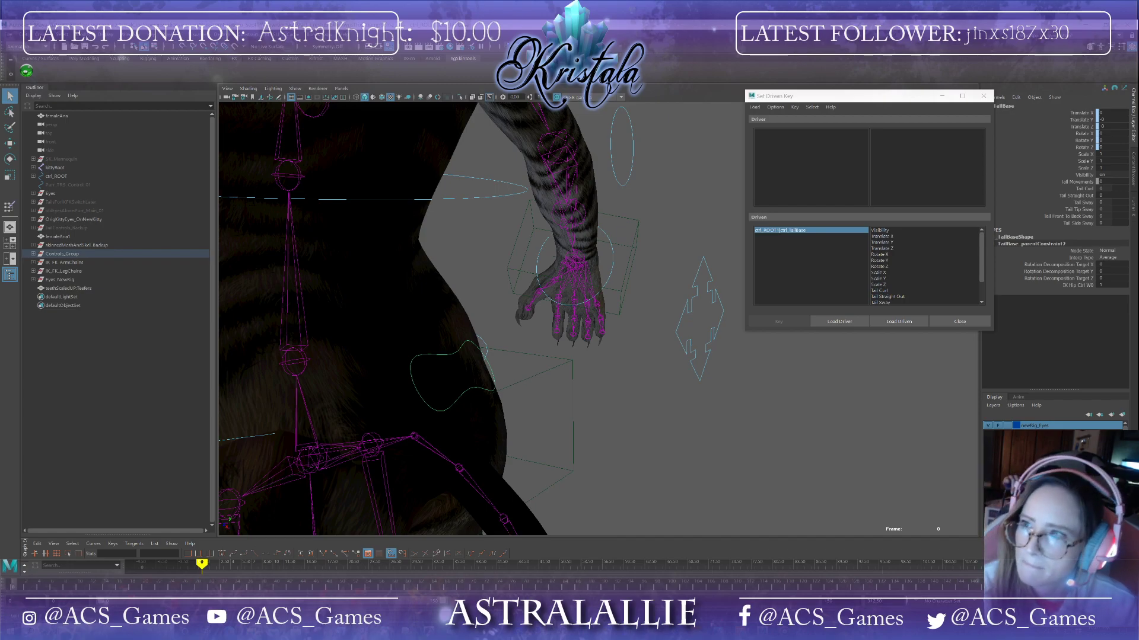
Step: Load the tail base control into the Set Driven Key window as the driver
{"action": "left_click", "coordinate": [924, 321]}
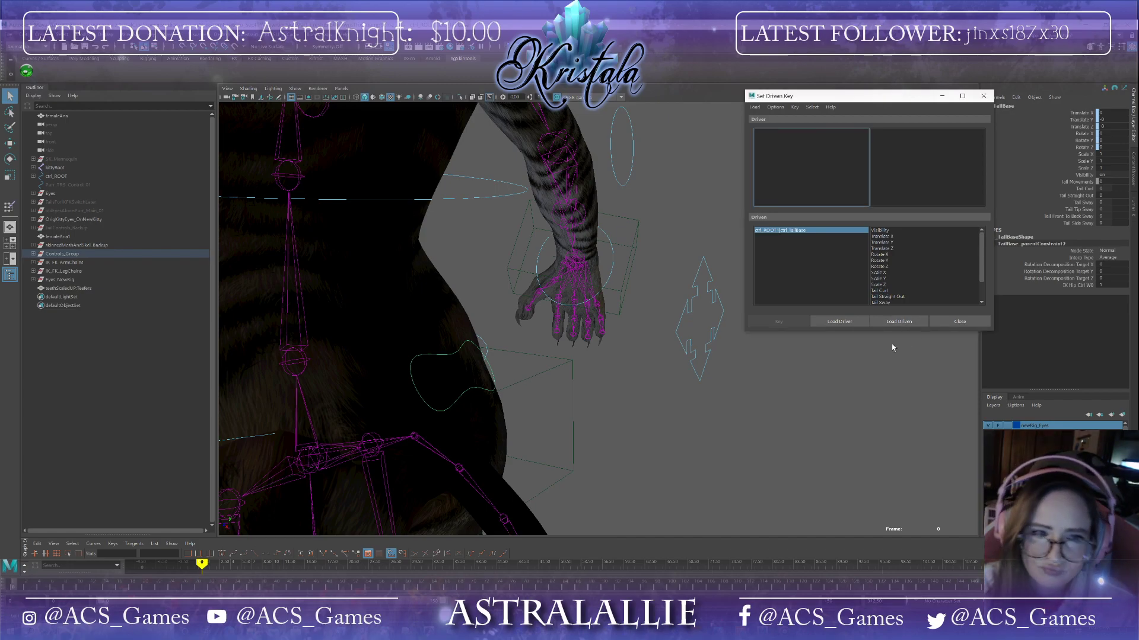
{"action": "left_click", "coordinate": [846, 322]}
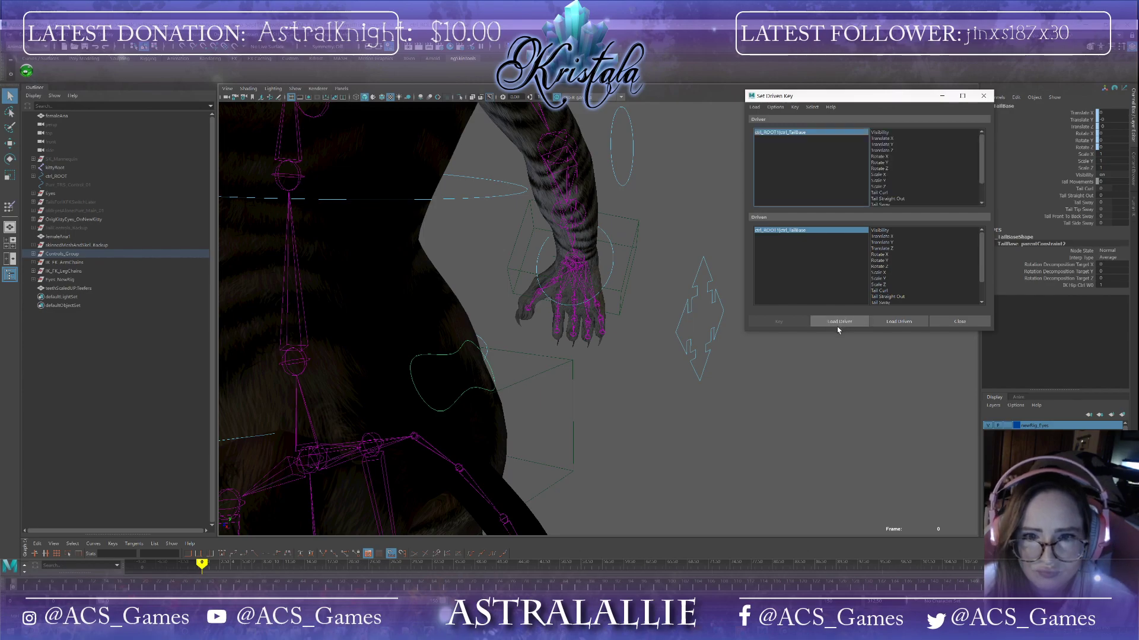
Step: Select the tail result joints from base to tip and load them as the driven objects
{"action": "middle_click_drag", "start_coordinate": [614, 422], "coordinate": [760, 202], "text": "alt"}
{"action": "left_click", "coordinate": [558, 223]}
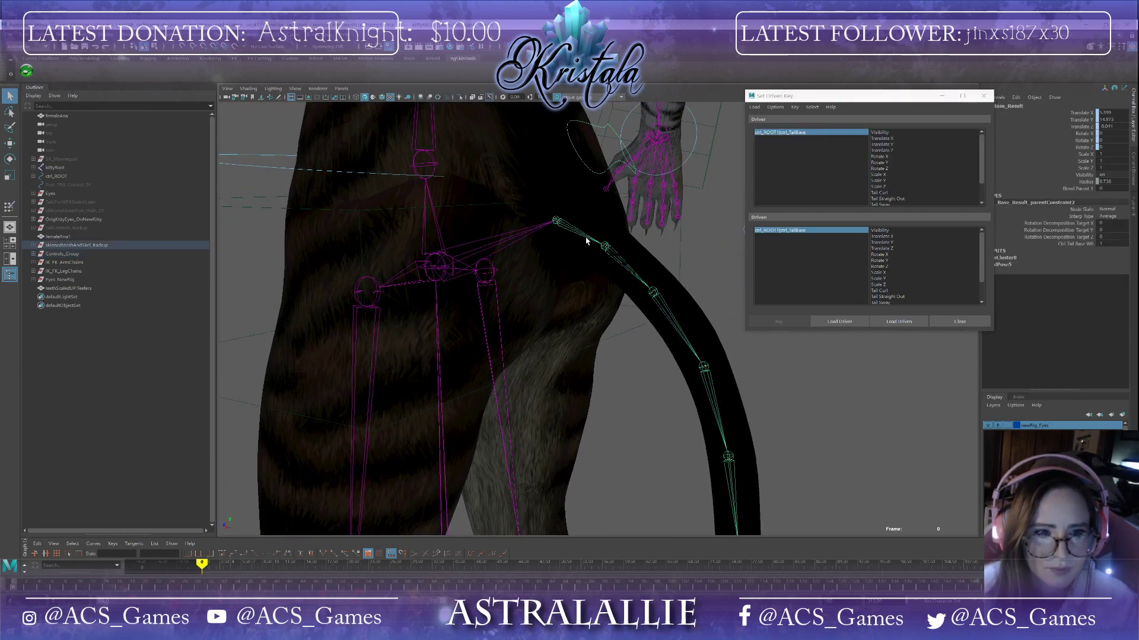
{"action": "left_click", "coordinate": [702, 366]}
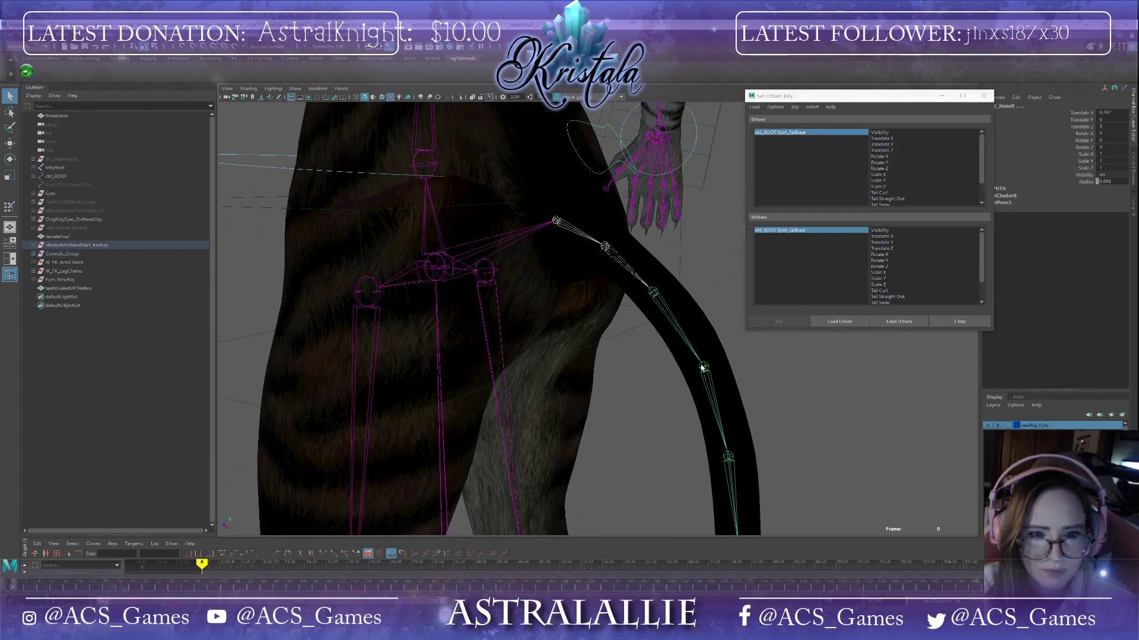
{"action": "left_click", "coordinate": [702, 368], "text": "shift"}
{"action": "left_click", "coordinate": [728, 457], "text": "shift"}
{"action": "middle_click_drag", "start_coordinate": [729, 458], "coordinate": [621, 299], "text": "alt"}
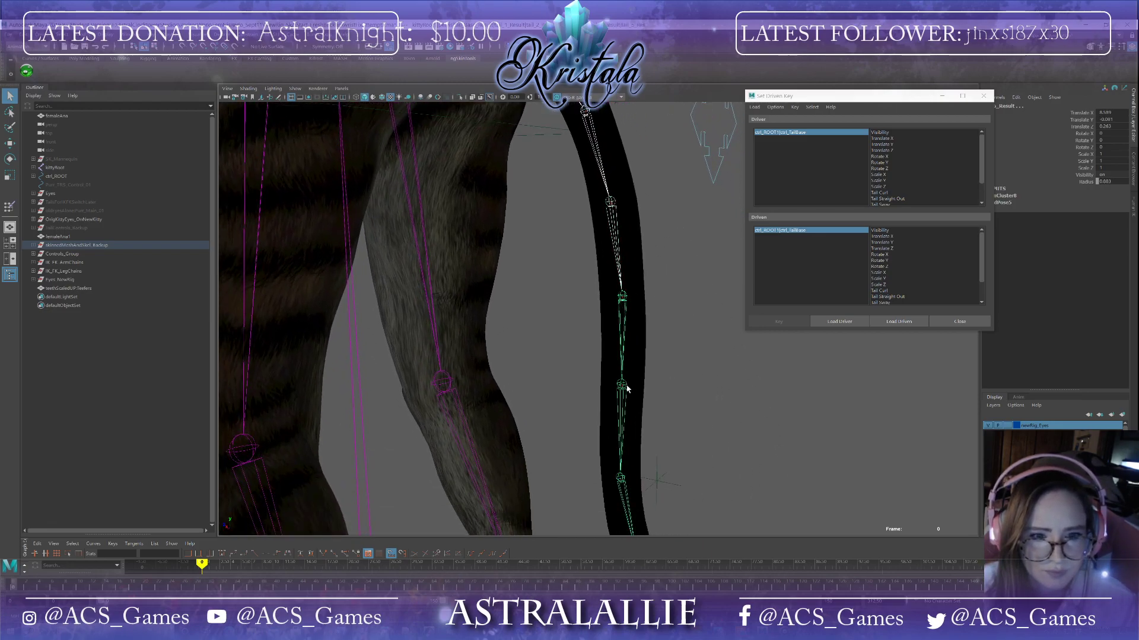
{"action": "left_click", "coordinate": [620, 478], "text": "shift"}
{"action": "middle_click_drag", "start_coordinate": [779, 503], "coordinate": [697, 169], "text": "alt"}
{"action": "left_click", "coordinate": [577, 284], "text": "shift"}
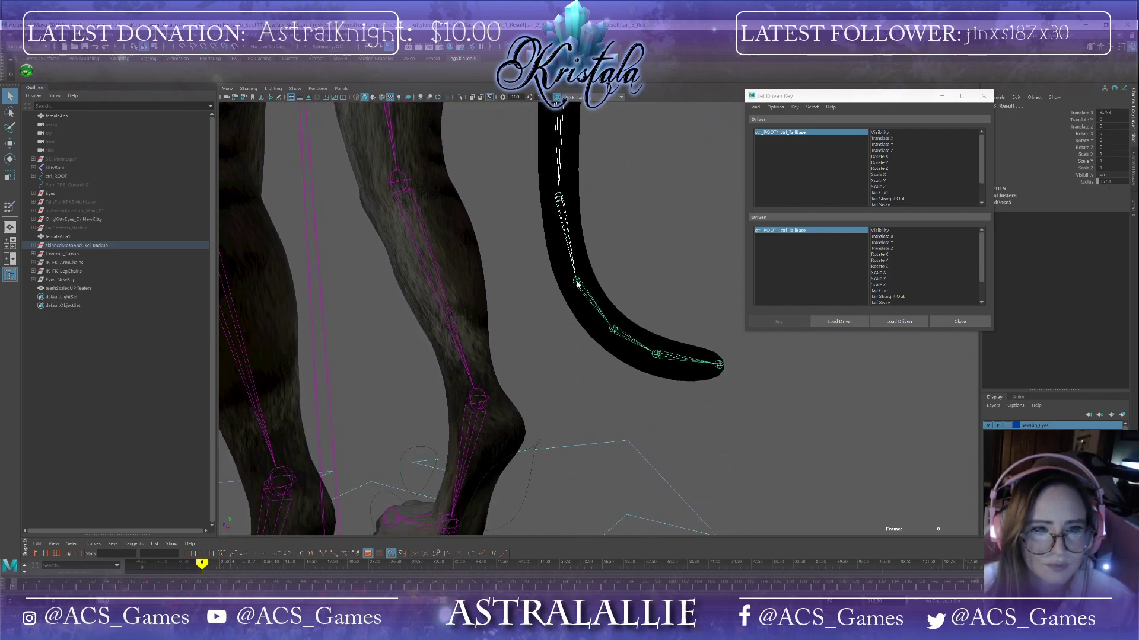
{"action": "left_click", "coordinate": [613, 330], "text": "shift"}
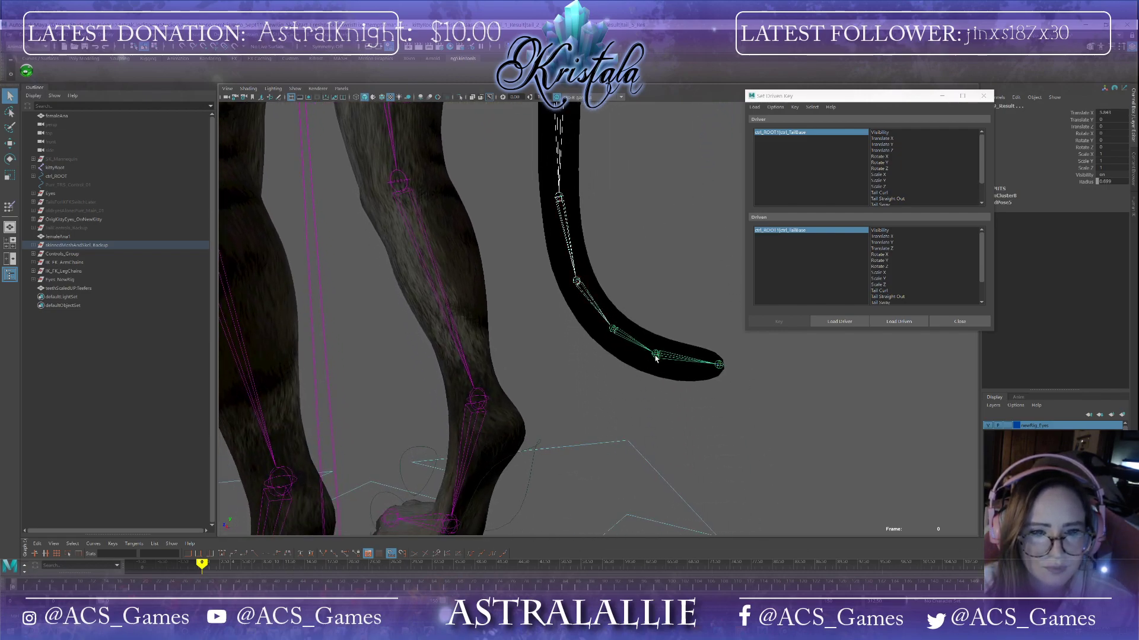
{"action": "left_click", "coordinate": [719, 365], "text": "shift"}
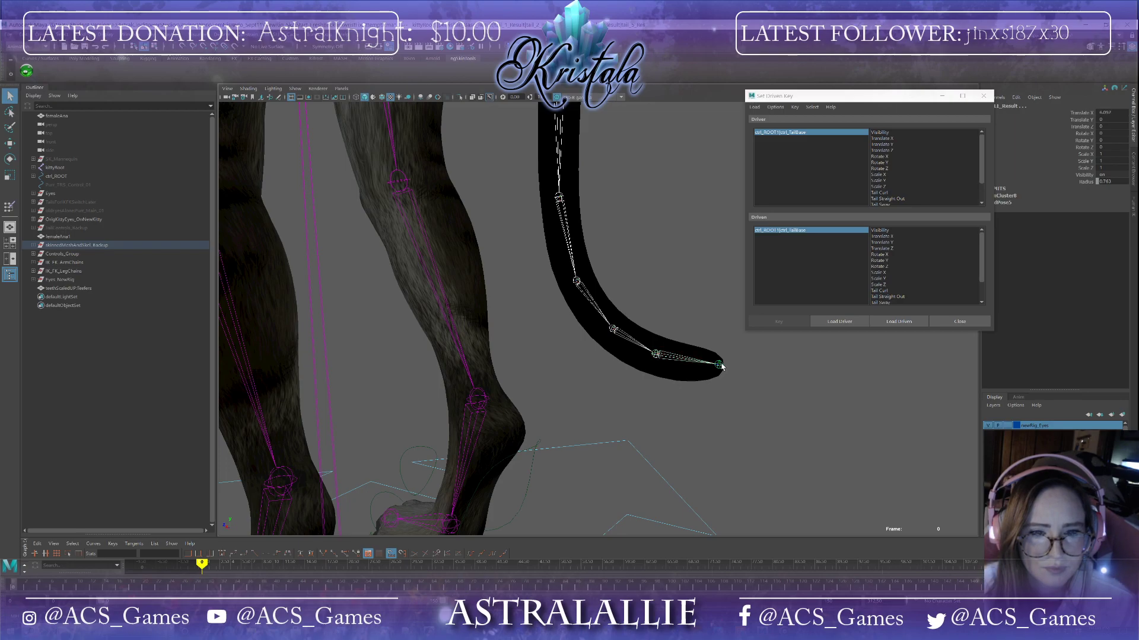
{"action": "left_click", "coordinate": [900, 321]}
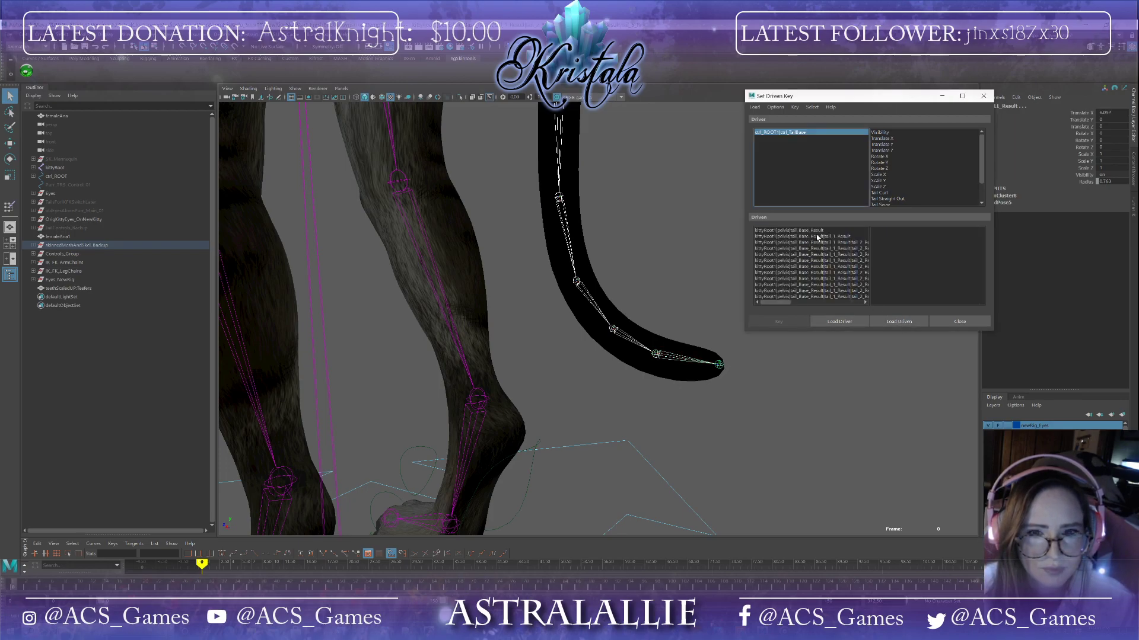
Step: Select all driven tail joints with Rotate X, Y and Z and key them against the Tail Curl driver attribute
{"action": "mouse_move", "coordinate": [784, 304]}
{"action": "left_mouse_down"}
{"action": "mouse_move", "coordinate": [850, 302]}
{"action": "mouse_move", "coordinate": [774, 303]}
{"action": "left_mouse_up"}
{"action": "middle_click_drag", "start_coordinate": [620, 228], "coordinate": [627, 411], "text": "alt"}
{"action": "scroll", "coordinate": [643, 323], "scroll_direction": "down", "scroll_amount": 3}
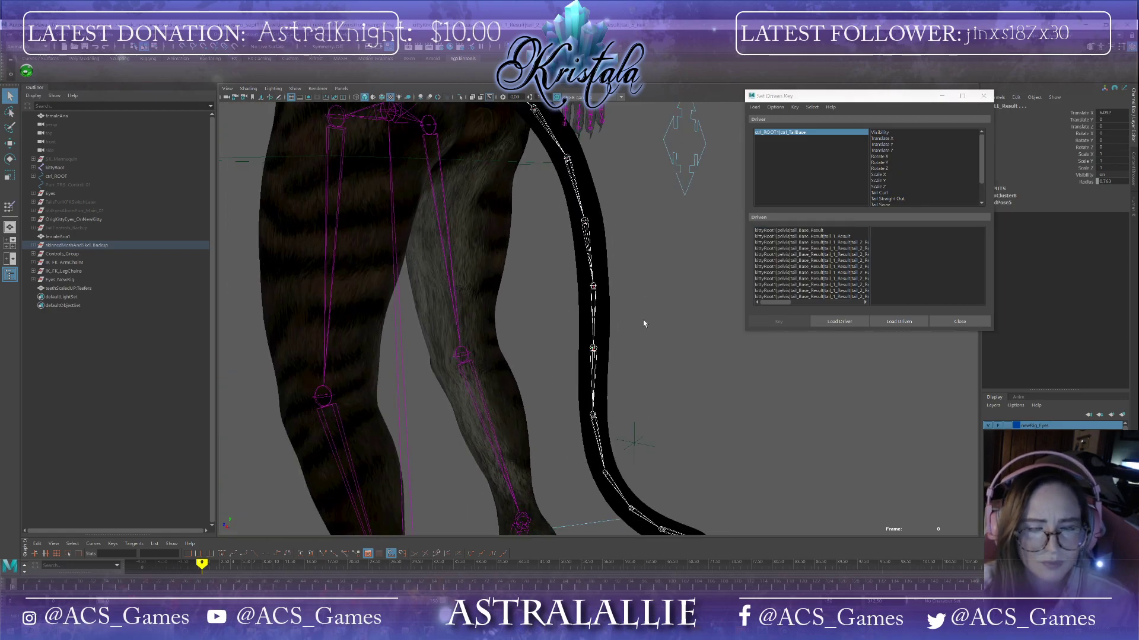
{"action": "scroll", "coordinate": [643, 320], "scroll_direction": "down", "scroll_amount": 4}
{"action": "left_click_drag", "start_coordinate": [638, 321], "coordinate": [658, 318], "text": "alt"}
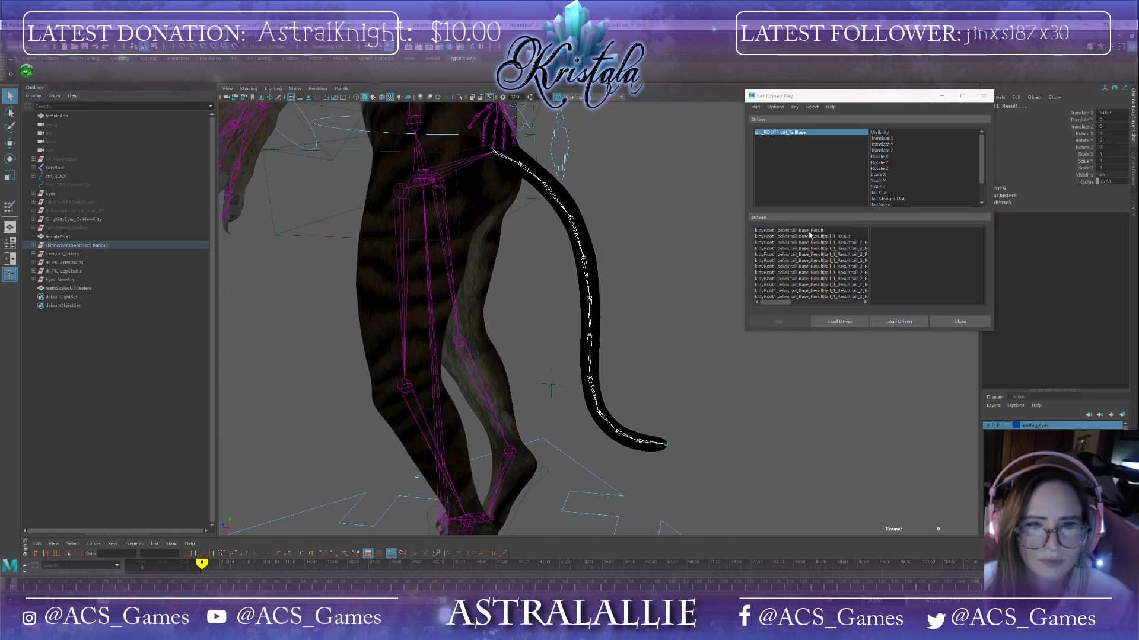
{"action": "left_click", "coordinate": [795, 231]}
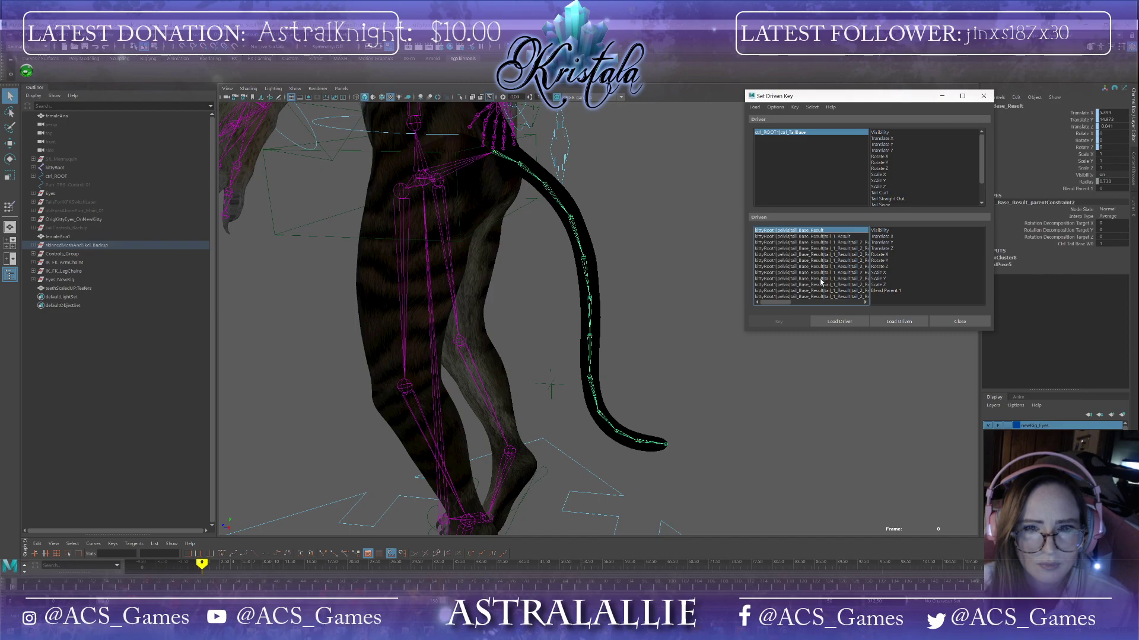
{"action": "left_click", "coordinate": [808, 296], "text": "shift"}
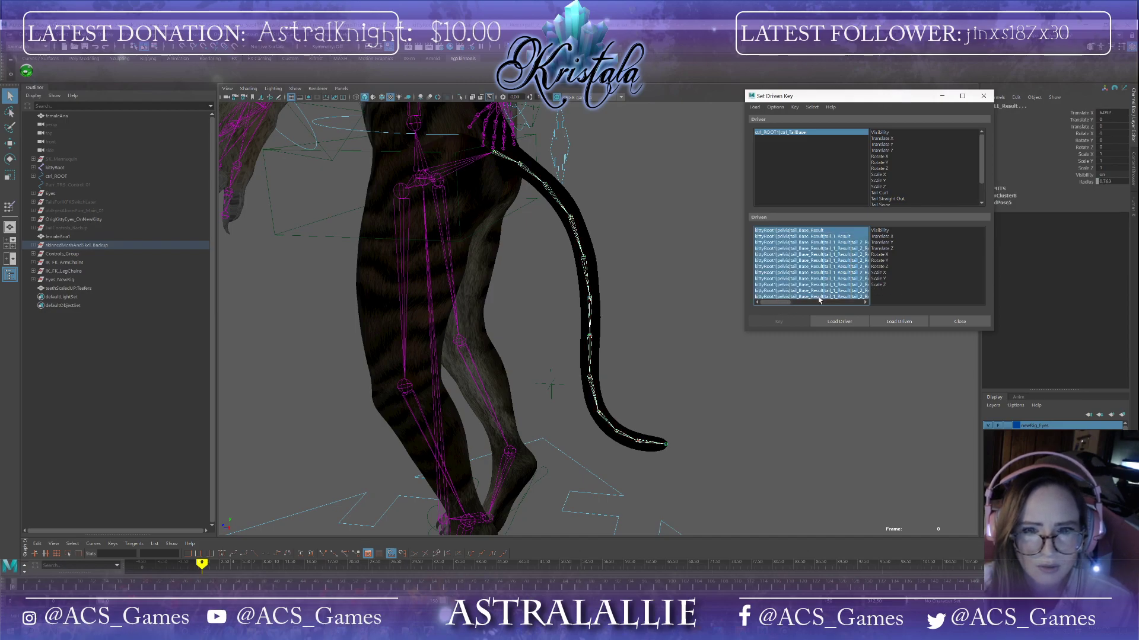
{"action": "mouse_move", "coordinate": [794, 332]}
{"action": "left_mouse_down"}
{"action": "mouse_move", "coordinate": [794, 430]}
{"action": "mouse_move", "coordinate": [795, 352]}
{"action": "left_mouse_up"}
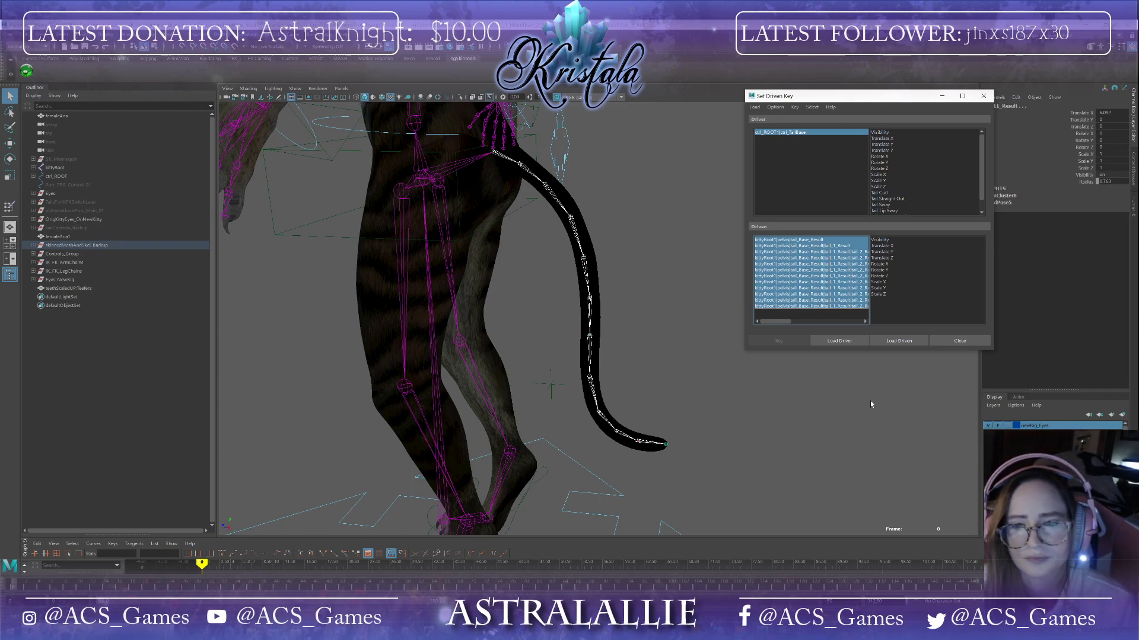
{"action": "left_click", "coordinate": [887, 265]}
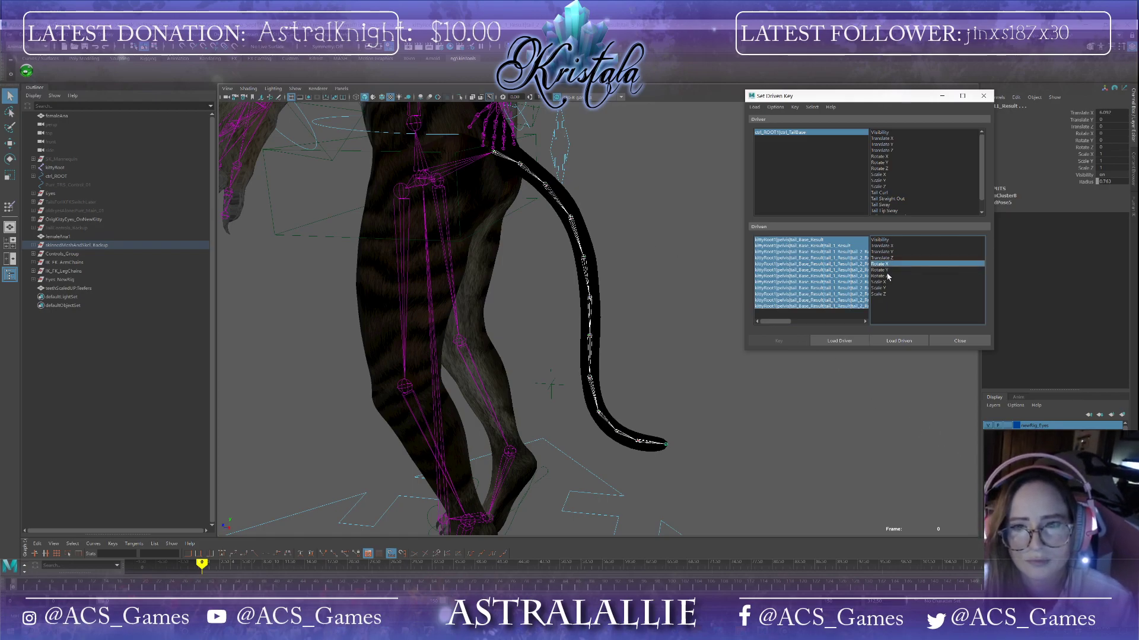
{"action": "left_click", "coordinate": [888, 276], "text": "shift"}
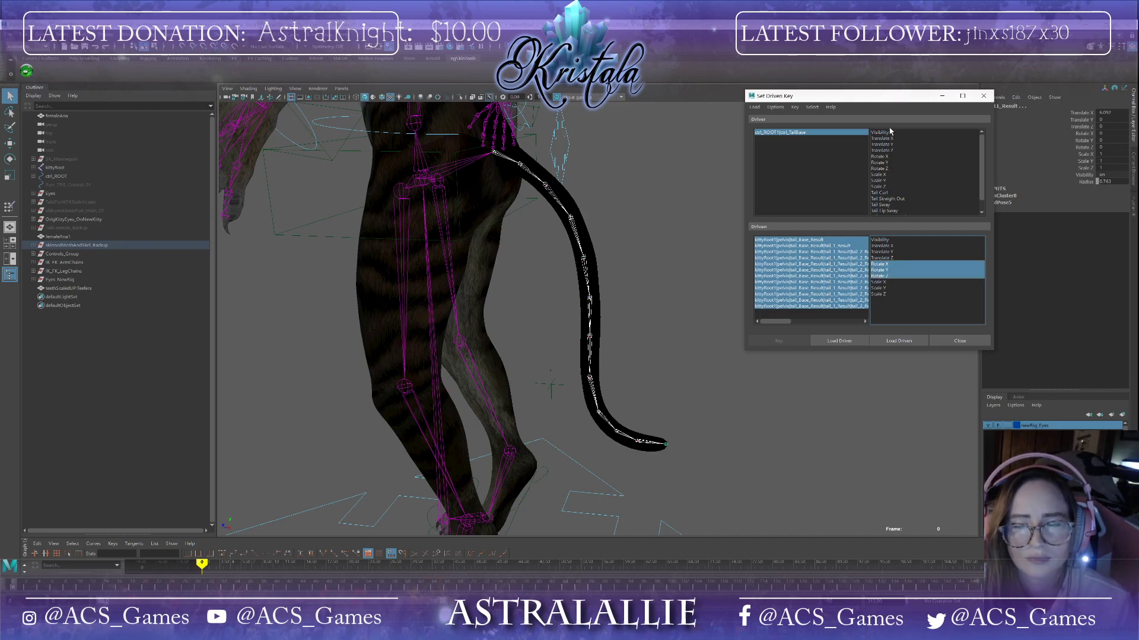
{"action": "scroll", "coordinate": [887, 181], "scroll_direction": "down", "scroll_amount": 1}
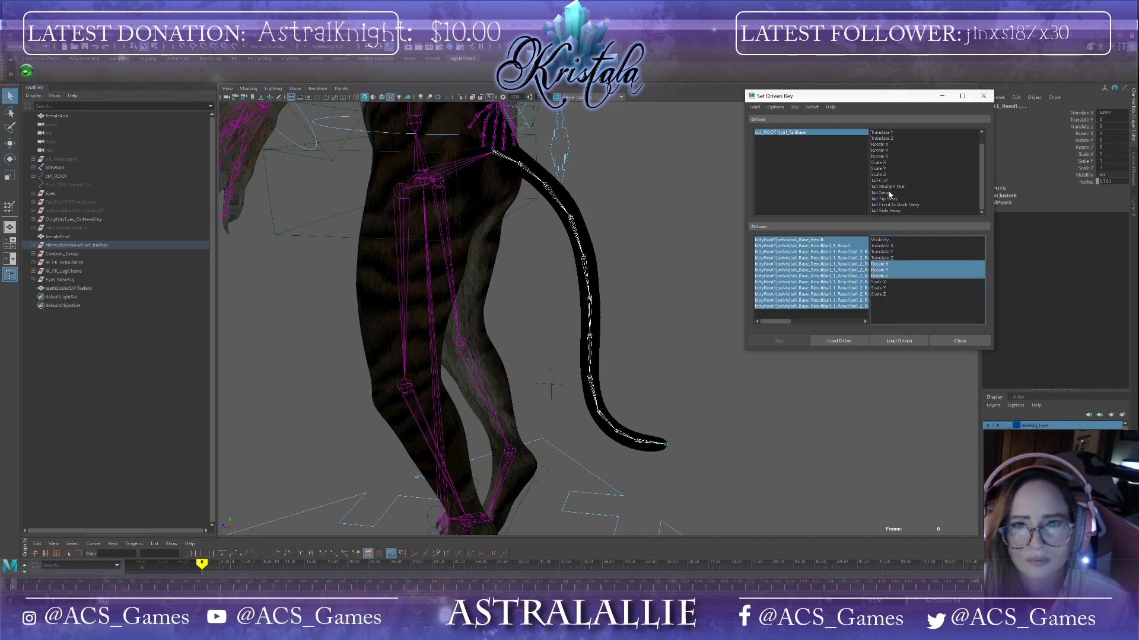
{"action": "left_click", "coordinate": [883, 181]}
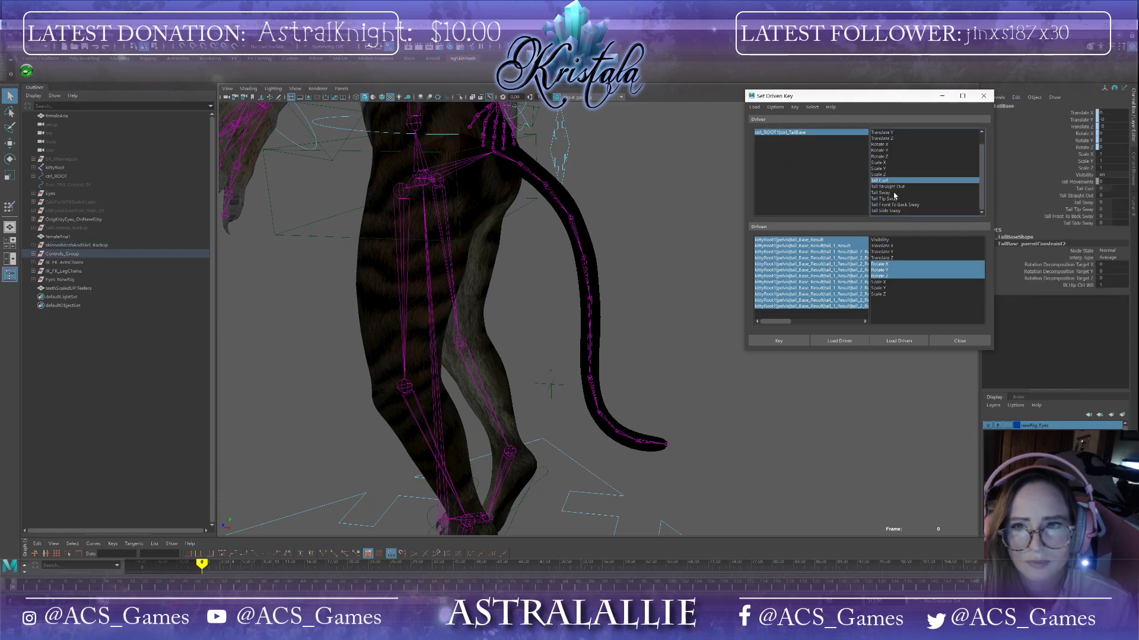
{"action": "left_click", "coordinate": [777, 343]}
Step: Select the first tail joint and rotate it with the Rotate tool to start curling the tail
{"action": "left_click_drag", "start_coordinate": [707, 317], "coordinate": [652, 307], "text": "alt"}
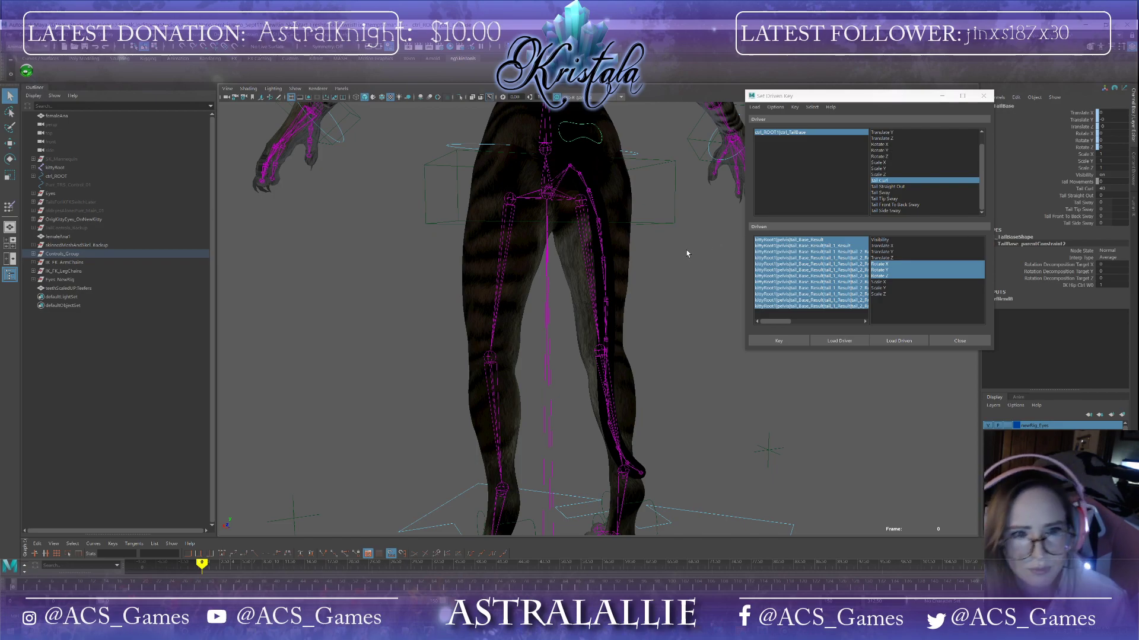
{"action": "scroll", "coordinate": [686, 250], "scroll_direction": "up", "scroll_amount": 2}
{"action": "left_click_drag", "start_coordinate": [687, 250], "coordinate": [667, 257], "text": "alt"}
{"action": "scroll", "coordinate": [667, 257], "scroll_direction": "down", "scroll_amount": 5}
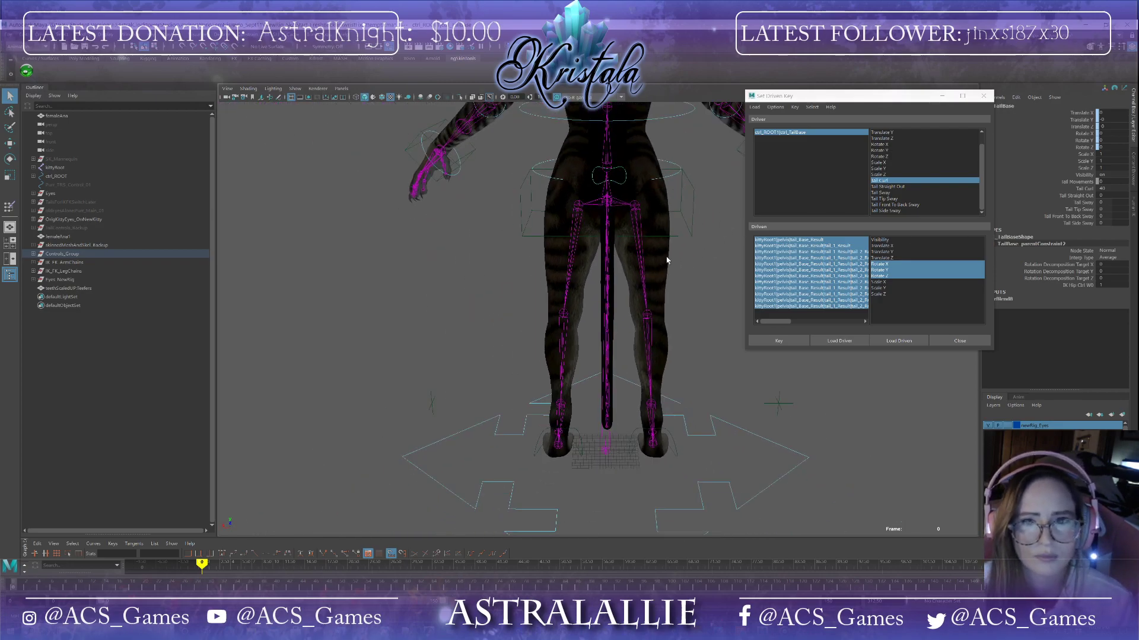
{"action": "middle_click_drag", "start_coordinate": [663, 246], "coordinate": [616, 287], "text": "alt"}
{"action": "scroll", "coordinate": [618, 292], "scroll_direction": "up", "scroll_amount": 3}
{"action": "left_click_drag", "start_coordinate": [620, 296], "coordinate": [659, 287], "text": "alt"}
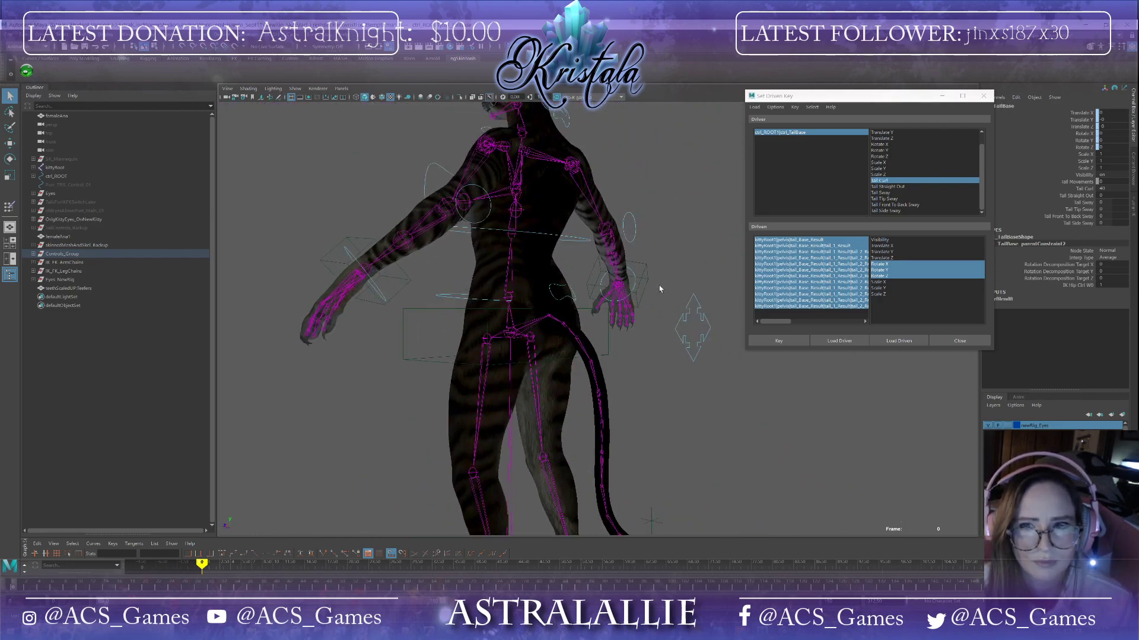
{"action": "left_click", "coordinate": [565, 328]}
{"action": "scroll", "coordinate": [578, 326], "scroll_direction": "up", "scroll_amount": 3}
{"action": "key", "text": "e"}
{"action": "mouse_move", "coordinate": [582, 326]}
{"action": "left_mouse_down", "text": "alt"}
{"action": "mouse_move", "coordinate": [587, 347]}
{"action": "mouse_move", "coordinate": [573, 351]}
{"action": "mouse_move", "coordinate": [561, 307]}
{"action": "mouse_move", "coordinate": [562, 324]}
{"action": "left_mouse_up", "text": "alt"}
Step: Rotate the next joints down the tail chain to continue the curl
{"action": "scroll", "coordinate": [585, 346], "scroll_direction": "down", "scroll_amount": 4}
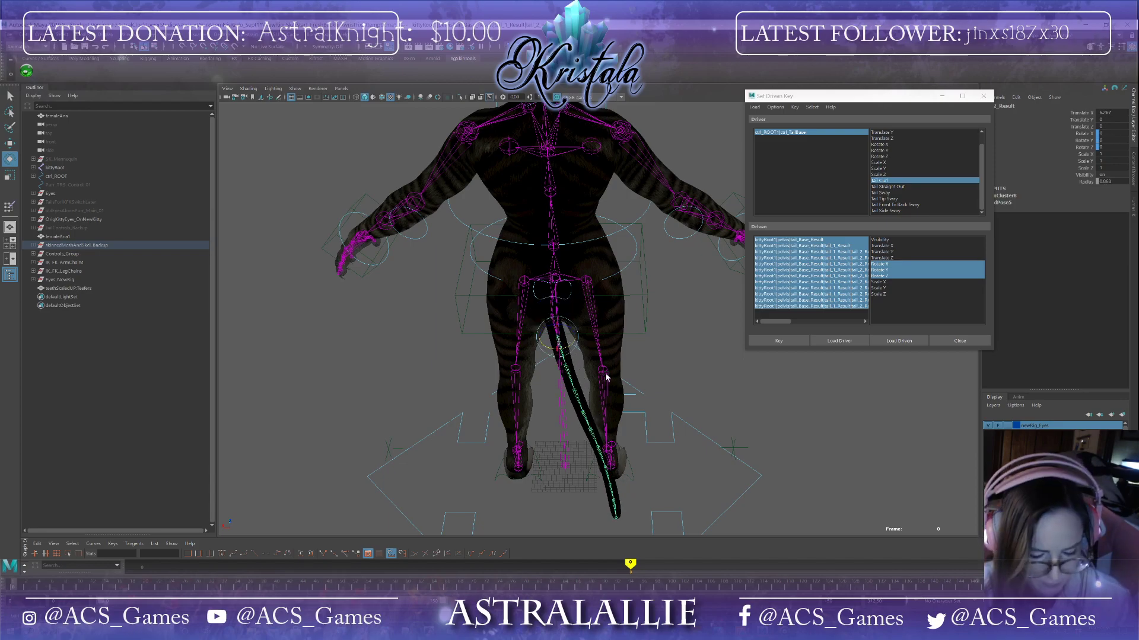
{"action": "mouse_move", "coordinate": [607, 381]}
{"action": "left_mouse_down", "text": "alt"}
{"action": "mouse_move", "coordinate": [655, 376]}
{"action": "mouse_move", "coordinate": [604, 372]}
{"action": "mouse_move", "coordinate": [637, 348]}
{"action": "mouse_move", "coordinate": [621, 318]}
{"action": "mouse_move", "coordinate": [630, 361]}
{"action": "mouse_move", "coordinate": [608, 372]}
{"action": "left_mouse_up", "text": "alt"}
{"action": "scroll", "coordinate": [655, 375], "scroll_direction": "up", "scroll_amount": 3}
{"action": "left_click", "coordinate": [549, 353]}
{"action": "left_click", "coordinate": [581, 357]}
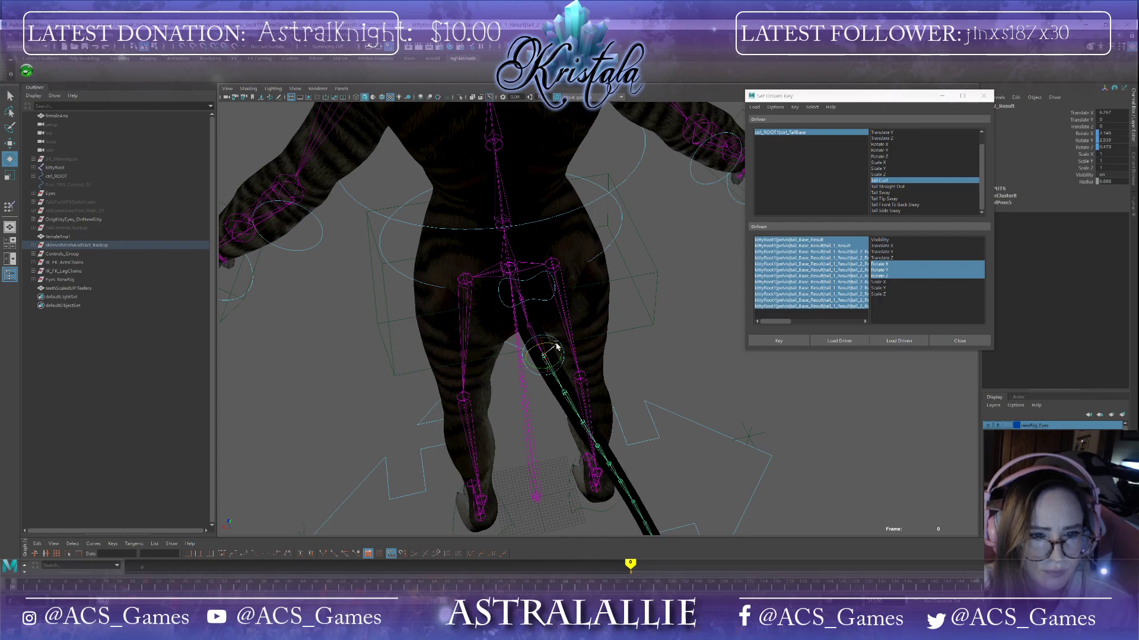
{"action": "left_click_drag", "start_coordinate": [561, 366], "coordinate": [560, 366]}
{"action": "left_click", "coordinate": [567, 390]}
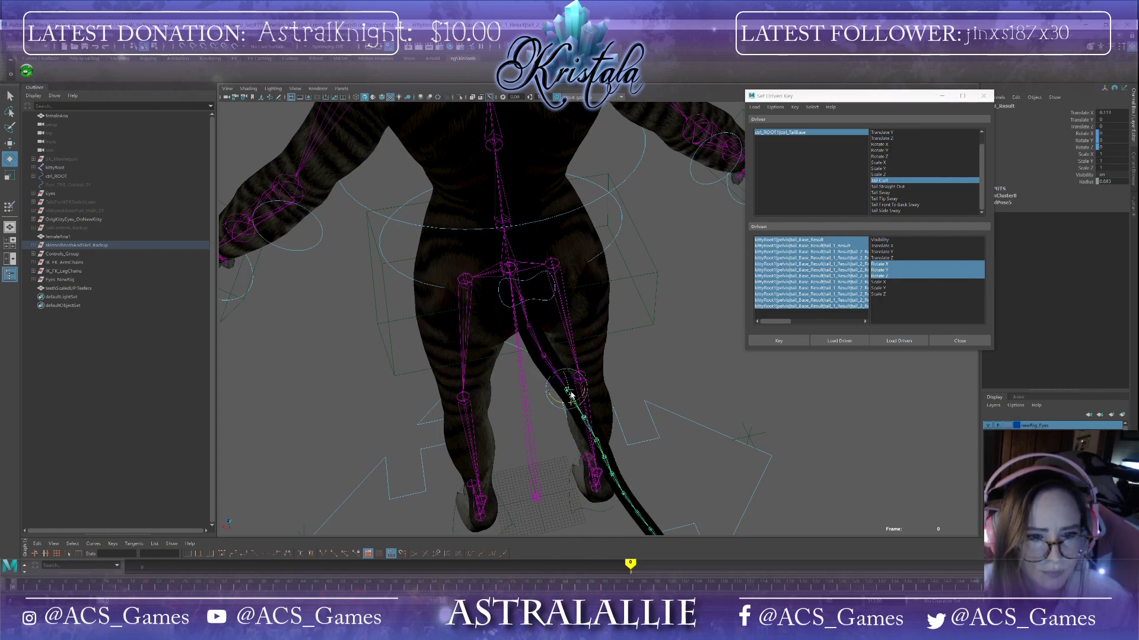
{"action": "left_click_drag", "start_coordinate": [579, 382], "coordinate": [558, 359]}
Step: Rotate the middle tail joints, viewed from the side, to deepen the curl
{"action": "left_click", "coordinate": [565, 408]}
{"action": "left_click", "coordinate": [630, 427]}
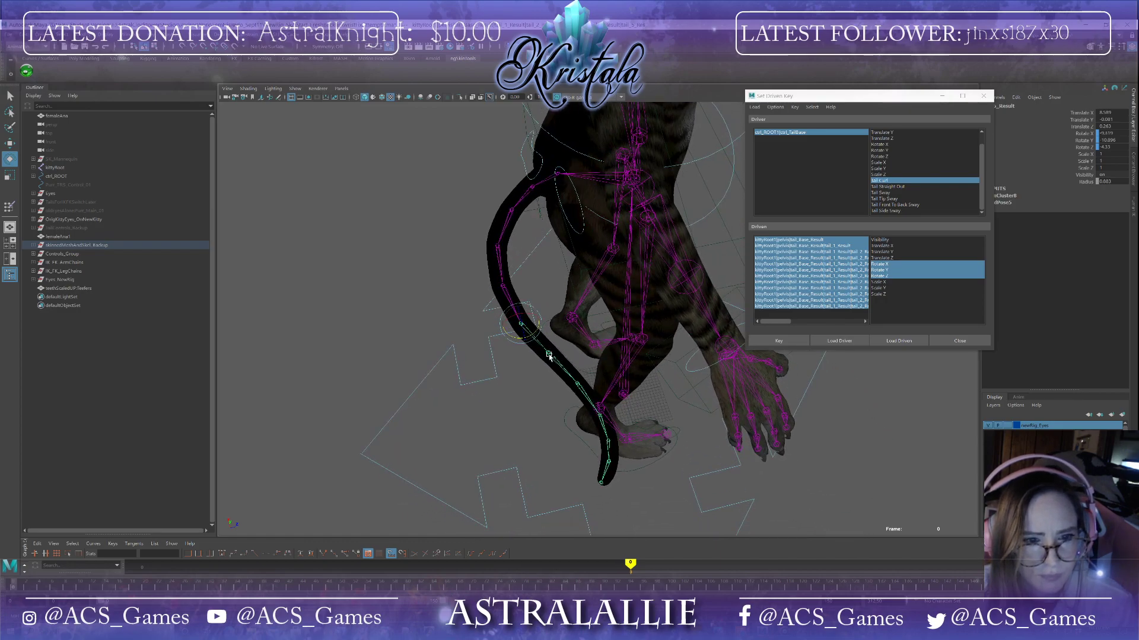
{"action": "left_click_drag", "start_coordinate": [523, 332], "coordinate": [581, 425]}
{"action": "left_click", "coordinate": [550, 419]}
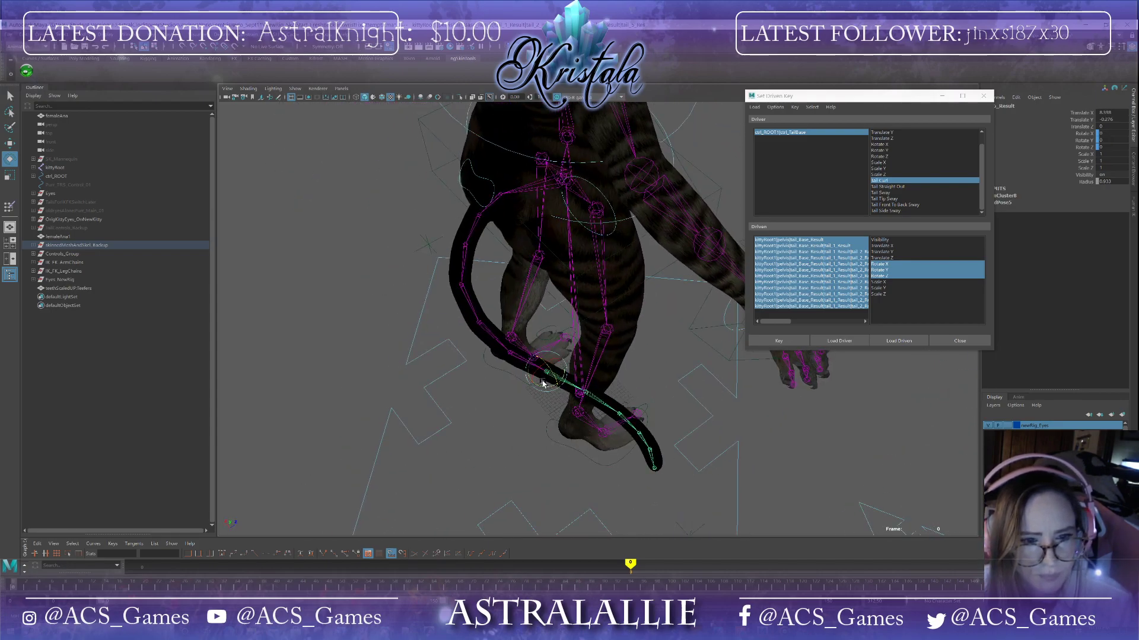
{"action": "left_click_drag", "start_coordinate": [543, 384], "coordinate": [551, 386]}
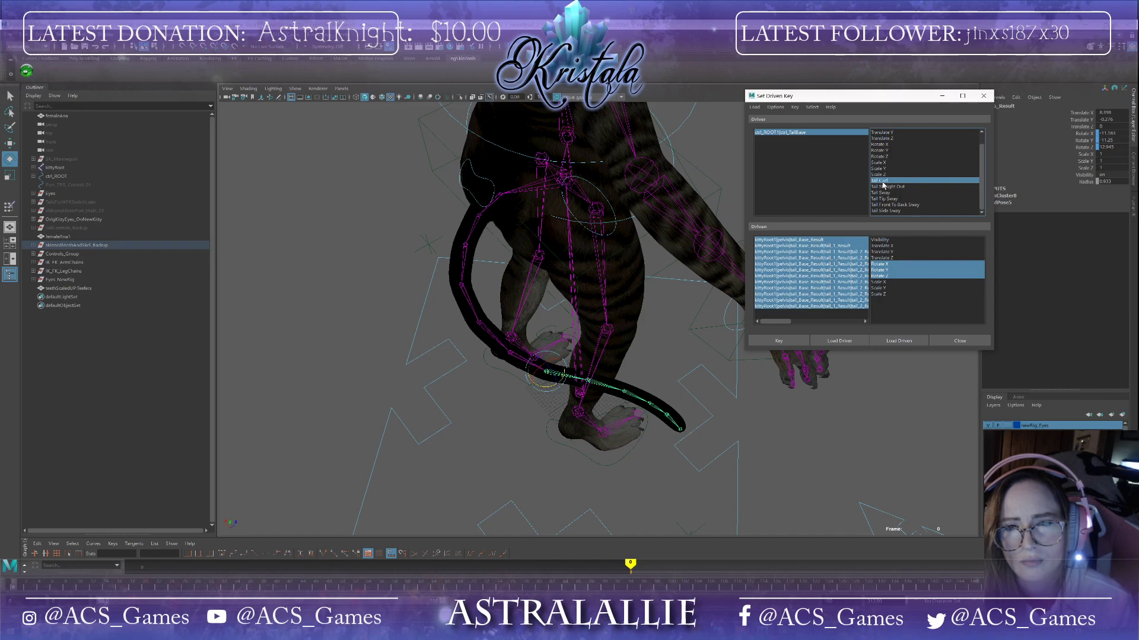
{"action": "left_click_drag", "start_coordinate": [581, 410], "coordinate": [620, 483], "text": "alt"}
Step: Rotate the joints toward the tail tip into a tight curl, undoing one rotation
{"action": "left_click", "coordinate": [597, 426]}
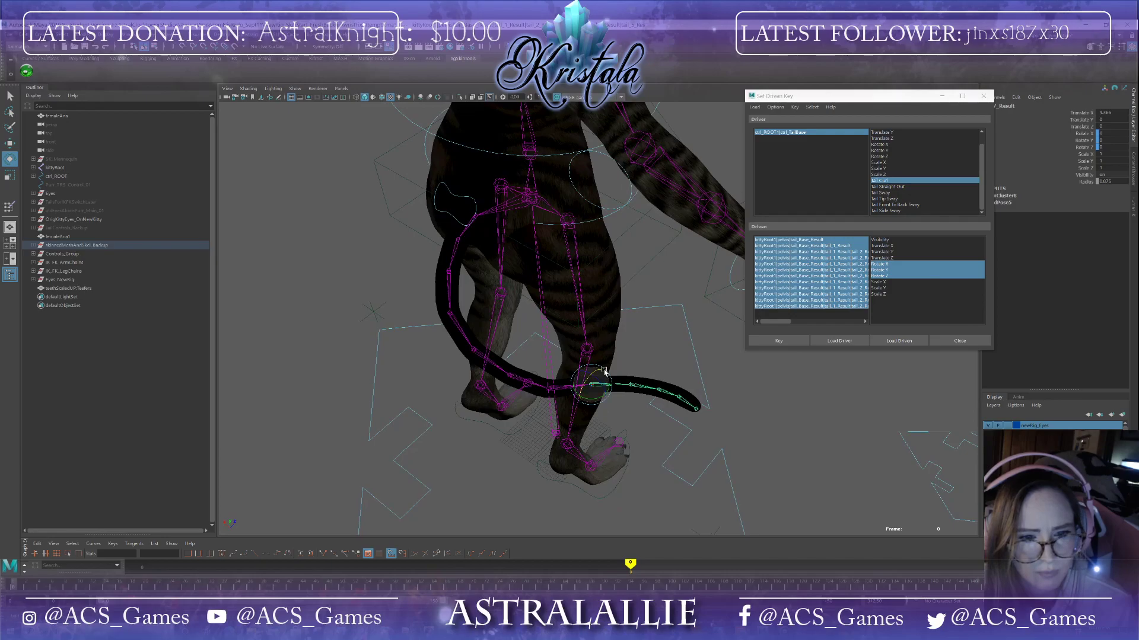
{"action": "left_click_drag", "start_coordinate": [593, 403], "coordinate": [595, 374]}
{"action": "left_click_drag", "start_coordinate": [642, 424], "coordinate": [600, 429], "text": "alt"}
{"action": "left_click_drag", "start_coordinate": [616, 471], "coordinate": [646, 370], "text": "alt"}
{"action": "left_click", "coordinate": [634, 403]}
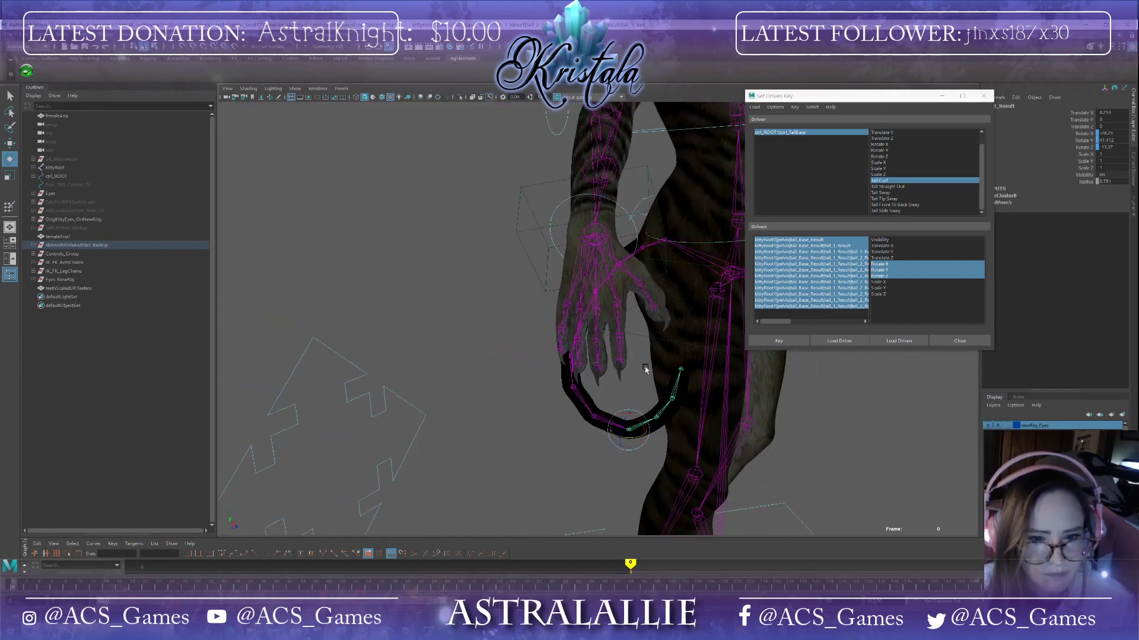
{"action": "left_click", "coordinate": [657, 416]}
{"action": "left_click_drag", "start_coordinate": [699, 452], "coordinate": [593, 414], "text": "alt"}
{"action": "key", "text": "ctrl+z"}
{"action": "left_click_drag", "start_coordinate": [621, 476], "coordinate": [626, 481], "text": "alt"}
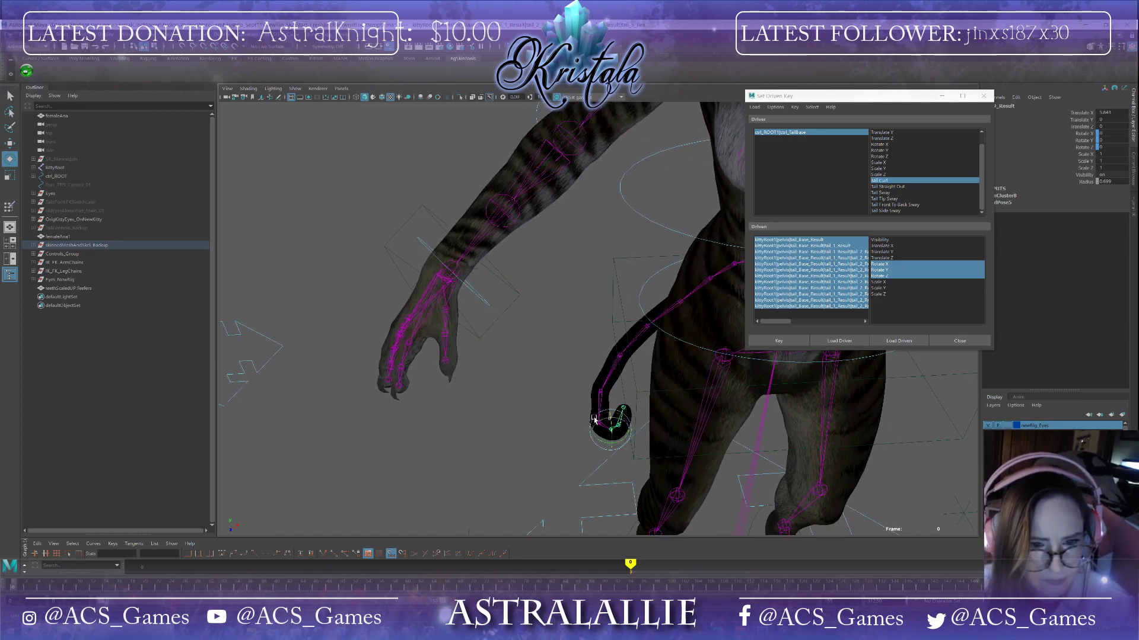
Step: Rotate the joints near the tail tip, viewed from behind, to refine the curl's shape
{"action": "left_click_drag", "start_coordinate": [596, 420], "coordinate": [798, 461]}
{"action": "scroll", "coordinate": [639, 410], "scroll_direction": "up", "scroll_amount": 1}
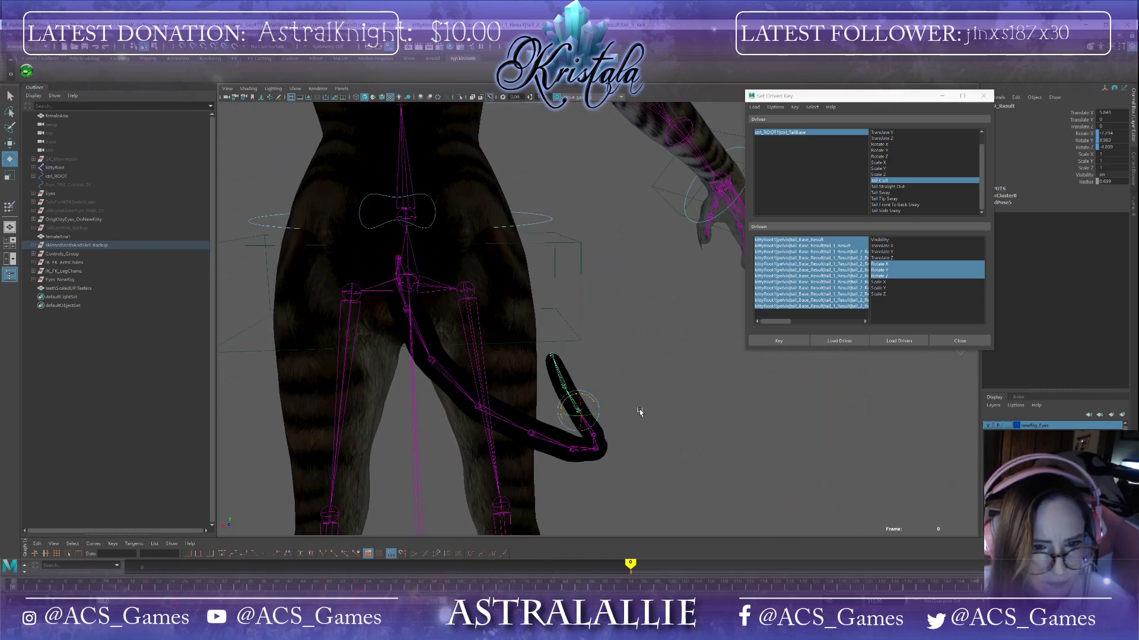
{"action": "left_click_drag", "start_coordinate": [574, 402], "coordinate": [571, 400]}
{"action": "left_click", "coordinate": [555, 376]}
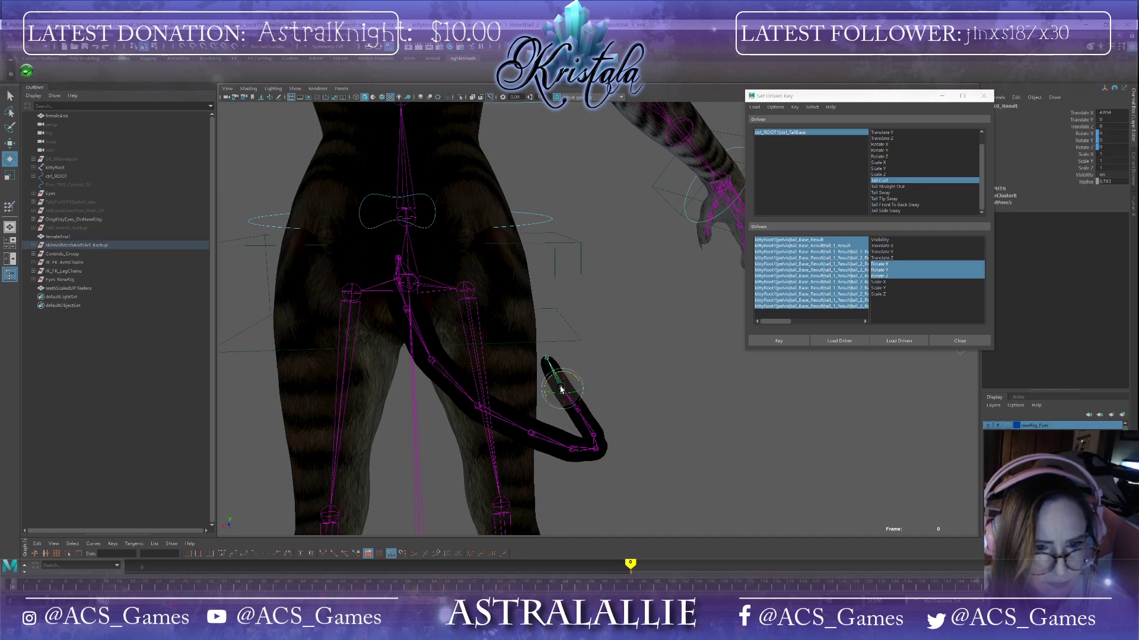
{"action": "left_click_drag", "start_coordinate": [553, 374], "coordinate": [550, 373]}
{"action": "mouse_move", "coordinate": [626, 386]}
{"action": "left_mouse_down", "text": "alt"}
{"action": "mouse_move", "coordinate": [481, 377]}
{"action": "mouse_move", "coordinate": [668, 393]}
{"action": "mouse_move", "coordinate": [647, 389]}
{"action": "left_mouse_up", "text": "alt"}
{"action": "left_click", "coordinate": [515, 344]}
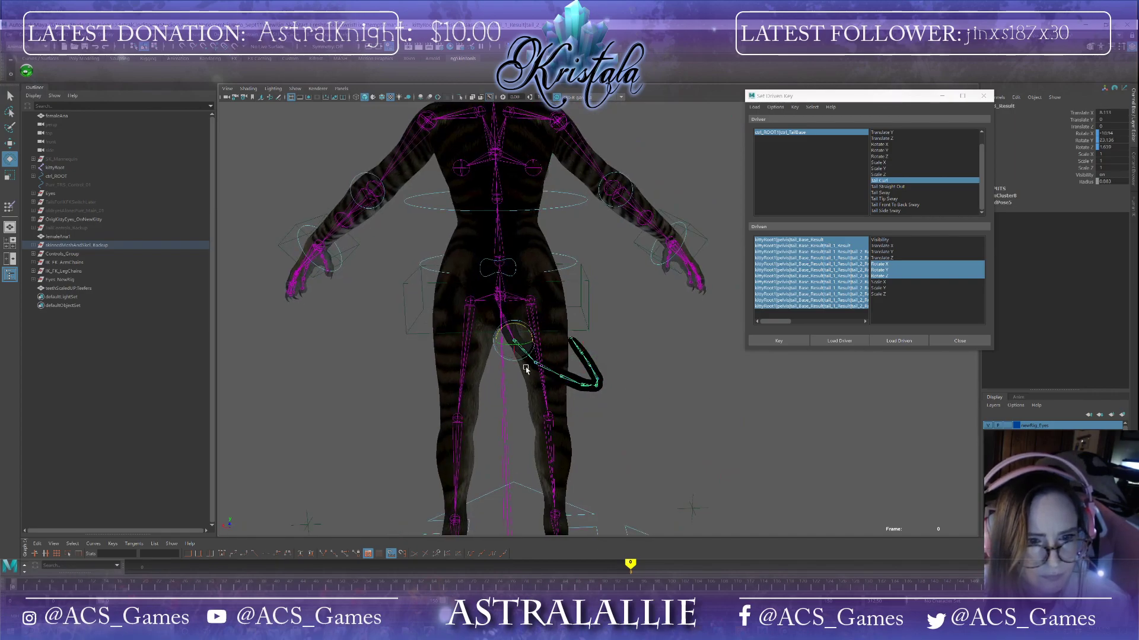
Step: Rotate the tail base and the lower tail joints to swing the curled tail out to the side
{"action": "scroll", "coordinate": [522, 380], "scroll_direction": "up", "scroll_amount": 3}
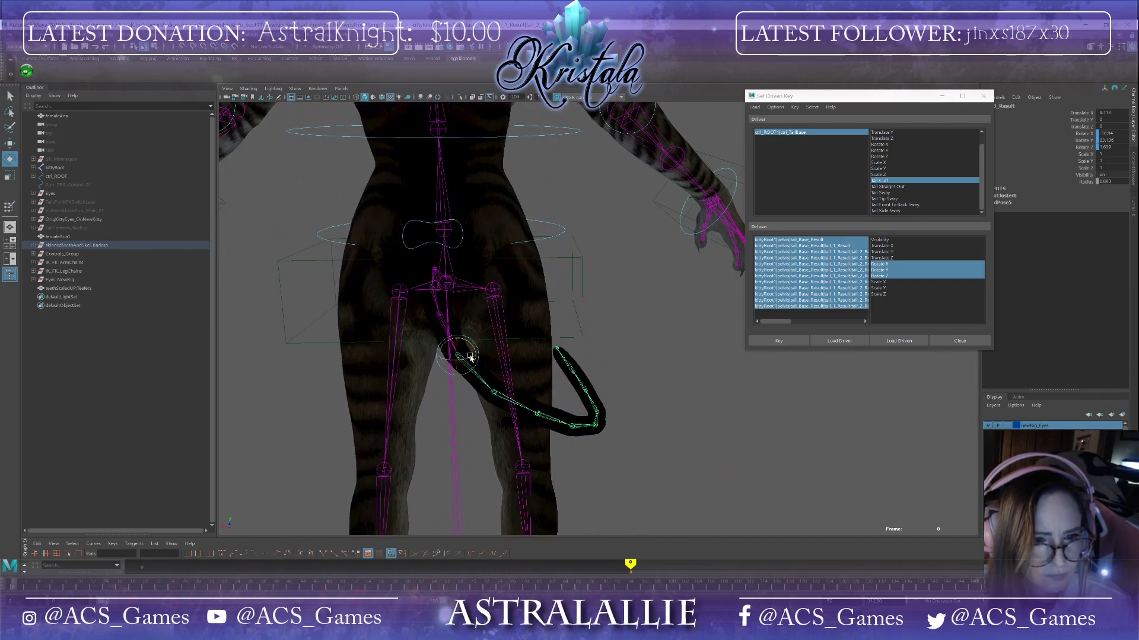
{"action": "left_click_drag", "start_coordinate": [473, 351], "coordinate": [460, 350]}
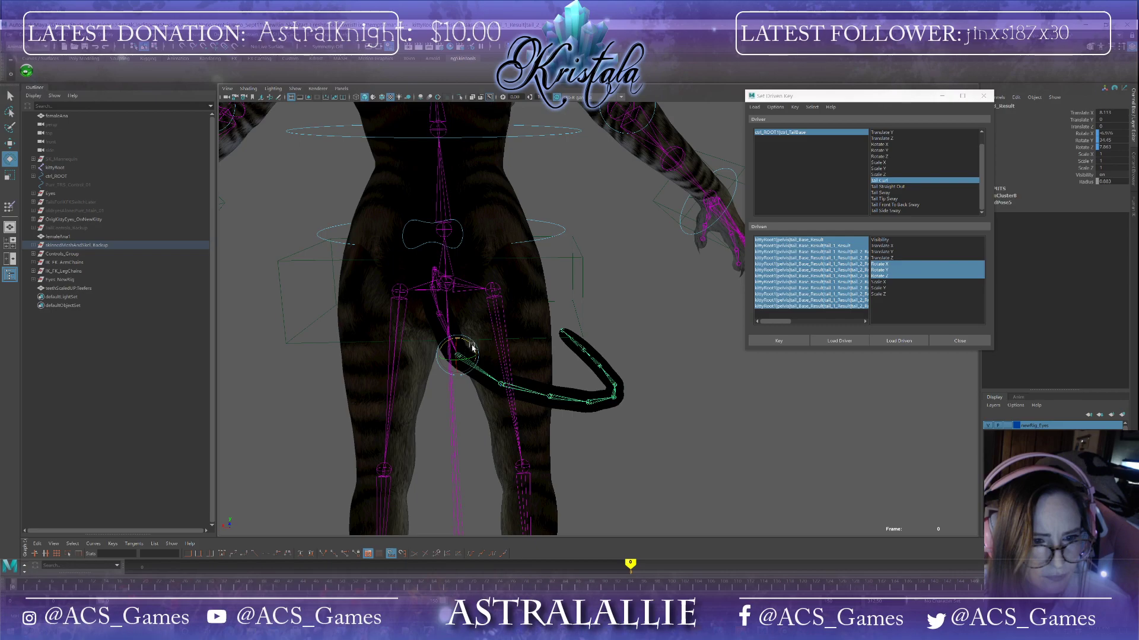
{"action": "left_click", "coordinate": [437, 316]}
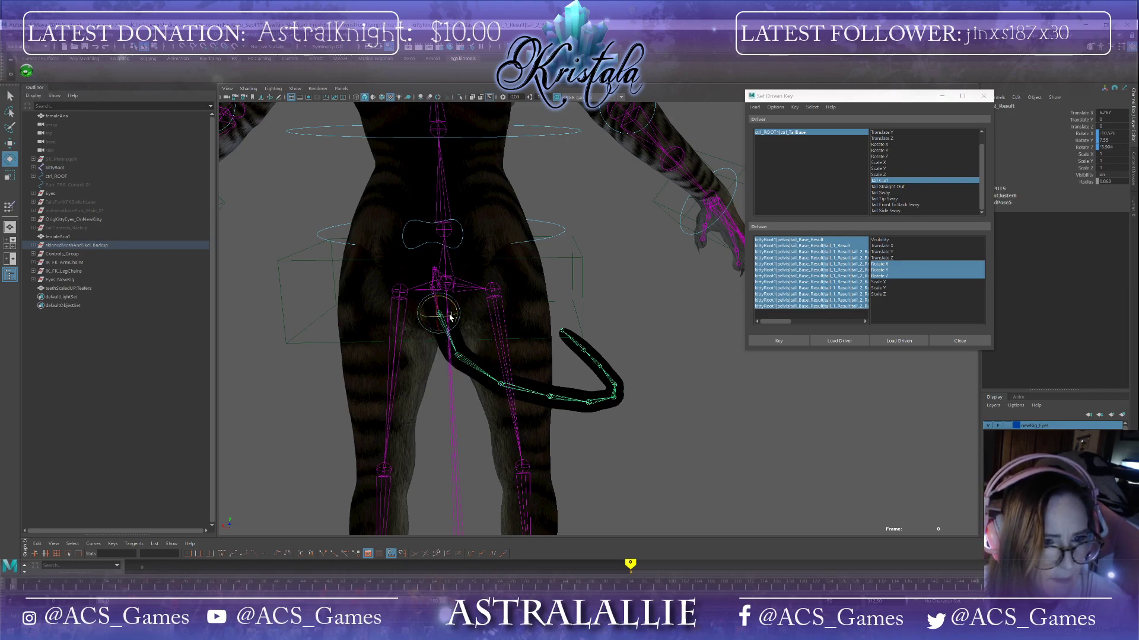
{"action": "left_click_drag", "start_coordinate": [450, 317], "coordinate": [581, 379]}
{"action": "left_click", "coordinate": [464, 354]}
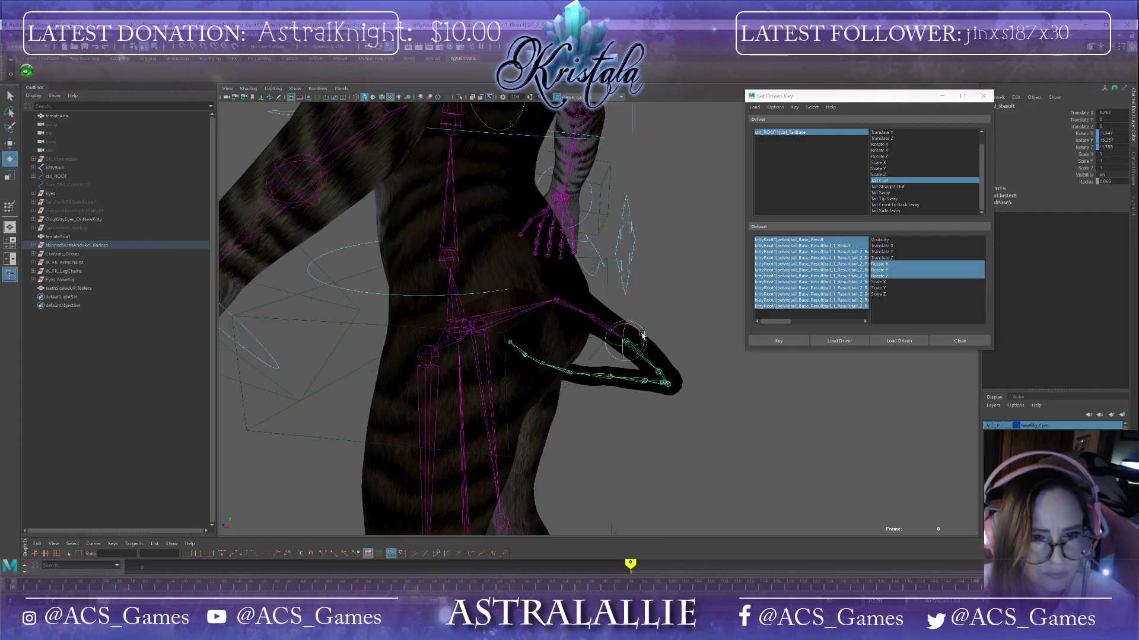
{"action": "left_click_drag", "start_coordinate": [641, 341], "coordinate": [491, 333], "text": "alt"}
{"action": "left_click_drag", "start_coordinate": [576, 371], "coordinate": [464, 395], "text": "alt"}
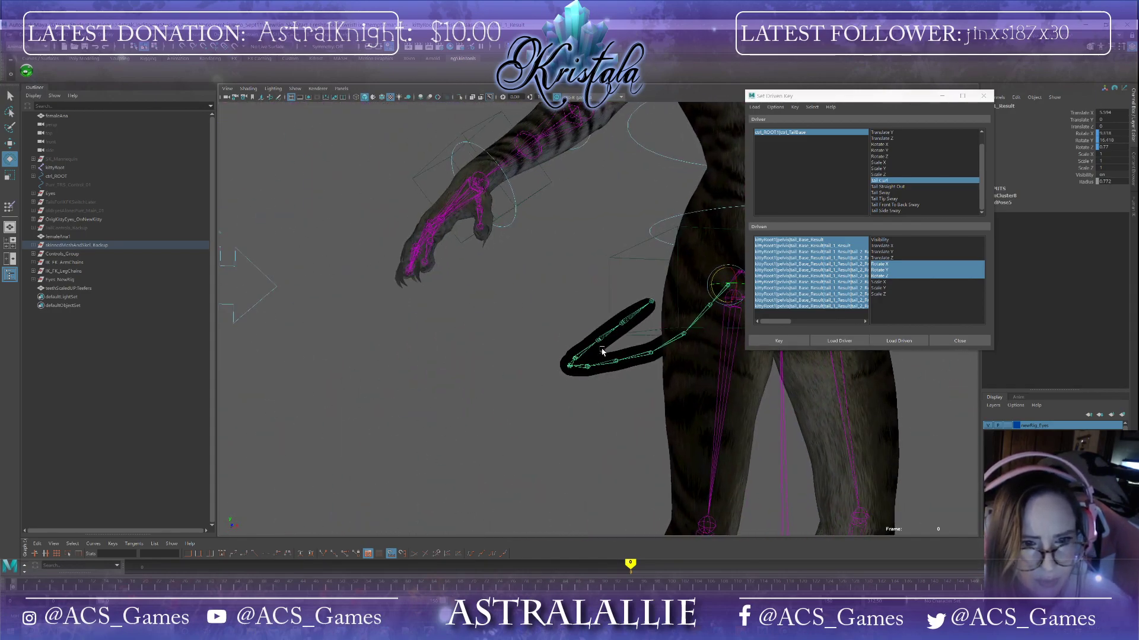
{"action": "left_click", "coordinate": [576, 360]}
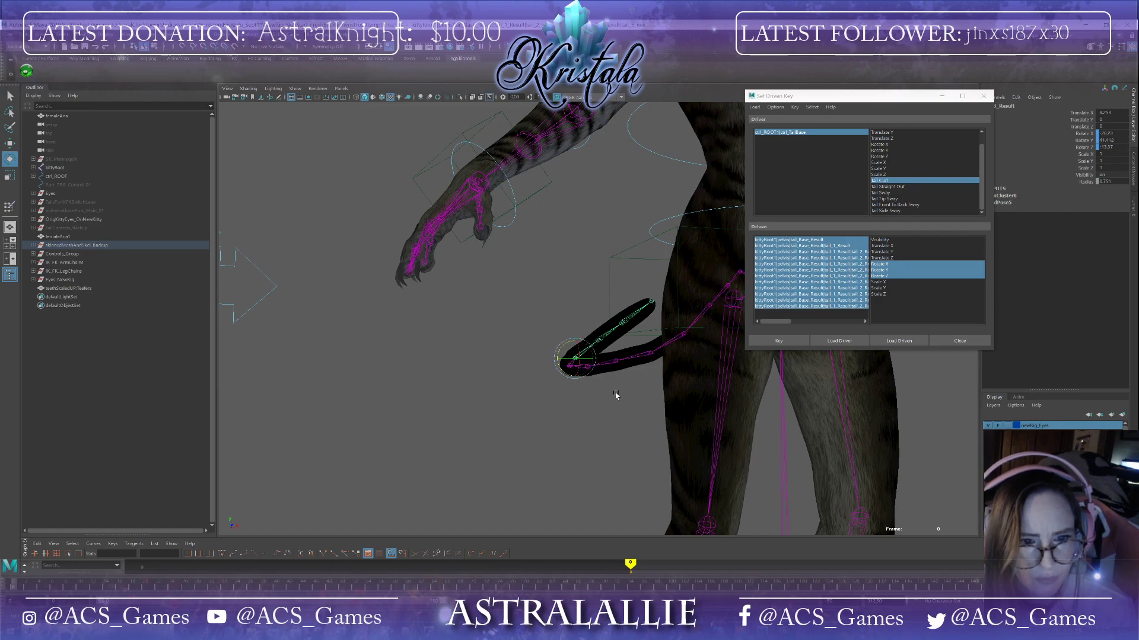
{"action": "left_click_drag", "start_coordinate": [615, 396], "coordinate": [605, 394], "text": "alt"}
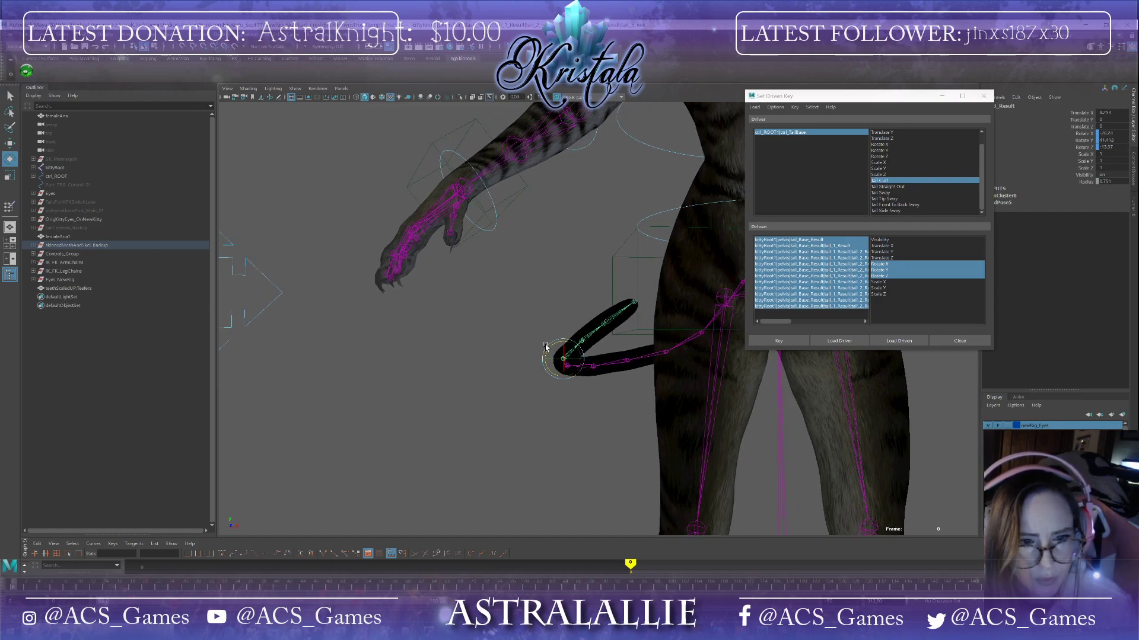
{"action": "left_click_drag", "start_coordinate": [550, 349], "coordinate": [564, 347]}
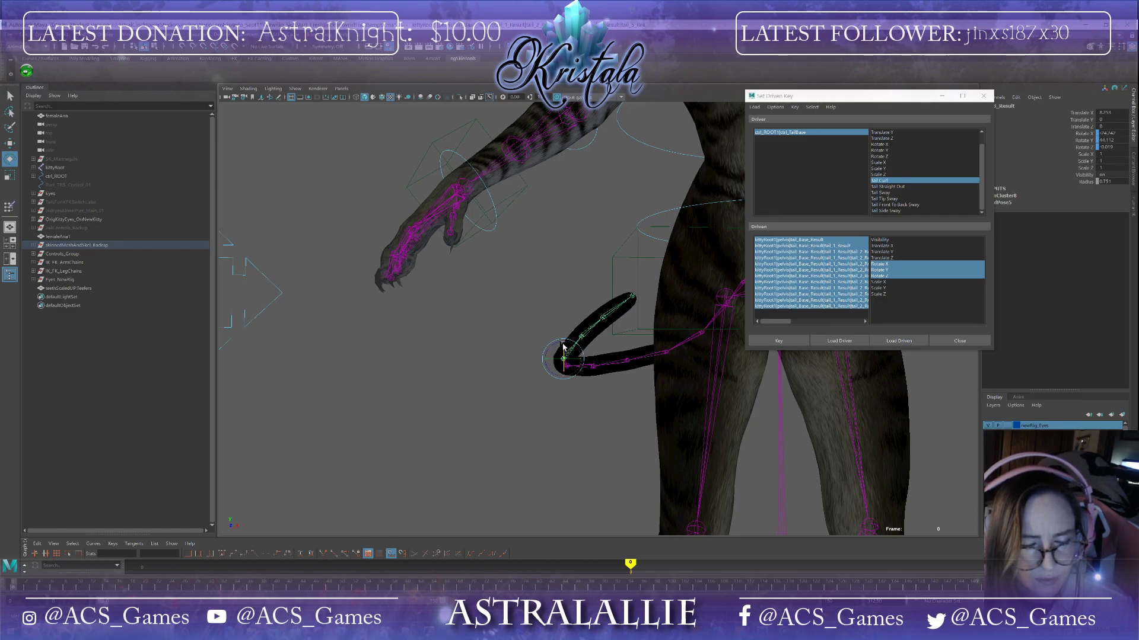
{"action": "left_click", "coordinate": [582, 337]}
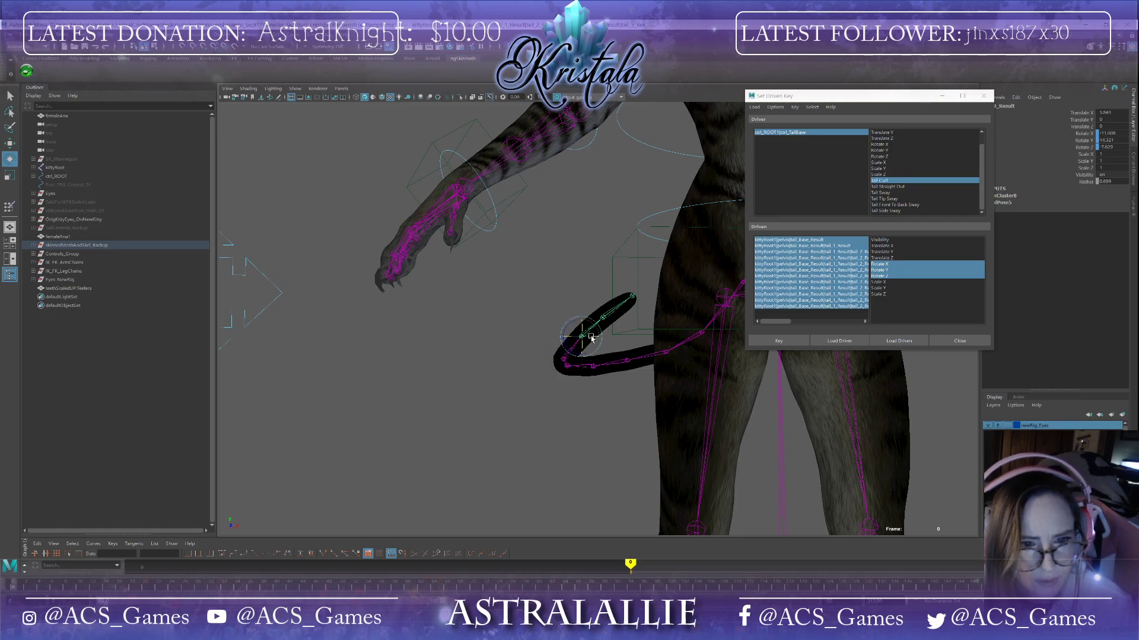
Step: Rotate the tip joints, checking from below and the front, to tighten the end of the curl
{"action": "left_click_drag", "start_coordinate": [599, 330], "coordinate": [736, 415]}
{"action": "left_click", "coordinate": [604, 316]}
{"action": "left_click", "coordinate": [629, 340]}
{"action": "left_click_drag", "start_coordinate": [642, 351], "coordinate": [644, 356]}
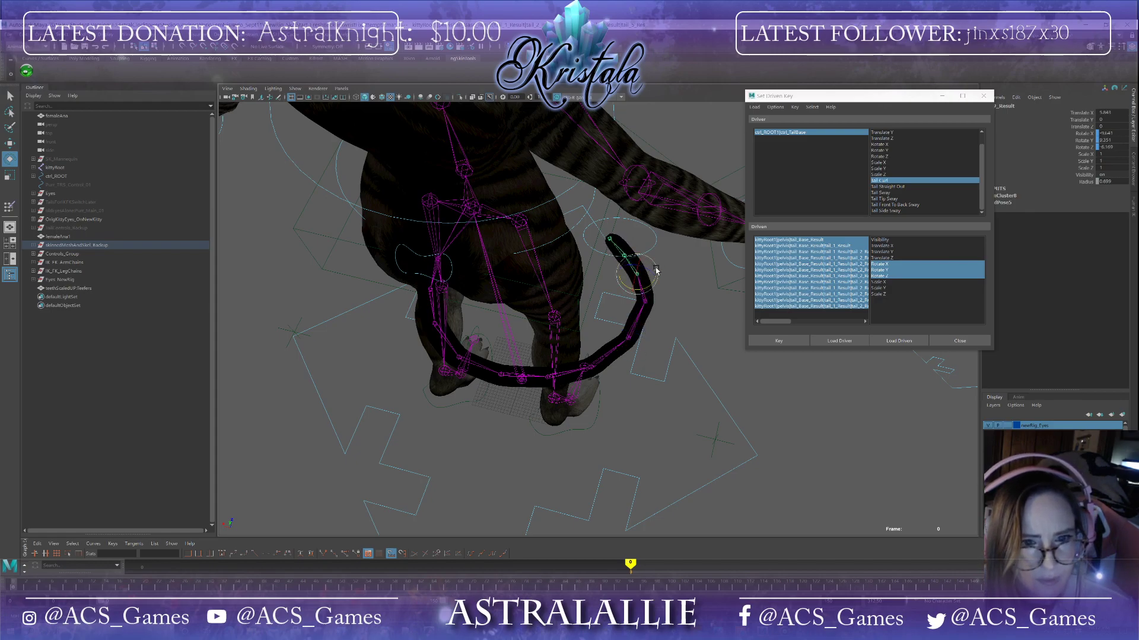
{"action": "left_click_drag", "start_coordinate": [525, 395], "coordinate": [437, 397], "text": "alt"}
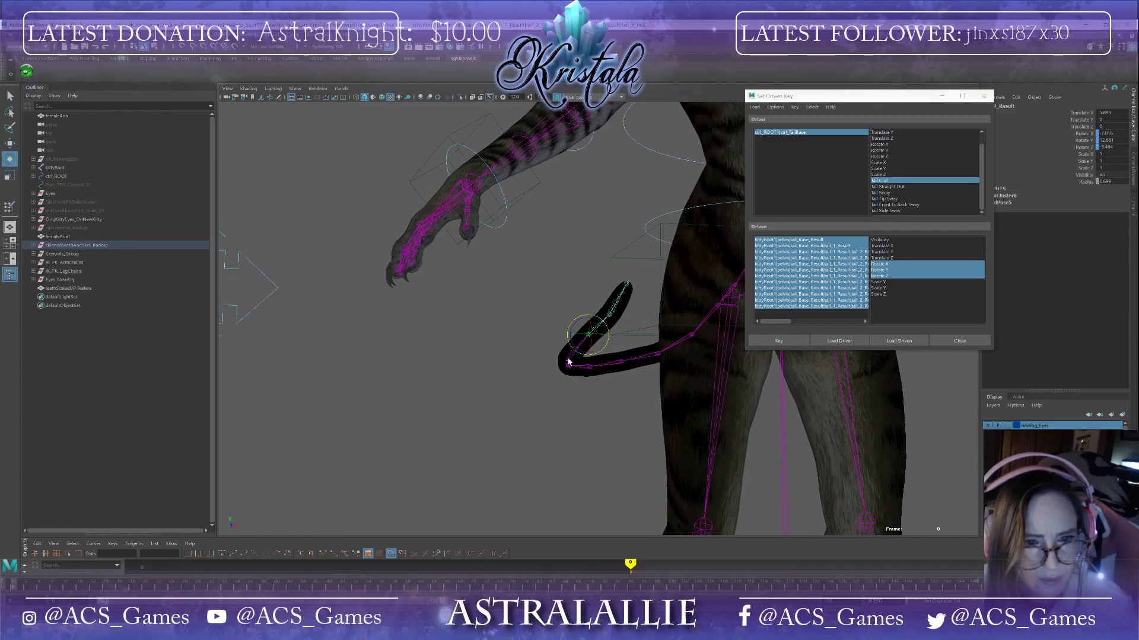
{"action": "left_click_drag", "start_coordinate": [612, 438], "coordinate": [728, 473], "text": "alt"}
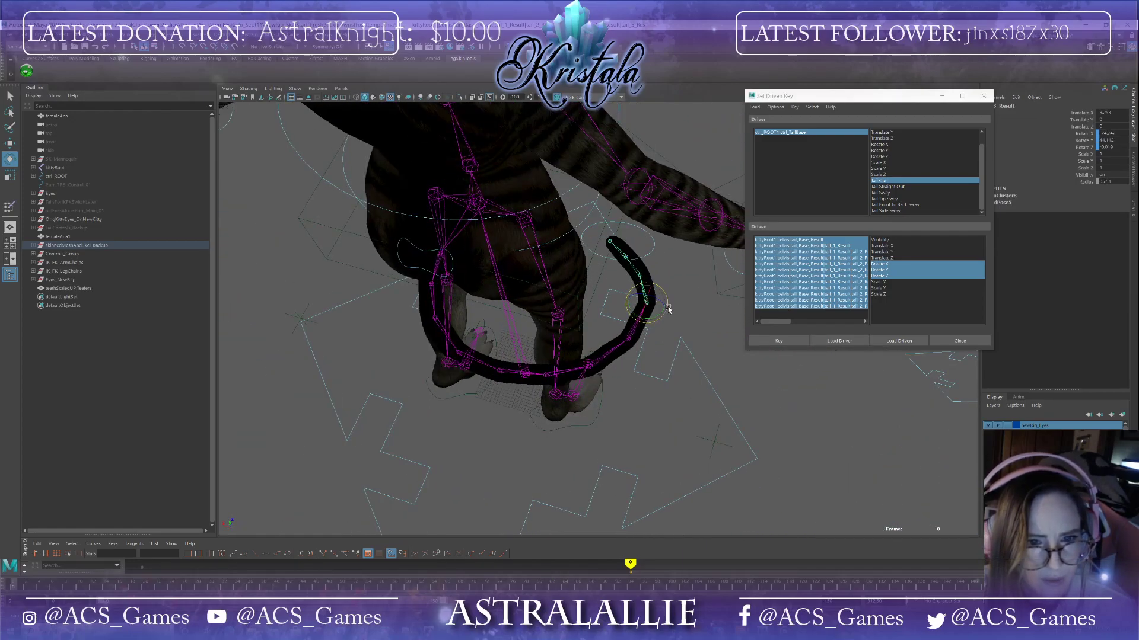
{"action": "left_click_drag", "start_coordinate": [667, 334], "coordinate": [590, 397], "text": "alt"}
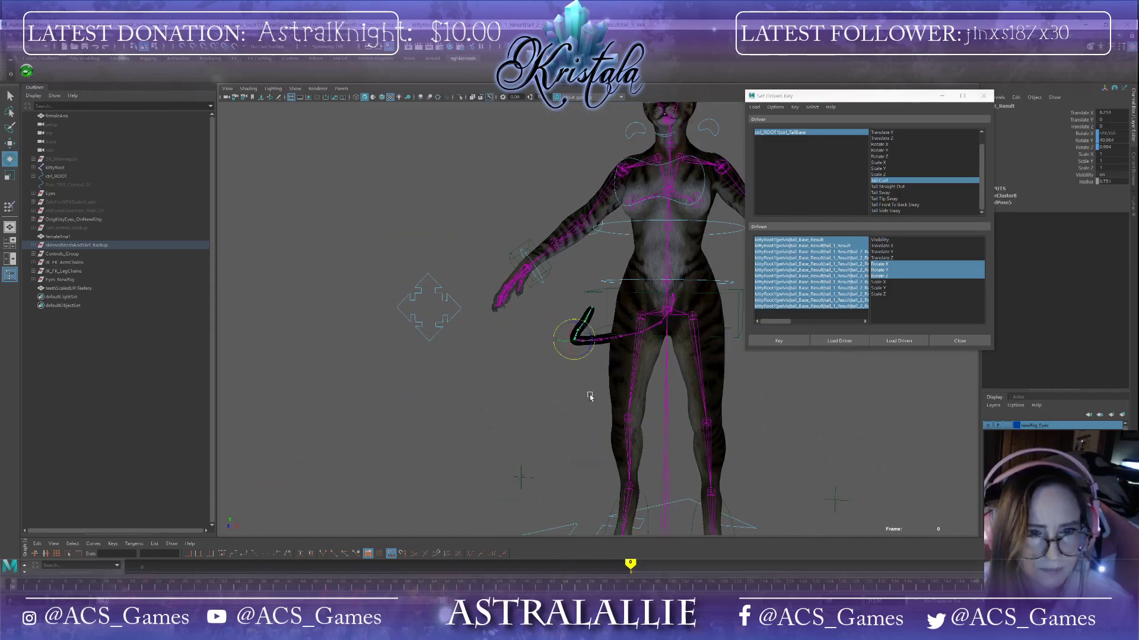
{"action": "scroll", "coordinate": [528, 355], "scroll_direction": "up", "scroll_amount": 3}
{"action": "left_click", "coordinate": [528, 354]}
{"action": "left_click", "coordinate": [579, 323]}
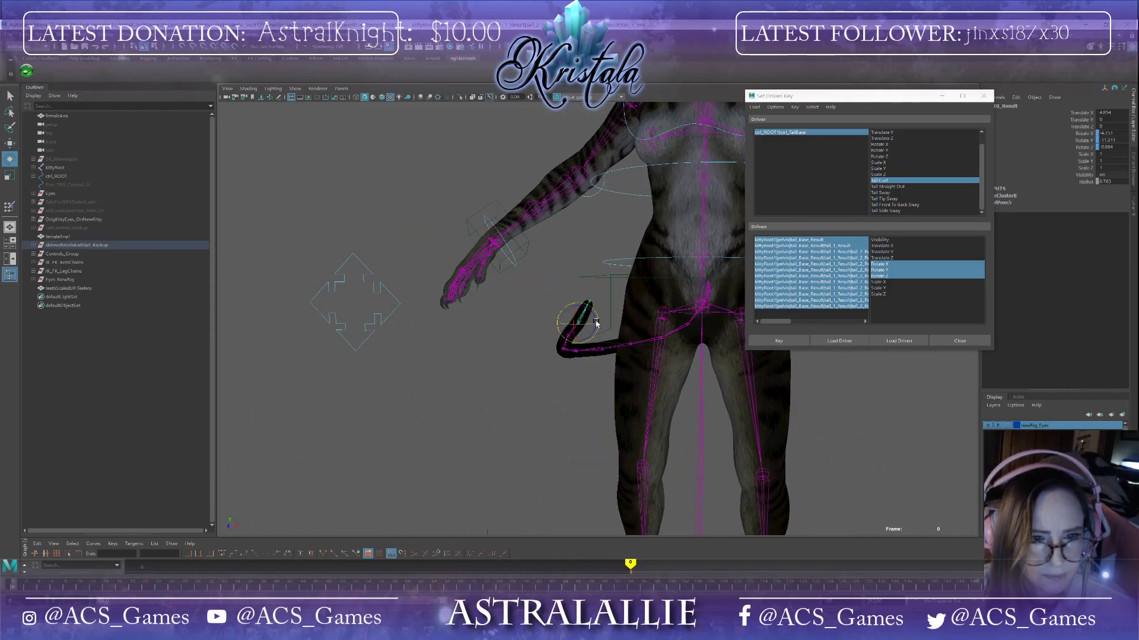
{"action": "left_click", "coordinate": [548, 354]}
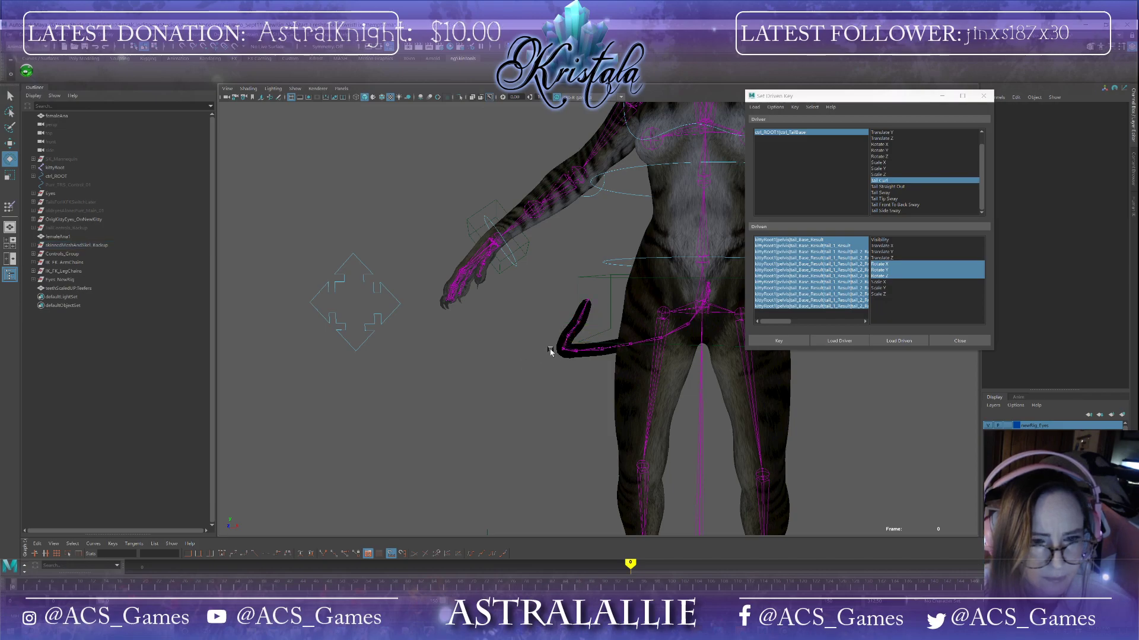
{"action": "left_click", "coordinate": [578, 335]}
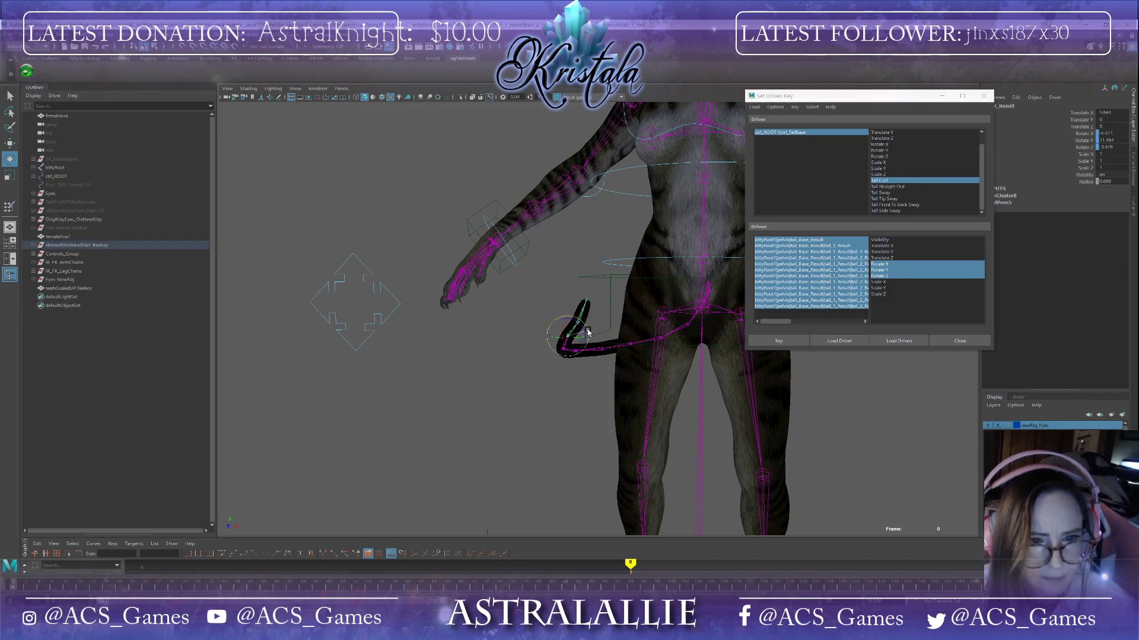
Step: Adjust the last tail joints' rotations so the tip curls upward, checking from below
{"action": "scroll", "coordinate": [563, 369], "scroll_direction": "up", "scroll_amount": 2}
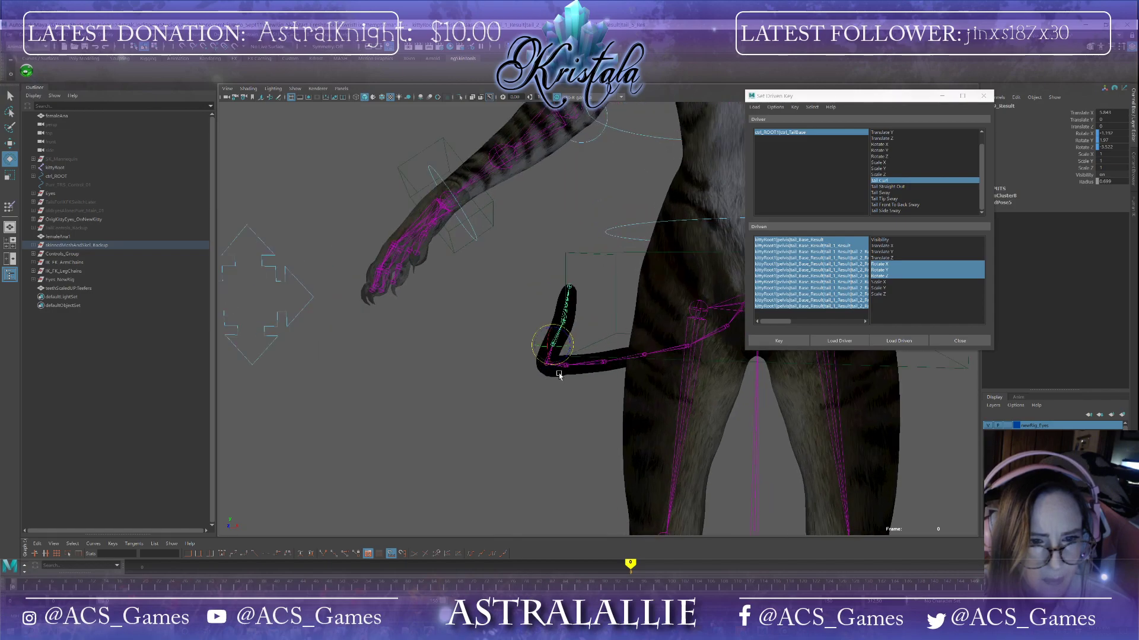
{"action": "left_click", "coordinate": [568, 342]}
{"action": "left_click", "coordinate": [565, 325]}
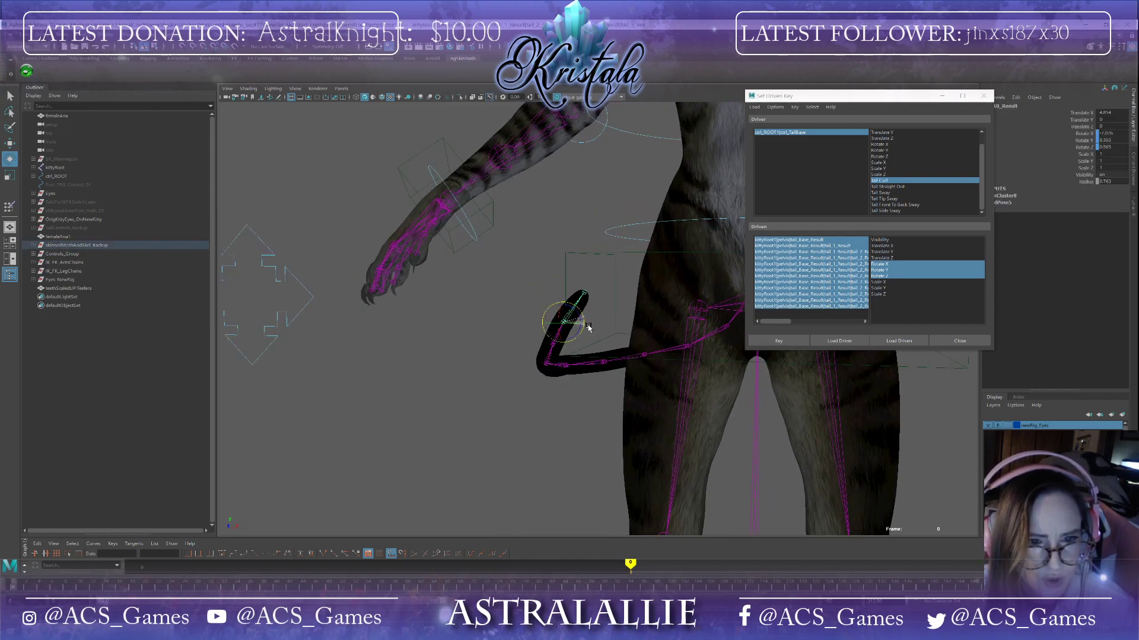
{"action": "left_click_drag", "start_coordinate": [587, 345], "coordinate": [678, 391], "text": "alt"}
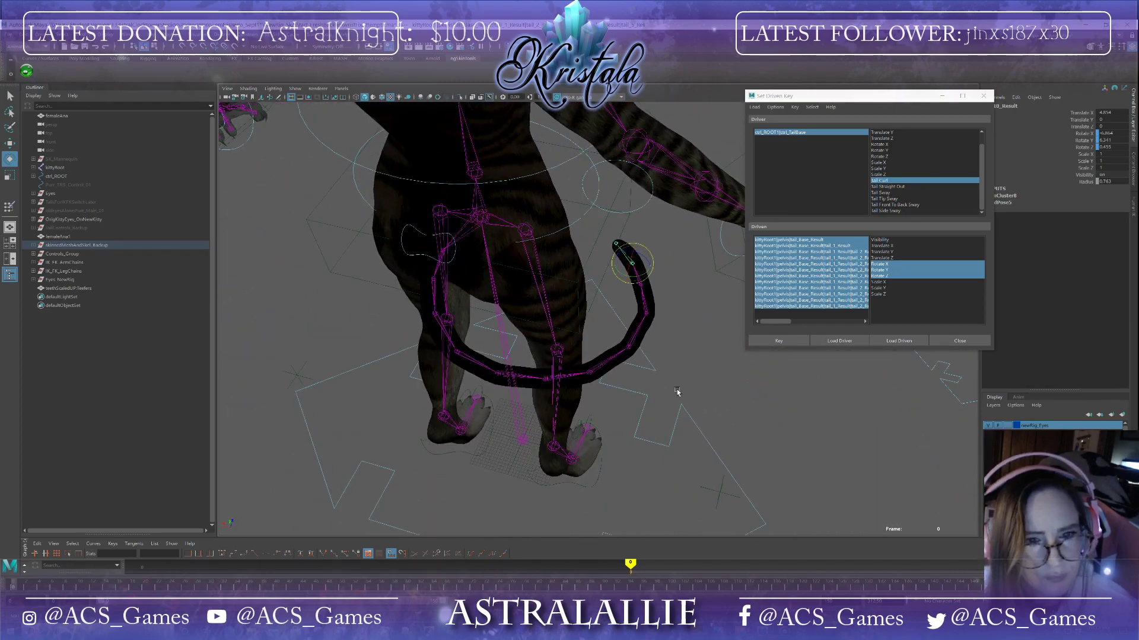
{"action": "left_click", "coordinate": [648, 314]}
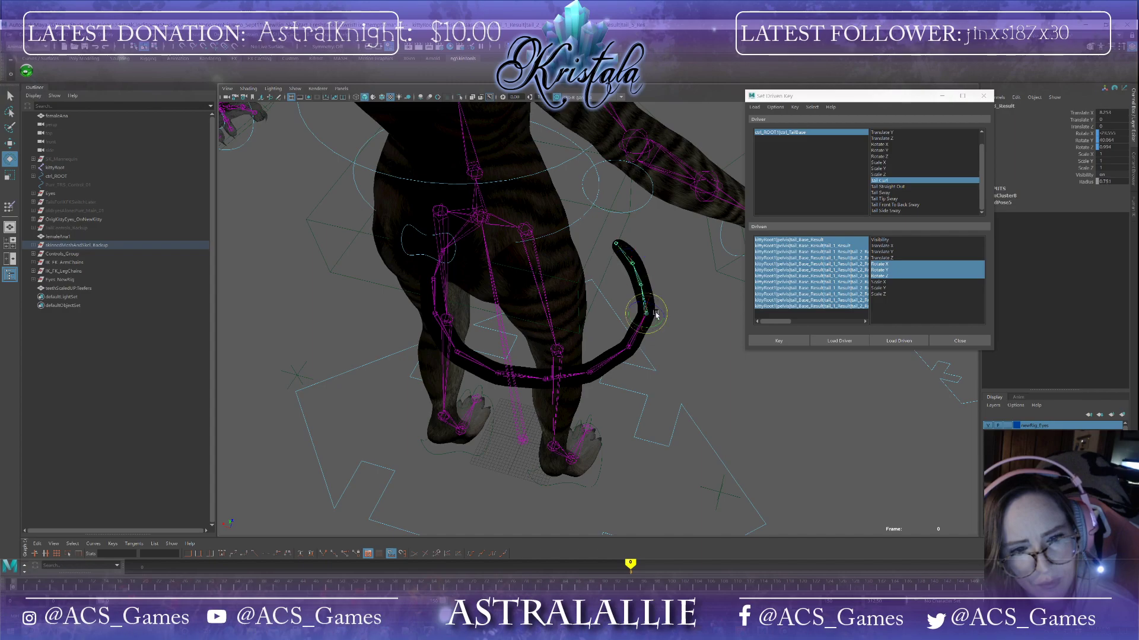
{"action": "left_click_drag", "start_coordinate": [668, 313], "coordinate": [385, 348]}
{"action": "right_click_drag", "start_coordinate": [383, 350], "coordinate": [495, 368], "text": "alt"}
{"action": "left_click", "coordinate": [564, 366]}
{"action": "left_click_drag", "start_coordinate": [564, 366], "coordinate": [585, 419], "text": "alt"}
{"action": "left_click_drag", "start_coordinate": [551, 377], "coordinate": [565, 383]}
{"action": "left_click_drag", "start_coordinate": [621, 436], "coordinate": [736, 287], "text": "alt"}
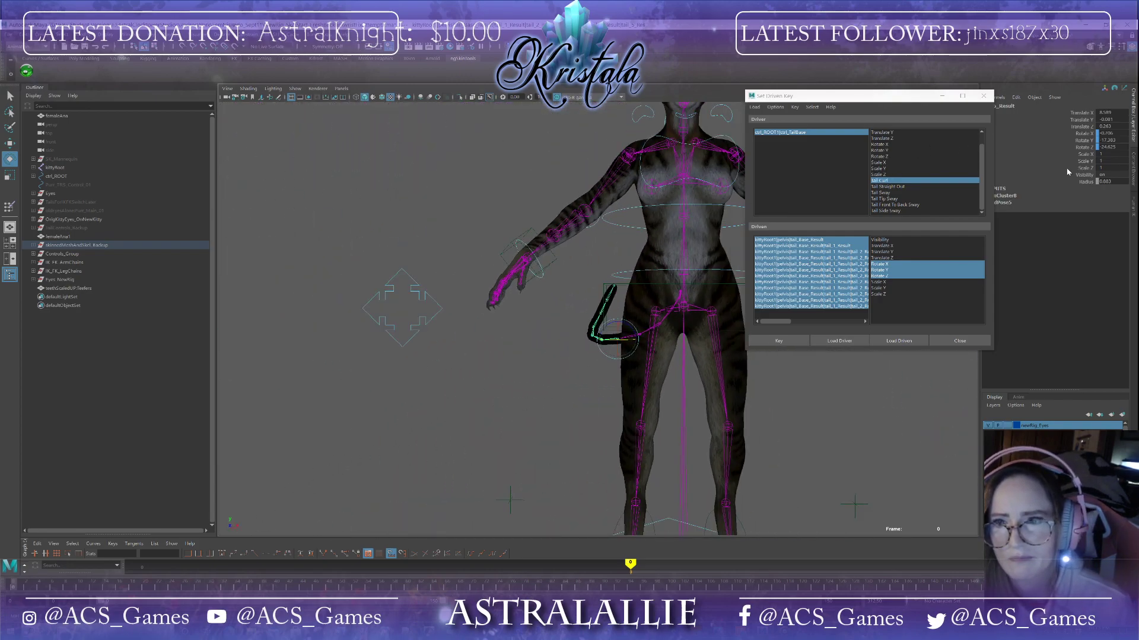
Step: Select the tail base control through the driver list and scrub its Tail Curl attribute to test the tail
{"action": "left_click", "coordinate": [812, 133]}
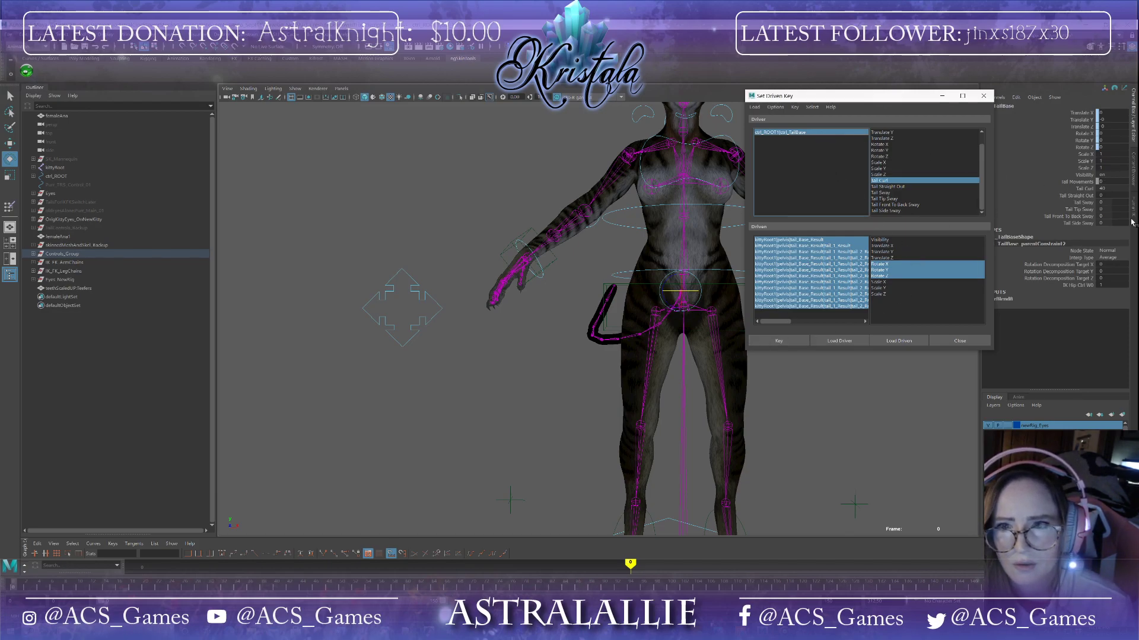
{"action": "left_click_drag", "start_coordinate": [1128, 186], "coordinate": [1121, 188]}
{"action": "left_click_drag", "start_coordinate": [686, 380], "coordinate": [510, 381], "text": "alt"}
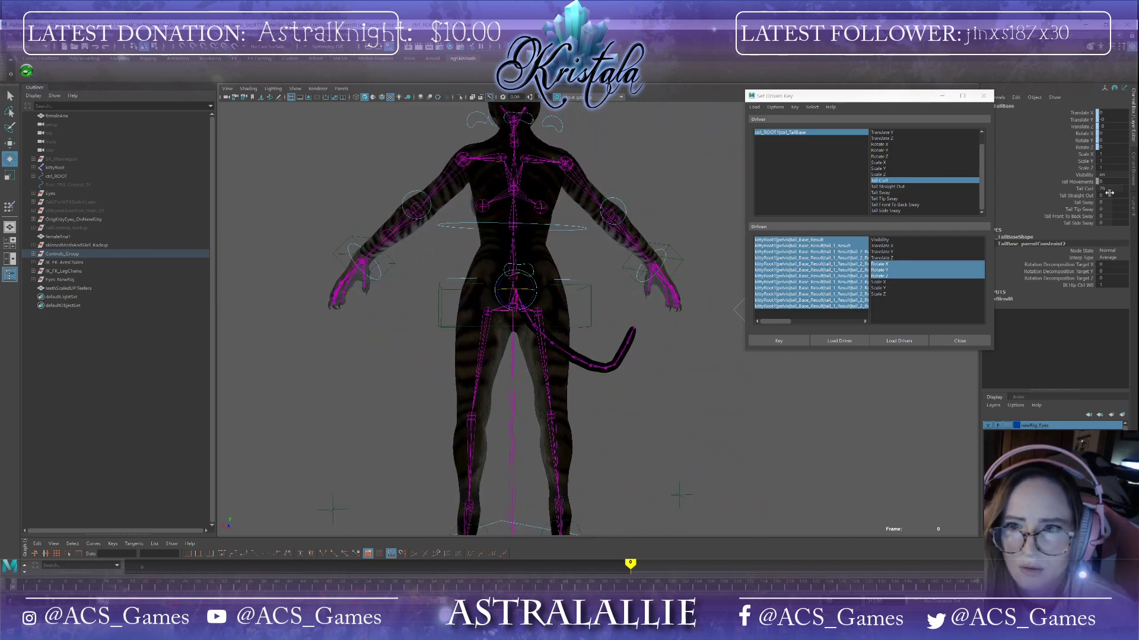
{"action": "left_click_drag", "start_coordinate": [1121, 188], "coordinate": [1114, 188]}
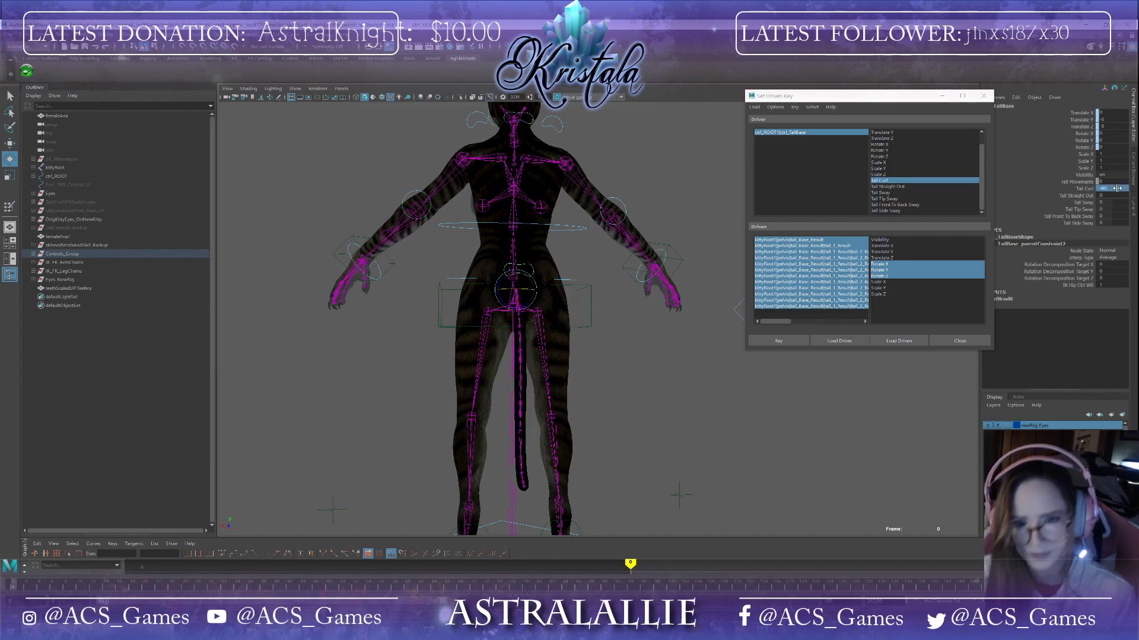
Step: Select the upper tail joints and begin rotating the straight tail again, viewed from the side
{"action": "right_click_drag", "start_coordinate": [419, 460], "coordinate": [539, 475], "text": "alt"}
{"action": "left_click_drag", "start_coordinate": [539, 475], "coordinate": [579, 481], "text": "alt"}
{"action": "left_click", "coordinate": [540, 330]}
{"action": "left_click_drag", "start_coordinate": [657, 371], "coordinate": [633, 393], "text": "alt"}
{"action": "left_click_drag", "start_coordinate": [490, 372], "coordinate": [494, 409]}
{"action": "left_click", "coordinate": [503, 410]}
{"action": "left_click_drag", "start_coordinate": [486, 469], "coordinate": [487, 447], "text": "alt"}
{"action": "left_click", "coordinate": [426, 372]}
{"action": "left_click_drag", "start_coordinate": [430, 370], "coordinate": [425, 396]}
{"action": "left_click_drag", "start_coordinate": [437, 439], "coordinate": [481, 436], "text": "alt"}
{"action": "left_click_drag", "start_coordinate": [448, 360], "coordinate": [573, 286], "text": "alt"}
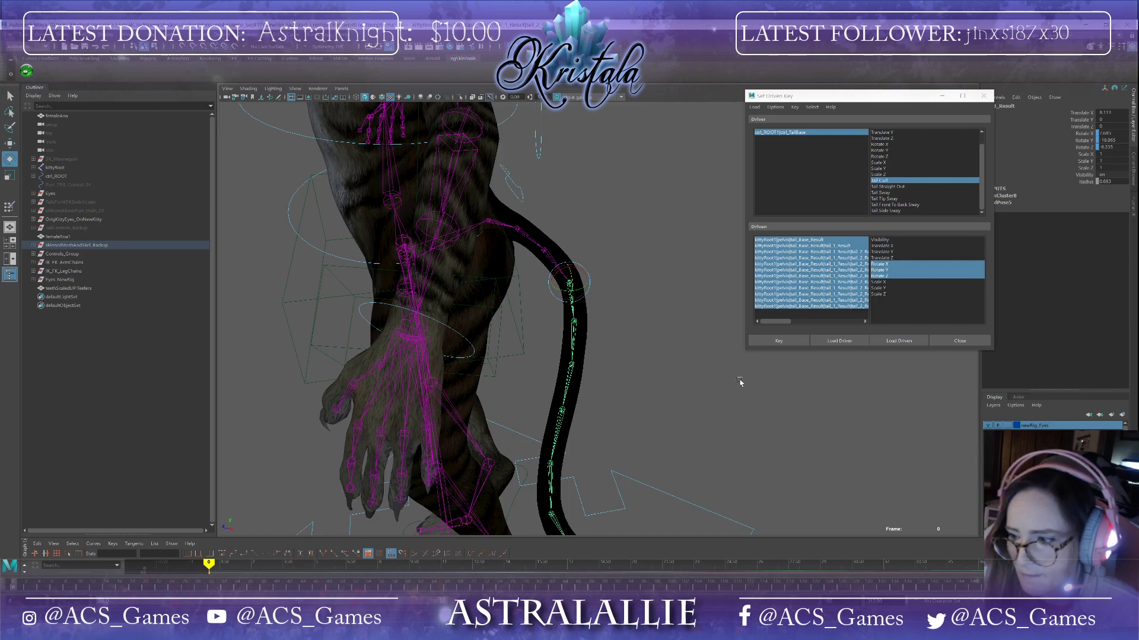
Step: Rotate the middle tail joints to bend the tail, undoing the last rotation
{"action": "left_click", "coordinate": [574, 321]}
{"action": "left_click_drag", "start_coordinate": [584, 333], "coordinate": [548, 318]}
{"action": "left_click", "coordinate": [429, 262]}
{"action": "left_click_drag", "start_coordinate": [430, 257], "coordinate": [624, 497]}
{"action": "left_click", "coordinate": [612, 484]}
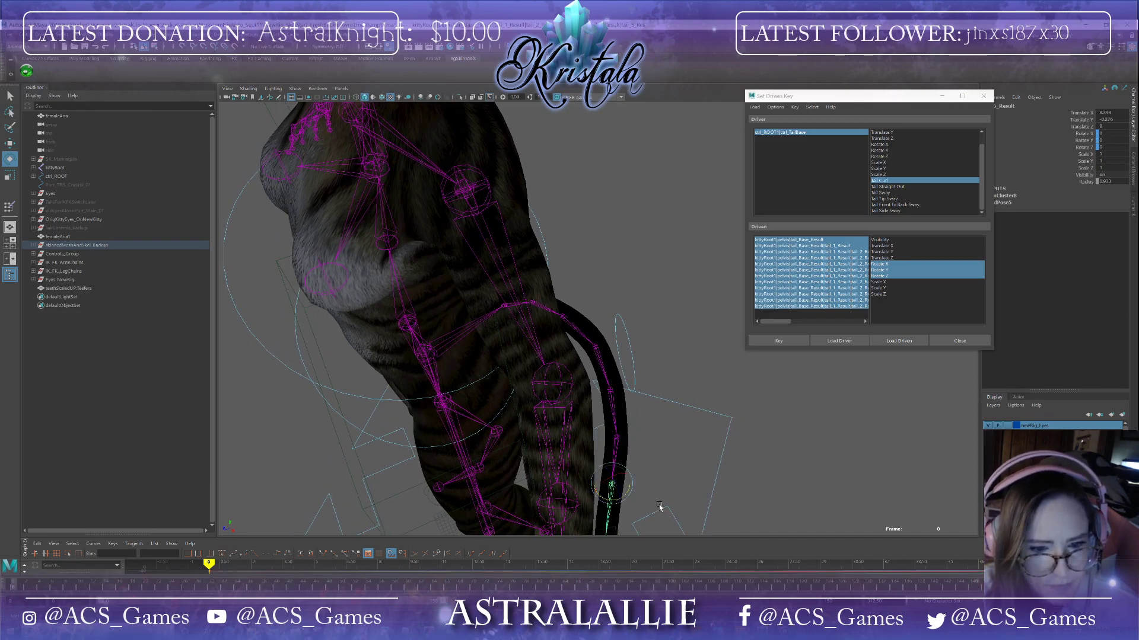
{"action": "middle_click_drag", "start_coordinate": [659, 506], "coordinate": [644, 402], "text": "alt"}
{"action": "left_click_drag", "start_coordinate": [596, 355], "coordinate": [622, 322]}
{"action": "left_click", "coordinate": [436, 239]}
{"action": "key", "text": "ctrl+z"}
Step: Rotate the joints toward the tail tip to curl the end upward
{"action": "left_click", "coordinate": [424, 195]}
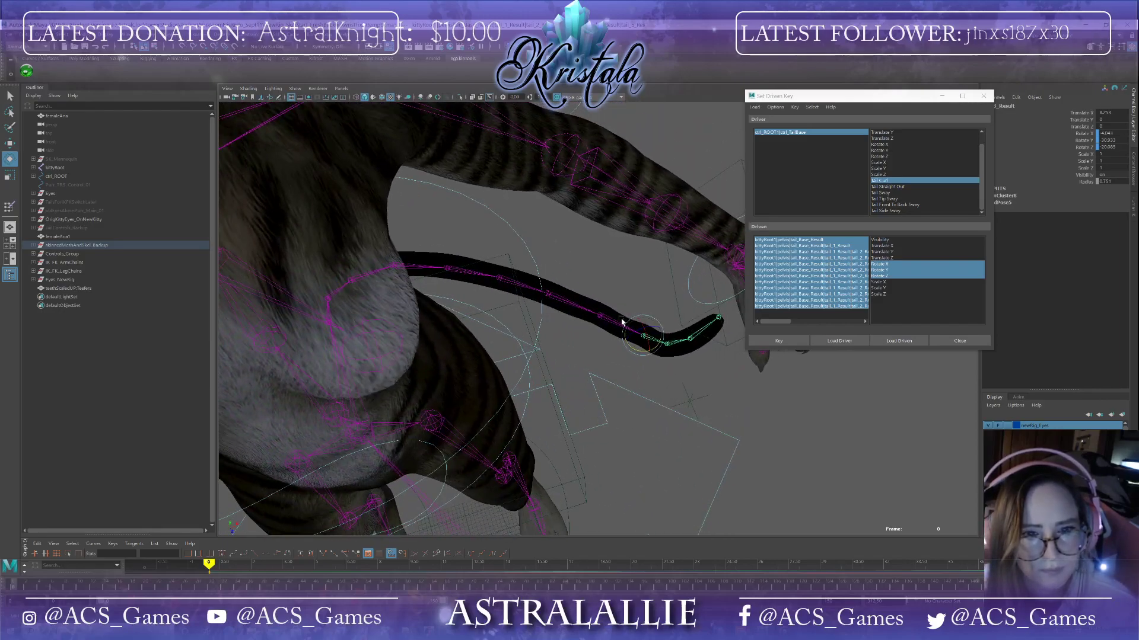
{"action": "left_click", "coordinate": [669, 347]}
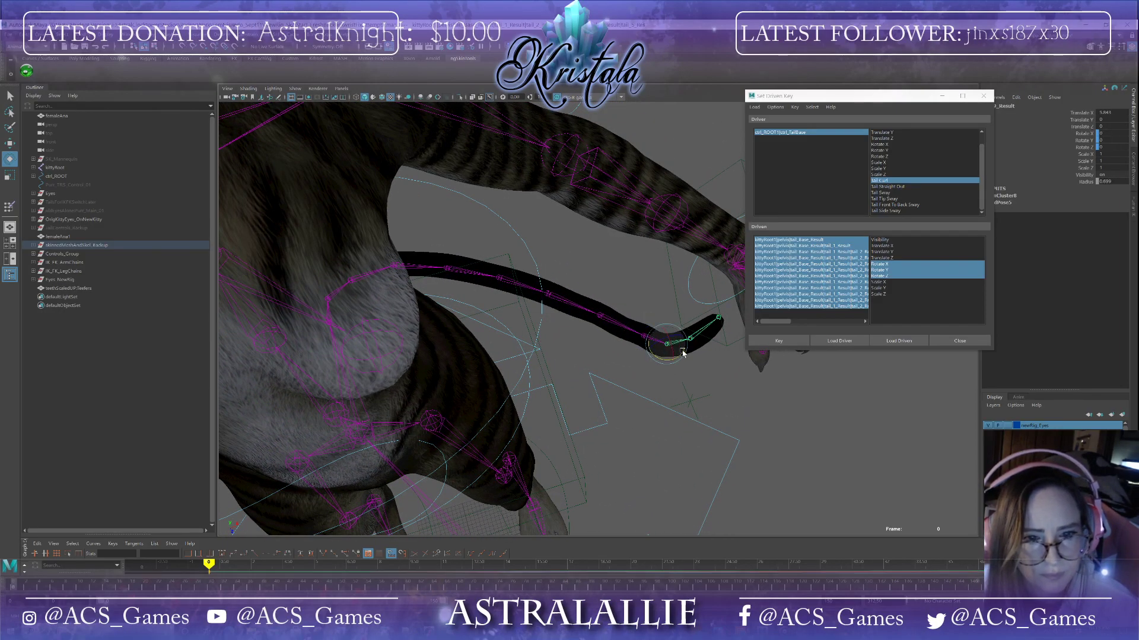
{"action": "left_click_drag", "start_coordinate": [681, 350], "coordinate": [674, 361], "text": "alt"}
{"action": "left_click_drag", "start_coordinate": [603, 224], "coordinate": [598, 291]}
{"action": "left_click", "coordinate": [566, 230]}
{"action": "left_click", "coordinate": [605, 300]}
{"action": "left_click_drag", "start_coordinate": [598, 291], "coordinate": [579, 421], "text": "alt"}
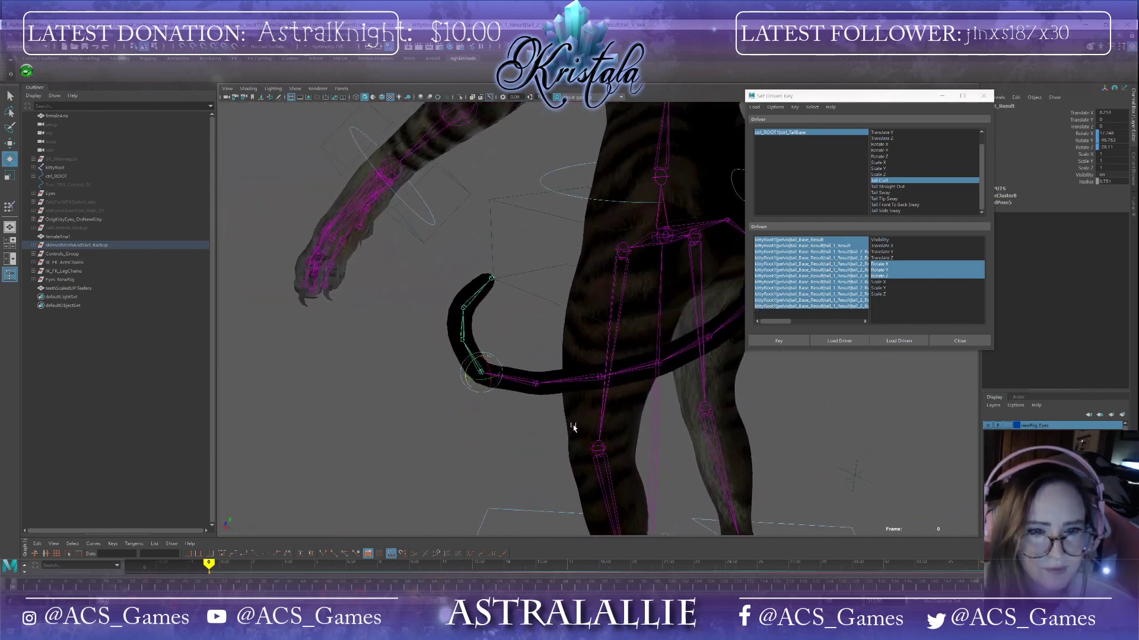
{"action": "middle_click_drag", "start_coordinate": [579, 421], "coordinate": [517, 475], "text": "alt"}
{"action": "left_click_drag", "start_coordinate": [488, 452], "coordinate": [572, 464], "text": "alt"}
{"action": "left_click", "coordinate": [488, 415]}
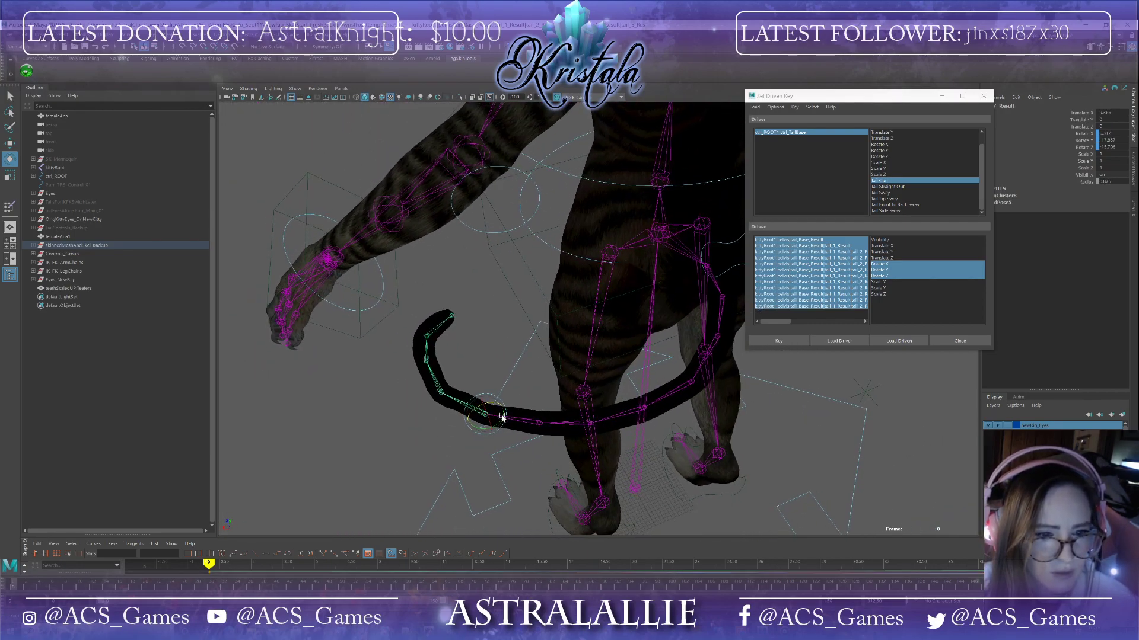
Step: Fine-tune the rotations of the remaining tail joints, viewed from below and the front, to finish the curl
{"action": "left_click_drag", "start_coordinate": [497, 401], "coordinate": [501, 402]}
{"action": "left_click", "coordinate": [445, 386]}
{"action": "left_click_drag", "start_coordinate": [460, 371], "coordinate": [442, 321]}
{"action": "left_click", "coordinate": [428, 356]}
{"action": "left_click", "coordinate": [424, 329]}
{"action": "mouse_move", "coordinate": [679, 404]}
{"action": "left_mouse_down", "text": "alt"}
{"action": "mouse_move", "coordinate": [724, 419]}
{"action": "mouse_move", "coordinate": [663, 373]}
{"action": "mouse_move", "coordinate": [671, 383]}
{"action": "left_mouse_up", "text": "alt"}
{"action": "left_click", "coordinate": [668, 363]}
{"action": "left_click_drag", "start_coordinate": [668, 394], "coordinate": [611, 398], "text": "alt"}
{"action": "left_click_drag", "start_coordinate": [638, 435], "coordinate": [544, 371], "text": "alt"}
{"action": "left_click", "coordinate": [569, 398]}
{"action": "mouse_move", "coordinate": [545, 414]}
{"action": "left_mouse_down", "text": "alt"}
{"action": "mouse_move", "coordinate": [544, 460]}
{"action": "mouse_move", "coordinate": [612, 411]}
{"action": "mouse_move", "coordinate": [551, 410]}
{"action": "mouse_move", "coordinate": [542, 398]}
{"action": "left_mouse_up", "text": "alt"}
{"action": "left_click_drag", "start_coordinate": [555, 453], "coordinate": [610, 453], "text": "alt"}
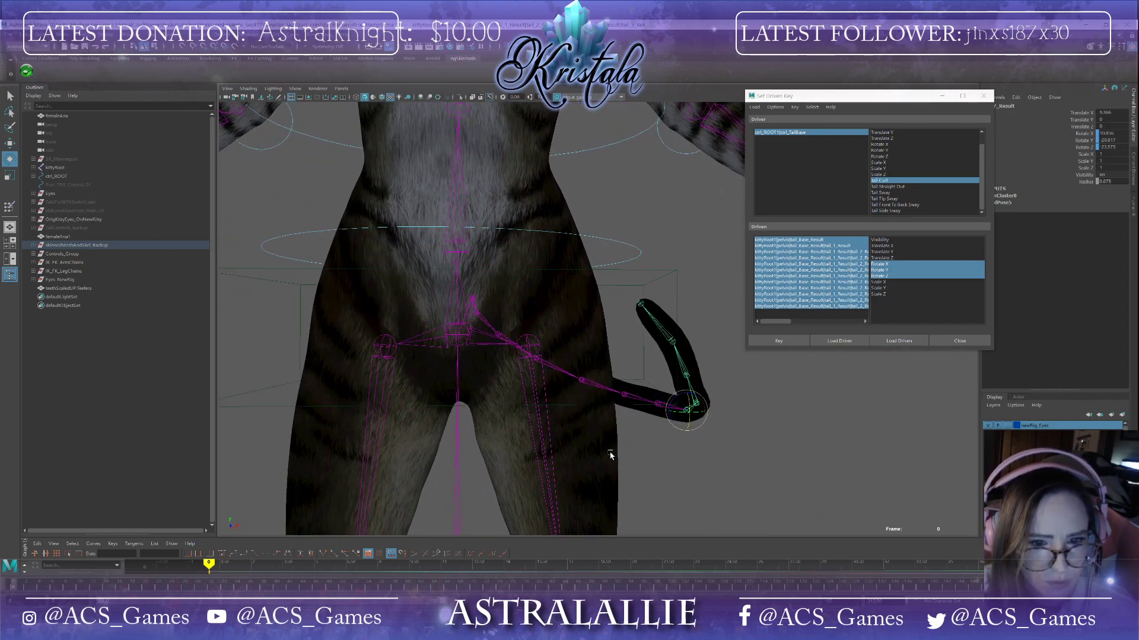
{"action": "left_click", "coordinate": [674, 341]}
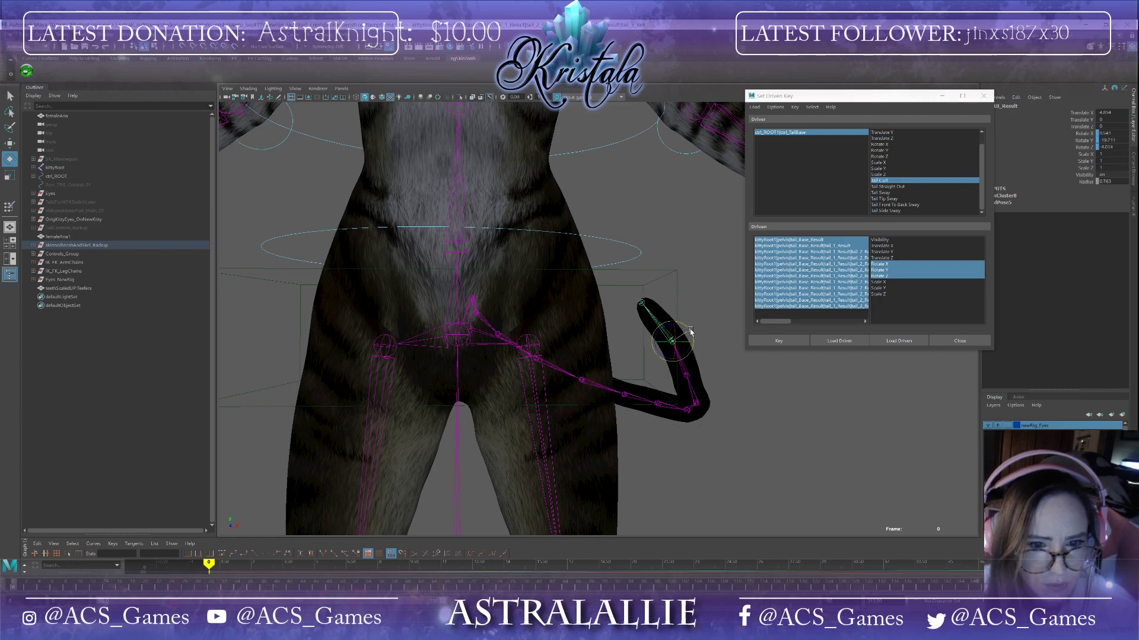
Step: Continue adjusting the tail joint rotations to refine the curl, viewing the tail from the side
{"action": "left_click", "coordinate": [696, 406]}
{"action": "left_click_drag", "start_coordinate": [712, 389], "coordinate": [741, 450]}
{"action": "left_click_drag", "start_coordinate": [601, 461], "coordinate": [666, 445]}
{"action": "left_click_drag", "start_coordinate": [670, 447], "coordinate": [651, 426], "text": "alt"}
{"action": "left_click_drag", "start_coordinate": [624, 347], "coordinate": [679, 346], "text": "alt"}
{"action": "left_click", "coordinate": [659, 316]}
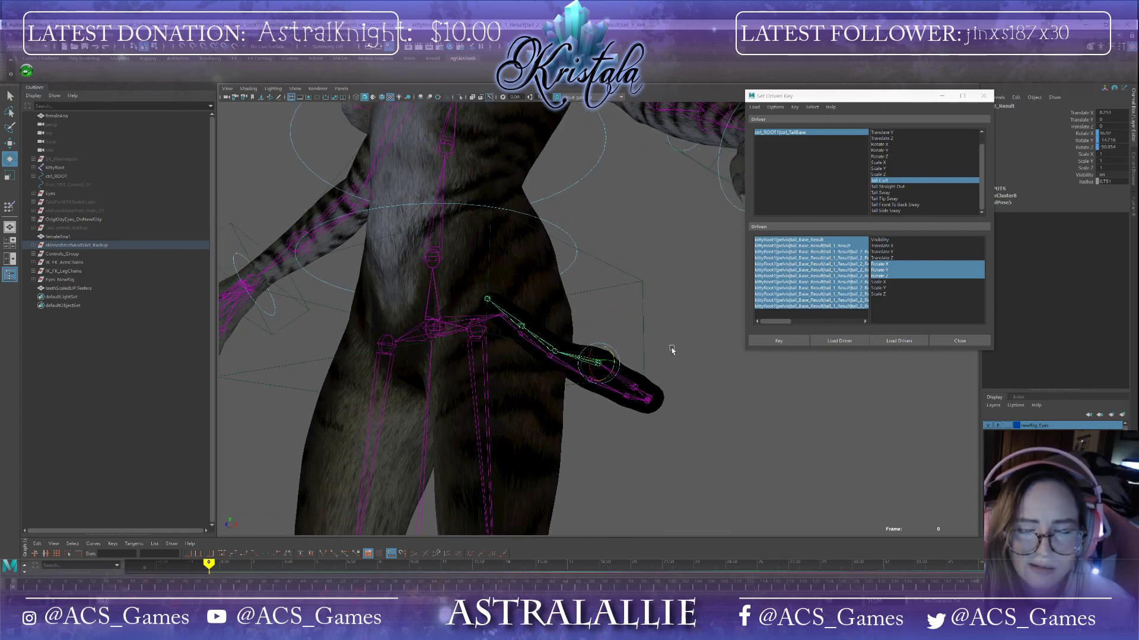
Step: Reset the rotations of the joints near the tail tip to 0 so that part of the tail straightens
{"action": "left_click_drag", "start_coordinate": [1107, 132], "coordinate": [1109, 152]}
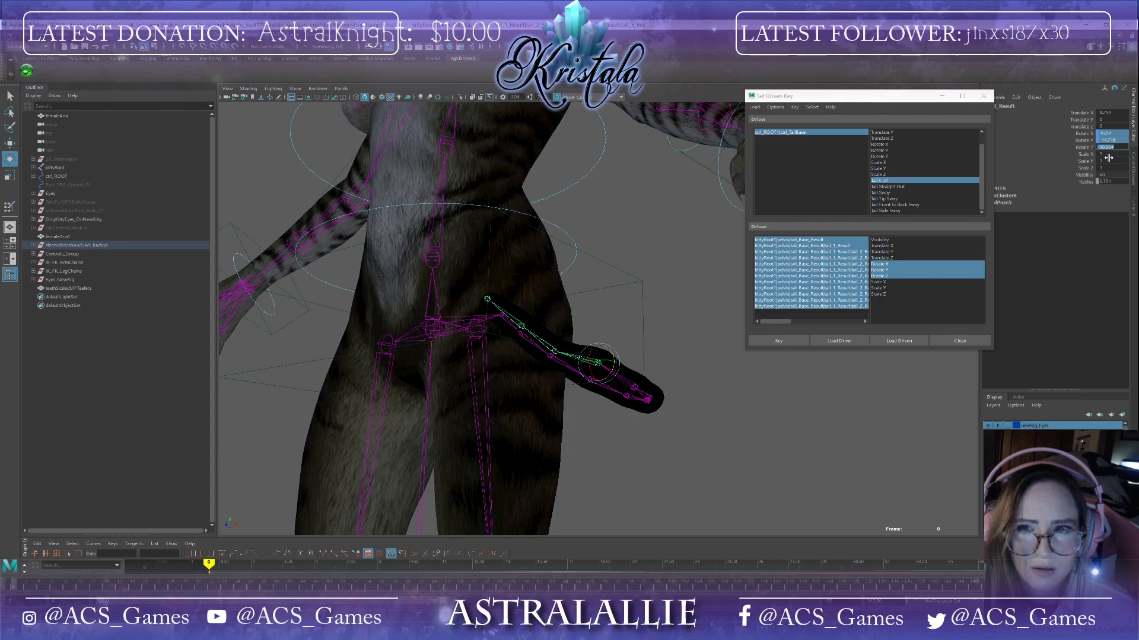
{"action": "key", "text": "Return"}
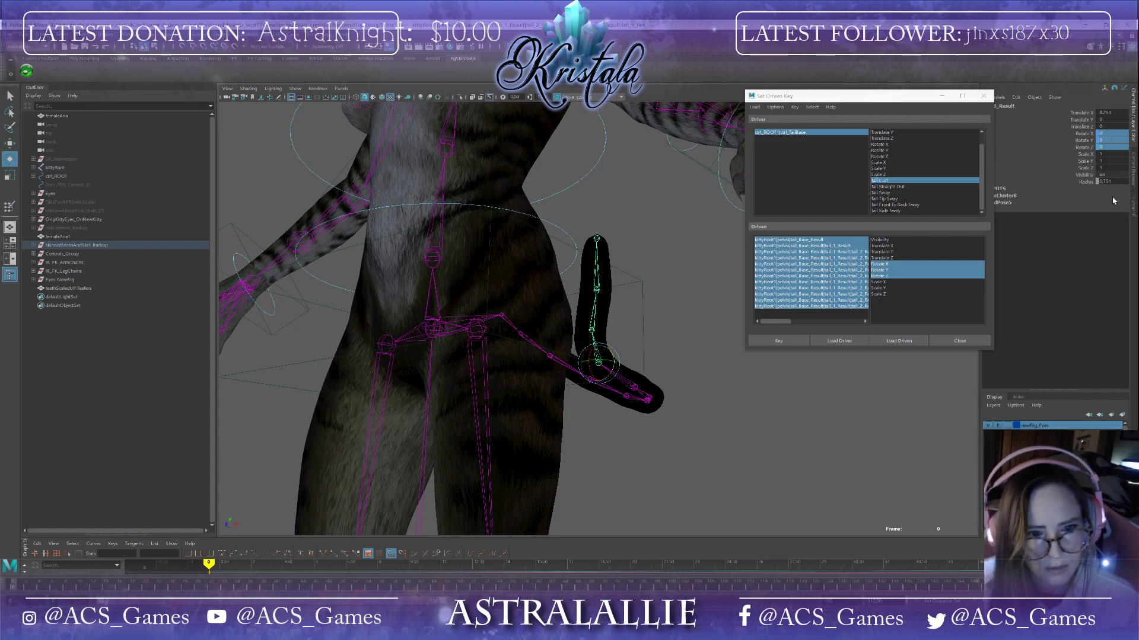
{"action": "left_click", "coordinate": [592, 331]}
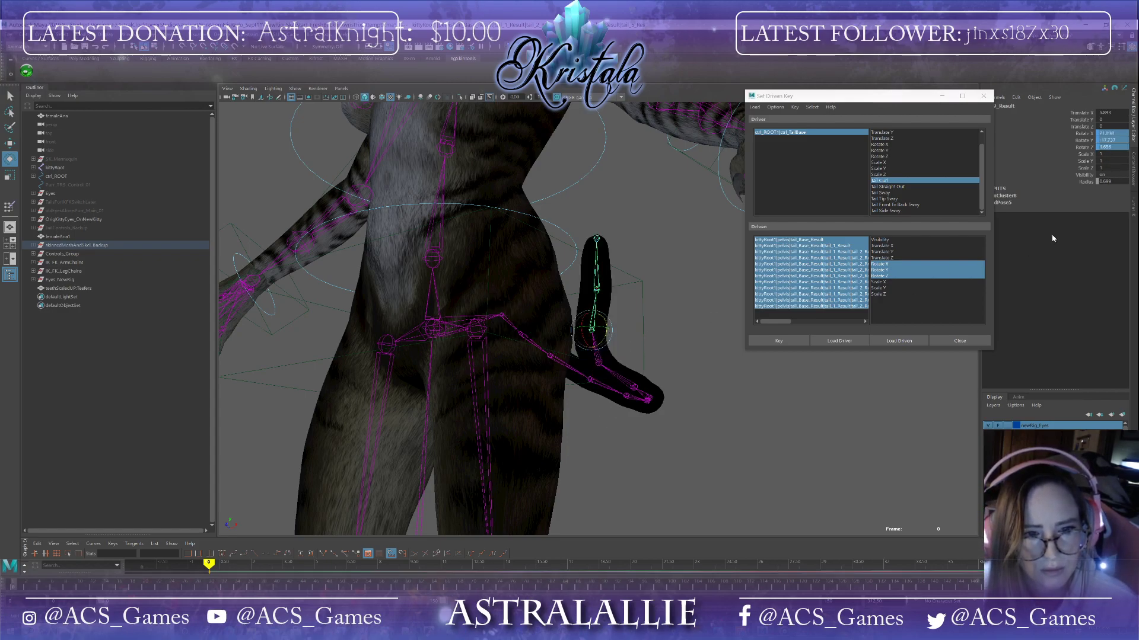
{"action": "left_click_drag", "start_coordinate": [1115, 133], "coordinate": [1116, 149]}
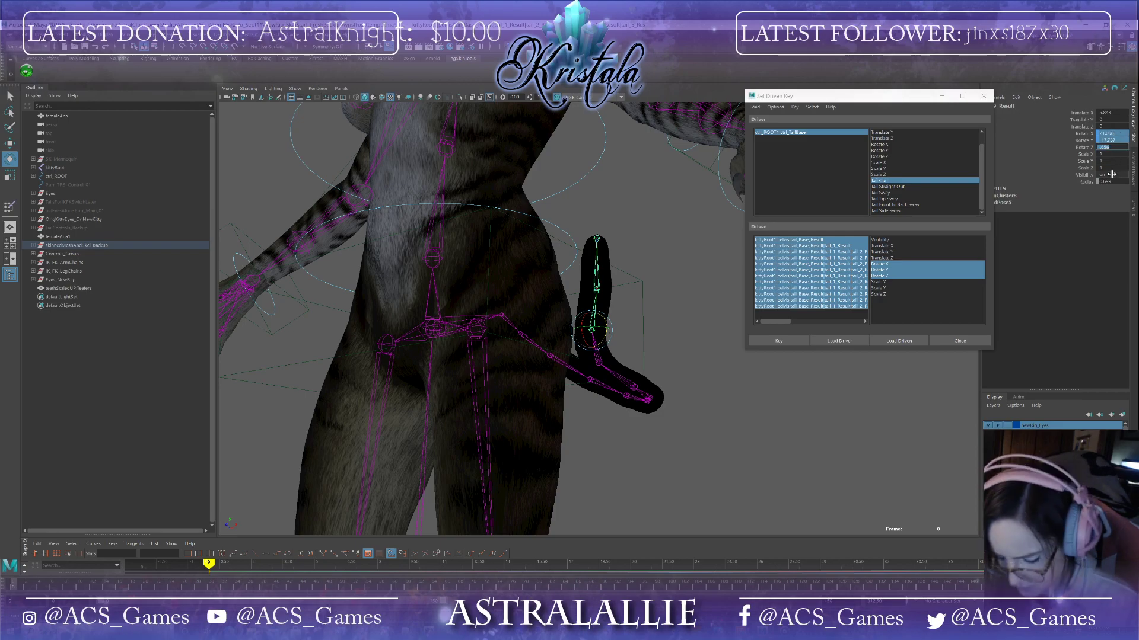
{"action": "type", "text": "0"}
{"action": "key", "text": "Return"}
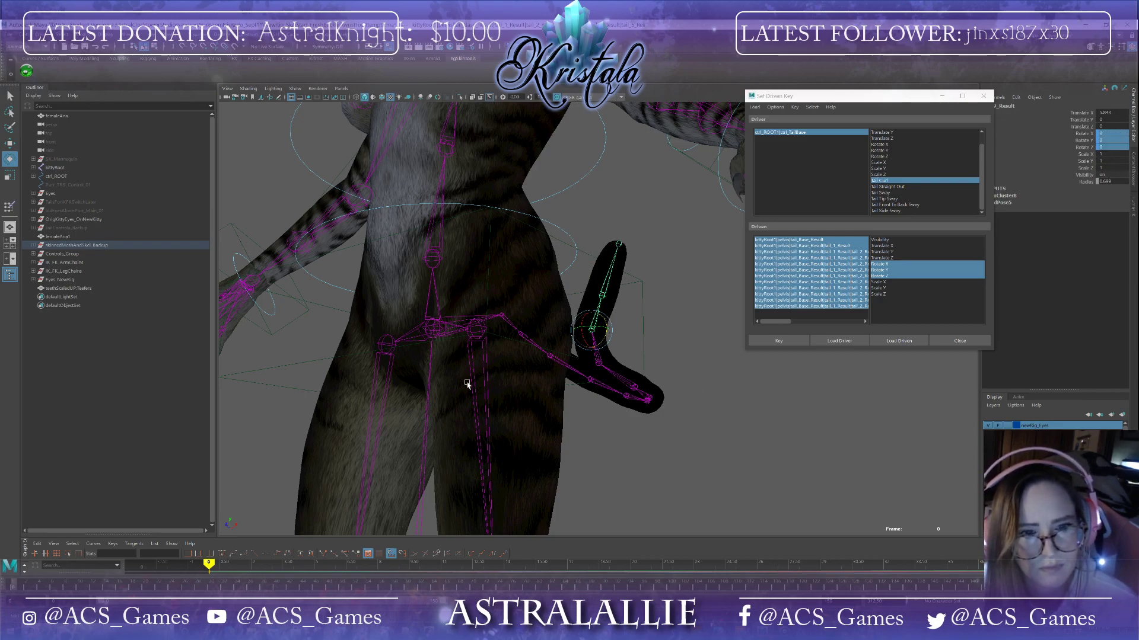
{"action": "left_click", "coordinate": [611, 302]}
{"action": "left_click_drag", "start_coordinate": [1117, 134], "coordinate": [1120, 147]}
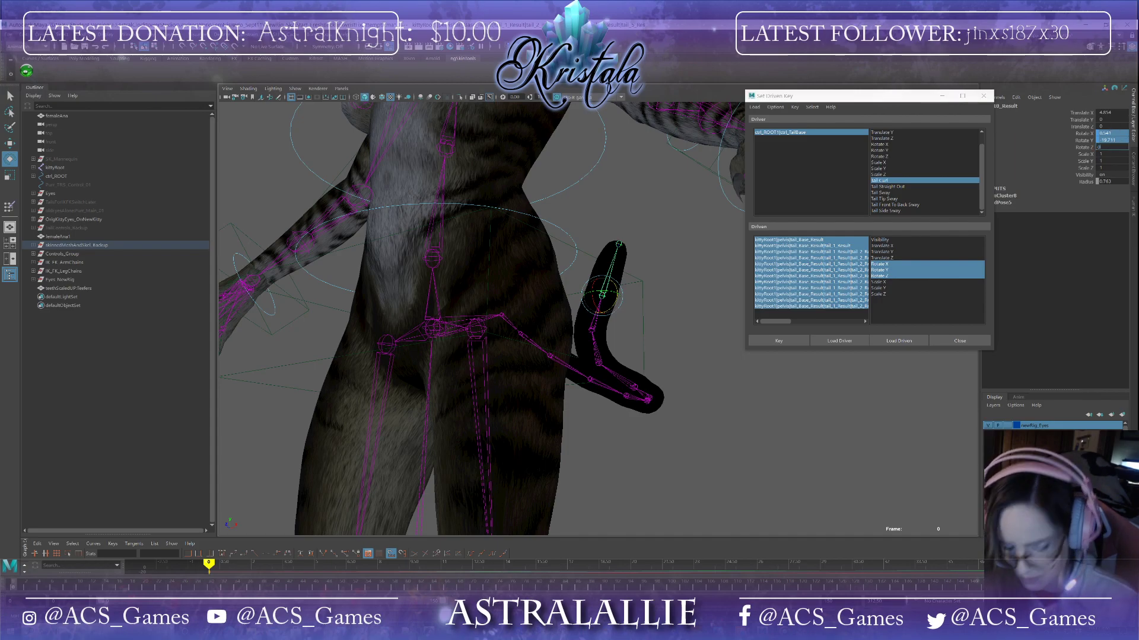
{"action": "key", "text": "Return"}
{"action": "left_click_drag", "start_coordinate": [580, 321], "coordinate": [565, 411], "text": "alt"}
{"action": "left_click", "coordinate": [526, 346]}
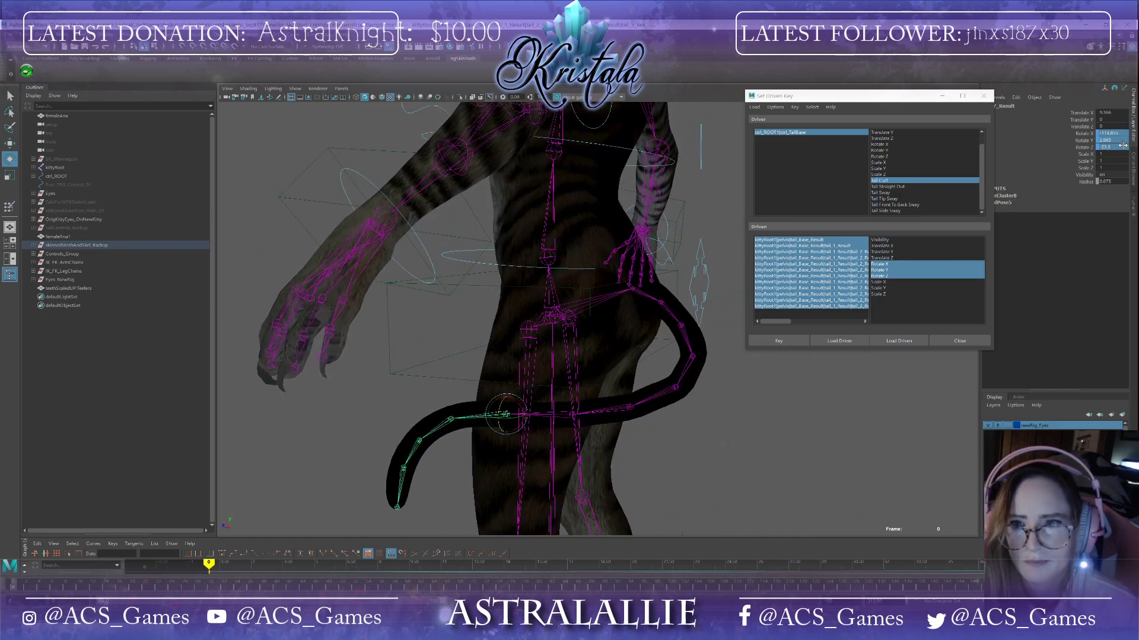
{"action": "key", "text": "Return"}
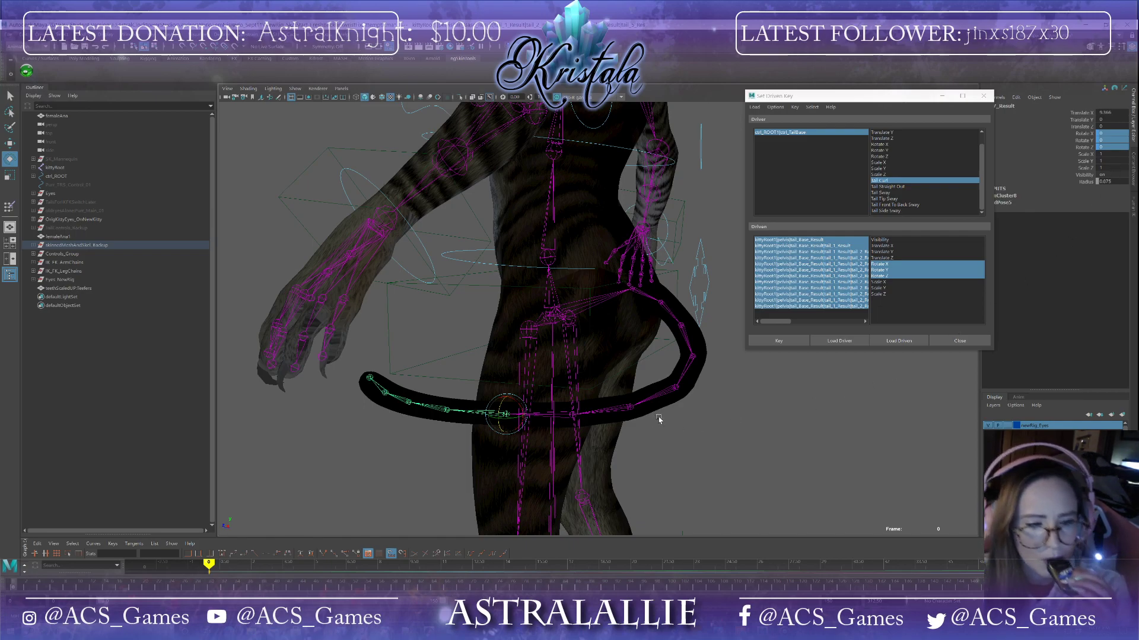
Step: Rotate the tail joints again to re-form the curl toward the tip, checking it from several angles
{"action": "left_click_drag", "start_coordinate": [657, 418], "coordinate": [695, 449], "text": "alt"}
{"action": "mouse_move", "coordinate": [575, 403]}
{"action": "left_mouse_down", "text": "alt"}
{"action": "mouse_move", "coordinate": [549, 415]}
{"action": "mouse_move", "coordinate": [506, 389]}
{"action": "mouse_move", "coordinate": [550, 402]}
{"action": "mouse_move", "coordinate": [565, 381]}
{"action": "mouse_move", "coordinate": [610, 374]}
{"action": "mouse_move", "coordinate": [638, 391]}
{"action": "mouse_move", "coordinate": [625, 389]}
{"action": "mouse_move", "coordinate": [636, 418]}
{"action": "mouse_move", "coordinate": [582, 419]}
{"action": "left_mouse_up", "text": "alt"}
{"action": "left_click_drag", "start_coordinate": [557, 378], "coordinate": [555, 380]}
{"action": "left_click", "coordinate": [522, 320]}
{"action": "left_click_drag", "start_coordinate": [531, 310], "coordinate": [527, 326]}
{"action": "left_click_drag", "start_coordinate": [571, 360], "coordinate": [618, 346], "text": "alt"}
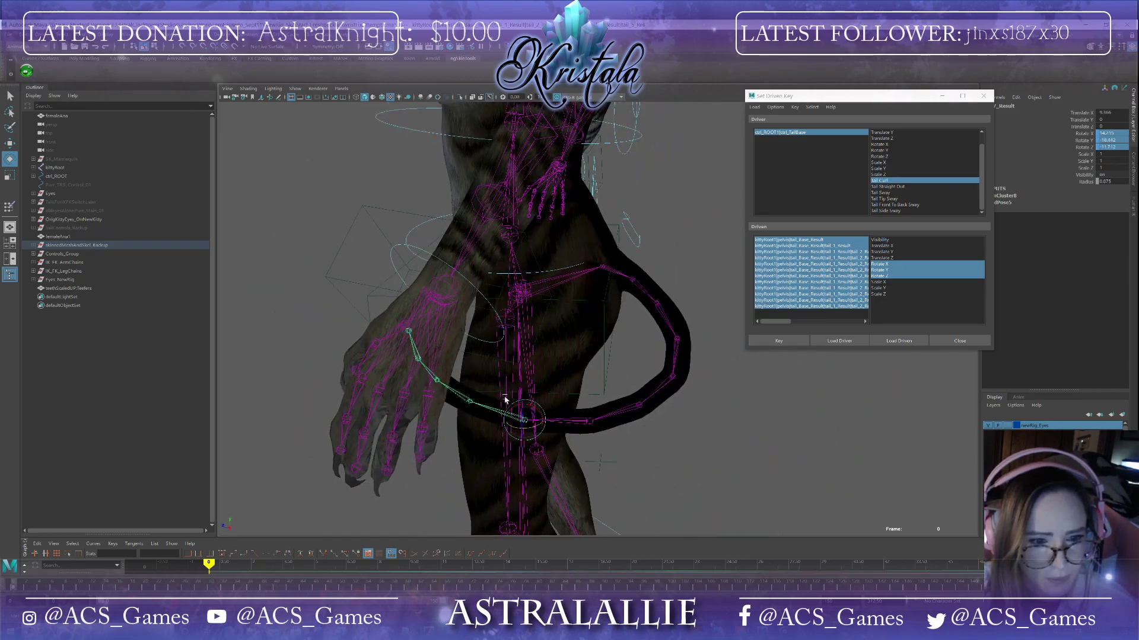
{"action": "left_click", "coordinate": [468, 404]}
{"action": "left_click_drag", "start_coordinate": [507, 381], "coordinate": [584, 390], "text": "alt"}
{"action": "left_click", "coordinate": [513, 360]}
{"action": "left_click", "coordinate": [663, 358]}
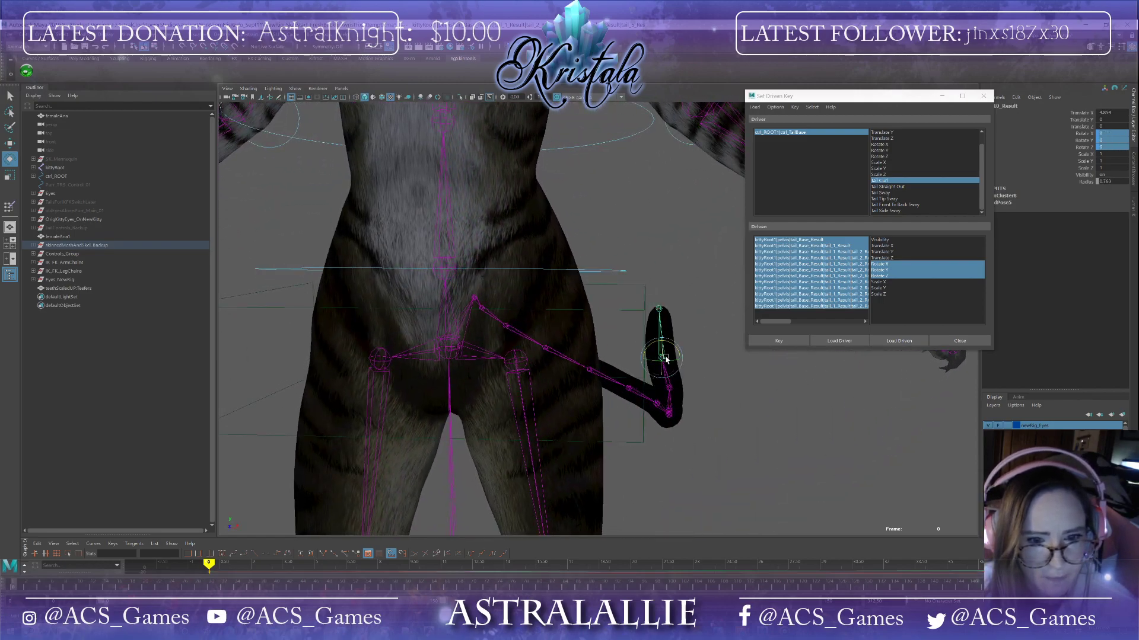
{"action": "left_click_drag", "start_coordinate": [680, 345], "coordinate": [551, 347]}
{"action": "left_click", "coordinate": [545, 297]}
{"action": "left_click", "coordinate": [541, 338]}
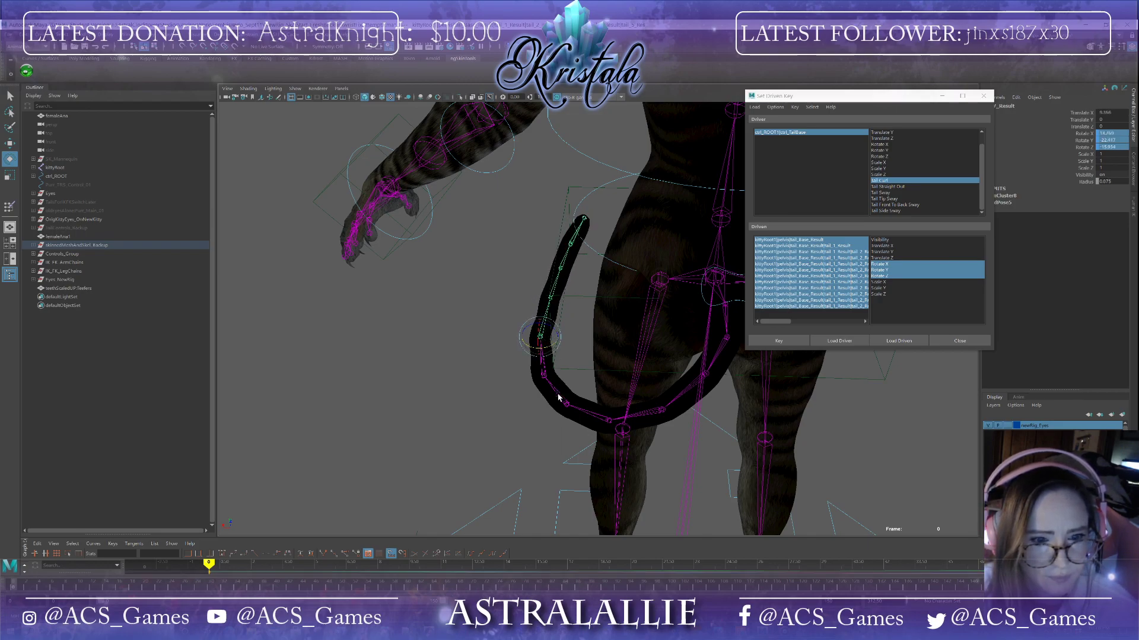
{"action": "left_click", "coordinate": [661, 410]}
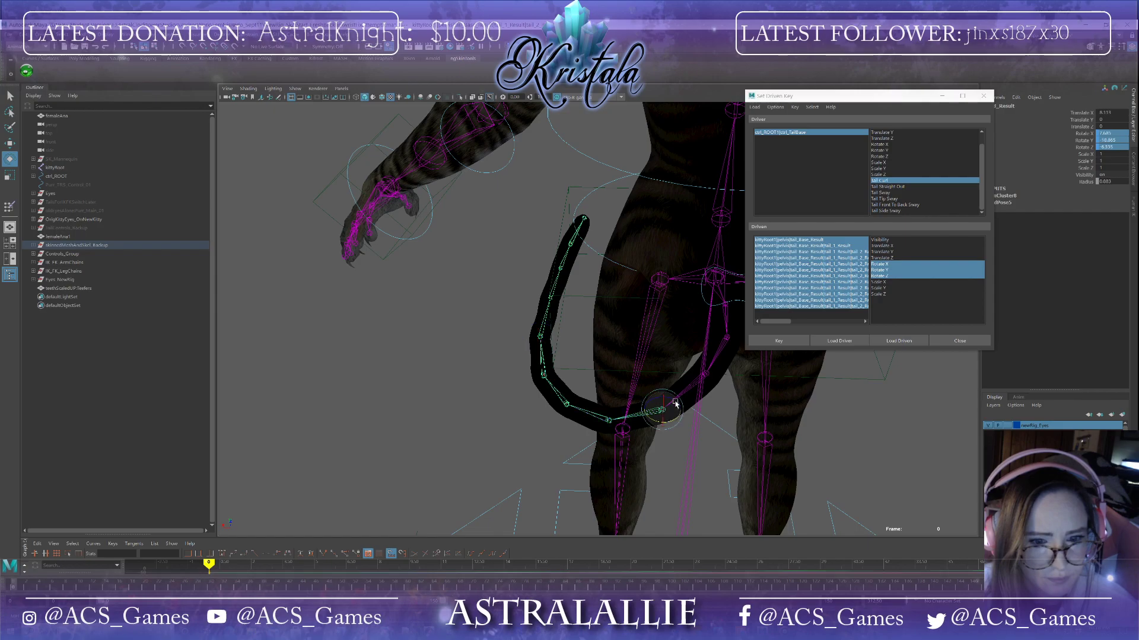
{"action": "left_click_drag", "start_coordinate": [674, 402], "coordinate": [679, 412]}
{"action": "left_click_drag", "start_coordinate": [655, 441], "coordinate": [760, 435], "text": "alt"}
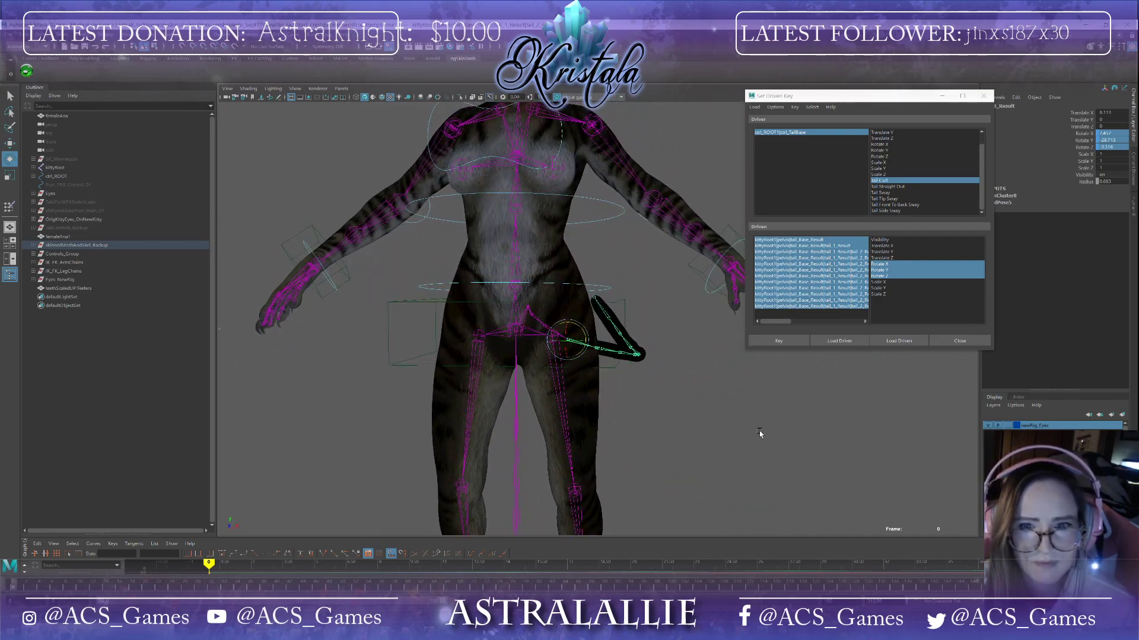
Step: Select the tail base control, scrub its Tail Curl attribute to test the curl, and save the scene
{"action": "left_click", "coordinate": [813, 132]}
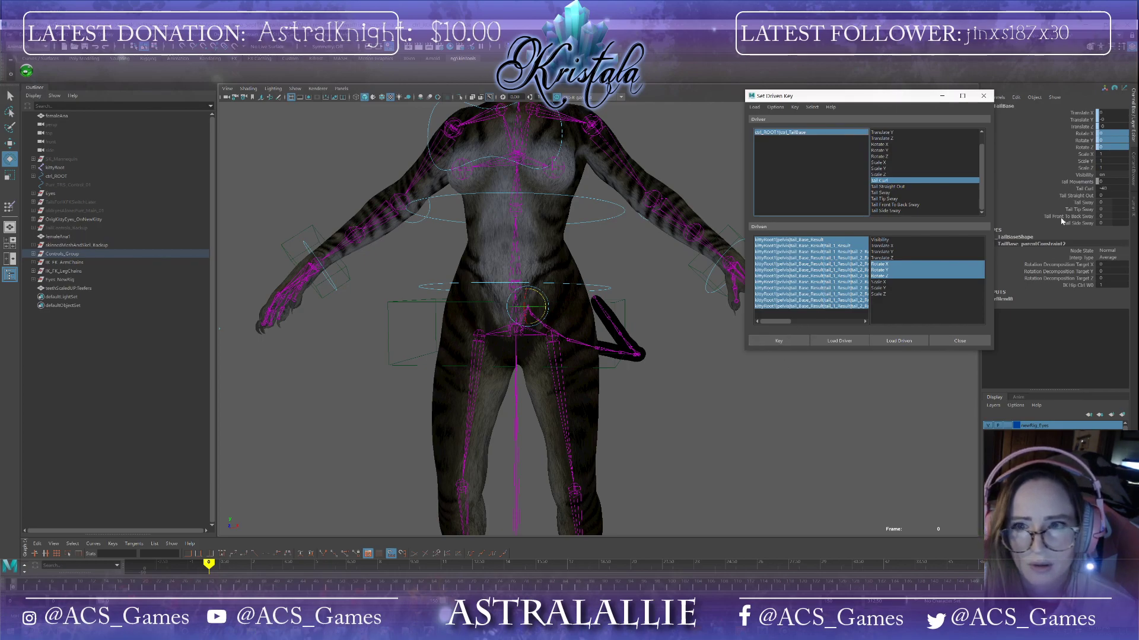
{"action": "mouse_move", "coordinate": [1096, 188]}
{"action": "left_mouse_down"}
{"action": "mouse_move", "coordinate": [1132, 188]}
{"action": "mouse_move", "coordinate": [1098, 189]}
{"action": "mouse_move", "coordinate": [1126, 188]}
{"action": "mouse_move", "coordinate": [1098, 189]}
{"action": "mouse_move", "coordinate": [1124, 189]}
{"action": "mouse_move", "coordinate": [1111, 189]}
{"action": "left_mouse_up"}
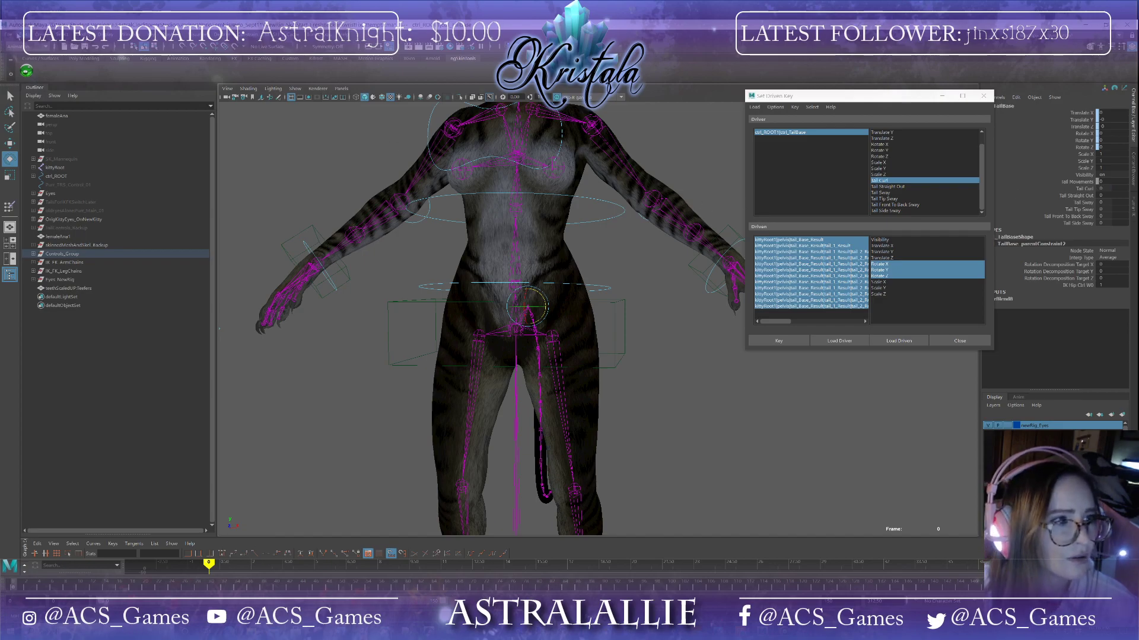
{"action": "key", "text": "q"}
{"action": "left_click", "coordinate": [13, 36]}
{"action": "left_click", "coordinate": [35, 70]}
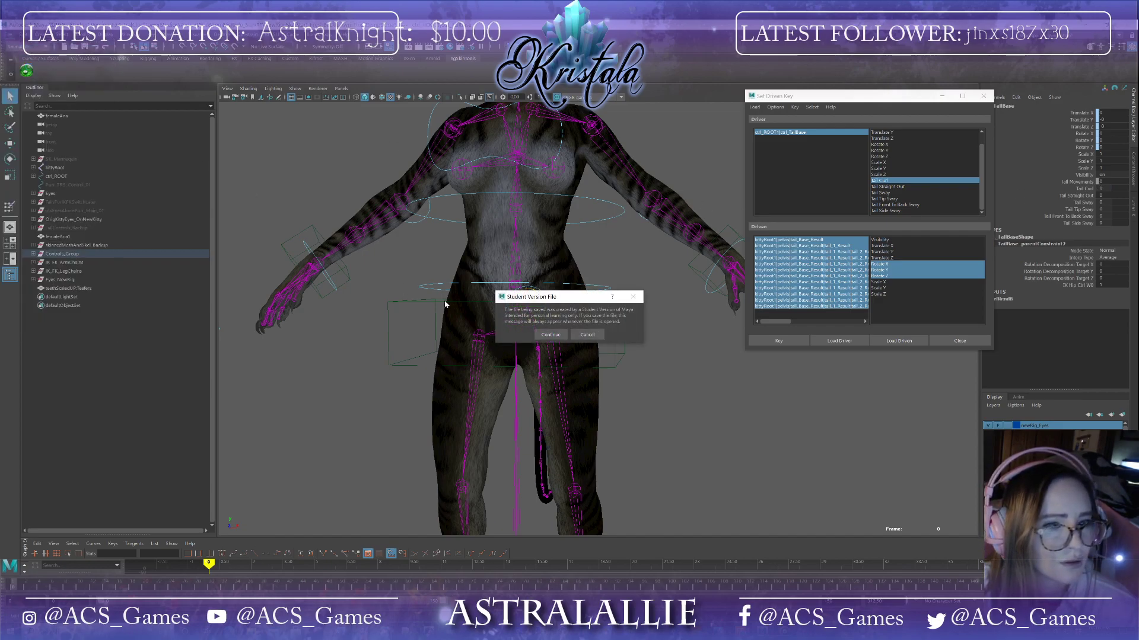
{"action": "left_click", "coordinate": [543, 335]}
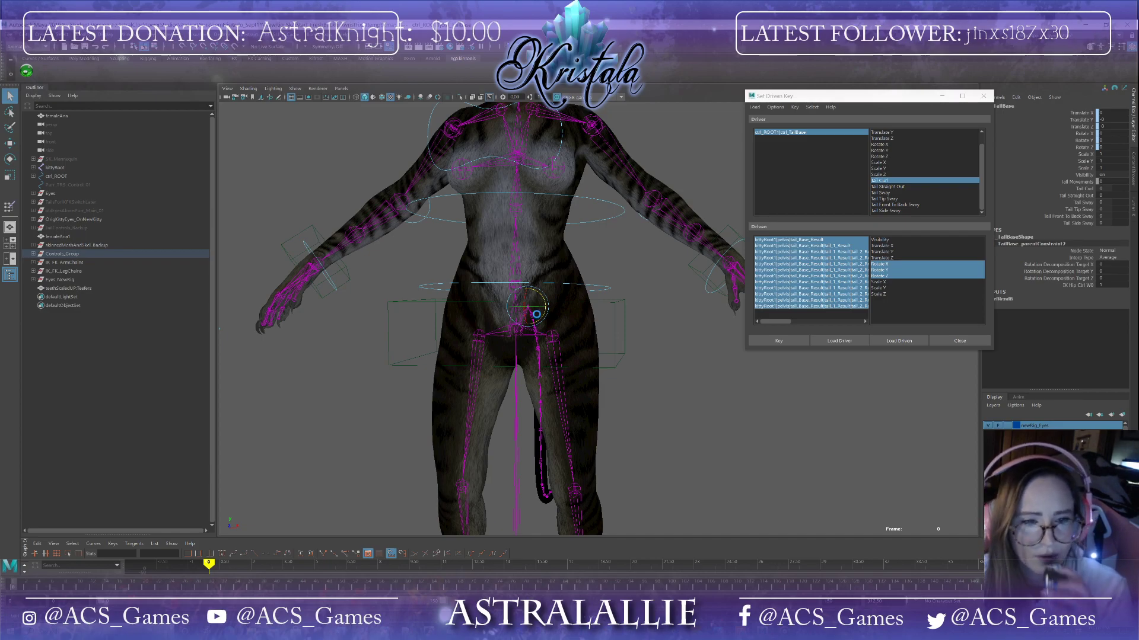
Step: Choose Tail Straight Out as the driver attribute, key the hanging tail, and set Tail Straight Out to 40
{"action": "key", "text": "e"}
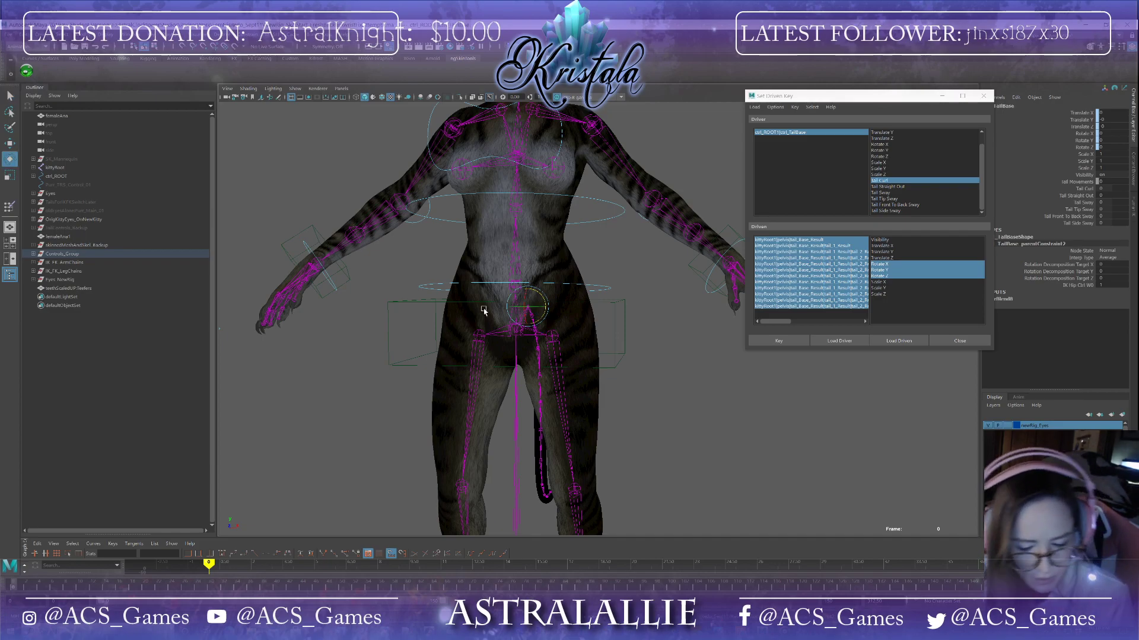
{"action": "left_click_drag", "start_coordinate": [434, 347], "coordinate": [547, 303], "text": "alt"}
{"action": "left_click", "coordinate": [888, 187]}
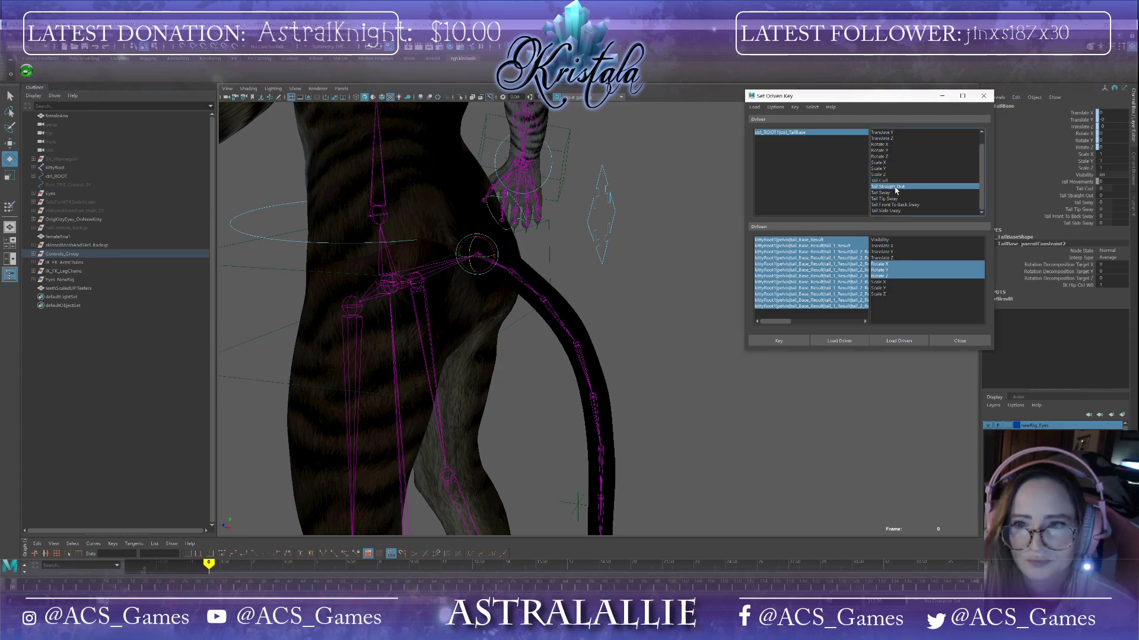
{"action": "left_click", "coordinate": [792, 342]}
{"action": "left_click", "coordinate": [1096, 195]}
{"action": "type", "text": "40"}
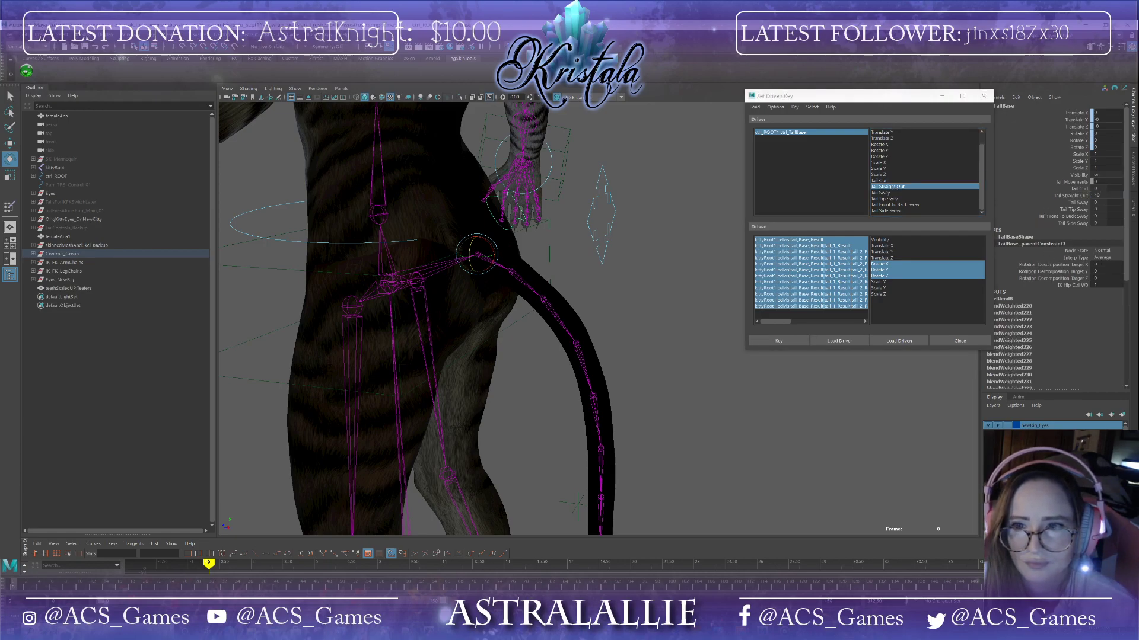
Step: Undo a stray tail rotation and set a driven key for the tail joints
{"action": "left_click_drag", "start_coordinate": [449, 303], "coordinate": [510, 301], "text": "alt"}
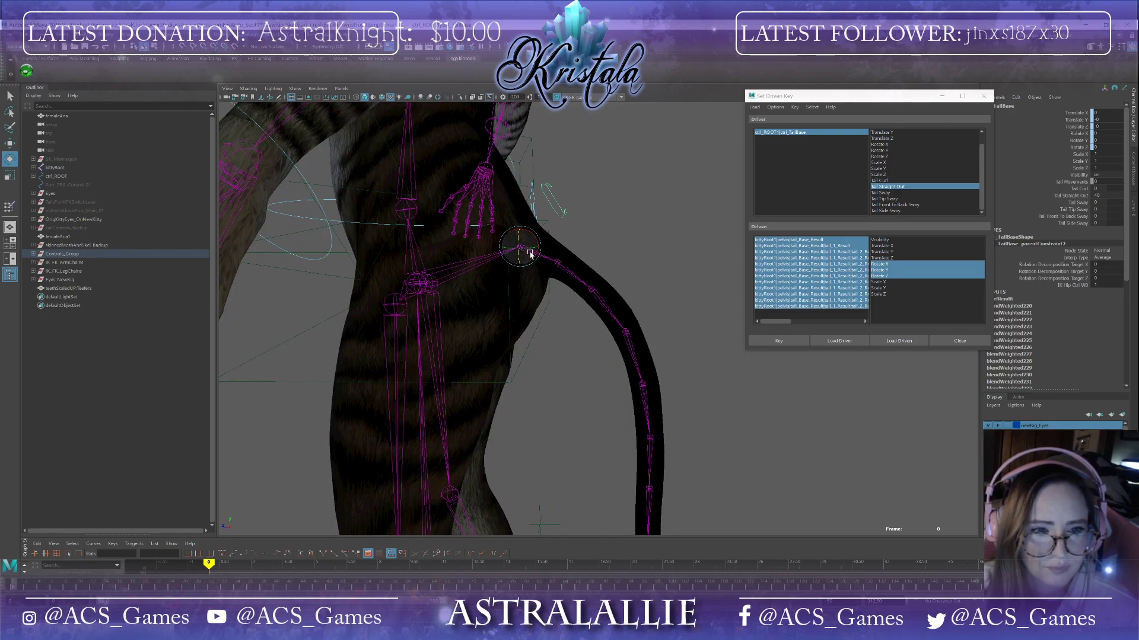
{"action": "left_click_drag", "start_coordinate": [536, 254], "coordinate": [538, 251]}
{"action": "key", "text": "ctrl+z"}
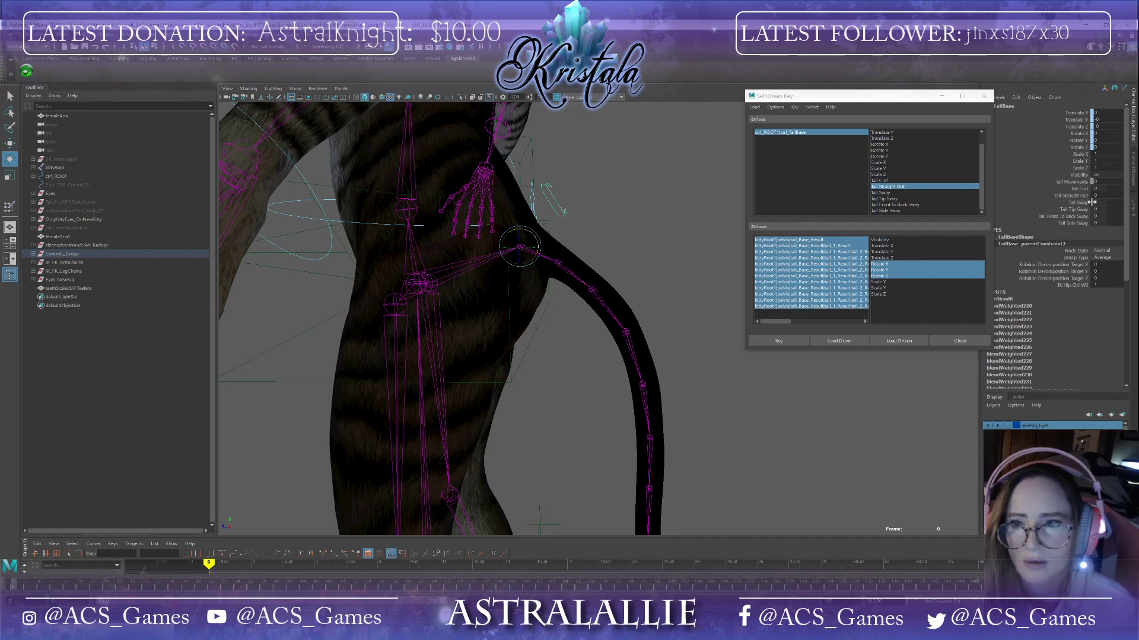
{"action": "left_click", "coordinate": [797, 341]}
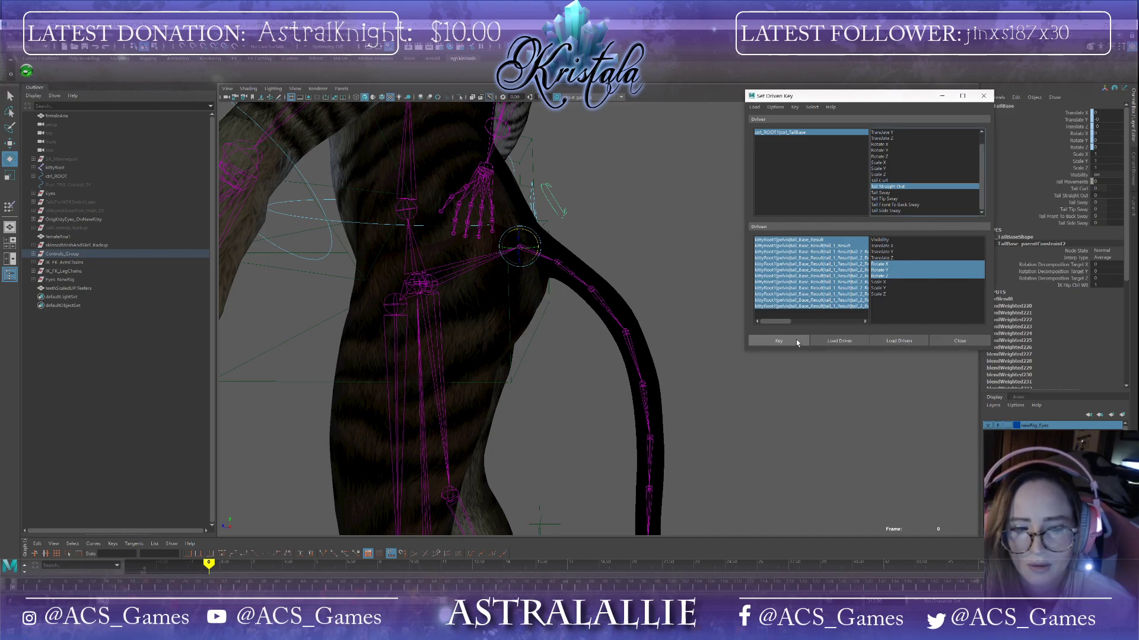
Step: Rotate the base tail joints to lift the tail straight out behind the cat
{"action": "left_click_drag", "start_coordinate": [750, 357], "coordinate": [724, 320], "text": "alt"}
{"action": "left_click", "coordinate": [635, 223]}
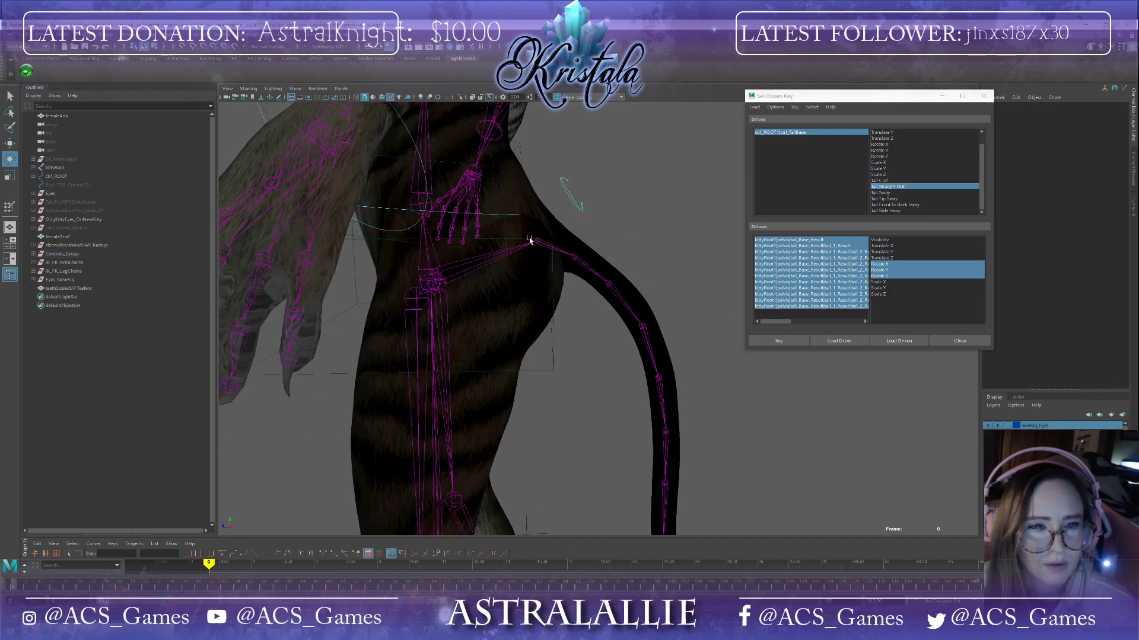
{"action": "left_click", "coordinate": [536, 243]}
{"action": "left_click_drag", "start_coordinate": [558, 244], "coordinate": [585, 236]}
{"action": "left_click", "coordinate": [576, 243]}
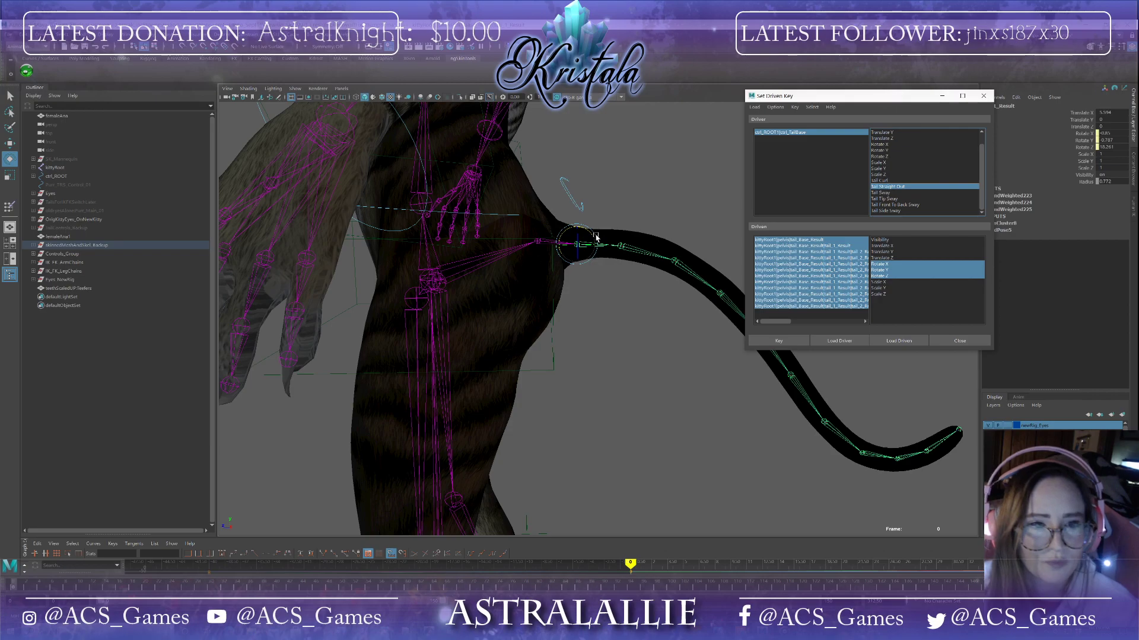
{"action": "left_click", "coordinate": [622, 247]}
{"action": "mouse_move", "coordinate": [642, 251]}
{"action": "left_mouse_down"}
{"action": "mouse_move", "coordinate": [678, 252]}
{"action": "mouse_move", "coordinate": [663, 245]}
{"action": "left_mouse_up"}
{"action": "left_click", "coordinate": [677, 251]}
{"action": "left_click_drag", "start_coordinate": [694, 291], "coordinate": [694, 303], "text": "alt"}
{"action": "middle_click_drag", "start_coordinate": [694, 303], "coordinate": [624, 344], "text": "alt"}
Step: Straighten the middle tail joints so the tail extends horizontally
{"action": "left_click", "coordinate": [551, 291]}
{"action": "left_click_drag", "start_coordinate": [564, 284], "coordinate": [616, 274]}
{"action": "left_click", "coordinate": [603, 287]}
{"action": "left_click_drag", "start_coordinate": [638, 313], "coordinate": [623, 345], "text": "alt"}
{"action": "middle_click_drag", "start_coordinate": [622, 345], "coordinate": [559, 340], "text": "alt"}
{"action": "left_click", "coordinate": [553, 293]}
{"action": "left_click_drag", "start_coordinate": [577, 340], "coordinate": [583, 339], "text": "alt"}
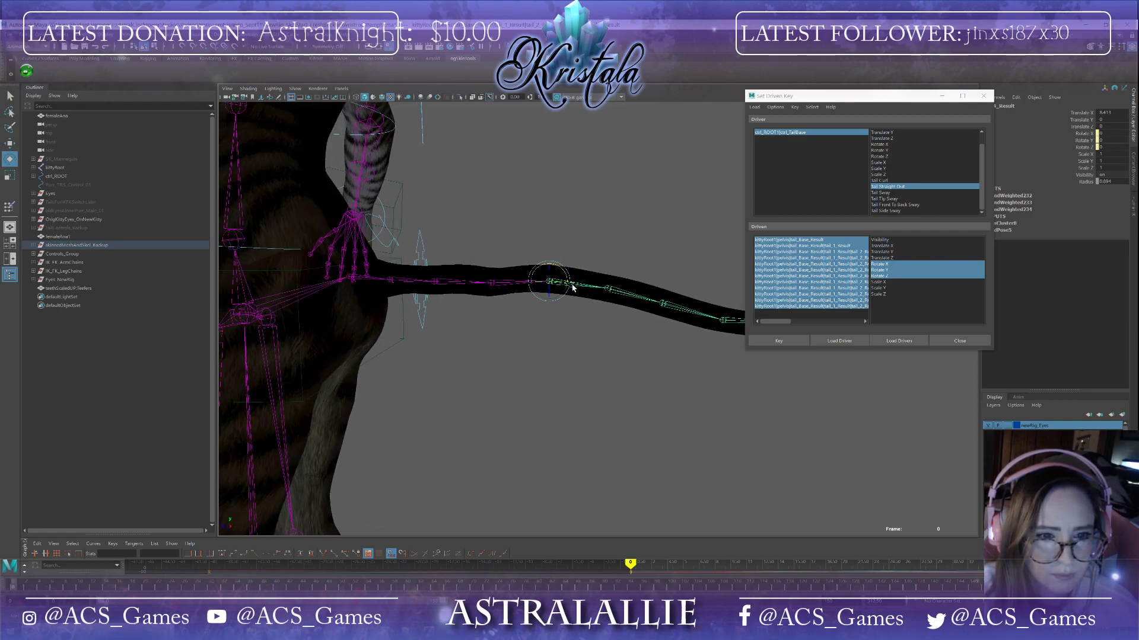
{"action": "mouse_move", "coordinate": [565, 279]}
{"action": "left_mouse_down"}
{"action": "mouse_move", "coordinate": [575, 294]}
{"action": "mouse_move", "coordinate": [610, 295]}
{"action": "mouse_move", "coordinate": [572, 264]}
{"action": "mouse_move", "coordinate": [615, 332]}
{"action": "mouse_move", "coordinate": [549, 282]}
{"action": "left_mouse_up"}
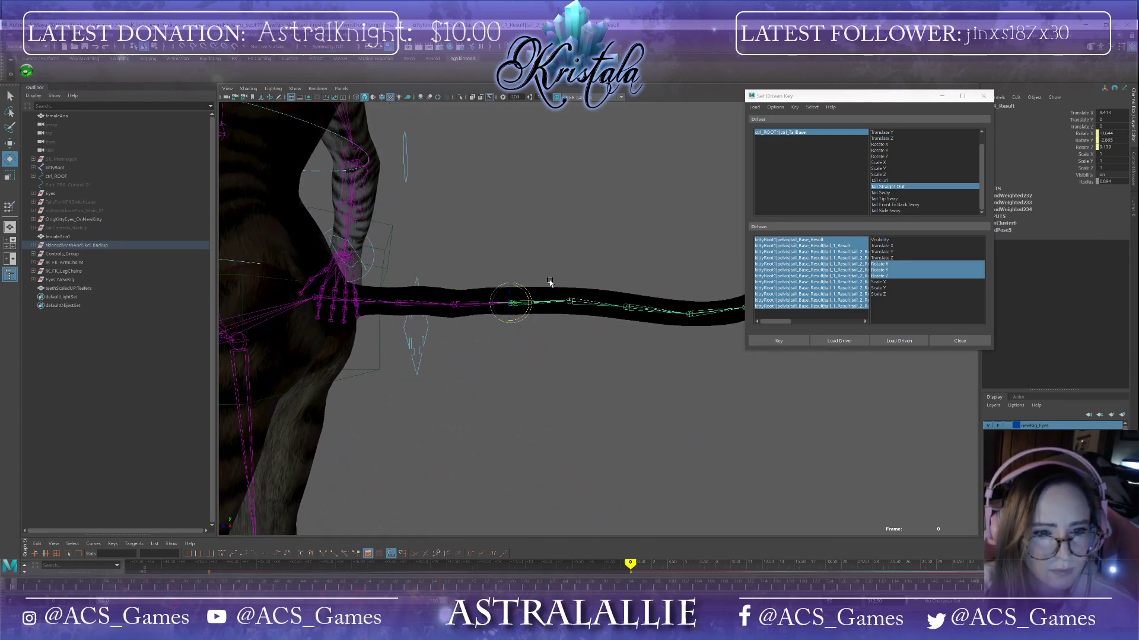
{"action": "left_click", "coordinate": [572, 303]}
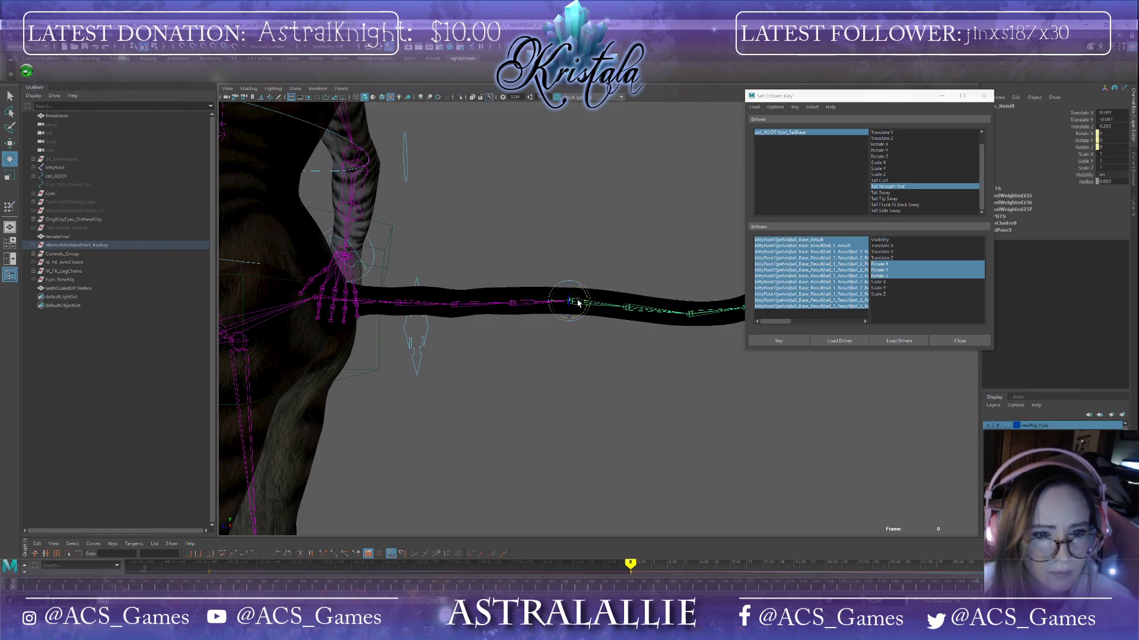
{"action": "left_click_drag", "start_coordinate": [587, 304], "coordinate": [586, 301]}
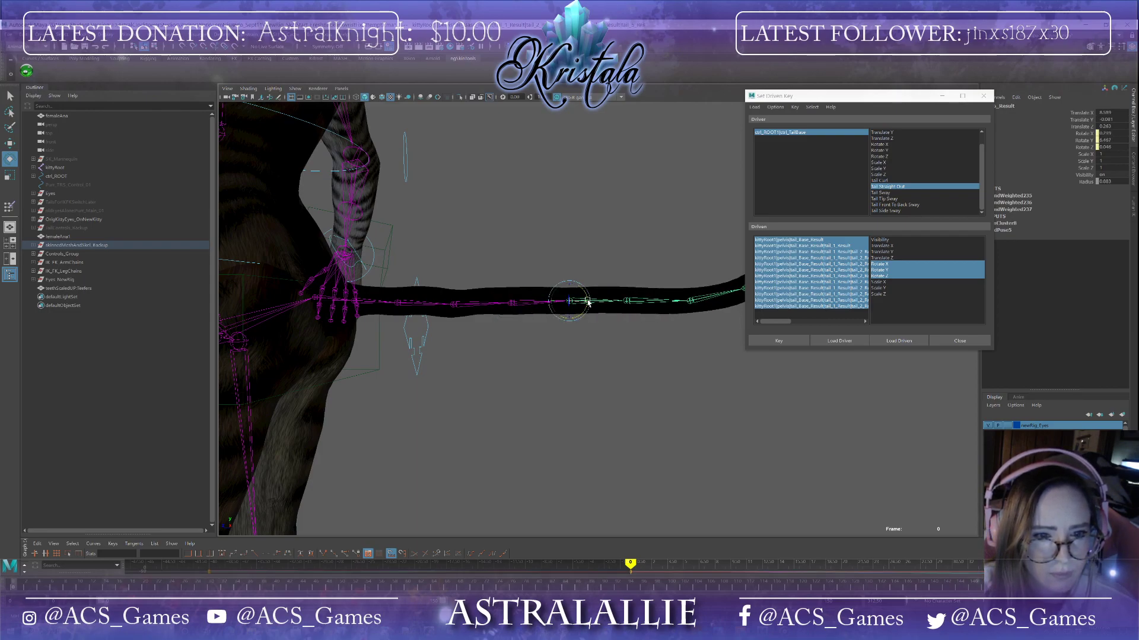
Step: Straighten the remaining tail joints toward the tip, viewed from the side
{"action": "left_click", "coordinate": [399, 304]}
{"action": "left_click_drag", "start_coordinate": [455, 331], "coordinate": [488, 319], "text": "alt"}
{"action": "left_click", "coordinate": [469, 311]}
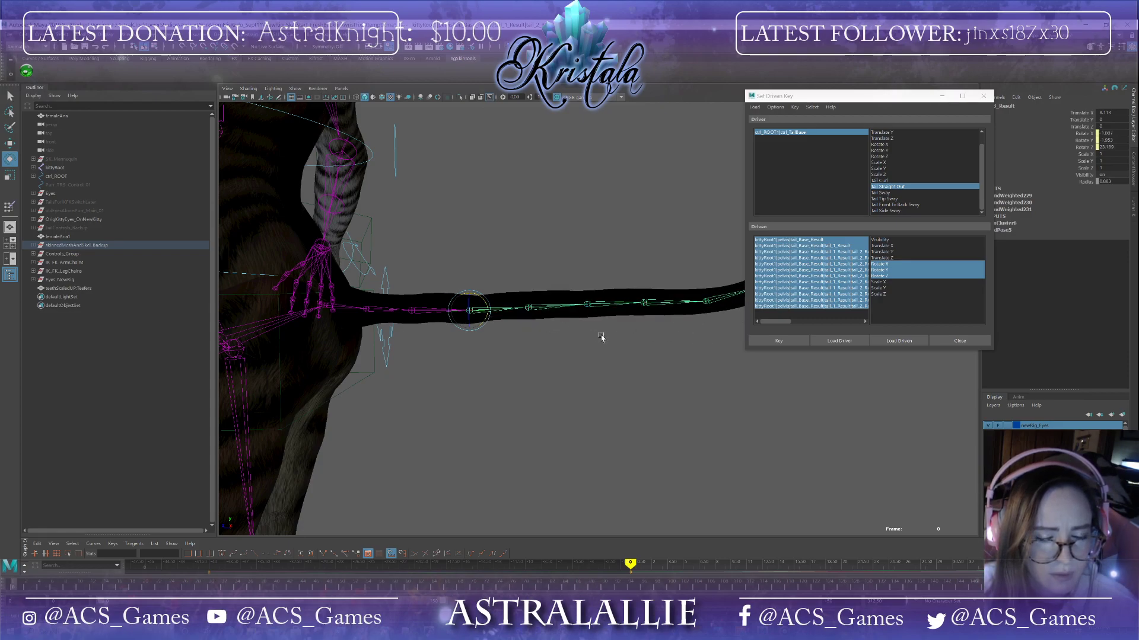
{"action": "middle_click_drag", "start_coordinate": [602, 336], "coordinate": [489, 344], "text": "alt"}
{"action": "left_click_drag", "start_coordinate": [478, 337], "coordinate": [605, 323], "text": "alt"}
{"action": "left_click", "coordinate": [541, 316]}
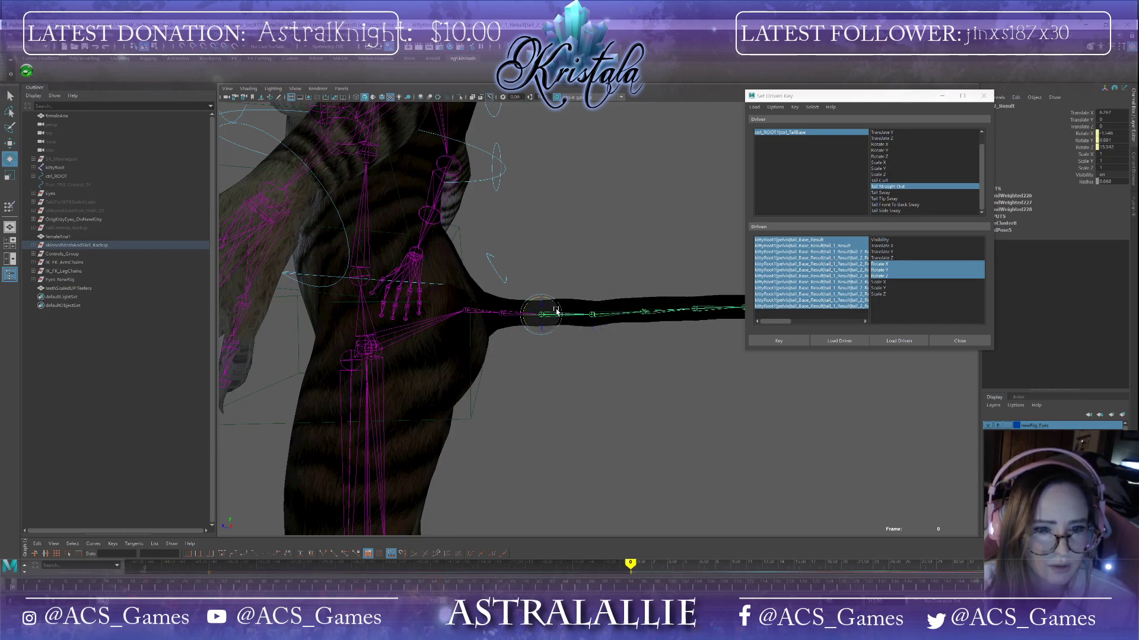
{"action": "left_click_drag", "start_coordinate": [548, 300], "coordinate": [549, 300]}
{"action": "left_click_drag", "start_coordinate": [658, 357], "coordinate": [601, 348], "text": "alt"}
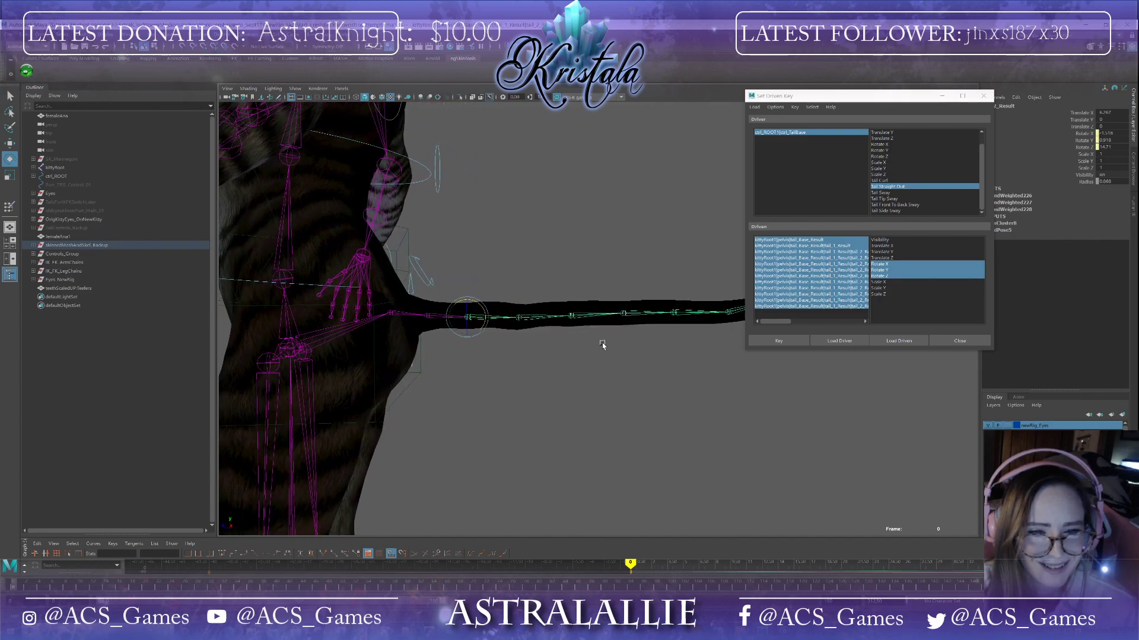
{"action": "left_click", "coordinate": [624, 314]}
{"action": "left_click_drag", "start_coordinate": [648, 310], "coordinate": [586, 324]}
{"action": "left_click", "coordinate": [575, 323]}
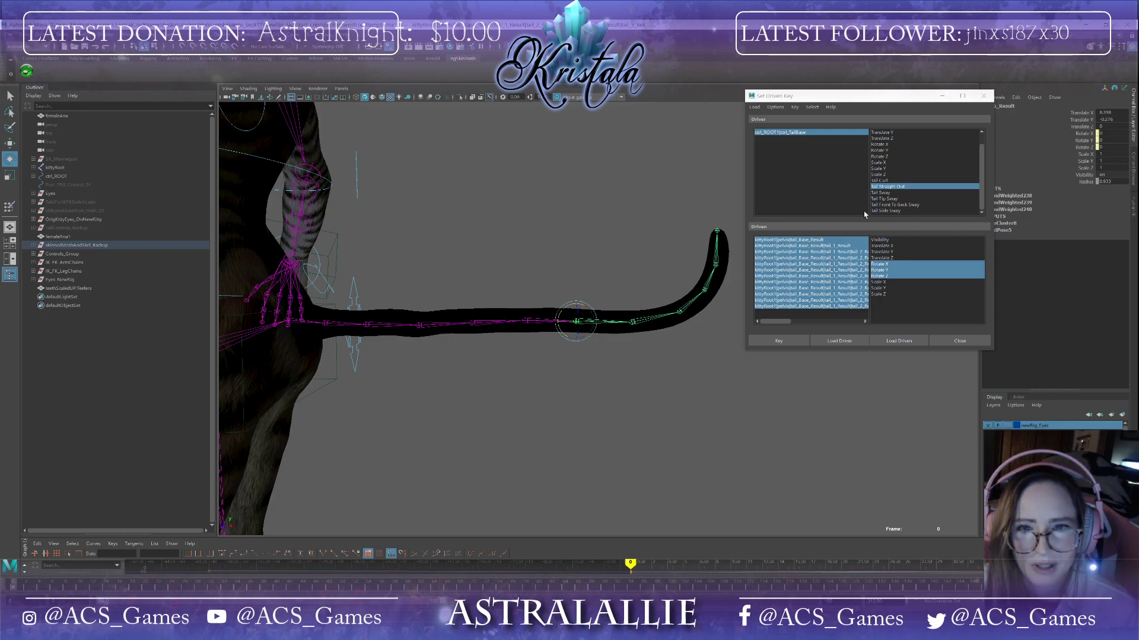
Step: Load the tail base control as driver and set its Tail Straight Out attribute to 10
{"action": "left_click", "coordinate": [817, 134]}
{"action": "left_click", "coordinate": [1100, 195]}
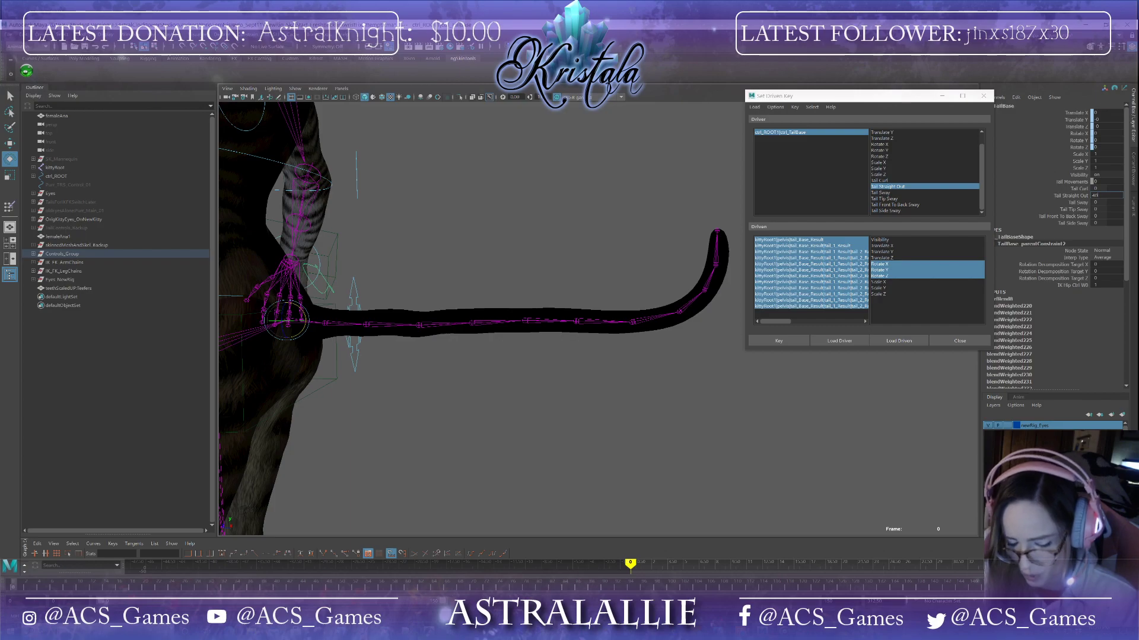
{"action": "type", "text": "10"}
{"action": "key", "text": "Return"}
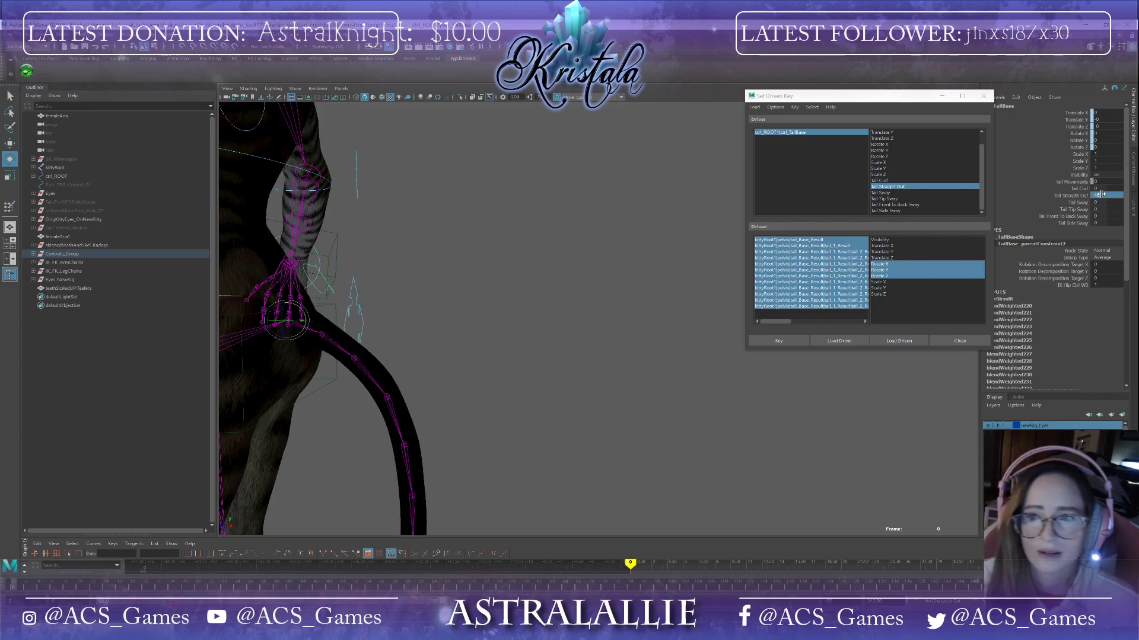
Step: Set a driven key for the tail joints at the current Tail Straight Out value
{"action": "middle_click_drag", "start_coordinate": [472, 391], "coordinate": [566, 377], "text": "alt"}
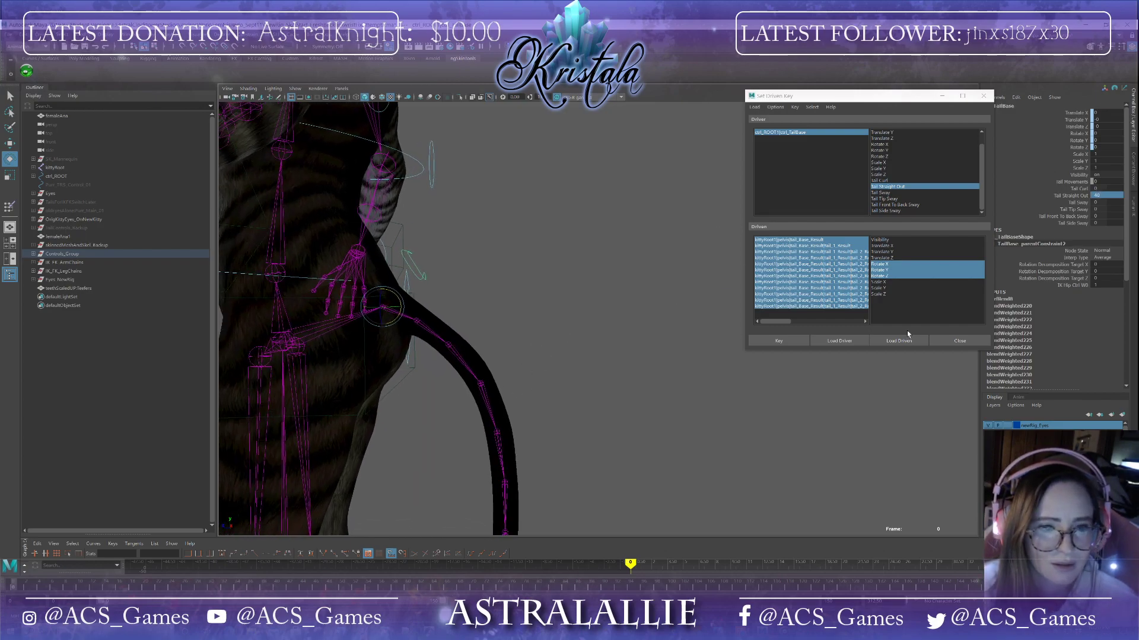
{"action": "left_click", "coordinate": [1115, 197]}
{"action": "type", "text": "6"}
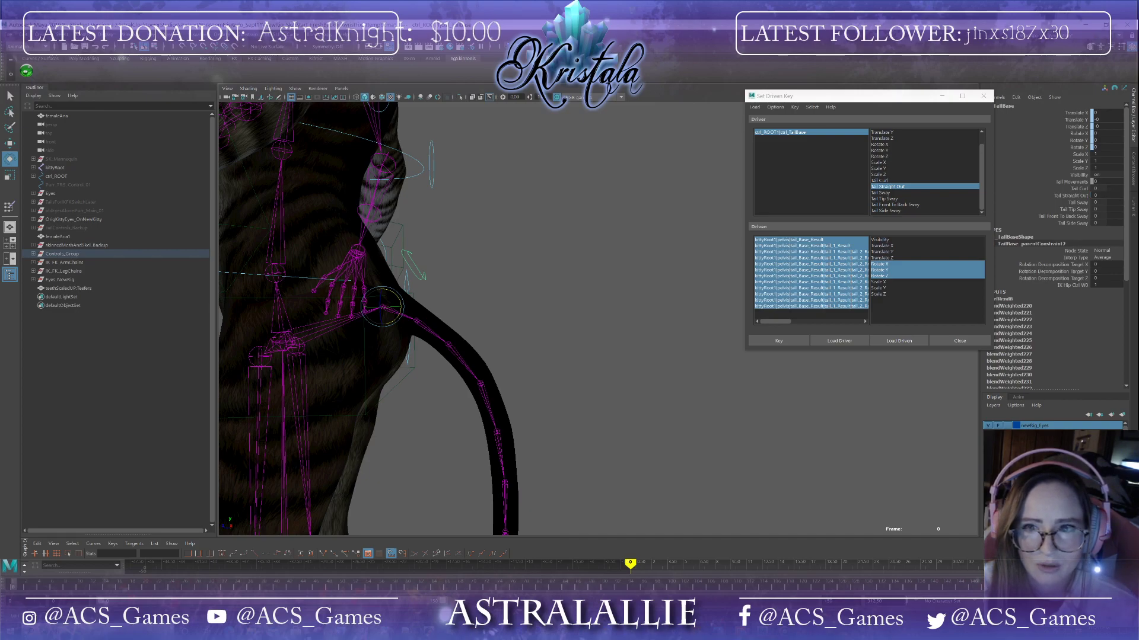
{"action": "left_click", "coordinate": [789, 341]}
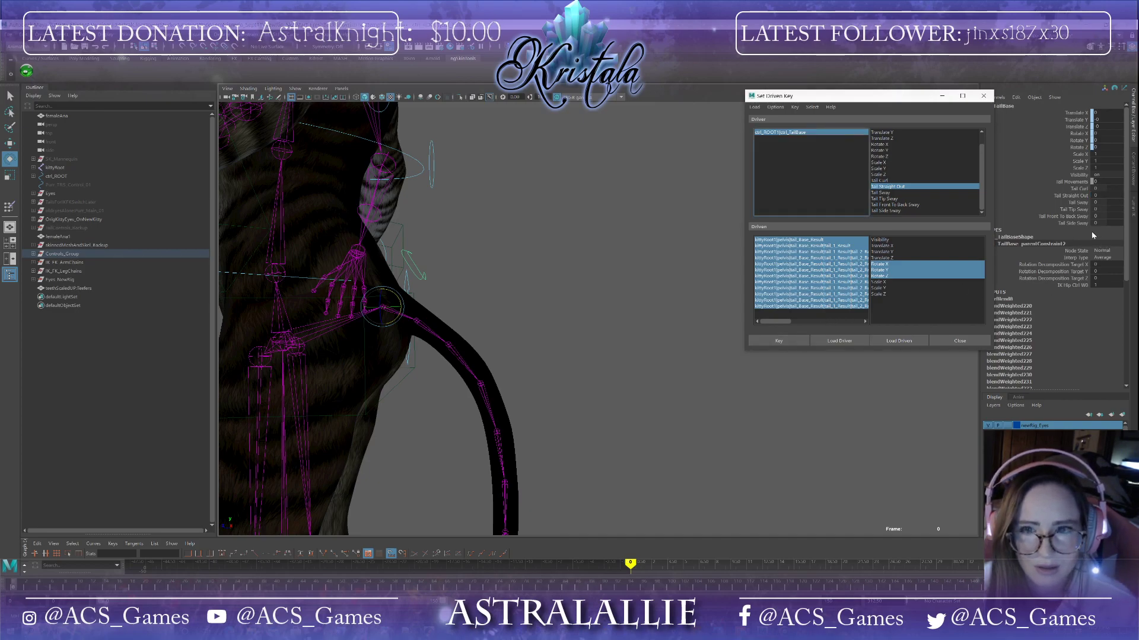
{"action": "left_click", "coordinate": [1090, 195]}
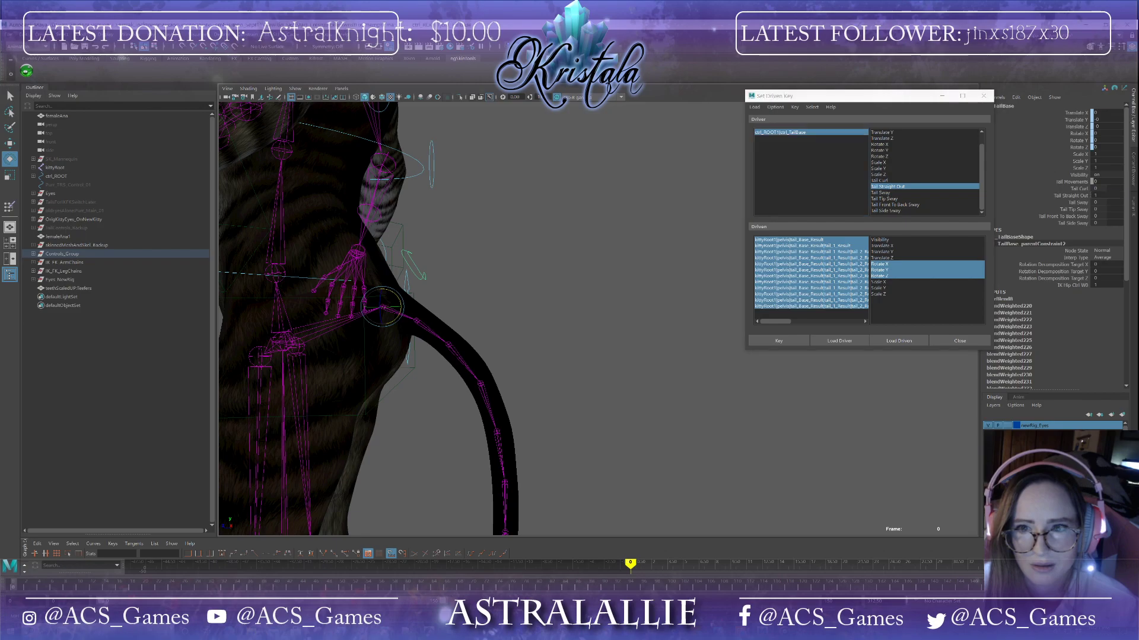
Step: Rotate the base tail joints upward so the tail rises straight out behind the cat
{"action": "middle_click_drag", "start_coordinate": [526, 376], "coordinate": [630, 307], "text": "alt"}
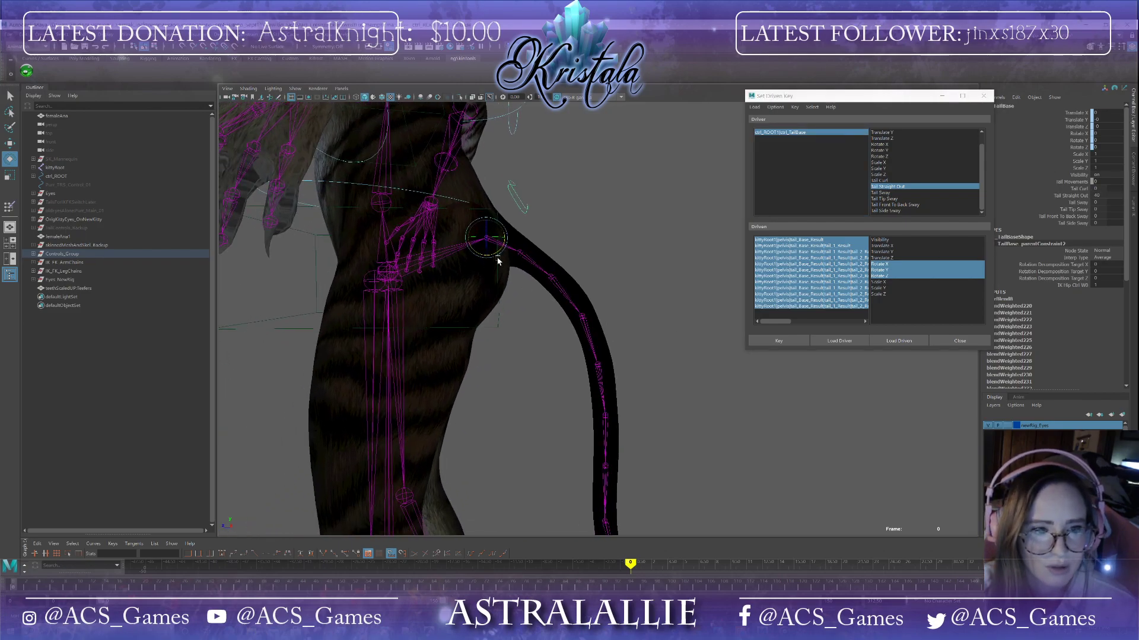
{"action": "left_click_drag", "start_coordinate": [497, 253], "coordinate": [500, 250]}
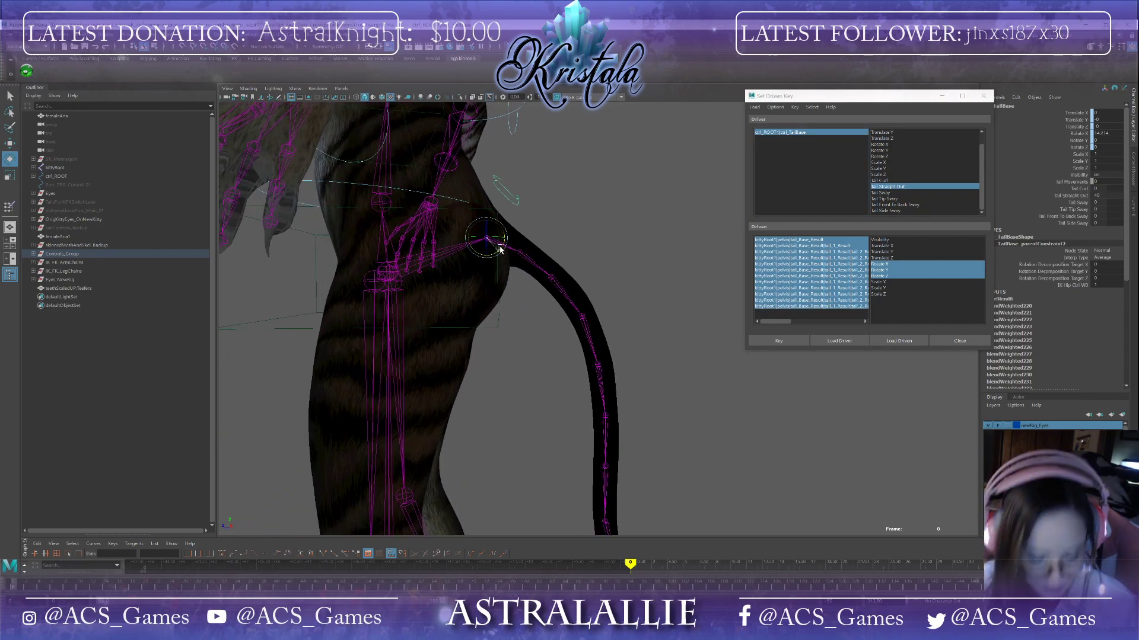
{"action": "key", "text": "ctrl+z"}
{"action": "left_click", "coordinate": [496, 256]}
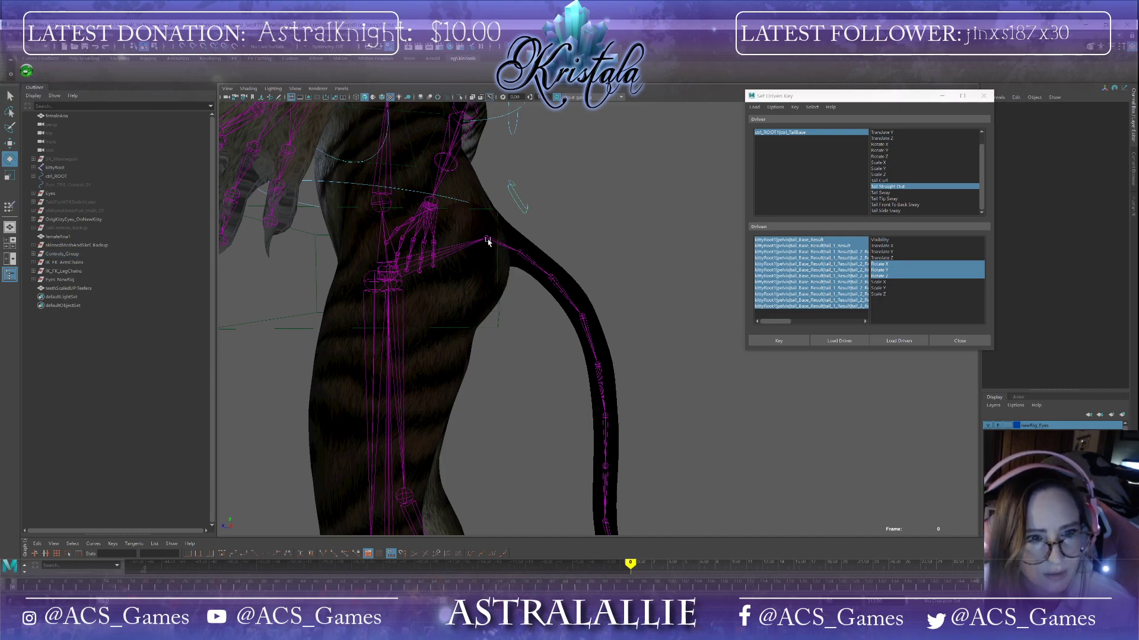
{"action": "left_click", "coordinate": [488, 241]}
{"action": "left_click_drag", "start_coordinate": [497, 254], "coordinate": [557, 251]}
{"action": "left_click", "coordinate": [525, 241]}
{"action": "left_click", "coordinate": [562, 236]}
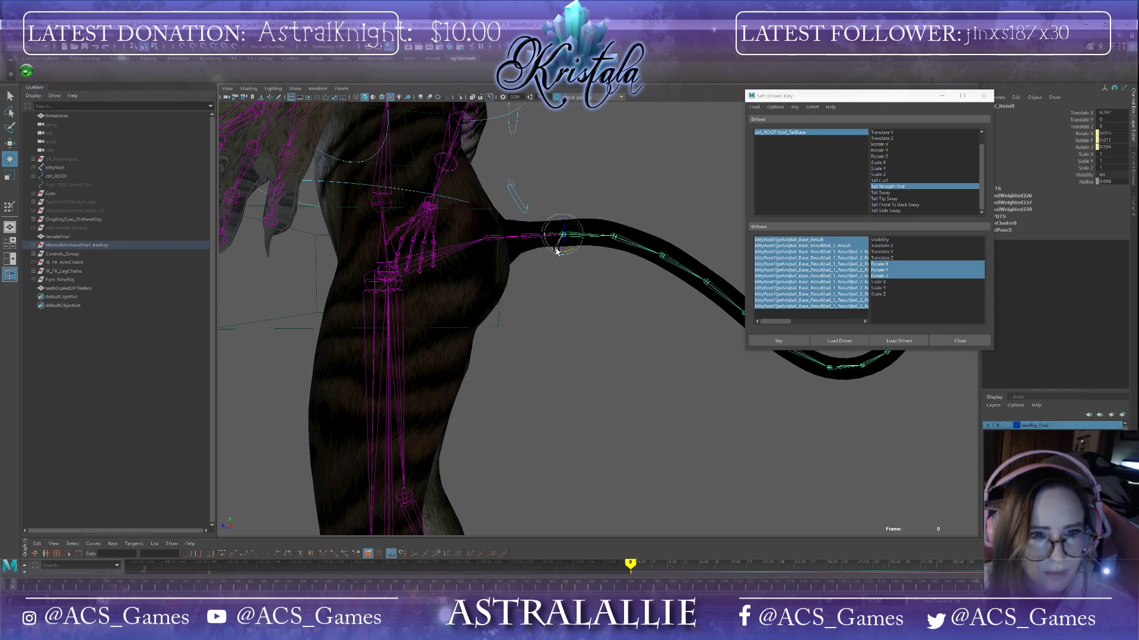
{"action": "left_click", "coordinate": [613, 236]}
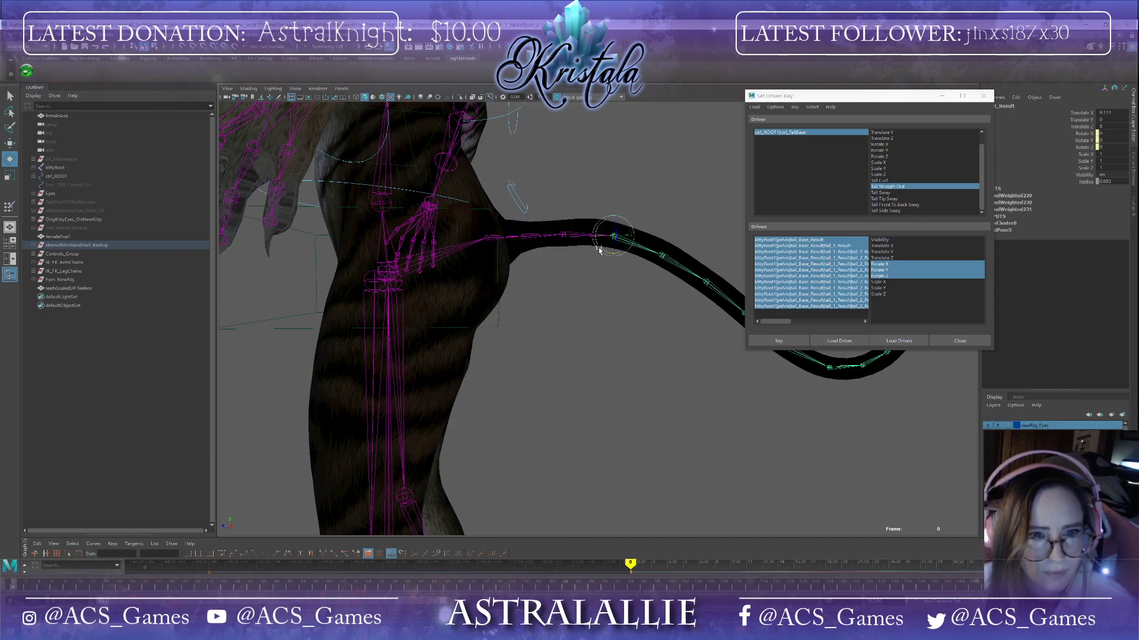
{"action": "left_click_drag", "start_coordinate": [597, 249], "coordinate": [596, 248]}
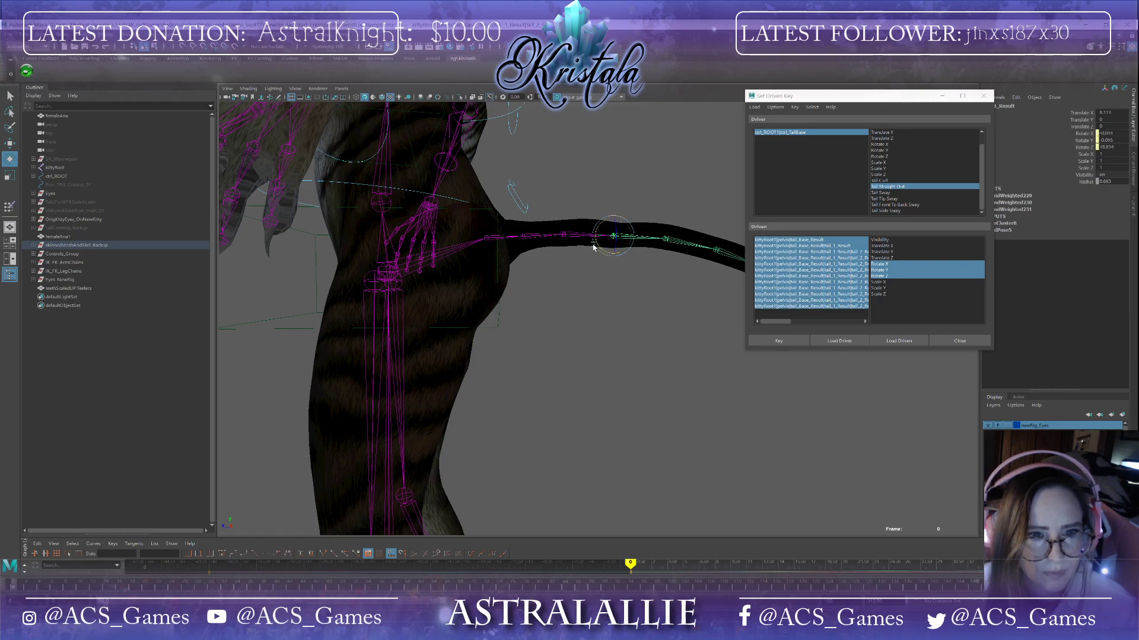
{"action": "left_click", "coordinate": [562, 237]}
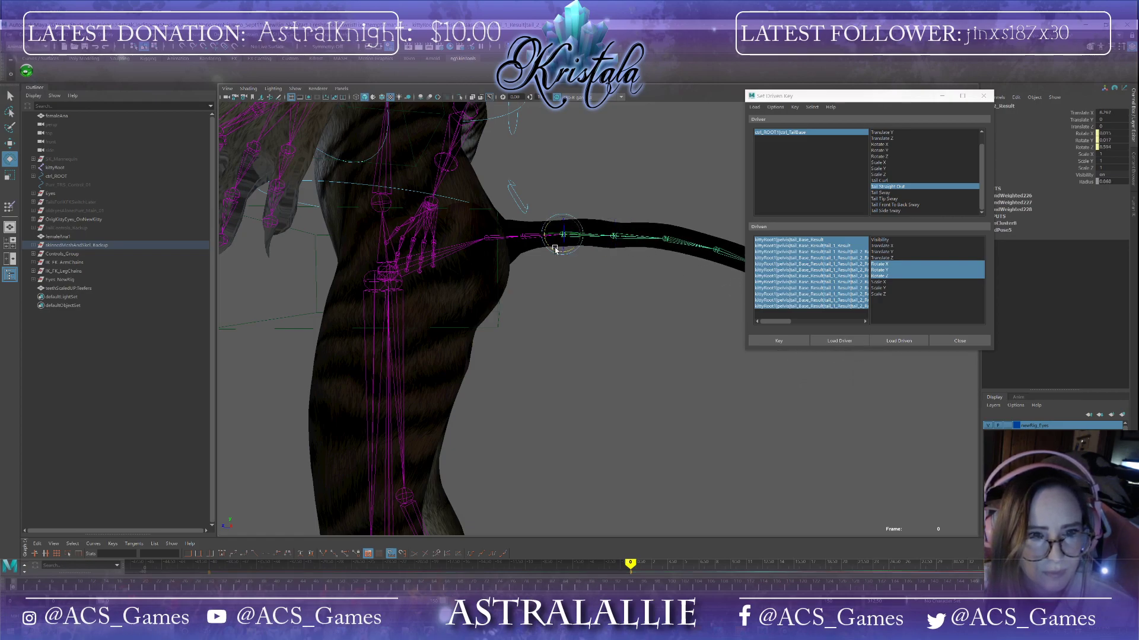
{"action": "left_click_drag", "start_coordinate": [555, 252], "coordinate": [554, 247]}
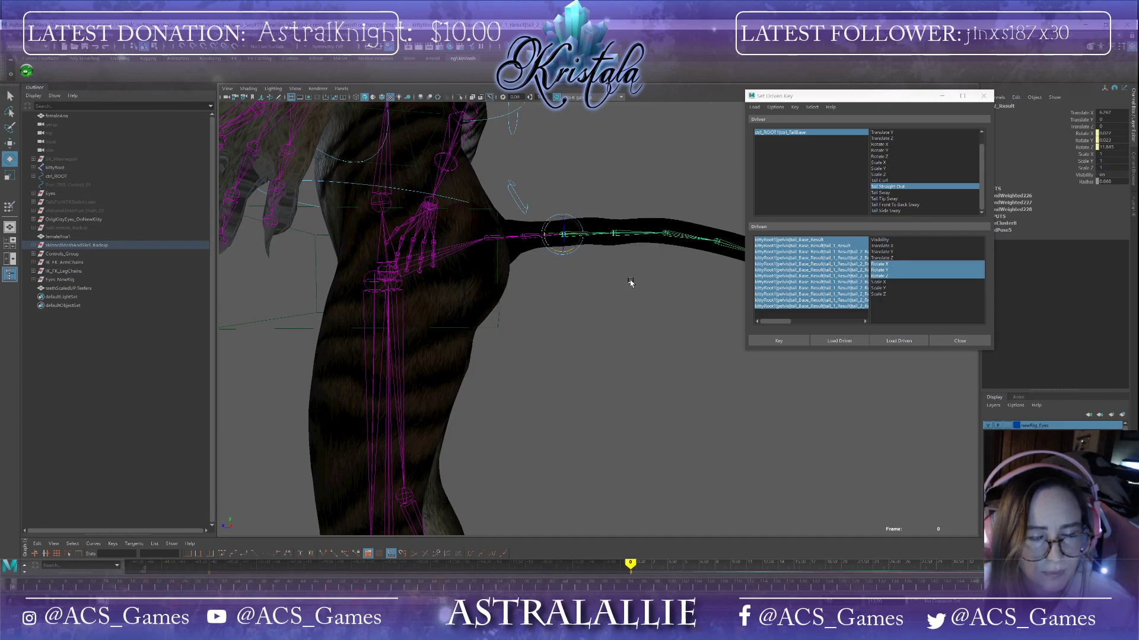
Step: Straighten the middle tail joints so the tail extends horizontally
{"action": "left_click_drag", "start_coordinate": [630, 282], "coordinate": [625, 293], "text": "alt"}
{"action": "middle_click_drag", "start_coordinate": [625, 293], "coordinate": [560, 272], "text": "alt"}
{"action": "left_click", "coordinate": [583, 227]}
{"action": "left_click_drag", "start_coordinate": [607, 260], "coordinate": [657, 245], "text": "alt"}
{"action": "left_click", "coordinate": [627, 232]}
{"action": "left_click", "coordinate": [669, 232]}
{"action": "middle_click_drag", "start_coordinate": [733, 263], "coordinate": [609, 273], "text": "alt"}
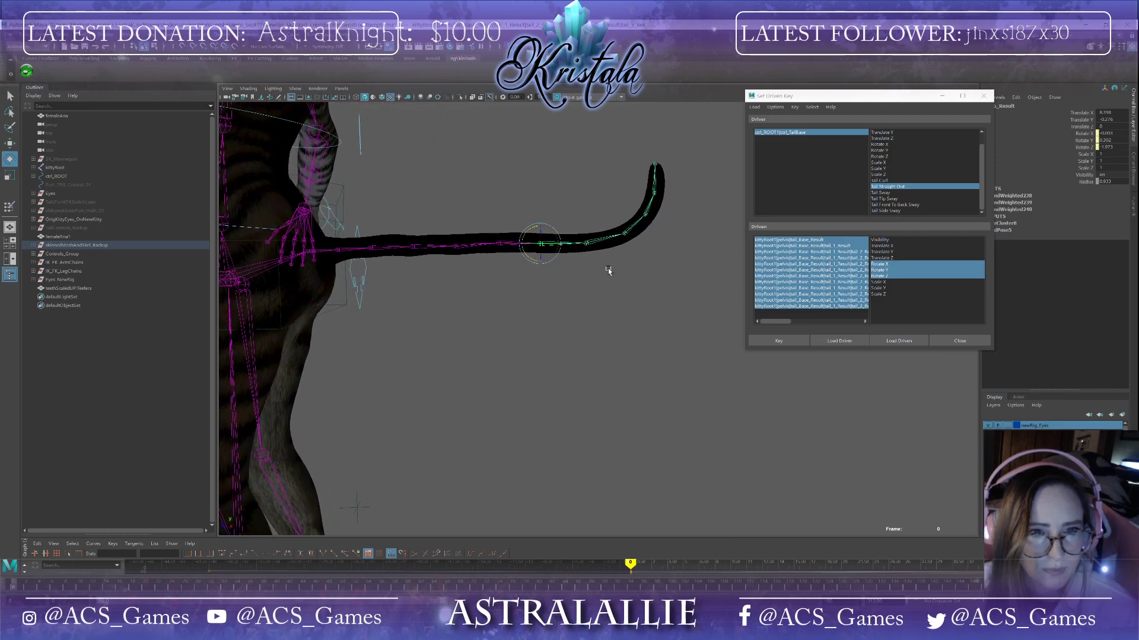
{"action": "left_click", "coordinate": [585, 245]}
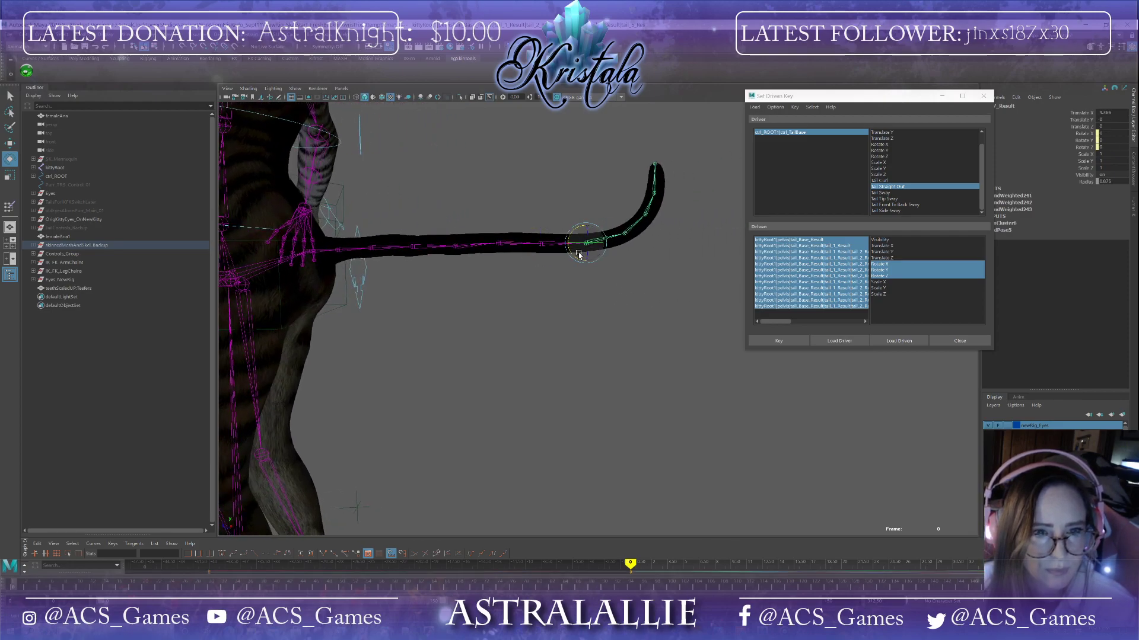
{"action": "left_click_drag", "start_coordinate": [577, 259], "coordinate": [574, 249]}
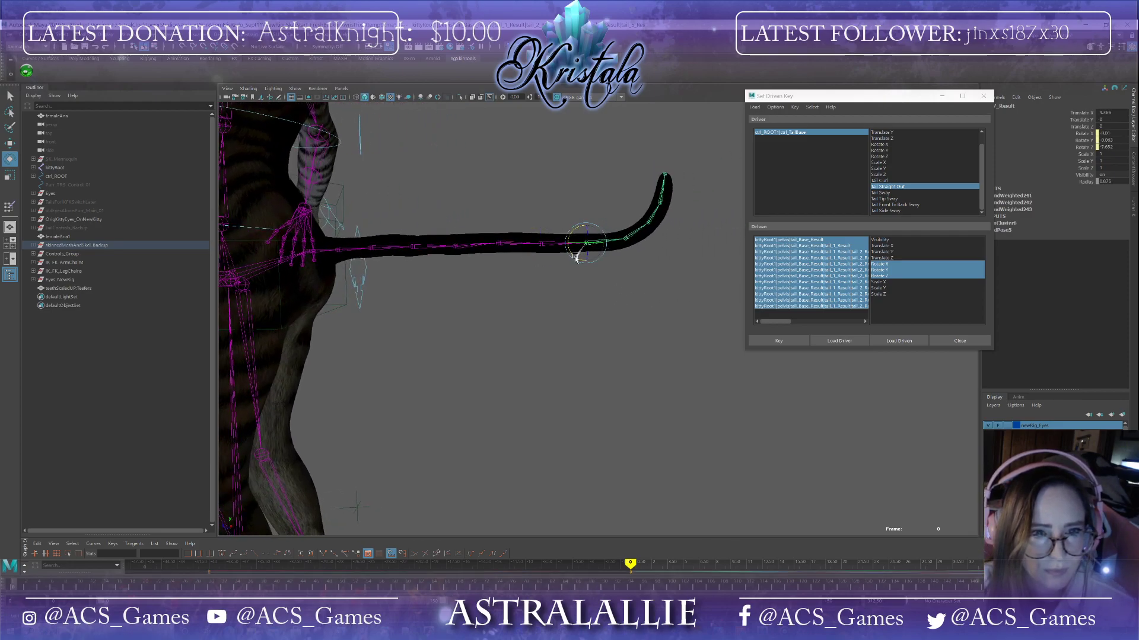
{"action": "left_click", "coordinate": [624, 242]}
{"action": "left_click_drag", "start_coordinate": [616, 254], "coordinate": [607, 249]}
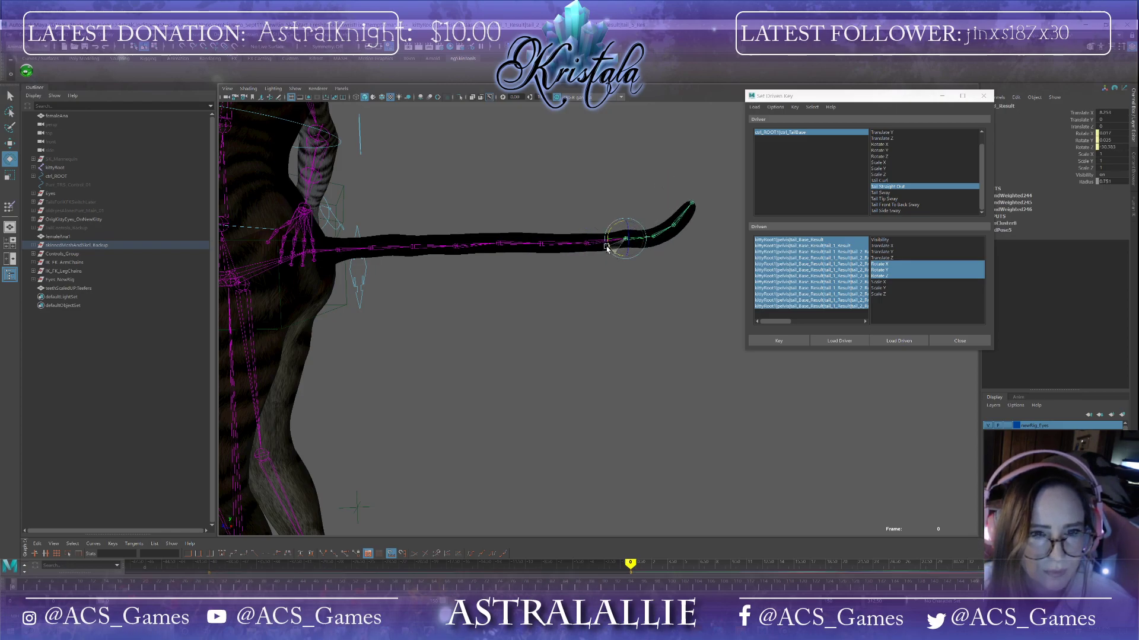
Step: Straighten the tip tail joints and set a driven key for the straight-out tail pose
{"action": "left_click", "coordinate": [642, 253]}
{"action": "mouse_move", "coordinate": [641, 253]}
{"action": "left_mouse_down"}
{"action": "mouse_move", "coordinate": [639, 242]}
{"action": "mouse_move", "coordinate": [663, 246]}
{"action": "left_mouse_up"}
{"action": "left_click", "coordinate": [678, 236]}
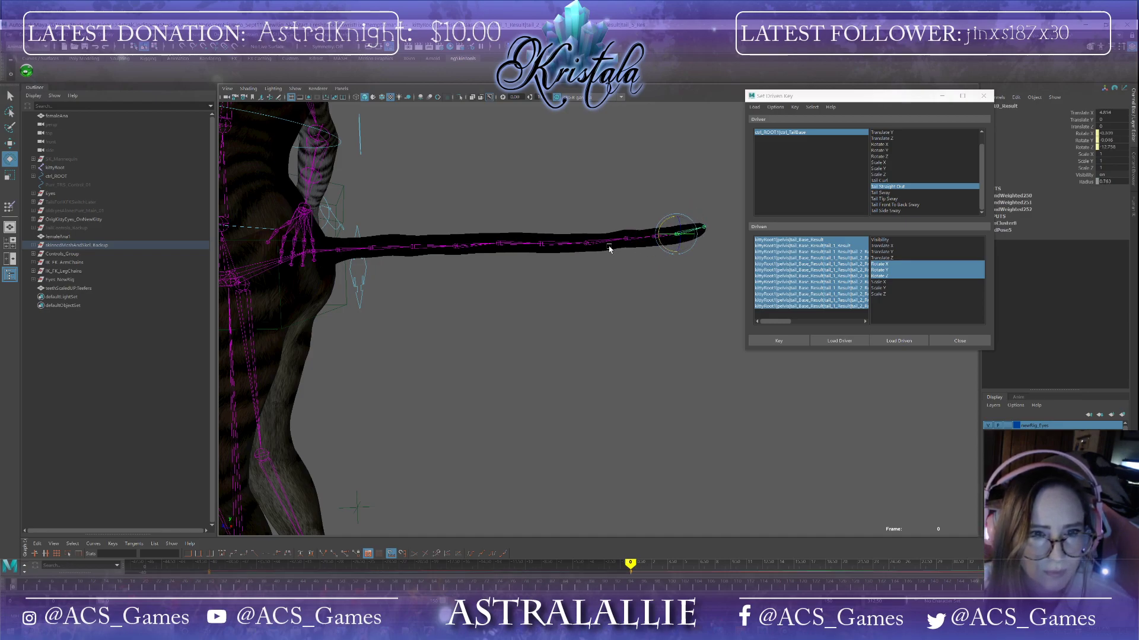
{"action": "left_click", "coordinate": [585, 244]}
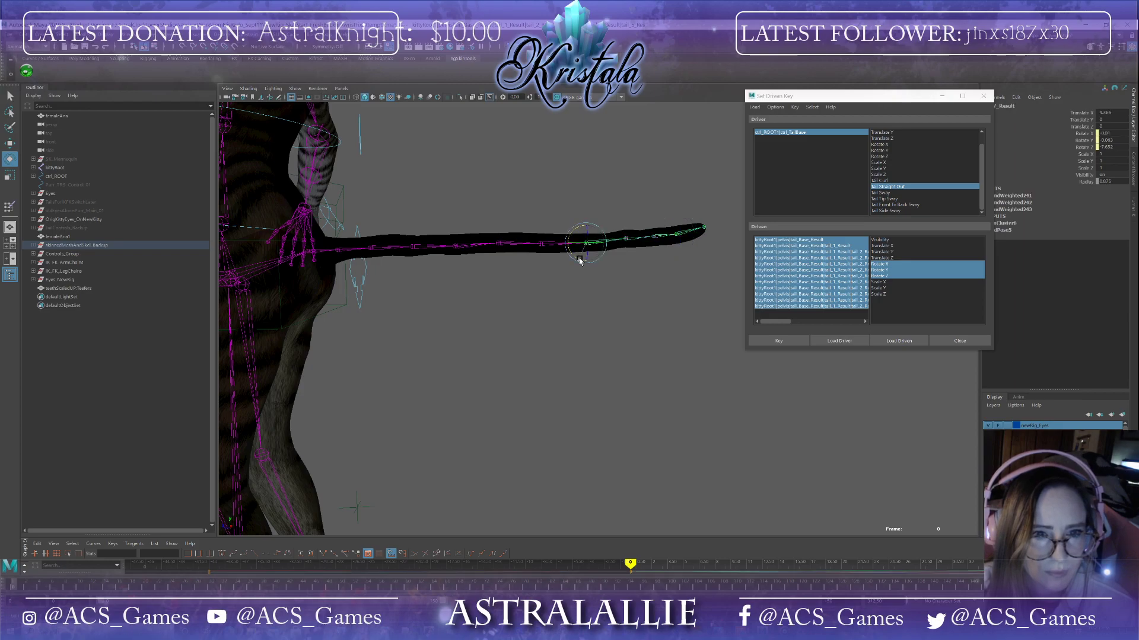
{"action": "left_click_drag", "start_coordinate": [579, 261], "coordinate": [579, 259]}
{"action": "mouse_move", "coordinate": [684, 275]}
{"action": "left_mouse_down", "text": "alt"}
{"action": "mouse_move", "coordinate": [692, 295]}
{"action": "mouse_move", "coordinate": [729, 310]}
{"action": "mouse_move", "coordinate": [668, 319]}
{"action": "mouse_move", "coordinate": [646, 294]}
{"action": "mouse_move", "coordinate": [668, 234]}
{"action": "mouse_move", "coordinate": [692, 276]}
{"action": "left_mouse_up", "text": "alt"}
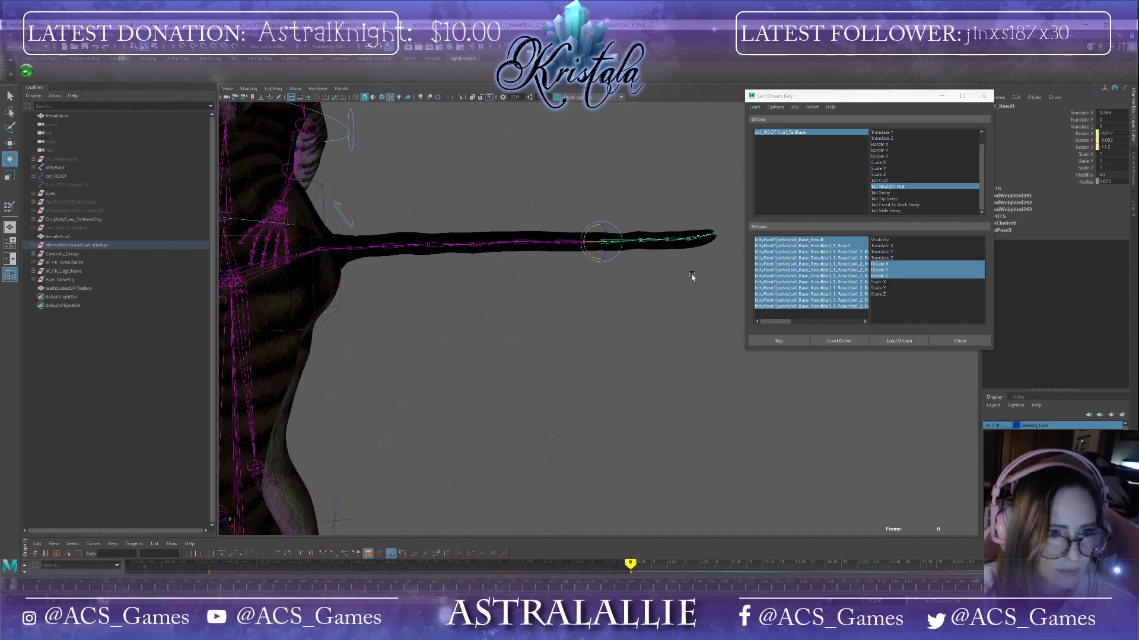
{"action": "left_click", "coordinate": [688, 241]}
{"action": "left_click_drag", "start_coordinate": [679, 255], "coordinate": [671, 284]}
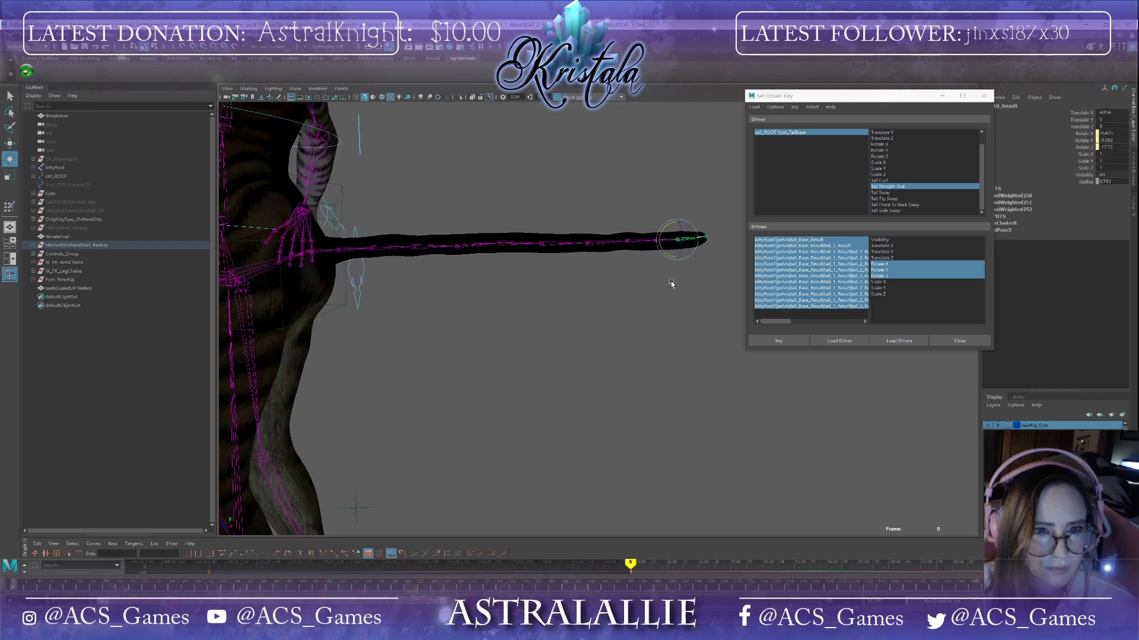
{"action": "left_click", "coordinate": [786, 343]}
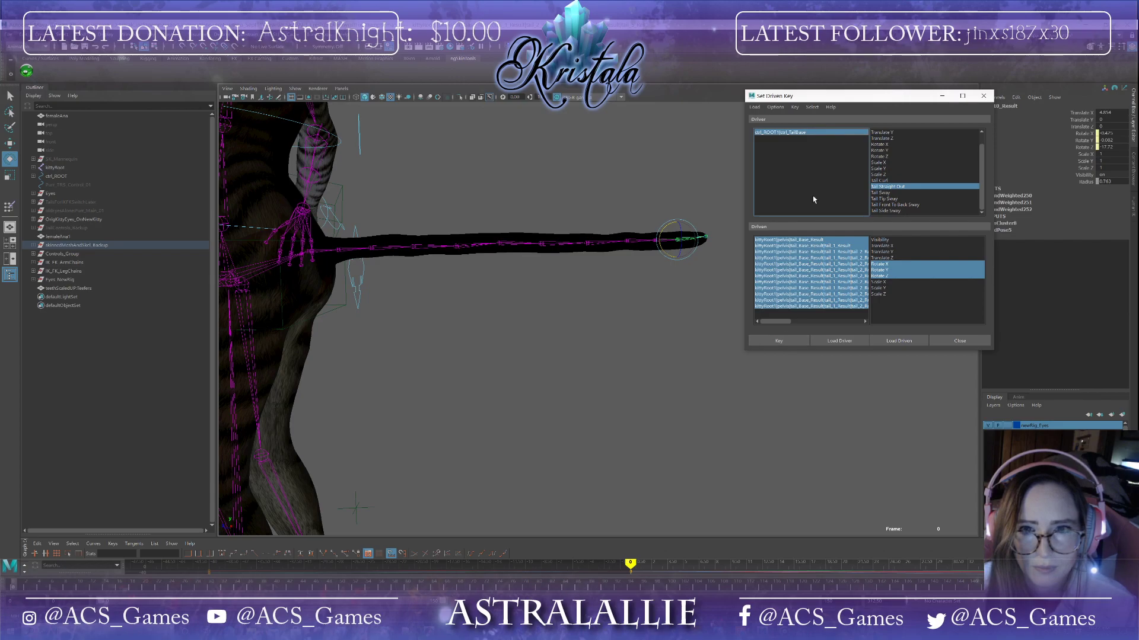
Step: Scrub Tail Straight Out back to 0 to test the driven tail motion
{"action": "left_click", "coordinate": [813, 133]}
{"action": "left_click_drag", "start_coordinate": [1124, 196], "coordinate": [1092, 195]}
{"action": "mouse_move", "coordinate": [533, 315]}
{"action": "middle_mouse_down"}
{"action": "mouse_move", "coordinate": [629, 314]}
{"action": "mouse_move", "coordinate": [534, 315]}
{"action": "middle_mouse_up"}
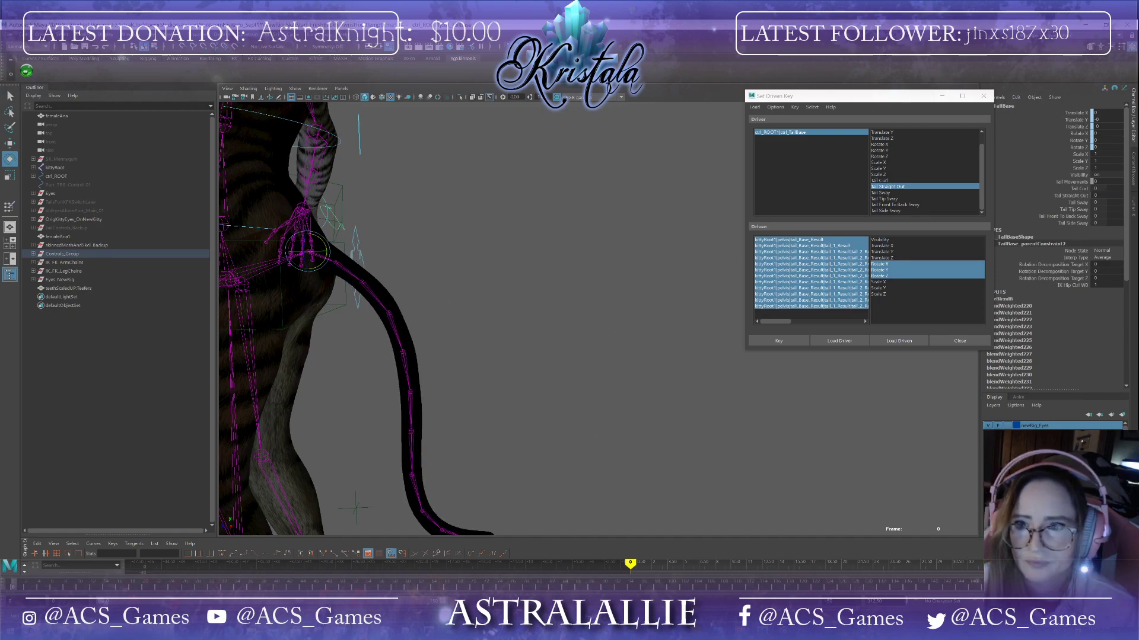
{"action": "scroll", "coordinate": [667, 386], "scroll_direction": "down", "scroll_amount": 5}
{"action": "middle_click_drag", "start_coordinate": [664, 385], "coordinate": [657, 348], "text": "alt"}
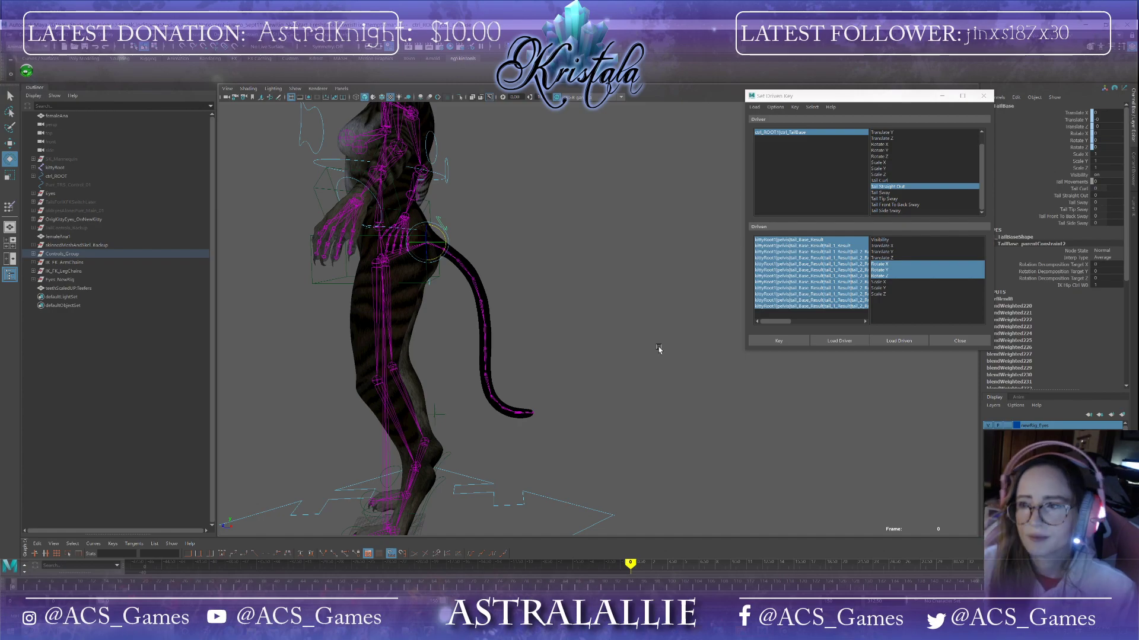
Step: Choose Tail Sway as the driver attribute and set a driven key for the tail's resting pose
{"action": "left_click", "coordinate": [885, 193]}
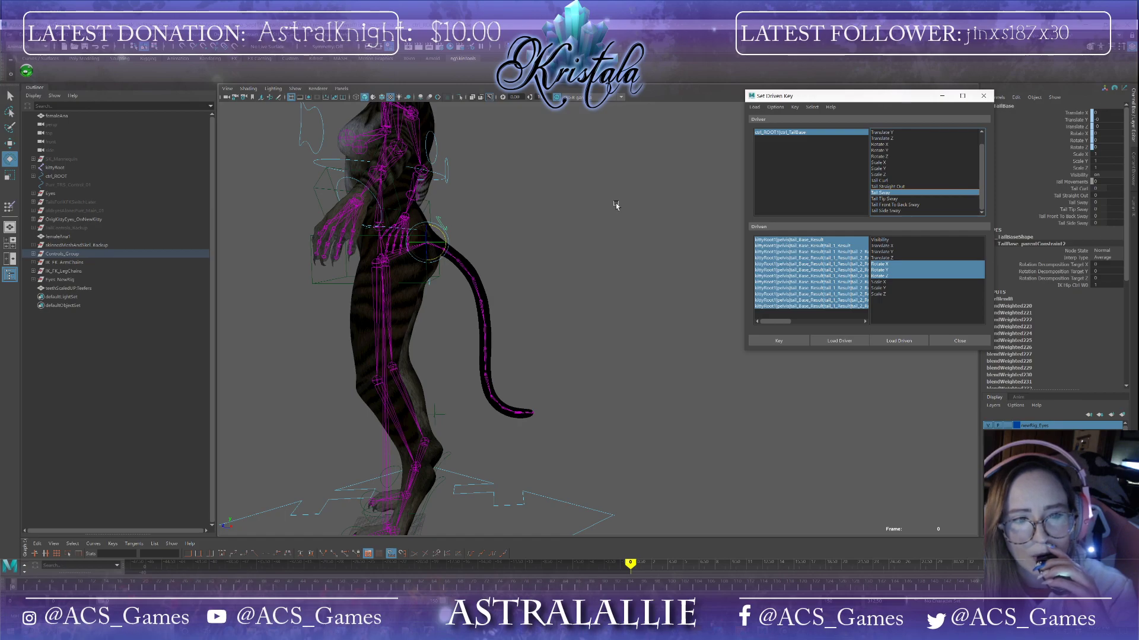
{"action": "left_click_drag", "start_coordinate": [614, 258], "coordinate": [576, 248], "text": "alt"}
{"action": "scroll", "coordinate": [540, 251], "scroll_direction": "up", "scroll_amount": 3}
{"action": "scroll", "coordinate": [539, 248], "scroll_direction": "up", "scroll_amount": 3}
{"action": "left_click_drag", "start_coordinate": [504, 264], "coordinate": [519, 276], "text": "alt"}
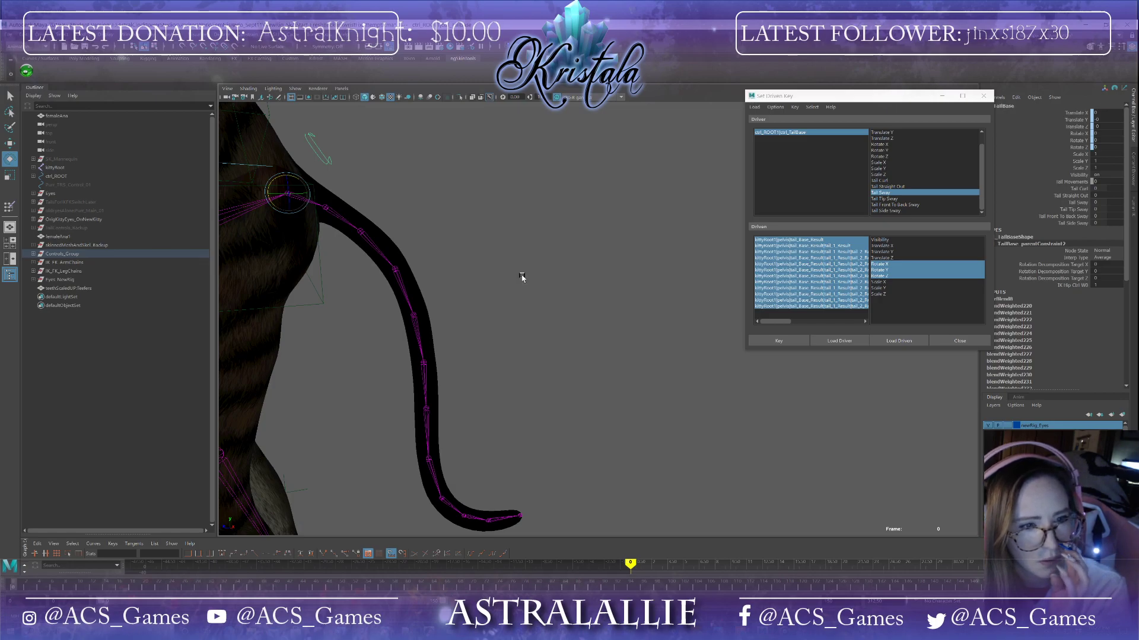
{"action": "left_click_drag", "start_coordinate": [522, 271], "coordinate": [458, 269], "text": "alt"}
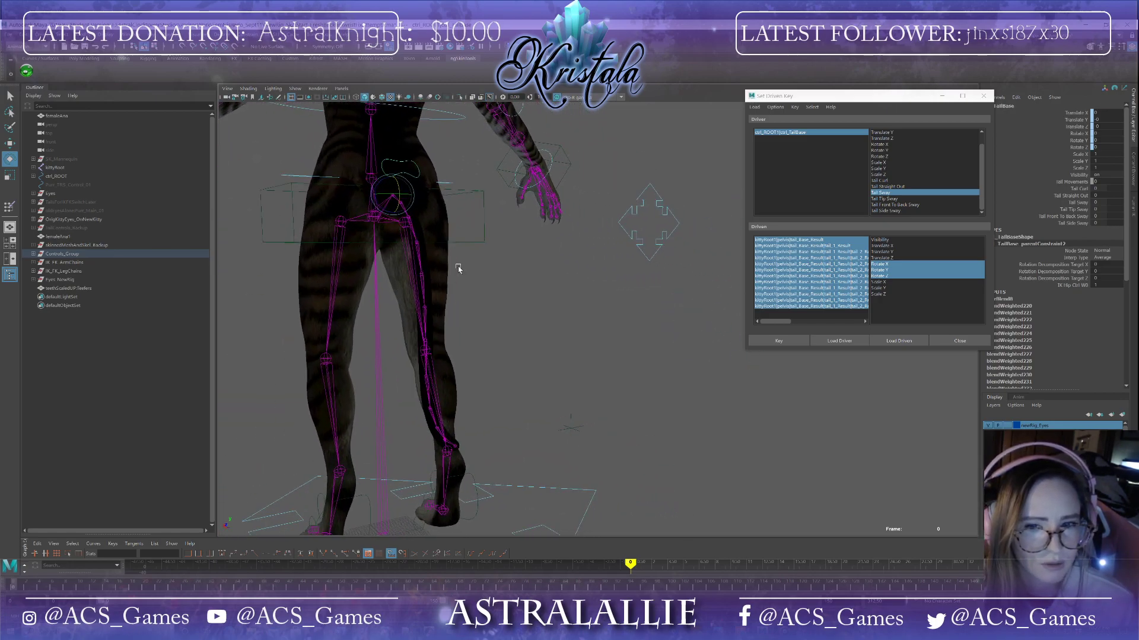
{"action": "left_click", "coordinate": [786, 134]}
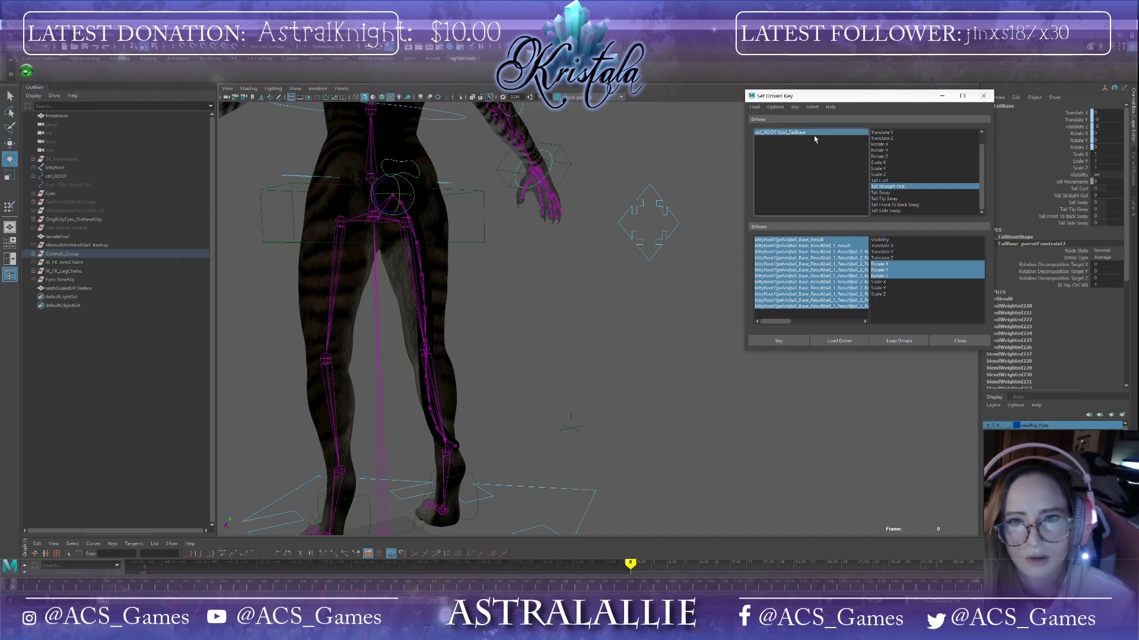
{"action": "left_click", "coordinate": [881, 193]}
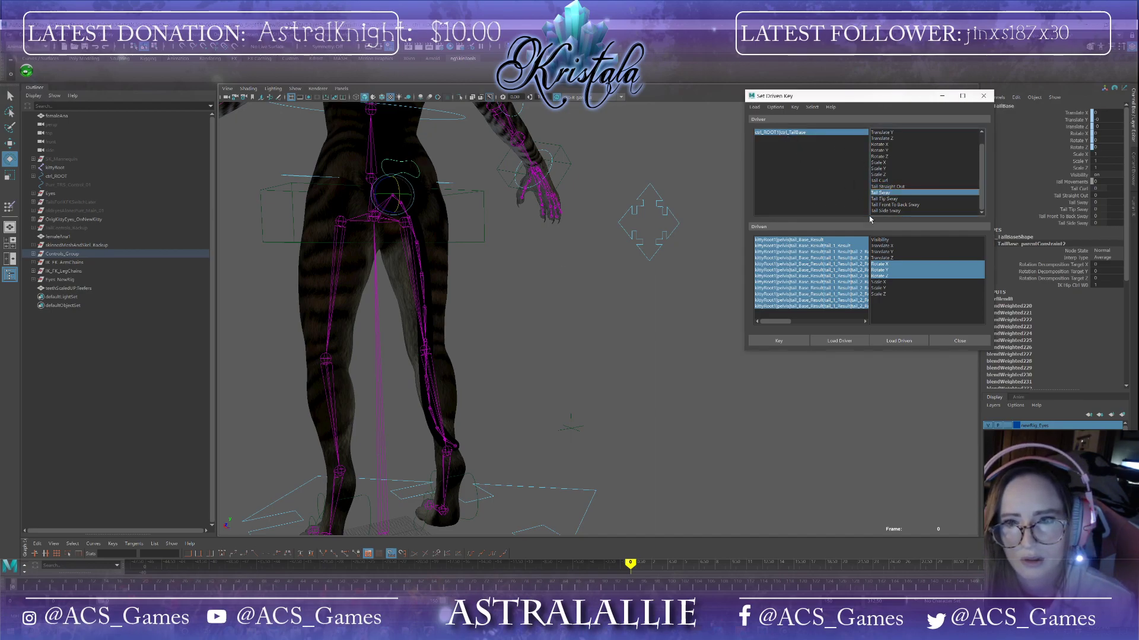
{"action": "left_click", "coordinate": [774, 343]}
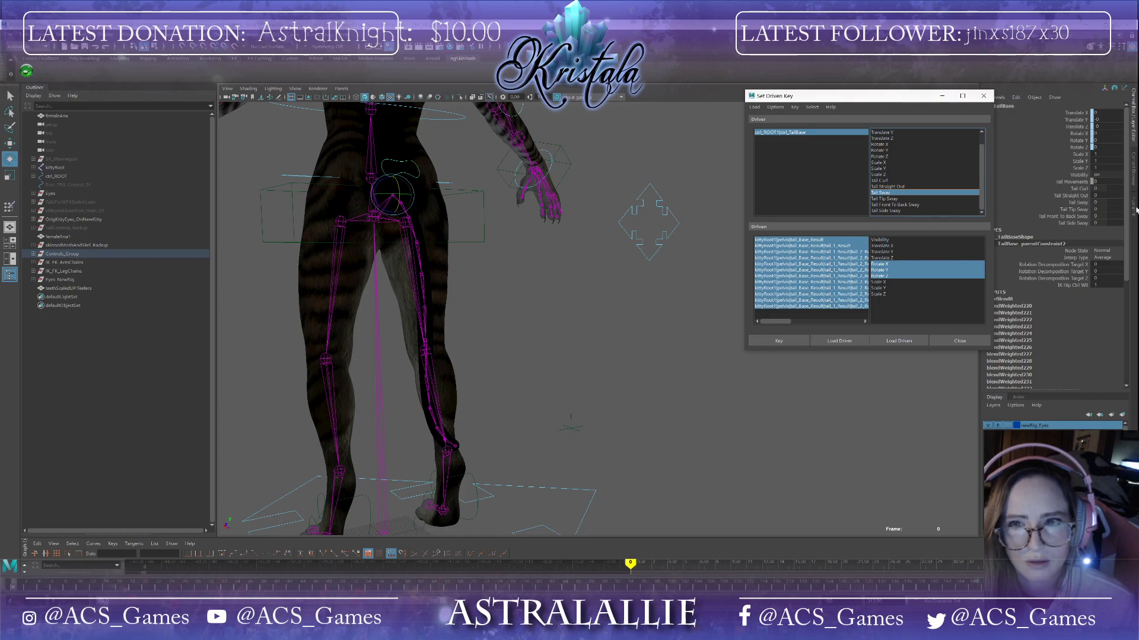
Step: Scrub Tail Sway to a new value and rotate the upper tail joints so the tail swings out to one side
{"action": "left_click_drag", "start_coordinate": [1106, 201], "coordinate": [1123, 202]}
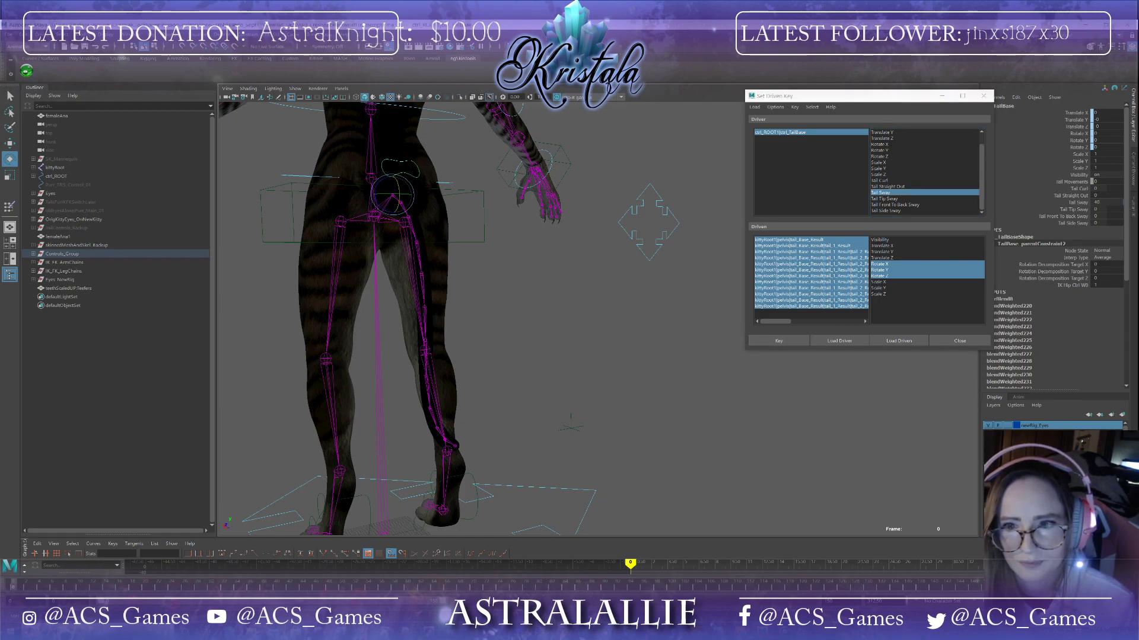
{"action": "left_click_drag", "start_coordinate": [448, 273], "coordinate": [432, 270], "text": "alt"}
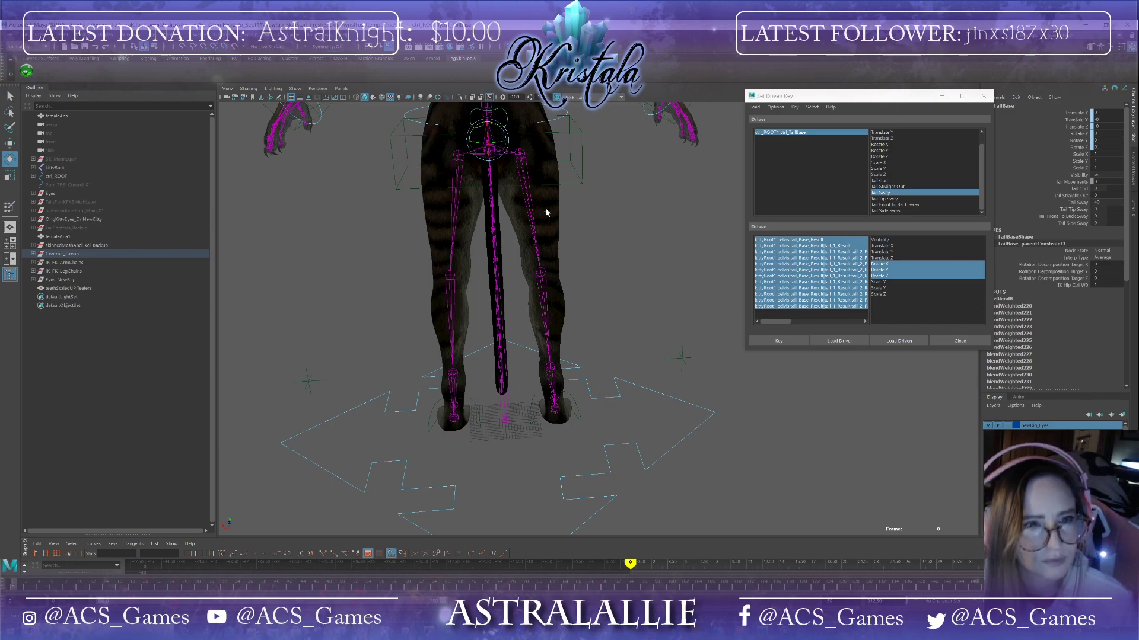
{"action": "scroll", "coordinate": [545, 209], "scroll_direction": "up", "scroll_amount": 3}
{"action": "middle_click_drag", "start_coordinate": [585, 286], "coordinate": [641, 369], "text": "alt"}
{"action": "left_click", "coordinate": [292, 237]}
{"action": "left_click_drag", "start_coordinate": [291, 237], "coordinate": [595, 204], "text": "alt"}
{"action": "left_click", "coordinate": [344, 245]}
{"action": "scroll", "coordinate": [357, 212], "scroll_direction": "down", "scroll_amount": 3}
{"action": "left_click_drag", "start_coordinate": [436, 226], "coordinate": [378, 236], "text": "alt"}
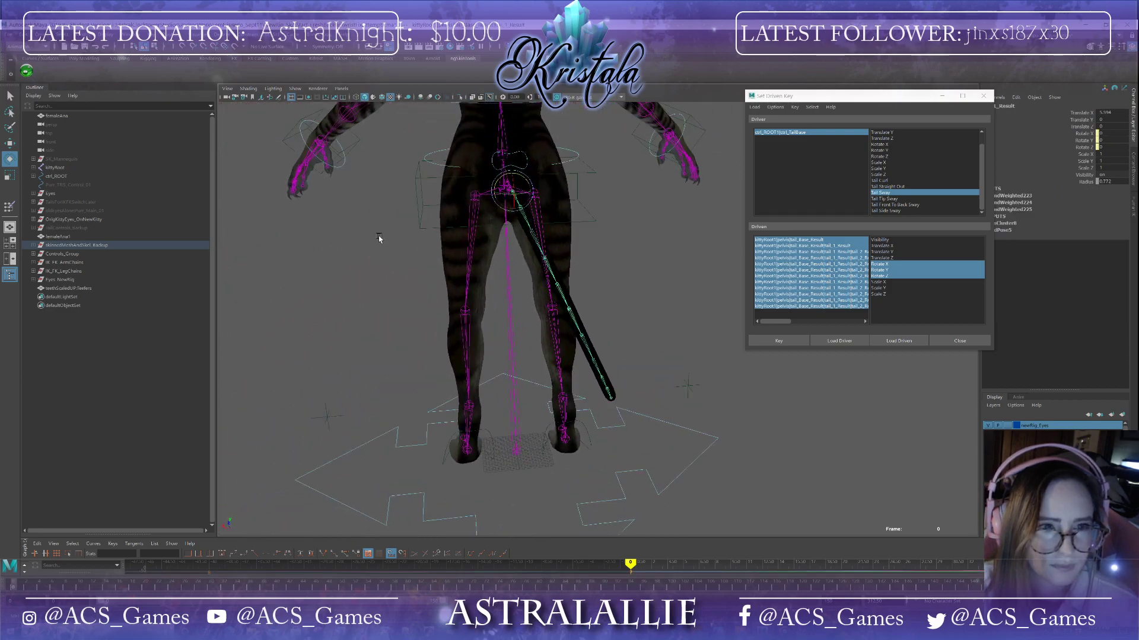
{"action": "scroll", "coordinate": [492, 239], "scroll_direction": "up", "scroll_amount": 3}
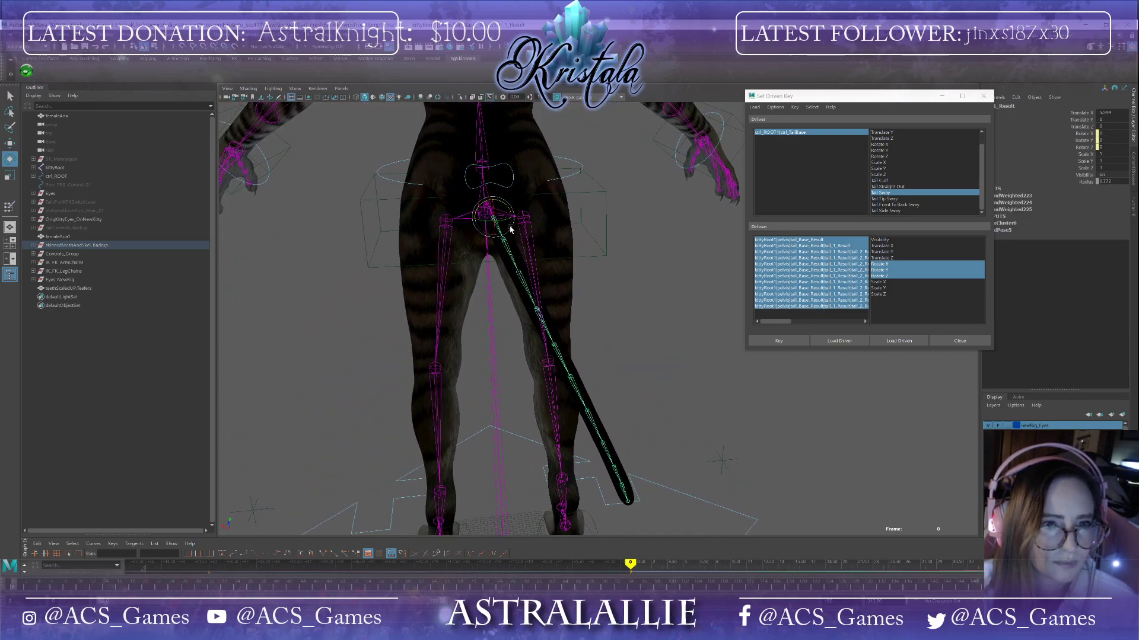
{"action": "left_click_drag", "start_coordinate": [507, 209], "coordinate": [517, 225]}
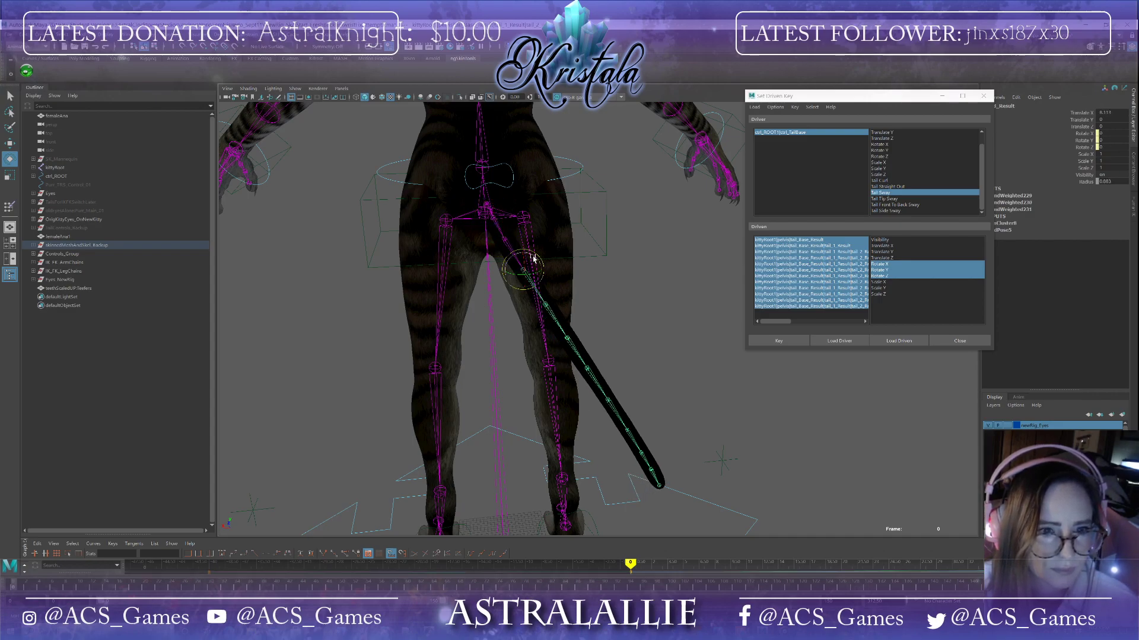
{"action": "left_click_drag", "start_coordinate": [533, 257], "coordinate": [544, 306]}
{"action": "left_click", "coordinate": [552, 302]}
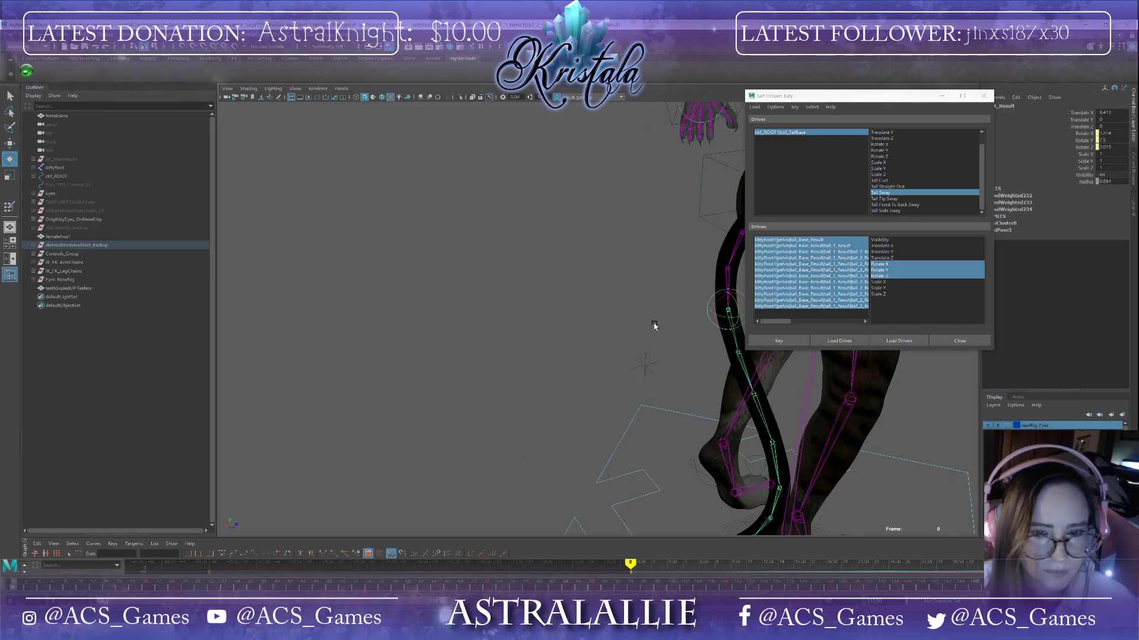
Step: Rotate the middle tail joints to curve the swung tail sideways
{"action": "left_click_drag", "start_coordinate": [655, 325], "coordinate": [291, 301], "text": "alt"}
{"action": "left_click_drag", "start_coordinate": [377, 343], "coordinate": [525, 283], "text": "alt"}
{"action": "left_click", "coordinate": [482, 223]}
{"action": "left_click_drag", "start_coordinate": [484, 219], "coordinate": [513, 215]}
{"action": "left_click", "coordinate": [588, 225]}
{"action": "left_click_drag", "start_coordinate": [589, 224], "coordinate": [538, 268], "text": "alt"}
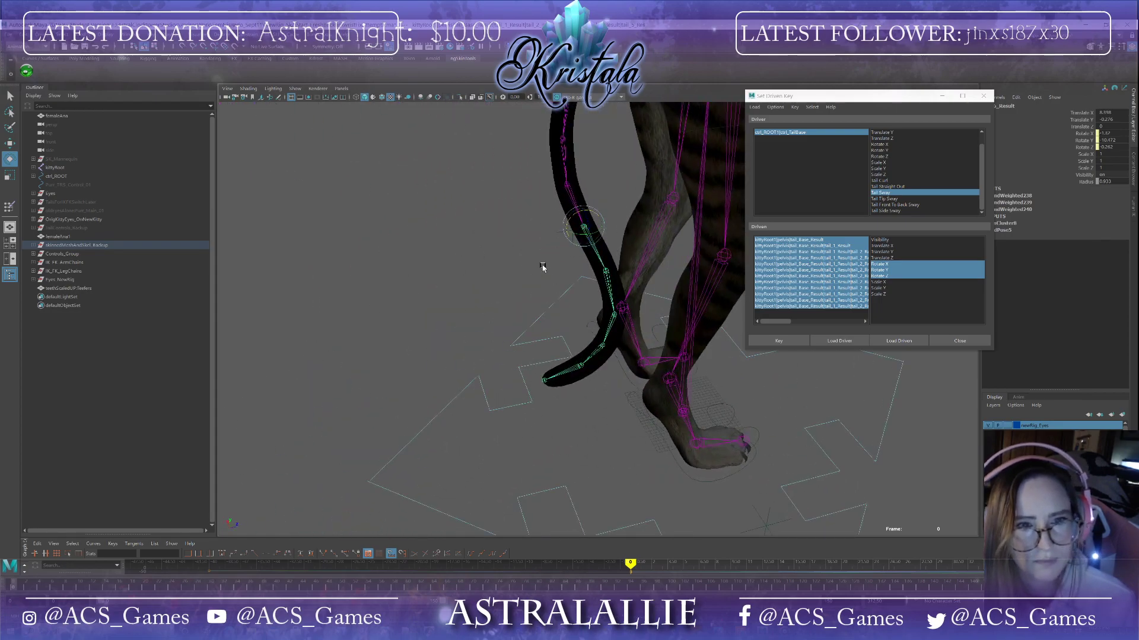
{"action": "left_click", "coordinate": [605, 272]}
{"action": "left_click_drag", "start_coordinate": [605, 283], "coordinate": [642, 325]}
{"action": "left_click", "coordinate": [627, 302]}
{"action": "left_click", "coordinate": [653, 311]}
{"action": "left_click", "coordinate": [588, 382]}
{"action": "left_click_drag", "start_coordinate": [597, 389], "coordinate": [664, 347], "text": "alt"}
{"action": "left_click", "coordinate": [654, 331]}
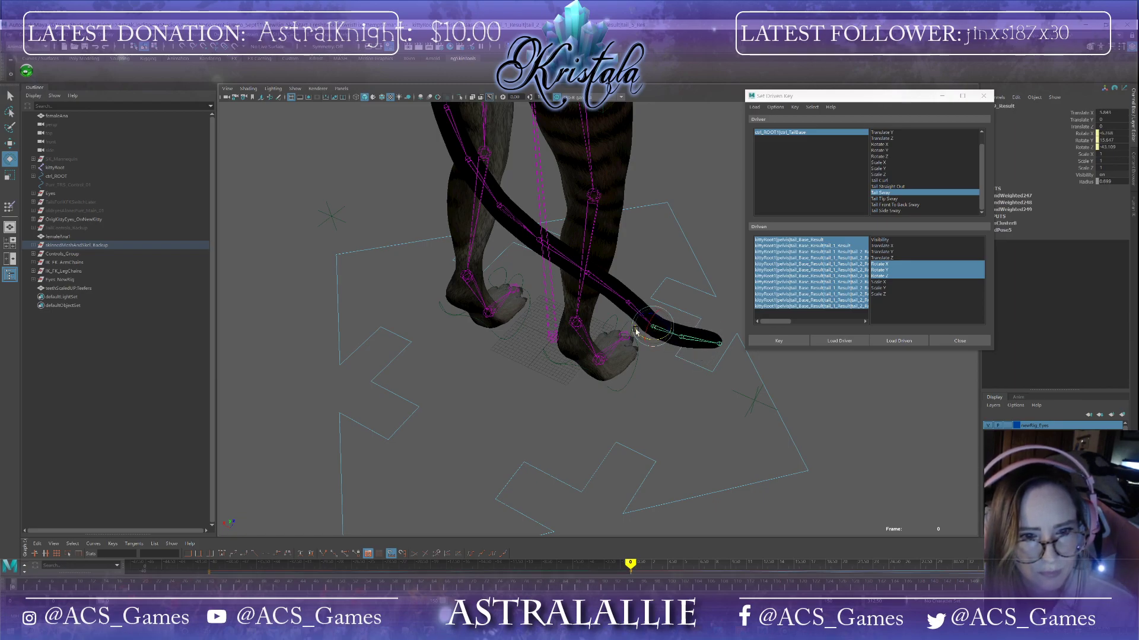
Step: Adjust the tail tip joints and set a driven key for the first sway pose
{"action": "left_click", "coordinate": [629, 306]}
{"action": "left_click_drag", "start_coordinate": [630, 313], "coordinate": [655, 341]}
{"action": "left_click", "coordinate": [560, 302]}
{"action": "left_click", "coordinate": [590, 303]}
{"action": "left_click_drag", "start_coordinate": [603, 313], "coordinate": [547, 293]}
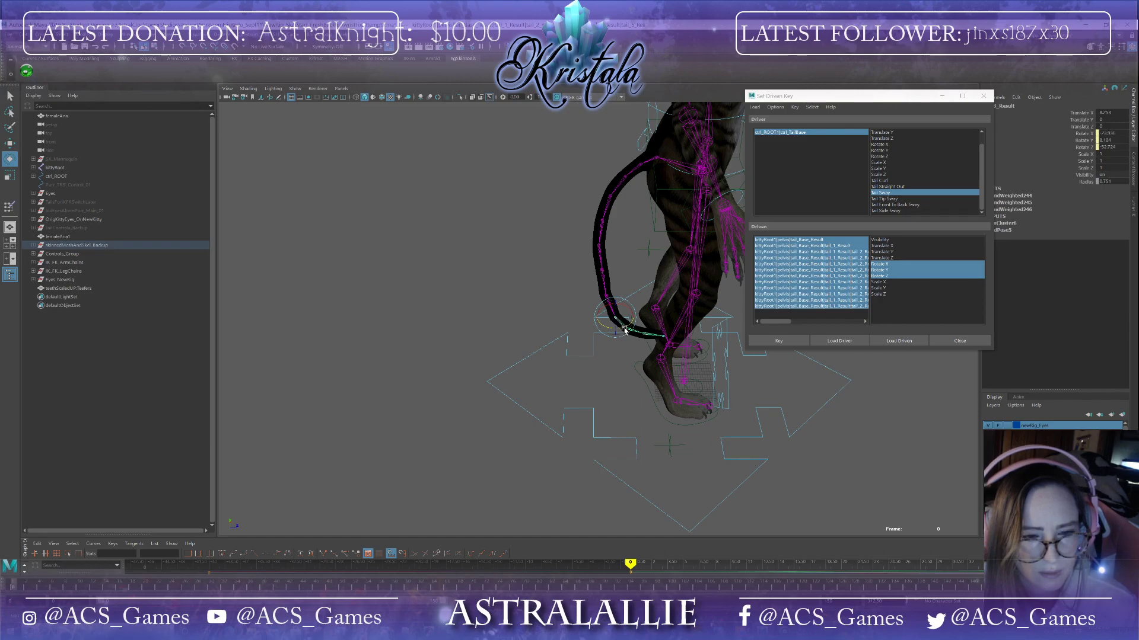
{"action": "left_click_drag", "start_coordinate": [631, 358], "coordinate": [631, 328], "text": "alt"}
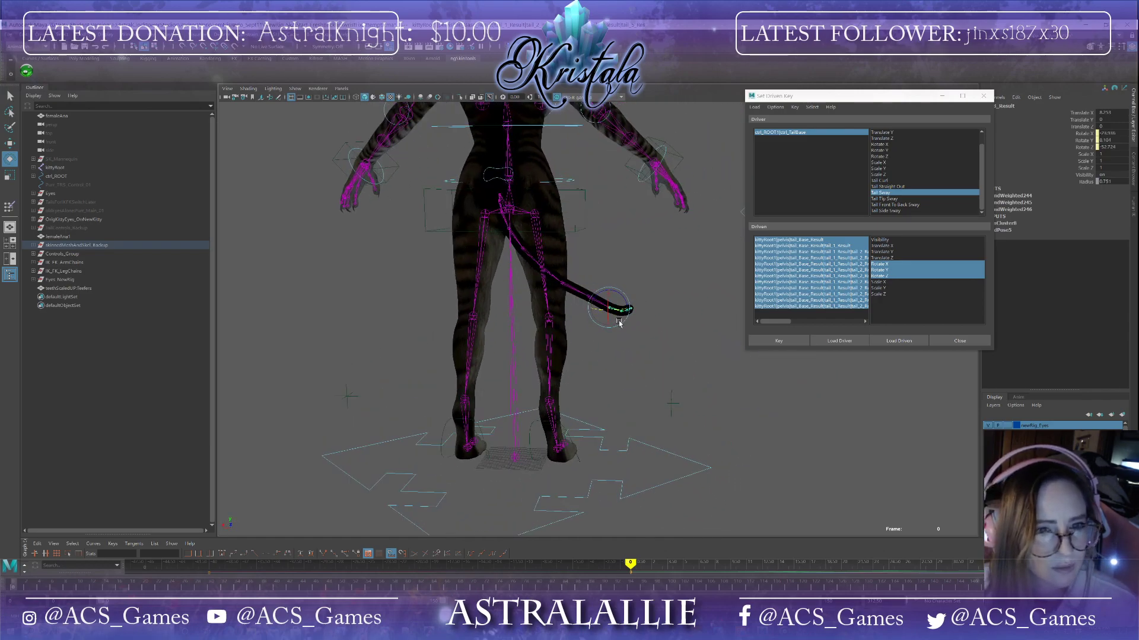
{"action": "left_click", "coordinate": [541, 269]}
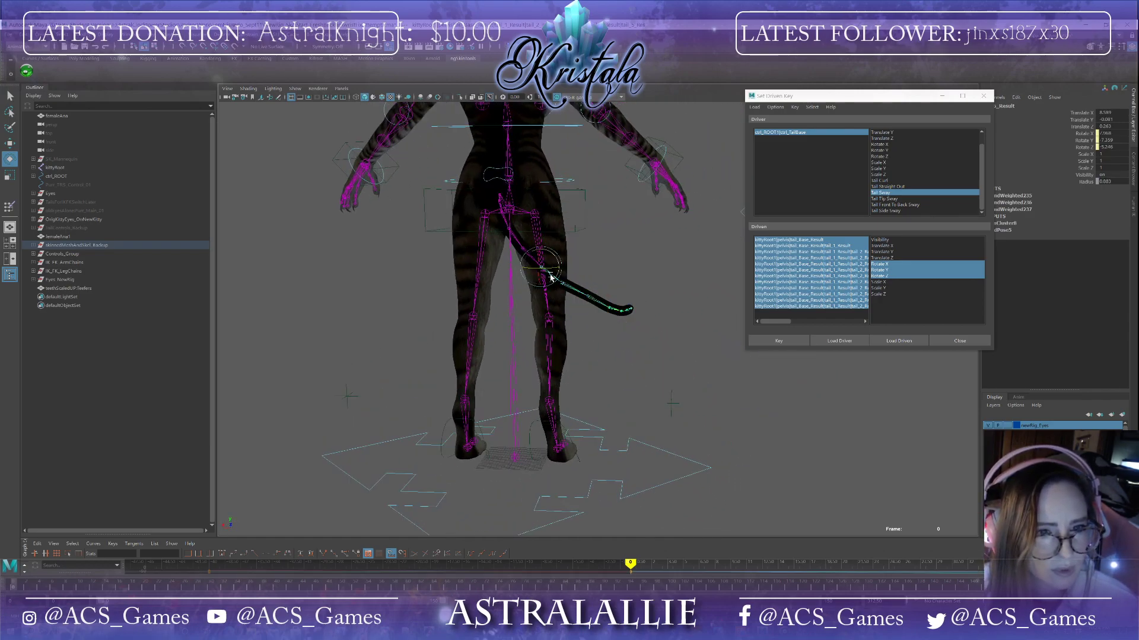
{"action": "left_click_drag", "start_coordinate": [559, 271], "coordinate": [560, 274]}
{"action": "left_click", "coordinate": [562, 286]}
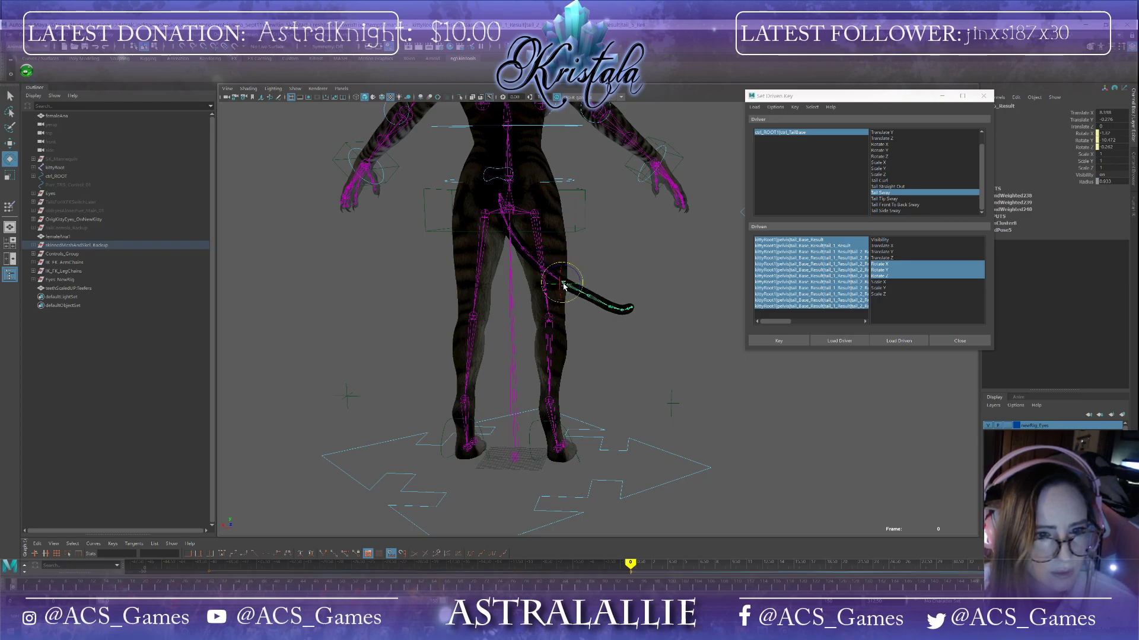
{"action": "left_click_drag", "start_coordinate": [579, 290], "coordinate": [648, 251]}
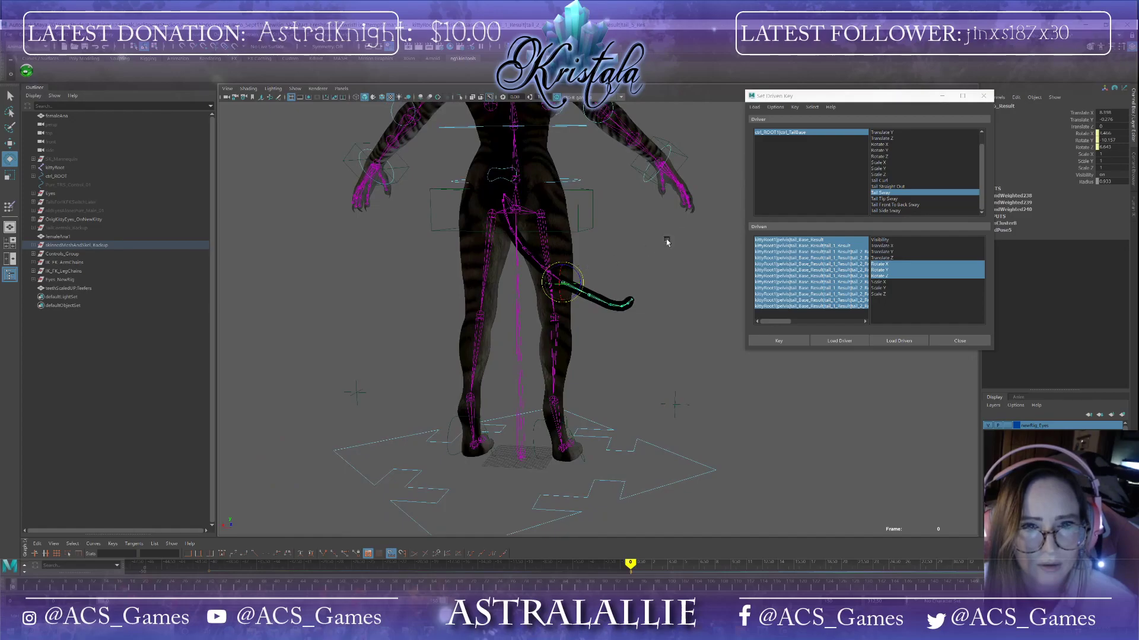
{"action": "left_click", "coordinate": [764, 342]}
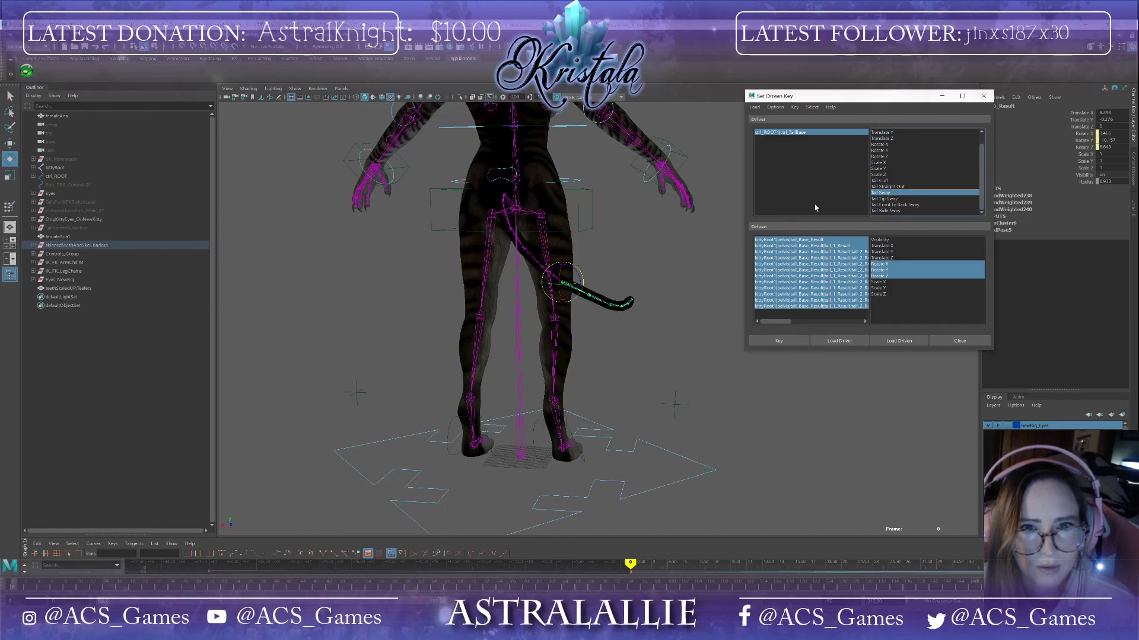
{"action": "left_click", "coordinate": [805, 133]}
Step: Set Tail Sway to the opposite value and rotate the upper tail joints so the tail swings to the other side
{"action": "mouse_move", "coordinate": [1122, 203]}
{"action": "left_mouse_down", "text": "ctrl"}
{"action": "mouse_move", "coordinate": [1104, 203]}
{"action": "mouse_move", "coordinate": [1123, 202]}
{"action": "left_mouse_up", "text": "ctrl"}
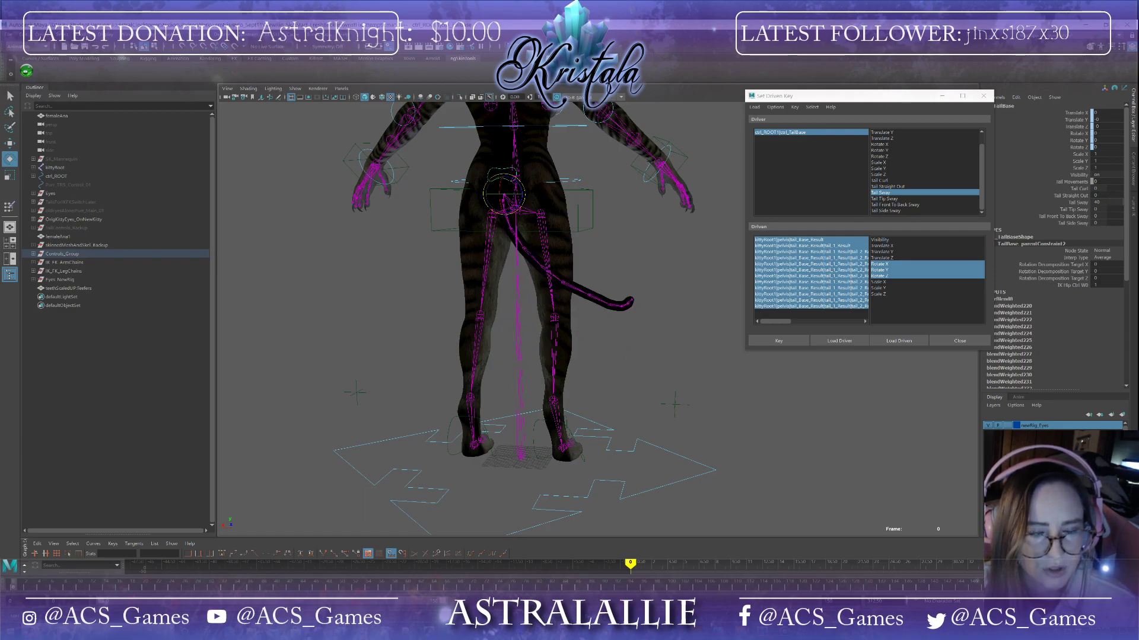
{"action": "mouse_move", "coordinate": [700, 240]}
{"action": "left_mouse_down", "text": "alt"}
{"action": "mouse_move", "coordinate": [676, 272]}
{"action": "mouse_move", "coordinate": [569, 264]}
{"action": "mouse_move", "coordinate": [688, 269]}
{"action": "mouse_move", "coordinate": [711, 264]}
{"action": "mouse_move", "coordinate": [706, 251]}
{"action": "left_mouse_up", "text": "alt"}
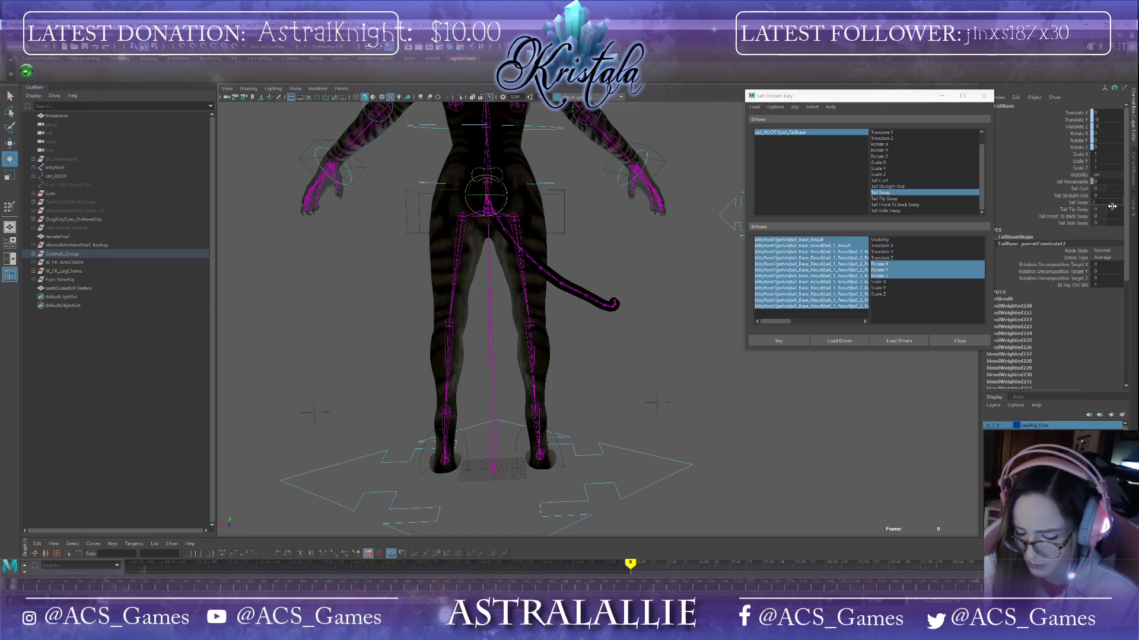
{"action": "key", "text": "Return"}
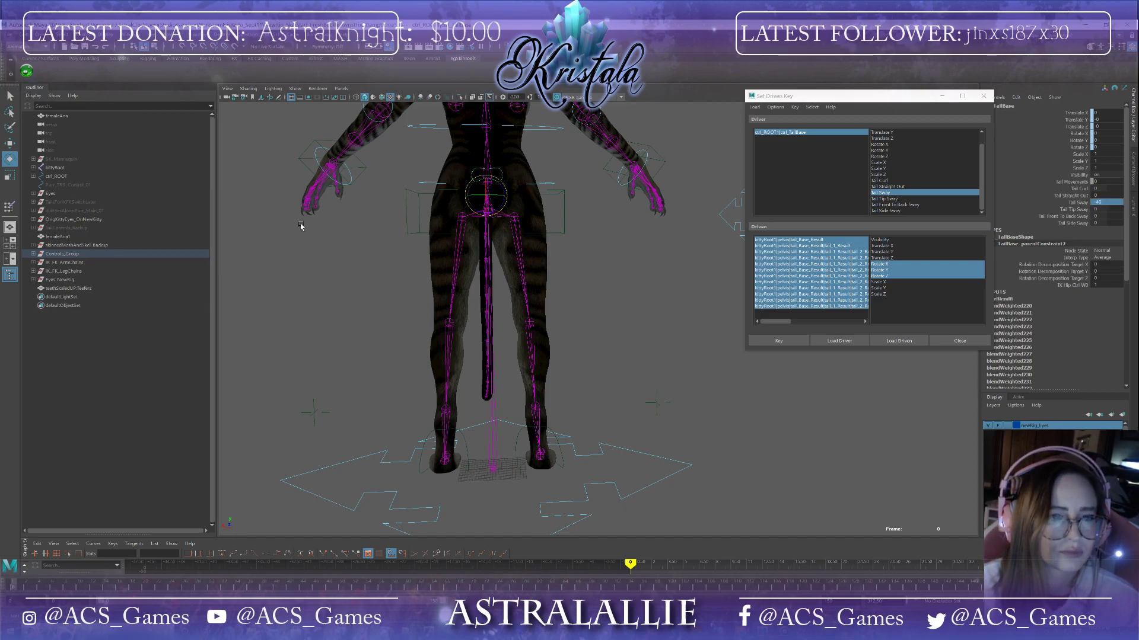
{"action": "left_click_drag", "start_coordinate": [525, 239], "coordinate": [562, 244], "text": "alt"}
{"action": "left_click", "coordinate": [604, 239]}
{"action": "left_click", "coordinate": [497, 226]}
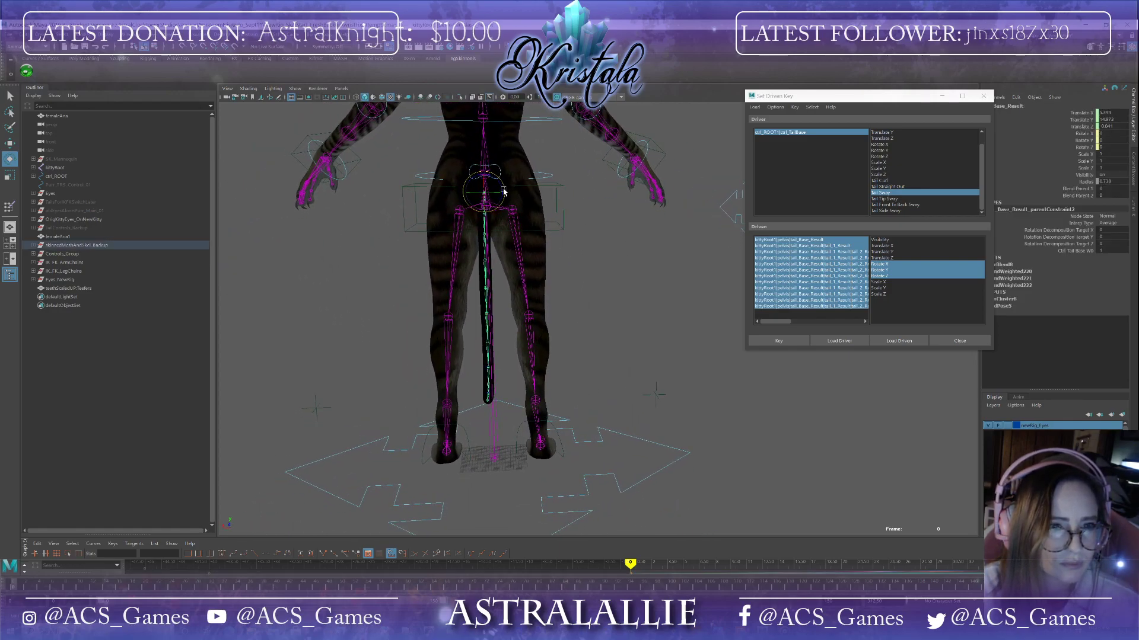
{"action": "left_click_drag", "start_coordinate": [501, 191], "coordinate": [501, 202]}
{"action": "left_click_drag", "start_coordinate": [520, 245], "coordinate": [588, 242], "text": "alt"}
{"action": "left_click", "coordinate": [559, 199]}
{"action": "left_click_drag", "start_coordinate": [614, 202], "coordinate": [556, 218], "text": "alt"}
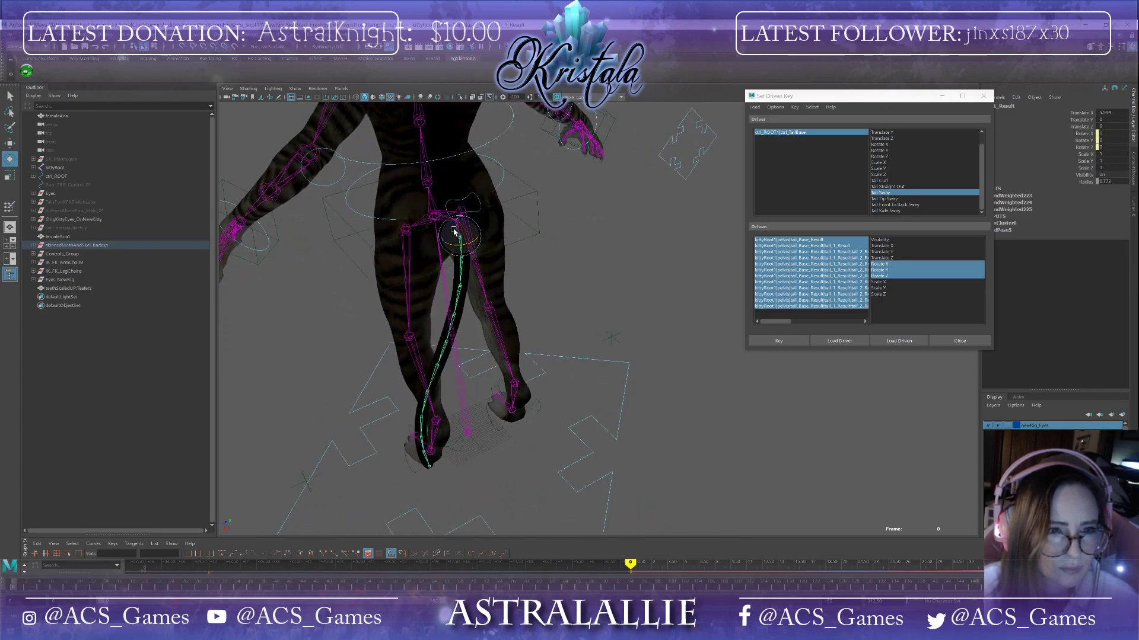
{"action": "left_click_drag", "start_coordinate": [450, 230], "coordinate": [480, 305]}
{"action": "left_click", "coordinate": [522, 255]}
{"action": "left_click", "coordinate": [442, 238]}
{"action": "left_click_drag", "start_coordinate": [442, 237], "coordinate": [463, 315]}
{"action": "left_click", "coordinate": [469, 324]}
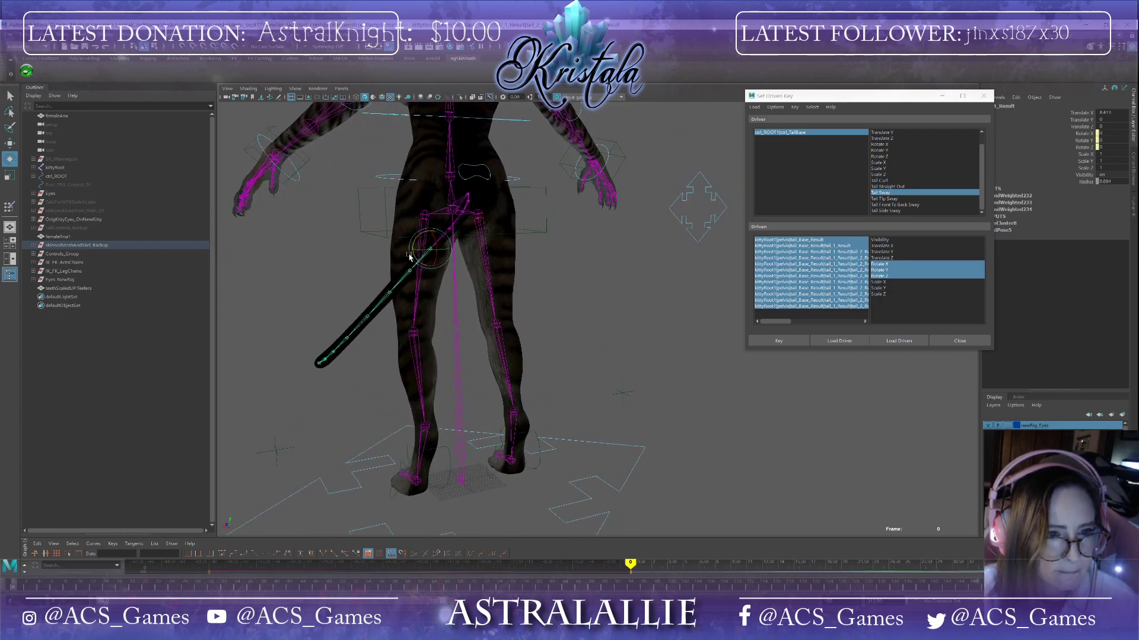
Step: Bend the middle and lower tail joints into a curve for the opposite sway
{"action": "left_click_drag", "start_coordinate": [429, 252], "coordinate": [432, 358]}
{"action": "left_click", "coordinate": [411, 271]}
{"action": "left_click", "coordinate": [461, 345]}
{"action": "left_click_drag", "start_coordinate": [367, 276], "coordinate": [381, 288]}
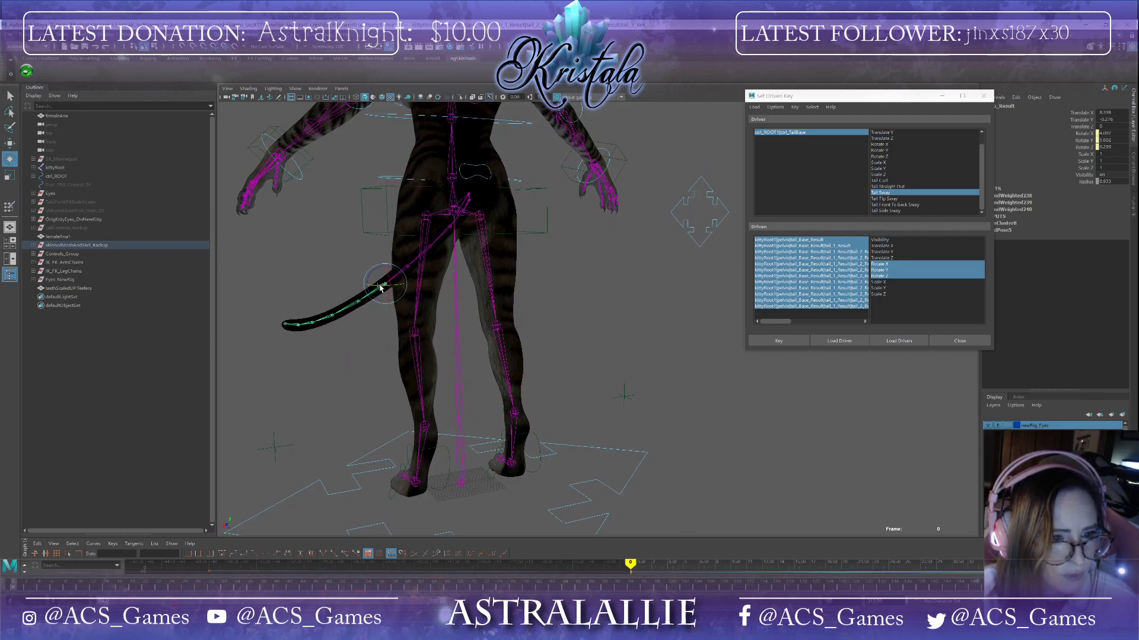
{"action": "left_click", "coordinate": [360, 305]}
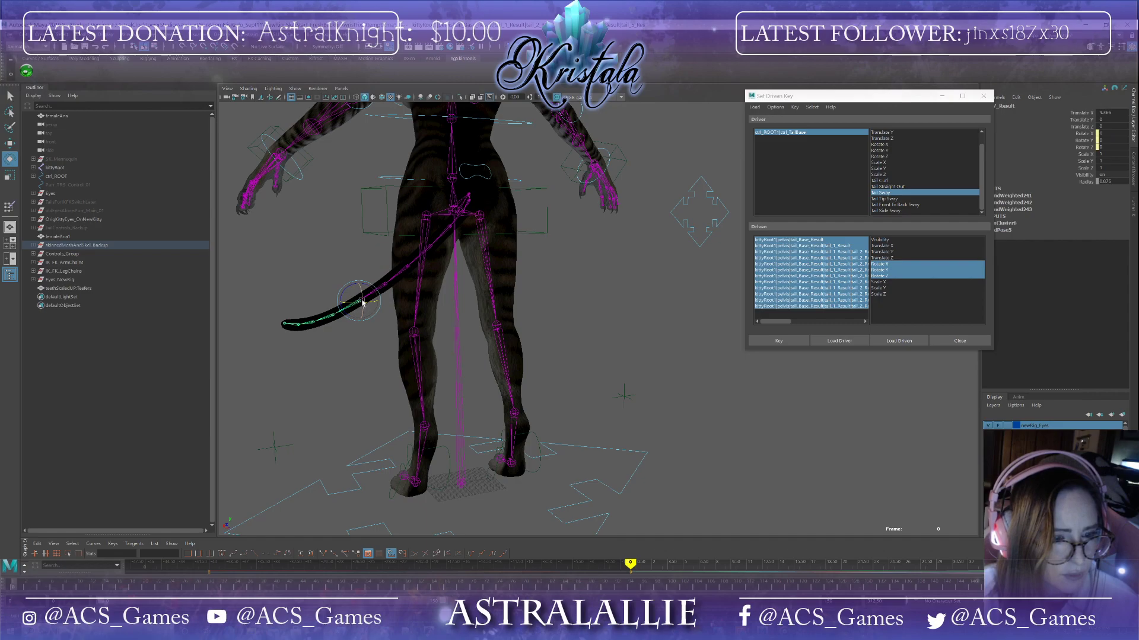
{"action": "left_click_drag", "start_coordinate": [362, 302], "coordinate": [461, 343]}
{"action": "key", "text": "ctrl+z"}
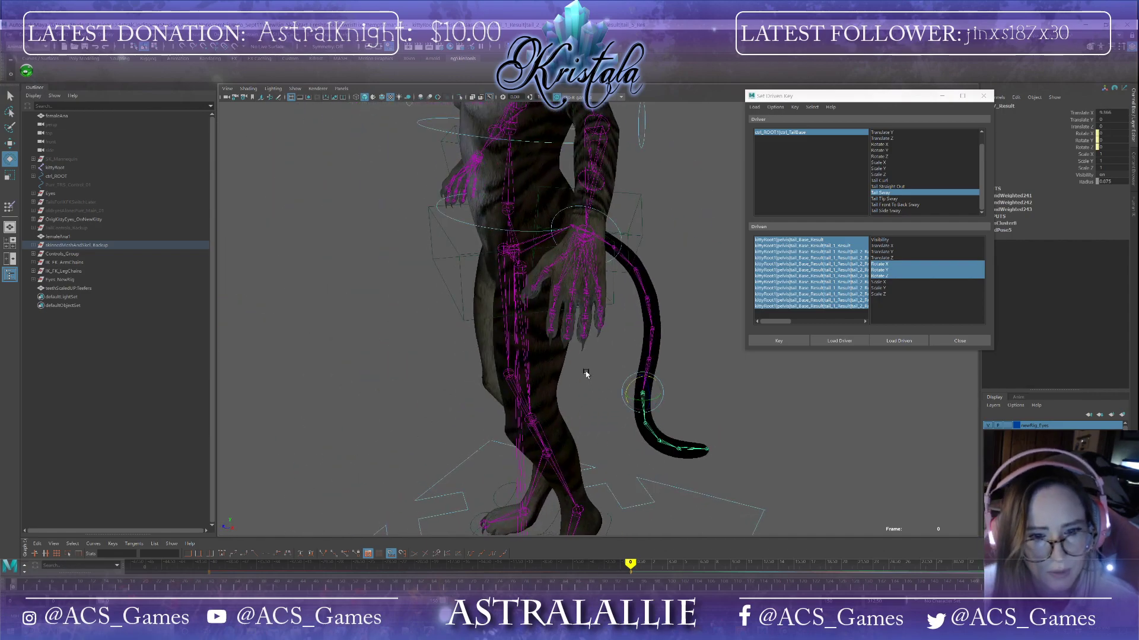
{"action": "left_click", "coordinate": [647, 425]}
{"action": "left_click_drag", "start_coordinate": [646, 426], "coordinate": [639, 426]}
{"action": "left_click", "coordinate": [643, 394]}
{"action": "left_click_drag", "start_coordinate": [642, 403], "coordinate": [640, 403]}
{"action": "left_click", "coordinate": [631, 447]}
{"action": "left_click_drag", "start_coordinate": [634, 450], "coordinate": [639, 443]}
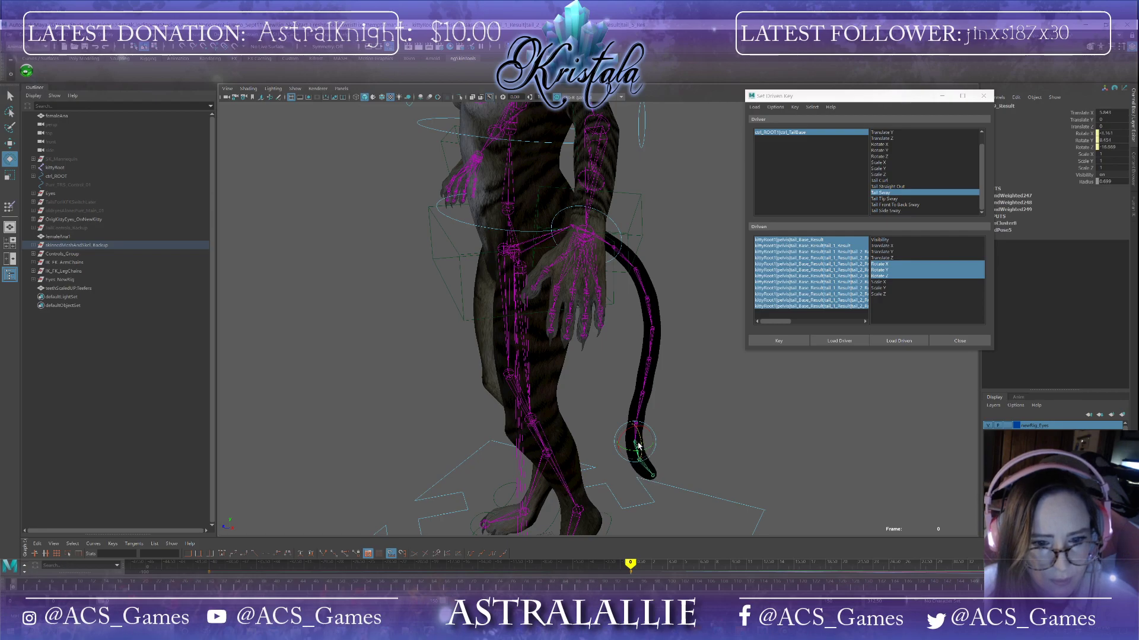
{"action": "left_click_drag", "start_coordinate": [638, 471], "coordinate": [618, 452]}
{"action": "left_click", "coordinate": [636, 423]}
{"action": "left_click", "coordinate": [628, 449]}
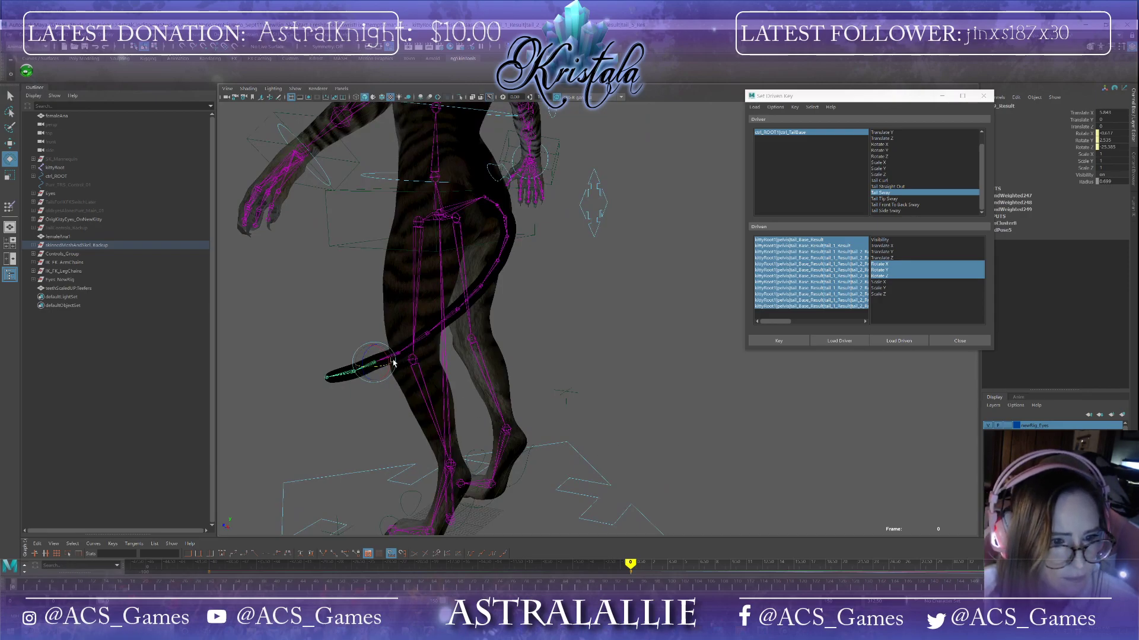
Step: Refine the tail tip curve and set a driven key for the opposite sway pose
{"action": "left_click_drag", "start_coordinate": [394, 363], "coordinate": [403, 276]}
{"action": "left_click", "coordinate": [349, 364]}
{"action": "left_click", "coordinate": [603, 292]}
{"action": "left_click_drag", "start_coordinate": [603, 292], "coordinate": [661, 348]}
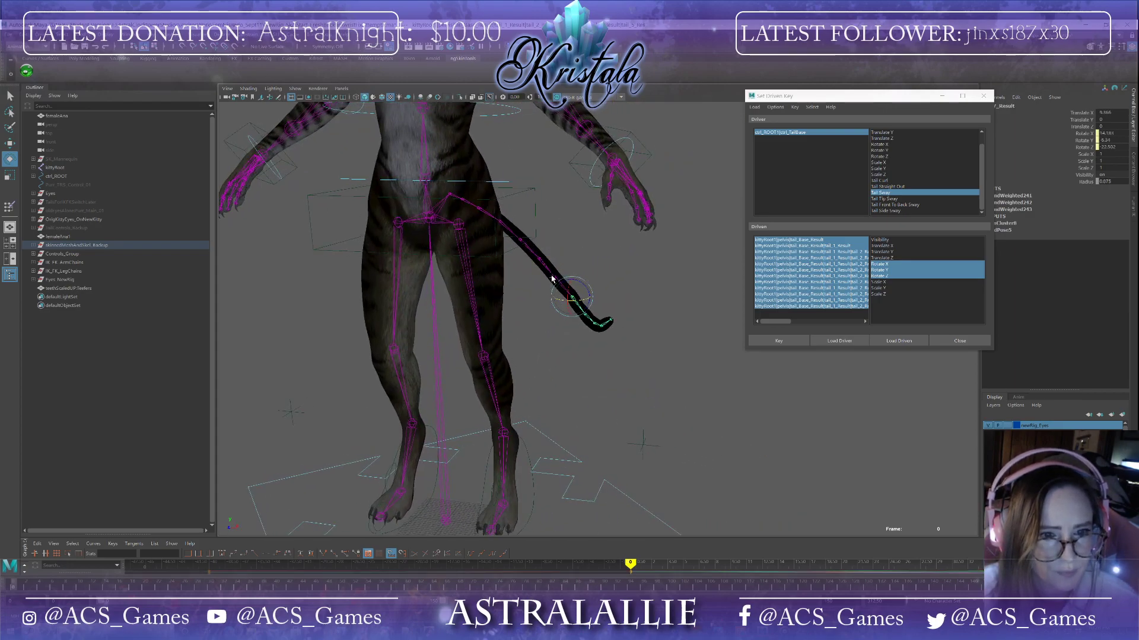
{"action": "left_click", "coordinate": [553, 277]}
{"action": "left_click_drag", "start_coordinate": [565, 282], "coordinate": [559, 282]}
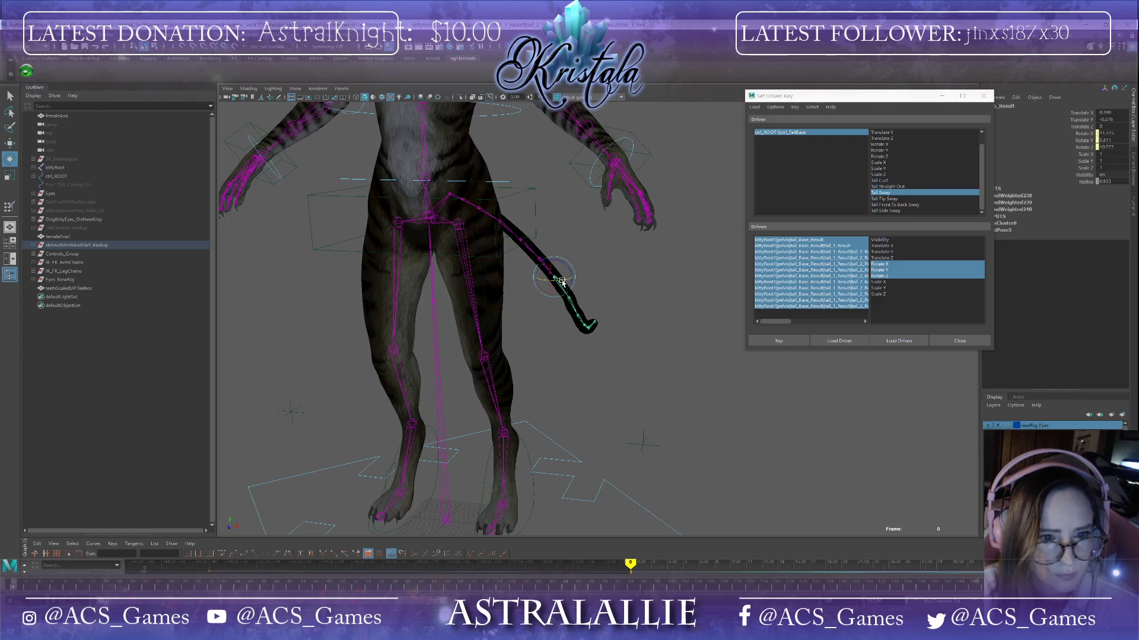
{"action": "left_click", "coordinate": [537, 258]}
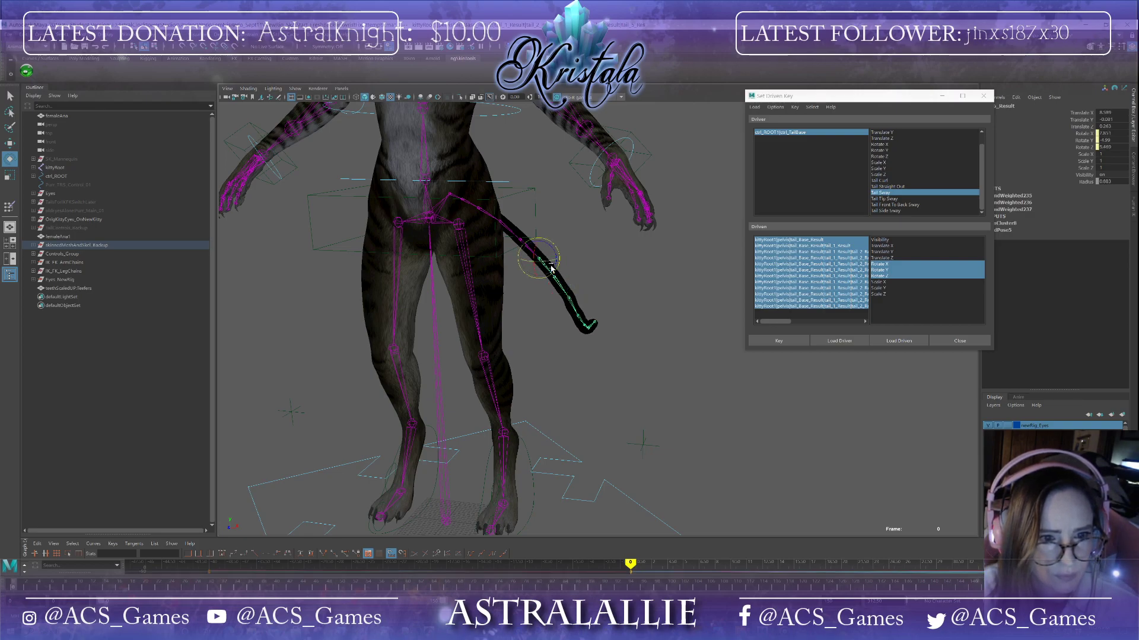
{"action": "left_click_drag", "start_coordinate": [588, 303], "coordinate": [737, 307], "text": "alt"}
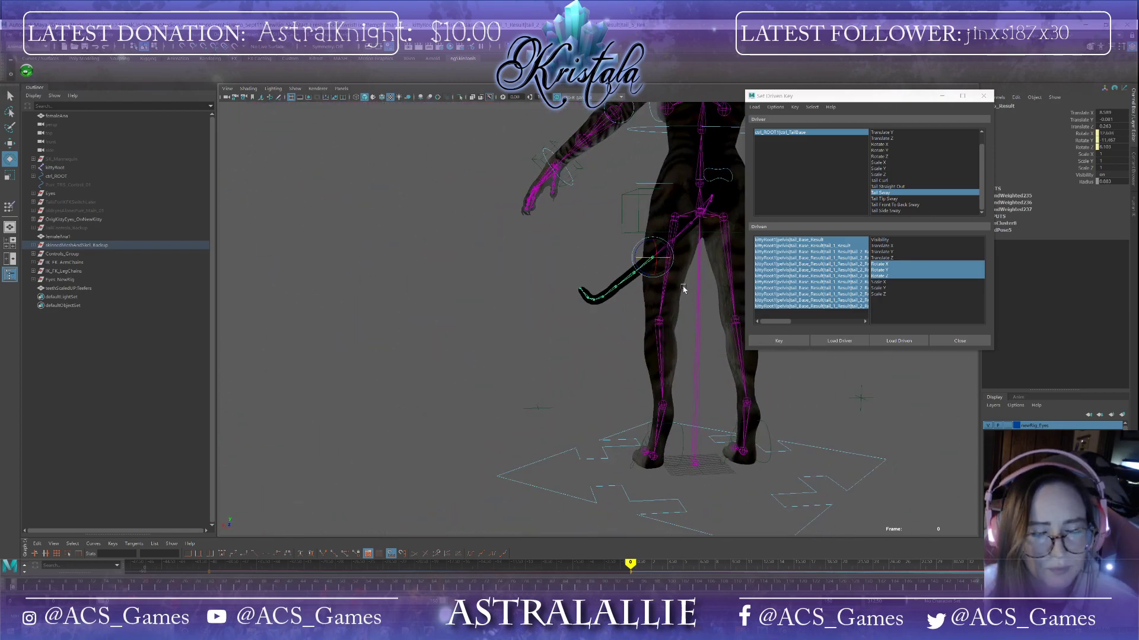
{"action": "middle_click_drag", "start_coordinate": [684, 289], "coordinate": [481, 357], "text": "alt"}
{"action": "left_click", "coordinate": [779, 342]}
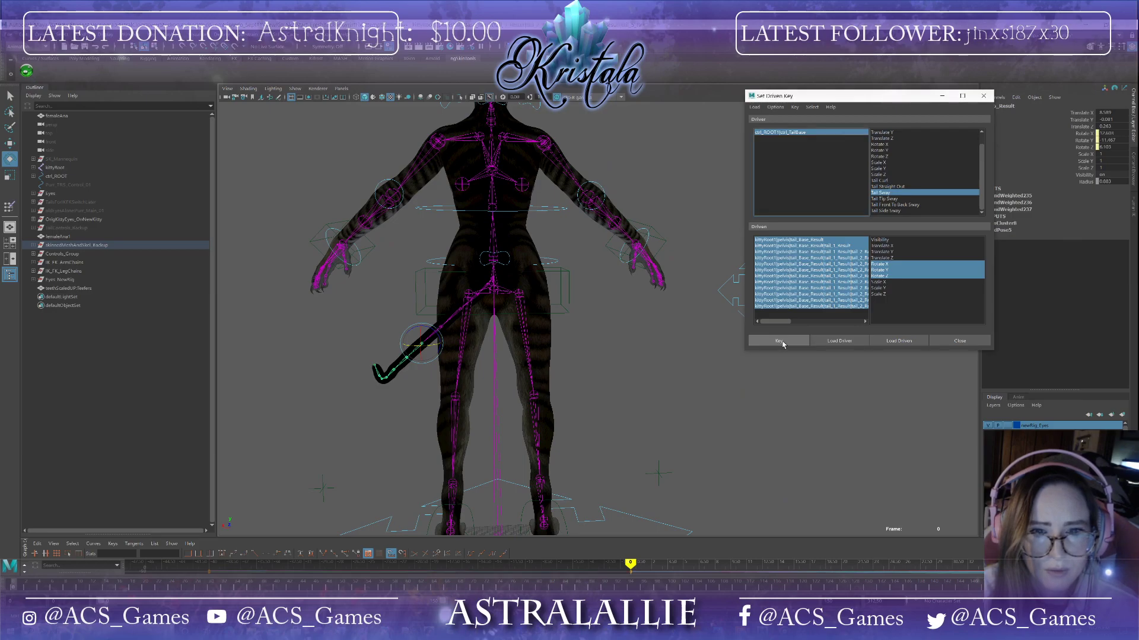
{"action": "left_click", "coordinate": [795, 132]}
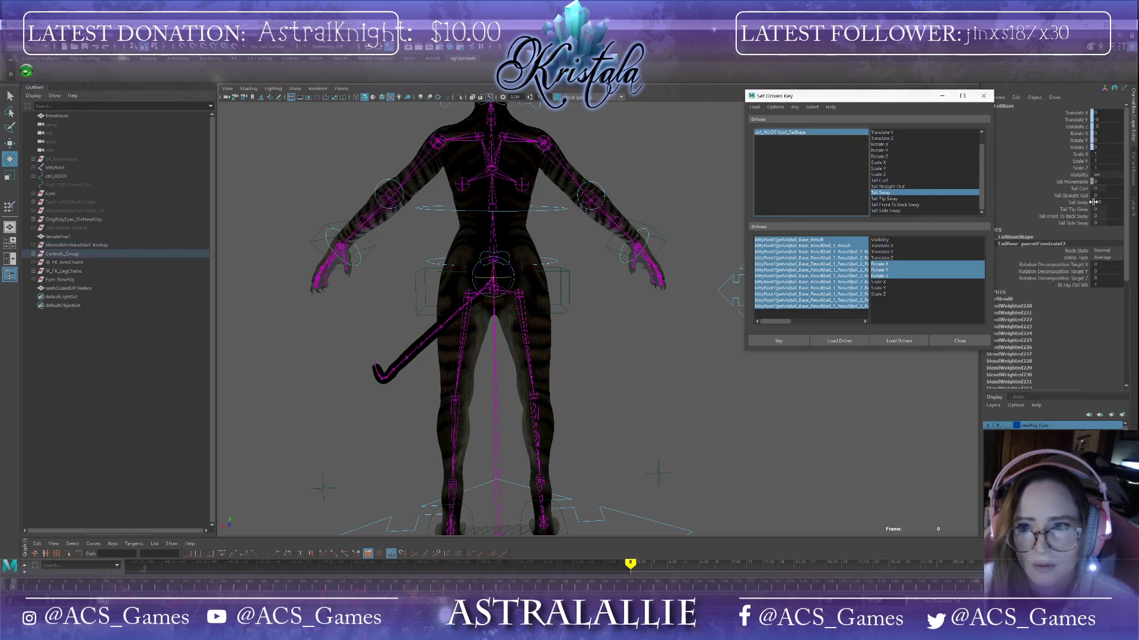
Step: Reset Tail Sway to 0 and save the scene
{"action": "mouse_move", "coordinate": [1106, 202]}
{"action": "middle_mouse_down"}
{"action": "mouse_move", "coordinate": [1123, 202]}
{"action": "mouse_move", "coordinate": [1090, 202]}
{"action": "mouse_move", "coordinate": [1118, 202]}
{"action": "mouse_move", "coordinate": [1095, 202]}
{"action": "mouse_move", "coordinate": [1106, 202]}
{"action": "middle_mouse_up"}
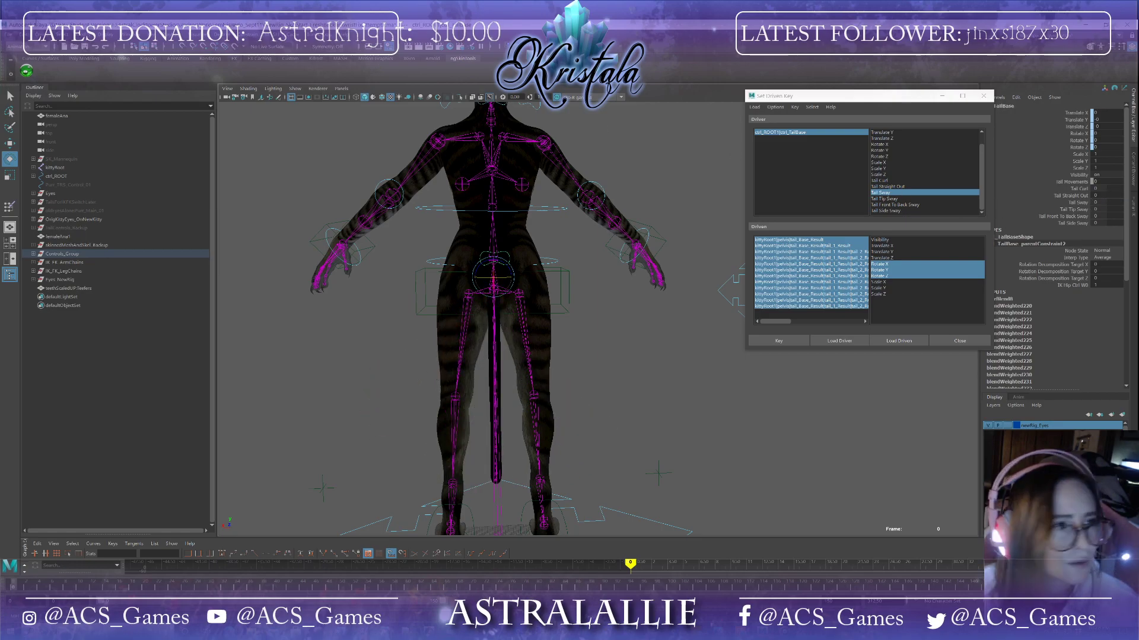
{"action": "left_click", "coordinate": [8, 35]}
{"action": "left_click", "coordinate": [25, 69]}
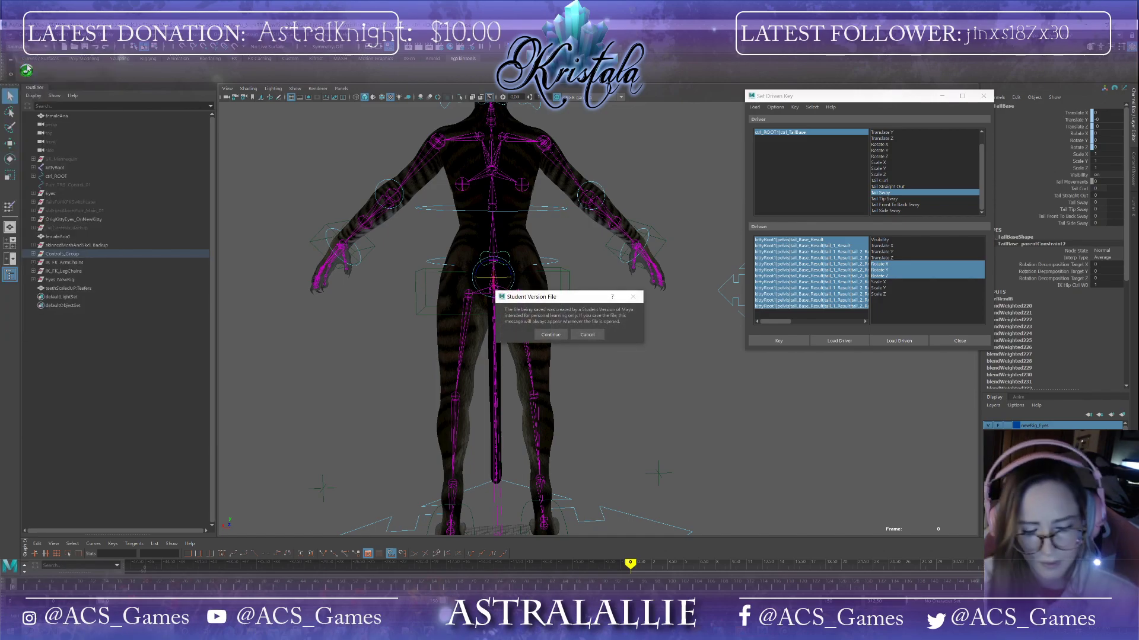
{"action": "left_click", "coordinate": [551, 333]}
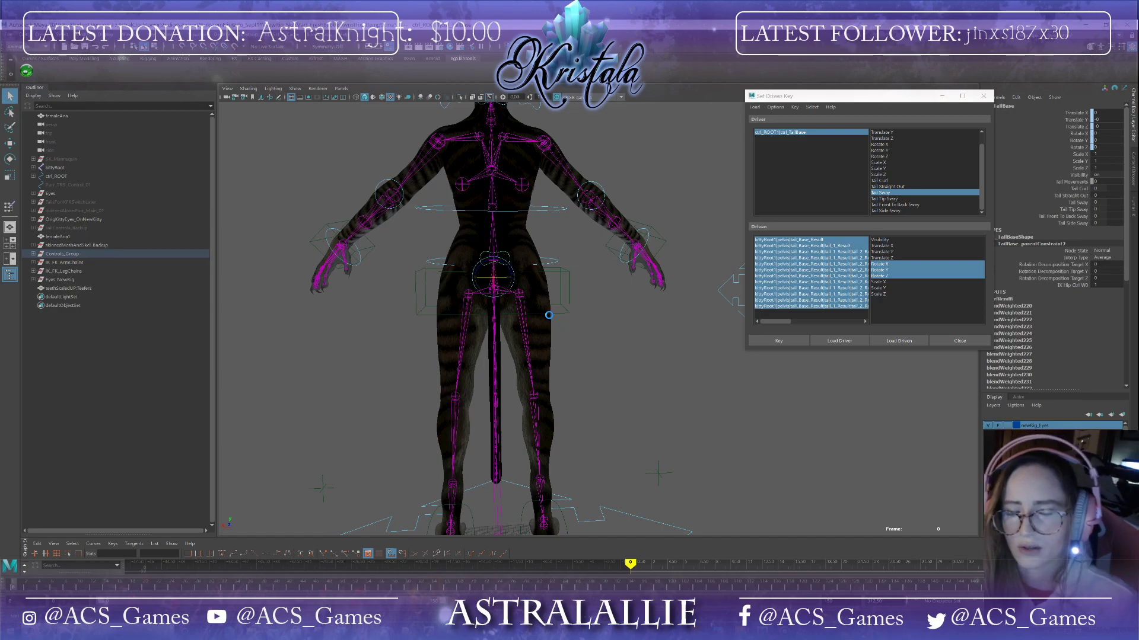
{"action": "key", "text": "e"}
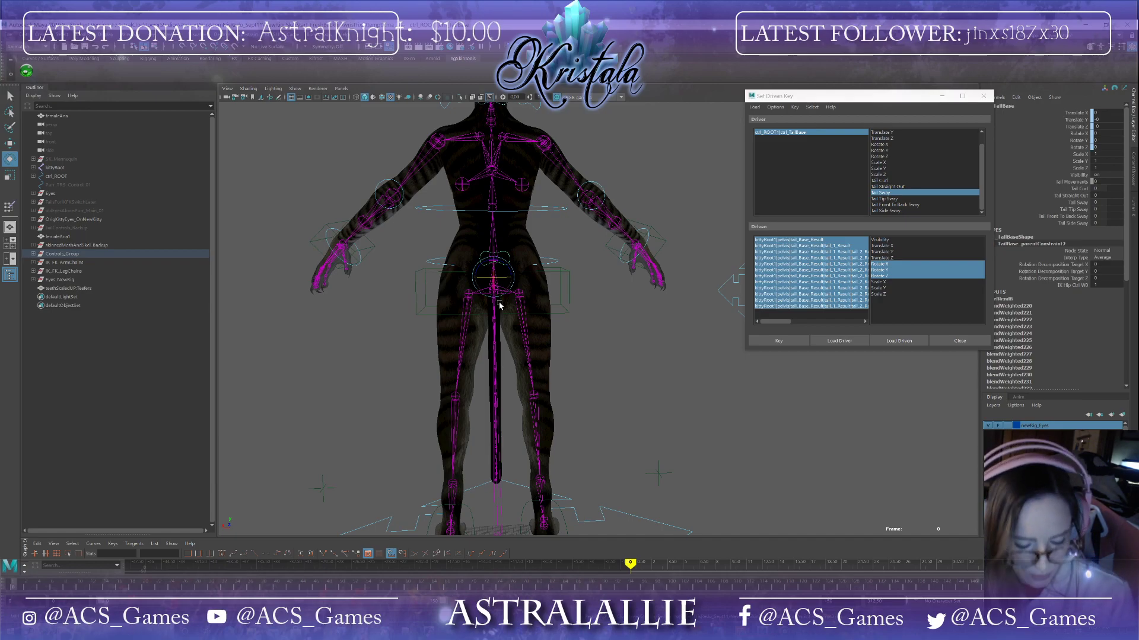
Step: Choose Tail Tip Sway as the driver attribute in the Set Driven Key window and focus on the tail tip
{"action": "left_click", "coordinate": [877, 199]}
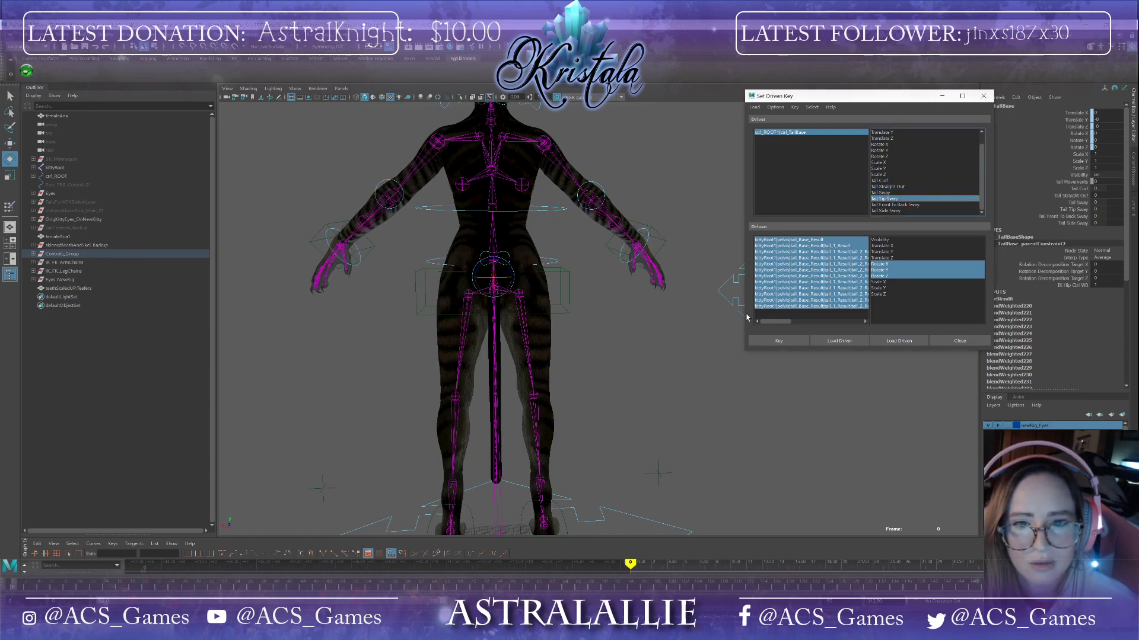
{"action": "middle_click_drag", "start_coordinate": [670, 426], "coordinate": [655, 326], "text": "alt"}
{"action": "mouse_move", "coordinate": [527, 354]}
{"action": "left_mouse_down", "text": "alt"}
{"action": "mouse_move", "coordinate": [553, 351]}
{"action": "mouse_move", "coordinate": [553, 374]}
{"action": "mouse_move", "coordinate": [531, 356]}
{"action": "mouse_move", "coordinate": [580, 350]}
{"action": "mouse_move", "coordinate": [517, 351]}
{"action": "left_mouse_up", "text": "alt"}
{"action": "left_click", "coordinate": [513, 349]}
{"action": "key", "text": "ctrl+z"}
{"action": "scroll", "coordinate": [596, 372], "scroll_direction": "up", "scroll_amount": 5}
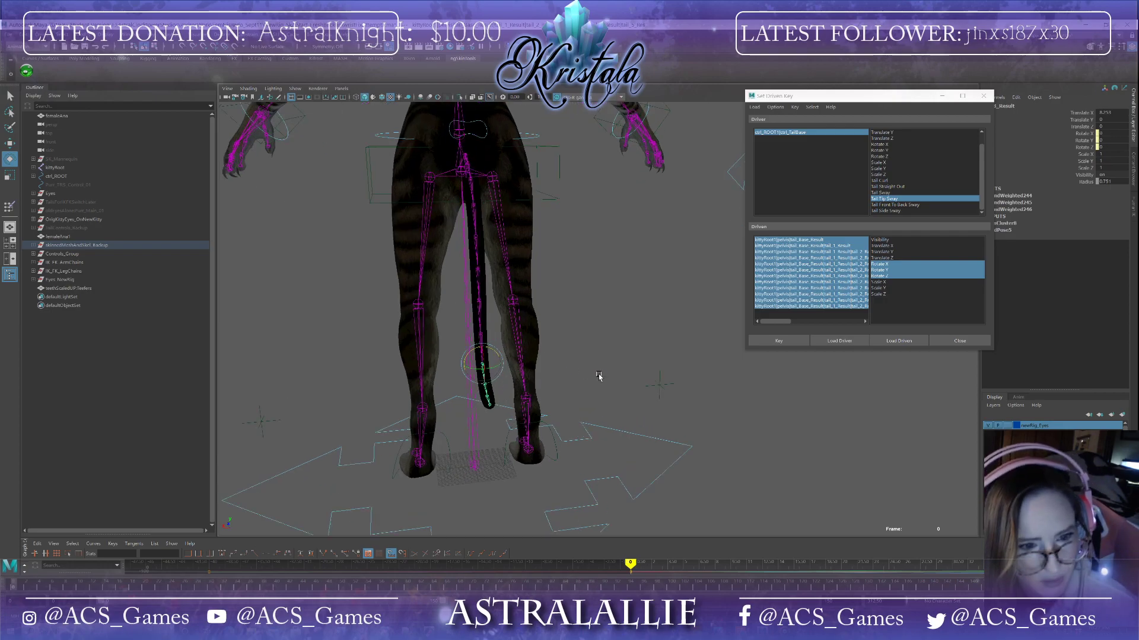
{"action": "scroll", "coordinate": [590, 369], "scroll_direction": "up", "scroll_amount": 1}
{"action": "left_click_drag", "start_coordinate": [454, 380], "coordinate": [464, 379]}
{"action": "mouse_move", "coordinate": [521, 388]}
{"action": "left_mouse_down", "text": "alt"}
{"action": "mouse_move", "coordinate": [568, 393]}
{"action": "mouse_move", "coordinate": [507, 396]}
{"action": "left_mouse_up", "text": "alt"}
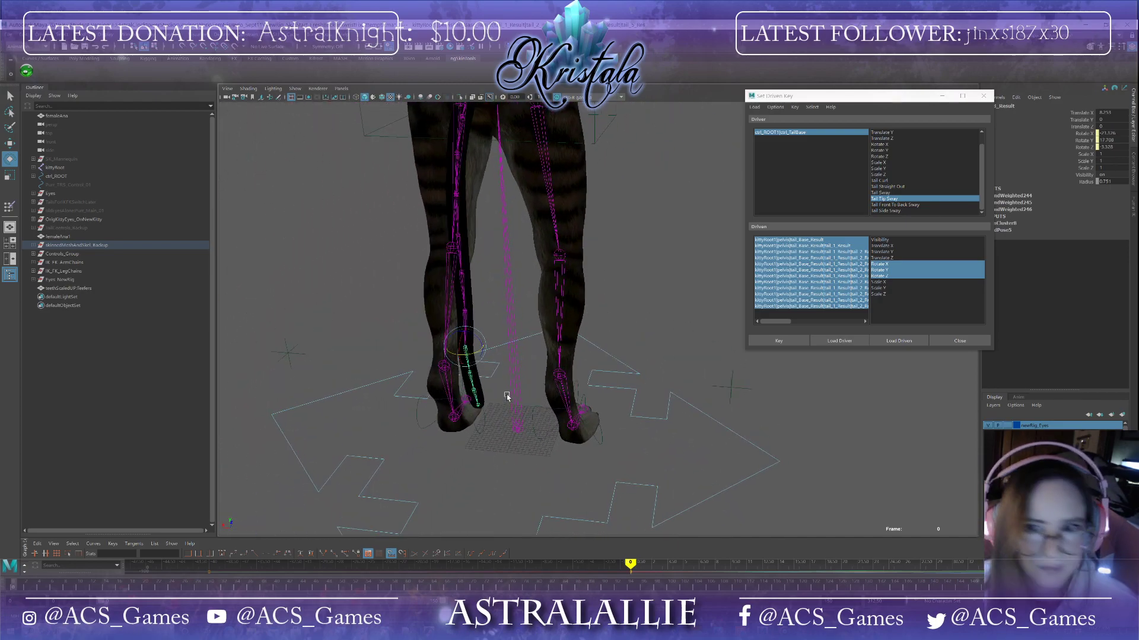
{"action": "key", "text": "ctrl+z"}
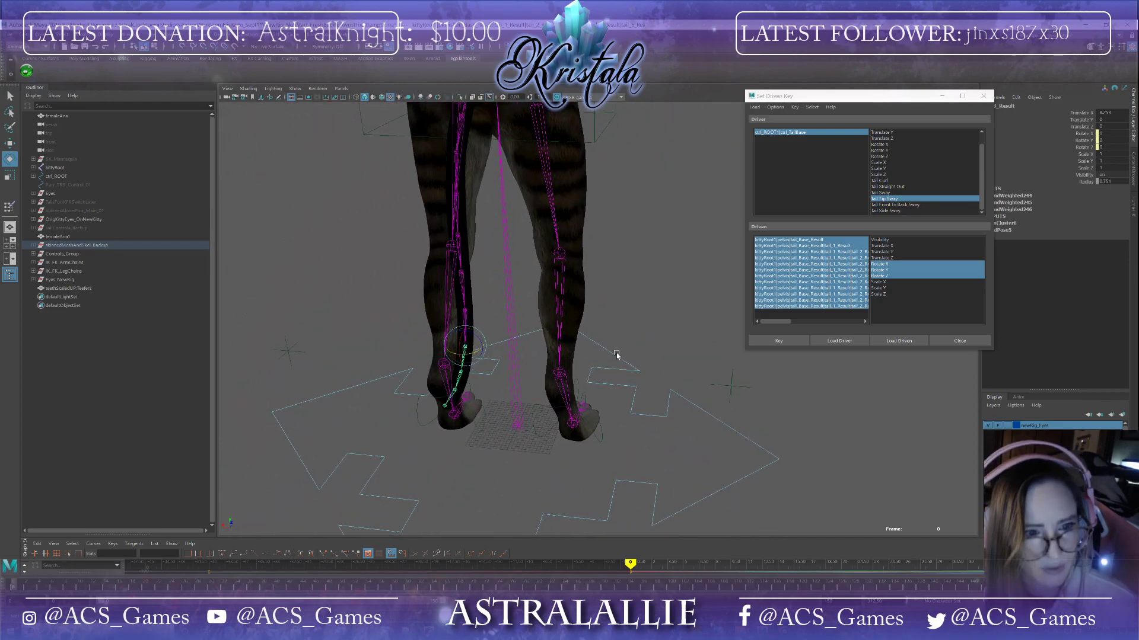
Step: Select the tail base control and set its Tail Tip Sway attribute to 40
{"action": "left_click", "coordinate": [780, 133]}
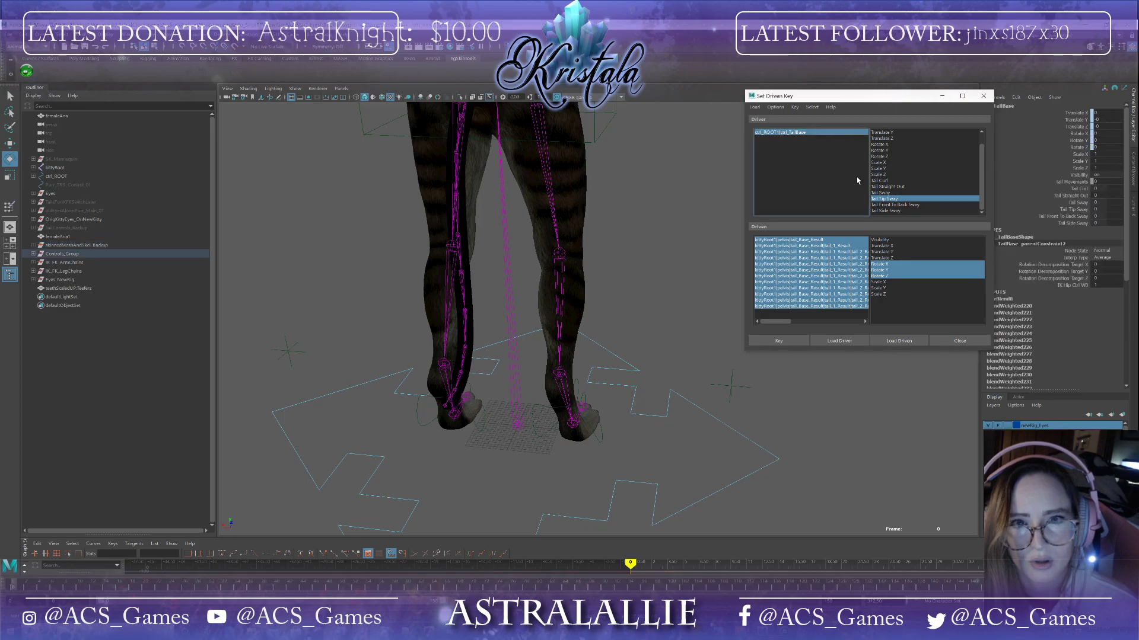
{"action": "left_click", "coordinate": [1106, 209]}
{"action": "type", "text": "40"}
{"action": "left_click_drag", "start_coordinate": [653, 297], "coordinate": [698, 247], "text": "alt"}
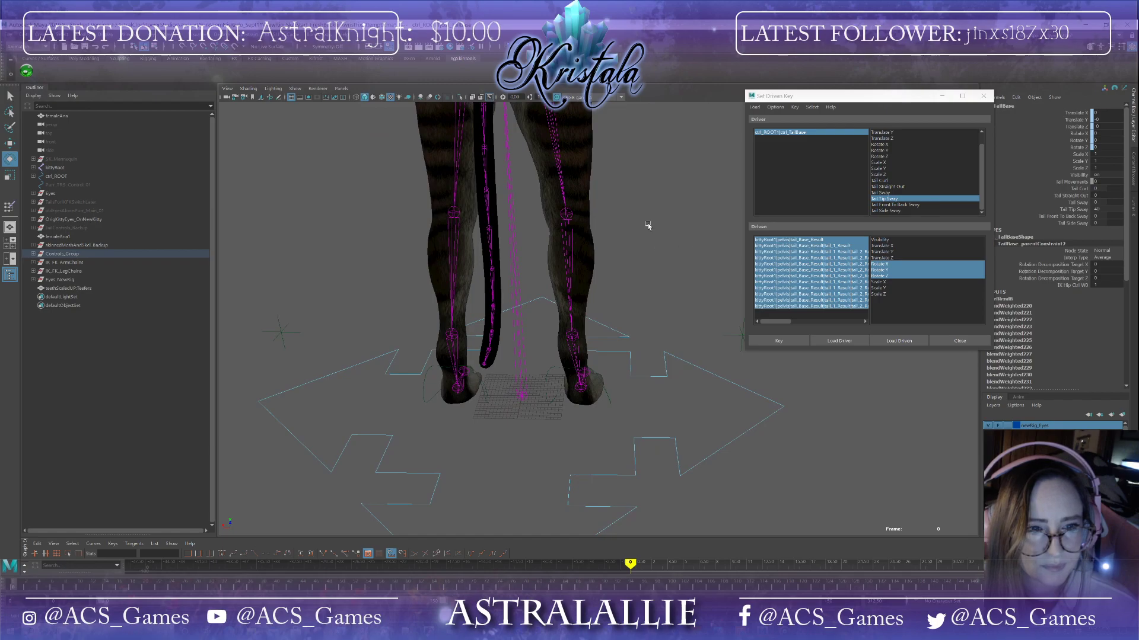
Step: Rotate the tail tip joints so the end of the tail curls to one side
{"action": "left_click", "coordinate": [491, 269]}
{"action": "left_click_drag", "start_coordinate": [494, 274], "coordinate": [544, 344]}
{"action": "left_click", "coordinate": [501, 307]}
{"action": "left_click", "coordinate": [513, 330]}
{"action": "left_click", "coordinate": [536, 341]}
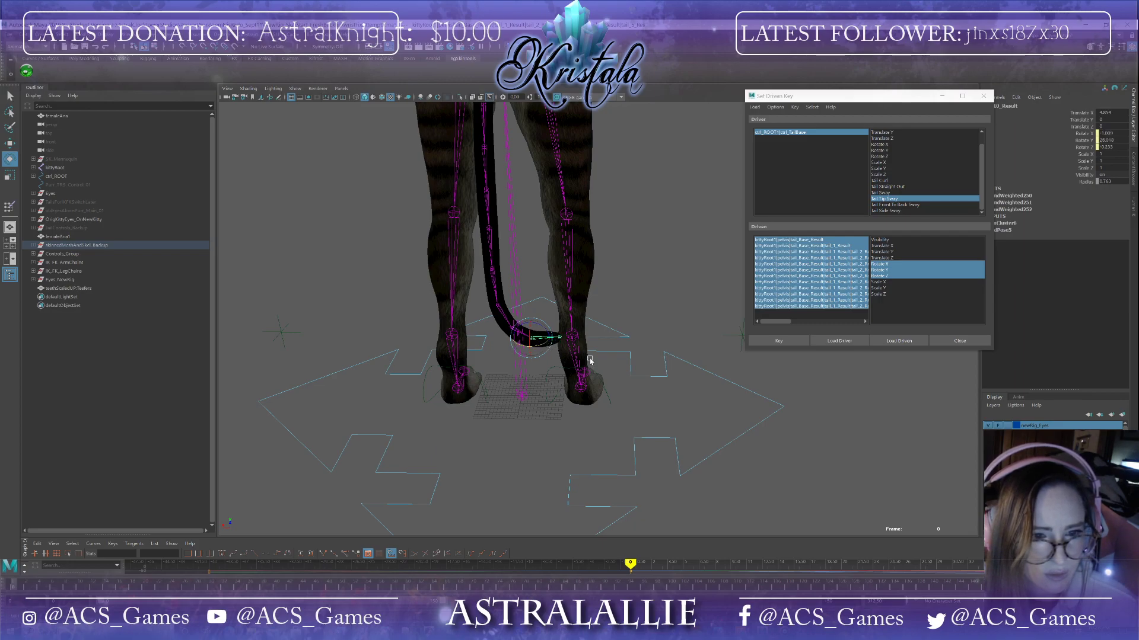
{"action": "left_click", "coordinate": [492, 269]}
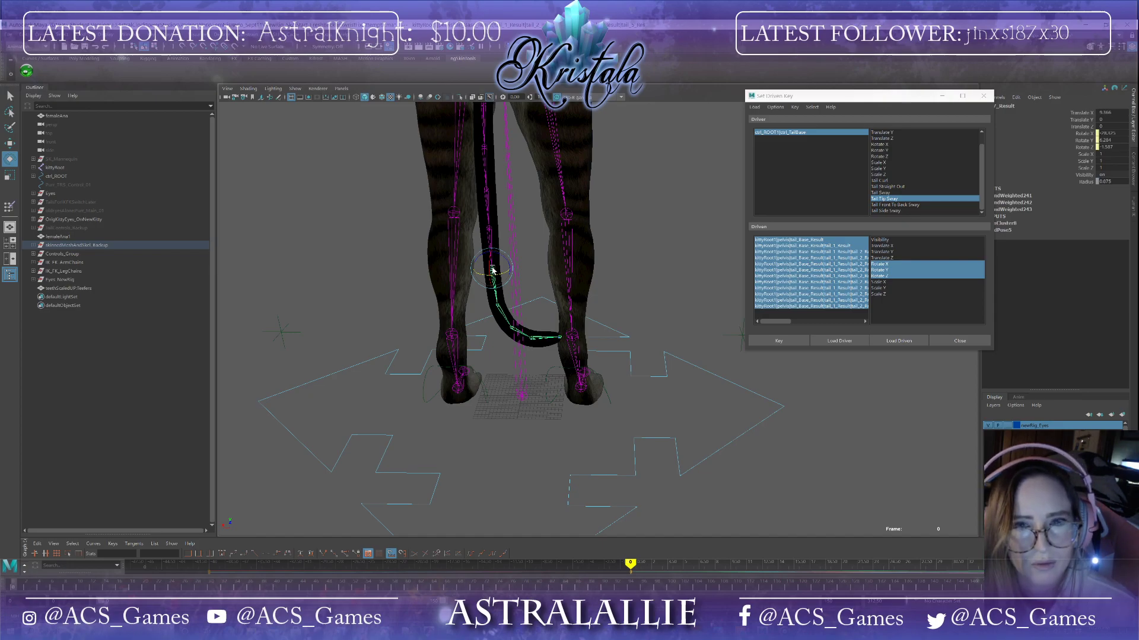
{"action": "left_click_drag", "start_coordinate": [879, 94], "coordinate": [842, 89]}
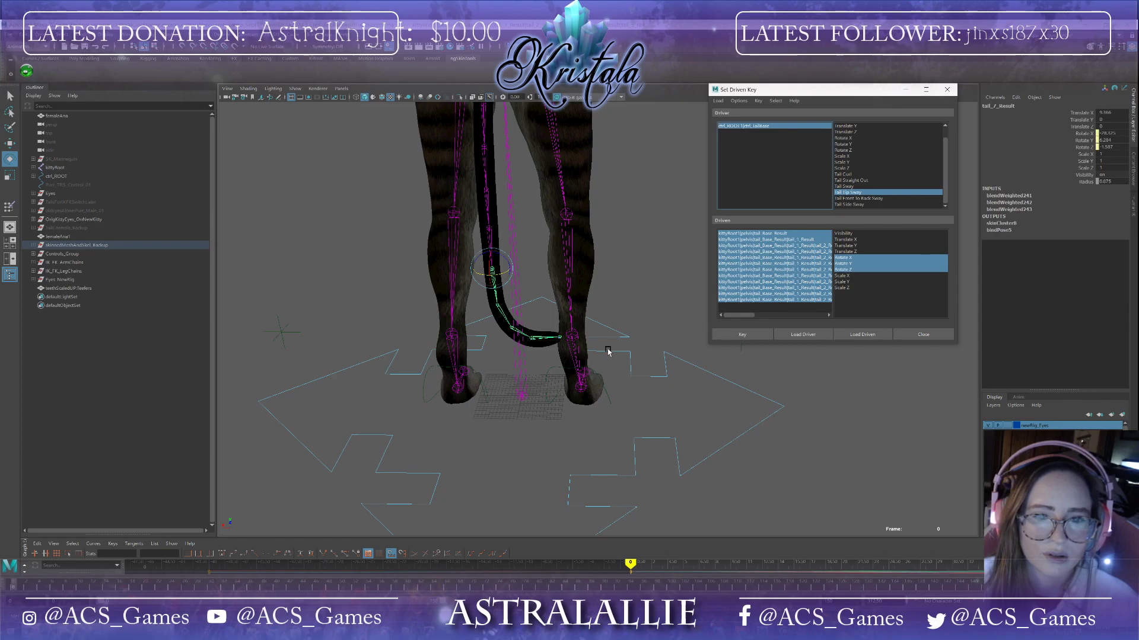
Step: Select the tail base control and set Tail Tip Sway to -40
{"action": "left_click", "coordinate": [782, 126]}
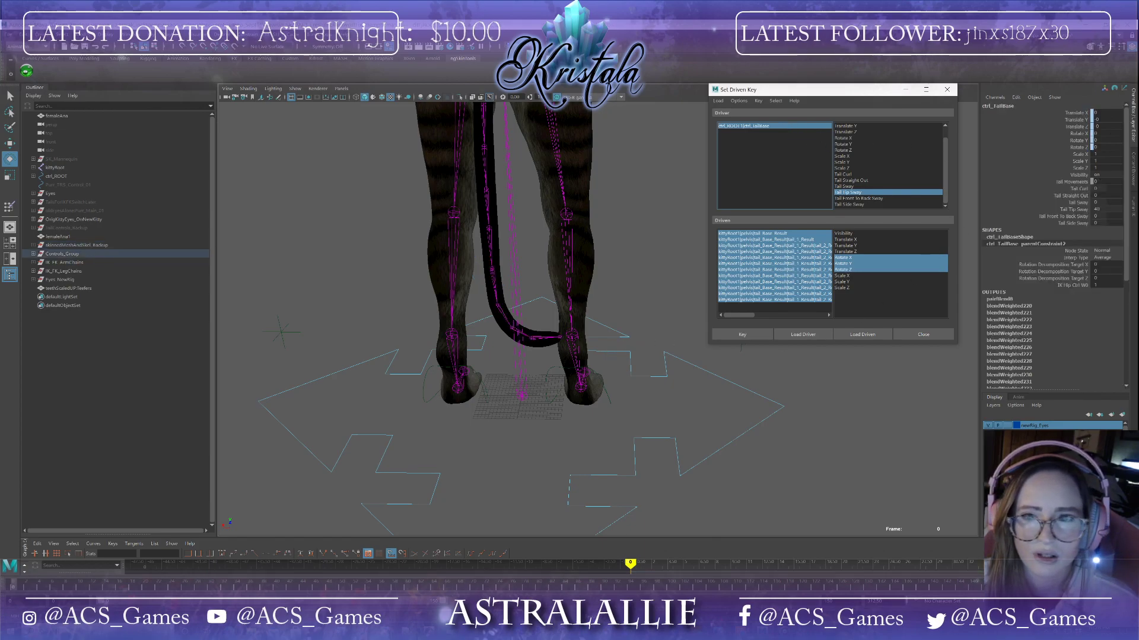
{"action": "left_click_drag", "start_coordinate": [1120, 210], "coordinate": [1105, 210]}
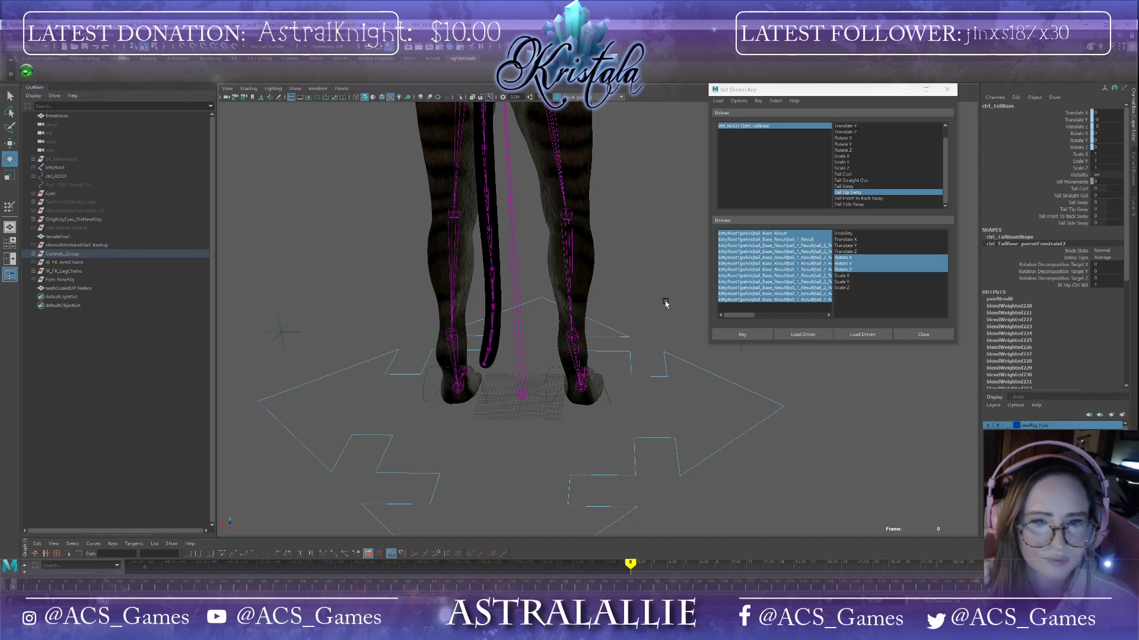
{"action": "double_click", "coordinate": [1106, 209]}
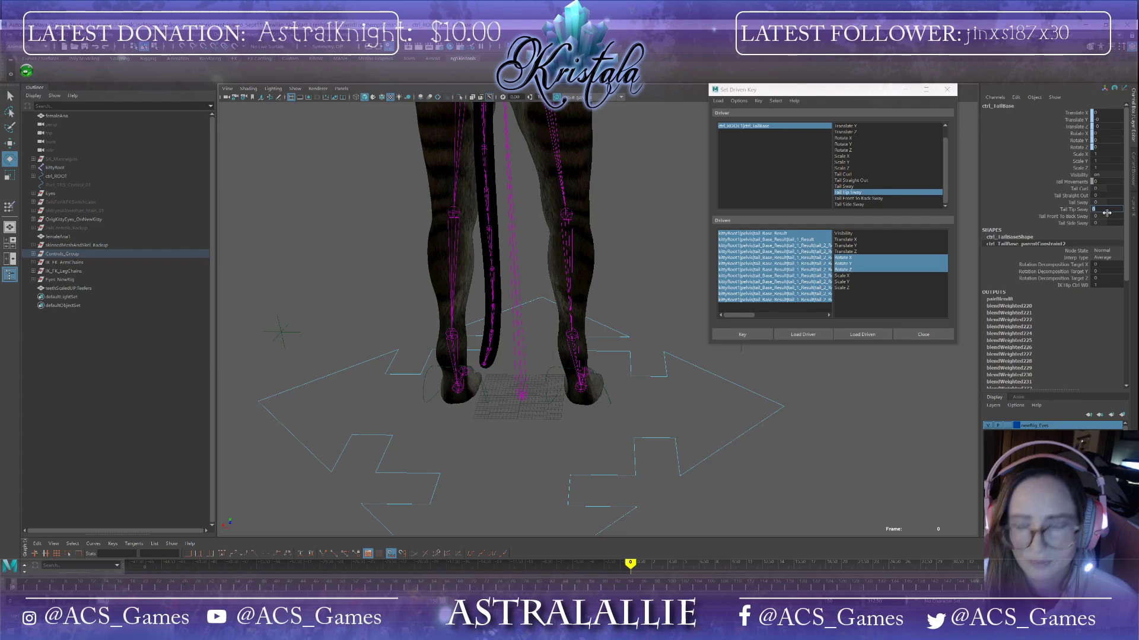
{"action": "type", "text": "-40"}
{"action": "key", "text": "Return"}
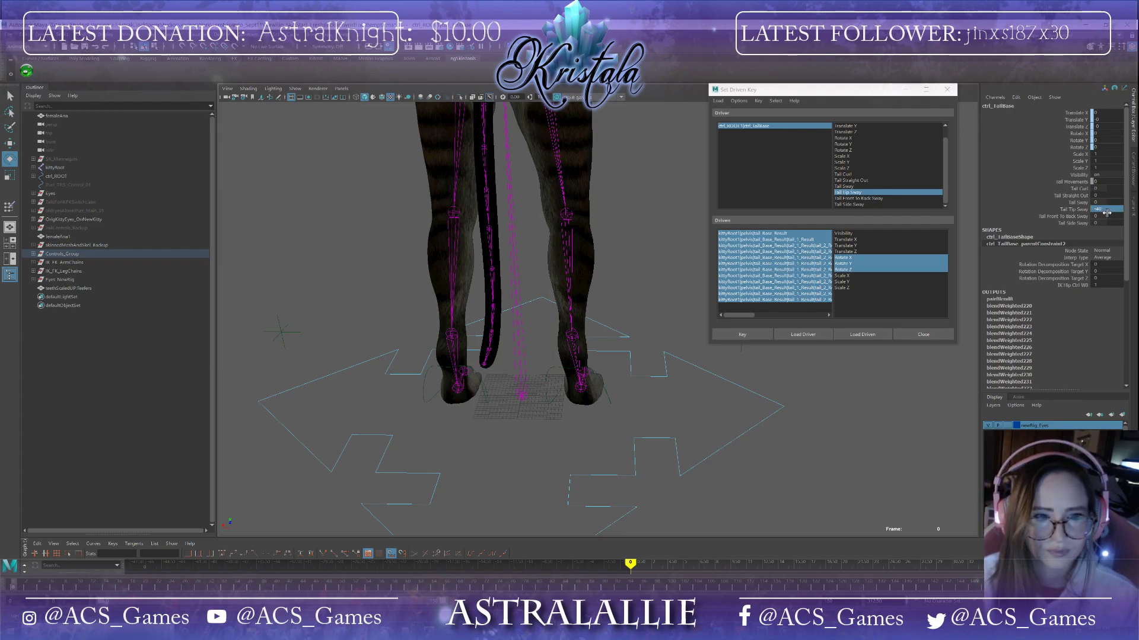
Step: Curl the tail tip joints toward the opposite side and set a driven key for this pose
{"action": "left_click", "coordinate": [493, 272]}
{"action": "left_click_drag", "start_coordinate": [492, 271], "coordinate": [544, 338]}
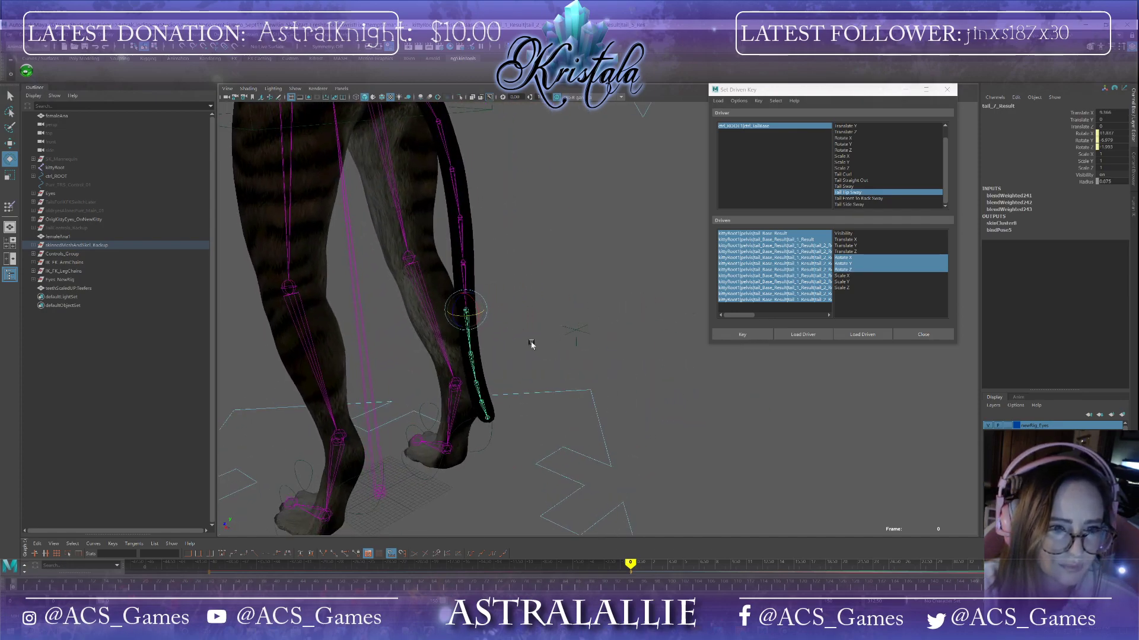
{"action": "left_click", "coordinate": [477, 363]}
{"action": "left_click_drag", "start_coordinate": [477, 361], "coordinate": [458, 408]}
{"action": "left_click", "coordinate": [471, 389]}
{"action": "left_click", "coordinate": [462, 406]}
{"action": "left_click_drag", "start_coordinate": [540, 410], "coordinate": [502, 408], "text": "alt"}
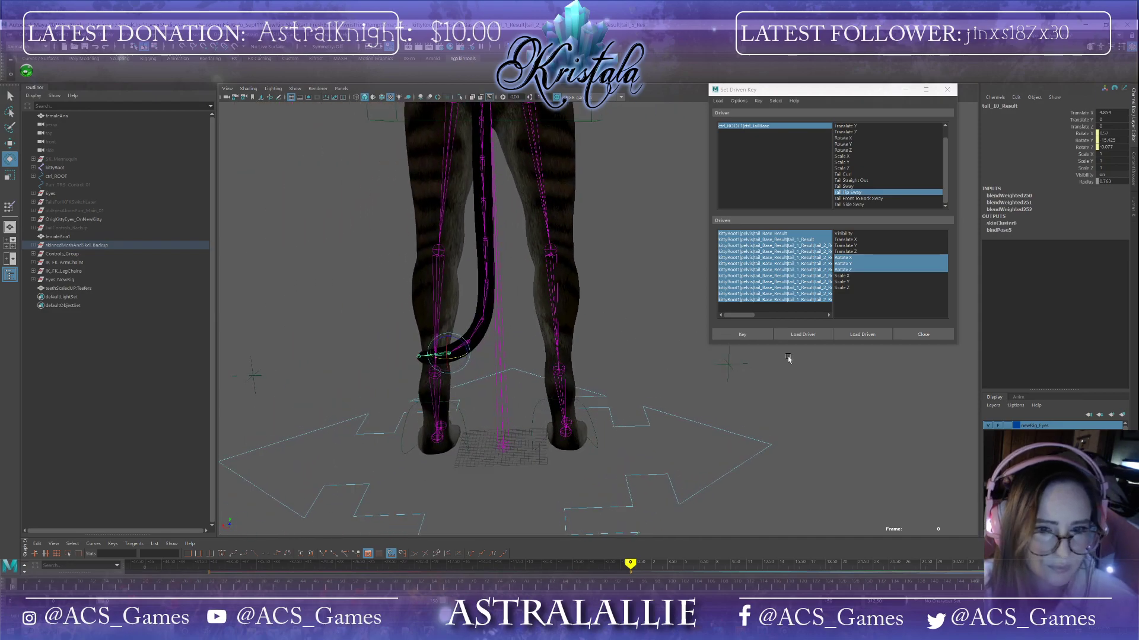
{"action": "left_click", "coordinate": [759, 334]}
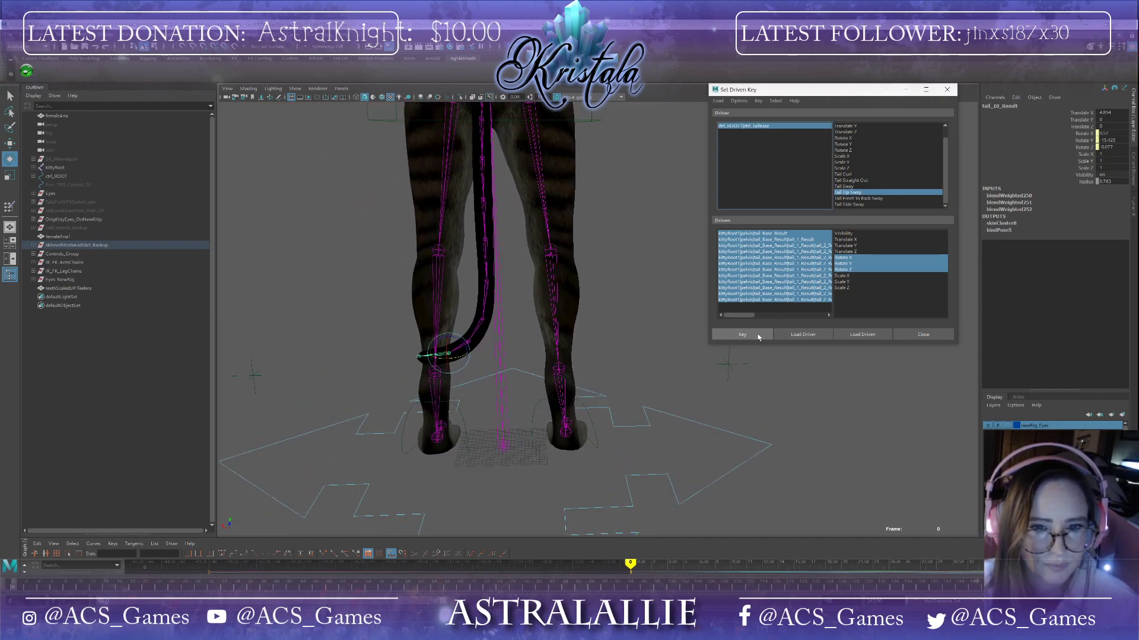
Step: Reset the tail base control's Tail Tip Sway attribute to 0
{"action": "left_click", "coordinate": [764, 126]}
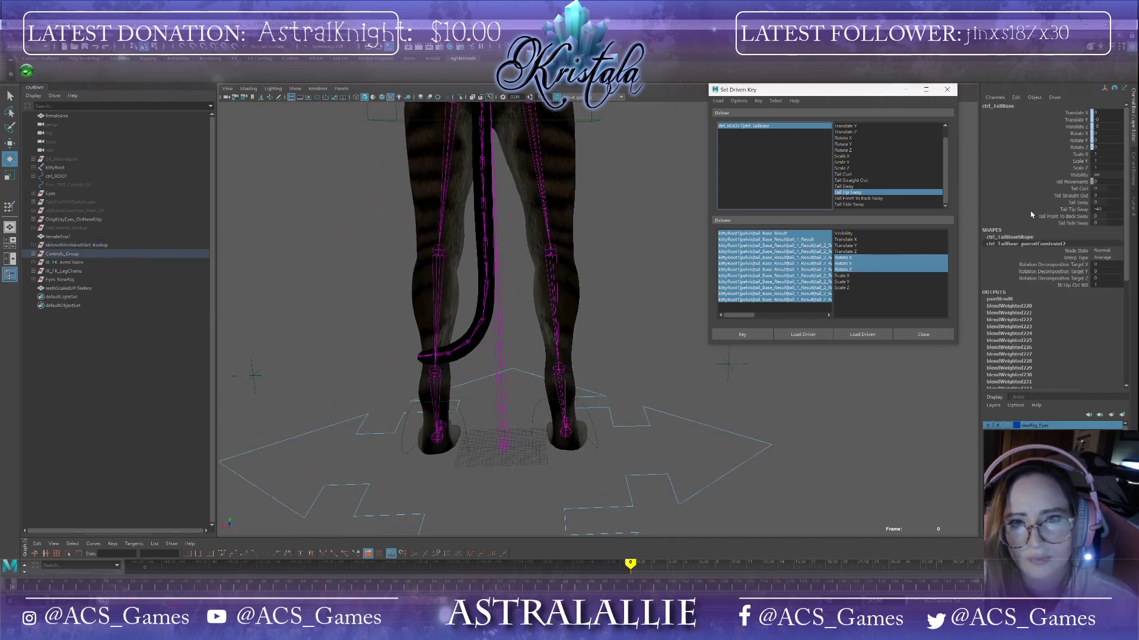
{"action": "left_click", "coordinate": [1097, 208]}
{"action": "mouse_move", "coordinate": [1097, 209]}
{"action": "left_mouse_down", "text": "ctrl"}
{"action": "mouse_move", "coordinate": [1134, 209]}
{"action": "mouse_move", "coordinate": [1107, 209]}
{"action": "left_mouse_up", "text": "ctrl"}
{"action": "double_click", "coordinate": [1106, 209]}
{"action": "type", "text": "0"}
{"action": "key", "text": "Return"}
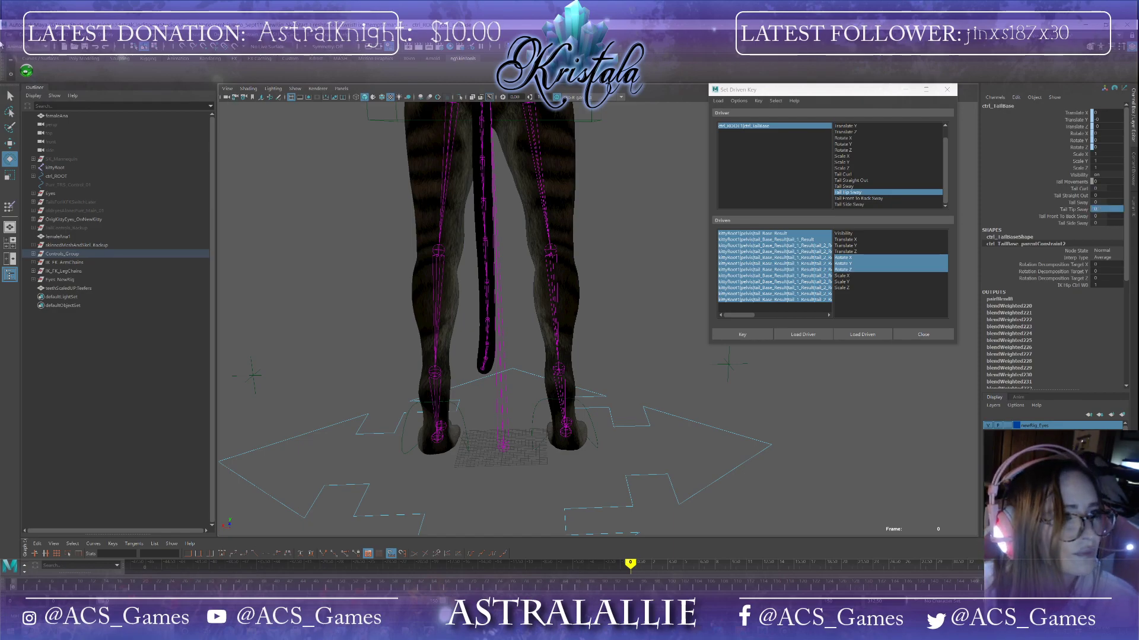
Step: Save the scene, continuing past the student version notice
{"action": "left_click", "coordinate": [8, 40]}
{"action": "left_click", "coordinate": [36, 69]}
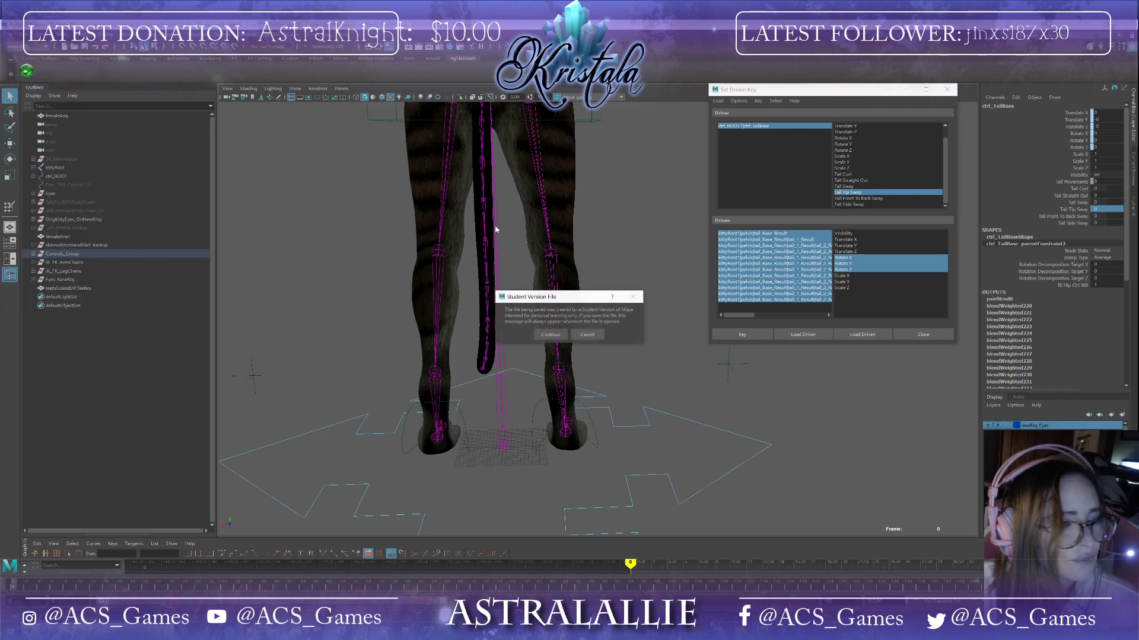
{"action": "left_click", "coordinate": [559, 334]}
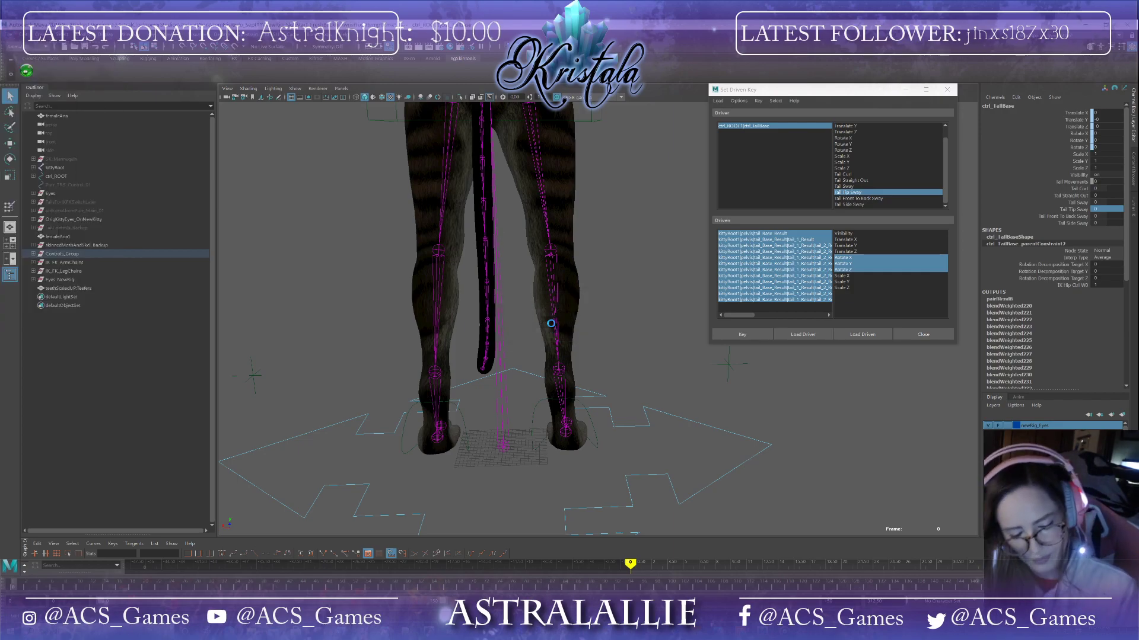
Step: Test the Tail Curl and Tail Tip Sway attributes by scrubbing their values and returning them to 0
{"action": "key", "text": "e"}
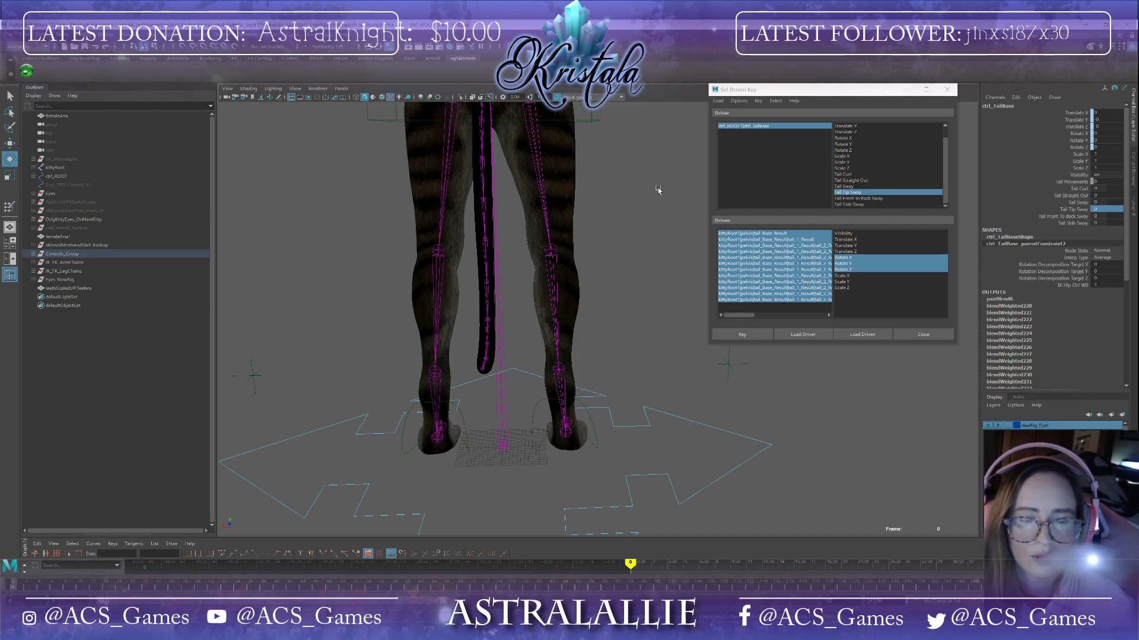
{"action": "scroll", "coordinate": [660, 188], "scroll_direction": "down", "scroll_amount": 5}
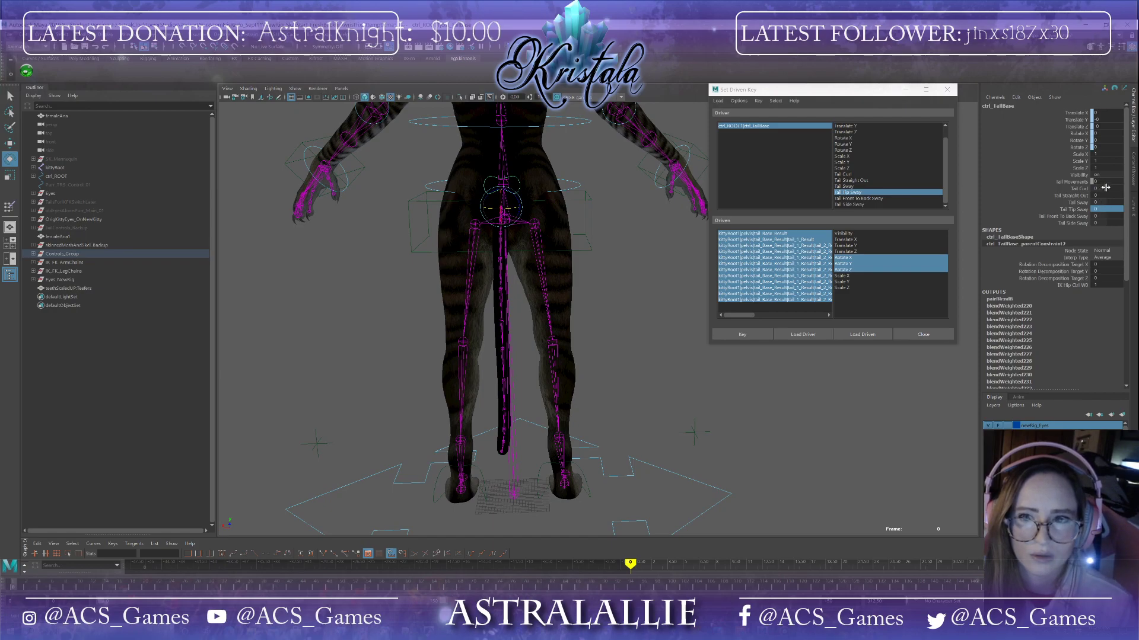
{"action": "left_click", "coordinate": [1105, 187]}
{"action": "middle_click_drag", "start_coordinate": [1105, 188], "coordinate": [1127, 187]}
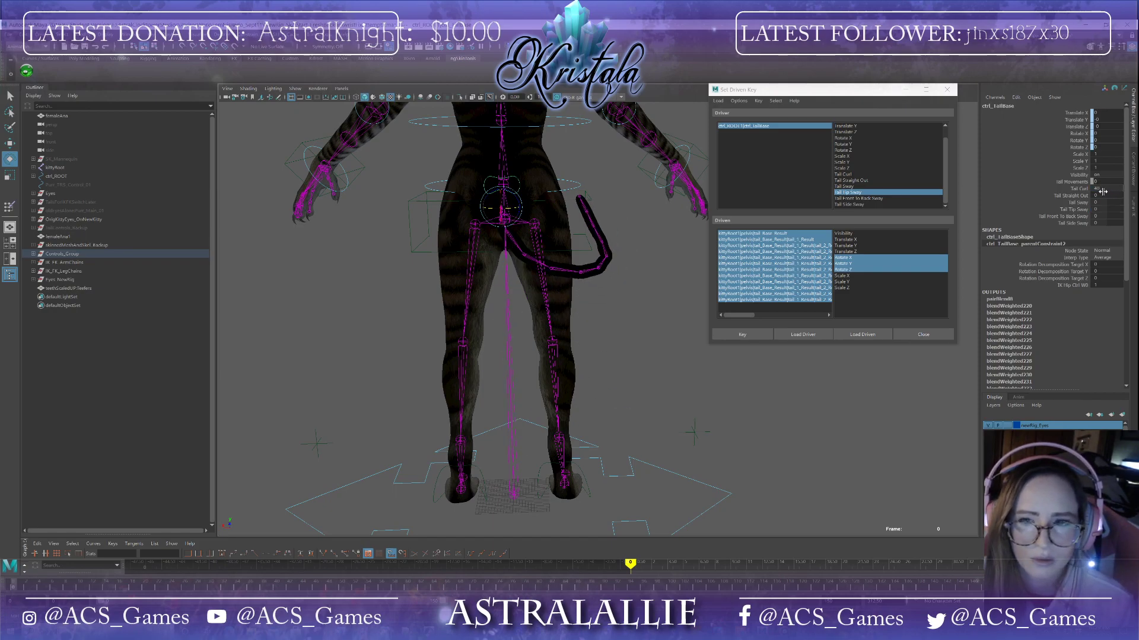
{"action": "left_click_drag", "start_coordinate": [1103, 209], "coordinate": [1124, 210]}
{"action": "left_click_drag", "start_coordinate": [800, 355], "coordinate": [949, 362], "text": "alt"}
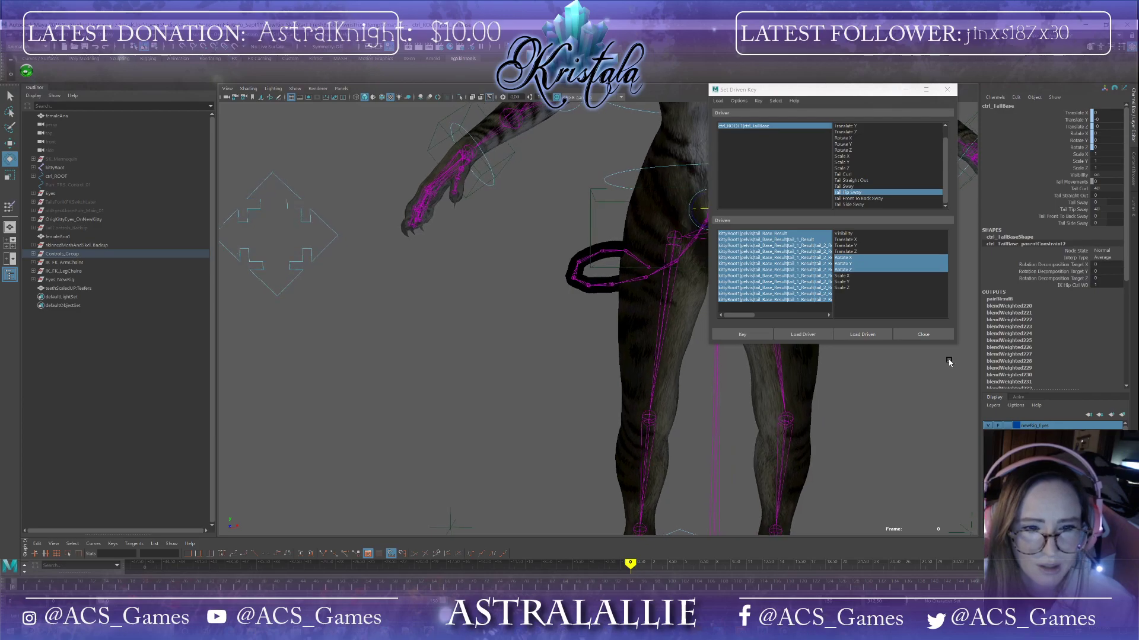
{"action": "left_click_drag", "start_coordinate": [1122, 210], "coordinate": [1106, 188]}
Step: Save the scene again, continuing past the student version notice
{"action": "left_click_drag", "start_coordinate": [421, 461], "coordinate": [677, 424], "text": "alt"}
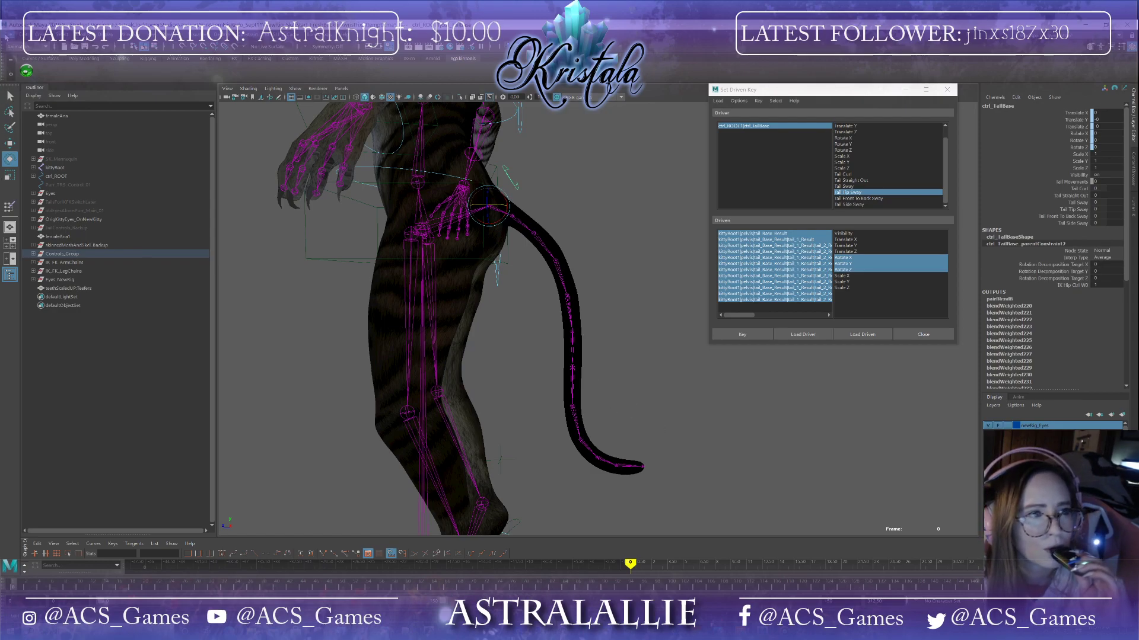
{"action": "left_click", "coordinate": [7, 36]}
{"action": "left_click", "coordinate": [26, 70]}
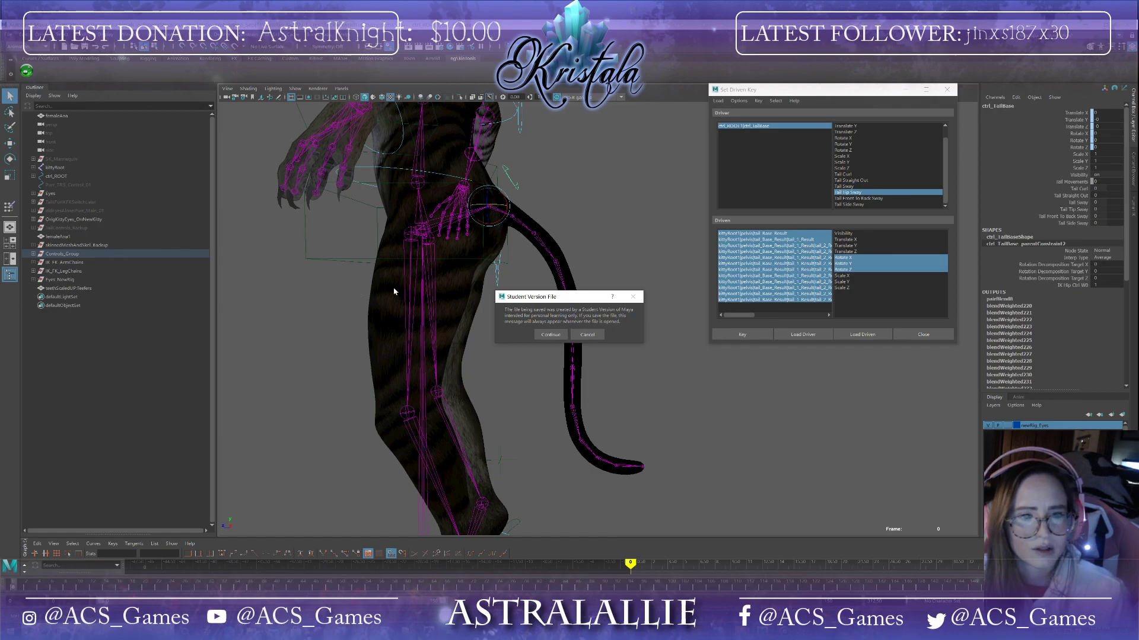
{"action": "left_click", "coordinate": [549, 335]}
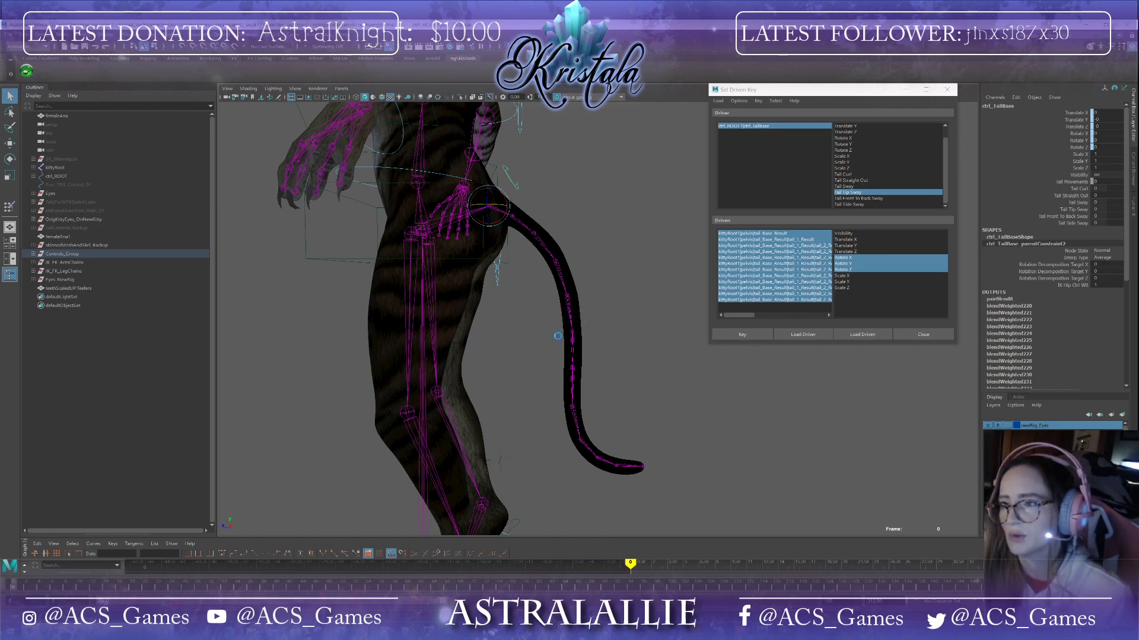
{"action": "key", "text": "e"}
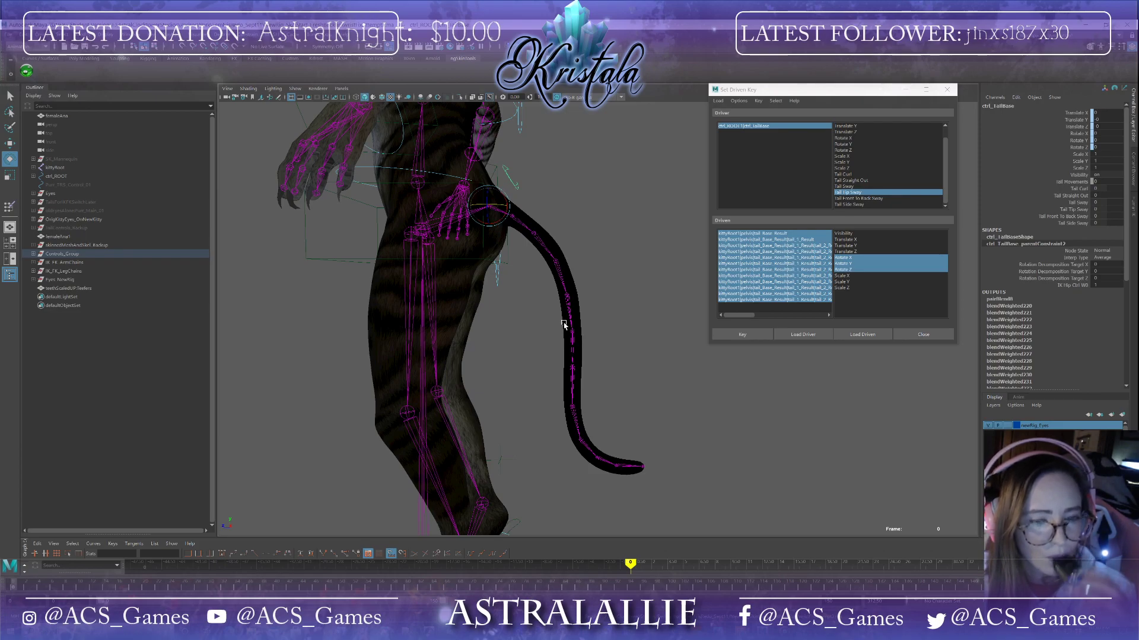
Step: Choose Tail Point To Back Sway as the driver attribute and set it to 40 on the tail base control
{"action": "left_click_drag", "start_coordinate": [605, 279], "coordinate": [643, 337], "text": "alt"}
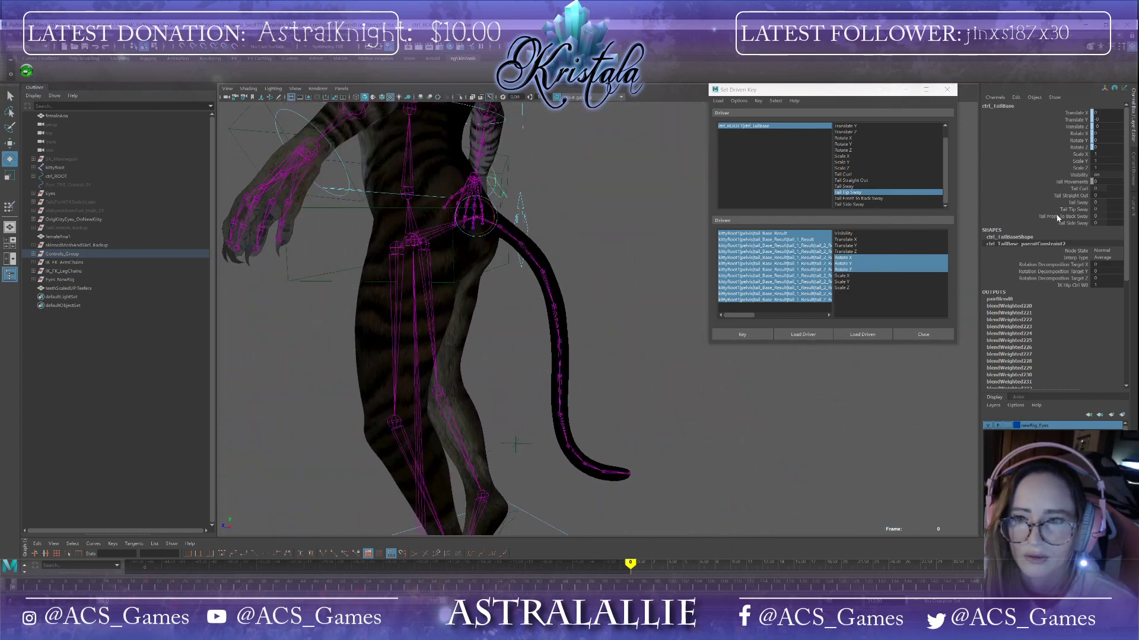
{"action": "left_click", "coordinate": [880, 199]}
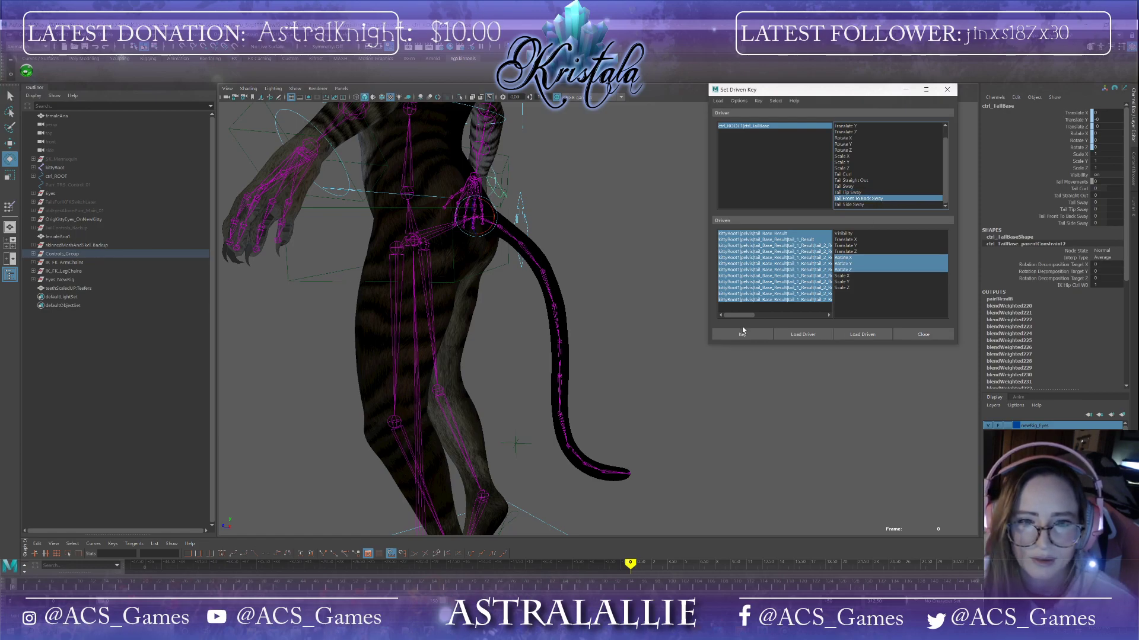
{"action": "left_click_drag", "start_coordinate": [507, 262], "coordinate": [531, 248], "text": "alt"}
{"action": "left_click", "coordinate": [1100, 216]}
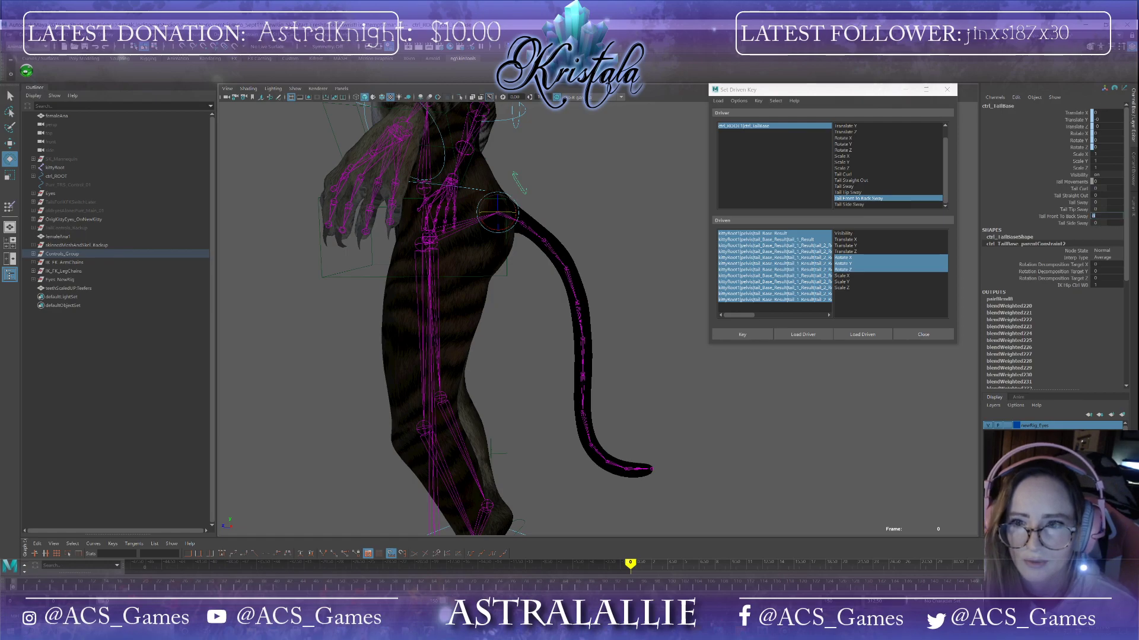
{"action": "type", "text": "40"}
{"action": "key", "text": "Return"}
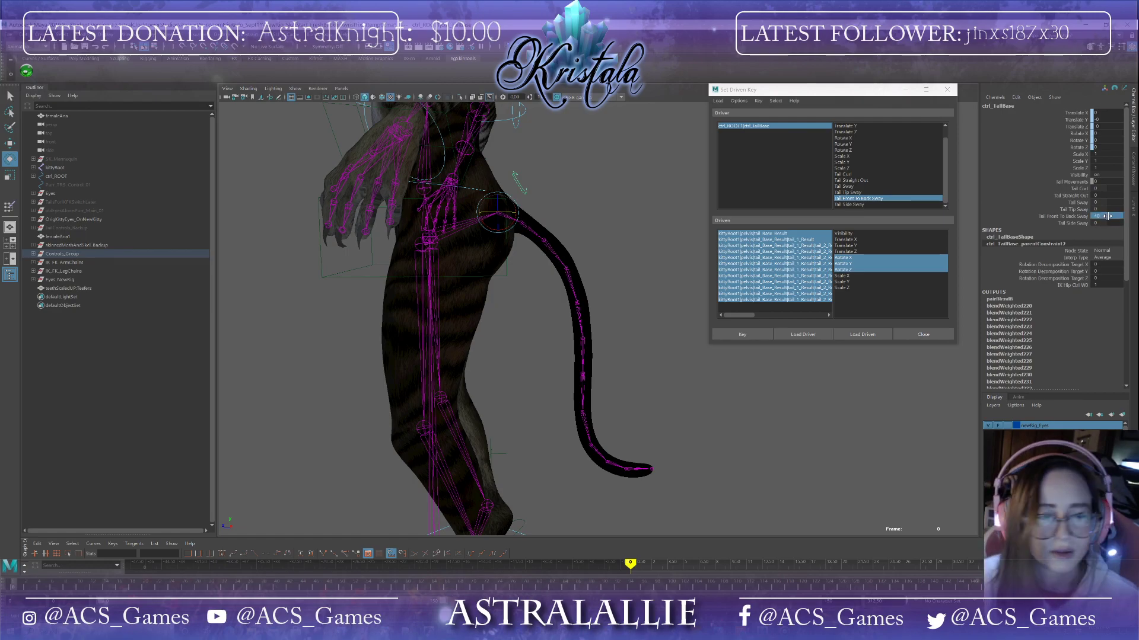
Step: Rotate the tail joints to bend the tail backward from its base
{"action": "left_click", "coordinate": [529, 230]}
{"action": "left_click", "coordinate": [571, 214]}
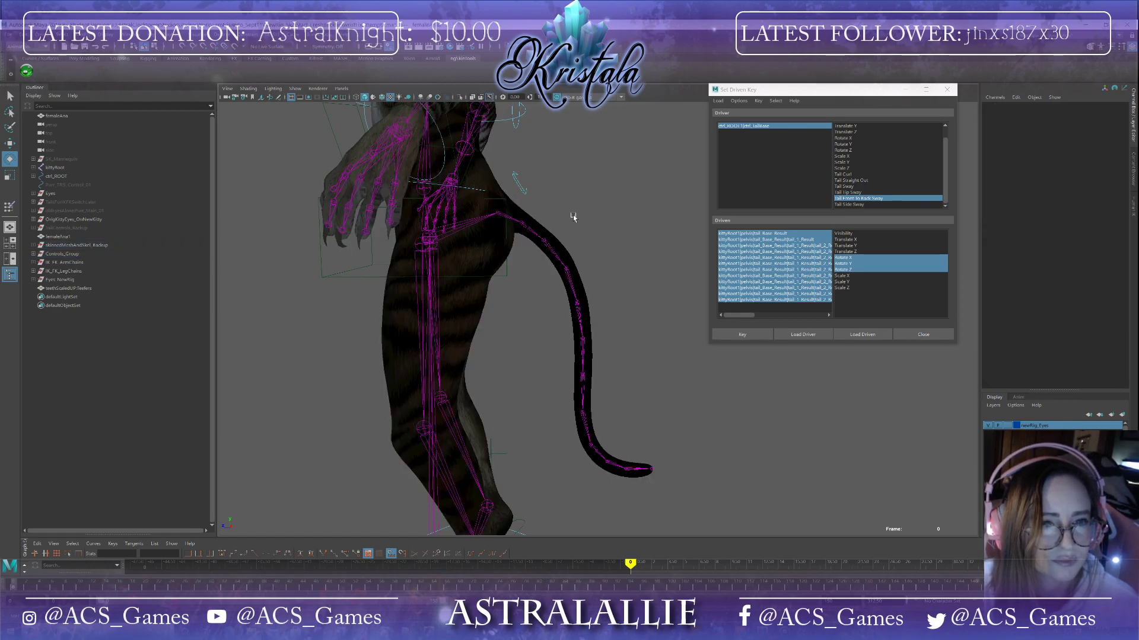
{"action": "left_click", "coordinate": [497, 211]}
{"action": "left_click_drag", "start_coordinate": [511, 227], "coordinate": [514, 223]}
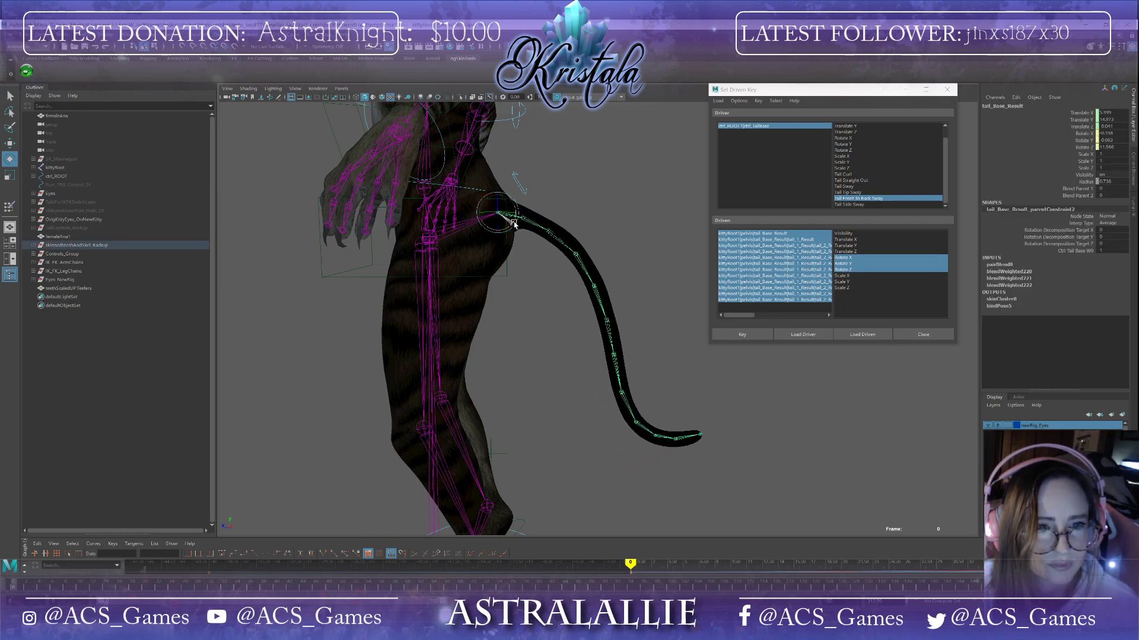
{"action": "left_click_drag", "start_coordinate": [611, 264], "coordinate": [599, 347], "text": "alt"}
{"action": "left_click", "coordinate": [515, 230]}
{"action": "left_click", "coordinate": [543, 240]}
{"action": "left_click", "coordinate": [573, 256]}
{"action": "left_click", "coordinate": [606, 280]}
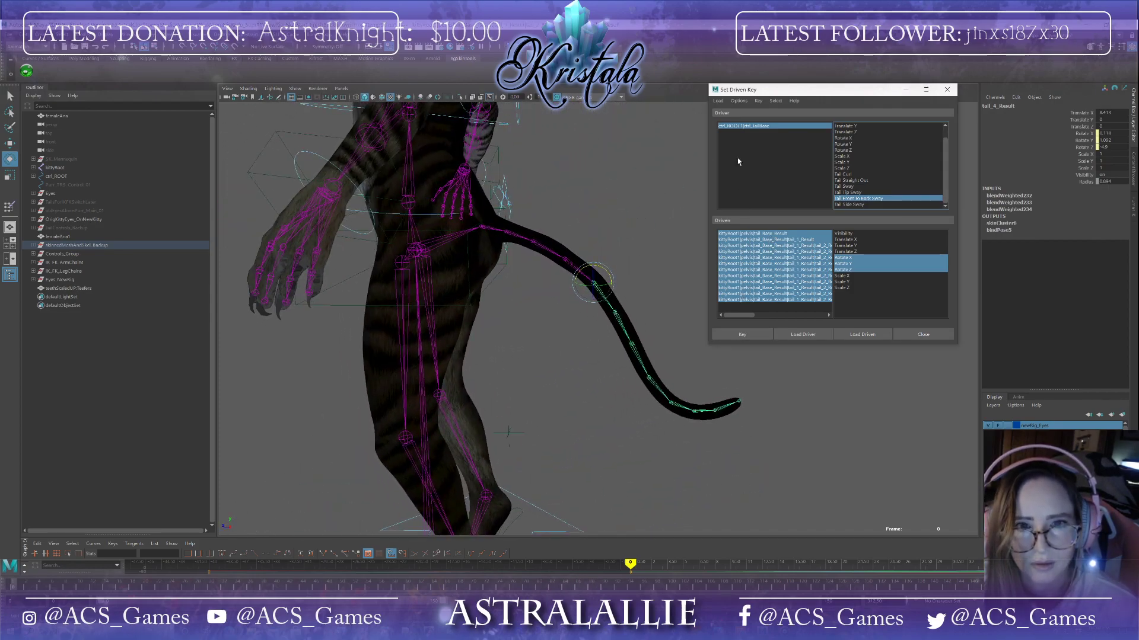
Step: Select the tail base control and re-enter 40 for its Tail Point To Back Sway attribute
{"action": "left_click", "coordinate": [750, 125]}
{"action": "double_click", "coordinate": [1108, 215]}
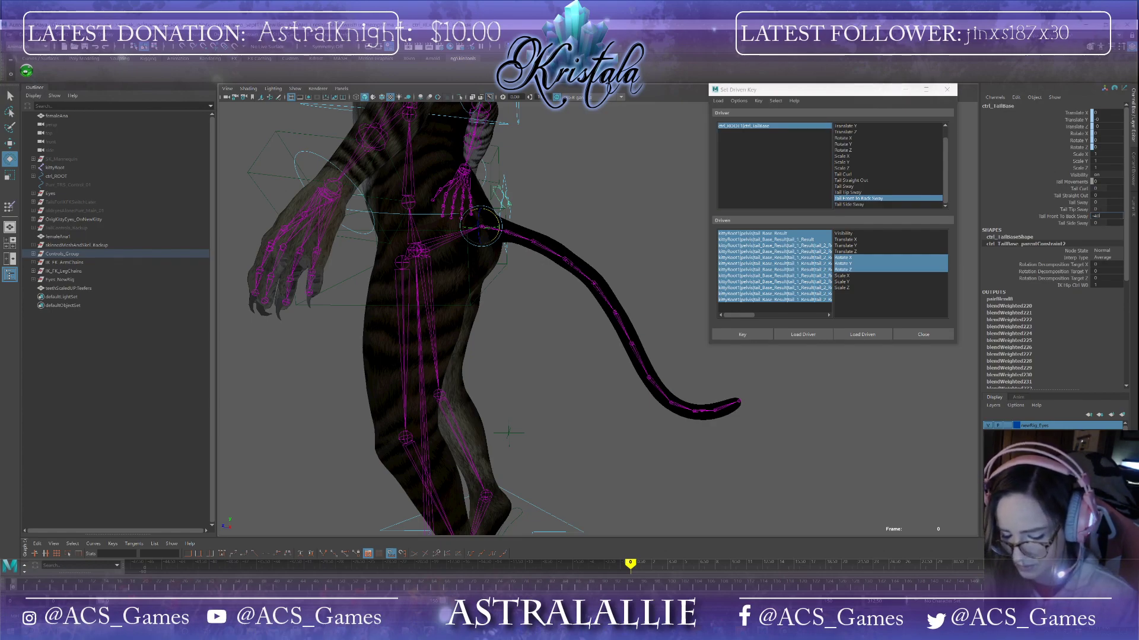
{"action": "key", "text": "Return"}
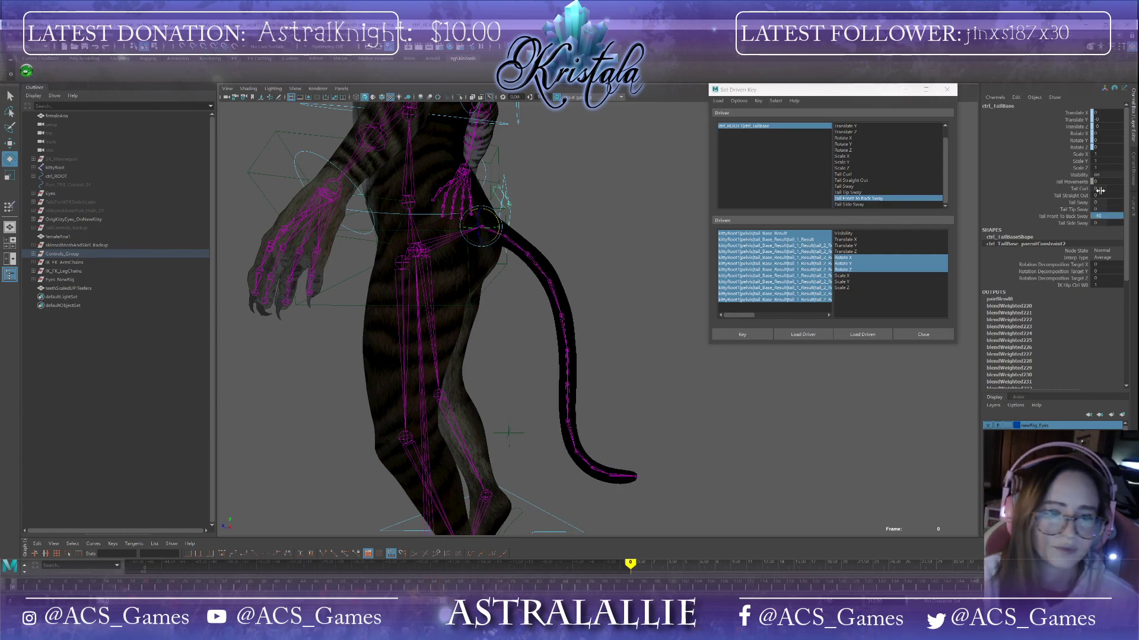
Step: Select the upper tail joints and rotate them so the tail bends back toward the leg
{"action": "left_click", "coordinate": [697, 199]}
{"action": "left_click", "coordinate": [492, 230]}
{"action": "left_click_drag", "start_coordinate": [537, 234], "coordinate": [541, 258], "text": "alt"}
{"action": "left_click", "coordinate": [516, 237]}
{"action": "left_click", "coordinate": [526, 262]}
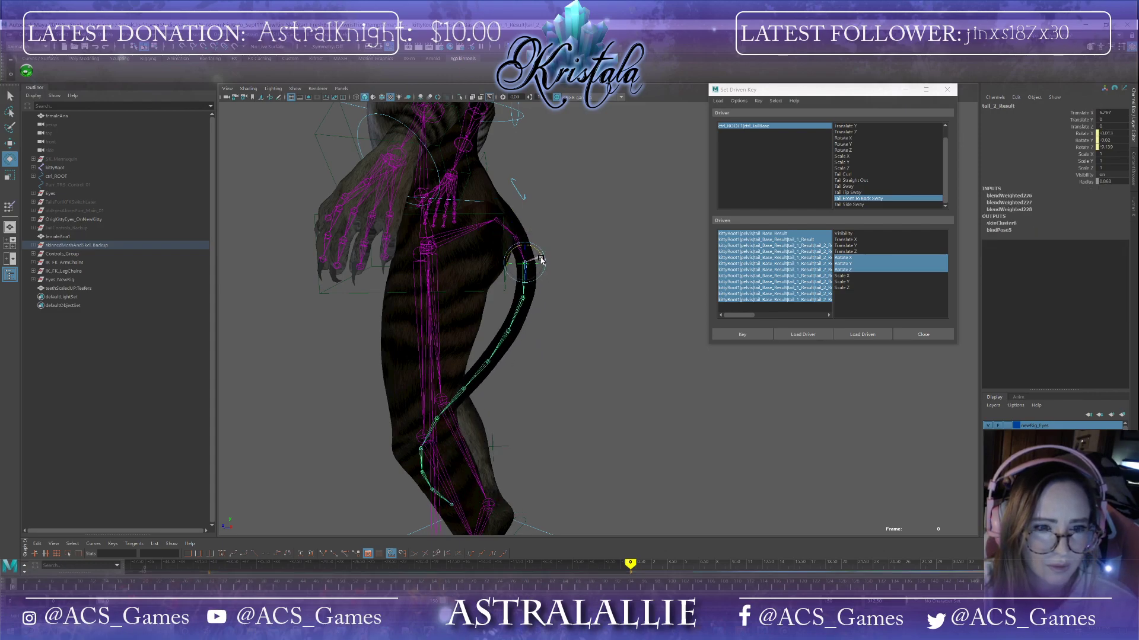
{"action": "left_click", "coordinate": [523, 297]}
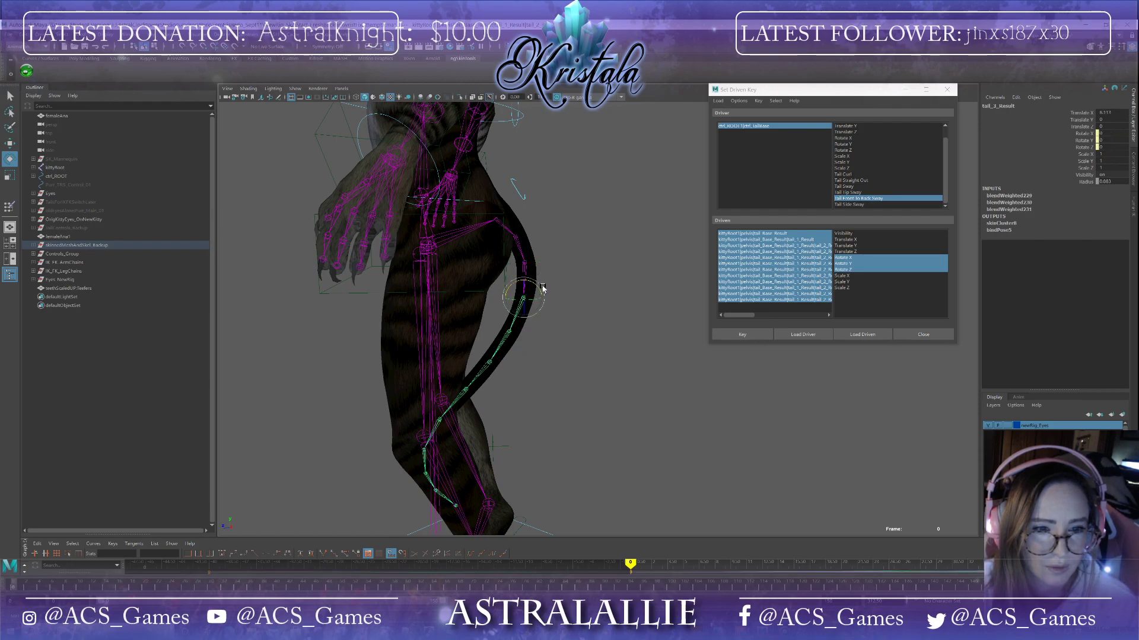
{"action": "left_click_drag", "start_coordinate": [540, 291], "coordinate": [548, 292]}
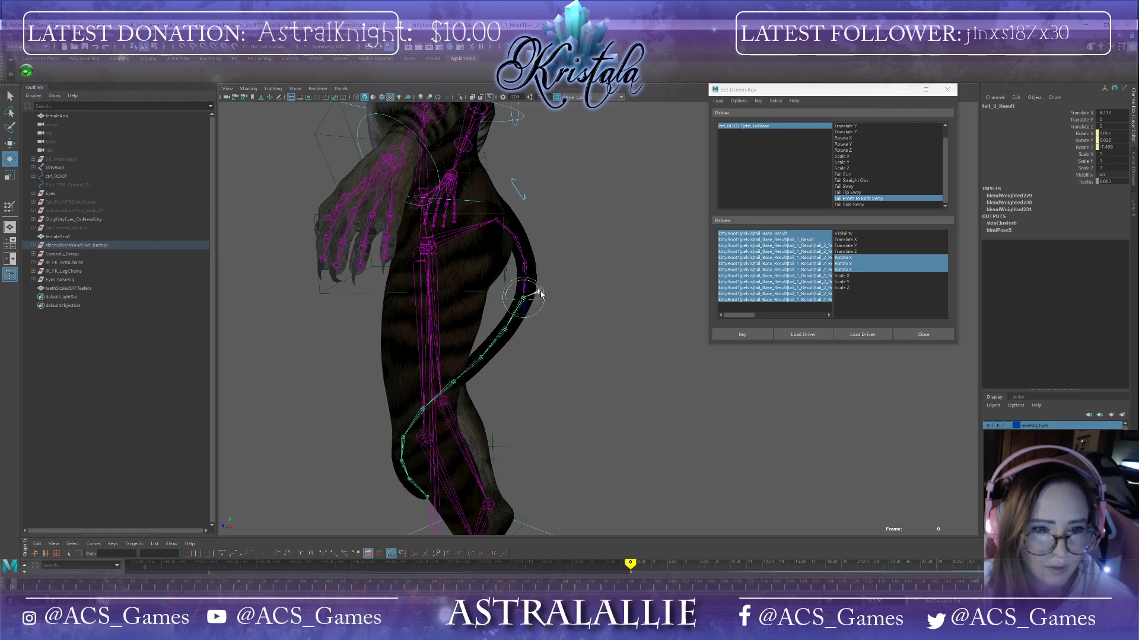
Step: Rotate the lower tail joints to curl the tail around the leg and set a driven key
{"action": "left_click", "coordinate": [505, 332]}
{"action": "left_click_drag", "start_coordinate": [520, 324], "coordinate": [604, 362]}
{"action": "left_click", "coordinate": [493, 358]}
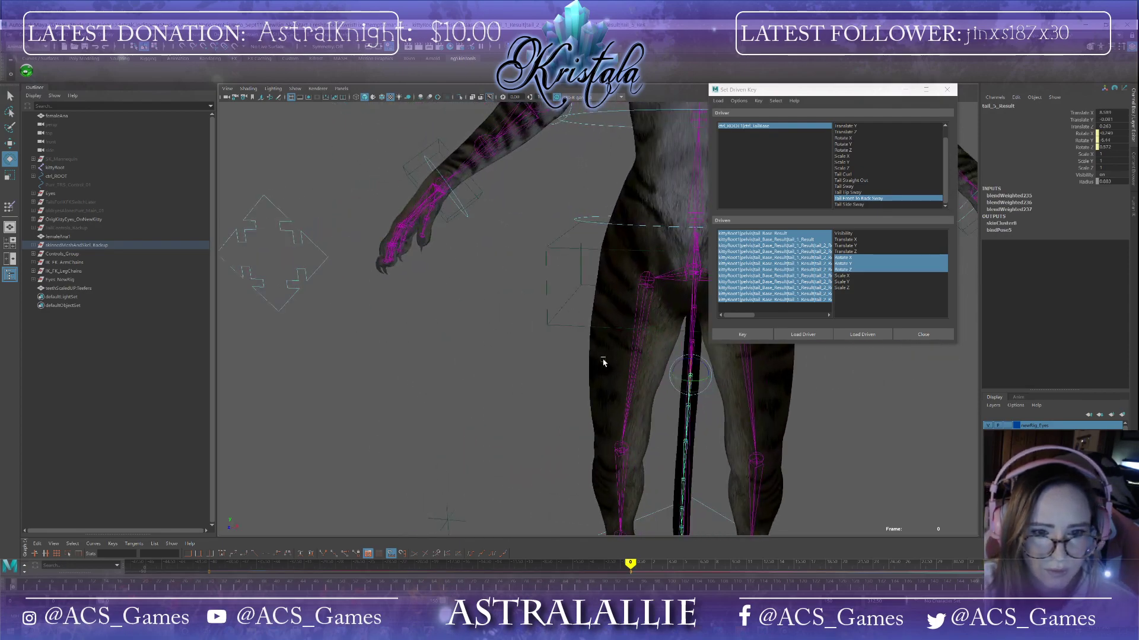
{"action": "middle_click_drag", "start_coordinate": [602, 362], "coordinate": [569, 295], "text": "alt"}
{"action": "left_click", "coordinate": [659, 336]}
{"action": "left_click_drag", "start_coordinate": [697, 342], "coordinate": [669, 341], "text": "alt"}
{"action": "left_click_drag", "start_coordinate": [563, 313], "coordinate": [530, 355]}
{"action": "left_click", "coordinate": [537, 347]}
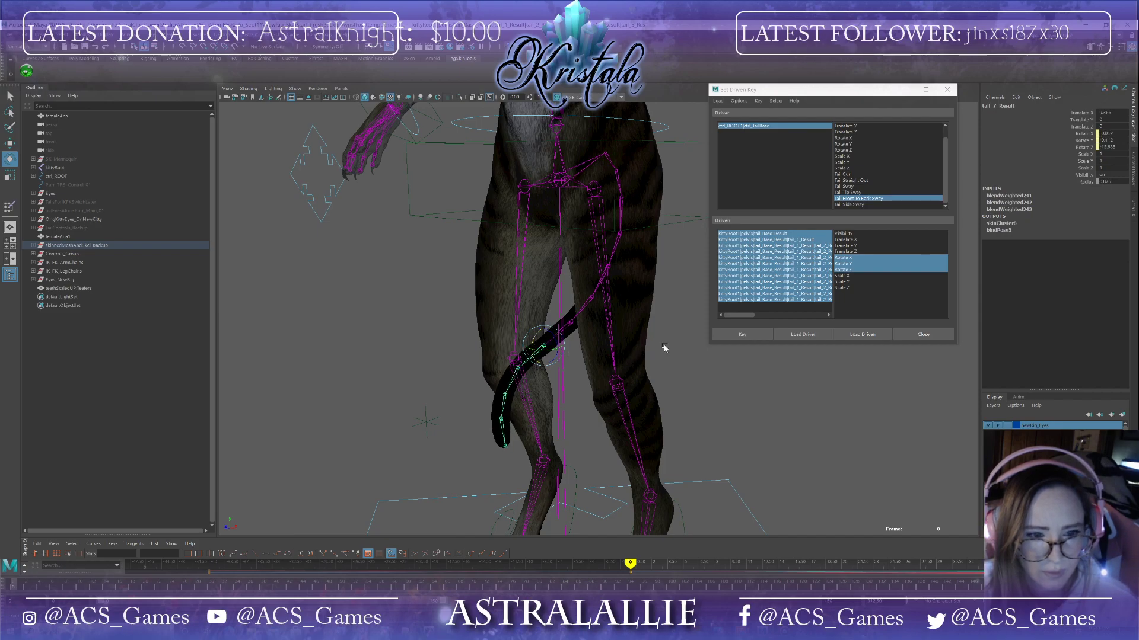
{"action": "left_click_drag", "start_coordinate": [661, 347], "coordinate": [645, 339], "text": "alt"}
{"action": "left_click", "coordinate": [748, 335]}
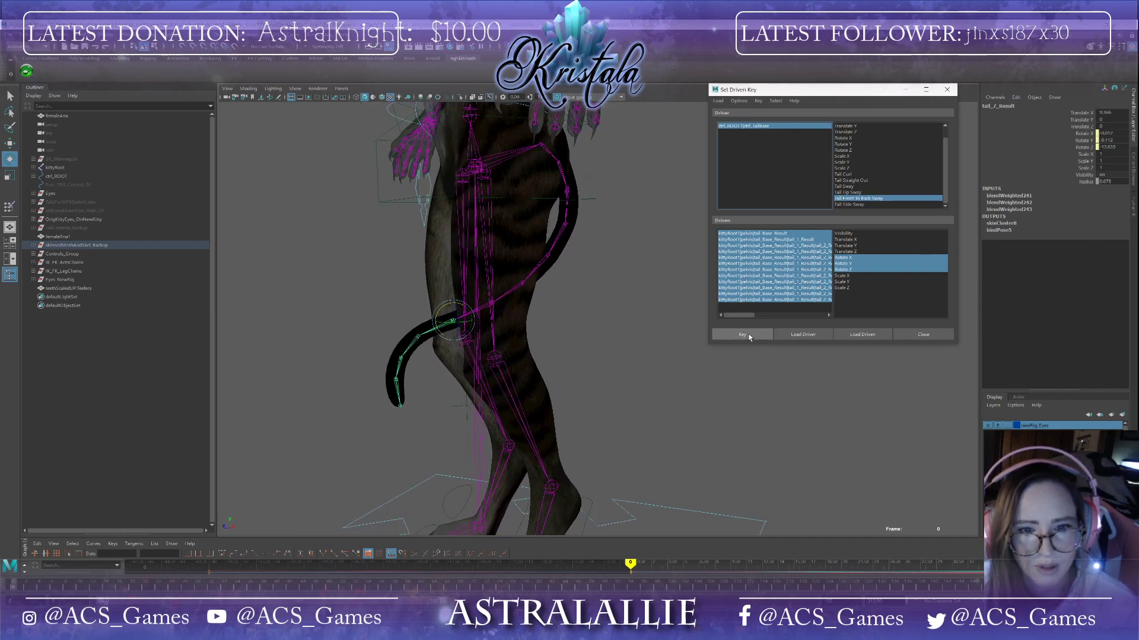
Step: Test the tail attributes on the tail base control by setting them to 27, then back to 0
{"action": "left_click", "coordinate": [805, 125]}
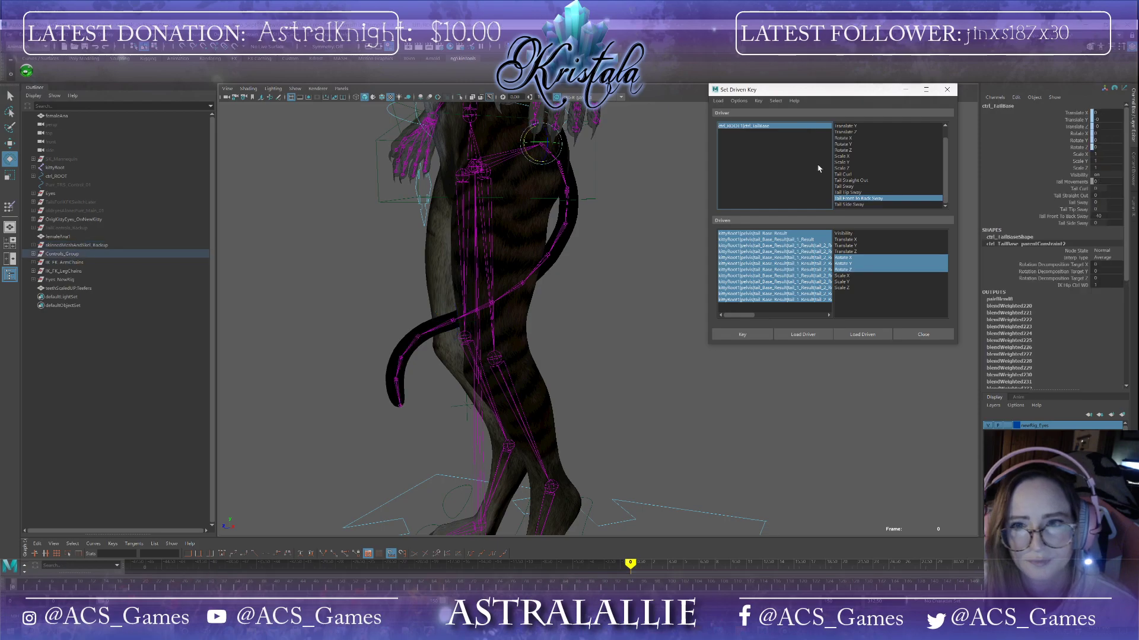
{"action": "left_click_drag", "start_coordinate": [1094, 218], "coordinate": [1117, 217]}
{"action": "left_click_drag", "start_coordinate": [820, 381], "coordinate": [862, 323], "text": "alt"}
{"action": "left_click_drag", "start_coordinate": [1111, 187], "coordinate": [1113, 209]}
{"action": "left_click_drag", "start_coordinate": [608, 213], "coordinate": [747, 218], "text": "alt"}
{"action": "left_click_drag", "start_coordinate": [842, 205], "coordinate": [808, 215], "text": "alt"}
{"action": "left_click", "coordinate": [1116, 202]}
{"action": "type", "text": "27"}
{"action": "key", "text": "Return"}
{"action": "left_click_drag", "start_coordinate": [1112, 189], "coordinate": [1114, 217]}
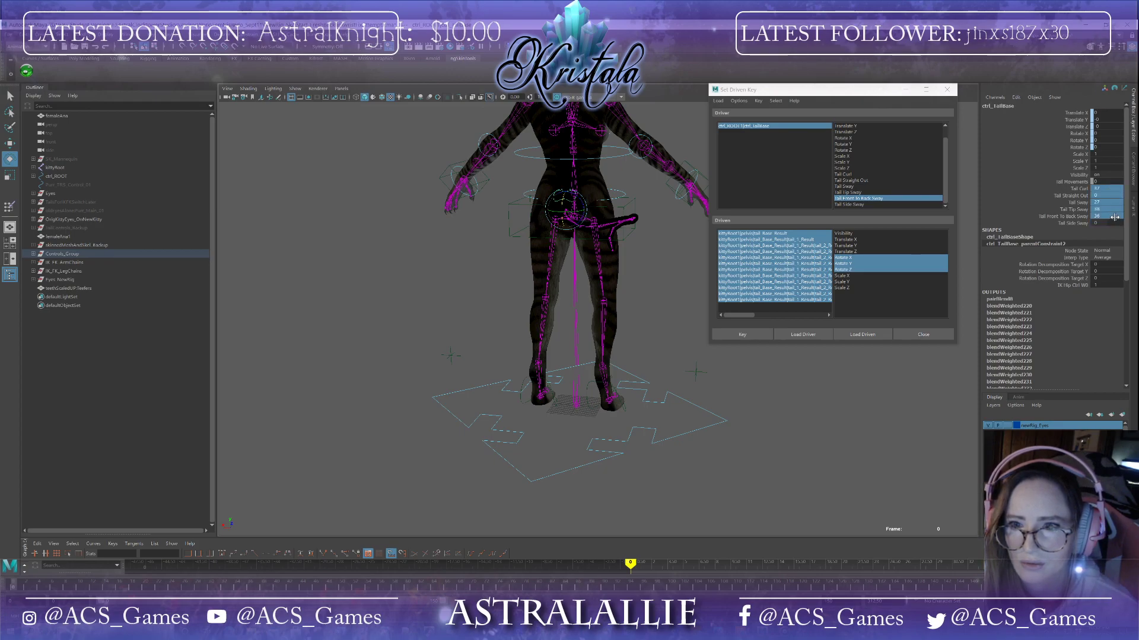
{"action": "type", "text": "0"}
{"action": "key", "text": "Return"}
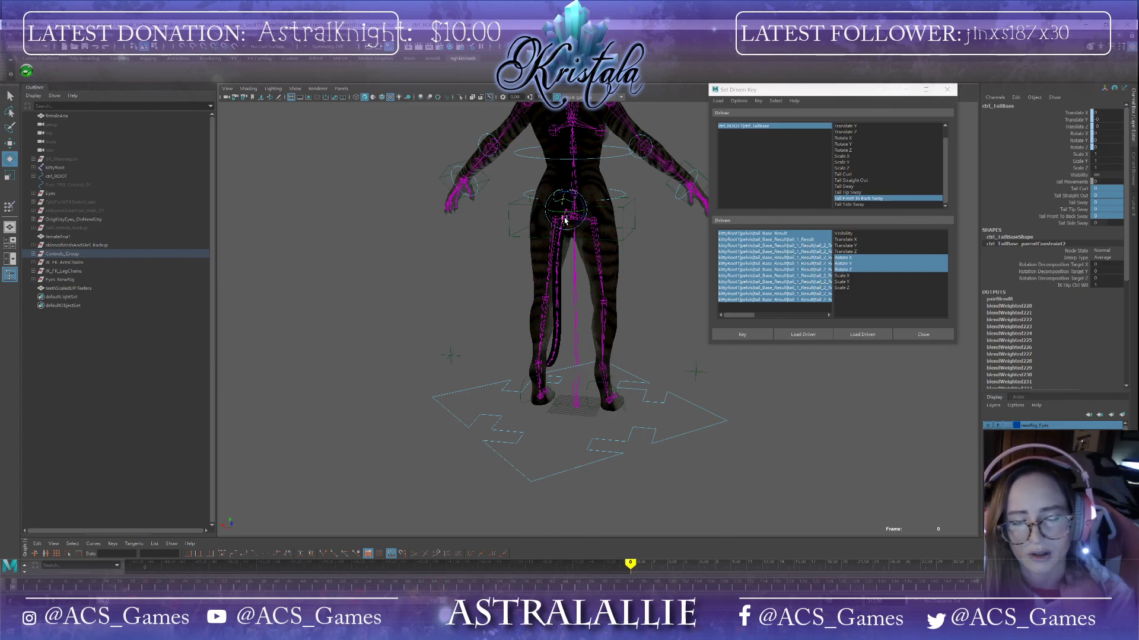
Step: Choose Tail Side Sway as the driver attribute and key the tail joints at rest
{"action": "left_click", "coordinate": [1077, 238]}
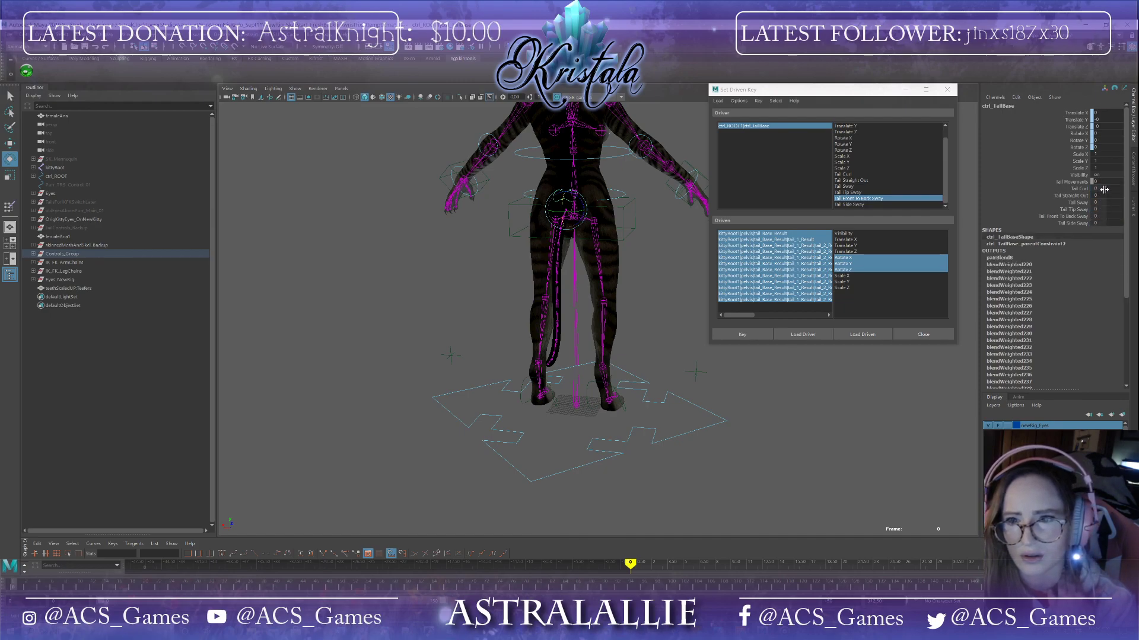
{"action": "mouse_move", "coordinate": [1104, 201]}
{"action": "left_mouse_down"}
{"action": "mouse_move", "coordinate": [1117, 202]}
{"action": "mouse_move", "coordinate": [1106, 202]}
{"action": "left_mouse_up"}
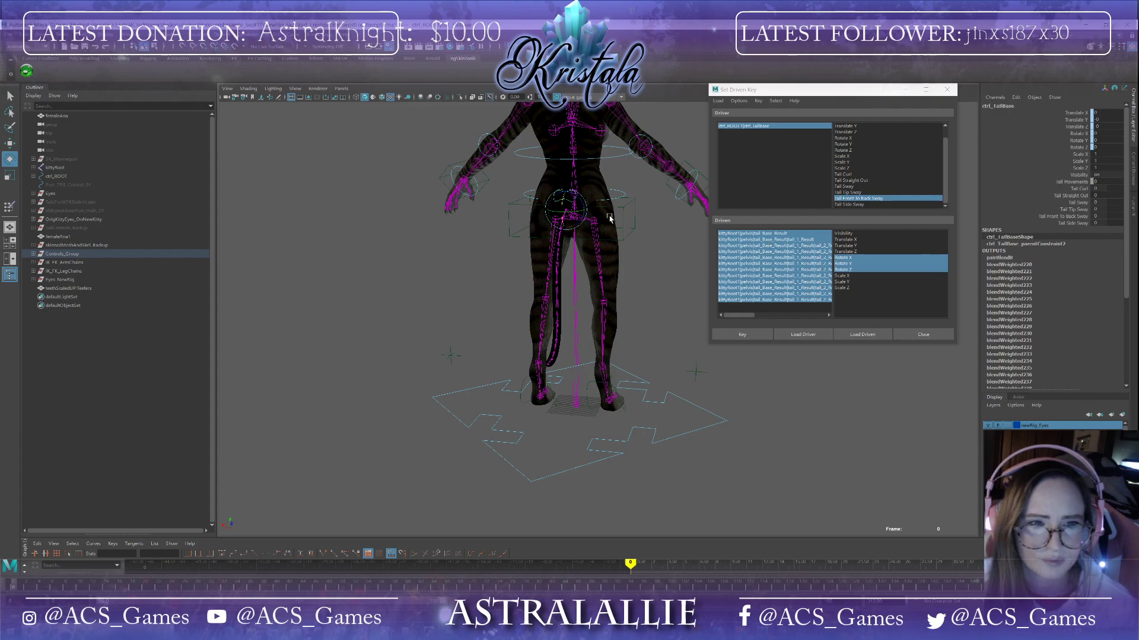
{"action": "left_click", "coordinate": [852, 204]}
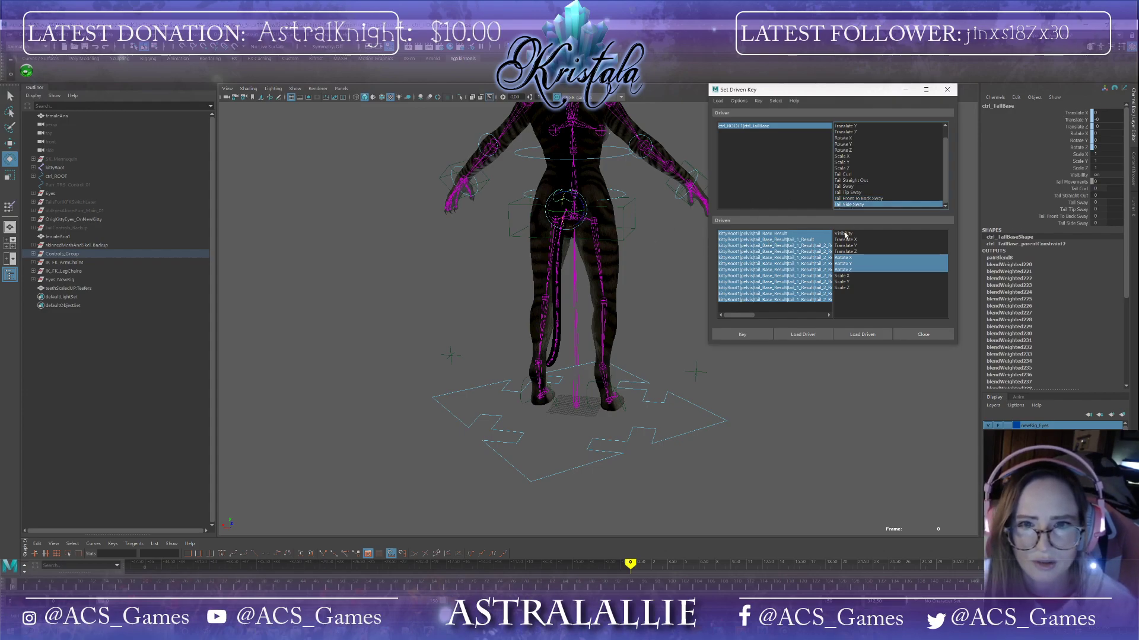
{"action": "left_click", "coordinate": [741, 334]}
Step: Select the tail base control and set Tail Side Sway to 40
{"action": "left_click_drag", "start_coordinate": [546, 287], "coordinate": [528, 242], "text": "alt"}
{"action": "left_click", "coordinate": [562, 233]}
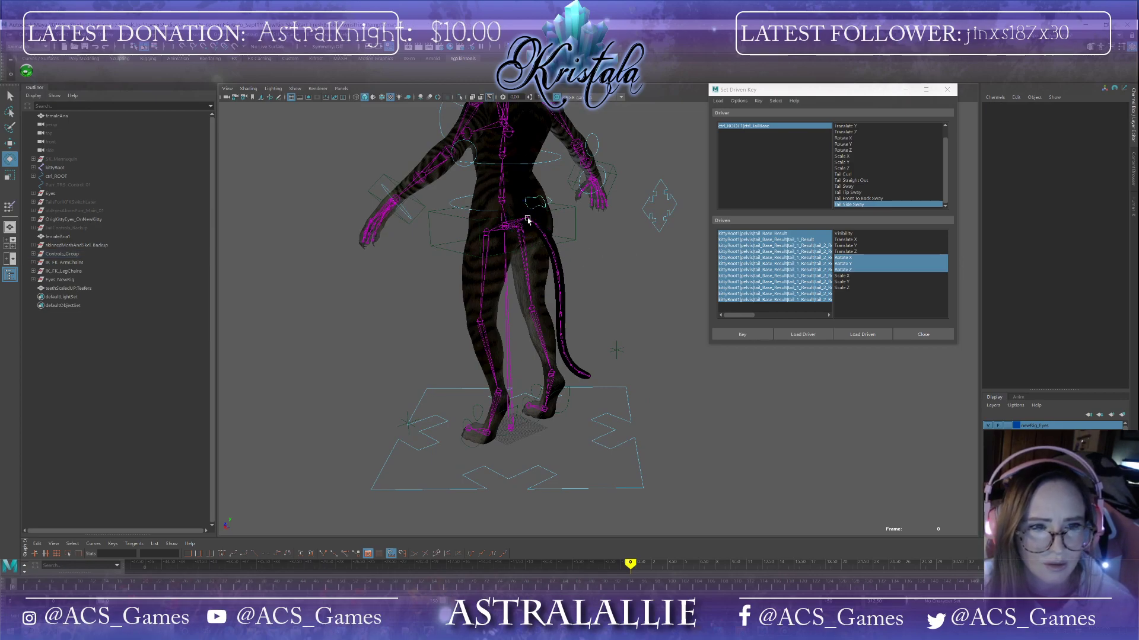
{"action": "left_click", "coordinate": [526, 217]}
{"action": "scroll", "coordinate": [624, 238], "scroll_direction": "up", "scroll_amount": 4}
{"action": "left_click_drag", "start_coordinate": [624, 237], "coordinate": [581, 232], "text": "alt"}
{"action": "left_click", "coordinate": [787, 125]}
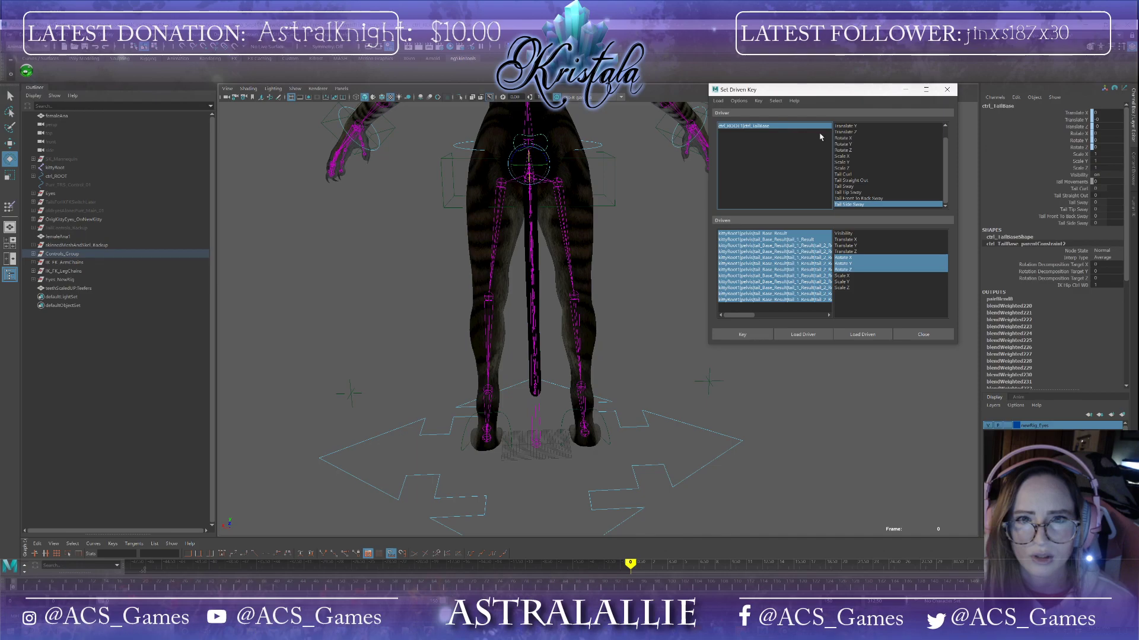
{"action": "left_click", "coordinate": [1105, 223]}
{"action": "type", "text": "40"}
{"action": "key", "text": "Return"}
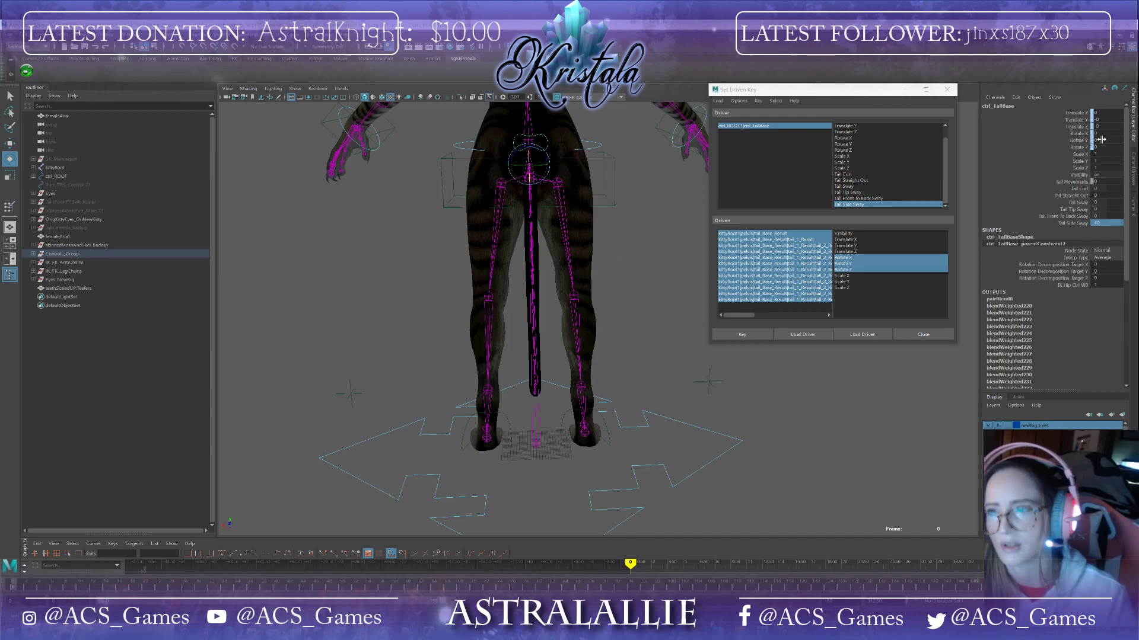
Step: Select the upper tail joints and rotate them to swing the tail out to the side
{"action": "left_click", "coordinate": [774, 167]}
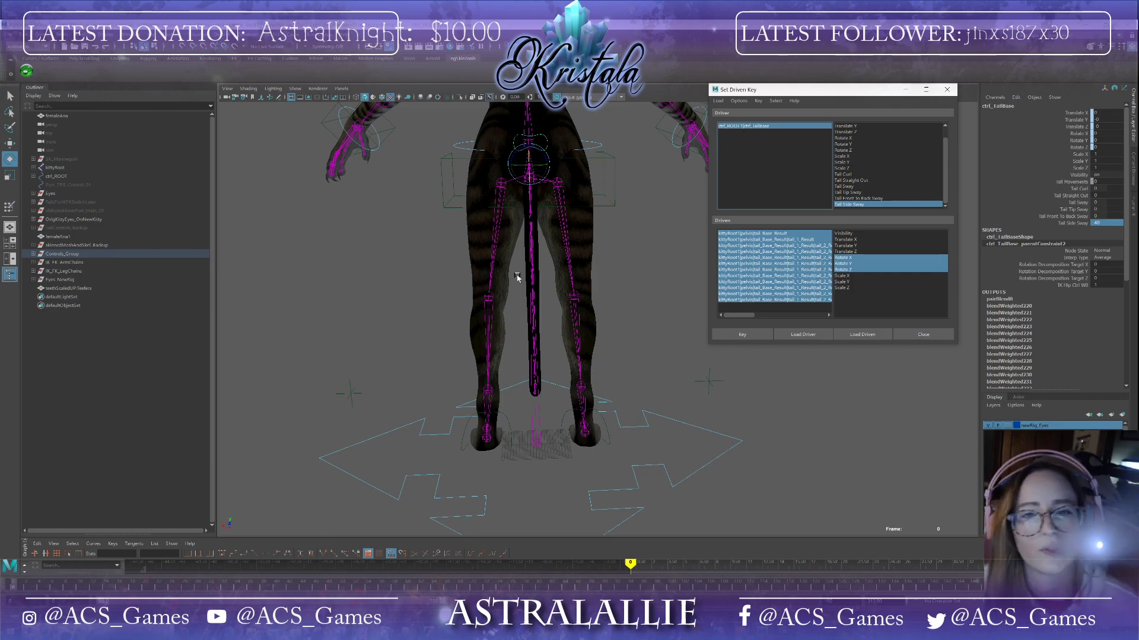
{"action": "left_click_drag", "start_coordinate": [580, 259], "coordinate": [564, 275], "text": "alt"}
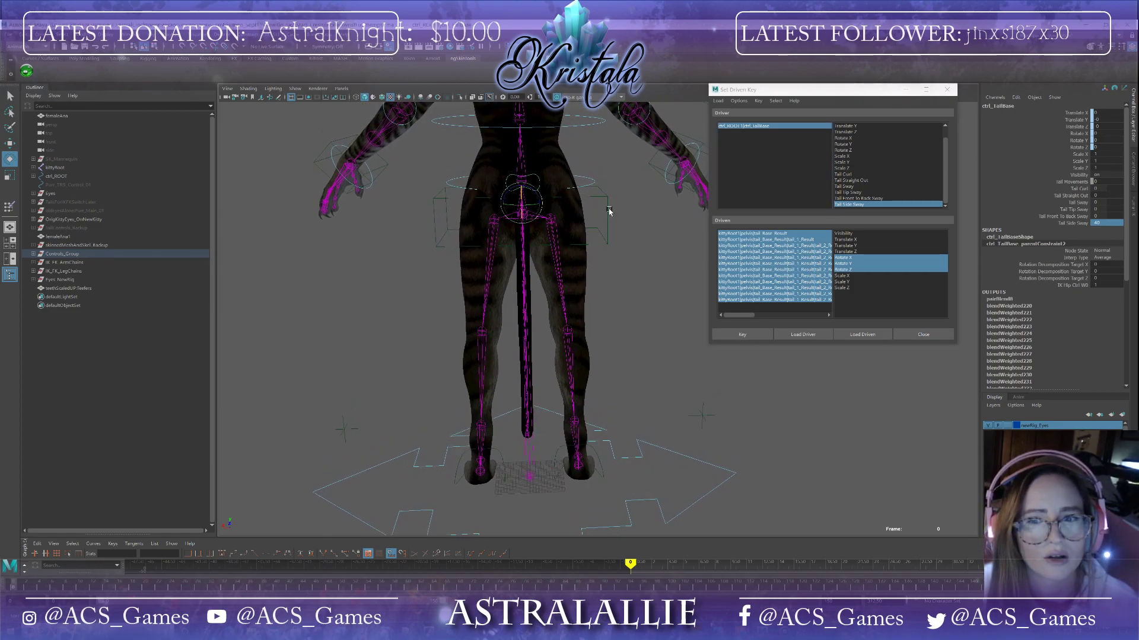
{"action": "left_click_drag", "start_coordinate": [535, 236], "coordinate": [653, 270], "text": "alt"}
{"action": "left_click", "coordinate": [546, 236]}
{"action": "left_click_drag", "start_coordinate": [546, 236], "coordinate": [608, 221], "text": "alt"}
{"action": "left_click", "coordinate": [535, 215]}
{"action": "left_click", "coordinate": [521, 225]}
{"action": "left_click_drag", "start_coordinate": [541, 206], "coordinate": [548, 237]}
{"action": "left_click", "coordinate": [535, 237]}
{"action": "left_click", "coordinate": [544, 248]}
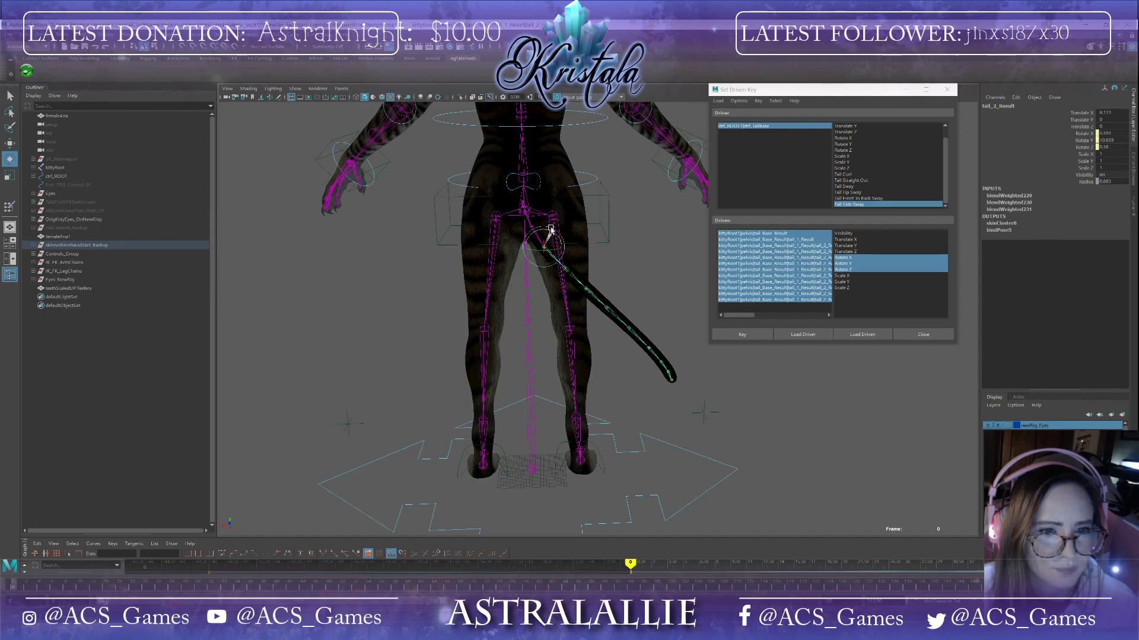
{"action": "left_click", "coordinate": [566, 268]}
{"action": "left_click_drag", "start_coordinate": [573, 254], "coordinate": [600, 262]}
{"action": "left_click", "coordinate": [597, 283]}
{"action": "left_click", "coordinate": [631, 290]}
Step: Rotate the tail tip joints to curl the tail end, then set a driven key
{"action": "left_click_drag", "start_coordinate": [652, 307], "coordinate": [688, 272], "text": "alt"}
{"action": "left_click", "coordinate": [662, 294]}
{"action": "left_click", "coordinate": [683, 289]}
{"action": "middle_click_drag", "start_coordinate": [697, 313], "coordinate": [504, 373], "text": "alt"}
{"action": "left_click_drag", "start_coordinate": [503, 374], "coordinate": [497, 344], "text": "alt"}
{"action": "left_click", "coordinate": [544, 319]}
{"action": "left_click", "coordinate": [538, 325]}
{"action": "left_click", "coordinate": [497, 344]}
{"action": "left_click", "coordinate": [545, 321]}
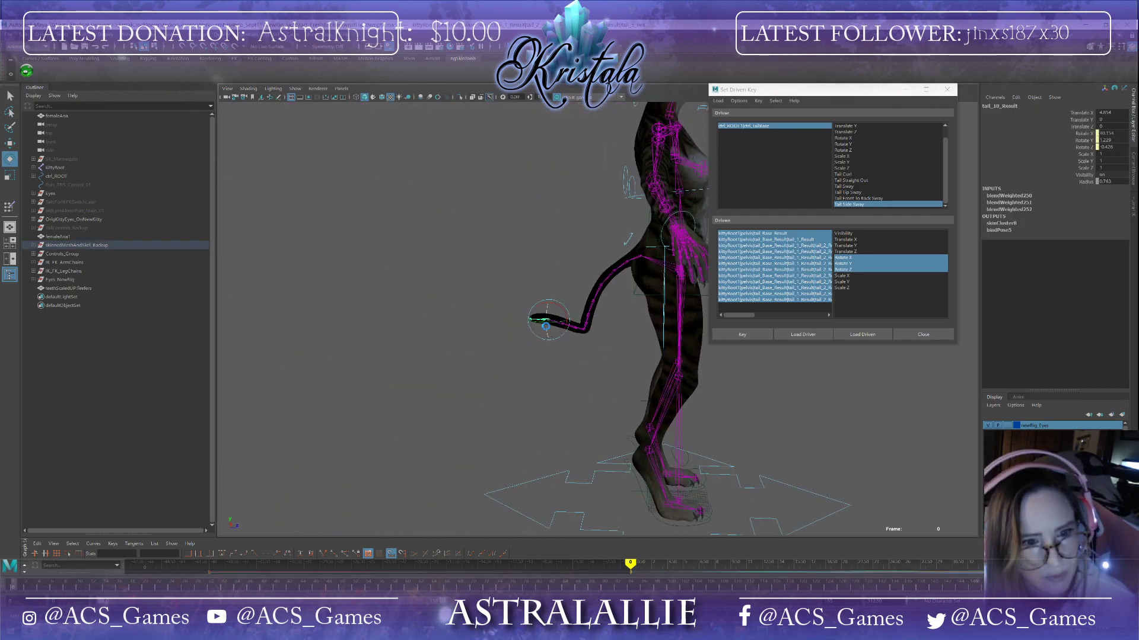
{"action": "left_click", "coordinate": [539, 347]}
{"action": "left_click", "coordinate": [546, 322]}
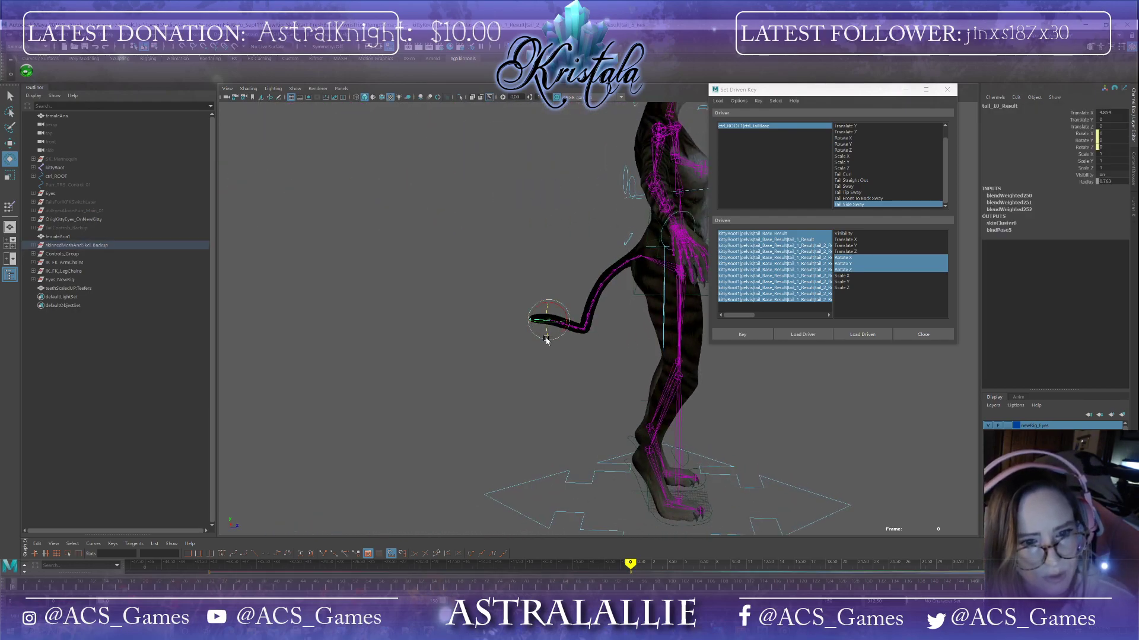
{"action": "left_click_drag", "start_coordinate": [540, 323], "coordinate": [624, 340], "text": "alt"}
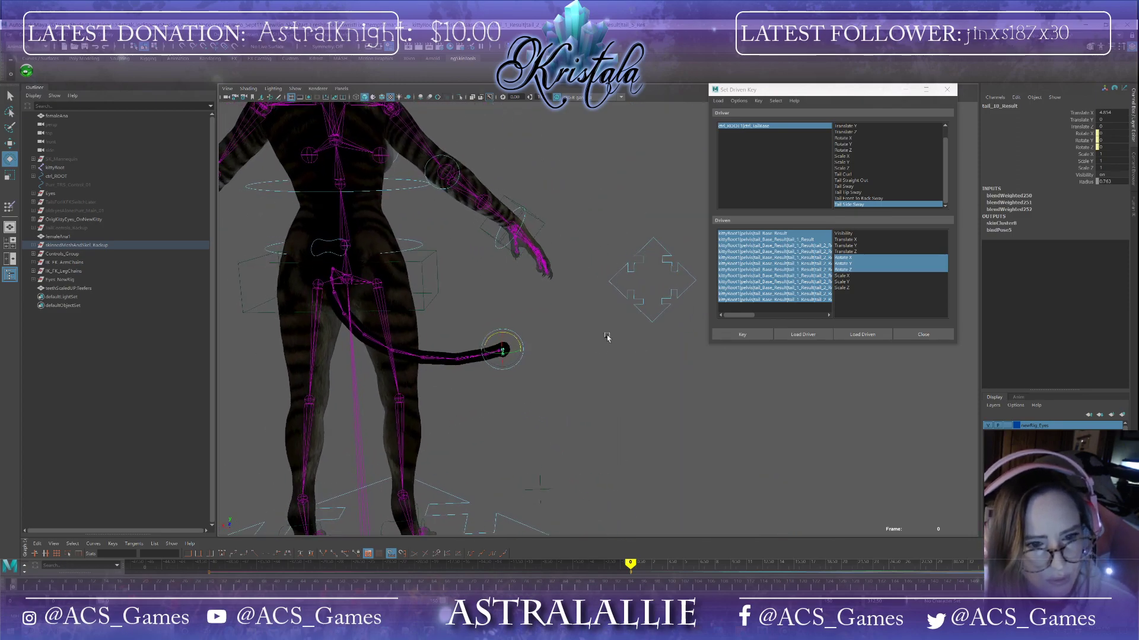
{"action": "left_click_drag", "start_coordinate": [509, 334], "coordinate": [612, 335]}
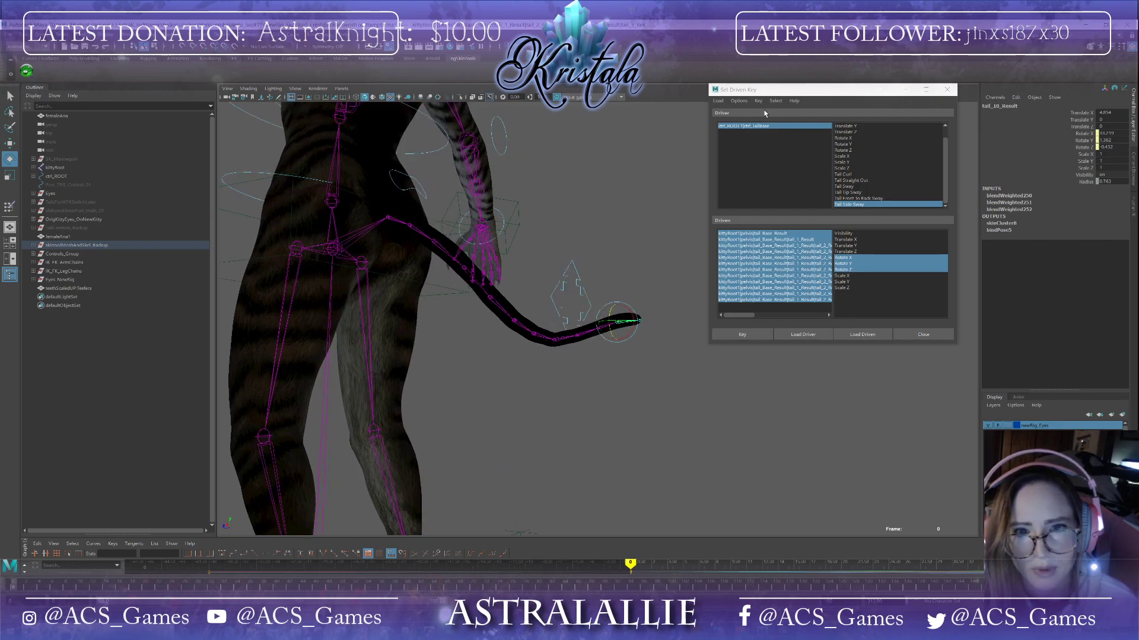
{"action": "left_click", "coordinate": [764, 125]}
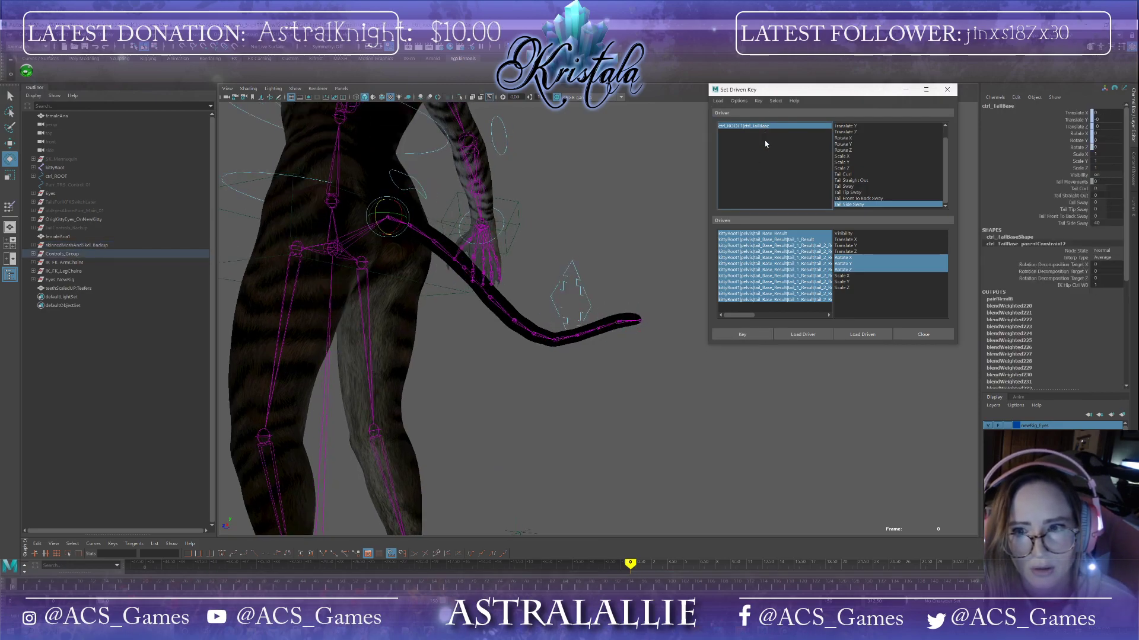
{"action": "left_click", "coordinate": [742, 334]}
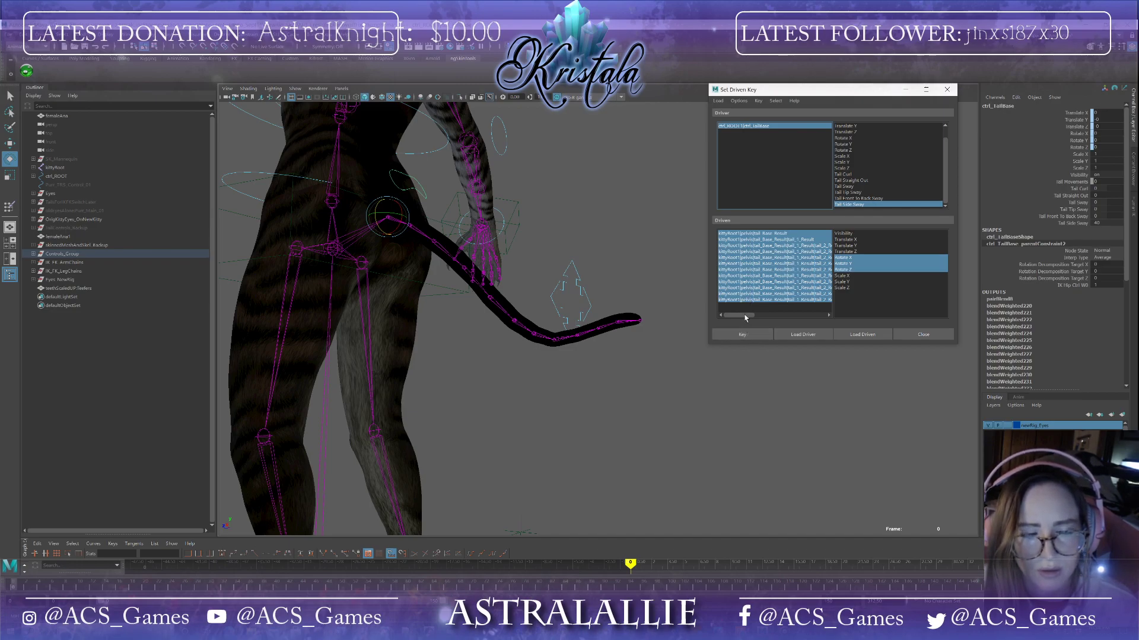
Step: Scrub Tail Side Sway on the tail base control to test it, then reset it to 0
{"action": "left_click_drag", "start_coordinate": [1120, 223], "coordinate": [1108, 223]}
{"action": "left_click", "coordinate": [1099, 223]}
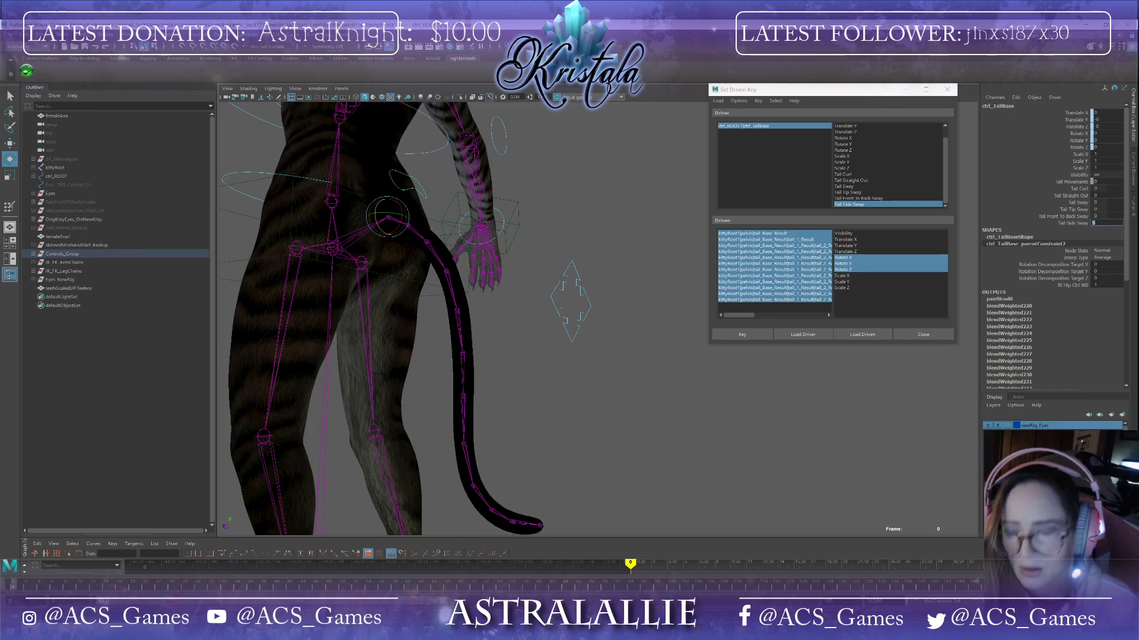
{"action": "type", "text": "0"}
{"action": "key", "text": "Return"}
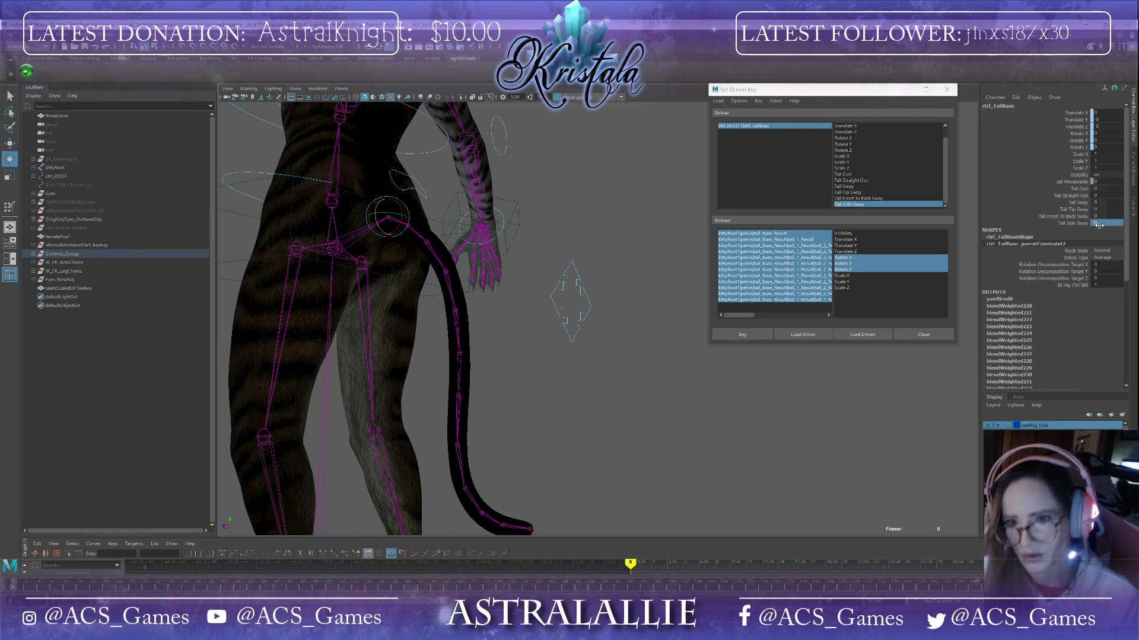
{"action": "left_click", "coordinate": [1099, 224]}
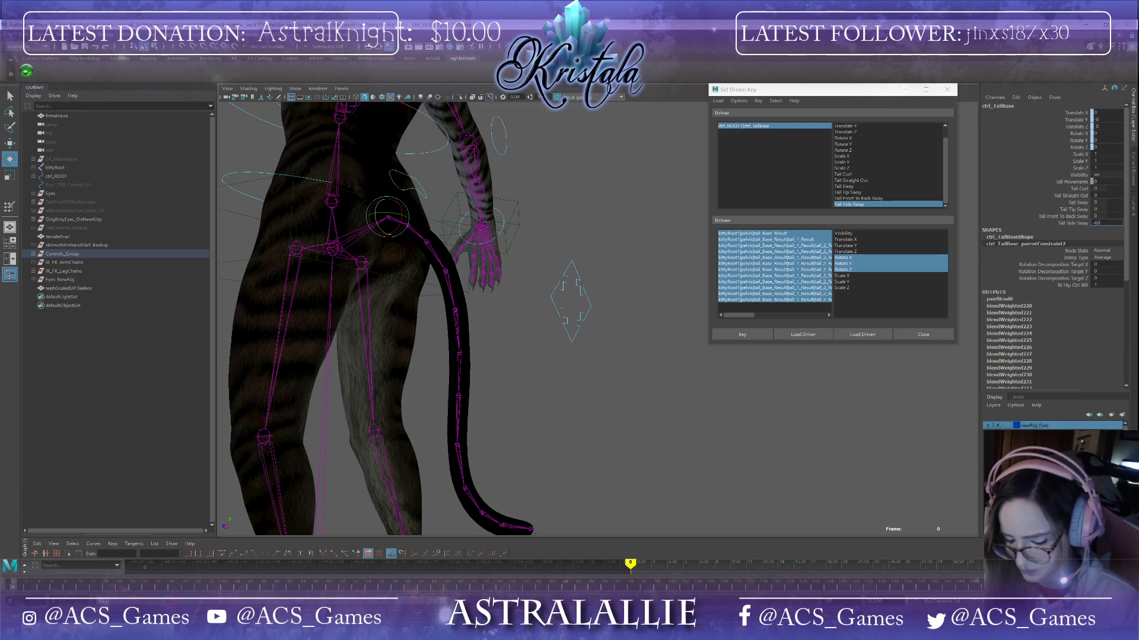
{"action": "key", "text": "Return"}
Step: Rotate the upper tail joints to swing the tail out to the opposite side
{"action": "left_click_drag", "start_coordinate": [363, 326], "coordinate": [647, 304], "text": "alt"}
{"action": "left_click", "coordinate": [571, 335]}
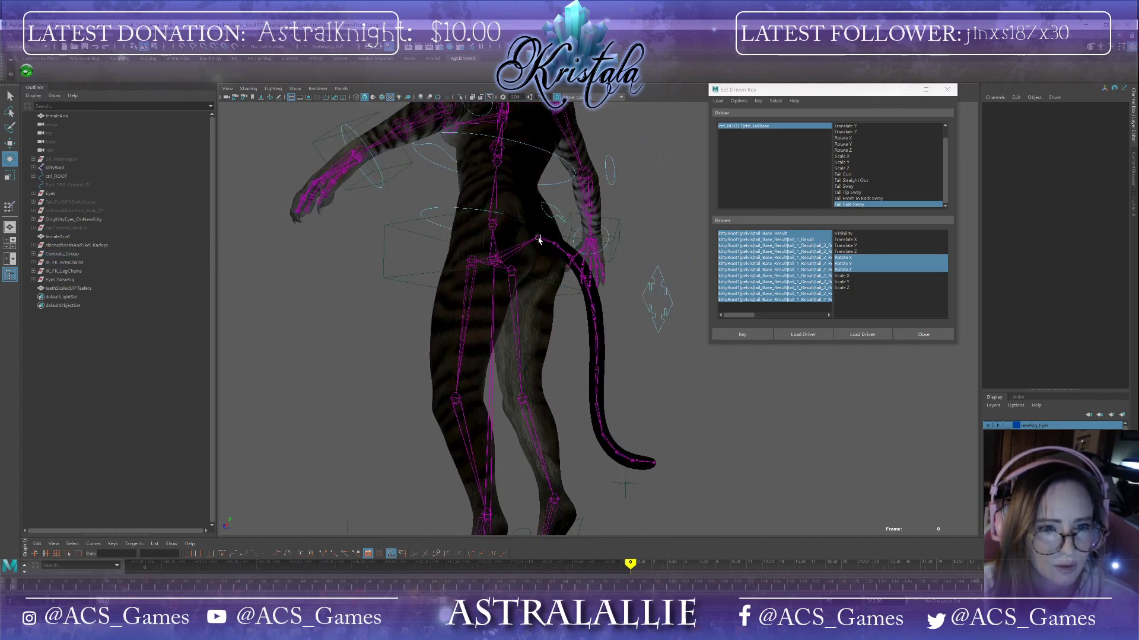
{"action": "left_click", "coordinate": [538, 240]}
{"action": "left_click_drag", "start_coordinate": [538, 240], "coordinate": [382, 340], "text": "alt"}
Step: Select the tail tip joints, rotate them to curl the tail end, and set a driven key
{"action": "left_click", "coordinate": [537, 275]}
{"action": "left_click", "coordinate": [520, 274]}
{"action": "left_click", "coordinate": [508, 293]}
{"action": "left_click", "coordinate": [487, 312]}
{"action": "left_click", "coordinate": [458, 328]}
{"action": "left_click", "coordinate": [429, 338]}
{"action": "left_click", "coordinate": [395, 342]}
{"action": "left_click", "coordinate": [361, 341]}
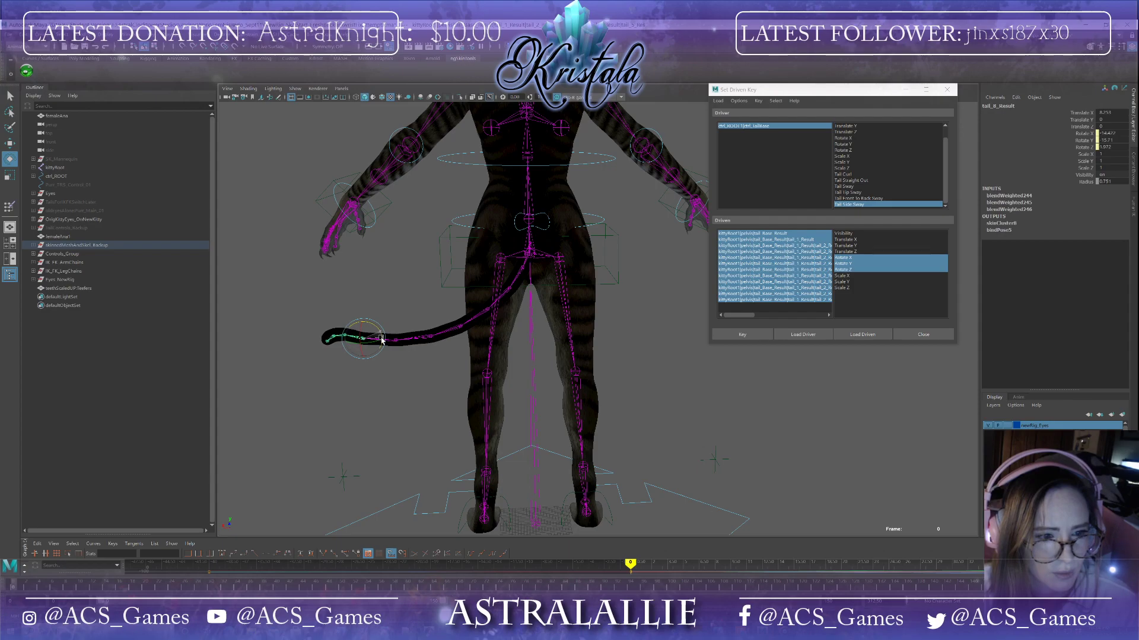
{"action": "left_click_drag", "start_coordinate": [327, 368], "coordinate": [368, 322], "text": "alt"}
{"action": "left_click", "coordinate": [358, 360]}
{"action": "left_click", "coordinate": [346, 315]}
{"action": "left_click", "coordinate": [356, 356]}
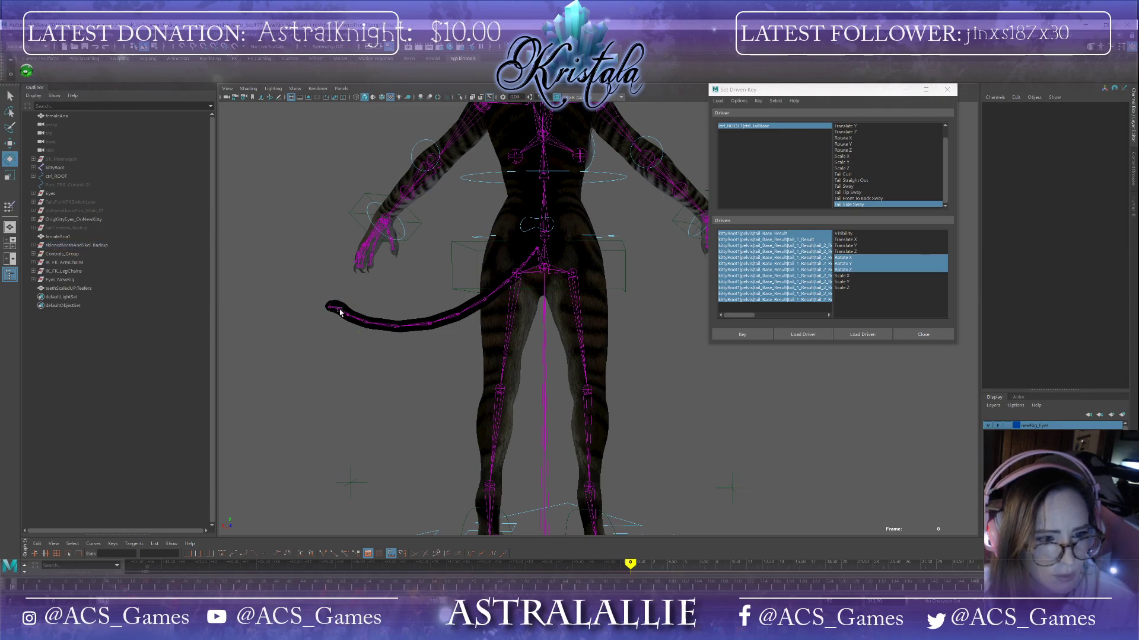
{"action": "left_click", "coordinate": [339, 311]}
{"action": "left_click_drag", "start_coordinate": [347, 312], "coordinate": [598, 348], "text": "alt"}
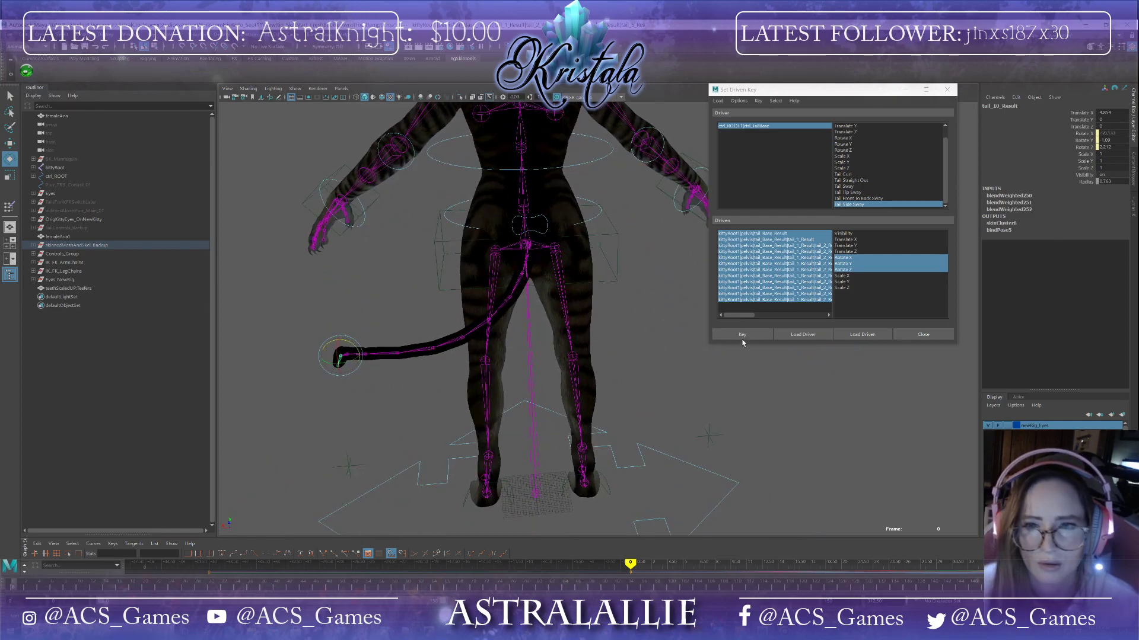
{"action": "left_click", "coordinate": [745, 335]}
Step: Select the tail base control and scrub Tail Side Sway to test the new pose
{"action": "left_click", "coordinate": [780, 126]}
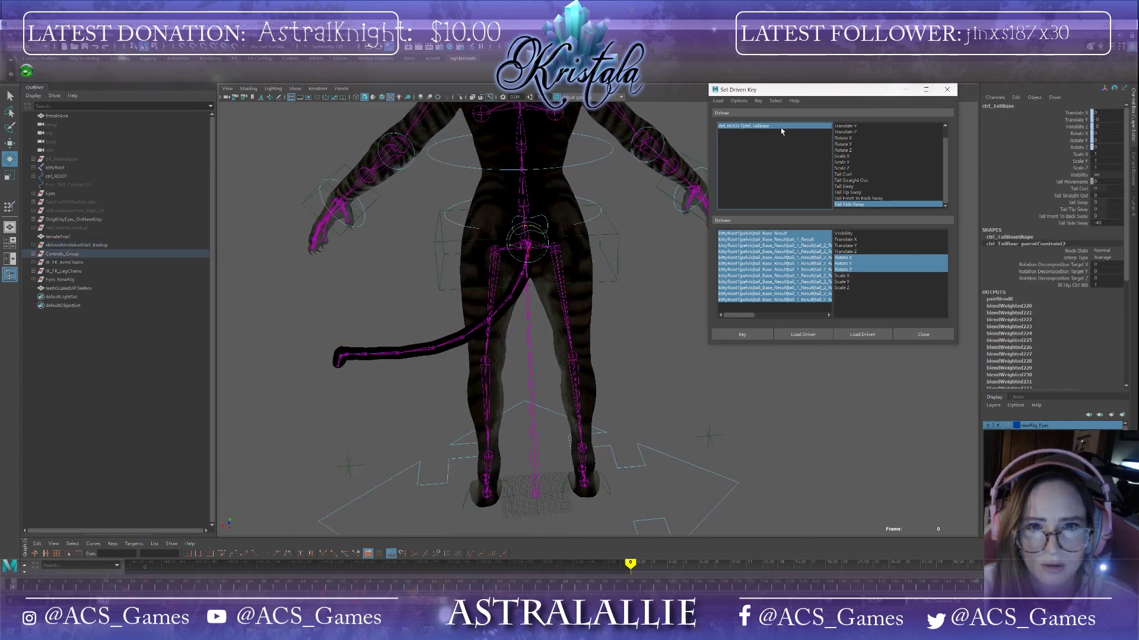
{"action": "mouse_move", "coordinate": [1091, 223]}
{"action": "left_mouse_down"}
{"action": "mouse_move", "coordinate": [1122, 222]}
{"action": "mouse_move", "coordinate": [1095, 222]}
{"action": "left_mouse_up"}
{"action": "mouse_move", "coordinate": [824, 379]}
{"action": "left_mouse_down", "text": "alt"}
{"action": "mouse_move", "coordinate": [852, 379]}
{"action": "mouse_move", "coordinate": [811, 381]}
{"action": "mouse_move", "coordinate": [802, 405]}
{"action": "mouse_move", "coordinate": [816, 380]}
{"action": "left_mouse_up", "text": "alt"}
{"action": "left_click_drag", "start_coordinate": [1095, 223], "coordinate": [1106, 222]}
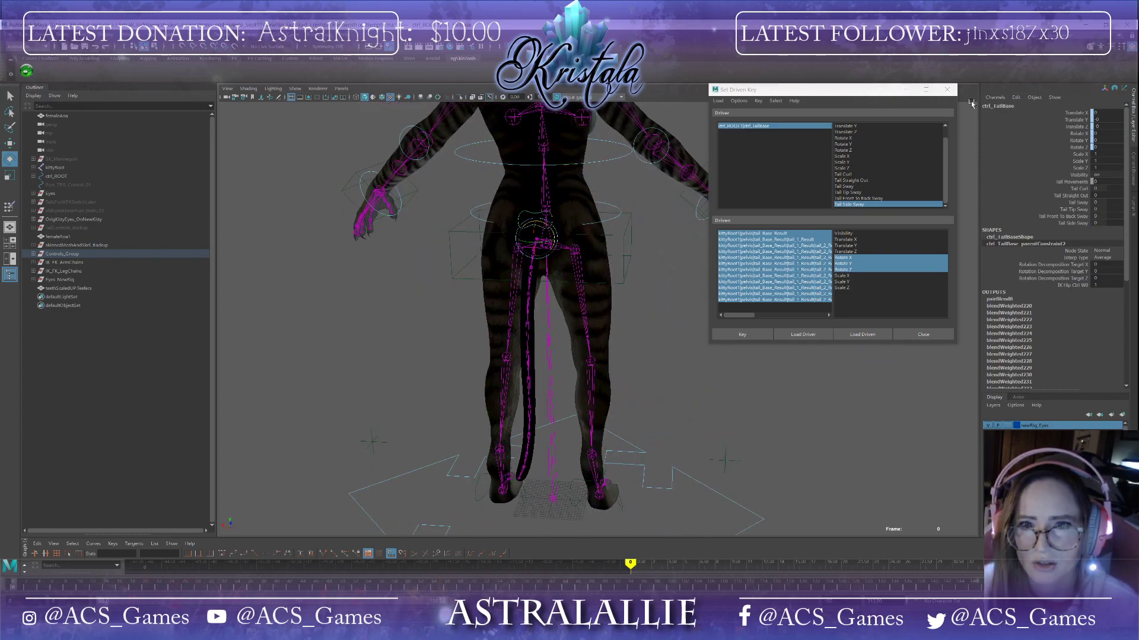
Step: Close the Set Driven Key window and save the scene
{"action": "left_click", "coordinate": [947, 89]}
{"action": "left_click", "coordinate": [7, 35]}
{"action": "left_click", "coordinate": [32, 68]}
{"action": "left_click", "coordinate": [541, 334]}
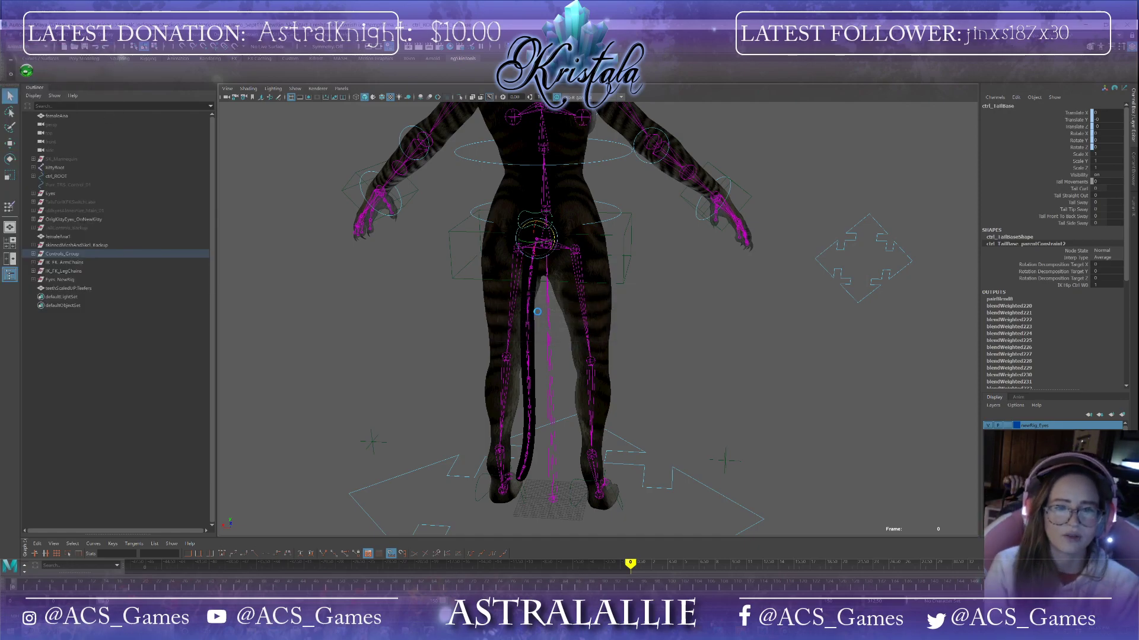
{"action": "key", "text": "e"}
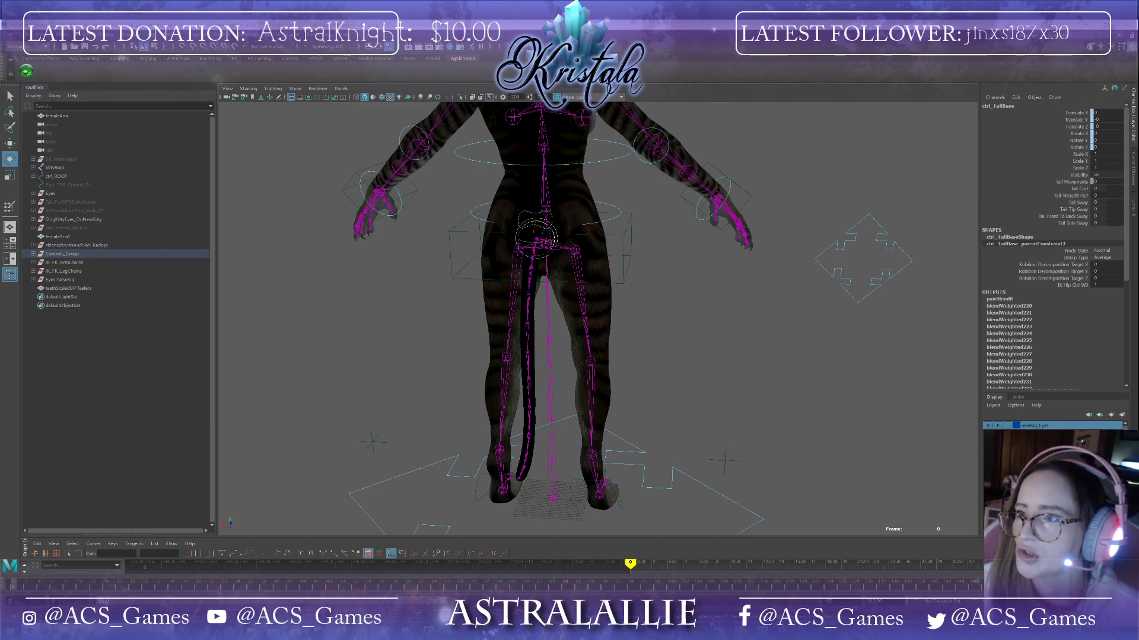
Step: Save a copy of the scene under a new file name
{"action": "left_click", "coordinate": [11, 37]}
{"action": "left_click", "coordinate": [47, 77]}
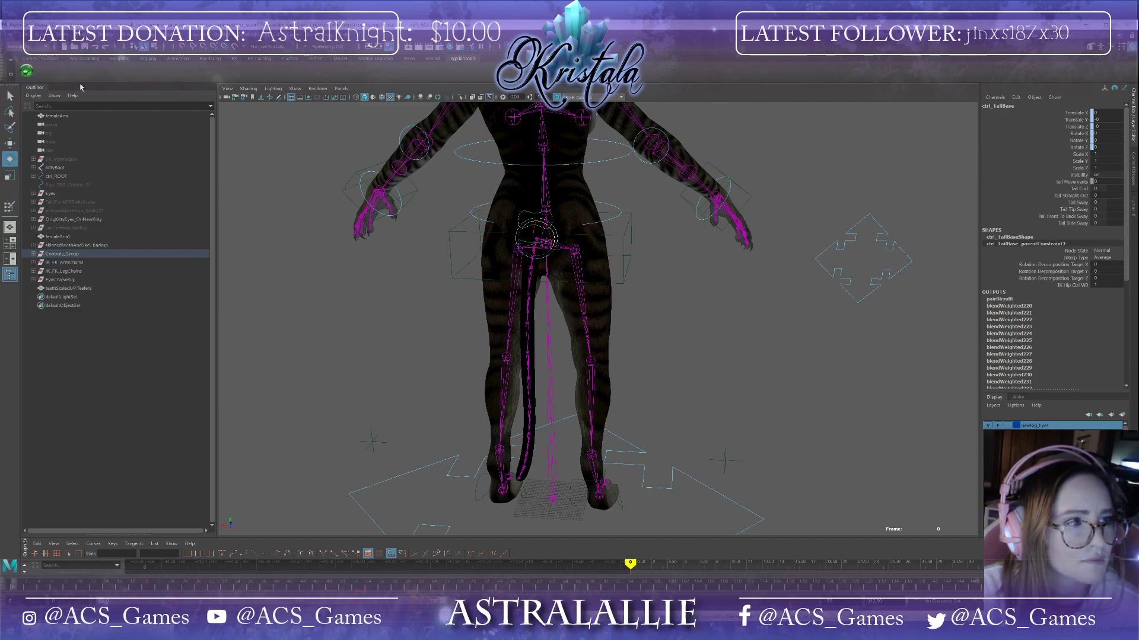
{"action": "left_click", "coordinate": [9, 37]}
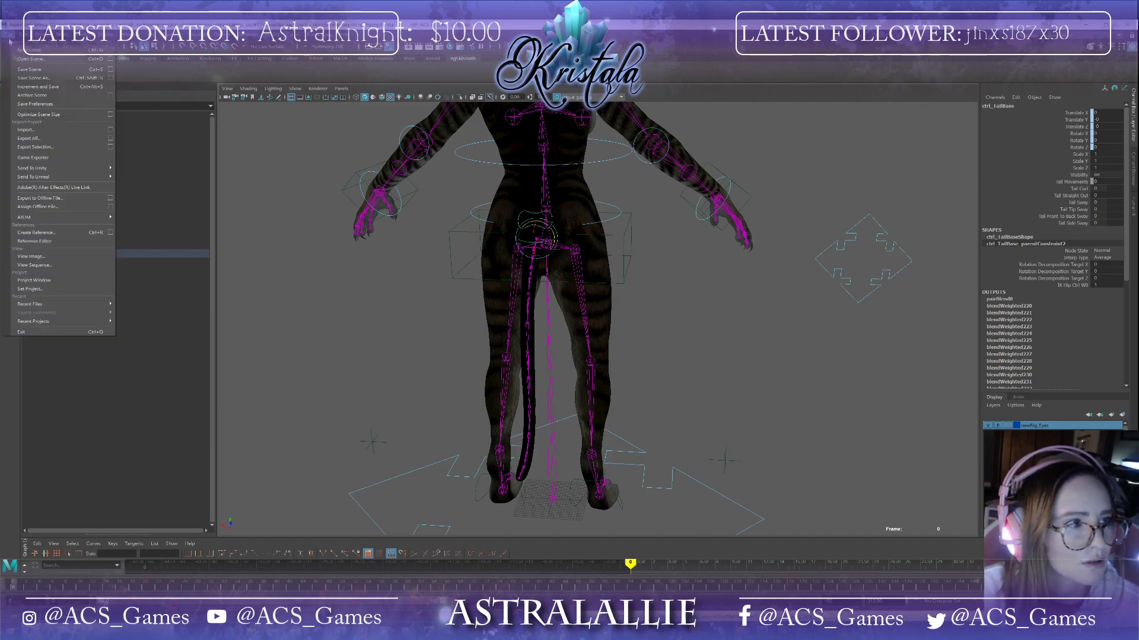
{"action": "left_click", "coordinate": [48, 78]}
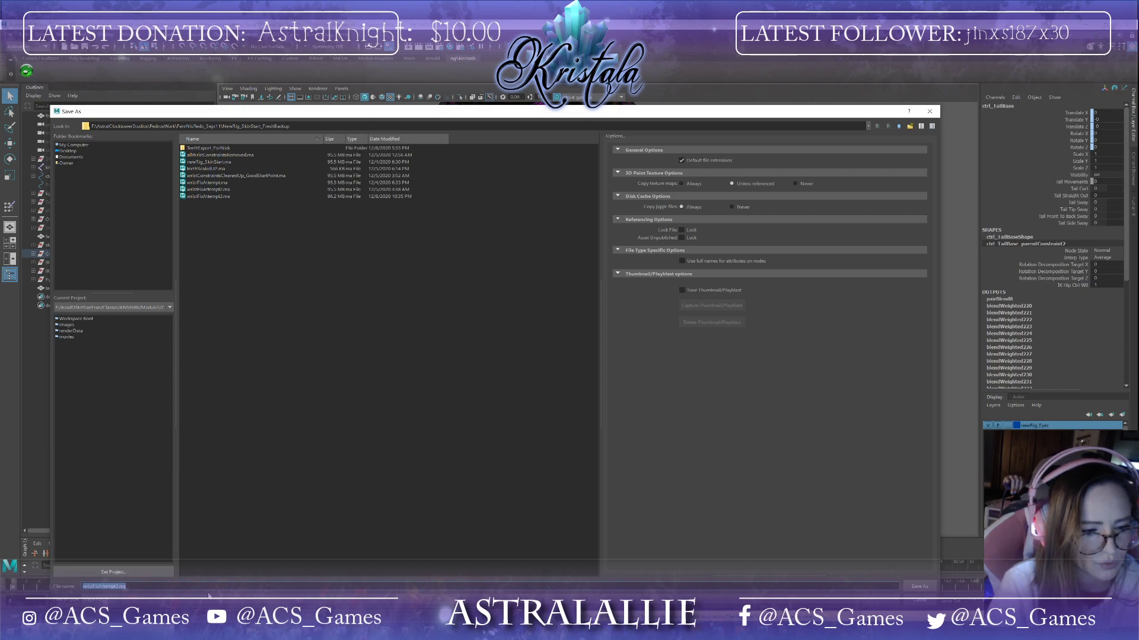
{"action": "type", "text": "wrist"}
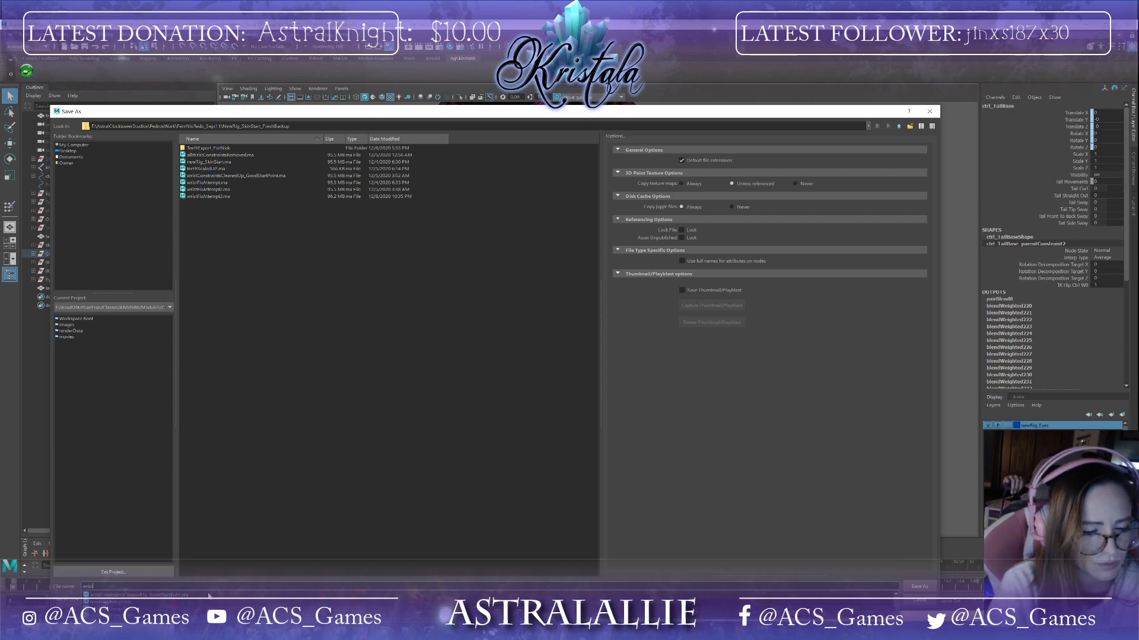
{"action": "key", "text": "BackSpace"}
{"action": "key", "text": "BackSpace"}
{"action": "key", "text": "BackSpace"}
{"action": "key", "text": "BackSpace"}
{"action": "key", "text": "BackSpace"}
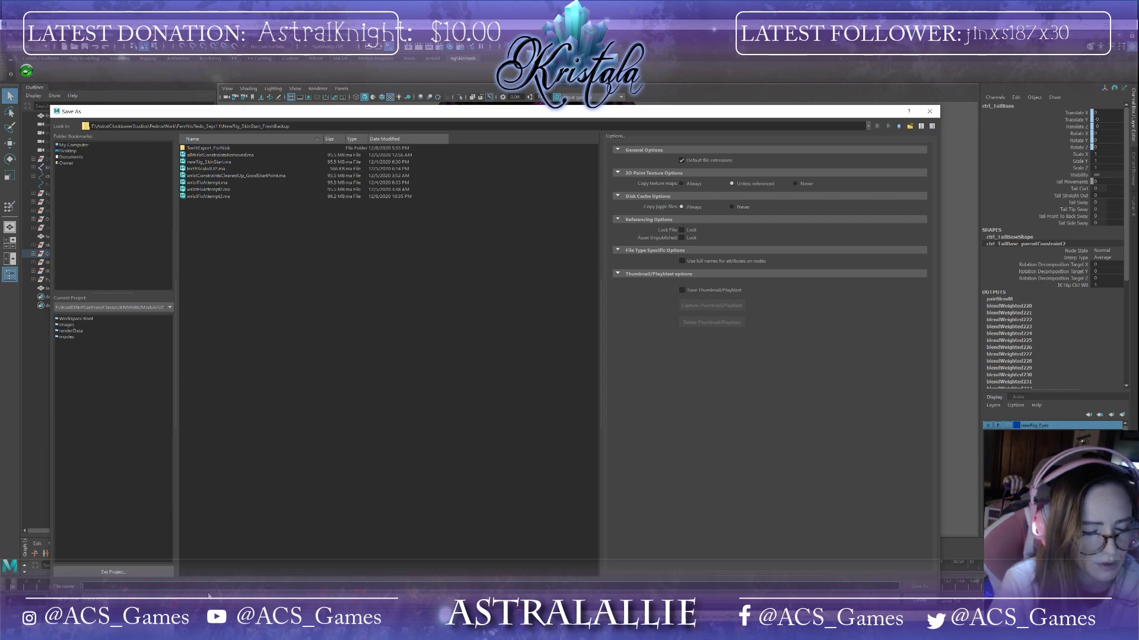
{"action": "type", "text": "tail"}
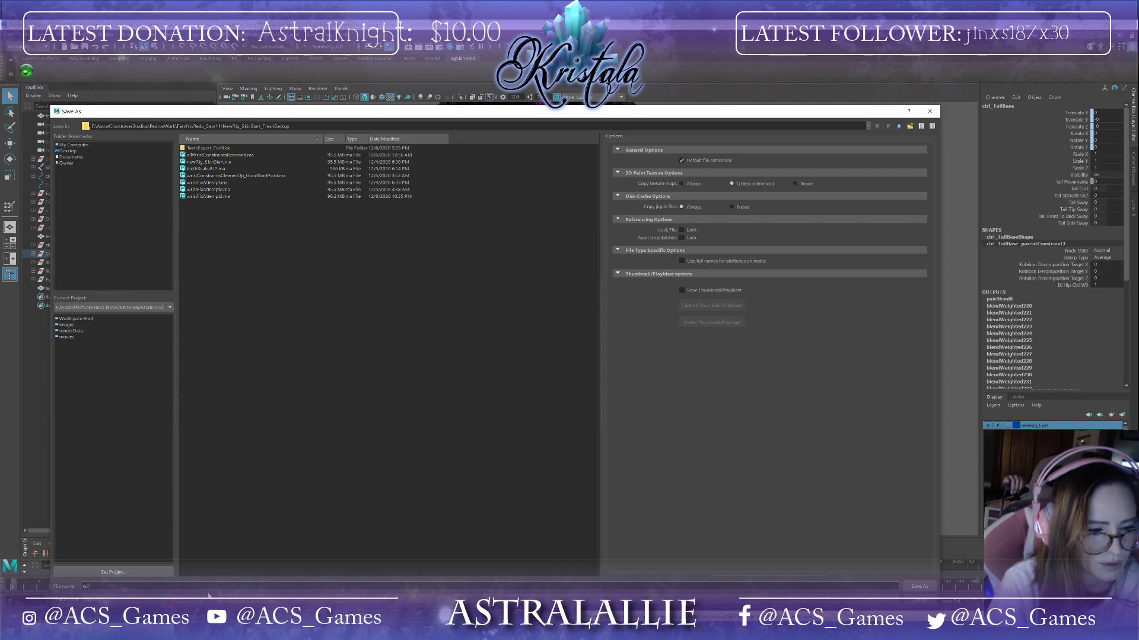
{"action": "type", "text": "HookedUp_TeethA"}
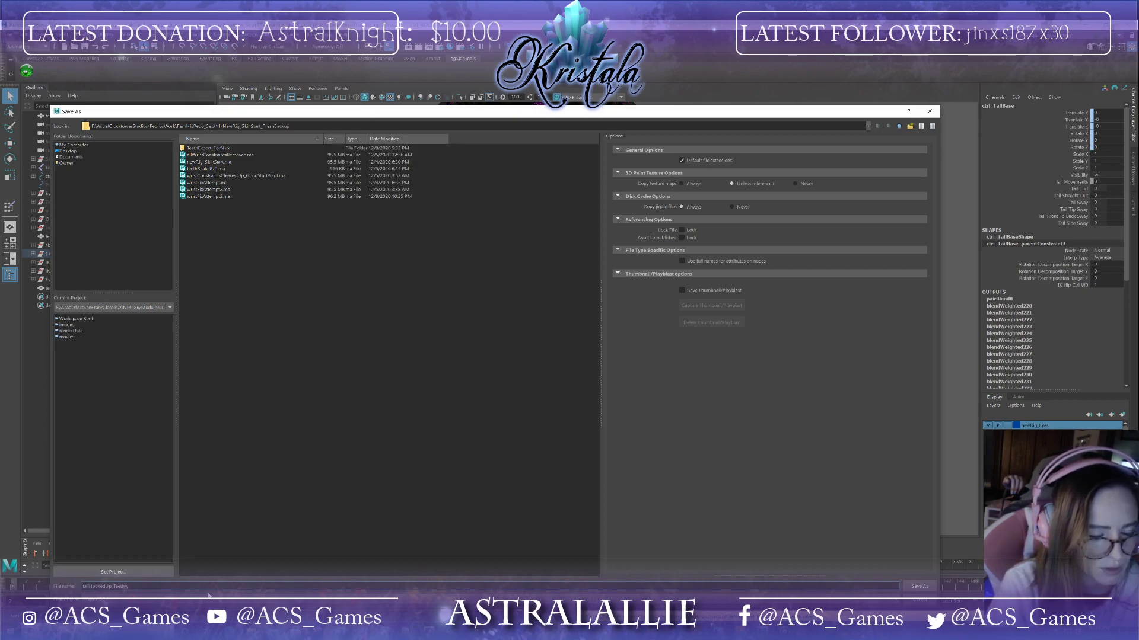
{"action": "type", "text": "ched"}
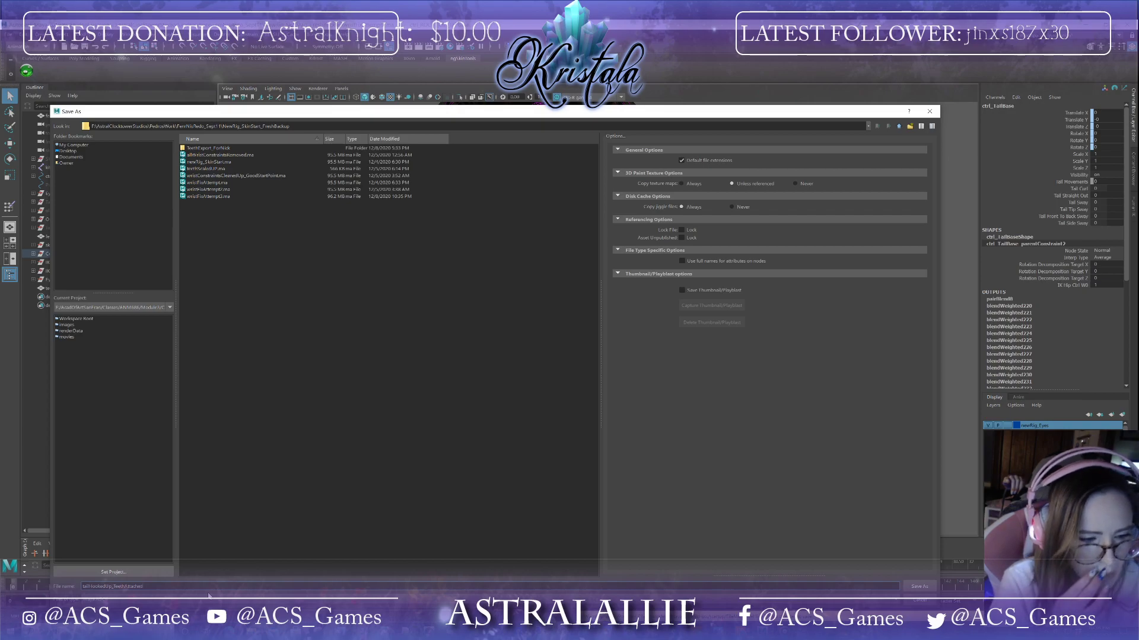
{"action": "key", "text": "Return"}
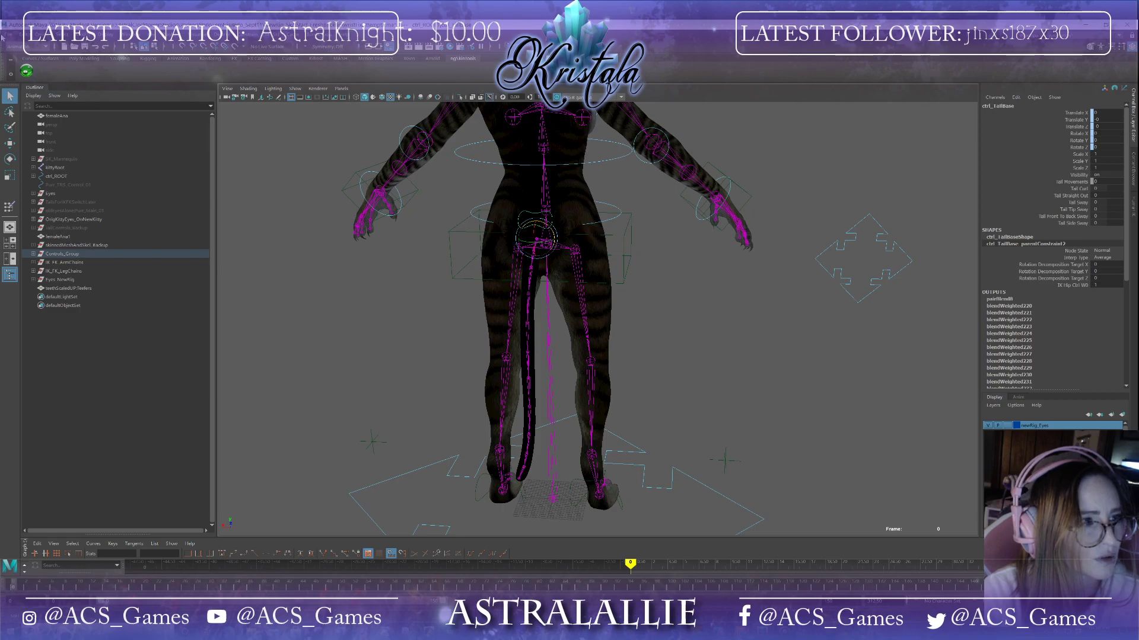
Step: Save the scene as testAni
{"action": "key", "text": "e"}
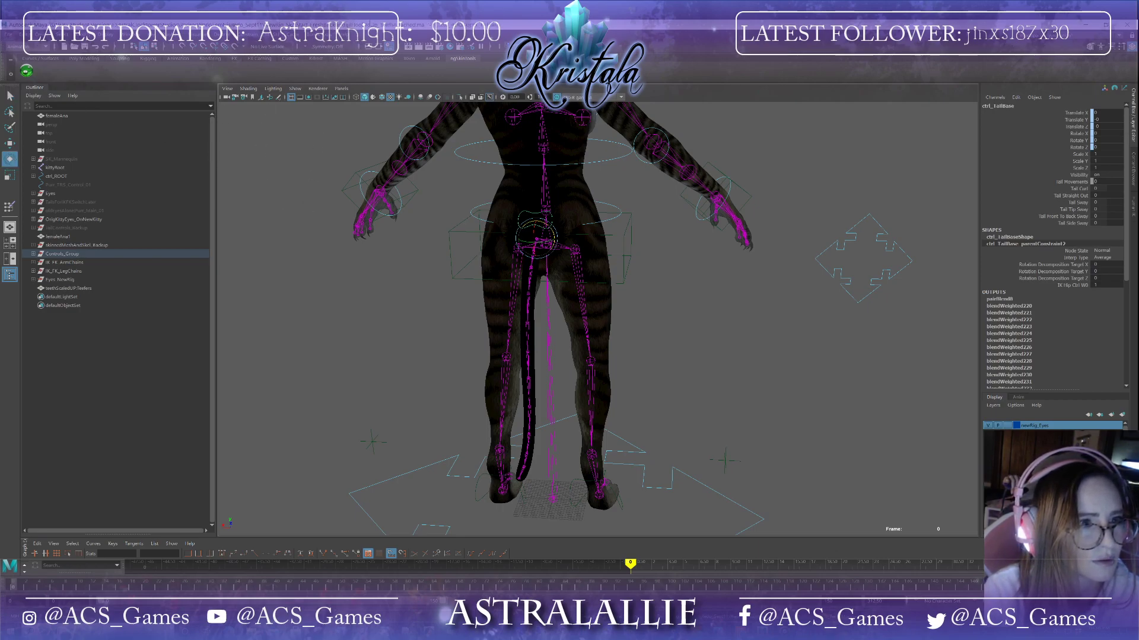
{"action": "double_click", "coordinate": [135, 27]}
{"action": "left_click_drag", "start_coordinate": [136, 34], "coordinate": [162, 60]}
{"action": "double_click", "coordinate": [162, 59]}
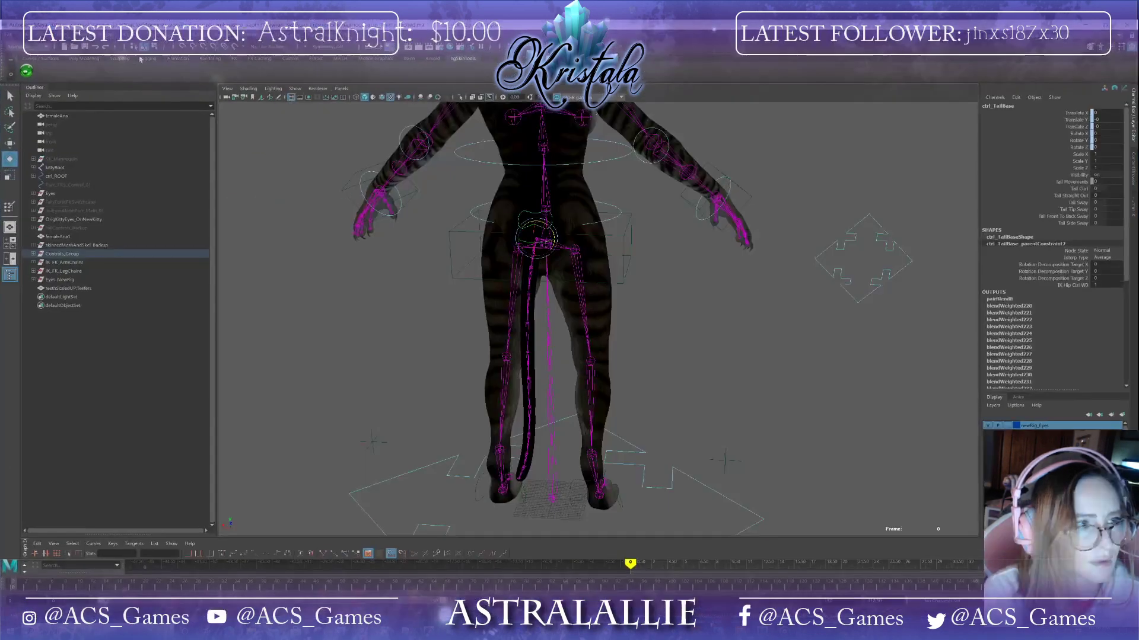
{"action": "left_click", "coordinate": [9, 37]}
{"action": "left_click", "coordinate": [46, 80]}
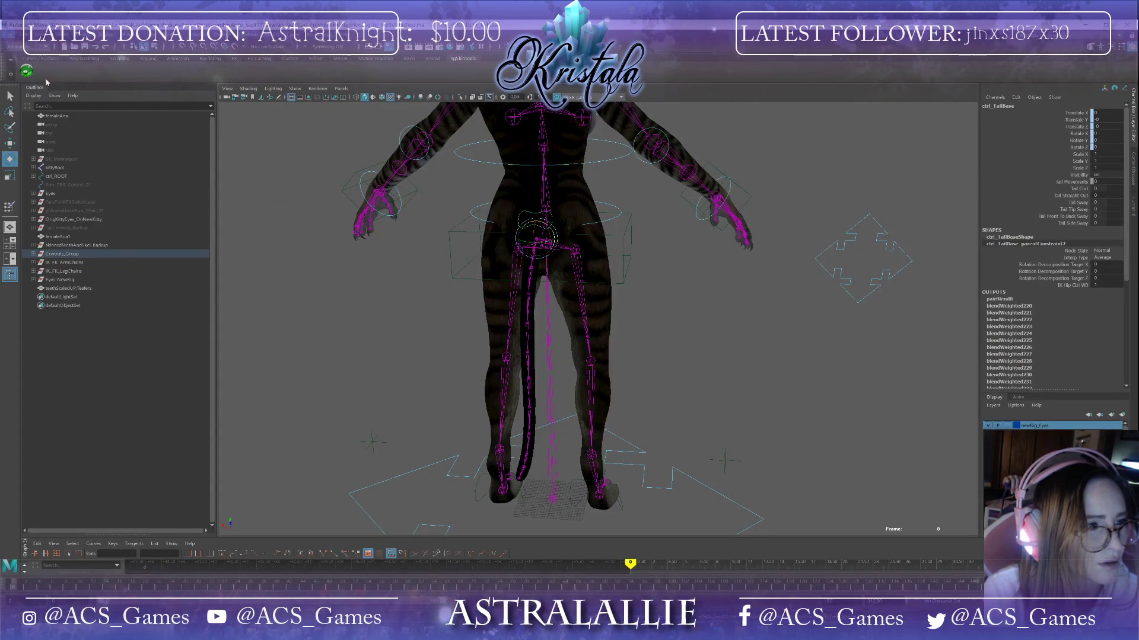
{"action": "type", "text": "testAnim"}
{"action": "key", "text": "Return"}
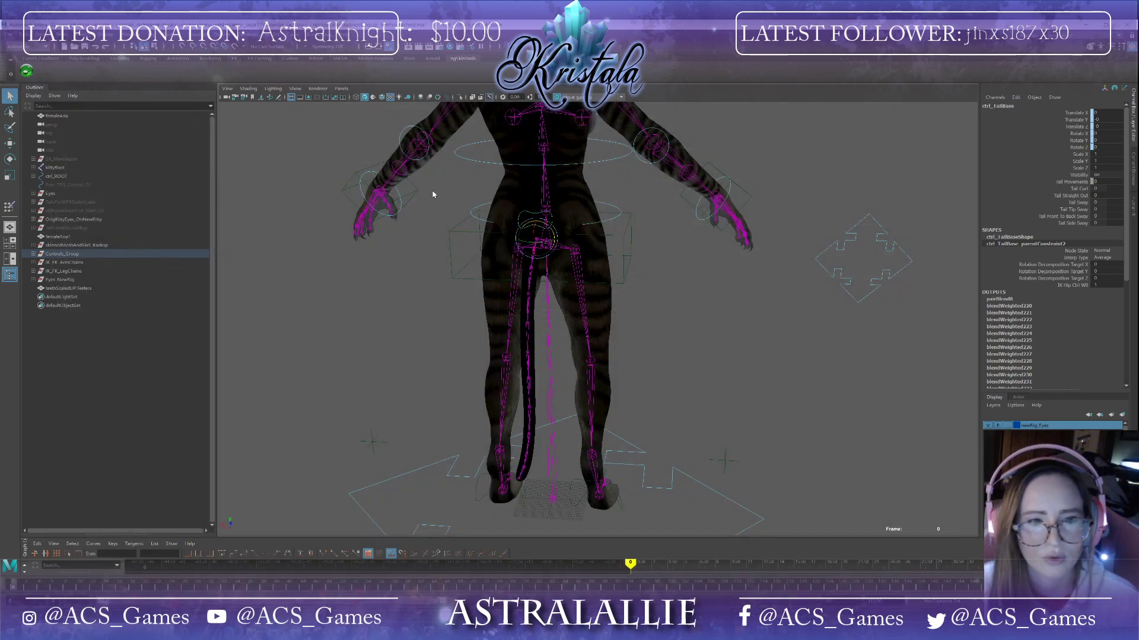
Step: Save the scene again
{"action": "key", "text": "e"}
{"action": "left_click_drag", "start_coordinate": [475, 213], "coordinate": [700, 259], "text": "alt"}
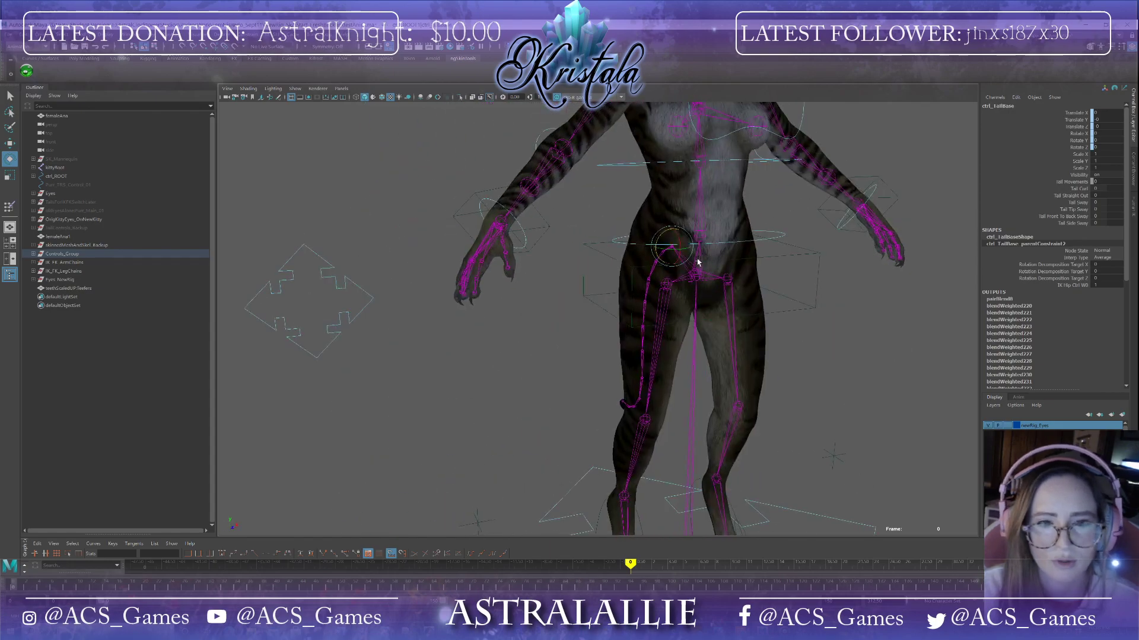
{"action": "middle_click_drag", "start_coordinate": [700, 259], "coordinate": [541, 271], "text": "alt"}
{"action": "left_click_drag", "start_coordinate": [755, 300], "coordinate": [719, 314], "text": "alt"}
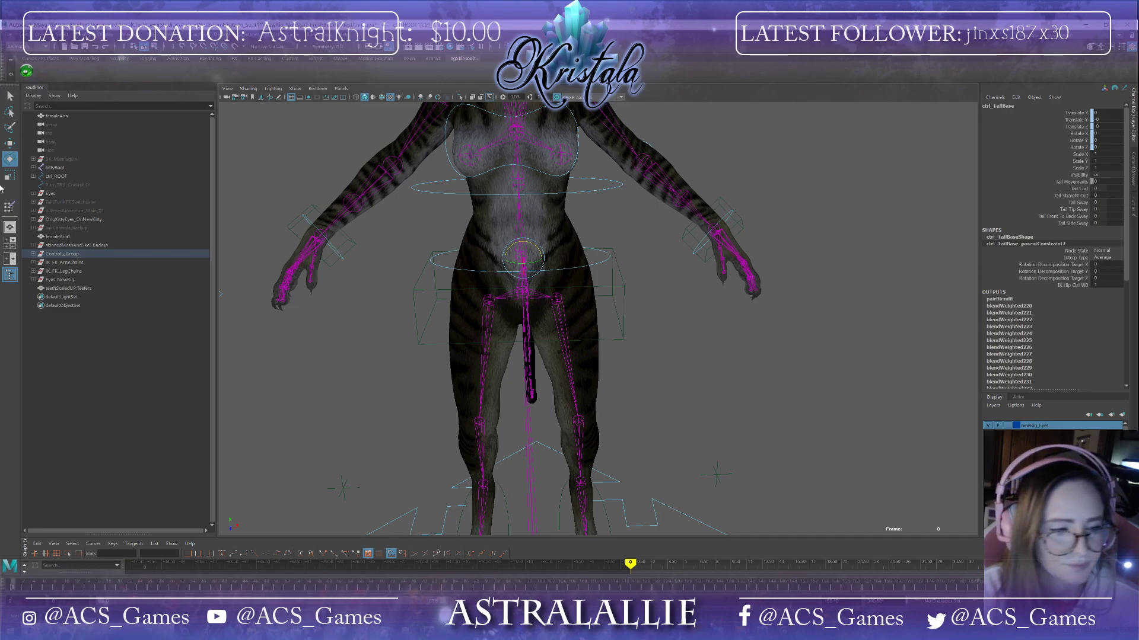
{"action": "left_click", "coordinate": [9, 35]}
{"action": "left_click", "coordinate": [26, 70]}
{"action": "left_click", "coordinate": [551, 336]}
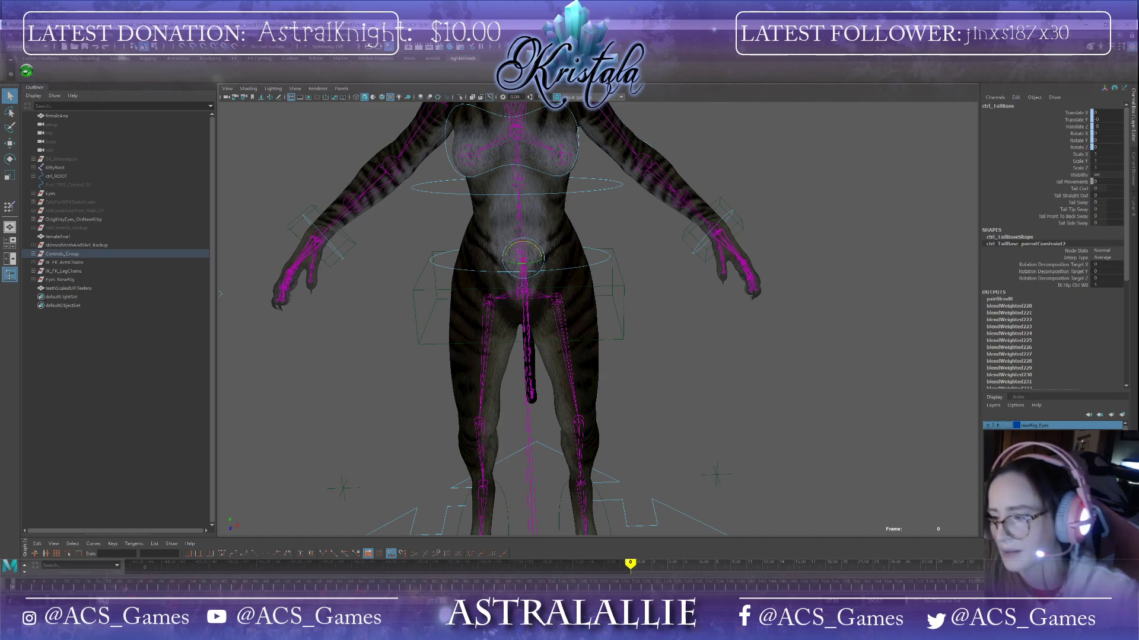
{"action": "key", "text": "e"}
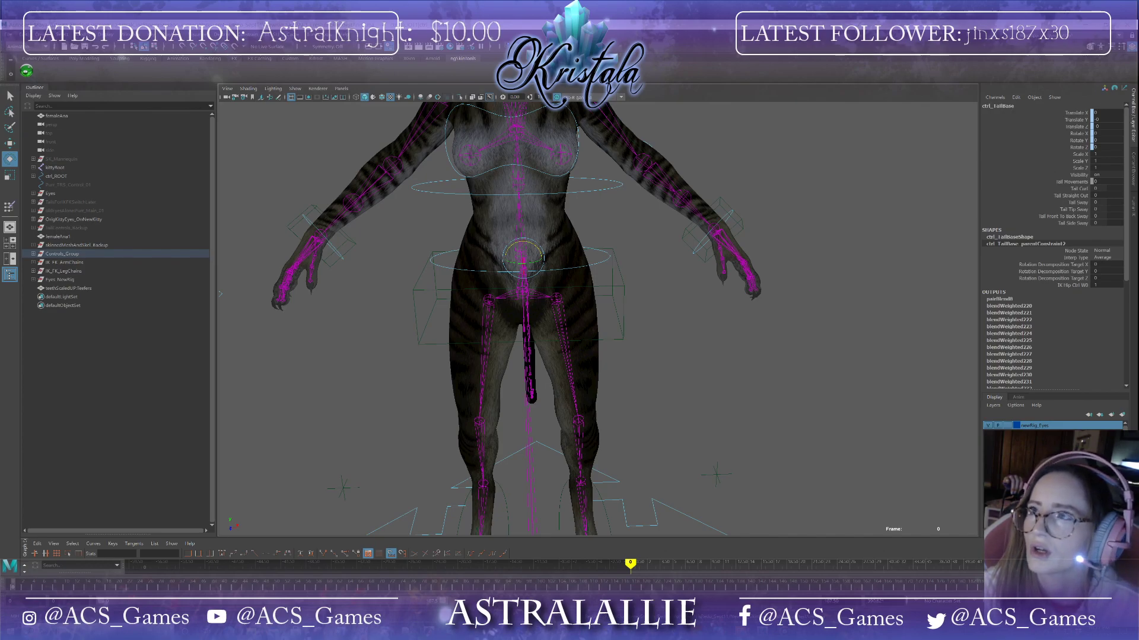
Step: Switch to YouTube and play the sword-swinging reference video
{"action": "left_click_drag", "start_coordinate": [1138, 226], "coordinate": [640, 22]}
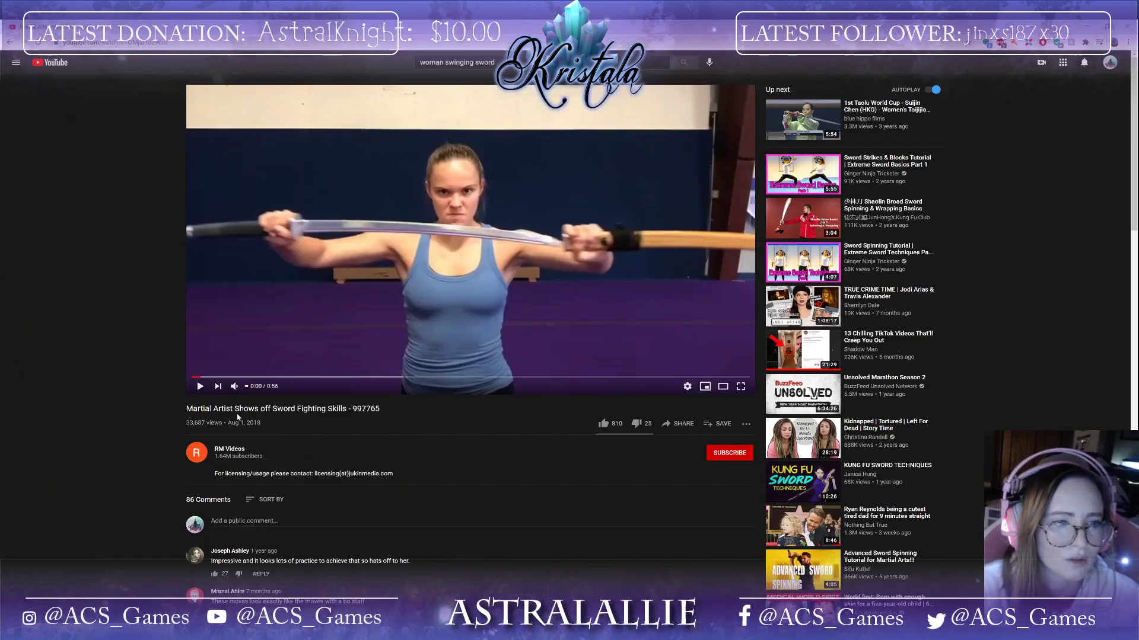
{"action": "left_click", "coordinate": [200, 386]}
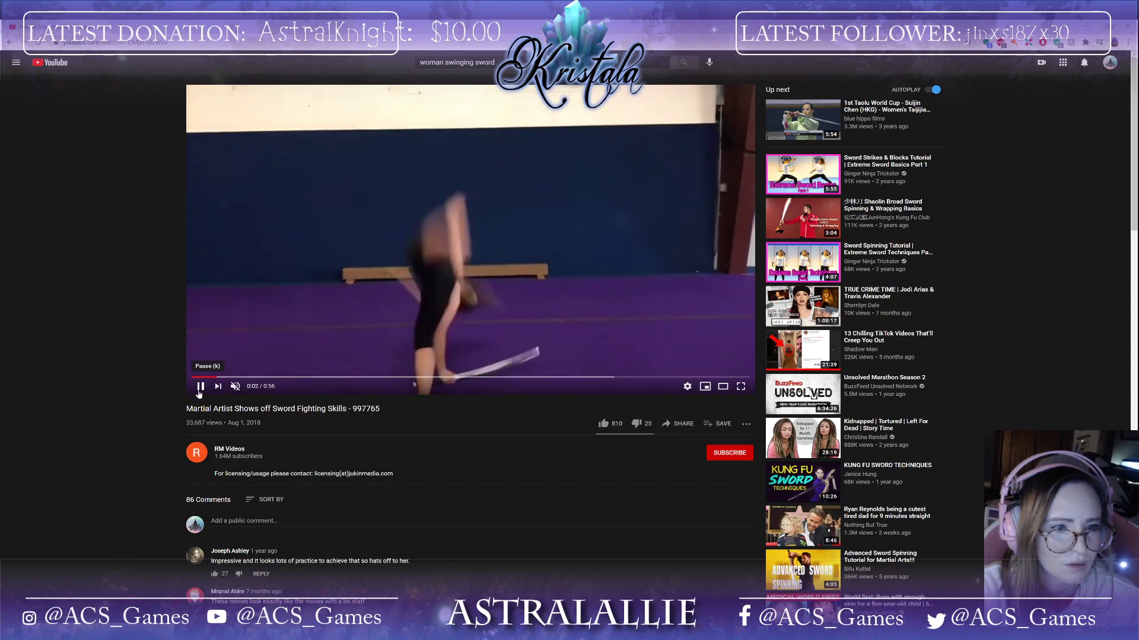
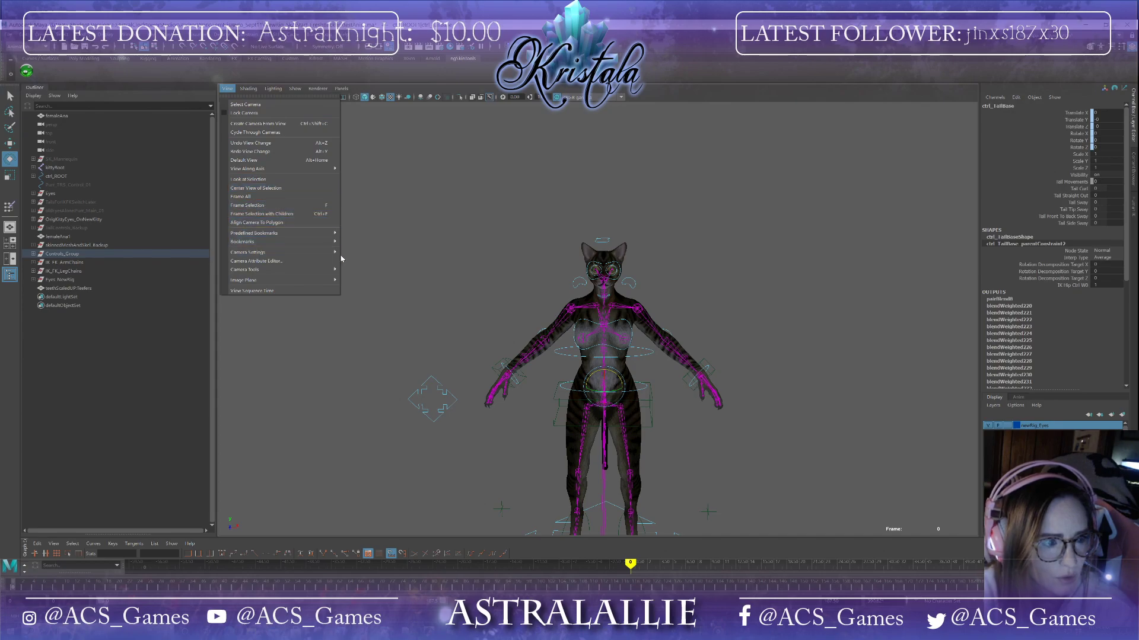
Step: Import the female walk-cycle reference video from the Edited_30fps folder as an image plane in the viewport
{"action": "mouse_move", "coordinate": [330, 280]}
{"action": "left_click", "coordinate": [389, 299]}
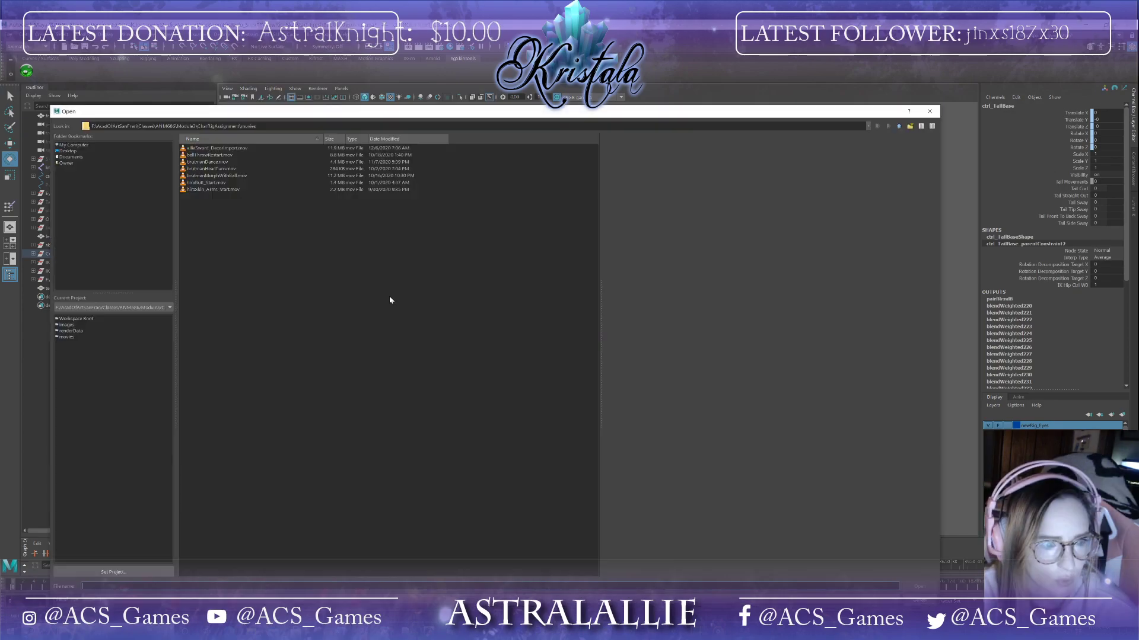
{"action": "left_click", "coordinate": [78, 147]}
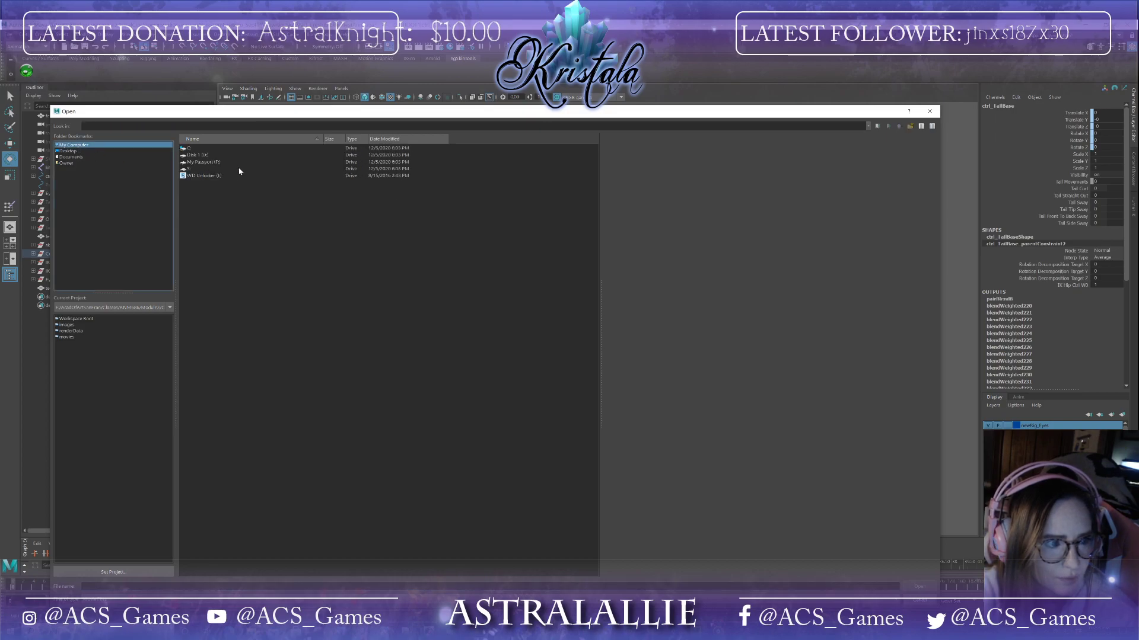
{"action": "double_click", "coordinate": [221, 162]}
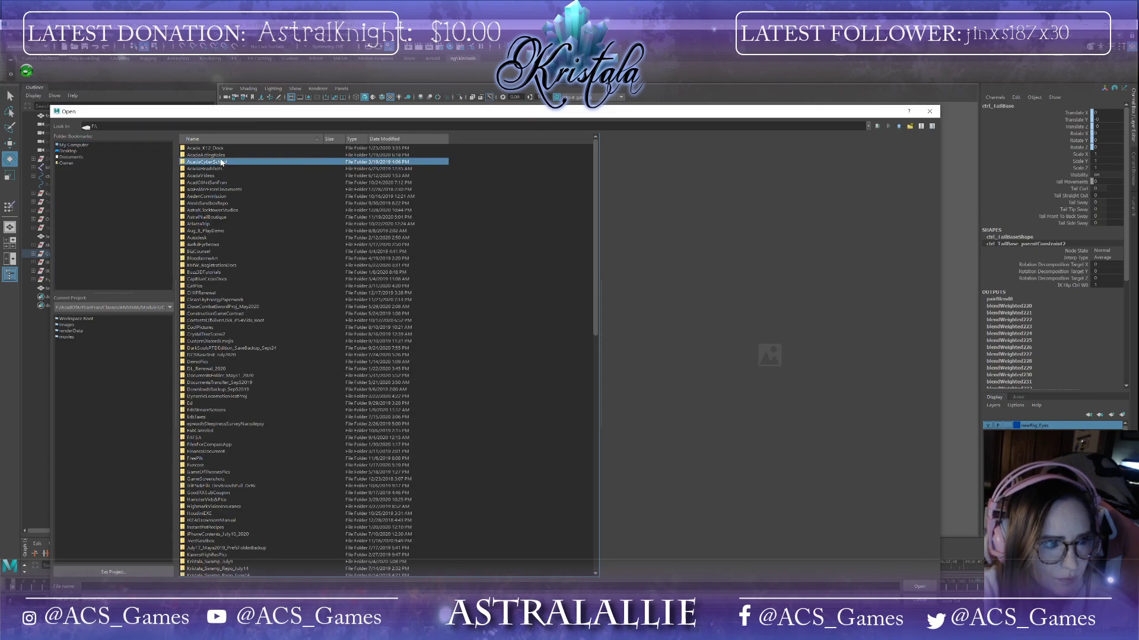
{"action": "double_click", "coordinate": [229, 210]}
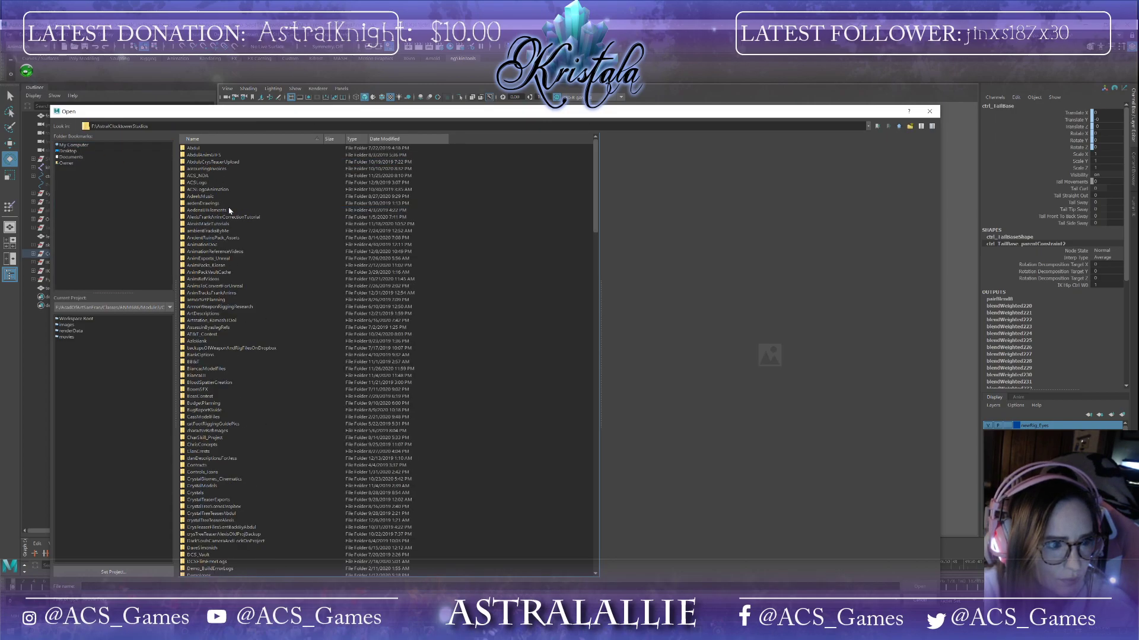
{"action": "double_click", "coordinate": [208, 251]}
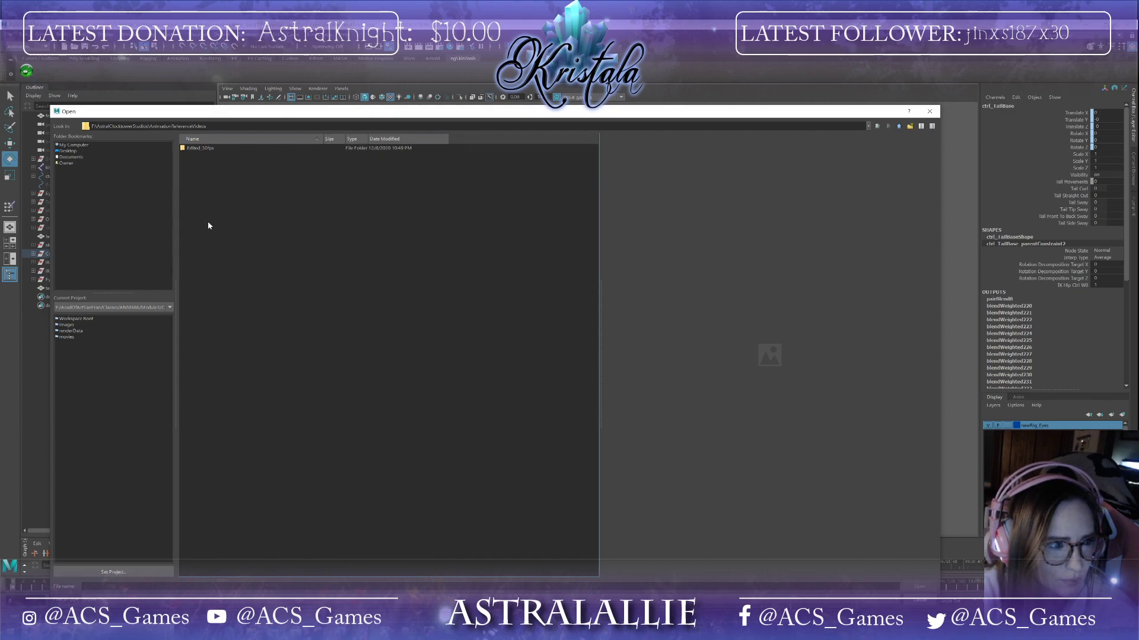
{"action": "double_click", "coordinate": [196, 148]}
{"action": "double_click", "coordinate": [196, 155]}
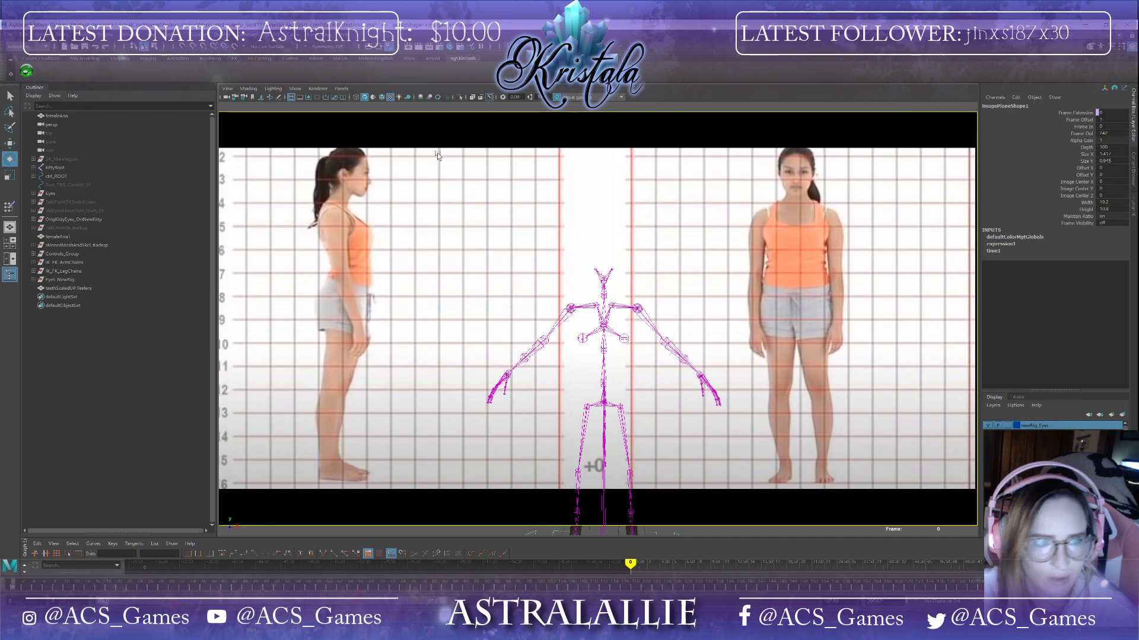
Step: Hide joints from the viewport display
{"action": "left_click", "coordinate": [295, 89]}
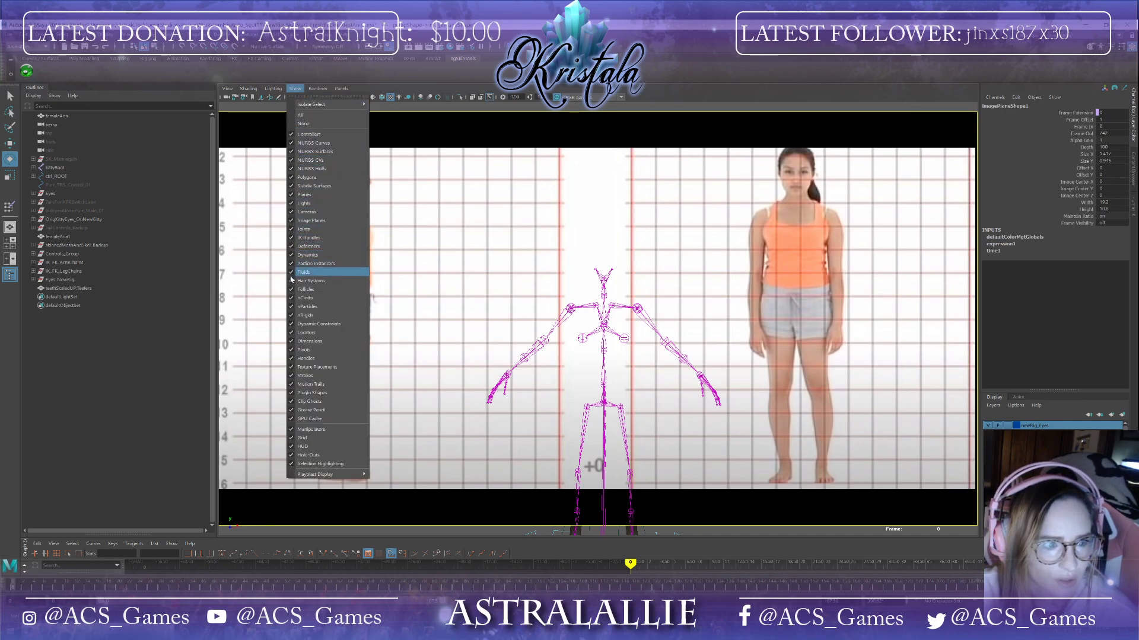
{"action": "left_click", "coordinate": [290, 229]}
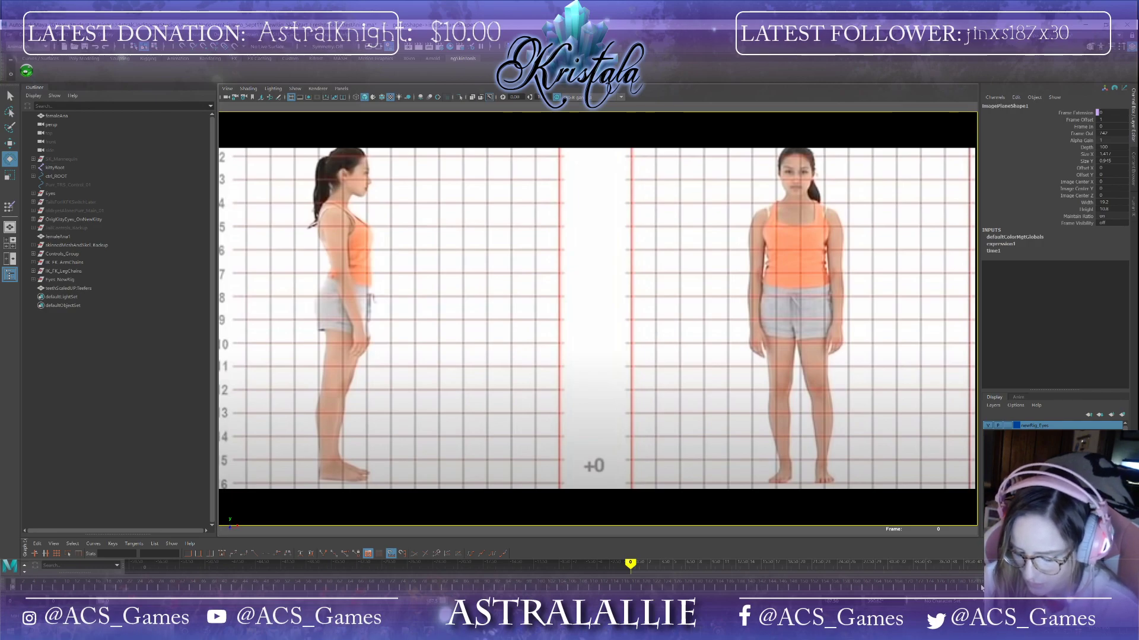
Step: Jump to frame 610, scrub the timeline through the reference video, and return to the first frame
{"action": "type", "text": "610"}
{"action": "key", "text": "Return"}
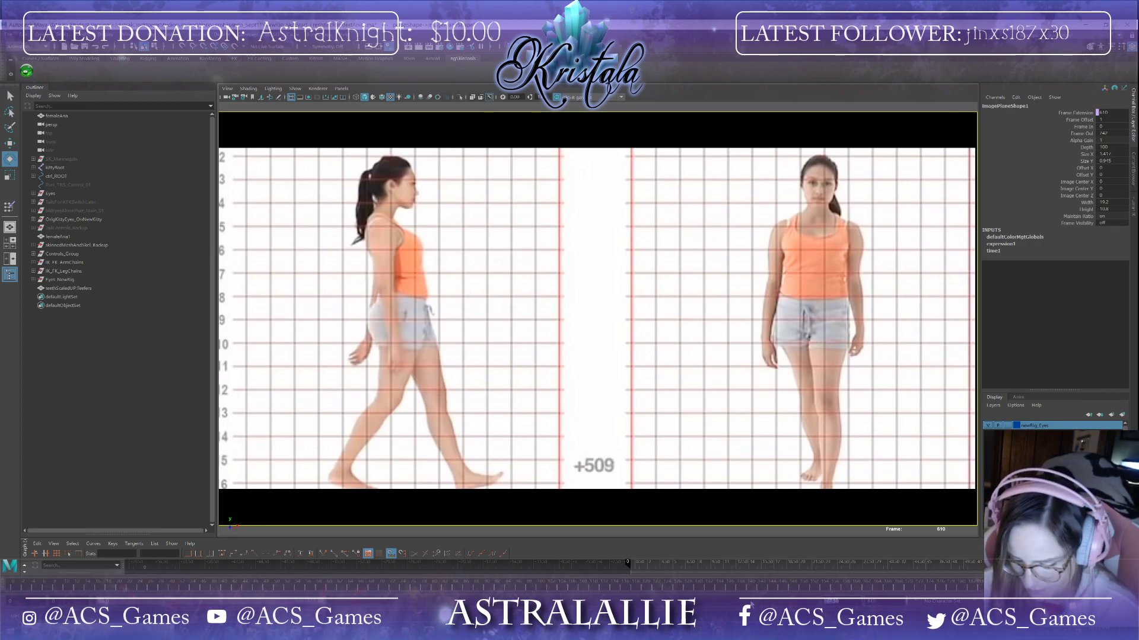
{"action": "type", "text": "610"}
{"action": "key", "text": "Return"}
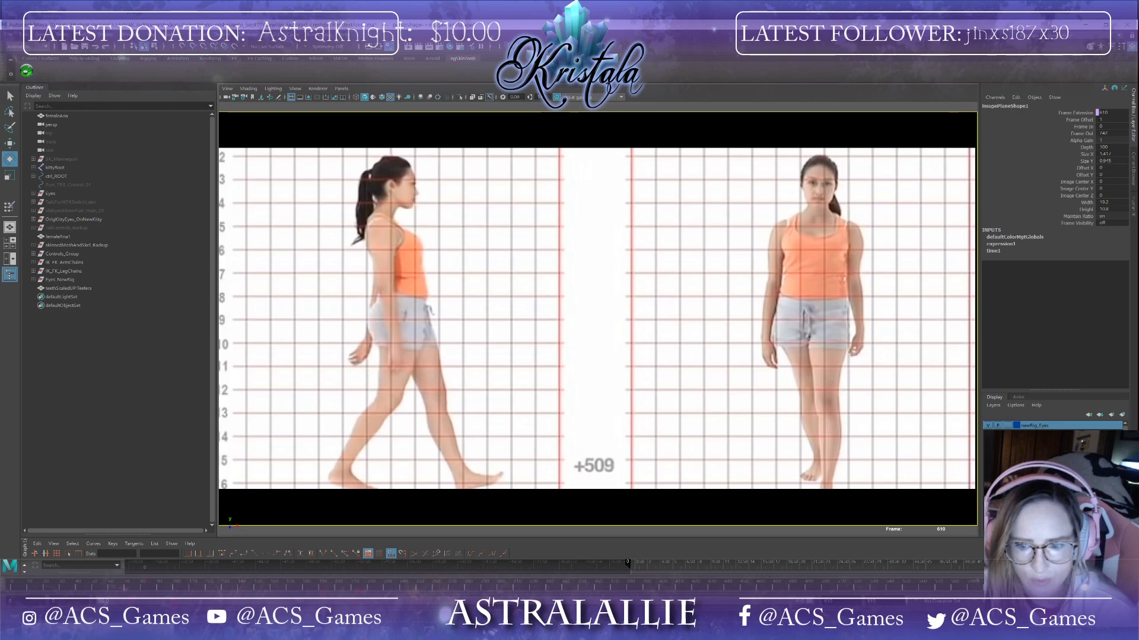
{"action": "mouse_move", "coordinate": [982, 588]}
{"action": "left_mouse_down"}
{"action": "mouse_move", "coordinate": [901, 588]}
{"action": "mouse_move", "coordinate": [982, 588]}
{"action": "left_mouse_up"}
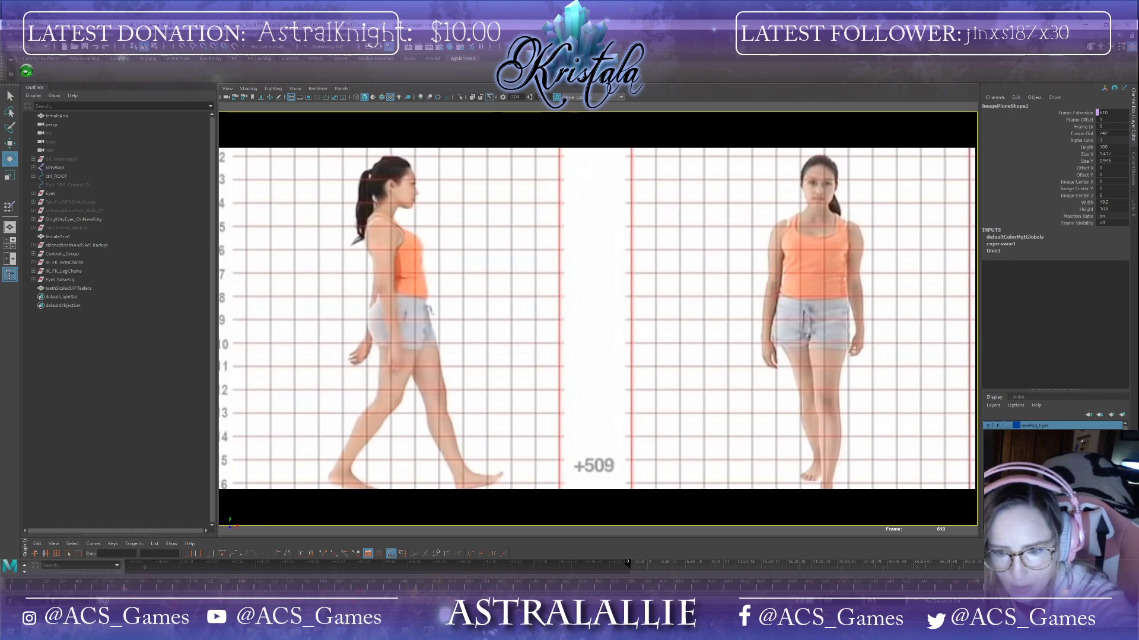
{"action": "left_click_drag", "start_coordinate": [982, 589], "coordinate": [884, 587]}
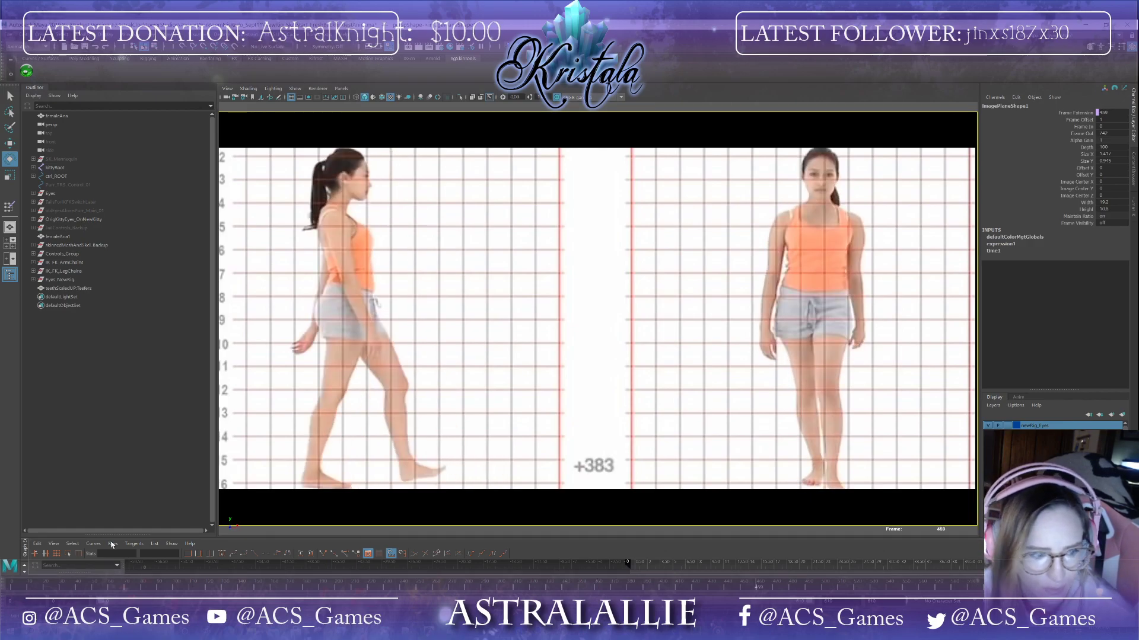
{"action": "left_click", "coordinate": [12, 587]}
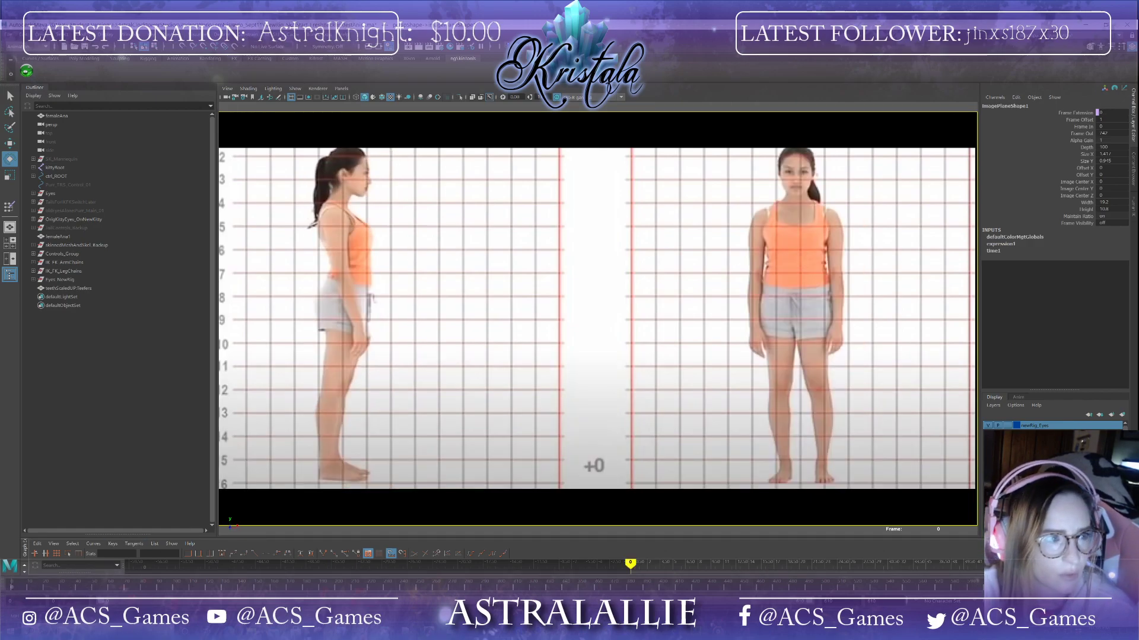
Step: Open the Playblast options and set the end time to 610
{"action": "left_click", "coordinate": [180, 46]}
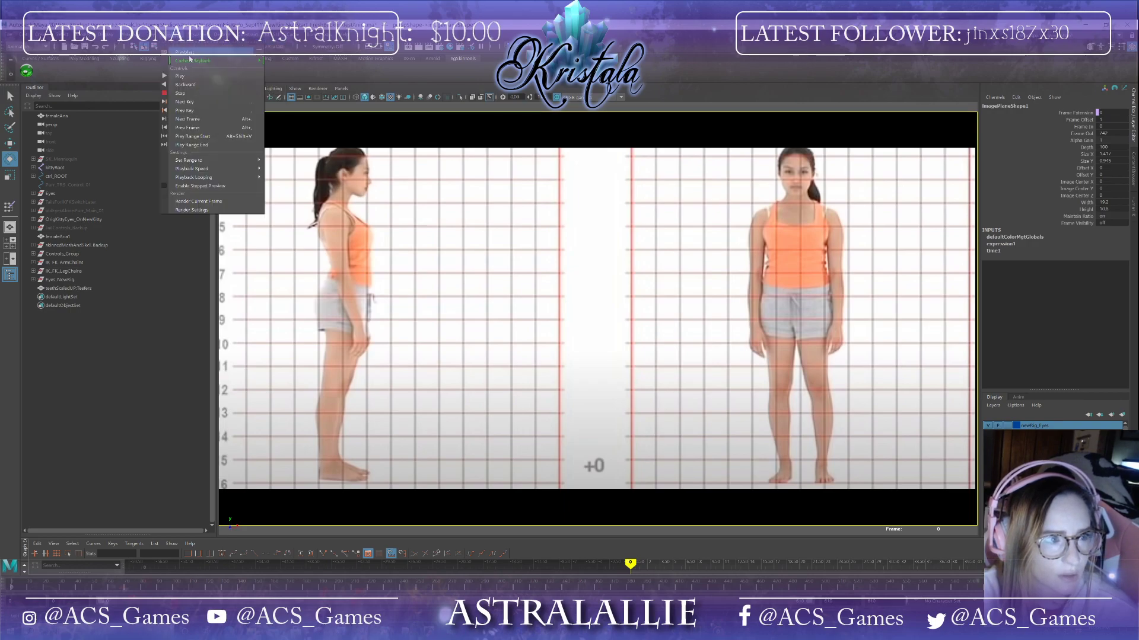
{"action": "left_click", "coordinate": [260, 52]}
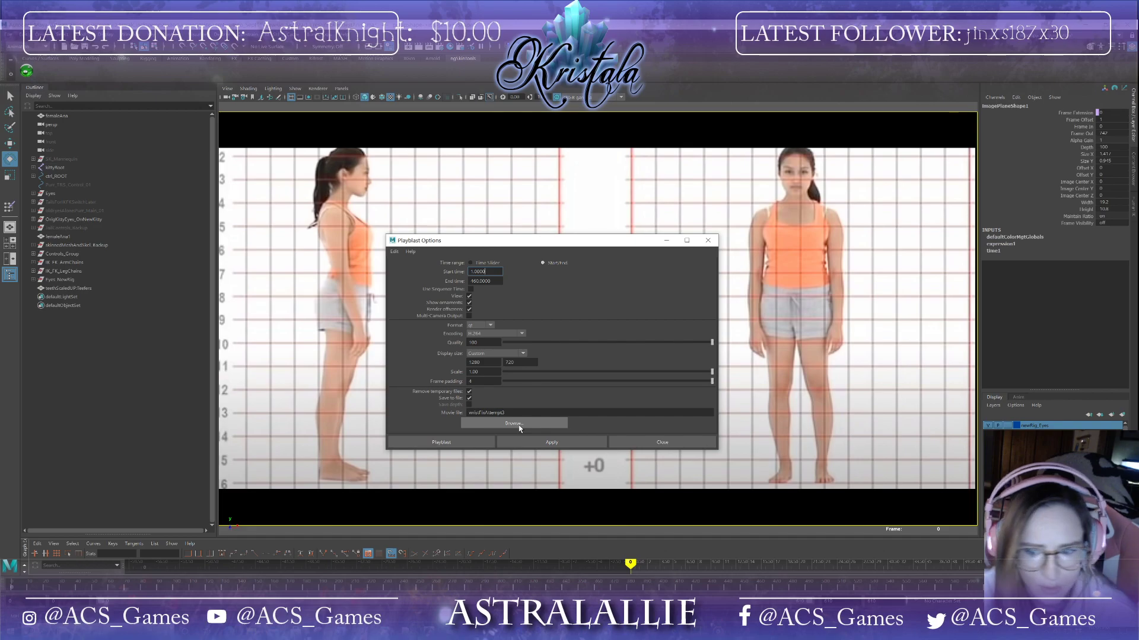
{"action": "key", "text": "Tab"}
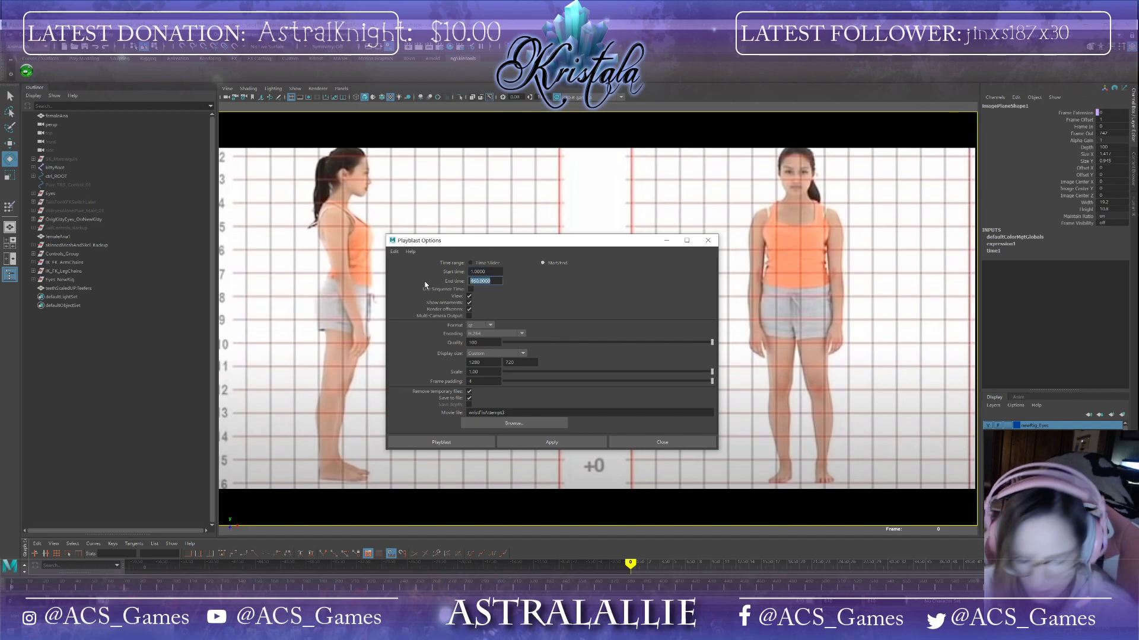
{"action": "type", "text": "610"}
{"action": "key", "text": "Return"}
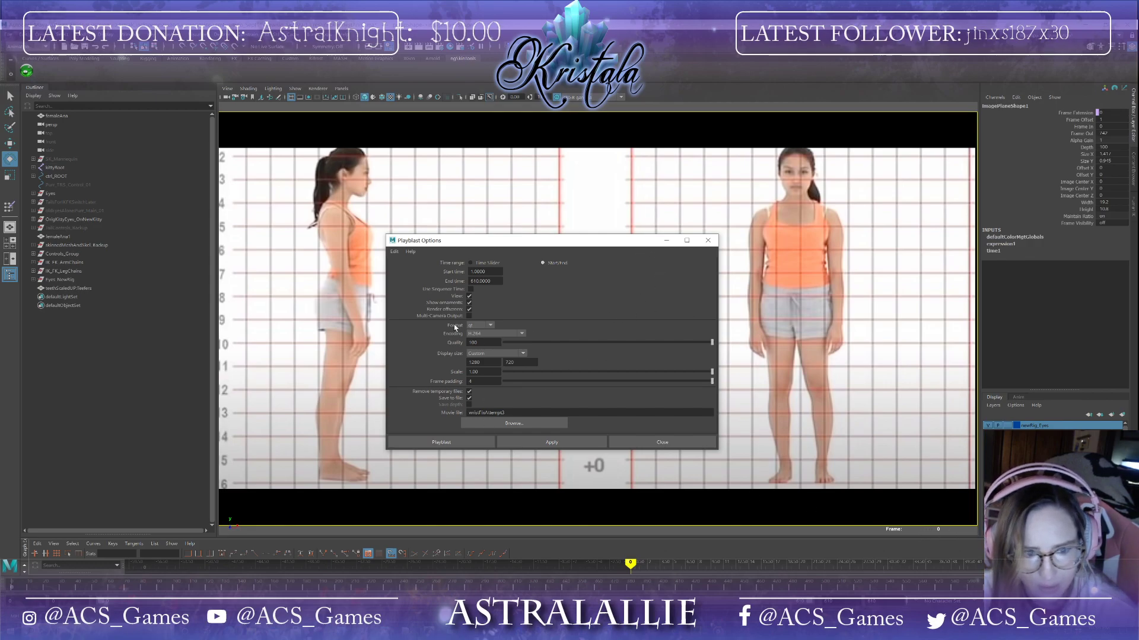
Step: Browse to the femaleWalkCycle reference folder and name the playblast movie file femWalk_WithCorrectFrames
{"action": "left_click", "coordinate": [508, 424]}
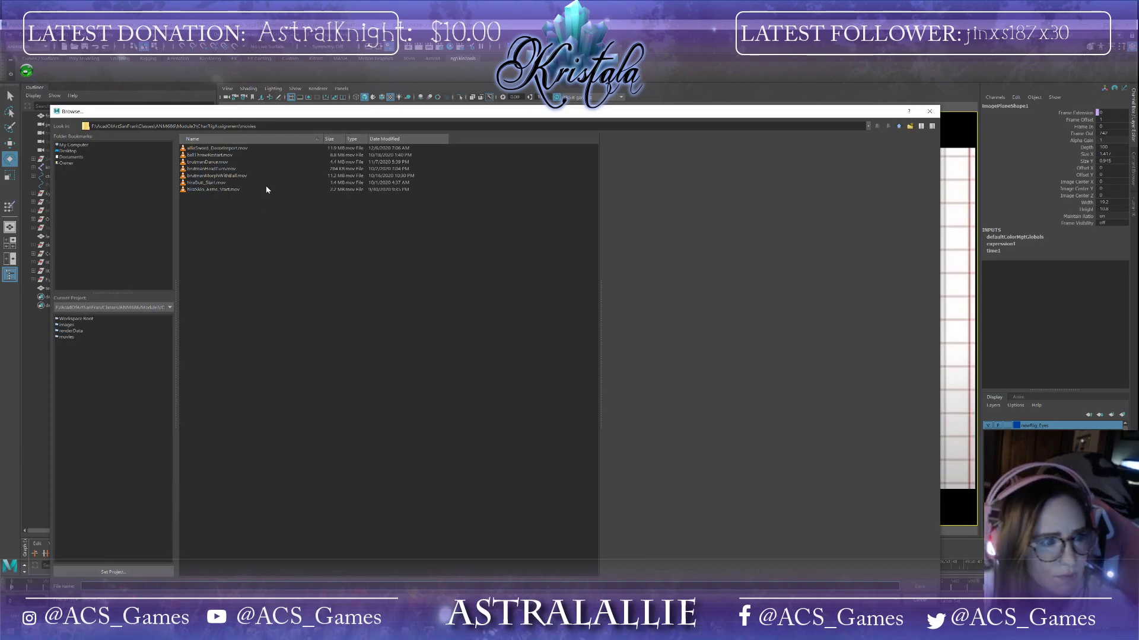
{"action": "left_click", "coordinate": [71, 146]}
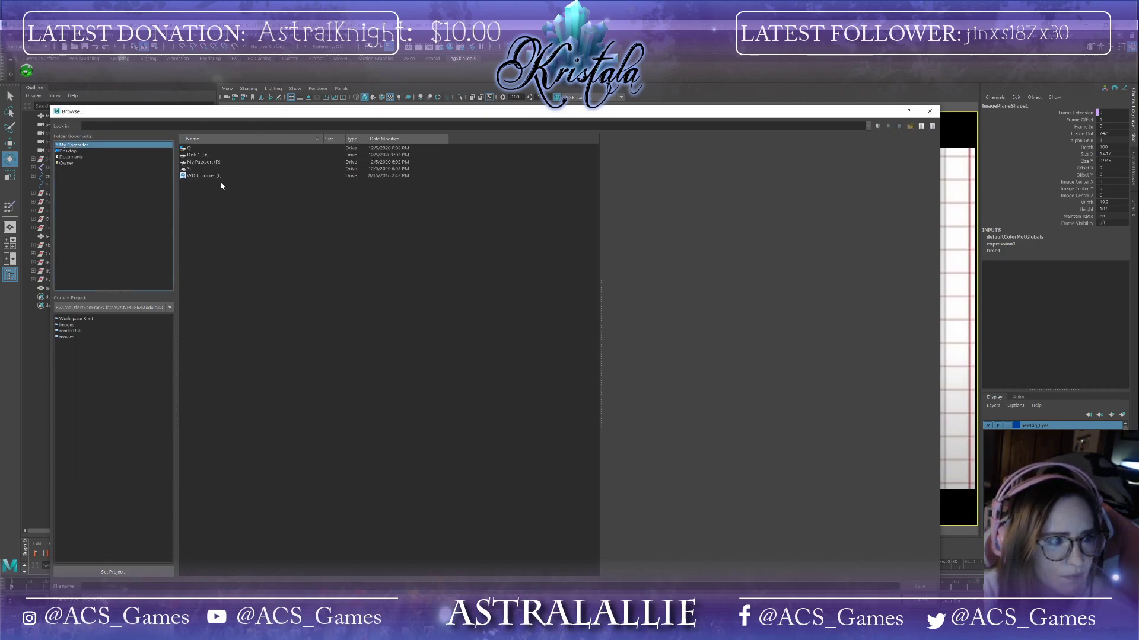
{"action": "double_click", "coordinate": [218, 165]}
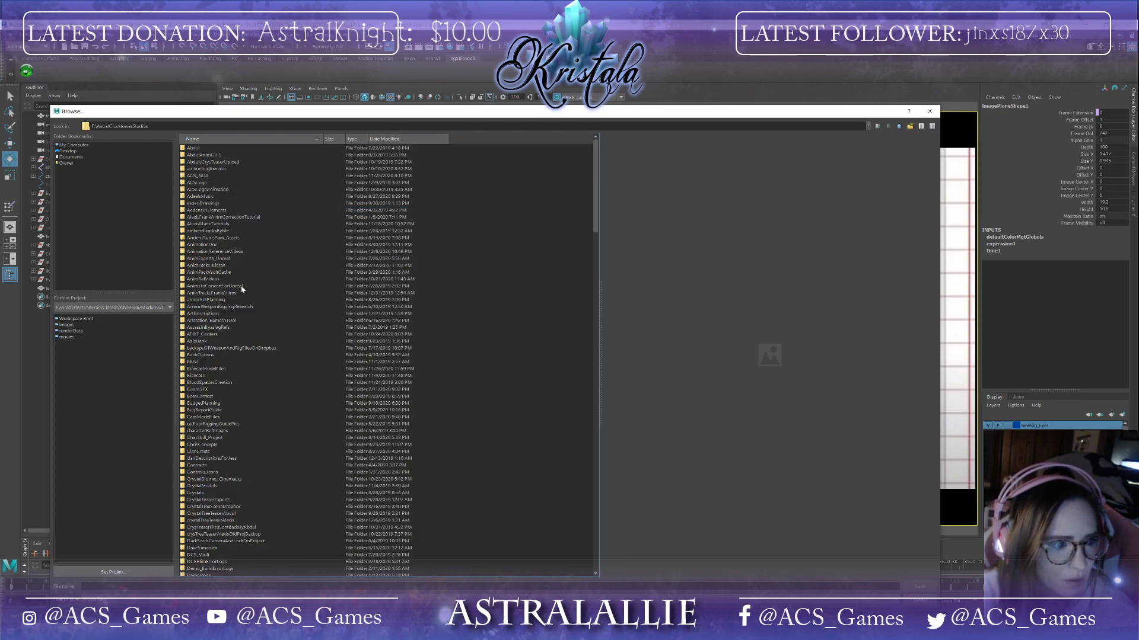
{"action": "double_click", "coordinate": [209, 251]}
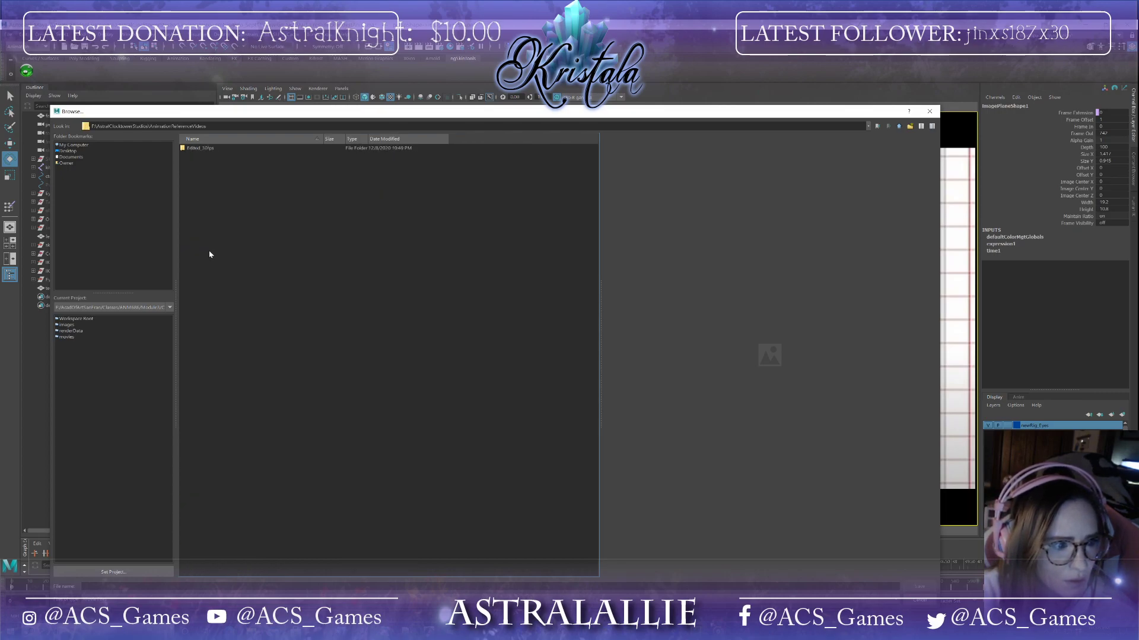
{"action": "double_click", "coordinate": [192, 148]}
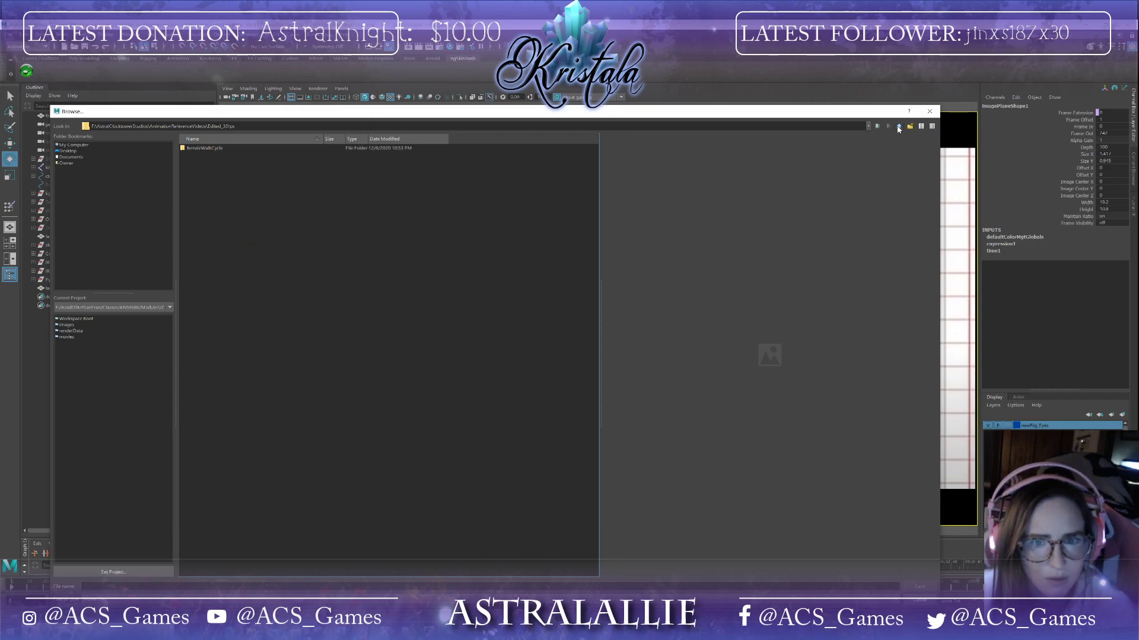
{"action": "double_click", "coordinate": [199, 149]}
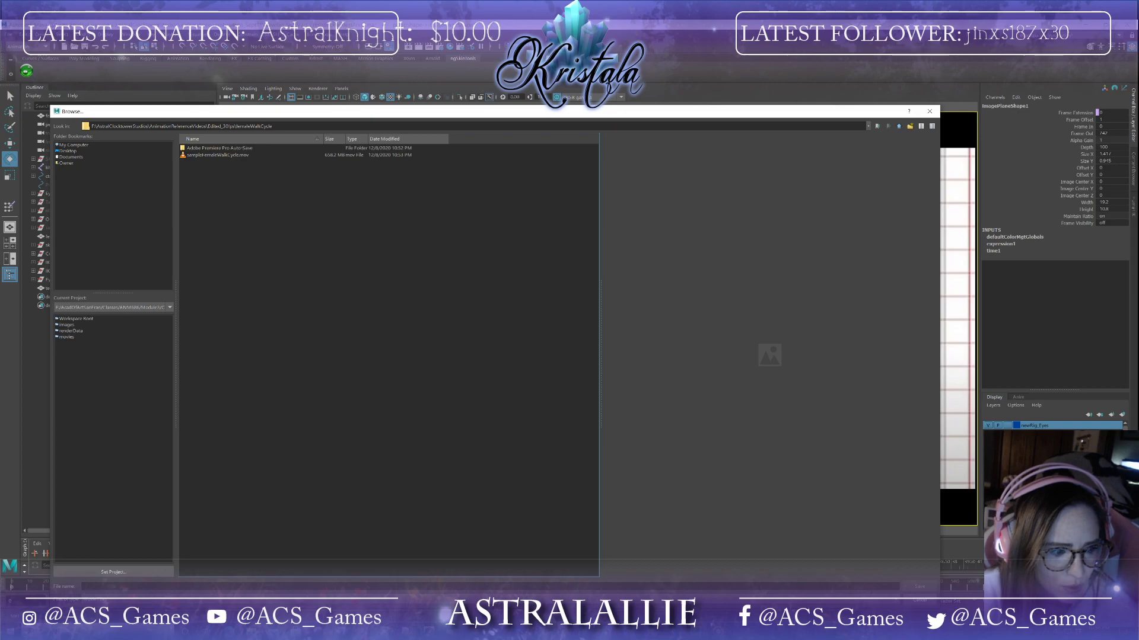
{"action": "type", "text": "s"}
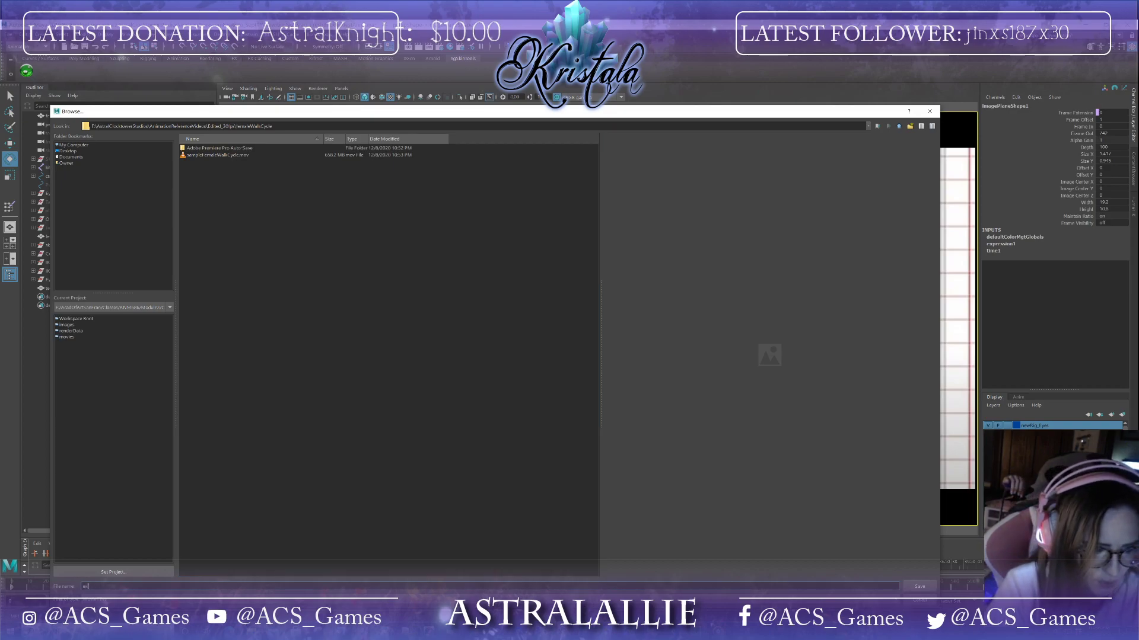
{"action": "key", "text": "BackSpace"}
{"action": "key", "text": "BackSpace"}
{"action": "type", "text": "fe"}
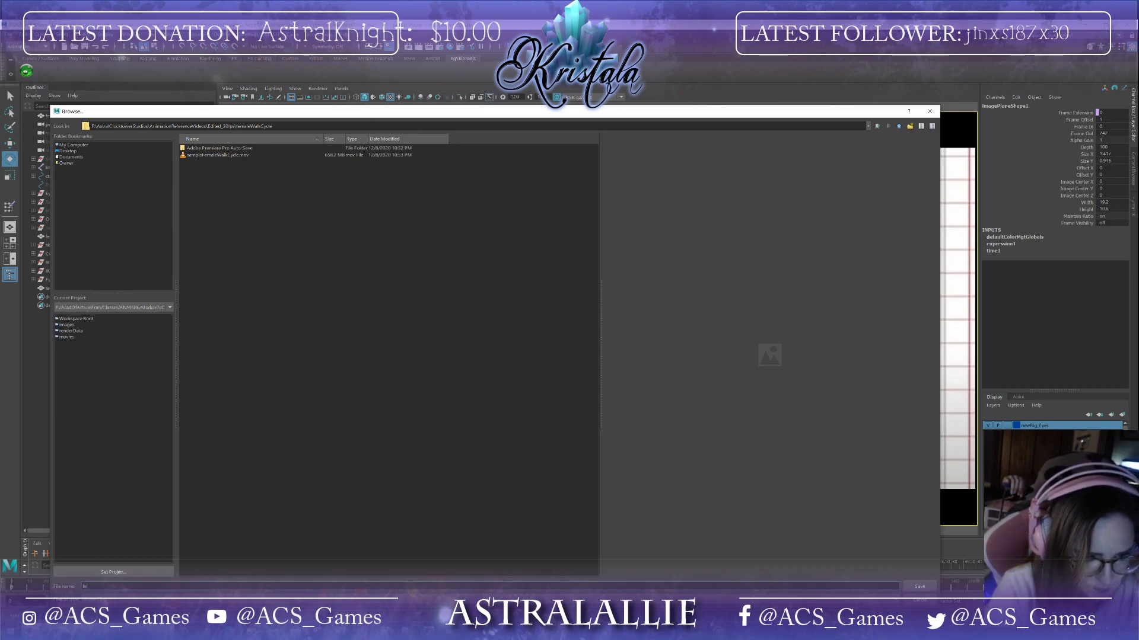
{"action": "type", "text": "mWalk_WithCorrect"}
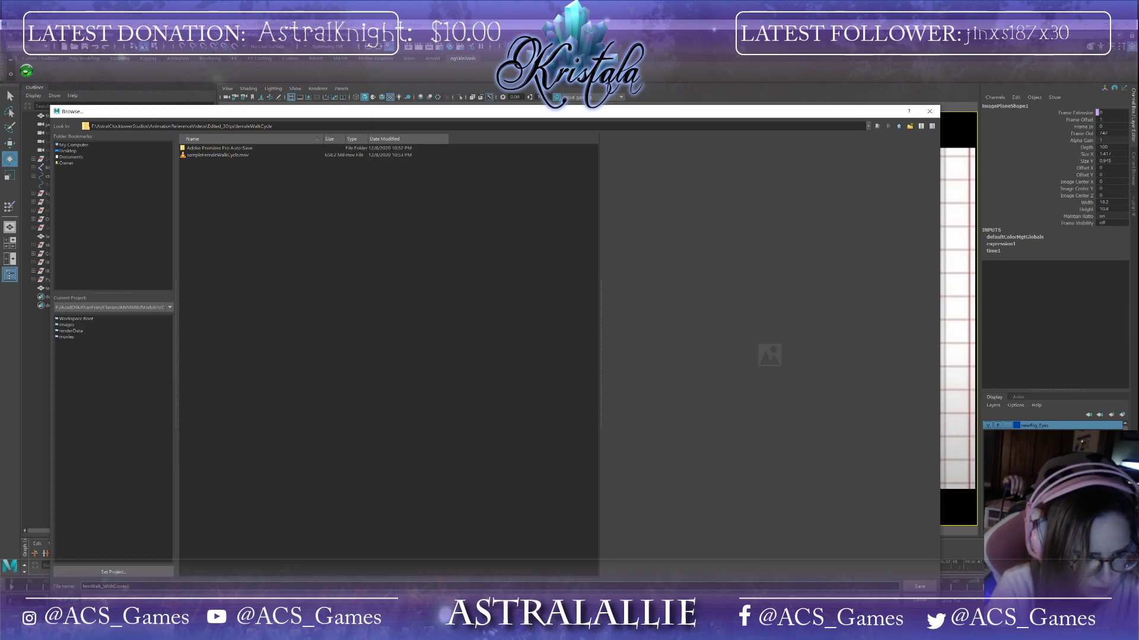
{"action": "type", "text": "i"}
{"action": "key", "text": "Return"}
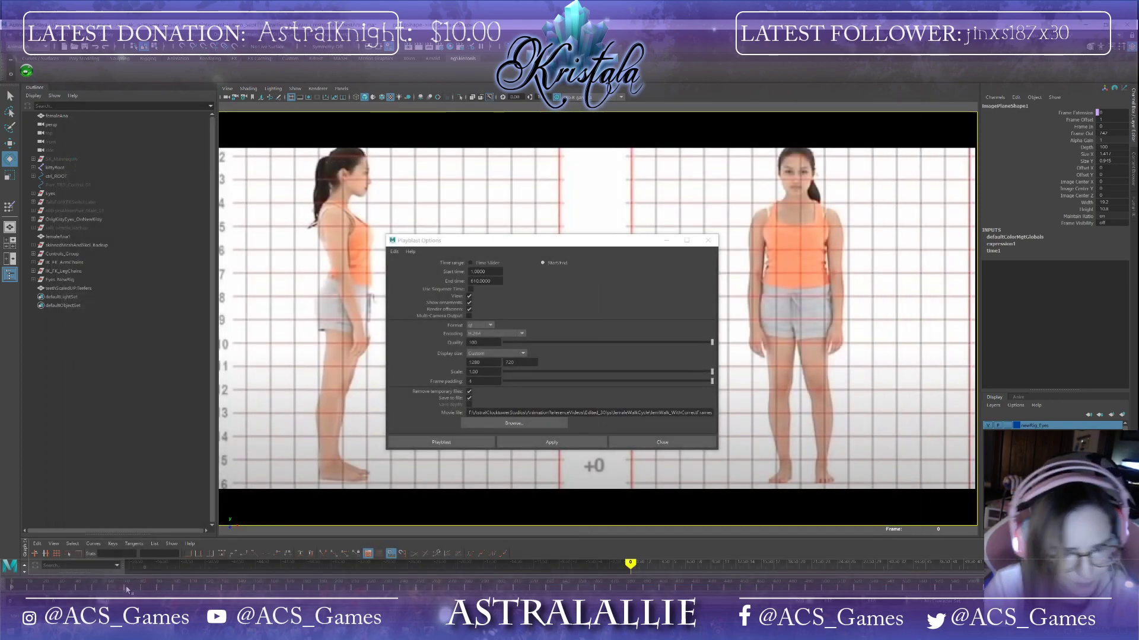
Step: Create the playblast and close its playback window
{"action": "left_click", "coordinate": [526, 441]}
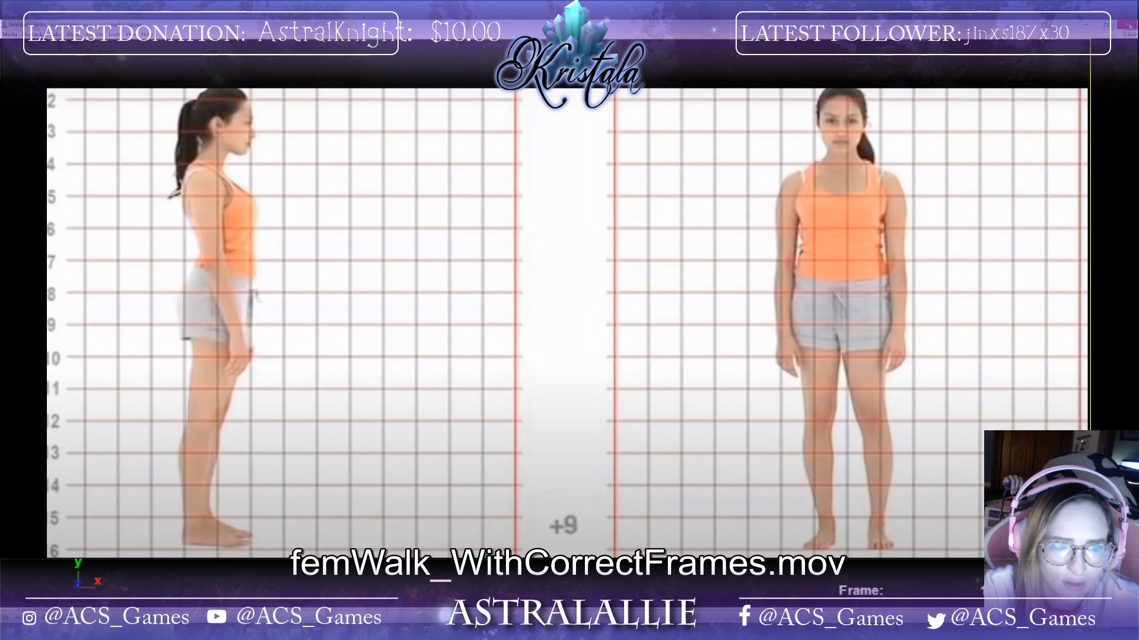
{"action": "left_click", "coordinate": [1129, 25]}
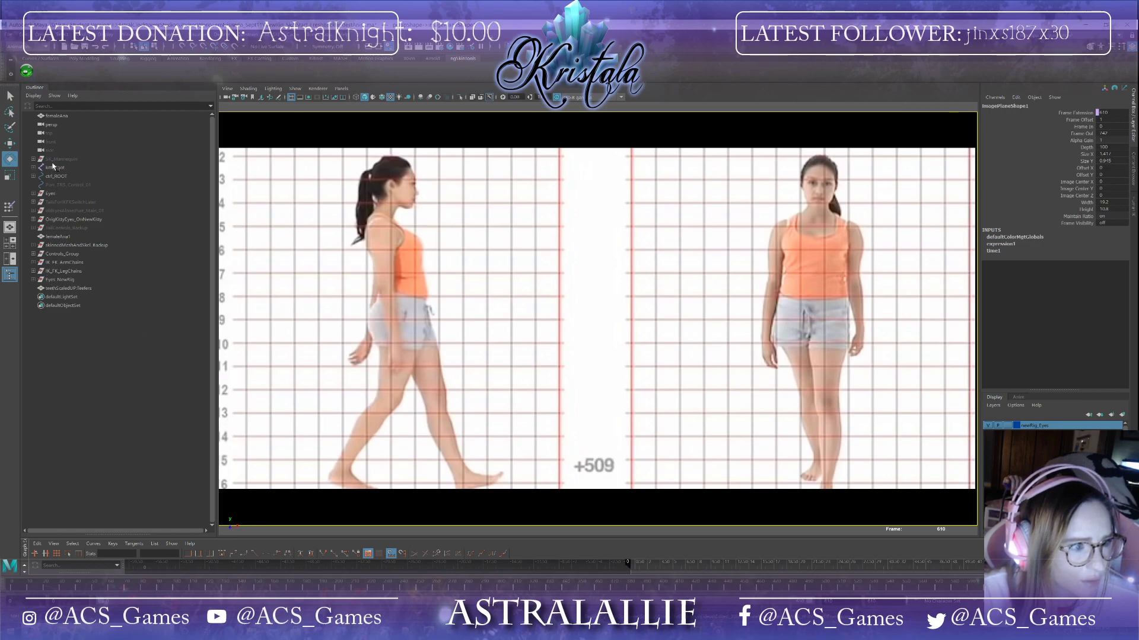
Step: Select and delete the reference image plane
{"action": "left_click", "coordinate": [252, 113]}
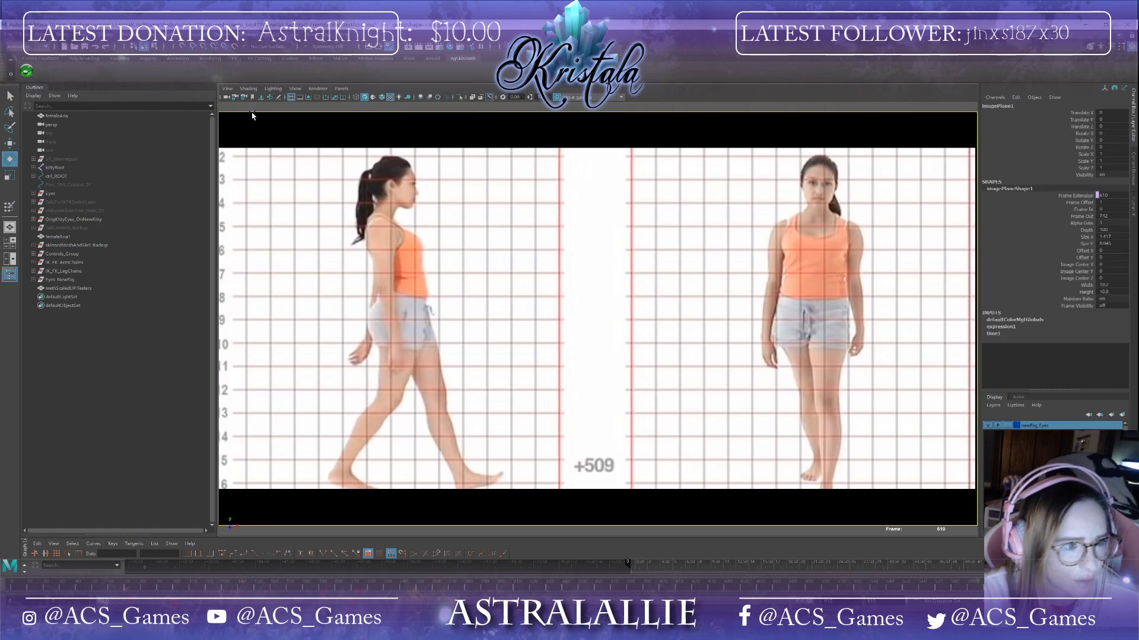
{"action": "key", "text": "Delete"}
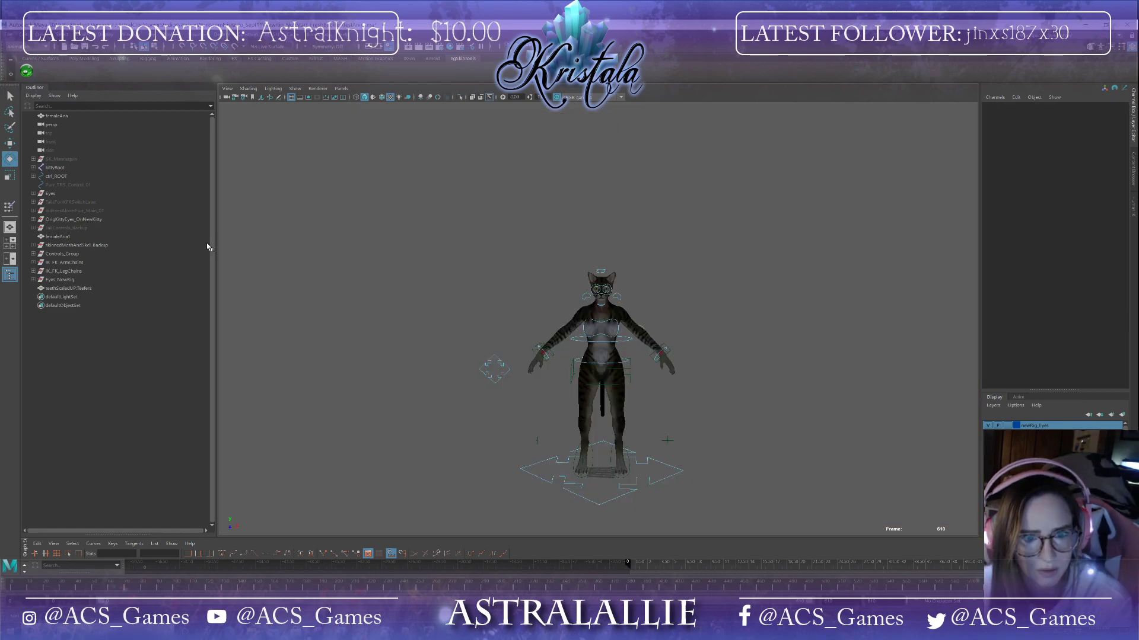
Step: Save the scene and deselect everything
{"action": "left_click", "coordinate": [8, 34]}
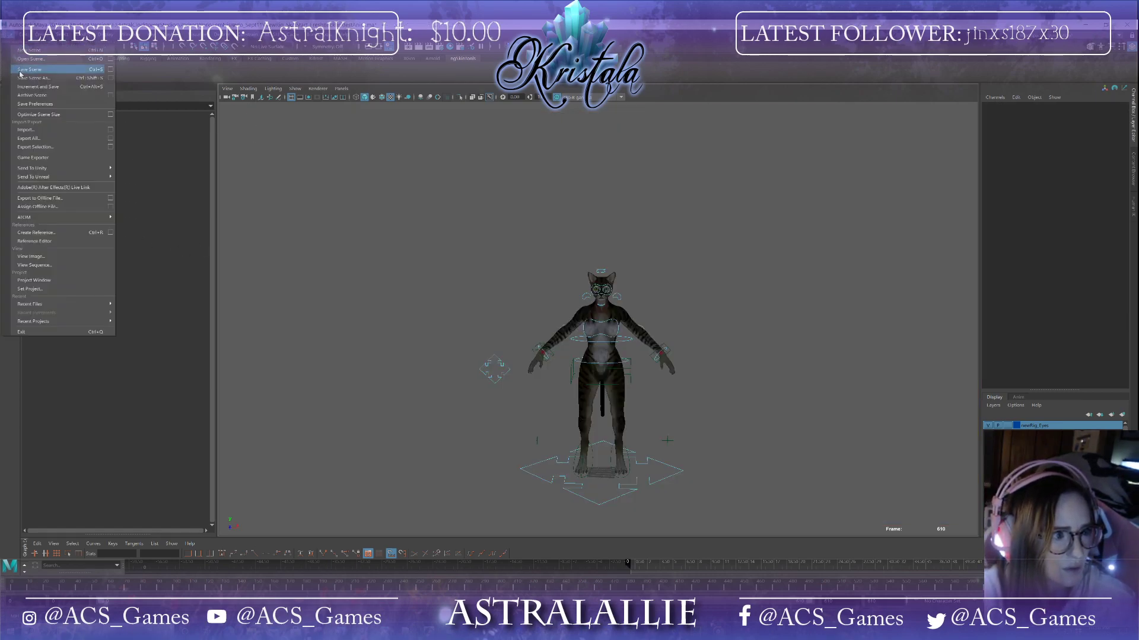
{"action": "left_click", "coordinate": [22, 69]}
{"action": "left_click", "coordinate": [549, 333]}
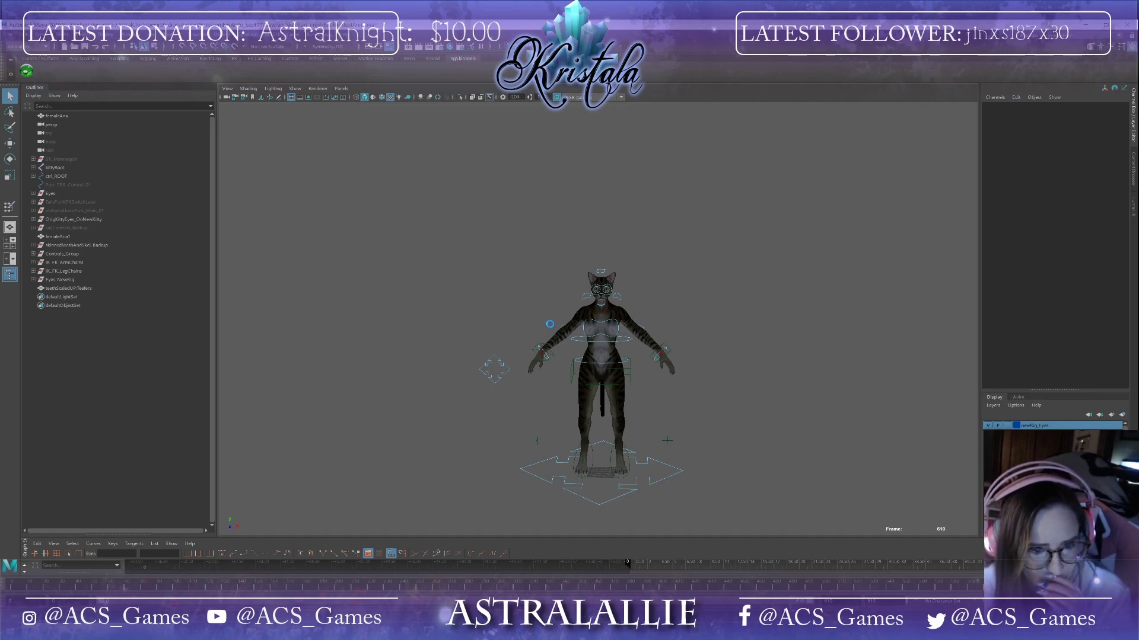
Step: Create a free image plane at 25 by 25 and move it up beside the cat rig
{"action": "key", "text": "e"}
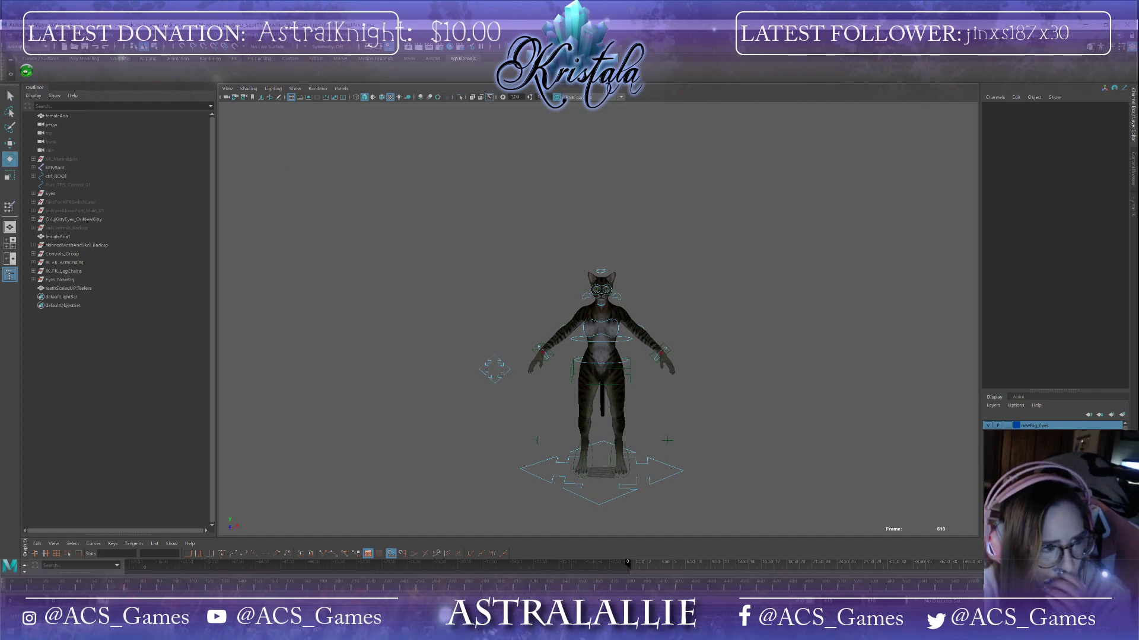
{"action": "left_click", "coordinate": [43, 34]}
{"action": "mouse_move", "coordinate": [134, 178]}
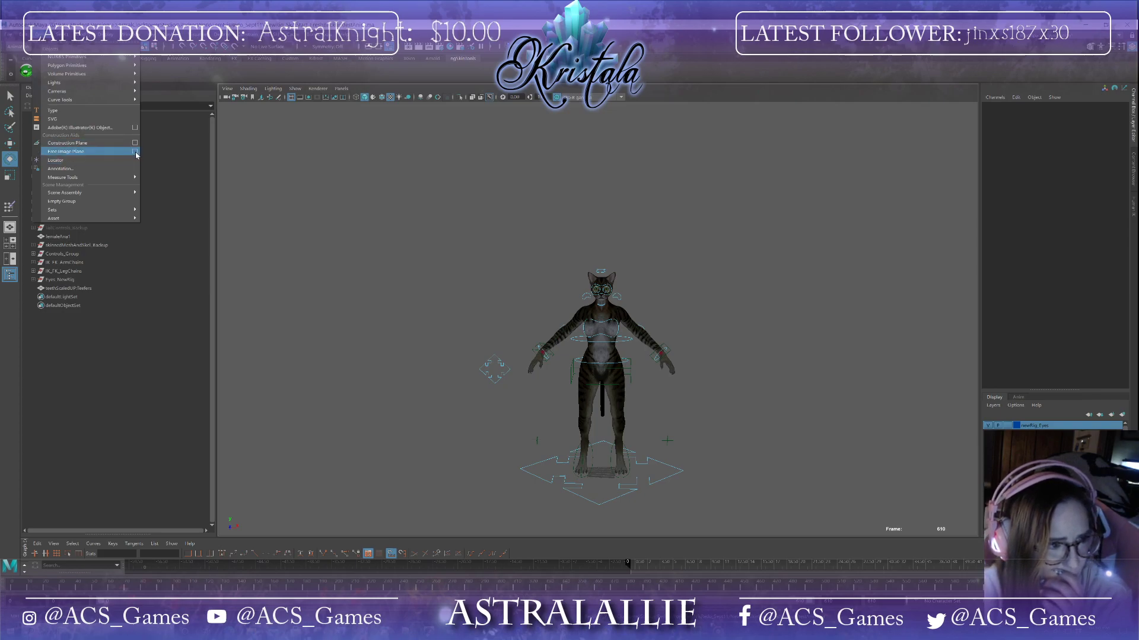
{"action": "left_click", "coordinate": [135, 152]}
{"action": "left_click", "coordinate": [510, 403]}
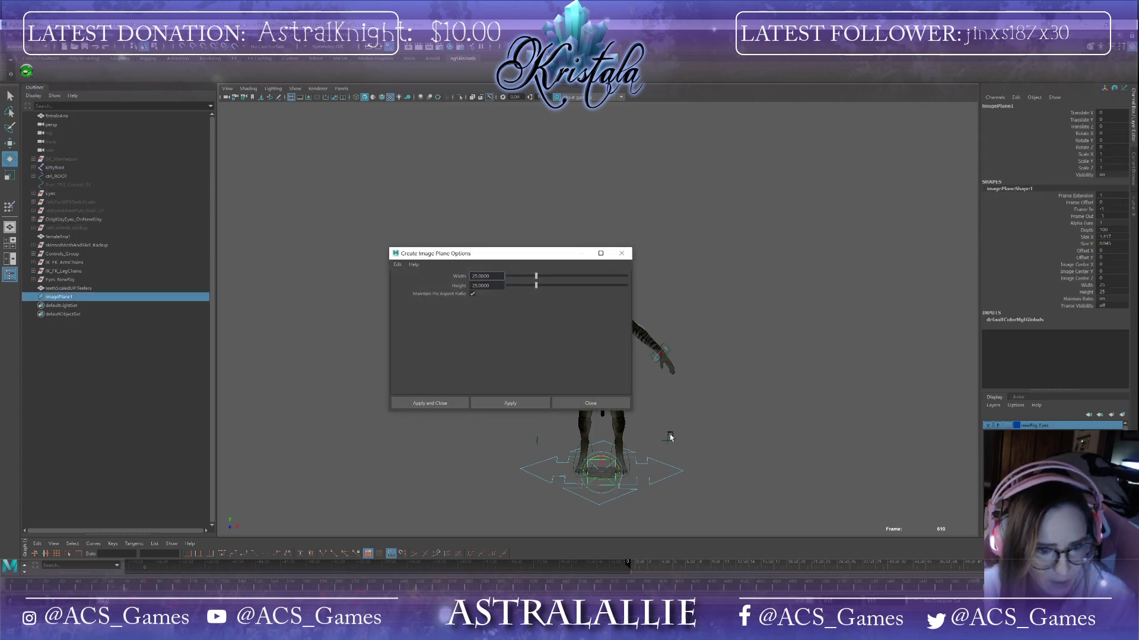
{"action": "left_click", "coordinate": [591, 403]}
{"action": "key", "text": "w"}
{"action": "left_click_drag", "start_coordinate": [621, 474], "coordinate": [492, 284]}
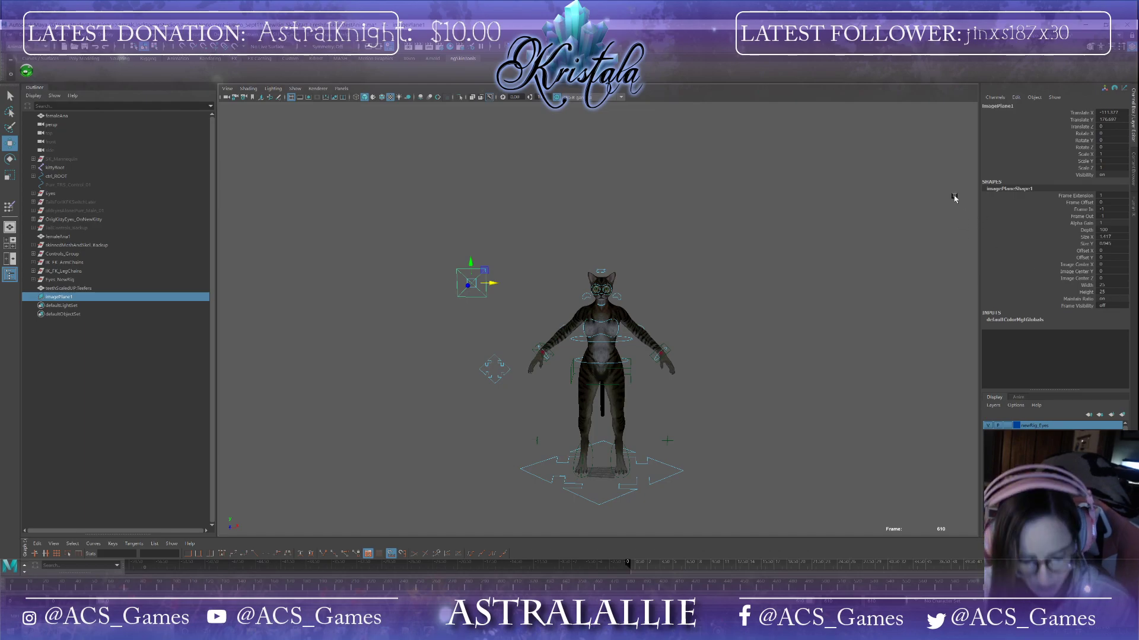
Step: Set the image plane's type to Movie and load the femWalk_WithCorrectFrames movie from the femaleWalkCycle folder
{"action": "key", "text": "ctrl+a"}
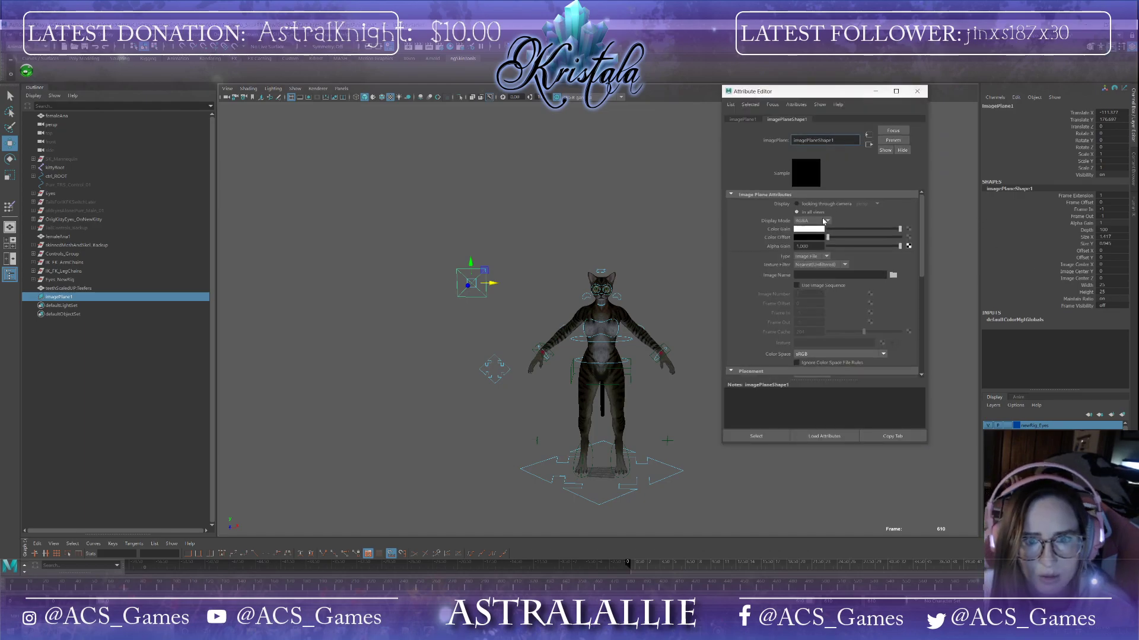
{"action": "left_click", "coordinate": [825, 257]}
{"action": "left_click", "coordinate": [807, 282]}
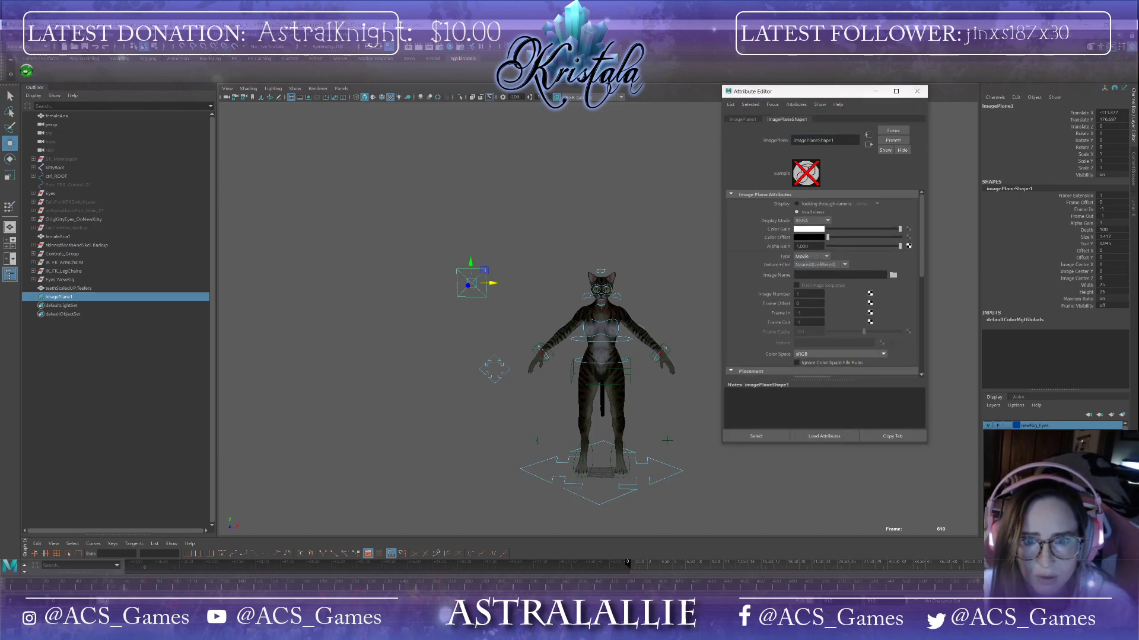
{"action": "left_click", "coordinate": [892, 275]}
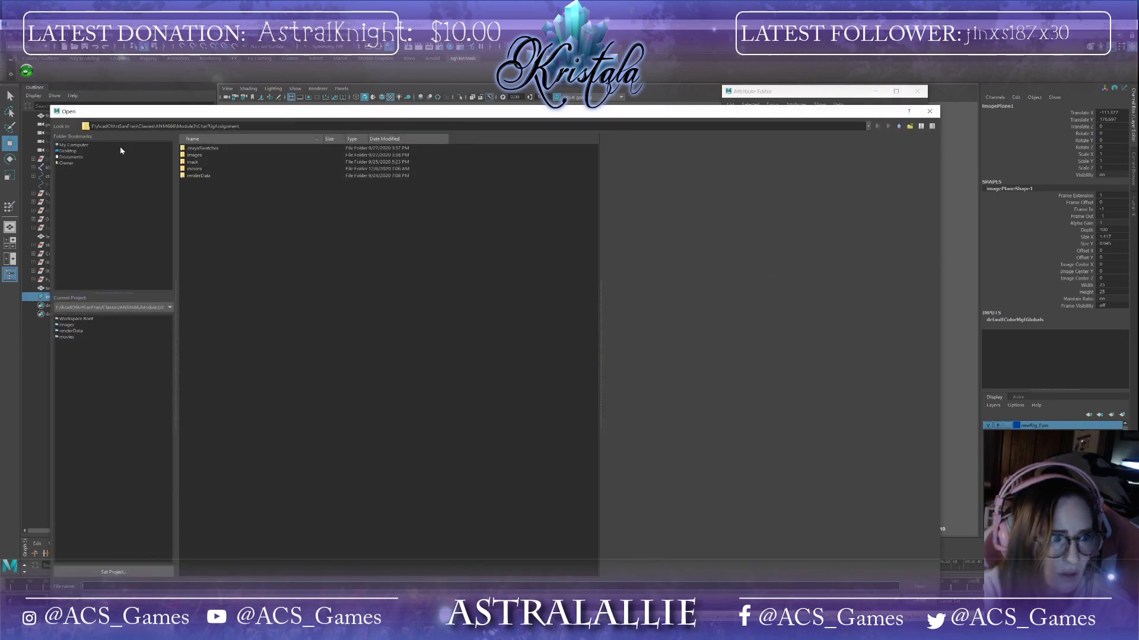
{"action": "left_click", "coordinate": [86, 145]}
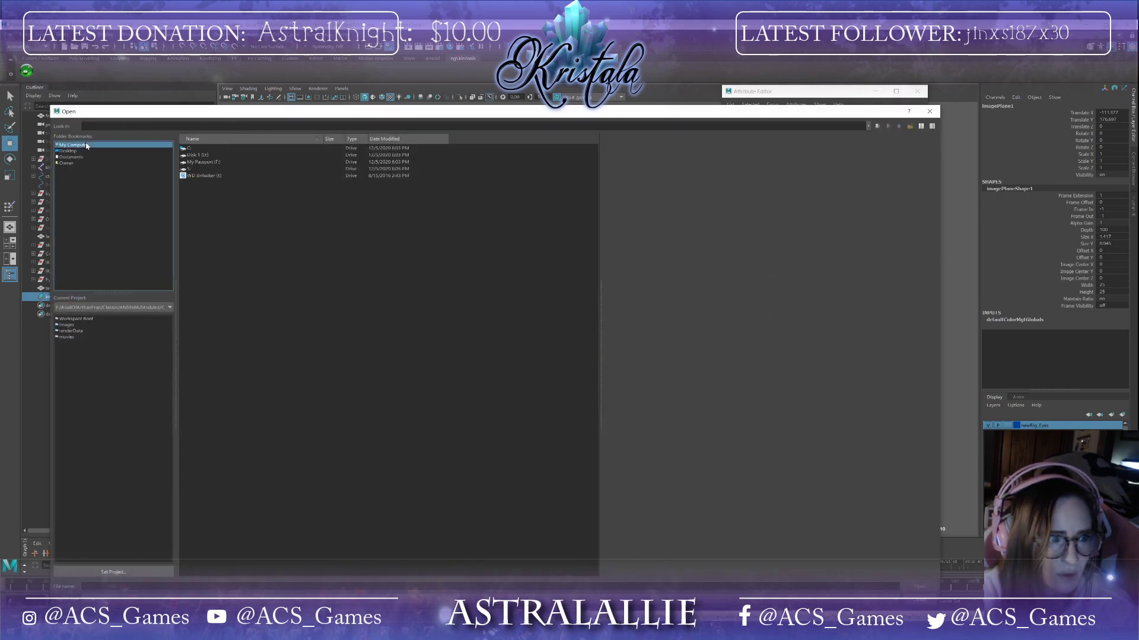
{"action": "double_click", "coordinate": [223, 164]}
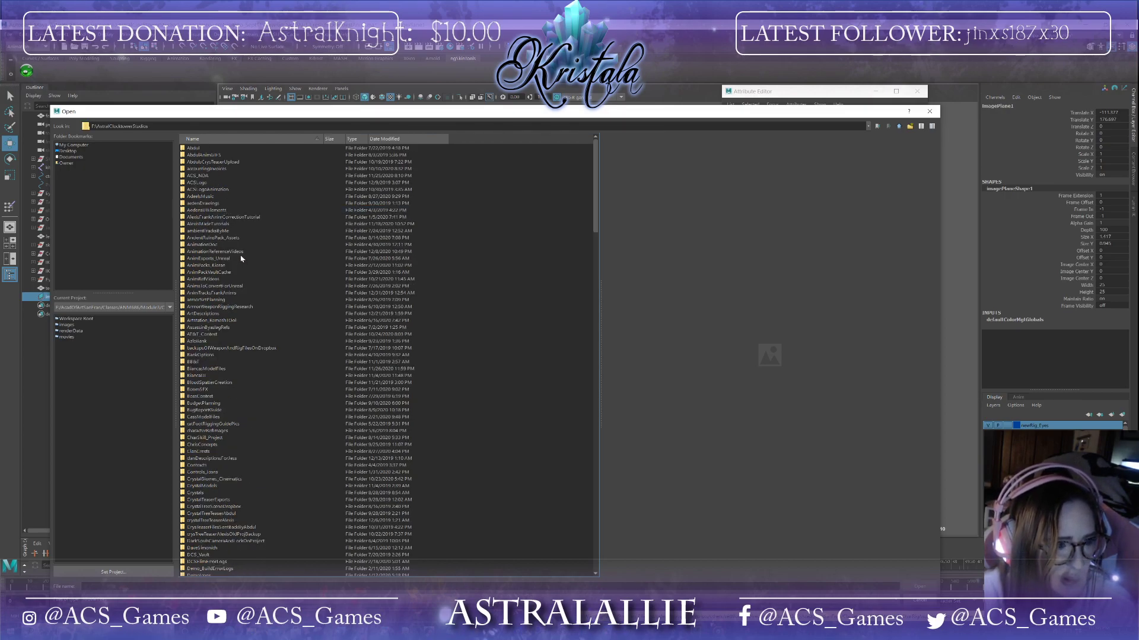
{"action": "scroll", "coordinate": [242, 258], "scroll_direction": "down", "scroll_amount": 2}
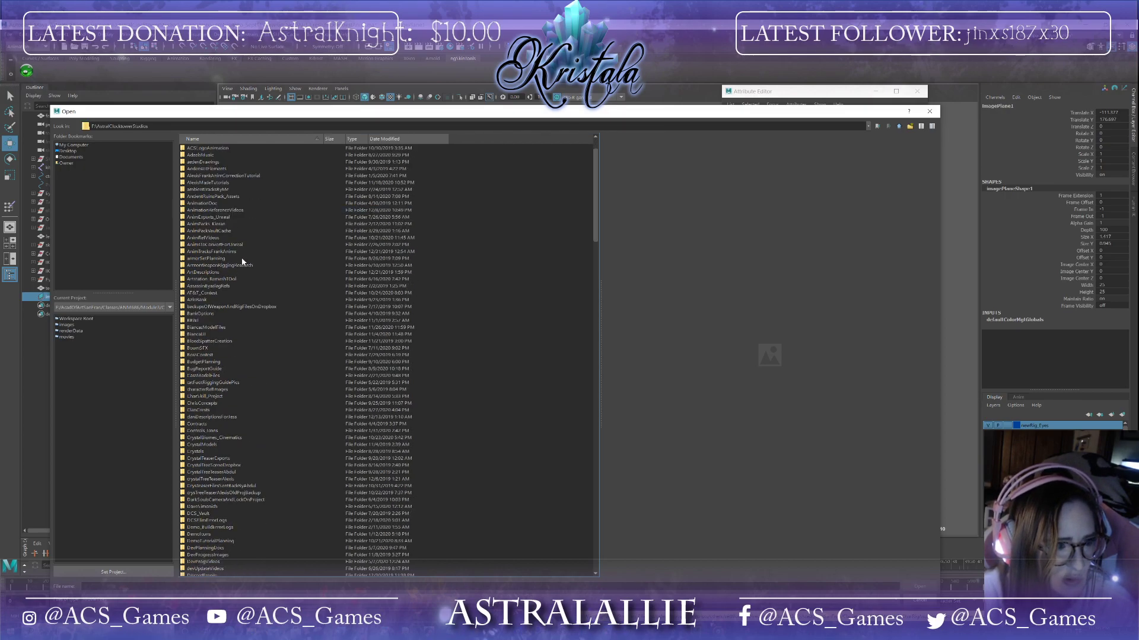
{"action": "double_click", "coordinate": [221, 211]}
{"action": "double_click", "coordinate": [210, 149]}
{"action": "double_click", "coordinate": [210, 148]}
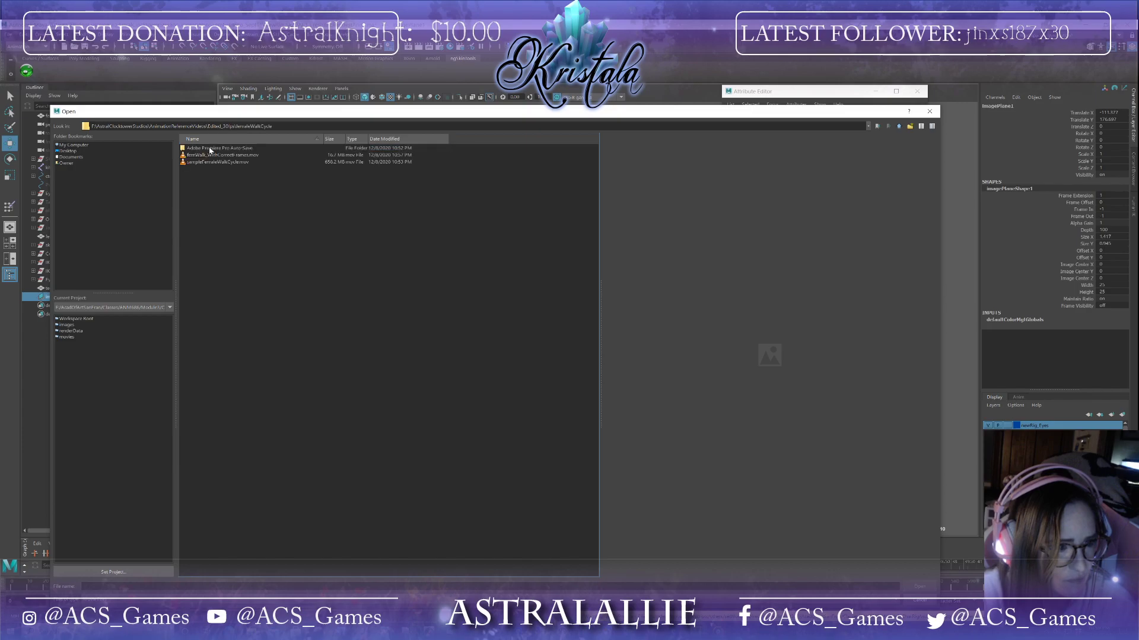
{"action": "double_click", "coordinate": [217, 156]}
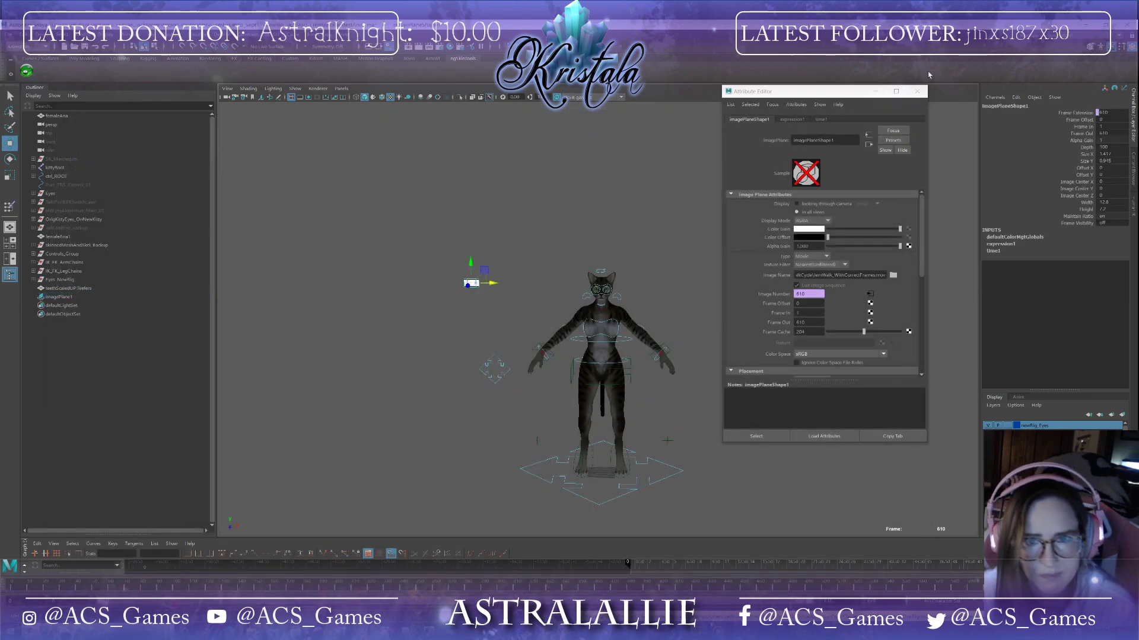
{"action": "left_click", "coordinate": [917, 92]}
Step: Scale up the image plane and lower it to sit behind the cat rig
{"action": "key", "text": "r"}
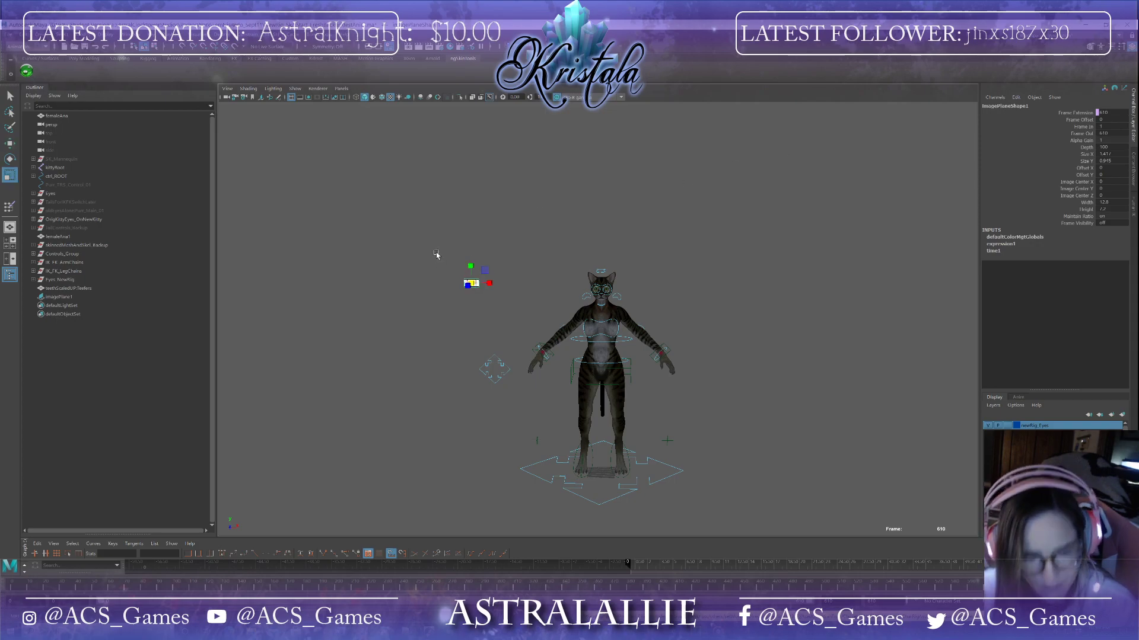
{"action": "left_click_drag", "start_coordinate": [471, 283], "coordinate": [682, 272]}
{"action": "key", "text": "w"}
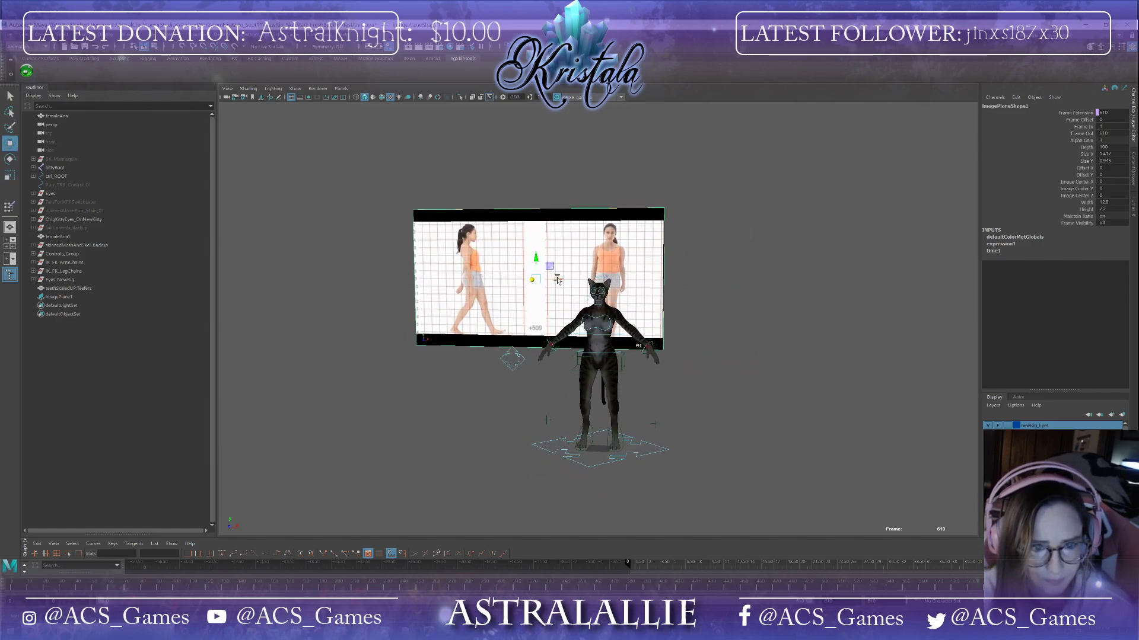
{"action": "left_click_drag", "start_coordinate": [536, 264], "coordinate": [536, 304]}
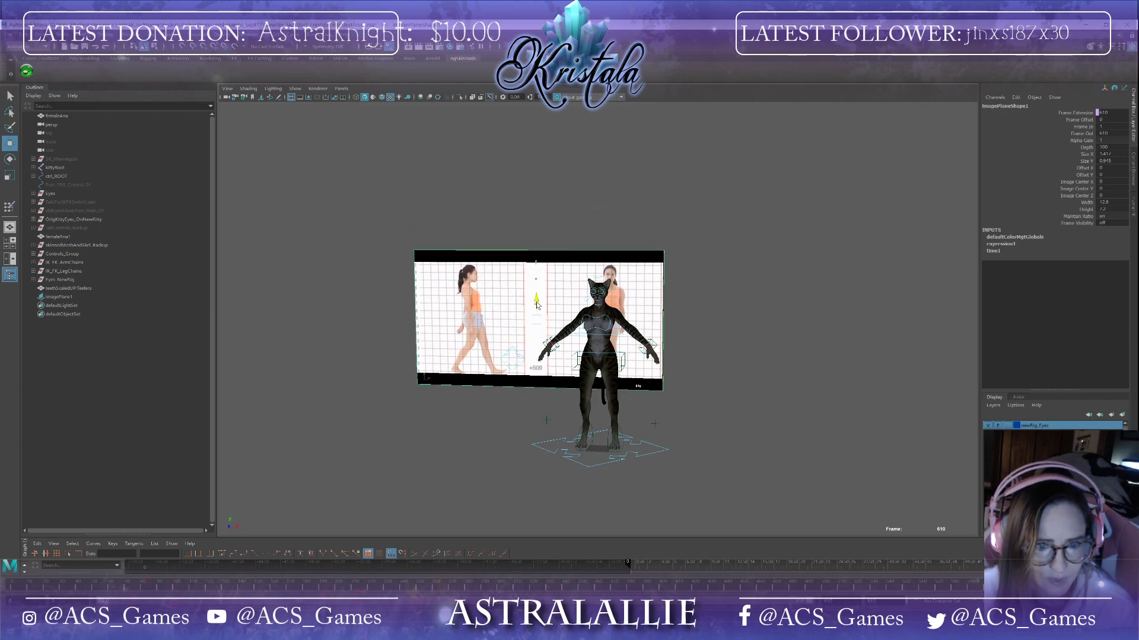
{"action": "left_click_drag", "start_coordinate": [616, 339], "coordinate": [641, 343], "text": "alt"}
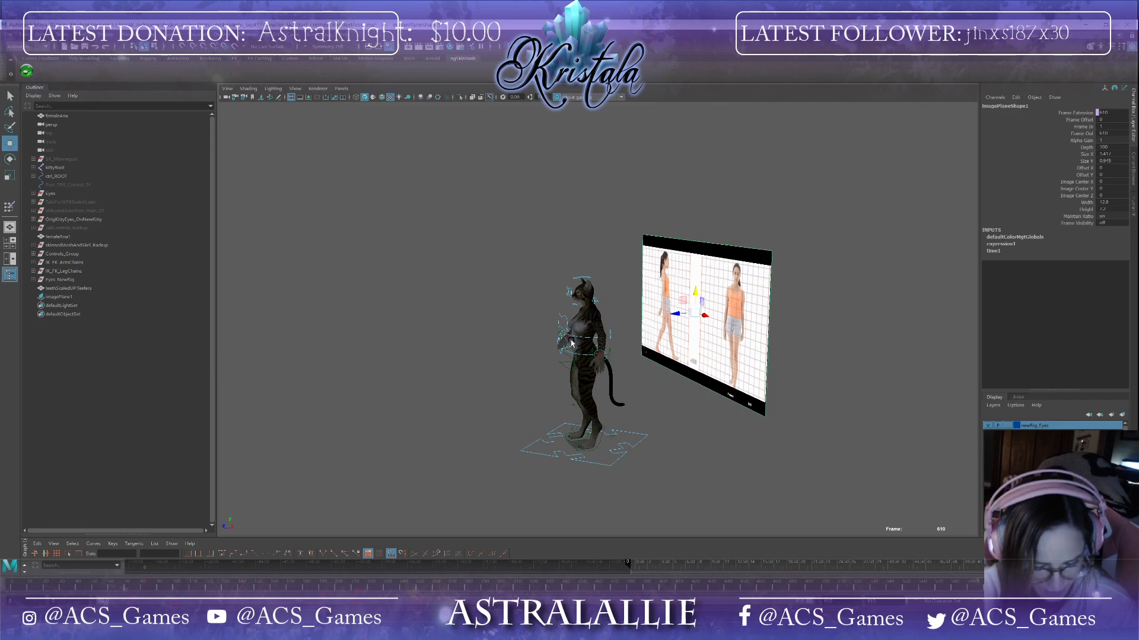
Step: Rotate the image plane so it stands upright facing front behind the rig
{"action": "key", "text": "e"}
{"action": "left_click_drag", "start_coordinate": [702, 319], "coordinate": [721, 401]}
{"action": "key", "text": "w"}
{"action": "key", "text": "ctrl+z"}
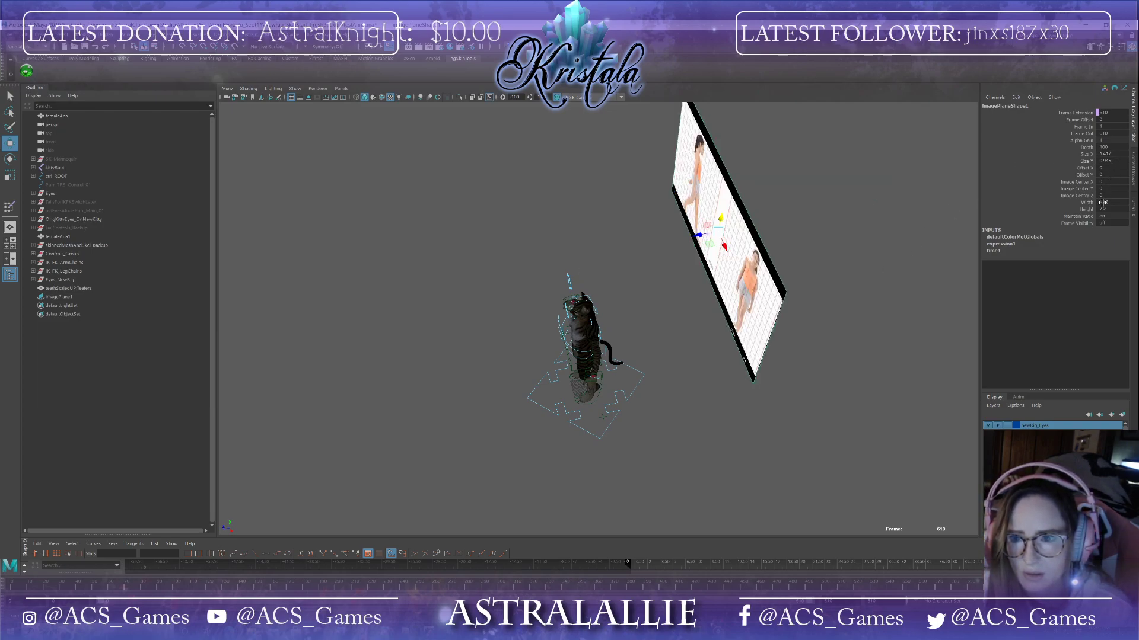
{"action": "key", "text": "r"}
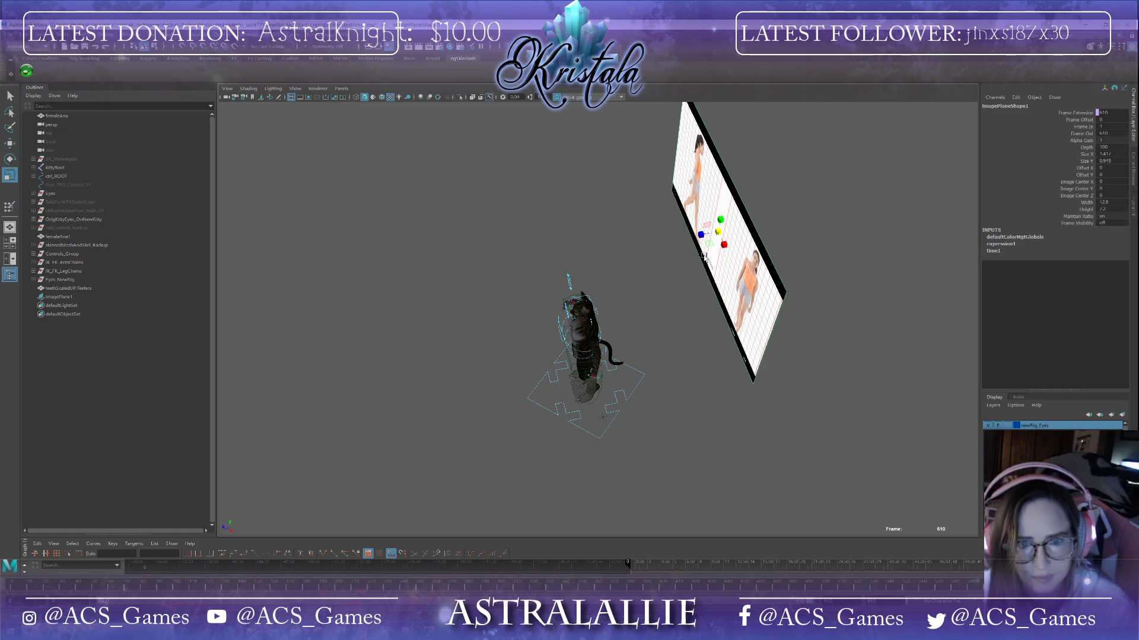
{"action": "key", "text": "w"}
{"action": "key", "text": "q"}
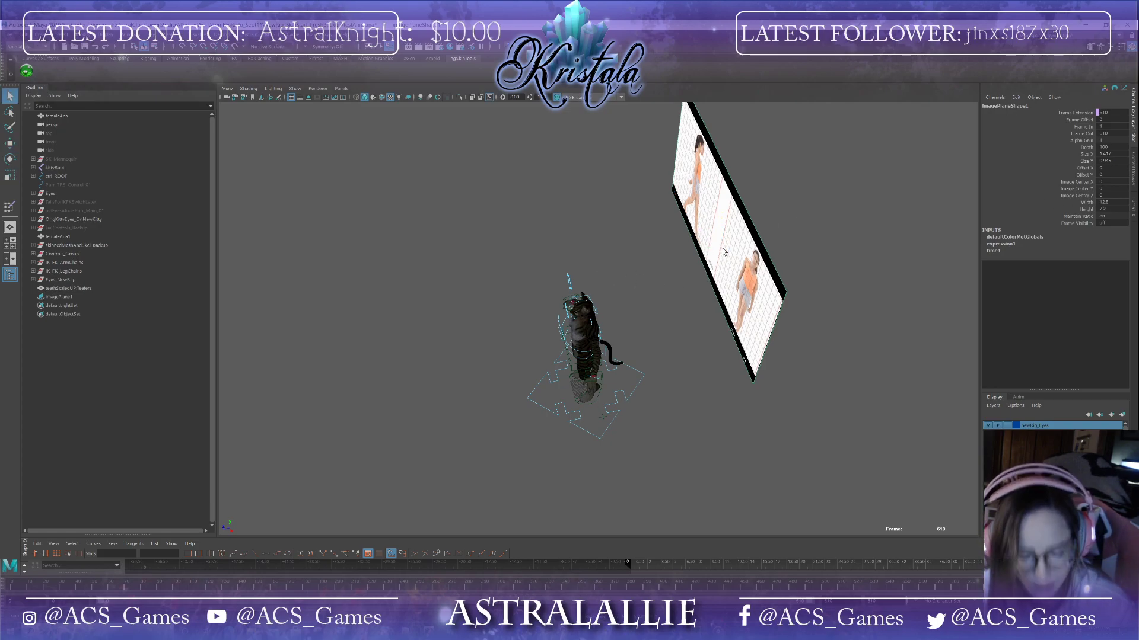
{"action": "key", "text": "e"}
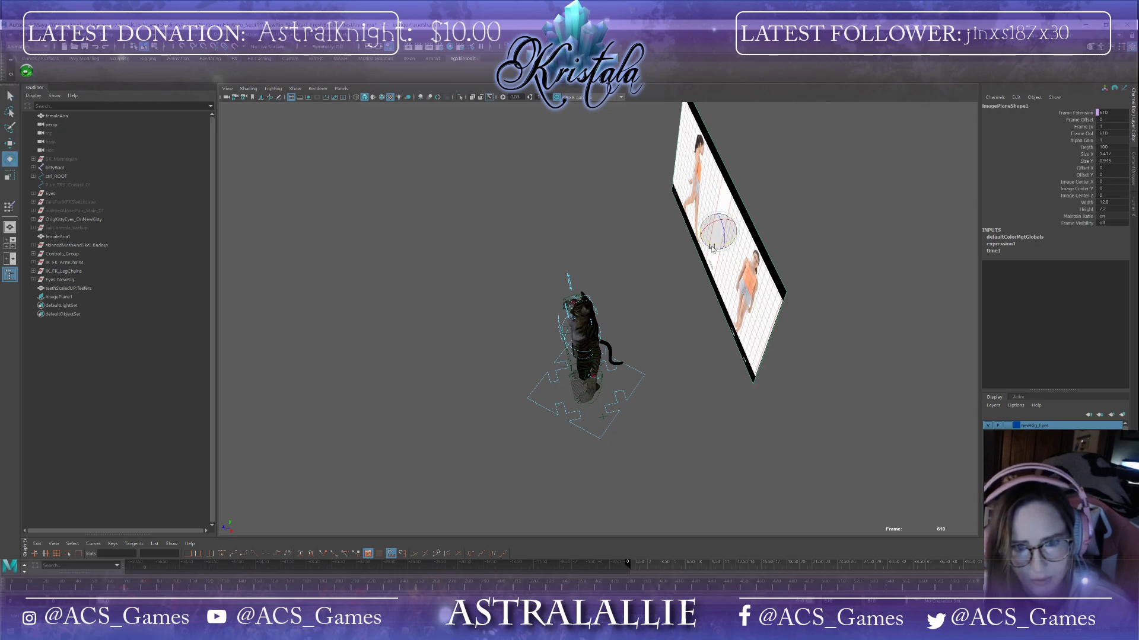
{"action": "left_click_drag", "start_coordinate": [725, 249], "coordinate": [674, 241]}
{"action": "key", "text": "w"}
{"action": "key", "text": "r"}
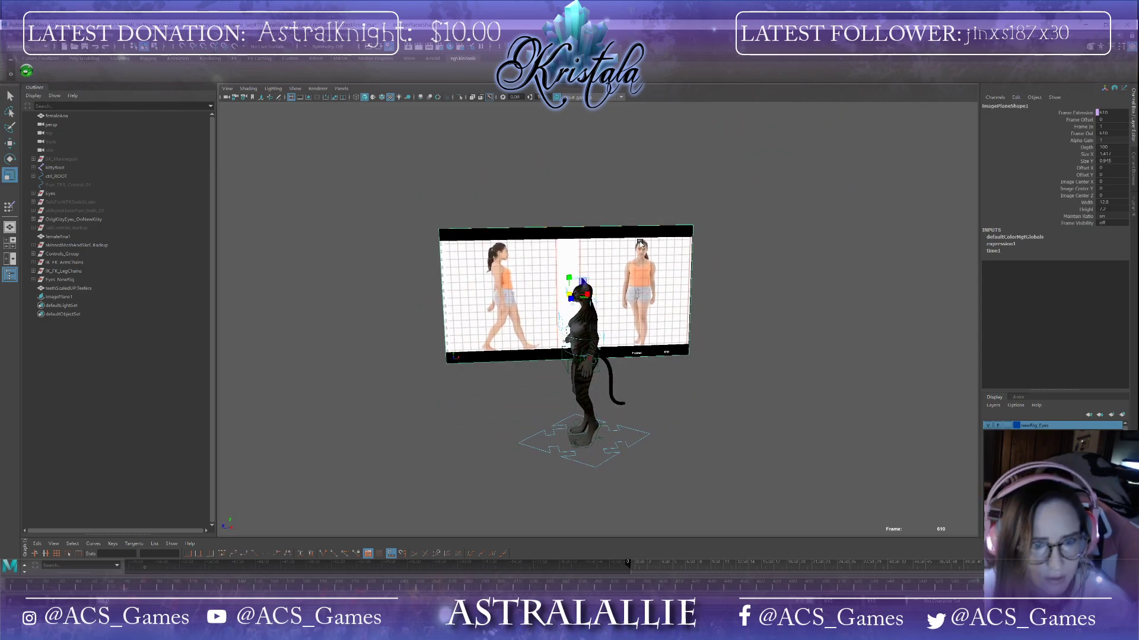
Step: Scale the image plane up further so the reference figures roughly match the rig's height
{"action": "left_click_drag", "start_coordinate": [567, 296], "coordinate": [660, 308]}
{"action": "key", "text": "w"}
{"action": "scroll", "coordinate": [662, 326], "scroll_direction": "down", "scroll_amount": 2}
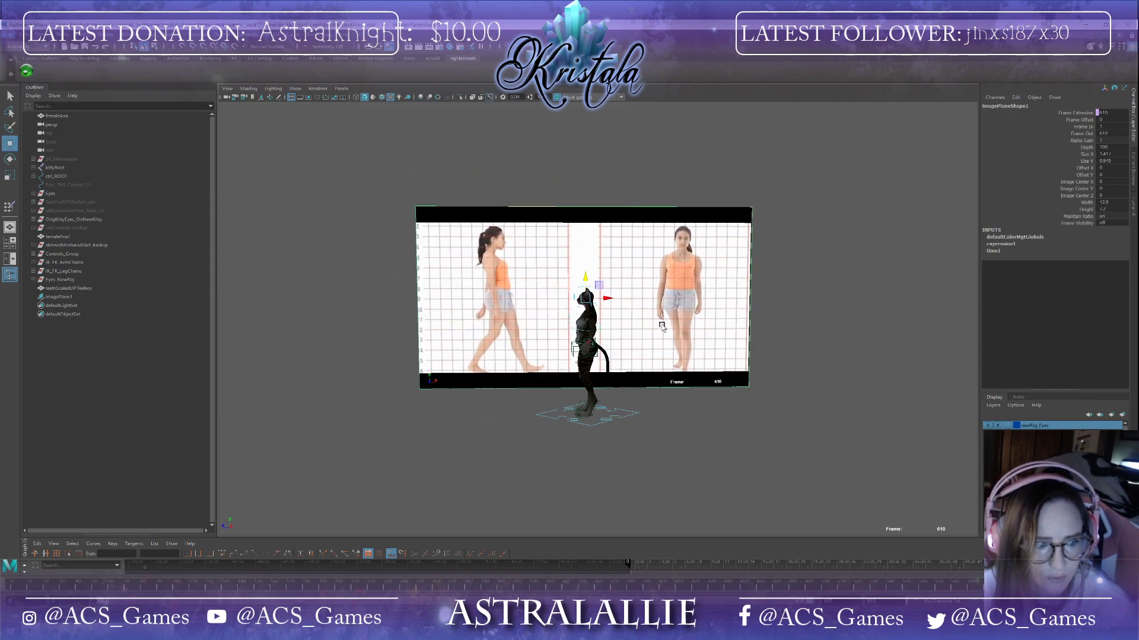
{"action": "scroll", "coordinate": [662, 326], "scroll_direction": "up", "scroll_amount": 2}
Step: Select the rig's jnt_ROOT1 control by expanding the Controls_Group, Global_Control and Controls hierarchy
{"action": "left_click", "coordinate": [624, 470]}
{"action": "left_click_drag", "start_coordinate": [672, 464], "coordinate": [641, 467], "text": "alt"}
{"action": "left_click", "coordinate": [637, 466]}
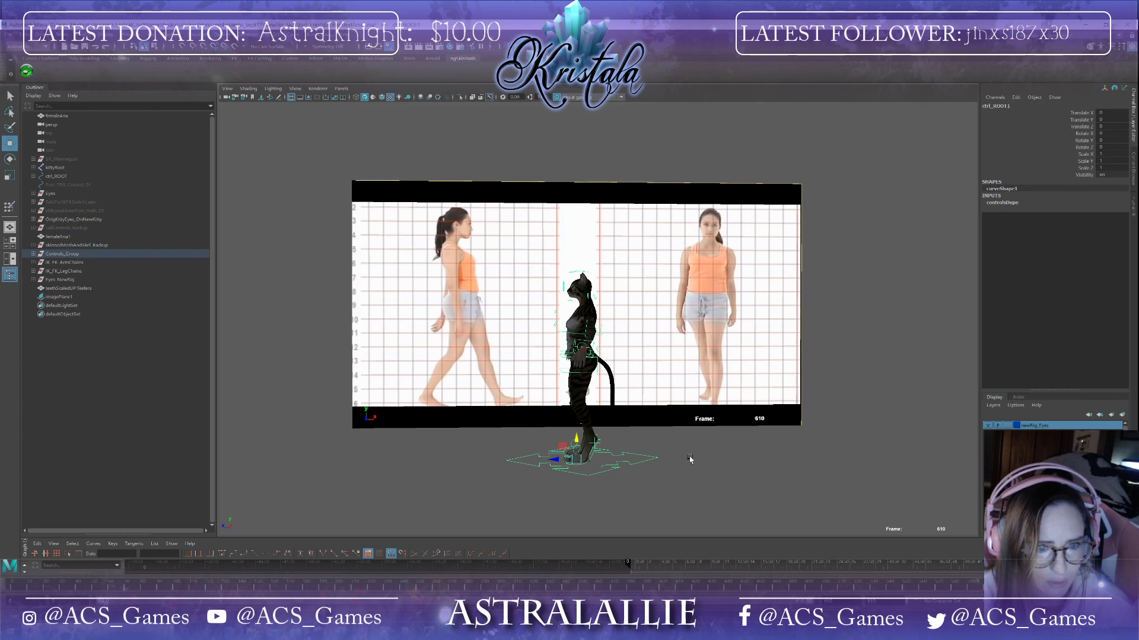
{"action": "left_click_drag", "start_coordinate": [689, 457], "coordinate": [739, 452], "text": "alt"}
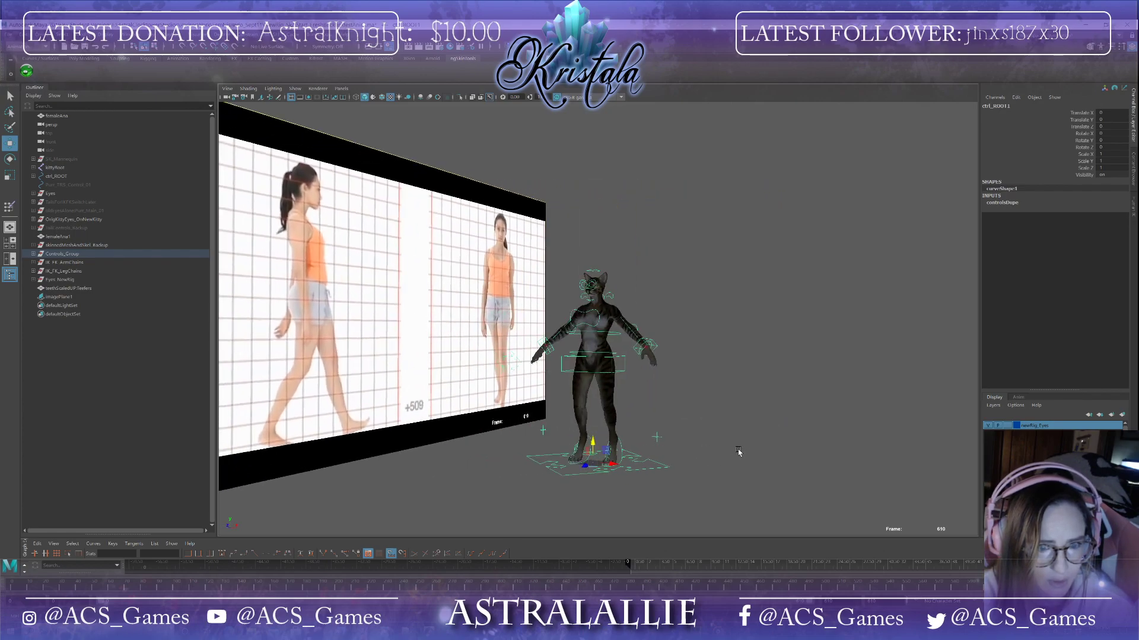
{"action": "left_click", "coordinate": [61, 255]}
{"action": "left_click_drag", "start_coordinate": [524, 481], "coordinate": [472, 482], "text": "alt"}
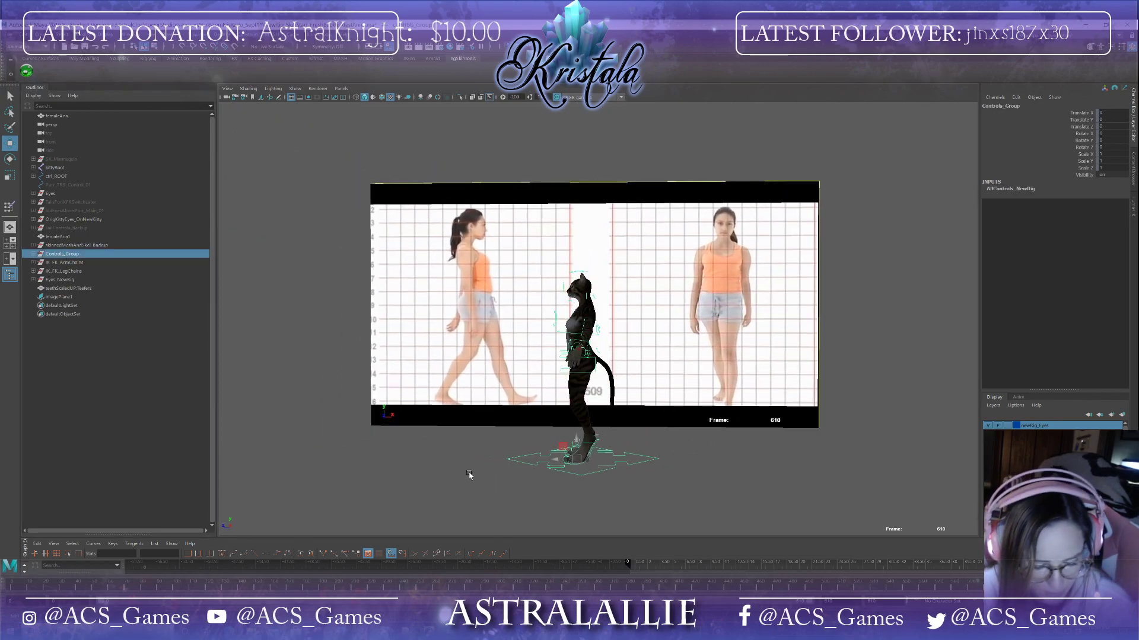
{"action": "mouse_move", "coordinate": [346, 419]}
{"action": "left_mouse_down", "text": "alt"}
{"action": "mouse_move", "coordinate": [414, 425]}
{"action": "mouse_move", "coordinate": [347, 426]}
{"action": "left_mouse_up", "text": "alt"}
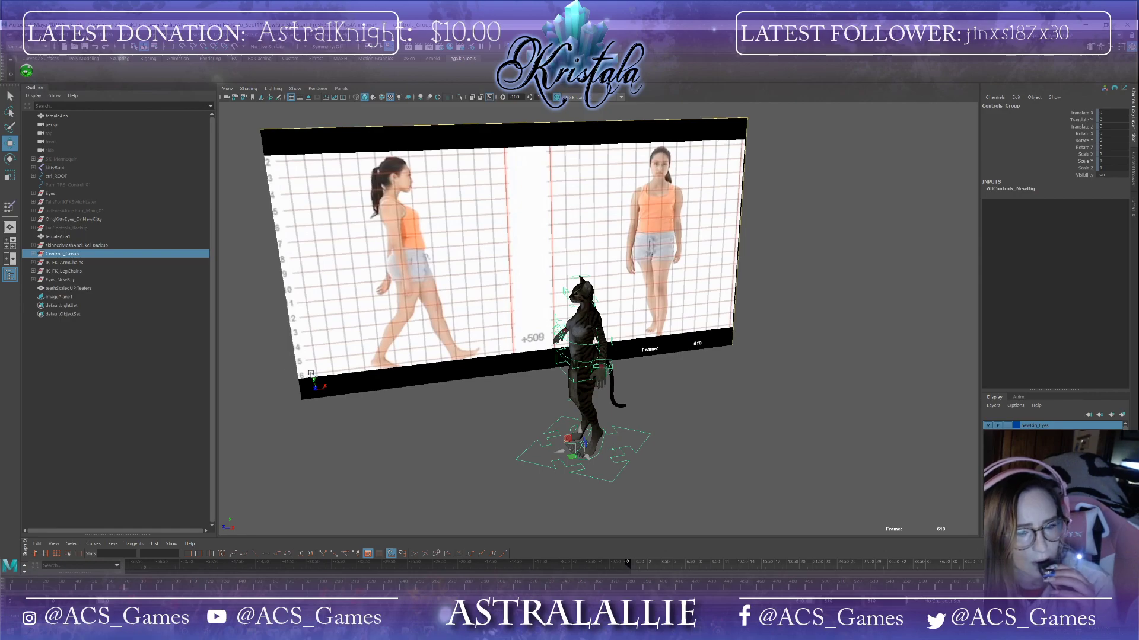
{"action": "left_click", "coordinate": [36, 255]}
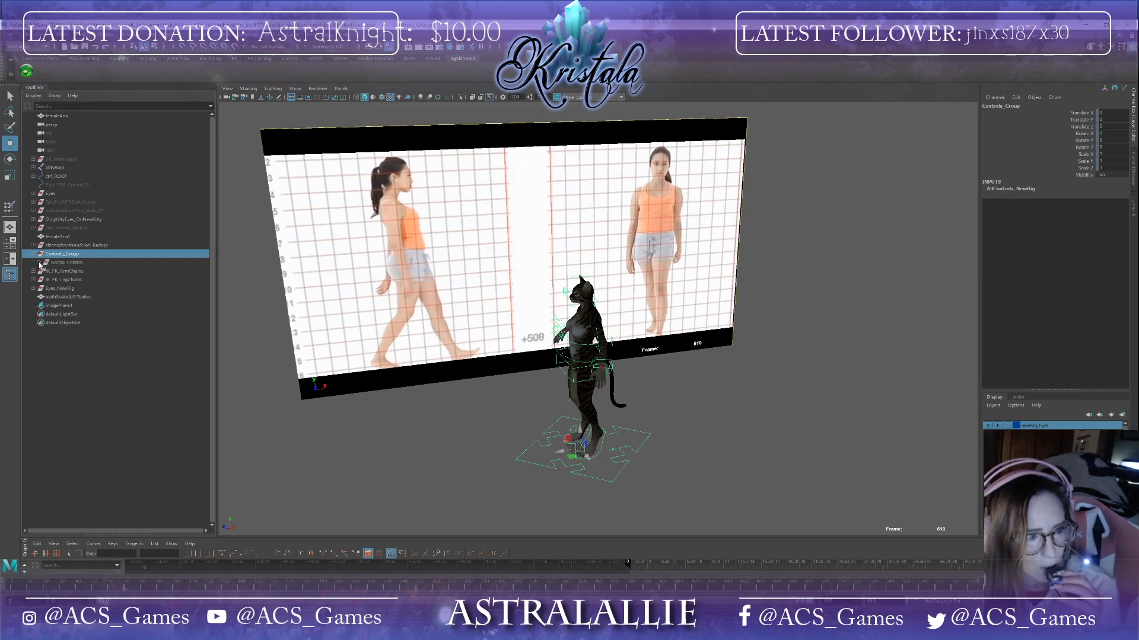
{"action": "left_click", "coordinate": [39, 263]}
{"action": "left_click", "coordinate": [43, 271]}
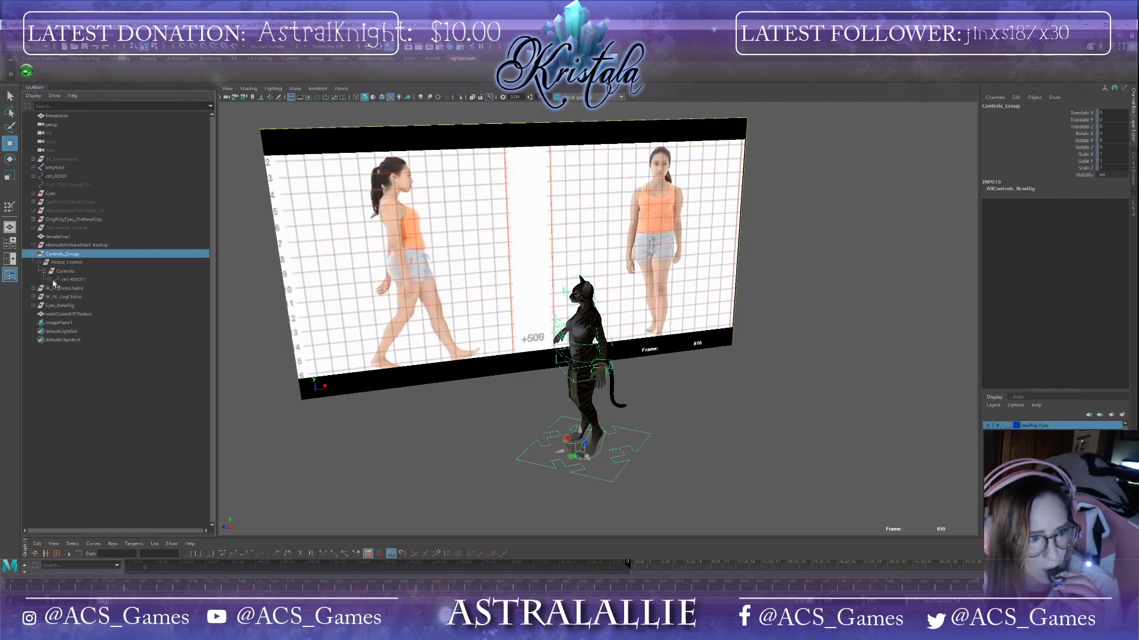
{"action": "left_click", "coordinate": [70, 279]}
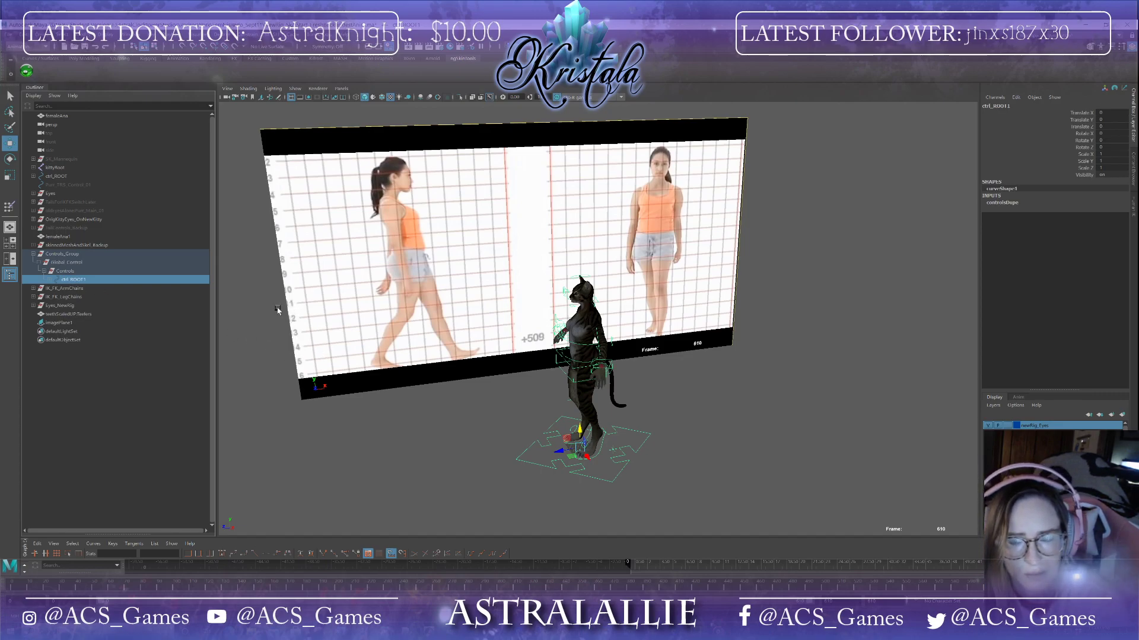
Step: Expand jnt_ROOT1 and select its child controls from the pelvis control to Hand_Ctrl_Group_Top_L
{"action": "scroll", "coordinate": [643, 489], "scroll_direction": "up", "scroll_amount": 3}
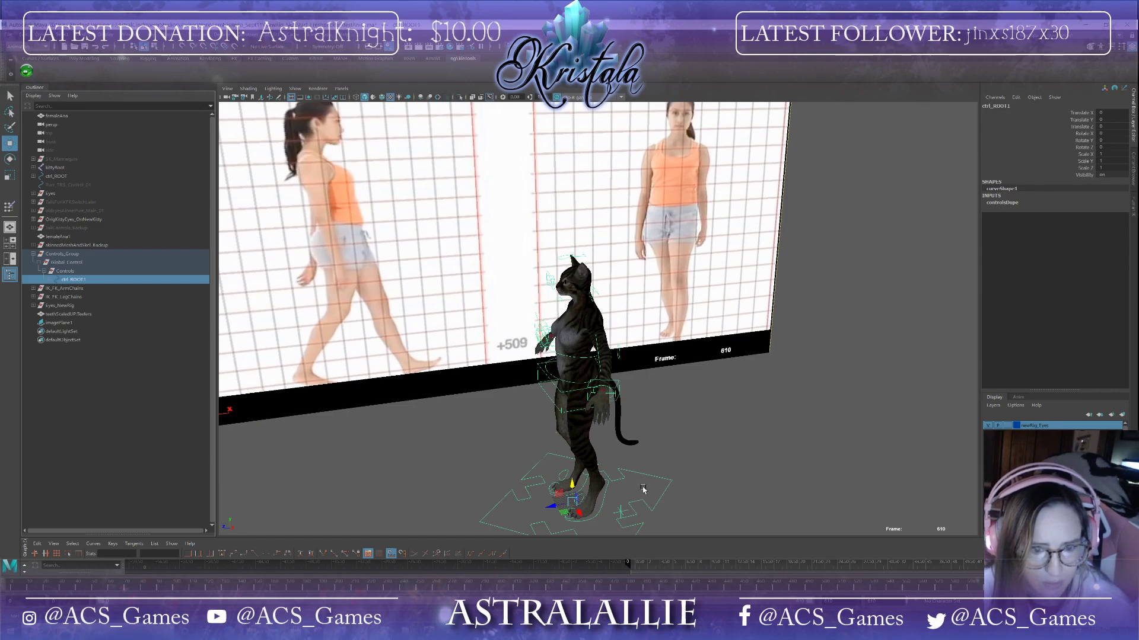
{"action": "left_click_drag", "start_coordinate": [643, 488], "coordinate": [693, 481], "text": "alt"}
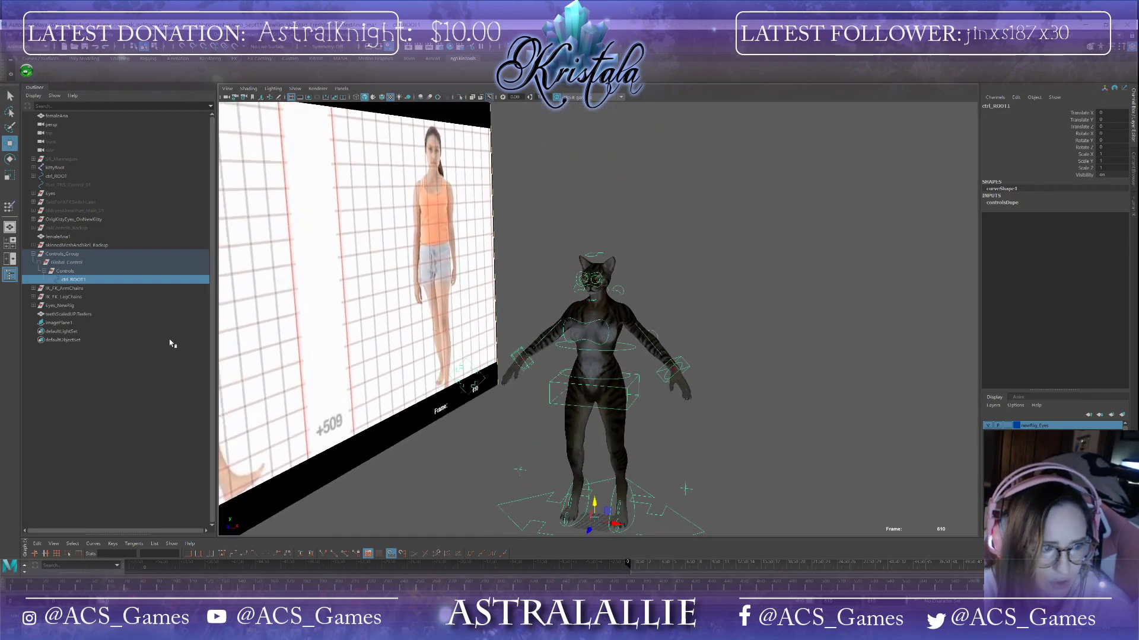
{"action": "left_click", "coordinate": [51, 280]}
{"action": "left_click", "coordinate": [83, 288]}
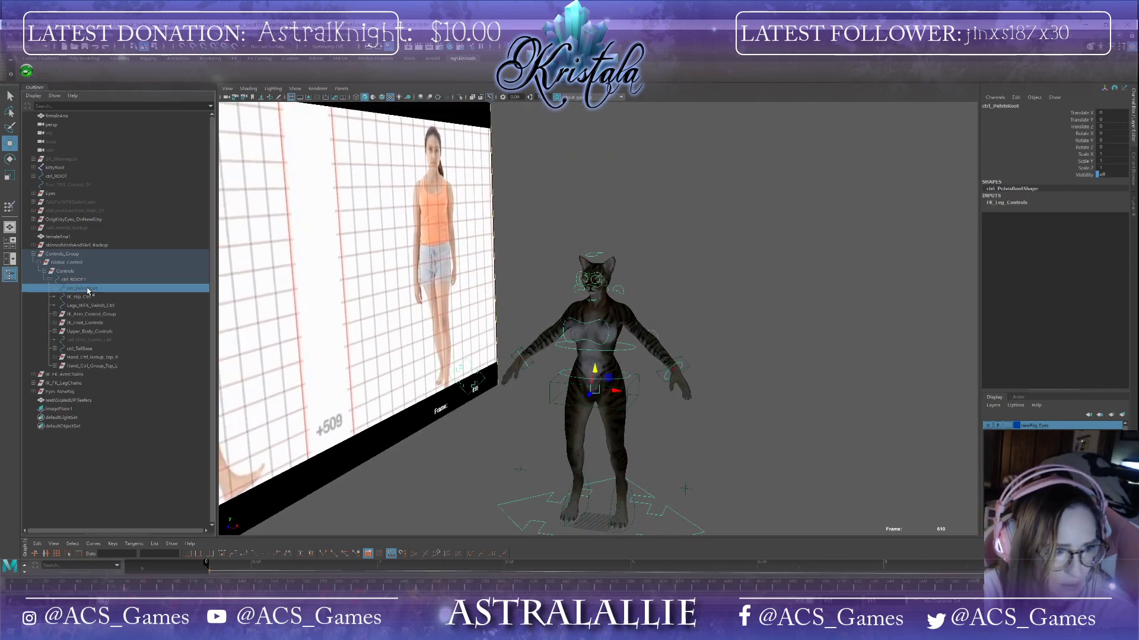
{"action": "left_click", "coordinate": [102, 366], "text": "shift"}
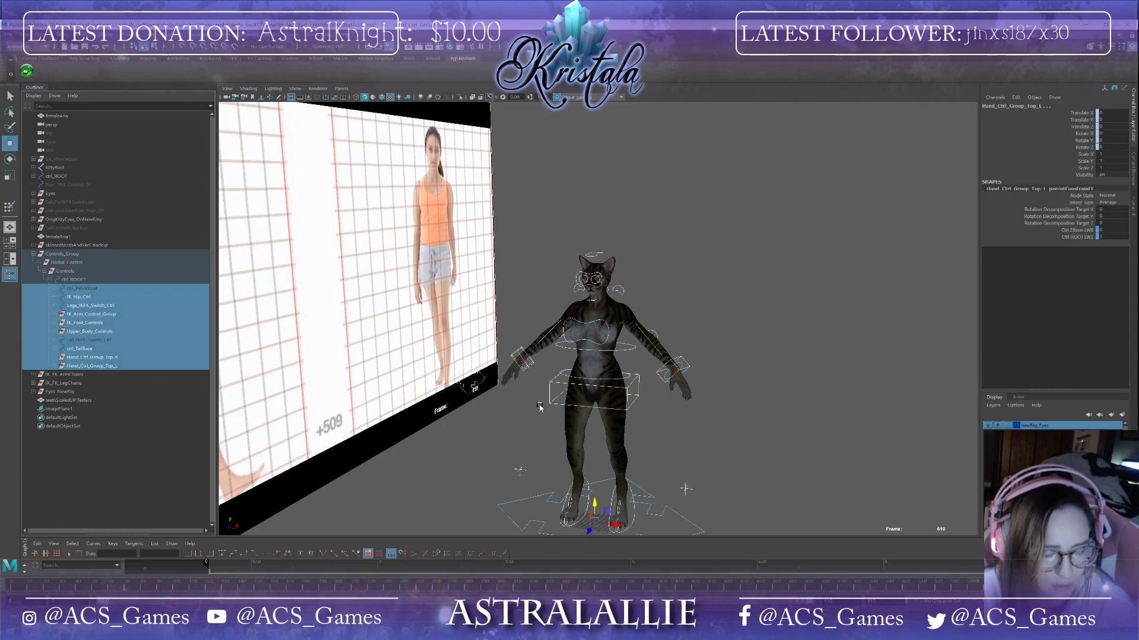
Step: Try moving the selected controls upward, then undo the move
{"action": "left_click_drag", "start_coordinate": [594, 508], "coordinate": [608, 413]}
{"action": "key", "text": "ctrl+z"}
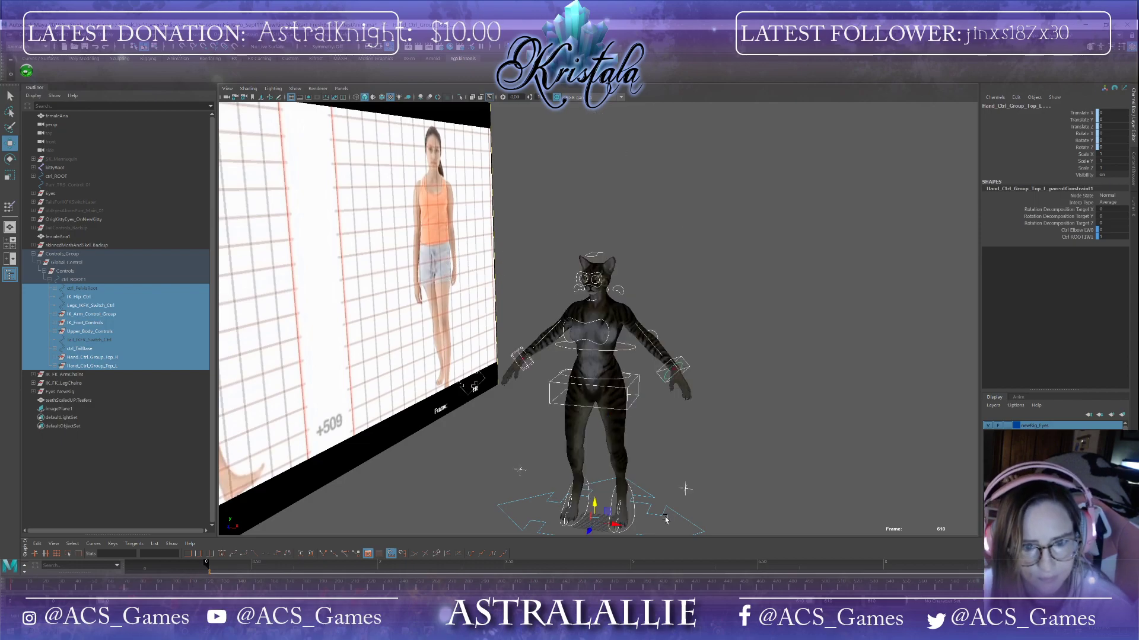
{"action": "left_click_drag", "start_coordinate": [648, 473], "coordinate": [578, 467], "text": "alt"}
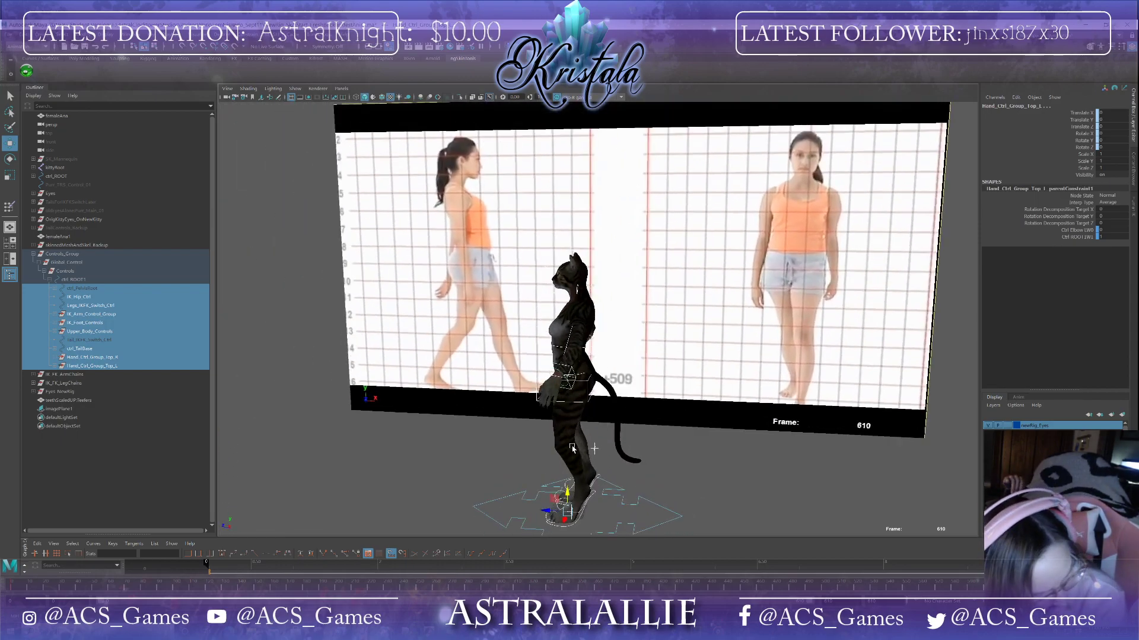
Step: Select the rig's foot, hip and spine controls in turn to inspect what each one drives
{"action": "left_click", "coordinate": [719, 456]}
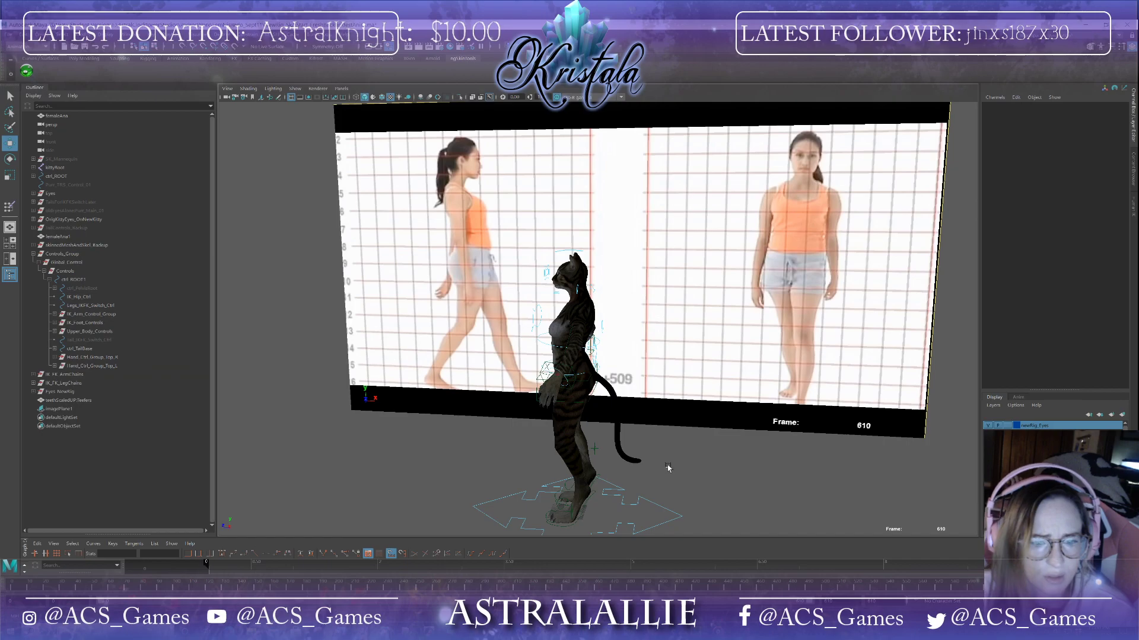
{"action": "left_click_drag", "start_coordinate": [666, 465], "coordinate": [724, 463], "text": "alt"}
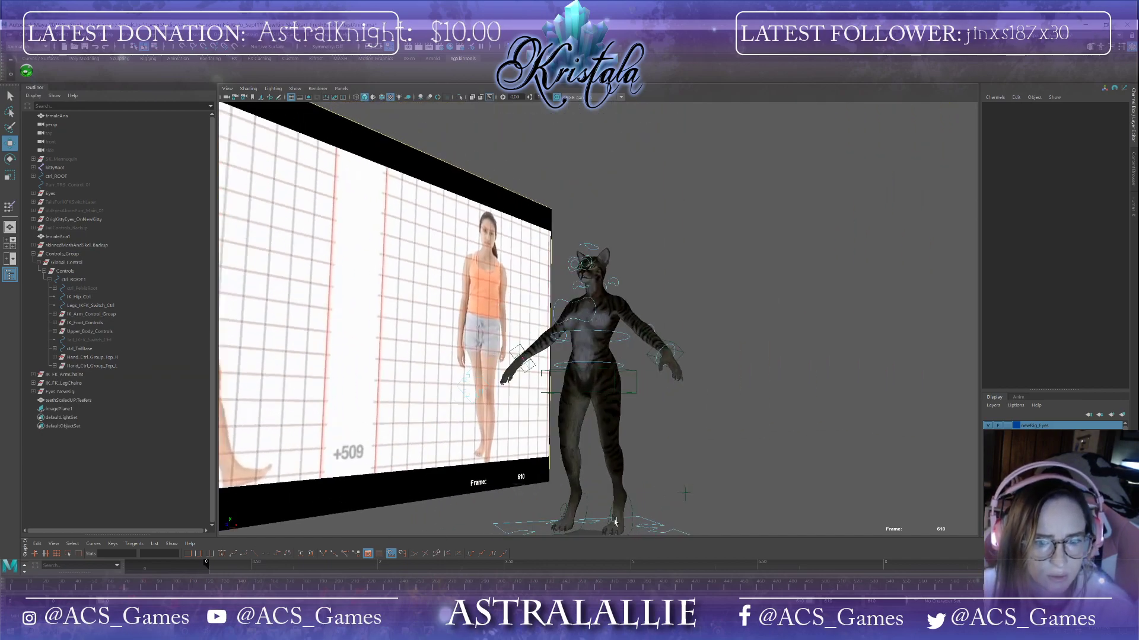
{"action": "left_click", "coordinate": [632, 515]}
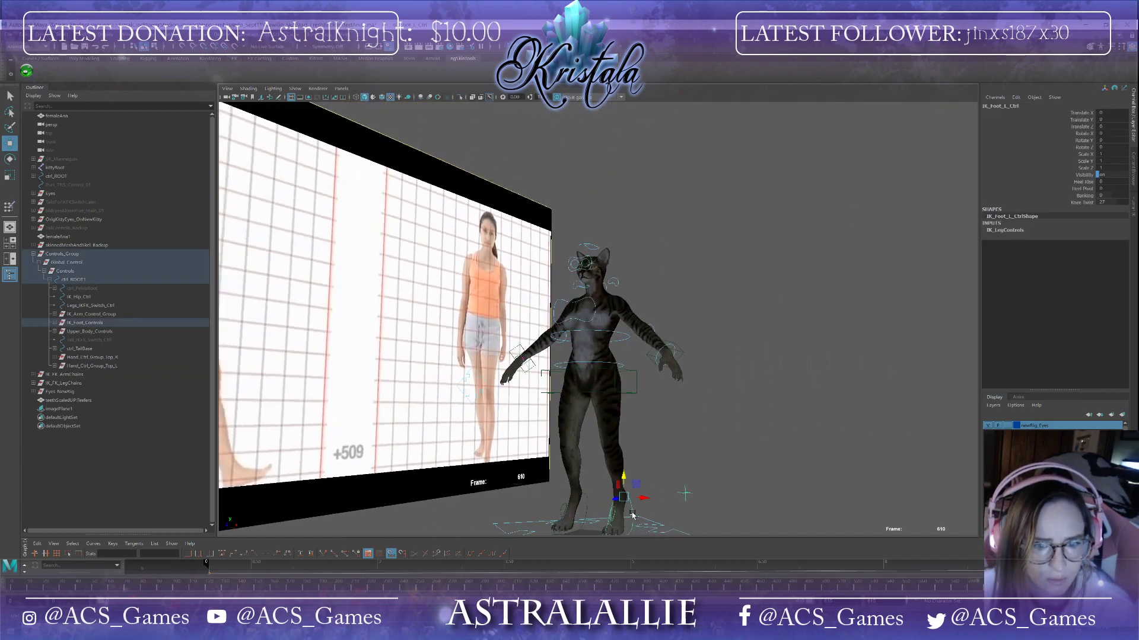
{"action": "left_click", "coordinate": [585, 520]}
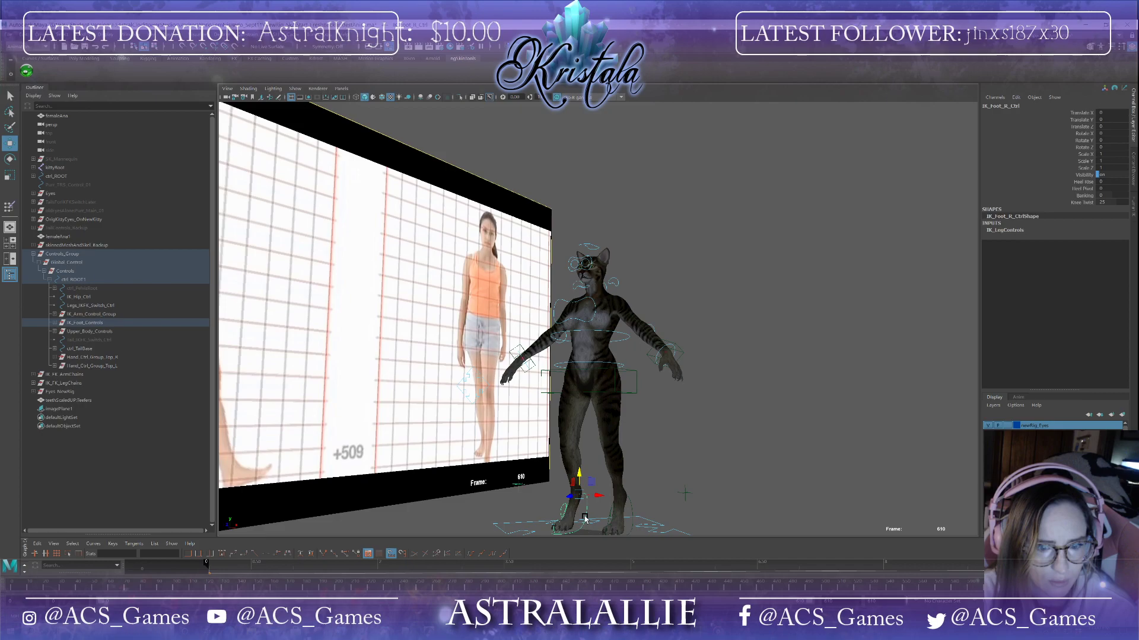
{"action": "left_click", "coordinate": [615, 384]}
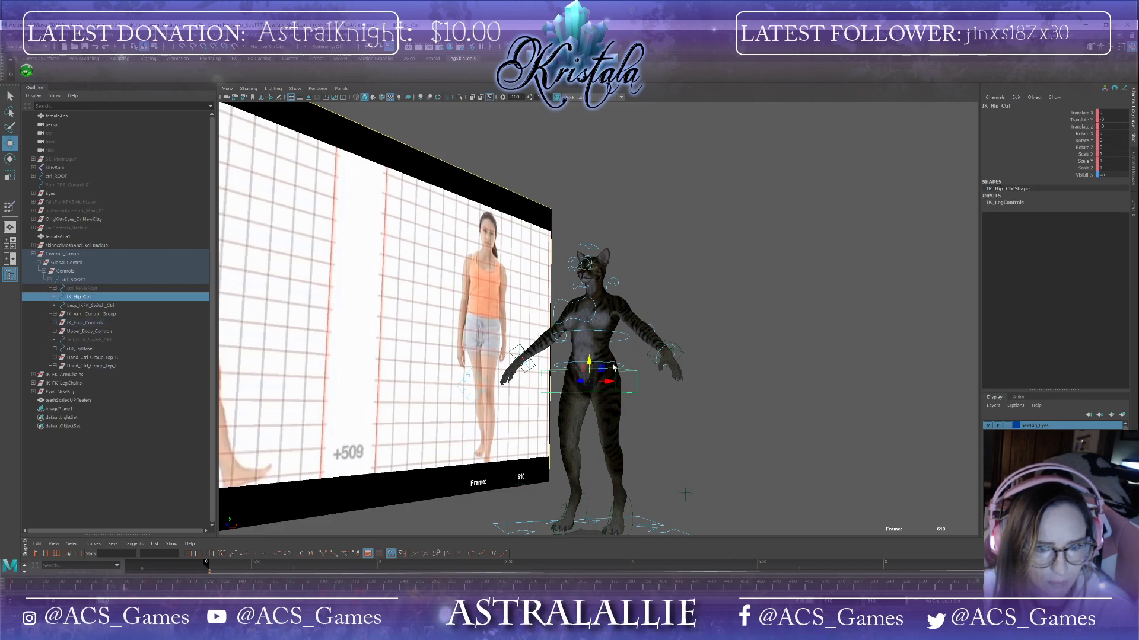
{"action": "left_click", "coordinate": [615, 334]}
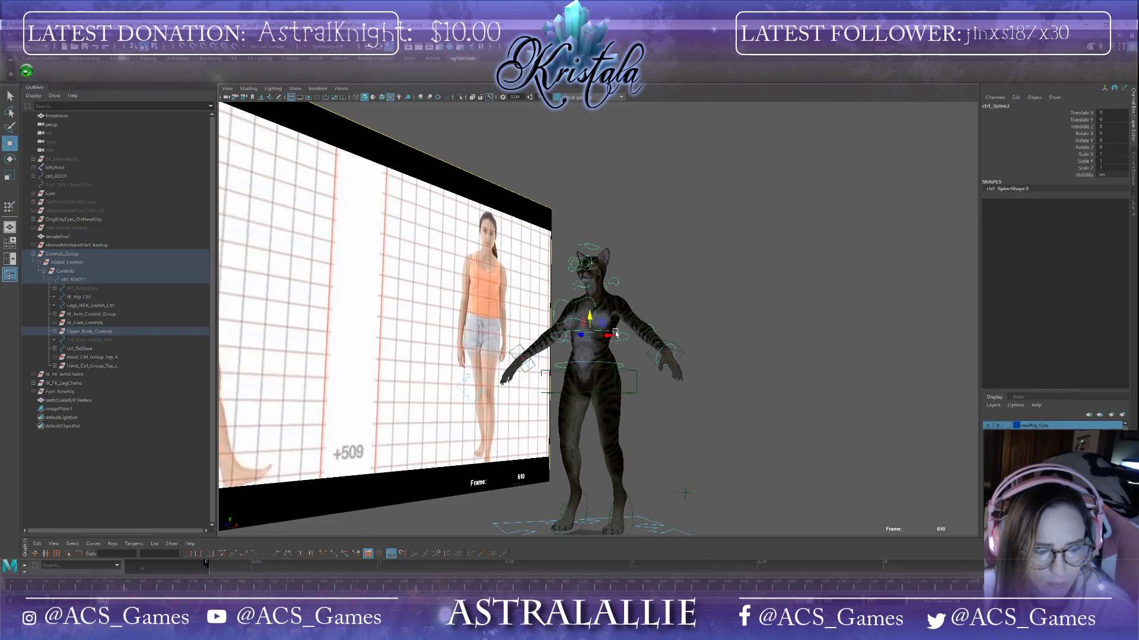
{"action": "left_click_drag", "start_coordinate": [615, 334], "coordinate": [697, 350], "text": "alt"}
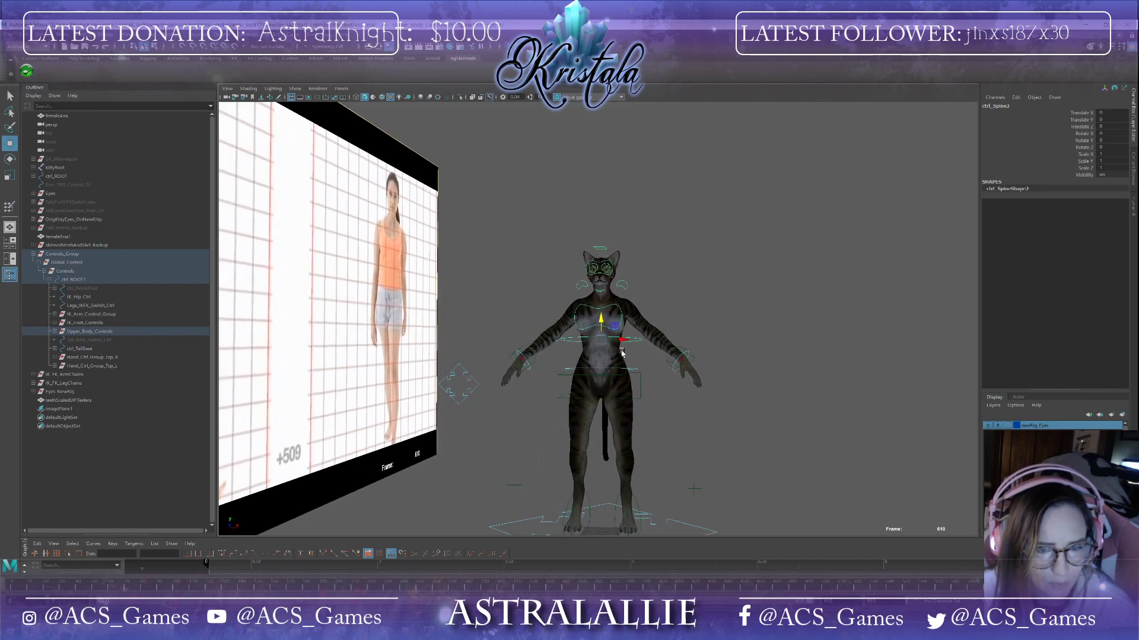
Step: Select the wrist, head, eye, clavicle, elbow and spine controls one by one to inspect their attributes
{"action": "left_click", "coordinate": [675, 365]}
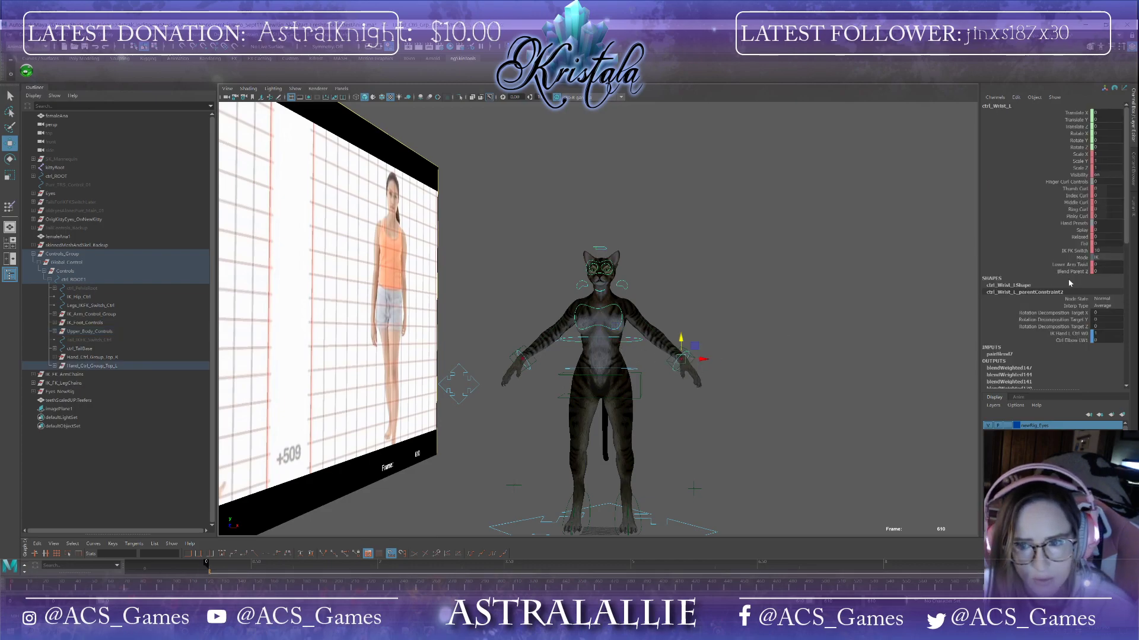
{"action": "left_click_drag", "start_coordinate": [1122, 248], "coordinate": [1094, 249]}
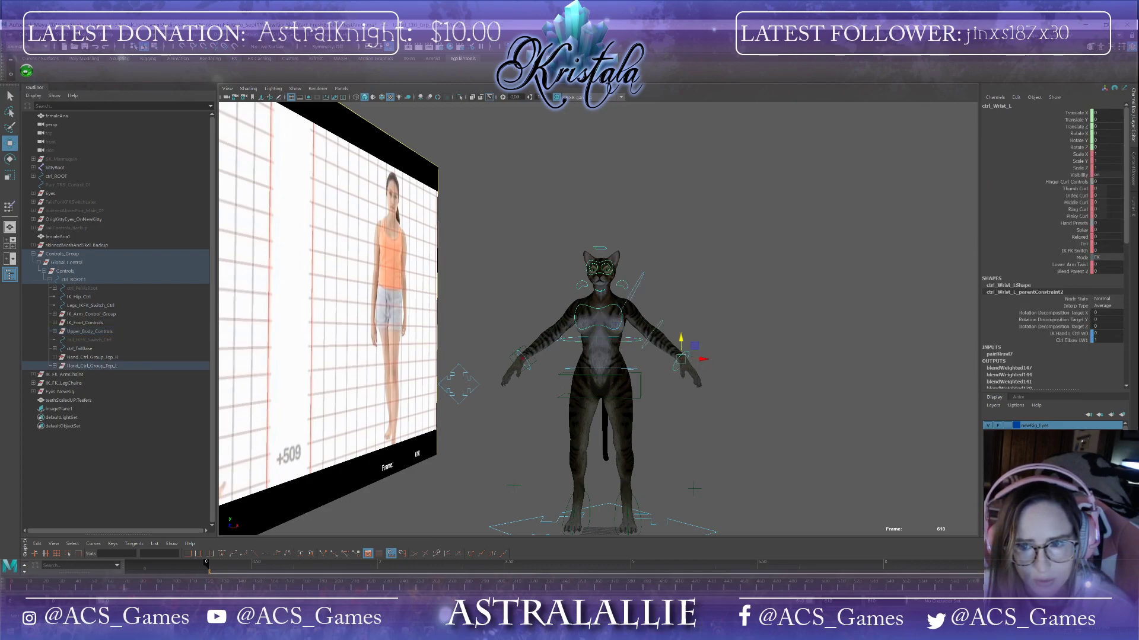
{"action": "scroll", "coordinate": [827, 330], "scroll_direction": "up", "scroll_amount": 3}
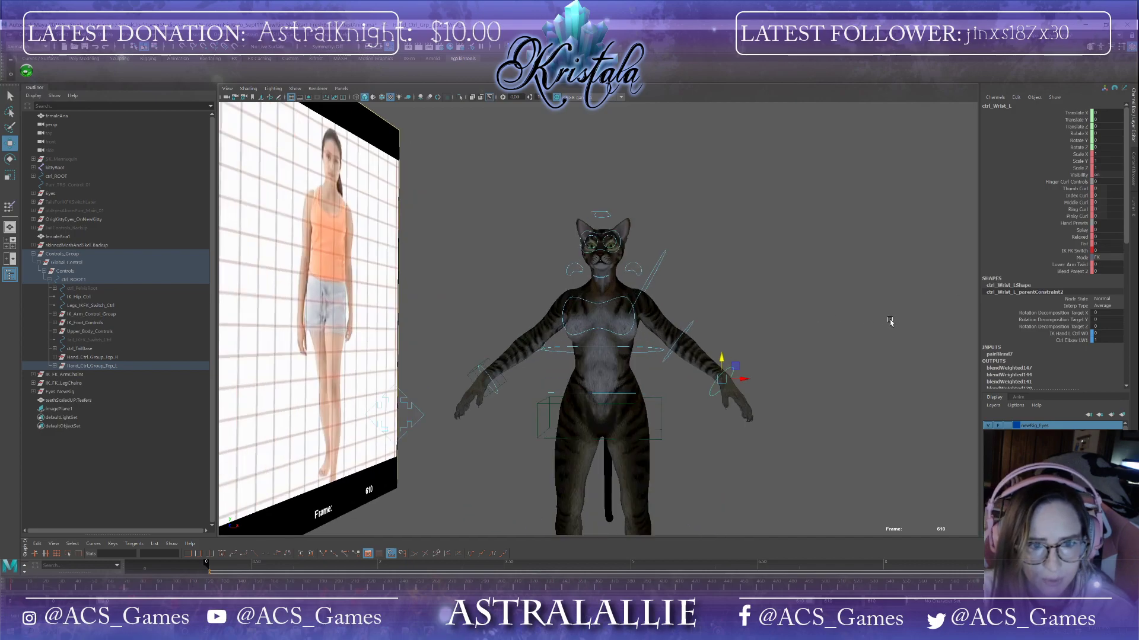
{"action": "left_click", "coordinate": [495, 387]}
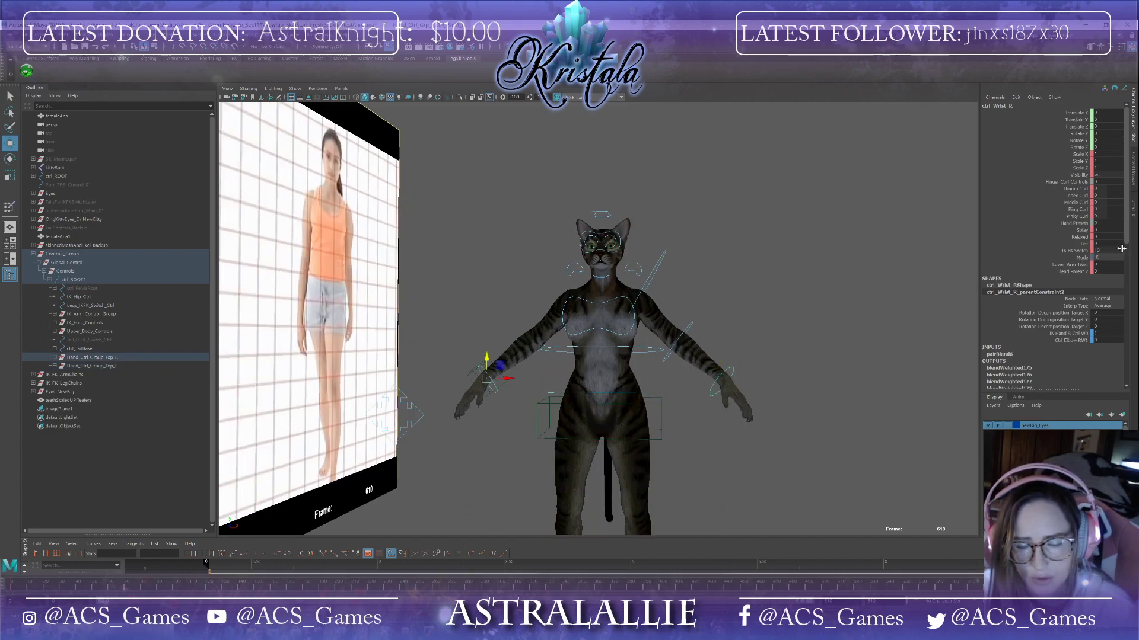
{"action": "left_click_drag", "start_coordinate": [1121, 248], "coordinate": [1095, 249]}
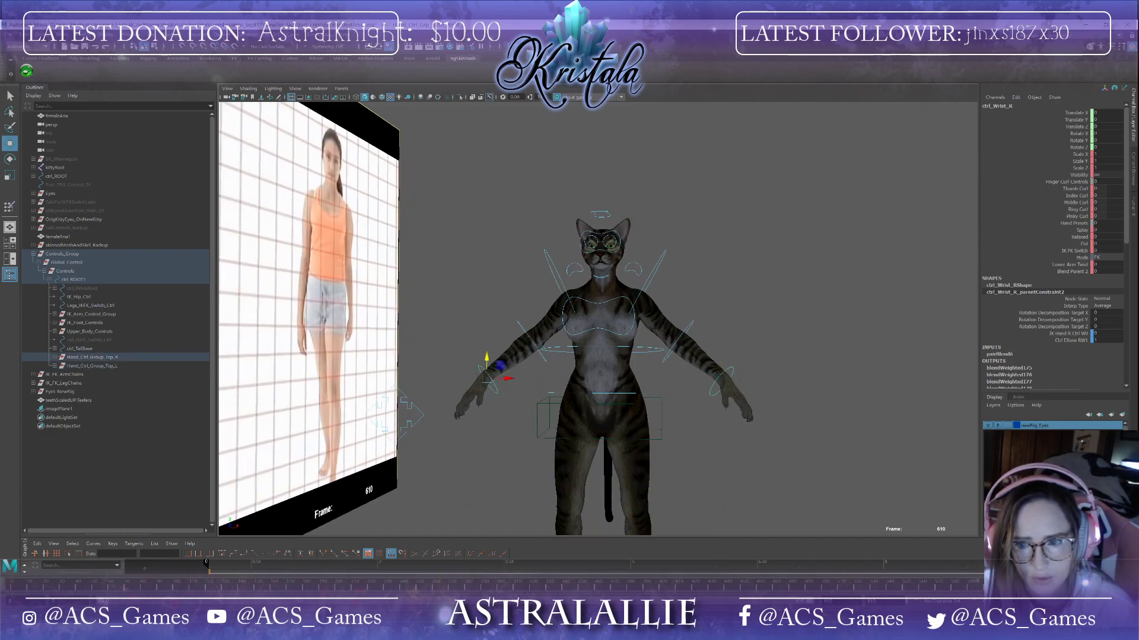
{"action": "left_click", "coordinate": [606, 214]}
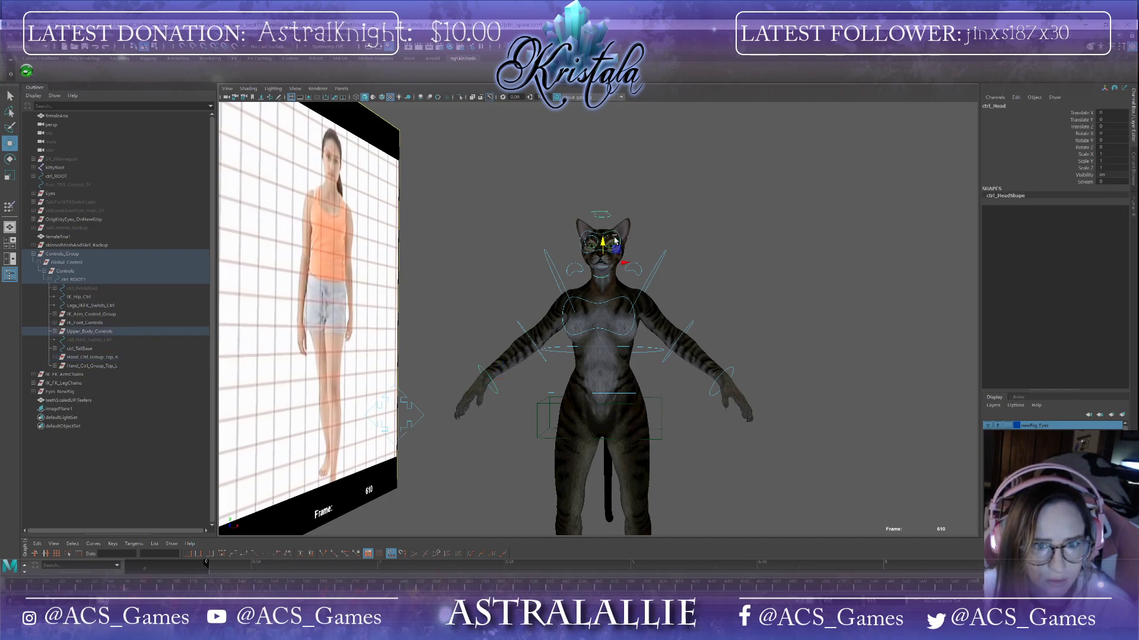
{"action": "left_click", "coordinate": [589, 248]}
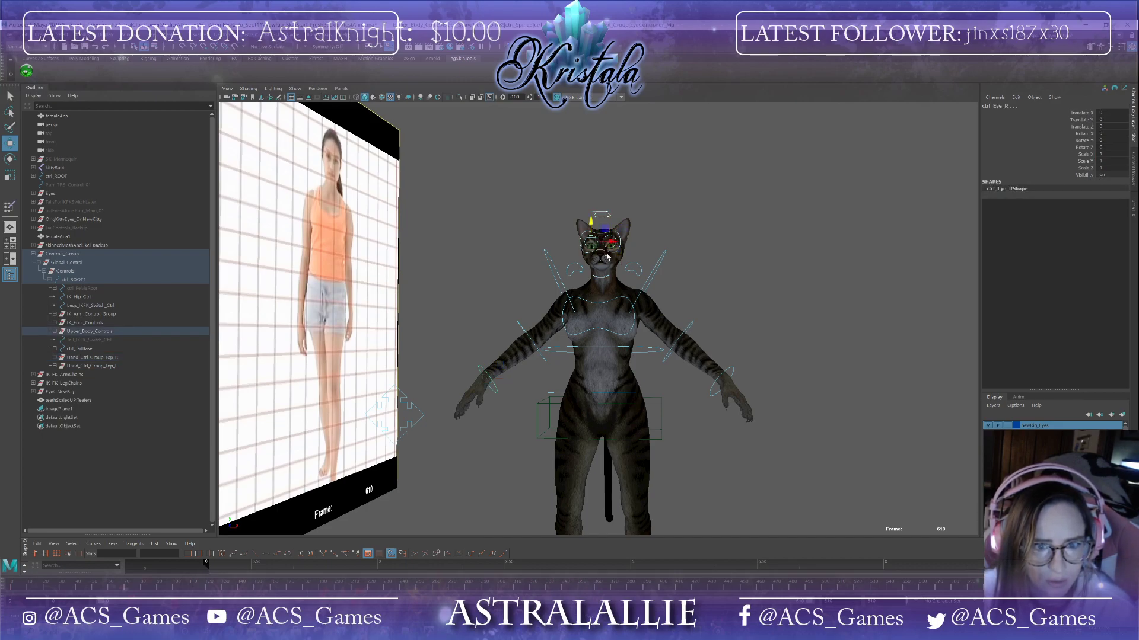
{"action": "left_click", "coordinate": [607, 254]}
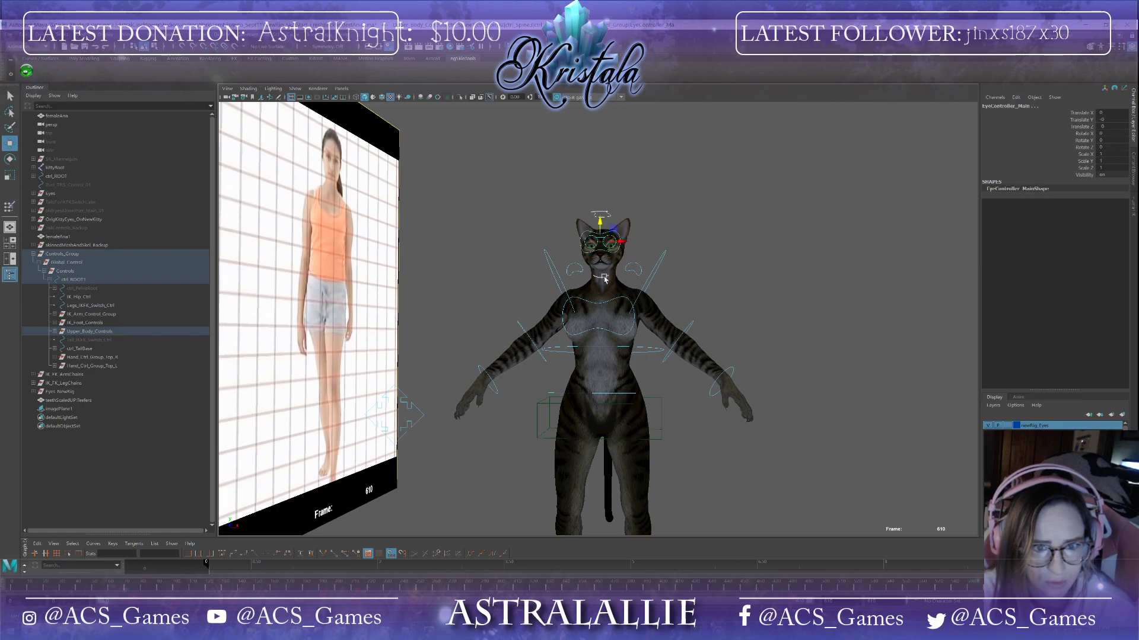
{"action": "left_click", "coordinate": [640, 275]}
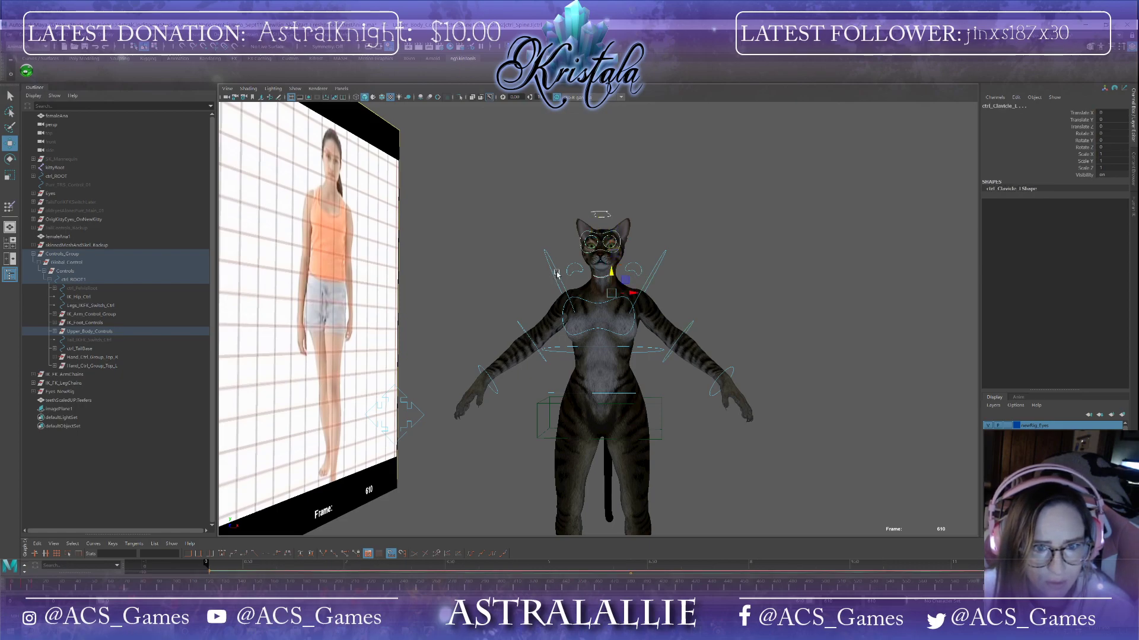
{"action": "left_click", "coordinate": [576, 273]}
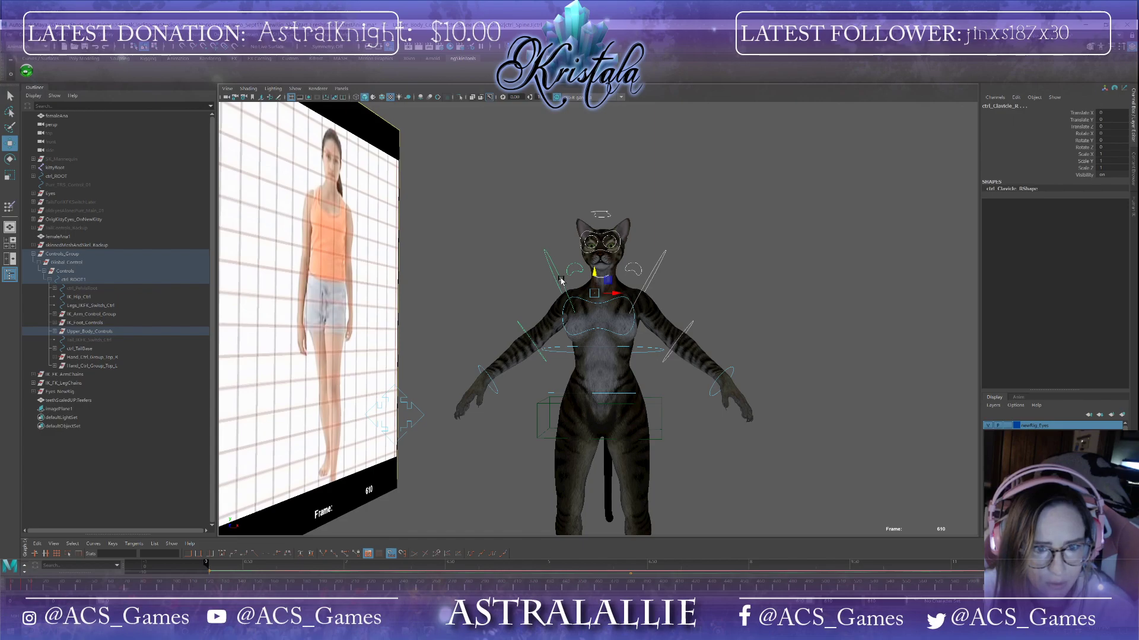
{"action": "left_click", "coordinate": [534, 336]}
{"action": "left_click", "coordinate": [532, 342]}
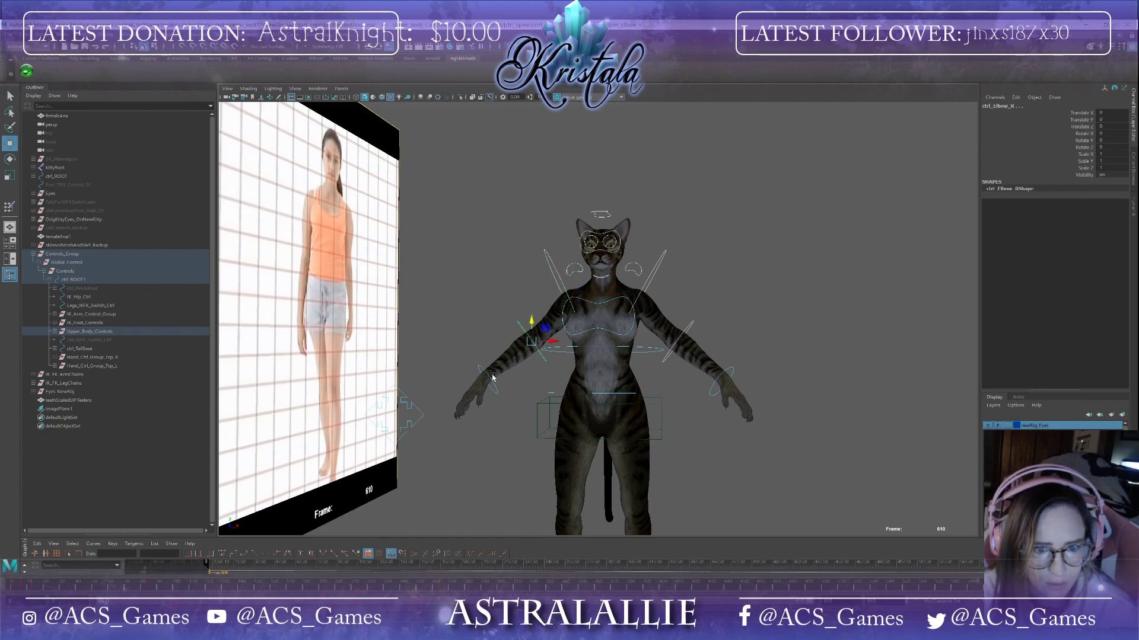
{"action": "left_click", "coordinate": [490, 381]}
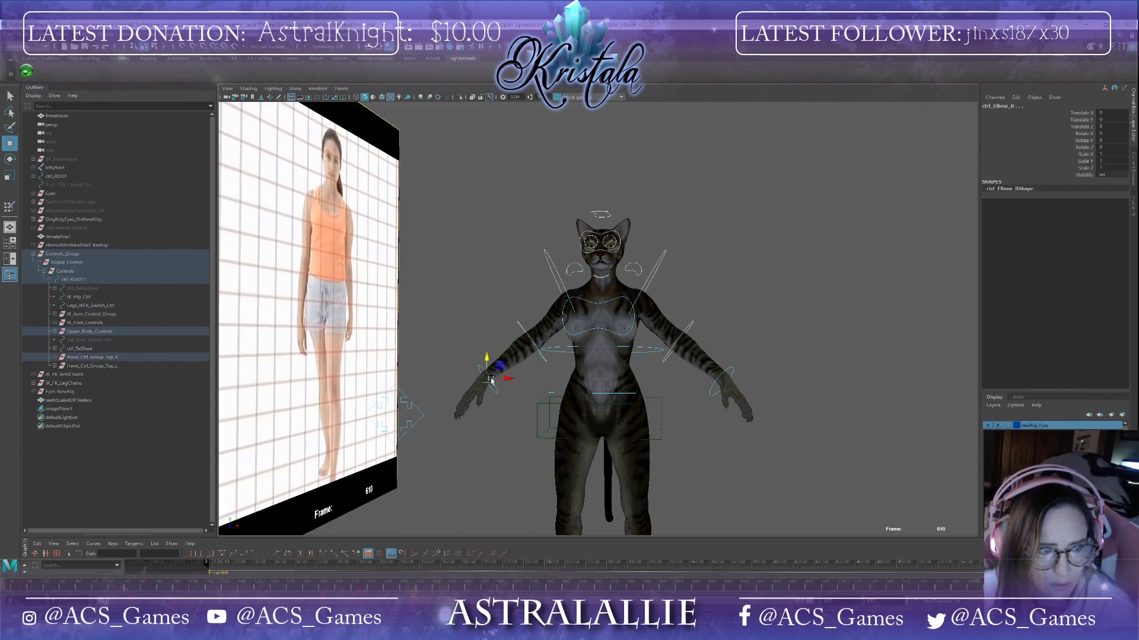
{"action": "left_click", "coordinate": [591, 347]}
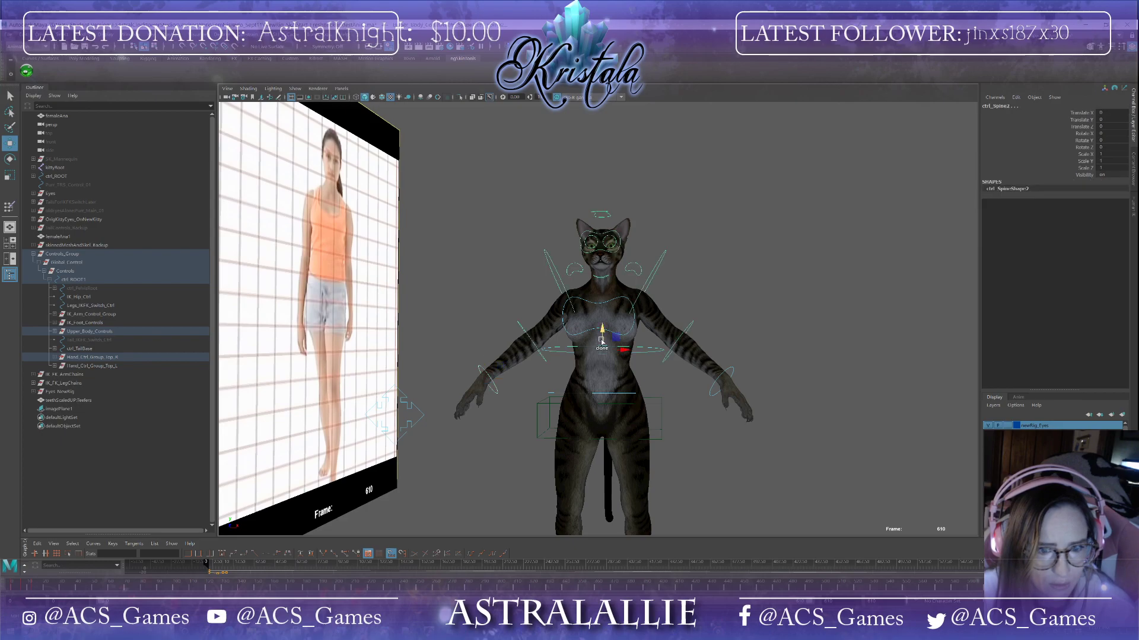
Step: Expand the pelvis root control's hierarchy to reveal the leg, tail base and hand control groups
{"action": "left_click", "coordinate": [89, 296]}
{"action": "left_click", "coordinate": [89, 289]}
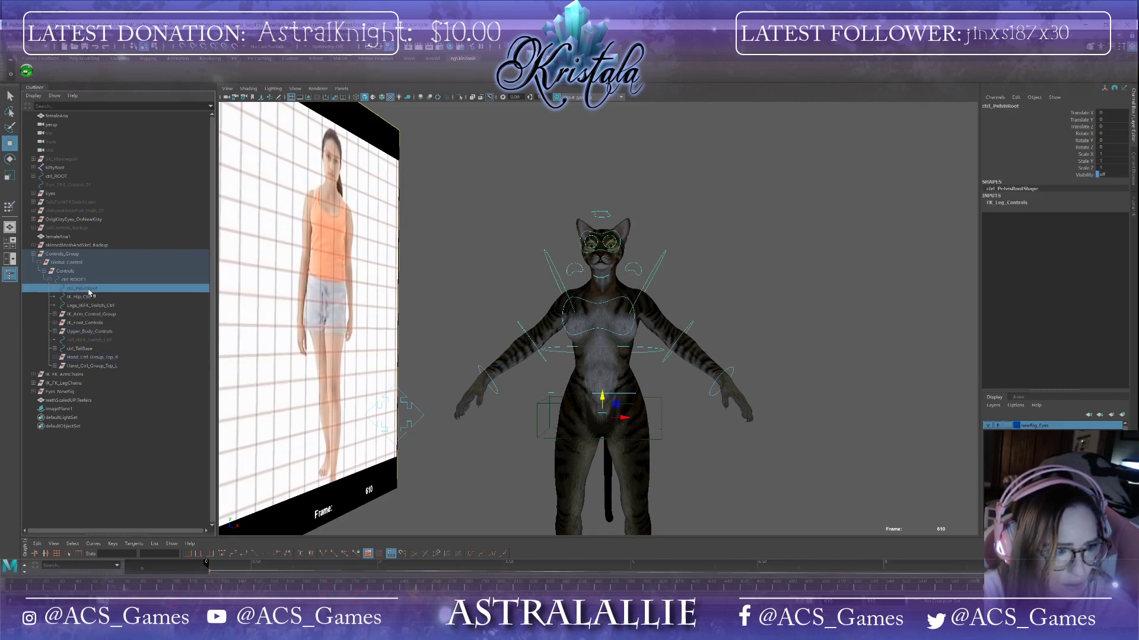
{"action": "left_click", "coordinate": [52, 289]}
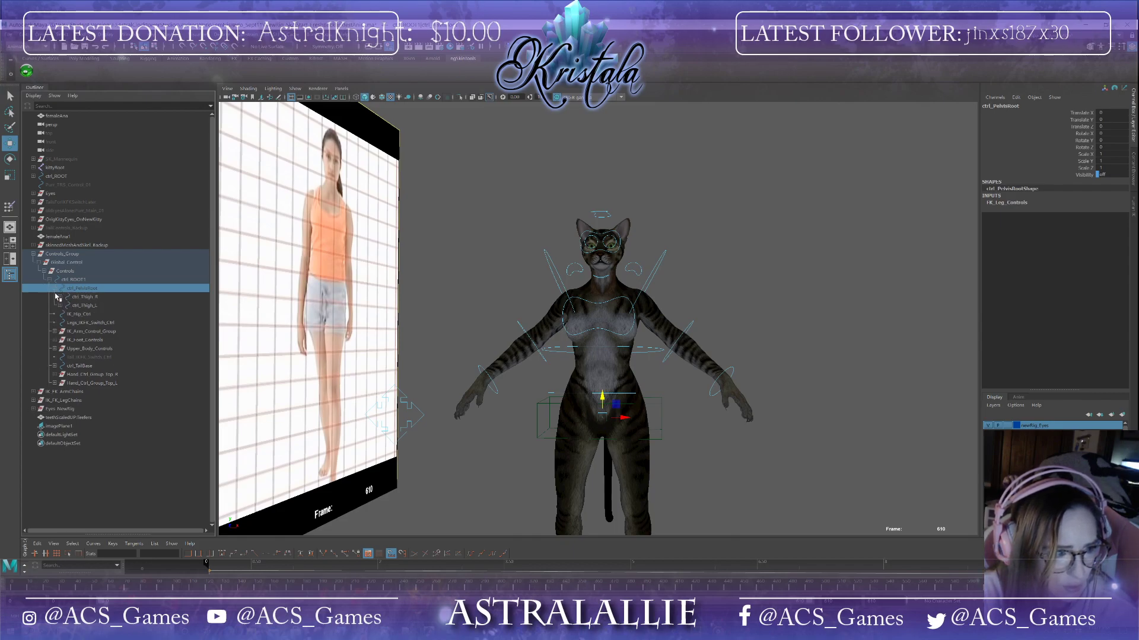
{"action": "left_click", "coordinate": [60, 297]}
{"action": "left_click", "coordinate": [65, 305]}
{"action": "left_click", "coordinate": [71, 315]}
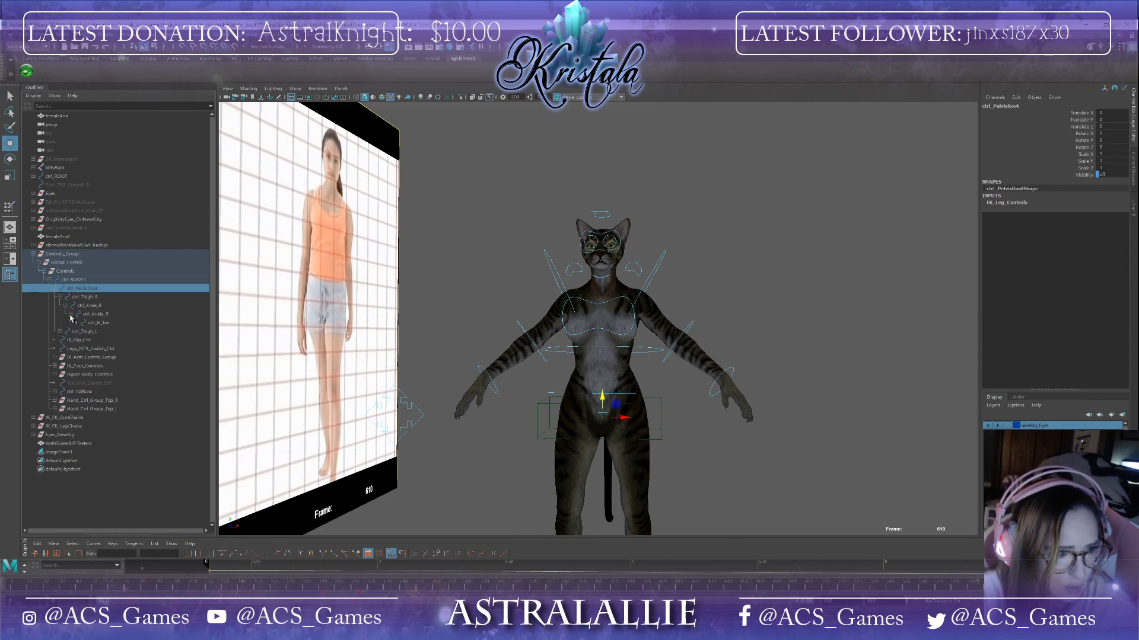
{"action": "left_click", "coordinate": [60, 332]}
{"action": "left_click", "coordinate": [66, 339]}
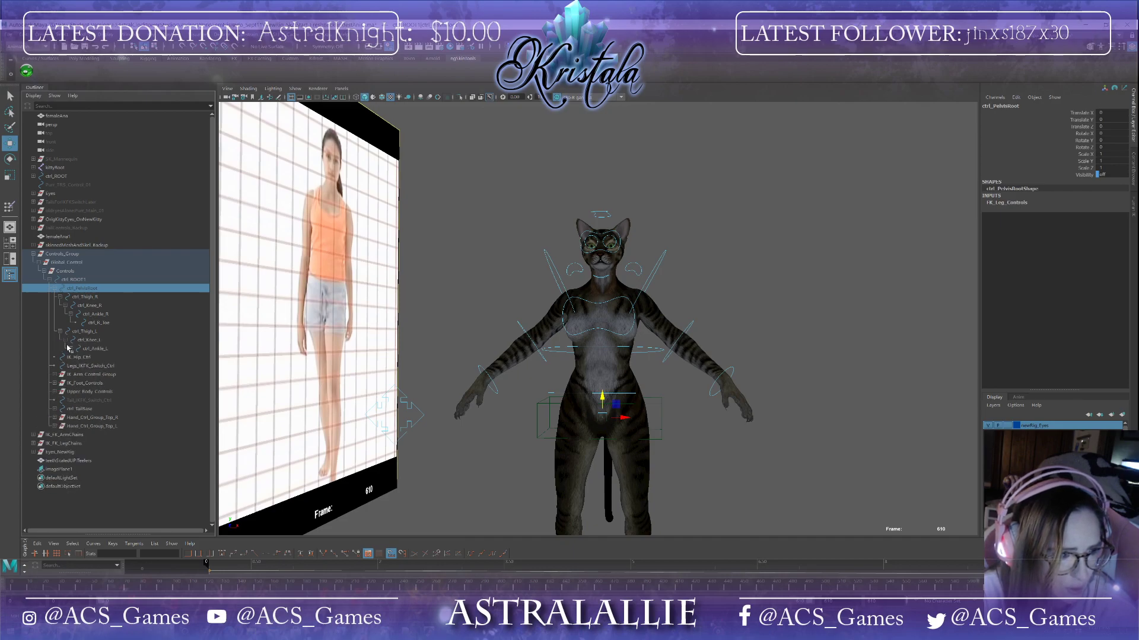
{"action": "left_click", "coordinate": [71, 349]}
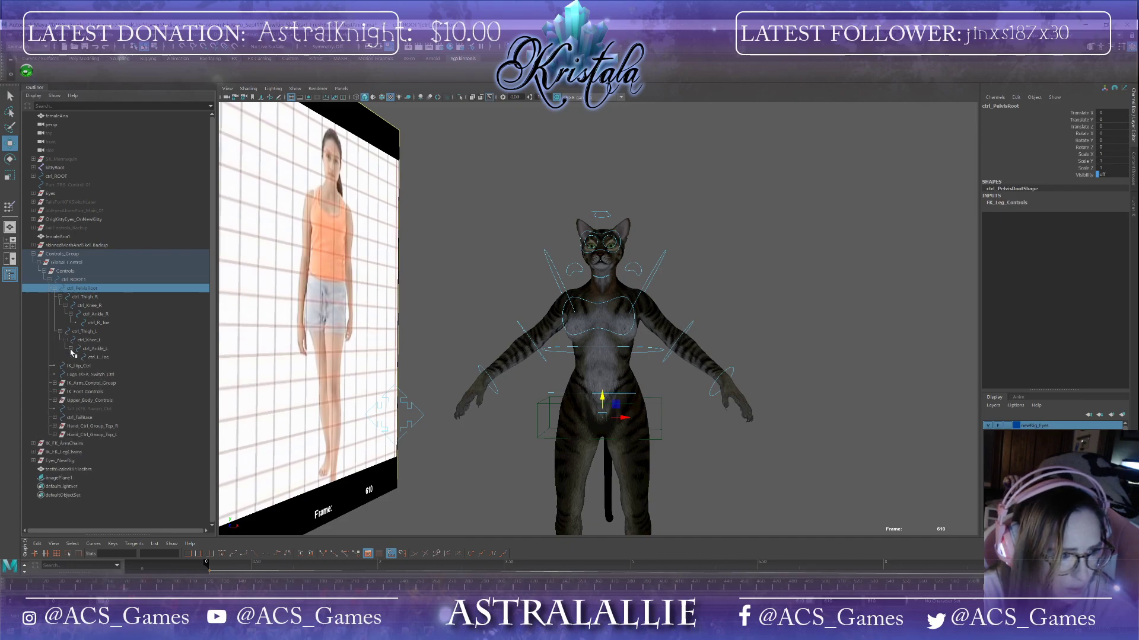
{"action": "left_click", "coordinate": [55, 418]}
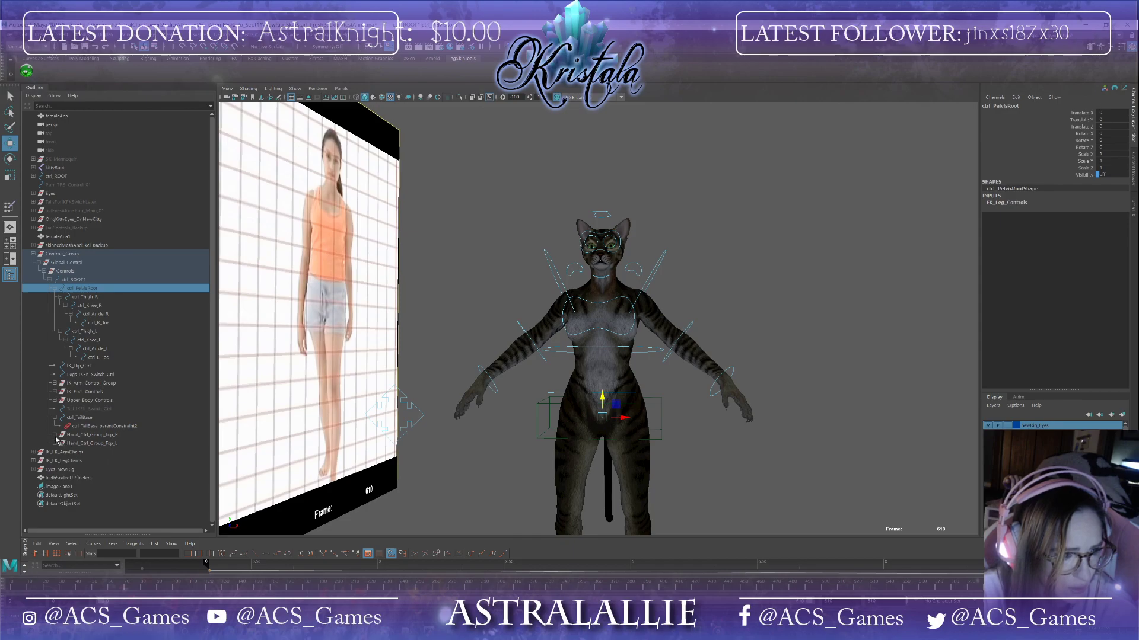
{"action": "left_click", "coordinate": [55, 435]}
{"action": "left_click", "coordinate": [55, 461]}
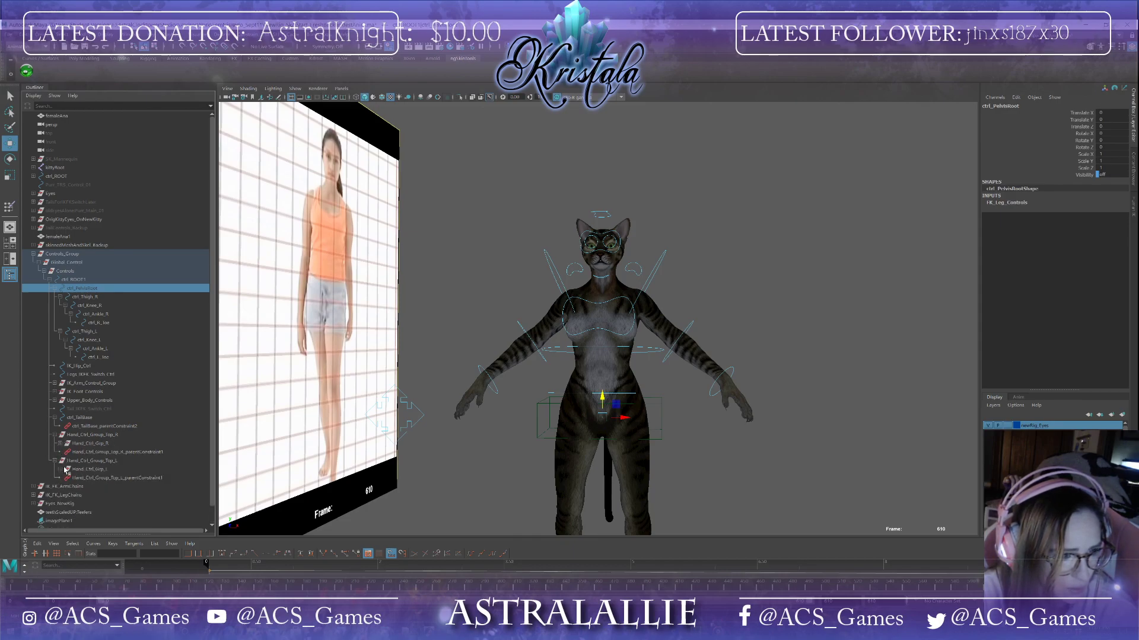
Step: Expand the Upper_Body_Controls hierarchy to reveal the spine, clavicle, arm, neck, head and eye controls
{"action": "left_click", "coordinate": [56, 400]}
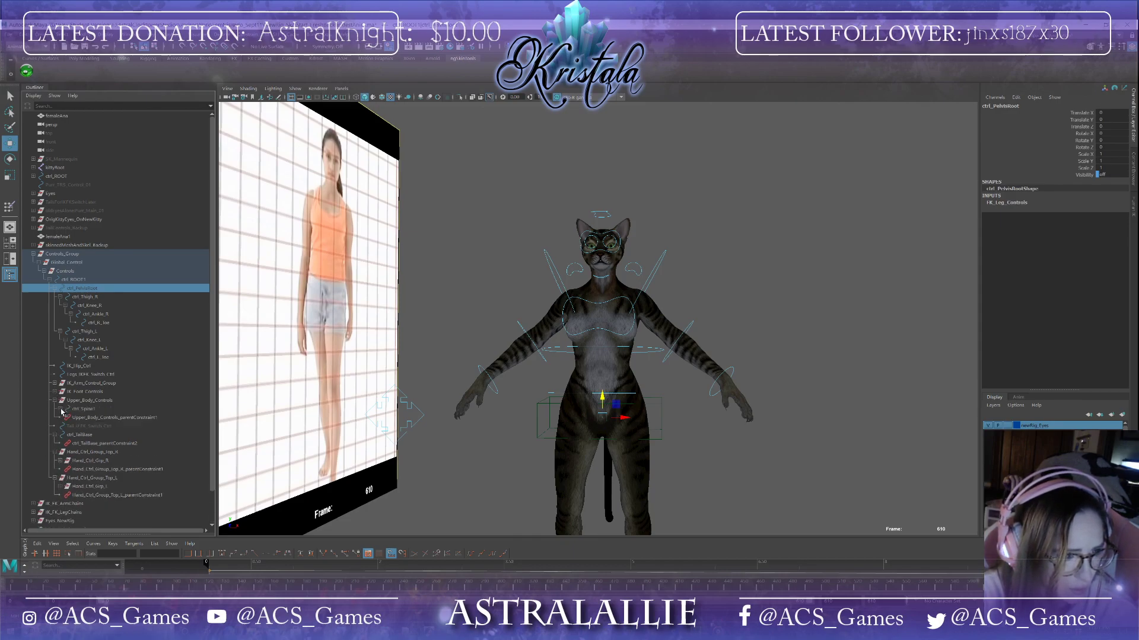
{"action": "left_click", "coordinate": [61, 409]}
{"action": "left_click", "coordinate": [66, 417]}
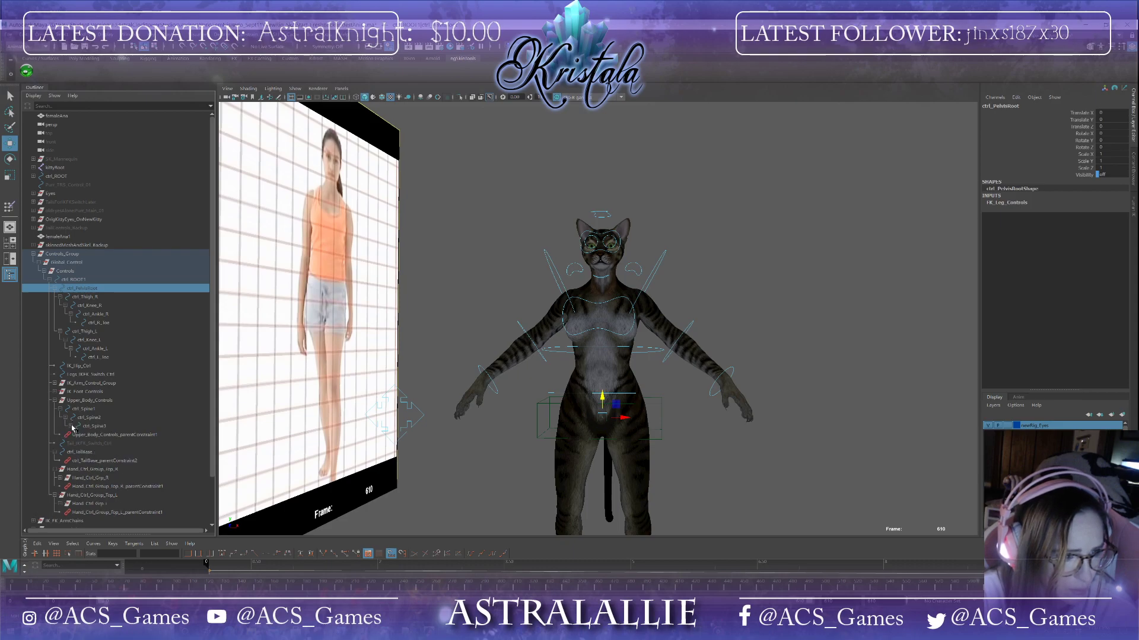
{"action": "left_click", "coordinate": [70, 426]}
{"action": "left_click", "coordinate": [76, 435]}
{"action": "left_click", "coordinate": [81, 443]}
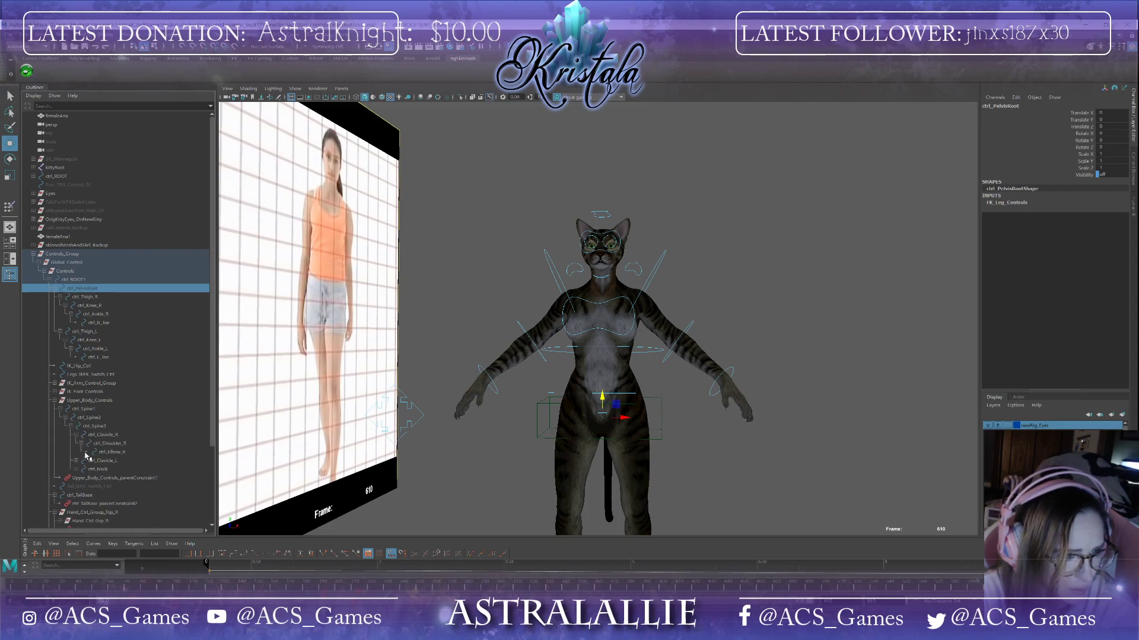
{"action": "left_click", "coordinate": [76, 461]}
{"action": "left_click", "coordinate": [84, 472]}
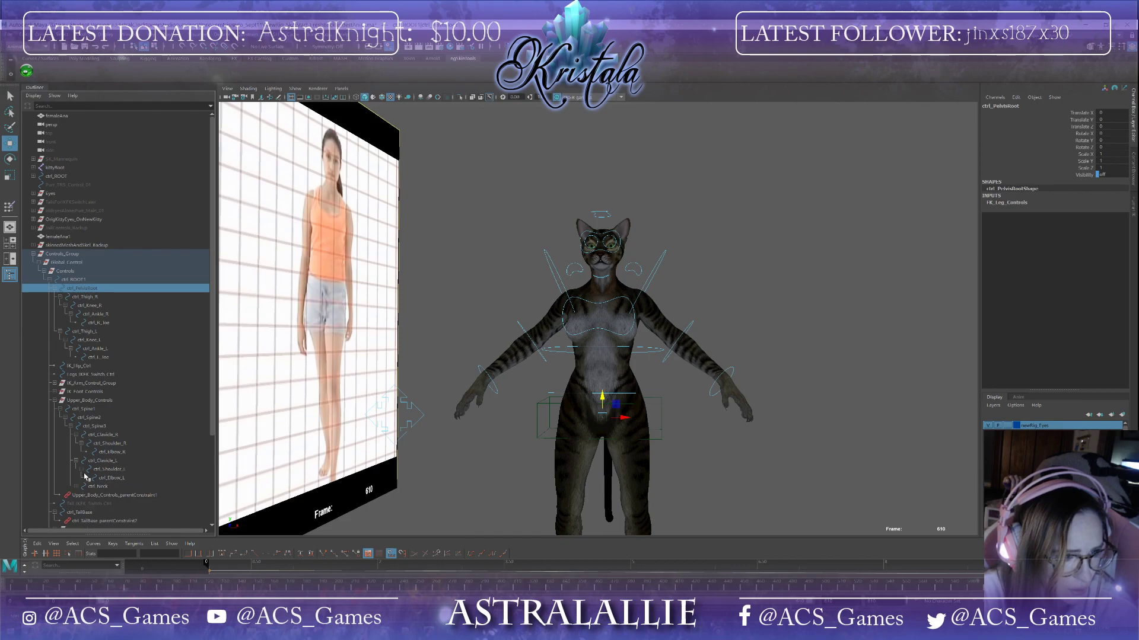
{"action": "left_click", "coordinate": [76, 487]}
{"action": "left_click", "coordinate": [82, 496]}
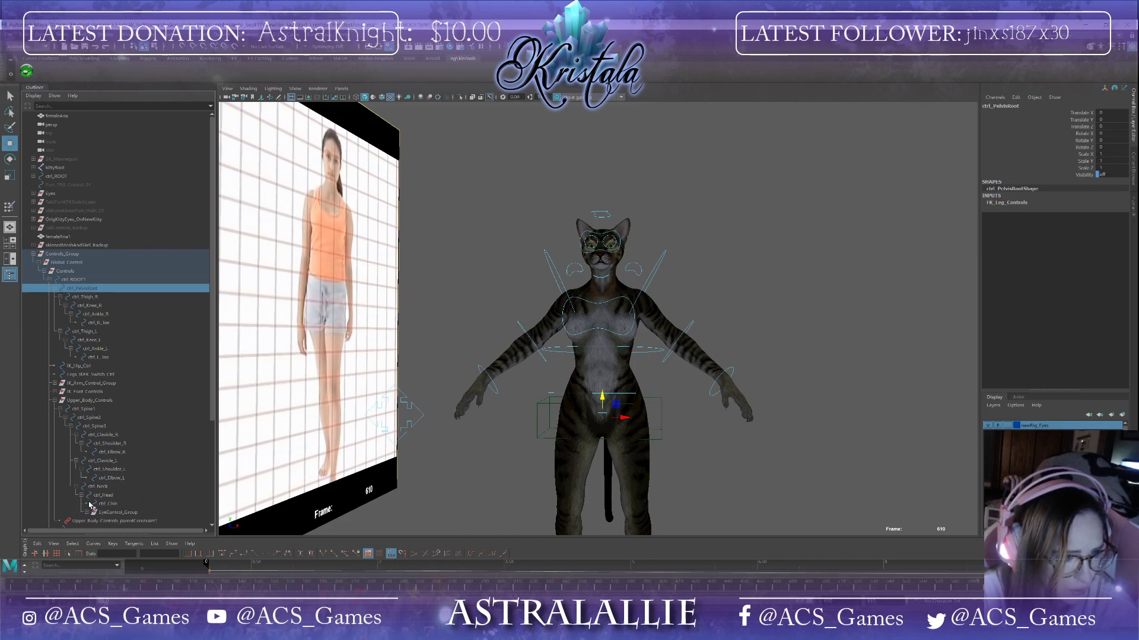
{"action": "scroll", "coordinate": [111, 501], "scroll_direction": "down", "scroll_amount": 3}
{"action": "left_click", "coordinate": [87, 444]}
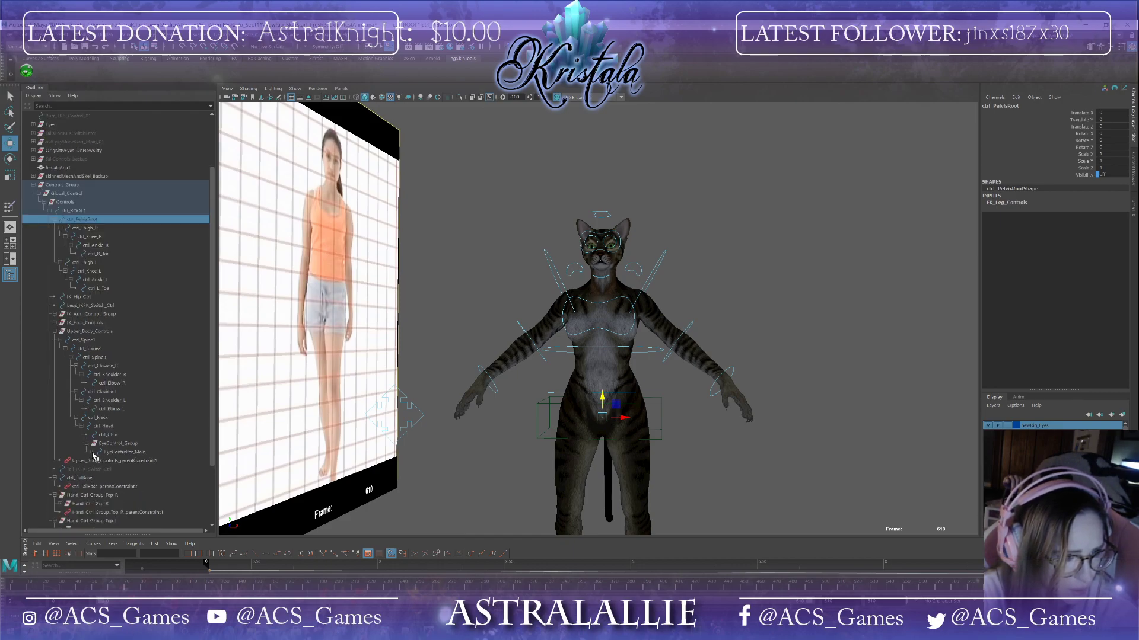
{"action": "left_click", "coordinate": [91, 453]}
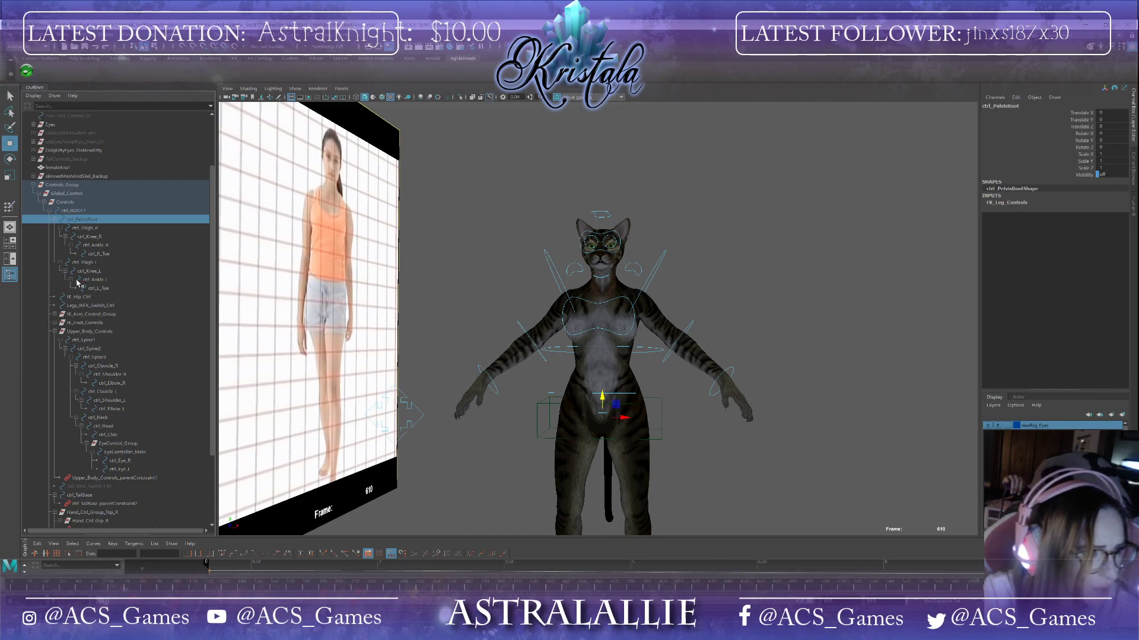
{"action": "scroll", "coordinate": [78, 283], "scroll_direction": "down", "scroll_amount": 3}
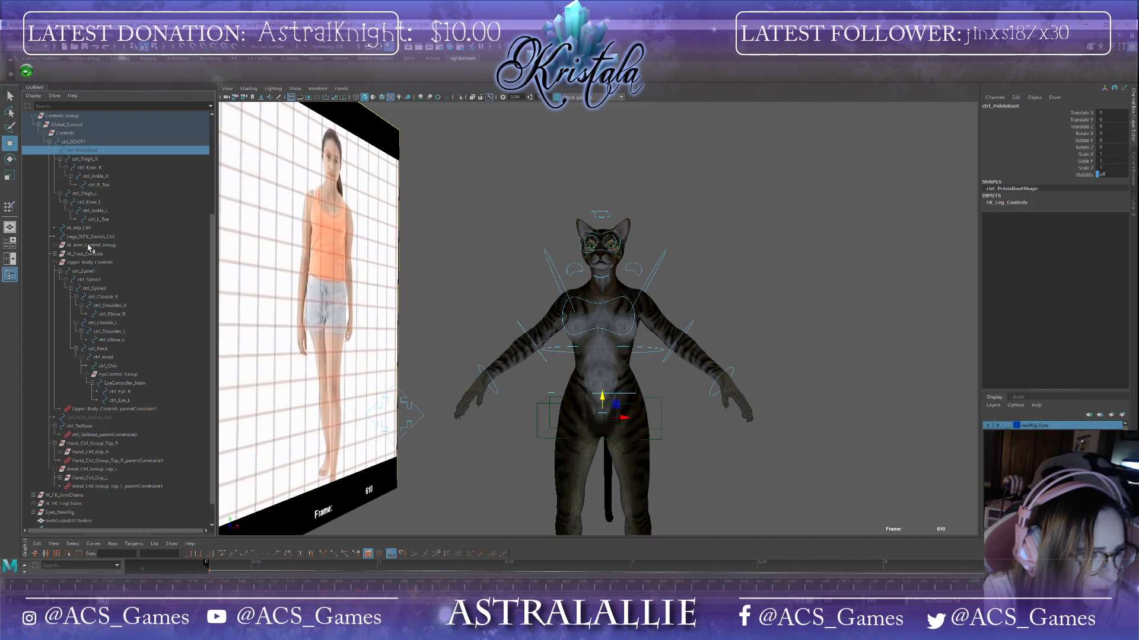
Step: Expand the IK arms control group in the Outliner and select its hand and elbow controls
{"action": "left_click", "coordinate": [54, 245]}
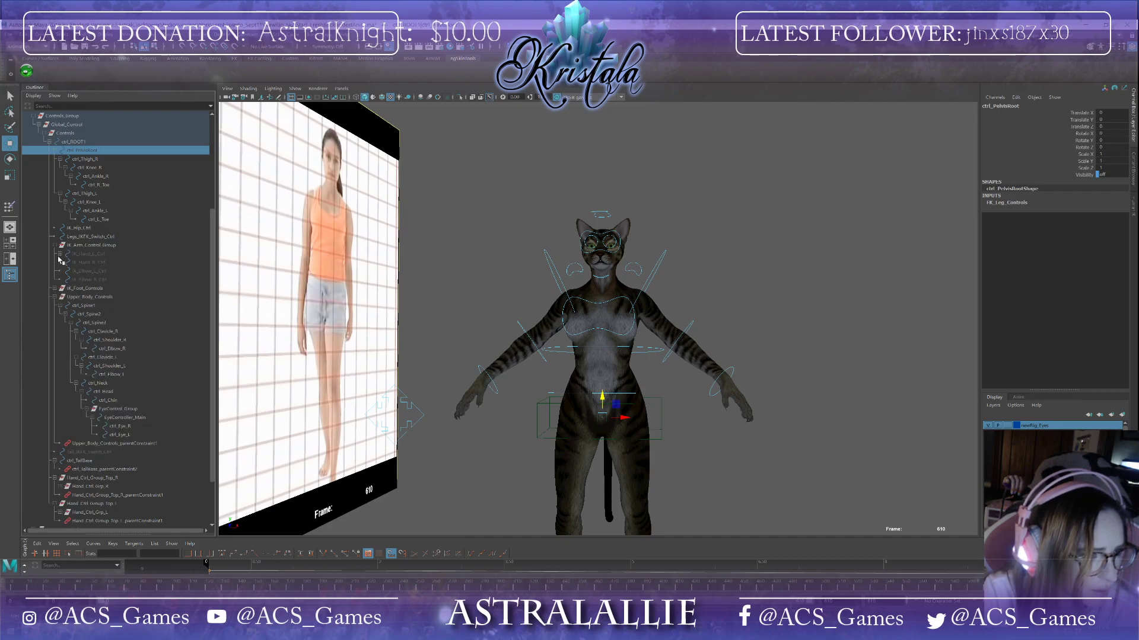
{"action": "left_click", "coordinate": [59, 255]}
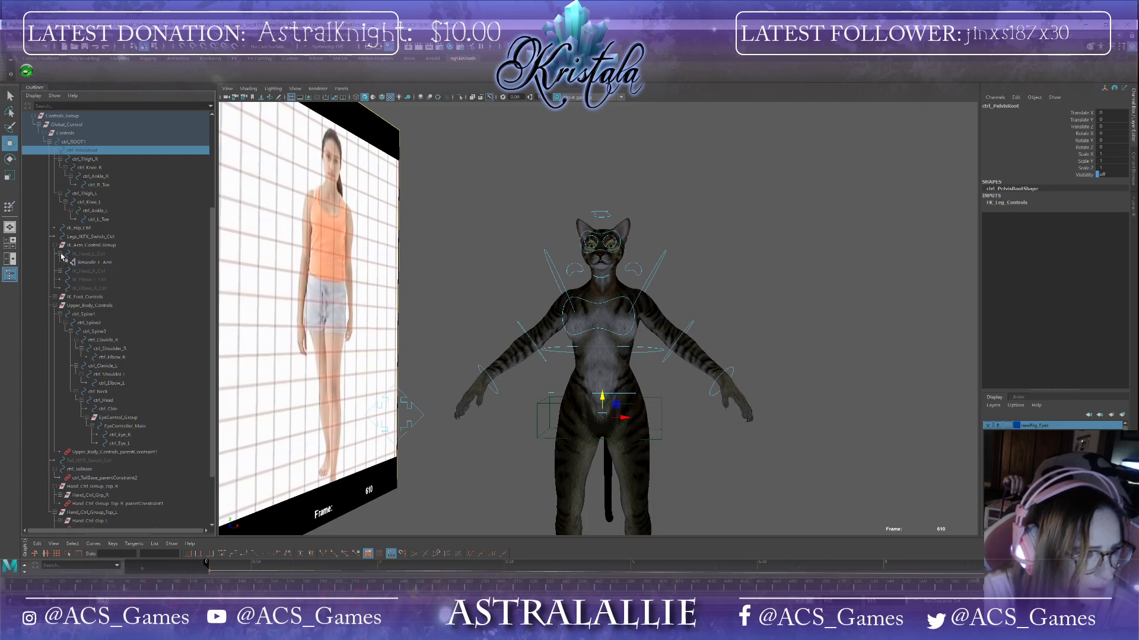
{"action": "left_click", "coordinate": [60, 254]}
{"action": "left_click", "coordinate": [80, 255]}
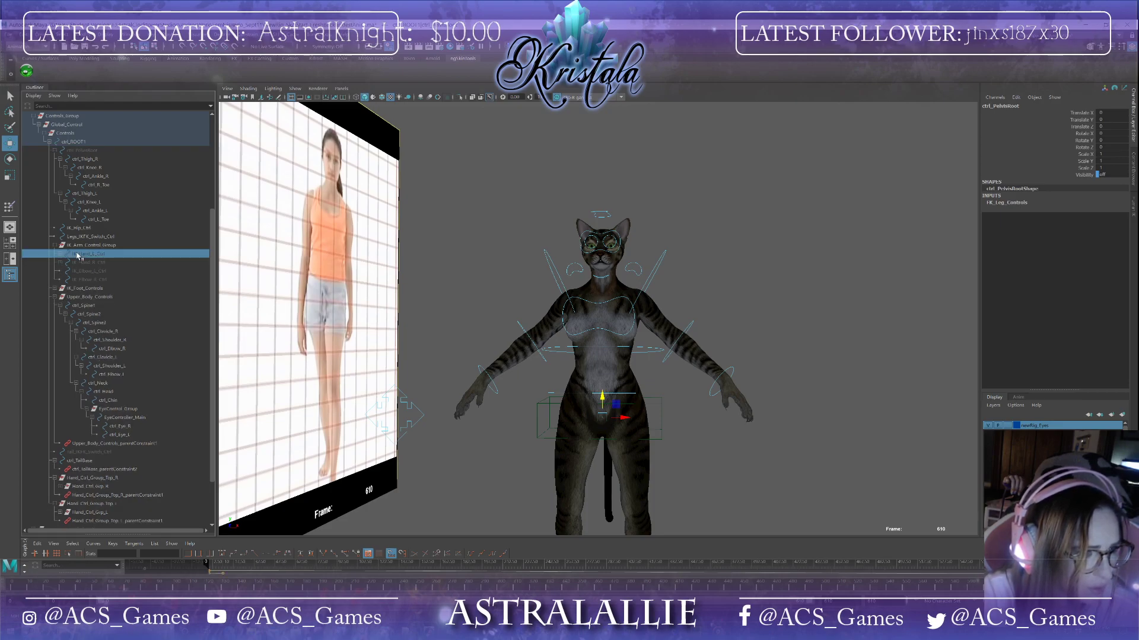
{"action": "left_click", "coordinate": [90, 281], "text": "shift"}
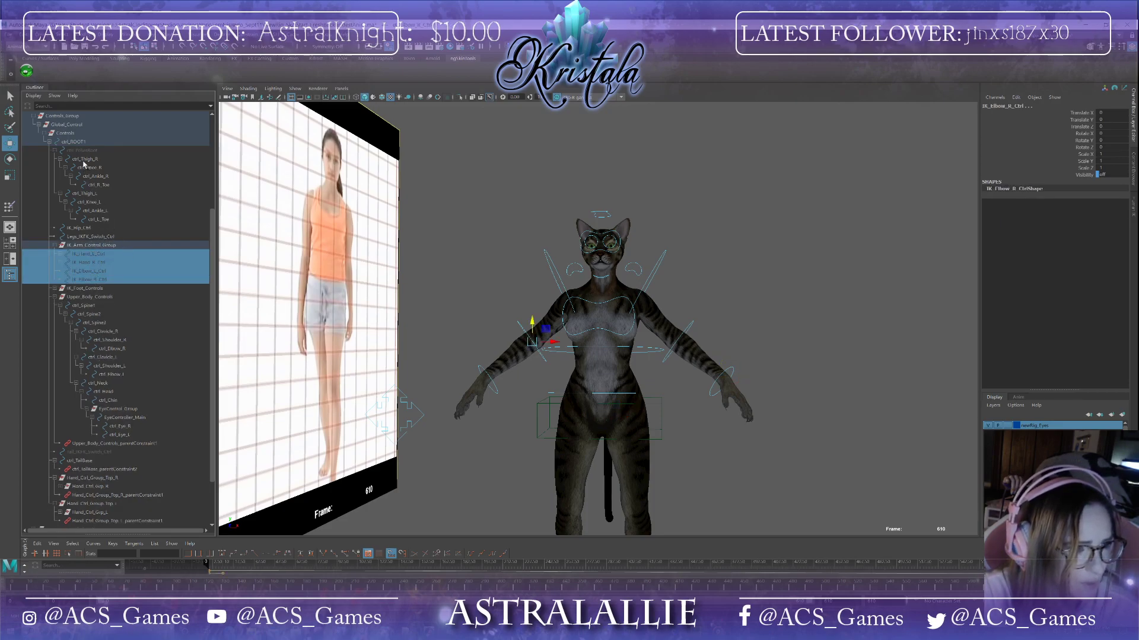
Step: Select the pelvis, thigh, knee, ankle and toe controls of both legs together with the hip control
{"action": "left_click", "coordinate": [78, 156]}
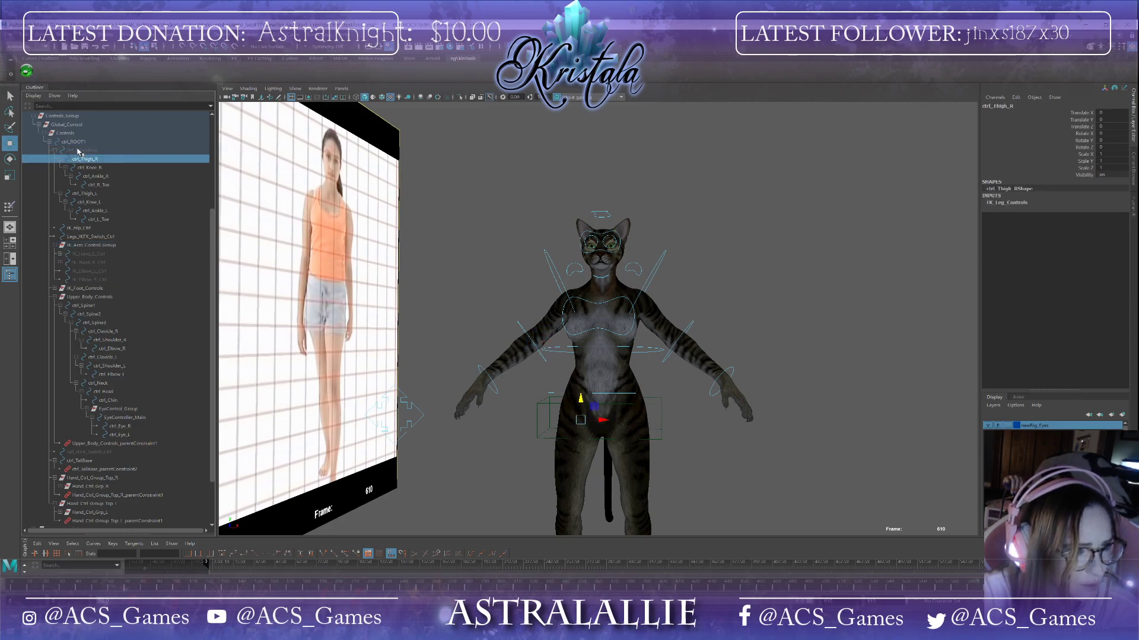
{"action": "left_click", "coordinate": [78, 151]}
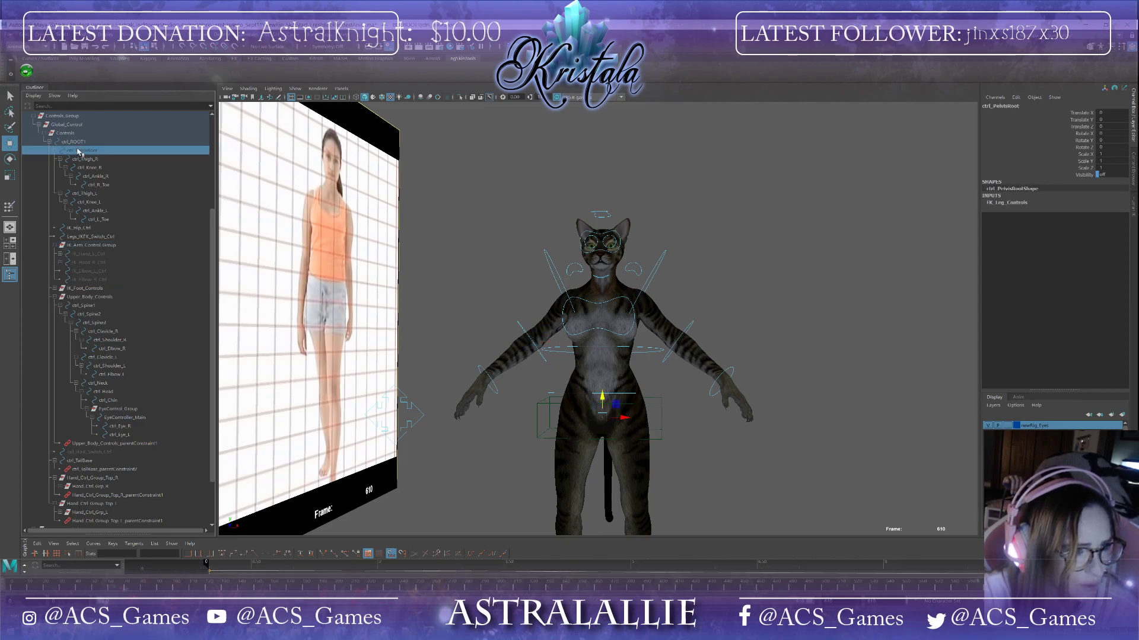
{"action": "left_click", "coordinate": [98, 185], "text": "shift"}
{"action": "left_click", "coordinate": [100, 219], "text": "shift"}
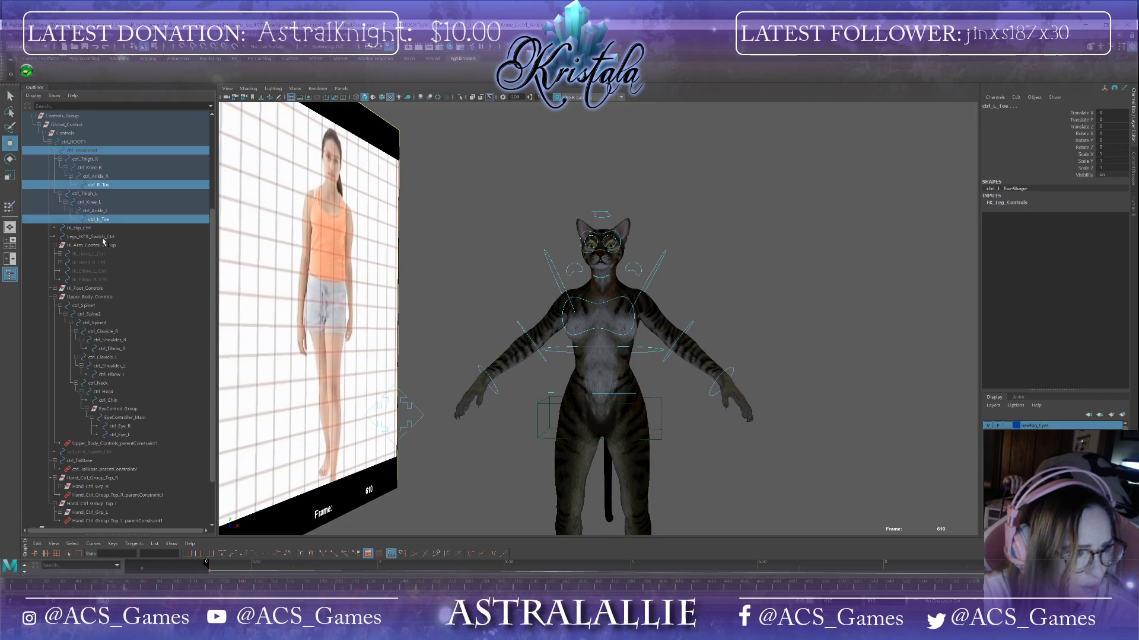
{"action": "left_click", "coordinate": [104, 237], "text": "ctrl"}
{"action": "left_click", "coordinate": [96, 231], "text": "ctrl"}
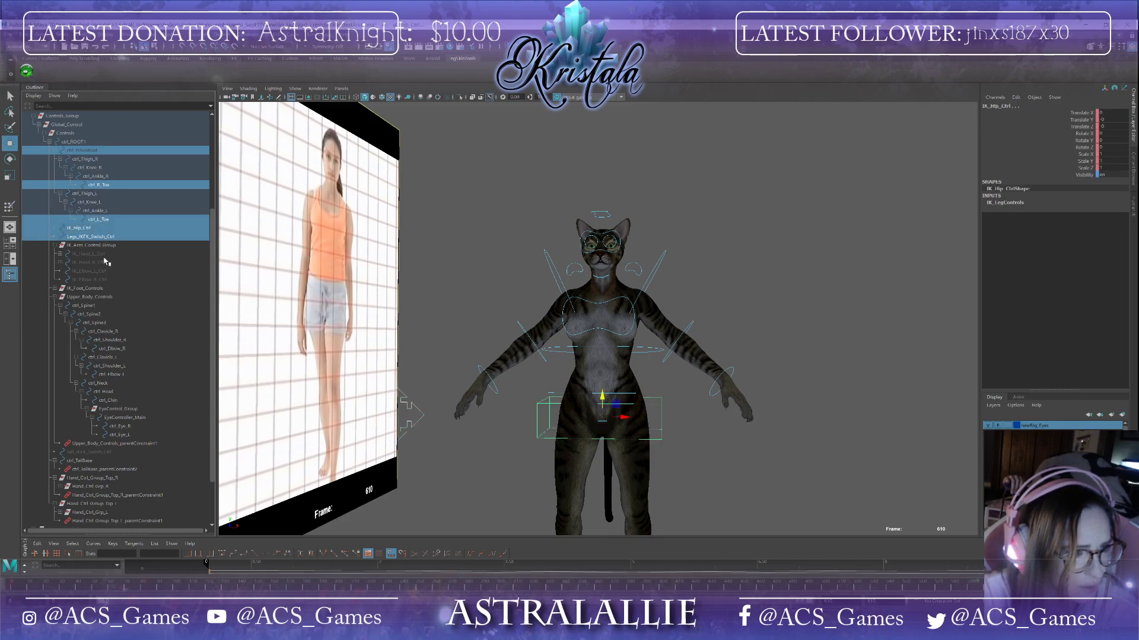
{"action": "left_click", "coordinate": [88, 151]}
{"action": "left_click", "coordinate": [104, 219], "text": "shift"}
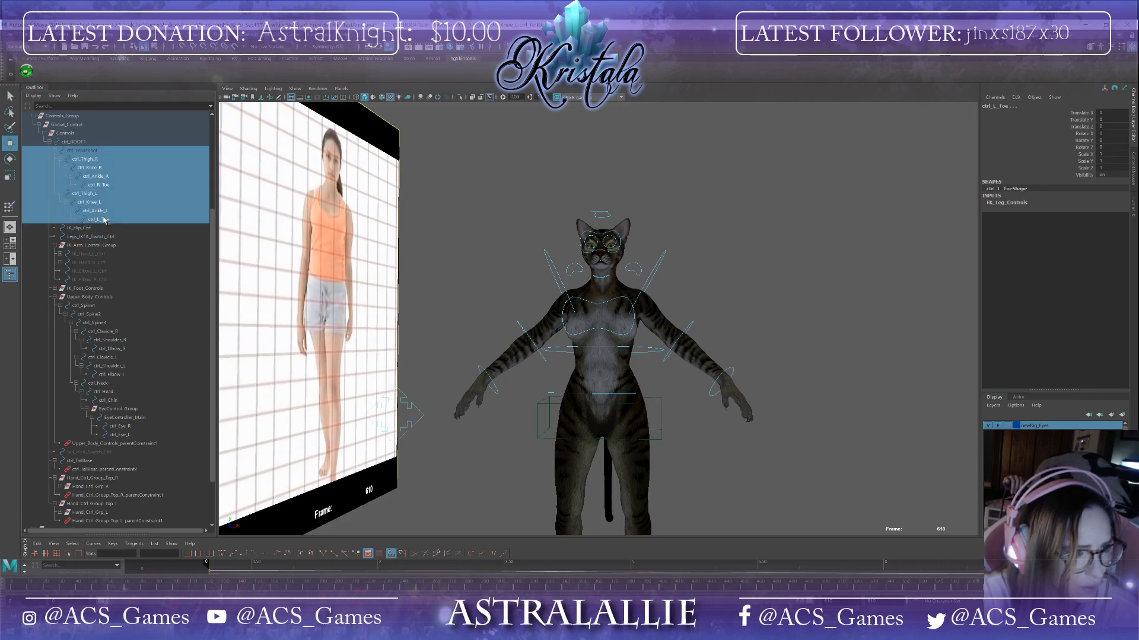
Step: Add the legs IK/FK switch and the IK arm hand and elbow controls to the selection
{"action": "left_click", "coordinate": [96, 238], "text": "shift"}
{"action": "left_click", "coordinate": [95, 255], "text": "ctrl"}
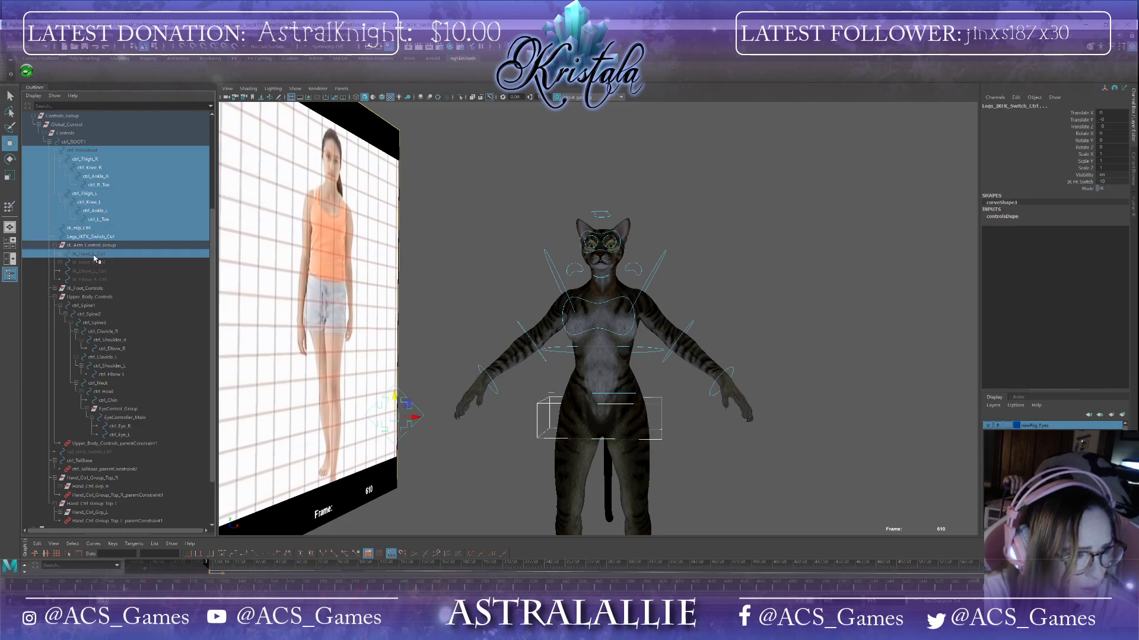
{"action": "left_click", "coordinate": [94, 262], "text": "ctrl"}
{"action": "left_click", "coordinate": [97, 271], "text": "ctrl"}
{"action": "left_click", "coordinate": [98, 279], "text": "ctrl"}
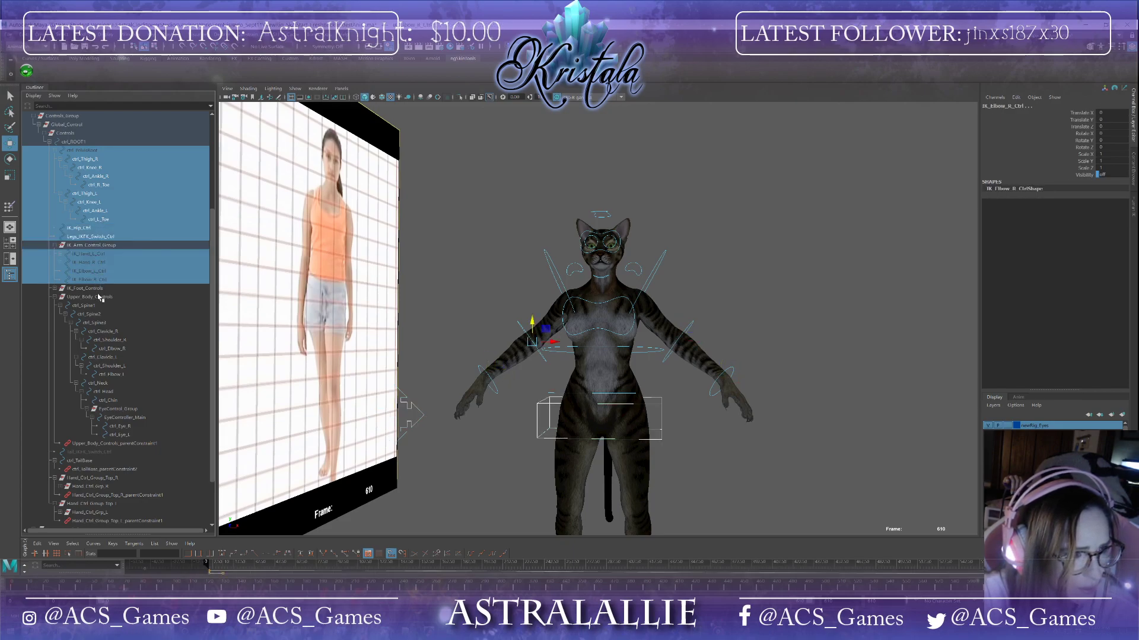
Step: Expand the IK foot controls and add both IK feet, toe and ball controls to the selection
{"action": "left_click", "coordinate": [55, 289]}
{"action": "left_click", "coordinate": [70, 297], "text": "ctrl"}
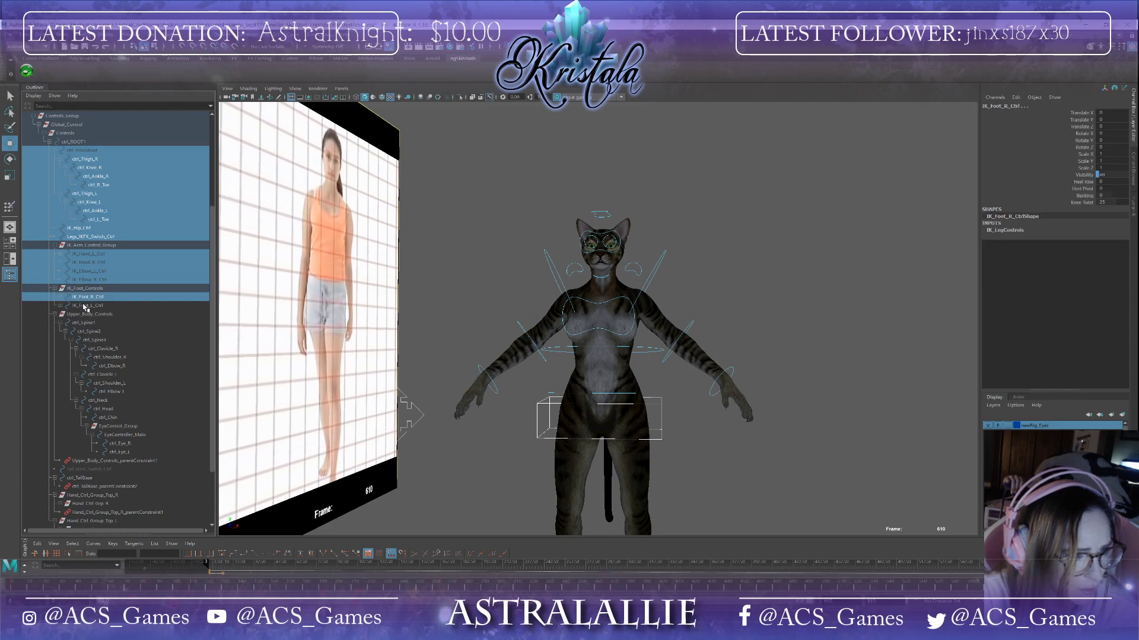
{"action": "left_click", "coordinate": [70, 306], "text": "ctrl"}
{"action": "left_click", "coordinate": [65, 297]}
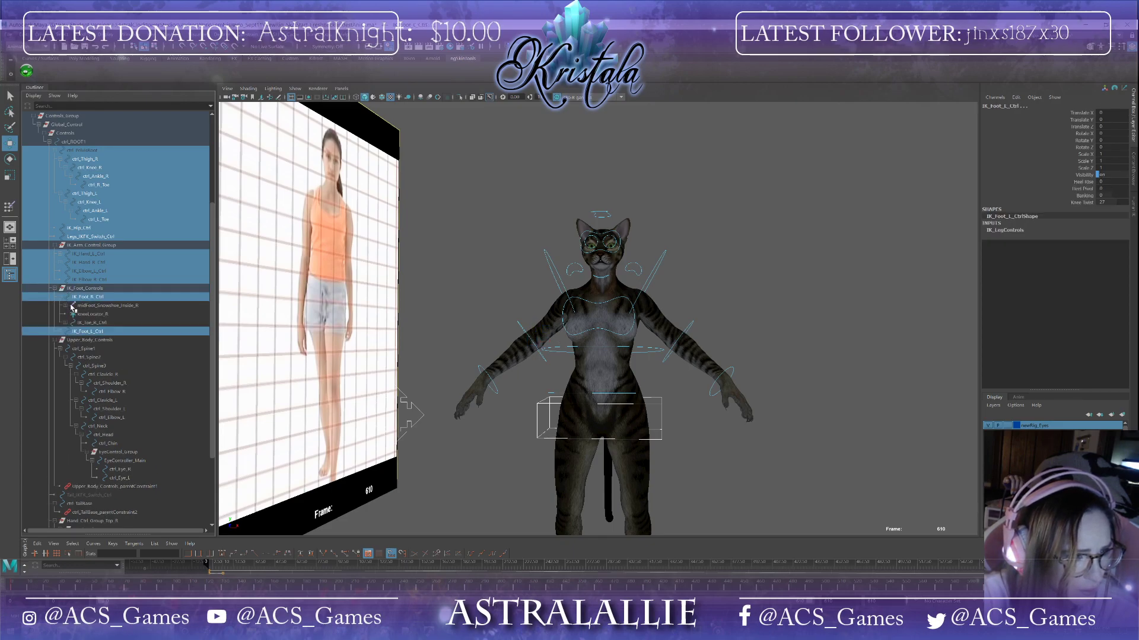
{"action": "left_click", "coordinate": [65, 306]}
{"action": "left_click", "coordinate": [71, 314]}
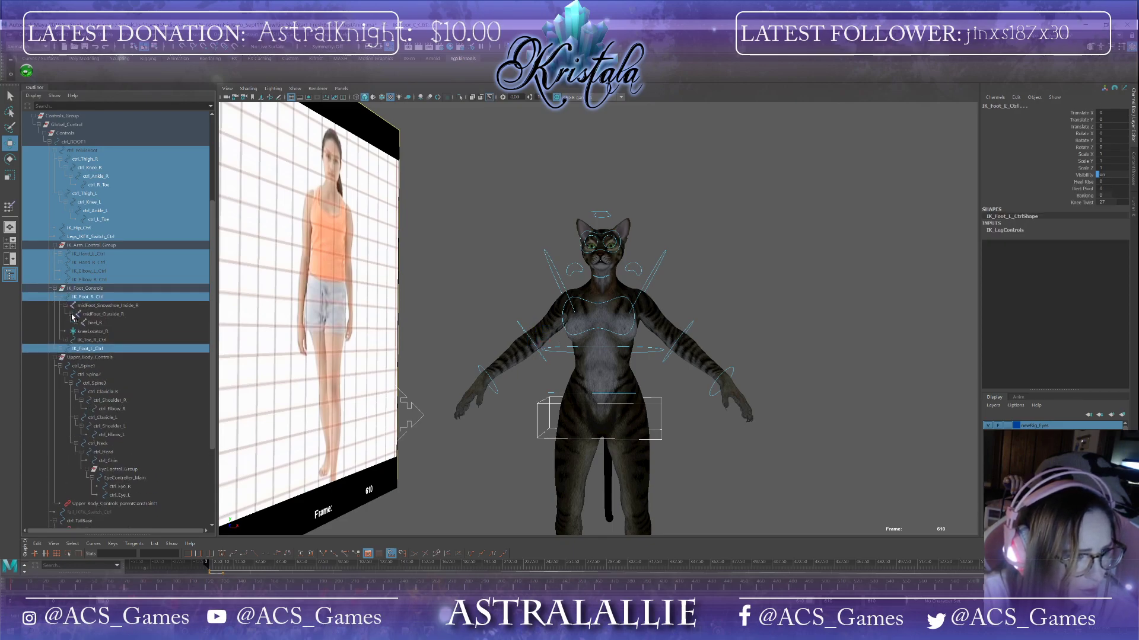
{"action": "left_click", "coordinate": [66, 305]}
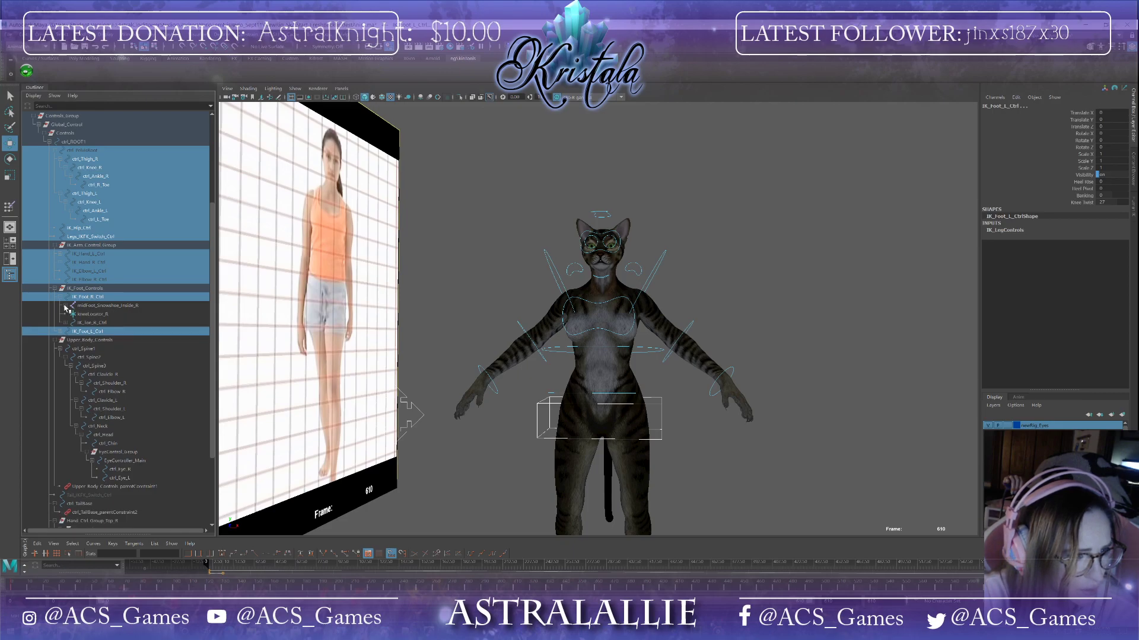
{"action": "left_click", "coordinate": [90, 324], "text": "ctrl"}
{"action": "left_click", "coordinate": [67, 323]}
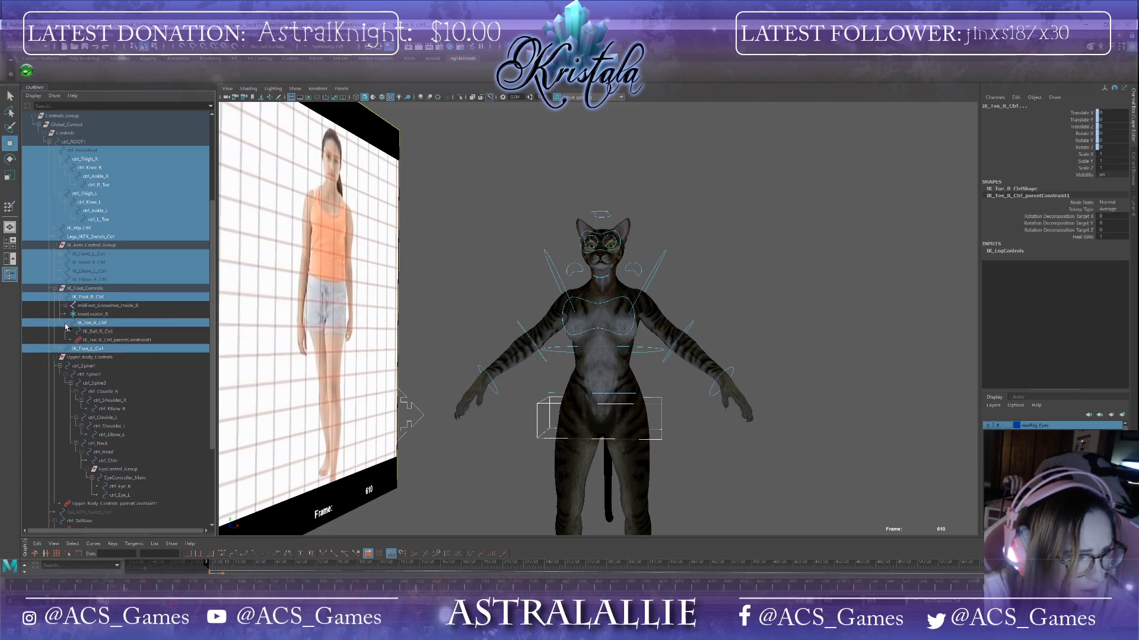
{"action": "left_click", "coordinate": [94, 332], "text": "ctrl"}
{"action": "left_click", "coordinate": [59, 349]}
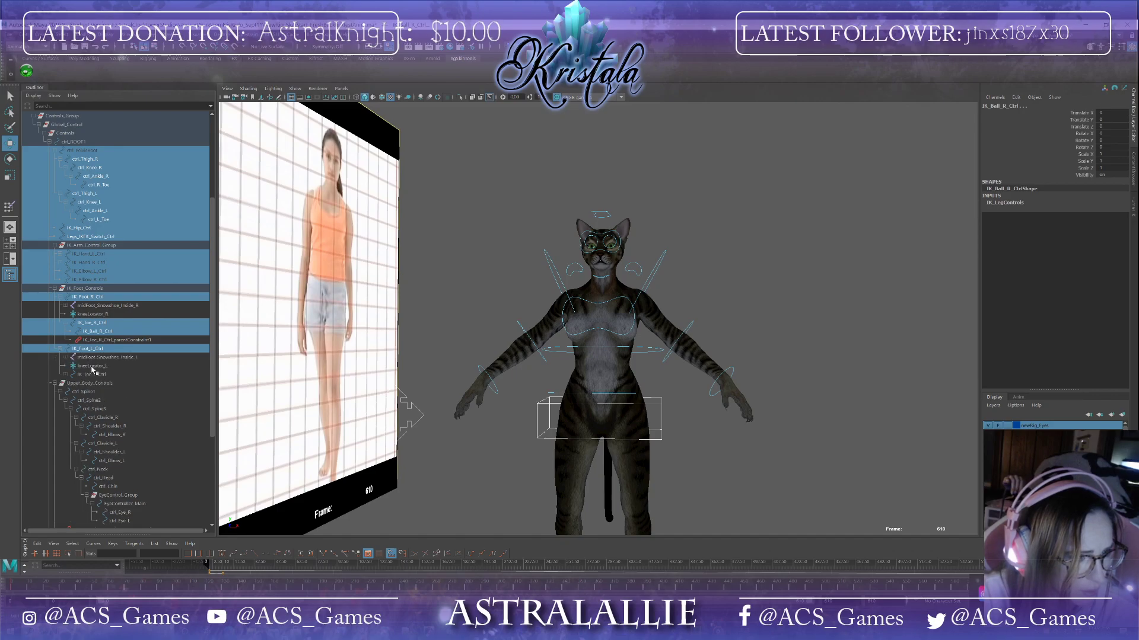
{"action": "left_click", "coordinate": [66, 375]}
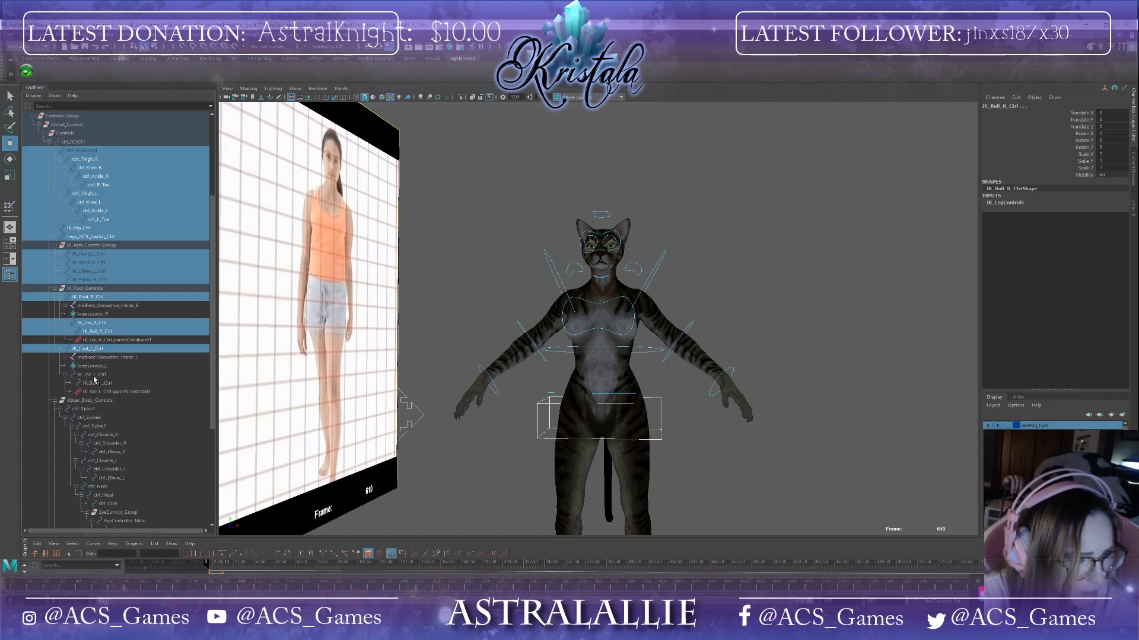
{"action": "left_click", "coordinate": [92, 375], "text": "ctrl"}
{"action": "left_click", "coordinate": [96, 383], "text": "ctrl"}
Step: Add the spine, clavicle, shoulder, elbow, neck, head, chin and eye controls to the selection
{"action": "scroll", "coordinate": [141, 397], "scroll_direction": "down", "scroll_amount": 3}
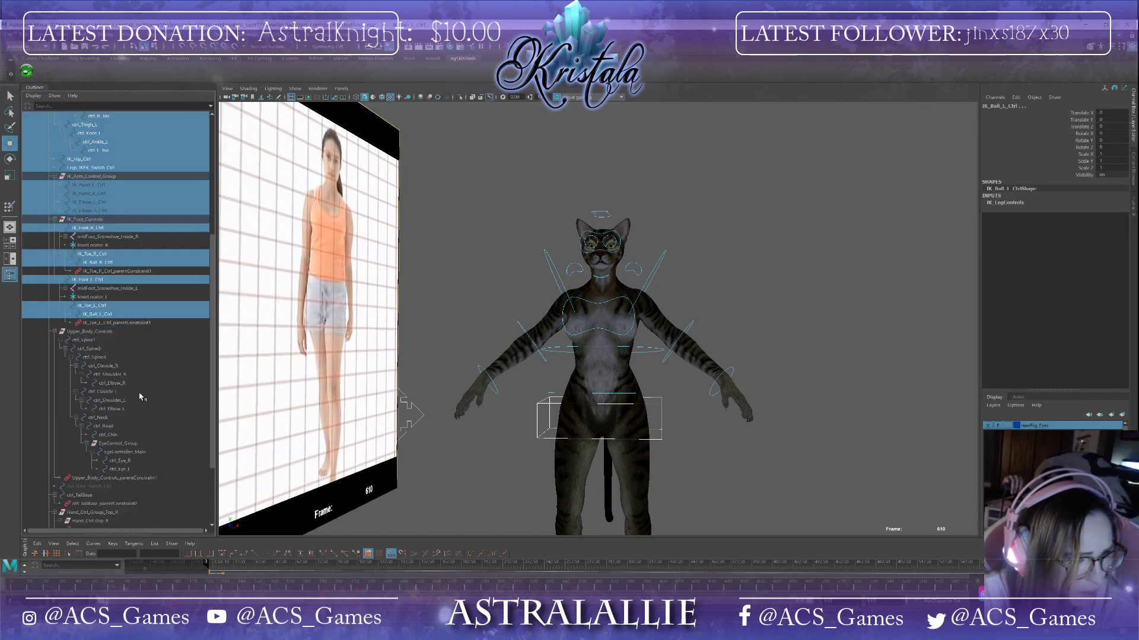
{"action": "left_click", "coordinate": [89, 340], "text": "ctrl"}
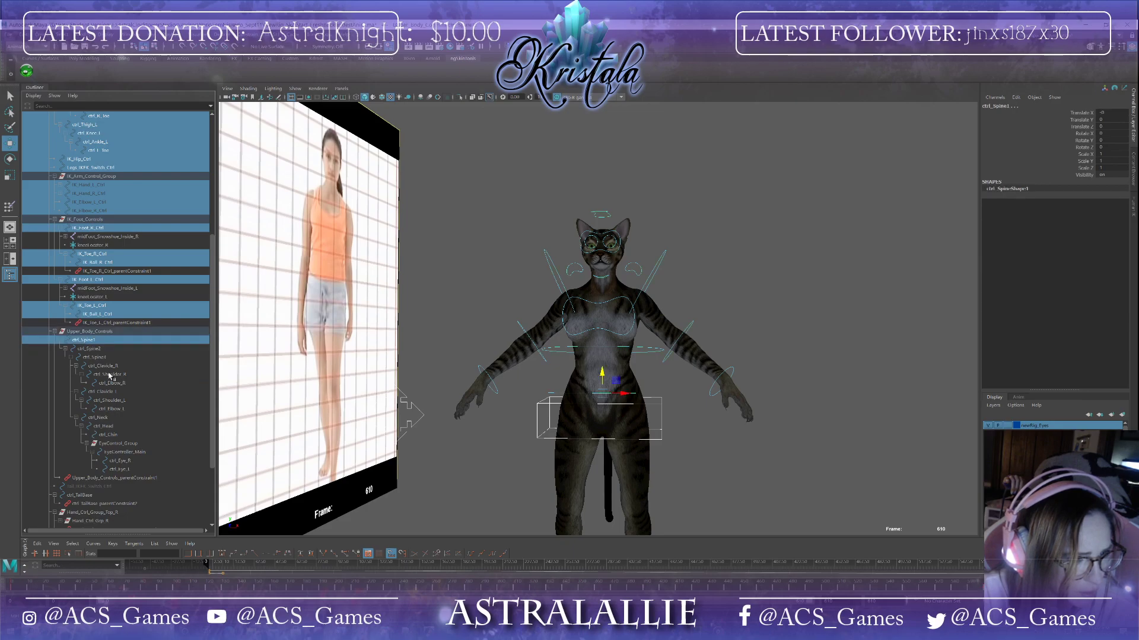
{"action": "left_click", "coordinate": [121, 411], "text": "shift"}
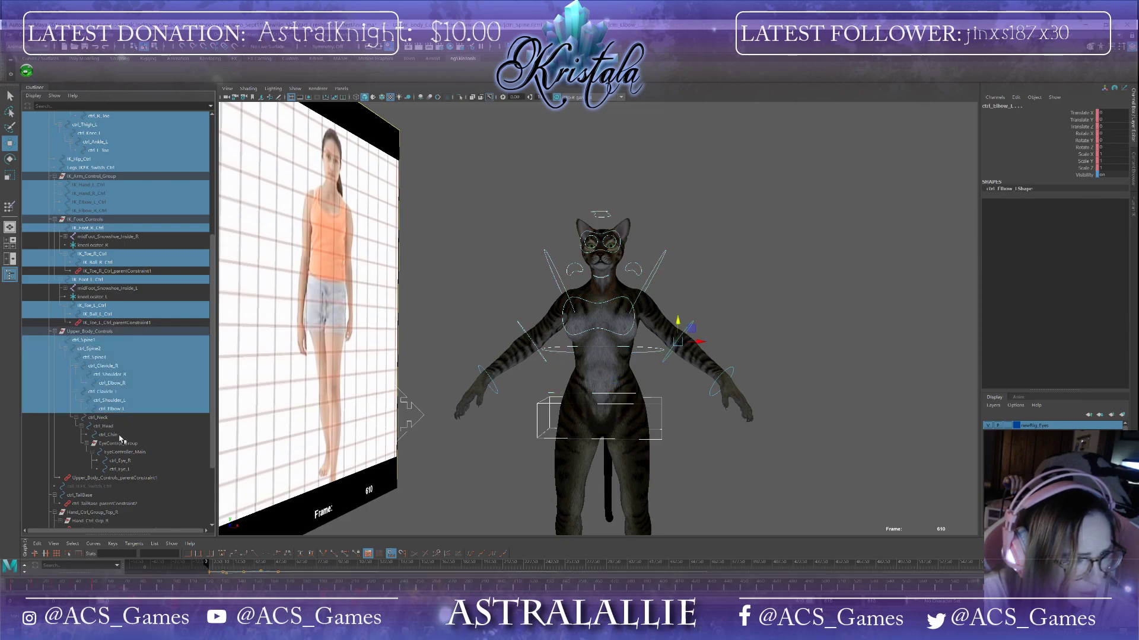
{"action": "left_click", "coordinate": [119, 435], "text": "shift"}
{"action": "left_click", "coordinate": [129, 453], "text": "ctrl"}
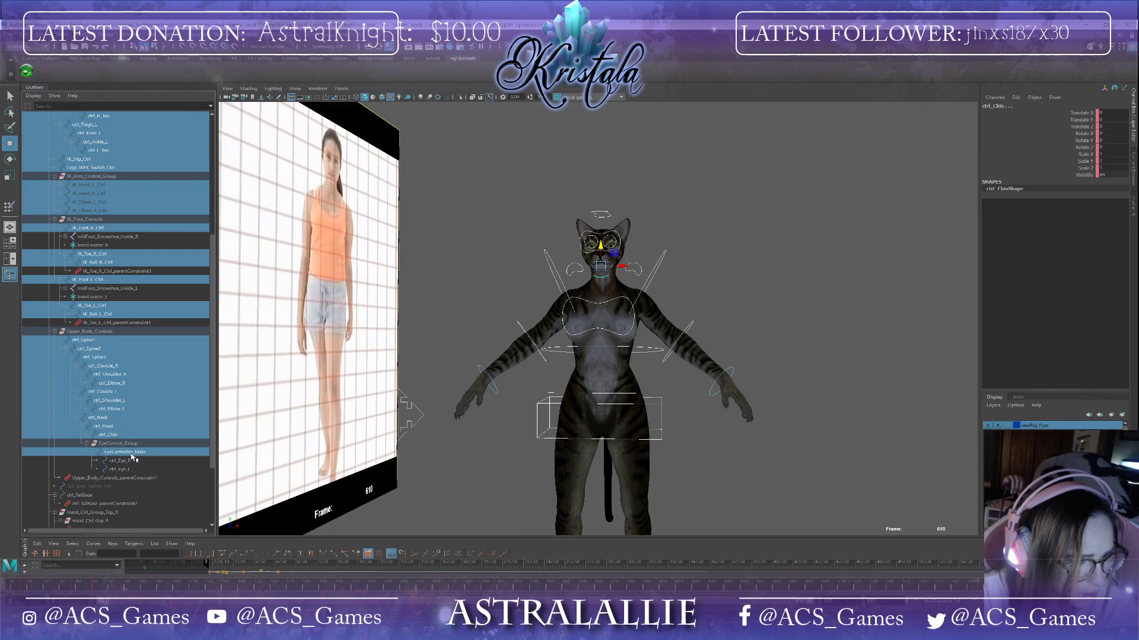
{"action": "left_click", "coordinate": [128, 460], "text": "ctrl"}
{"action": "left_click", "coordinate": [128, 469], "text": "ctrl"}
{"action": "scroll", "coordinate": [118, 451], "scroll_direction": "down", "scroll_amount": 4}
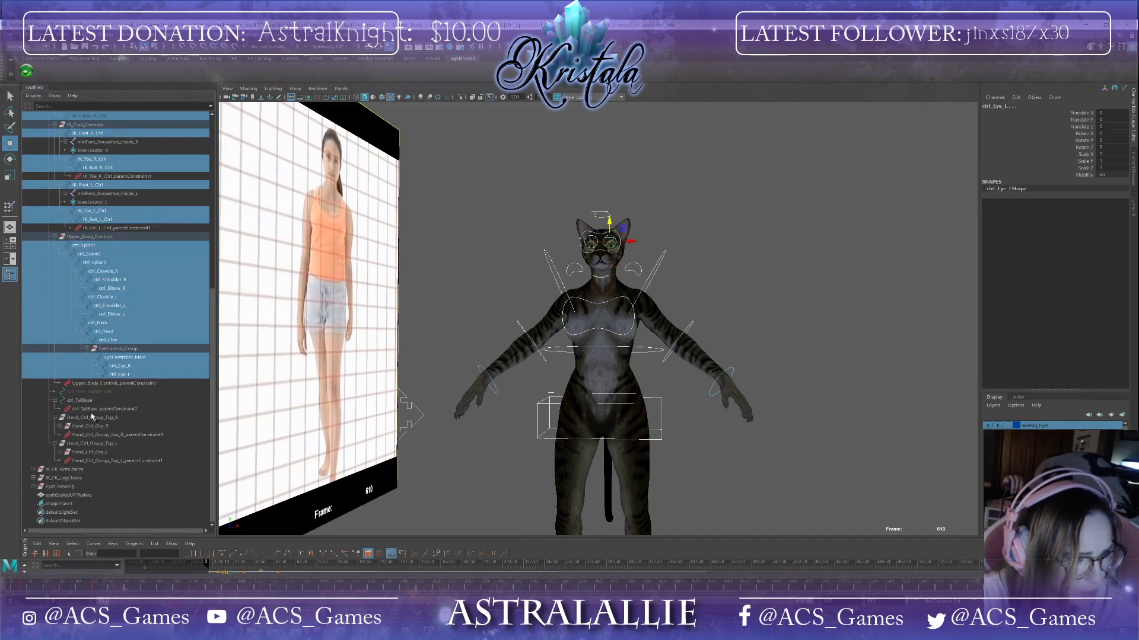
Step: Add the tail base control and both wrist controls to the selection, expanding the hand control groups
{"action": "left_click", "coordinate": [91, 400], "text": "ctrl"}
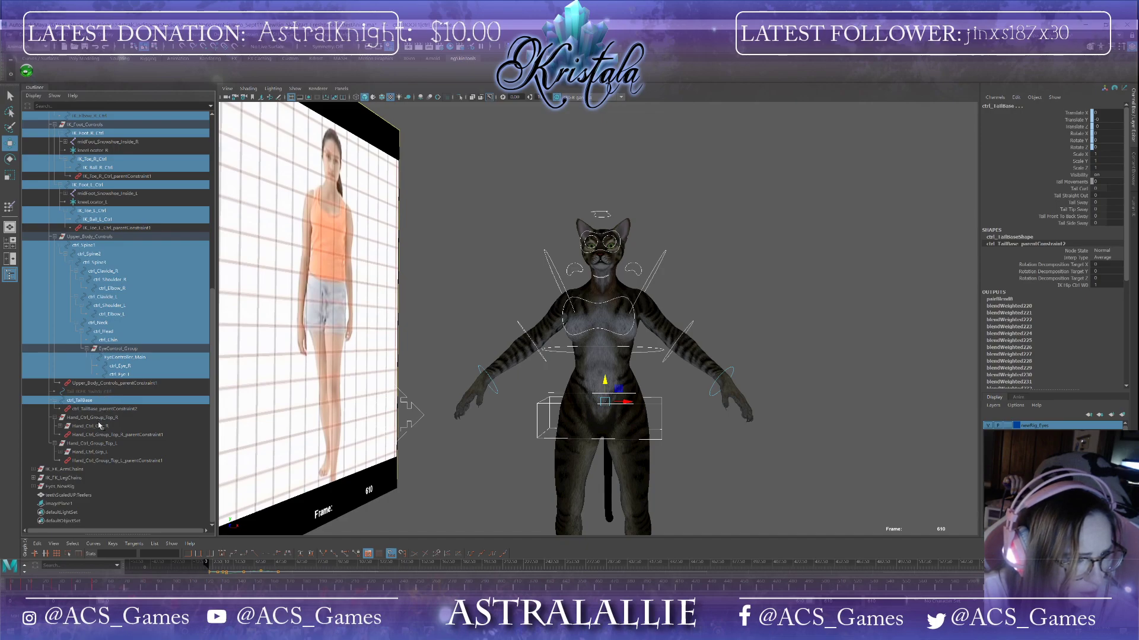
{"action": "left_click", "coordinate": [60, 426]}
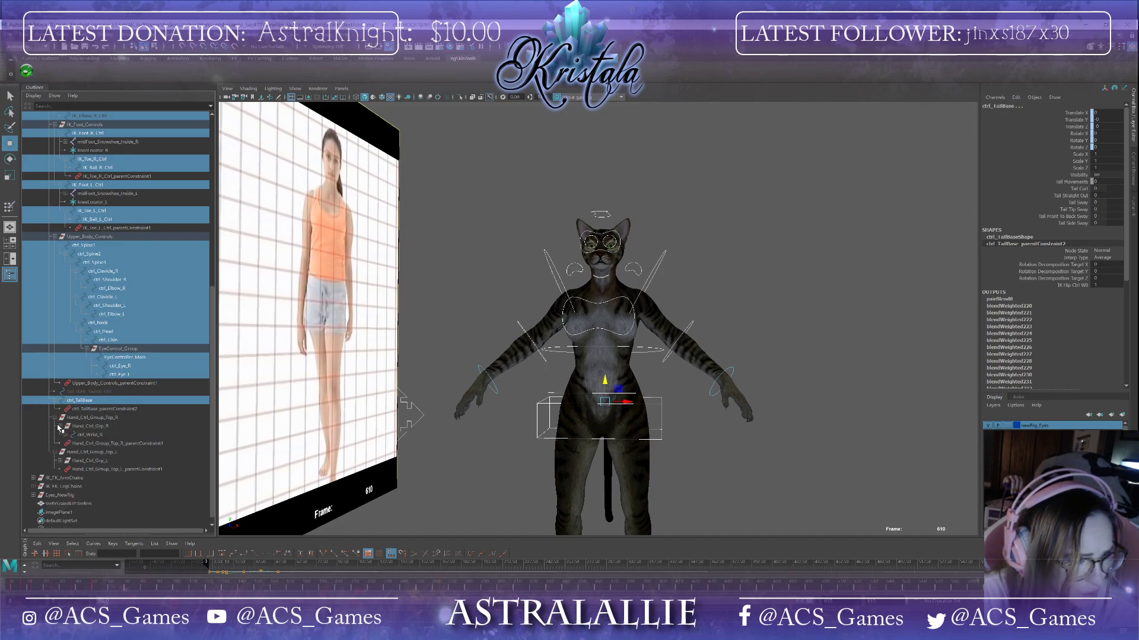
{"action": "left_click", "coordinate": [66, 435]}
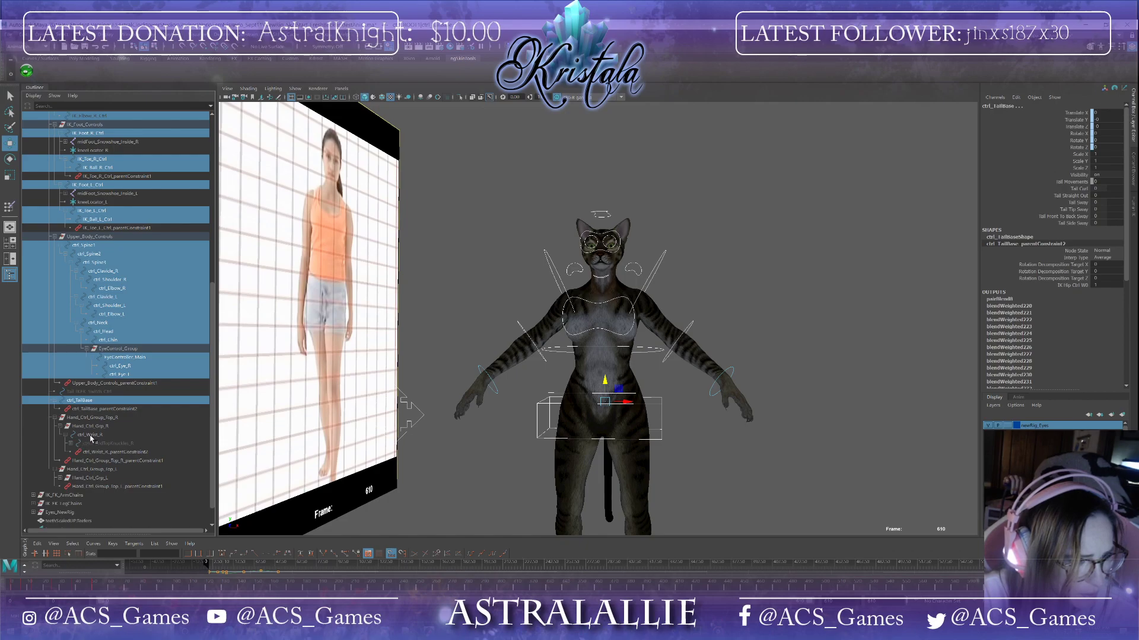
{"action": "left_click", "coordinate": [71, 444]}
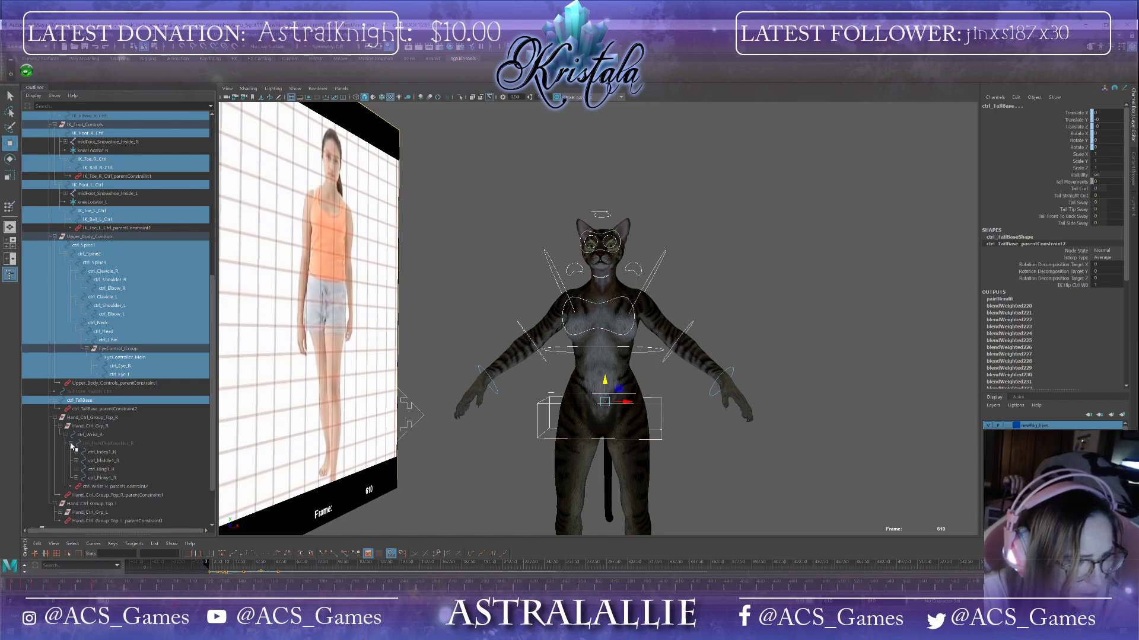
{"action": "left_click", "coordinate": [71, 444]}
{"action": "left_click", "coordinate": [98, 436]}
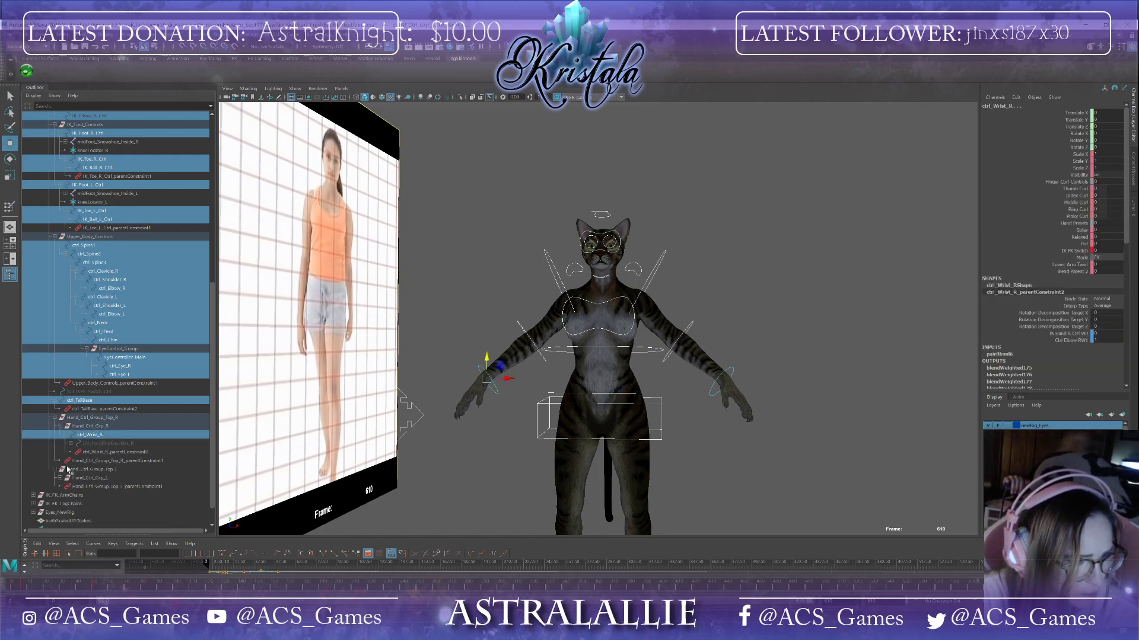
{"action": "left_click", "coordinate": [60, 478]}
{"action": "left_click", "coordinate": [81, 488]}
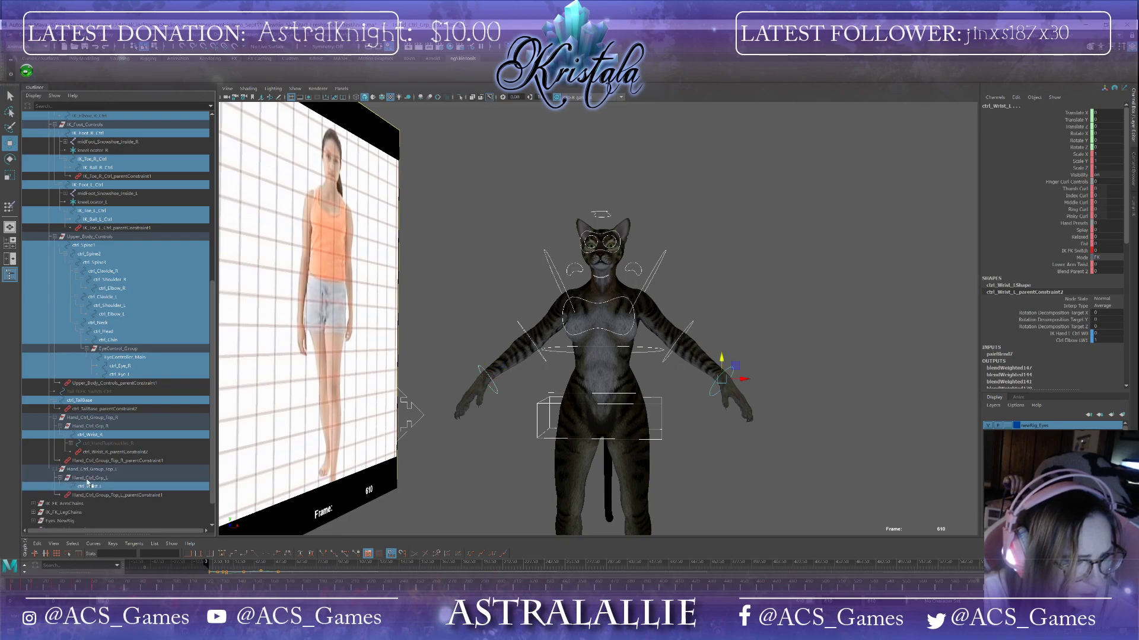
Step: Save the selected controls as a quick select set named allCtrls, then select the rig's root control
{"action": "scroll", "coordinate": [492, 482], "scroll_direction": "down", "scroll_amount": 3}
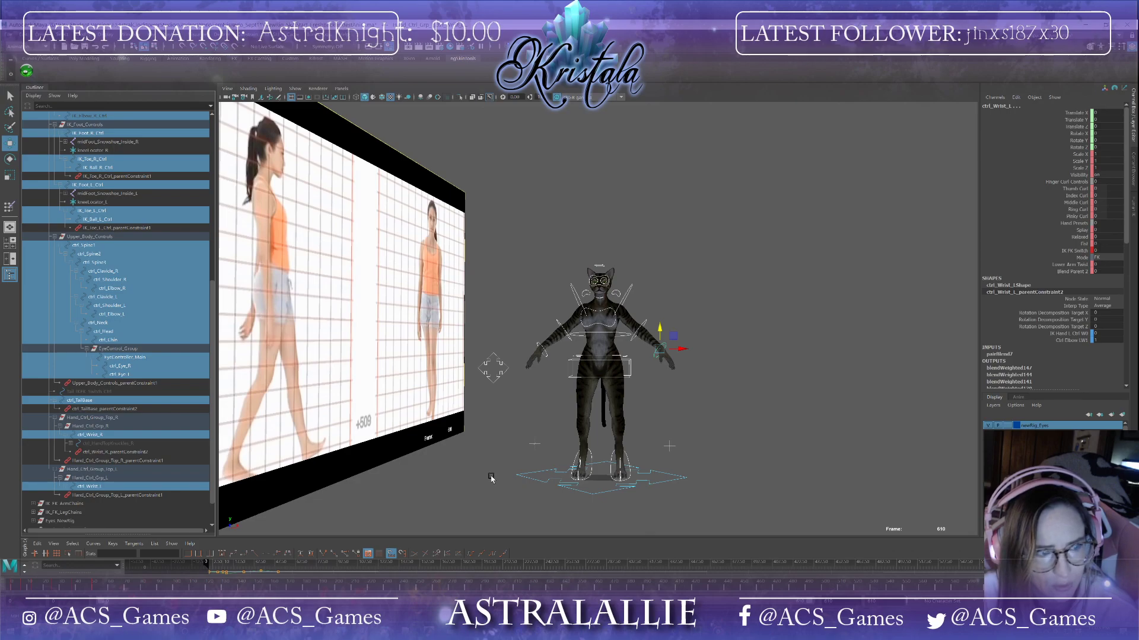
{"action": "left_click", "coordinate": [42, 34]}
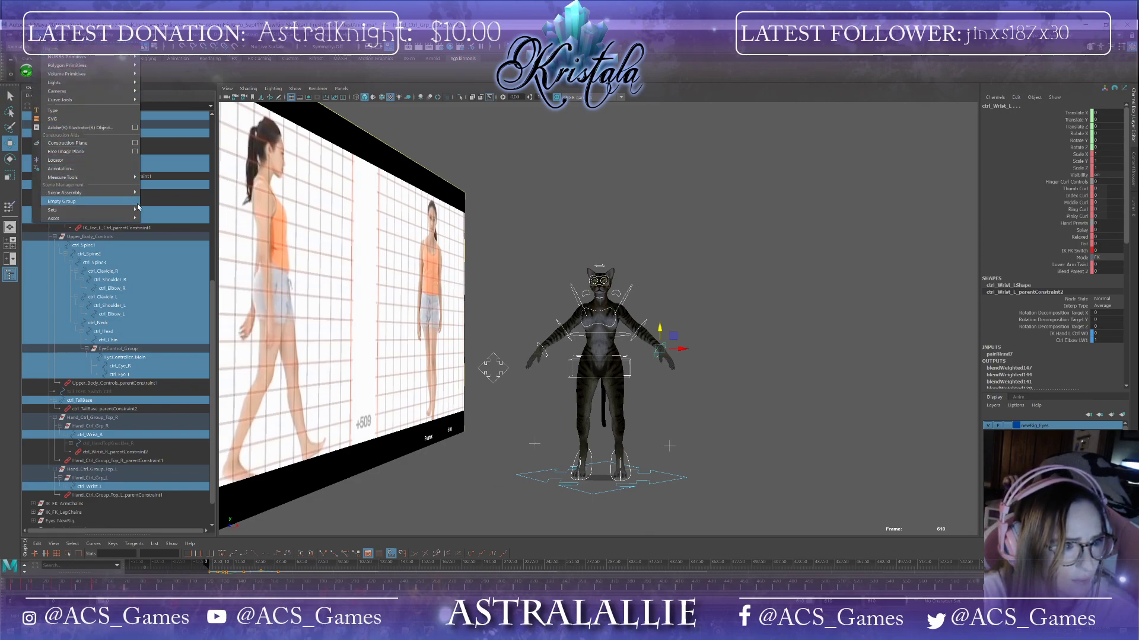
{"action": "mouse_move", "coordinate": [95, 210]}
{"action": "left_click", "coordinate": [201, 236]}
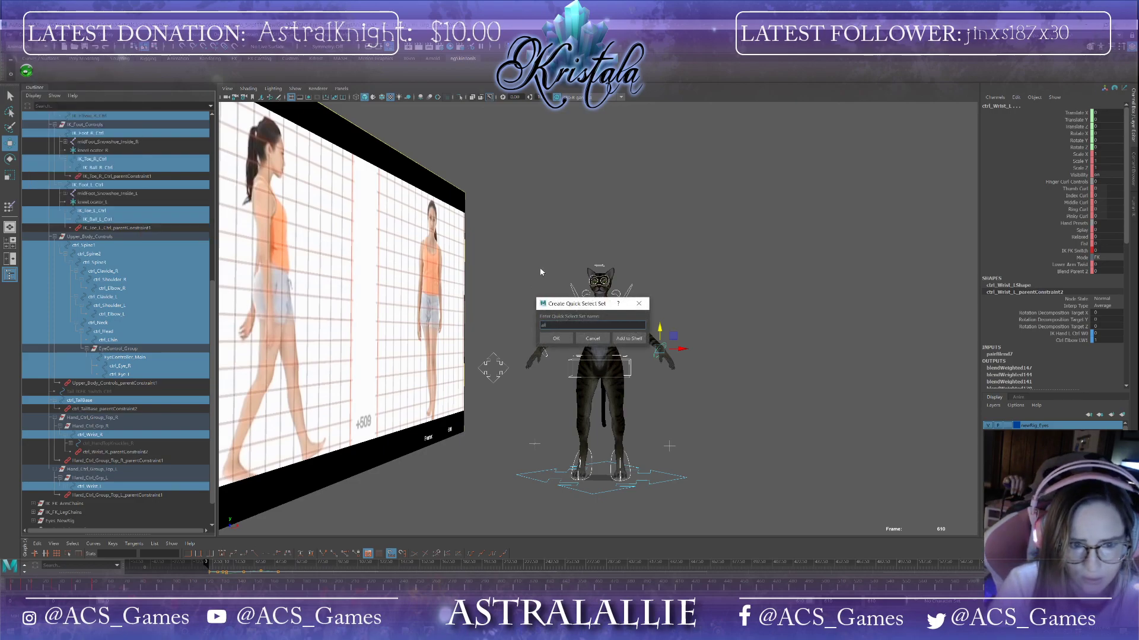
{"action": "type", "text": "allCtrol"}
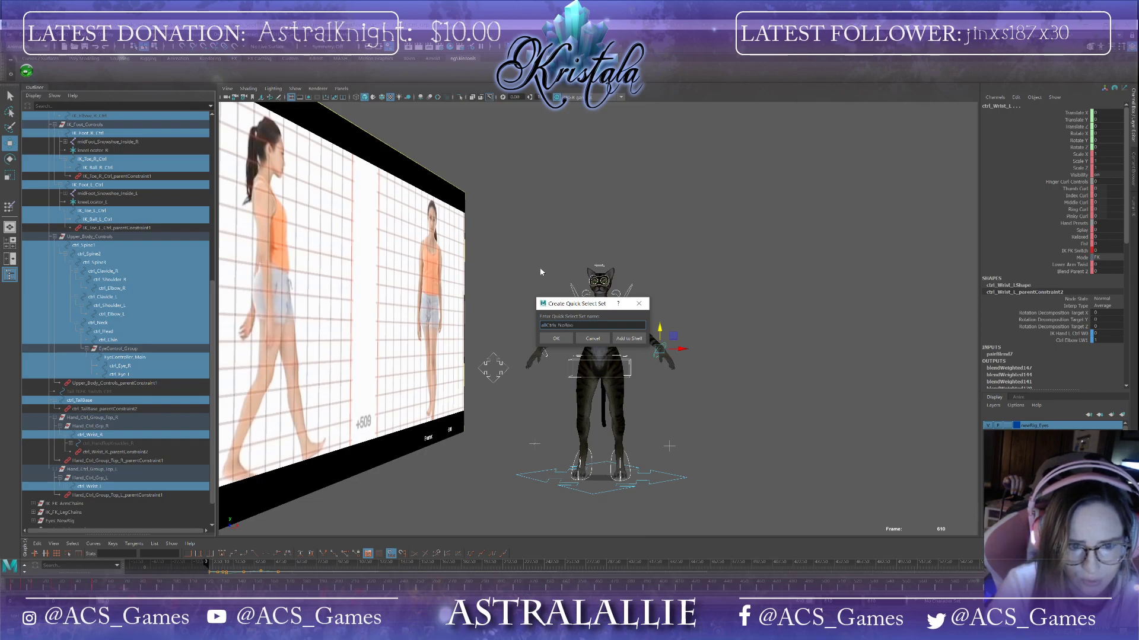
{"action": "left_click", "coordinate": [637, 340]}
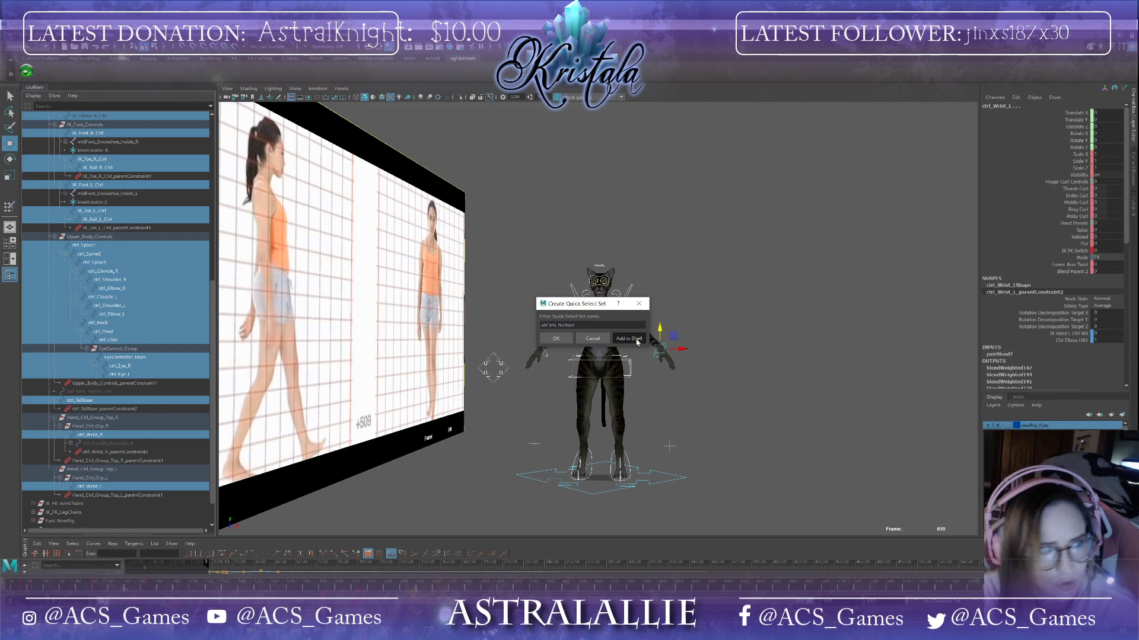
{"action": "left_click", "coordinate": [593, 496]}
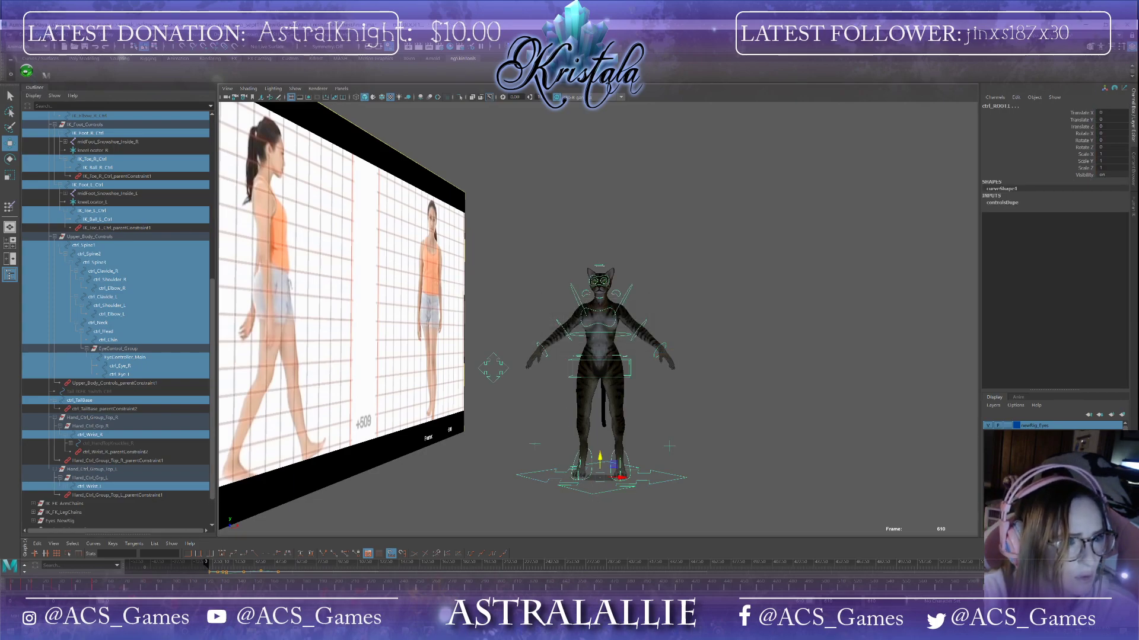
Step: Create a quick select set named allControls from the selected controls and add it to the shelf
{"action": "left_click", "coordinate": [49, 37]}
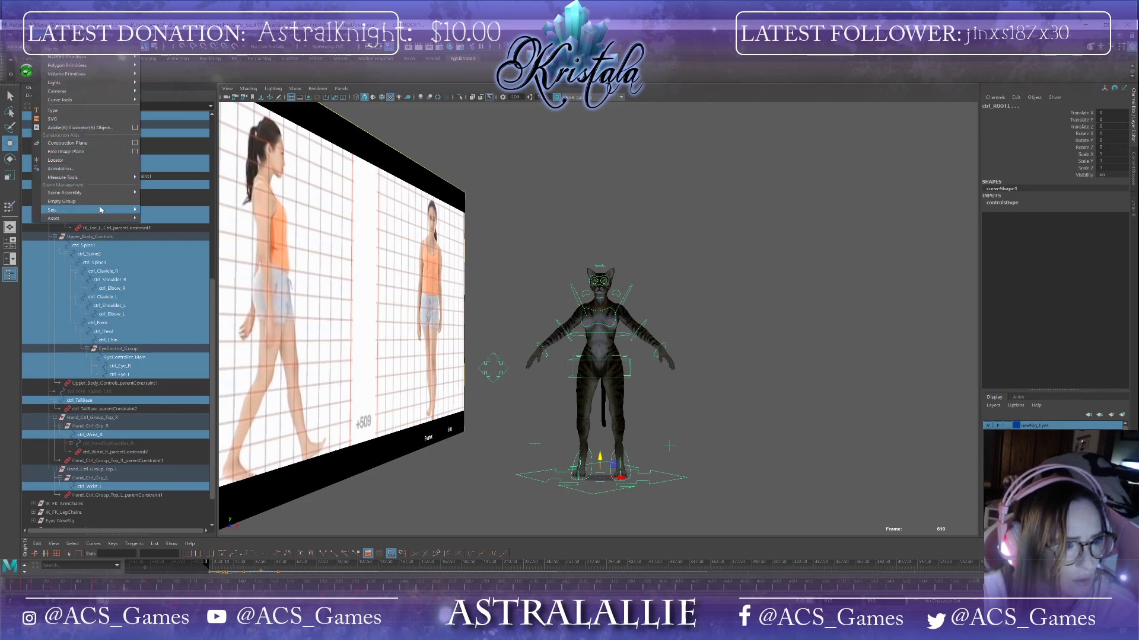
{"action": "mouse_move", "coordinate": [101, 210]}
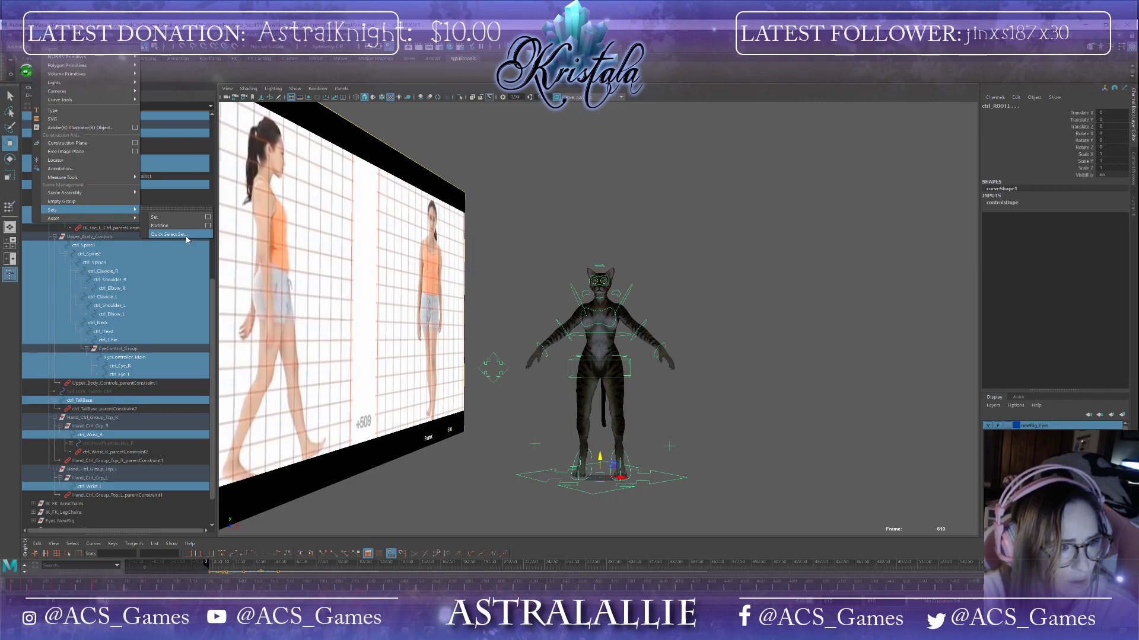
{"action": "left_click", "coordinate": [185, 235]}
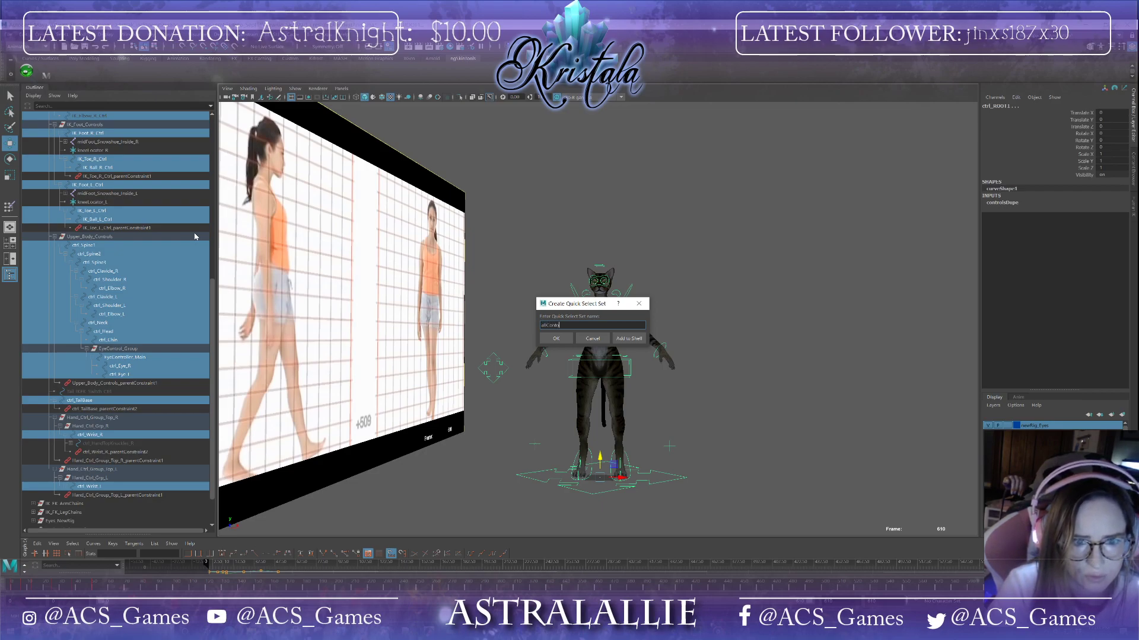
{"action": "type", "text": "allControls_RootIncluded"}
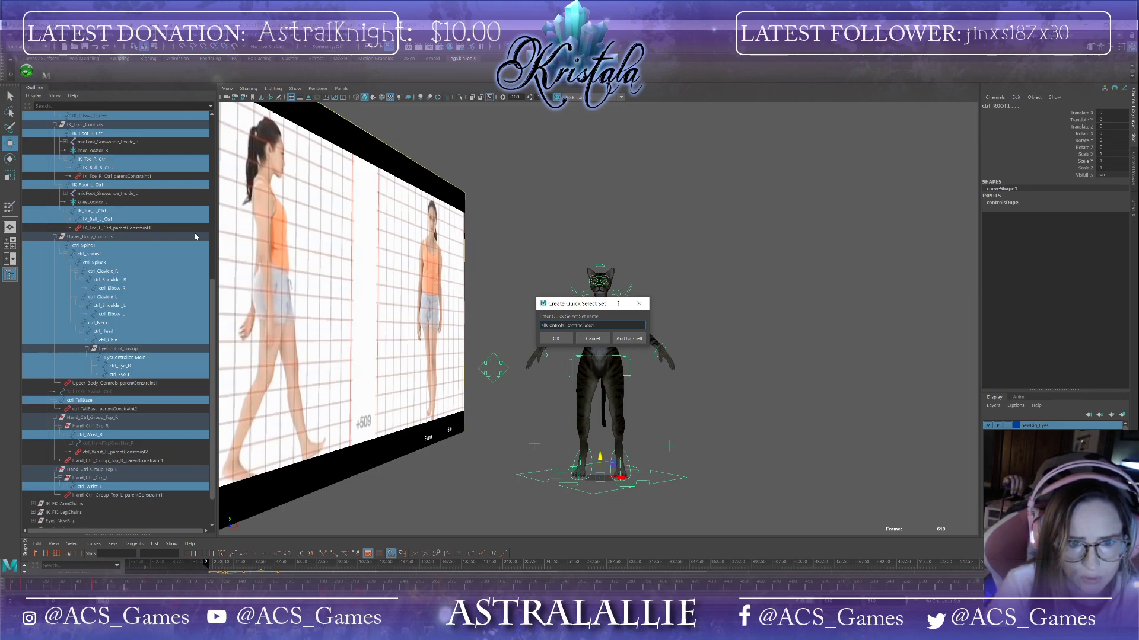
{"action": "left_click", "coordinate": [628, 338]}
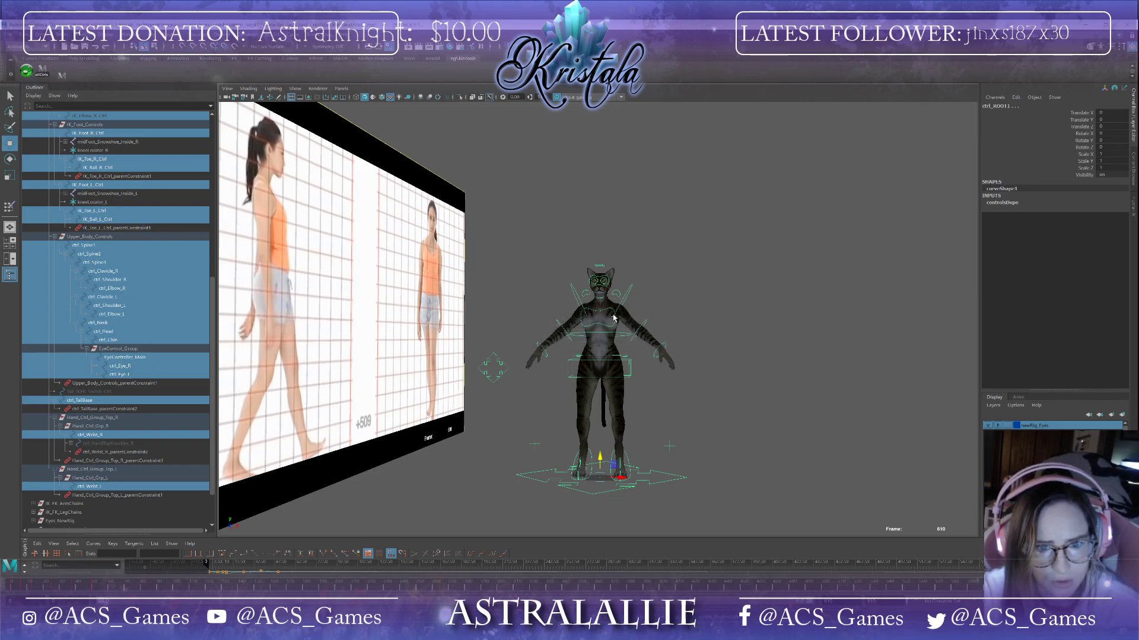
Step: Save the scene, continuing past the student version notice
{"action": "left_click", "coordinate": [9, 35]}
{"action": "left_click", "coordinate": [26, 70]}
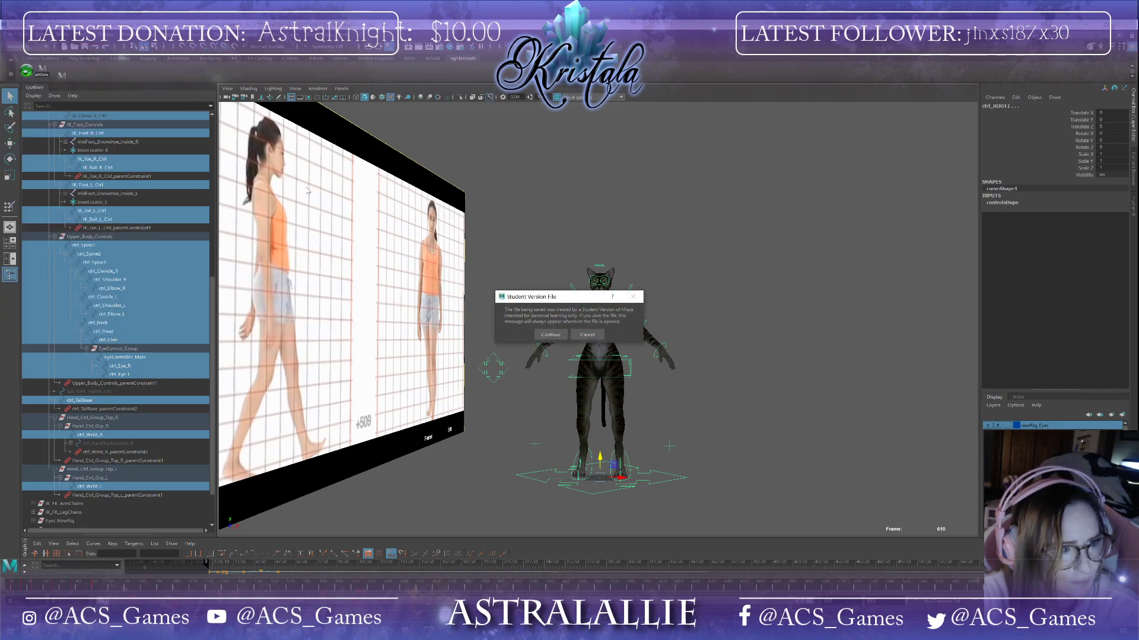
{"action": "left_click", "coordinate": [557, 336]}
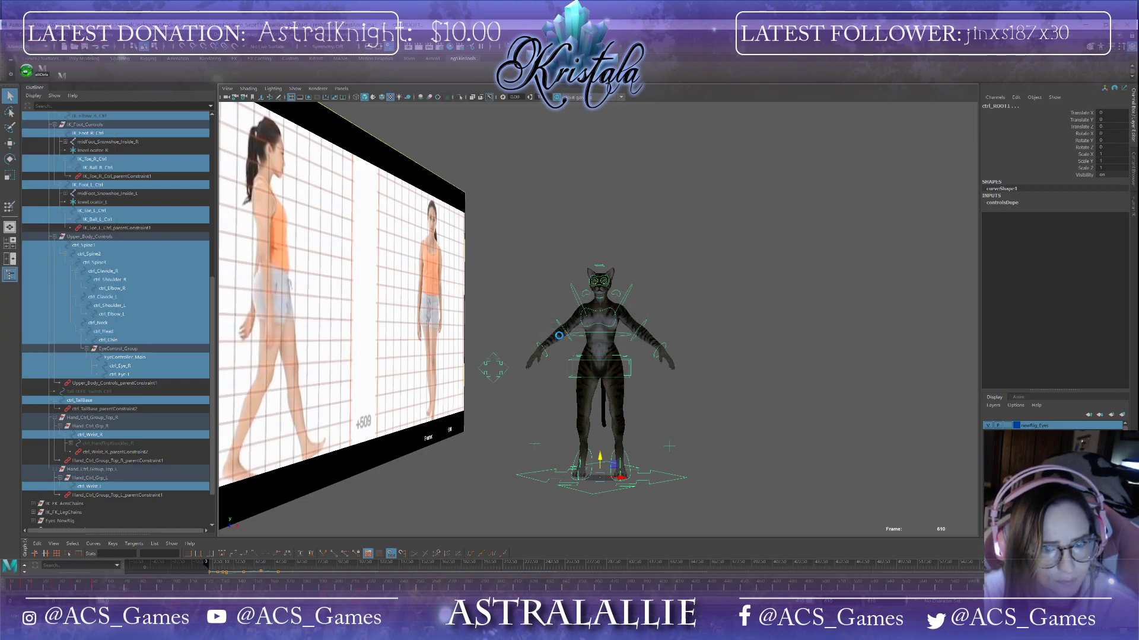
Step: Test the allControls shelf button and scrub through the reference video, returning to the first frame
{"action": "key", "text": "w"}
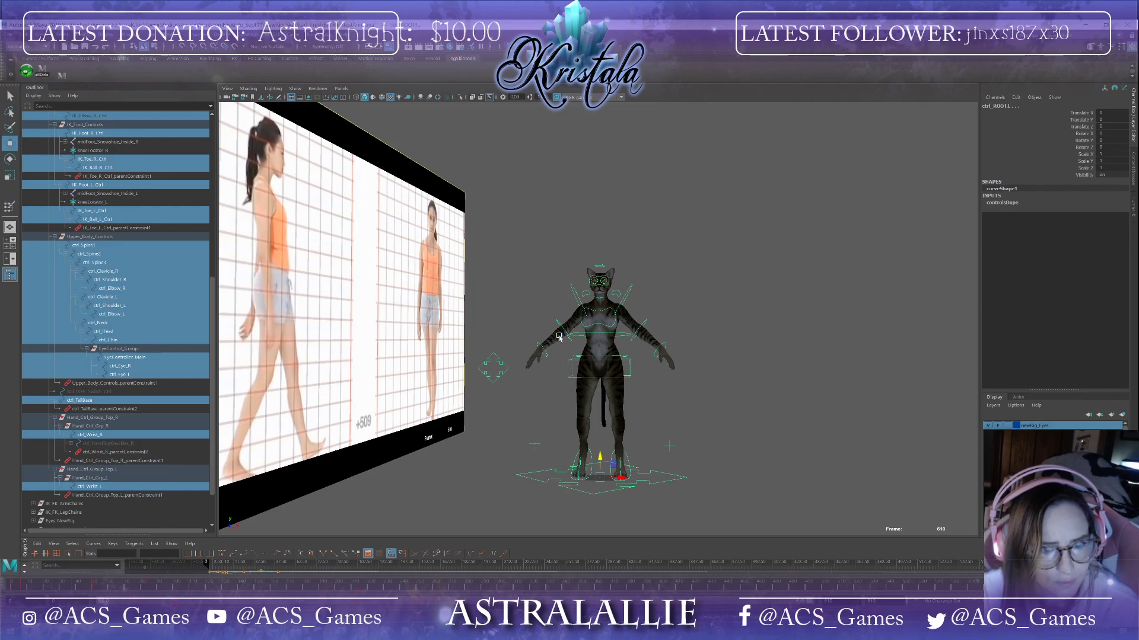
{"action": "left_click", "coordinate": [42, 76]}
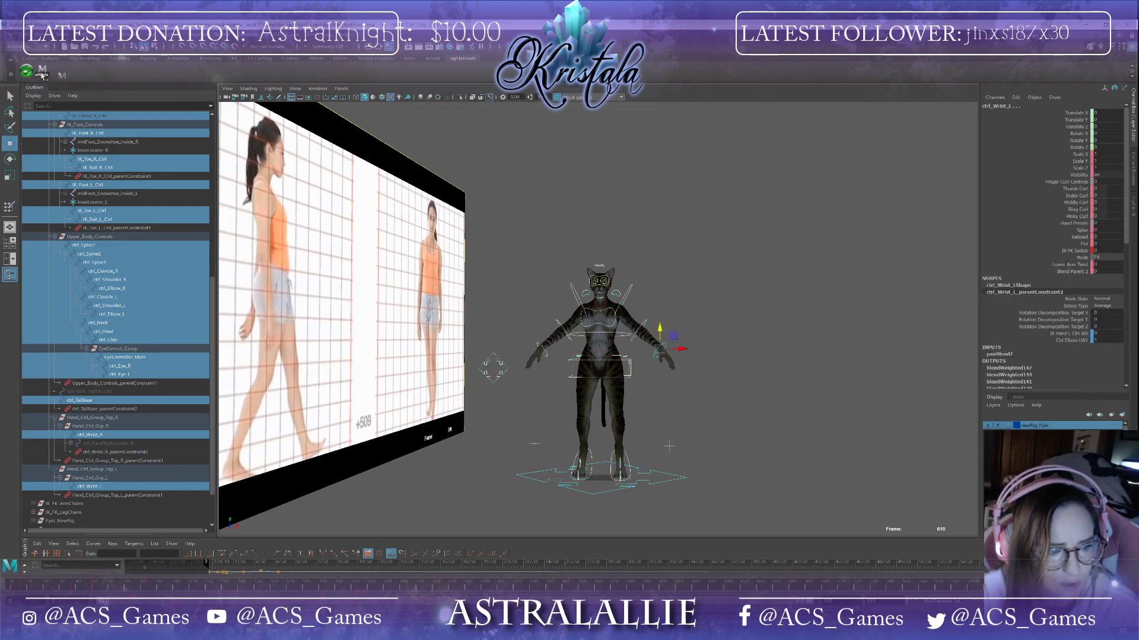
{"action": "left_click", "coordinate": [93, 588]}
{"action": "mouse_move", "coordinate": [89, 587]}
{"action": "left_mouse_down"}
{"action": "mouse_move", "coordinate": [3, 555]}
{"action": "mouse_move", "coordinate": [93, 577]}
{"action": "left_mouse_up"}
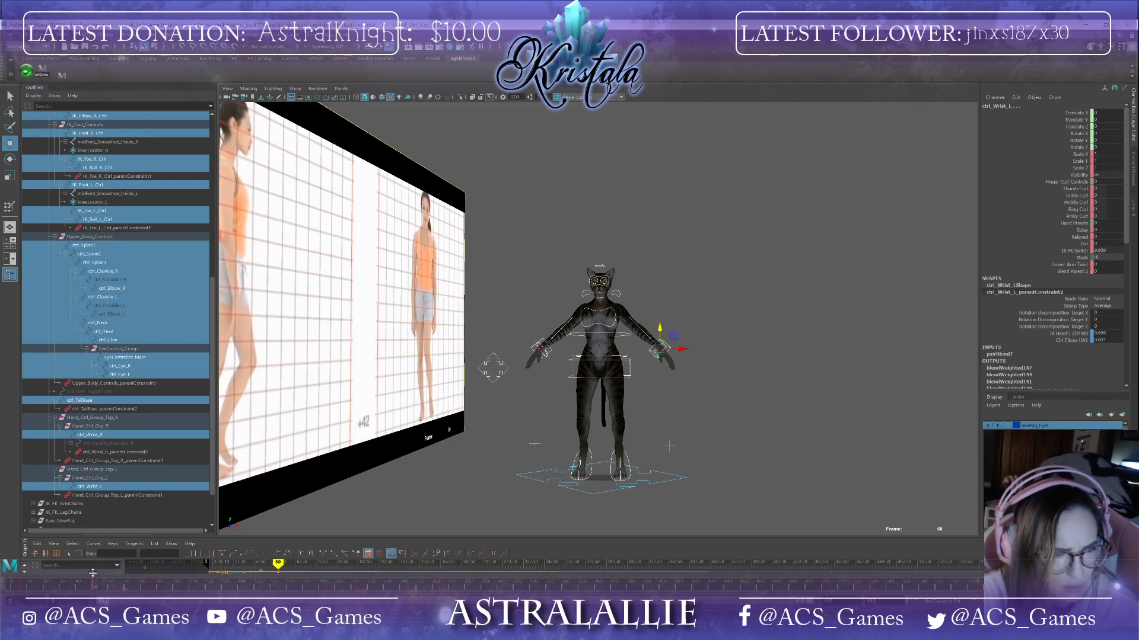
{"action": "left_click", "coordinate": [397, 507]}
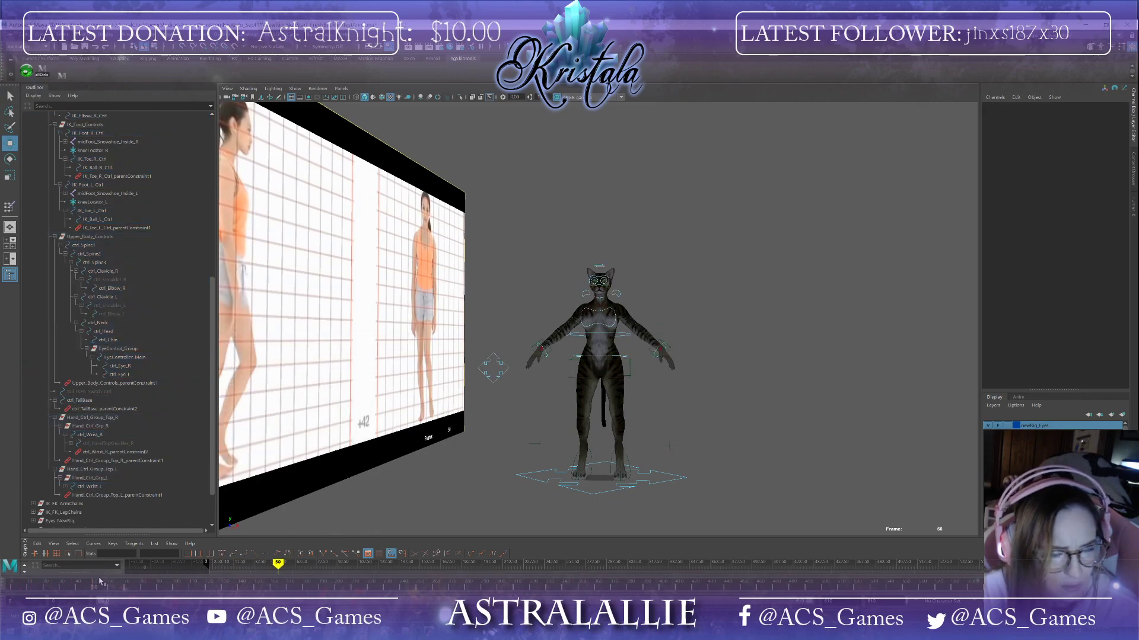
{"action": "scroll", "coordinate": [419, 433], "scroll_direction": "up", "scroll_amount": 4}
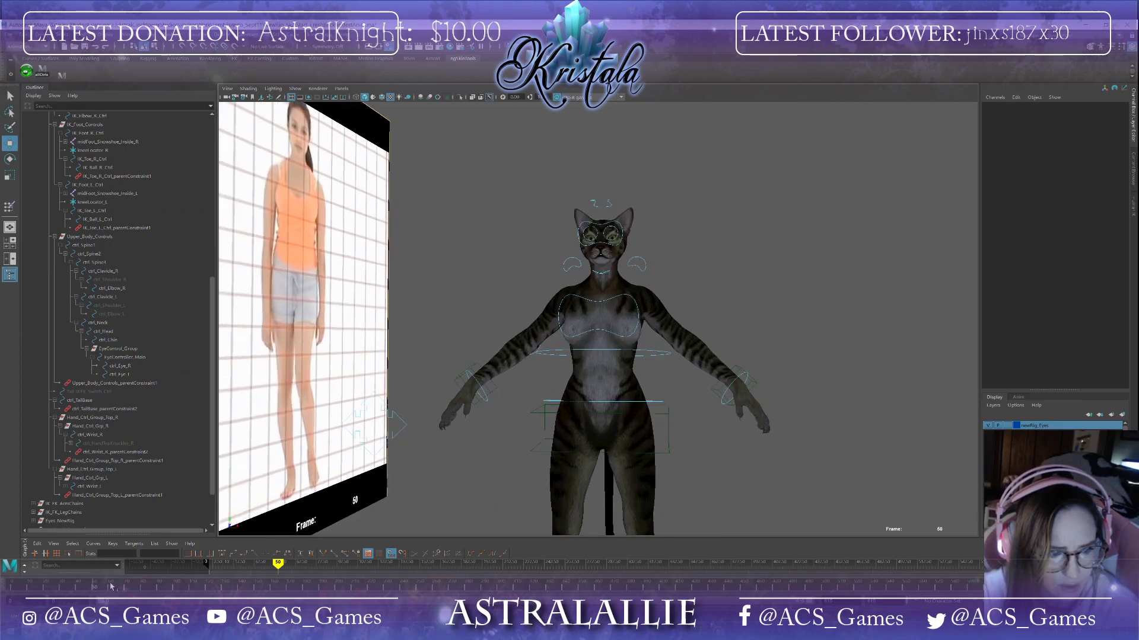
{"action": "left_click_drag", "start_coordinate": [91, 589], "coordinate": [11, 587]}
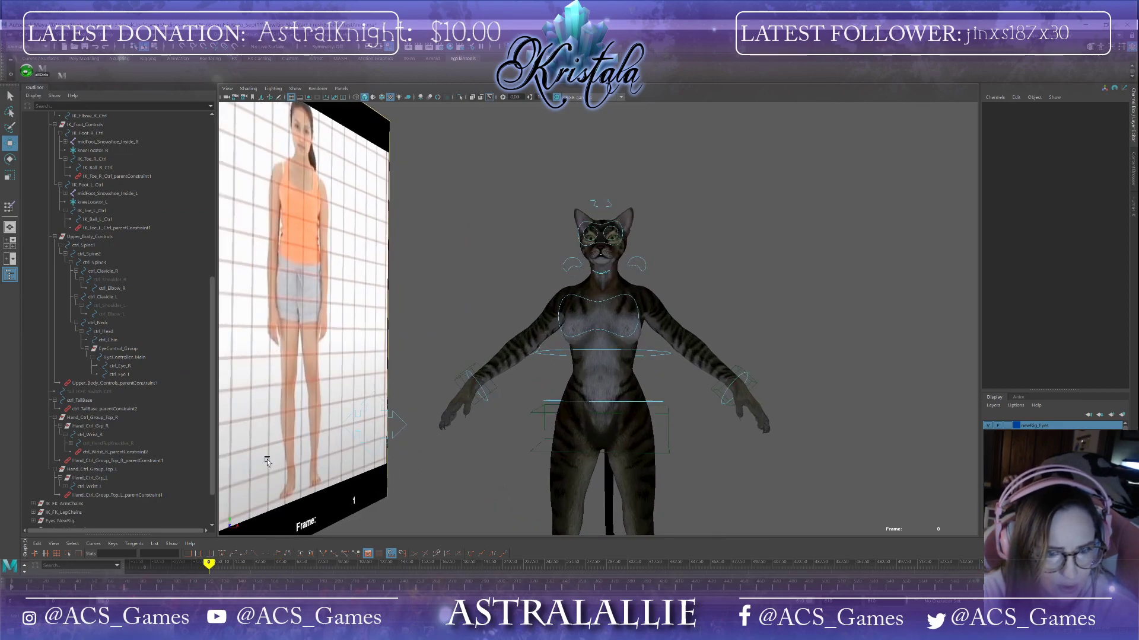
{"action": "scroll", "coordinate": [509, 443], "scroll_direction": "down", "scroll_amount": 2}
Step: Select the left and right wrist controls and inspect their IK/FK switch attributes
{"action": "mouse_move", "coordinate": [509, 443]}
{"action": "left_mouse_down", "text": "alt"}
{"action": "mouse_move", "coordinate": [463, 444]}
{"action": "mouse_move", "coordinate": [522, 446]}
{"action": "left_mouse_up", "text": "alt"}
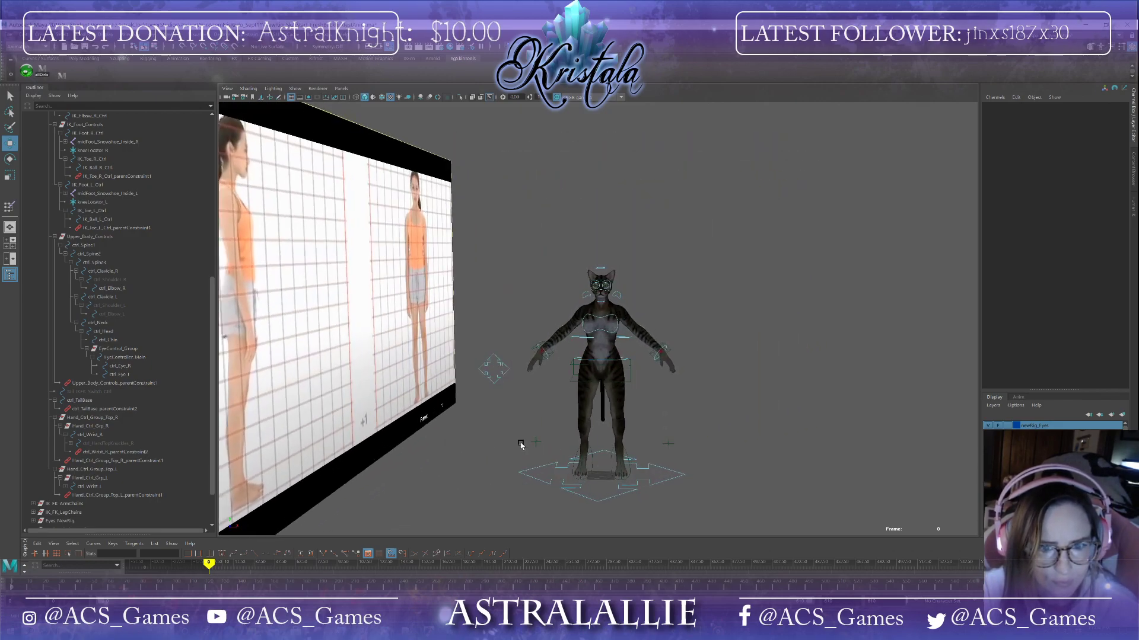
{"action": "left_click", "coordinate": [655, 357]}
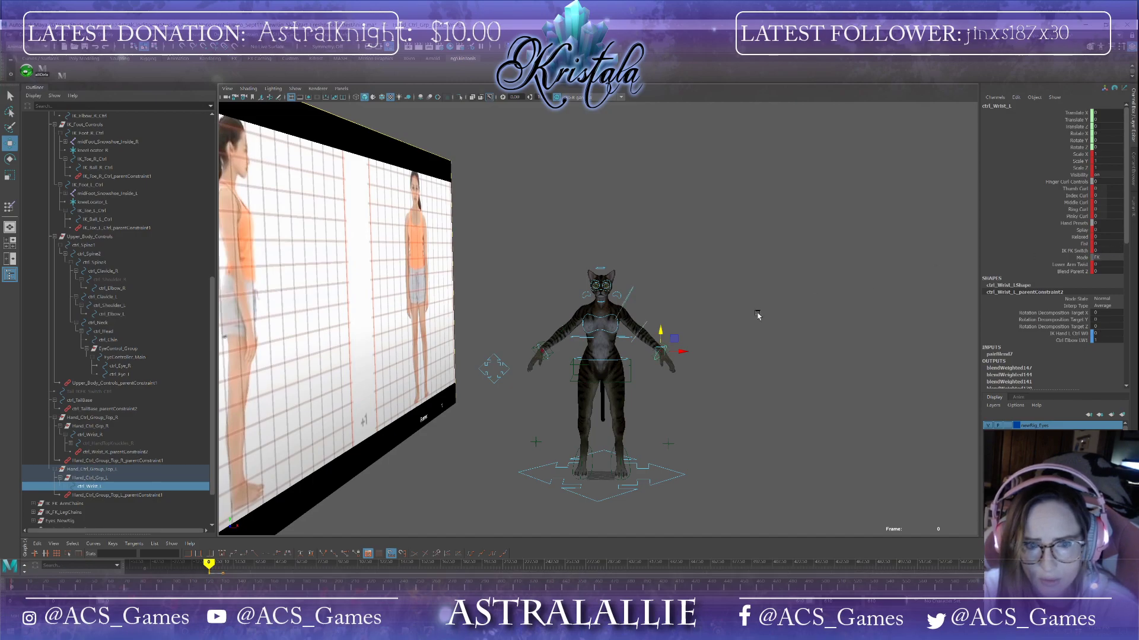
{"action": "left_click", "coordinate": [546, 355]}
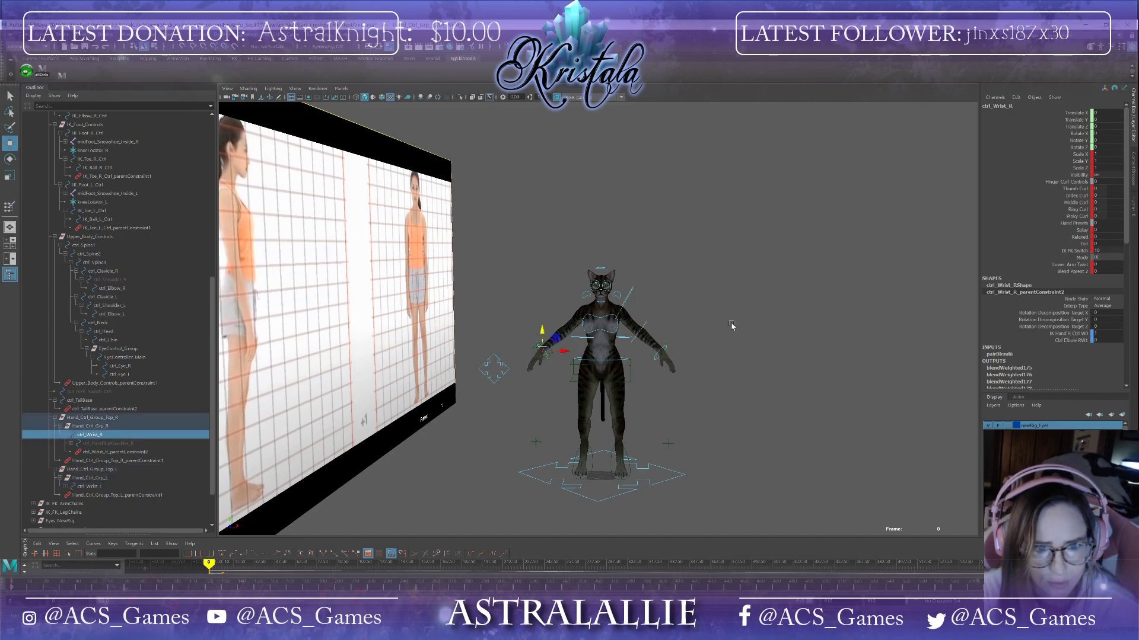
{"action": "left_click_drag", "start_coordinate": [1123, 250], "coordinate": [1094, 250]}
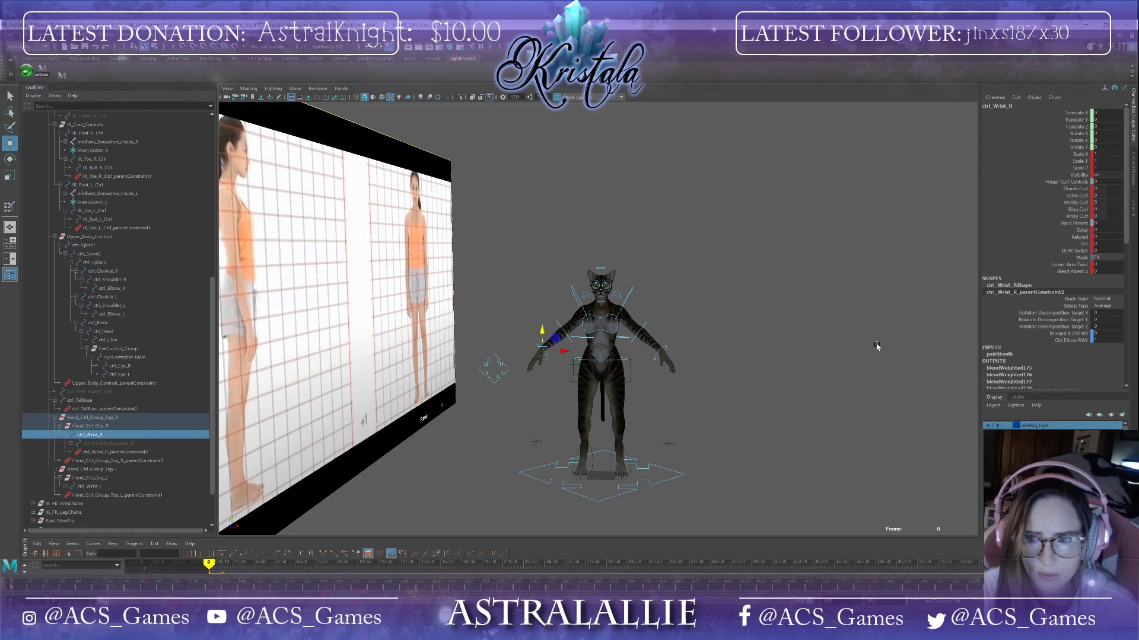
Step: Set a key on the rig's root control at the first frame from a side view
{"action": "left_click_drag", "start_coordinate": [742, 380], "coordinate": [672, 386], "text": "alt"}
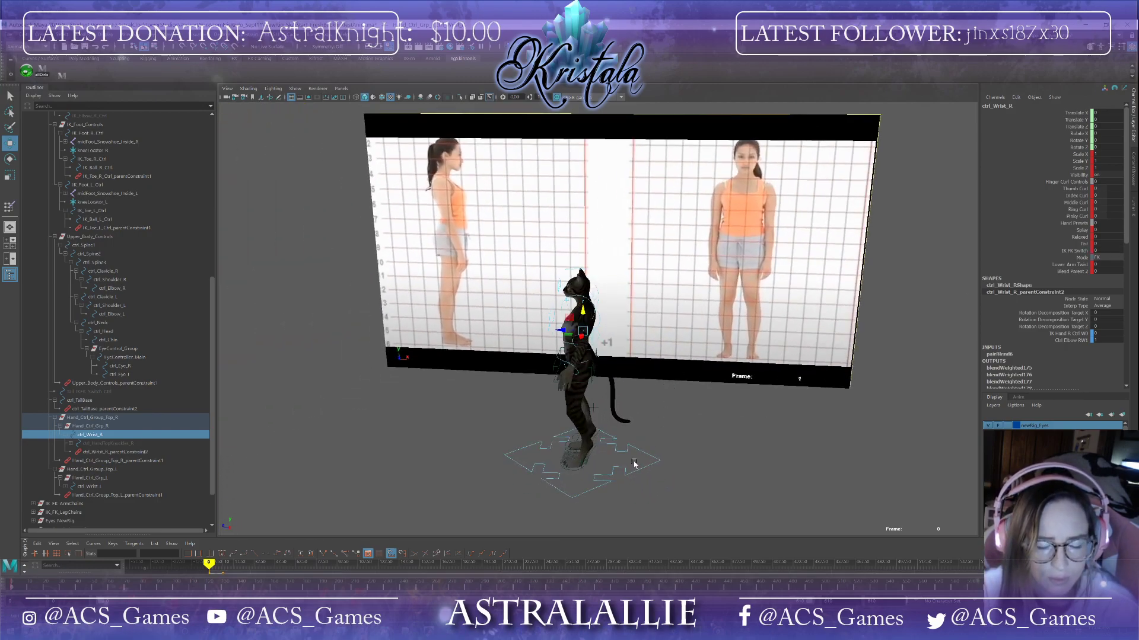
{"action": "scroll", "coordinate": [635, 457], "scroll_direction": "up", "scroll_amount": 2}
{"action": "scroll", "coordinate": [638, 440], "scroll_direction": "down", "scroll_amount": 5}
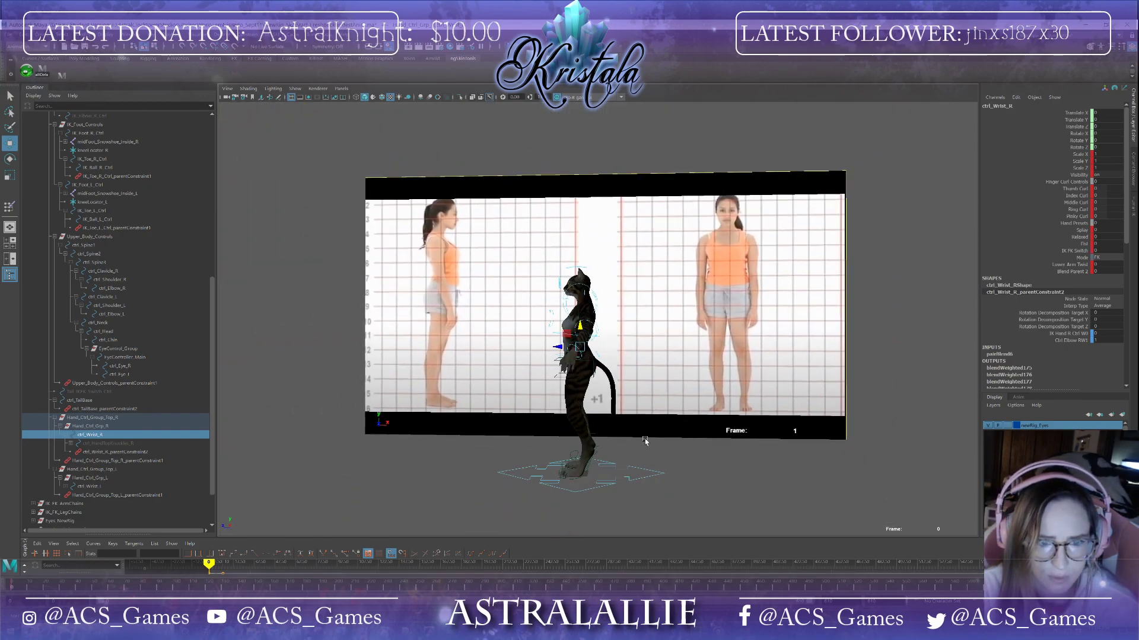
{"action": "scroll", "coordinate": [645, 441], "scroll_direction": "down", "scroll_amount": 1}
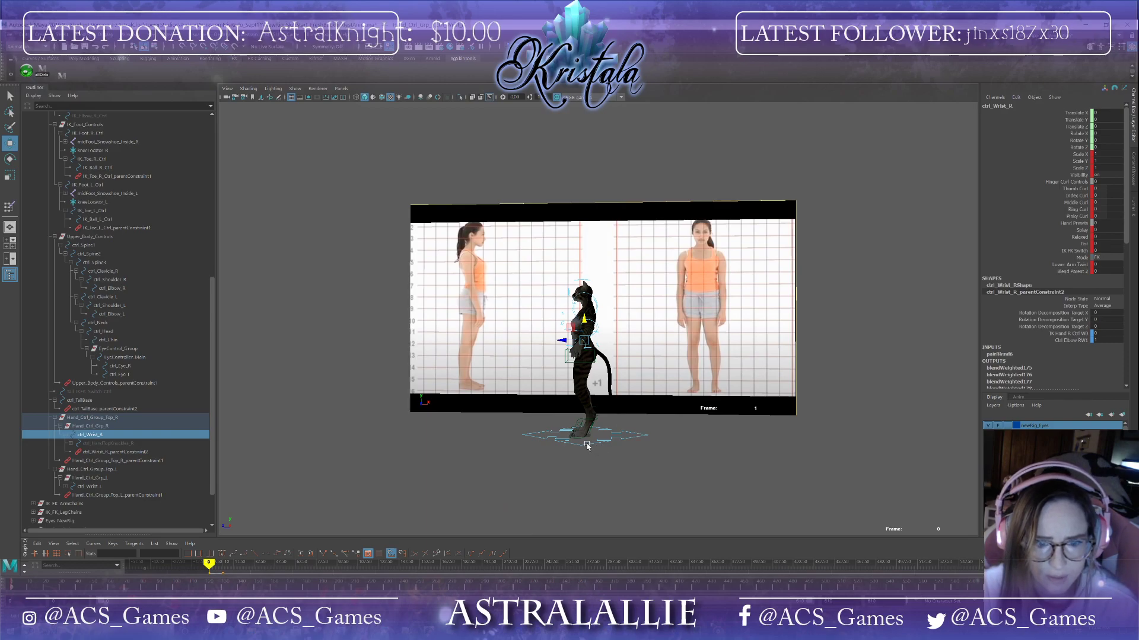
{"action": "left_click", "coordinate": [587, 445]}
{"action": "left_click_drag", "start_coordinate": [606, 450], "coordinate": [609, 451], "text": "alt"}
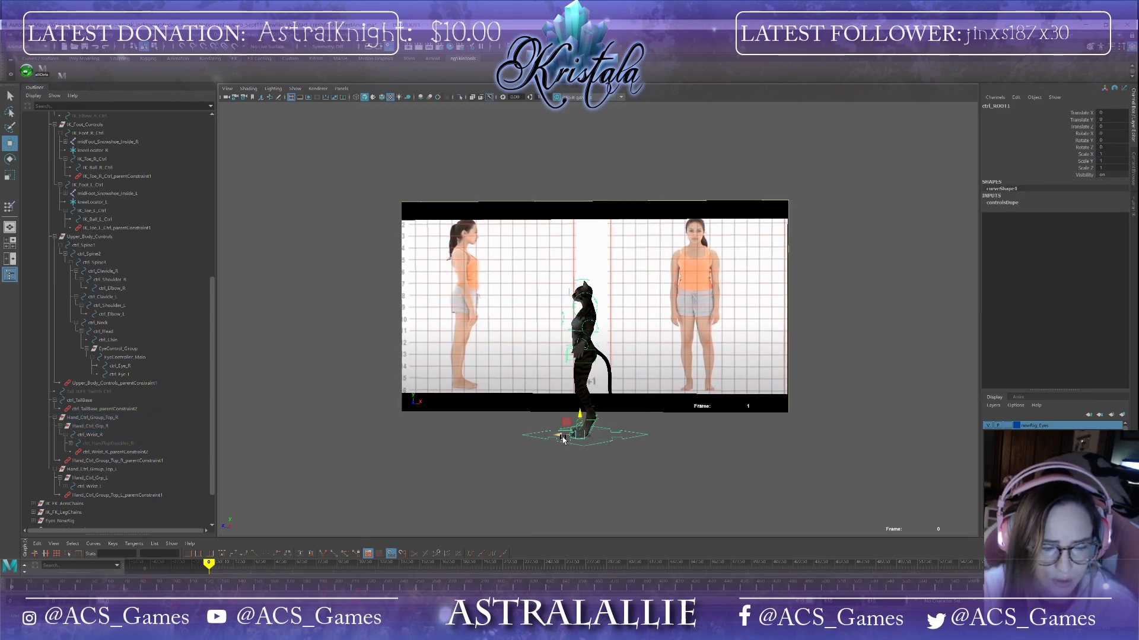
{"action": "key", "text": "s"}
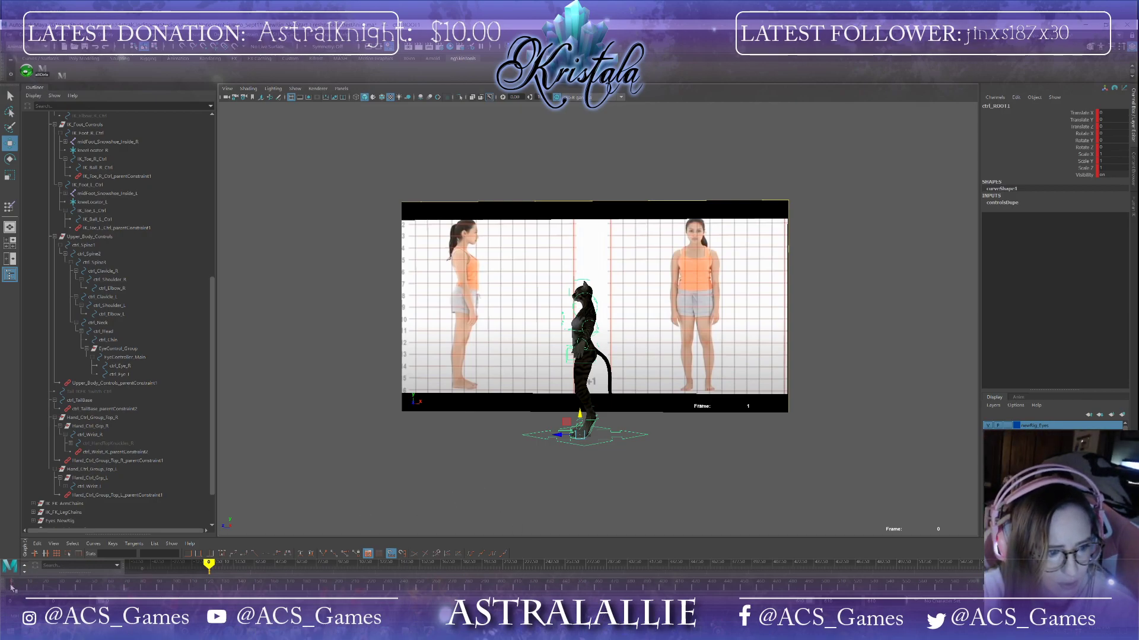
Step: Move the root control forward along the walk direction at frame 260, then return to the start frame
{"action": "left_click_drag", "start_coordinate": [11, 587], "coordinate": [432, 597]}
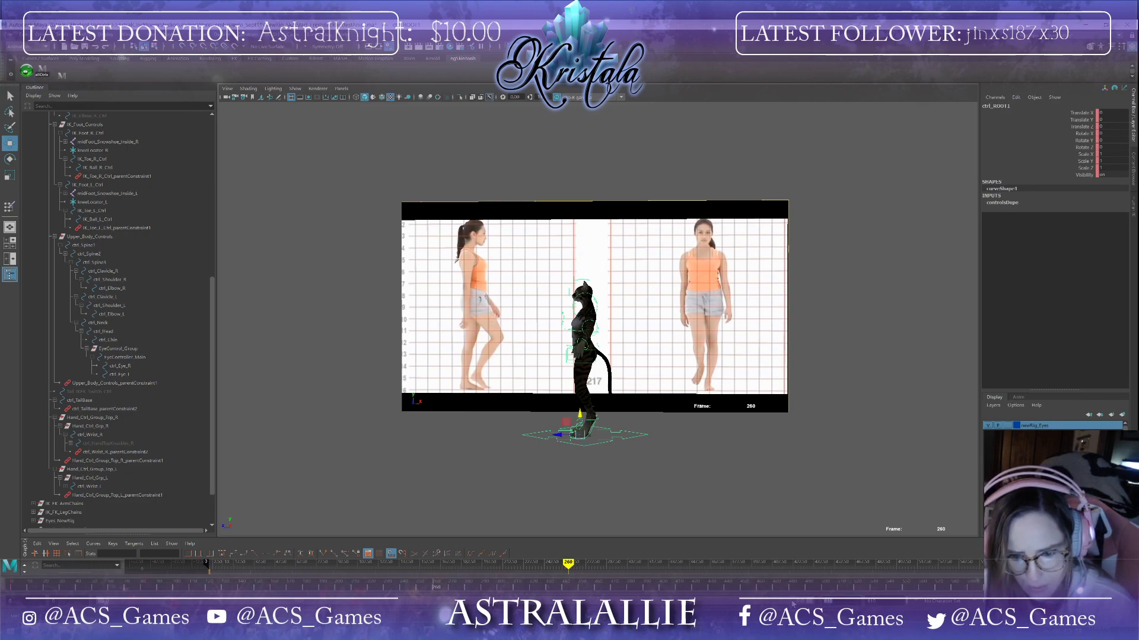
{"action": "key", "text": "Return"}
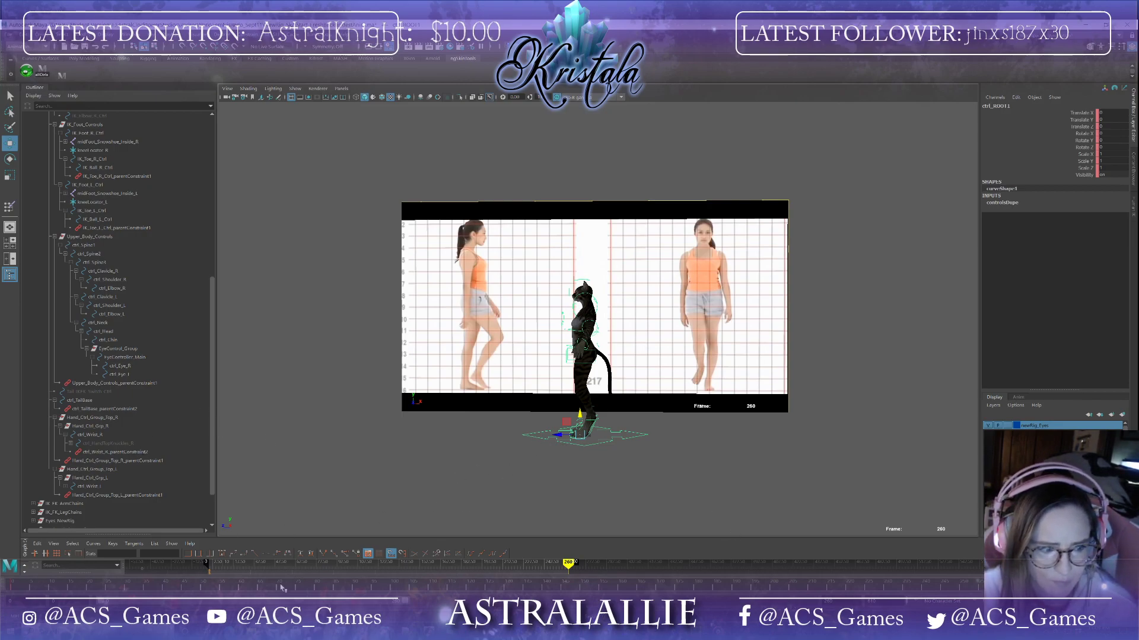
{"action": "key", "text": "alt+shift+v"}
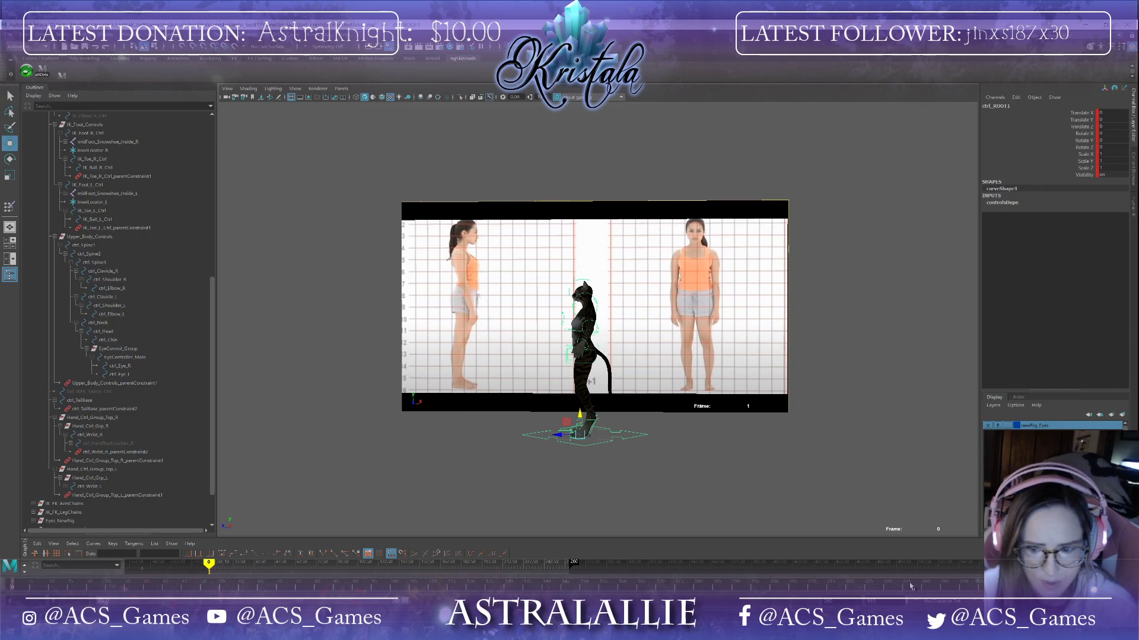
{"action": "key", "text": "alt+comma"}
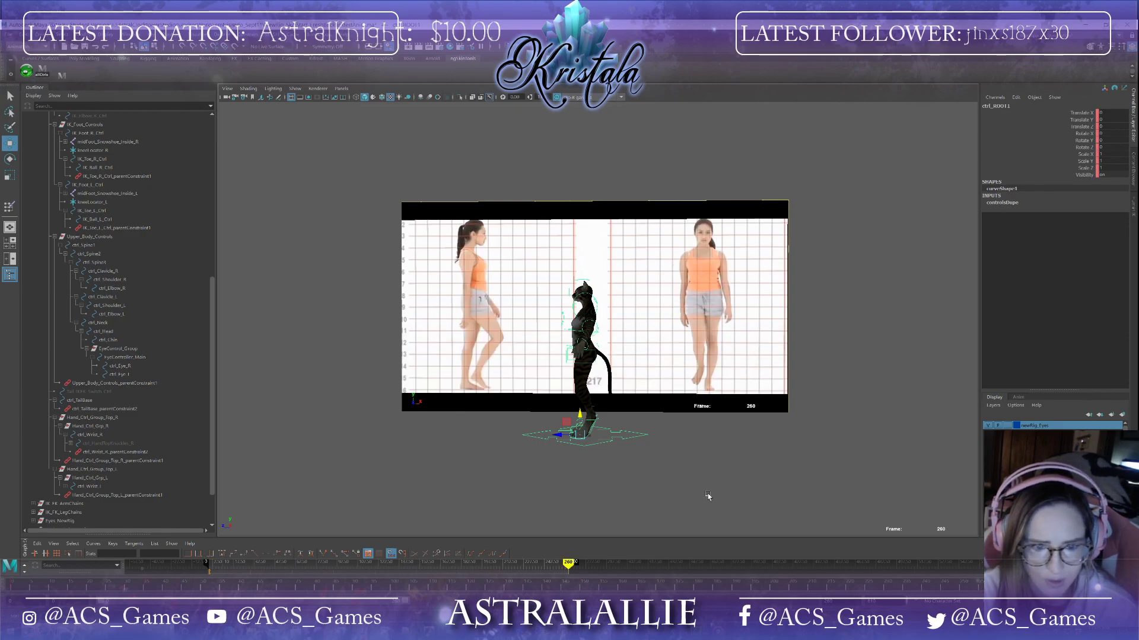
{"action": "scroll", "coordinate": [479, 438], "scroll_direction": "down", "scroll_amount": 2}
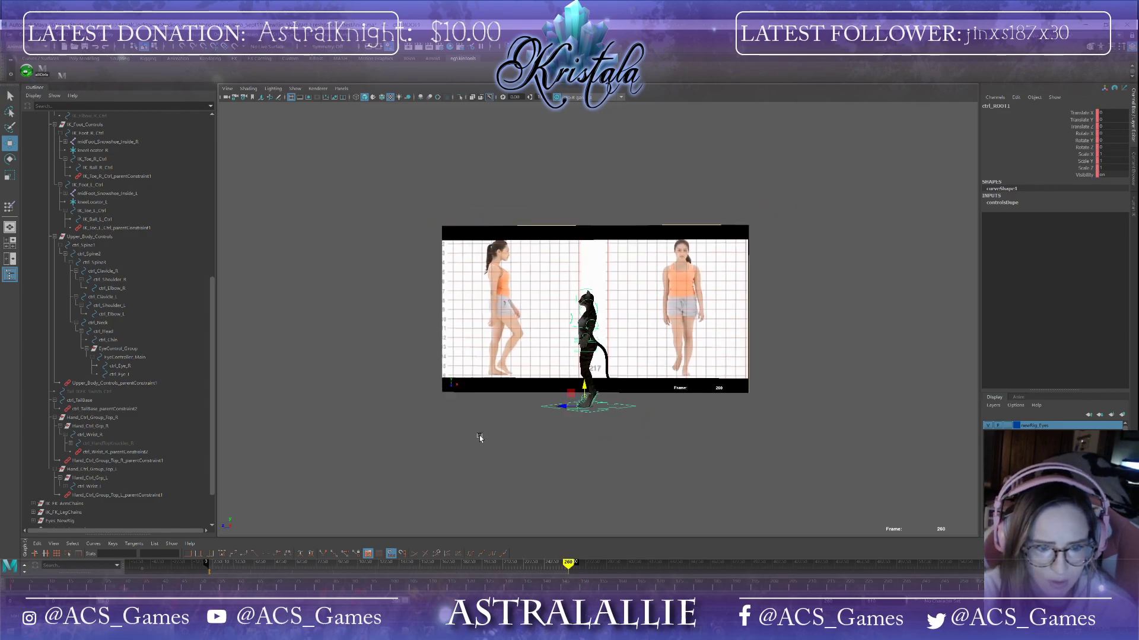
{"action": "left_click_drag", "start_coordinate": [562, 410], "coordinate": [204, 369]}
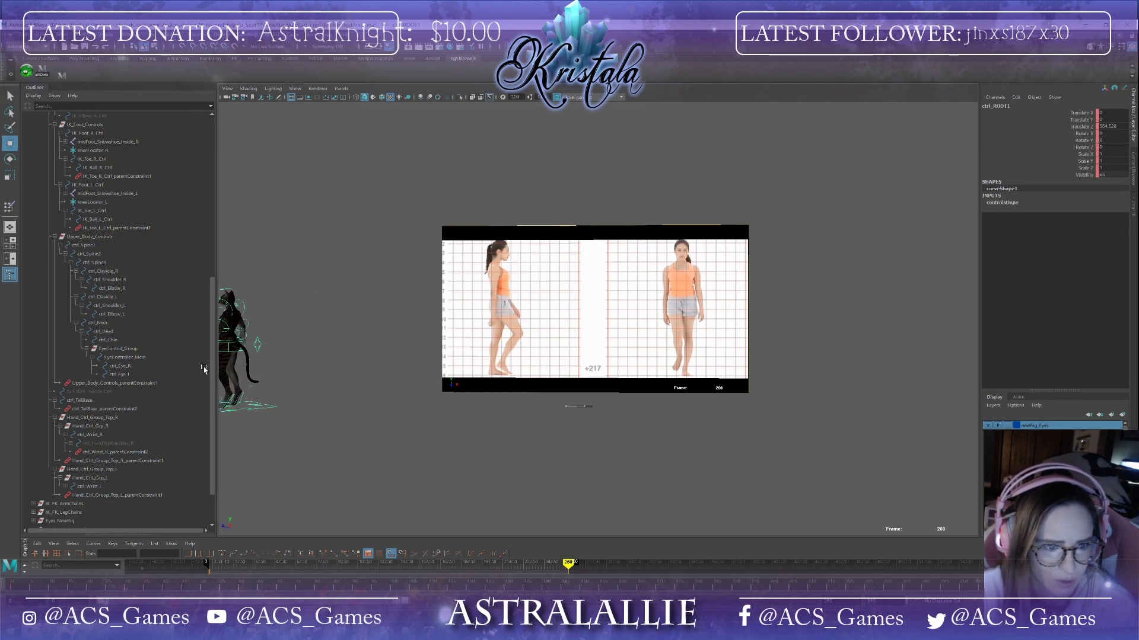
{"action": "middle_click_drag", "start_coordinate": [381, 419], "coordinate": [586, 437], "text": "alt"}
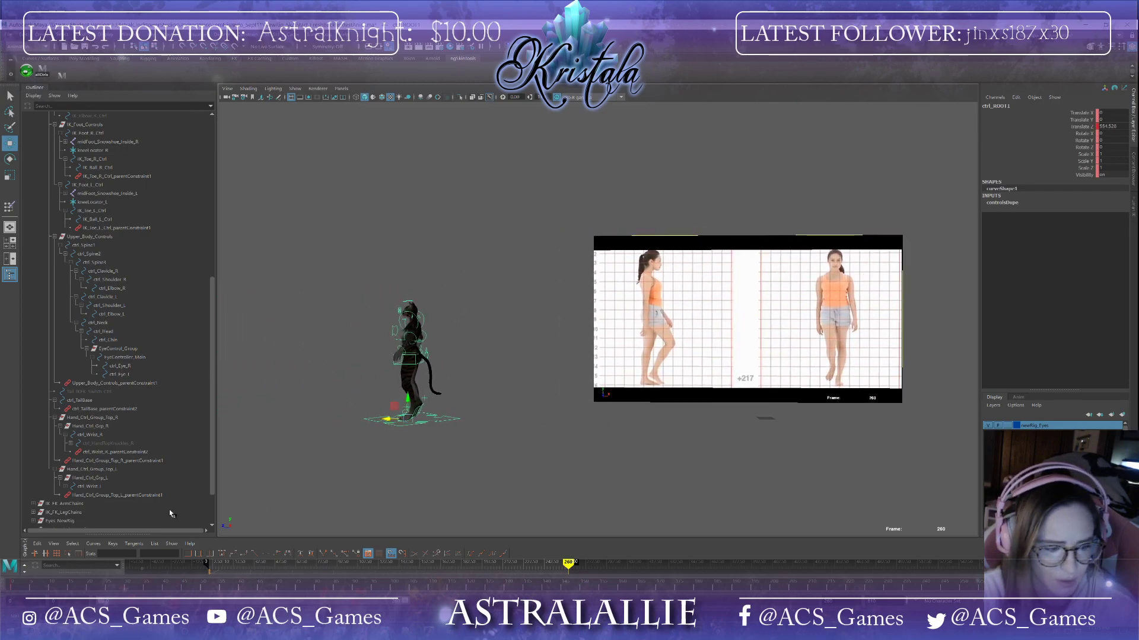
{"action": "mouse_move", "coordinate": [12, 592]}
{"action": "left_mouse_down"}
{"action": "mouse_move", "coordinate": [659, 590]}
{"action": "mouse_move", "coordinate": [13, 590]}
{"action": "left_mouse_up"}
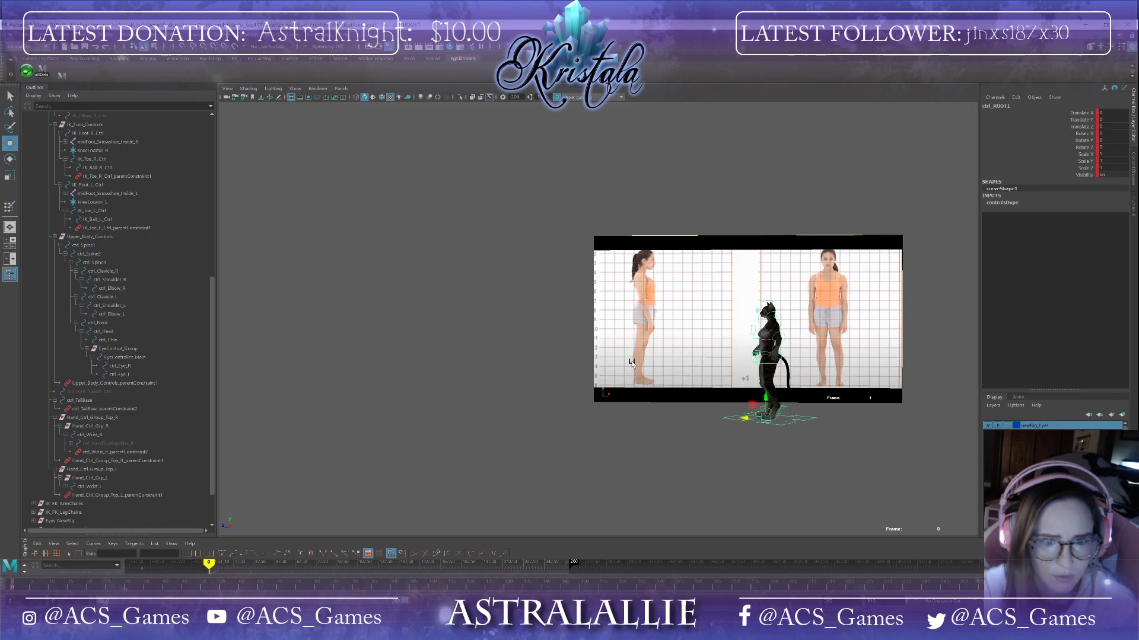
Step: Rotate the shoulder controls down to lower the cat's arms to its sides
{"action": "right_click_drag", "start_coordinate": [631, 363], "coordinate": [795, 449], "text": "alt"}
{"action": "middle_click_drag", "start_coordinate": [796, 449], "coordinate": [522, 457], "text": "alt"}
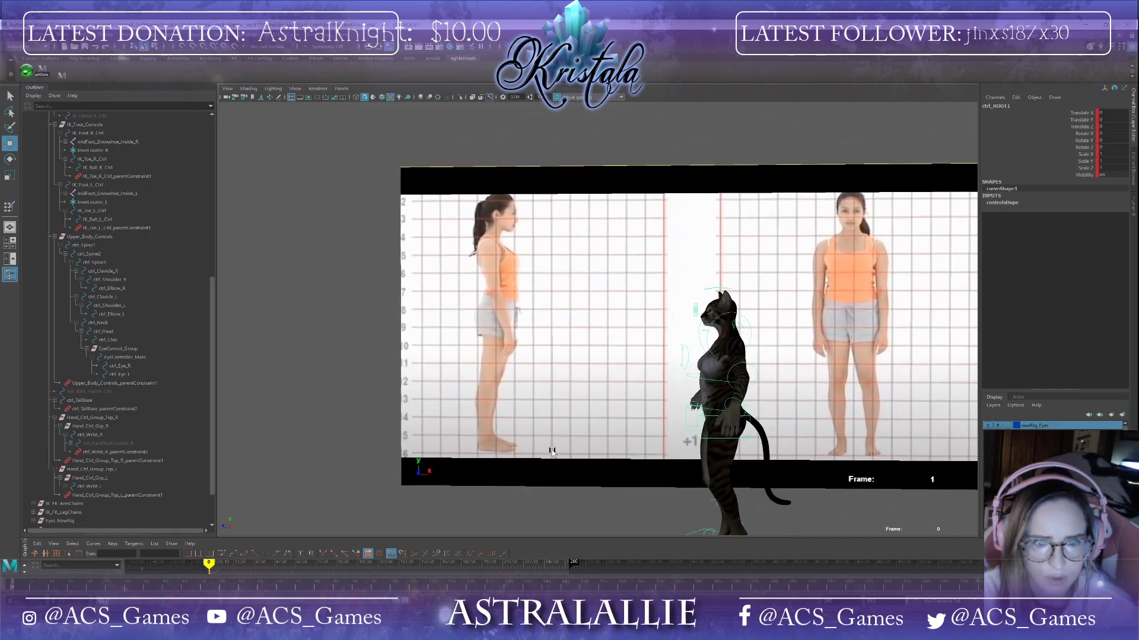
{"action": "left_click_drag", "start_coordinate": [551, 448], "coordinate": [618, 439], "text": "alt"}
{"action": "scroll", "coordinate": [618, 464], "scroll_direction": "up", "scroll_amount": 4}
{"action": "left_click", "coordinate": [661, 327]}
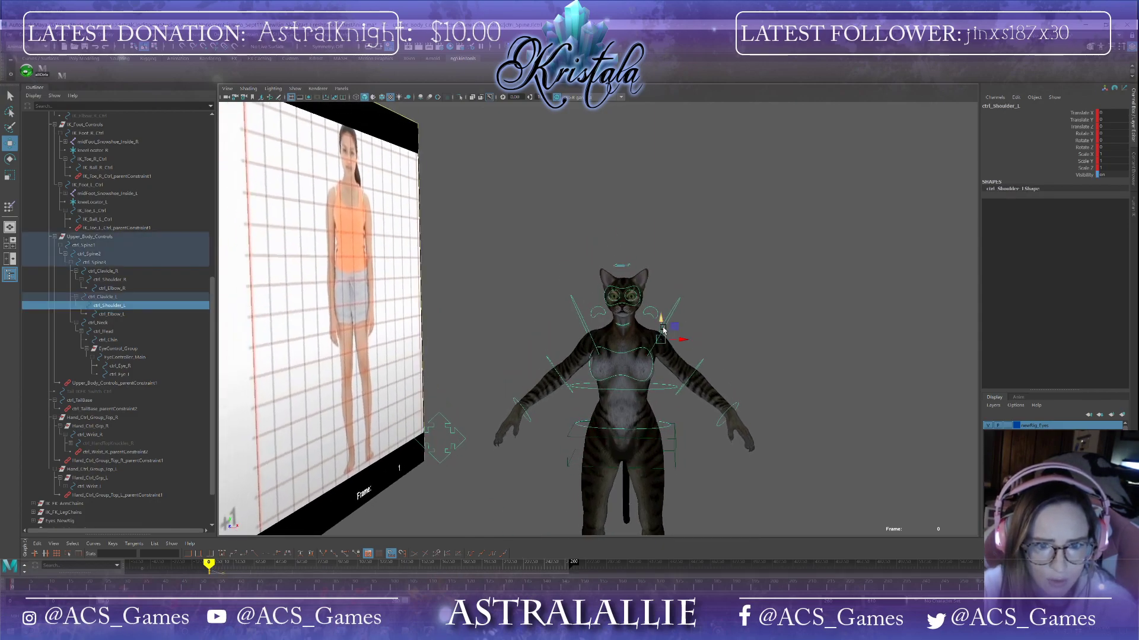
{"action": "key", "text": "e"}
{"action": "left_click_drag", "start_coordinate": [669, 326], "coordinate": [597, 331]}
{"action": "left_click", "coordinate": [588, 335]}
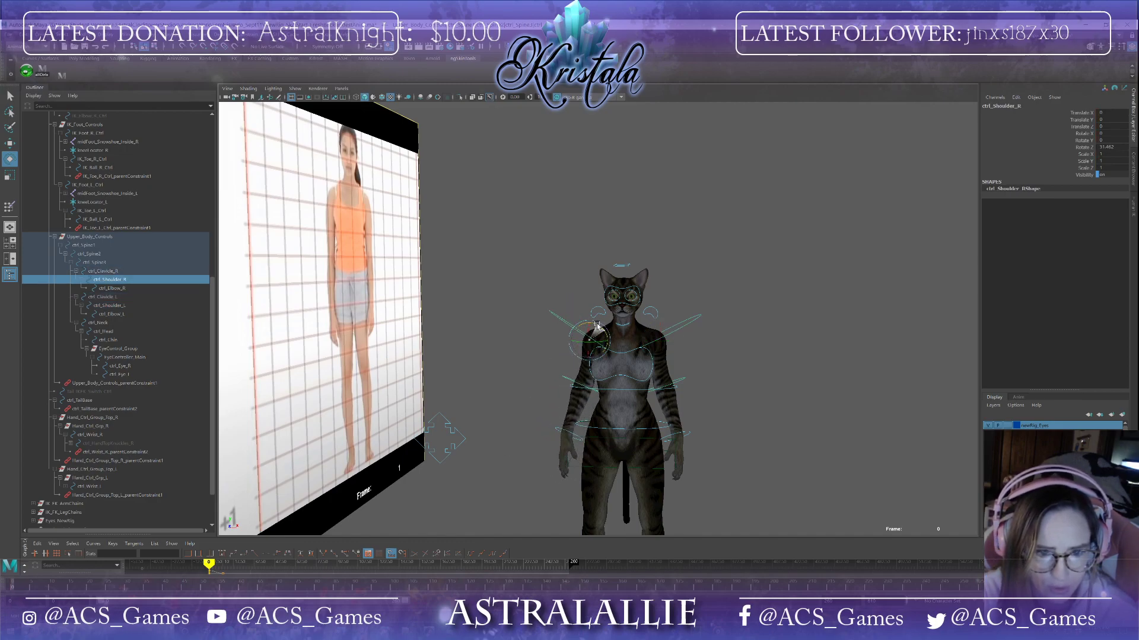
{"action": "left_click", "coordinate": [693, 326]}
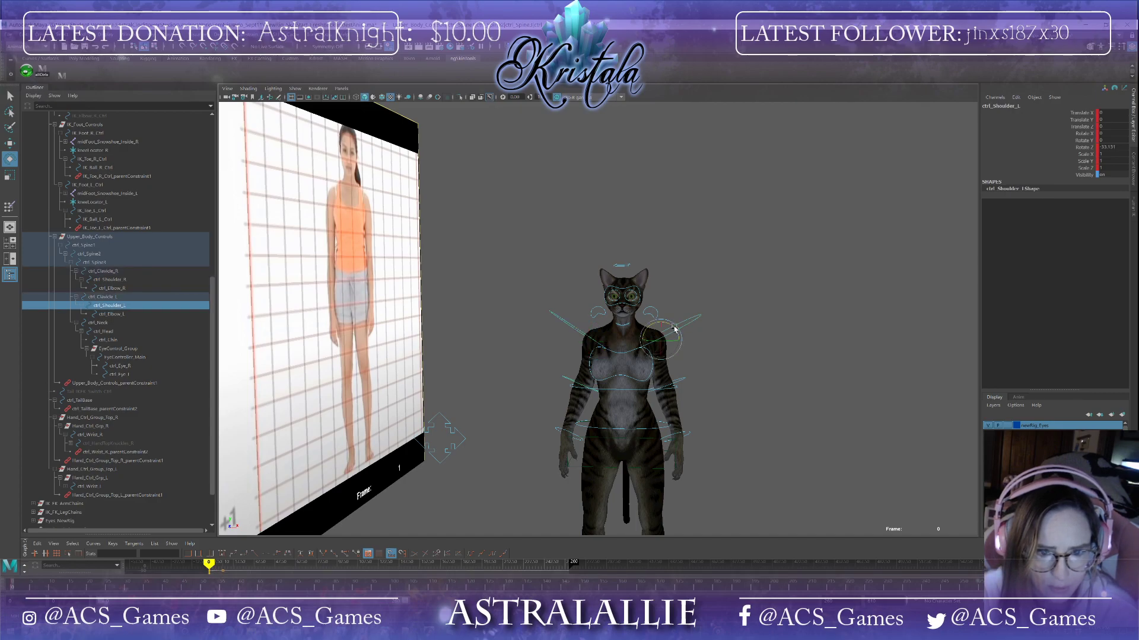
{"action": "left_click_drag", "start_coordinate": [674, 328], "coordinate": [675, 328]}
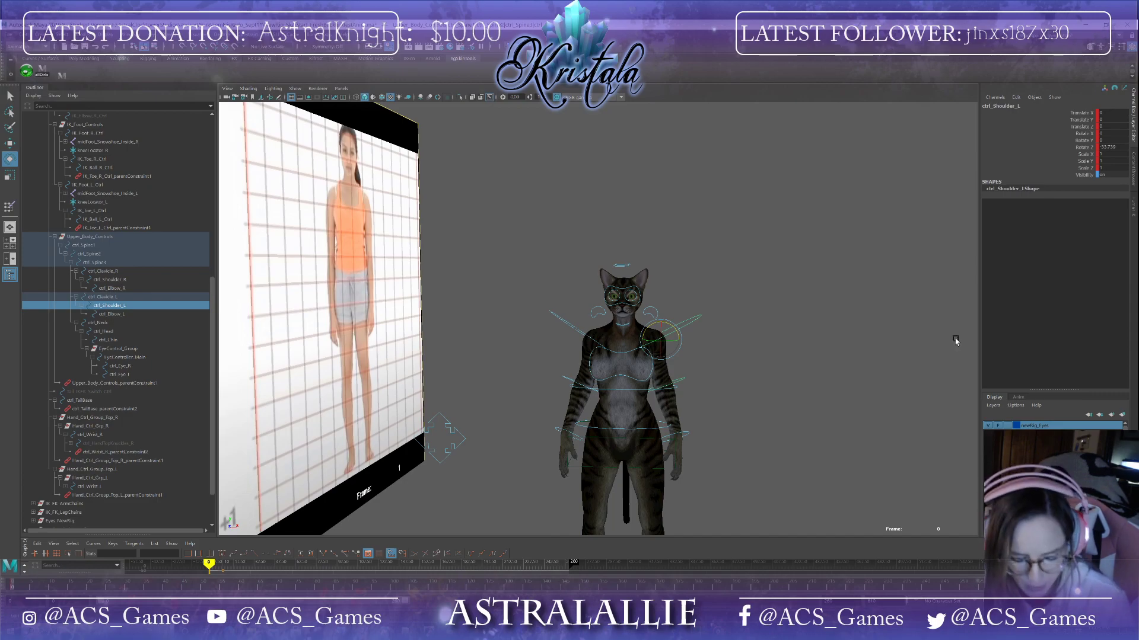
{"action": "left_click_drag", "start_coordinate": [852, 422], "coordinate": [788, 356], "text": "alt"}
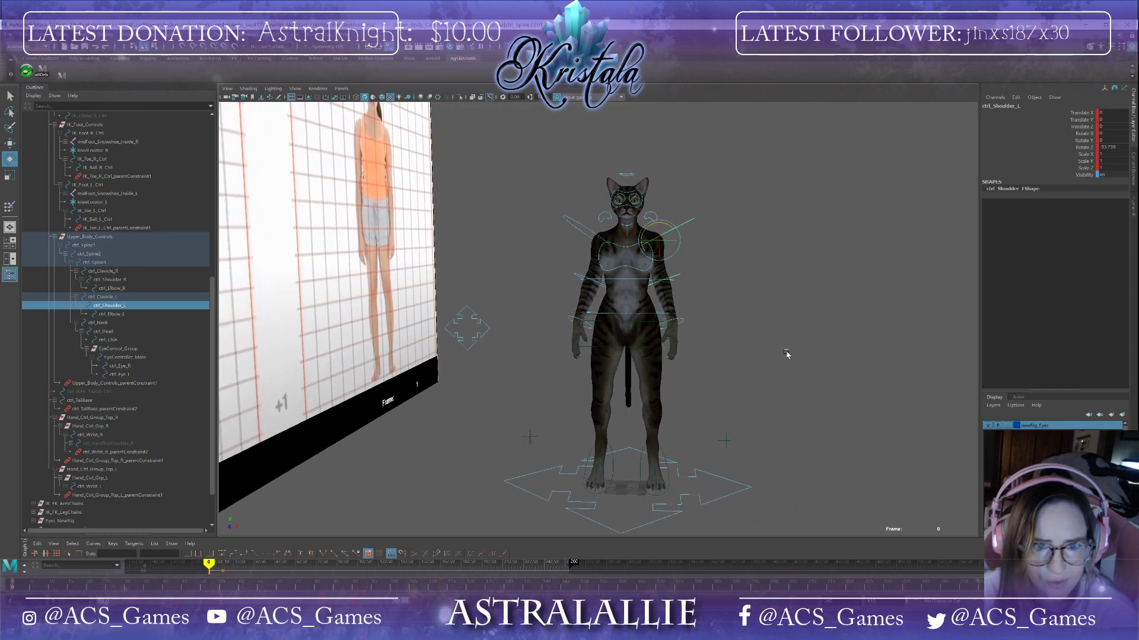
Step: Select the left wrist control and set its Relaxed attribute to 30
{"action": "left_click", "coordinate": [682, 325]}
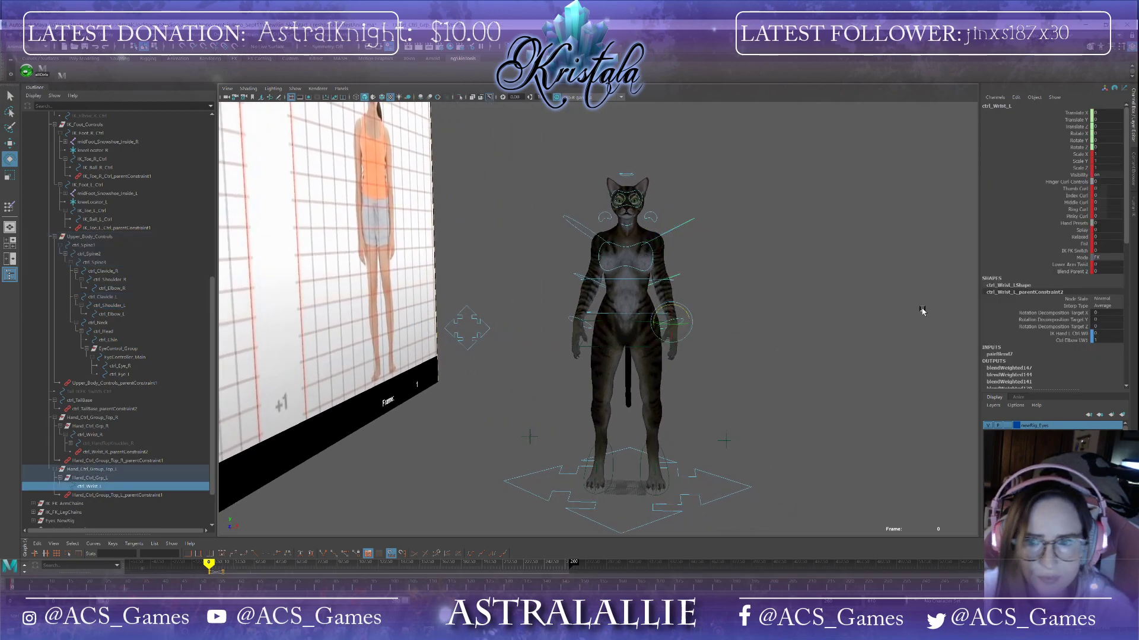
{"action": "left_click", "coordinate": [1103, 237]}
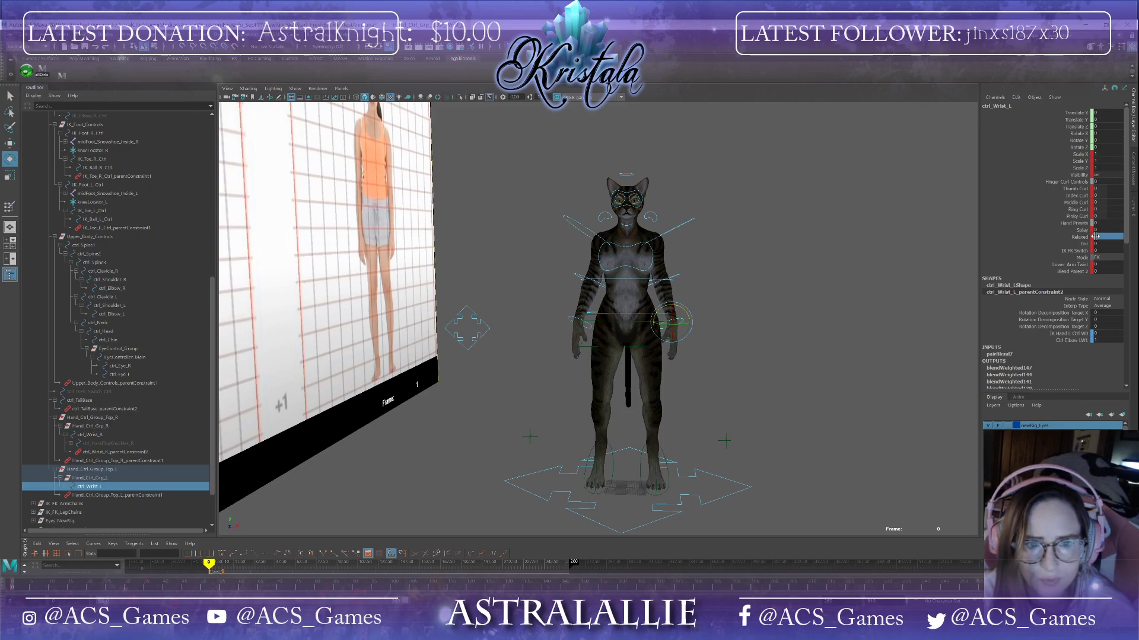
{"action": "type", "text": "30"}
{"action": "key", "text": "Return"}
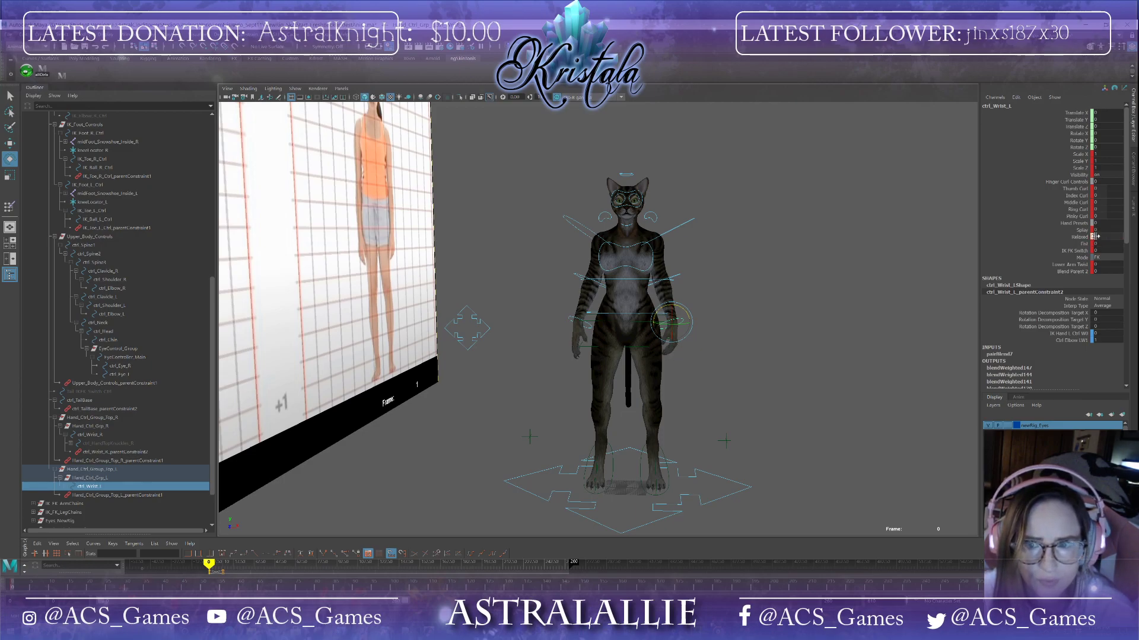
Step: Select the right wrist control, set its Fist attribute to 0 and its Relaxed attribute to 40
{"action": "left_click", "coordinate": [573, 319]}
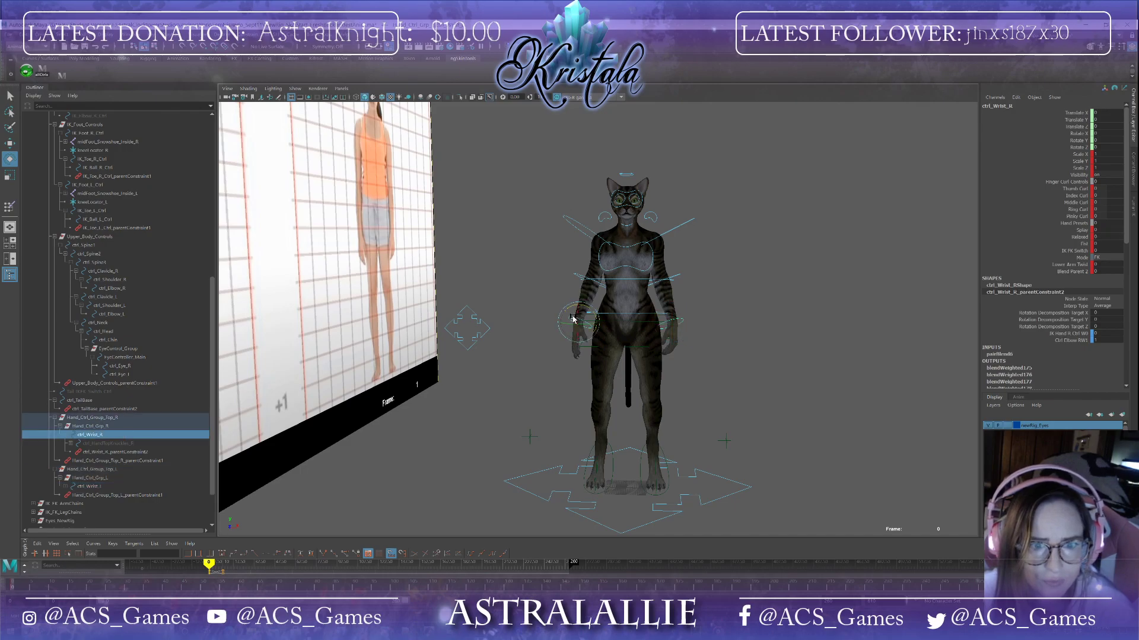
{"action": "left_click", "coordinate": [1095, 244]}
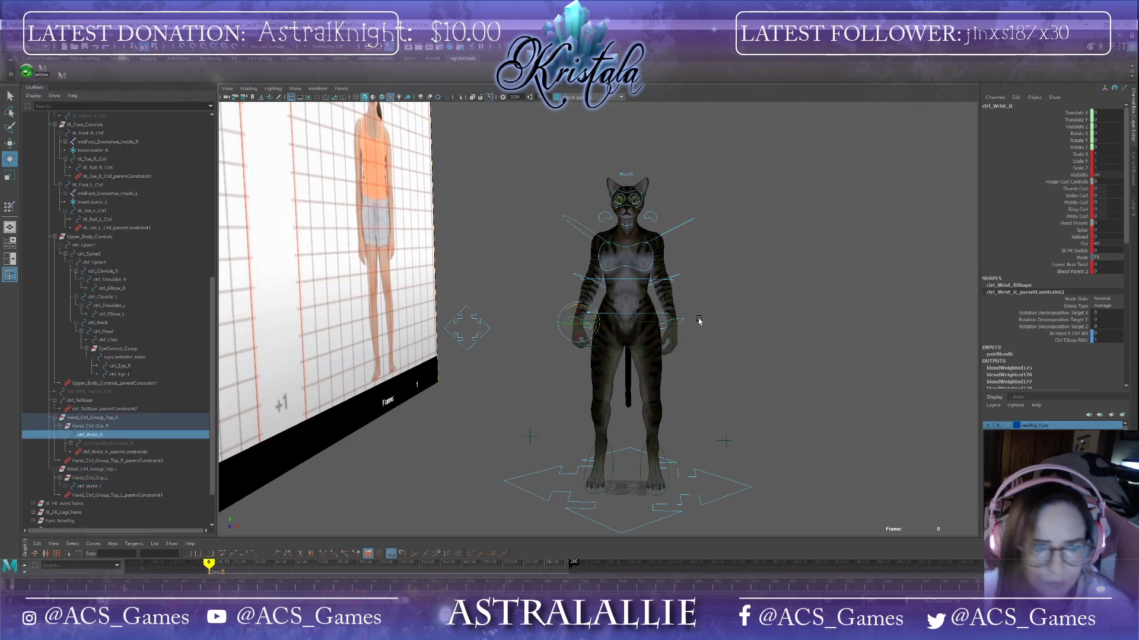
{"action": "left_click", "coordinate": [1119, 244]}
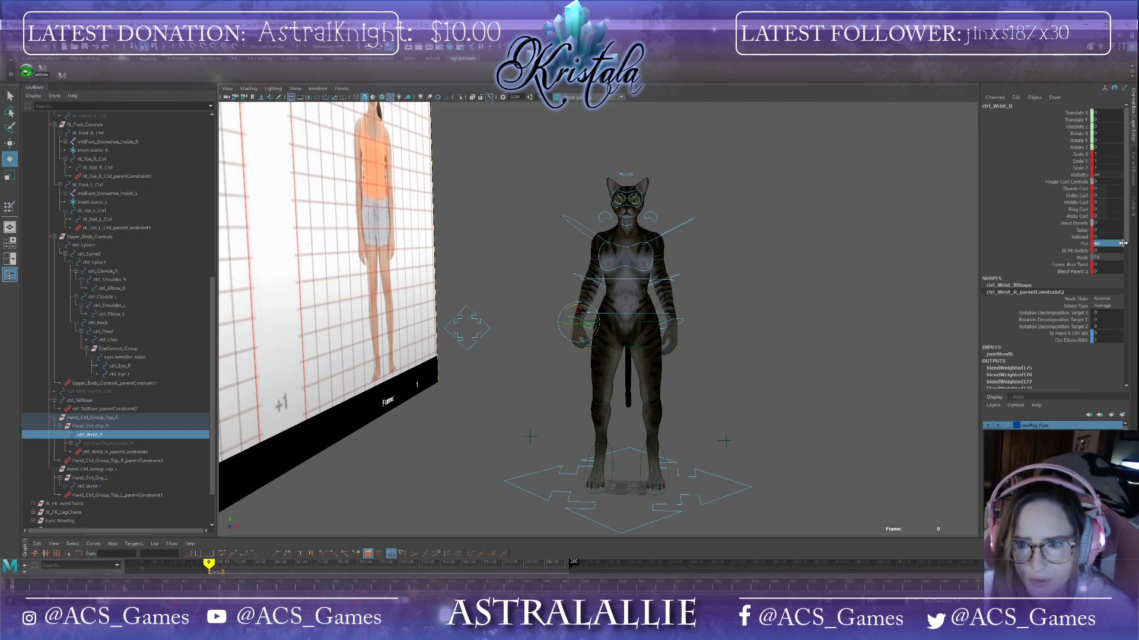
{"action": "type", "text": "0"}
{"action": "key", "text": "Return"}
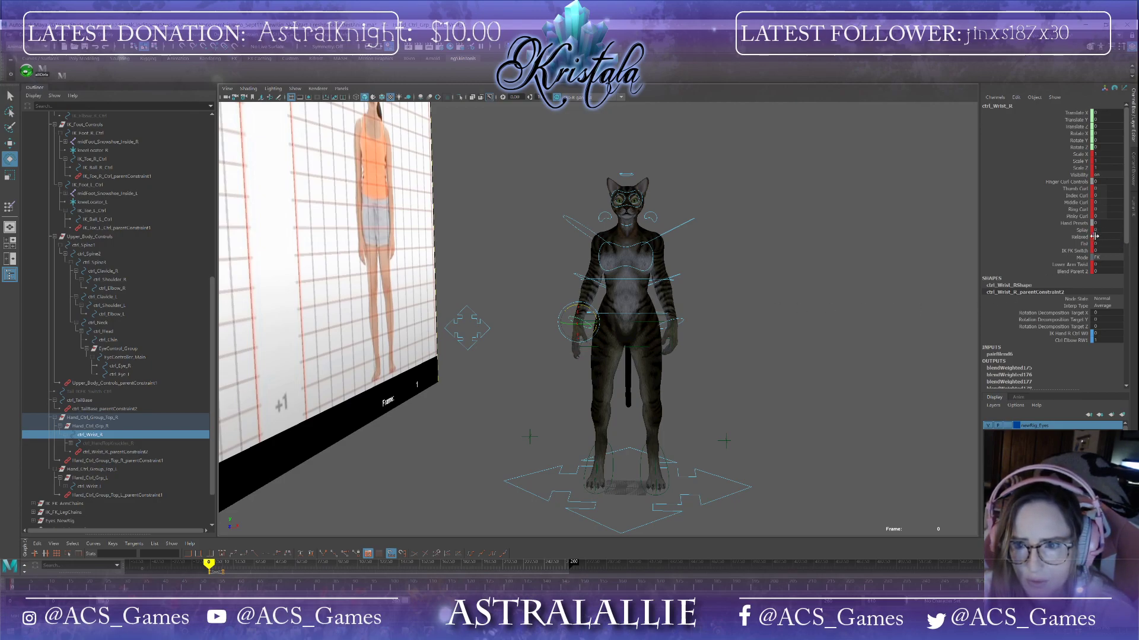
{"action": "left_click", "coordinate": [1095, 236]}
{"action": "type", "text": "40"}
Step: Rotate the left and right elbow controls slightly to adjust the bend of the arms
{"action": "scroll", "coordinate": [663, 379], "scroll_direction": "up", "scroll_amount": 6}
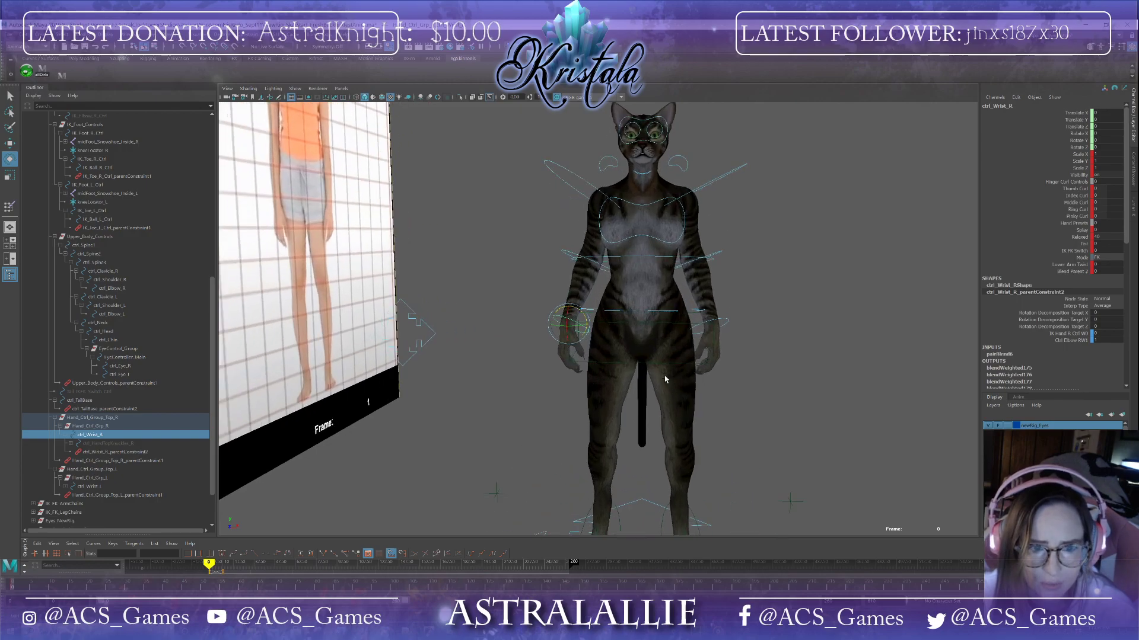
{"action": "mouse_move", "coordinate": [651, 364]}
{"action": "left_mouse_down", "text": "alt"}
{"action": "mouse_move", "coordinate": [604, 365]}
{"action": "mouse_move", "coordinate": [667, 372]}
{"action": "mouse_move", "coordinate": [640, 371]}
{"action": "left_mouse_up", "text": "alt"}
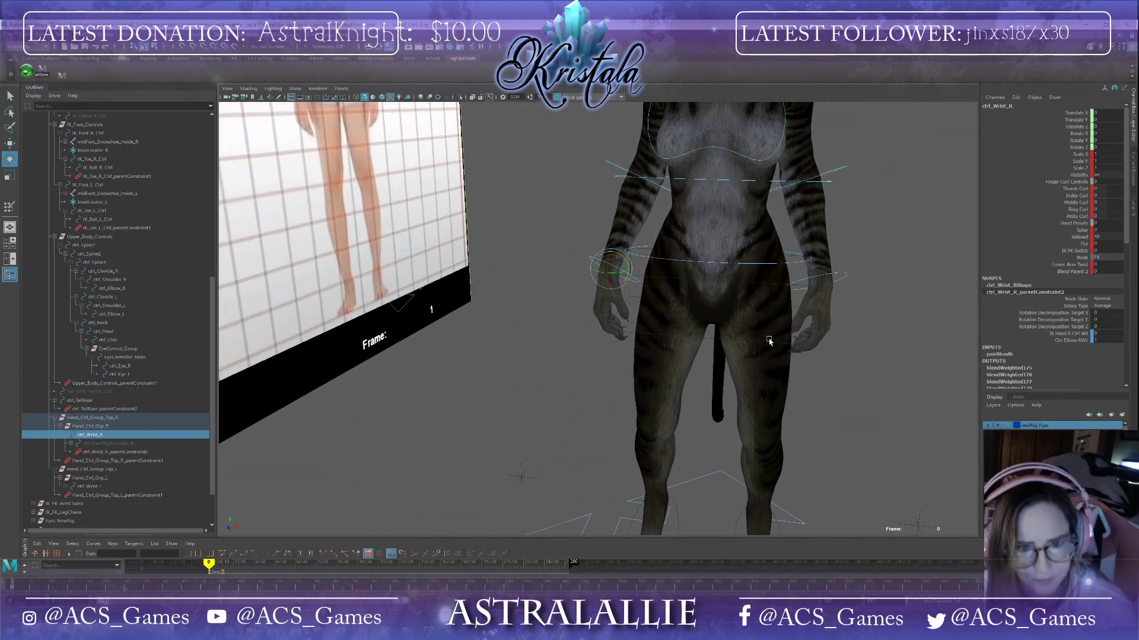
{"action": "scroll", "coordinate": [768, 343], "scroll_direction": "down", "scroll_amount": 5}
{"action": "left_click", "coordinate": [754, 301]}
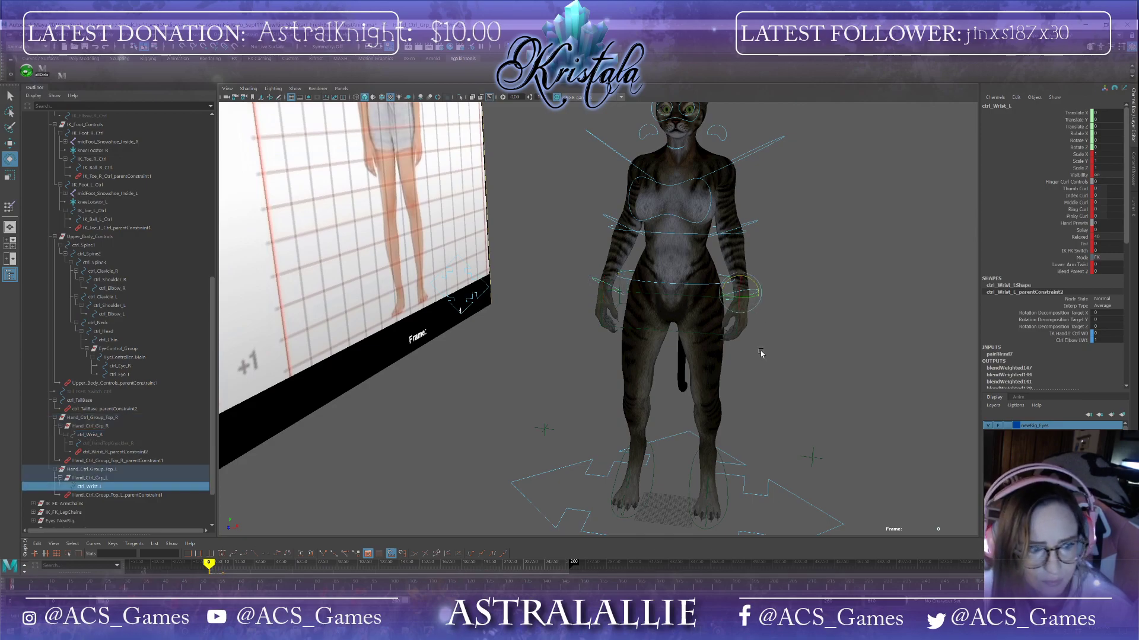
{"action": "scroll", "coordinate": [771, 365], "scroll_direction": "up", "scroll_amount": 4}
{"action": "left_click_drag", "start_coordinate": [778, 368], "coordinate": [770, 363], "text": "alt"}
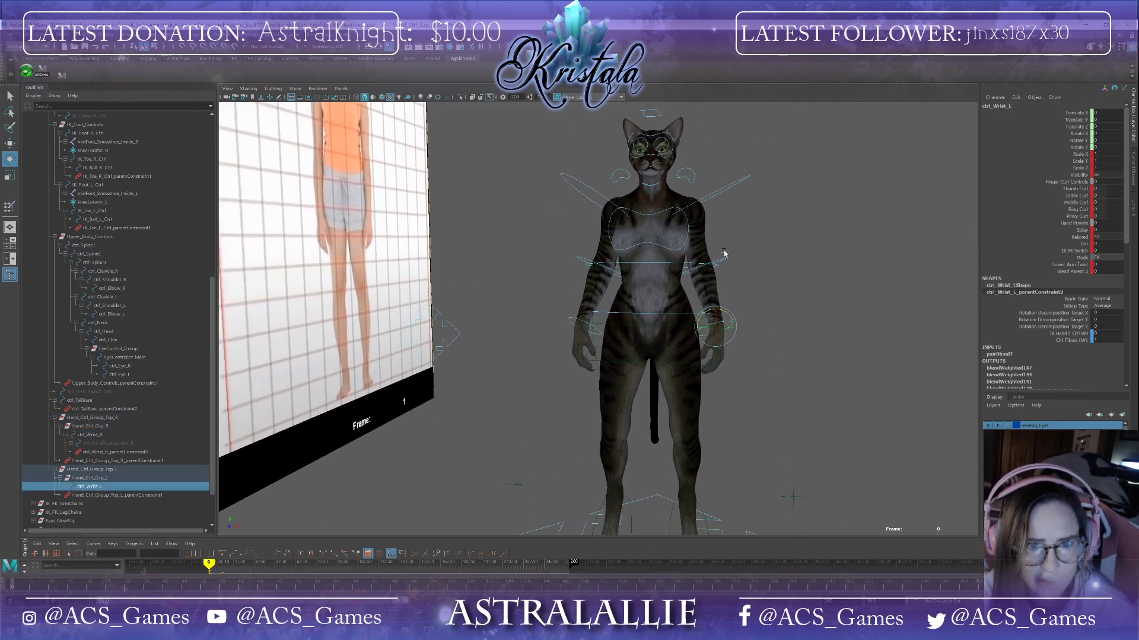
{"action": "left_click", "coordinate": [720, 263]}
{"action": "left_click_drag", "start_coordinate": [720, 264], "coordinate": [579, 313], "text": "alt"}
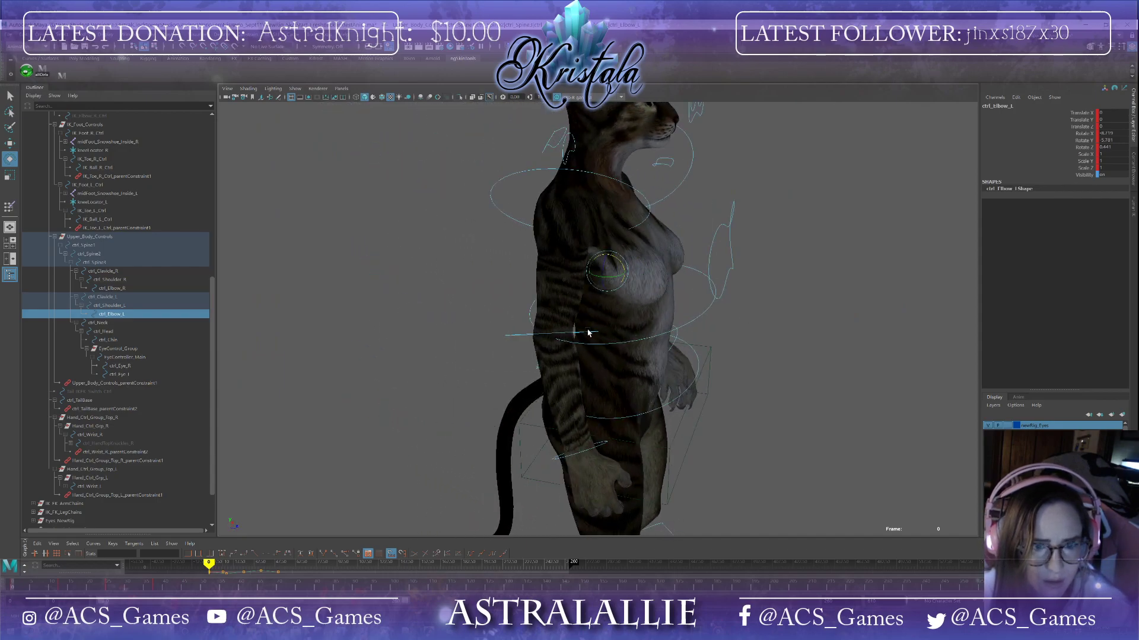
{"action": "left_click", "coordinate": [589, 333]}
{"action": "left_click", "coordinate": [589, 334]}
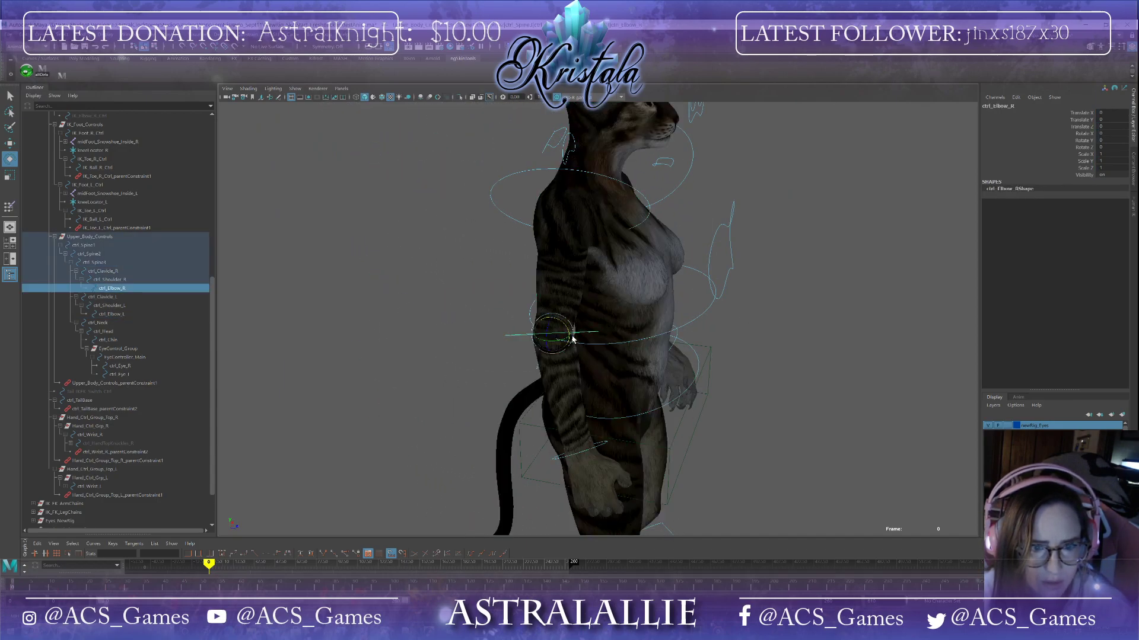
{"action": "left_click_drag", "start_coordinate": [568, 333], "coordinate": [569, 336]}
{"action": "left_click_drag", "start_coordinate": [663, 356], "coordinate": [609, 371], "text": "alt"}
{"action": "scroll", "coordinate": [607, 354], "scroll_direction": "down", "scroll_amount": 3}
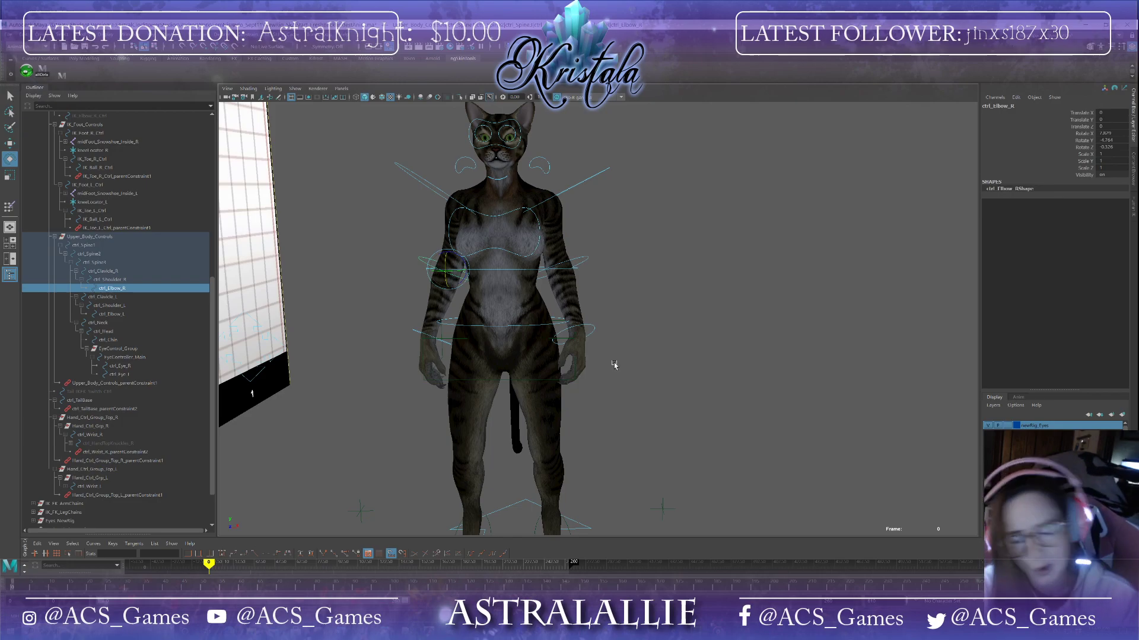
{"action": "left_click_drag", "start_coordinate": [513, 337], "coordinate": [542, 266], "text": "alt"}
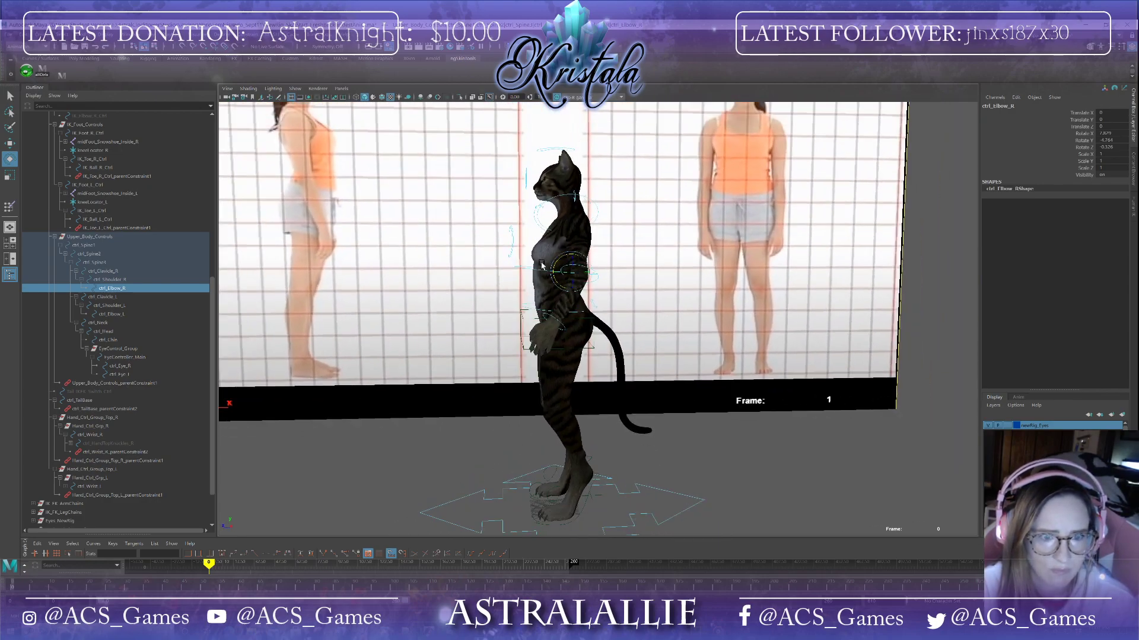
{"action": "left_click", "coordinate": [542, 274]}
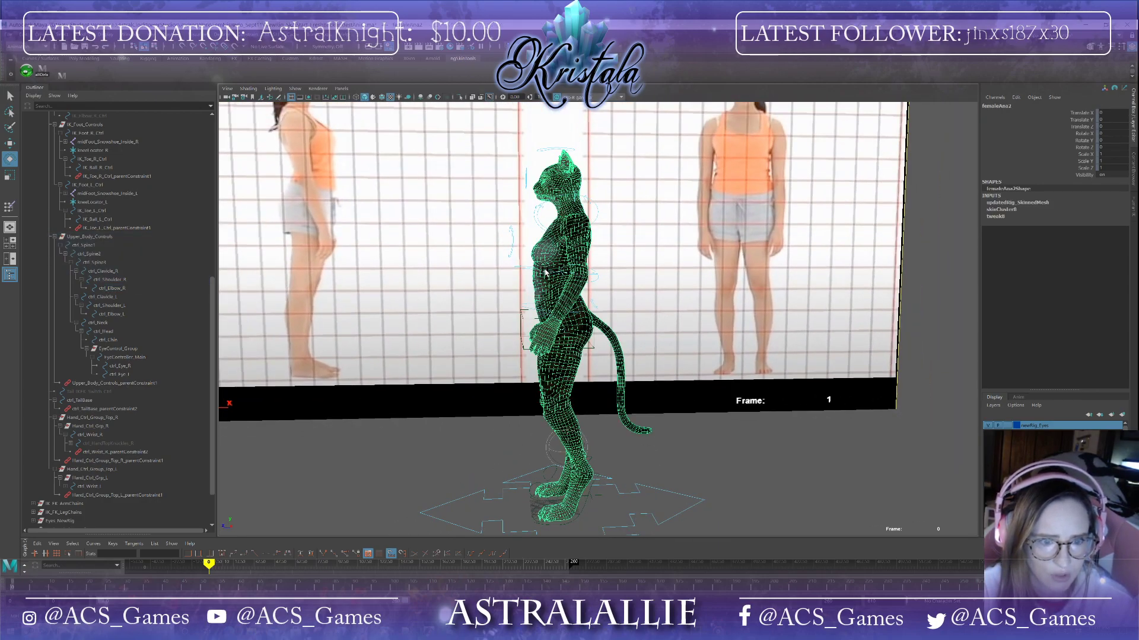
{"action": "left_click", "coordinate": [545, 272]}
{"action": "left_click_drag", "start_coordinate": [545, 271], "coordinate": [545, 235]}
{"action": "left_click", "coordinate": [548, 250]}
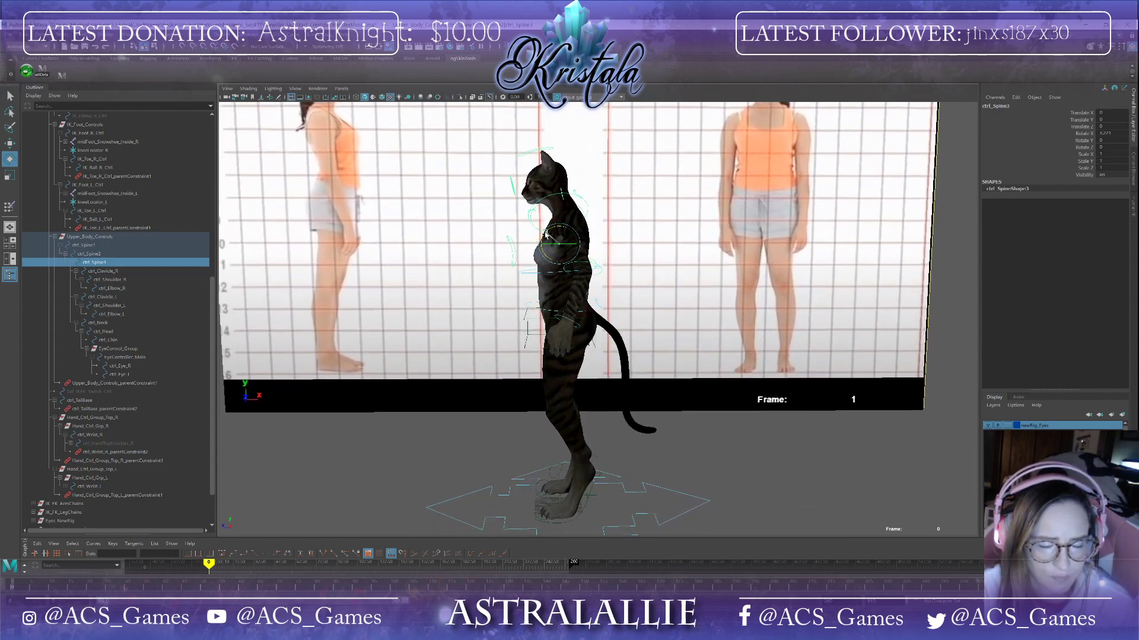
{"action": "left_click", "coordinate": [580, 214]}
{"action": "left_click_drag", "start_coordinate": [581, 222], "coordinate": [584, 212]}
{"action": "key", "text": "ctrl+z"}
{"action": "key", "text": "ctrl+z"}
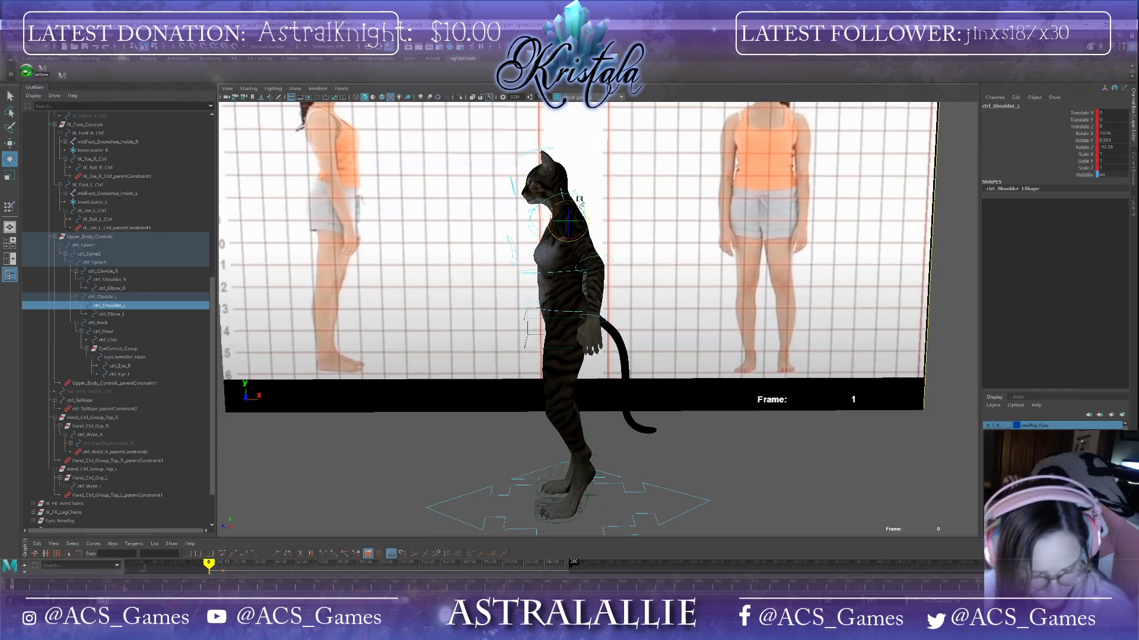
{"action": "left_click_drag", "start_coordinate": [524, 316], "coordinate": [554, 245], "text": "alt"}
{"action": "left_click", "coordinate": [554, 188]}
{"action": "left_click_drag", "start_coordinate": [554, 188], "coordinate": [504, 229], "text": "alt"}
{"action": "left_click", "coordinate": [491, 228]}
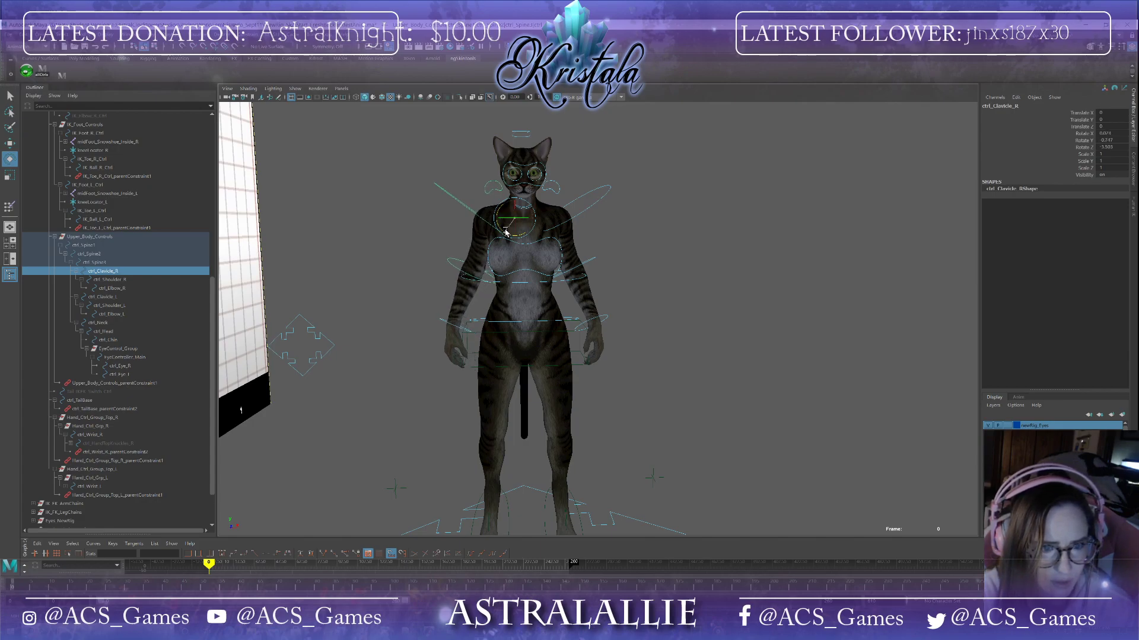
{"action": "left_click_drag", "start_coordinate": [580, 277], "coordinate": [575, 278], "text": "alt"}
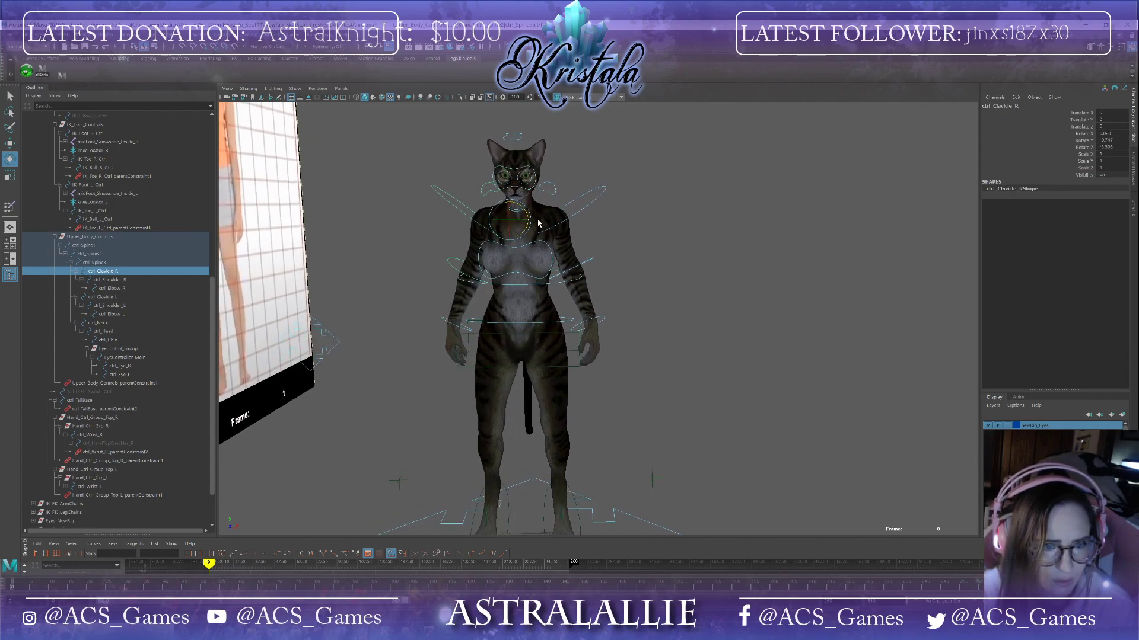
{"action": "key", "text": "ctrl+z"}
{"action": "key", "text": "ctrl+z"}
{"action": "key", "text": "ctrl+z"}
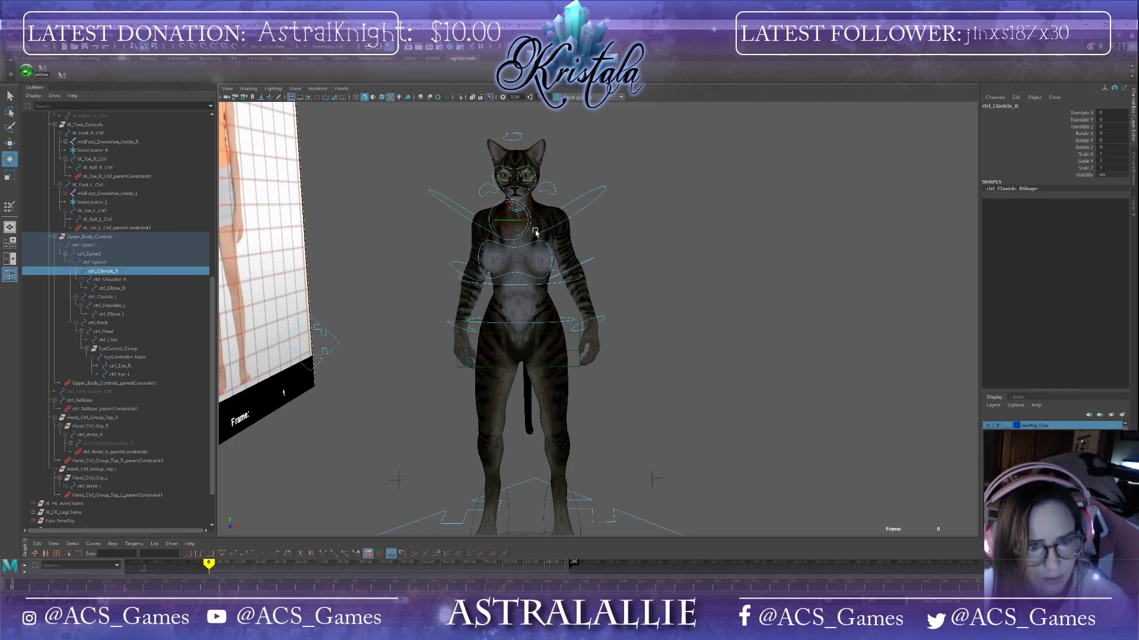
Step: Select the upper spine control and set its Rotate X to 0
{"action": "left_click", "coordinate": [632, 261]}
{"action": "left_click_drag", "start_coordinate": [633, 262], "coordinate": [606, 300], "text": "alt"}
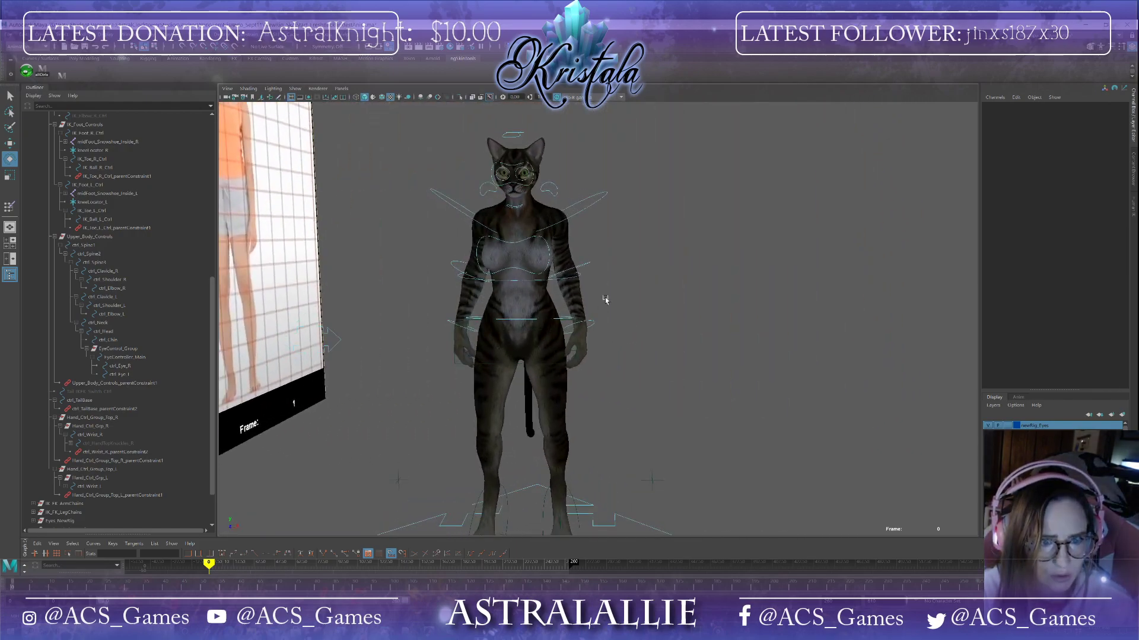
{"action": "left_click", "coordinate": [547, 245]}
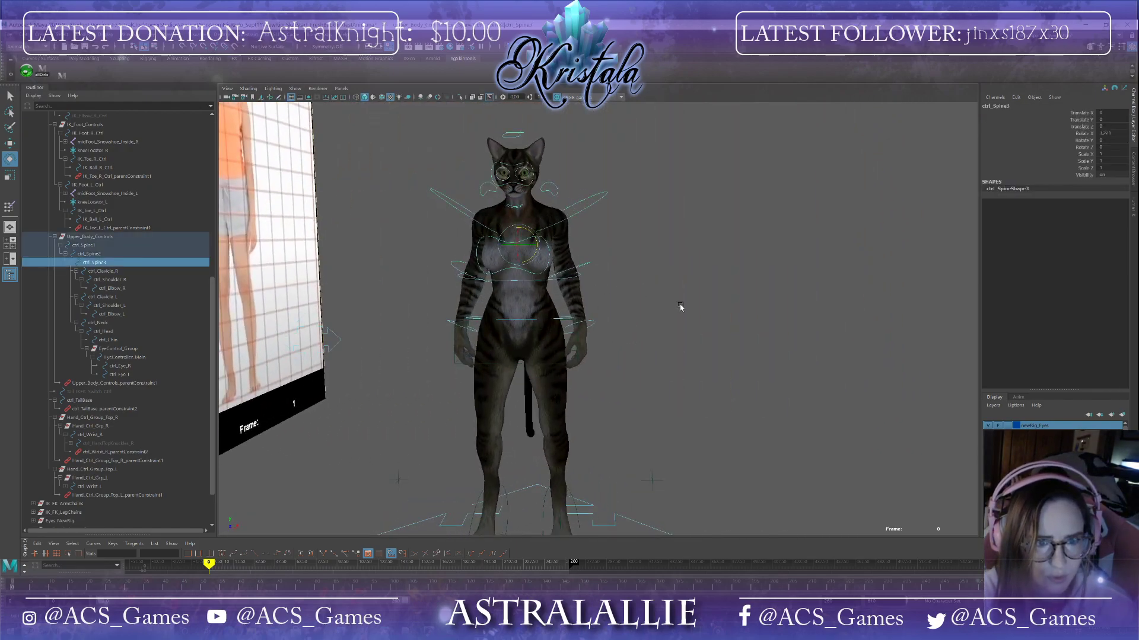
{"action": "left_click", "coordinate": [1108, 135]}
{"action": "type", "text": "0"}
{"action": "key", "text": "Return"}
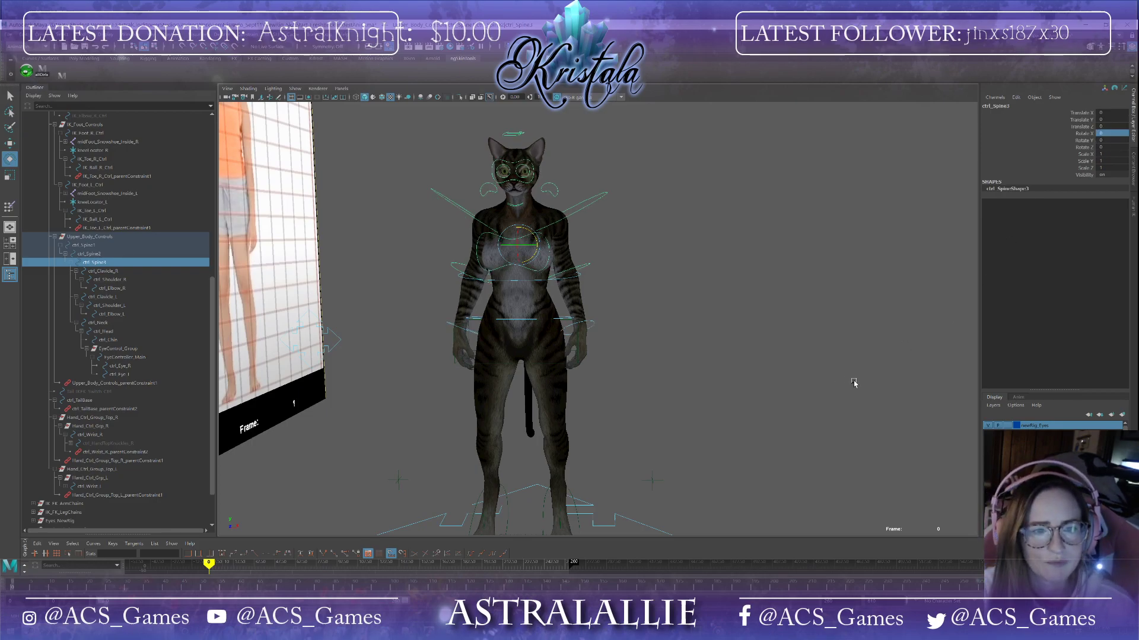
Step: Rotate the middle spine control slightly forward from the side view
{"action": "left_click_drag", "start_coordinate": [854, 383], "coordinate": [688, 339], "text": "alt"}
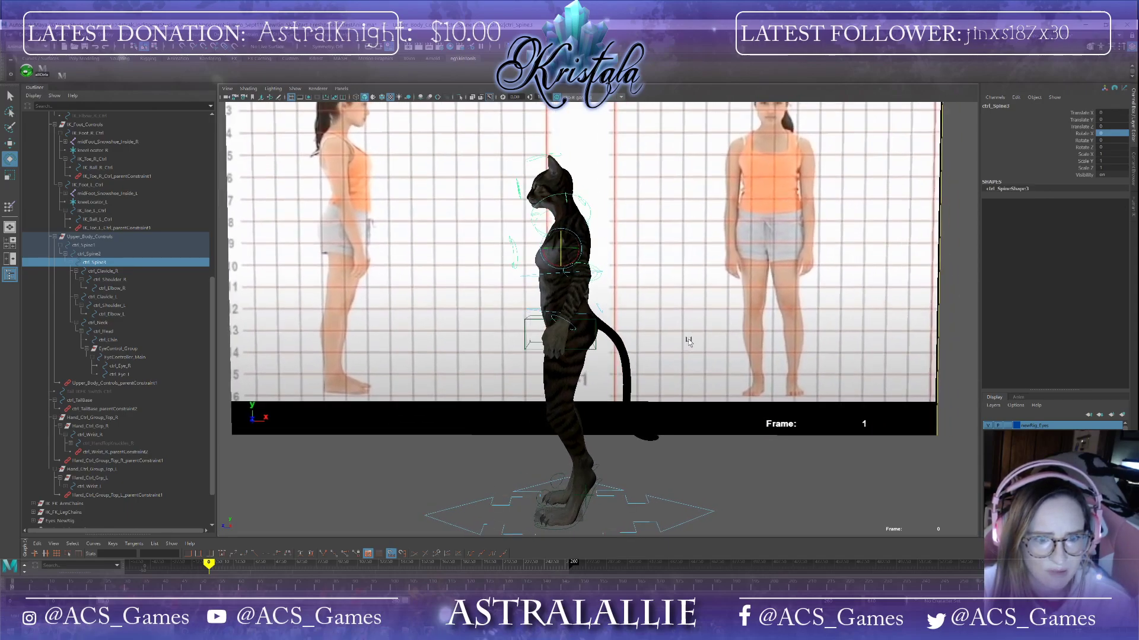
{"action": "left_click", "coordinate": [541, 321]}
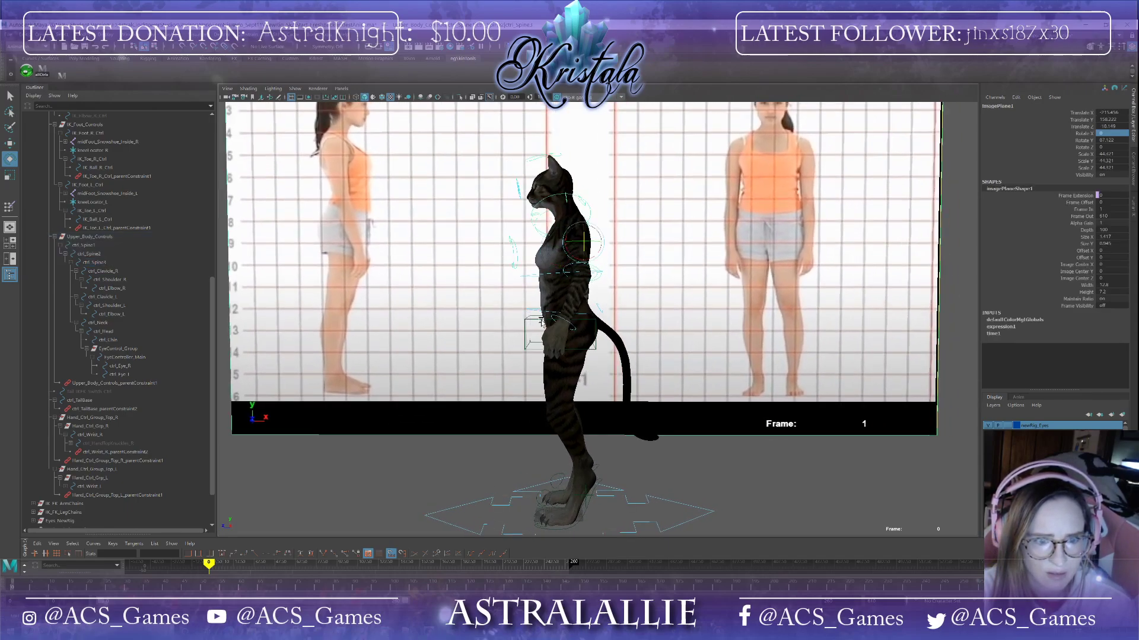
{"action": "left_click_drag", "start_coordinate": [580, 325], "coordinate": [580, 322]}
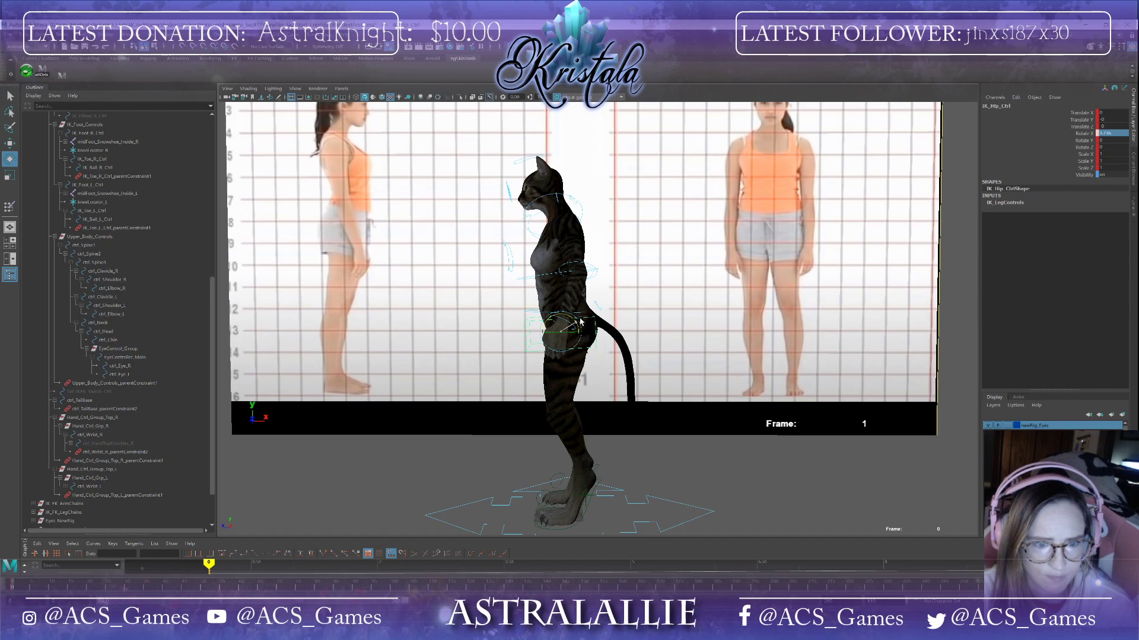
{"action": "left_click", "coordinate": [539, 275]}
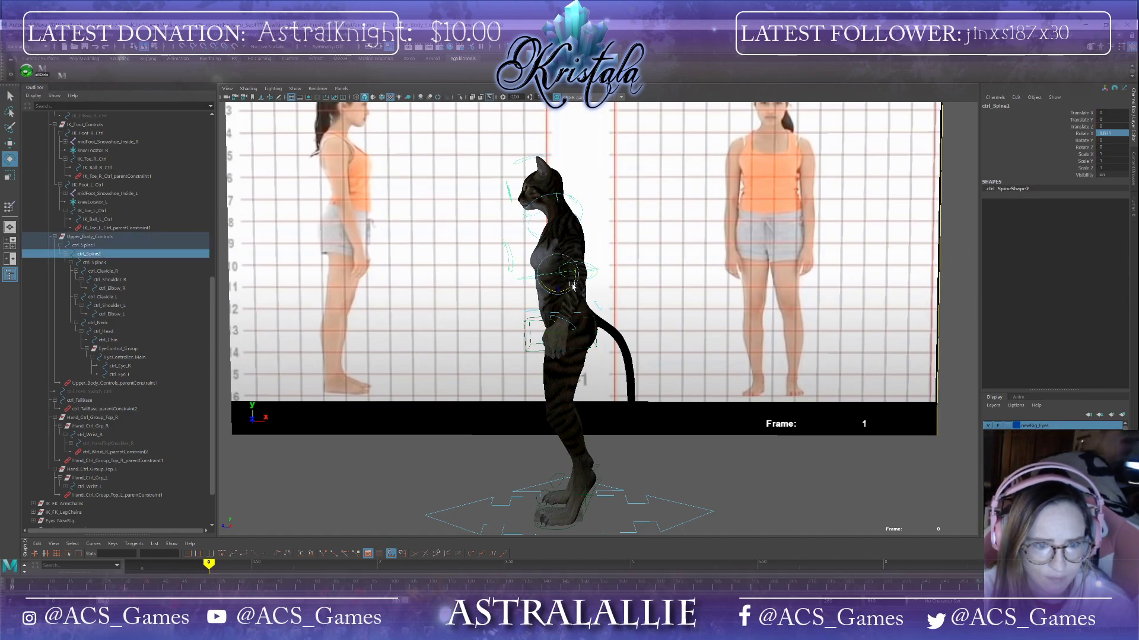
{"action": "left_click_drag", "start_coordinate": [573, 287], "coordinate": [571, 288]}
{"action": "left_click_drag", "start_coordinate": [587, 344], "coordinate": [639, 319], "text": "alt"}
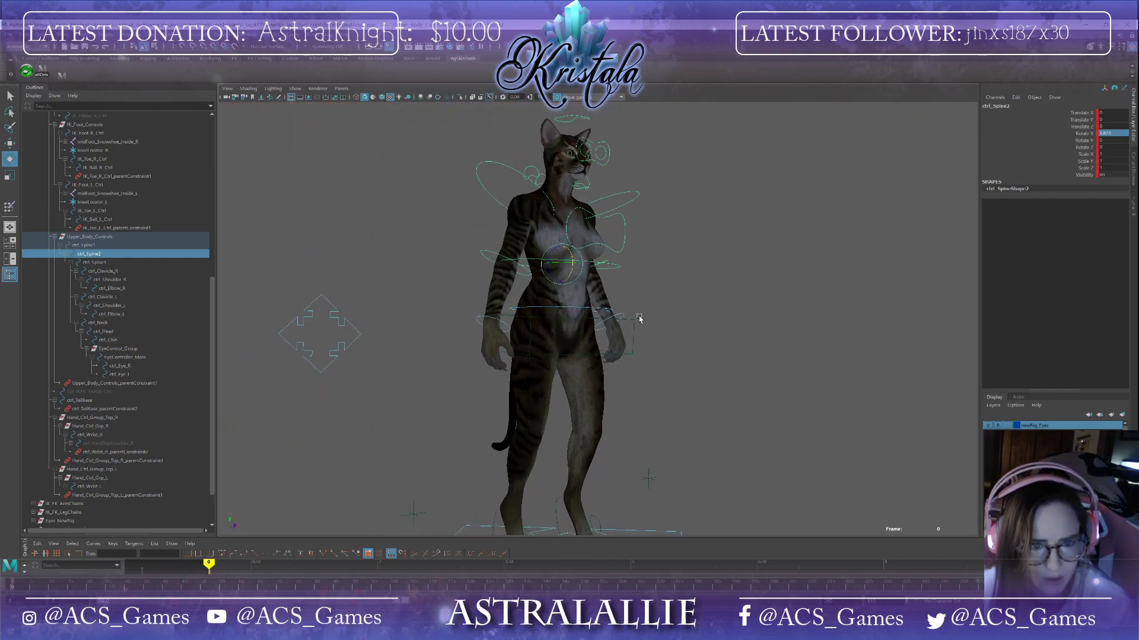
Step: Rotate the lower spine control slightly, then set a key on the upper spine control
{"action": "left_click", "coordinate": [599, 321]}
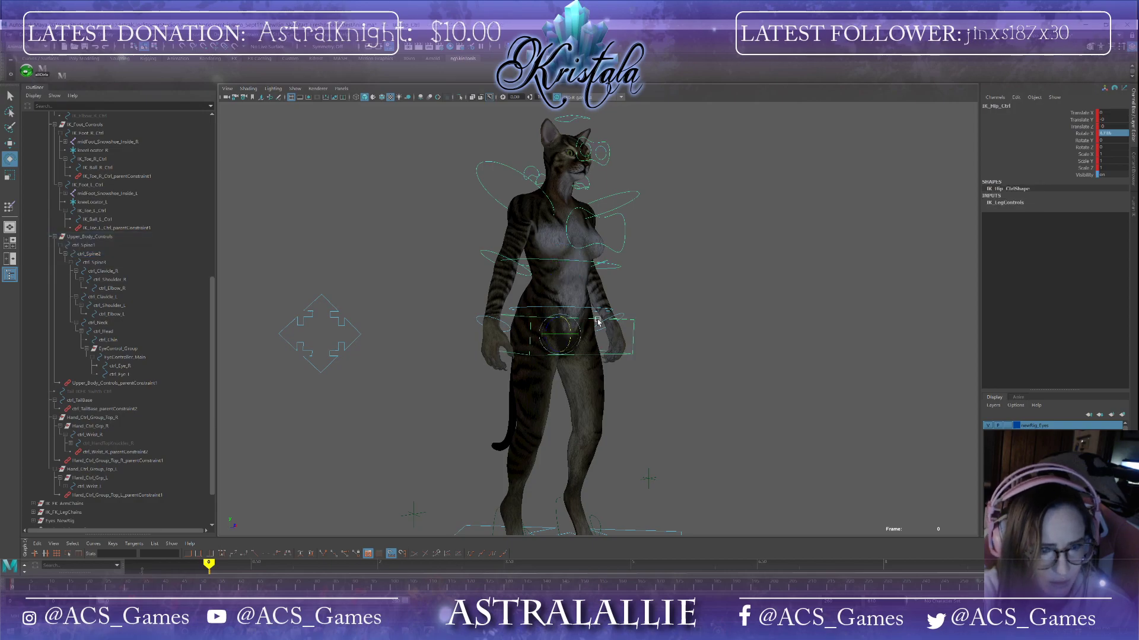
{"action": "left_click", "coordinate": [592, 309]}
{"action": "left_click_drag", "start_coordinate": [656, 307], "coordinate": [595, 309], "text": "alt"}
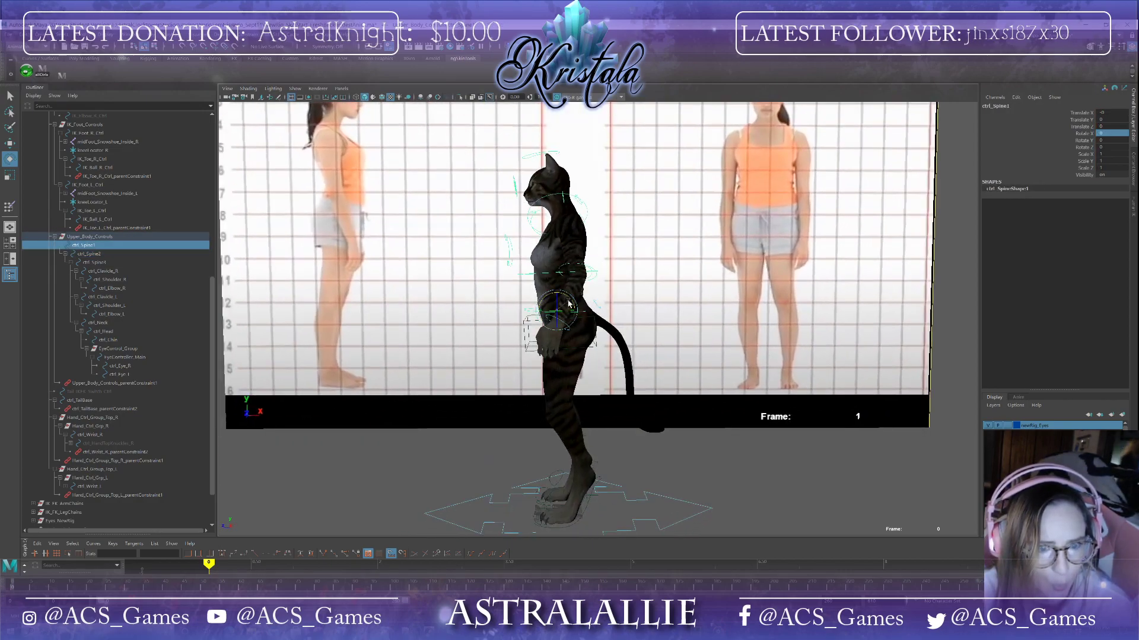
{"action": "middle_click_drag", "start_coordinate": [568, 304], "coordinate": [567, 302]}
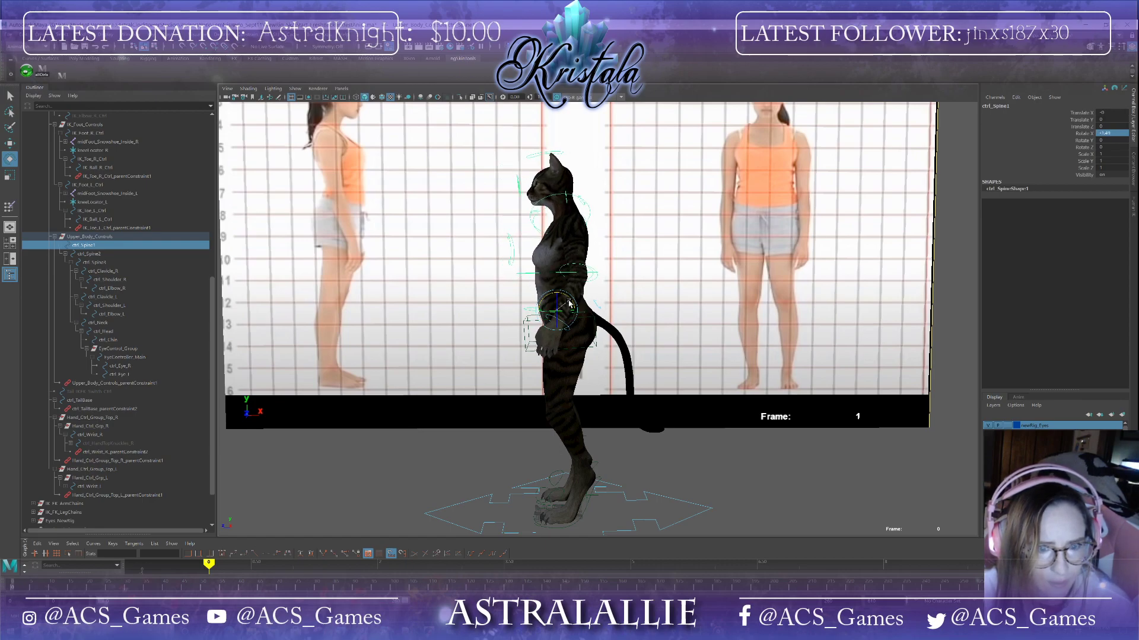
{"action": "middle_click_drag", "start_coordinate": [570, 303], "coordinate": [573, 303]}
{"action": "mouse_move", "coordinate": [630, 342]}
{"action": "left_mouse_down", "text": "alt"}
{"action": "mouse_move", "coordinate": [765, 346]}
{"action": "mouse_move", "coordinate": [634, 344]}
{"action": "left_mouse_up", "text": "alt"}
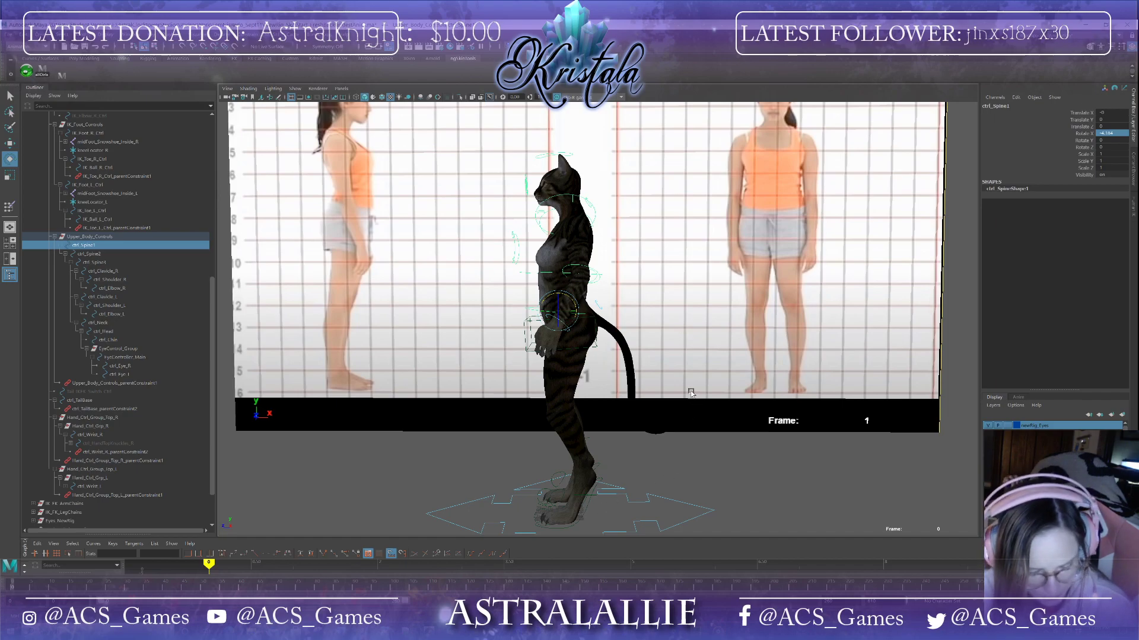
{"action": "left_click_drag", "start_coordinate": [691, 393], "coordinate": [759, 395], "text": "alt"}
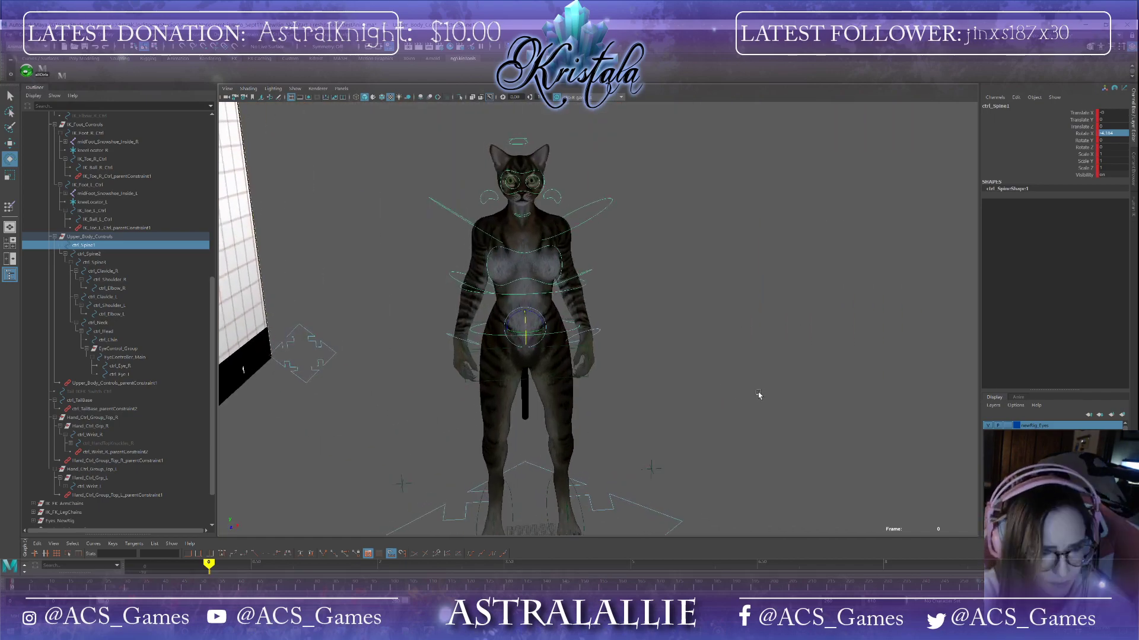
{"action": "left_click", "coordinate": [537, 285]}
{"action": "key", "text": "s"}
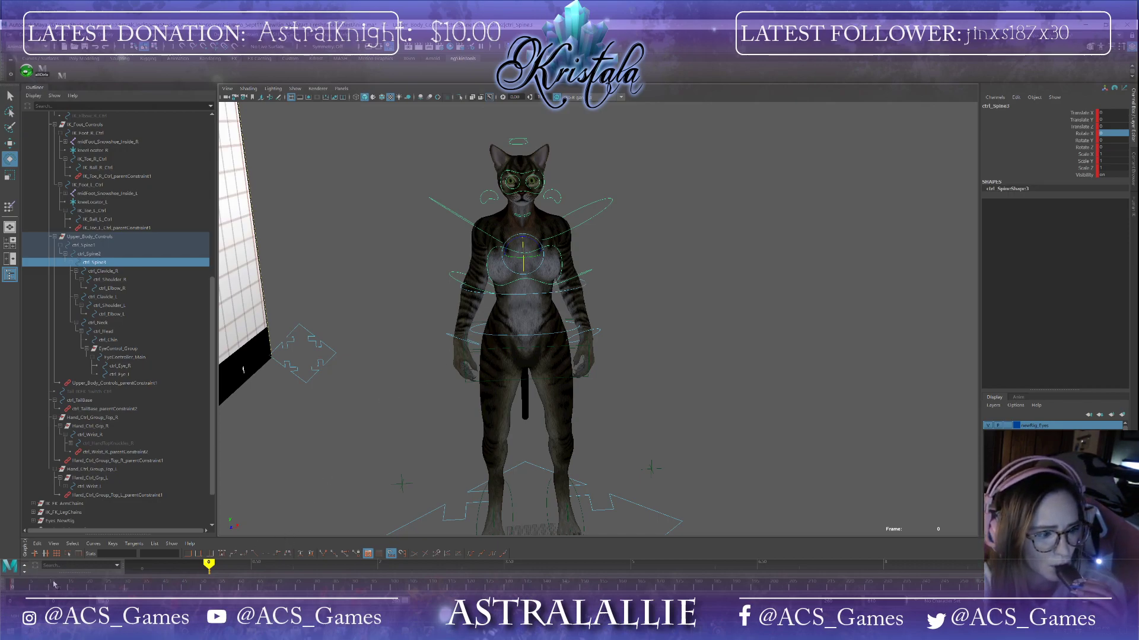
Step: Select the left elbow control and adjust its keys on the timeline
{"action": "left_click_drag", "start_coordinate": [13, 583], "coordinate": [25, 577]}
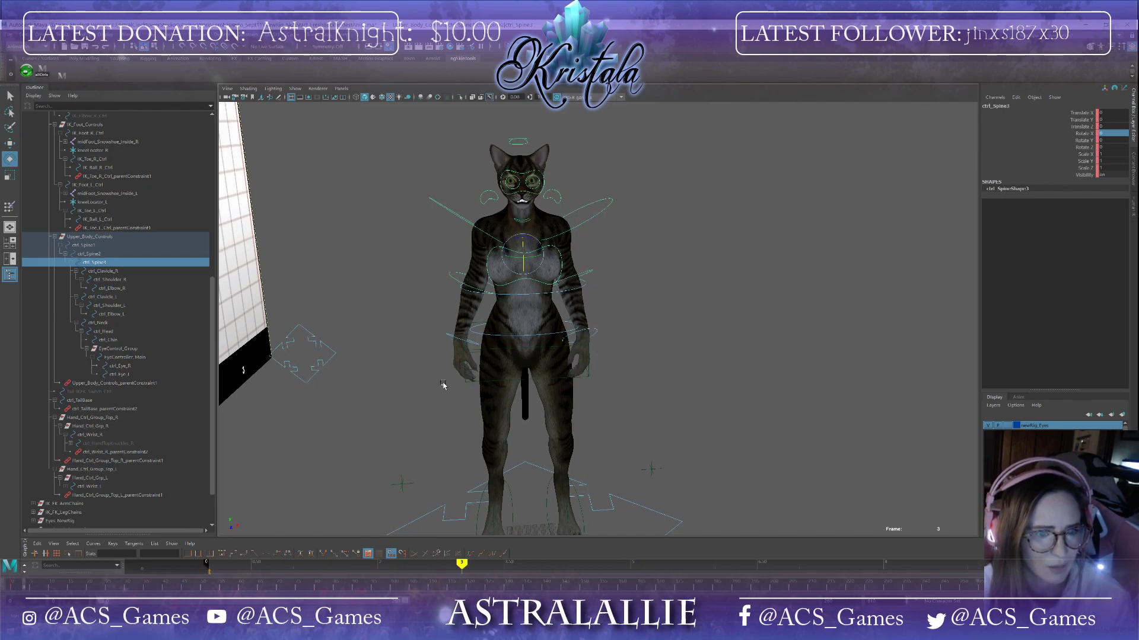
{"action": "left_click", "coordinate": [579, 274]}
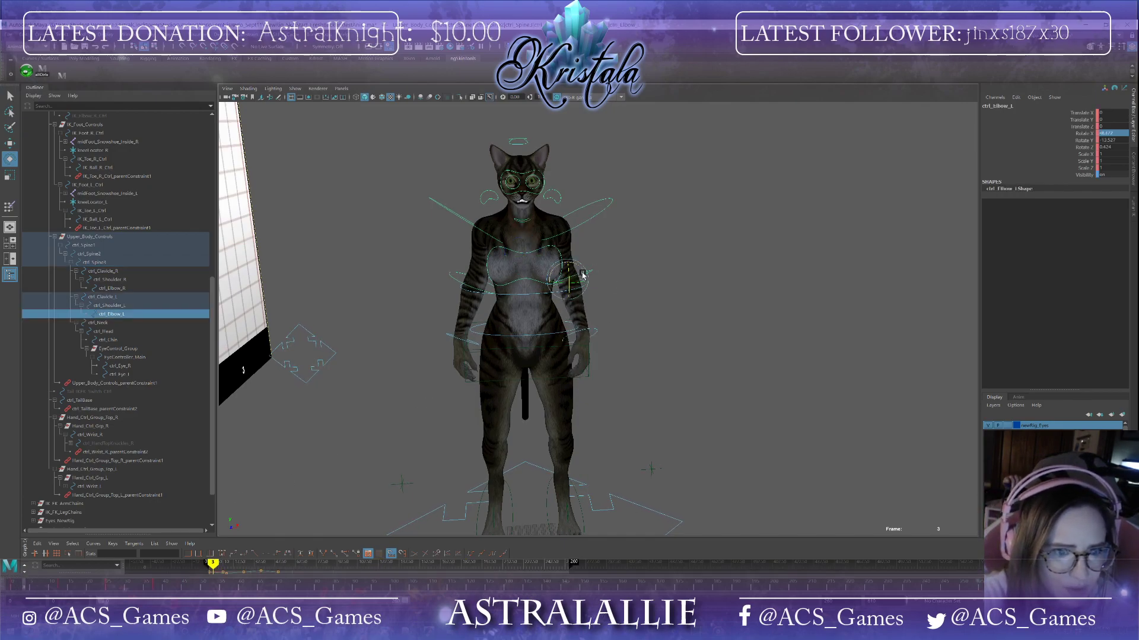
{"action": "left_click", "coordinate": [202, 586]}
{"action": "left_click_drag", "start_coordinate": [88, 590], "coordinate": [54, 586], "text": "shift"}
{"action": "right_click", "coordinate": [70, 585]}
{"action": "left_click", "coordinate": [94, 474]}
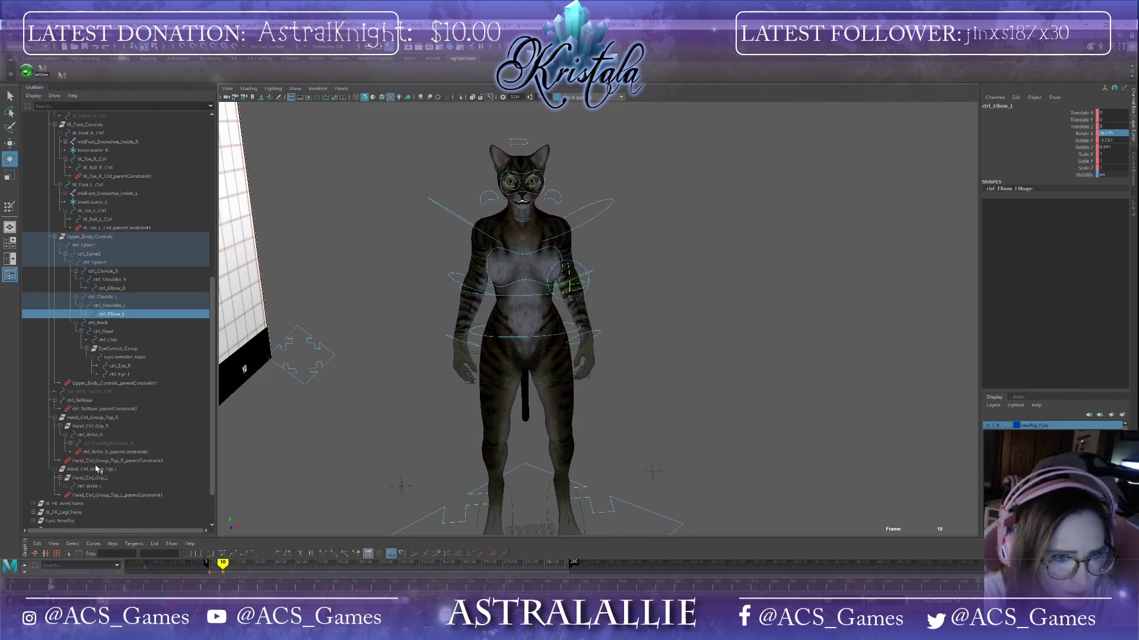
{"action": "left_click", "coordinate": [15, 589]}
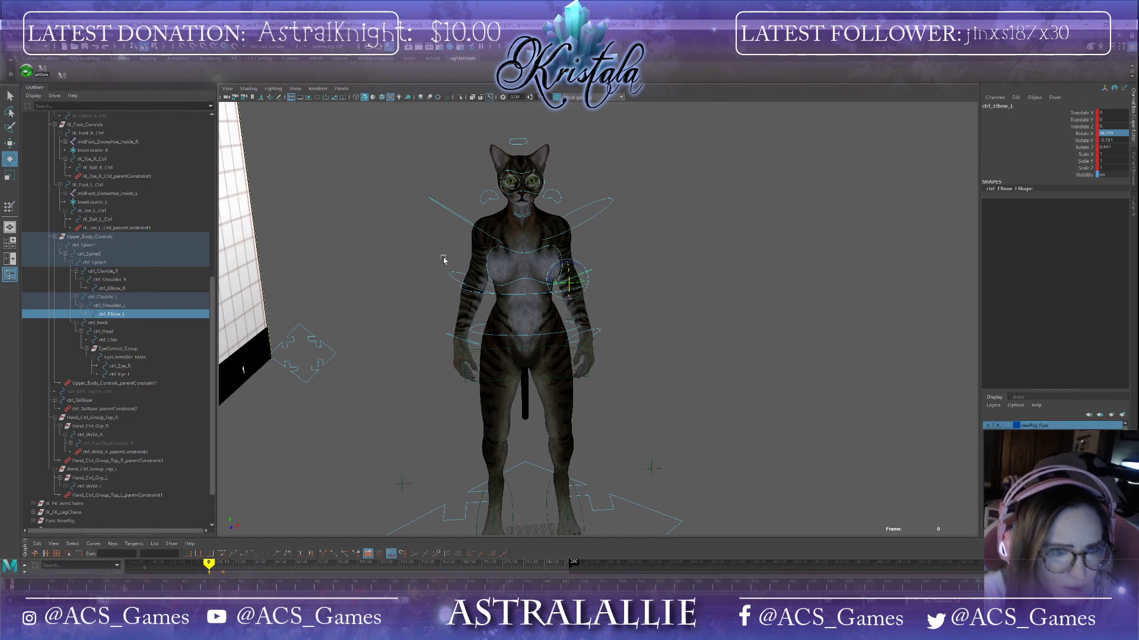
Step: Select the chin control and delete its keys in a selected timeline range
{"action": "left_click", "coordinate": [523, 217]}
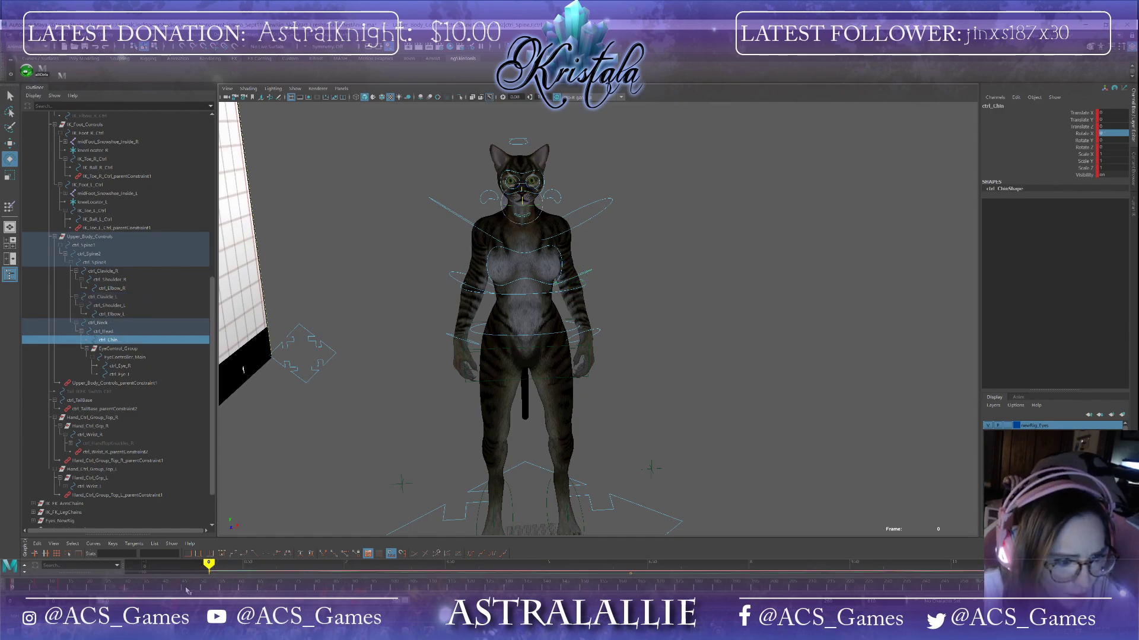
{"action": "left_click_drag", "start_coordinate": [67, 587], "coordinate": [33, 587], "text": "shift"}
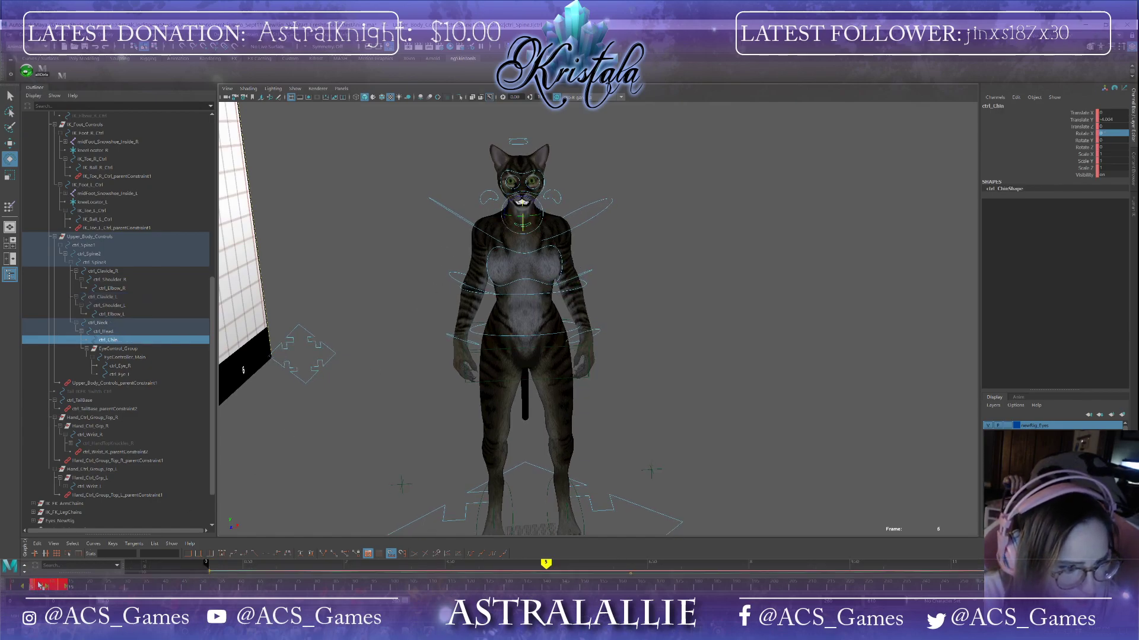
{"action": "right_click", "coordinate": [47, 584]}
{"action": "left_click", "coordinate": [55, 463]}
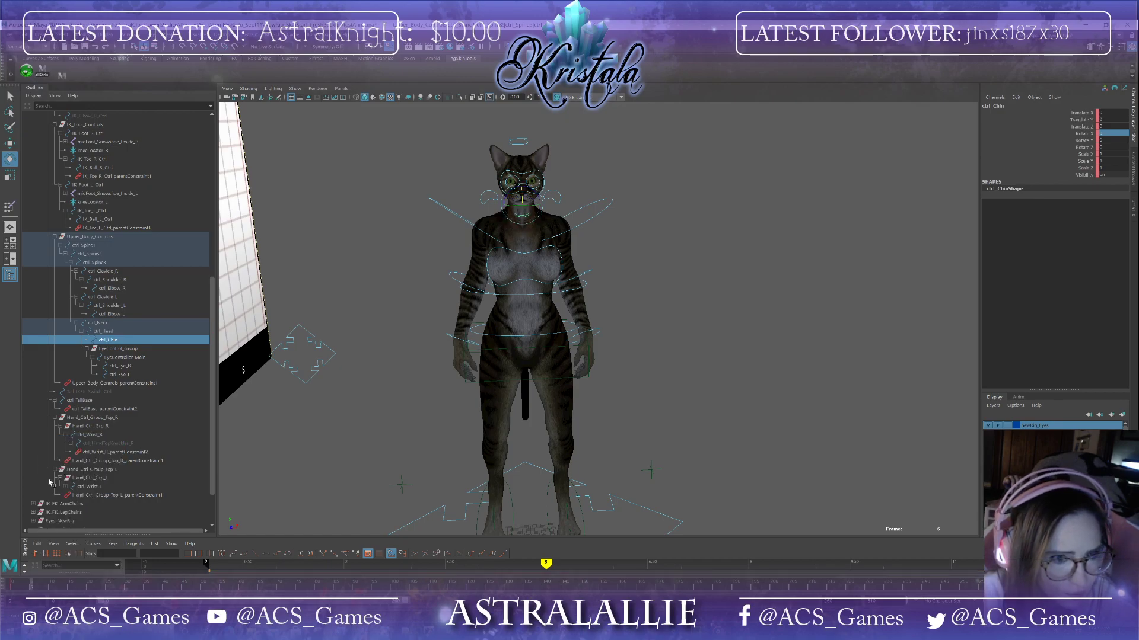
{"action": "left_click", "coordinate": [14, 587]}
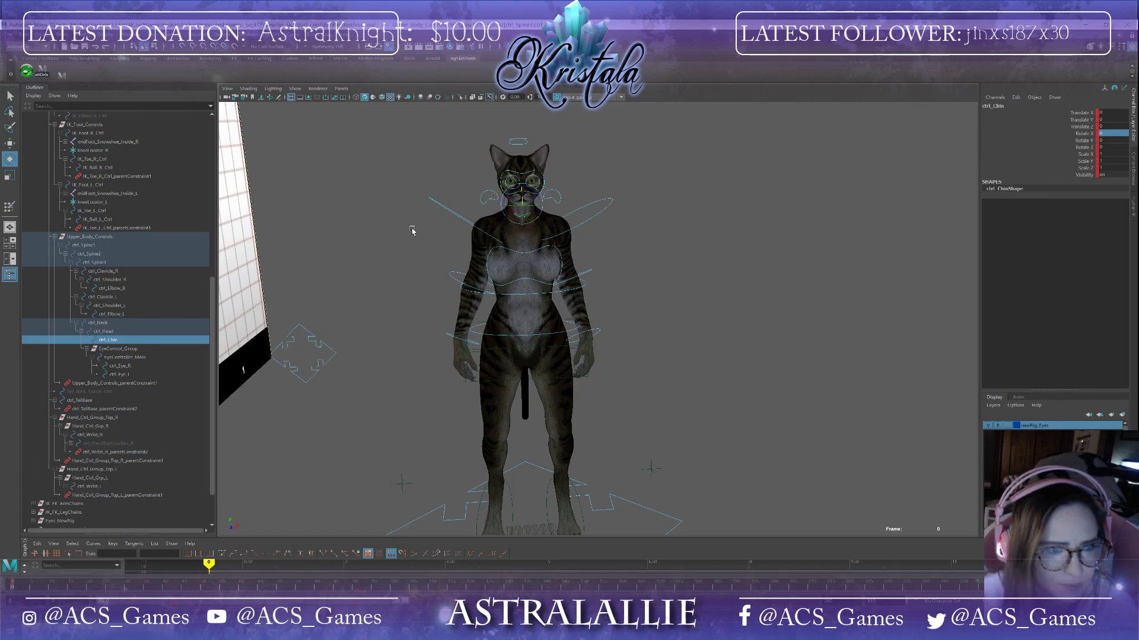
Step: Select the tail base control from the side view and adjust one of its tail sway attributes
{"action": "left_click_drag", "start_coordinate": [412, 230], "coordinate": [587, 443], "text": "alt"}
{"action": "scroll", "coordinate": [602, 442], "scroll_direction": "down", "scroll_amount": 7}
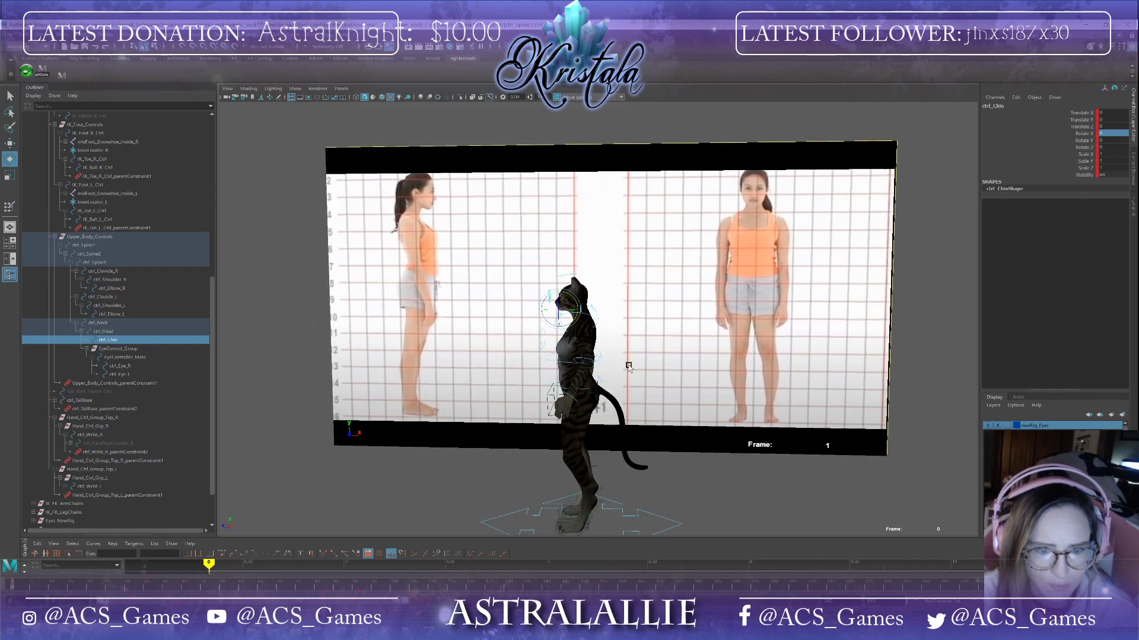
{"action": "left_click", "coordinate": [600, 382]}
{"action": "left_click_drag", "start_coordinate": [620, 407], "coordinate": [645, 451], "text": "alt"}
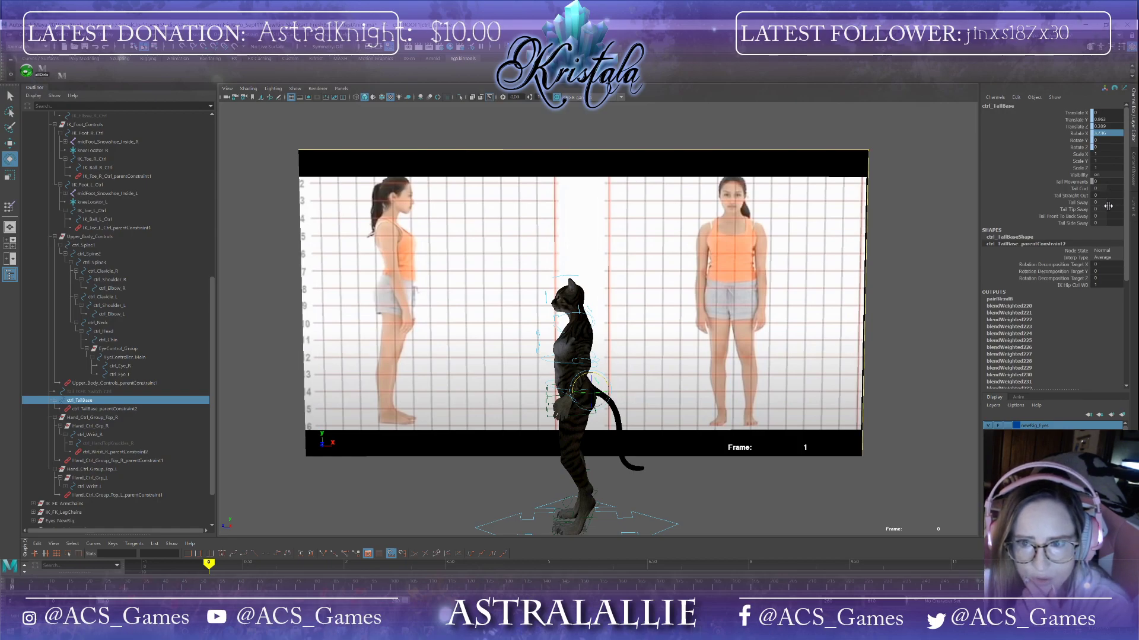
{"action": "left_click_drag", "start_coordinate": [1104, 216], "coordinate": [1099, 216]}
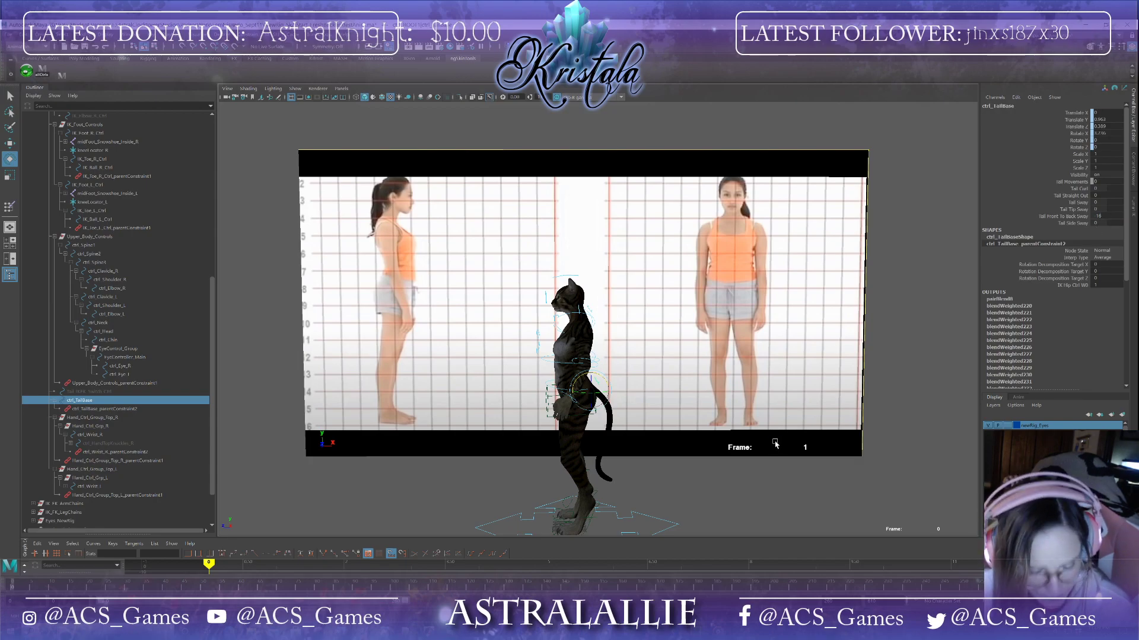
Step: Select the left clavicle control from the front view and set a key on it
{"action": "left_click_drag", "start_coordinate": [775, 443], "coordinate": [741, 433], "text": "alt"}
{"action": "left_click", "coordinate": [551, 306]}
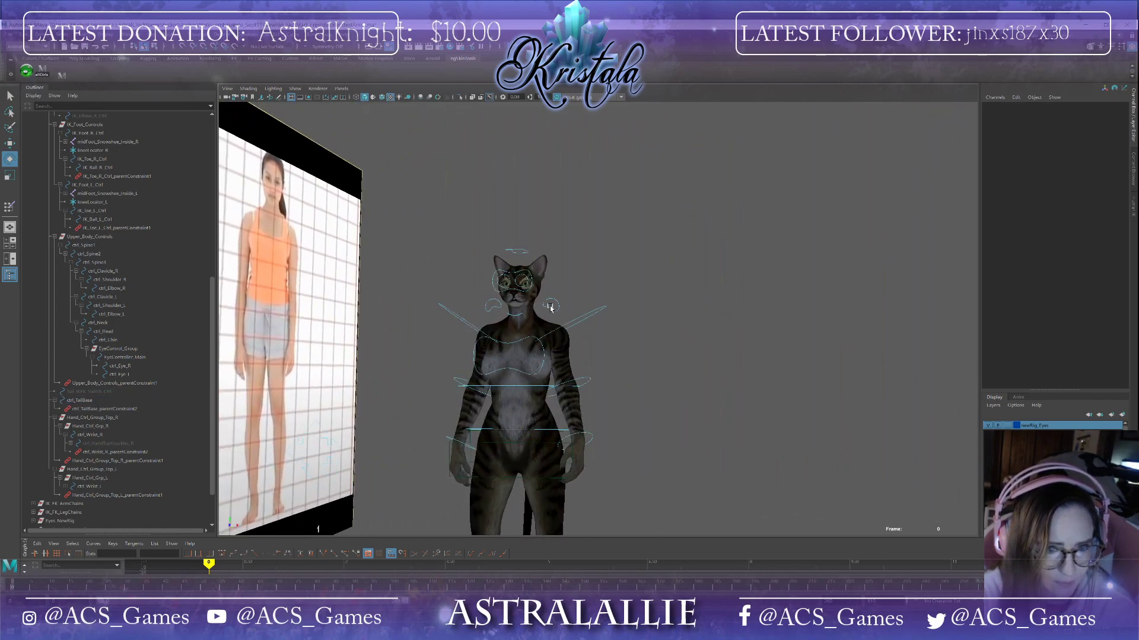
{"action": "key", "text": "s"}
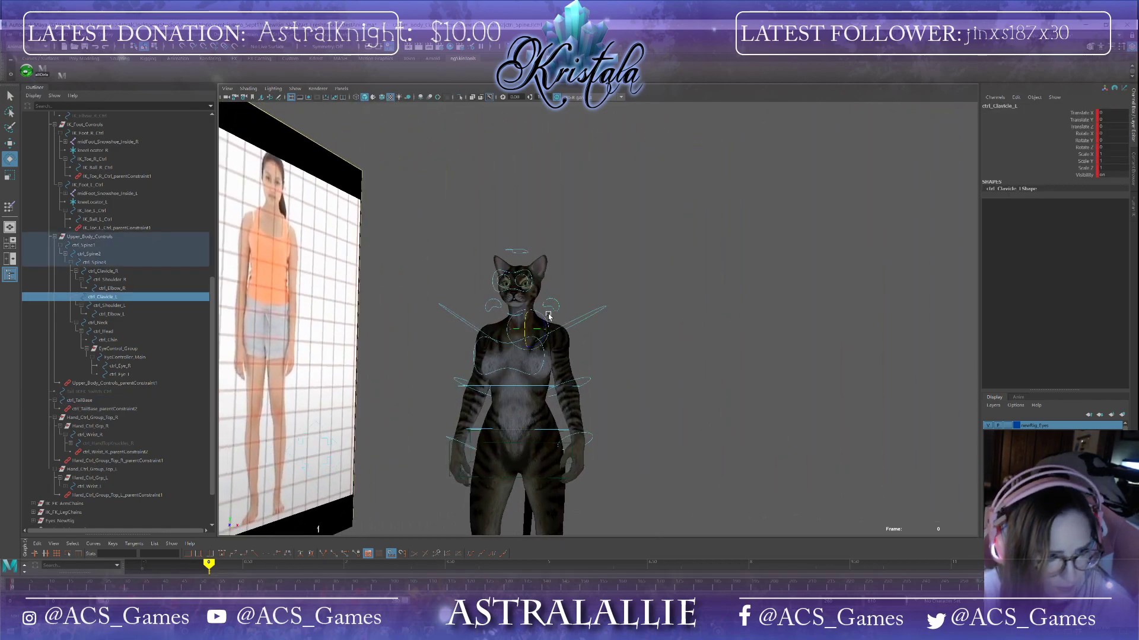
Step: Select the lower spine control and scrub through the timeline to review the walk from the side
{"action": "left_click", "coordinate": [42, 71]}
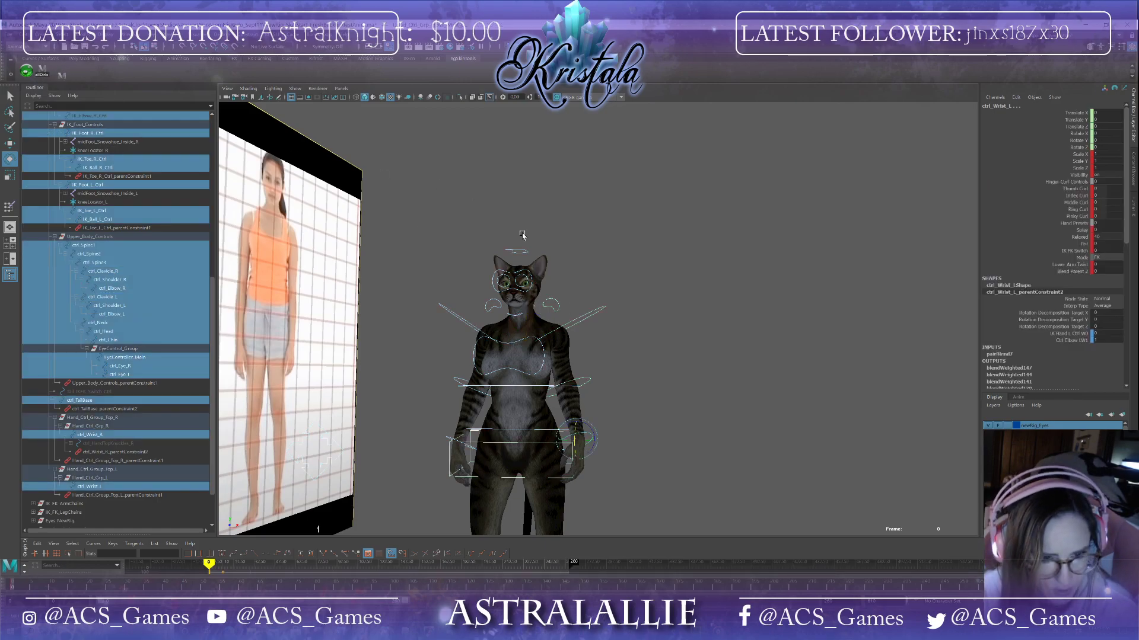
{"action": "left_click", "coordinate": [638, 349]}
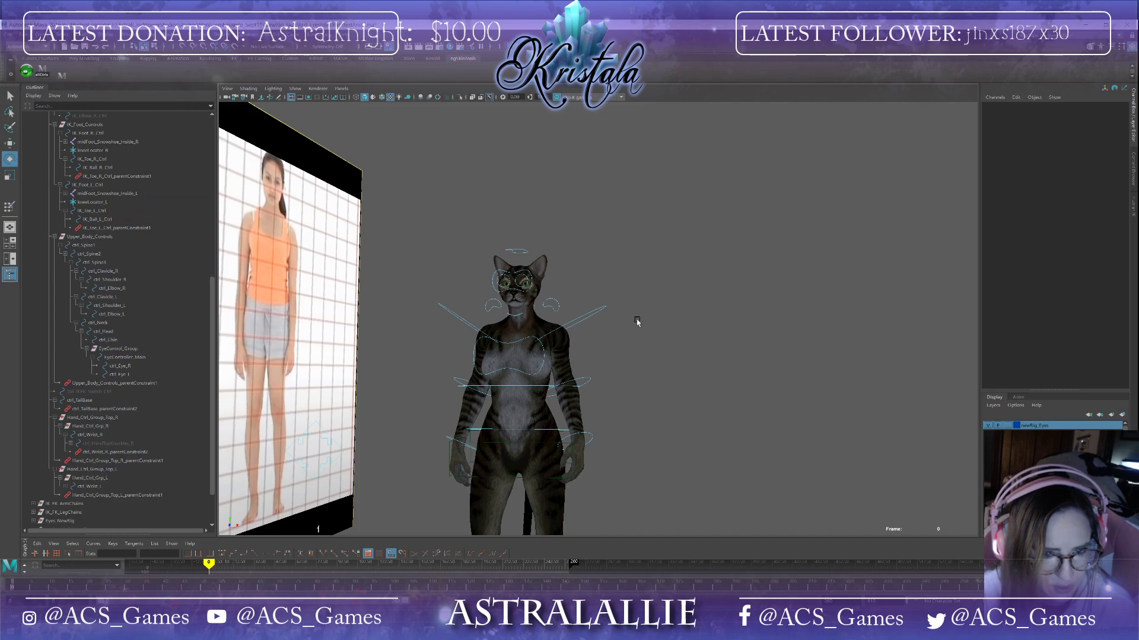
{"action": "left_click", "coordinate": [543, 354]}
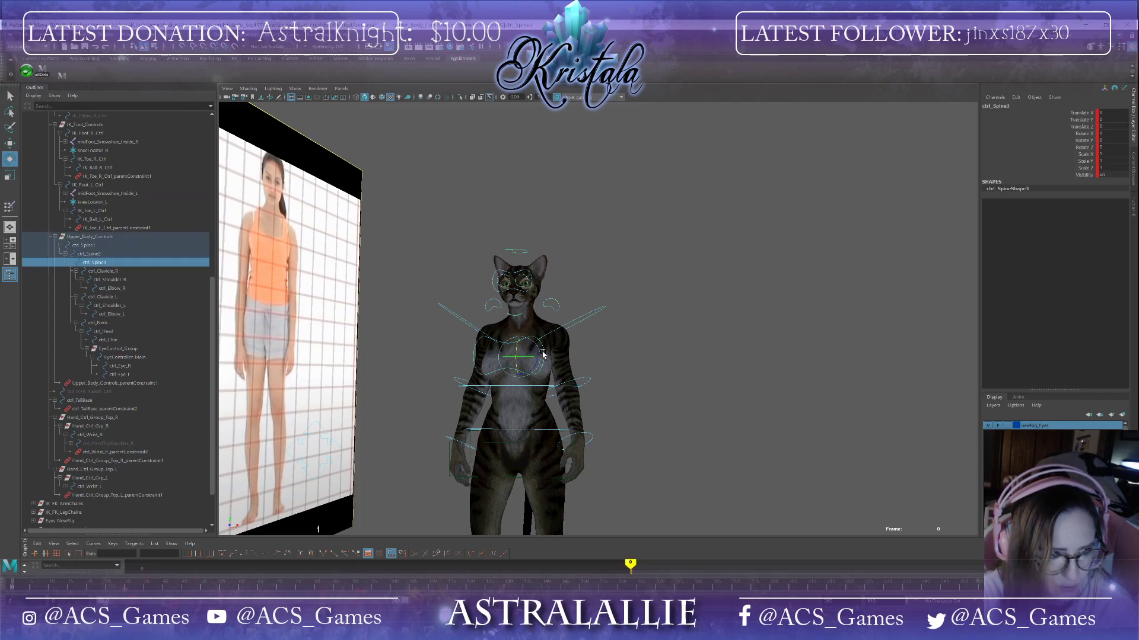
{"action": "left_click", "coordinate": [540, 388]}
{"action": "left_click", "coordinate": [542, 431]}
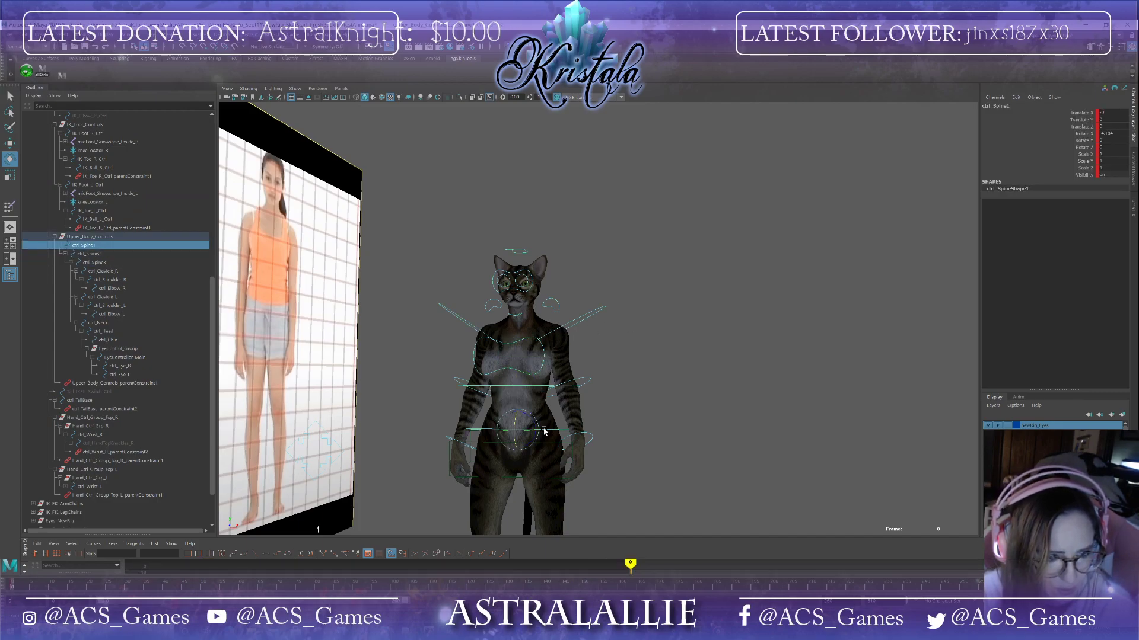
{"action": "left_click_drag", "start_coordinate": [688, 391], "coordinate": [628, 424], "text": "alt"}
{"action": "scroll", "coordinate": [628, 423], "scroll_direction": "down", "scroll_amount": 2}
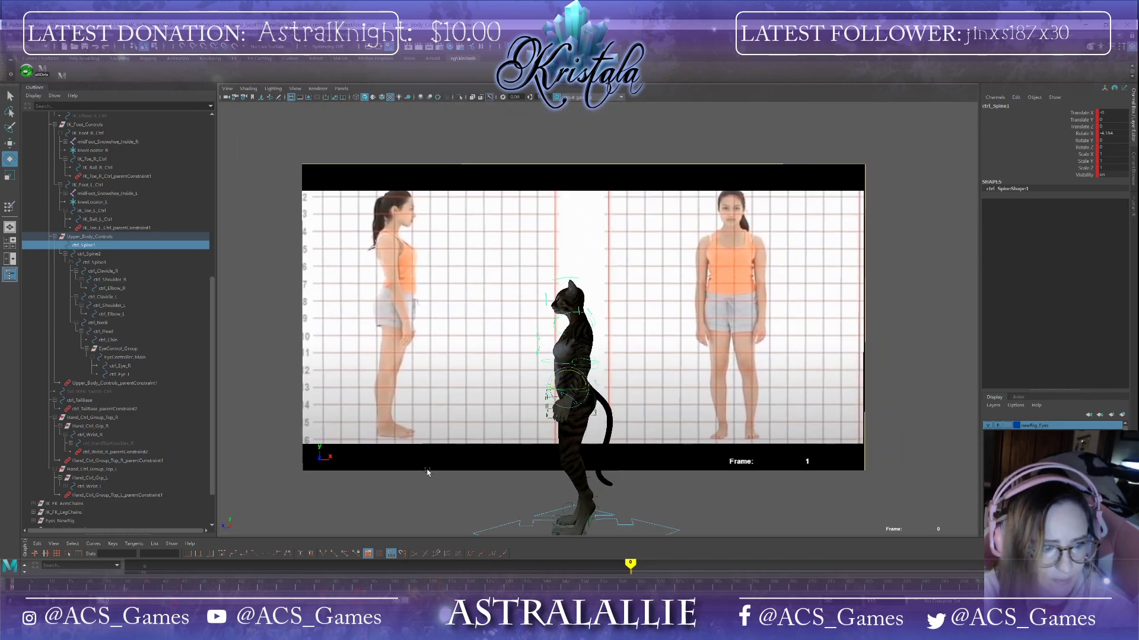
{"action": "left_click", "coordinate": [23, 587]}
{"action": "left_click_drag", "start_coordinate": [24, 588], "coordinate": [243, 593]}
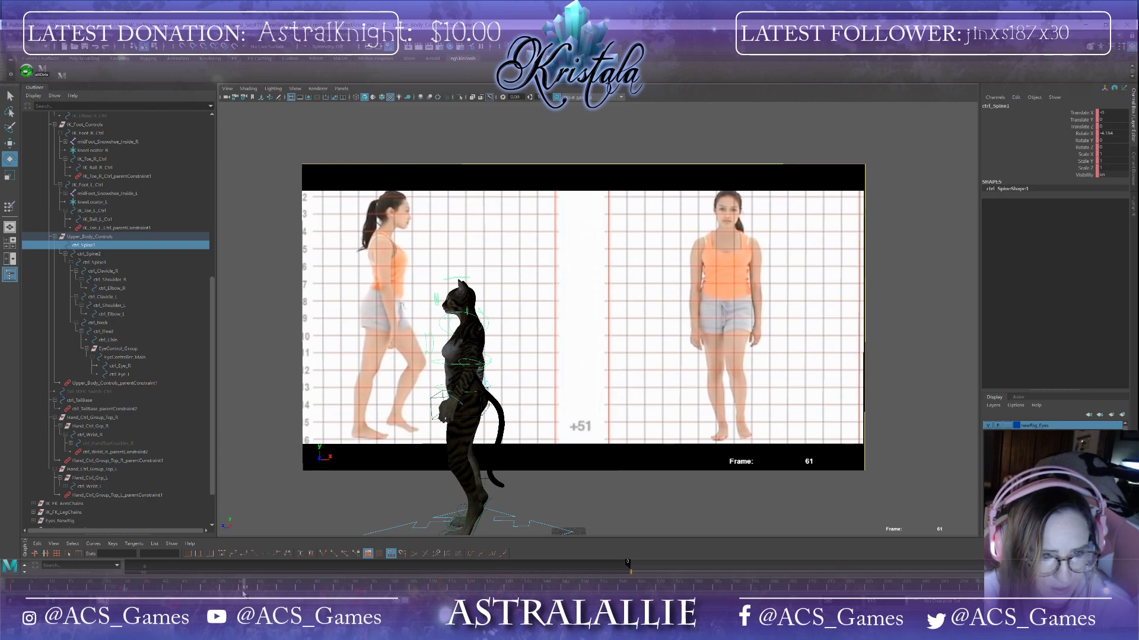
{"action": "left_click_drag", "start_coordinate": [244, 593], "coordinate": [403, 572]}
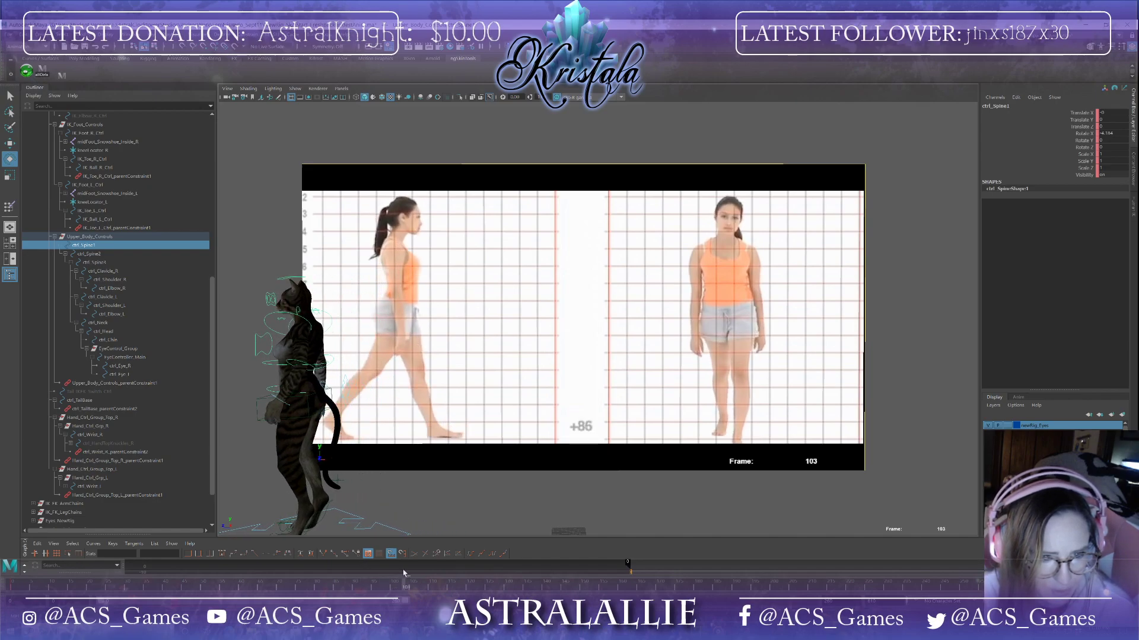
{"action": "left_click_drag", "start_coordinate": [404, 572], "coordinate": [525, 570]}
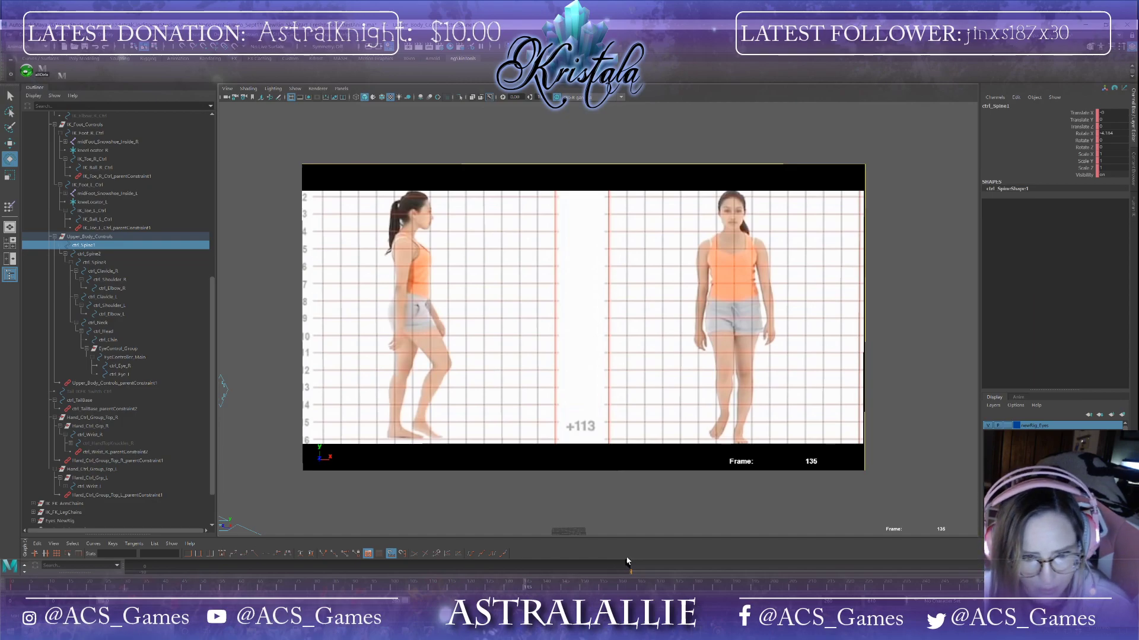
{"action": "right_click_drag", "start_coordinate": [492, 479], "coordinate": [453, 476], "text": "alt"}
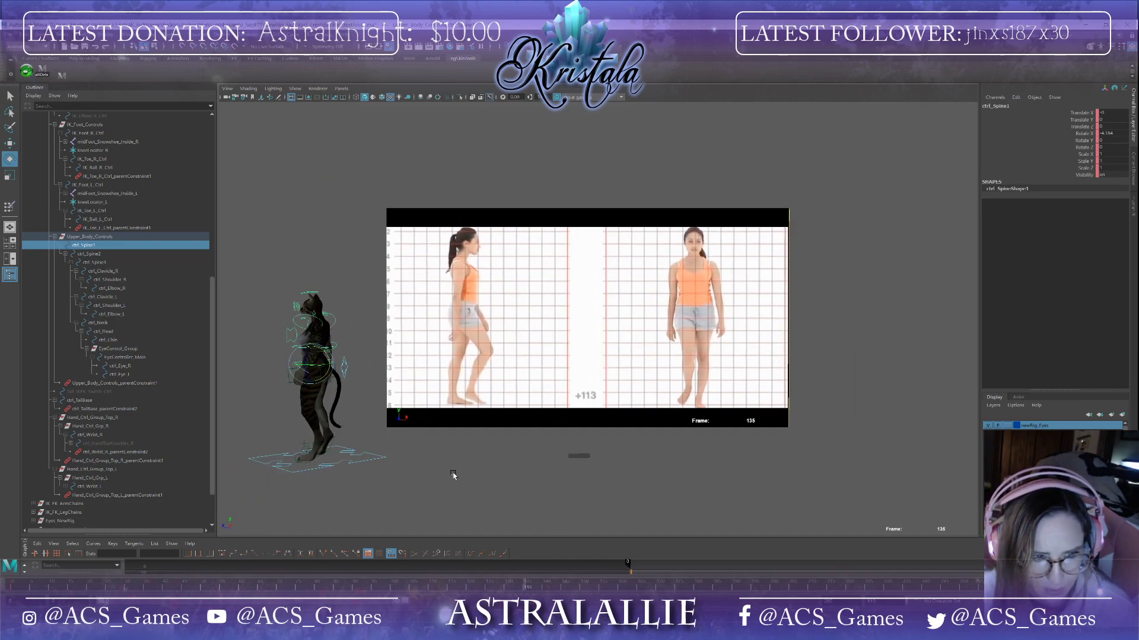
{"action": "middle_click_drag", "start_coordinate": [453, 476], "coordinate": [599, 496], "text": "alt"}
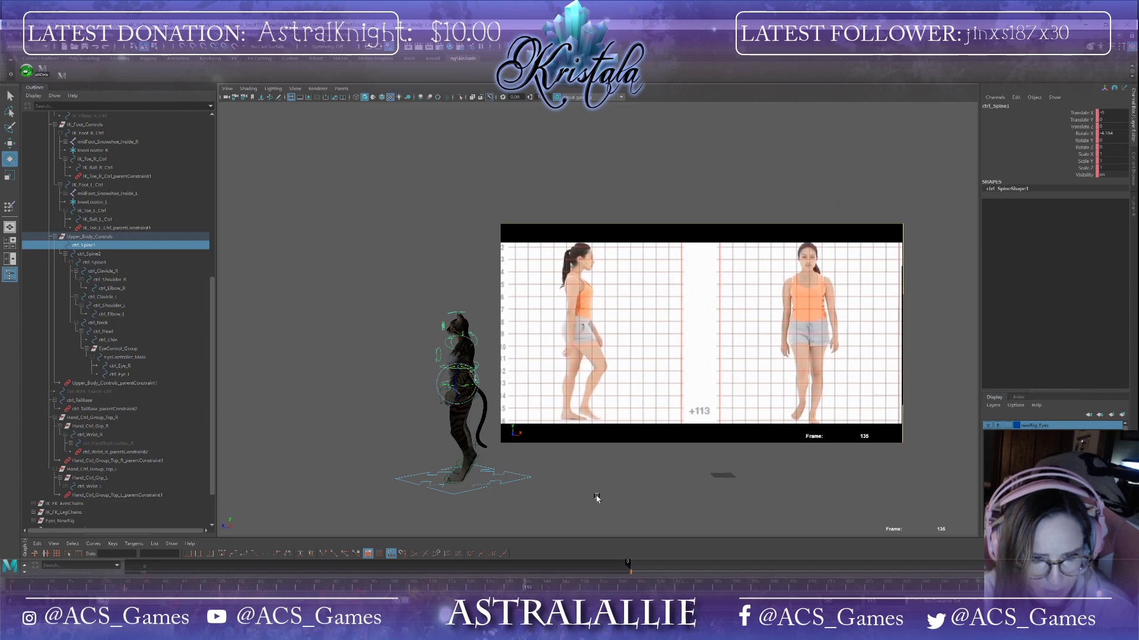
Step: Copy the lower spine control's key from frame 0 and paste it at frame 130
{"action": "left_click", "coordinate": [12, 589]}
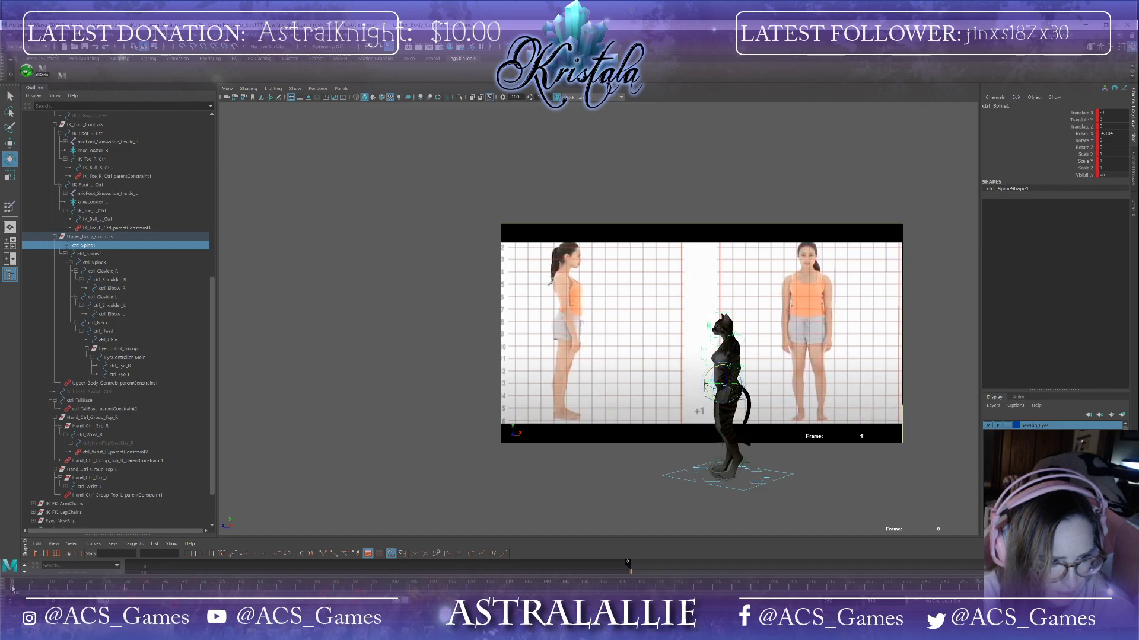
{"action": "right_click", "coordinate": [12, 589]}
{"action": "left_click", "coordinate": [38, 452]}
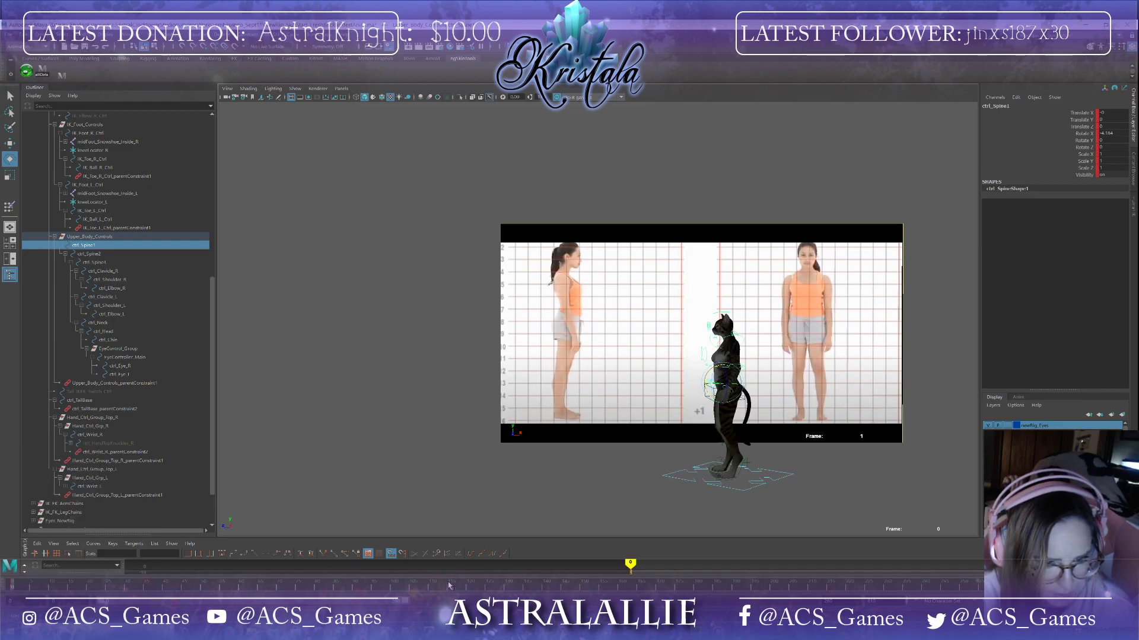
{"action": "left_click", "coordinate": [469, 589]}
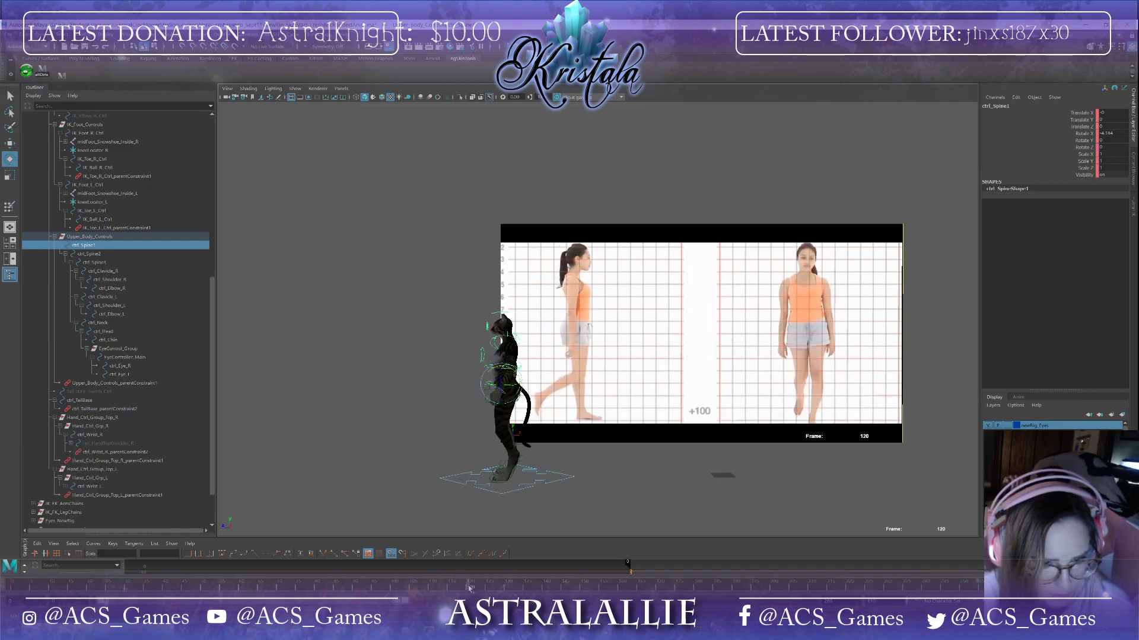
{"action": "left_click", "coordinate": [526, 588]}
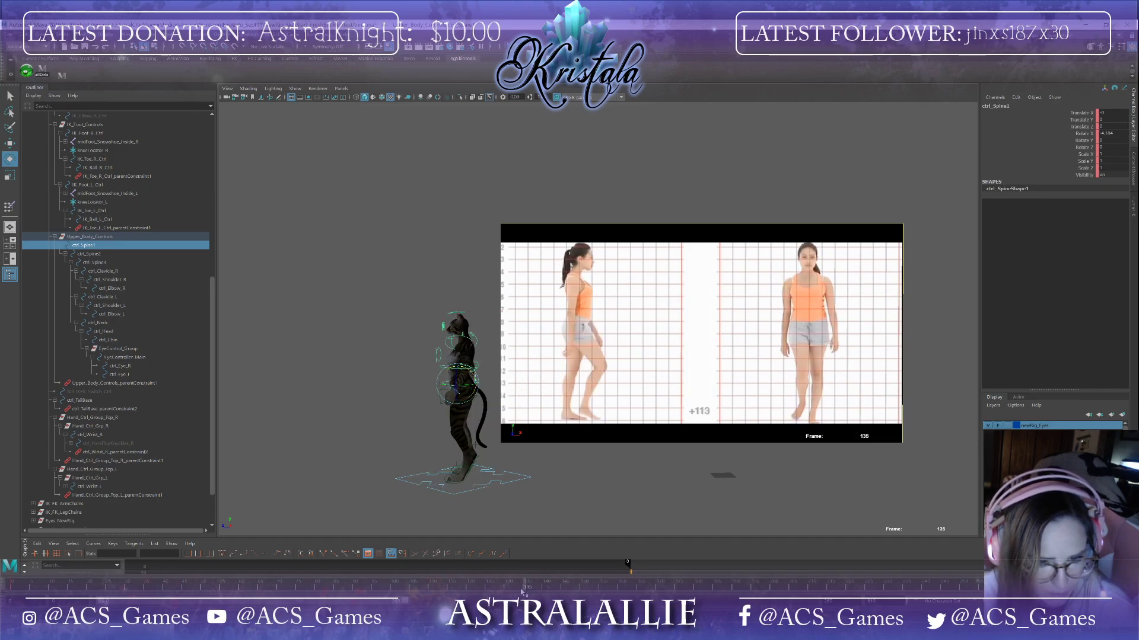
{"action": "left_click", "coordinate": [507, 589]}
{"action": "right_click", "coordinate": [507, 589]}
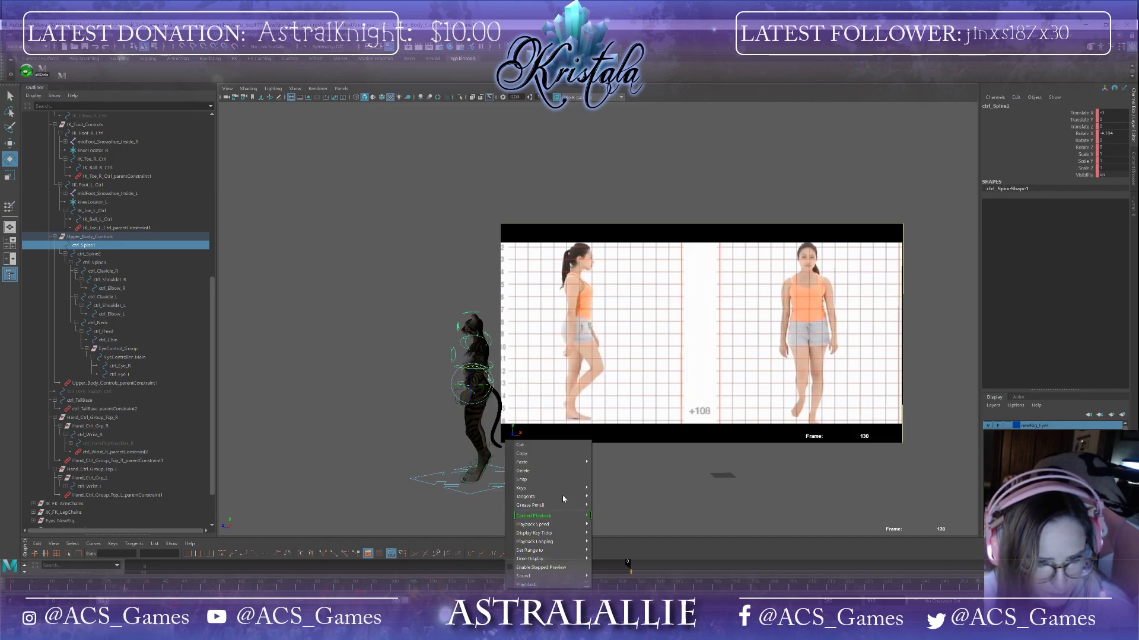
{"action": "mouse_move", "coordinate": [558, 462]}
{"action": "left_click", "coordinate": [610, 470]}
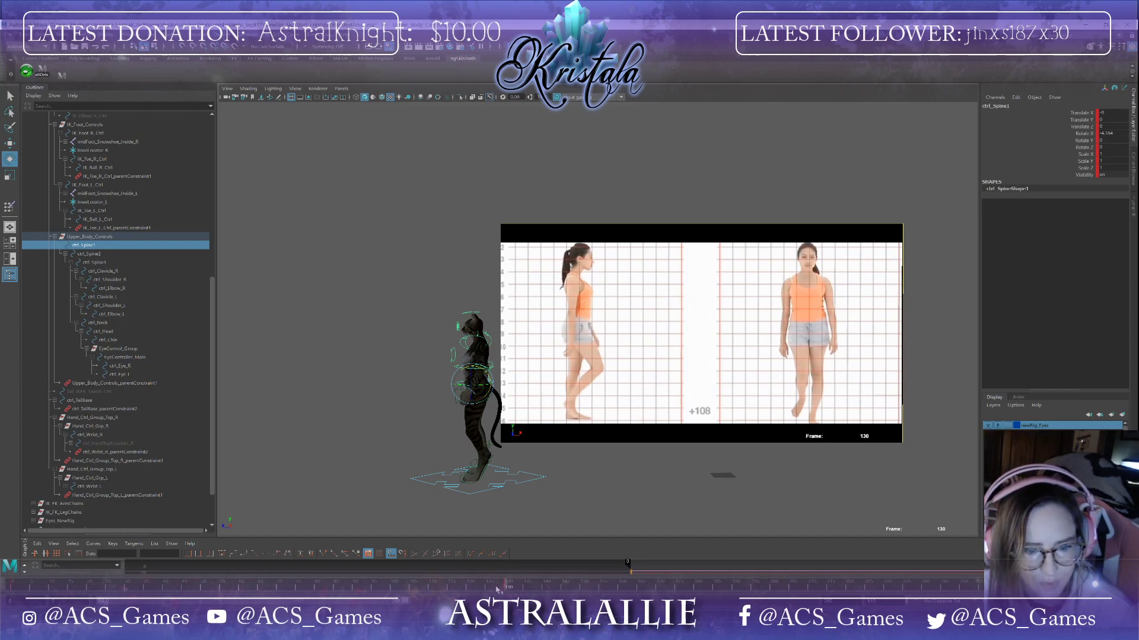
Step: Try to move the lower spine control forward at frame 136
{"action": "mouse_move", "coordinate": [507, 590]}
{"action": "left_mouse_down"}
{"action": "mouse_move", "coordinate": [828, 587]}
{"action": "mouse_move", "coordinate": [508, 592]}
{"action": "left_mouse_up"}
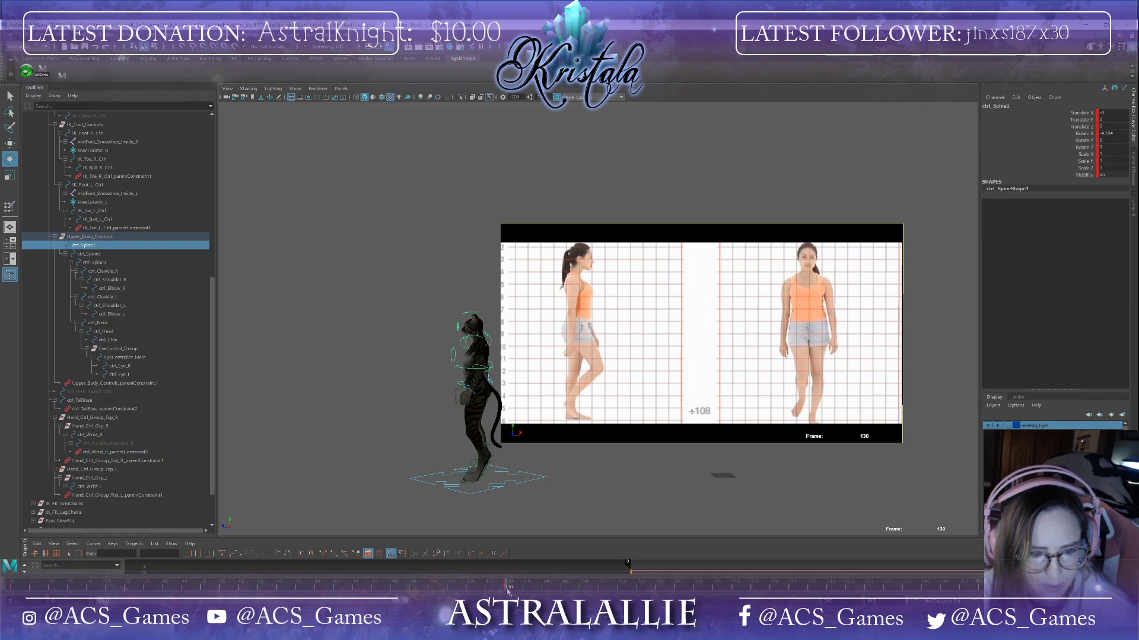
{"action": "left_click_drag", "start_coordinate": [508, 591], "coordinate": [527, 592]}
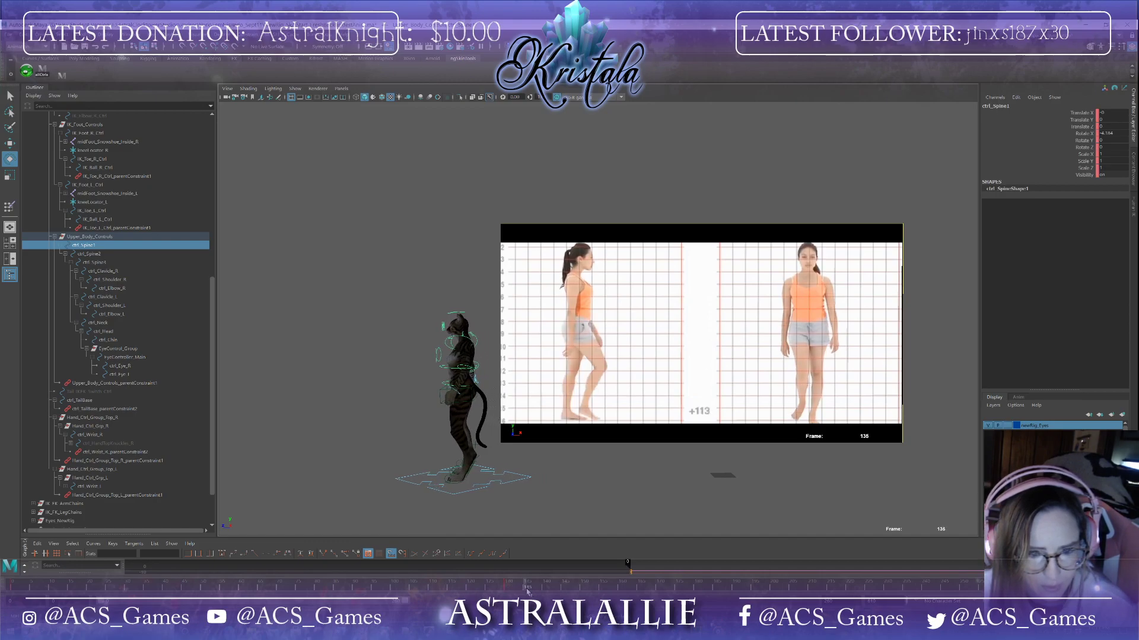
{"action": "key", "text": "w"}
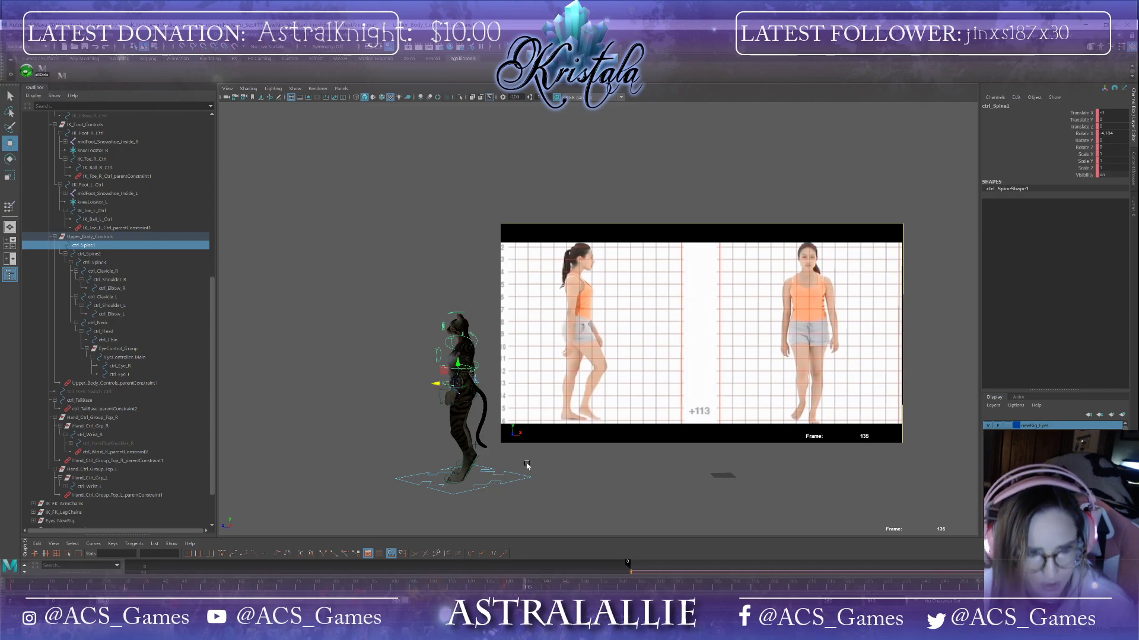
{"action": "left_click_drag", "start_coordinate": [437, 384], "coordinate": [476, 386]}
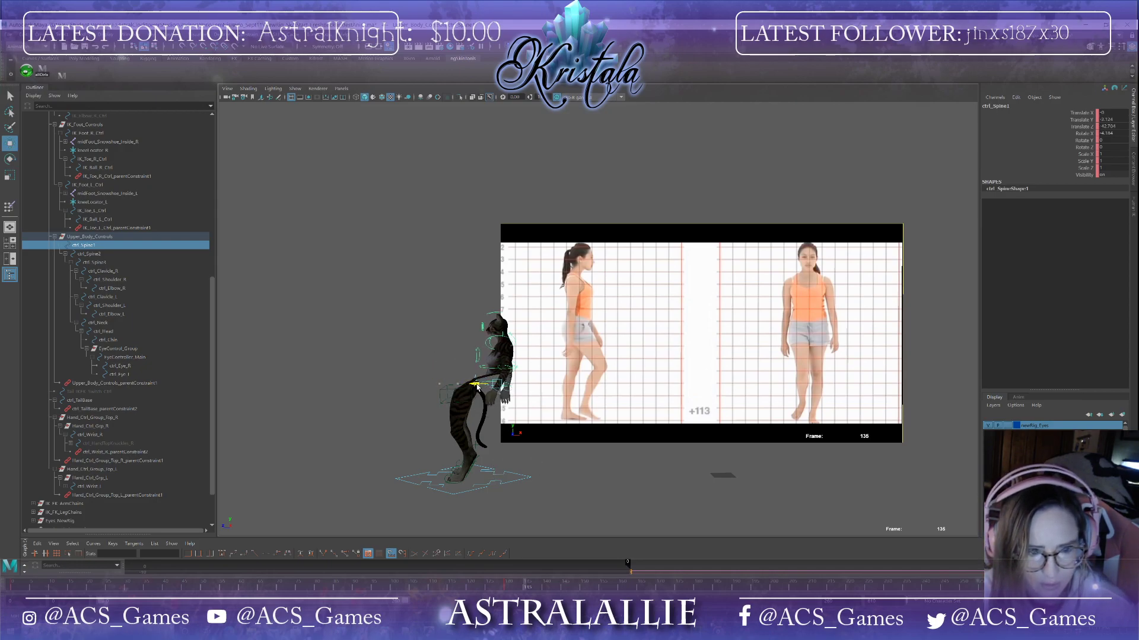
{"action": "key", "text": "ctrl+z"}
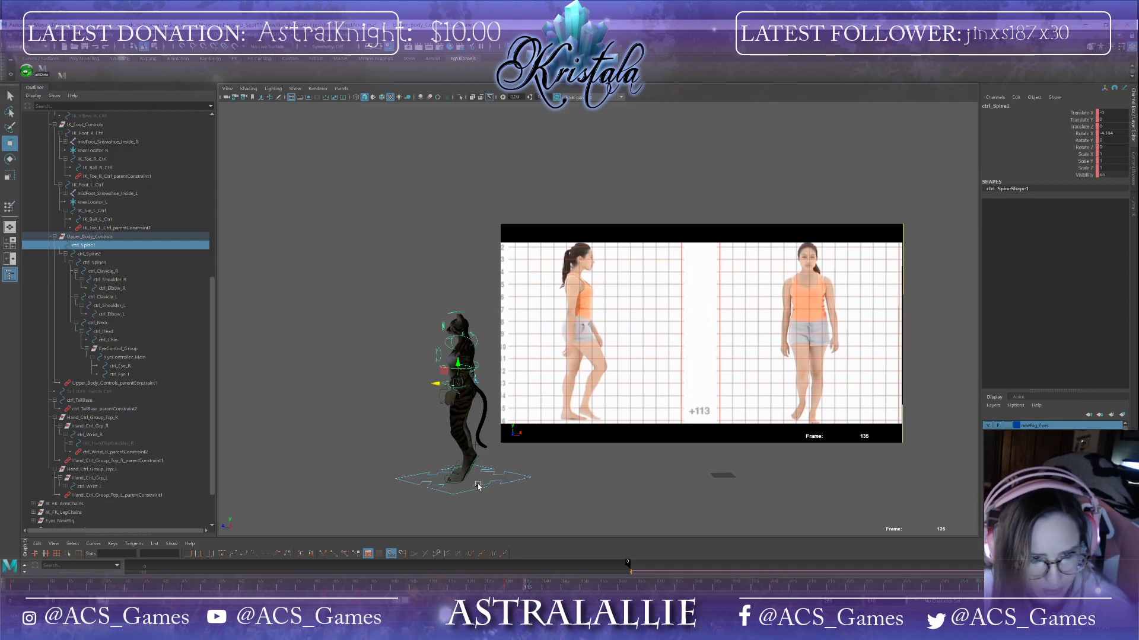
Step: Select the root control and undo the last move
{"action": "left_click", "coordinate": [479, 487]}
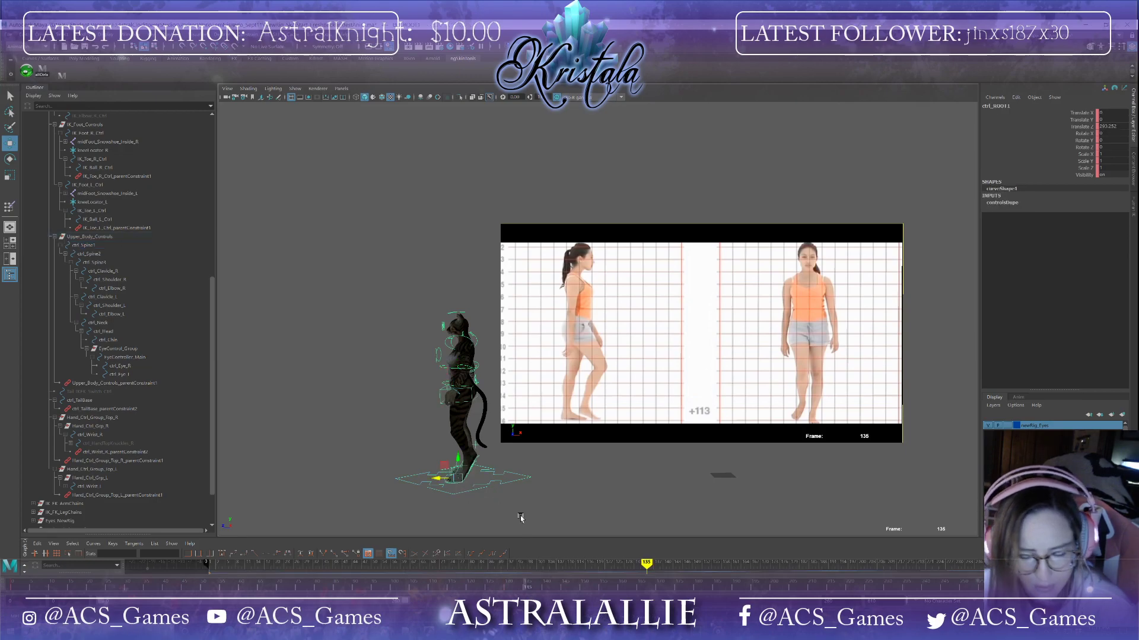
{"action": "left_click", "coordinate": [1002, 586]}
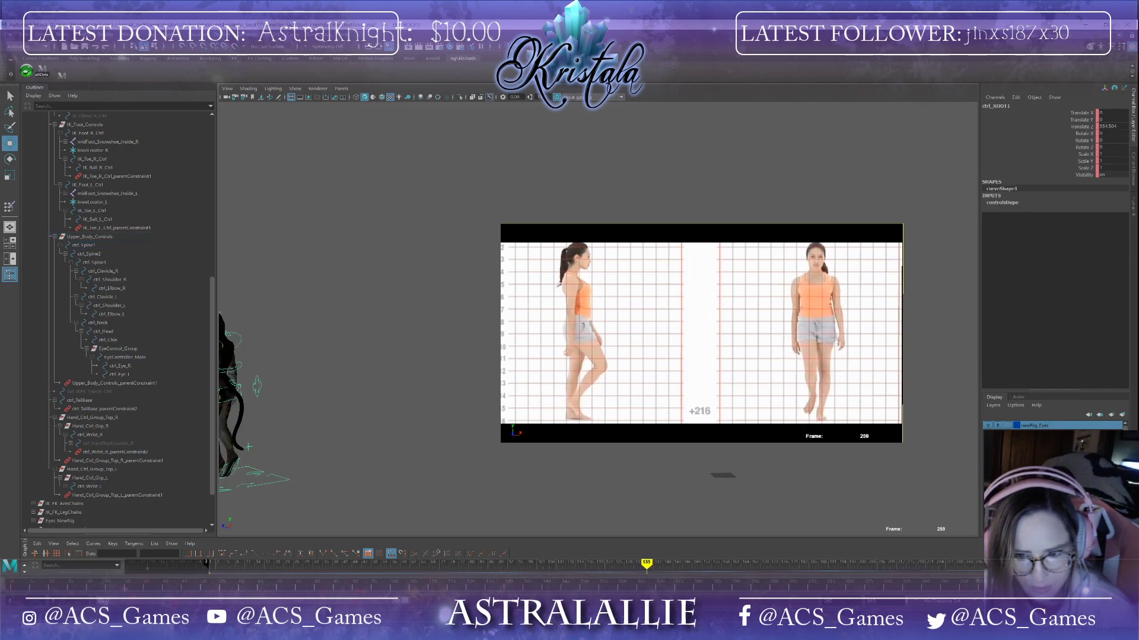
{"action": "left_click", "coordinate": [1006, 586]}
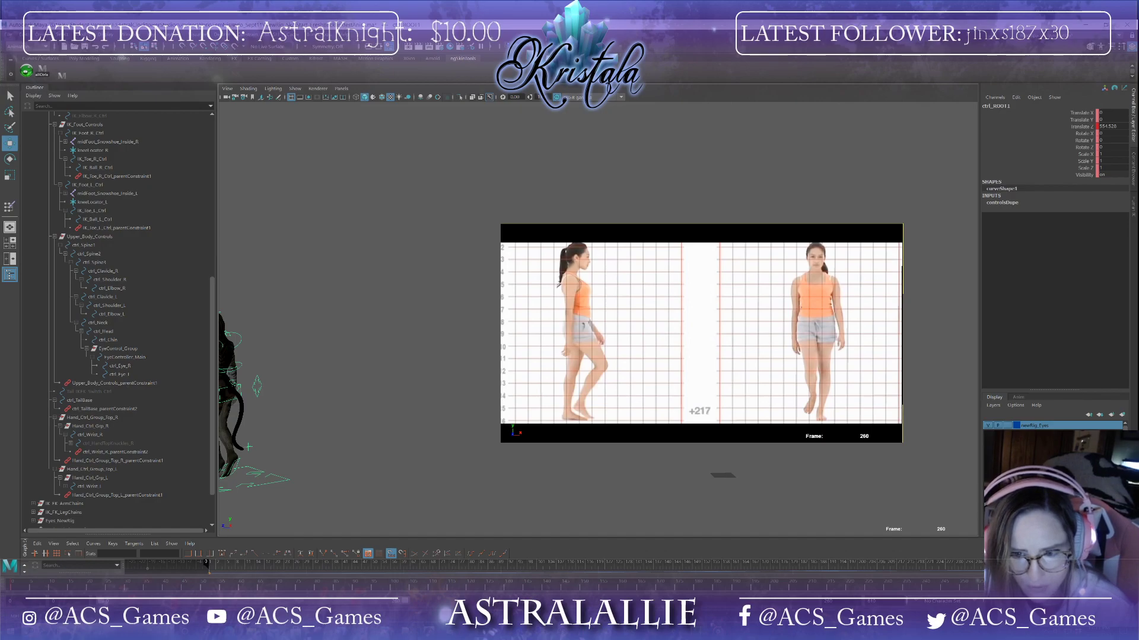
{"action": "key", "text": "ctrl+z"}
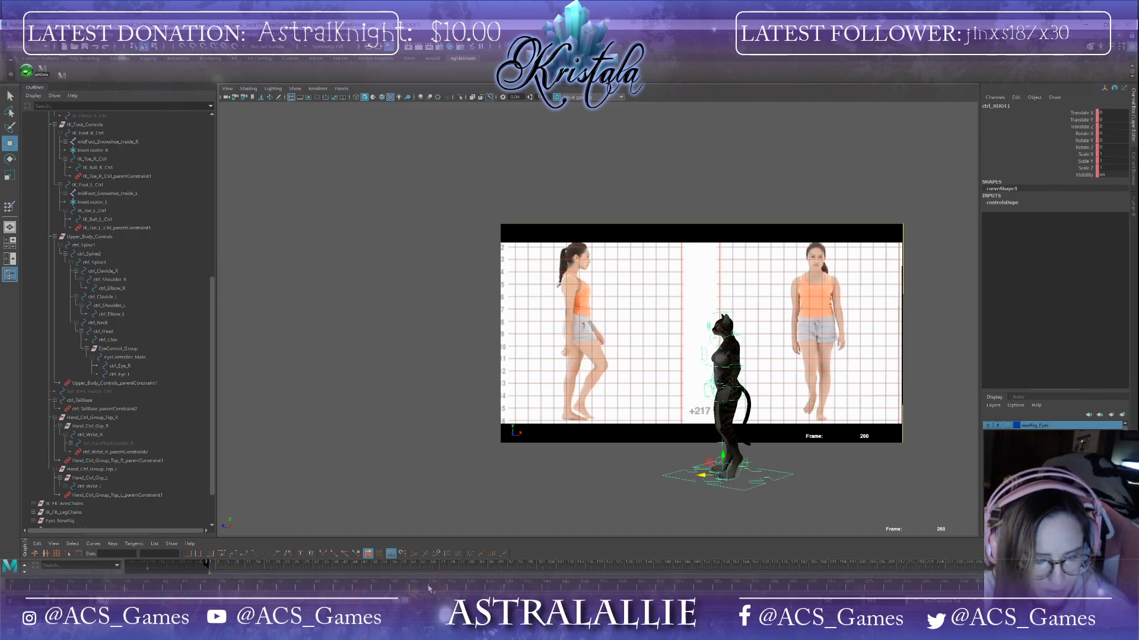
Step: Move the root control forward along the walk at frame 136
{"action": "left_click_drag", "start_coordinate": [489, 588], "coordinate": [524, 588]}
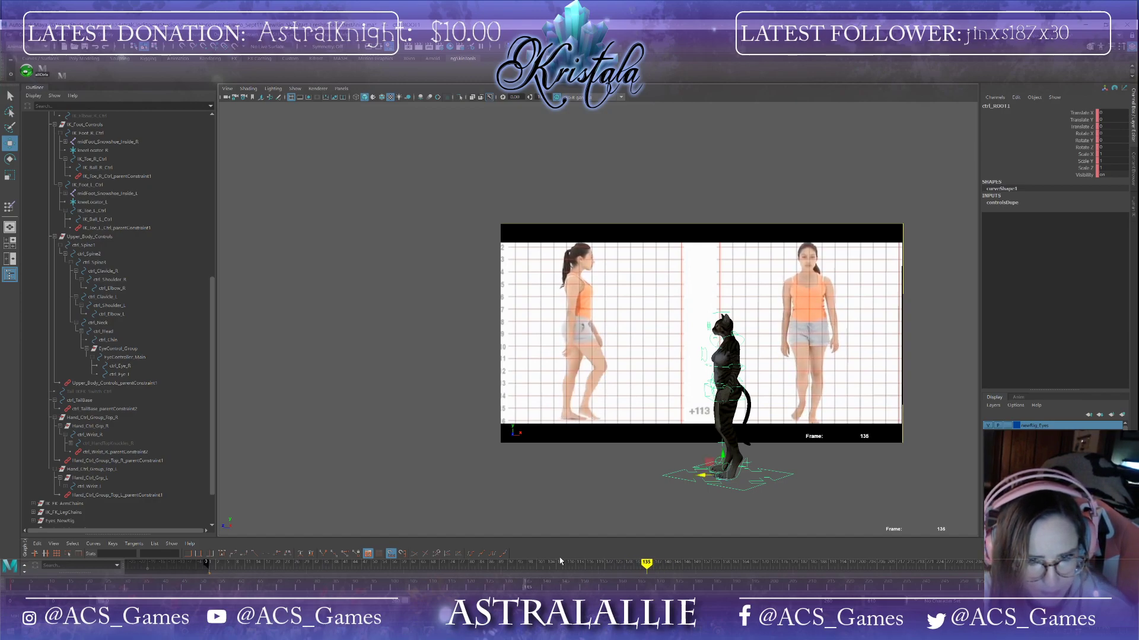
{"action": "left_click_drag", "start_coordinate": [706, 477], "coordinate": [517, 488]}
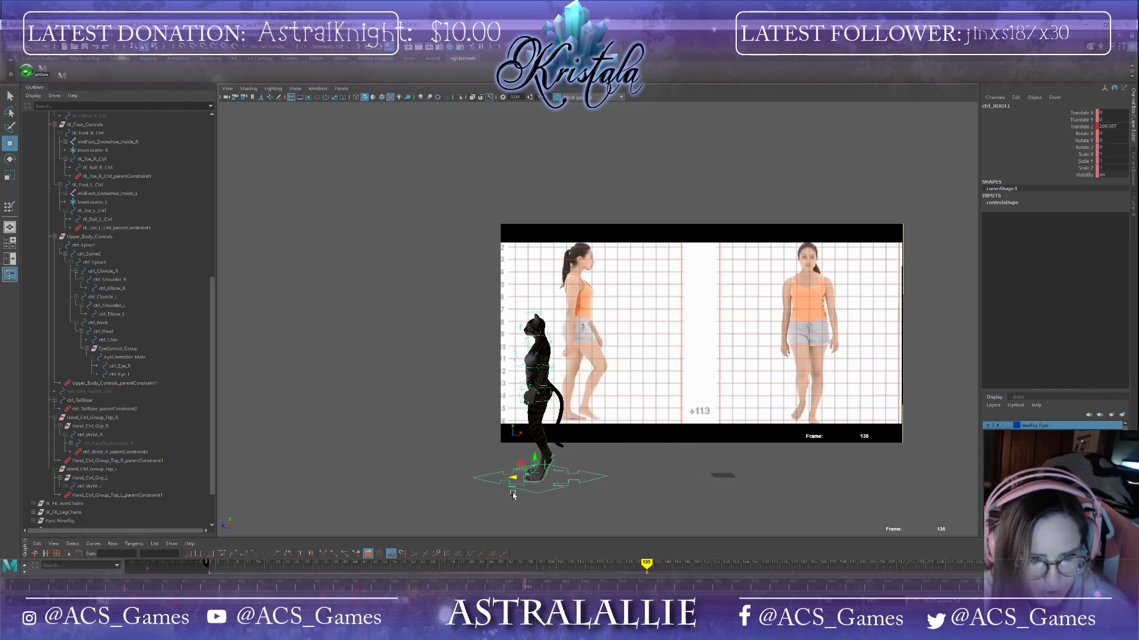
Step: Select the left foot control at frame 0 and rotate it slightly from the front view
{"action": "left_click", "coordinate": [12, 586]}
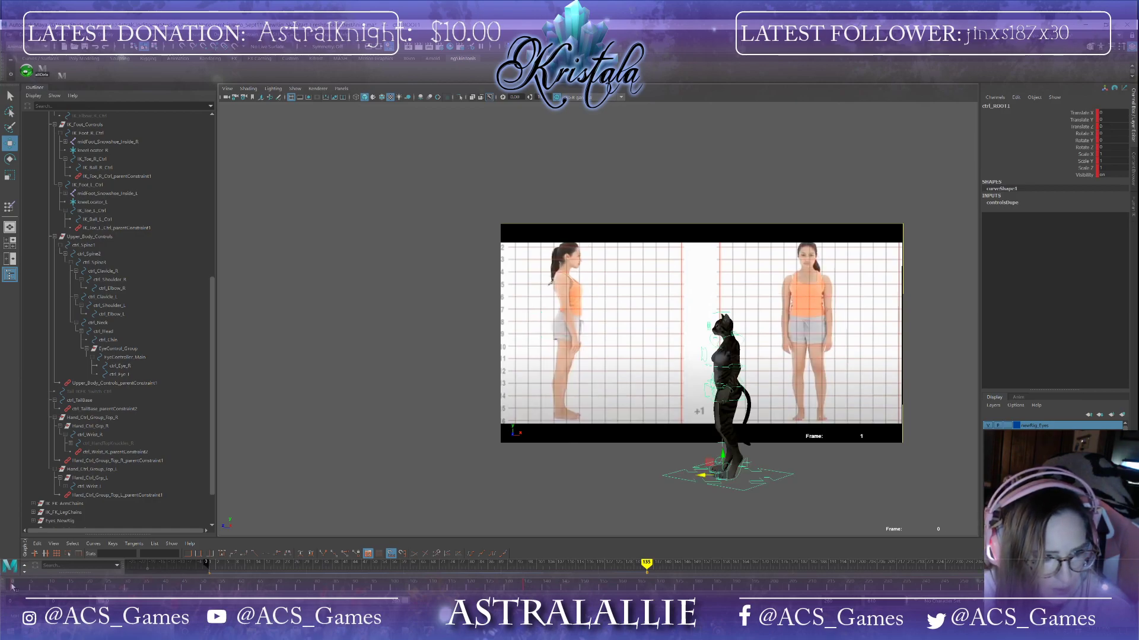
{"action": "scroll", "coordinate": [662, 369], "scroll_direction": "up", "scroll_amount": 2}
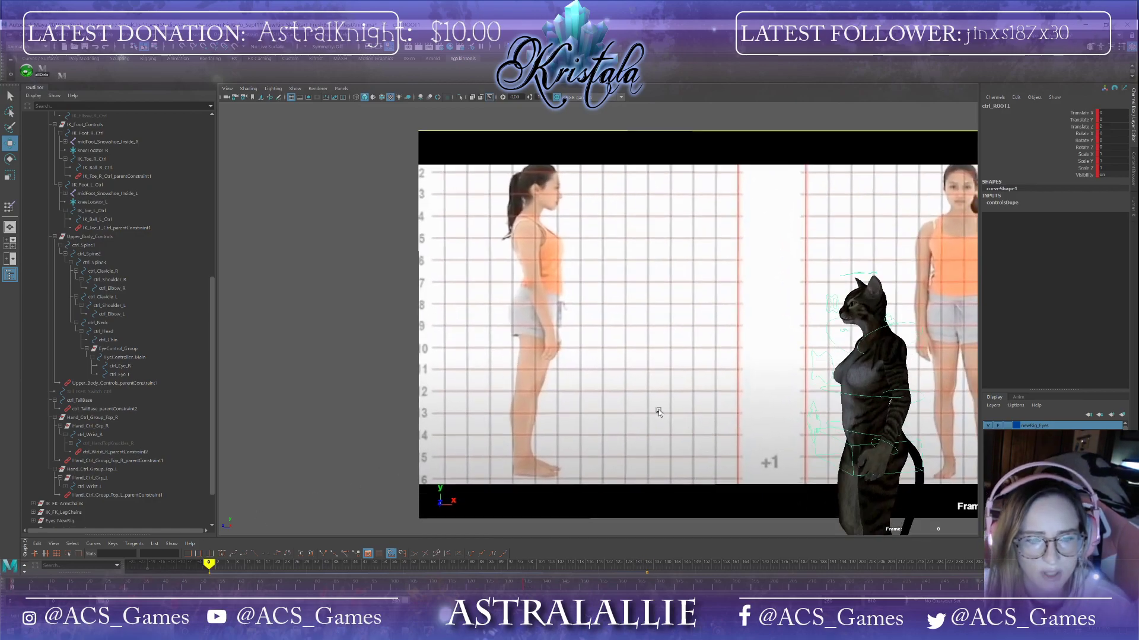
{"action": "scroll", "coordinate": [656, 406], "scroll_direction": "up", "scroll_amount": 4}
{"action": "left_click", "coordinate": [669, 449]}
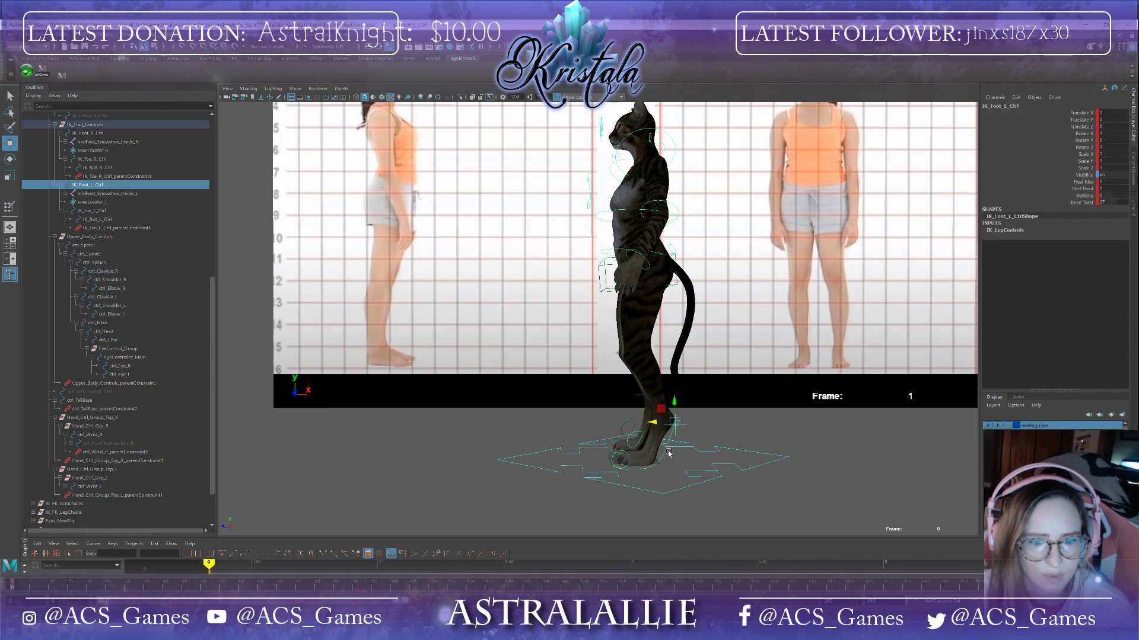
{"action": "left_click_drag", "start_coordinate": [665, 489], "coordinate": [734, 488], "text": "alt"}
{"action": "mouse_move", "coordinate": [724, 487]}
{"action": "left_mouse_down", "text": "alt"}
{"action": "mouse_move", "coordinate": [646, 491]}
{"action": "mouse_move", "coordinate": [720, 488]}
{"action": "left_mouse_up", "text": "alt"}
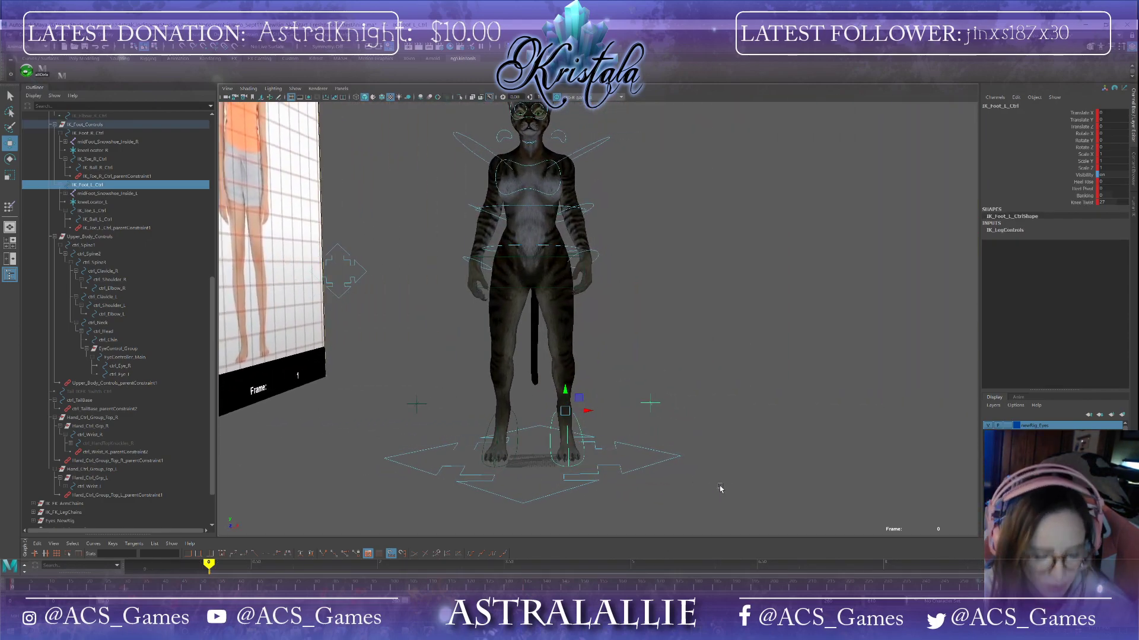
{"action": "key", "text": "e"}
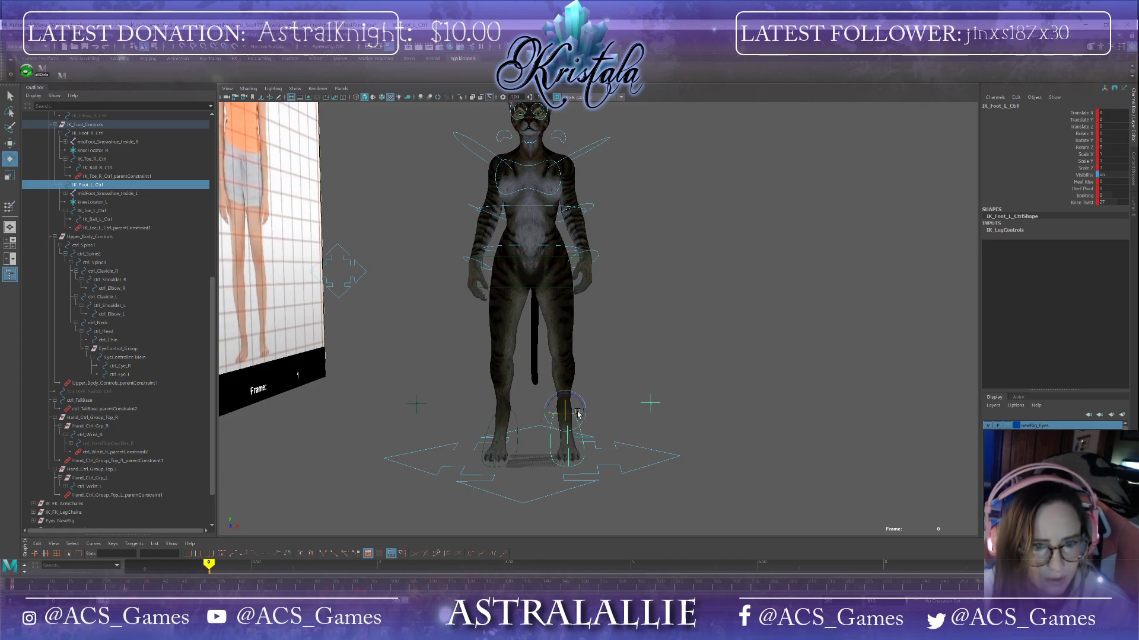
{"action": "mouse_move", "coordinate": [578, 413]}
{"action": "left_mouse_down"}
{"action": "mouse_move", "coordinate": [530, 413]}
{"action": "mouse_move", "coordinate": [578, 436]}
{"action": "left_mouse_up"}
{"action": "key", "text": "w"}
Step: Raise the left foot control and adjust its knee twist attribute at frame 0
{"action": "left_click", "coordinate": [518, 436]}
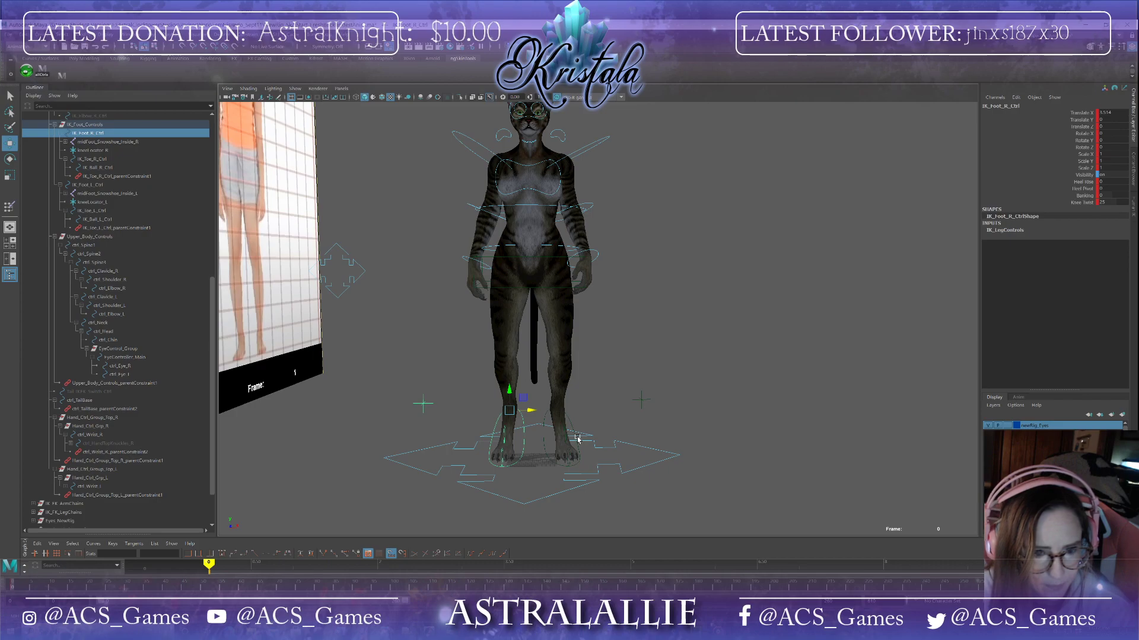
{"action": "left_click", "coordinate": [578, 439]}
{"action": "left_click", "coordinate": [577, 439]}
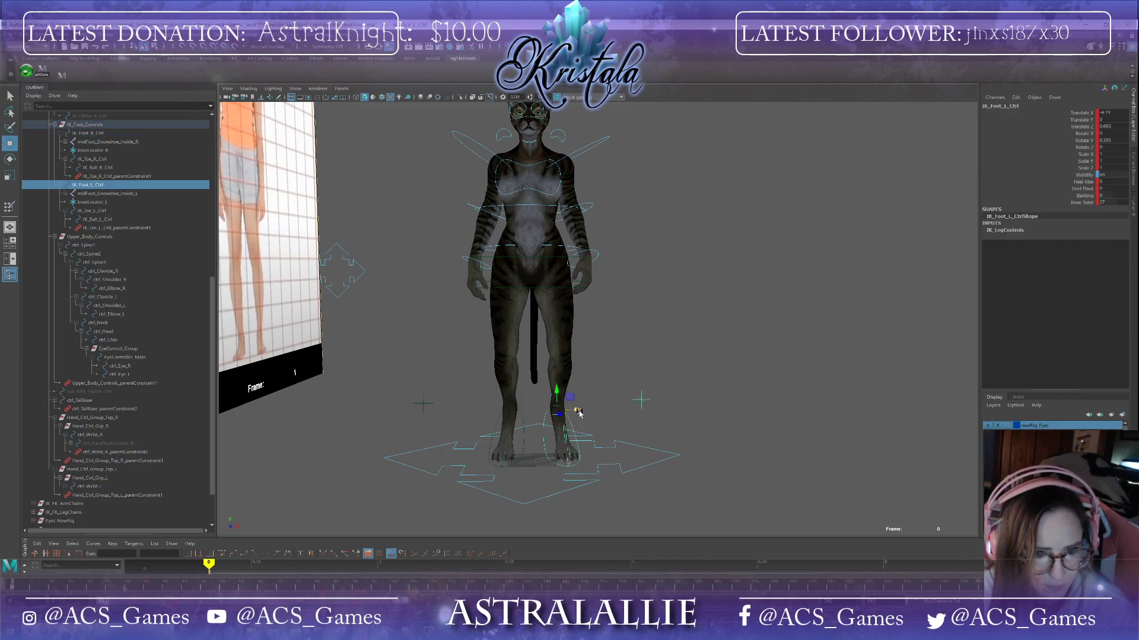
{"action": "left_click_drag", "start_coordinate": [575, 412], "coordinate": [569, 356]}
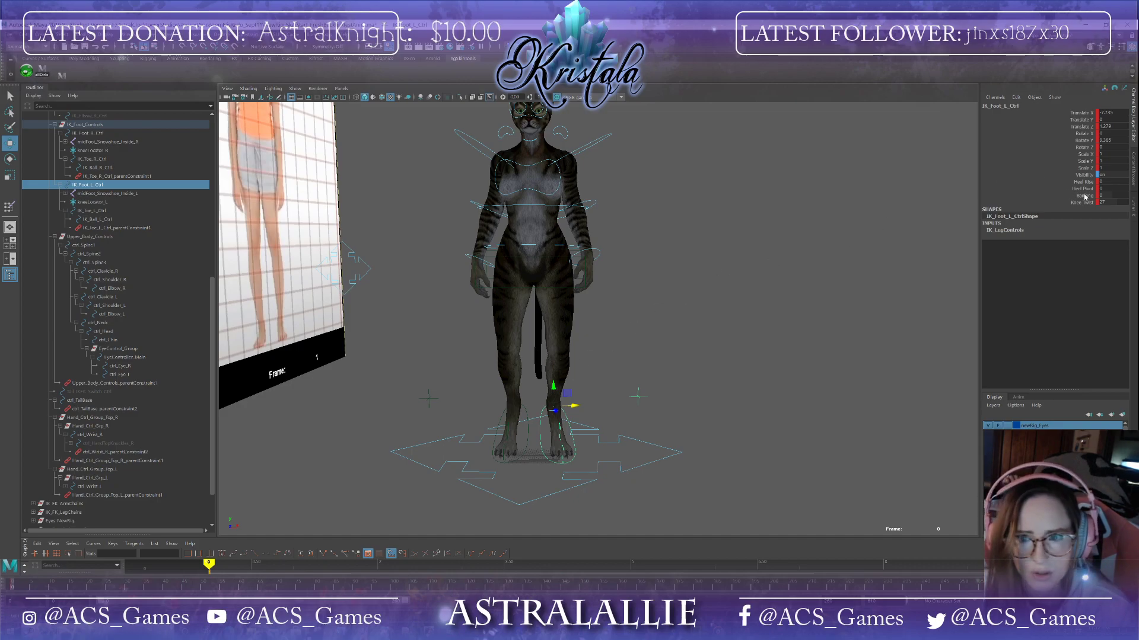
{"action": "left_click_drag", "start_coordinate": [1115, 202], "coordinate": [1111, 202], "text": "ctrl"}
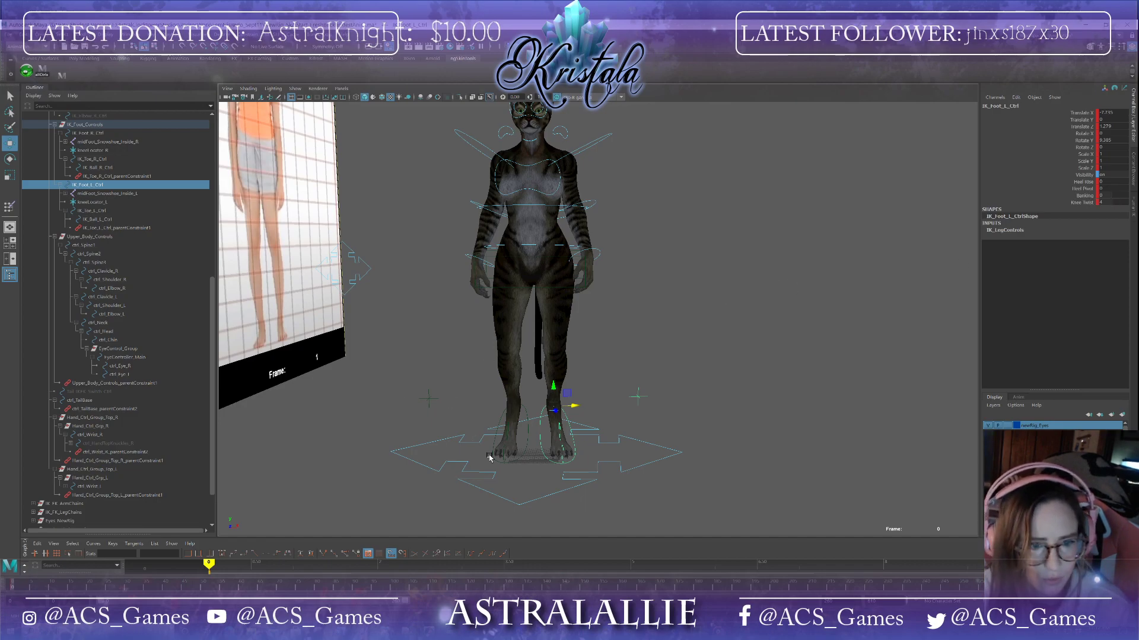
Step: Select the right foot control and adjust its knee twist attribute
{"action": "left_click", "coordinate": [526, 443]}
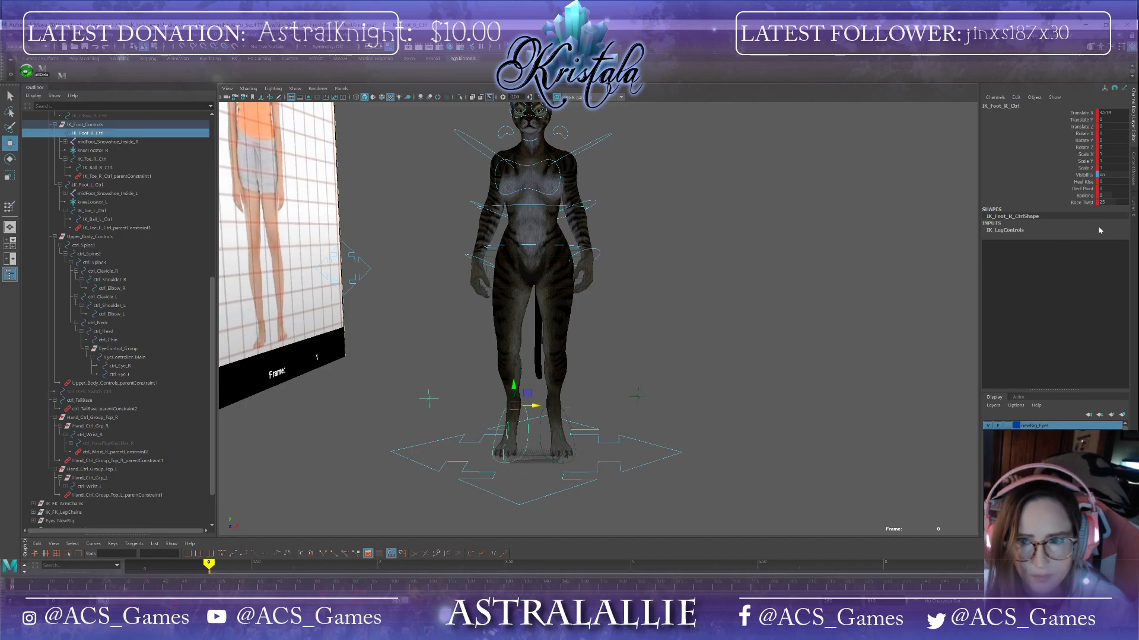
{"action": "left_click_drag", "start_coordinate": [1113, 202], "coordinate": [1105, 201]}
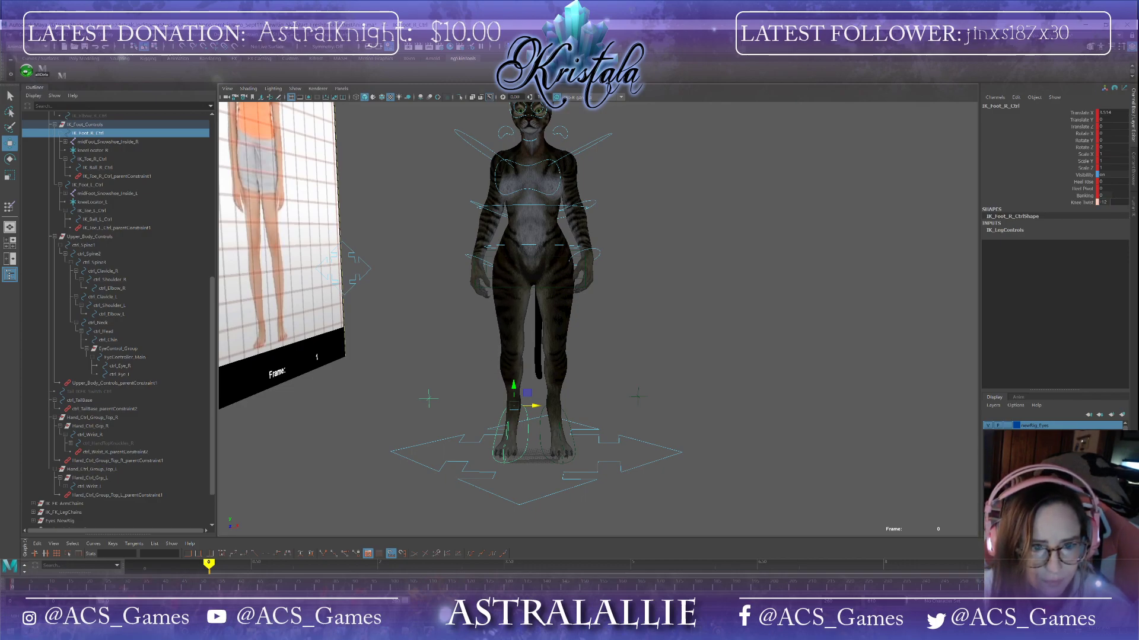
{"action": "left_click_drag", "start_coordinate": [709, 387], "coordinate": [675, 395], "text": "alt"}
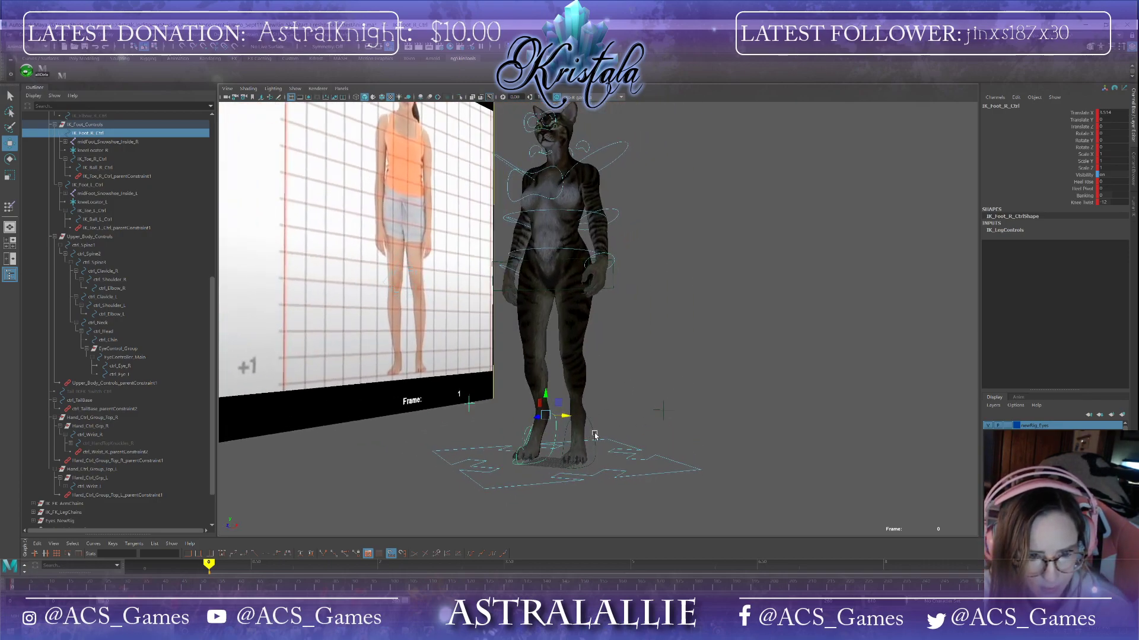
Step: Try to paste a key on the left foot control at frame 50
{"action": "left_click", "coordinate": [594, 436]}
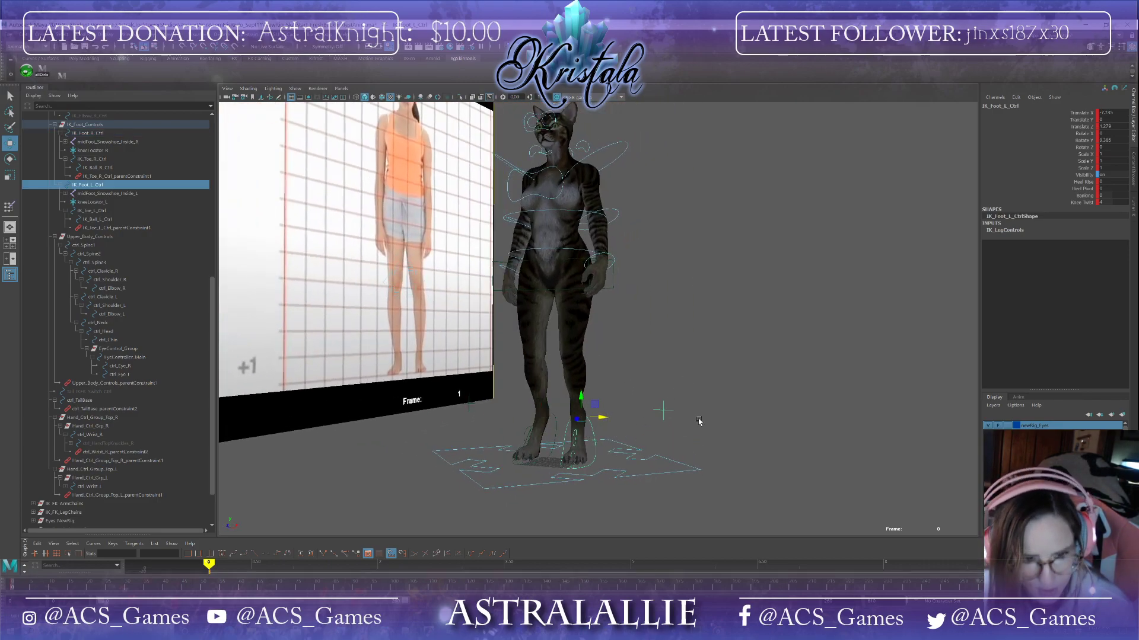
{"action": "left_click_drag", "start_coordinate": [698, 421], "coordinate": [661, 406], "text": "alt"}
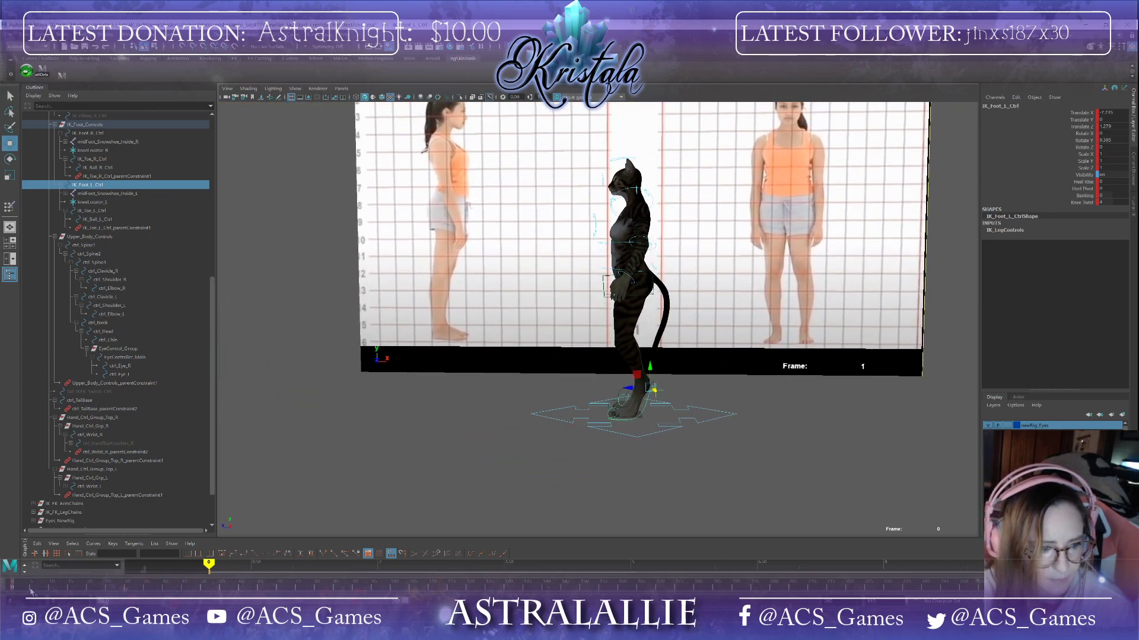
{"action": "left_click_drag", "start_coordinate": [12, 589], "coordinate": [204, 566]}
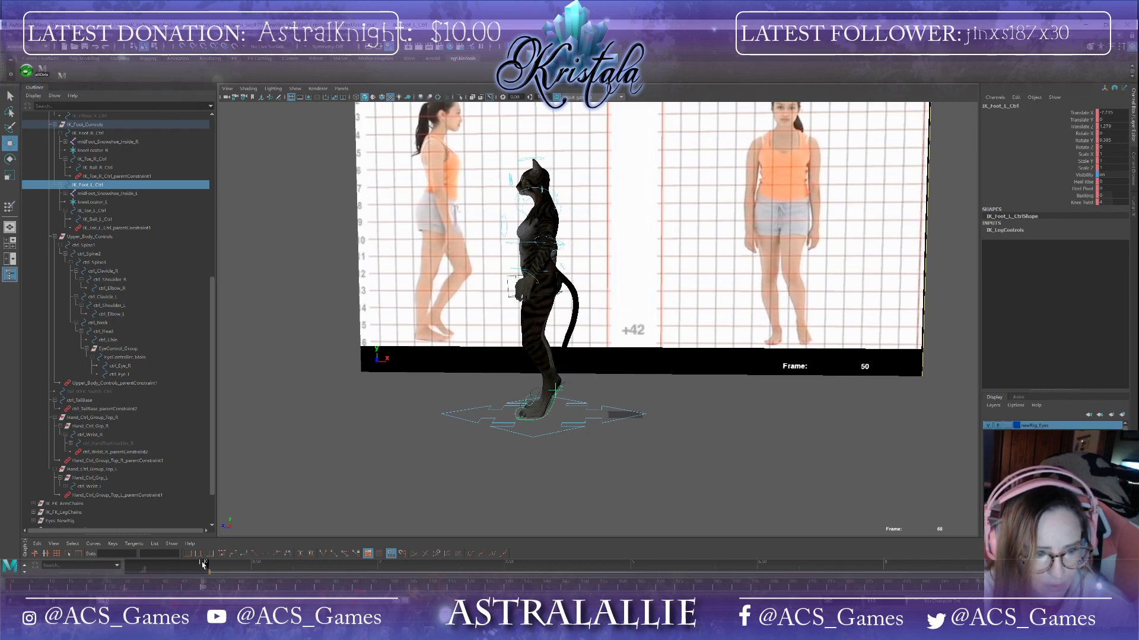
{"action": "left_click", "coordinate": [13, 586]}
{"action": "right_click", "coordinate": [13, 587]}
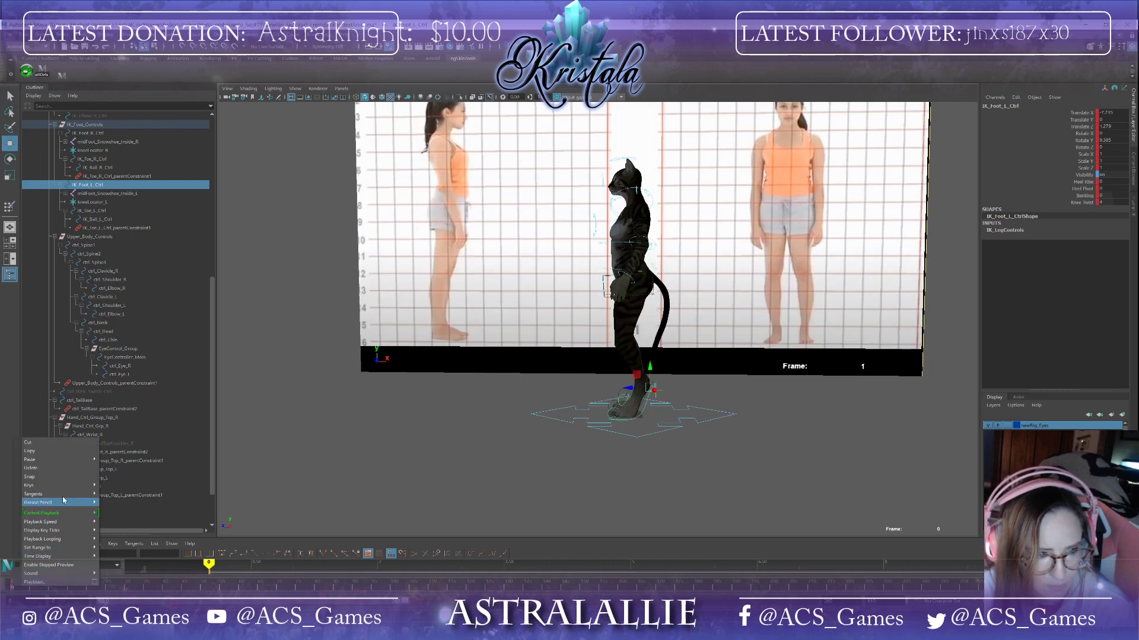
{"action": "left_click", "coordinate": [204, 589]}
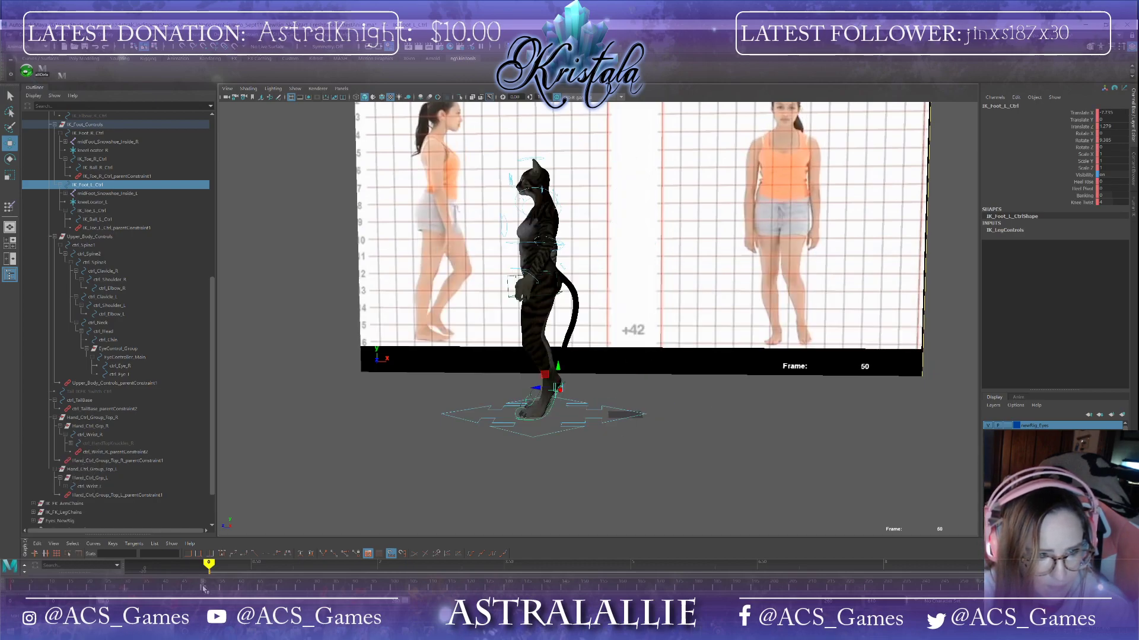
{"action": "right_click", "coordinate": [203, 588]}
{"action": "mouse_move", "coordinate": [249, 459]}
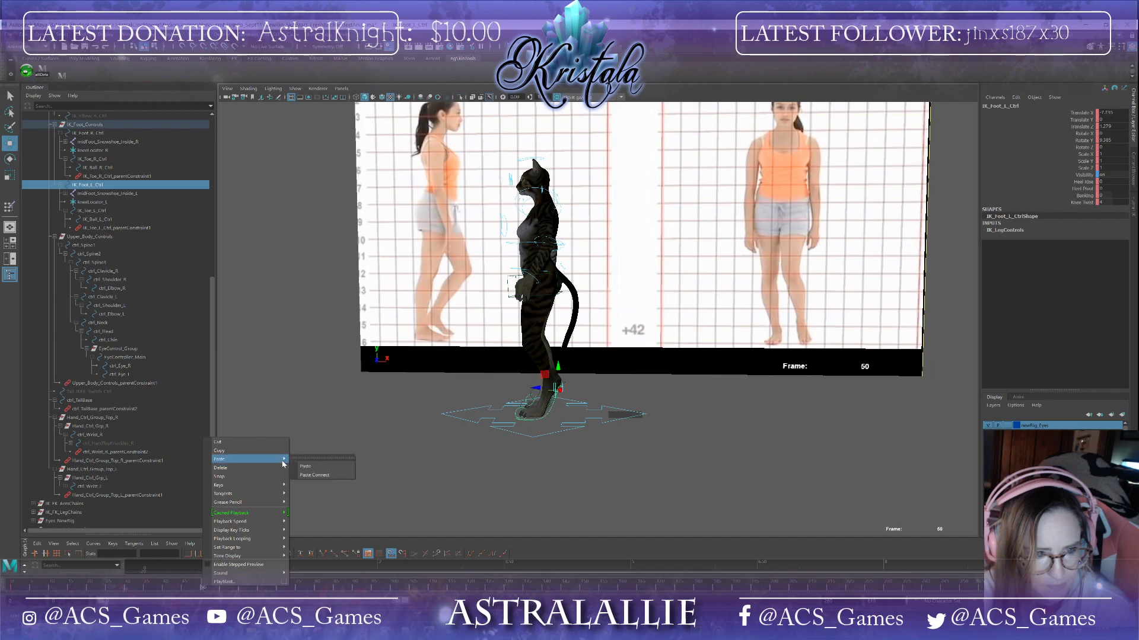
{"action": "left_click", "coordinate": [320, 468]}
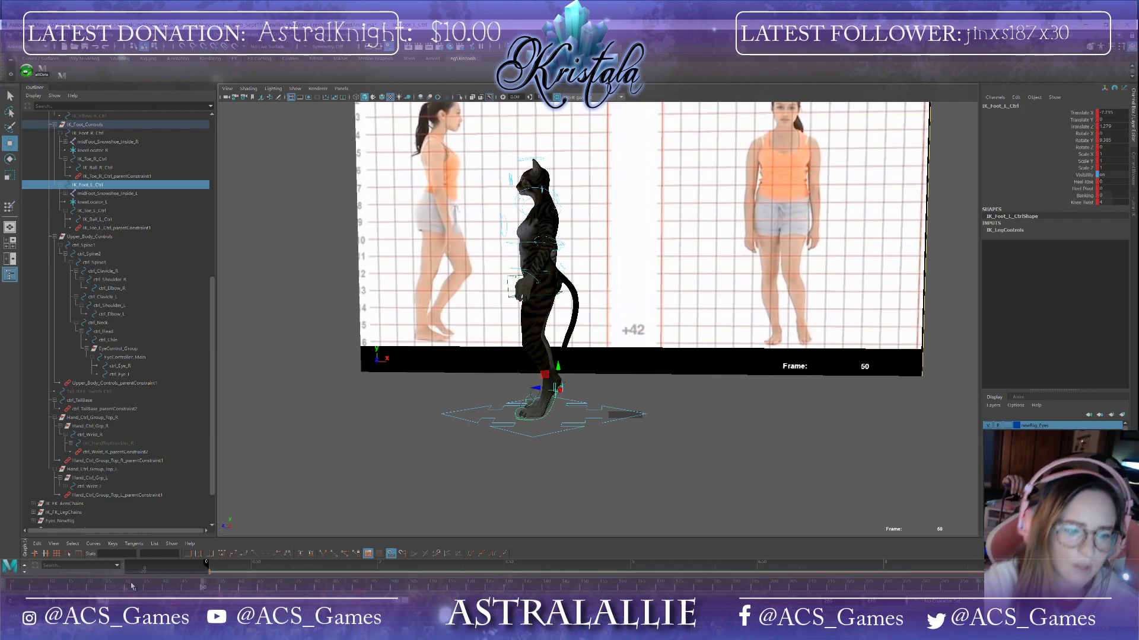
Step: Copy the left foot control's key from frame 0 and paste it at frame 50
{"action": "key", "text": "alt+v"}
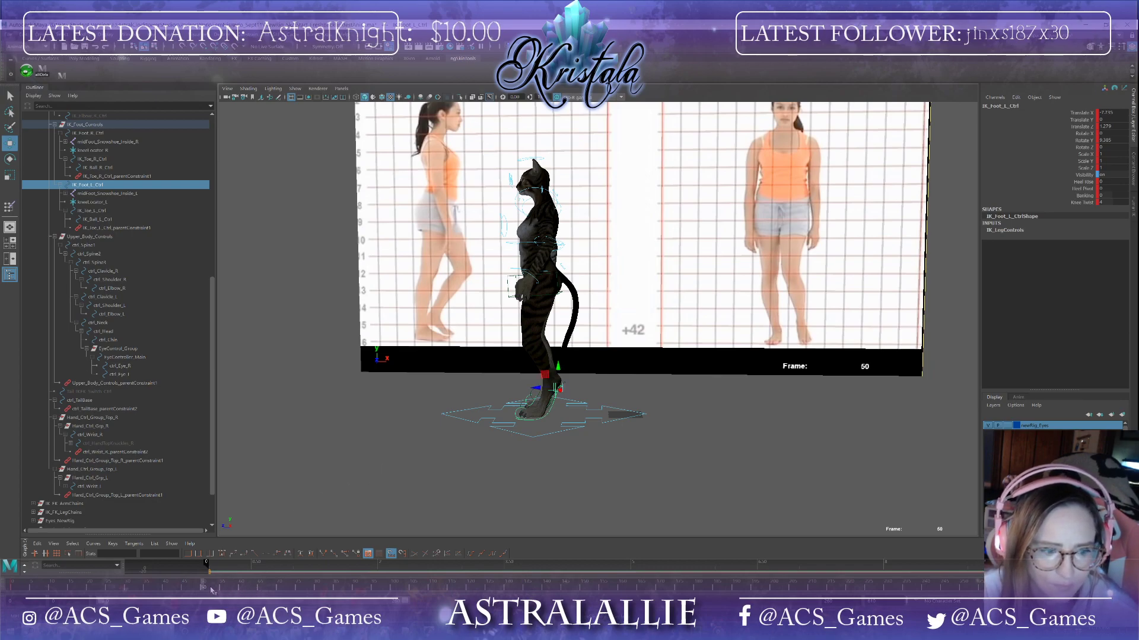
{"action": "left_click", "coordinate": [26, 587]}
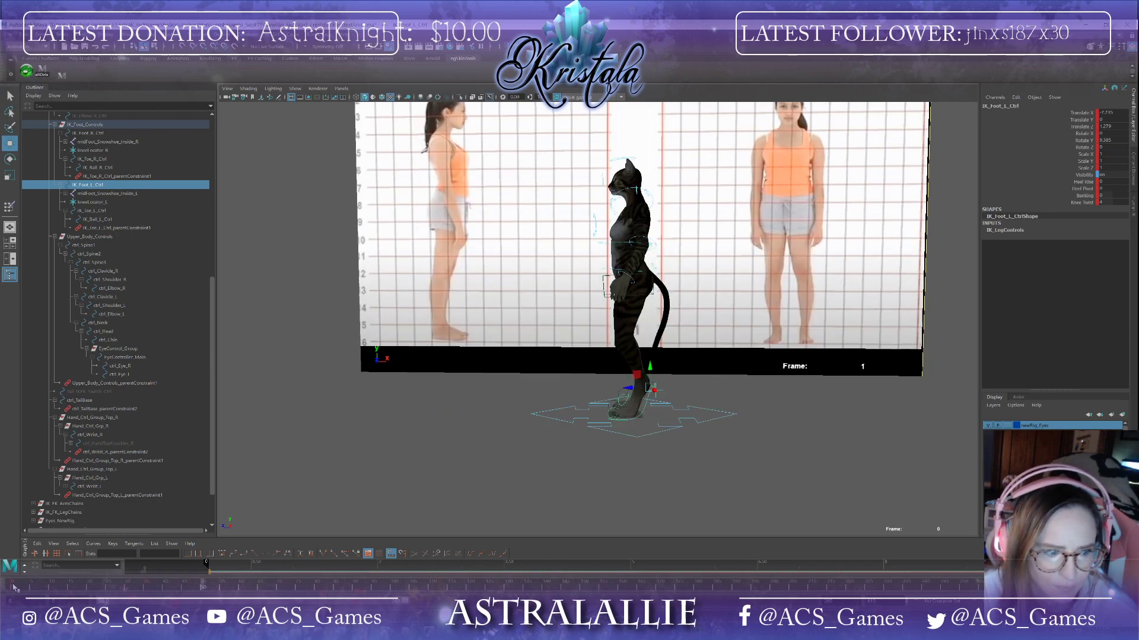
{"action": "right_click", "coordinate": [26, 587]}
{"action": "left_click", "coordinate": [39, 451]}
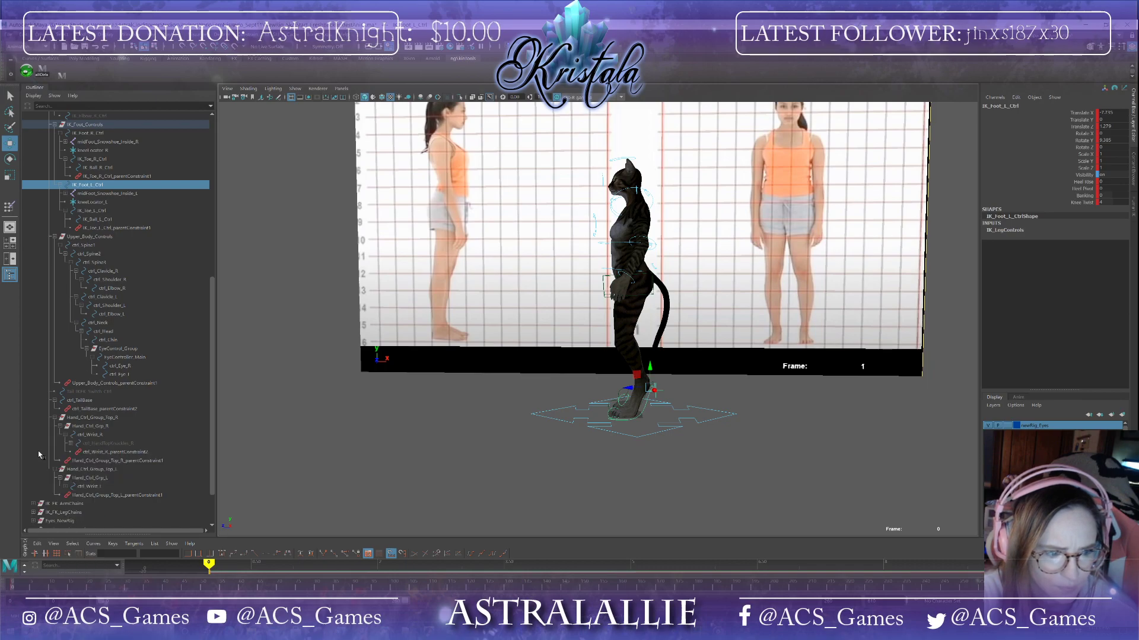
{"action": "left_click", "coordinate": [206, 588]}
{"action": "right_click", "coordinate": [206, 587]}
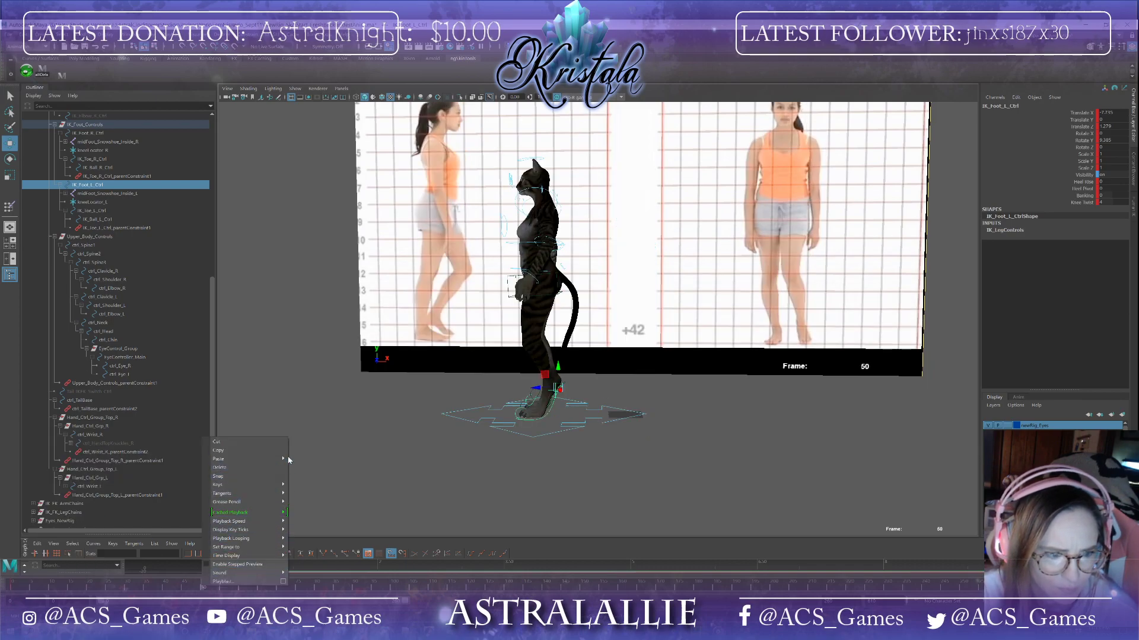
{"action": "left_click", "coordinate": [305, 466]}
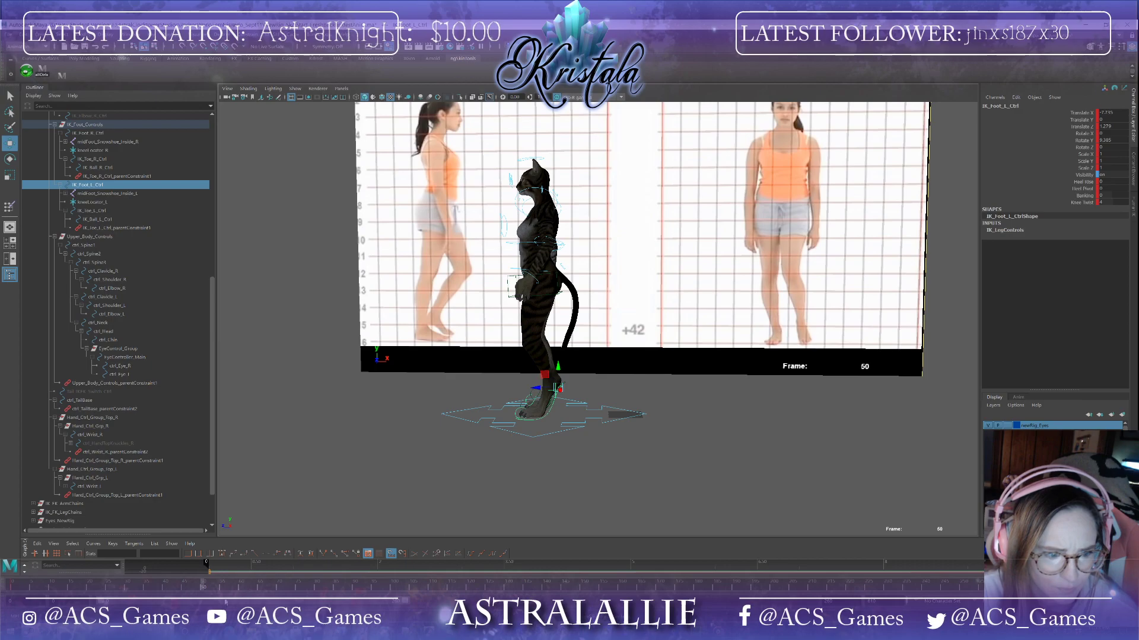
{"action": "mouse_move", "coordinate": [202, 589]}
{"action": "left_mouse_down"}
{"action": "mouse_move", "coordinate": [180, 589]}
{"action": "mouse_move", "coordinate": [203, 590]}
{"action": "left_mouse_up"}
{"action": "right_click", "coordinate": [203, 590]}
{"action": "left_click", "coordinate": [221, 471]}
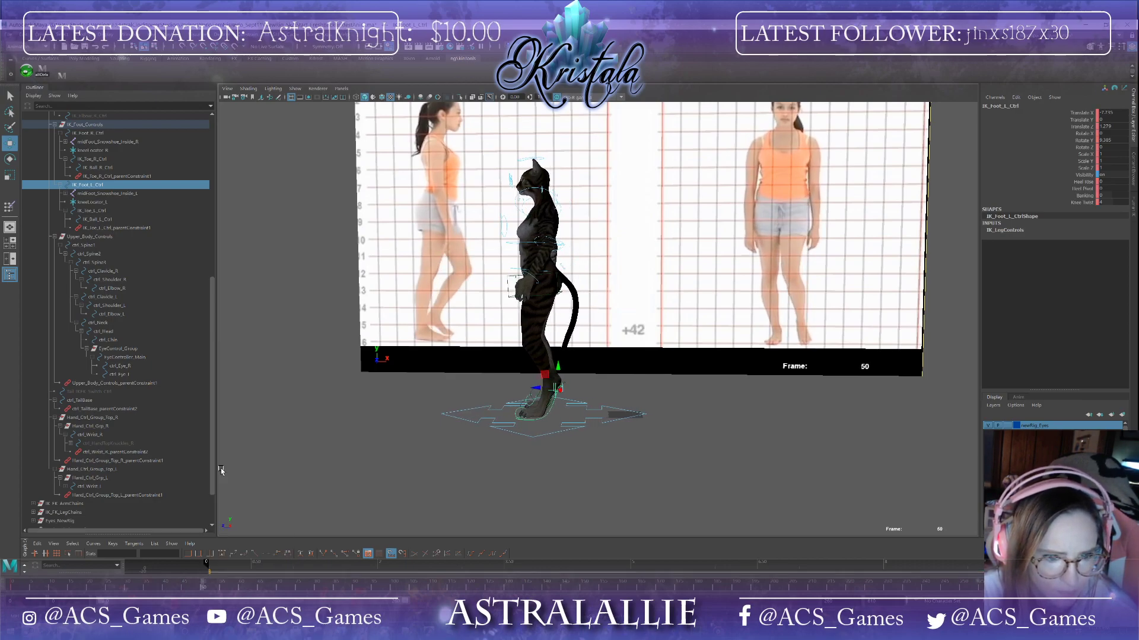
Step: Copy the root control's key from frame 0 and paste it at frame 50
{"action": "left_click", "coordinate": [13, 587]}
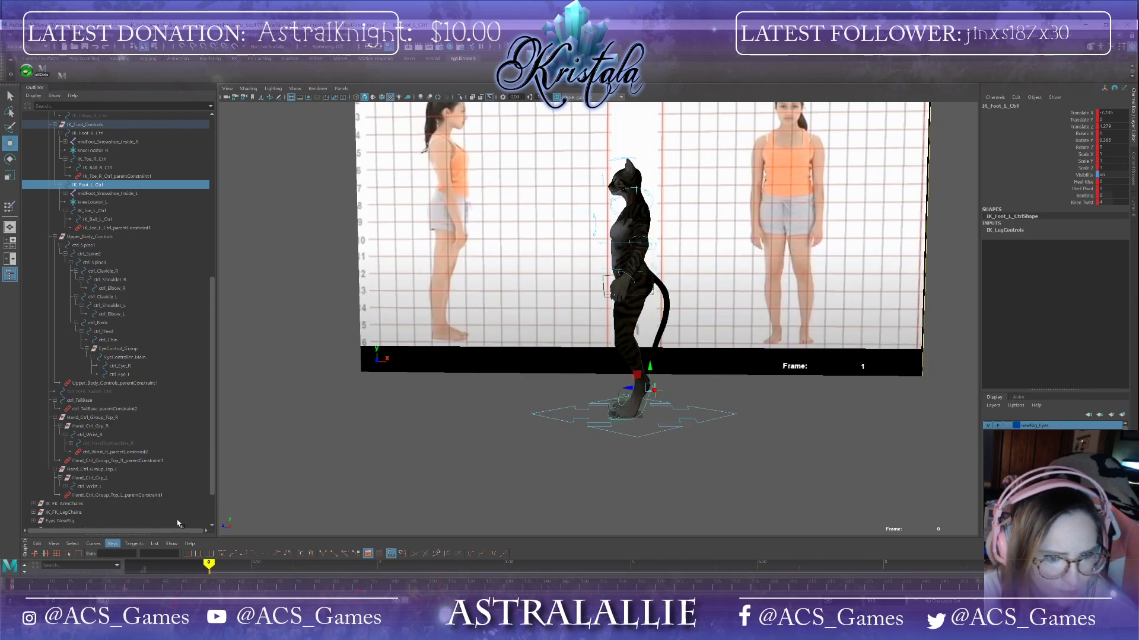
{"action": "left_click", "coordinate": [638, 438]}
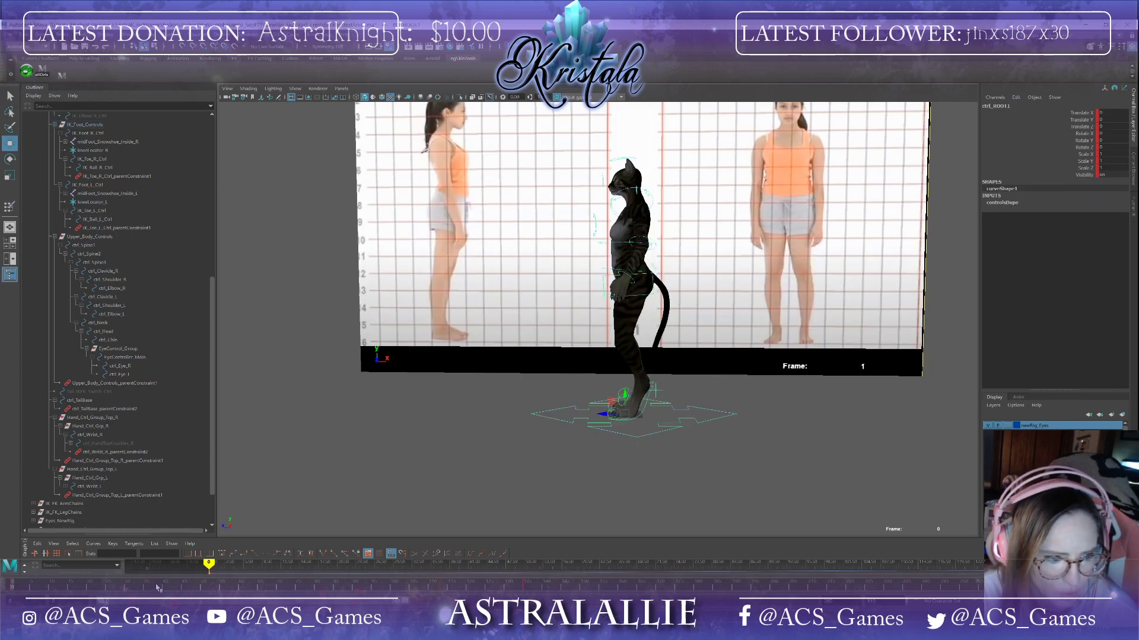
{"action": "right_click", "coordinate": [14, 587]}
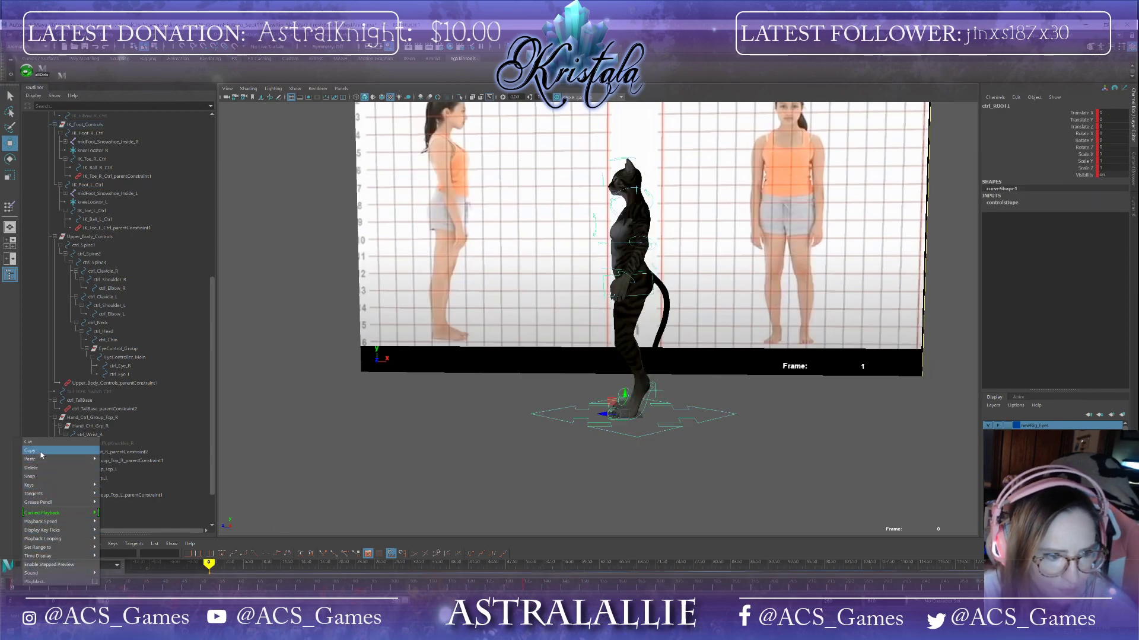
{"action": "left_click", "coordinate": [40, 453]}
{"action": "left_click", "coordinate": [204, 589]}
{"action": "right_click", "coordinate": [203, 588]}
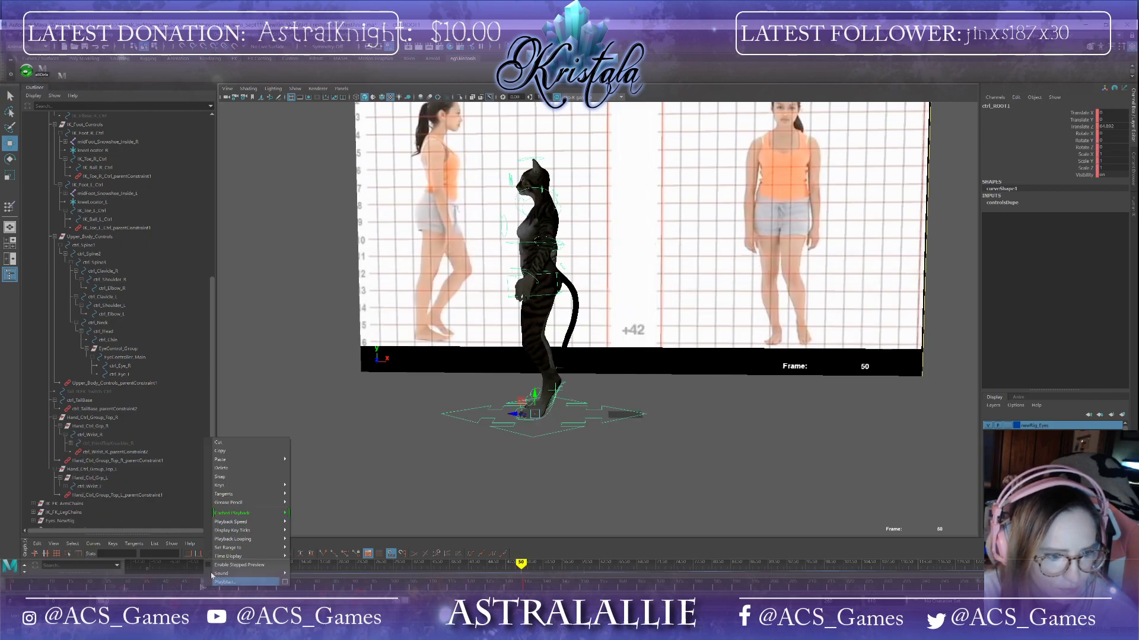
{"action": "left_click", "coordinate": [303, 468]}
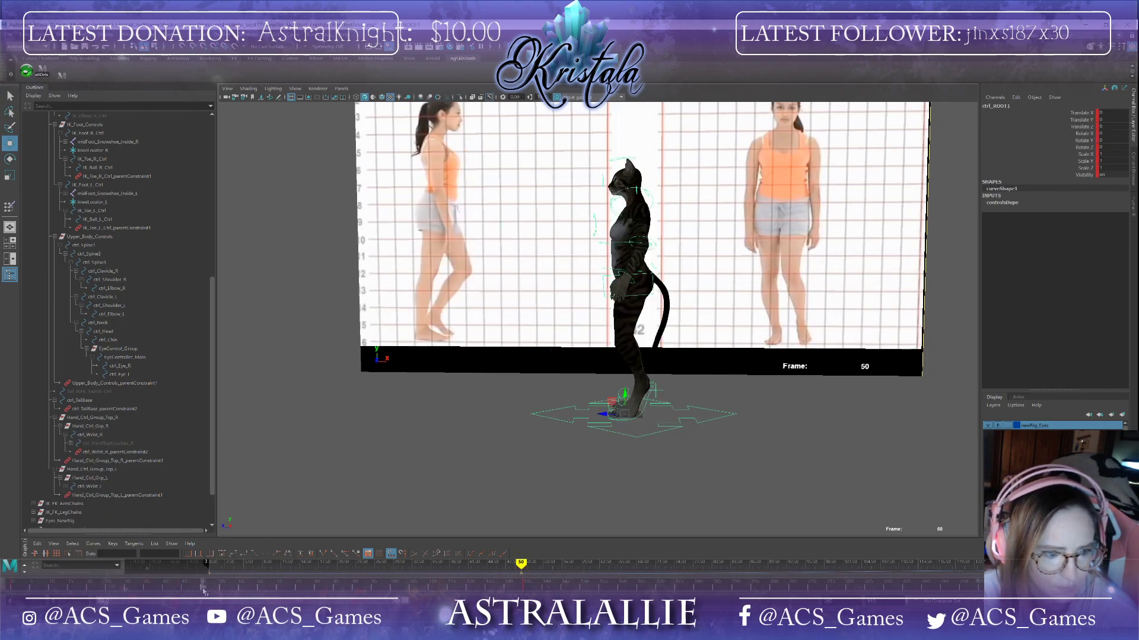
Step: Rotate the left shoulder control at frame 50 to swing the arm
{"action": "mouse_move", "coordinate": [201, 590]}
{"action": "left_mouse_down"}
{"action": "mouse_move", "coordinate": [24, 579]}
{"action": "mouse_move", "coordinate": [189, 564]}
{"action": "mouse_move", "coordinate": [108, 557]}
{"action": "mouse_move", "coordinate": [204, 576]}
{"action": "left_mouse_up"}
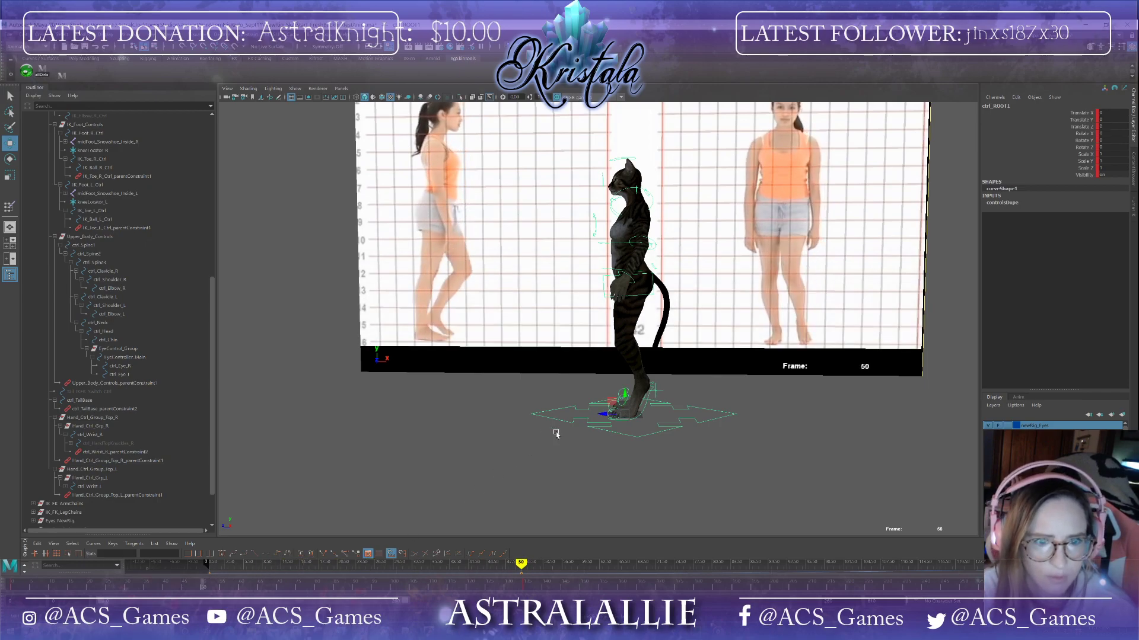
{"action": "scroll", "coordinate": [556, 434], "scroll_direction": "up", "scroll_amount": 2}
{"action": "middle_click_drag", "start_coordinate": [542, 406], "coordinate": [556, 536], "text": "alt"}
{"action": "scroll", "coordinate": [587, 478], "scroll_direction": "down", "scroll_amount": 1}
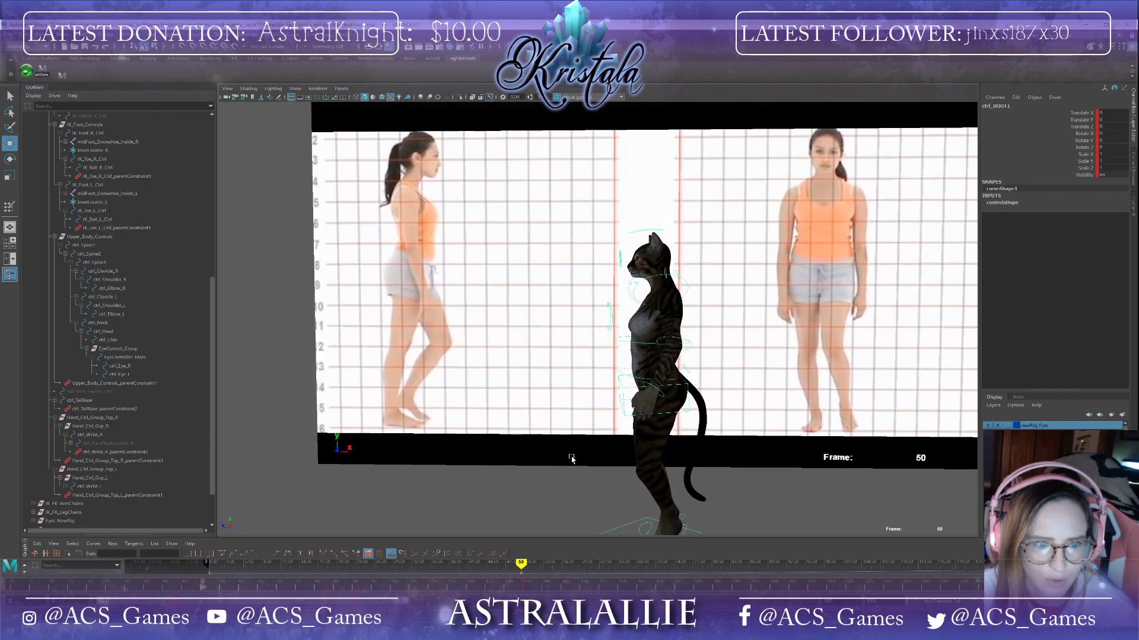
{"action": "mouse_move", "coordinate": [605, 452]}
{"action": "left_mouse_down", "text": "alt"}
{"action": "mouse_move", "coordinate": [668, 458]}
{"action": "mouse_move", "coordinate": [595, 457]}
{"action": "left_mouse_up", "text": "alt"}
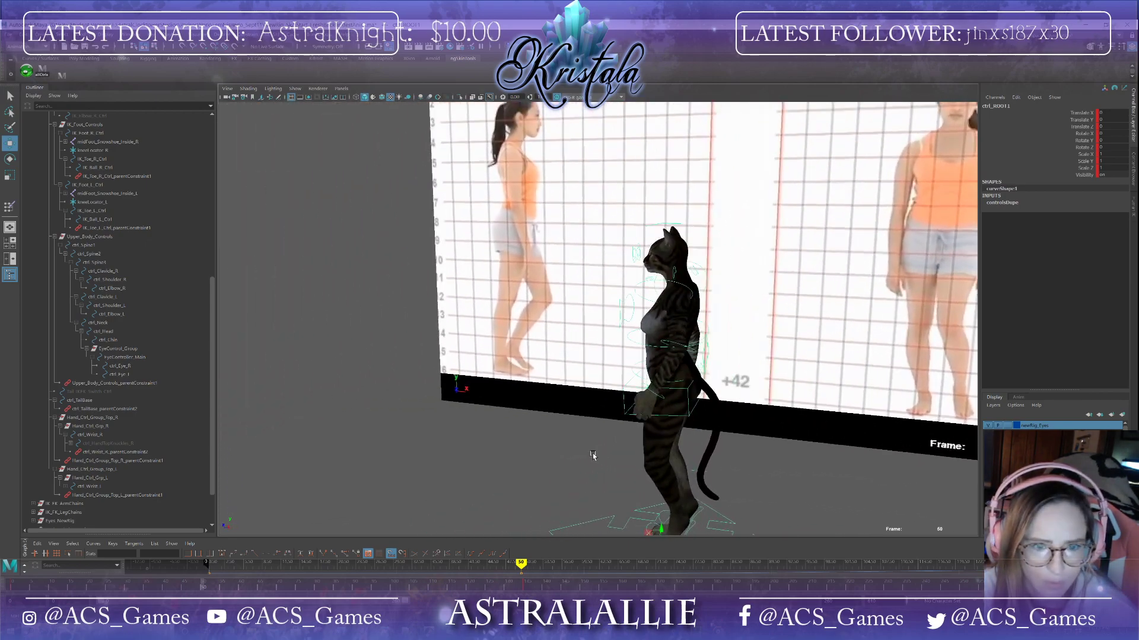
{"action": "left_click", "coordinate": [673, 284]}
{"action": "left_click_drag", "start_coordinate": [678, 356], "coordinate": [685, 355], "text": "alt"}
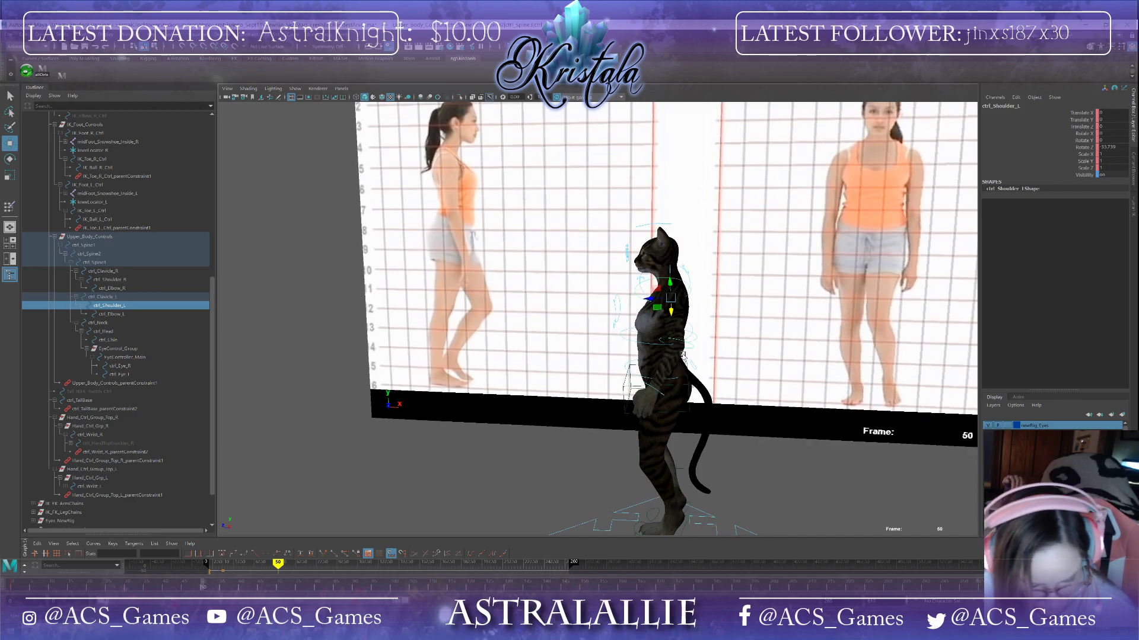
{"action": "key", "text": "e"}
{"action": "left_click_drag", "start_coordinate": [702, 309], "coordinate": [748, 390], "text": "alt"}
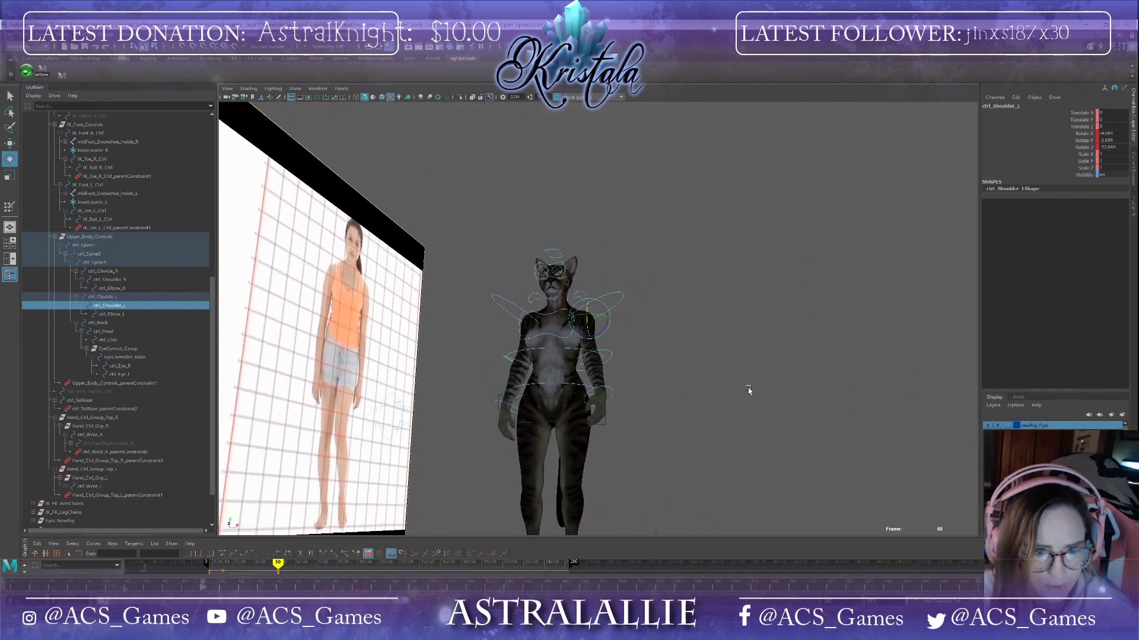
{"action": "left_click_drag", "start_coordinate": [604, 325], "coordinate": [632, 408]}
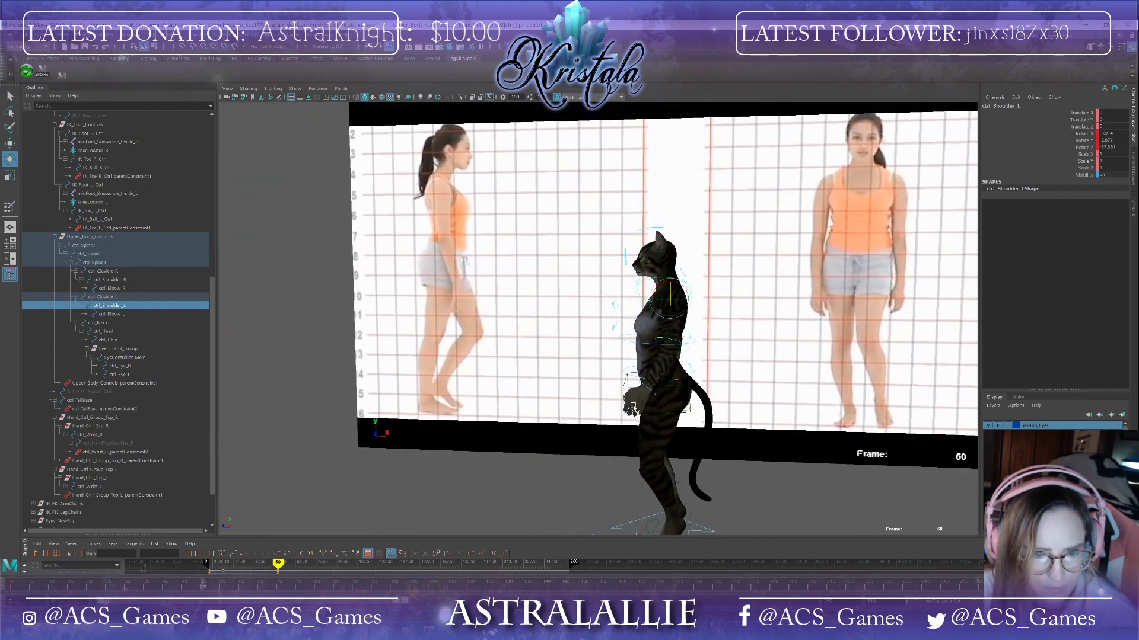
Step: Select the left wrist control, rotate it at frame 50, and scrub between frames 0 and 50 to check the arm swing
{"action": "left_click", "coordinate": [652, 394]}
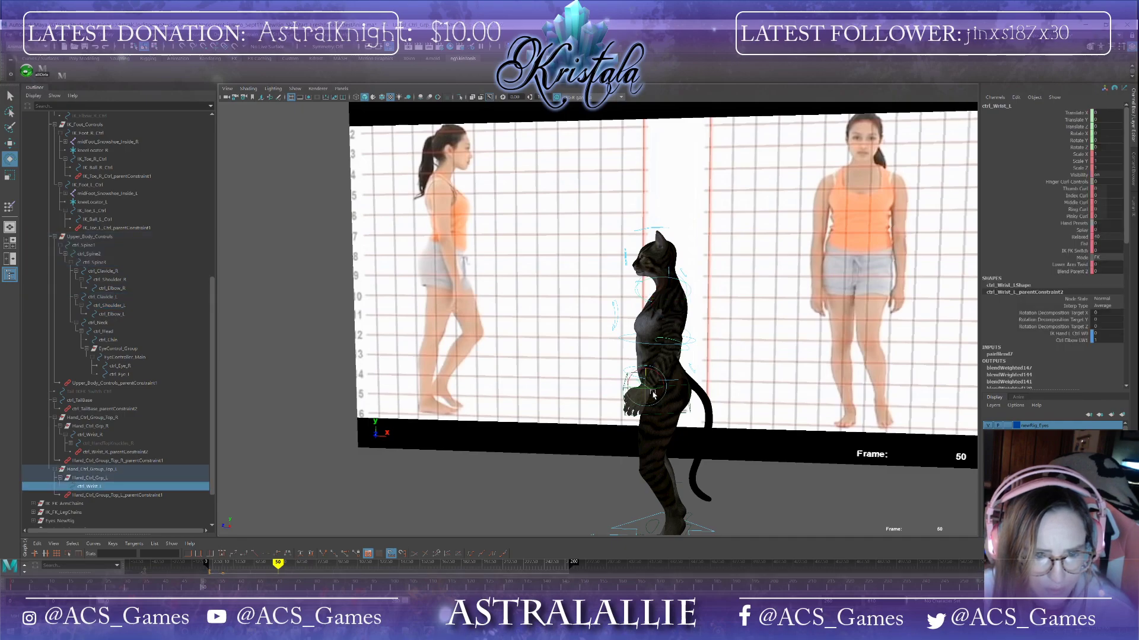
{"action": "left_click_drag", "start_coordinate": [648, 392], "coordinate": [692, 415], "text": "alt"}
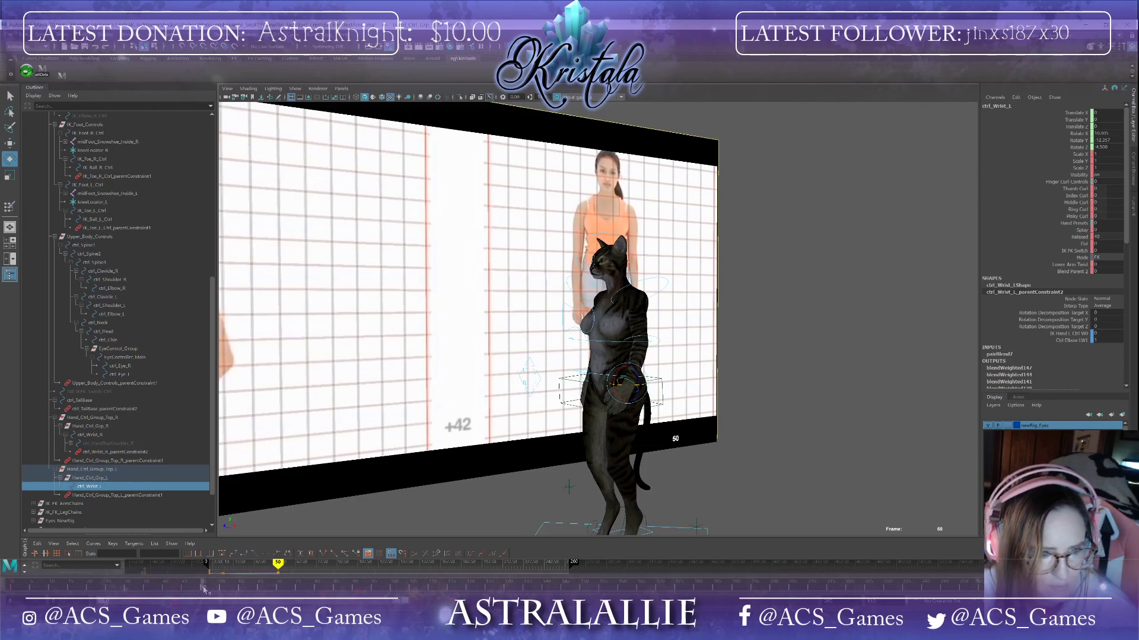
{"action": "left_click_drag", "start_coordinate": [203, 590], "coordinate": [2, 545]}
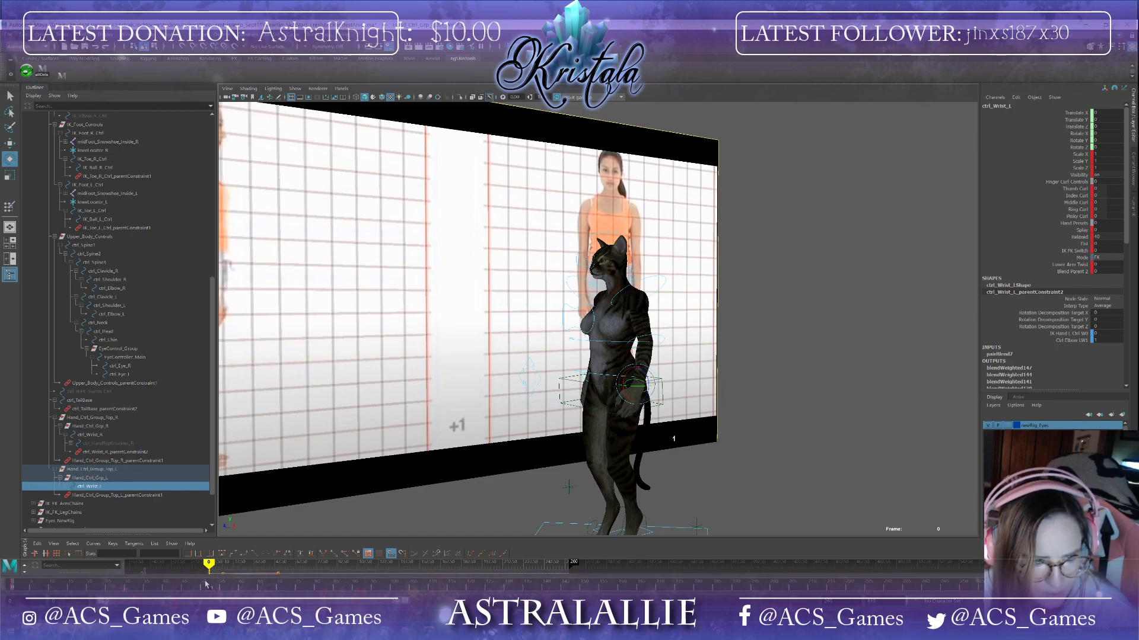
{"action": "left_click_drag", "start_coordinate": [202, 585], "coordinate": [158, 574]}
{"action": "left_click_drag", "start_coordinate": [492, 440], "coordinate": [587, 435], "text": "alt"}
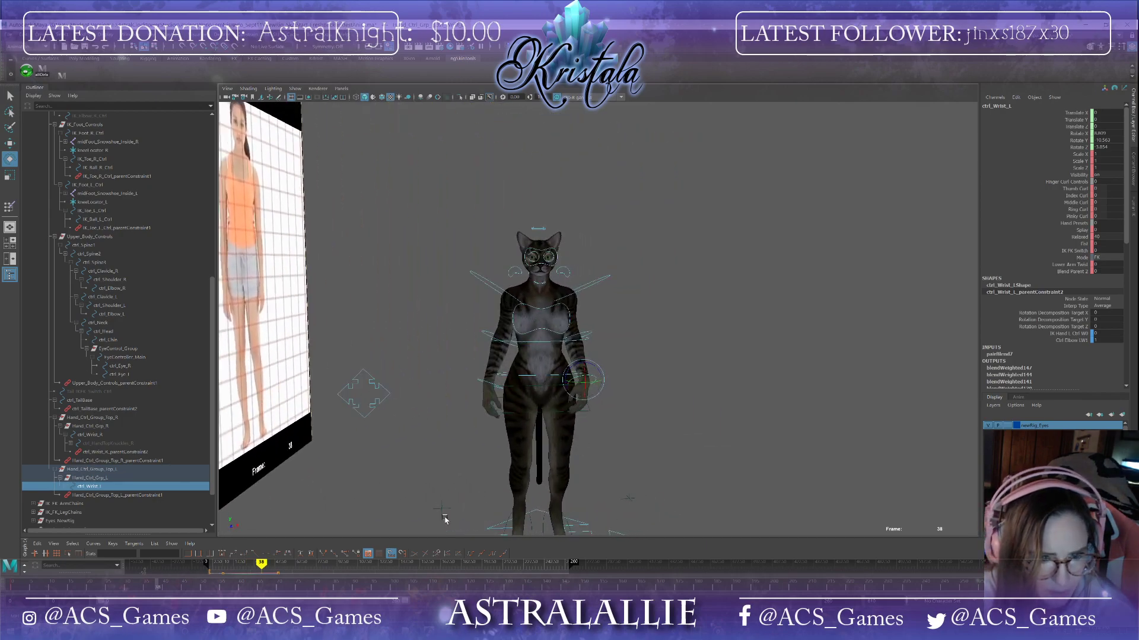
{"action": "left_click_drag", "start_coordinate": [12, 590], "coordinate": [202, 585]}
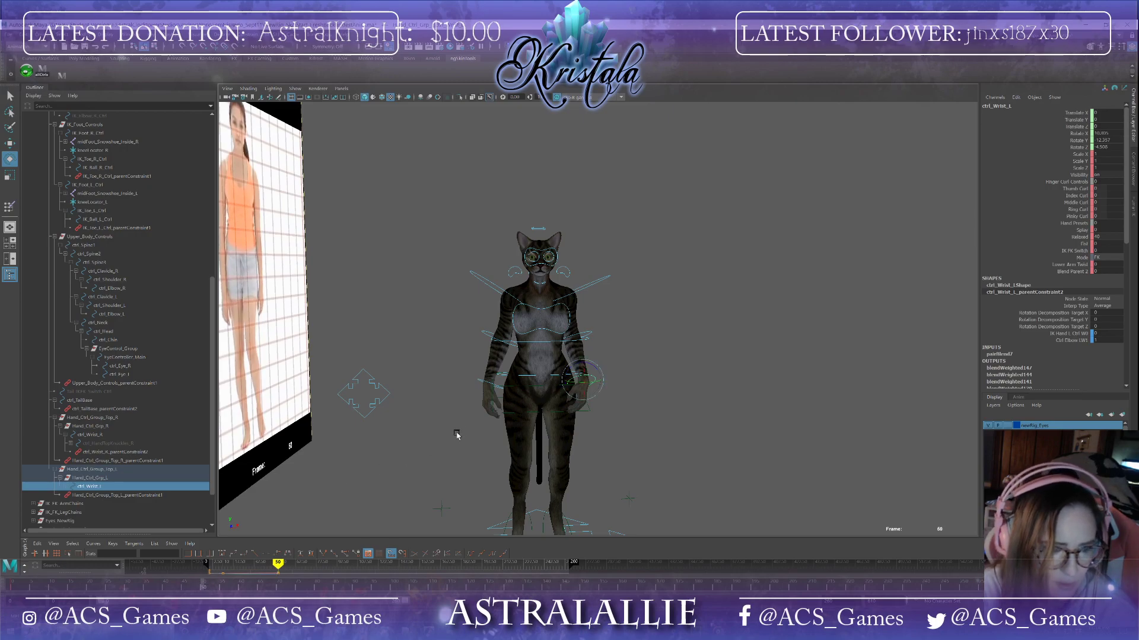
{"action": "left_click_drag", "start_coordinate": [456, 434], "coordinate": [388, 431], "text": "alt"}
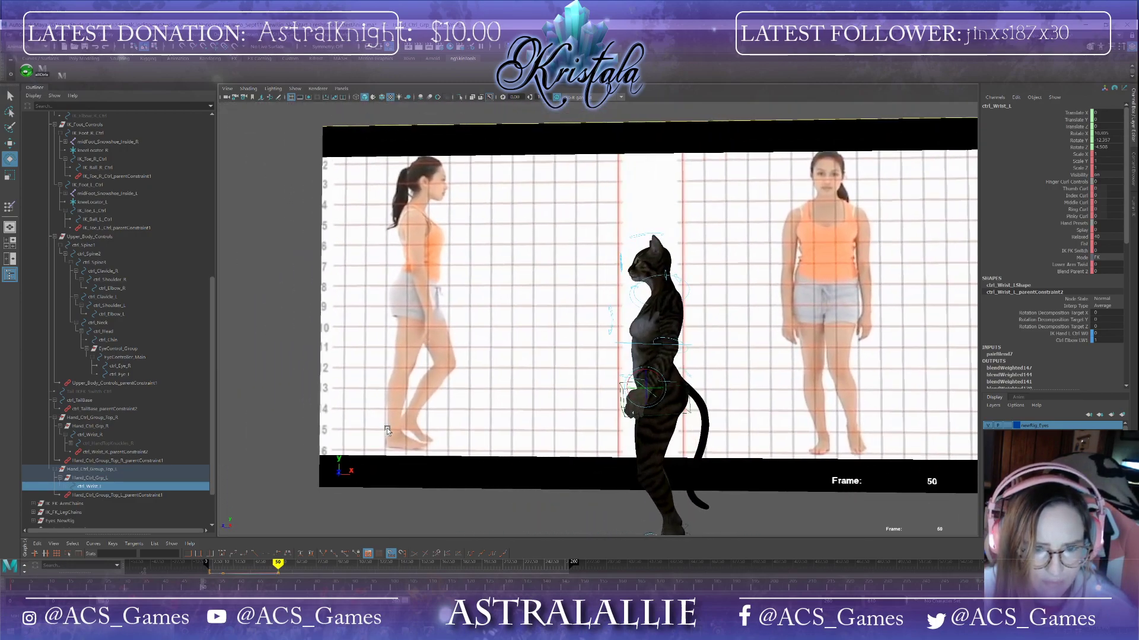
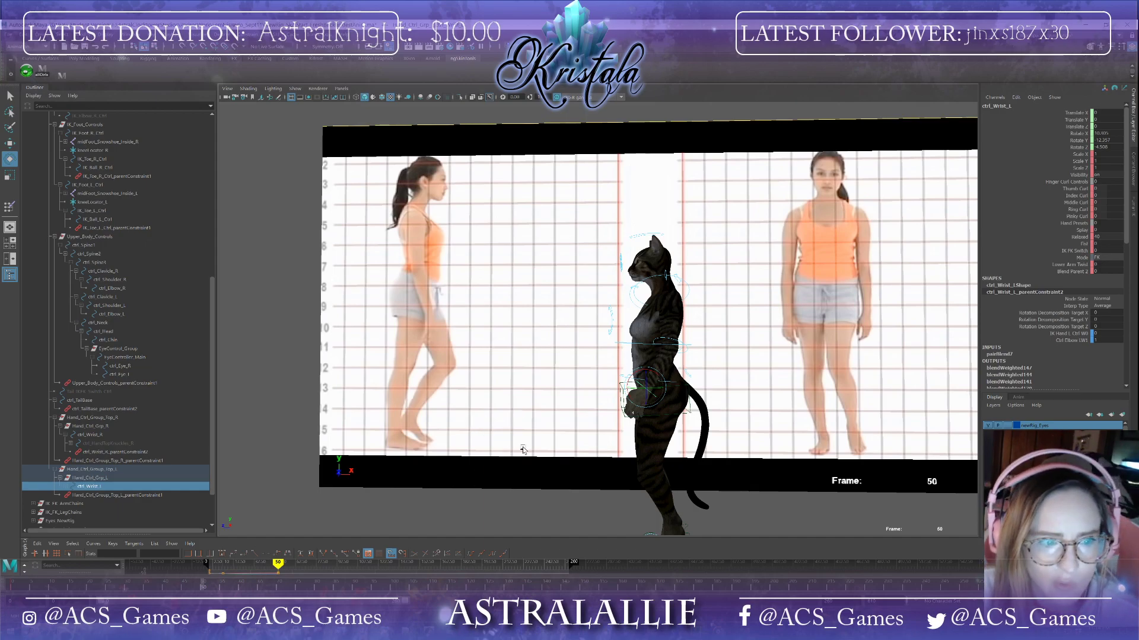
Step: Select the reference image plane and move it sideways away from the character
{"action": "left_click_drag", "start_coordinate": [523, 450], "coordinate": [351, 331], "text": "alt"}
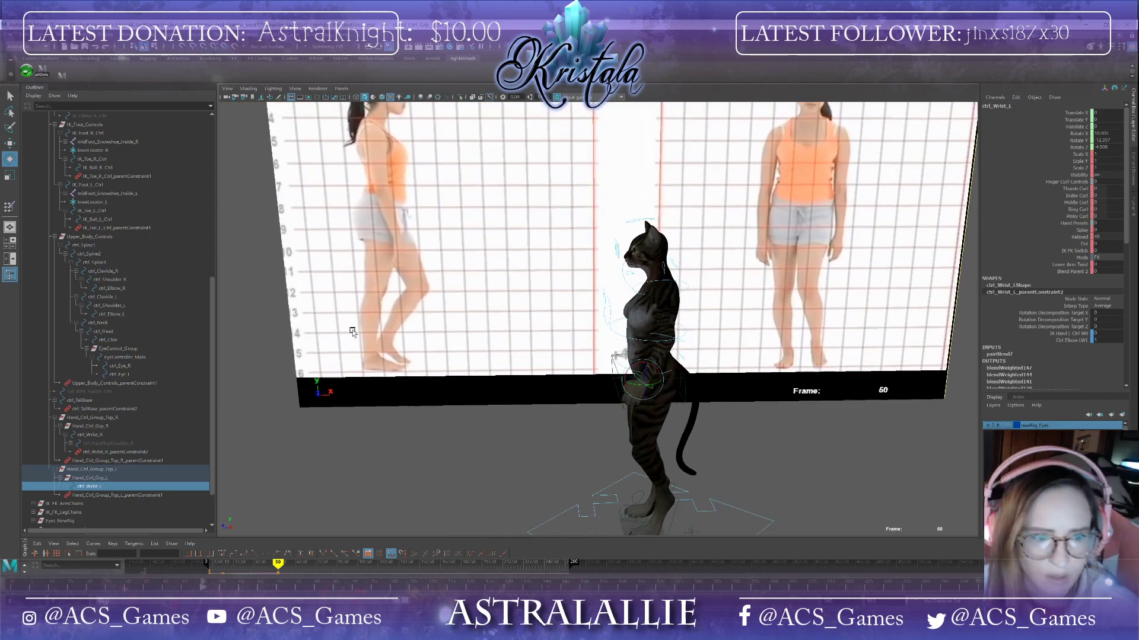
{"action": "scroll", "coordinate": [369, 327], "scroll_direction": "down", "scroll_amount": 3}
{"action": "left_click", "coordinate": [410, 314]}
{"action": "left_click_drag", "start_coordinate": [409, 365], "coordinate": [466, 356], "text": "alt"}
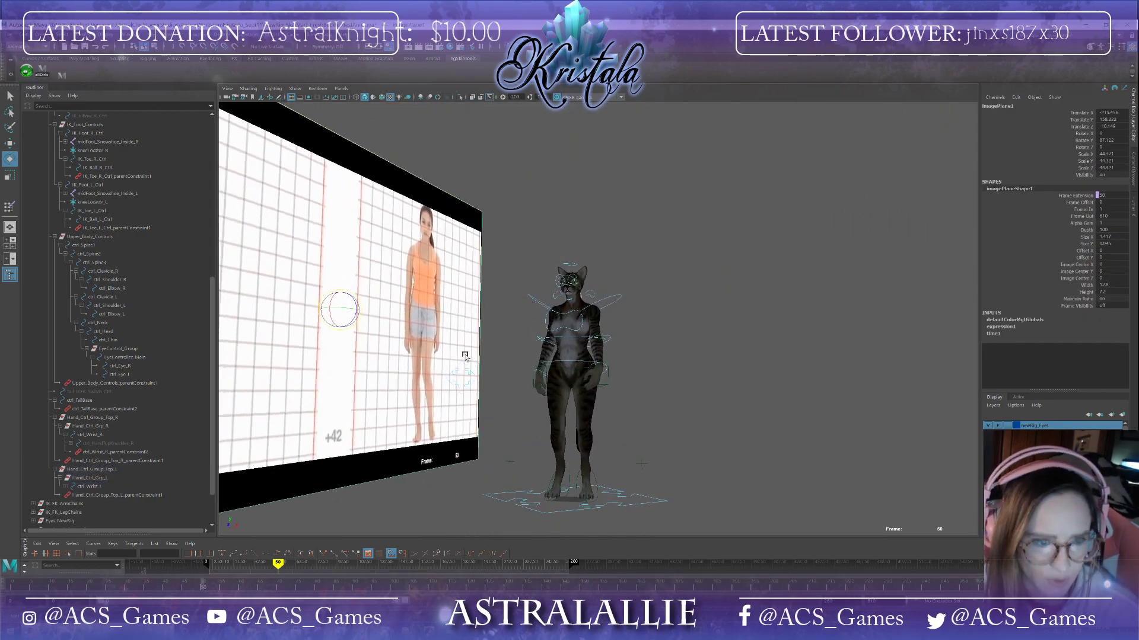
{"action": "key", "text": "w"}
{"action": "left_click_drag", "start_coordinate": [363, 315], "coordinate": [216, 314]}
{"action": "left_click_drag", "start_coordinate": [436, 359], "coordinate": [504, 350], "text": "alt"}
{"action": "middle_click_drag", "start_coordinate": [504, 350], "coordinate": [590, 315], "text": "alt"}
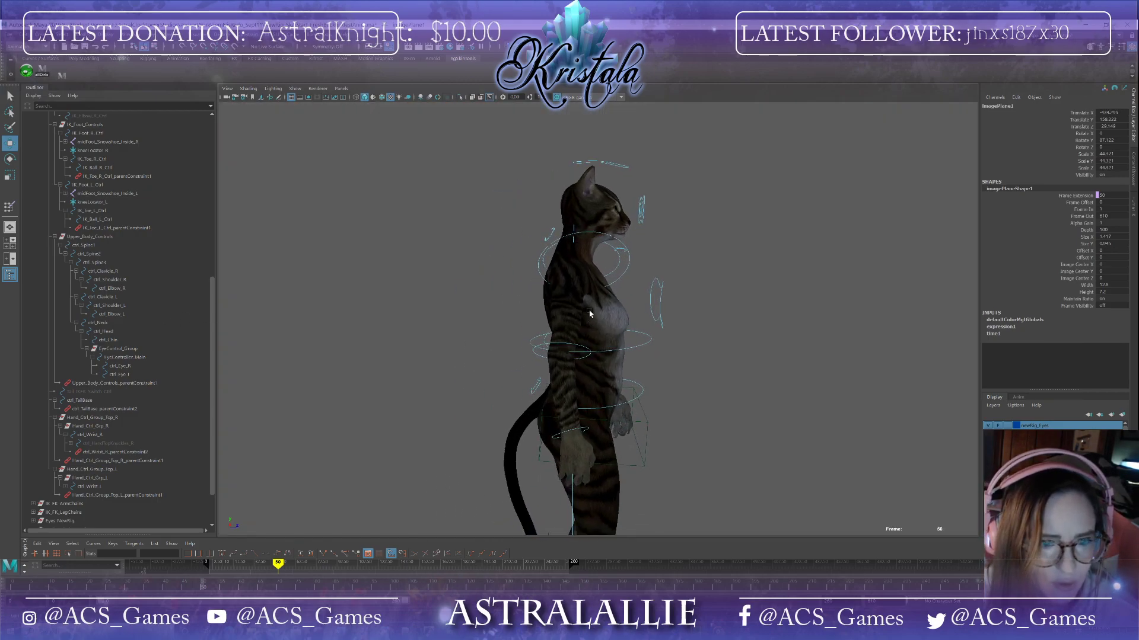
Step: Select the right shoulder control and rotate it slightly downward
{"action": "left_click", "coordinate": [614, 241]}
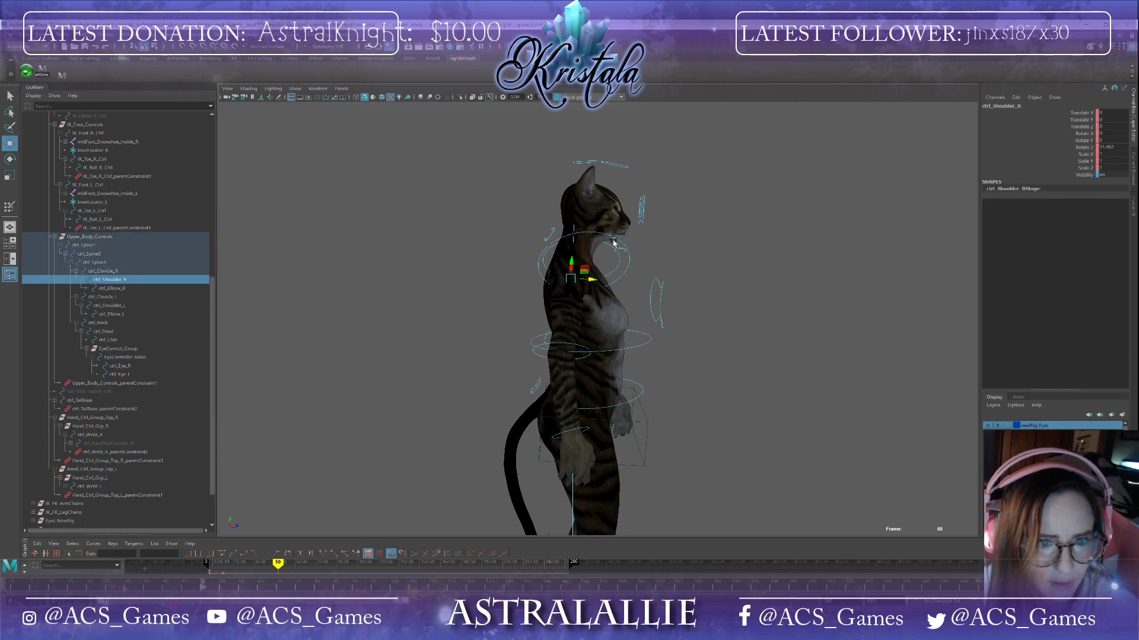
{"action": "key", "text": "e"}
{"action": "left_click_drag", "start_coordinate": [587, 264], "coordinate": [585, 279]}
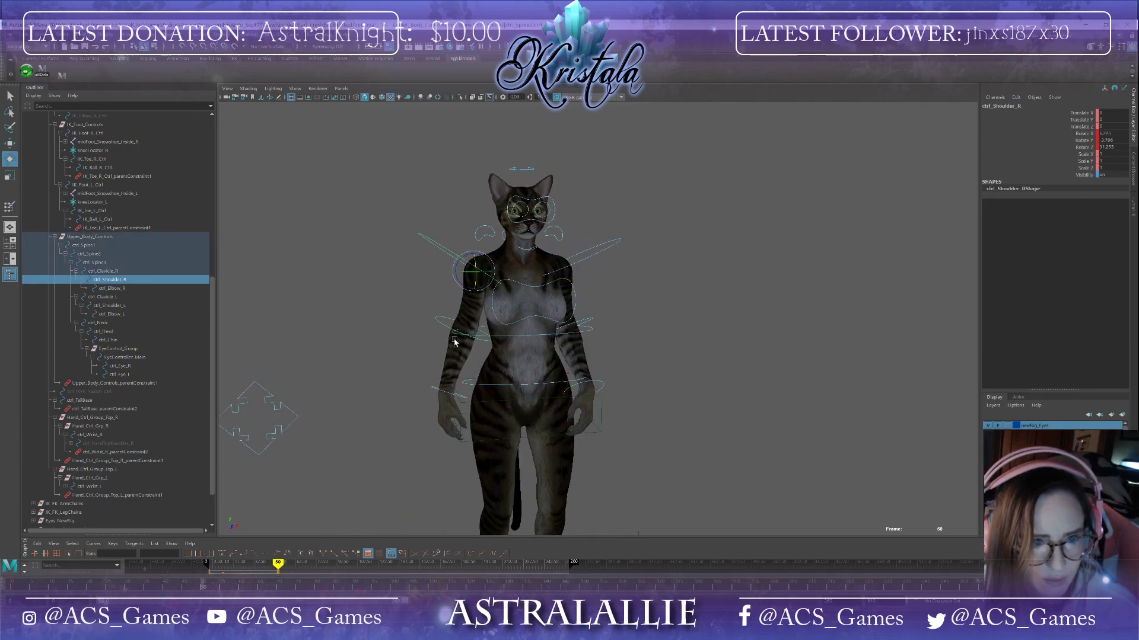
Step: Inspect the right arm from the side, selecting the right elbow and right wrist controls
{"action": "left_click", "coordinate": [459, 331]}
{"action": "left_click_drag", "start_coordinate": [465, 326], "coordinate": [530, 372]}
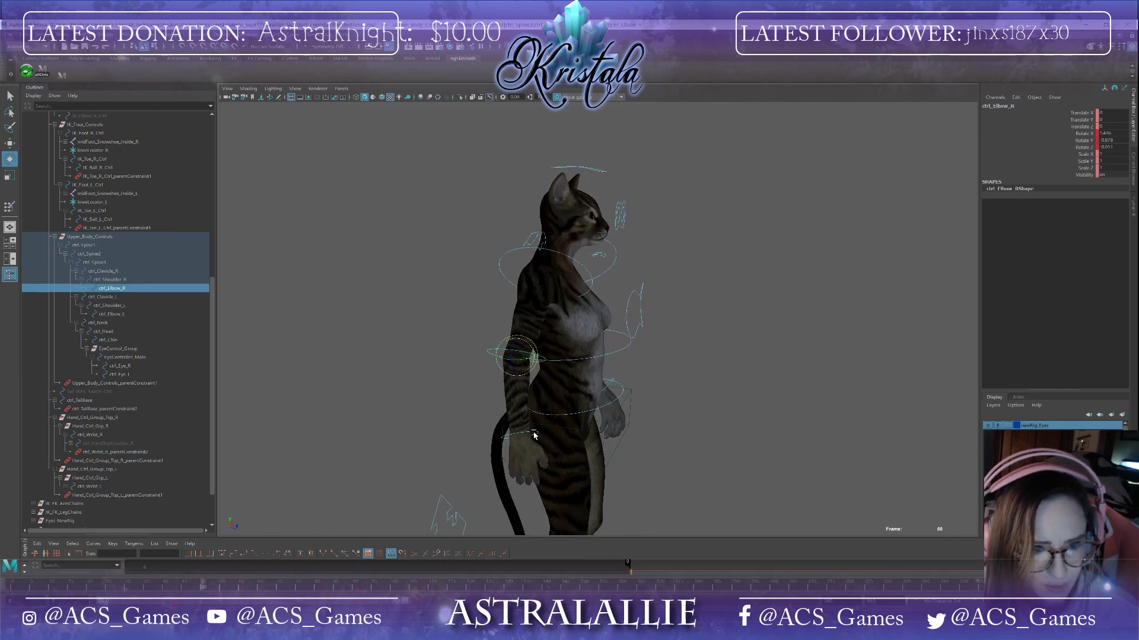
{"action": "left_click", "coordinate": [538, 431]}
{"action": "left_click", "coordinate": [536, 434]}
{"action": "left_click_drag", "start_coordinate": [536, 434], "coordinate": [480, 369]}
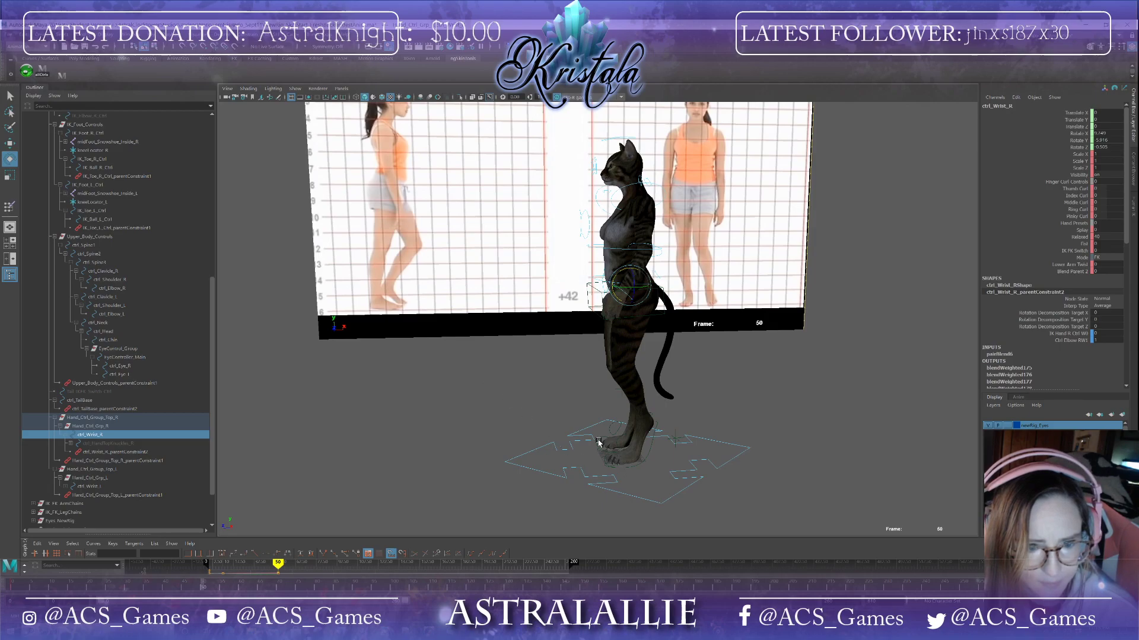
Step: Try moving the hip control downward, then undo the move
{"action": "left_click", "coordinate": [664, 313]}
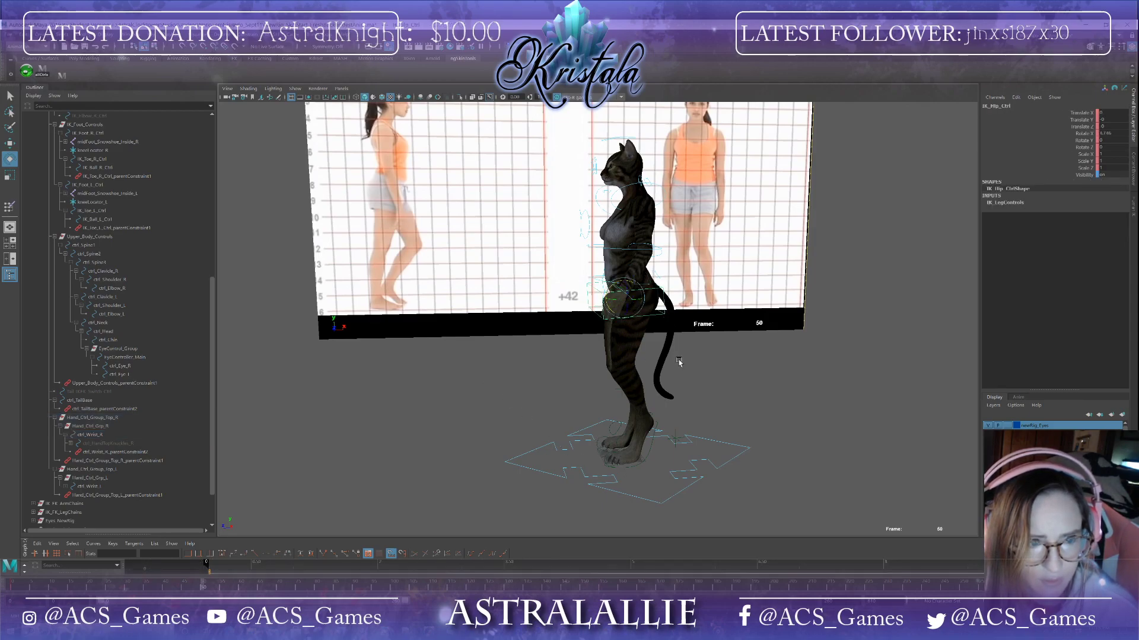
{"action": "left_click_drag", "start_coordinate": [678, 359], "coordinate": [673, 357], "text": "alt"}
{"action": "key", "text": "w"}
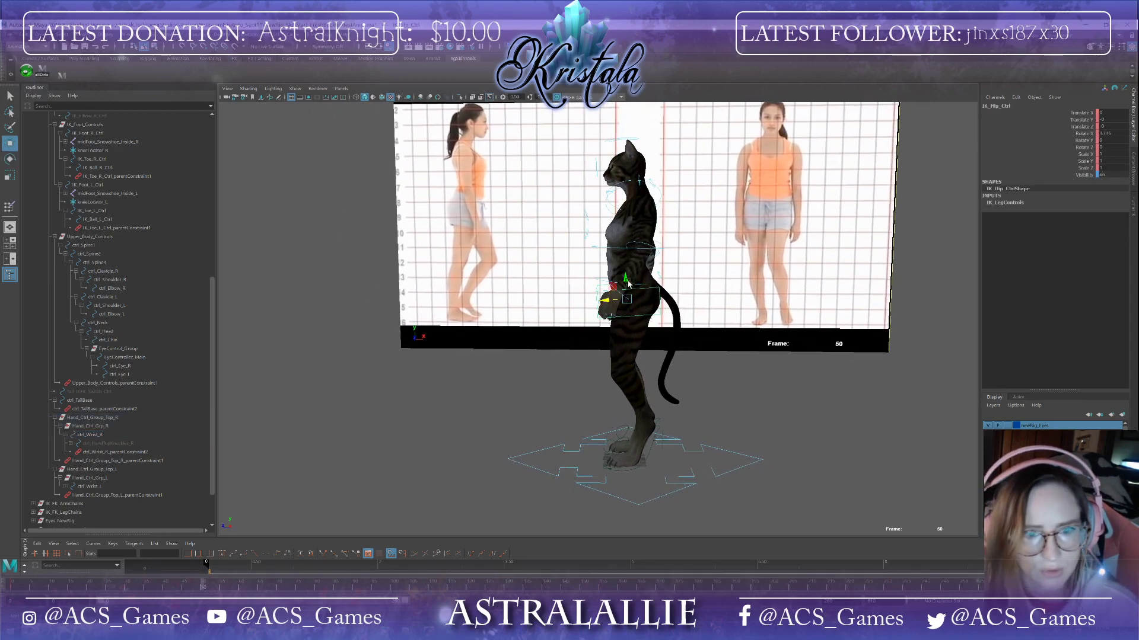
{"action": "mouse_move", "coordinate": [626, 277]}
{"action": "left_mouse_down"}
{"action": "mouse_move", "coordinate": [625, 303]}
{"action": "mouse_move", "coordinate": [622, 262]}
{"action": "mouse_move", "coordinate": [624, 298]}
{"action": "left_mouse_up"}
{"action": "key", "text": "ctrl+z"}
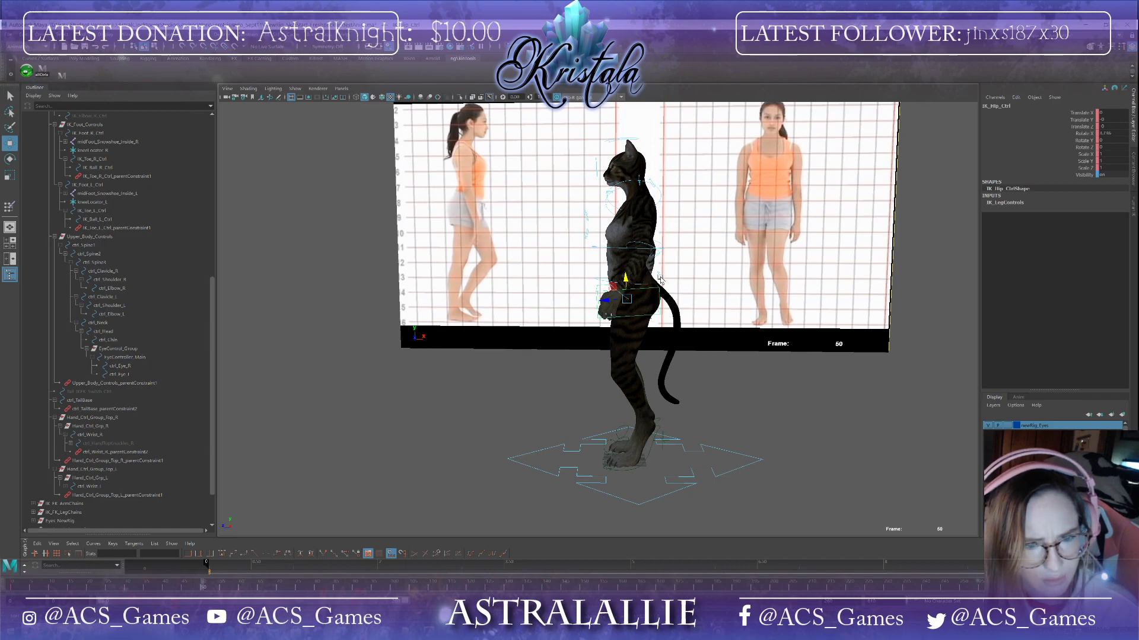
Step: Select the tail base control and its parent constraint, try moving the tail base, then undo it
{"action": "left_click", "coordinate": [660, 279]}
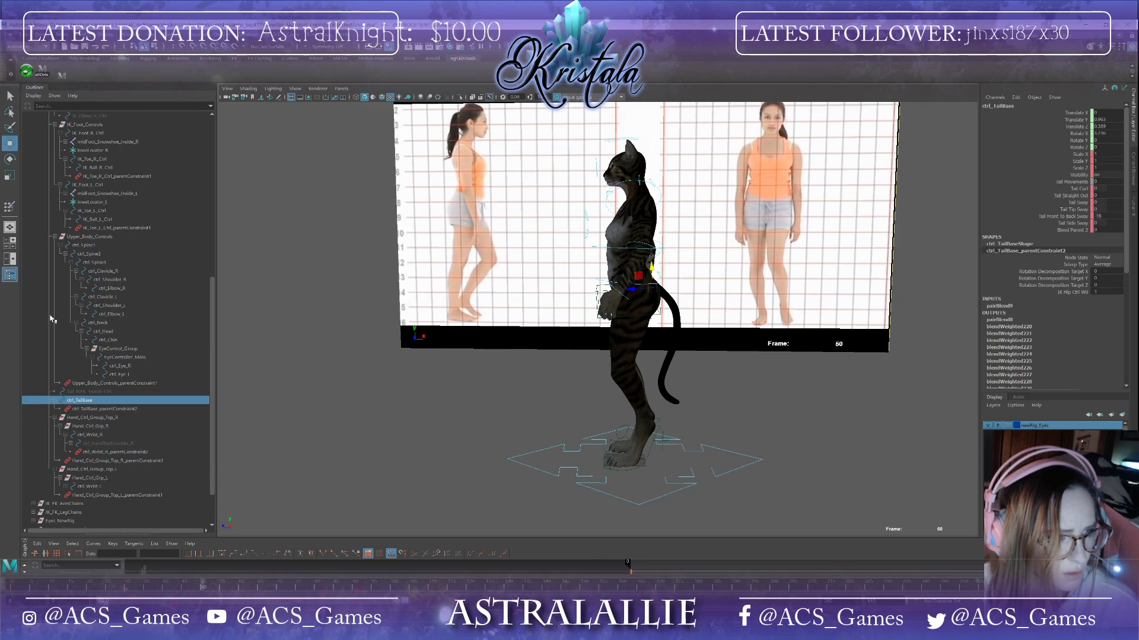
{"action": "left_click", "coordinate": [100, 409]}
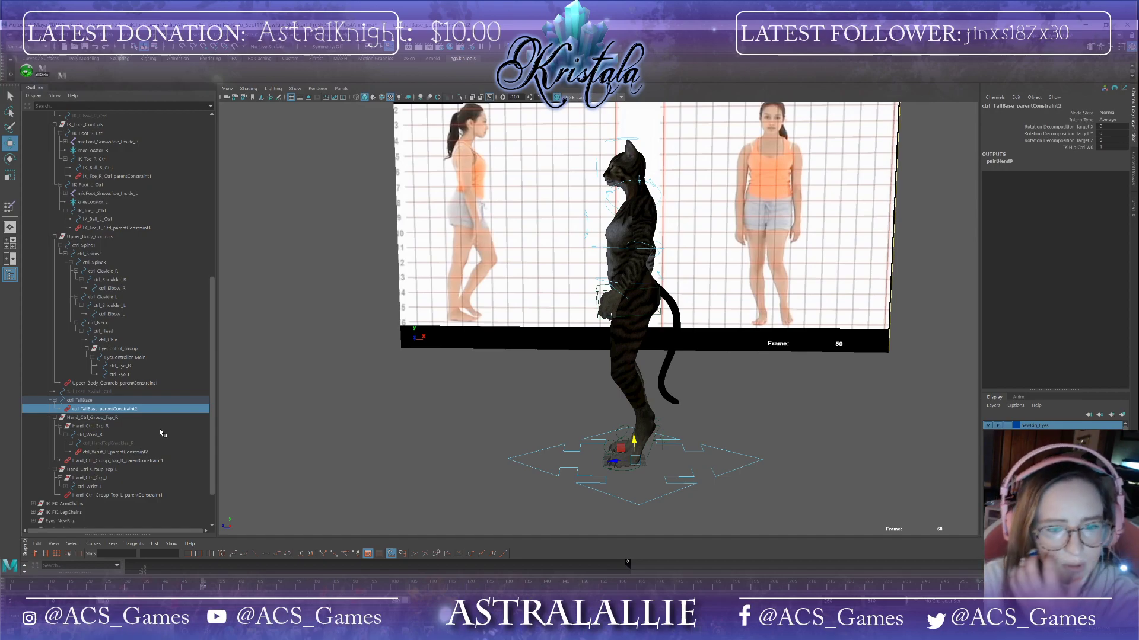
{"action": "left_click", "coordinate": [661, 279]}
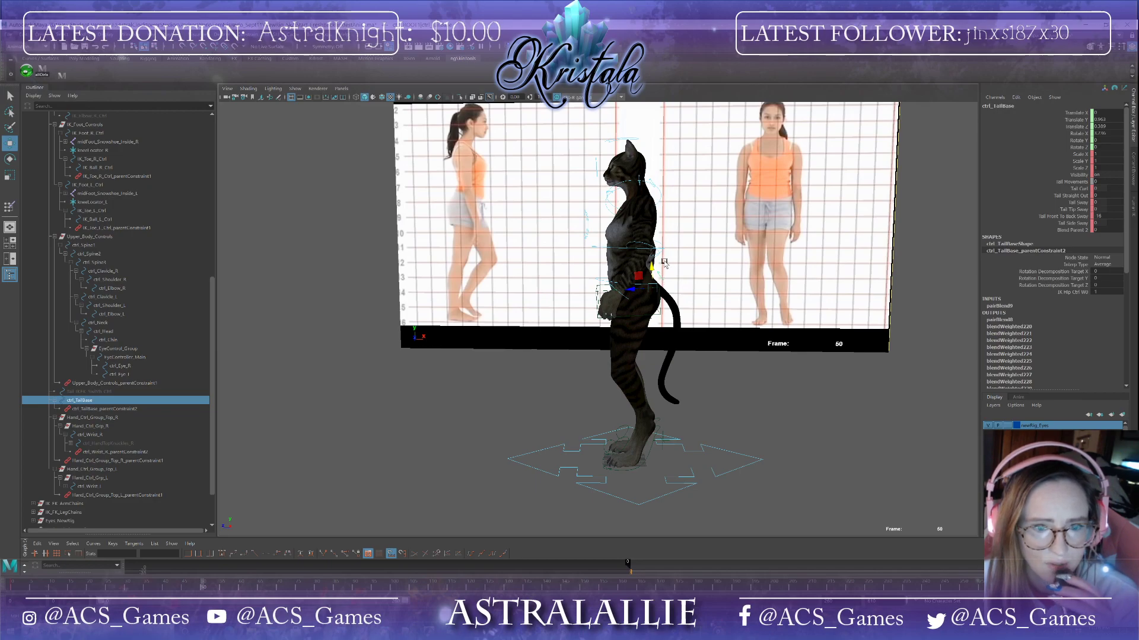
{"action": "left_click_drag", "start_coordinate": [652, 278], "coordinate": [645, 260]}
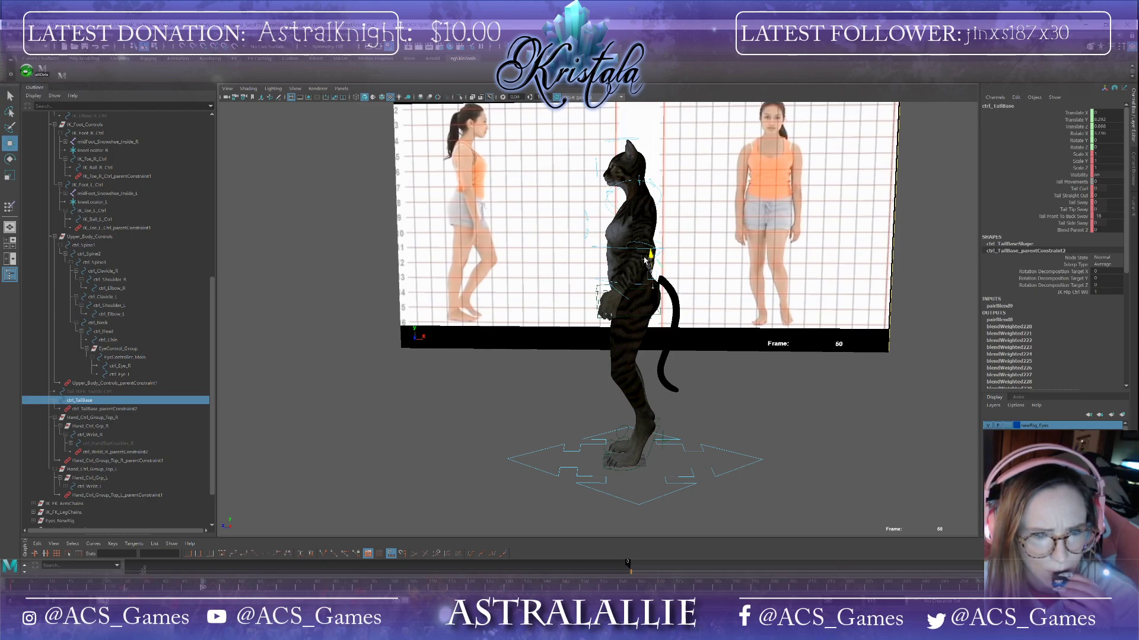
{"action": "key", "text": "ctrl+z"}
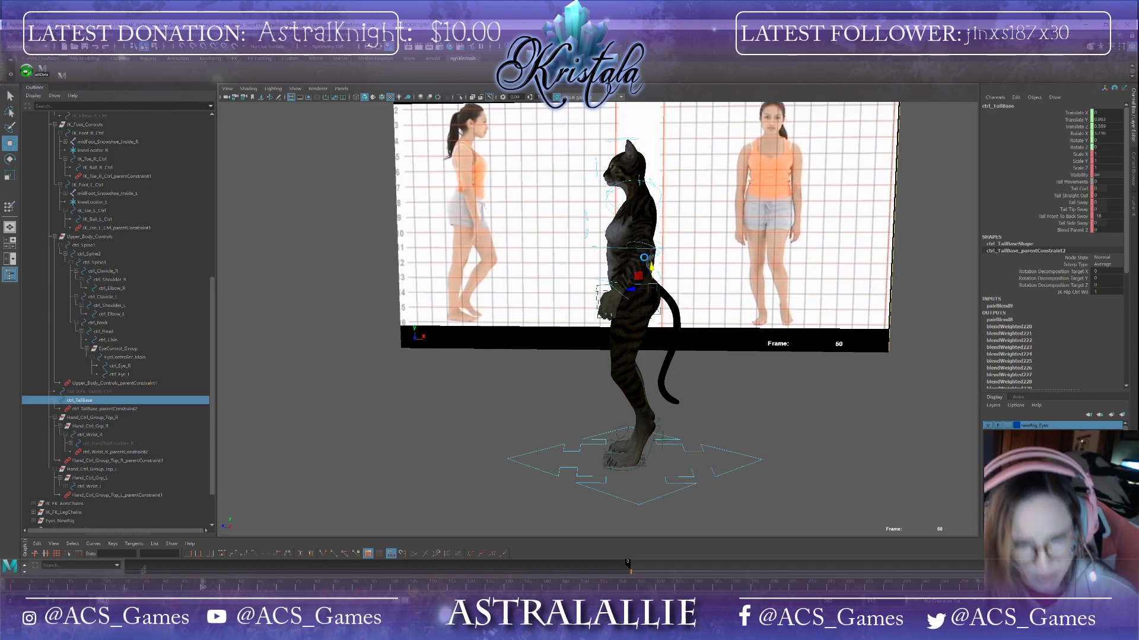
Step: Select the tail base's existing parent constraint and delete it
{"action": "left_click_drag", "start_coordinate": [645, 260], "coordinate": [574, 345], "text": "alt"}
{"action": "scroll", "coordinate": [574, 345], "scroll_direction": "up", "scroll_amount": 5}
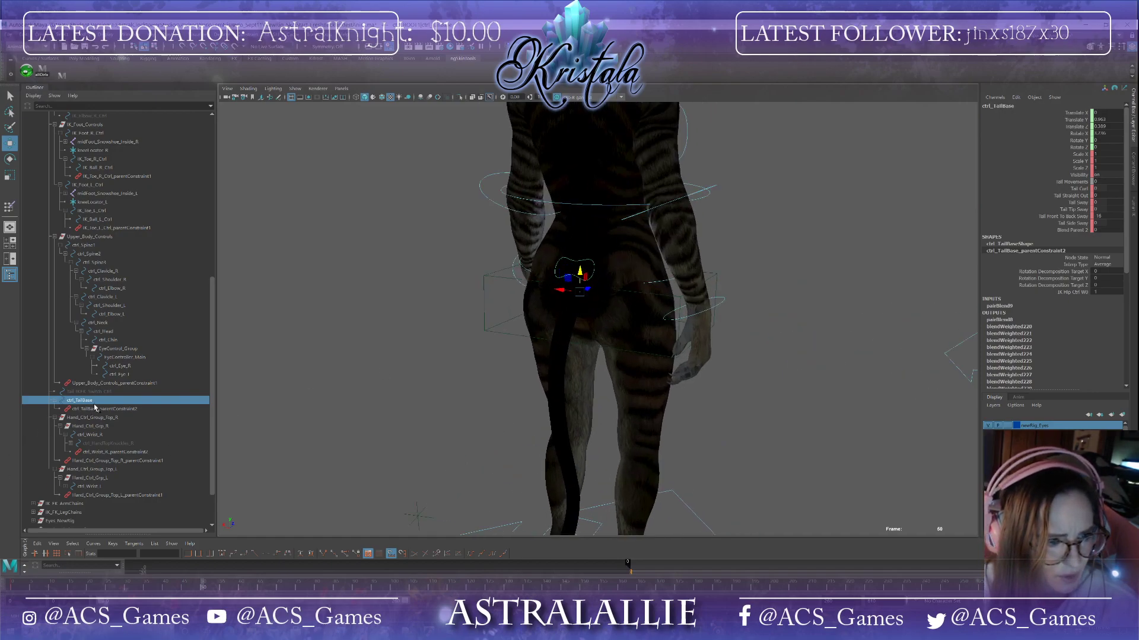
{"action": "left_click", "coordinate": [106, 410]}
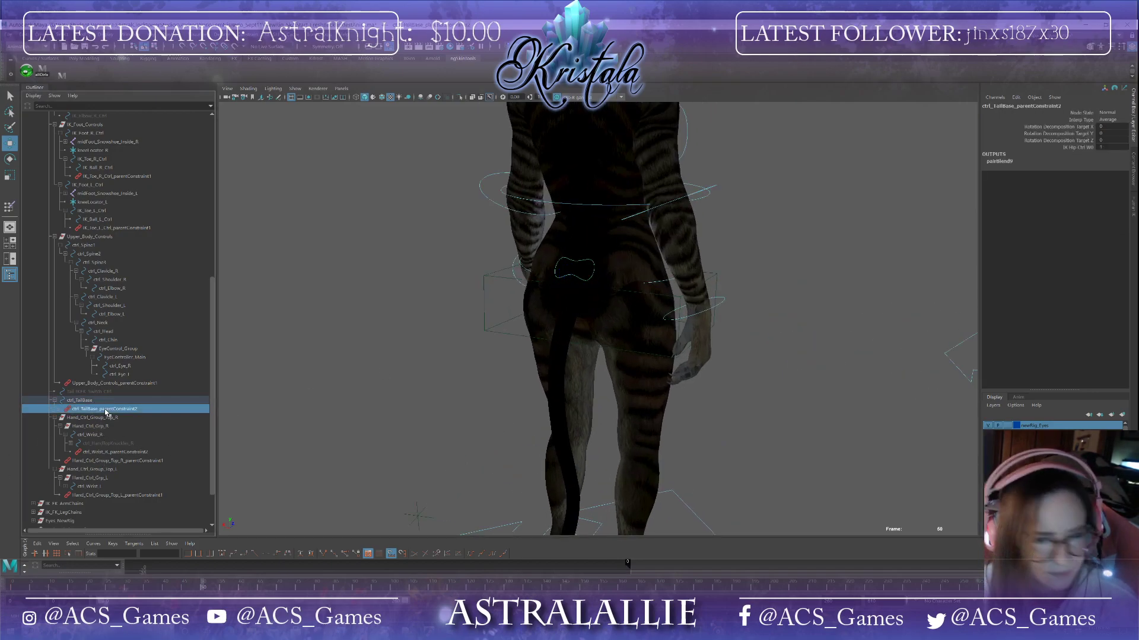
{"action": "left_click_drag", "start_coordinate": [435, 401], "coordinate": [522, 396], "text": "alt"}
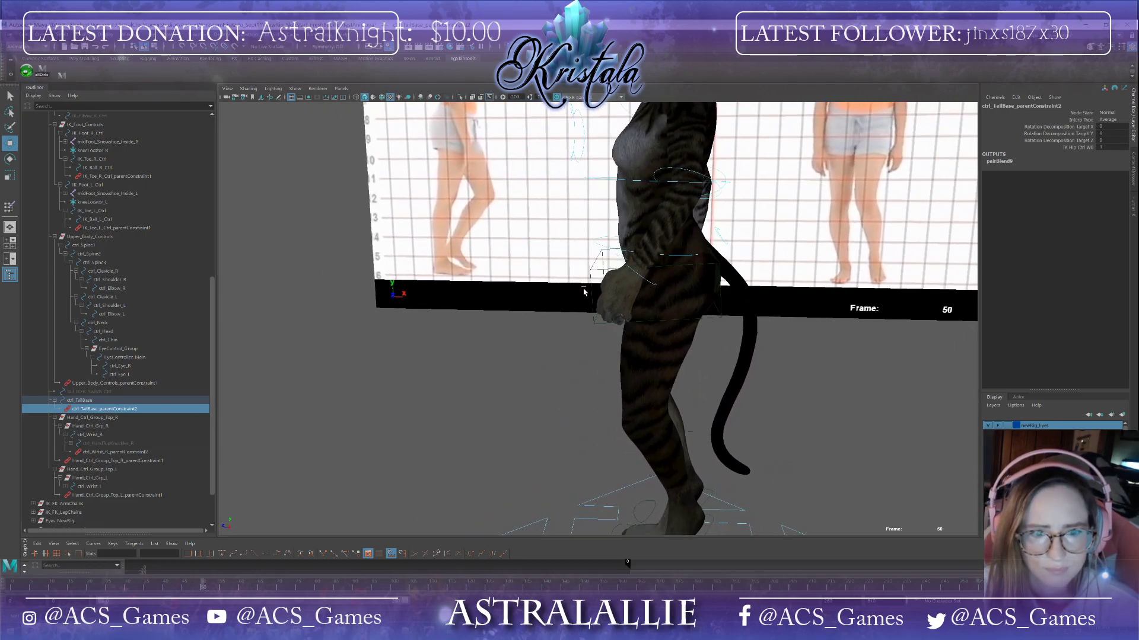
{"action": "left_click", "coordinate": [594, 273]}
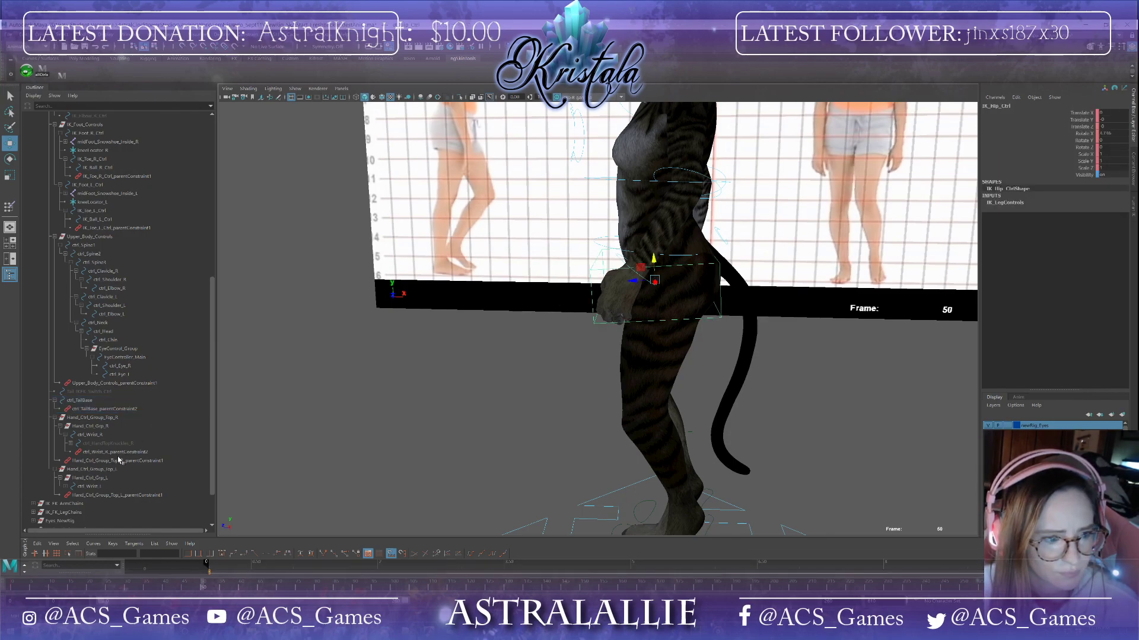
{"action": "left_click", "coordinate": [100, 409]}
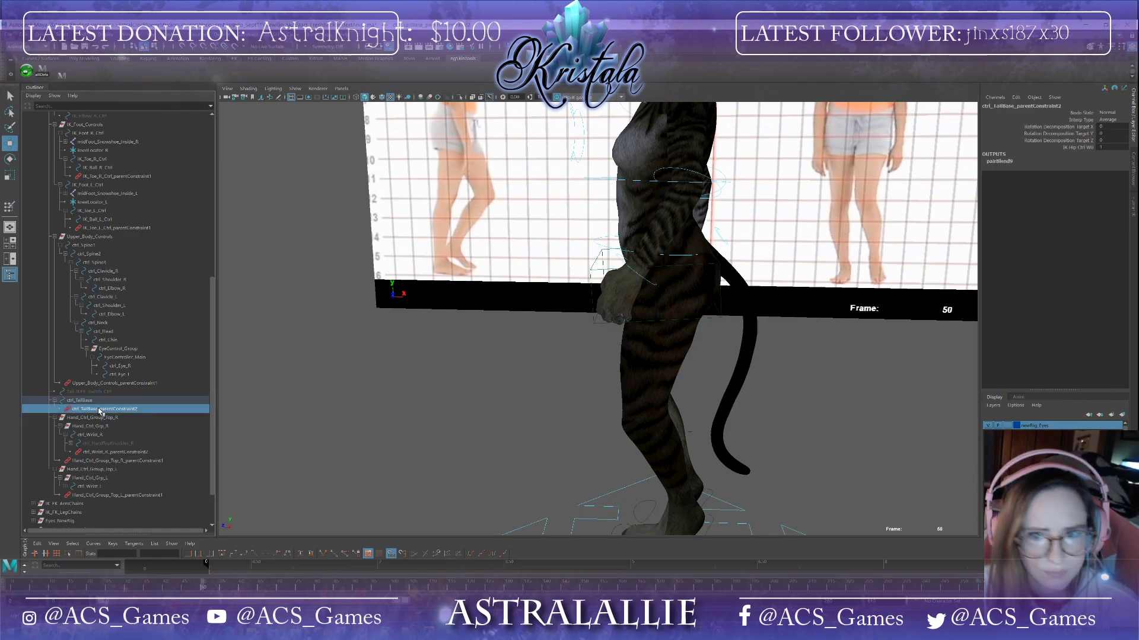
{"action": "key", "text": "Delete"}
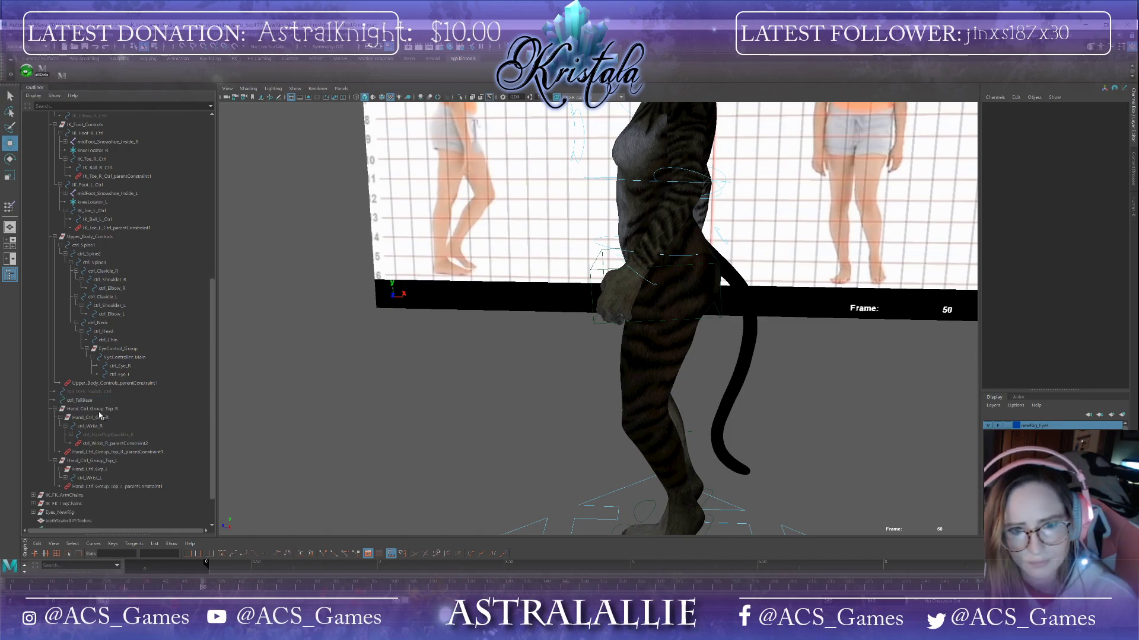
Step: Parent-constrain the tail base control to the hip control with Maintain offset enabled
{"action": "left_click", "coordinate": [676, 267]}
{"action": "left_click", "coordinate": [720, 239]}
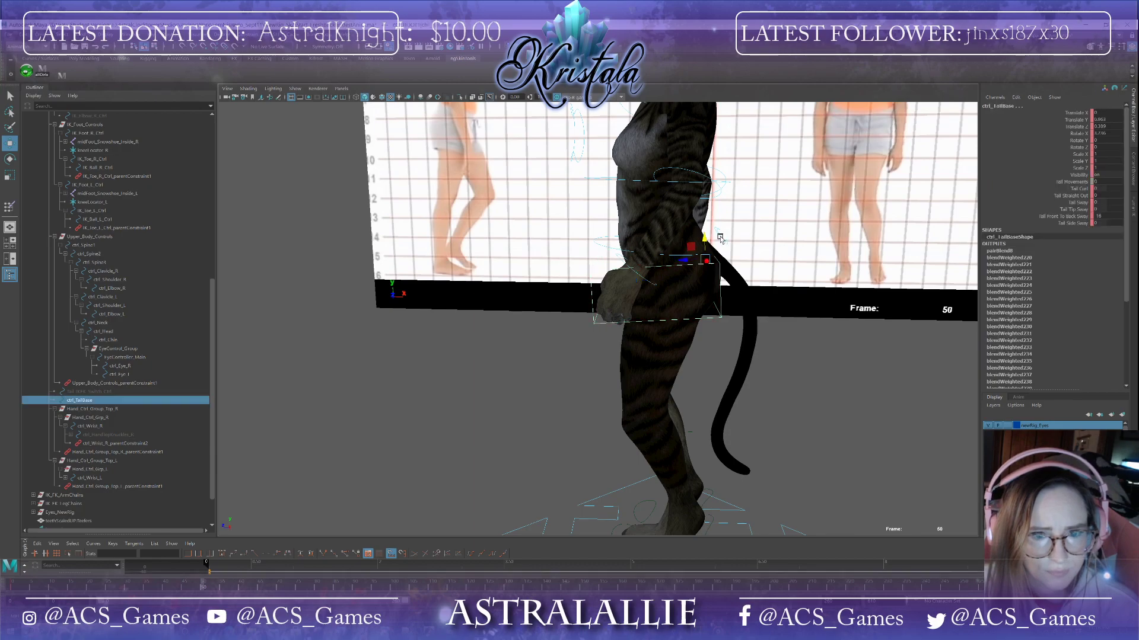
{"action": "left_click", "coordinate": [252, 46]}
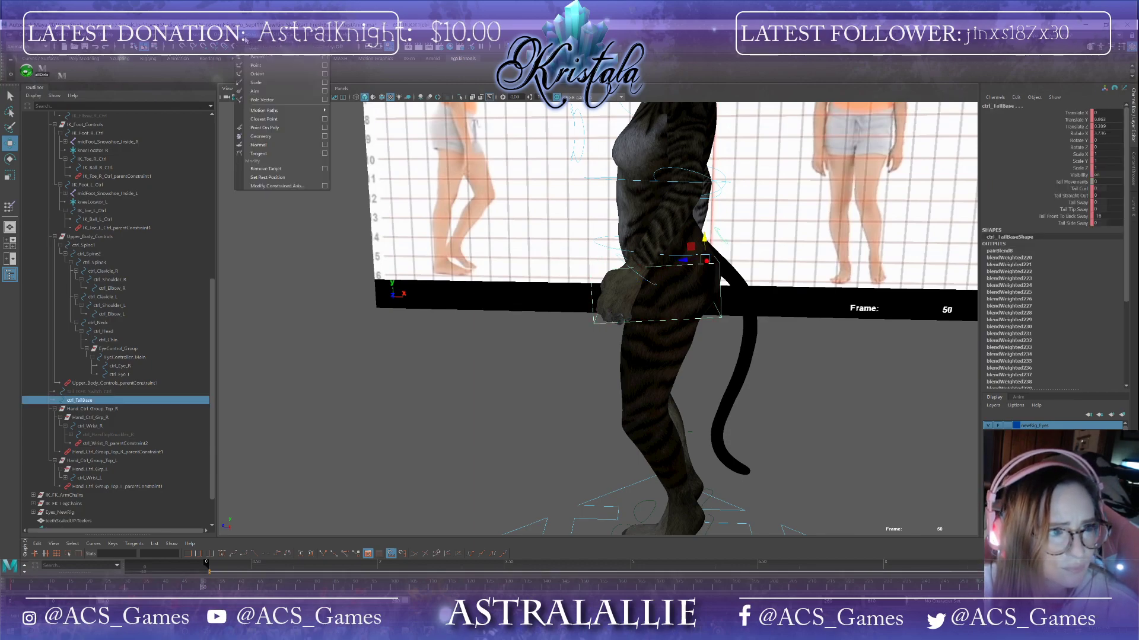
{"action": "left_click", "coordinate": [324, 57]}
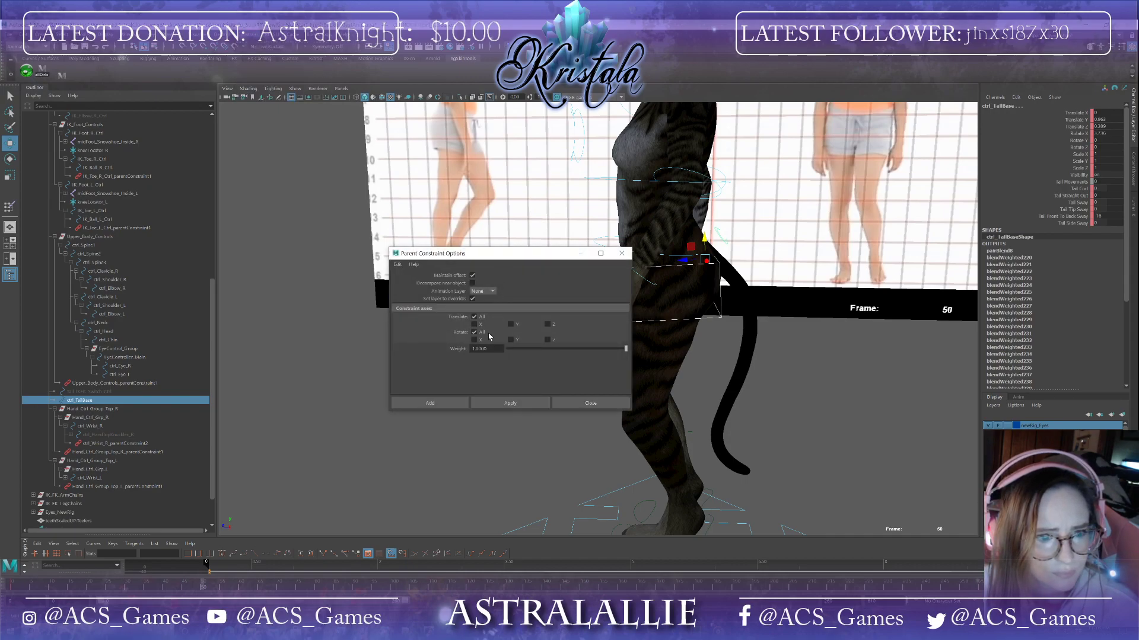
{"action": "left_click", "coordinate": [508, 403]}
{"action": "left_click", "coordinate": [591, 403]}
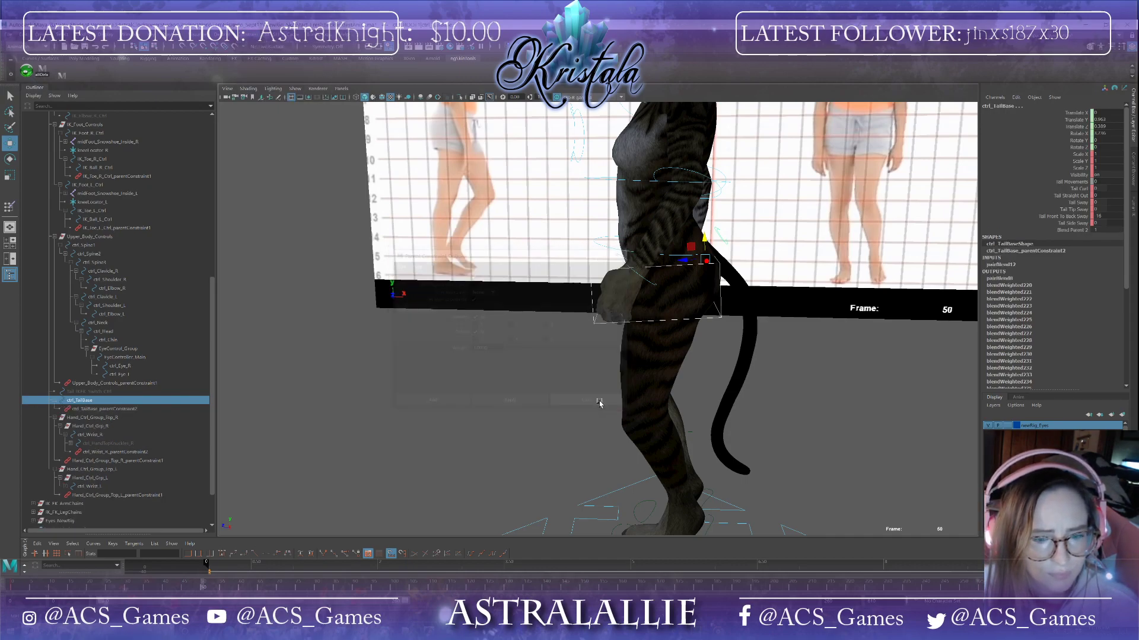
Step: Test the new tail constraint by moving the hip control, then undo the move
{"action": "scroll", "coordinate": [599, 391], "scroll_direction": "down", "scroll_amount": 2}
{"action": "left_click", "coordinate": [679, 320]}
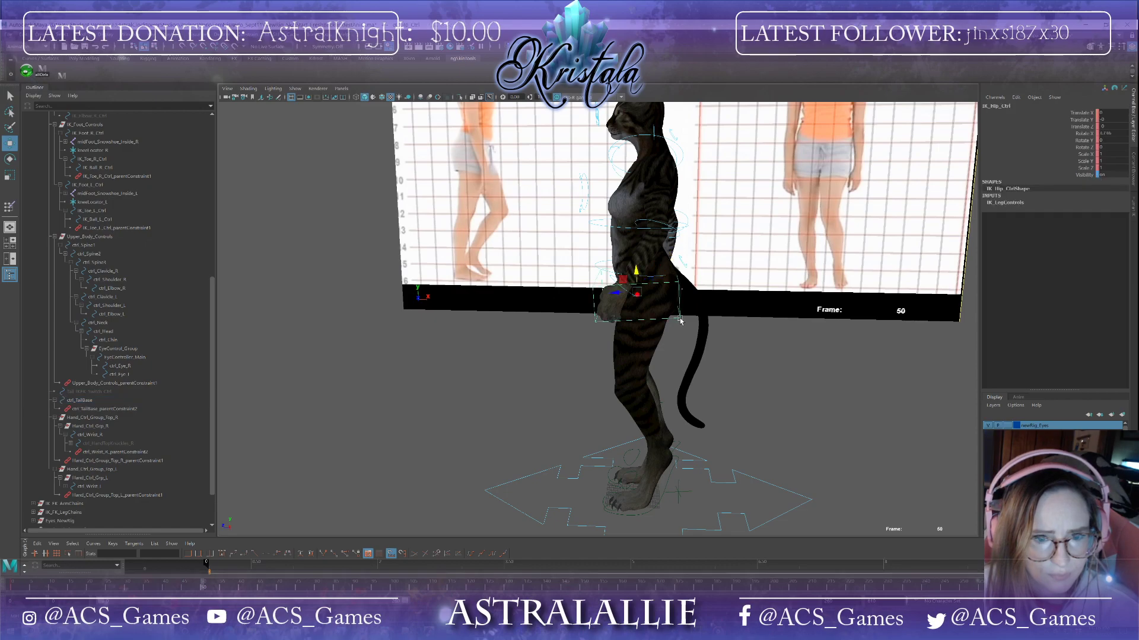
{"action": "left_click_drag", "start_coordinate": [642, 281], "coordinate": [632, 302]}
{"action": "key", "text": "ctrl+z"}
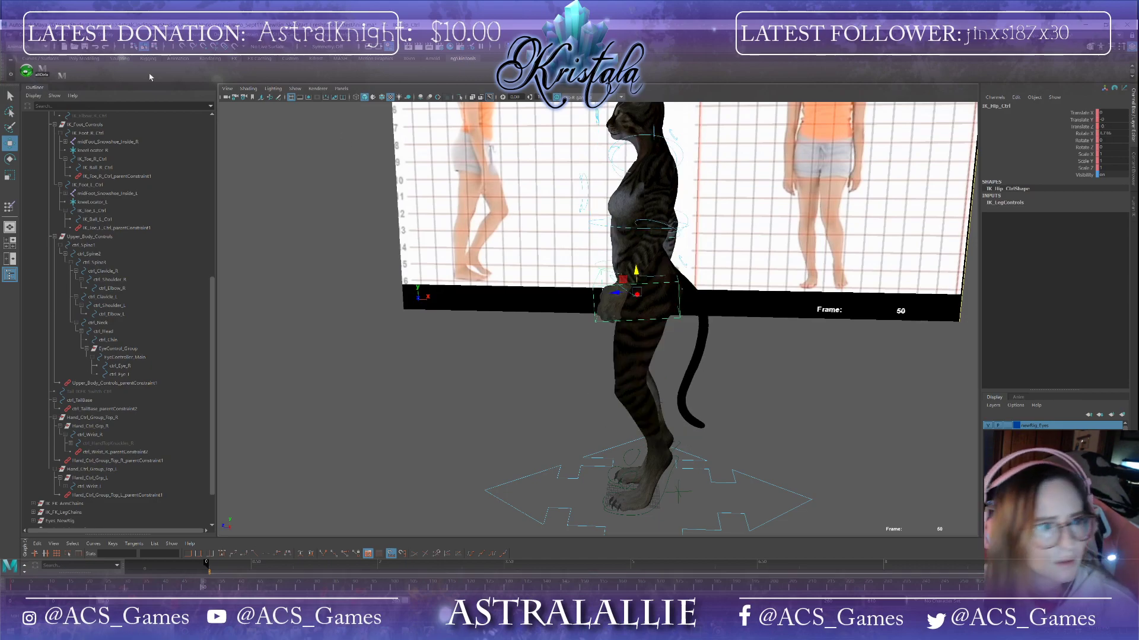
Step: Save the scene, continuing past the student version notice
{"action": "left_click", "coordinate": [9, 37]}
{"action": "left_click", "coordinate": [25, 70]}
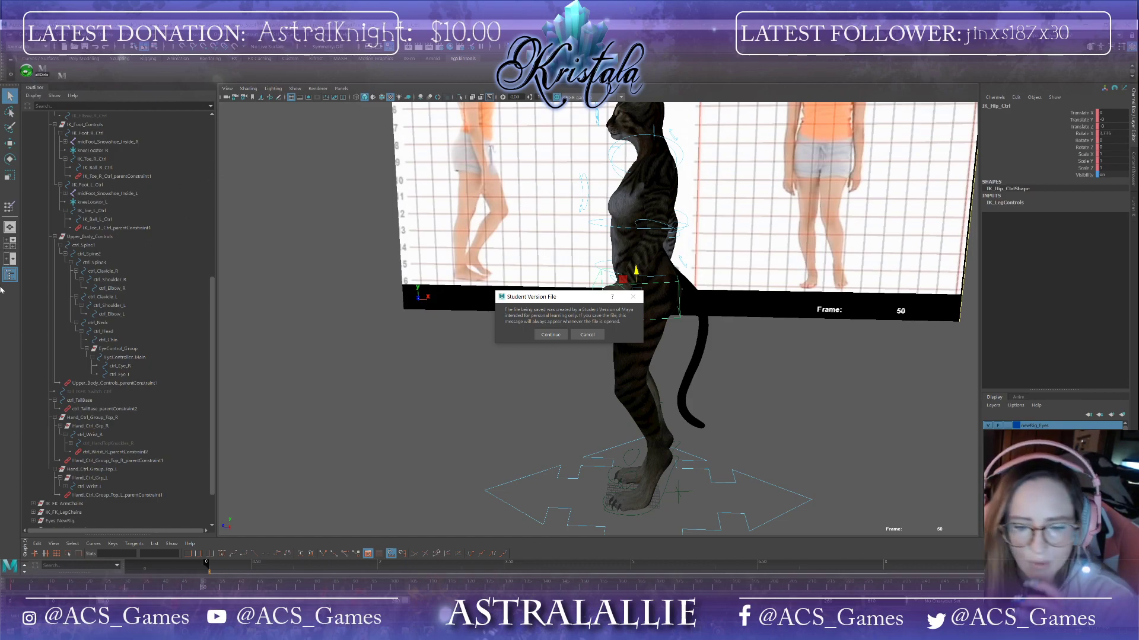
{"action": "left_click", "coordinate": [550, 335]}
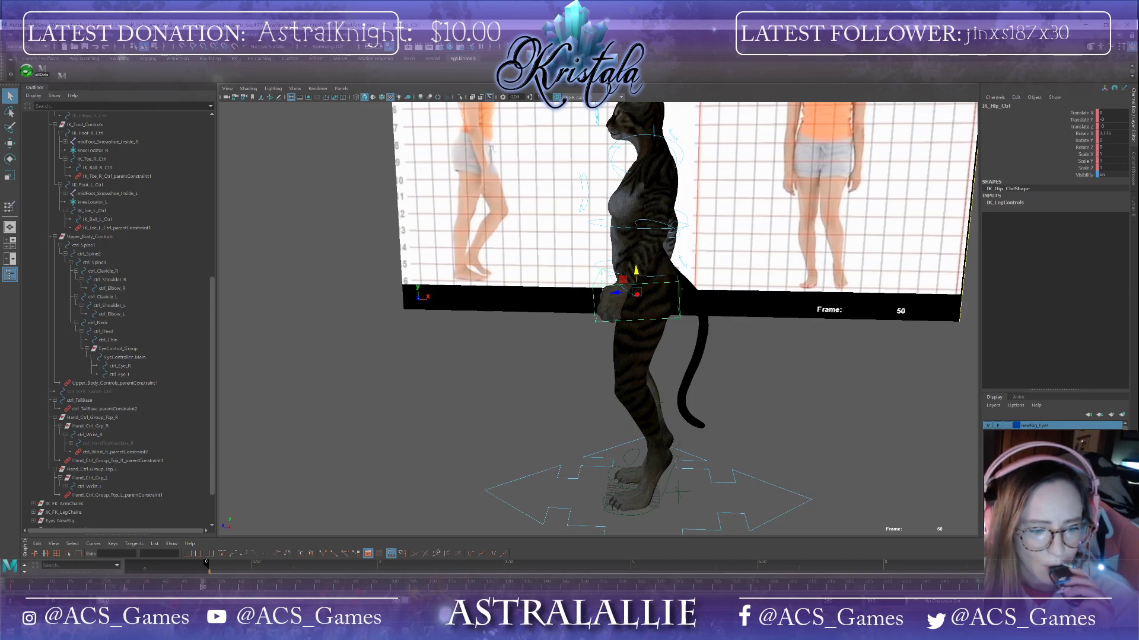
{"action": "key", "text": "w"}
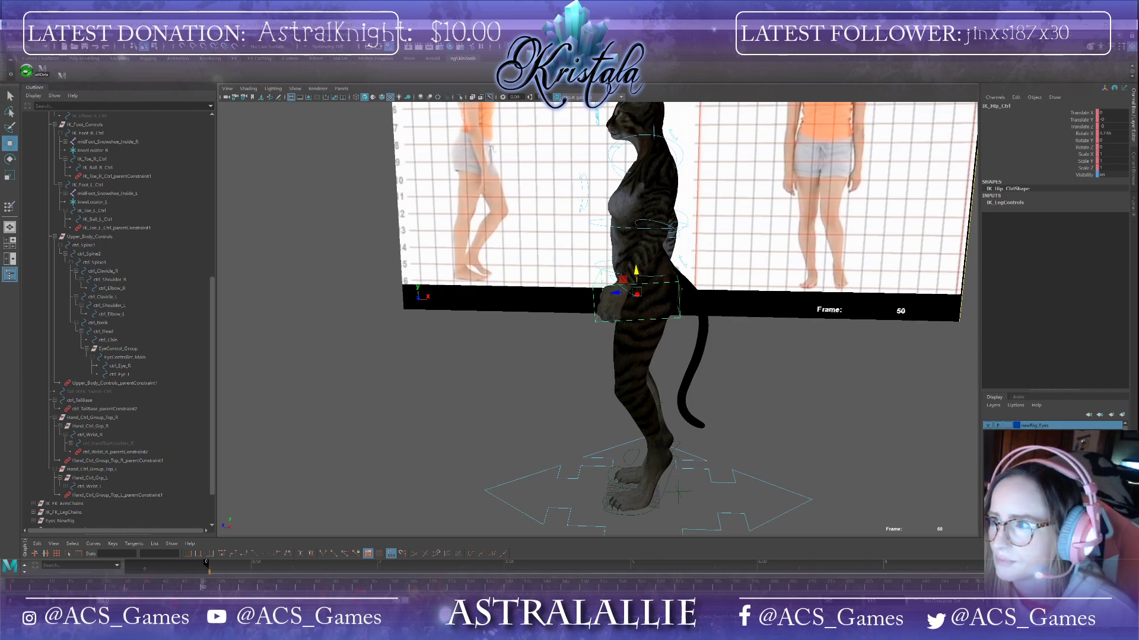
{"action": "scroll", "coordinate": [593, 367], "scroll_direction": "down", "scroll_amount": 1}
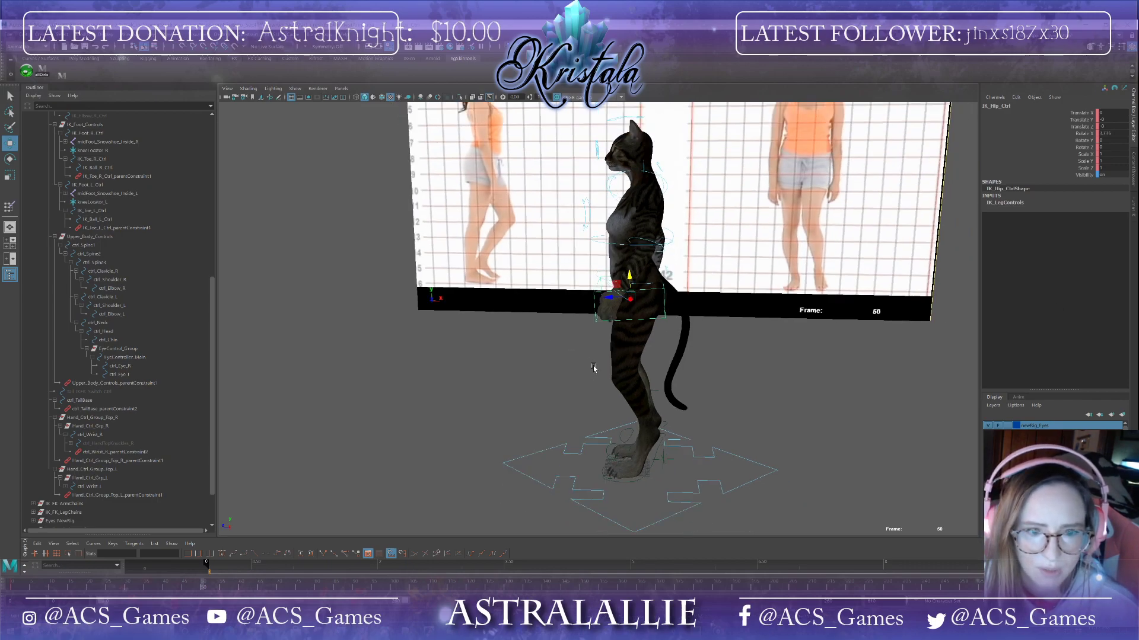
{"action": "key", "text": "super"}
{"action": "key", "text": "super"}
{"action": "left_click_drag", "start_coordinate": [382, 259], "coordinate": [385, 239], "text": "alt"}
Step: Save the scene again, continuing past the student version notice
{"action": "left_click", "coordinate": [9, 36]}
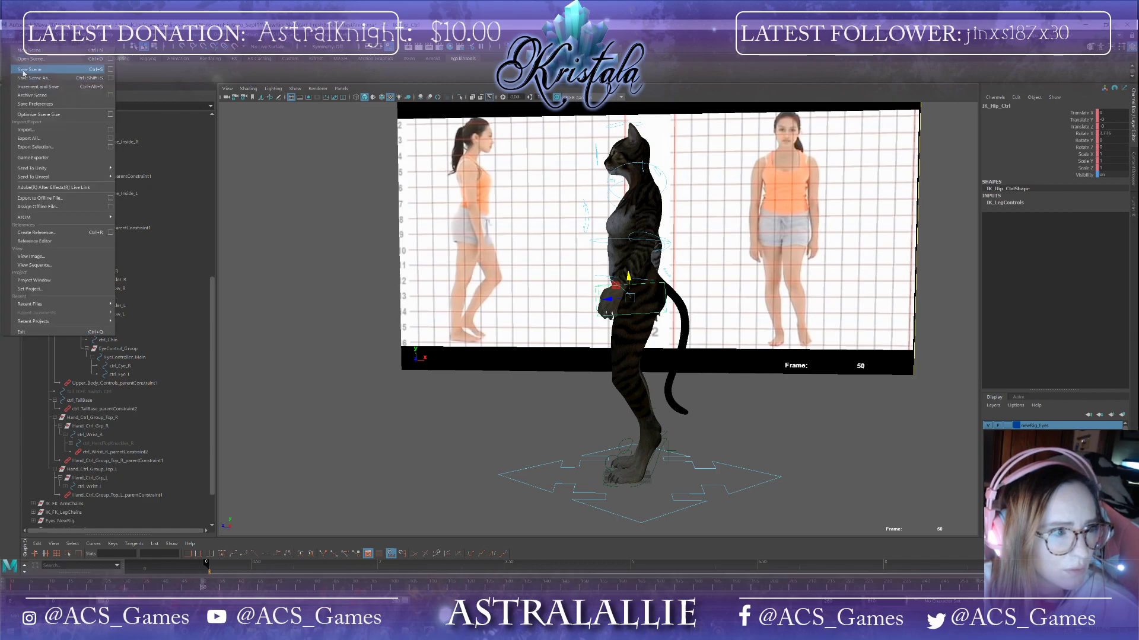
{"action": "left_click", "coordinate": [36, 71]}
{"action": "left_click", "coordinate": [551, 334]}
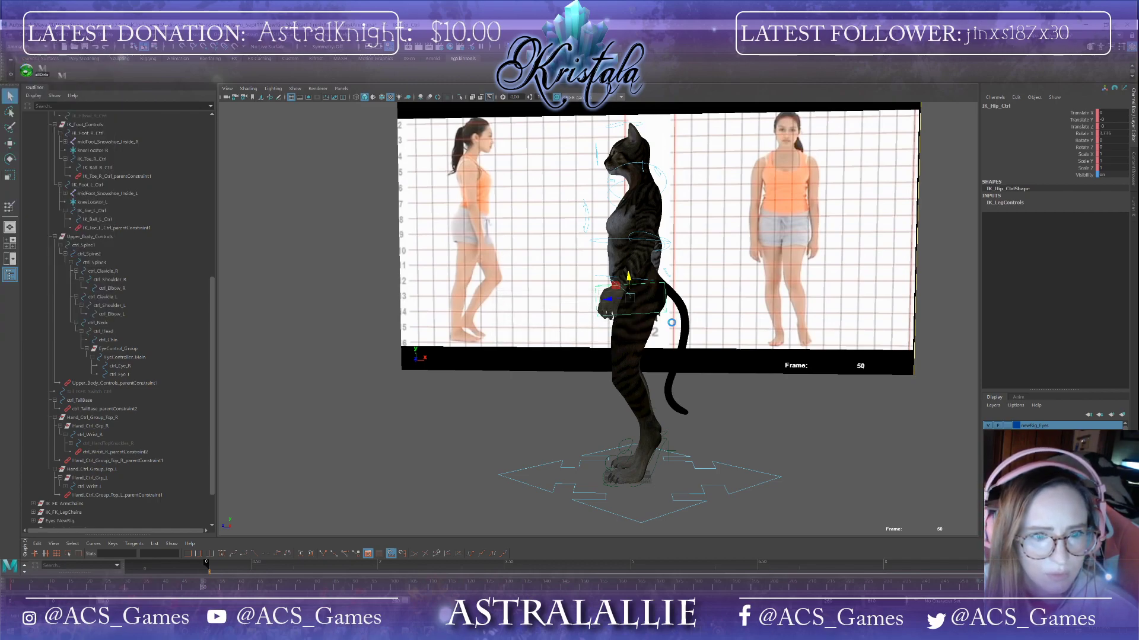
Step: Move the hip control up and forward with the Move tool
{"action": "key", "text": "w"}
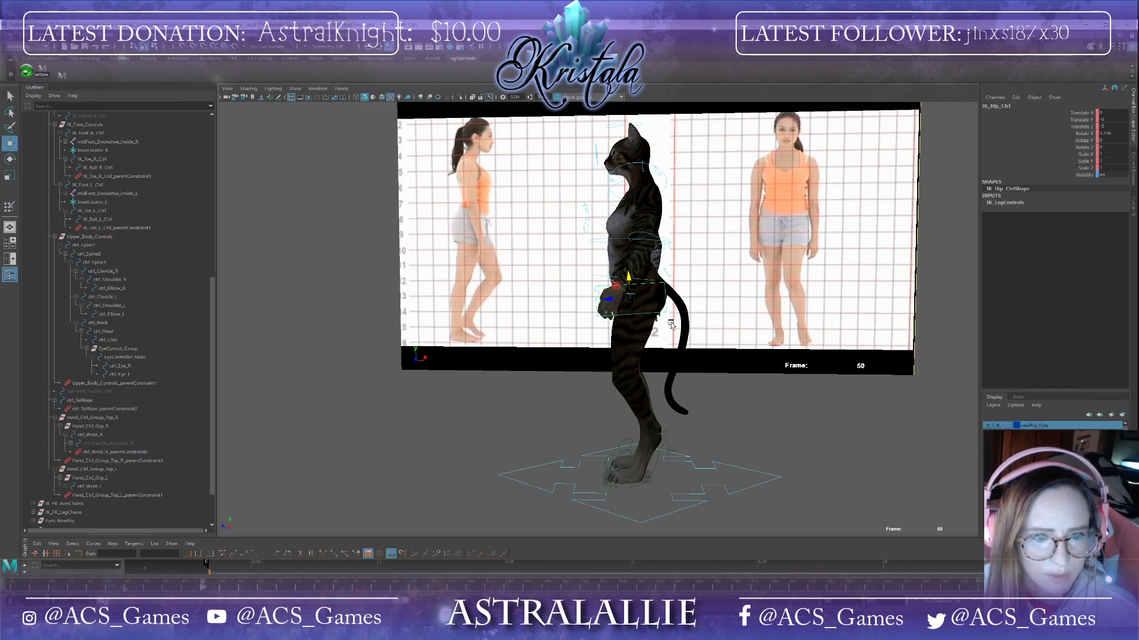
{"action": "left_click_drag", "start_coordinate": [683, 371], "coordinate": [632, 277], "text": "alt"}
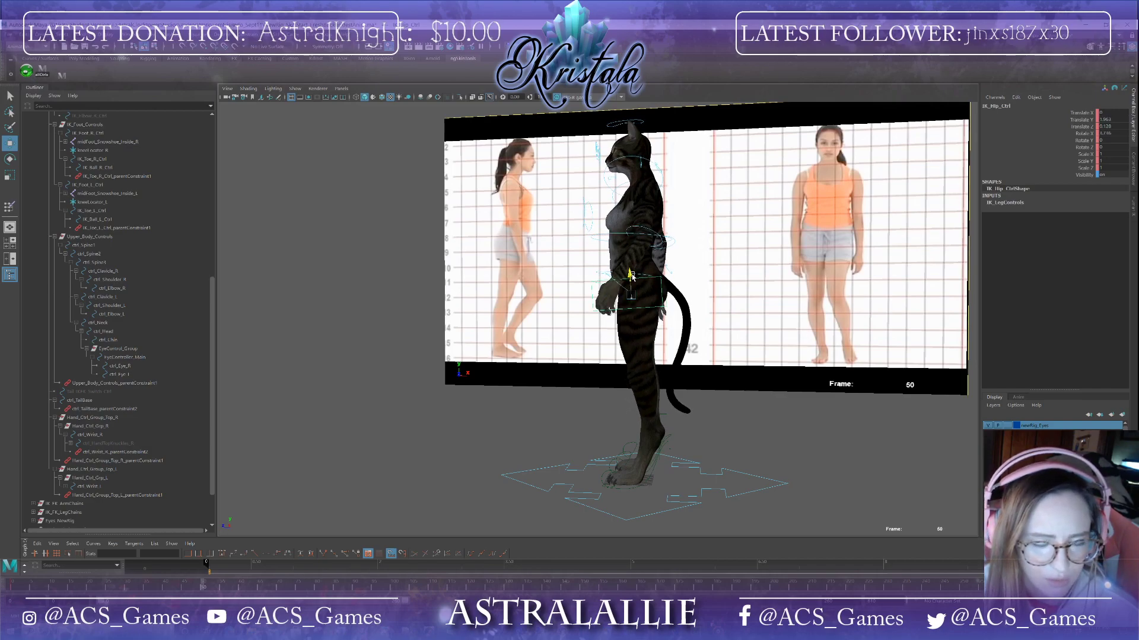
Step: Move the right foot IK control backward so the right leg bends at the knee
{"action": "mouse_move", "coordinate": [678, 342]}
{"action": "left_mouse_down", "text": "alt"}
{"action": "mouse_move", "coordinate": [746, 340]}
{"action": "mouse_move", "coordinate": [673, 343]}
{"action": "left_mouse_up", "text": "alt"}
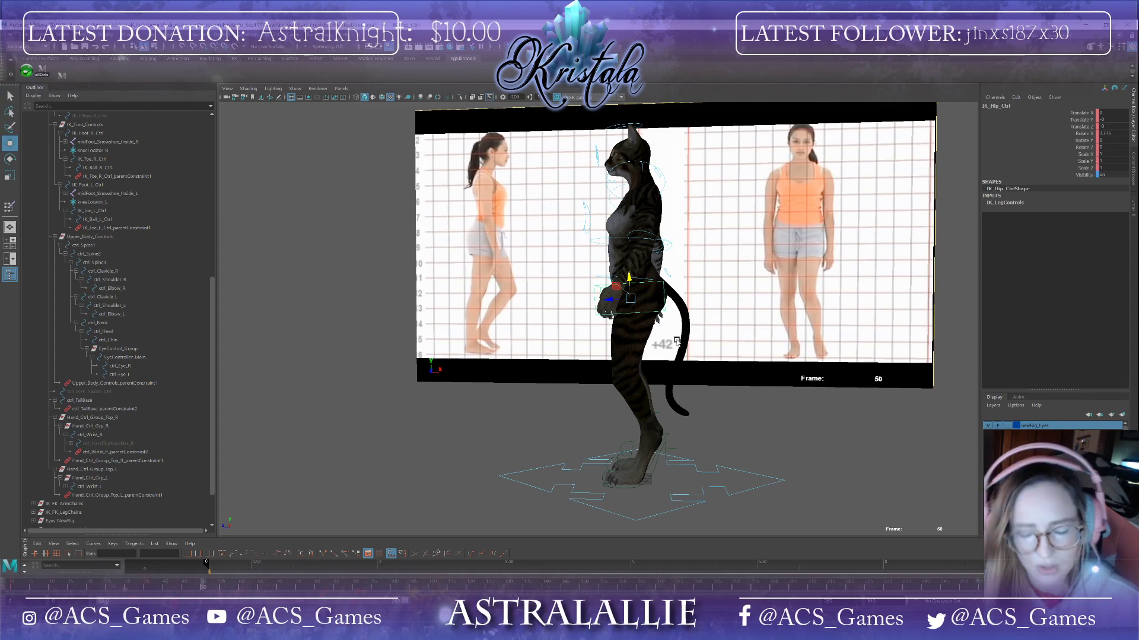
{"action": "mouse_move", "coordinate": [523, 343]}
{"action": "left_mouse_down", "text": "alt"}
{"action": "mouse_move", "coordinate": [612, 354]}
{"action": "mouse_move", "coordinate": [538, 349]}
{"action": "left_mouse_up", "text": "alt"}
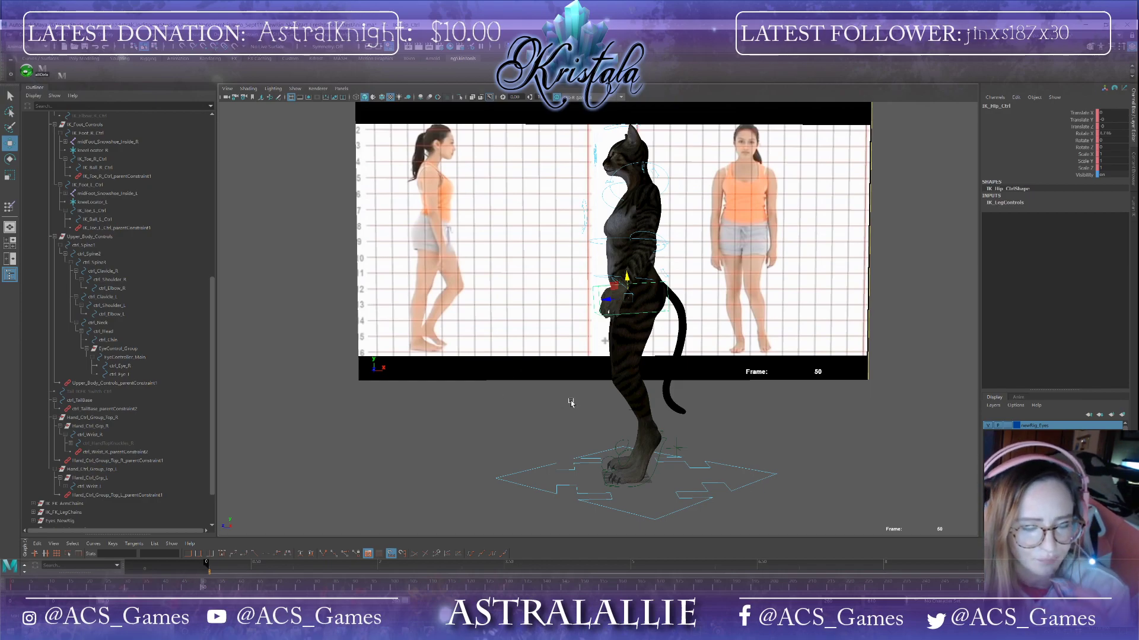
{"action": "left_click", "coordinate": [663, 436]}
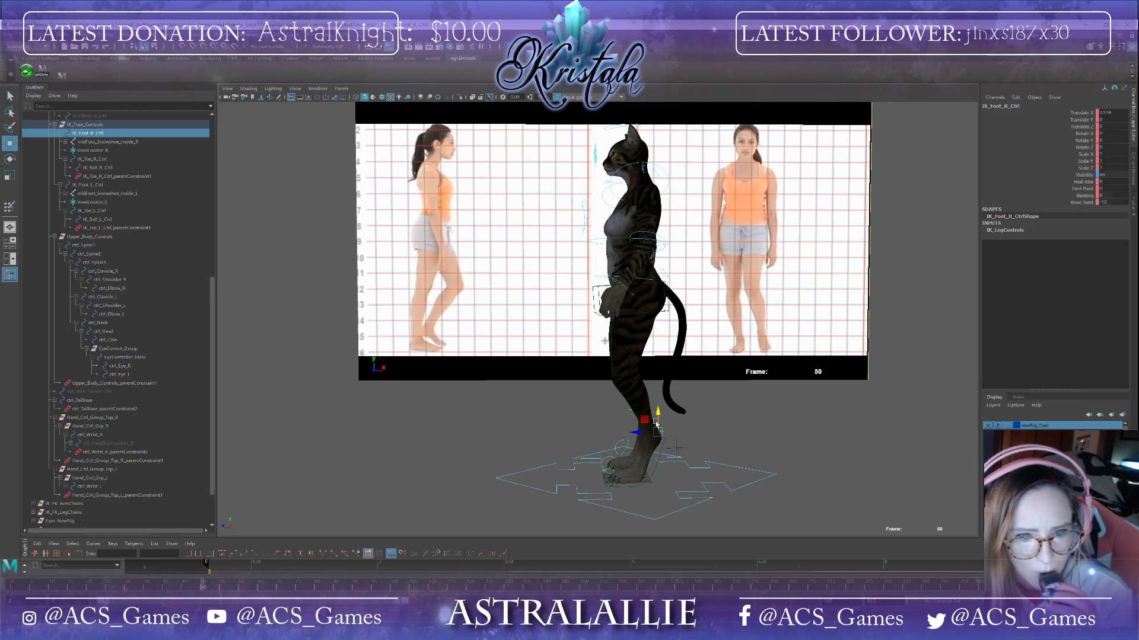
{"action": "left_click_drag", "start_coordinate": [658, 421], "coordinate": [625, 419]}
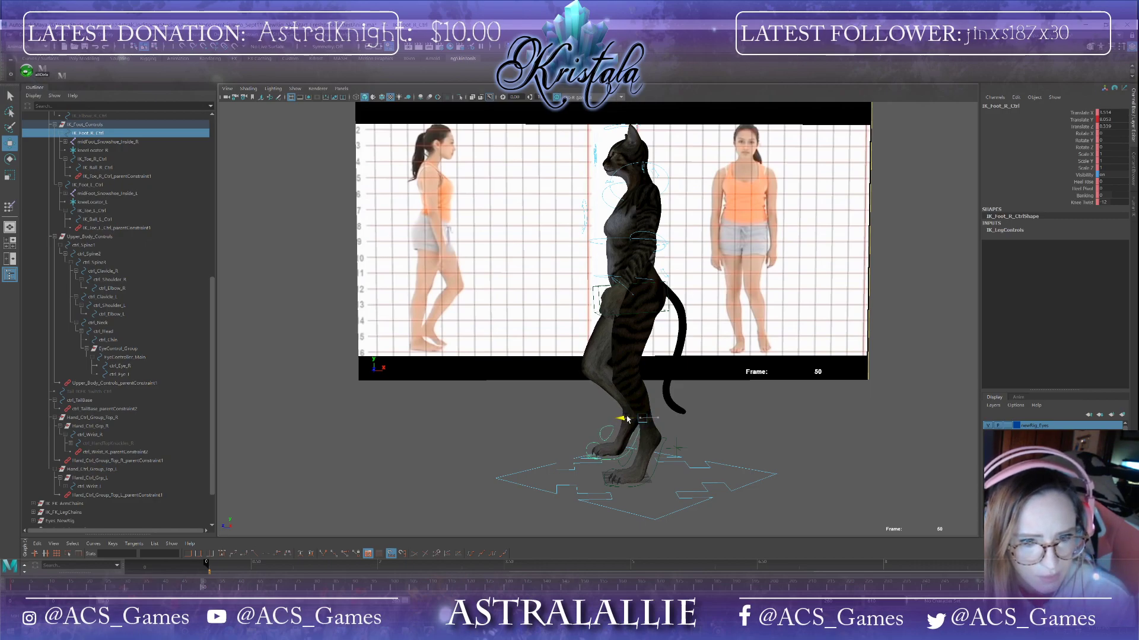
Step: Select the root control and copy its keyframe from frame 135 to frame 200
{"action": "mouse_move", "coordinate": [445, 375]}
{"action": "left_mouse_down", "text": "alt"}
{"action": "mouse_move", "coordinate": [517, 383]}
{"action": "mouse_move", "coordinate": [432, 382]}
{"action": "mouse_move", "coordinate": [465, 386]}
{"action": "mouse_move", "coordinate": [439, 382]}
{"action": "mouse_move", "coordinate": [454, 380]}
{"action": "left_mouse_up", "text": "alt"}
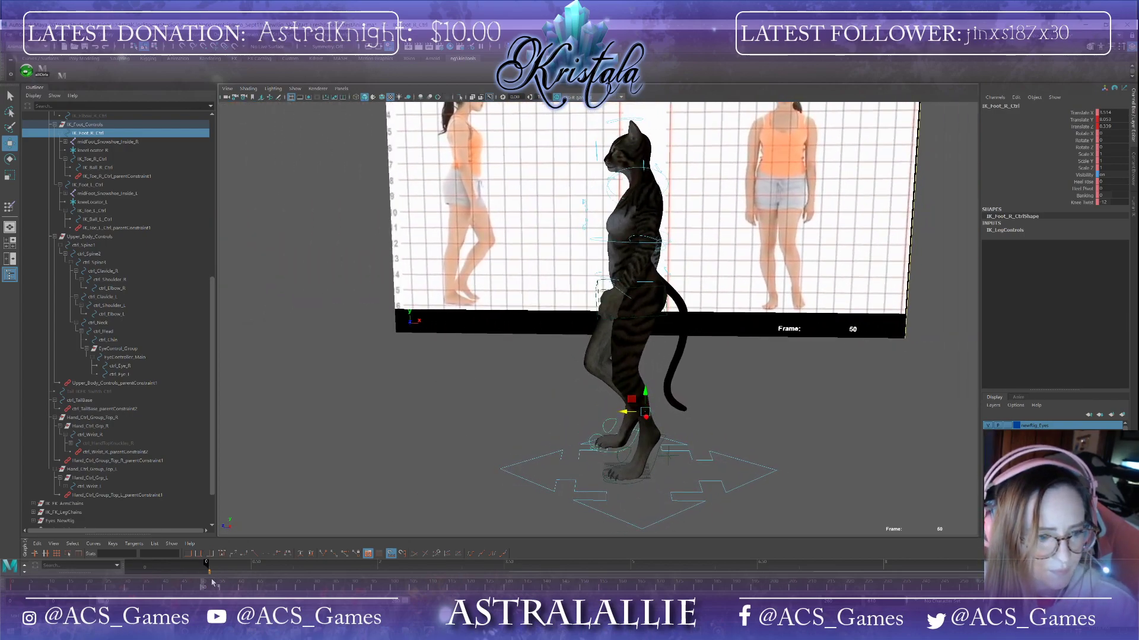
{"action": "left_click_drag", "start_coordinate": [203, 587], "coordinate": [57, 587]}
{"action": "left_click_drag", "start_coordinate": [48, 534], "coordinate": [204, 573]}
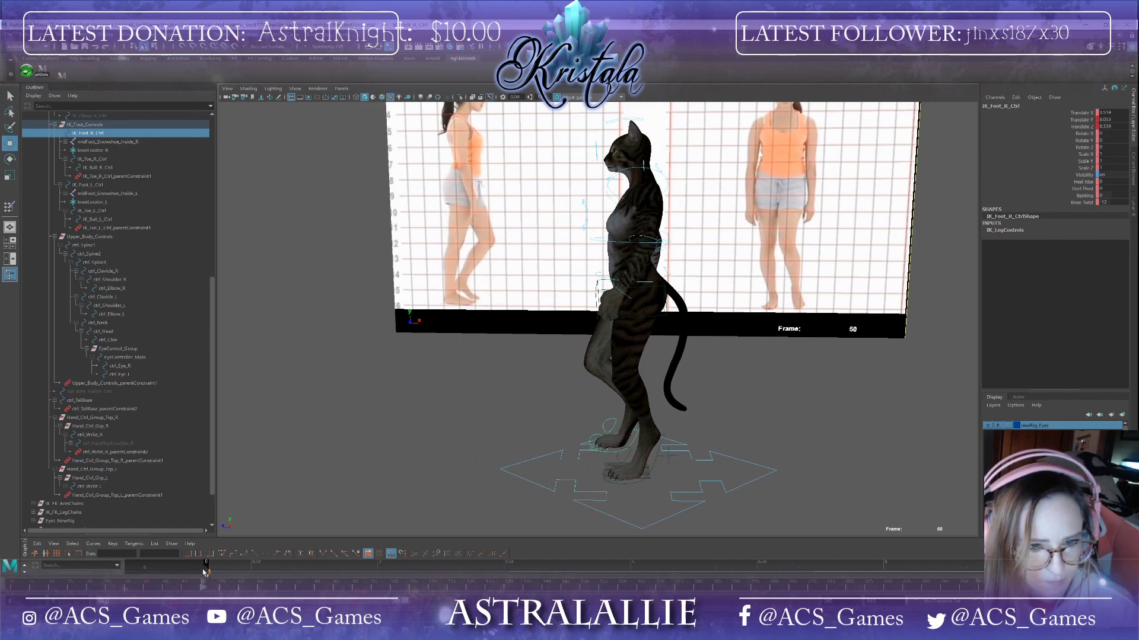
{"action": "left_click", "coordinate": [619, 522]}
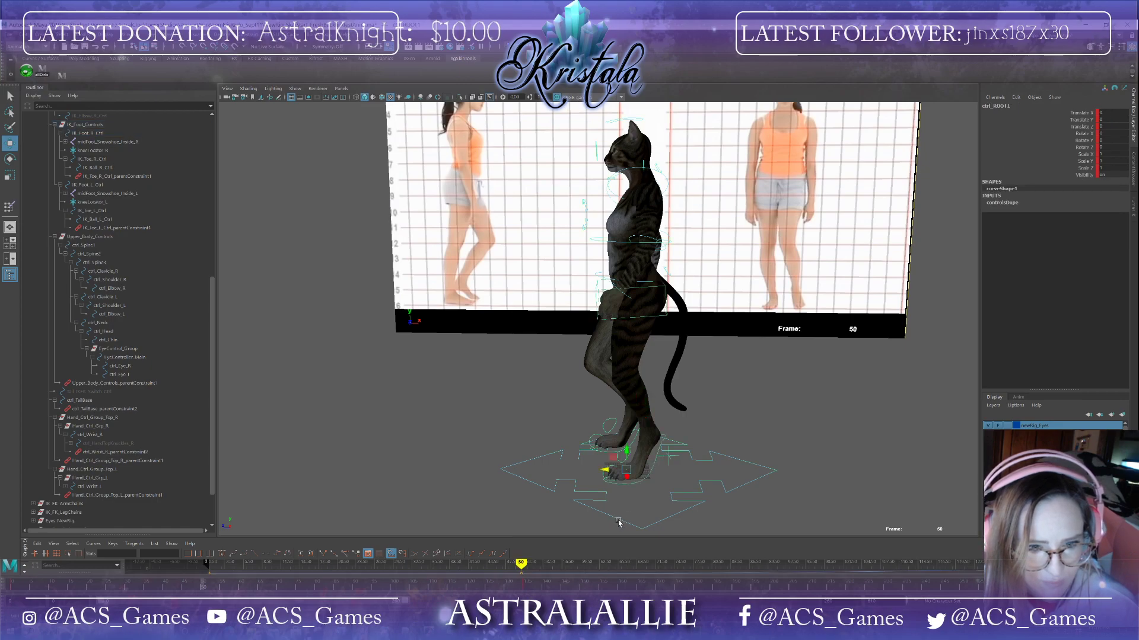
{"action": "left_click", "coordinate": [524, 587]}
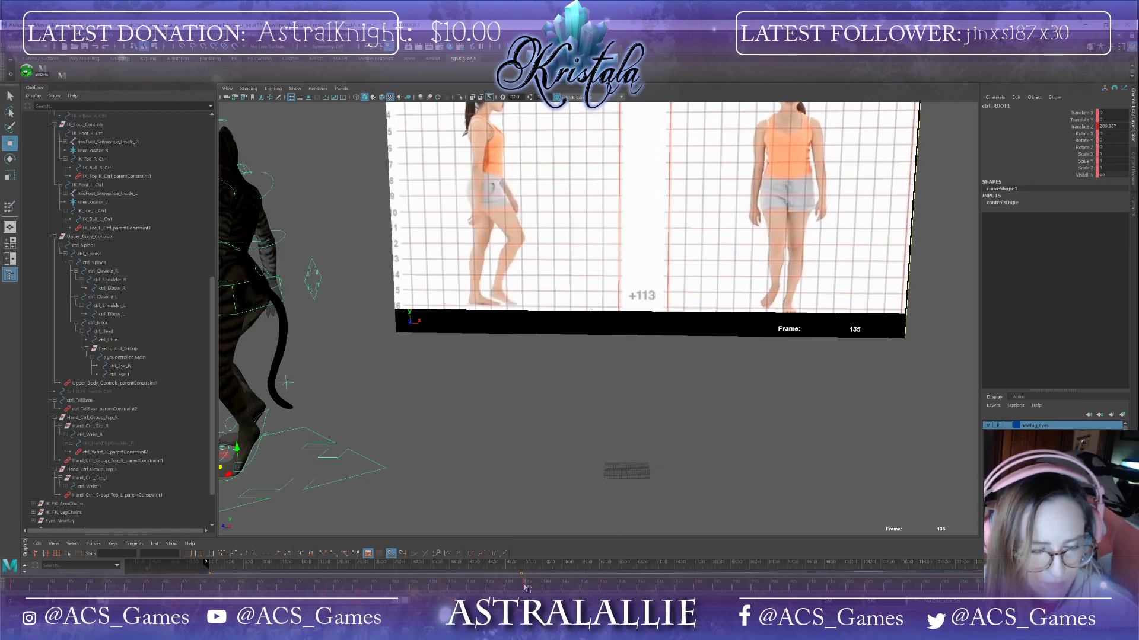
{"action": "right_click", "coordinate": [524, 587]}
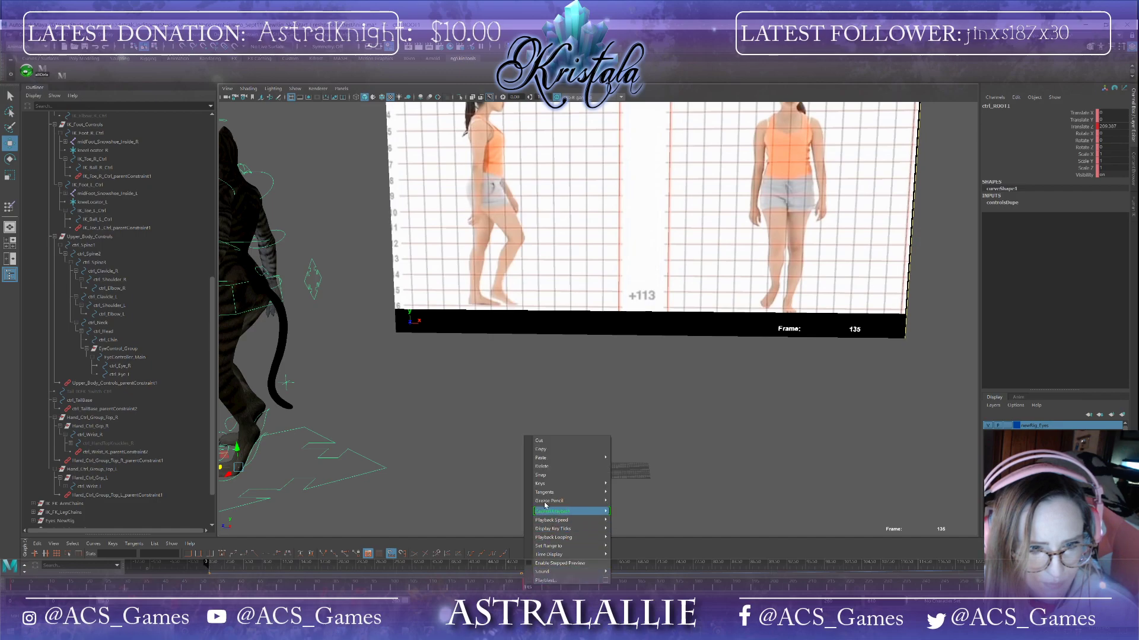
{"action": "left_click", "coordinate": [547, 450]}
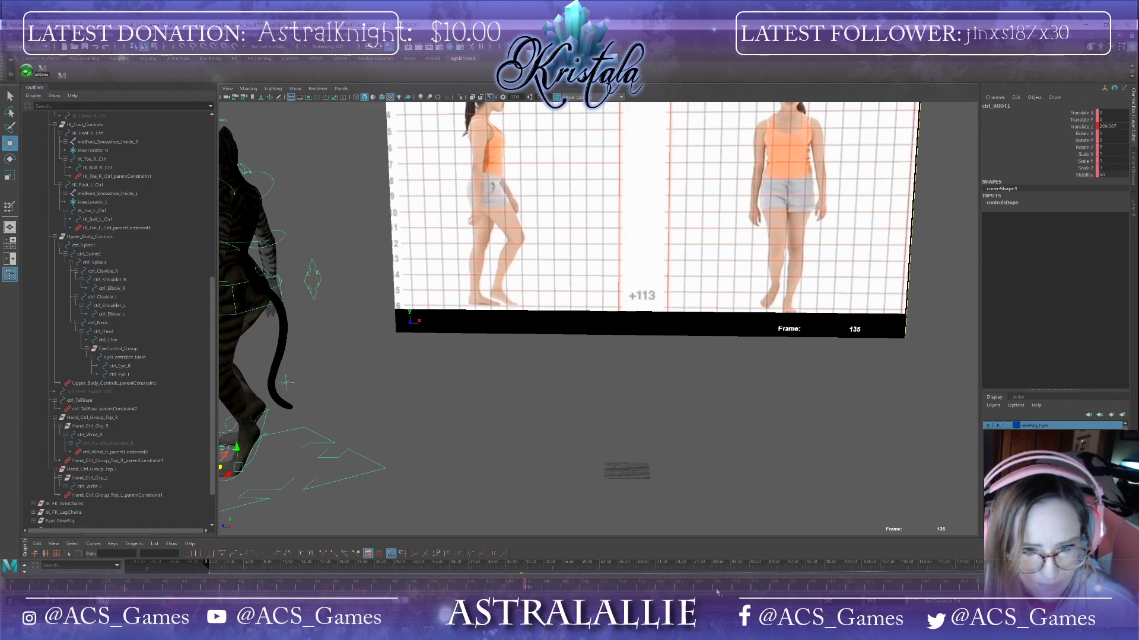
{"action": "right_click", "coordinate": [774, 587]}
{"action": "left_click", "coordinate": [773, 587]}
{"action": "right_click", "coordinate": [774, 587]}
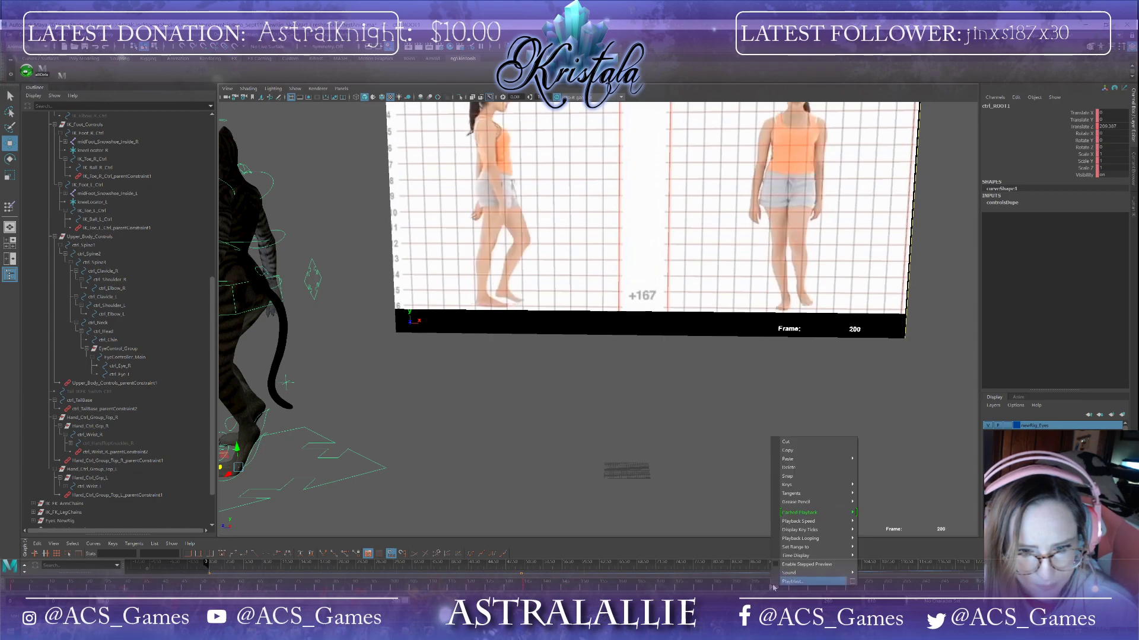
{"action": "mouse_move", "coordinate": [806, 460]}
{"action": "left_click", "coordinate": [868, 467]}
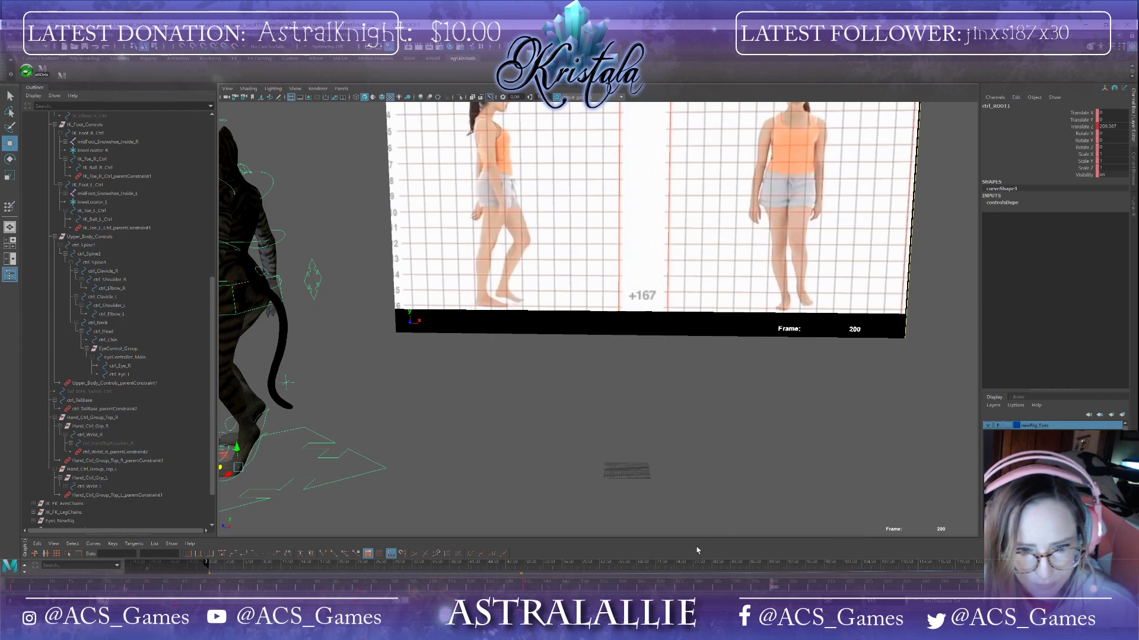
Step: Delete the root control's keyframe at frame 135 and return to frame 50
{"action": "left_click", "coordinate": [525, 587]}
{"action": "right_click", "coordinate": [525, 587]}
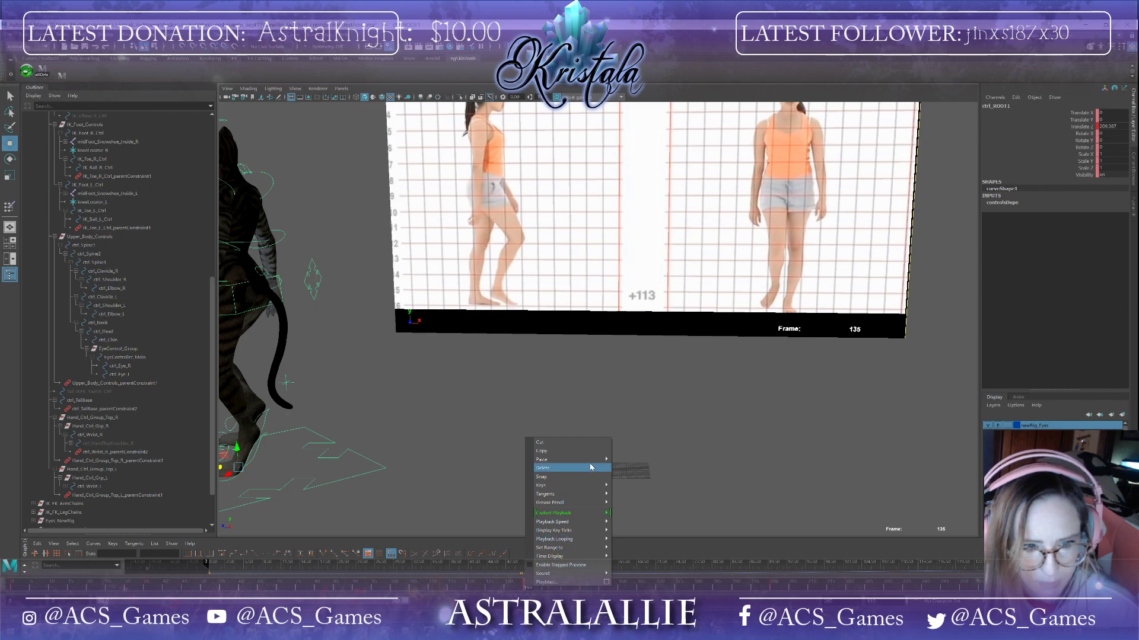
{"action": "left_click", "coordinate": [593, 468]}
{"action": "middle_click_drag", "start_coordinate": [529, 459], "coordinate": [629, 446], "text": "alt"}
{"action": "left_click", "coordinate": [204, 590]}
{"action": "middle_click_drag", "start_coordinate": [437, 459], "coordinate": [363, 498], "text": "alt"}
{"action": "left_click_drag", "start_coordinate": [363, 498], "coordinate": [364, 438], "text": "alt"}
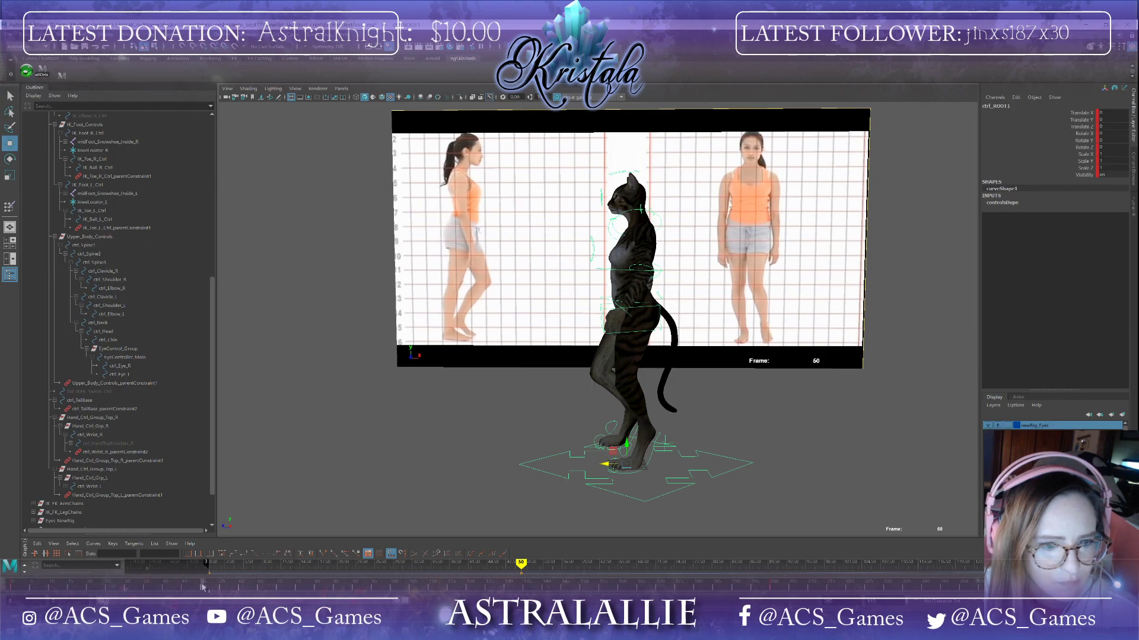
Step: Rotate the right foot's ball control to lift the heel
{"action": "left_click", "coordinate": [614, 431]}
{"action": "key", "text": "e"}
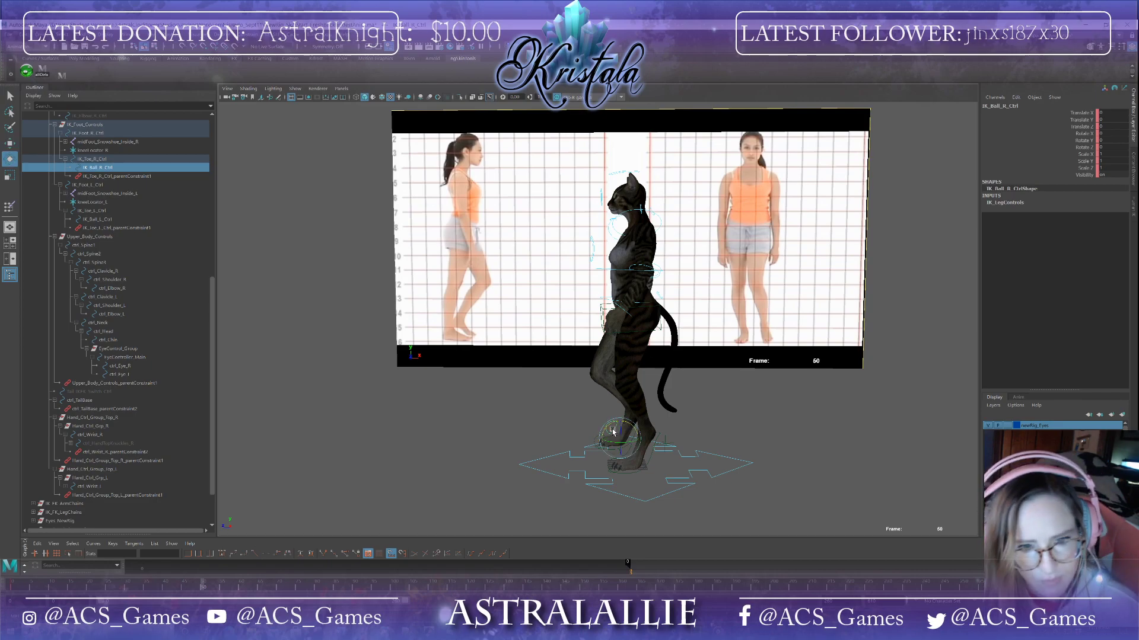
{"action": "left_click_drag", "start_coordinate": [616, 425], "coordinate": [677, 433]}
{"action": "scroll", "coordinate": [581, 474], "scroll_direction": "up", "scroll_amount": 3}
{"action": "middle_click_drag", "start_coordinate": [581, 466], "coordinate": [585, 350], "text": "alt"}
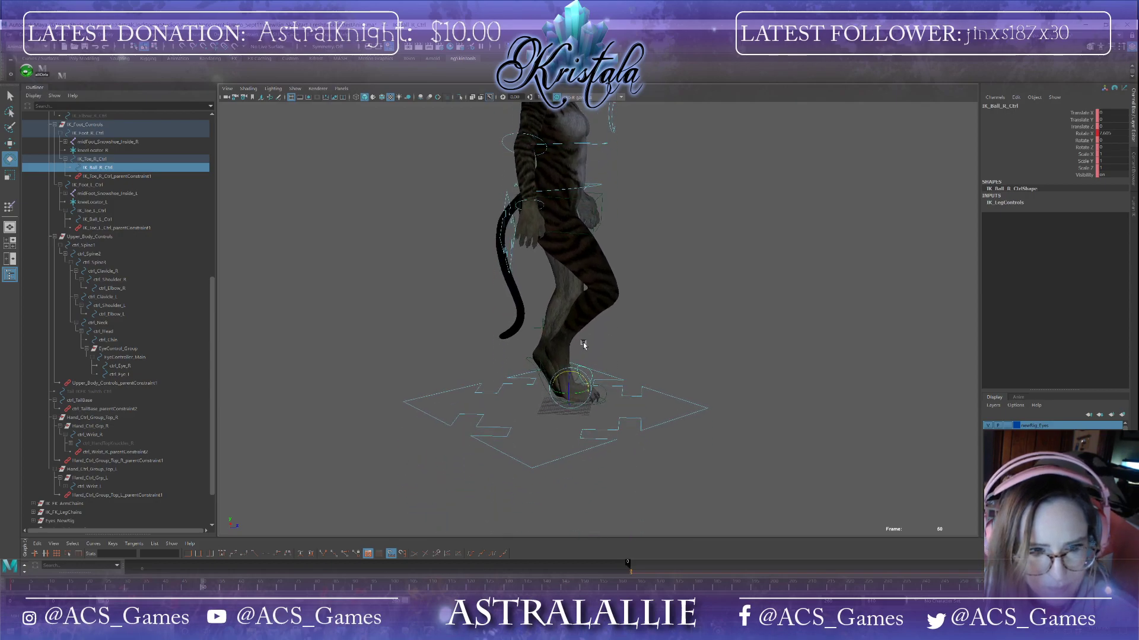
Step: Examine the foot, ball and toe controls of both feet at frame 50
{"action": "left_click", "coordinate": [533, 365]}
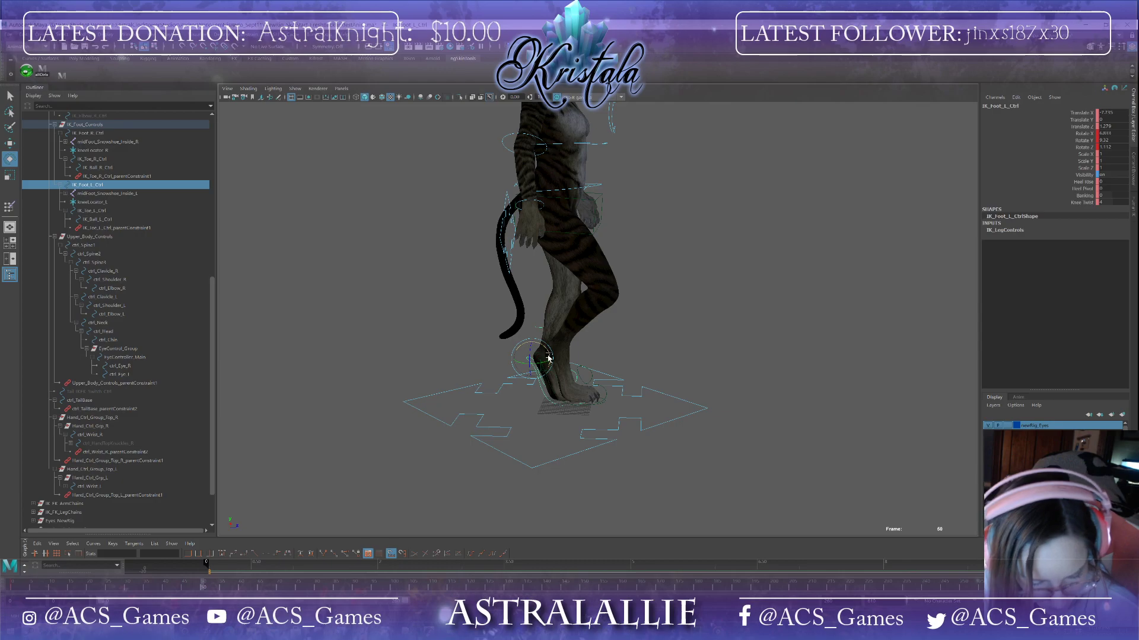
{"action": "left_click", "coordinate": [585, 407]}
{"action": "left_click_drag", "start_coordinate": [556, 348], "coordinate": [500, 444]}
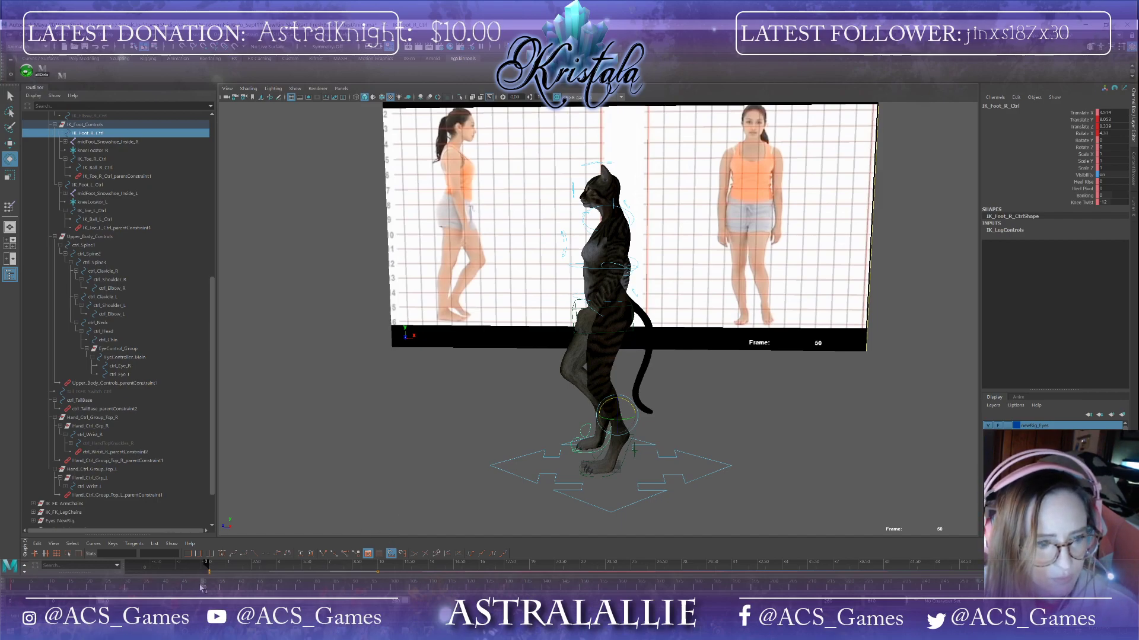
{"action": "left_click_drag", "start_coordinate": [202, 589], "coordinate": [206, 589]}
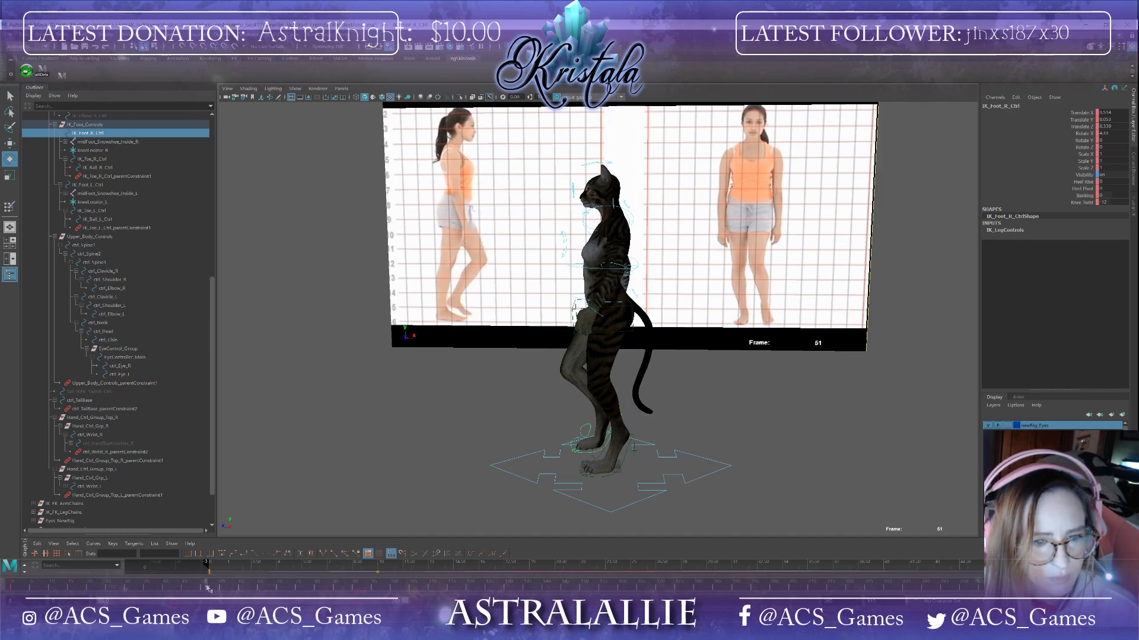
{"action": "left_click_drag", "start_coordinate": [207, 587], "coordinate": [203, 587]}
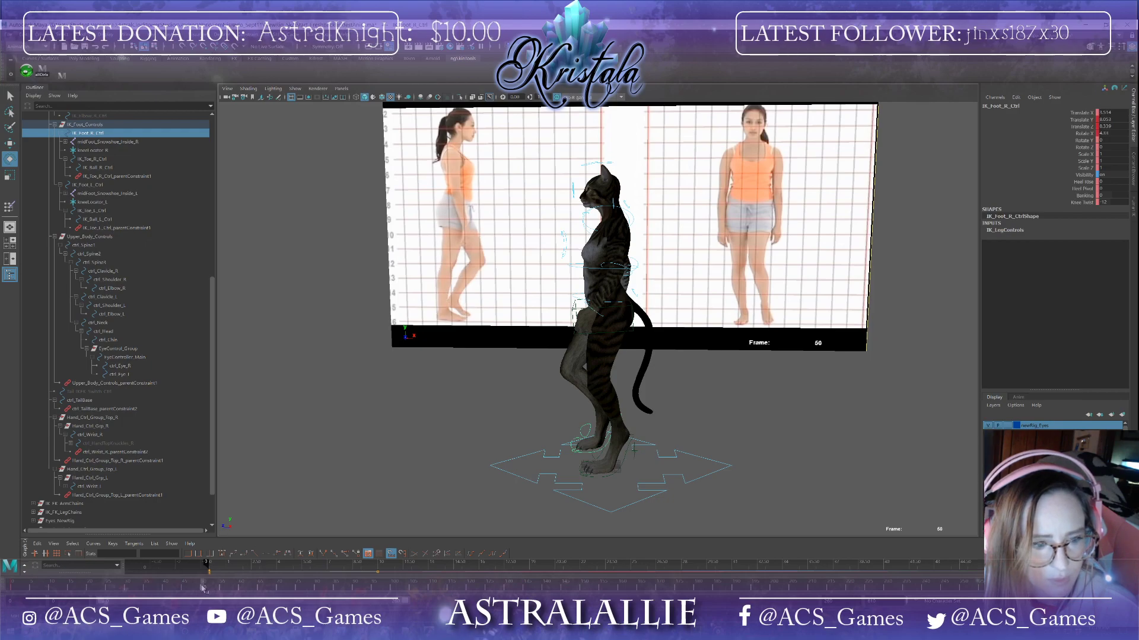
{"action": "left_click", "coordinate": [622, 463]}
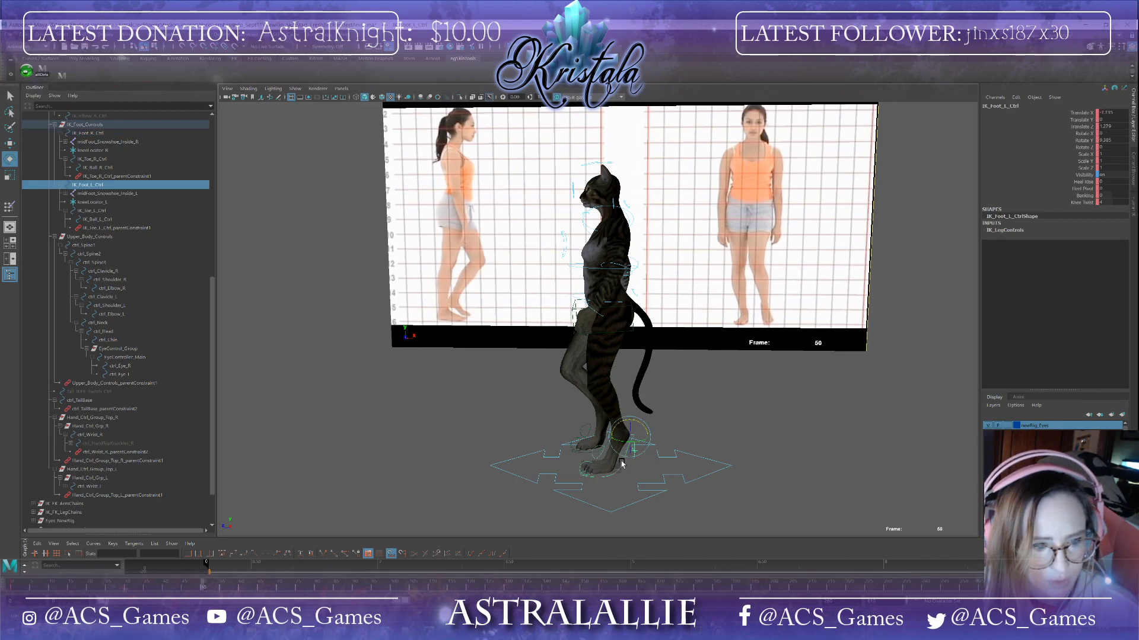
{"action": "key", "text": "w"}
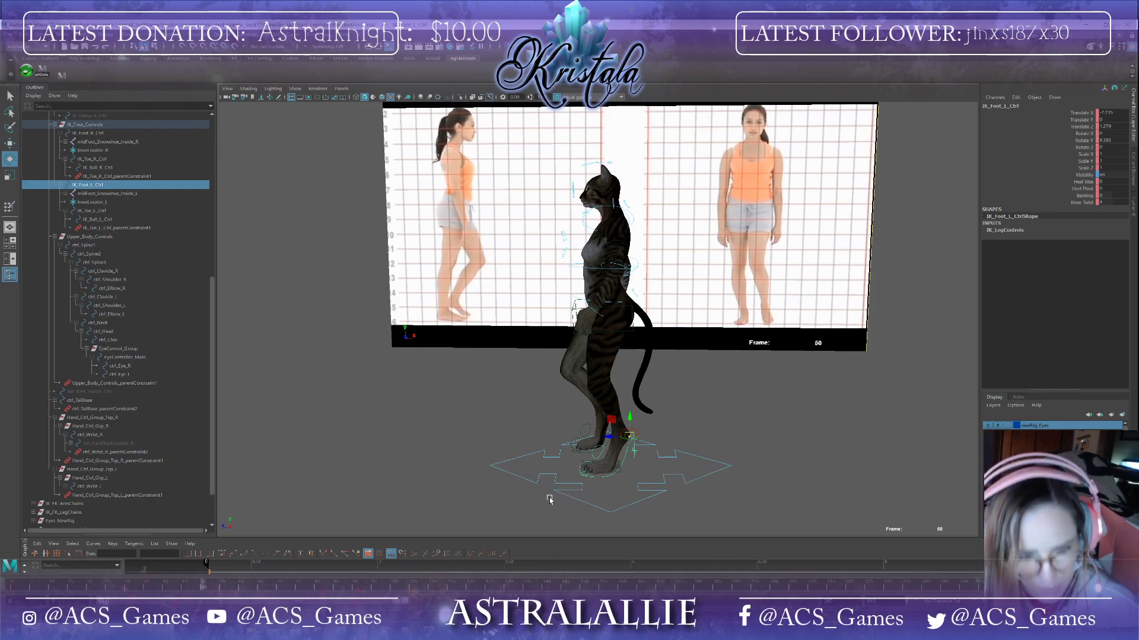
{"action": "key", "text": "e"}
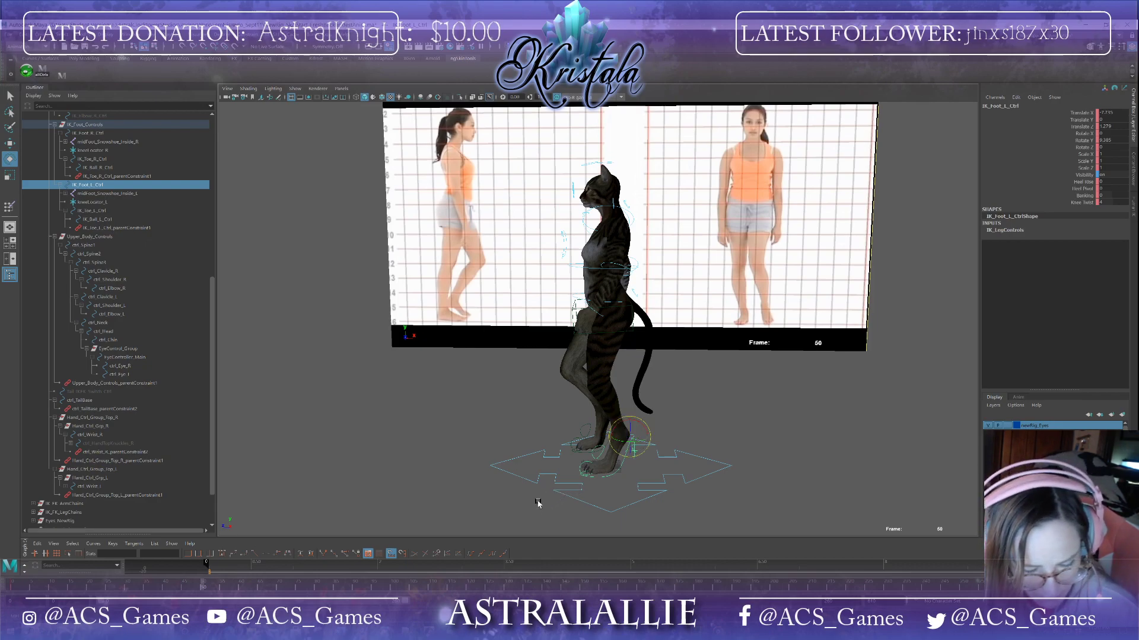
{"action": "key", "text": "w"}
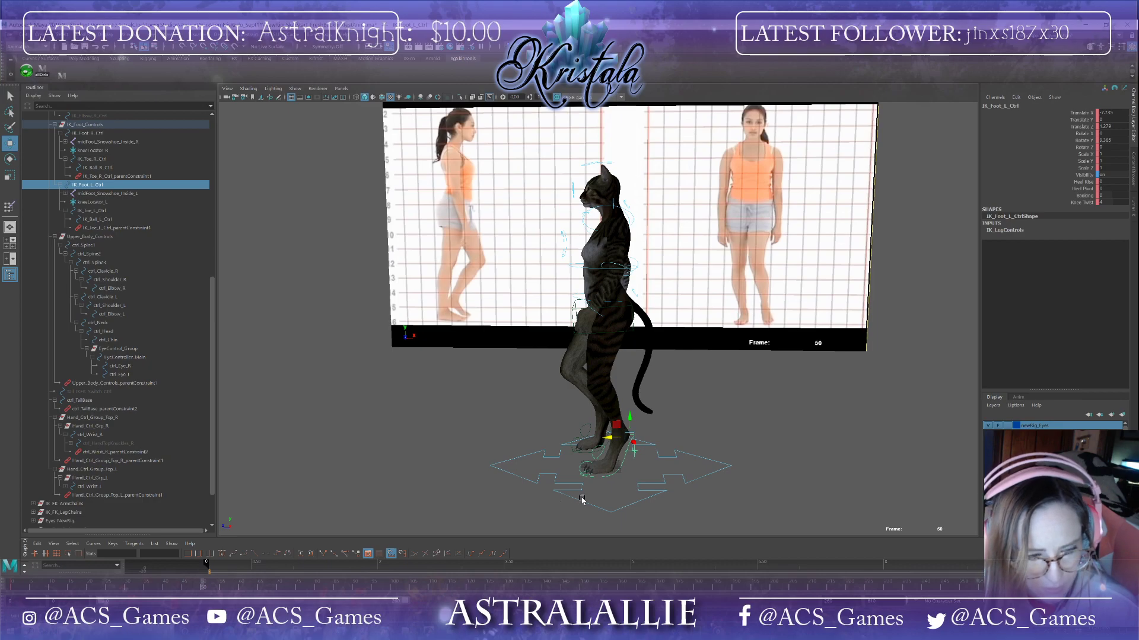
{"action": "left_click_drag", "start_coordinate": [527, 506], "coordinate": [531, 500], "text": "alt"}
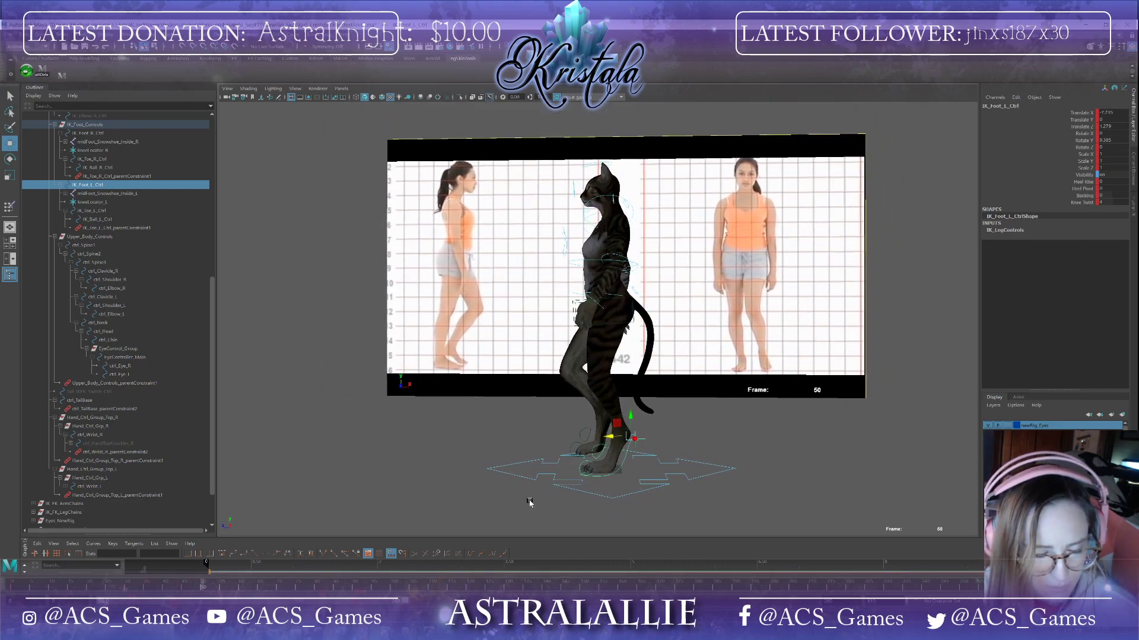
{"action": "left_click", "coordinate": [601, 454]}
{"action": "left_click", "coordinate": [599, 454]}
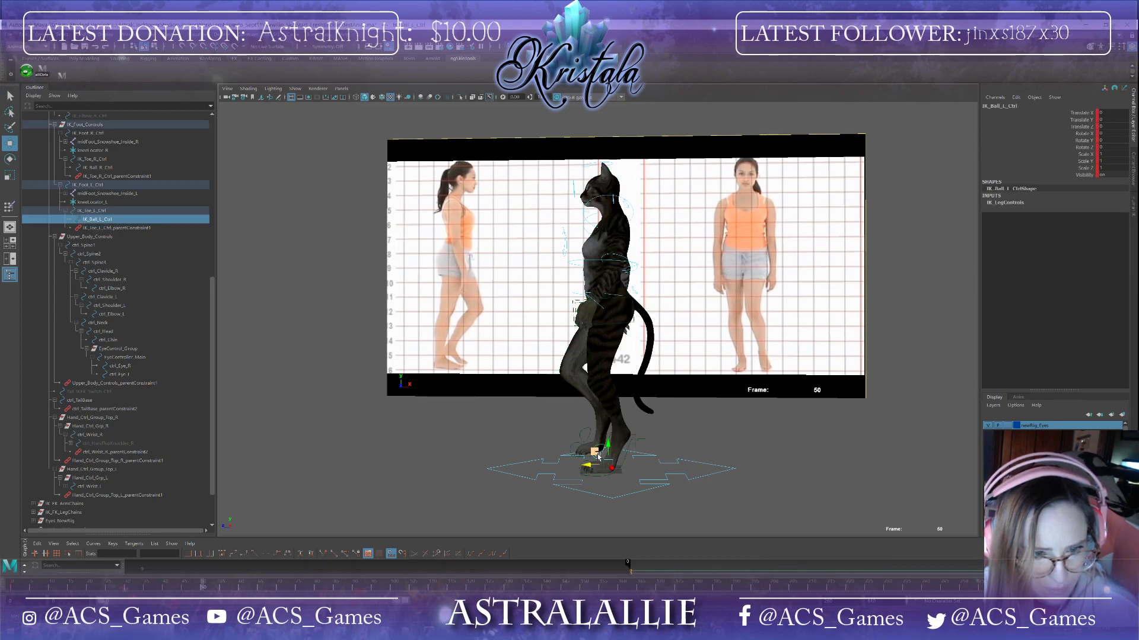
{"action": "left_click", "coordinate": [587, 438]}
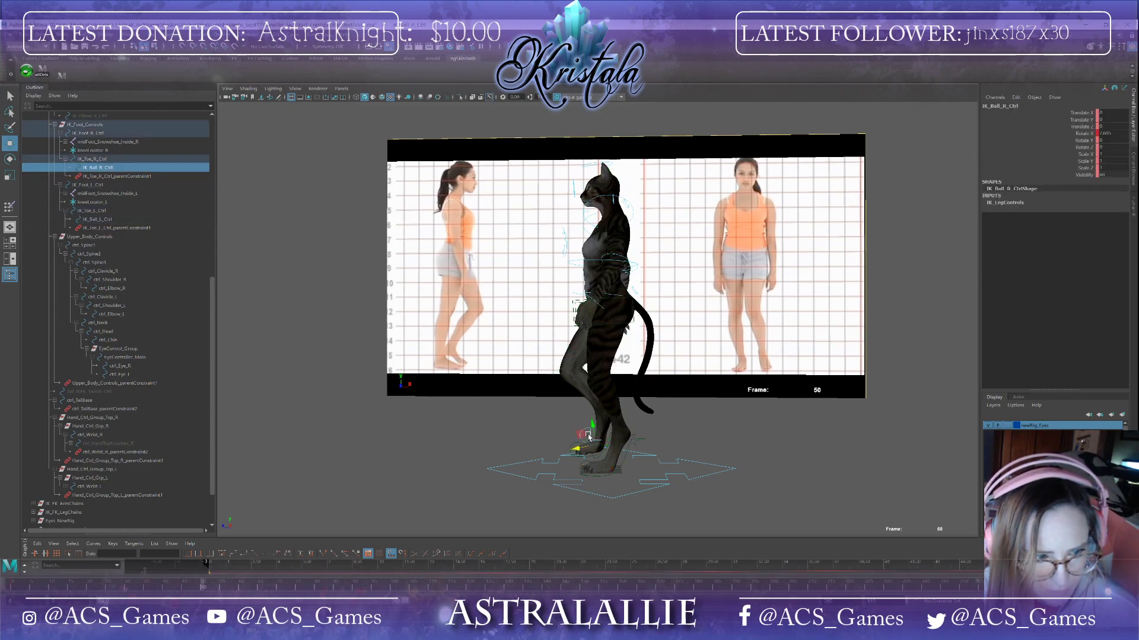
{"action": "left_click", "coordinate": [587, 467]}
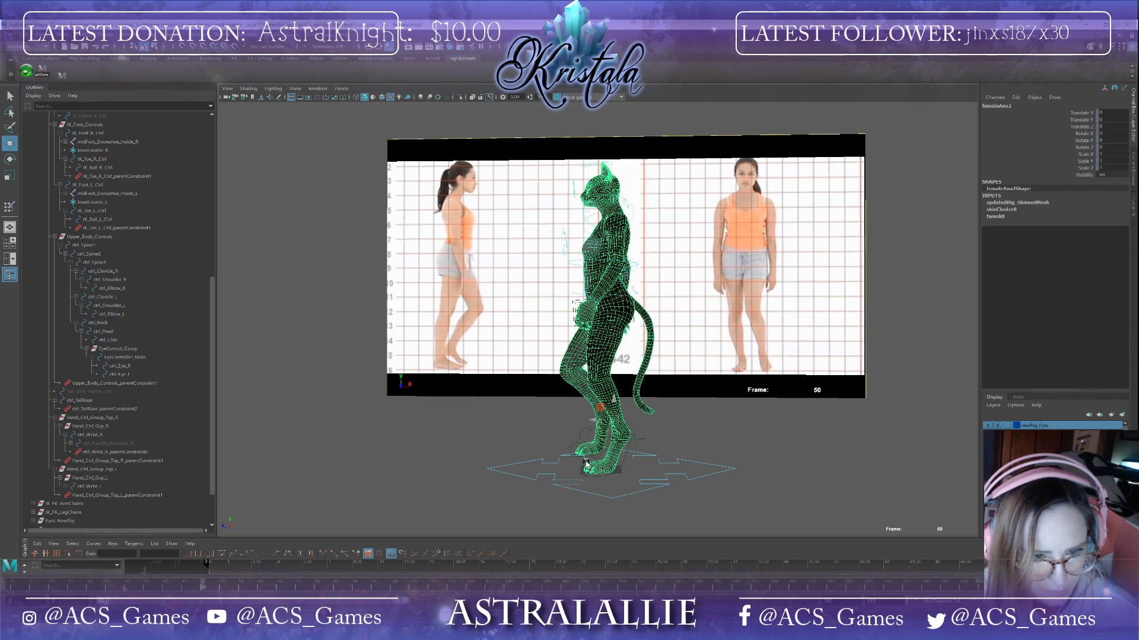
{"action": "left_click", "coordinate": [586, 463]}
Step: Rotate the right toe control, then undo the rotation
{"action": "left_click", "coordinate": [576, 446]}
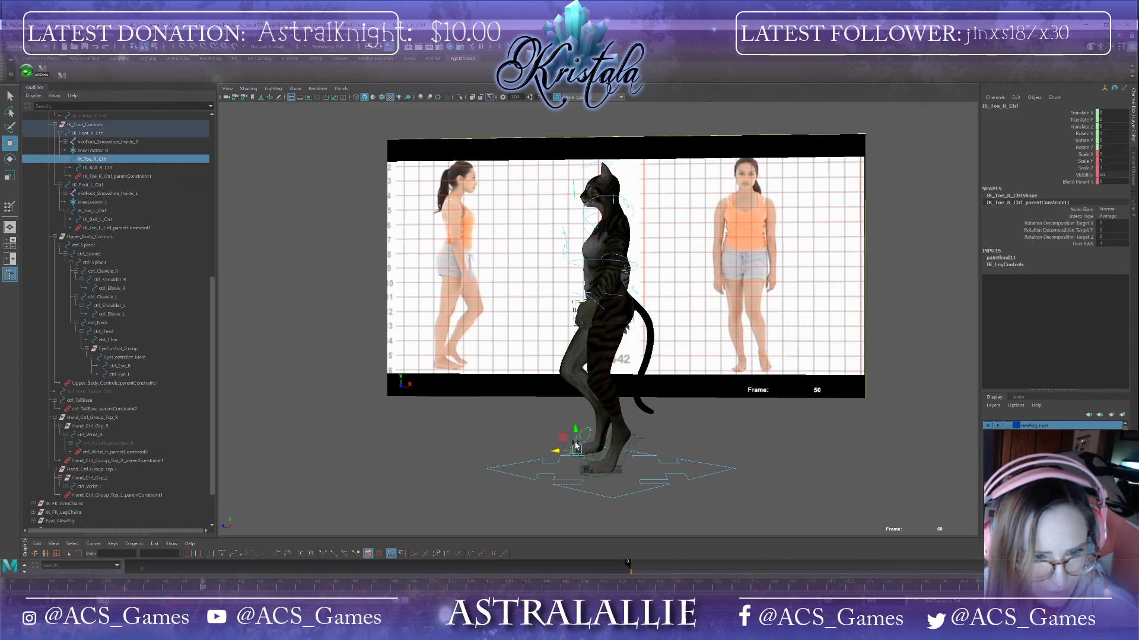
{"action": "key", "text": "e"}
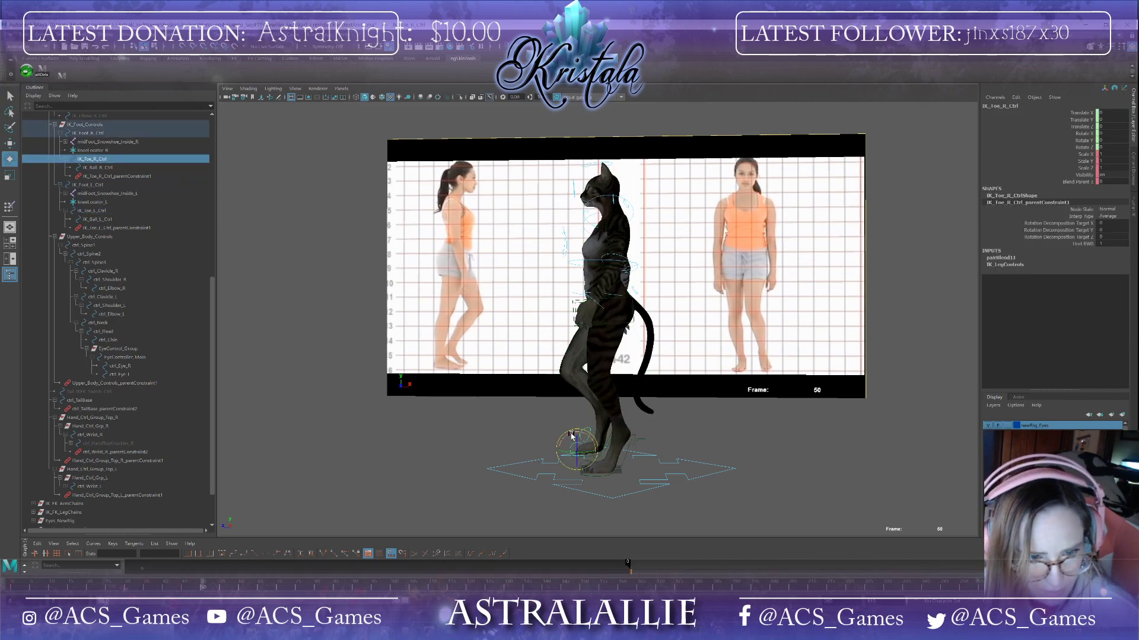
{"action": "left_click_drag", "start_coordinate": [573, 442], "coordinate": [568, 437]}
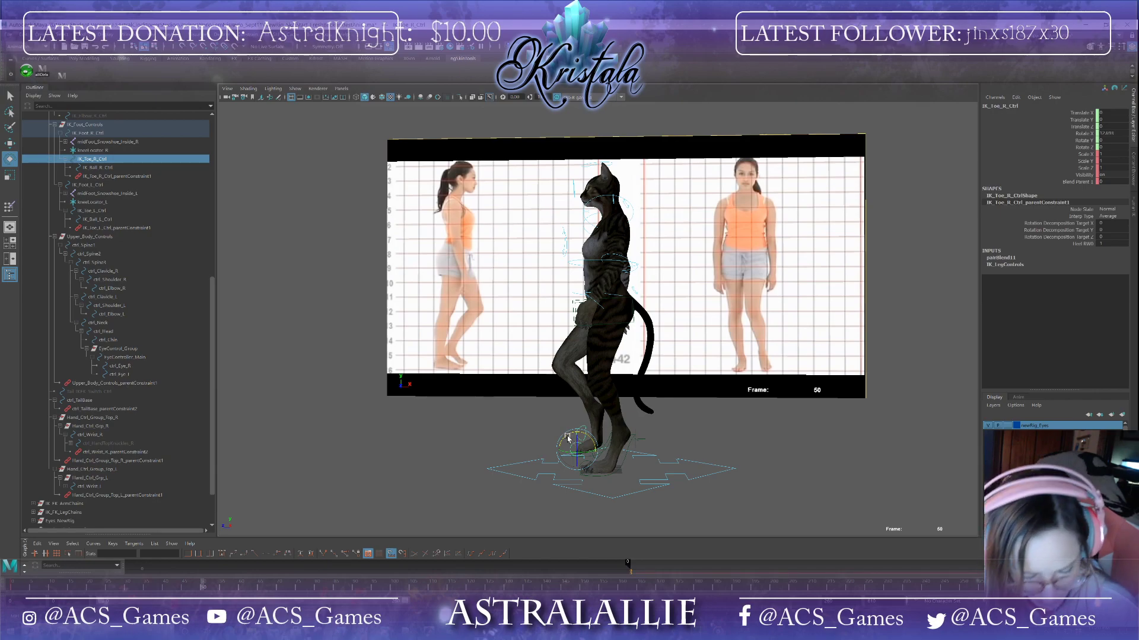
{"action": "key", "text": "ctrl+z"}
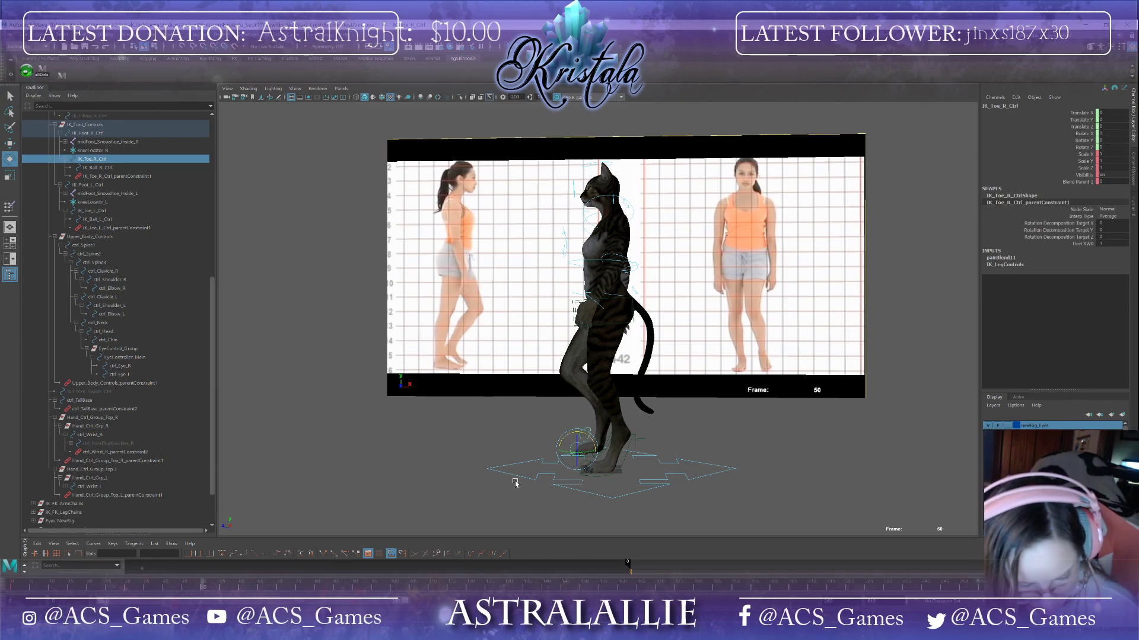
Step: Check the left foot controls, then at frame 56 move the right foot control slightly backward
{"action": "left_click", "coordinate": [625, 460]}
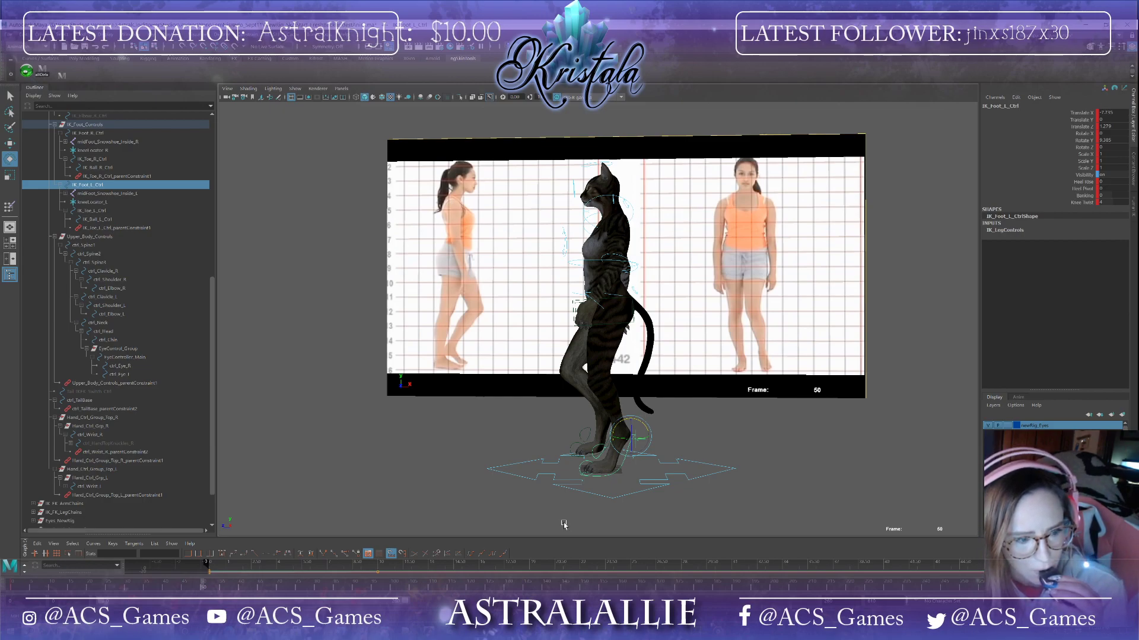
{"action": "left_click", "coordinate": [593, 457]}
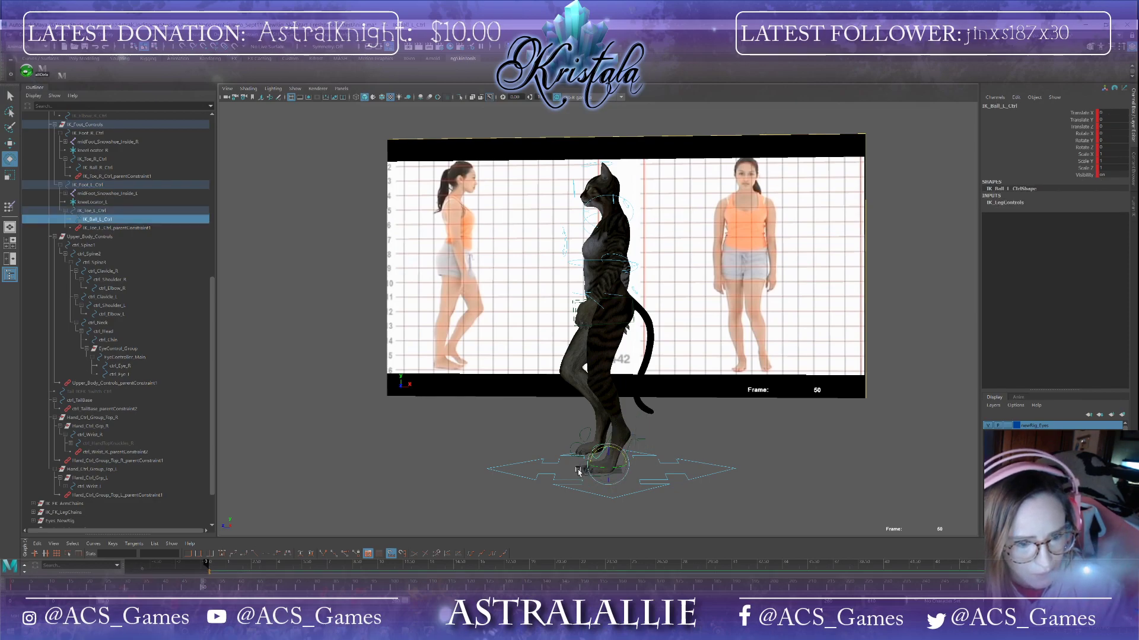
{"action": "left_click", "coordinate": [577, 474]}
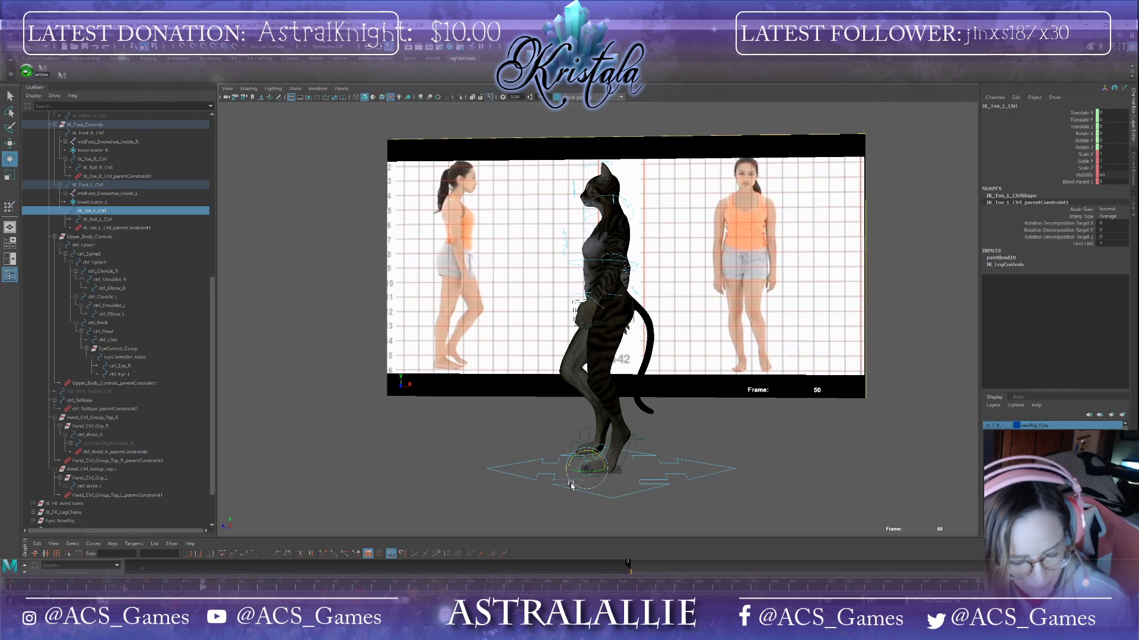
{"action": "left_click", "coordinate": [609, 441]}
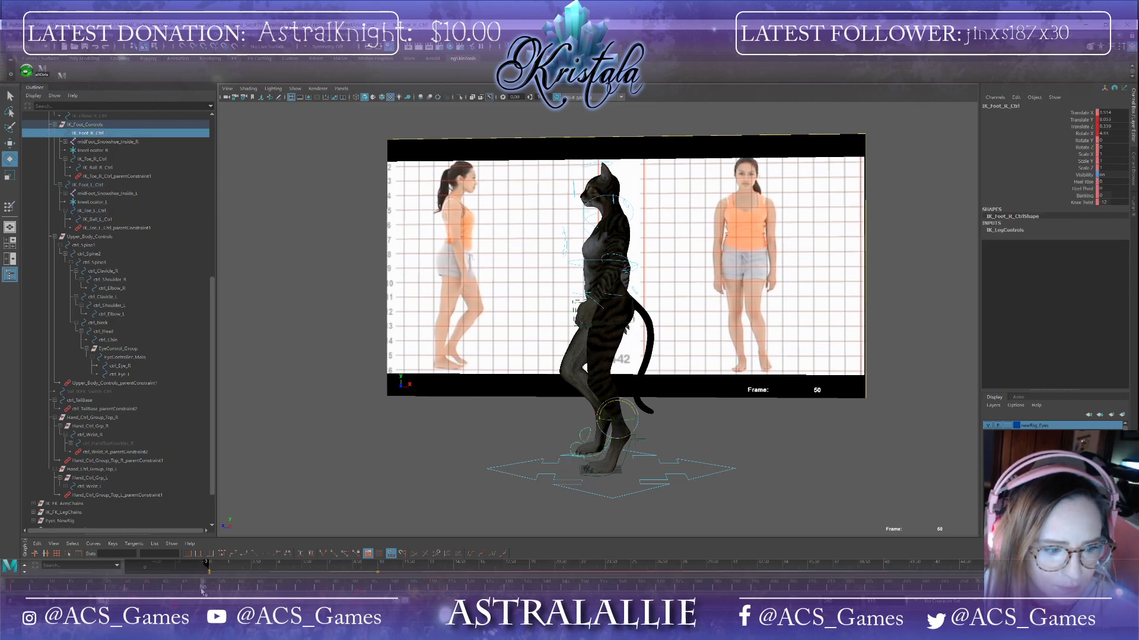
{"action": "left_click_drag", "start_coordinate": [203, 589], "coordinate": [226, 591]}
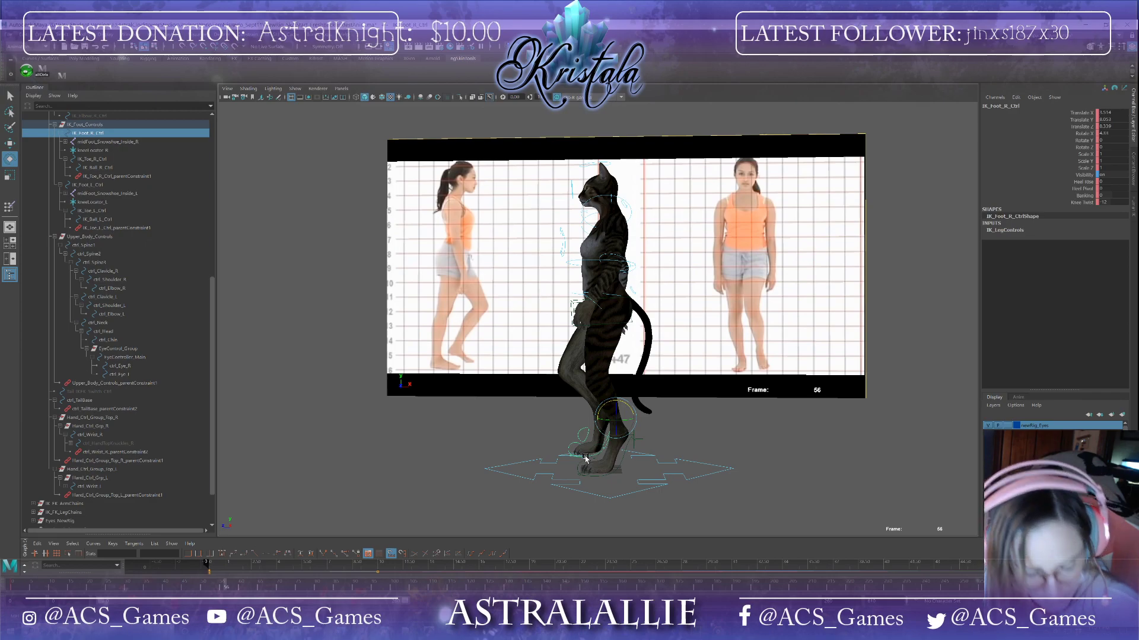
{"action": "key", "text": "w"}
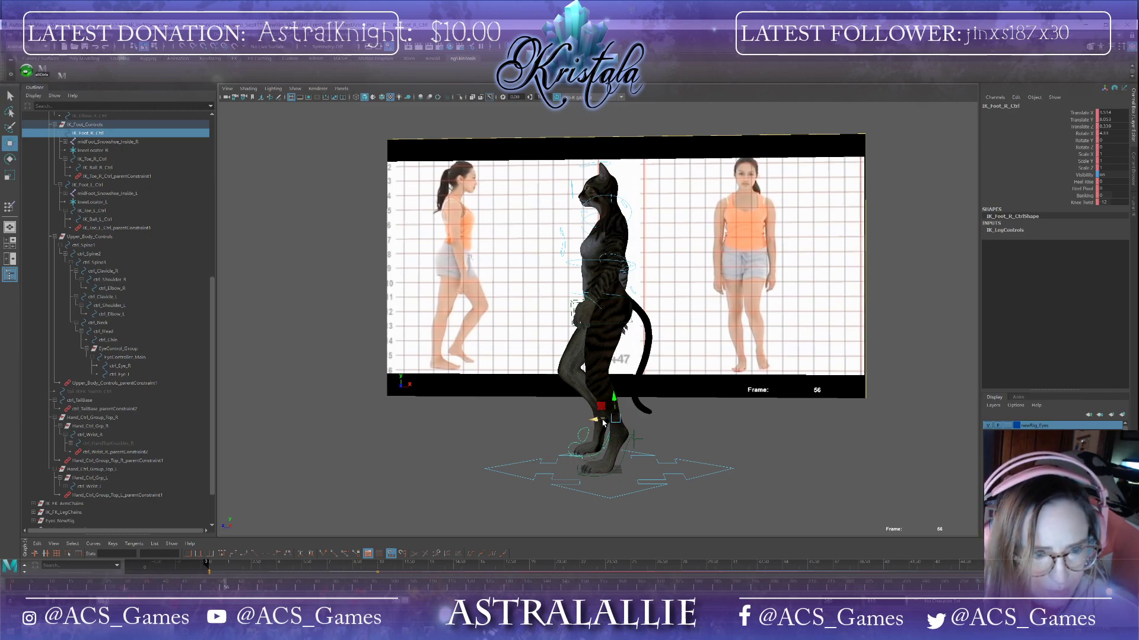
{"action": "left_click_drag", "start_coordinate": [602, 422], "coordinate": [595, 422]}
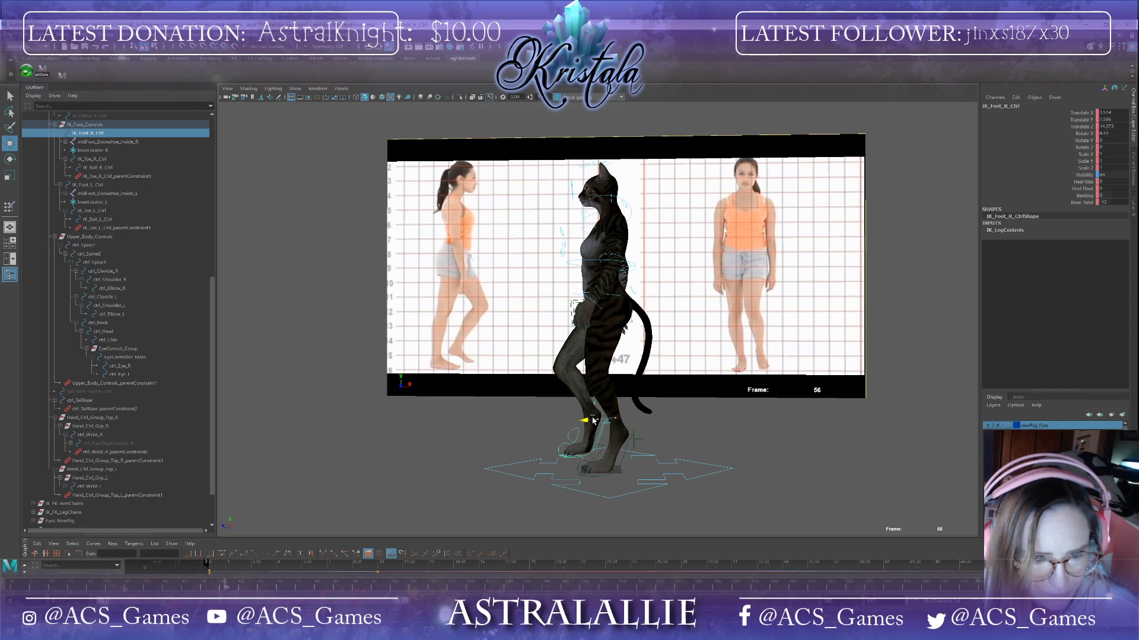
Step: Move the left foot control at frame 56, then delete its keyframe there
{"action": "left_click", "coordinate": [622, 462]}
{"action": "left_click_drag", "start_coordinate": [610, 439], "coordinate": [617, 439]}
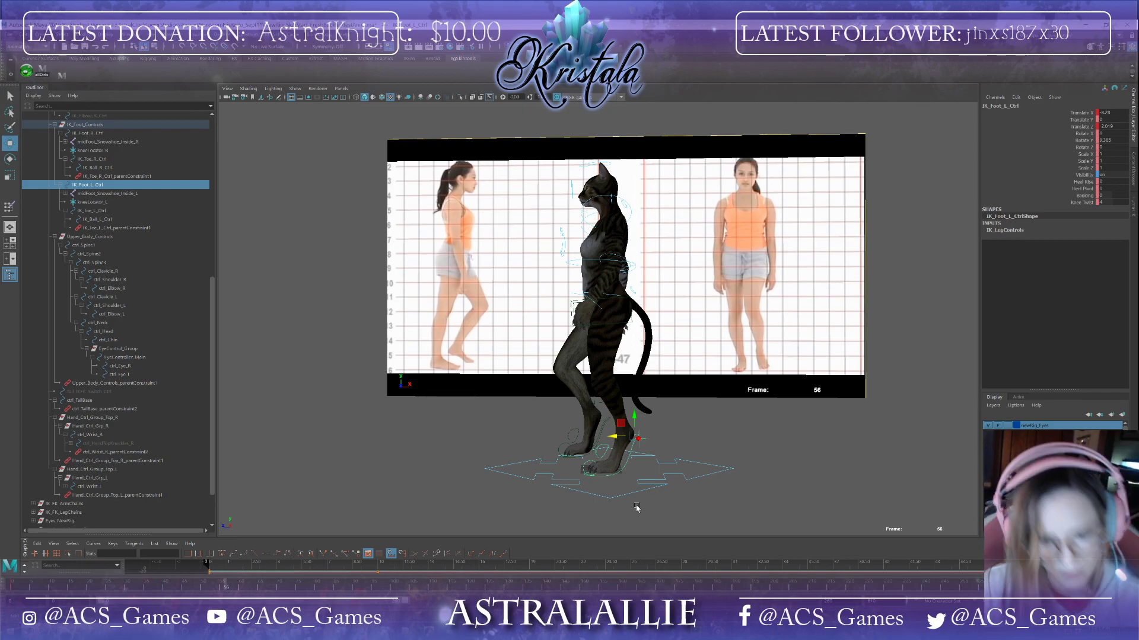
{"action": "right_click", "coordinate": [221, 590]}
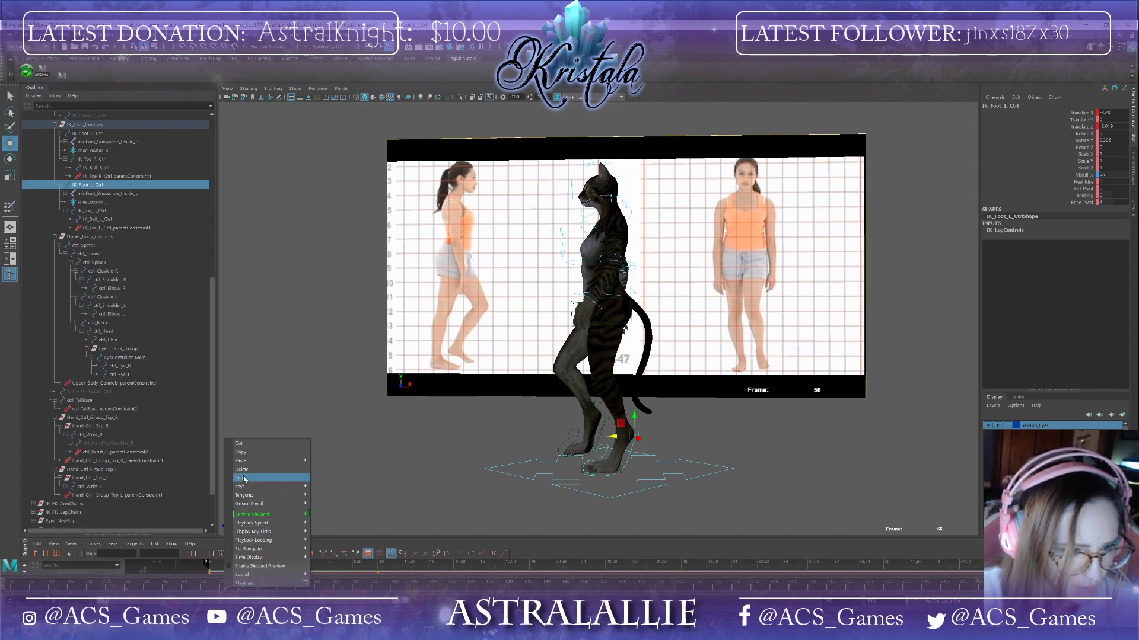
{"action": "left_click", "coordinate": [267, 478]}
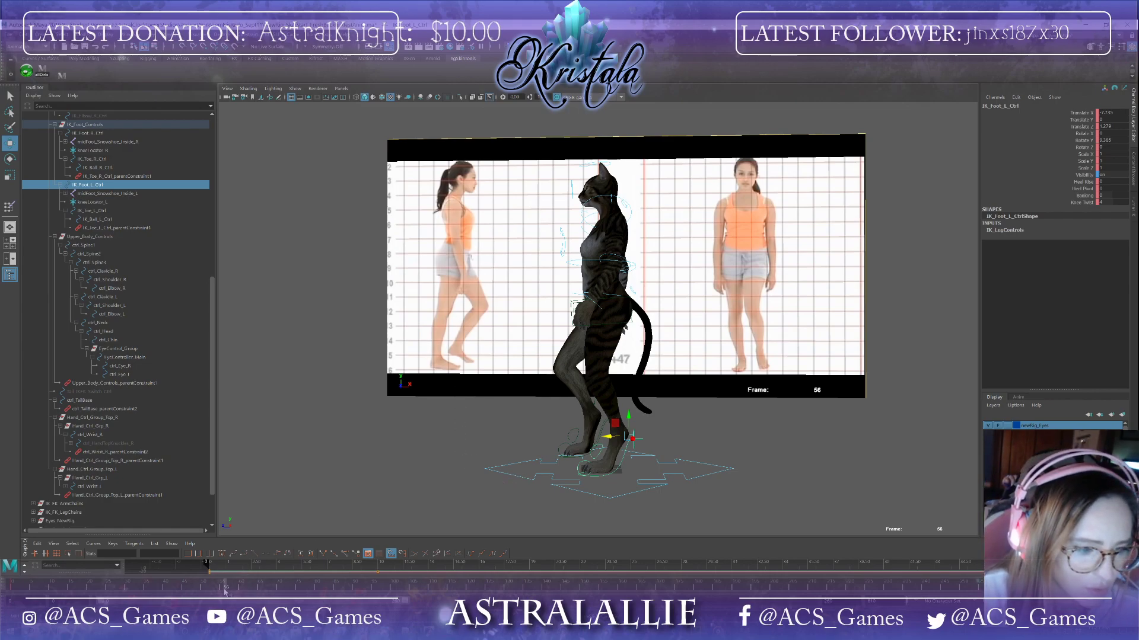
Step: Scrub between frames 50 and 56 and lower the right foot control at frame 56
{"action": "mouse_move", "coordinate": [226, 592]}
{"action": "left_mouse_down"}
{"action": "mouse_move", "coordinate": [185, 596]}
{"action": "mouse_move", "coordinate": [291, 591]}
{"action": "mouse_move", "coordinate": [202, 589]}
{"action": "left_mouse_up"}
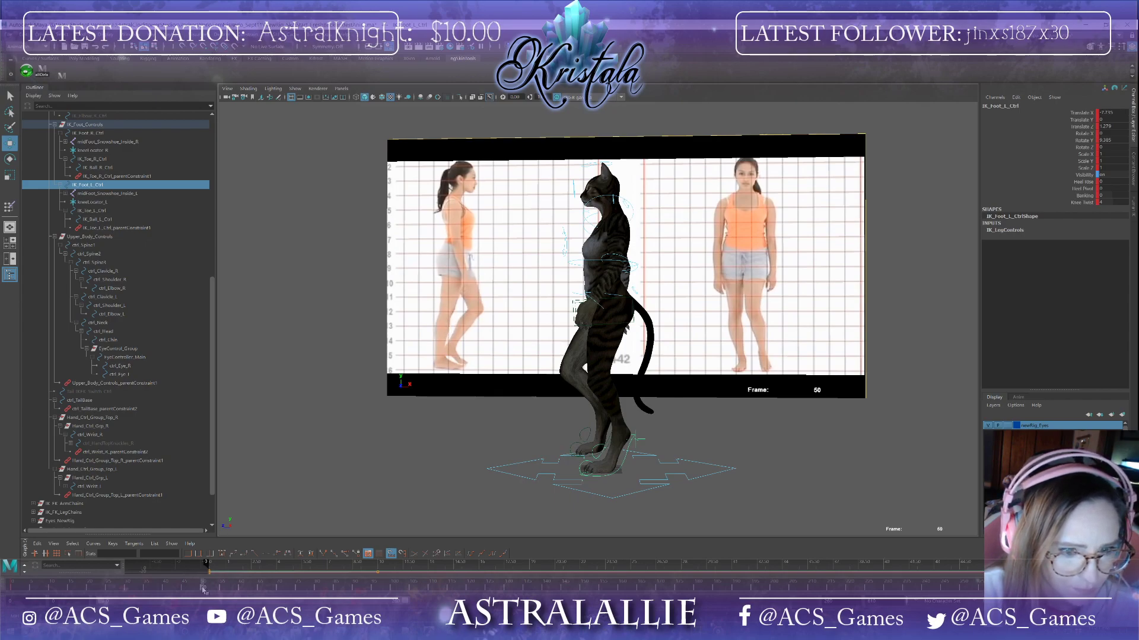
{"action": "left_click_drag", "start_coordinate": [204, 589], "coordinate": [222, 590]}
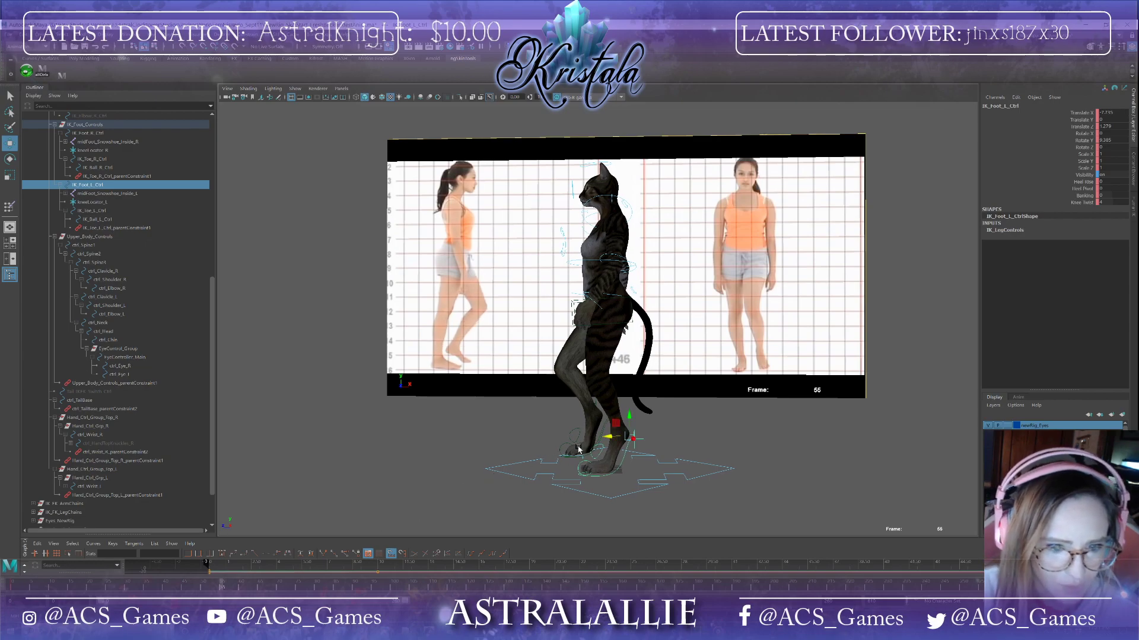
{"action": "left_click", "coordinate": [602, 428]}
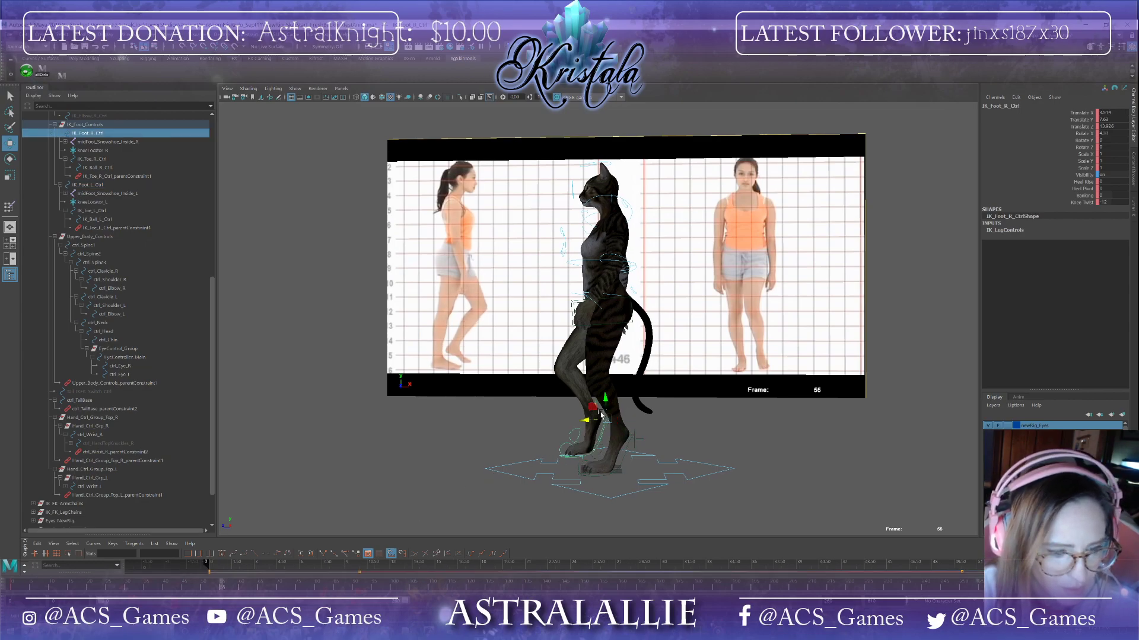
{"action": "left_click_drag", "start_coordinate": [222, 588], "coordinate": [225, 589]}
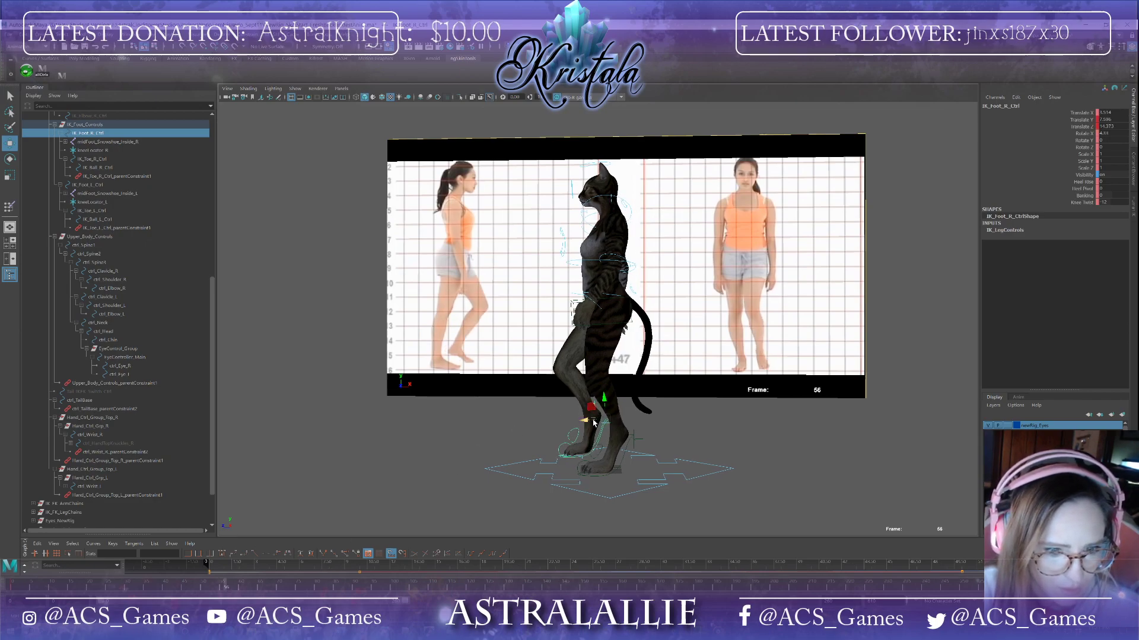
{"action": "left_click_drag", "start_coordinate": [593, 422], "coordinate": [594, 437]}
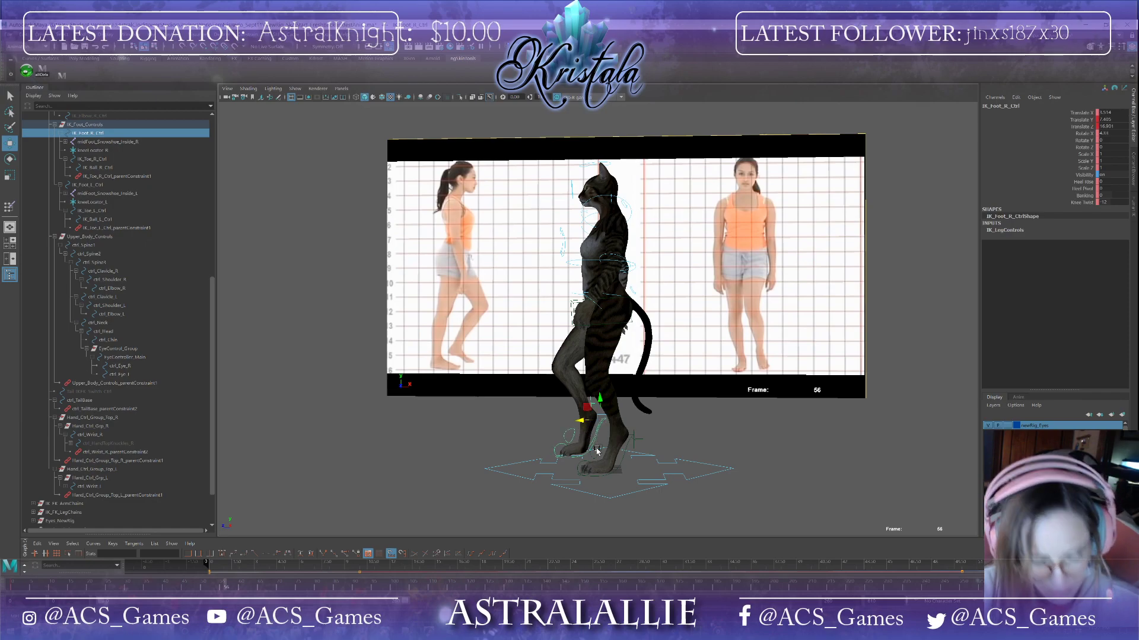
Step: Rotate the right foot's ball control at frame 56 to bend the foot
{"action": "left_click", "coordinate": [572, 437]}
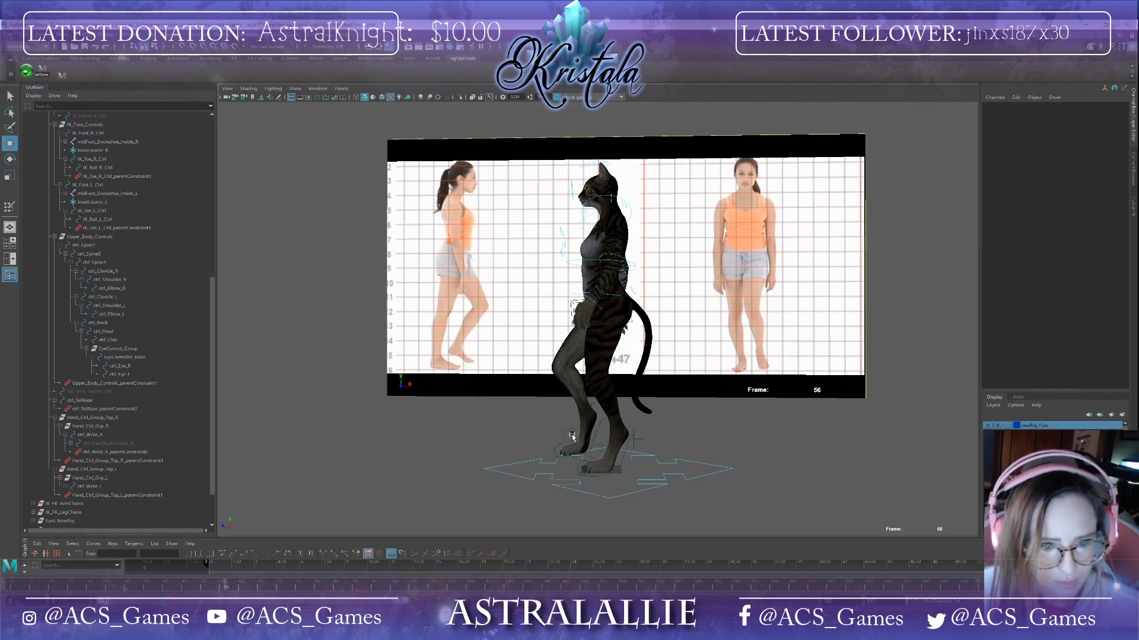
{"action": "left_click", "coordinate": [573, 436]}
{"action": "key", "text": "e"}
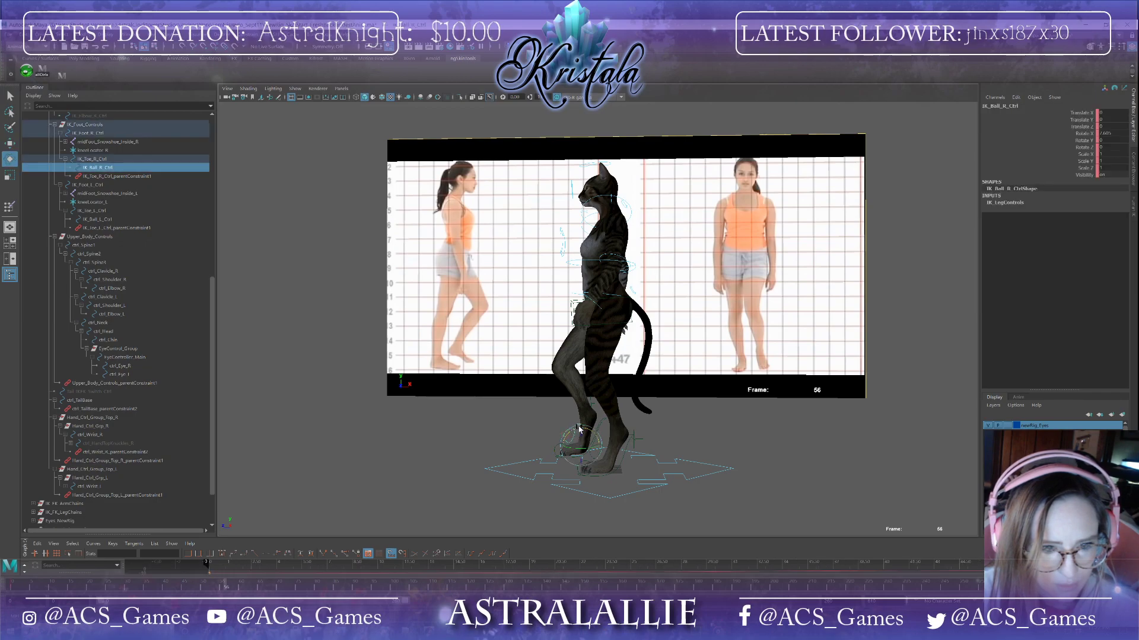
{"action": "left_click_drag", "start_coordinate": [578, 429], "coordinate": [575, 430]}
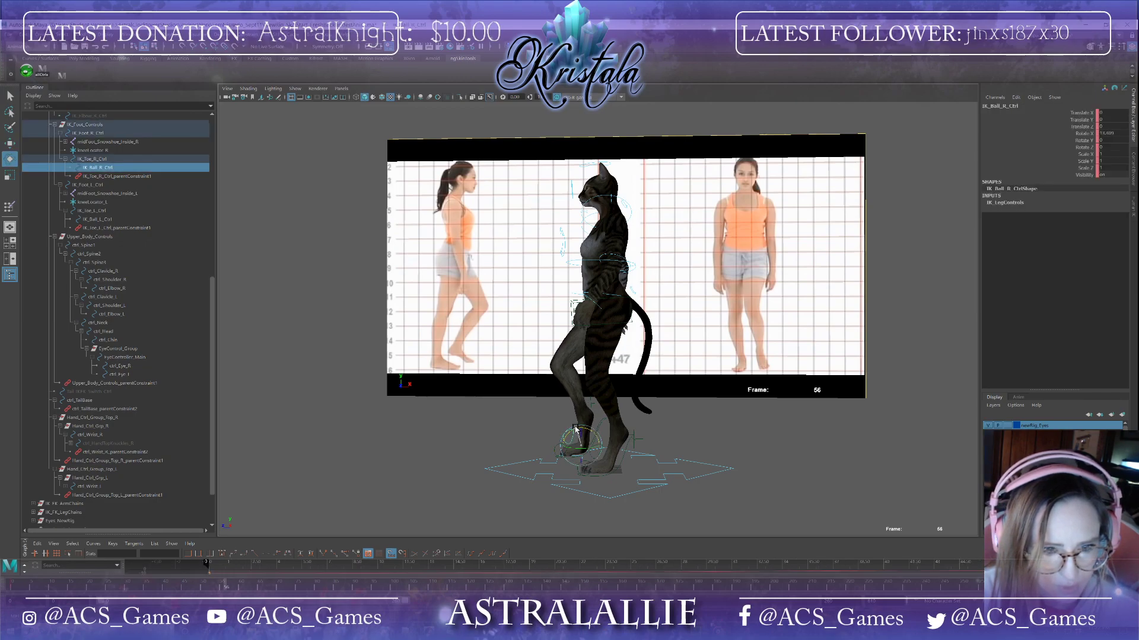
Step: Go to frame 63 and raise the right foot control to lift the leg
{"action": "left_click", "coordinate": [605, 424]}
{"action": "left_click_drag", "start_coordinate": [612, 411], "coordinate": [616, 411]}
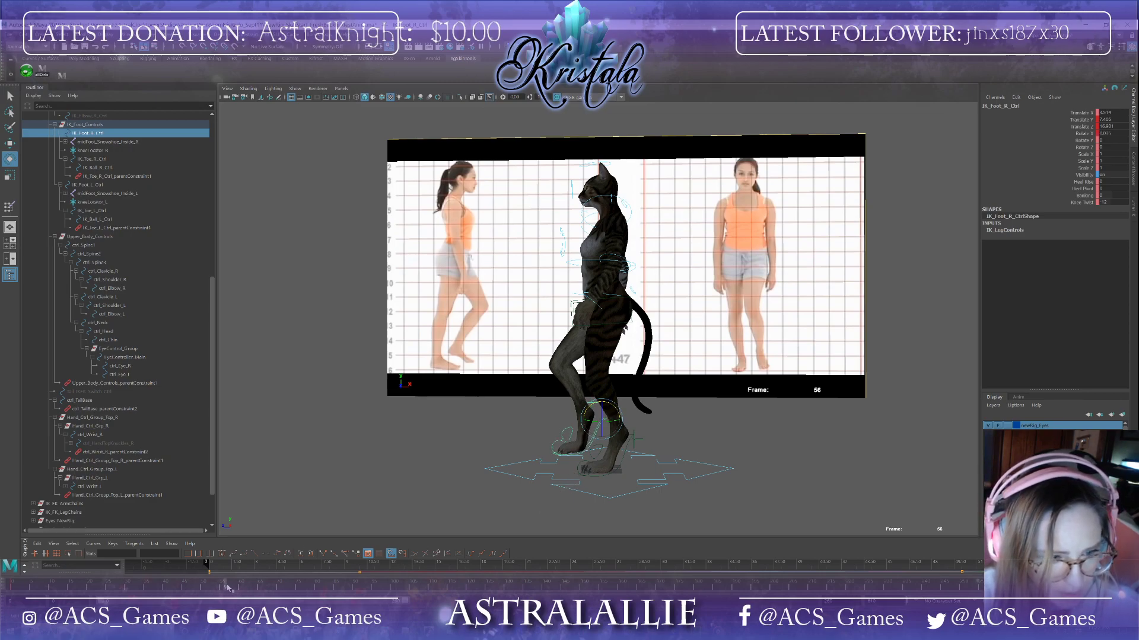
{"action": "left_click_drag", "start_coordinate": [227, 586], "coordinate": [252, 584]}
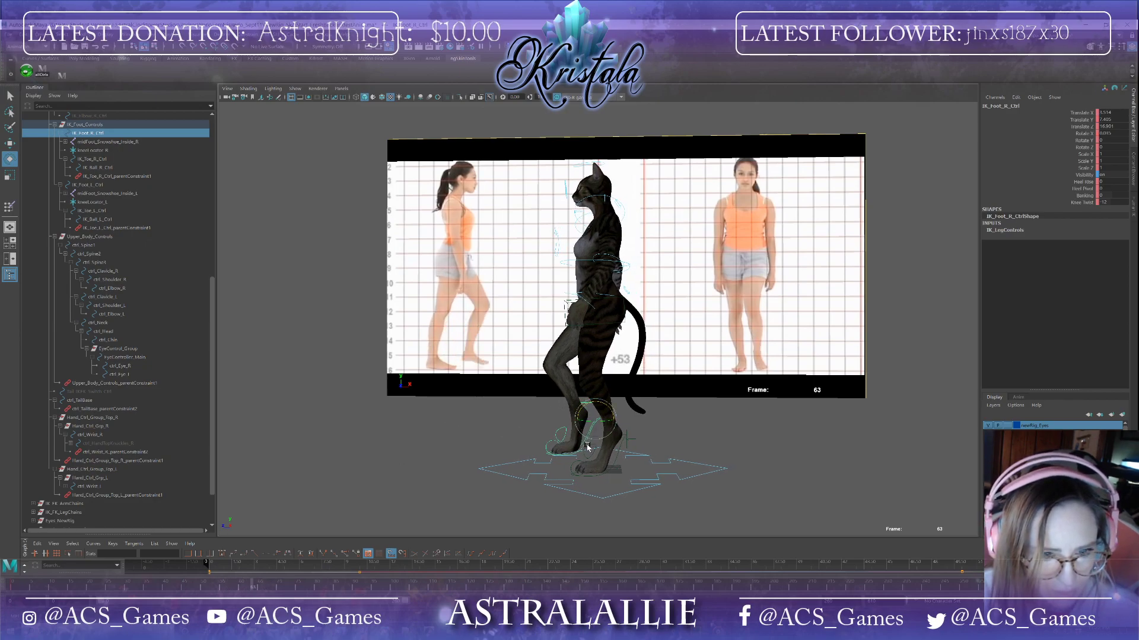
{"action": "key", "text": "w"}
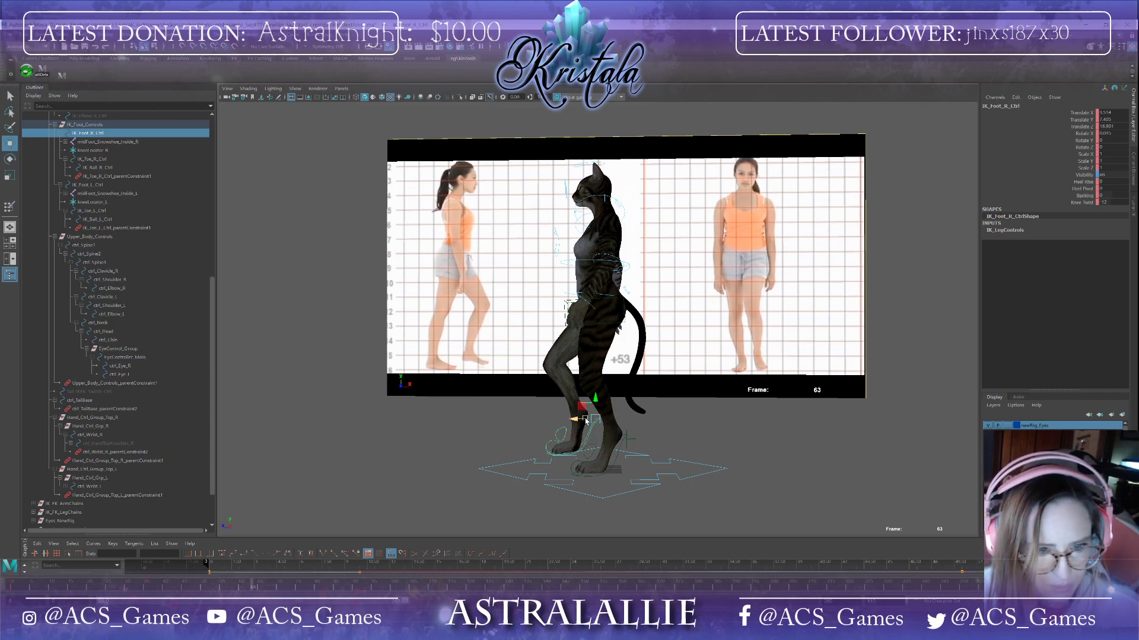
{"action": "mouse_move", "coordinate": [582, 419]}
{"action": "left_mouse_down"}
{"action": "mouse_move", "coordinate": [562, 420]}
{"action": "mouse_move", "coordinate": [578, 401]}
{"action": "left_mouse_up"}
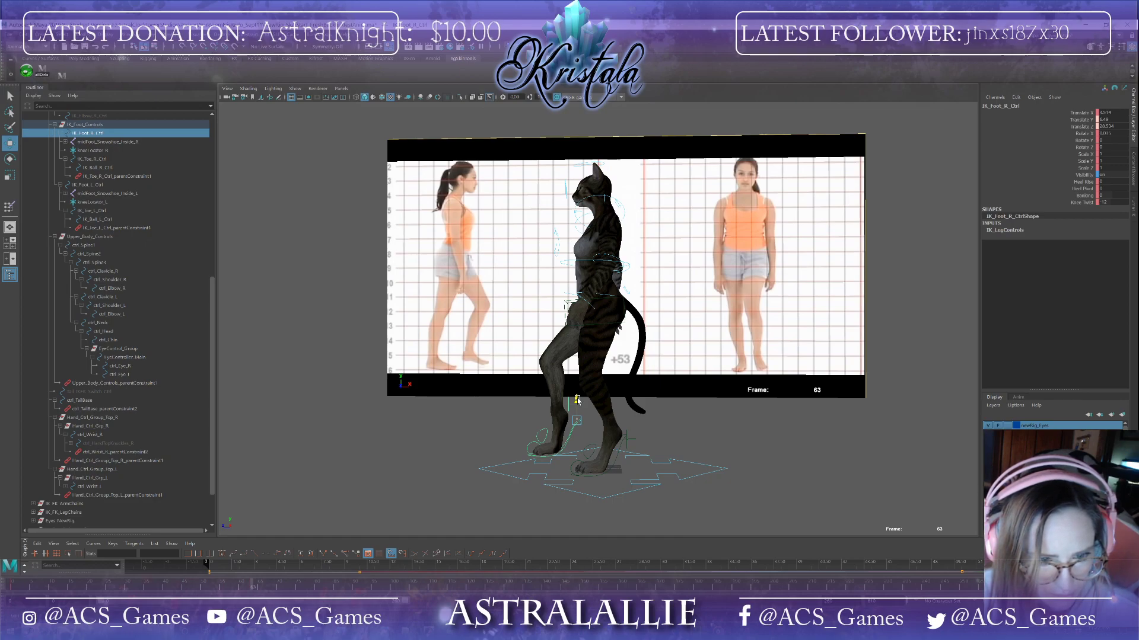
{"action": "mouse_move", "coordinate": [577, 399]}
{"action": "left_mouse_down"}
{"action": "mouse_move", "coordinate": [588, 408]}
{"action": "mouse_move", "coordinate": [555, 413]}
{"action": "mouse_move", "coordinate": [574, 408]}
{"action": "left_mouse_up"}
{"action": "key", "text": "e"}
{"action": "key", "text": "w"}
{"action": "key", "text": "e"}
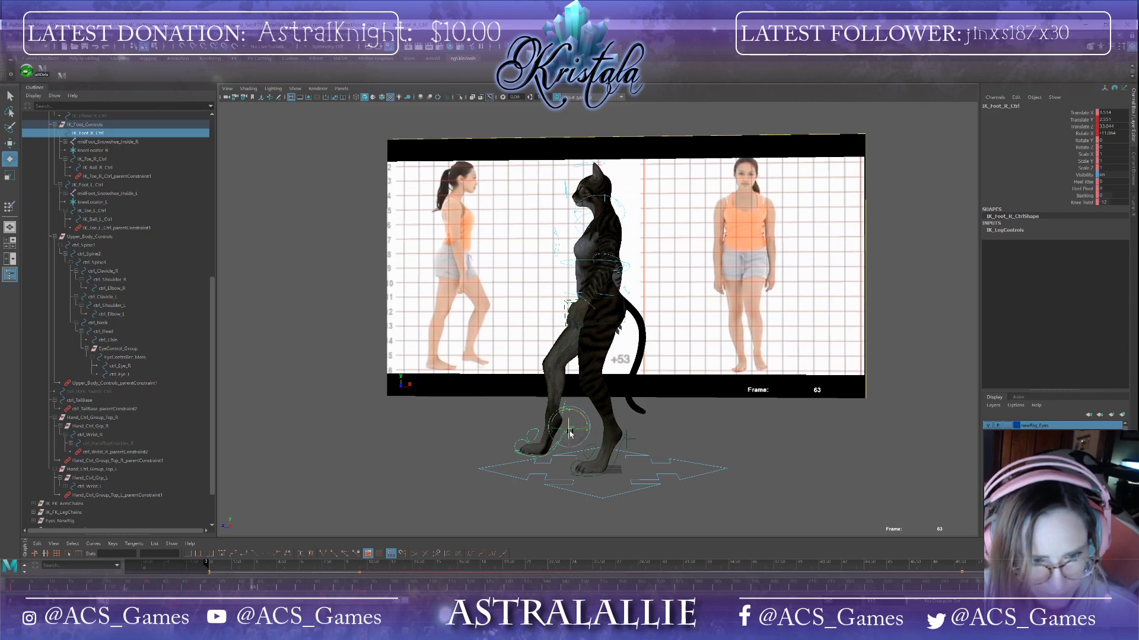
Step: Rotate the right ball and toe controls at frame 63 to angle the foot
{"action": "left_click", "coordinate": [535, 437]}
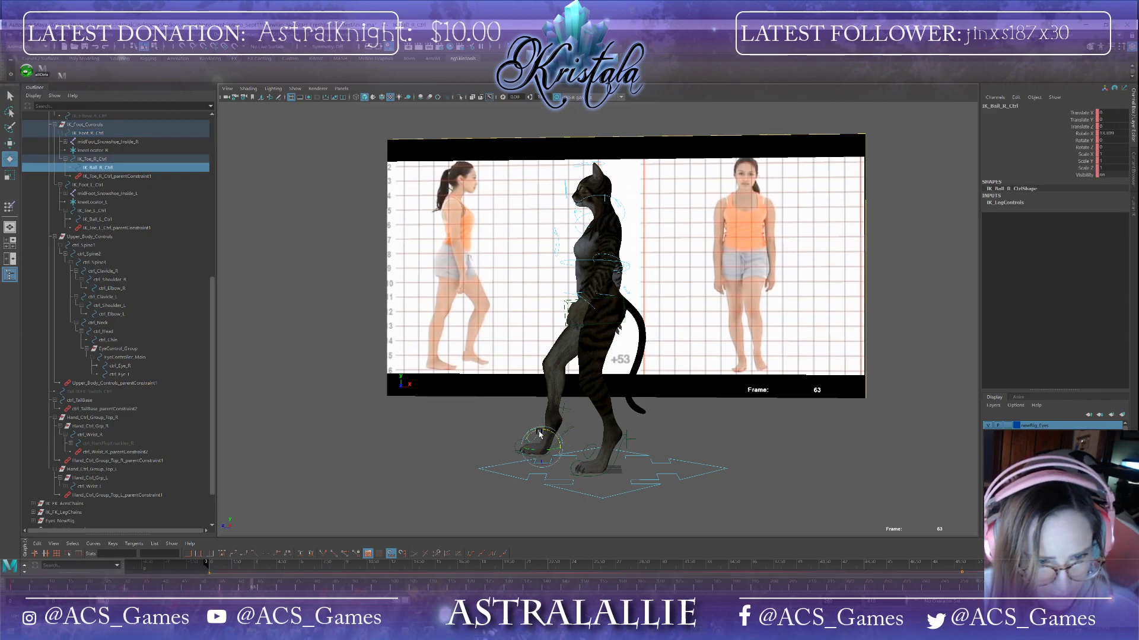
{"action": "left_click_drag", "start_coordinate": [556, 437], "coordinate": [558, 438]}
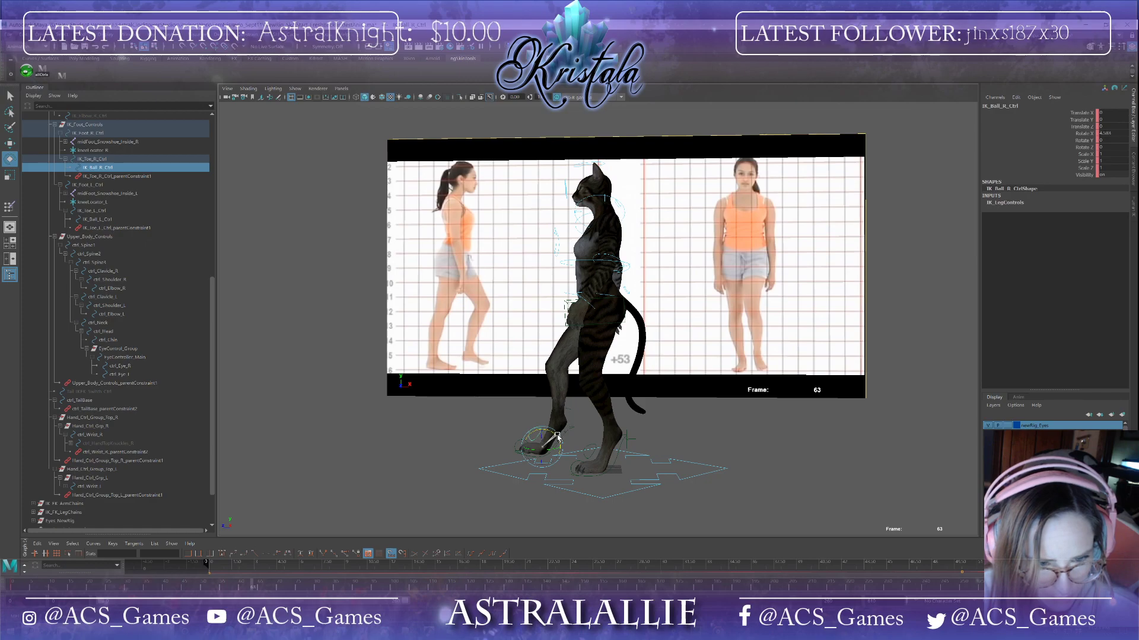
{"action": "left_click", "coordinate": [521, 450]}
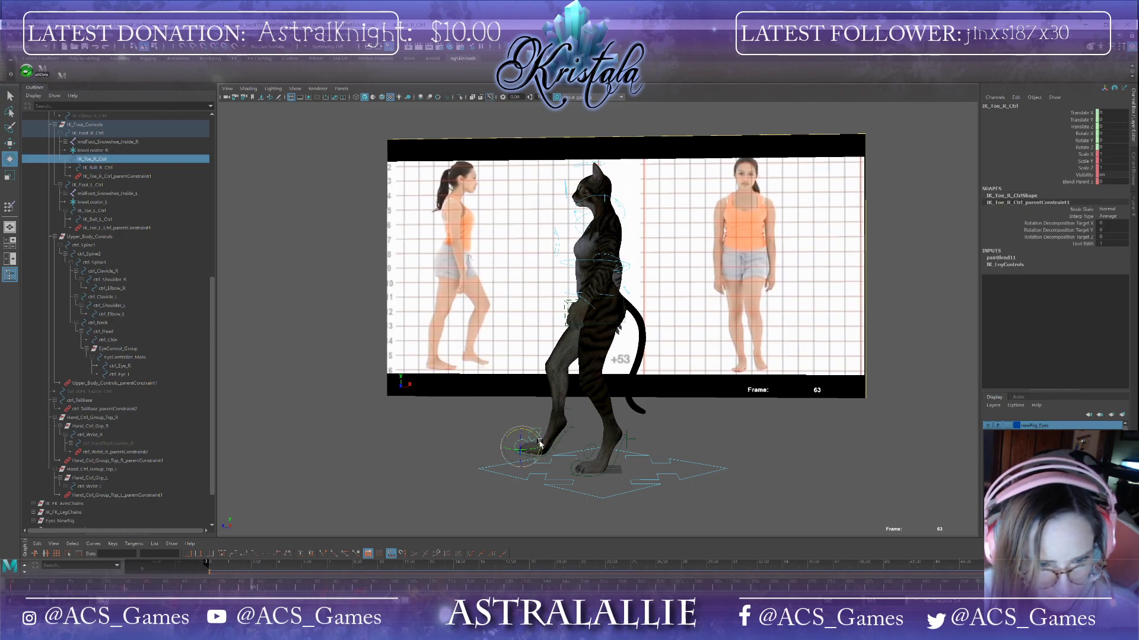
{"action": "left_click_drag", "start_coordinate": [540, 445], "coordinate": [538, 440]}
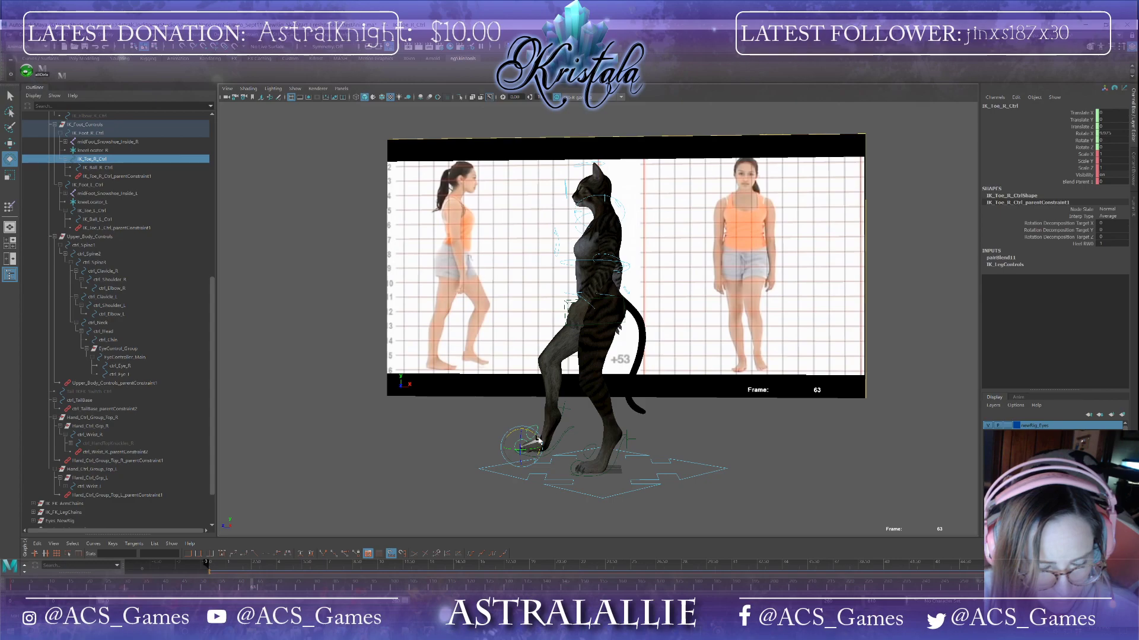
Step: Go to frame 70 and move the right foot control forward and up
{"action": "left_click", "coordinate": [571, 429]}
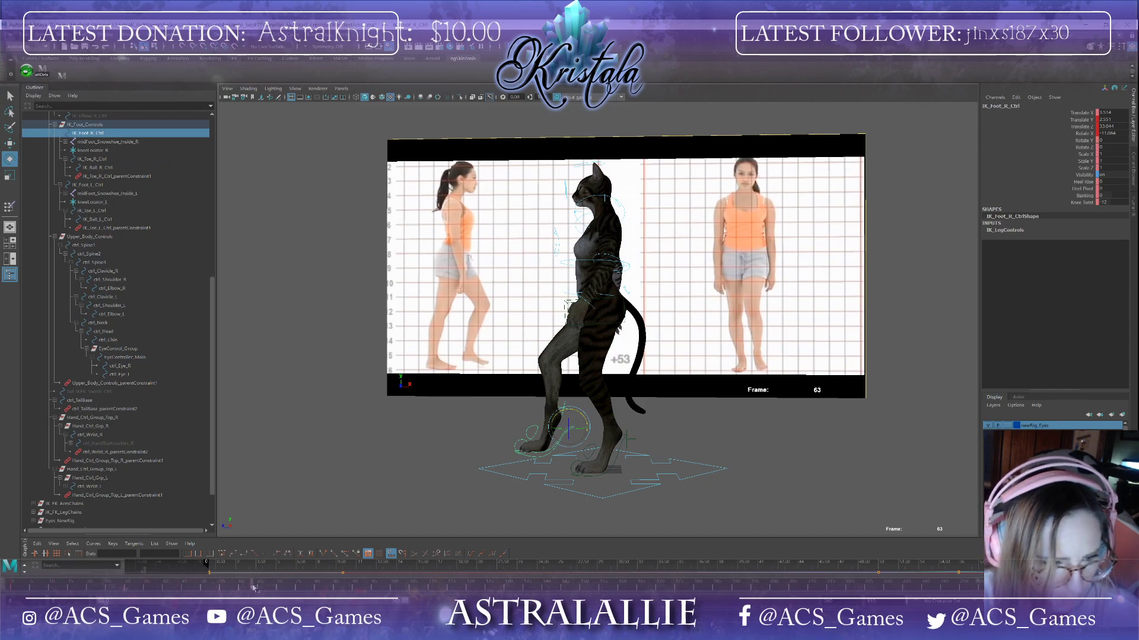
{"action": "left_click_drag", "start_coordinate": [253, 588], "coordinate": [278, 587]}
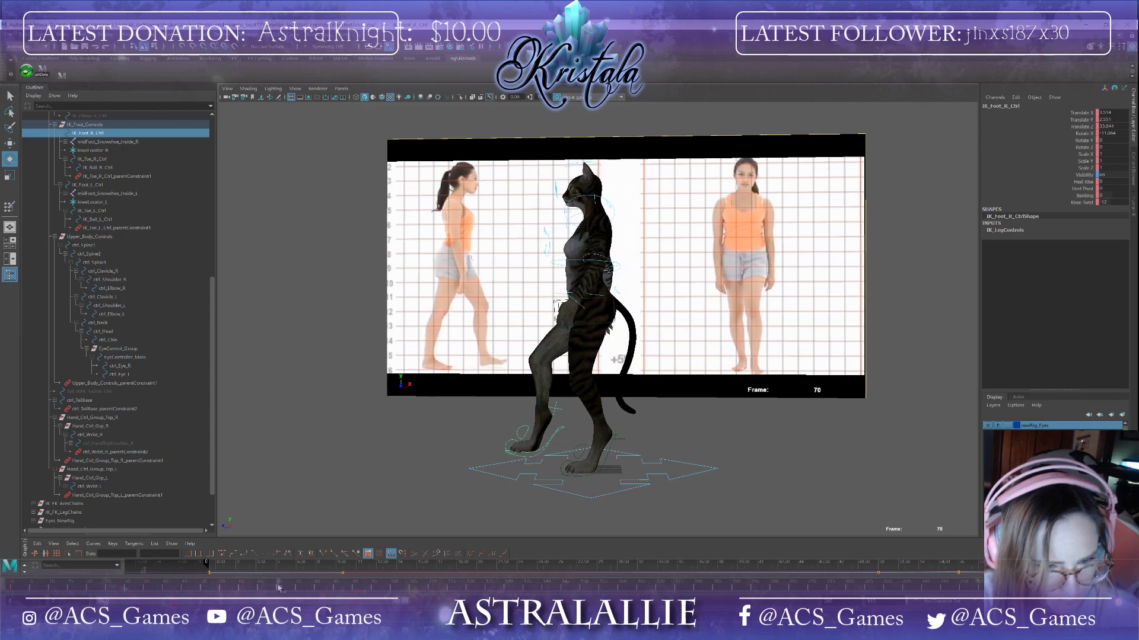
{"action": "key", "text": "w"}
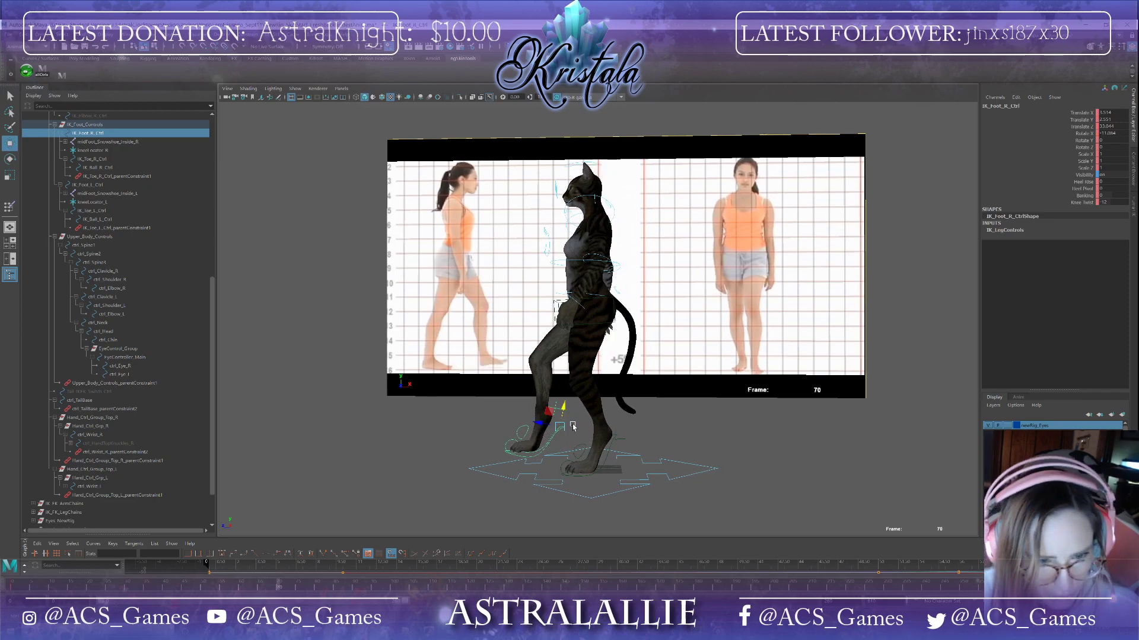
{"action": "mouse_move", "coordinate": [541, 427]}
{"action": "left_mouse_down"}
{"action": "mouse_move", "coordinate": [525, 422]}
{"action": "mouse_move", "coordinate": [562, 424]}
{"action": "mouse_move", "coordinate": [552, 417]}
{"action": "left_mouse_up"}
{"action": "key", "text": "e"}
{"action": "key", "text": "w"}
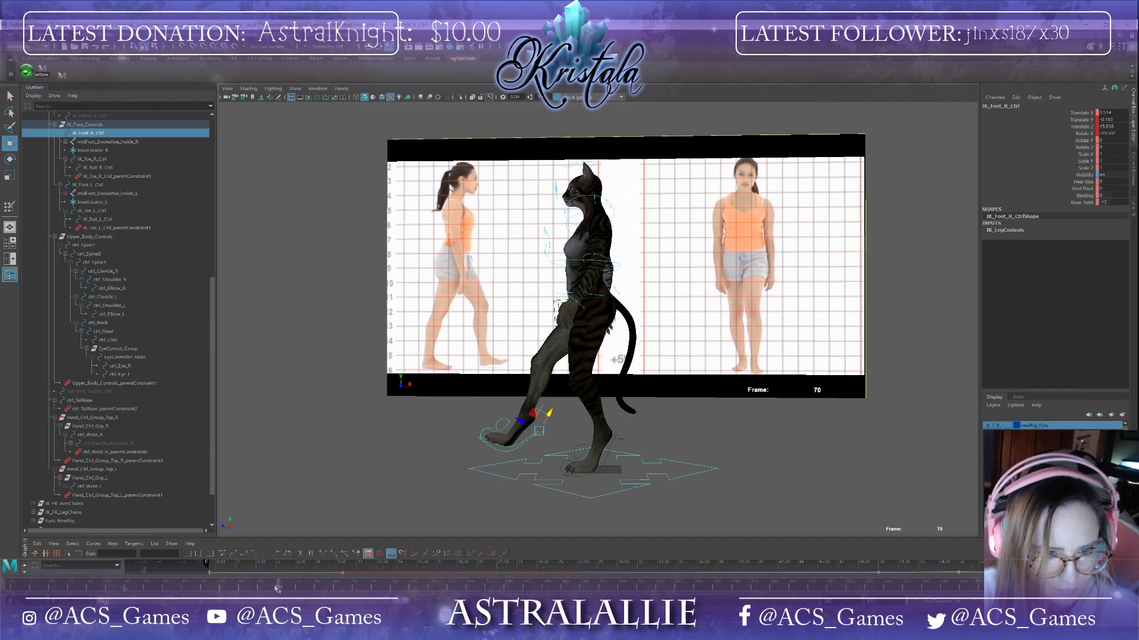
Step: Scrub through the timeline and orbit around the cat to review the leg-lifting motion
{"action": "left_click_drag", "start_coordinate": [275, 587], "coordinate": [242, 568]}
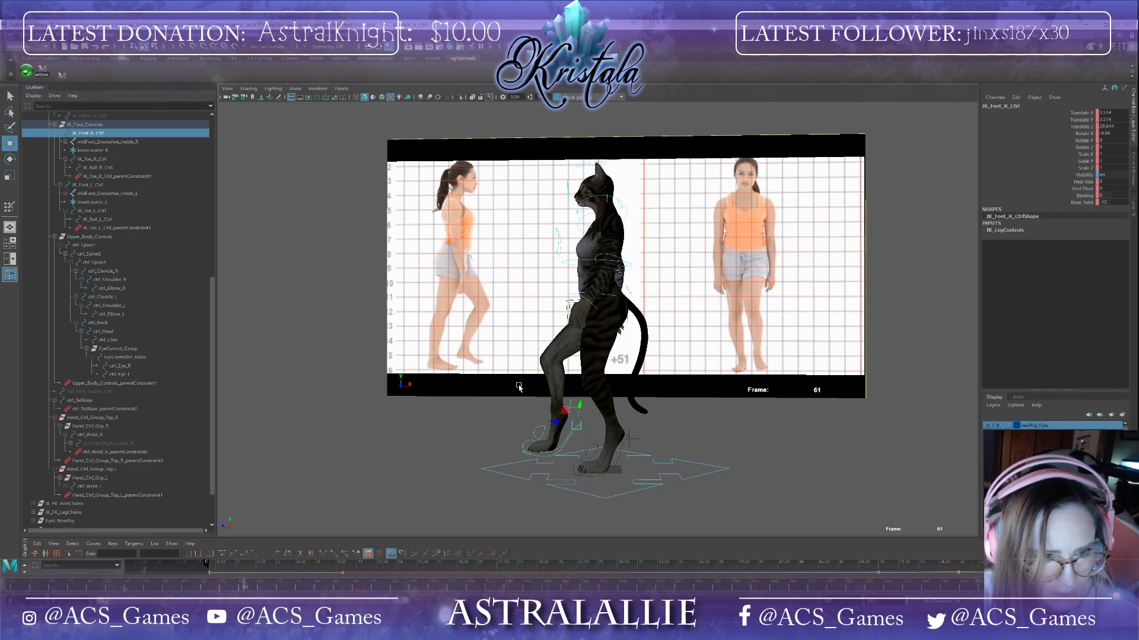
{"action": "mouse_move", "coordinate": [244, 586]}
{"action": "left_mouse_down"}
{"action": "mouse_move", "coordinate": [194, 585]}
{"action": "mouse_move", "coordinate": [259, 588]}
{"action": "left_mouse_up"}
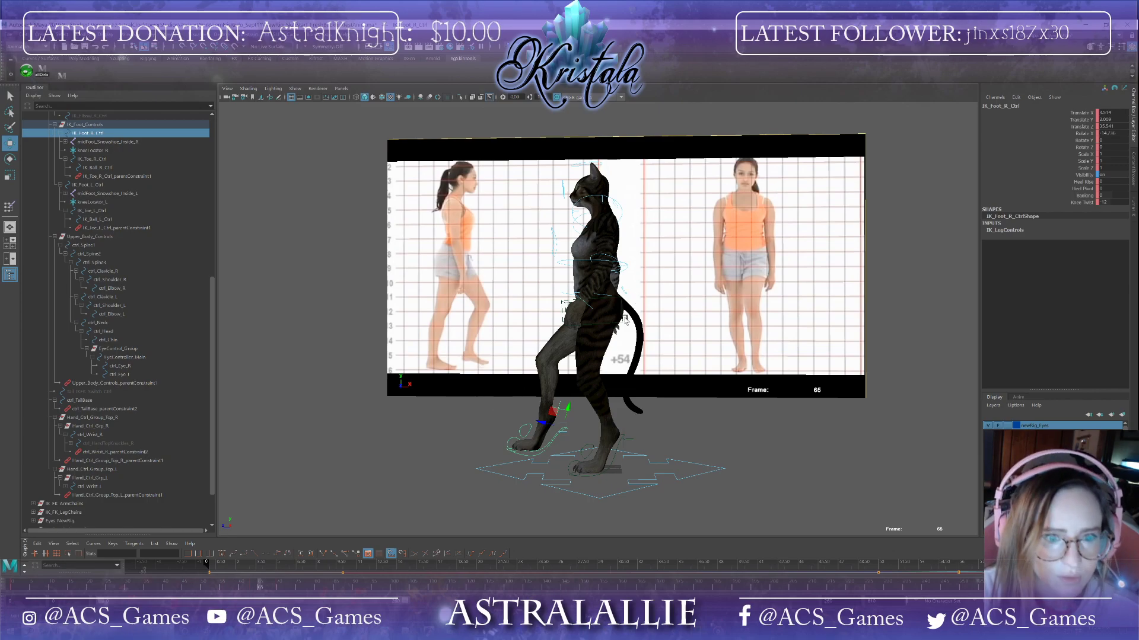
{"action": "left_click", "coordinate": [622, 324]}
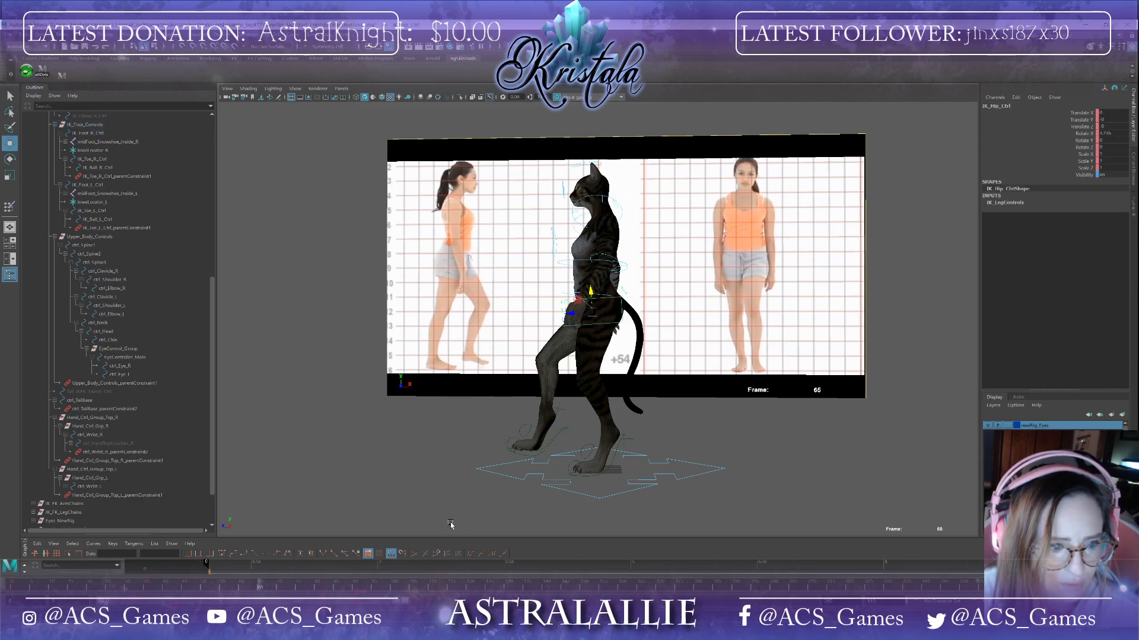
{"action": "left_click_drag", "start_coordinate": [449, 509], "coordinate": [516, 514], "text": "alt"}
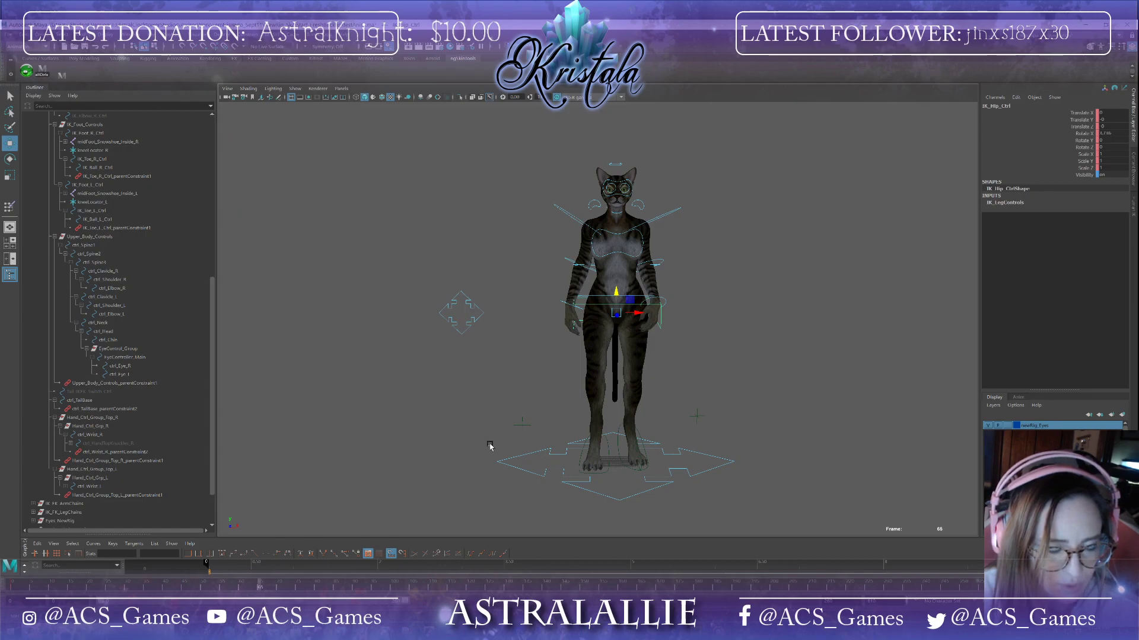
{"action": "left_click_drag", "start_coordinate": [490, 446], "coordinate": [434, 456], "text": "alt"}
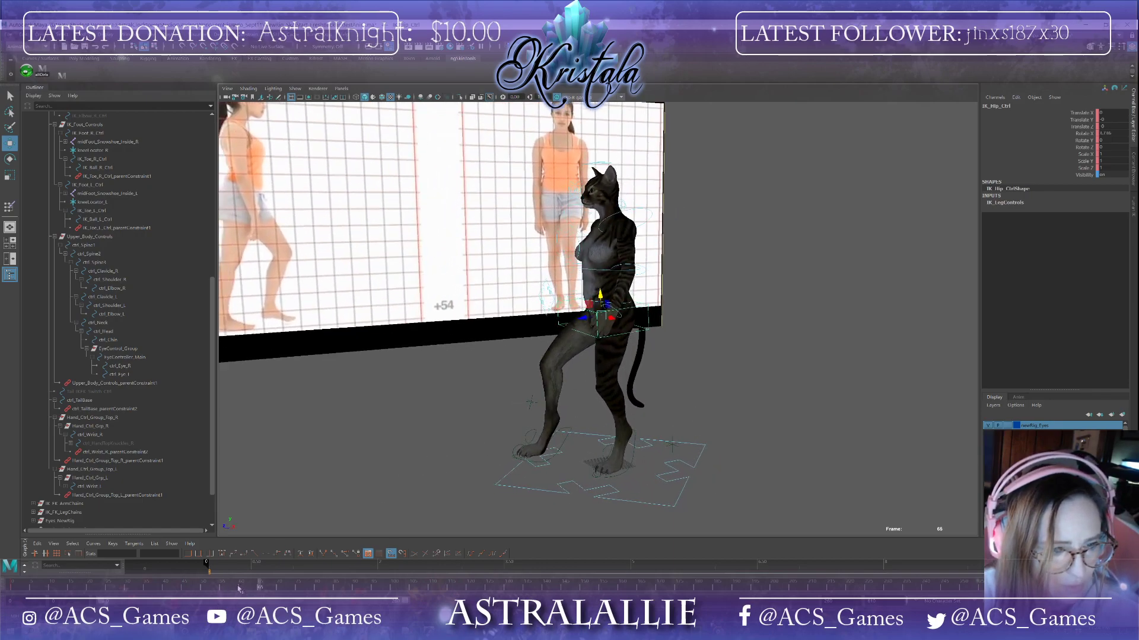
{"action": "left_click", "coordinate": [203, 589]}
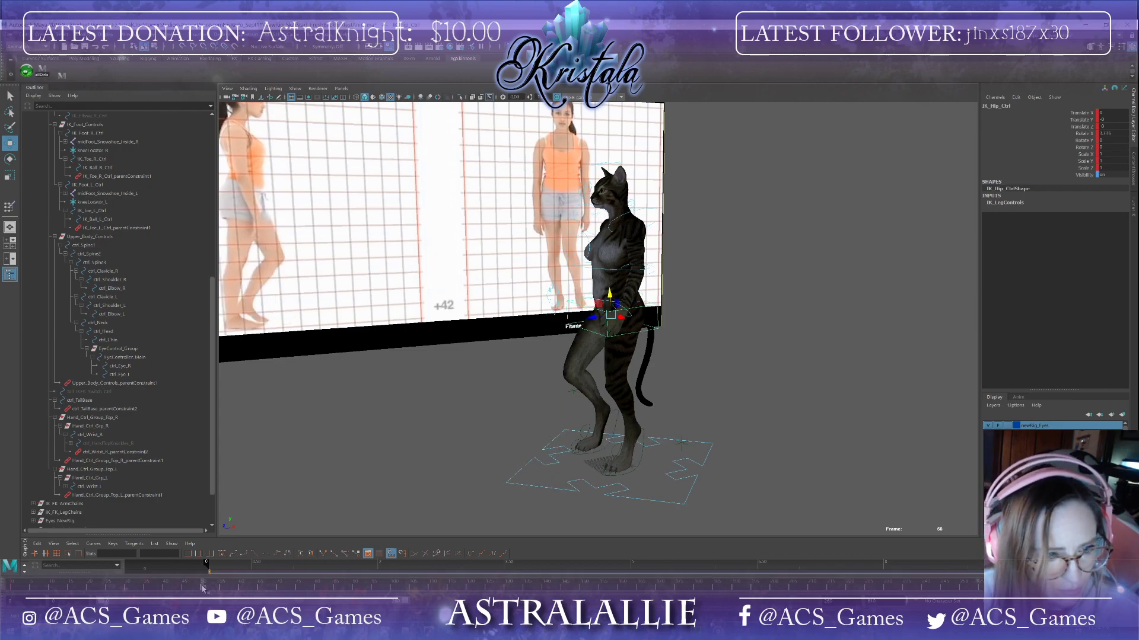
{"action": "left_click_drag", "start_coordinate": [203, 589], "coordinate": [278, 588]}
{"action": "left_click_drag", "start_coordinate": [617, 391], "coordinate": [531, 369], "text": "alt"}
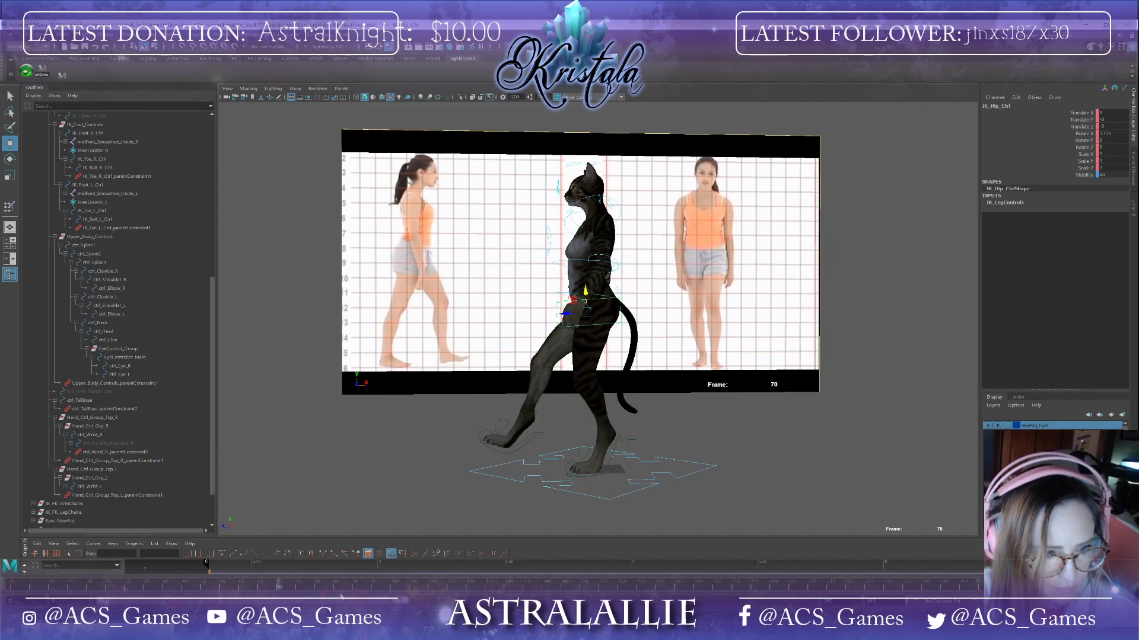
{"action": "left_click", "coordinate": [539, 438]}
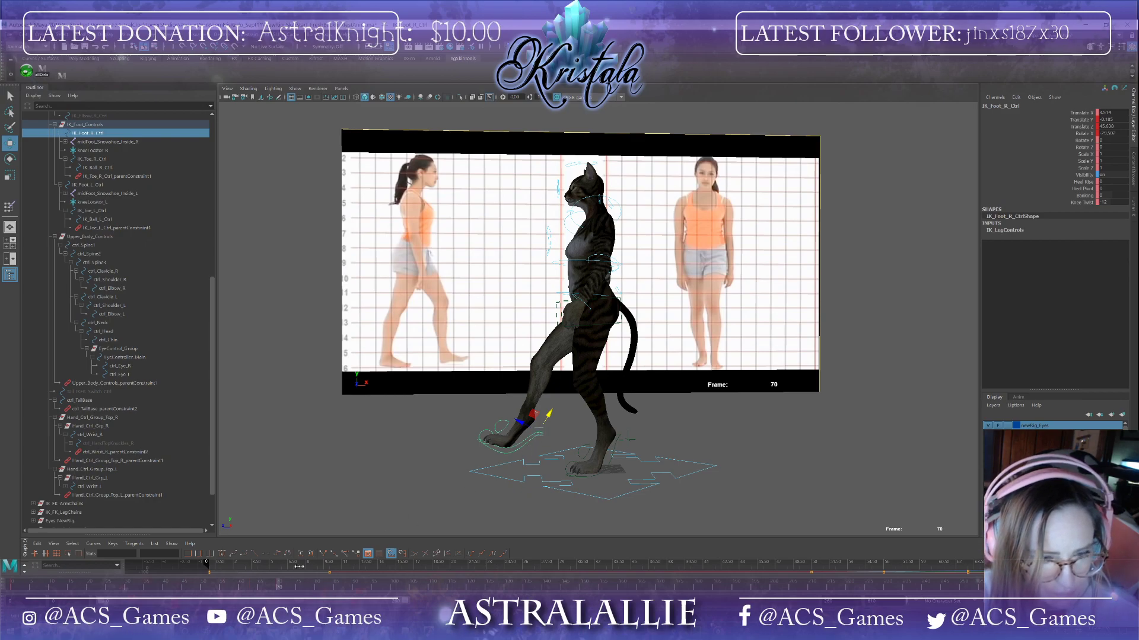
Step: Rotate the hip control at frame 70 to angle the pelvis
{"action": "left_click", "coordinate": [620, 319]}
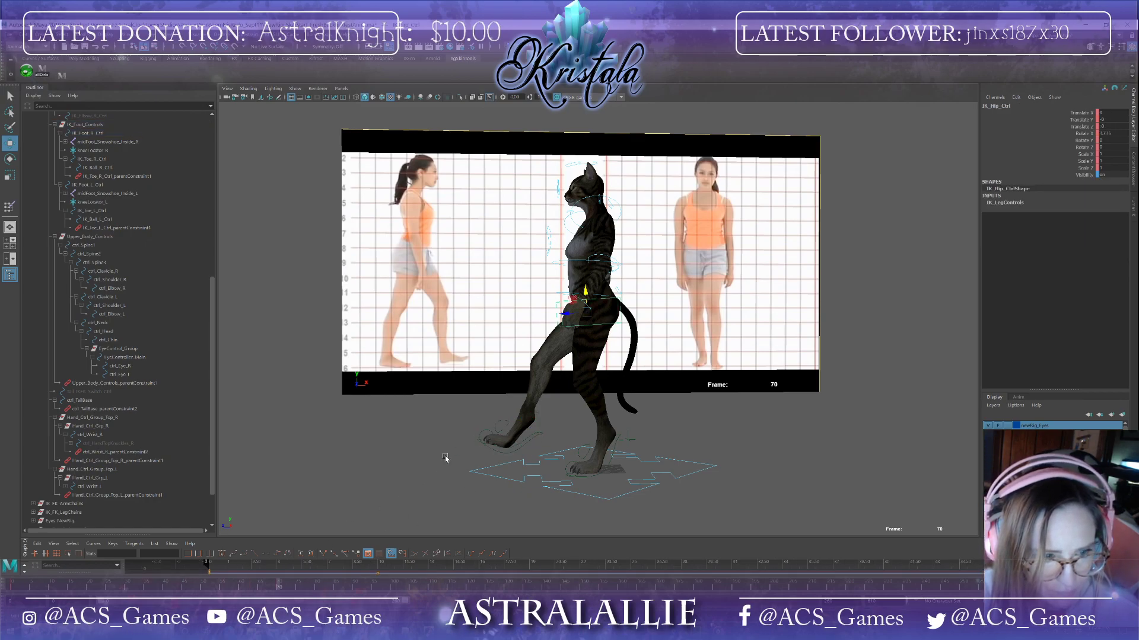
{"action": "left_click_drag", "start_coordinate": [444, 457], "coordinate": [519, 449], "text": "alt"}
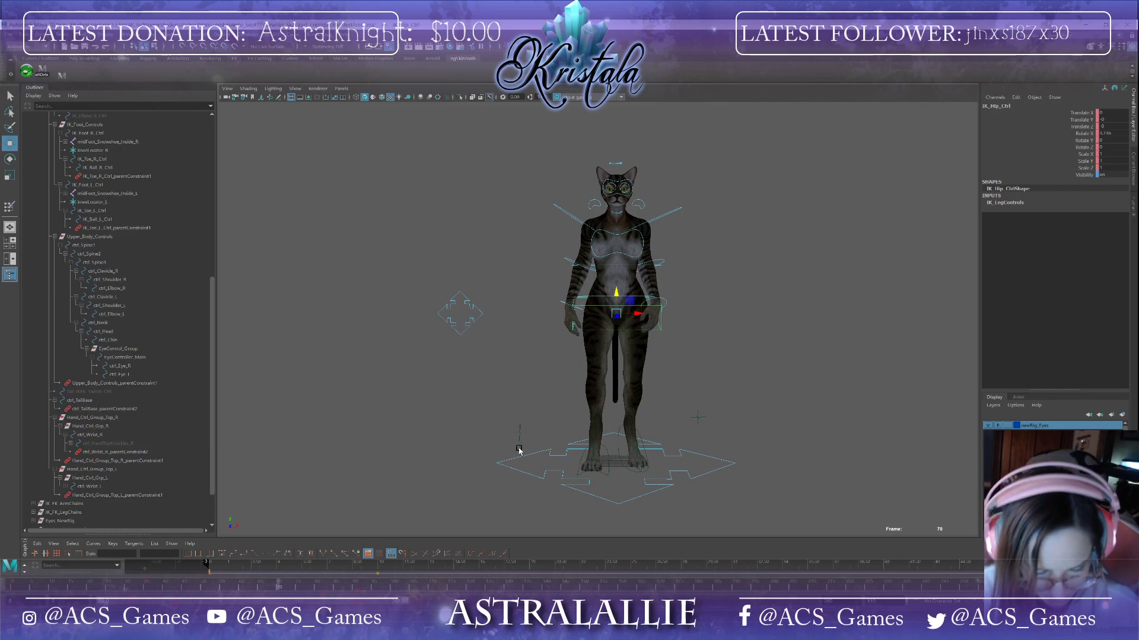
{"action": "key", "text": "e"}
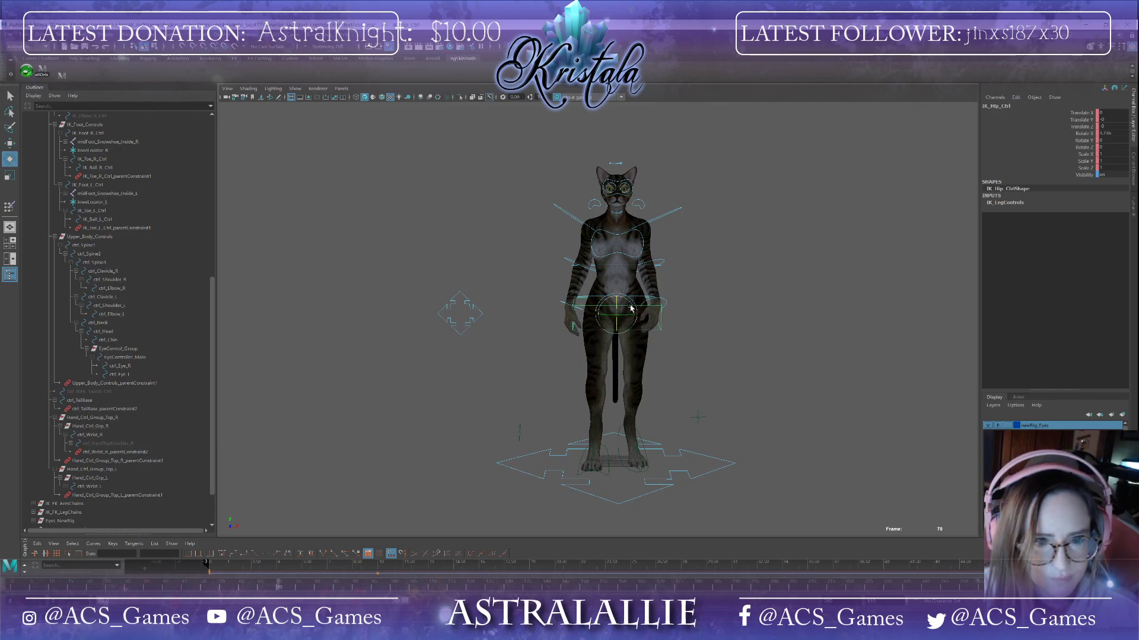
{"action": "left_click_drag", "start_coordinate": [632, 307], "coordinate": [632, 304]}
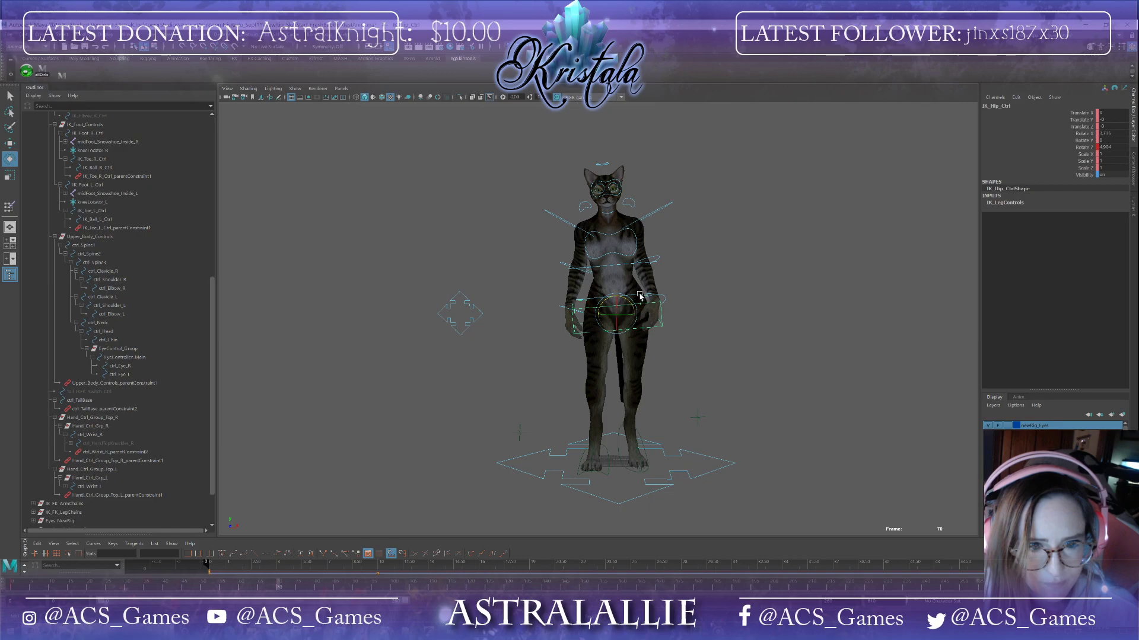
Step: Rotate the first spine control at frame 70 to lean the torso
{"action": "left_click", "coordinate": [633, 294]}
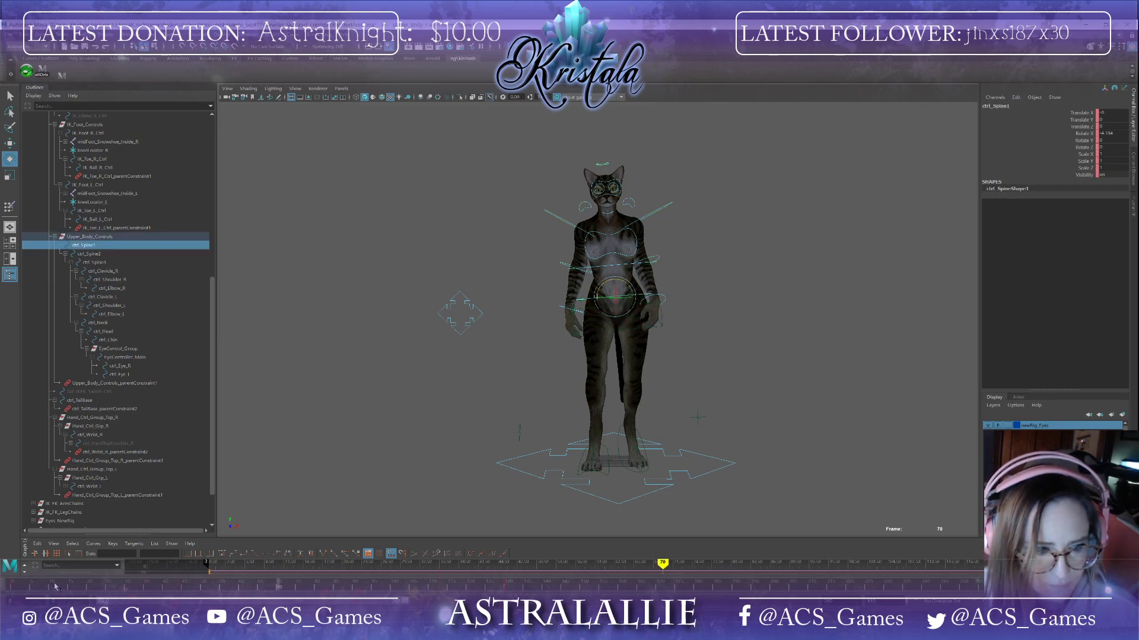
{"action": "left_click", "coordinate": [205, 589]}
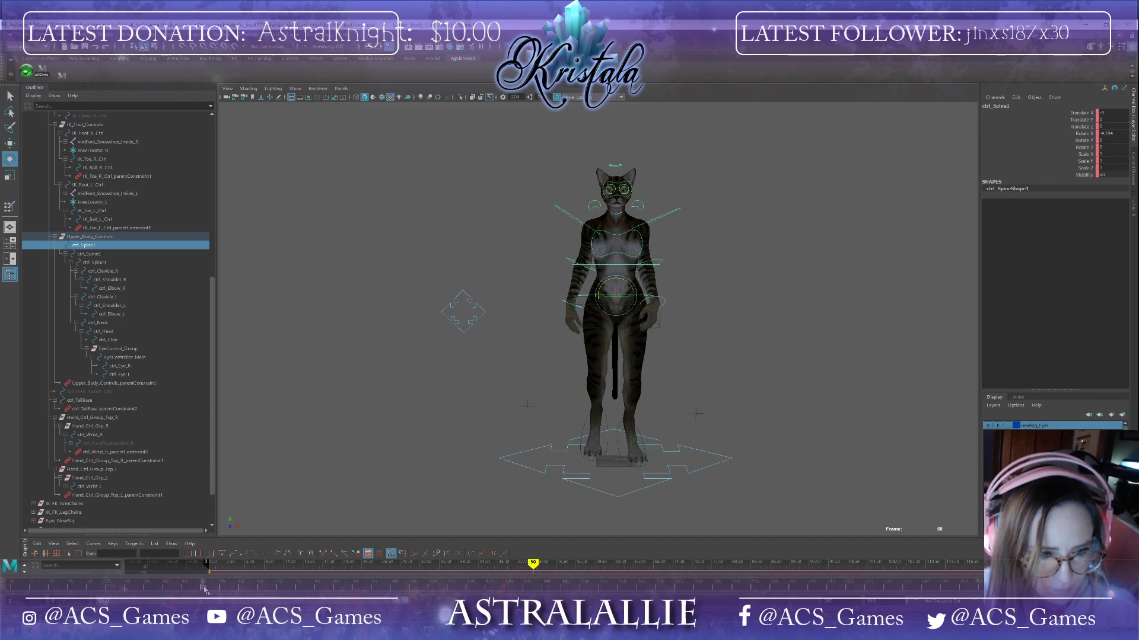
{"action": "left_click", "coordinate": [278, 589]}
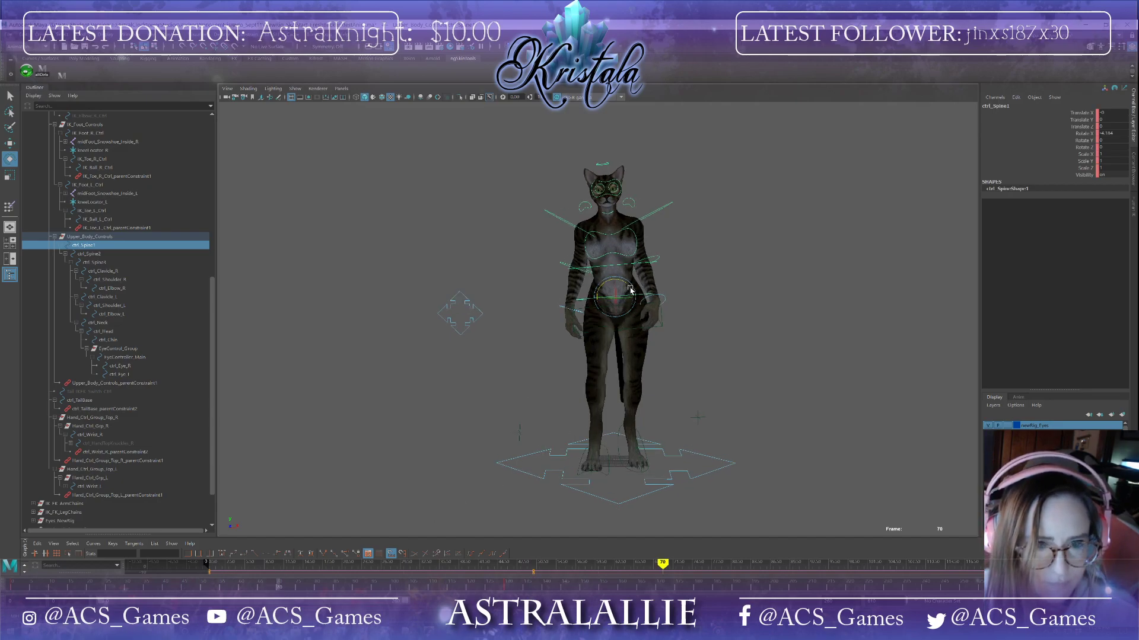
{"action": "left_click_drag", "start_coordinate": [631, 290], "coordinate": [633, 291]}
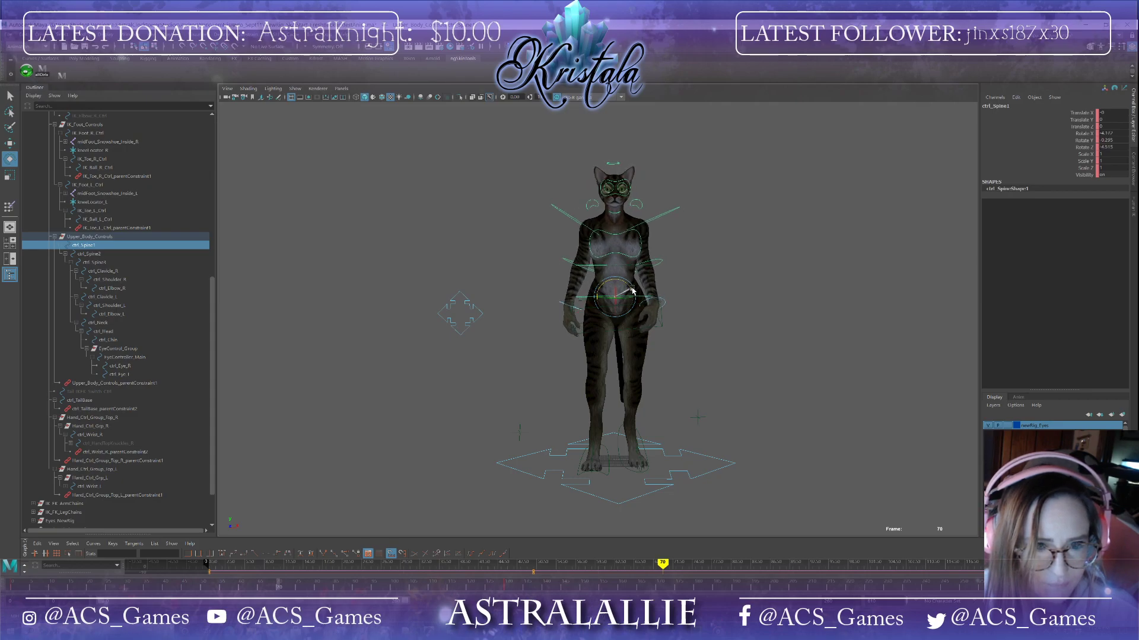
Step: Rotate the left shoulder control at frames 50 and 70 to swing the arm back and forward
{"action": "left_click_drag", "start_coordinate": [710, 297], "coordinate": [651, 298], "text": "alt"}
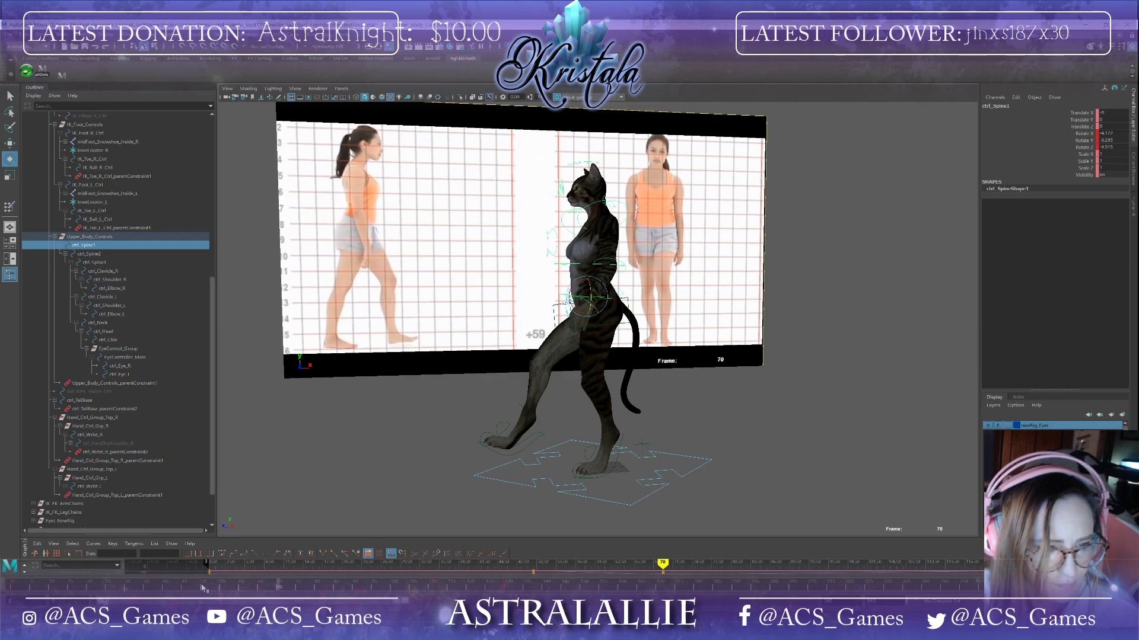
{"action": "left_click", "coordinate": [202, 586]}
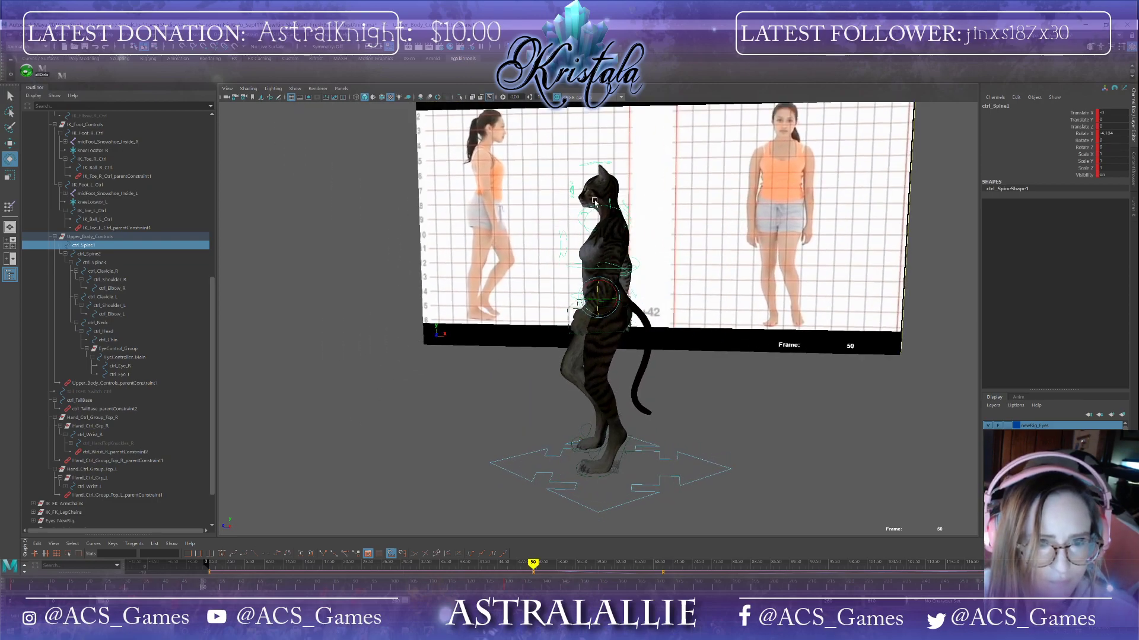
{"action": "left_click", "coordinate": [595, 206]}
{"action": "left_click_drag", "start_coordinate": [564, 263], "coordinate": [539, 313], "text": "alt"}
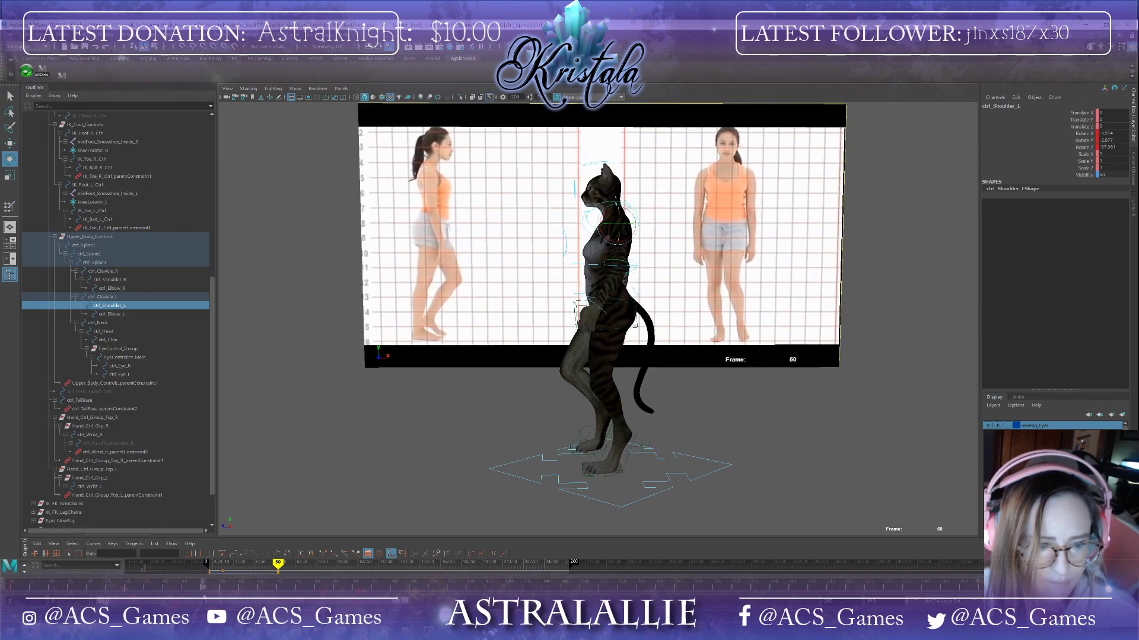
{"action": "mouse_move", "coordinate": [201, 591]}
{"action": "left_mouse_down"}
{"action": "mouse_move", "coordinate": [371, 589]}
{"action": "mouse_move", "coordinate": [202, 591]}
{"action": "mouse_move", "coordinate": [280, 594]}
{"action": "left_mouse_up"}
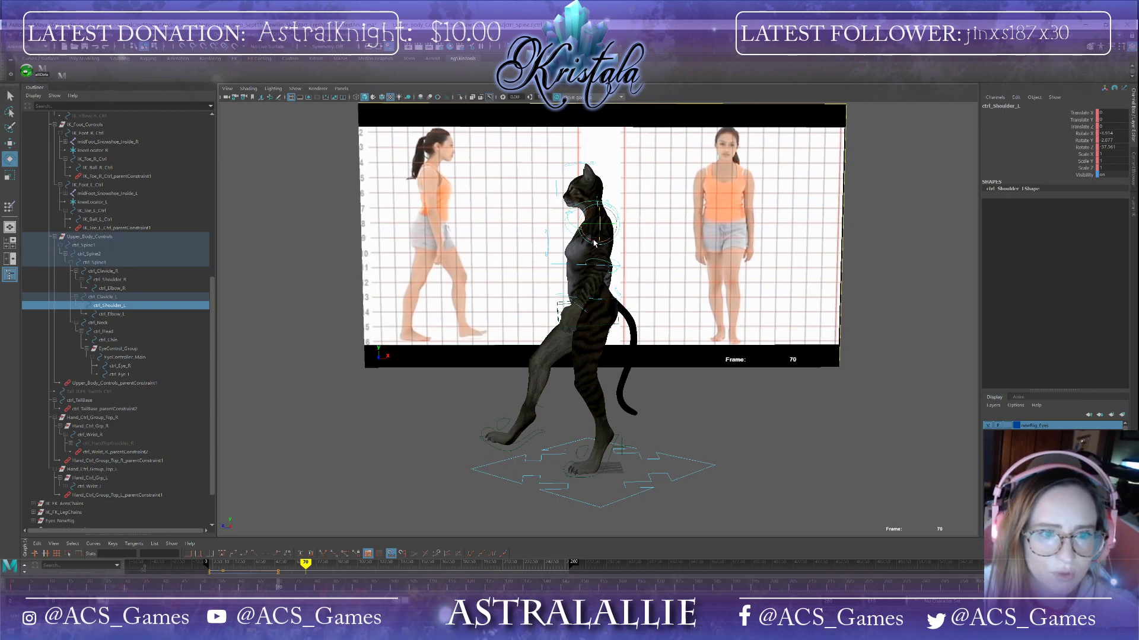
{"action": "left_click_drag", "start_coordinate": [594, 243], "coordinate": [579, 311]}
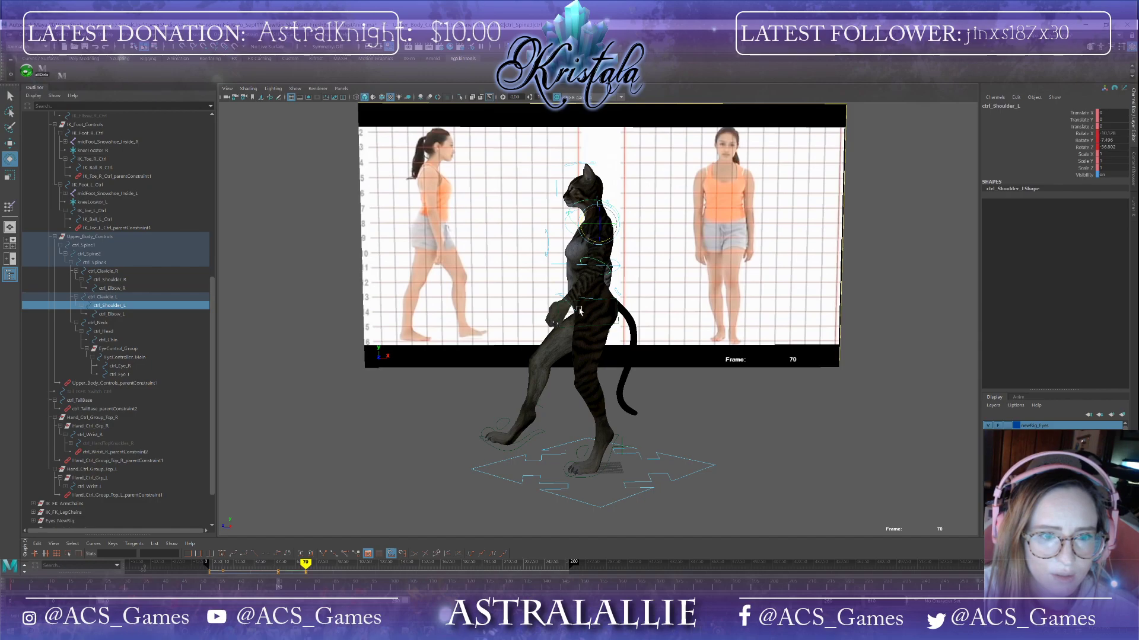
Step: Bend the left elbow control at frame 70 and copy its frame 1 key to frame 50
{"action": "left_click", "coordinate": [604, 265]}
{"action": "left_click_drag", "start_coordinate": [586, 282], "coordinate": [583, 283]}
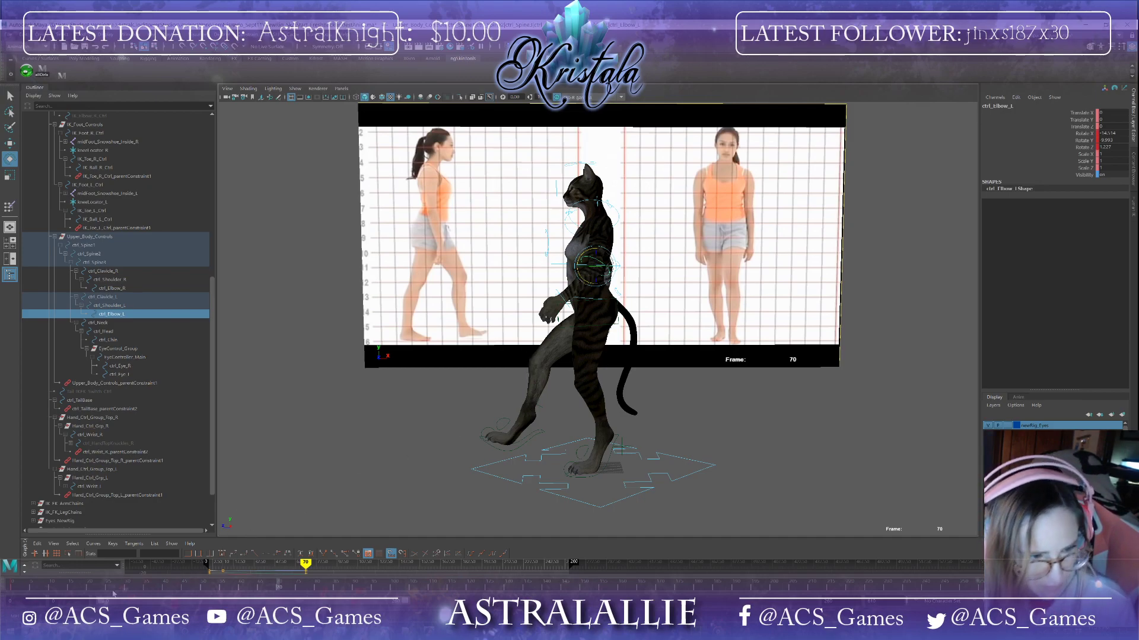
{"action": "left_click", "coordinate": [11, 587]}
{"action": "right_click", "coordinate": [12, 587]}
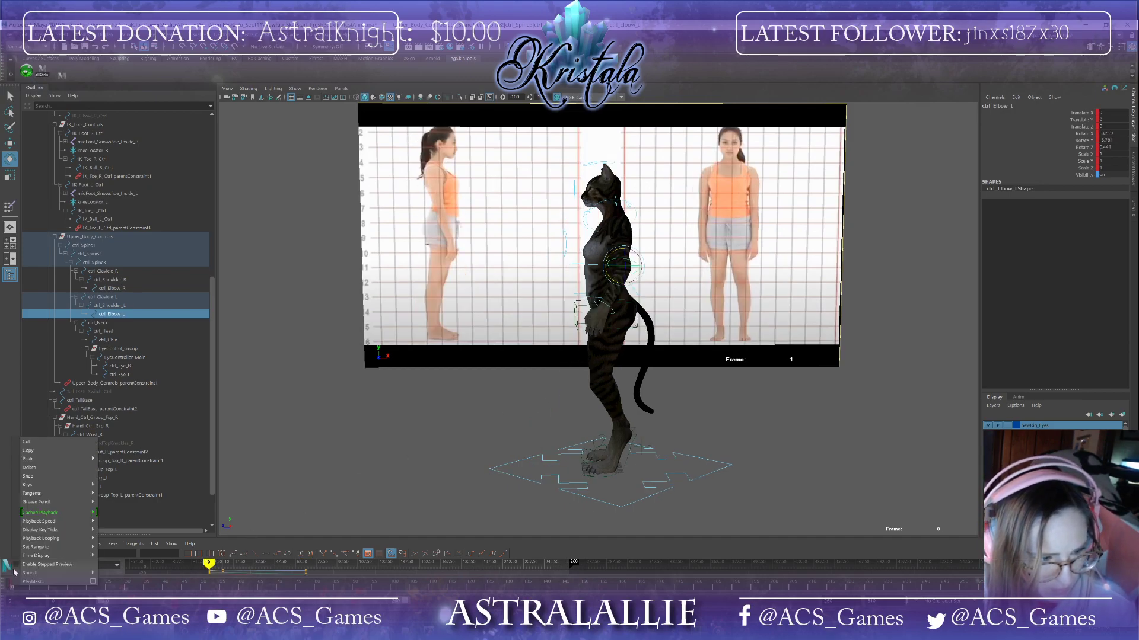
{"action": "left_click", "coordinate": [52, 455]}
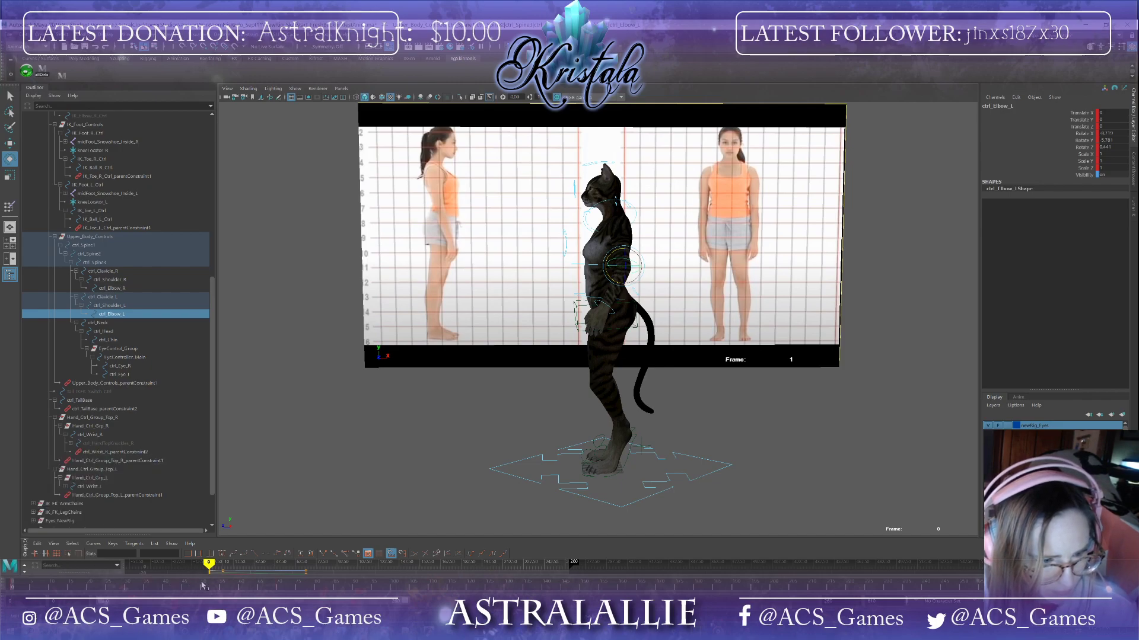
{"action": "left_click", "coordinate": [202, 586]}
{"action": "right_click", "coordinate": [202, 585]}
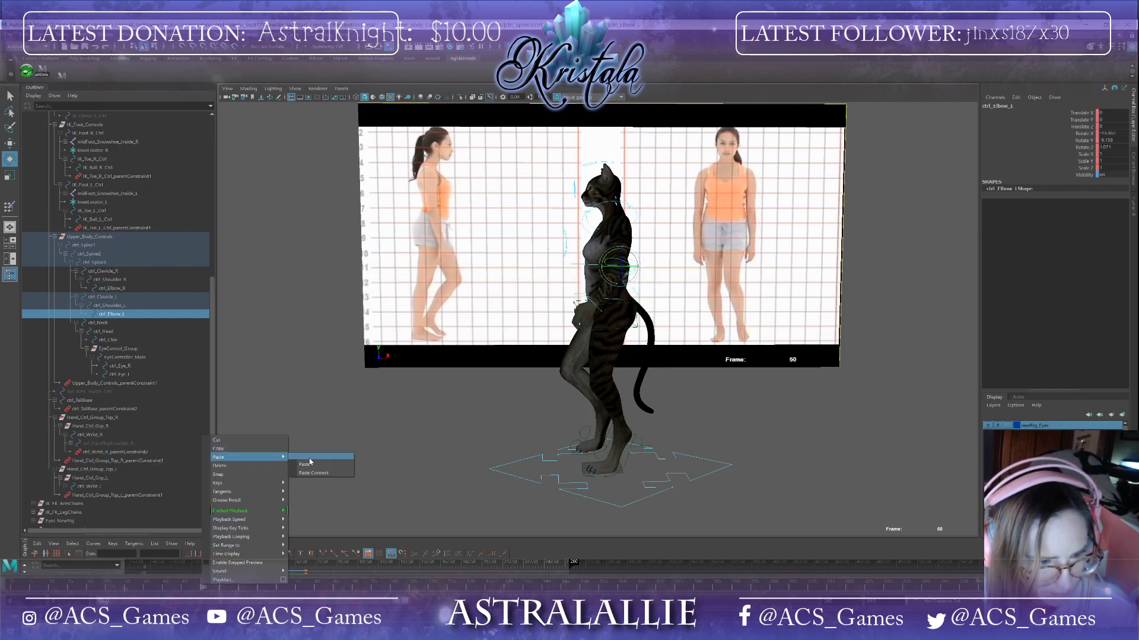
{"action": "left_click", "coordinate": [306, 464]}
Step: Rotate the left wrist control at frame 70 to angle the hand
{"action": "left_click", "coordinate": [221, 590]}
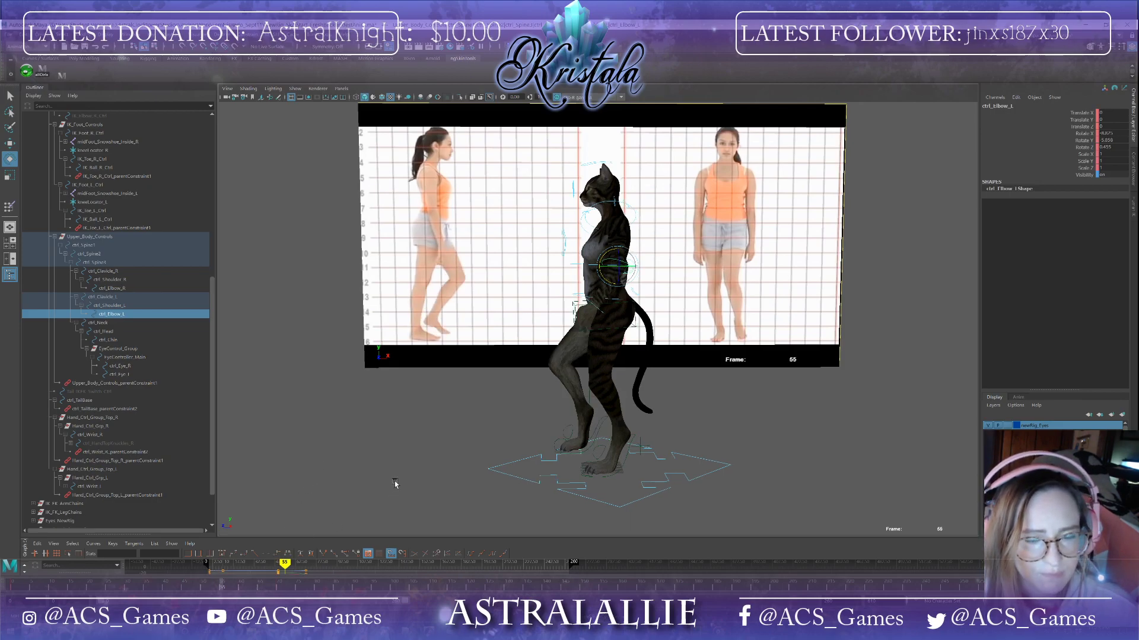
{"action": "left_click_drag", "start_coordinate": [395, 483], "coordinate": [658, 354], "text": "alt"}
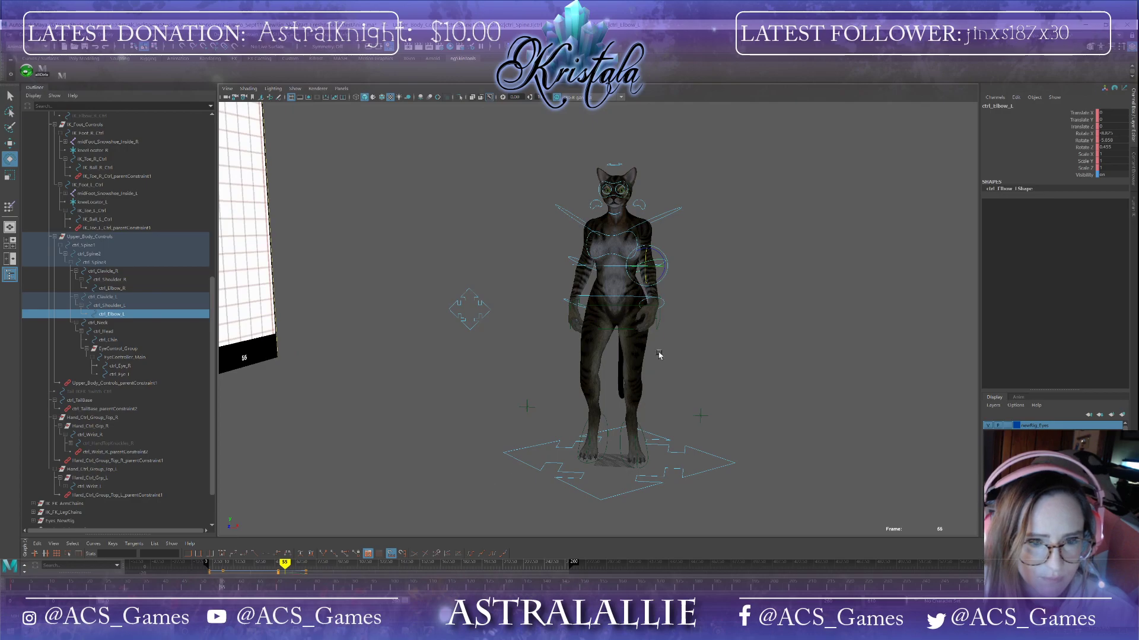
{"action": "left_click", "coordinate": [663, 303]}
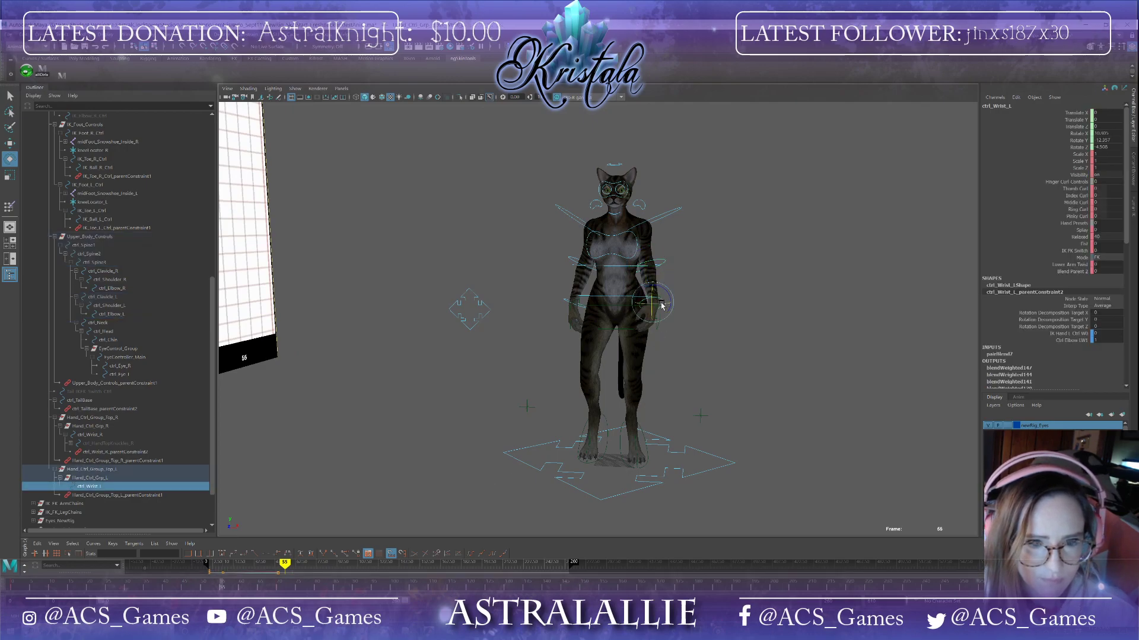
{"action": "left_click", "coordinate": [281, 588]}
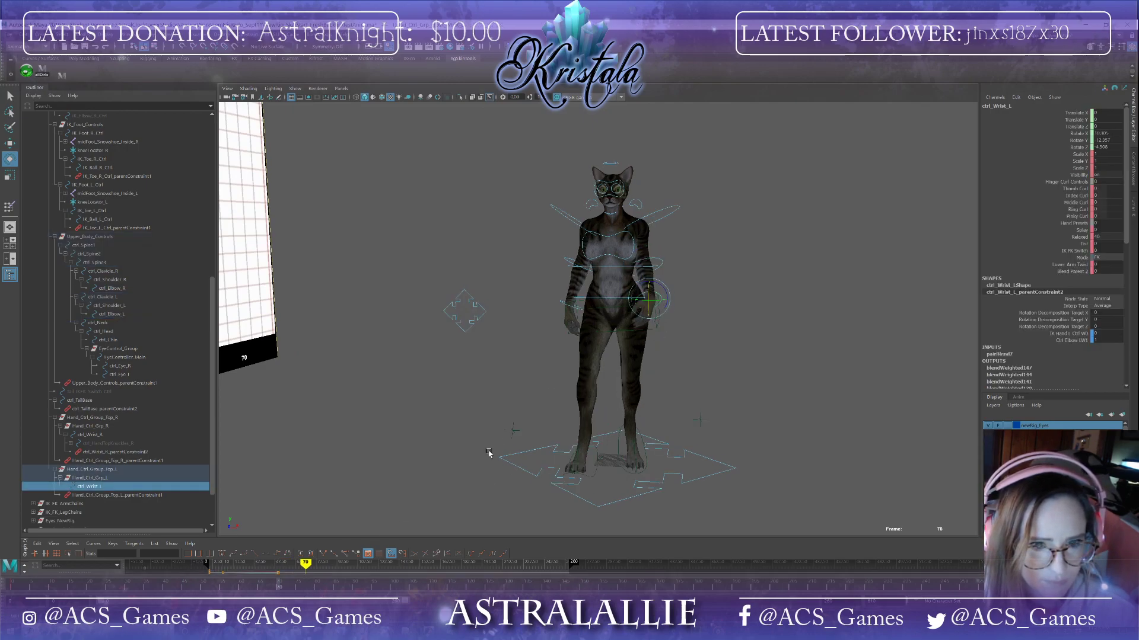
{"action": "left_click_drag", "start_coordinate": [620, 357], "coordinate": [560, 359], "text": "alt"}
{"action": "left_click_drag", "start_coordinate": [567, 304], "coordinate": [579, 299]}
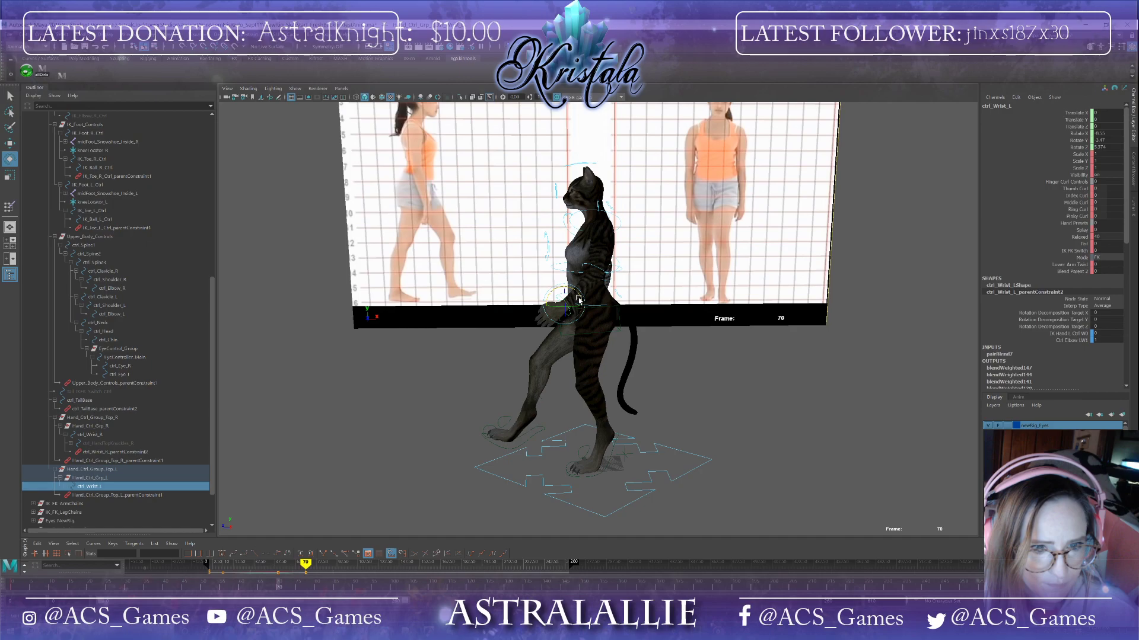
Step: Rotate the right shoulder control at frame 70 and select the right elbow control
{"action": "left_click_drag", "start_coordinate": [538, 387], "coordinate": [639, 363], "text": "alt"}
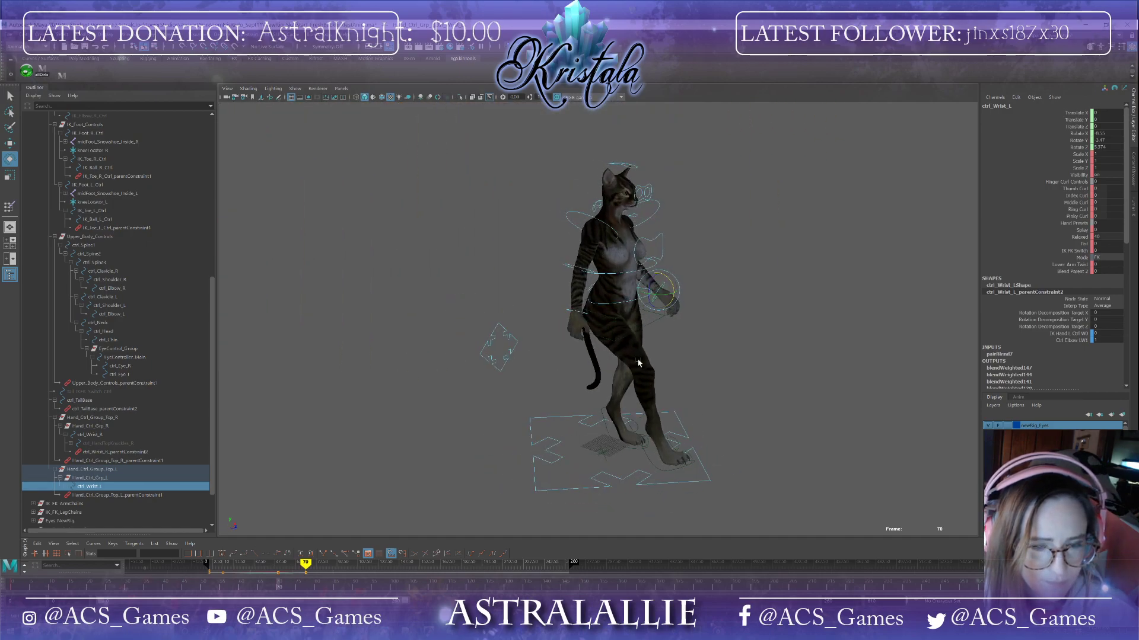
{"action": "left_click", "coordinate": [589, 218]}
{"action": "key", "text": "f"}
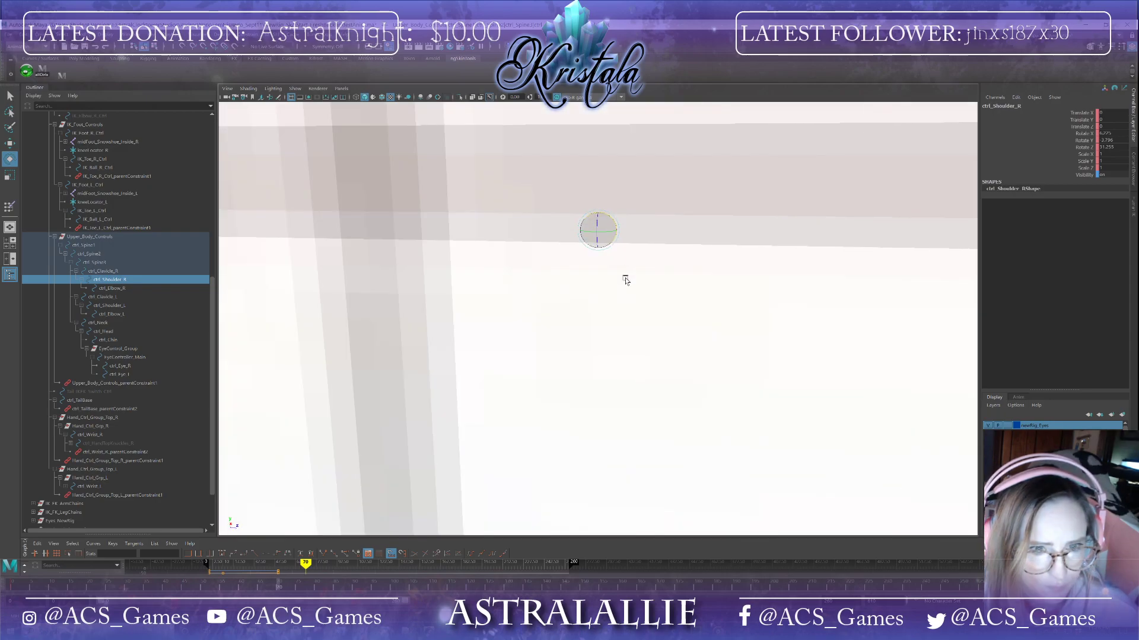
{"action": "key", "text": "a"}
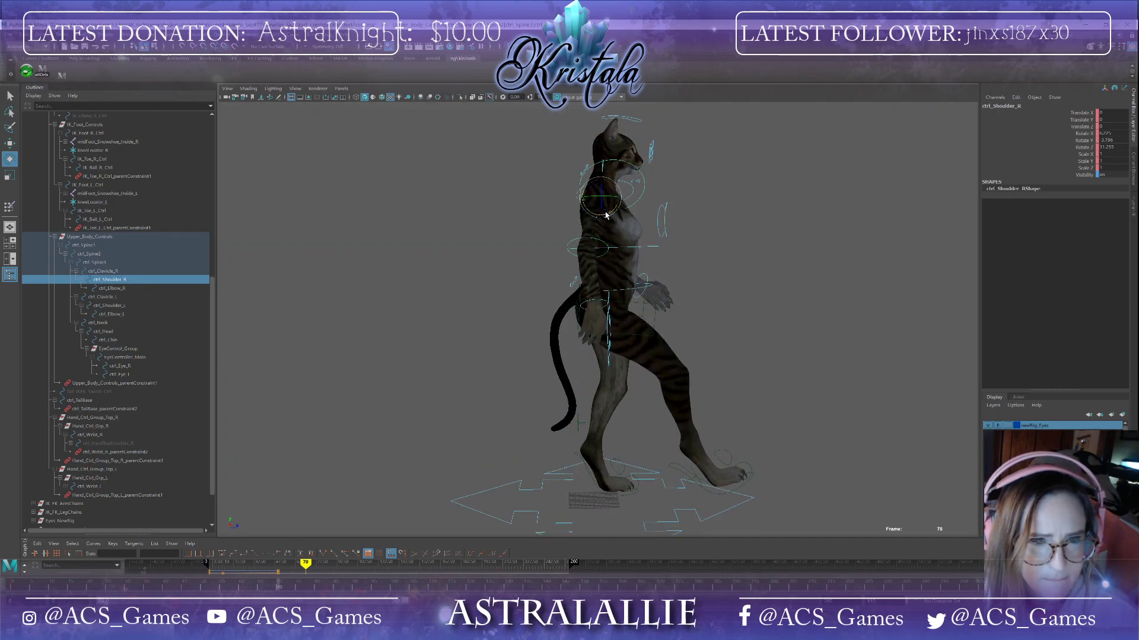
{"action": "left_click_drag", "start_coordinate": [606, 215], "coordinate": [603, 209]}
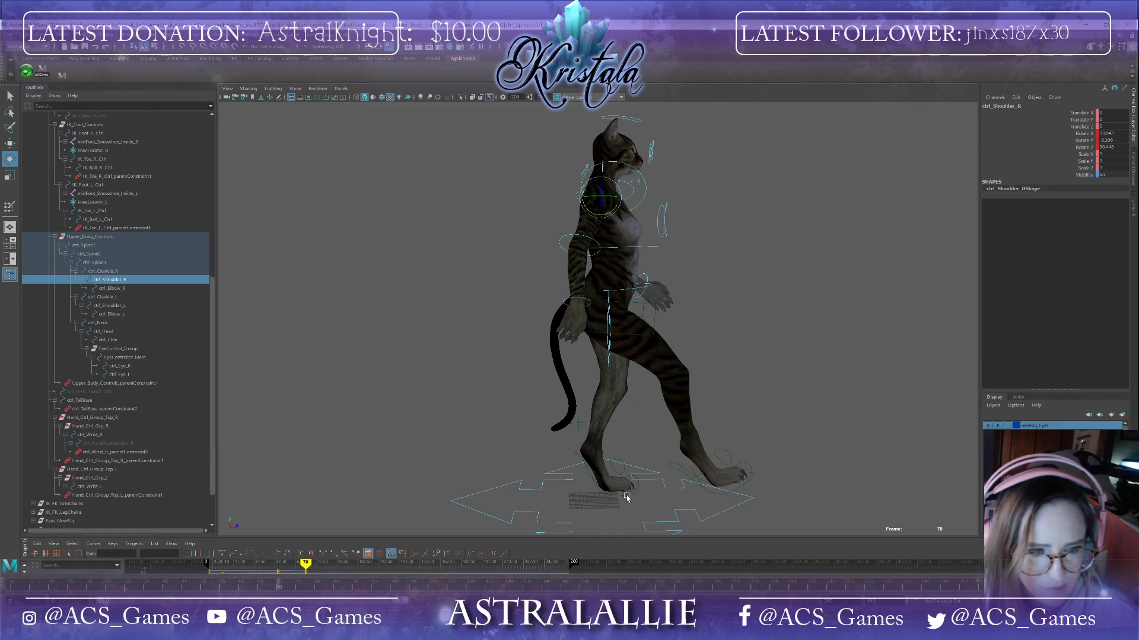
{"action": "left_click", "coordinate": [596, 243]}
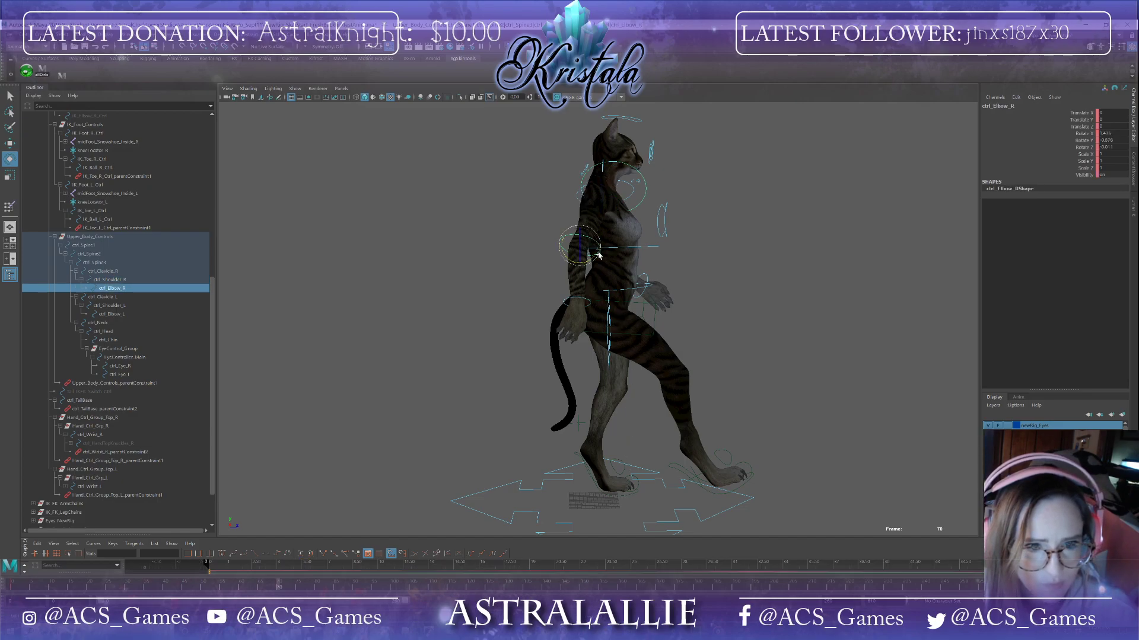
Step: Rotate the right wrist control at frame 70 to angle the hand
{"action": "left_click", "coordinate": [579, 300]}
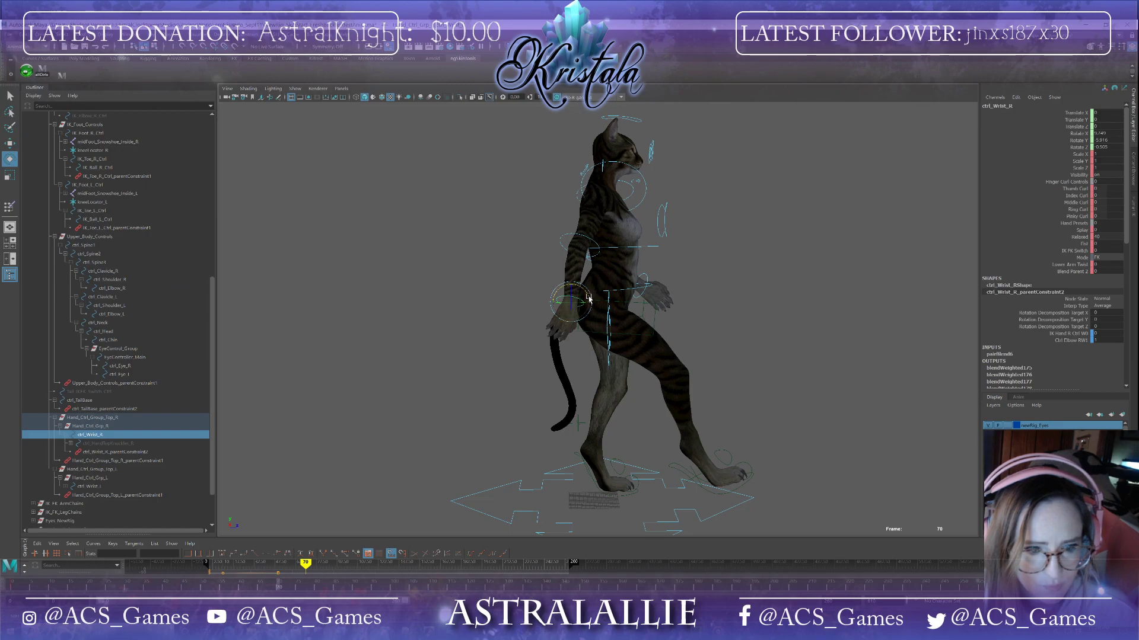
{"action": "mouse_move", "coordinate": [586, 298]}
{"action": "left_mouse_down"}
{"action": "mouse_move", "coordinate": [572, 298]}
{"action": "mouse_move", "coordinate": [588, 295]}
{"action": "left_mouse_up"}
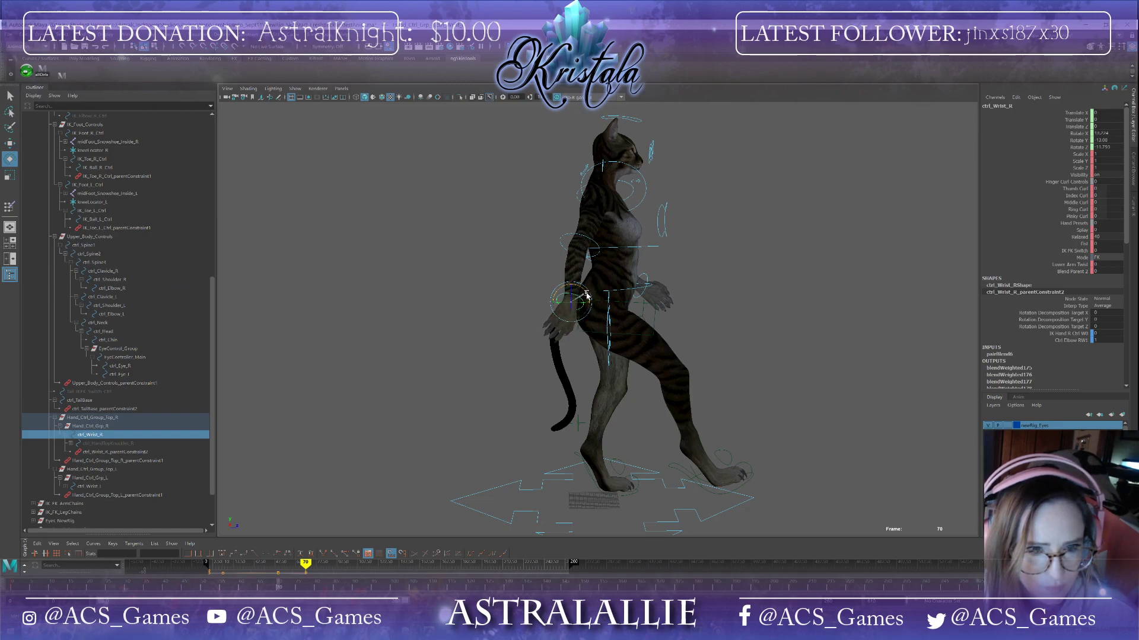
{"action": "left_click_drag", "start_coordinate": [645, 344], "coordinate": [507, 344], "text": "alt"}
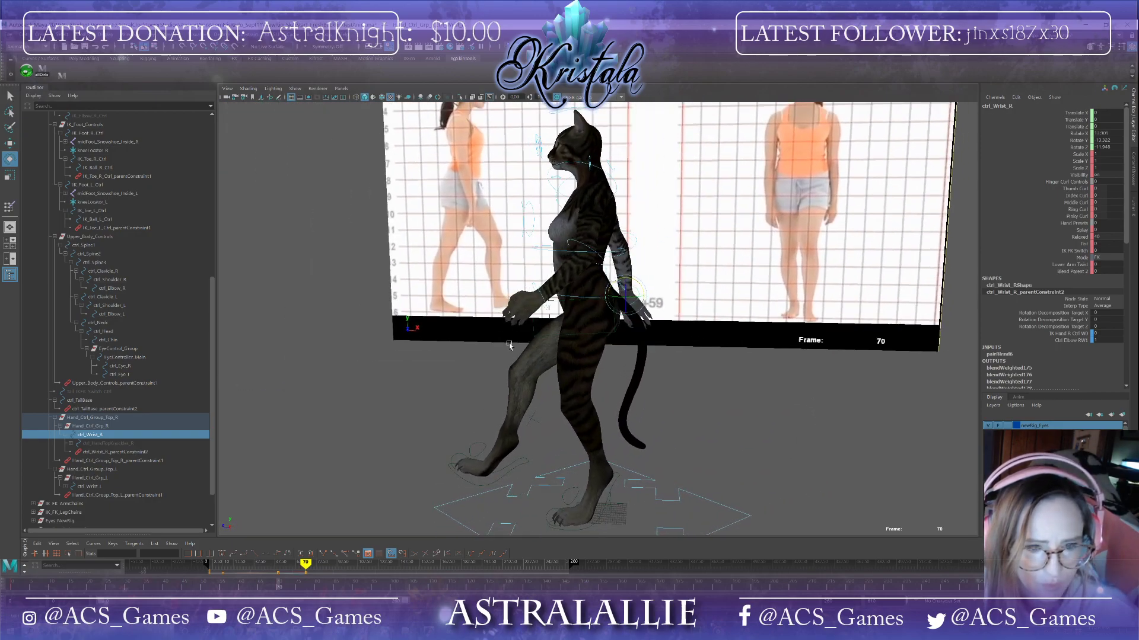
Step: Move the left foot IK control at frame 70 to reposition the stepping foot
{"action": "left_click_drag", "start_coordinate": [279, 589], "coordinate": [203, 587]}
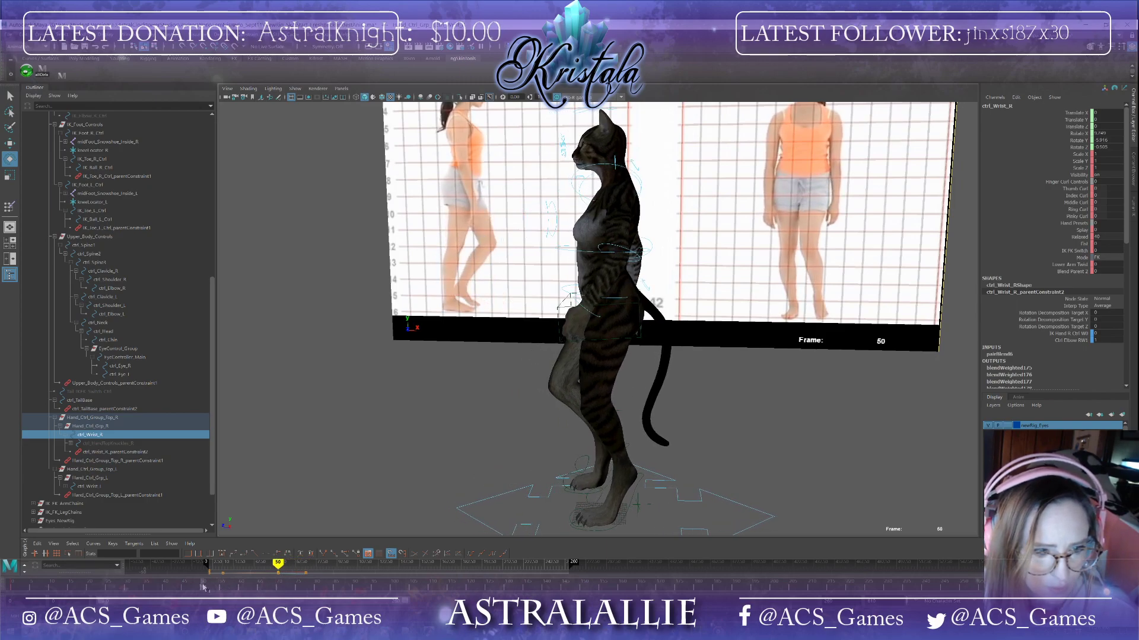
{"action": "left_click_drag", "start_coordinate": [438, 492], "coordinate": [532, 492], "text": "alt"}
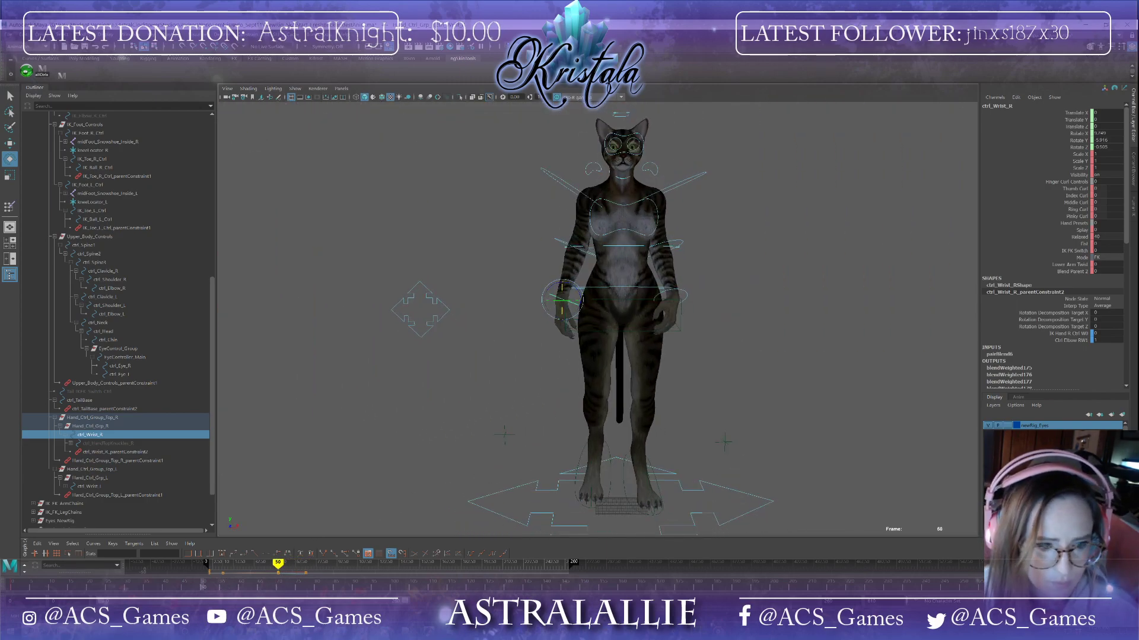
{"action": "left_click_drag", "start_coordinate": [203, 587], "coordinate": [287, 584]}
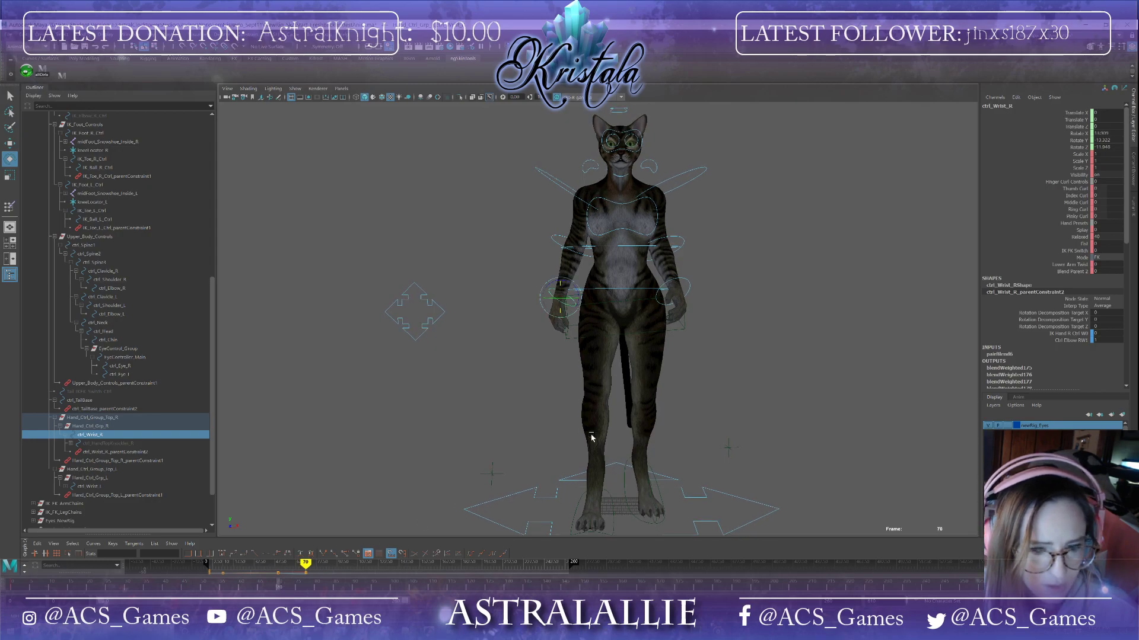
{"action": "left_click_drag", "start_coordinate": [591, 438], "coordinate": [525, 435], "text": "alt"}
{"action": "scroll", "coordinate": [525, 435], "scroll_direction": "down", "scroll_amount": 1}
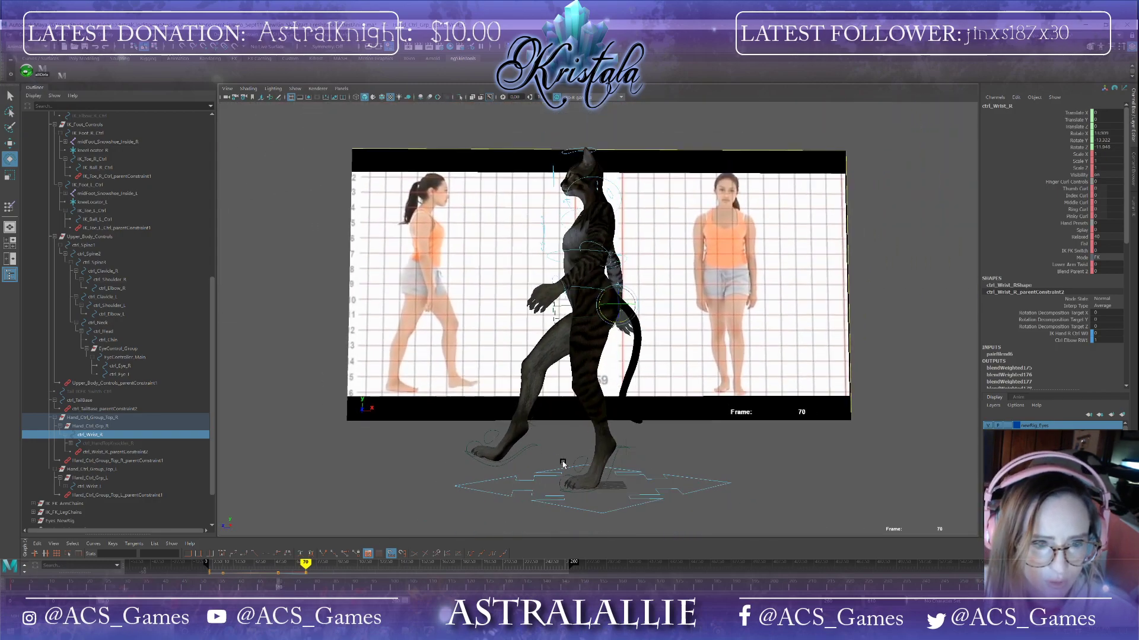
{"action": "left_click", "coordinate": [611, 471]}
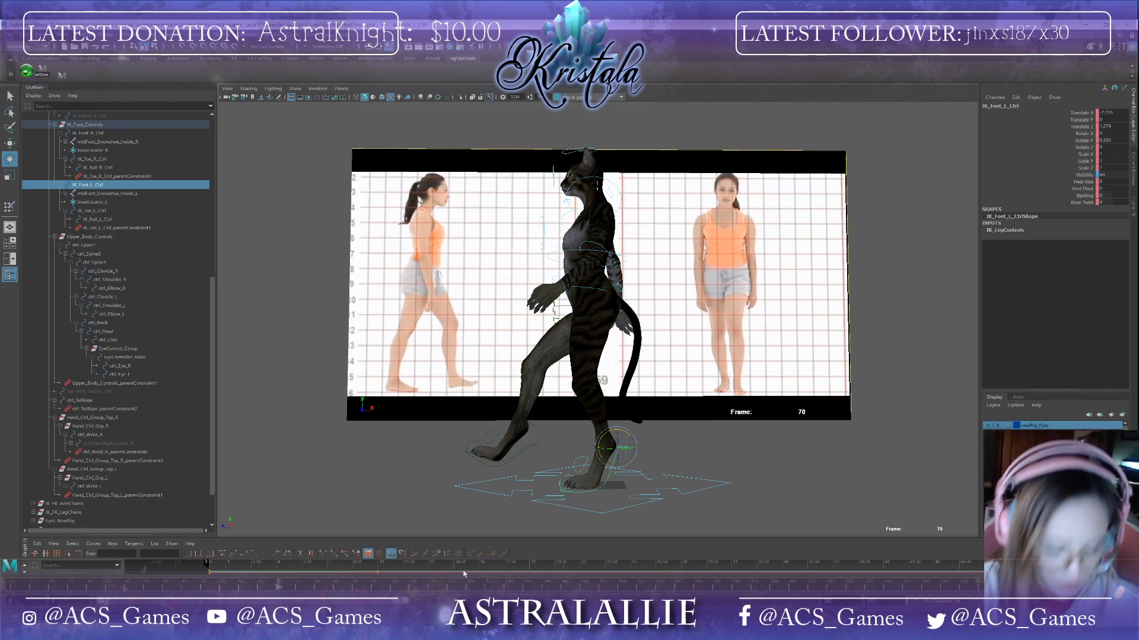
{"action": "key", "text": "w"}
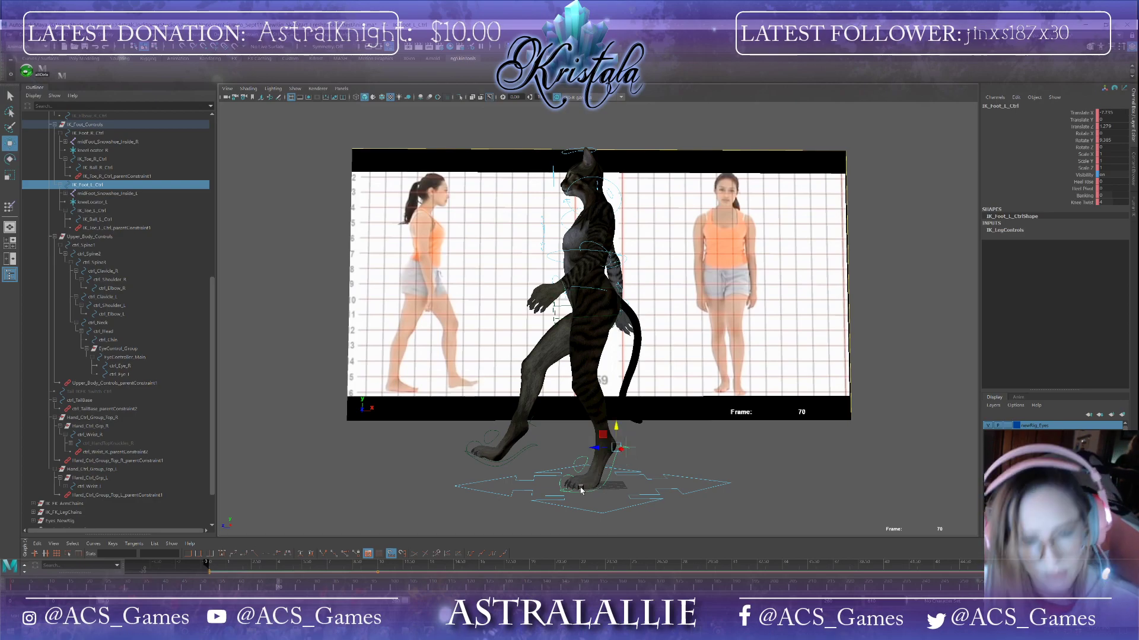
{"action": "left_click_drag", "start_coordinate": [594, 448], "coordinate": [610, 446]}
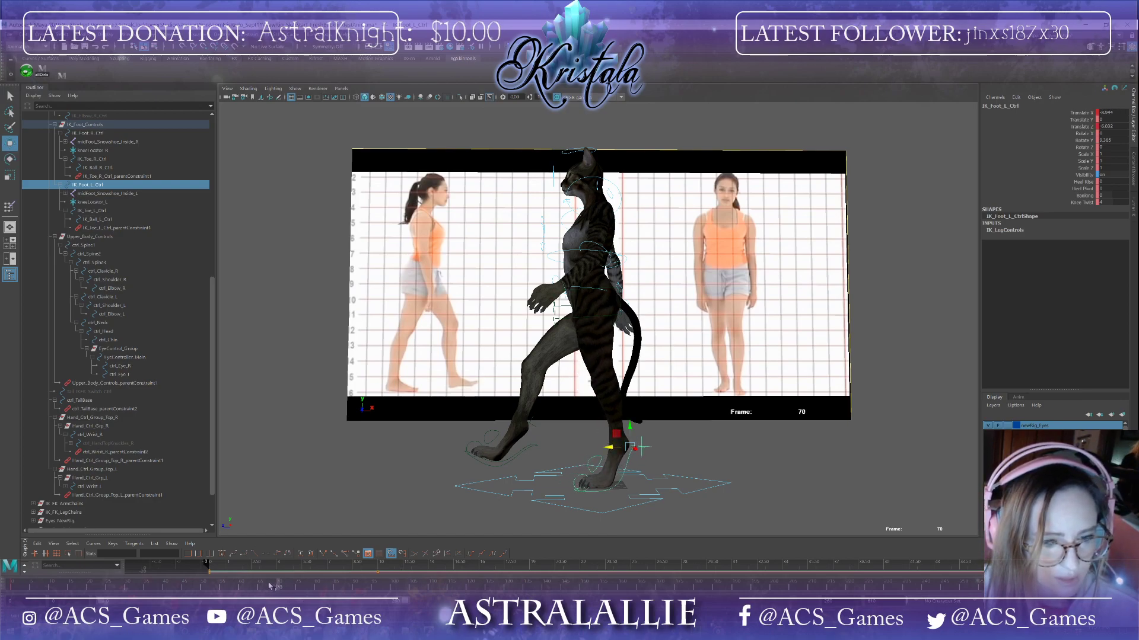
Step: Move the left foot IK control forward at frame 93 to extend the stride
{"action": "mouse_move", "coordinate": [270, 586]}
{"action": "left_mouse_down"}
{"action": "mouse_move", "coordinate": [183, 587]}
{"action": "mouse_move", "coordinate": [268, 596]}
{"action": "left_mouse_up"}
{"action": "left_click_drag", "start_coordinate": [506, 488], "coordinate": [587, 500], "text": "alt"}
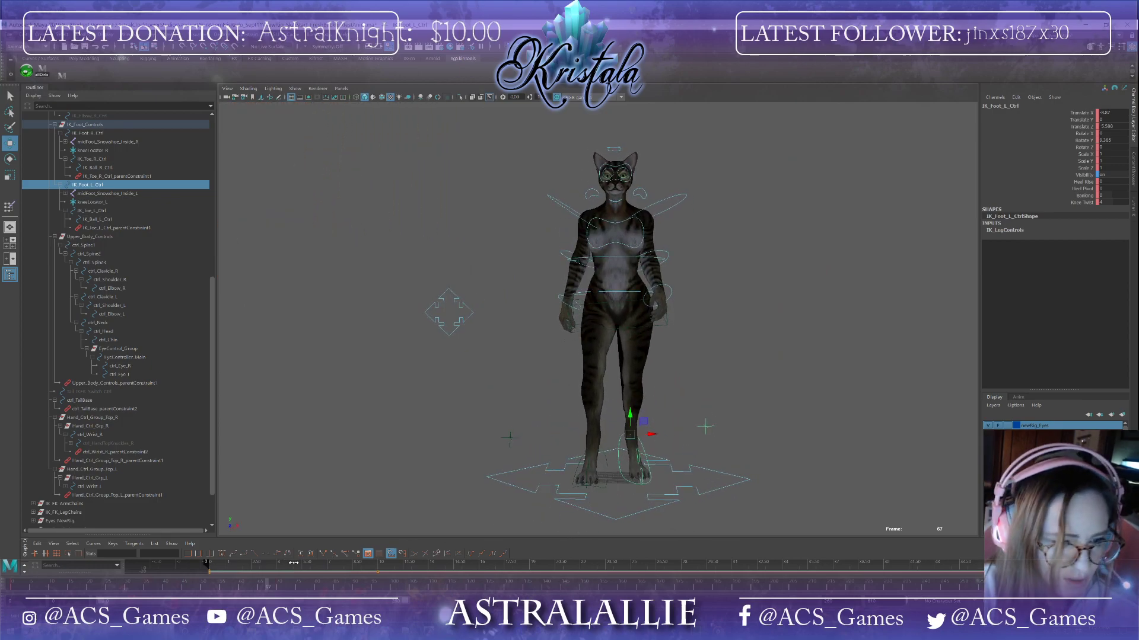
{"action": "left_click_drag", "start_coordinate": [275, 587], "coordinate": [203, 590]}
{"action": "left_click_drag", "start_coordinate": [654, 432], "coordinate": [588, 441], "text": "alt"}
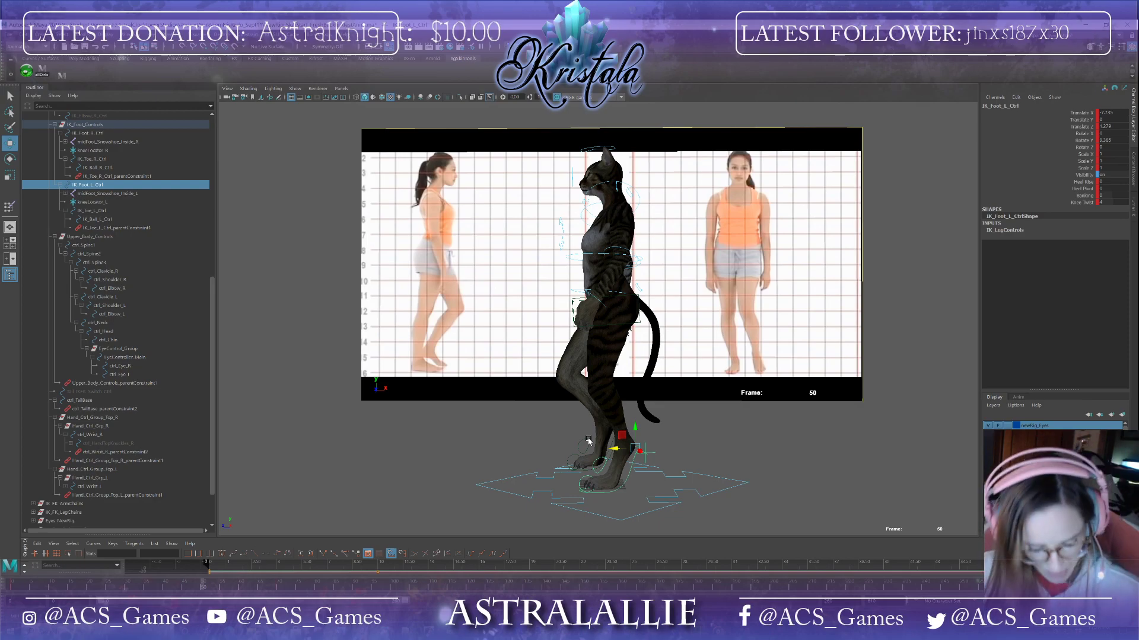
{"action": "left_click_drag", "start_coordinate": [510, 468], "coordinate": [503, 494], "text": "alt"}
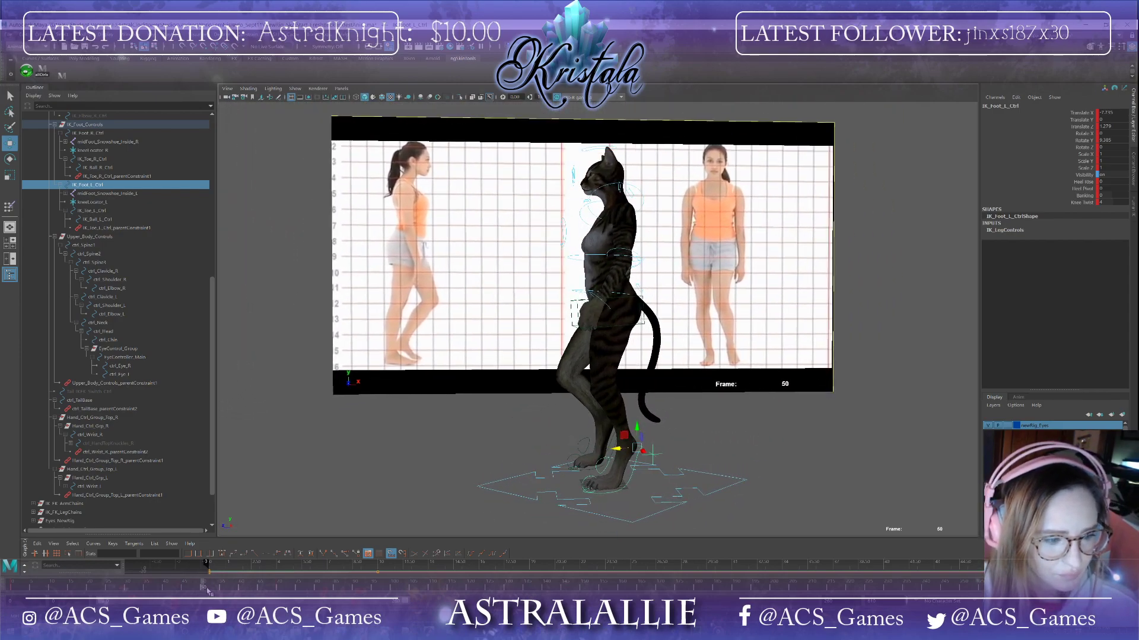
{"action": "left_click_drag", "start_coordinate": [203, 590], "coordinate": [365, 607]}
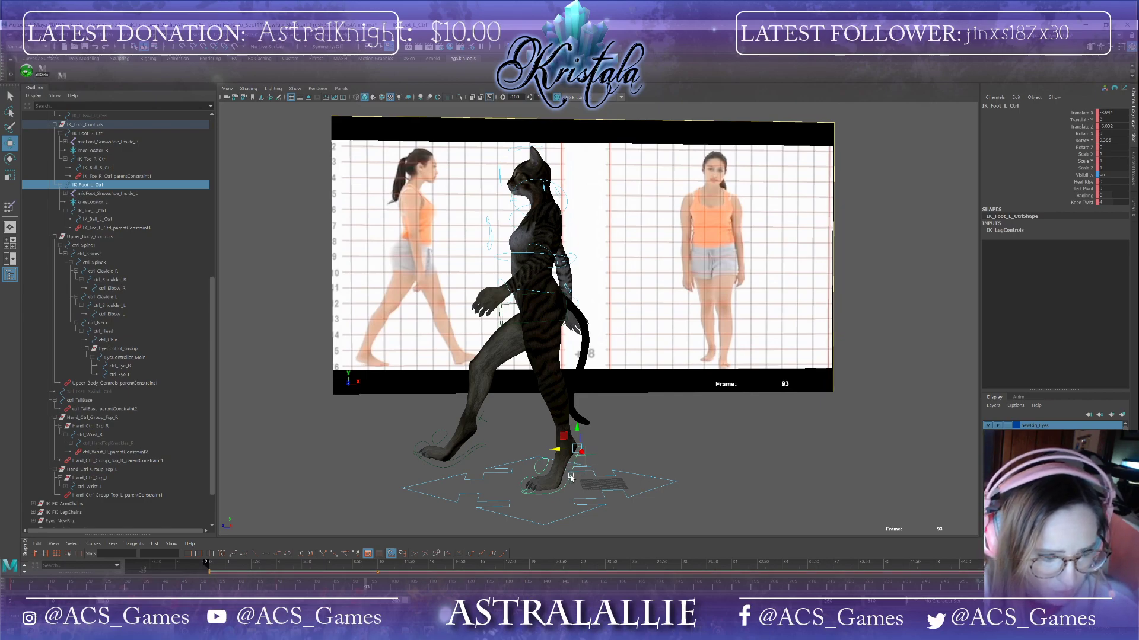
{"action": "left_click_drag", "start_coordinate": [556, 452], "coordinate": [578, 453]}
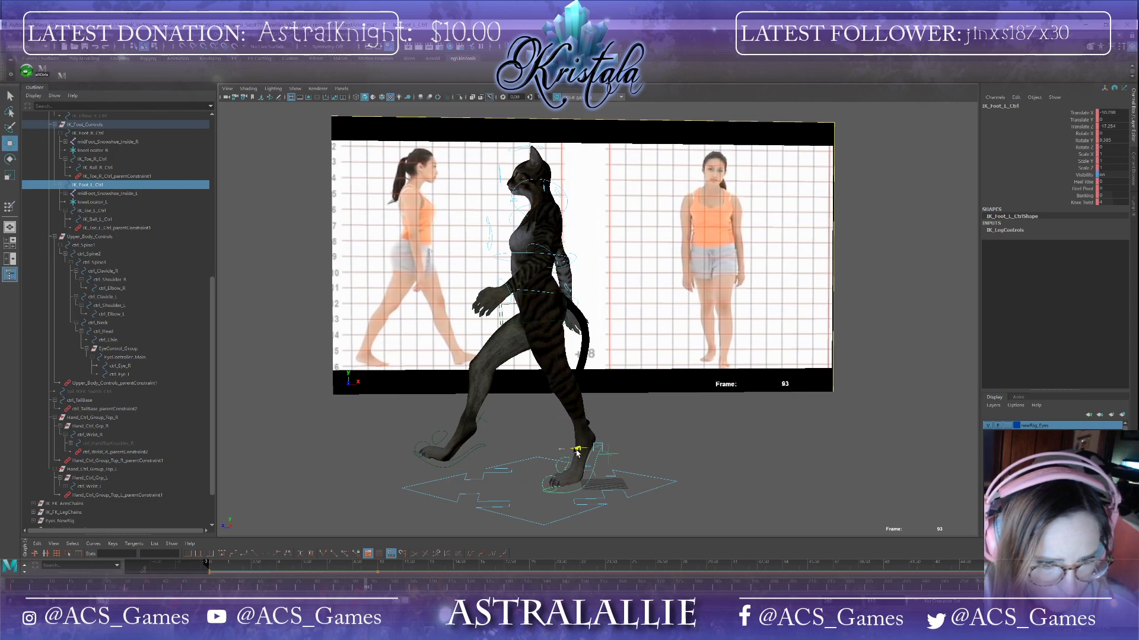
{"action": "left_click_drag", "start_coordinate": [382, 468], "coordinate": [491, 496], "text": "alt"}
Step: Set a key on the hip control at frame 93
{"action": "left_click", "coordinate": [481, 469]}
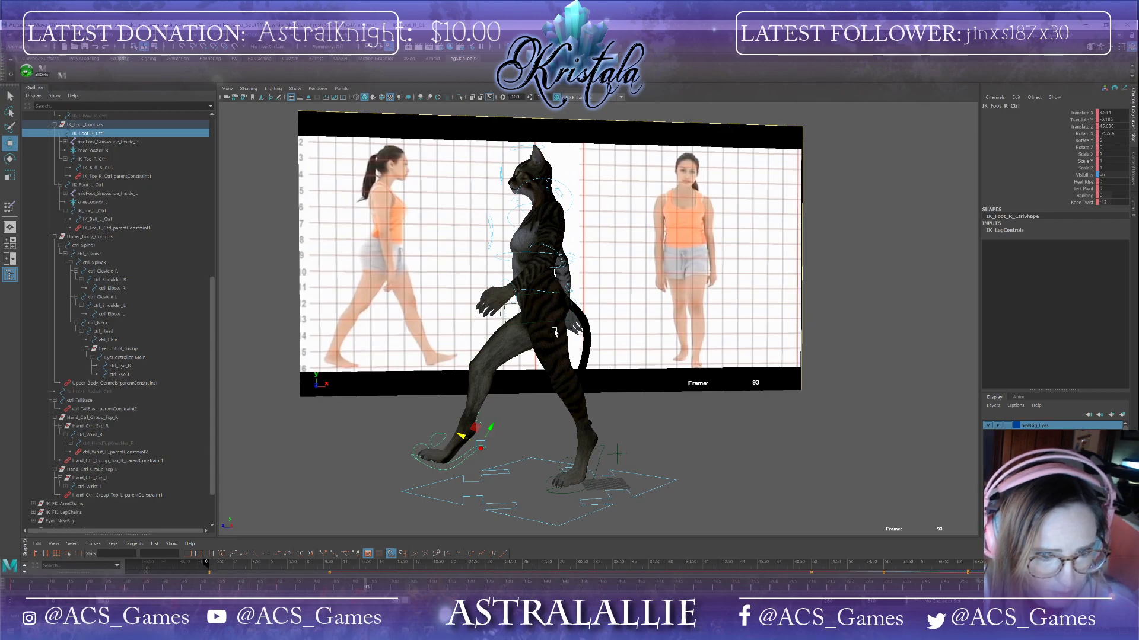
{"action": "left_click_drag", "start_coordinate": [490, 427], "coordinate": [636, 349], "text": "alt"}
{"action": "left_click", "coordinate": [673, 351]}
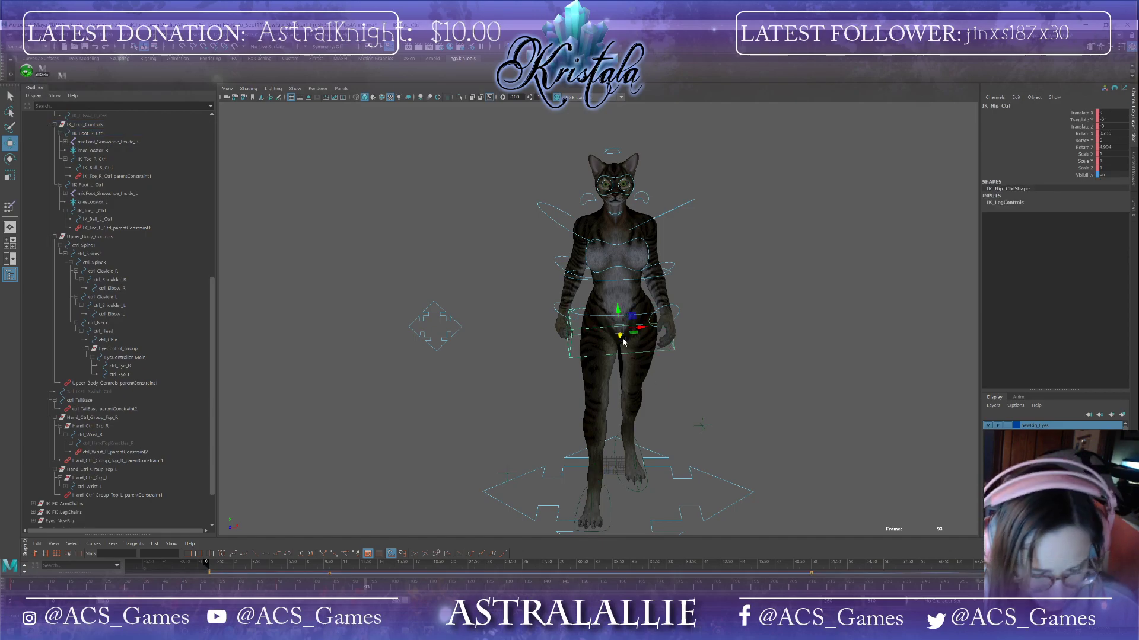
{"action": "key", "text": "s"}
Step: Rotate the right foot IK control at frame 93 to angle the back foot
{"action": "left_click_drag", "start_coordinate": [685, 345], "coordinate": [624, 342], "text": "alt"}
{"action": "left_click", "coordinate": [481, 448]}
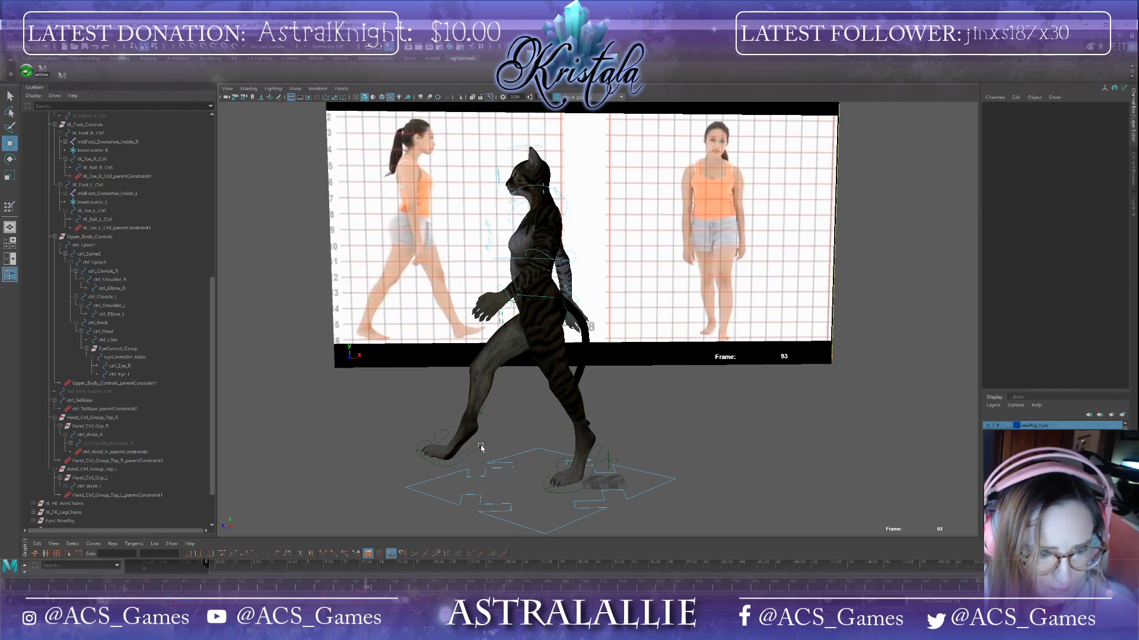
{"action": "left_click", "coordinate": [485, 448]}
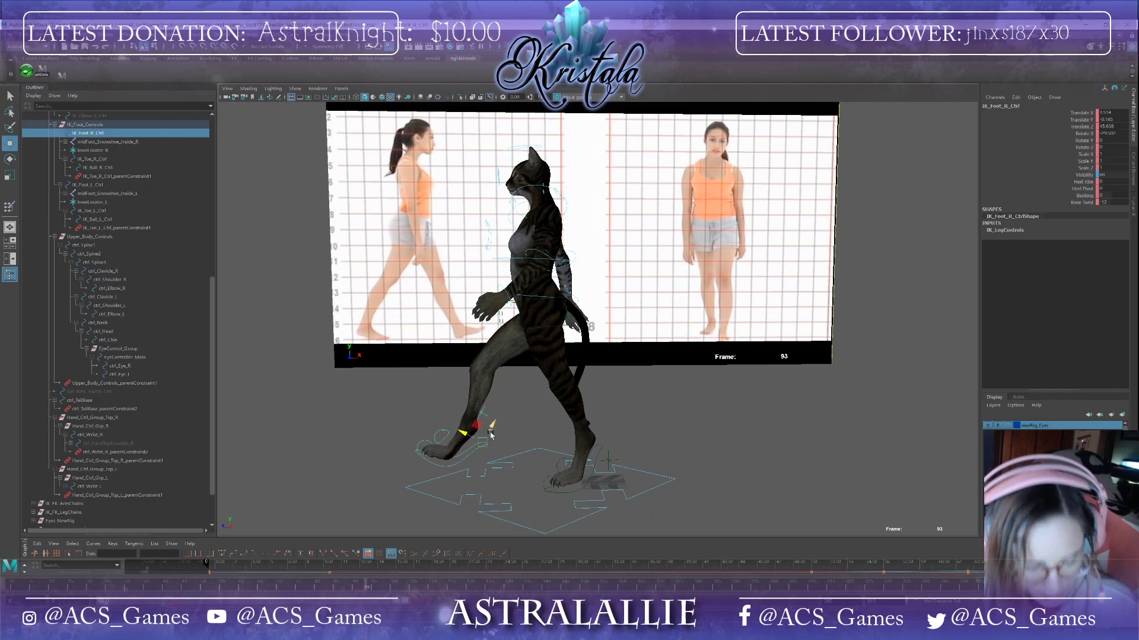
{"action": "key", "text": "e"}
{"action": "left_click_drag", "start_coordinate": [492, 435], "coordinate": [494, 426]}
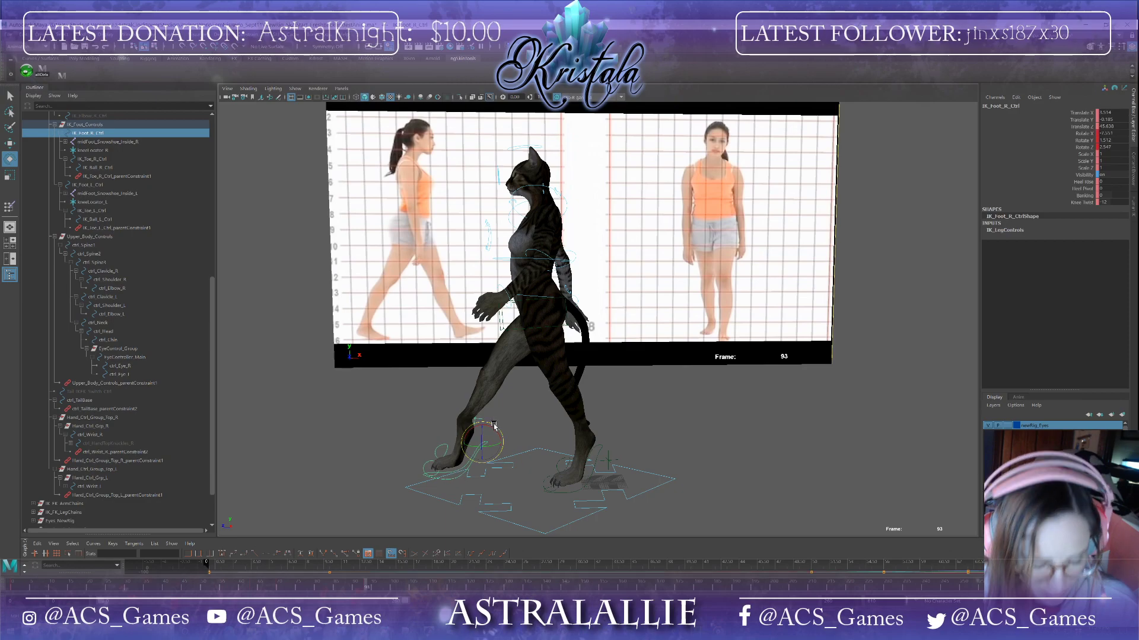
Step: Lower the hip control at frame 93
{"action": "key", "text": "w"}
{"action": "left_click", "coordinate": [567, 306]}
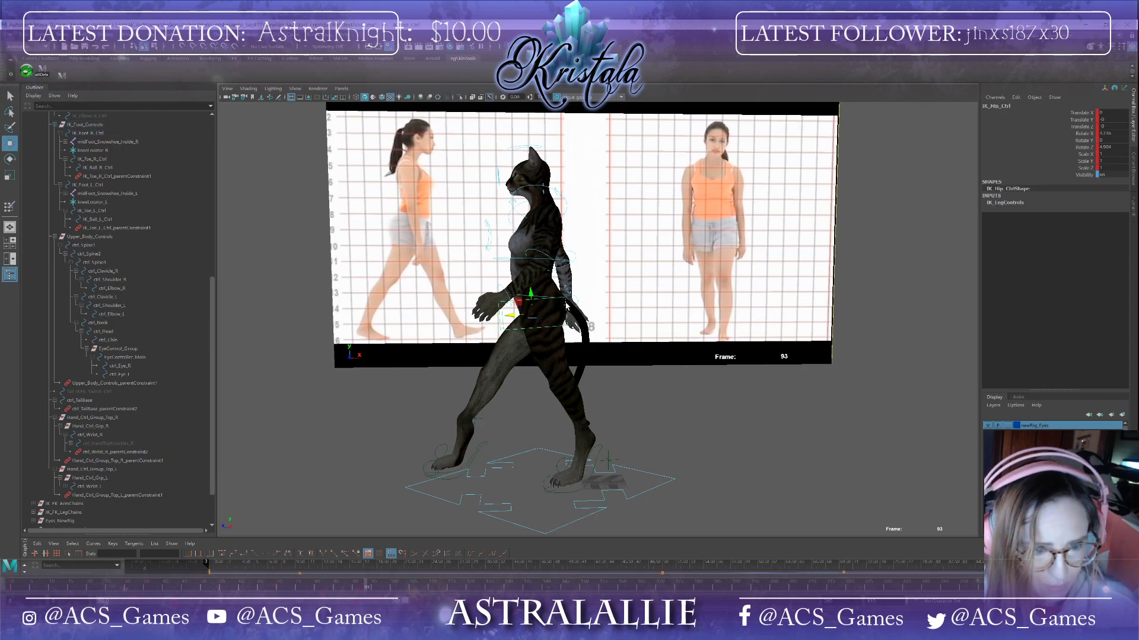
{"action": "left_click_drag", "start_coordinate": [516, 309], "coordinate": [493, 331]}
Step: Move the right foot IK control at frame 93 and select the right toe control
{"action": "left_click", "coordinate": [476, 454]}
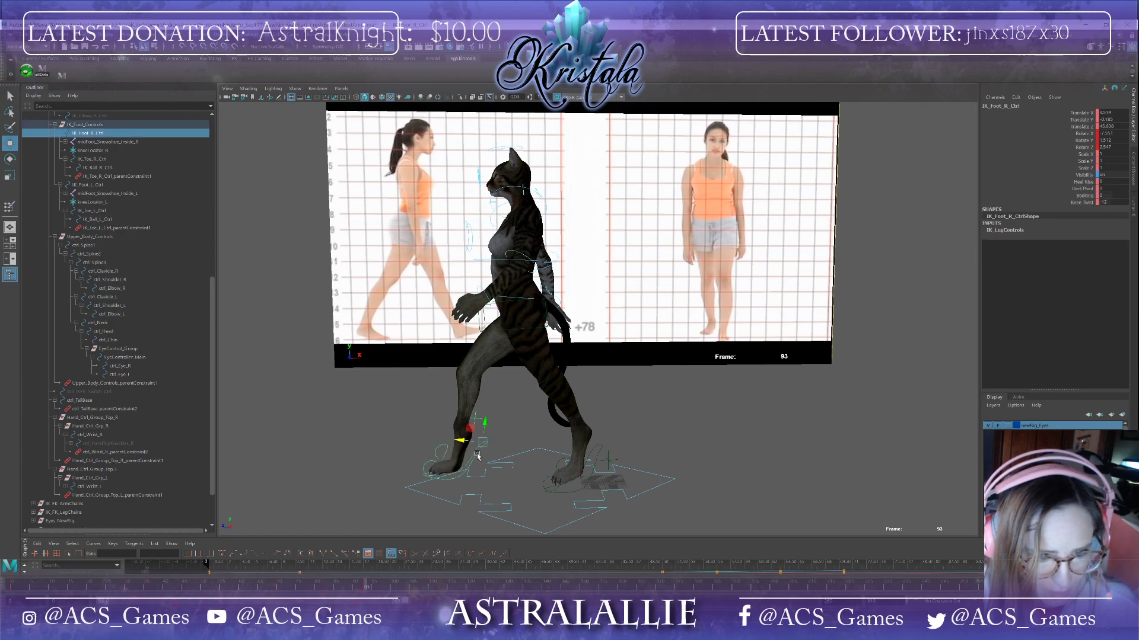
{"action": "left_click_drag", "start_coordinate": [465, 446], "coordinate": [537, 485]}
{"action": "key", "text": "e"}
{"action": "key", "text": "w"}
{"action": "key", "text": "e"}
{"action": "left_click", "coordinate": [430, 451]}
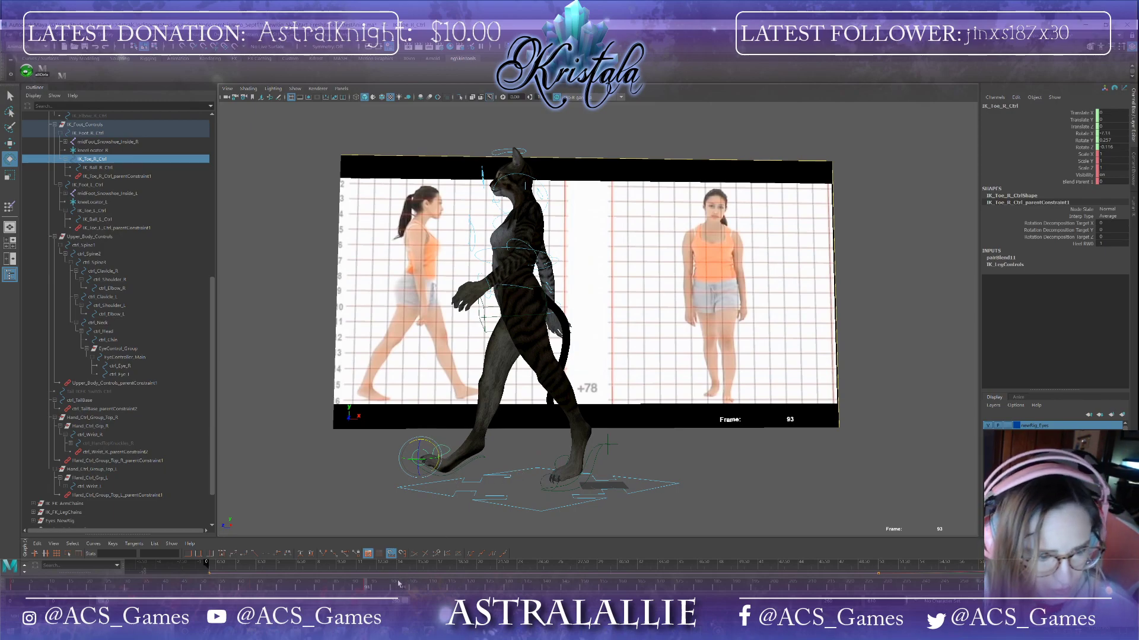
{"action": "left_click_drag", "start_coordinate": [366, 590], "coordinate": [333, 588]}
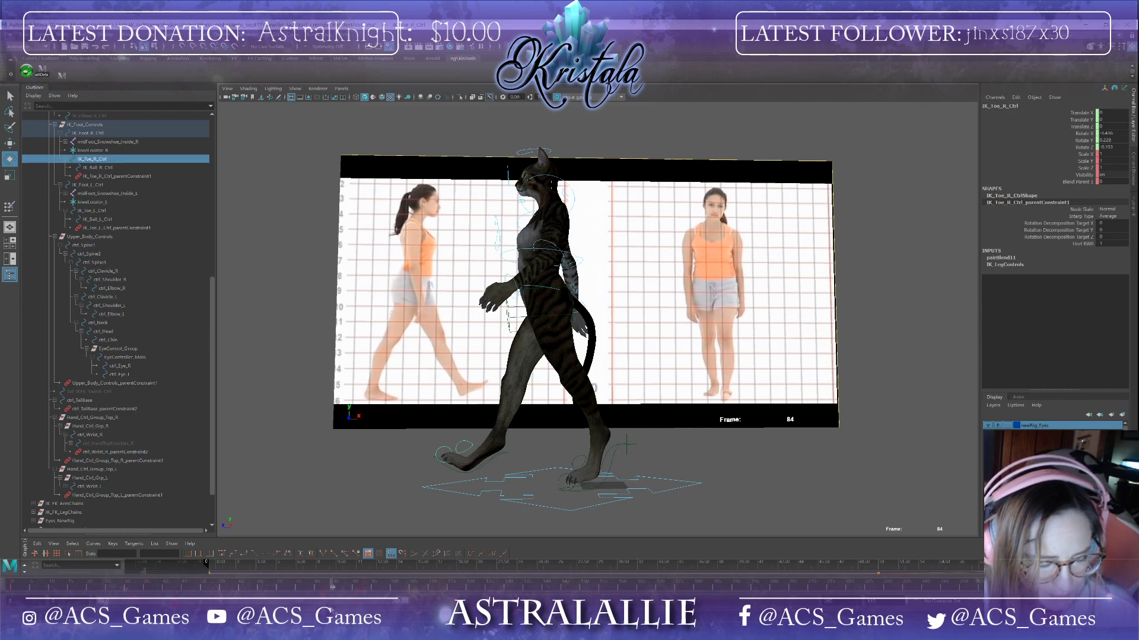
{"action": "left_click_drag", "start_coordinate": [333, 588], "coordinate": [367, 609]}
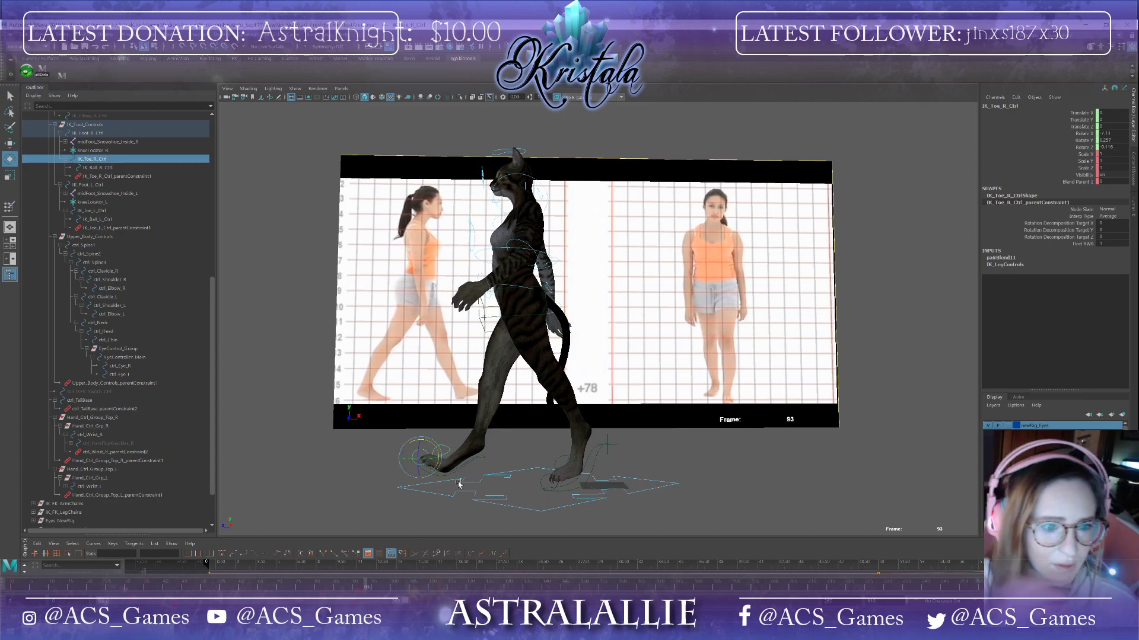
Step: Rotate the right foot IK control further at frame 93
{"action": "left_click", "coordinate": [545, 319]}
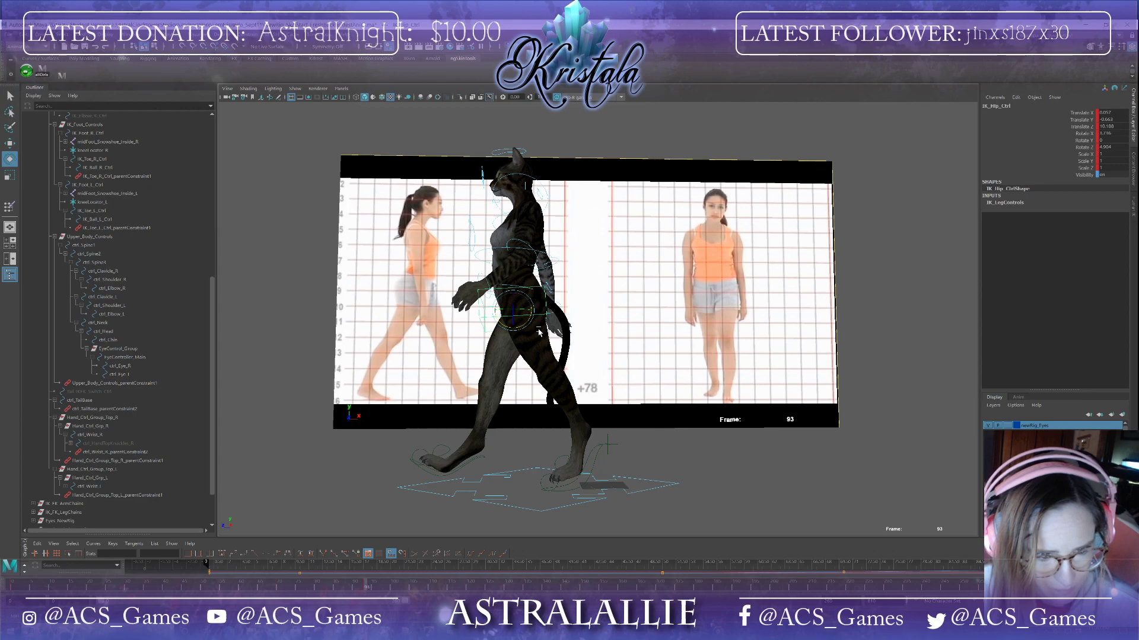
{"action": "left_click", "coordinate": [484, 460]}
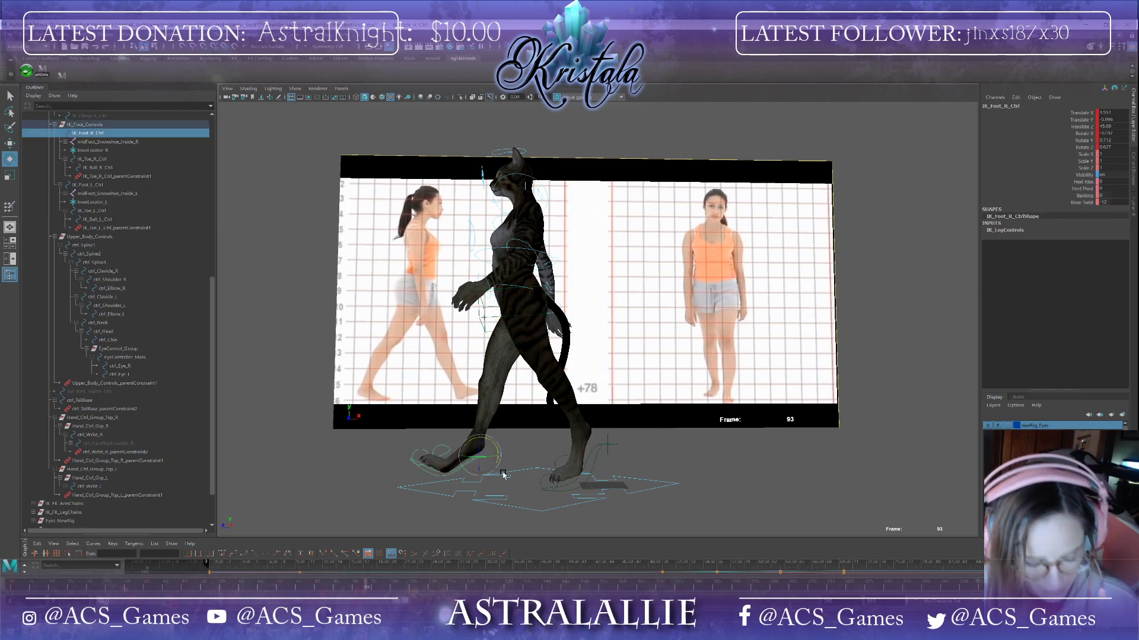
{"action": "key", "text": "w"}
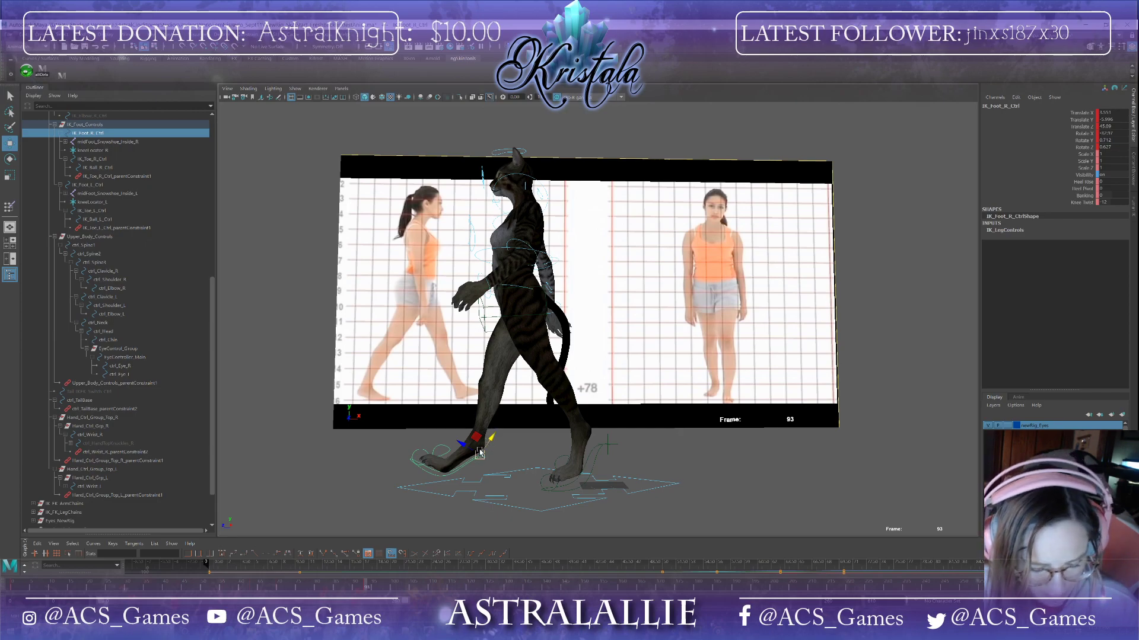
{"action": "key", "text": "e"}
{"action": "left_click_drag", "start_coordinate": [494, 450], "coordinate": [496, 435]}
{"action": "mouse_move", "coordinate": [457, 524]}
{"action": "left_mouse_down", "text": "alt"}
{"action": "mouse_move", "coordinate": [566, 529]}
{"action": "mouse_move", "coordinate": [456, 523]}
{"action": "left_mouse_up", "text": "alt"}
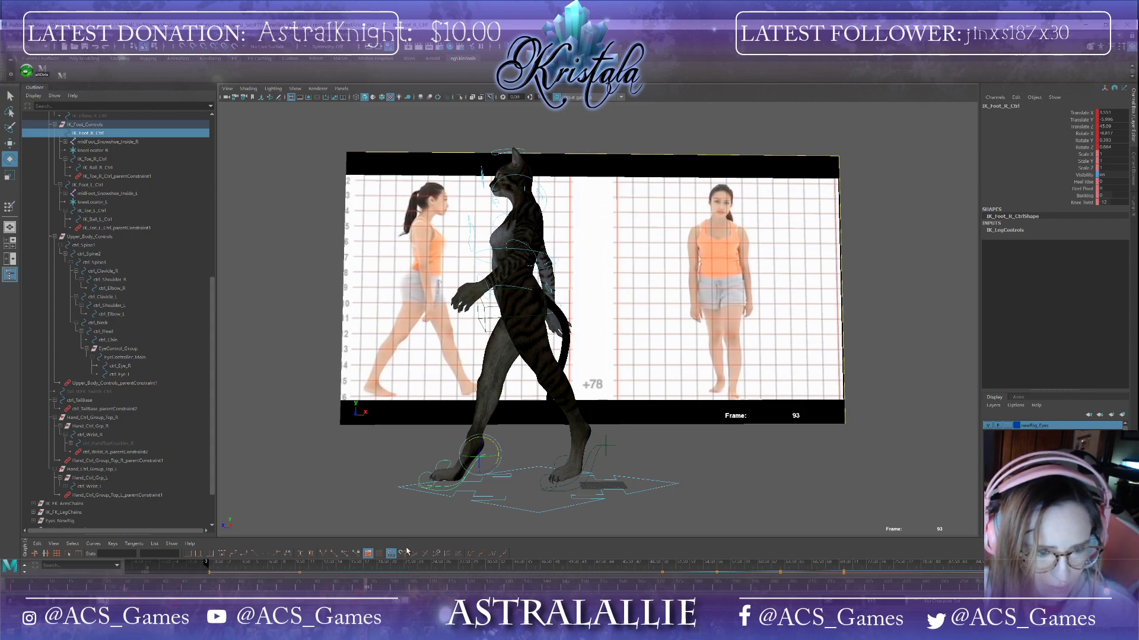
Step: Adjust the hip control's position at frame 93 and set a key on it
{"action": "left_click", "coordinate": [542, 314]}
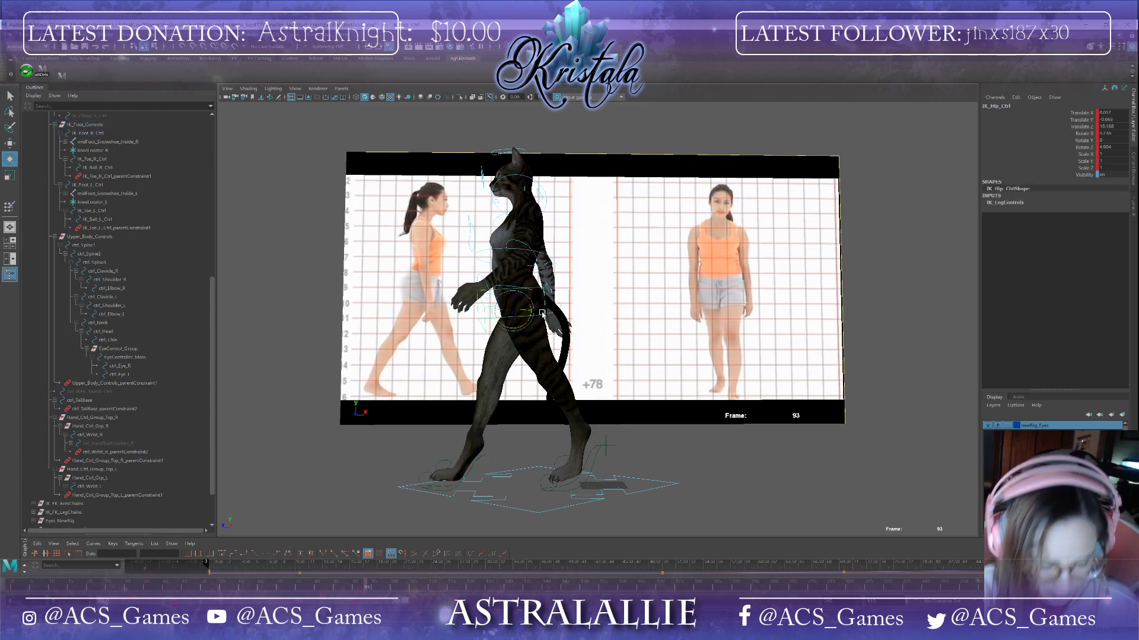
{"action": "key", "text": "w"}
{"action": "left_click_drag", "start_coordinate": [512, 308], "coordinate": [514, 313]}
{"action": "key", "text": "s"}
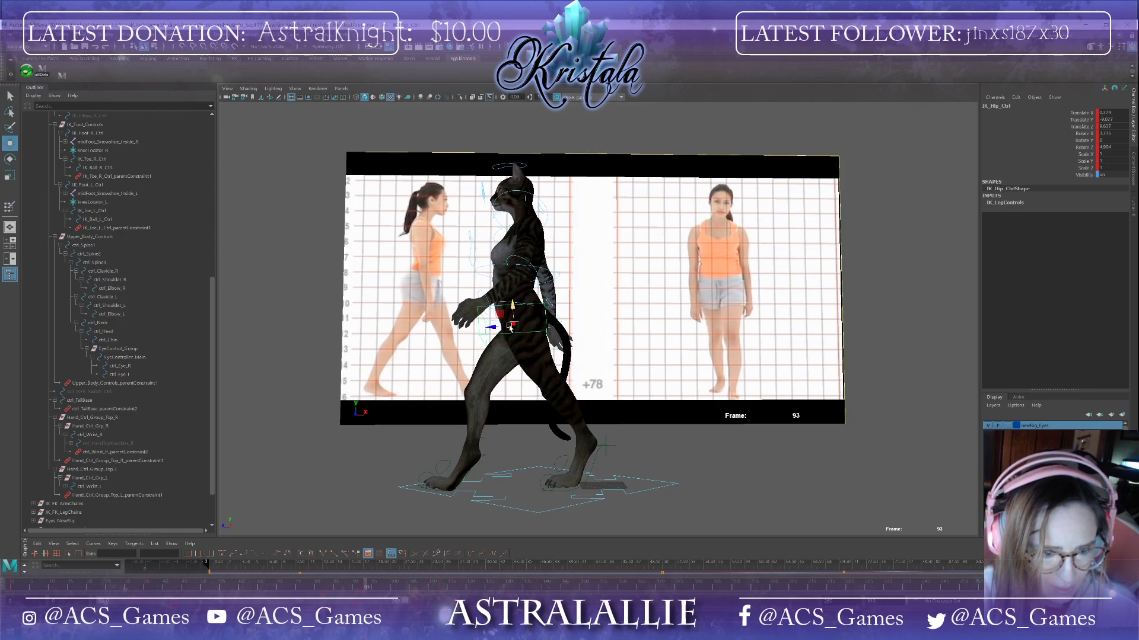
Step: Play back and scrub the walk animation to review the motion
{"action": "mouse_move", "coordinate": [368, 588]}
{"action": "left_mouse_down"}
{"action": "mouse_move", "coordinate": [291, 586]}
{"action": "mouse_move", "coordinate": [222, 542]}
{"action": "mouse_move", "coordinate": [193, 540]}
{"action": "mouse_move", "coordinate": [278, 555]}
{"action": "mouse_move", "coordinate": [328, 544]}
{"action": "mouse_move", "coordinate": [373, 514]}
{"action": "mouse_move", "coordinate": [238, 525]}
{"action": "mouse_move", "coordinate": [369, 510]}
{"action": "mouse_move", "coordinate": [253, 505]}
{"action": "mouse_move", "coordinate": [202, 519]}
{"action": "mouse_move", "coordinate": [304, 537]}
{"action": "left_mouse_up"}
{"action": "left_click_drag", "start_coordinate": [240, 544], "coordinate": [204, 536]}
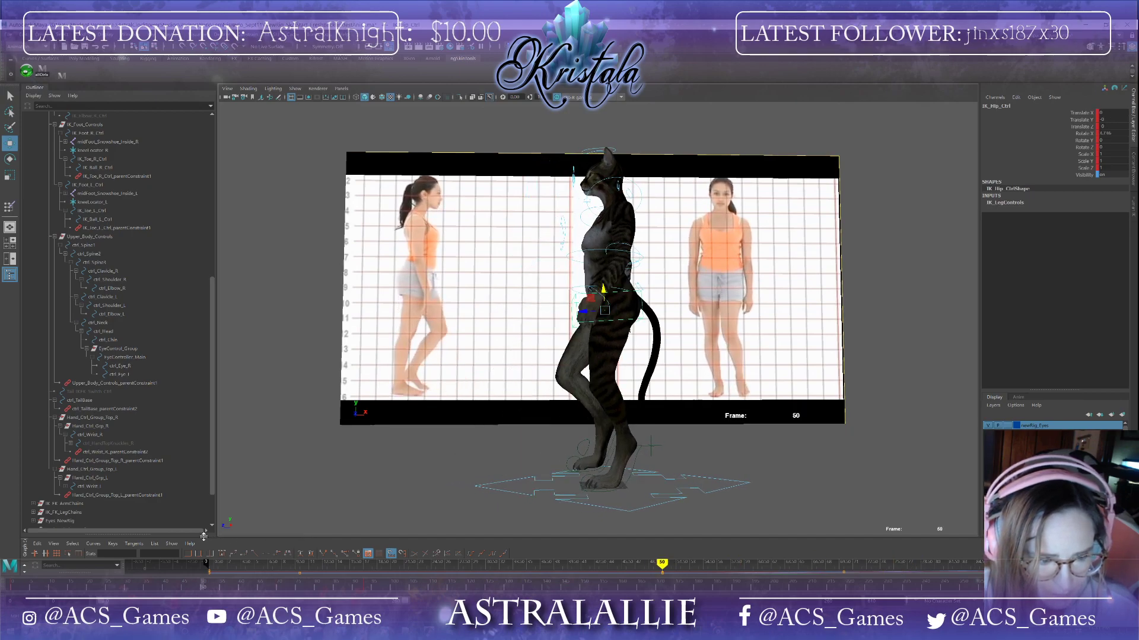
{"action": "left_click", "coordinate": [625, 514]}
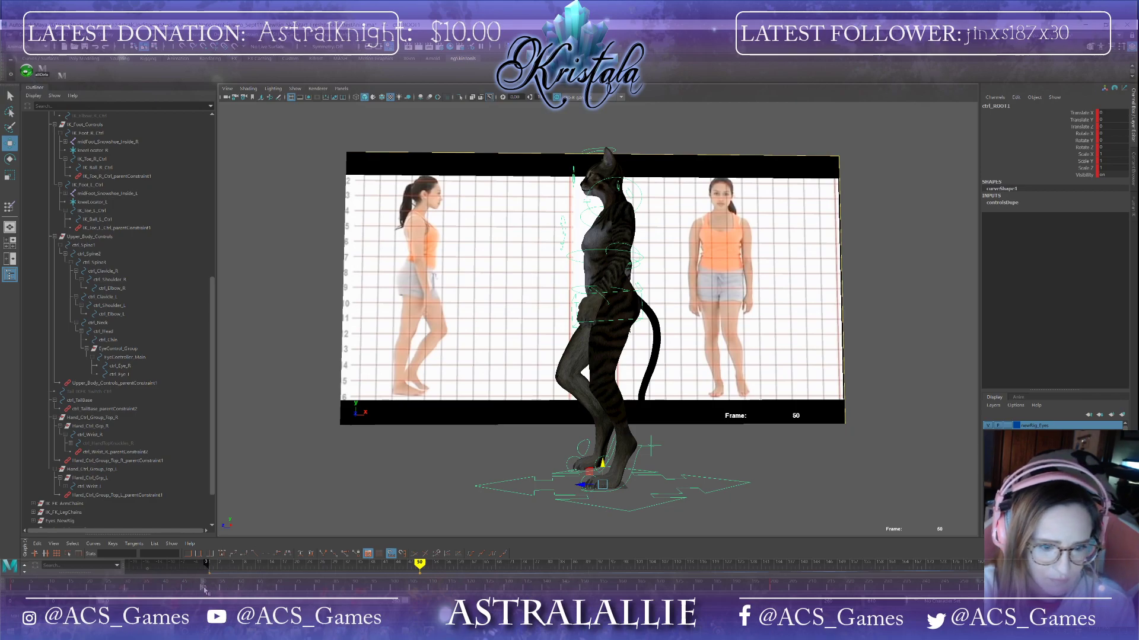
{"action": "key", "text": "alt+v"}
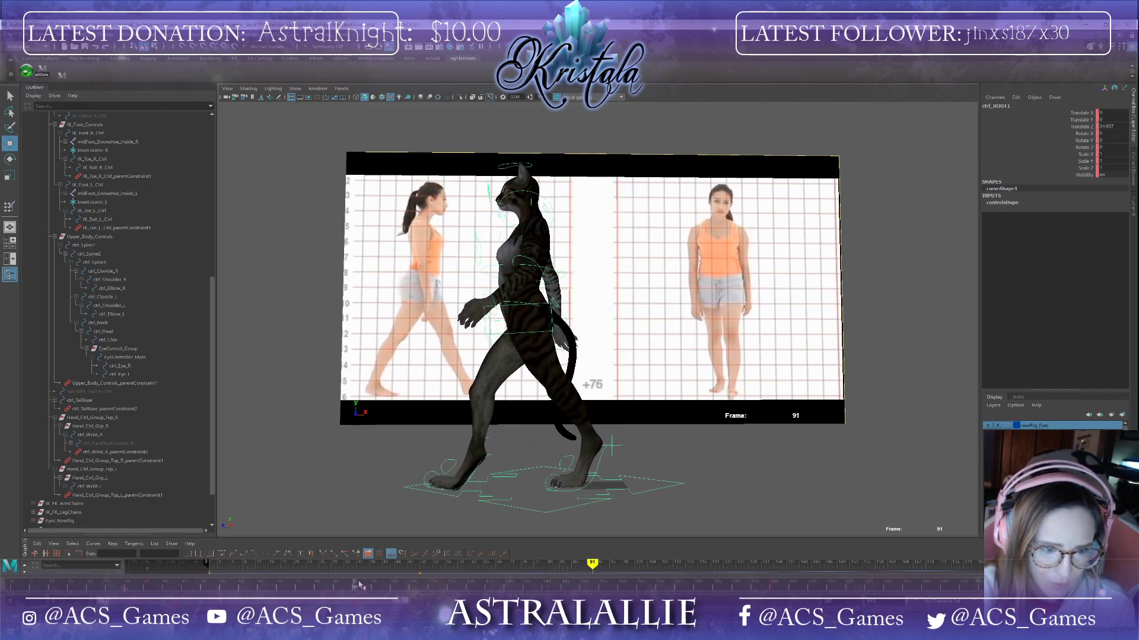
{"action": "mouse_move", "coordinate": [419, 573]}
{"action": "left_mouse_down"}
{"action": "mouse_move", "coordinate": [450, 582]}
{"action": "mouse_move", "coordinate": [203, 589]}
{"action": "mouse_move", "coordinate": [372, 593]}
{"action": "left_mouse_up"}
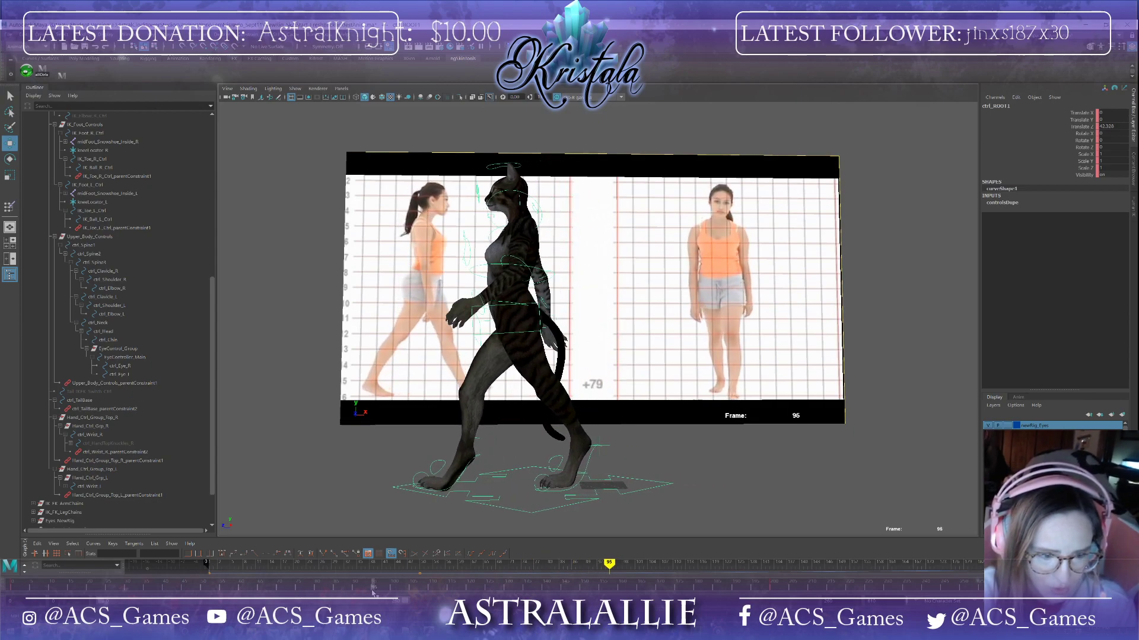
Step: Copy the root control's key from frame 50 and paste it at frame 96
{"action": "left_click", "coordinate": [202, 586]}
{"action": "right_click", "coordinate": [203, 586]}
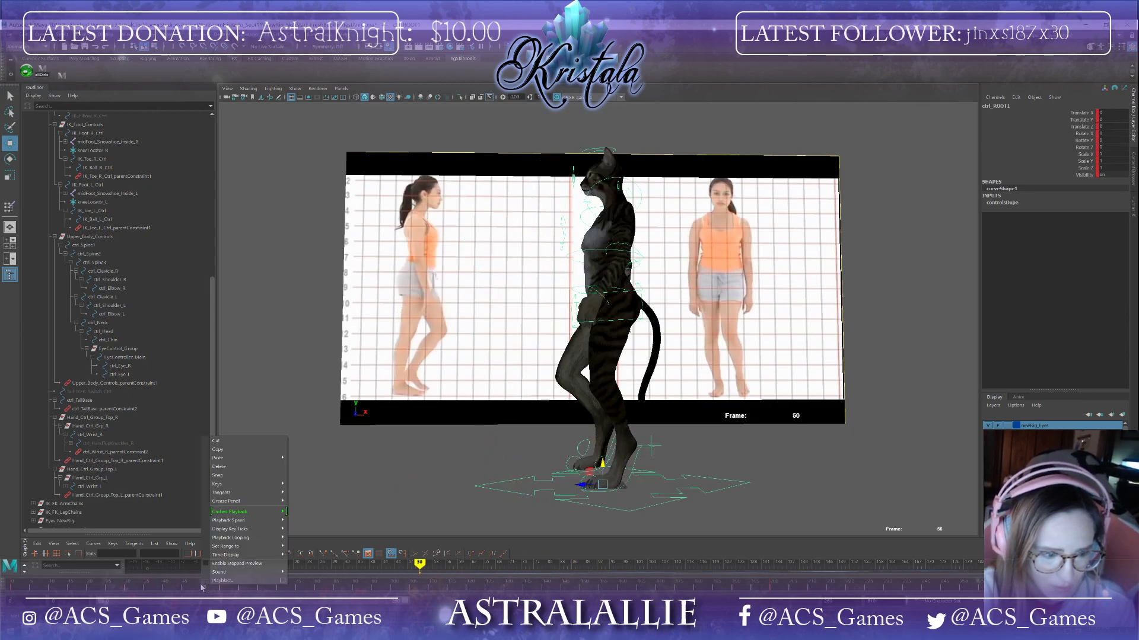
{"action": "left_click", "coordinate": [226, 452]}
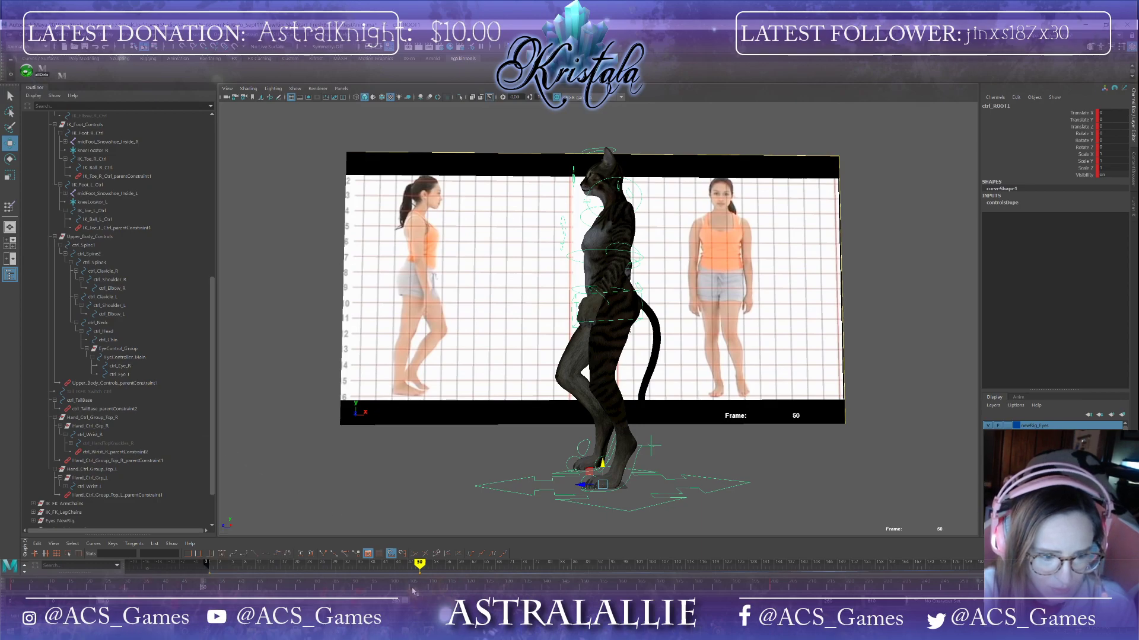
{"action": "left_click", "coordinate": [374, 592]}
{"action": "right_click", "coordinate": [374, 592]}
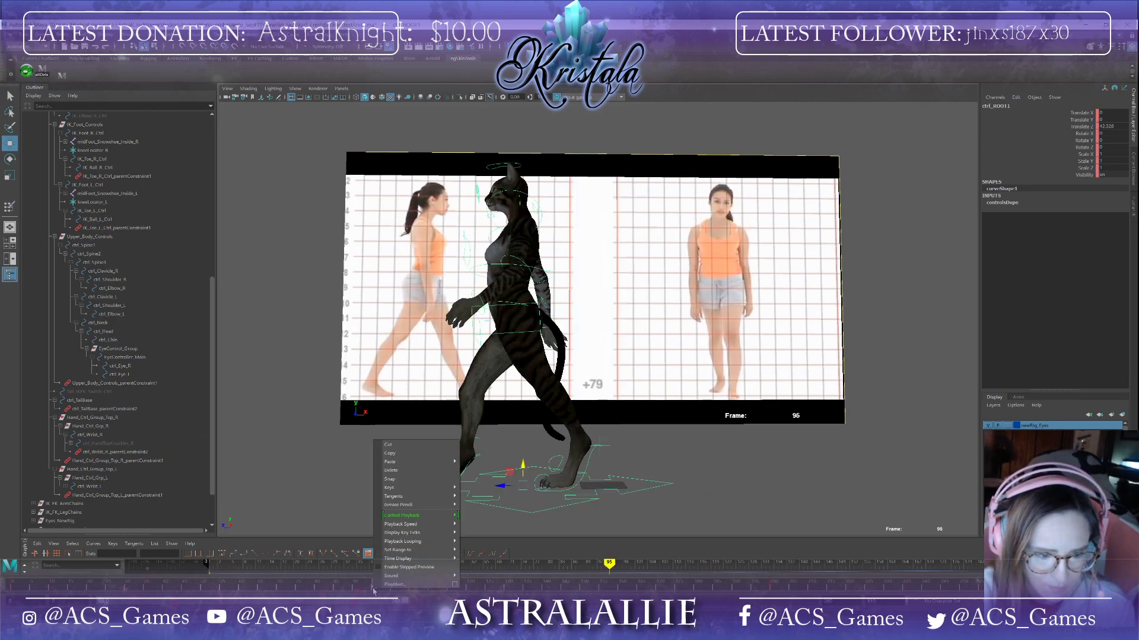
{"action": "left_click", "coordinate": [473, 469]}
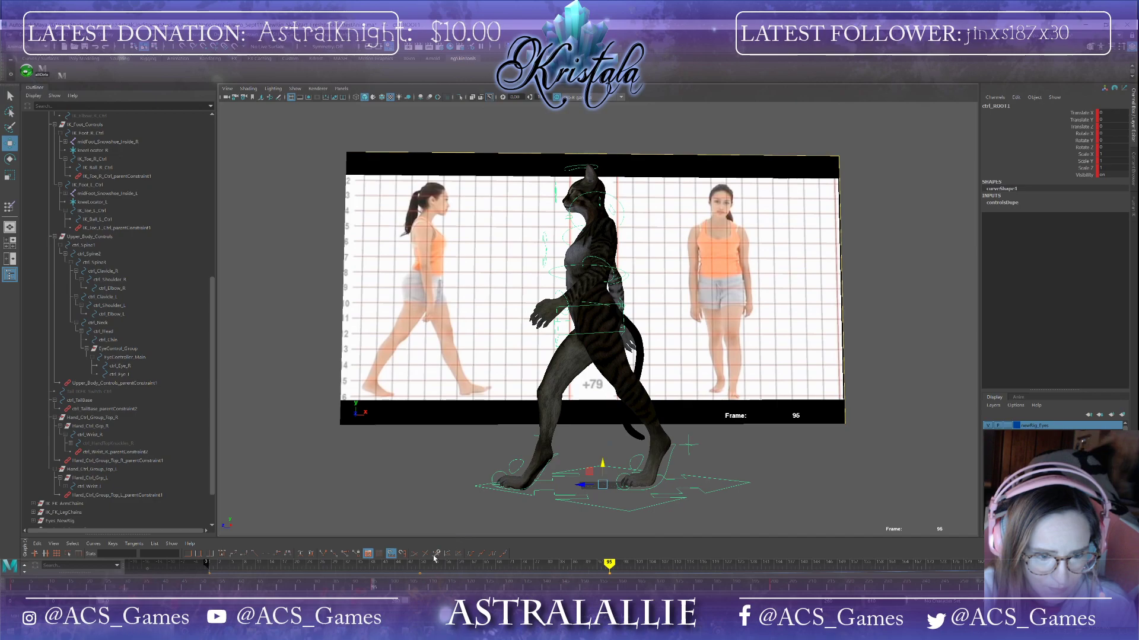
Step: Adjust the right foot IK control's position at frames 100 and 93
{"action": "mouse_move", "coordinate": [374, 589]}
{"action": "left_mouse_down"}
{"action": "mouse_move", "coordinate": [206, 574]}
{"action": "mouse_move", "coordinate": [244, 567]}
{"action": "mouse_move", "coordinate": [180, 586]}
{"action": "mouse_move", "coordinate": [358, 606]}
{"action": "mouse_move", "coordinate": [382, 593]}
{"action": "left_mouse_up"}
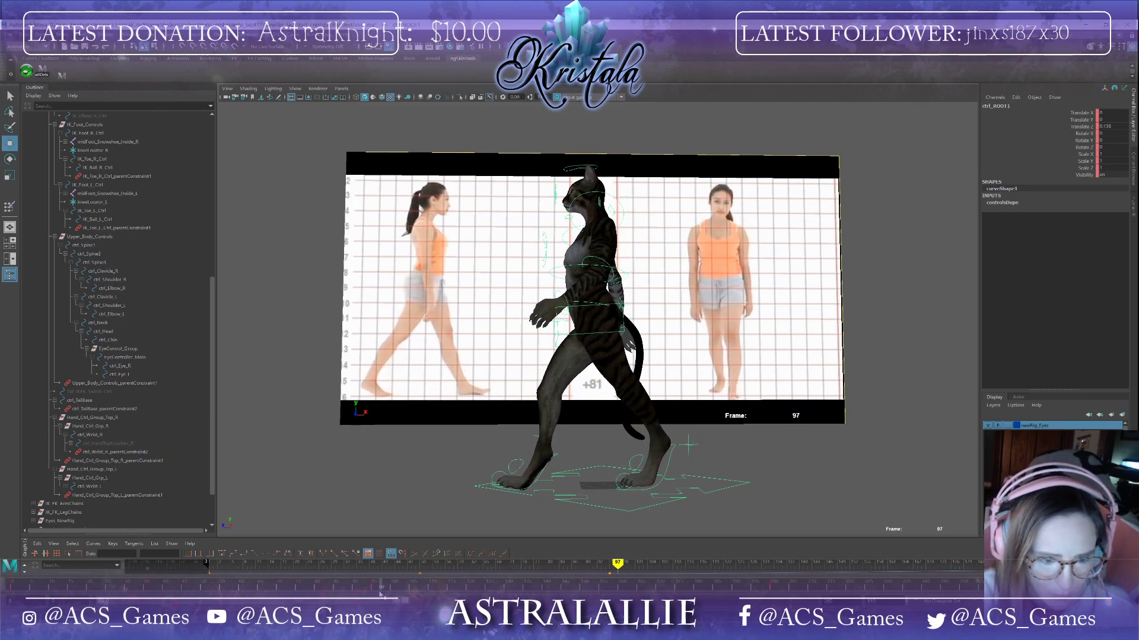
{"action": "left_click_drag", "start_coordinate": [381, 593], "coordinate": [374, 598]}
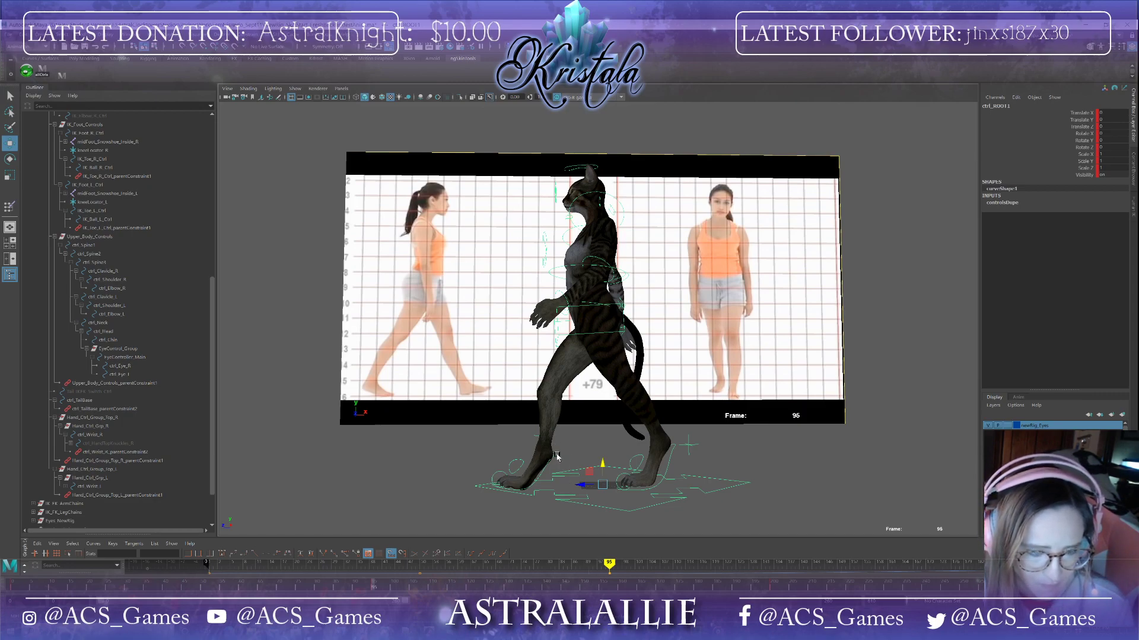
{"action": "left_click_drag", "start_coordinate": [373, 590], "coordinate": [393, 592]}
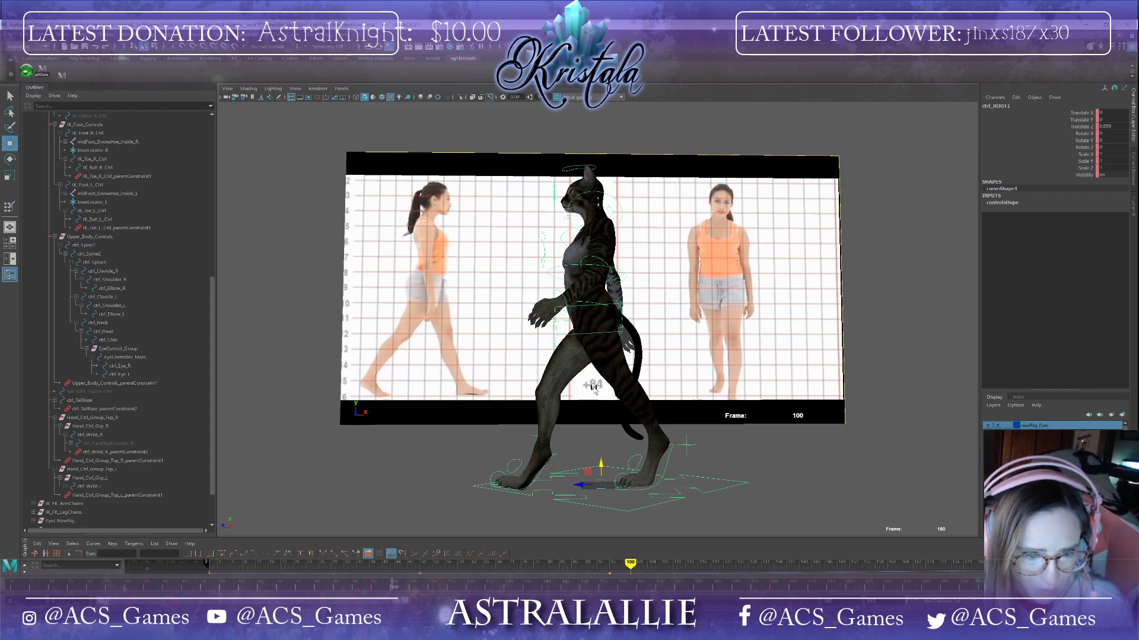
{"action": "left_click", "coordinate": [552, 458]}
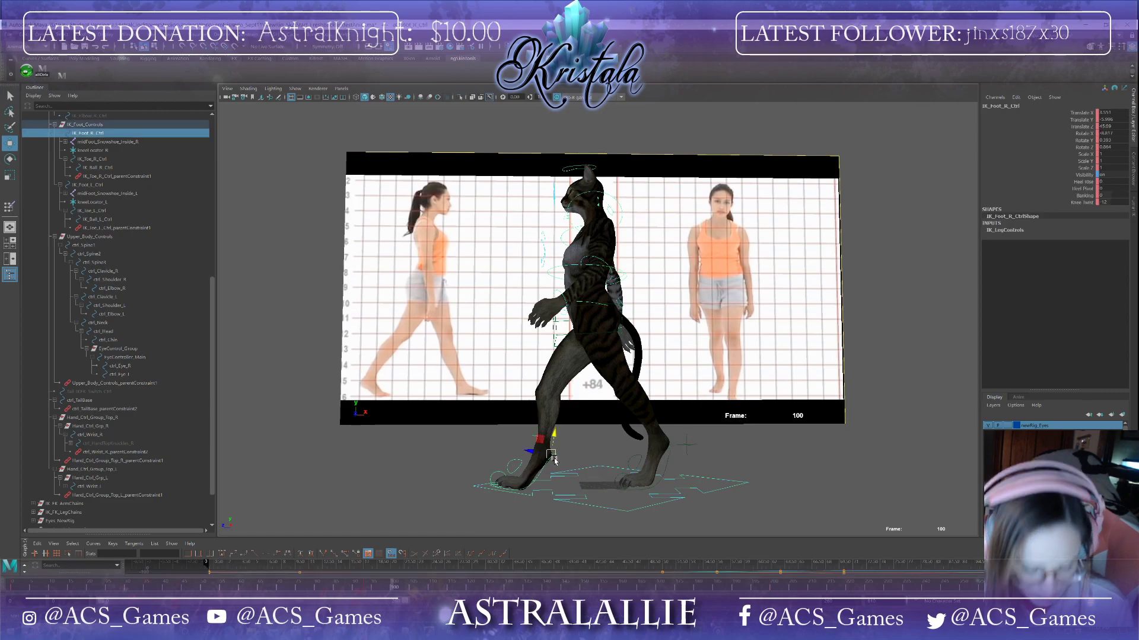
{"action": "left_click_drag", "start_coordinate": [555, 438], "coordinate": [554, 441]}
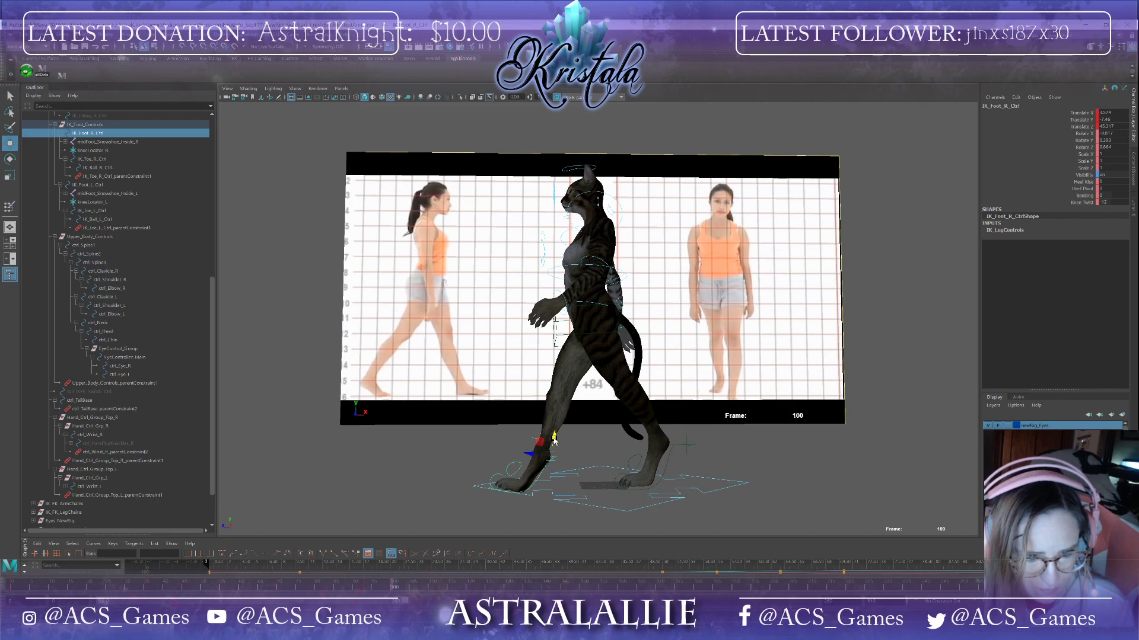
{"action": "left_click_drag", "start_coordinate": [532, 456], "coordinate": [568, 437]}
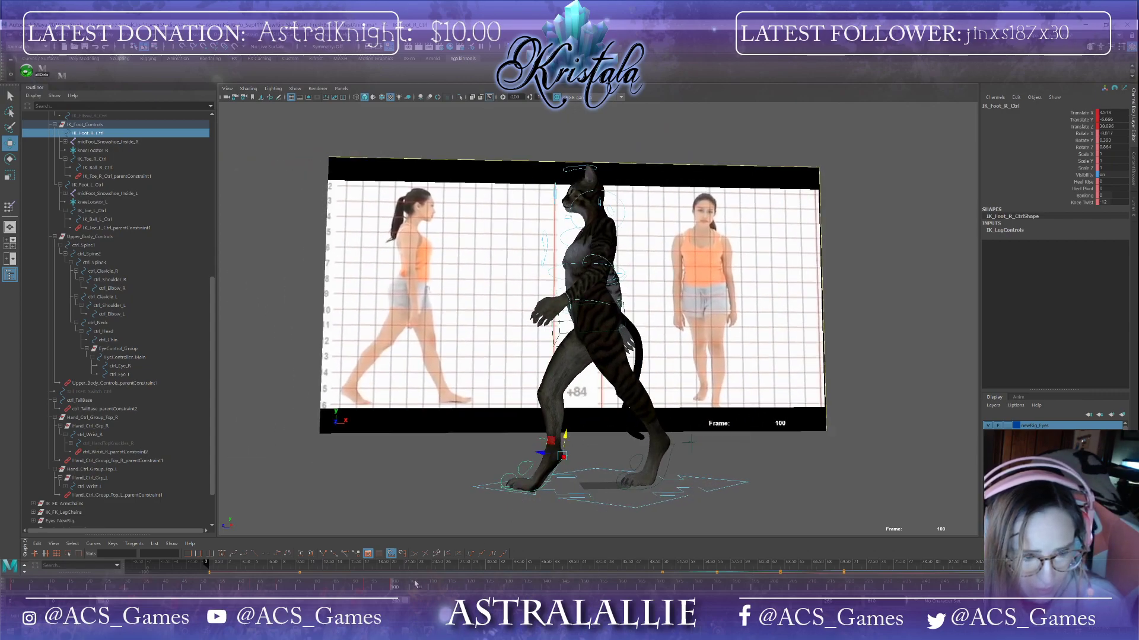
{"action": "left_click_drag", "start_coordinate": [389, 592], "coordinate": [368, 560]}
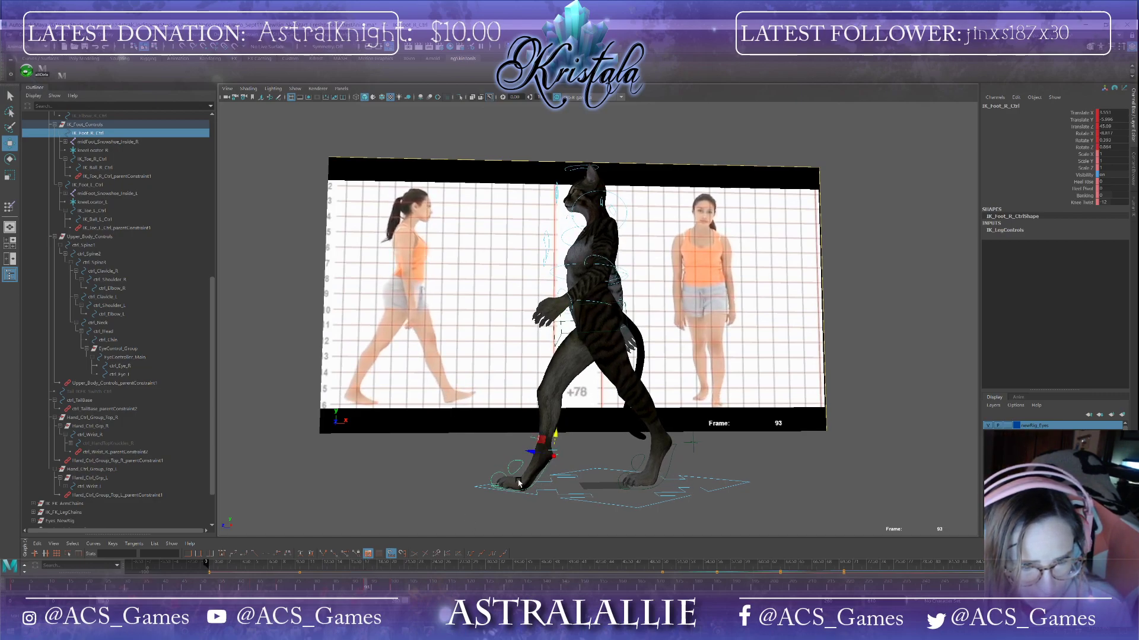
{"action": "left_click_drag", "start_coordinate": [557, 436], "coordinate": [556, 432]}
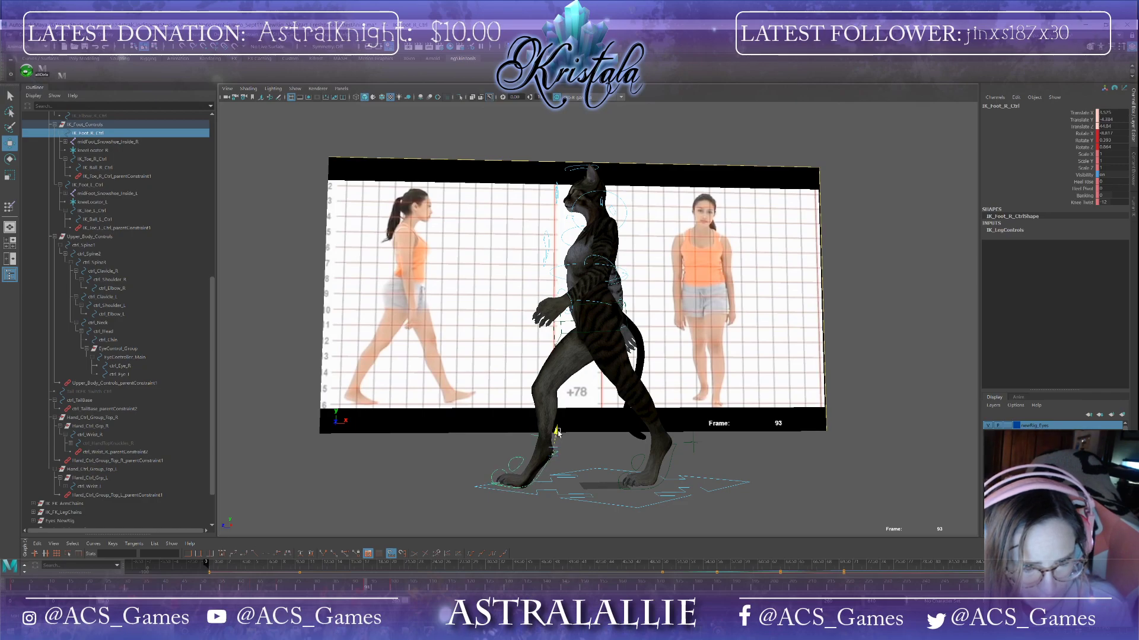
{"action": "left_click_drag", "start_coordinate": [366, 587], "coordinate": [393, 588]}
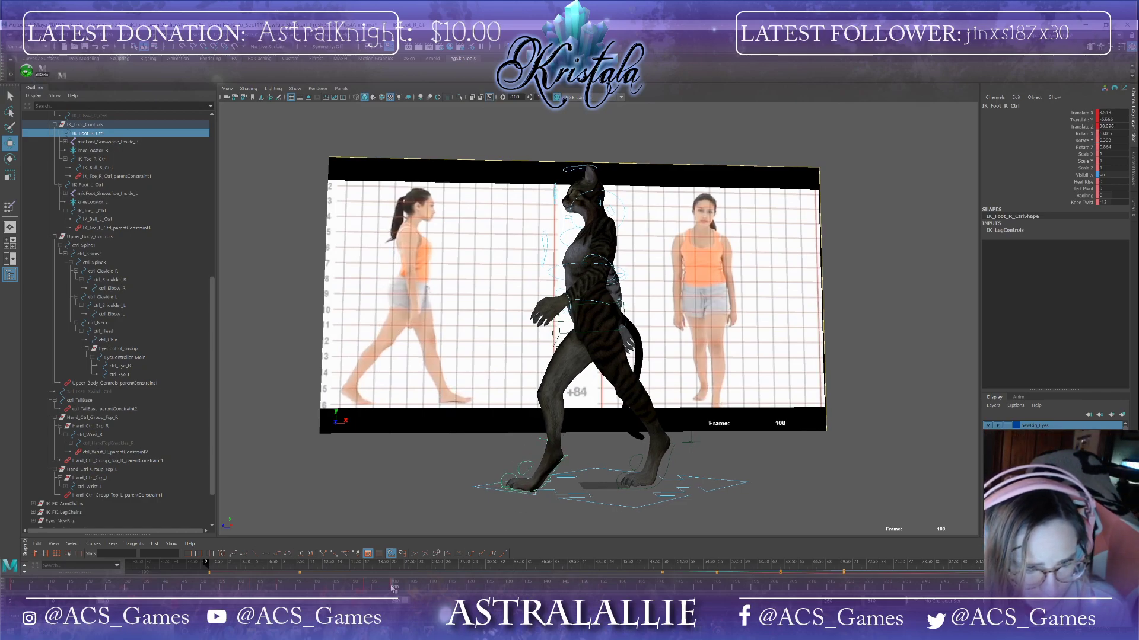
Step: Rotate the right foot IK control at frame 100 and scrub nearby frames
{"action": "key", "text": "e"}
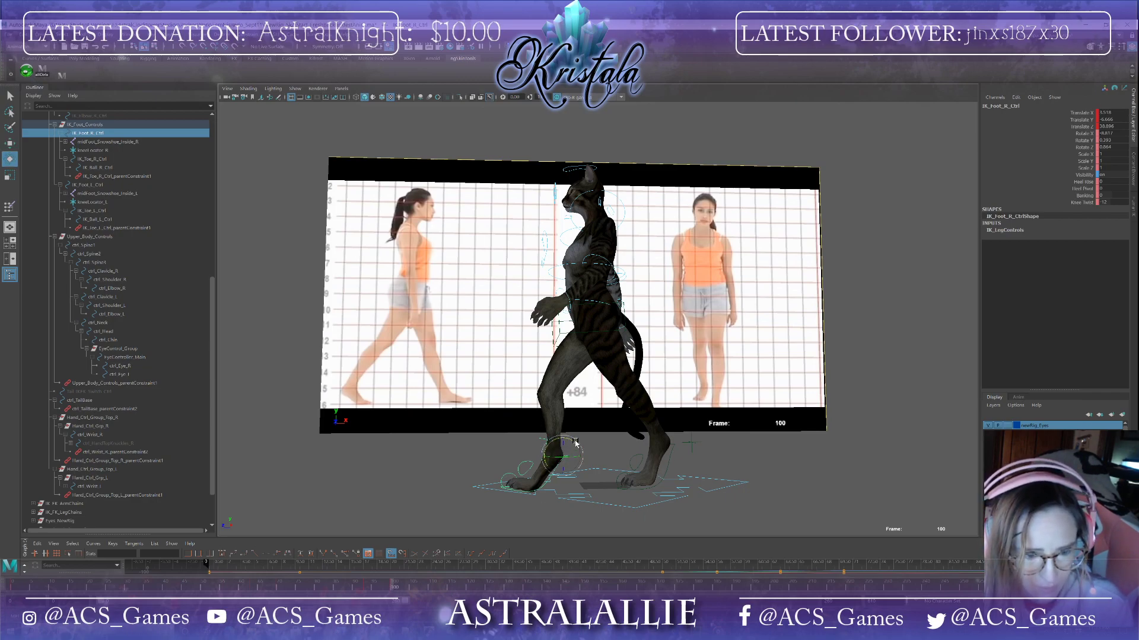
{"action": "left_click_drag", "start_coordinate": [575, 441], "coordinate": [565, 435]}
{"action": "key", "text": "w"}
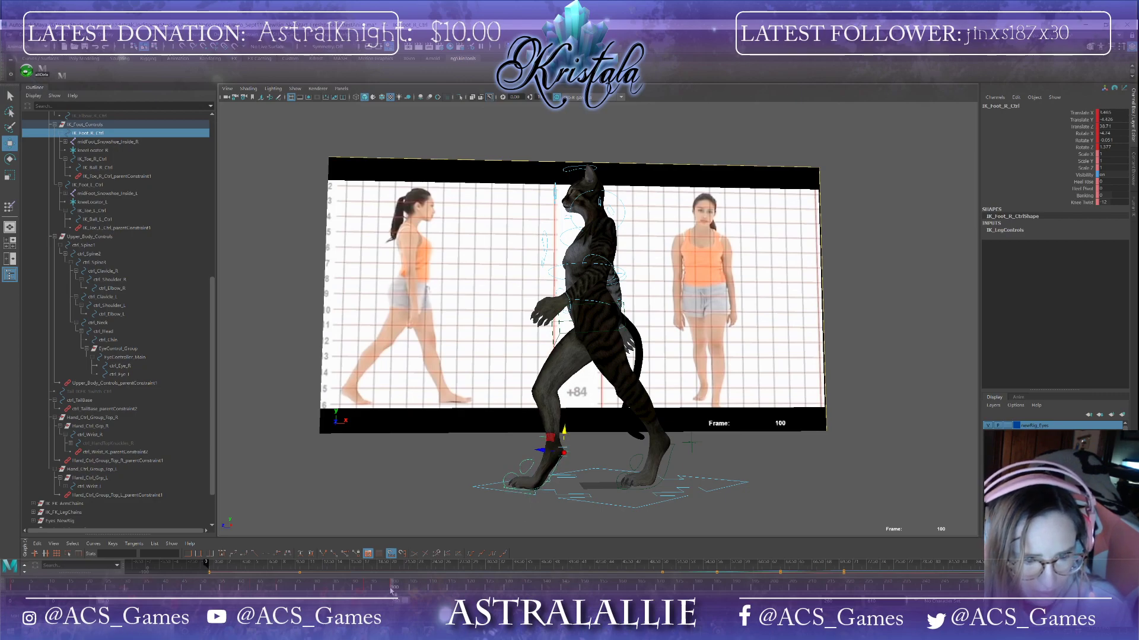
{"action": "left_click_drag", "start_coordinate": [391, 590], "coordinate": [395, 600]}
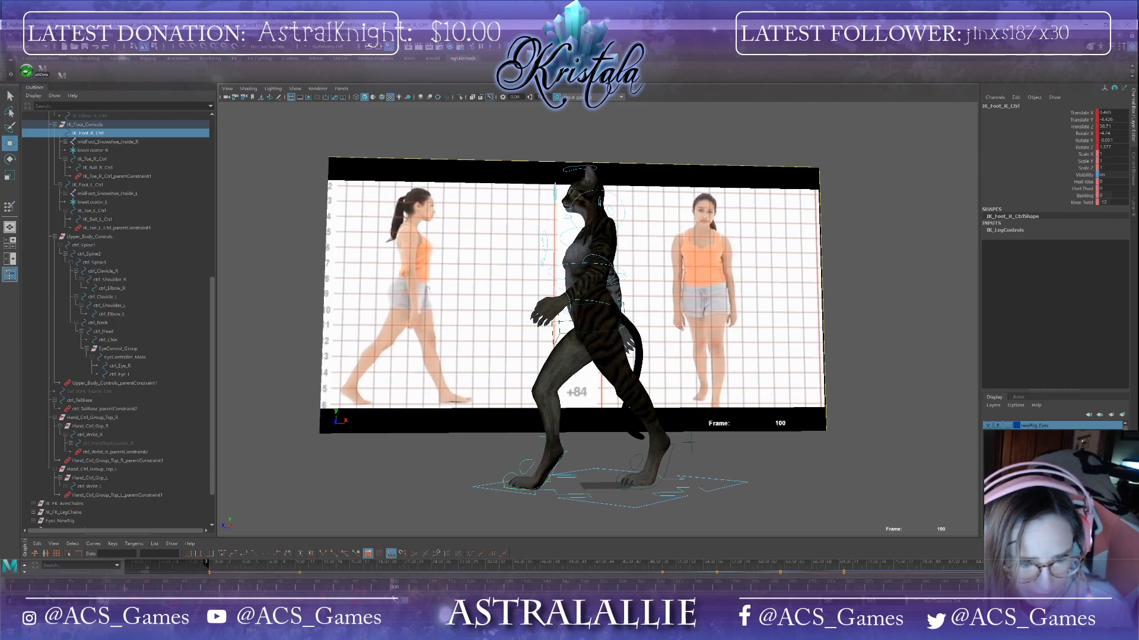
{"action": "mouse_move", "coordinate": [394, 600]}
{"action": "left_mouse_down"}
{"action": "mouse_move", "coordinate": [369, 595]}
{"action": "mouse_move", "coordinate": [394, 591]}
{"action": "left_mouse_up"}
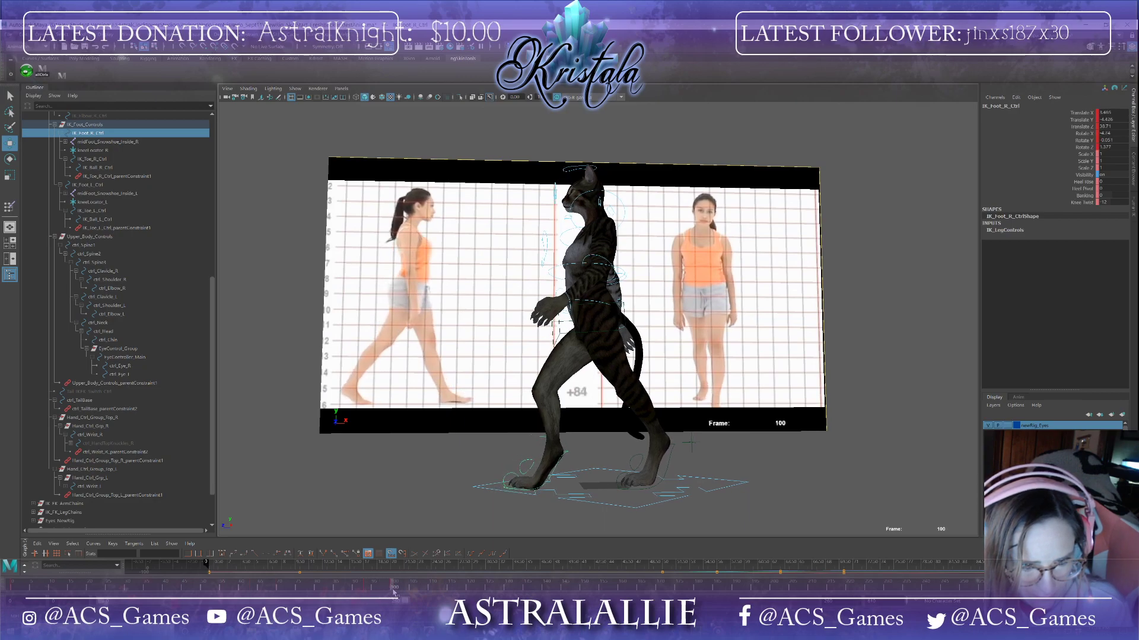
Step: Select the right ball control, copy its key from frame 63 and paste it at frame 96
{"action": "left_click", "coordinate": [529, 471]}
{"action": "key", "text": "e"}
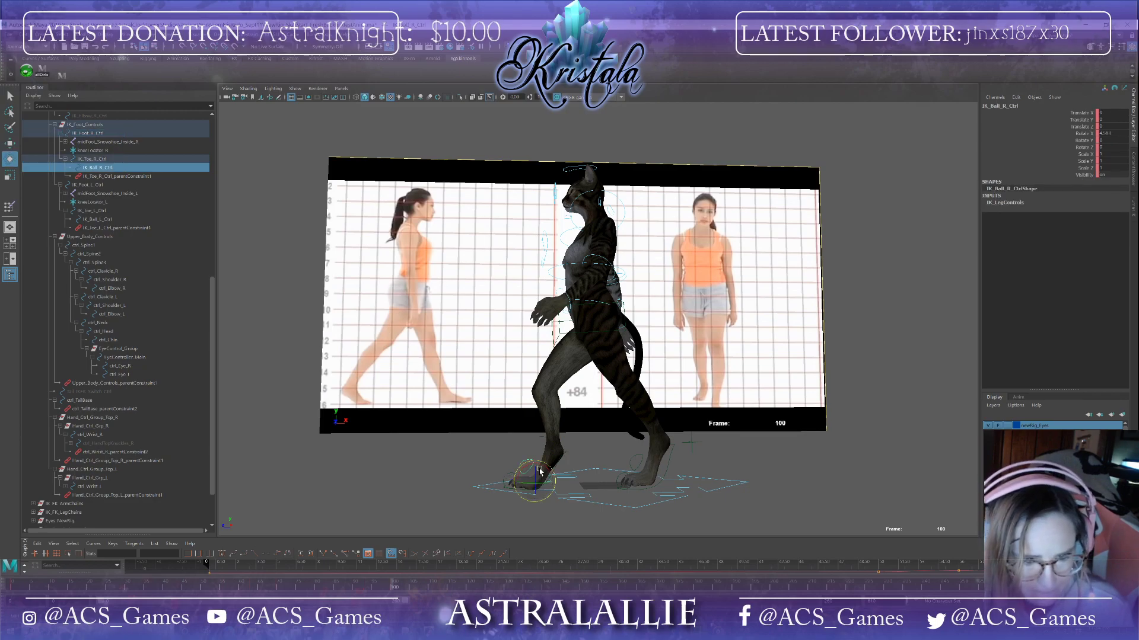
{"action": "left_click_drag", "start_coordinate": [540, 470], "coordinate": [540, 469]}
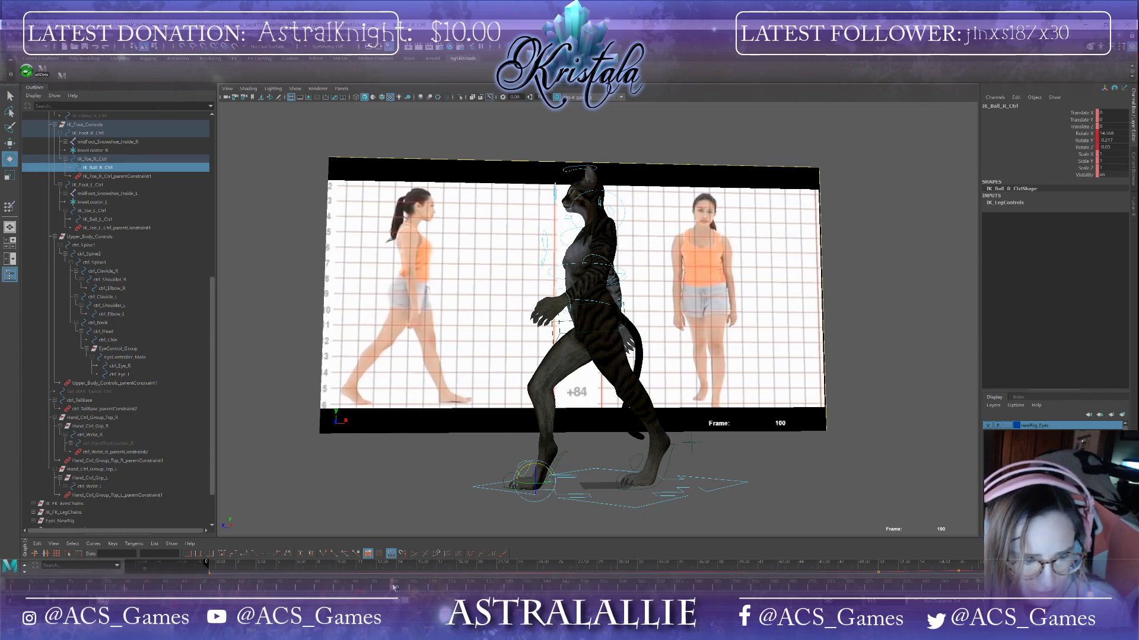
{"action": "left_click", "coordinate": [252, 588]}
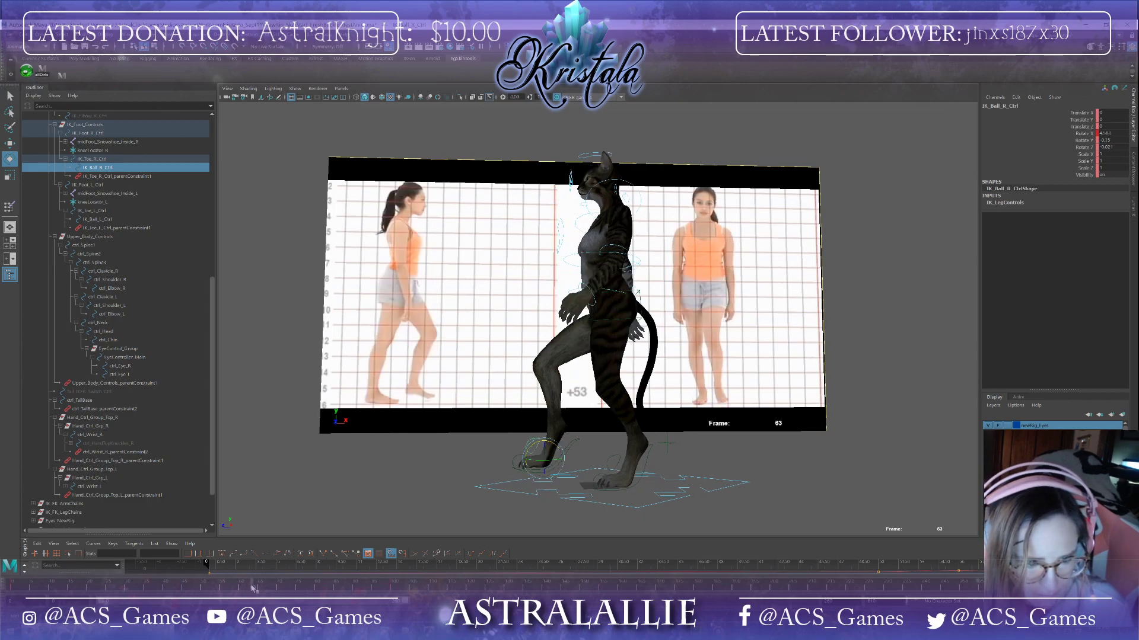
{"action": "right_click", "coordinate": [252, 588]}
{"action": "left_click", "coordinate": [272, 451]}
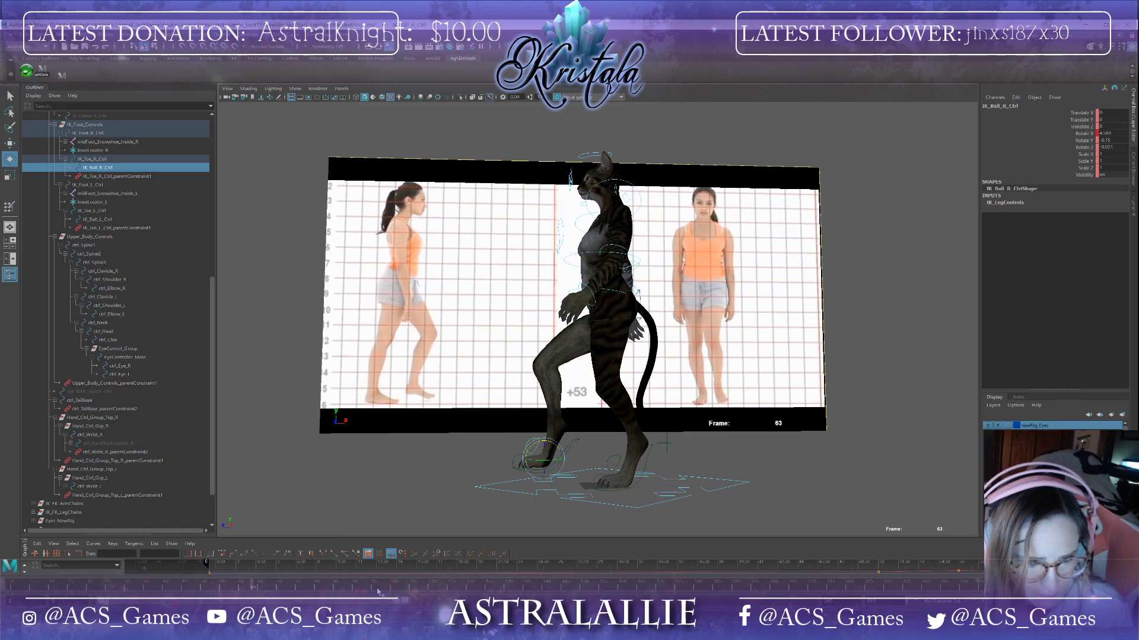
{"action": "left_click", "coordinate": [373, 590]}
{"action": "right_click", "coordinate": [373, 590]}
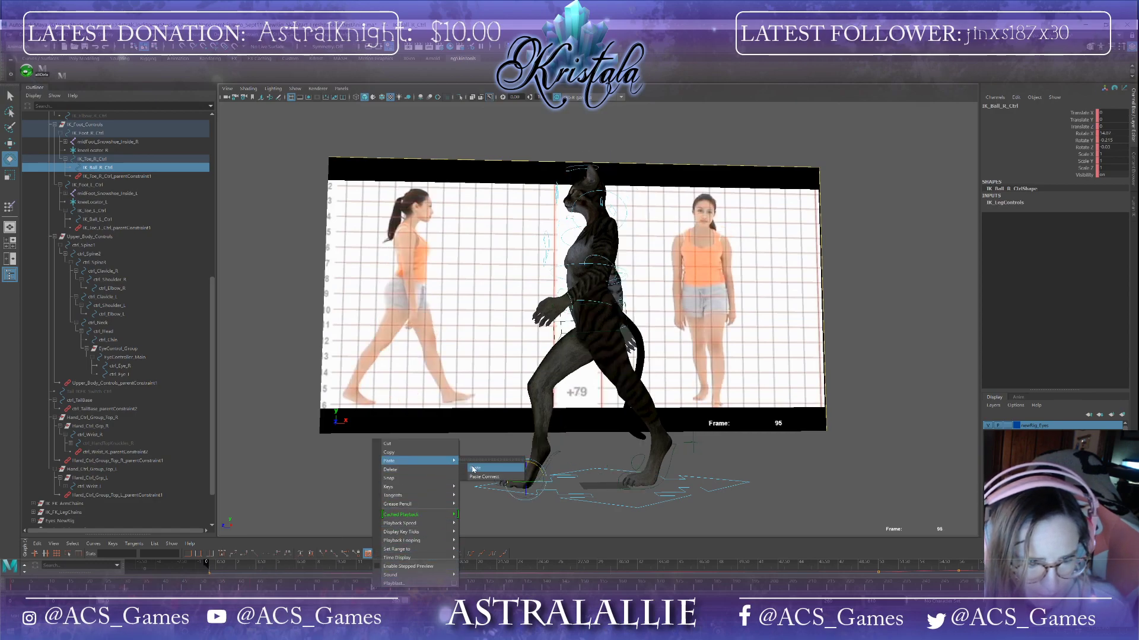
{"action": "left_click", "coordinate": [474, 469]}
Step: Move and rotate the left foot IK control at frame 101
{"action": "mouse_move", "coordinate": [374, 586]}
{"action": "left_mouse_down"}
{"action": "mouse_move", "coordinate": [409, 584]}
{"action": "mouse_move", "coordinate": [376, 587]}
{"action": "mouse_move", "coordinate": [395, 593]}
{"action": "left_mouse_up"}
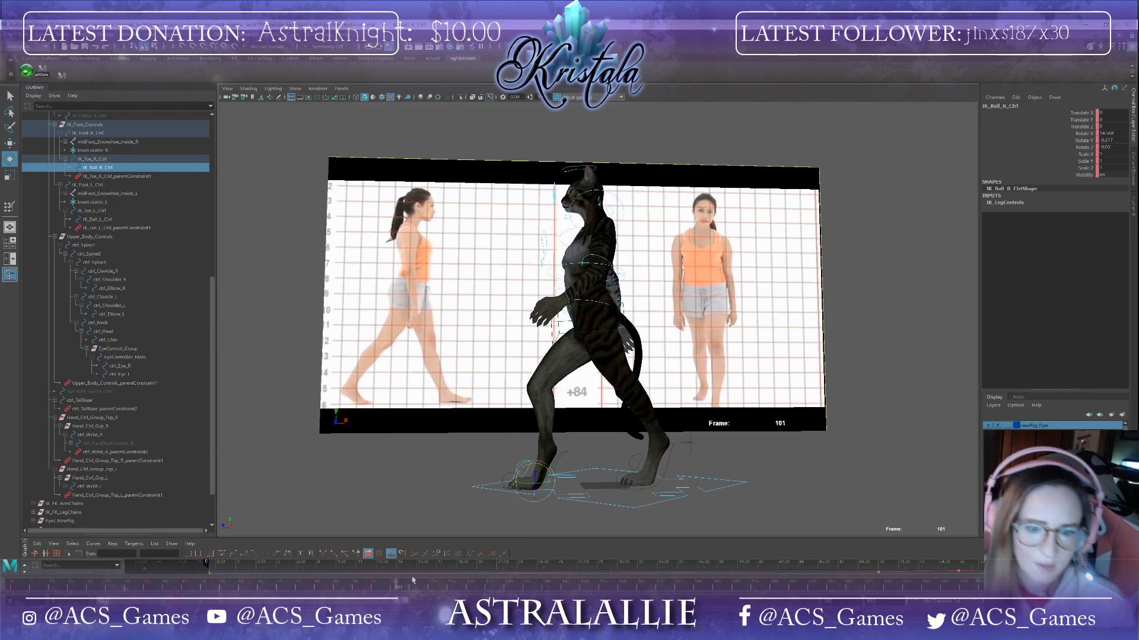
{"action": "left_click", "coordinate": [668, 461]}
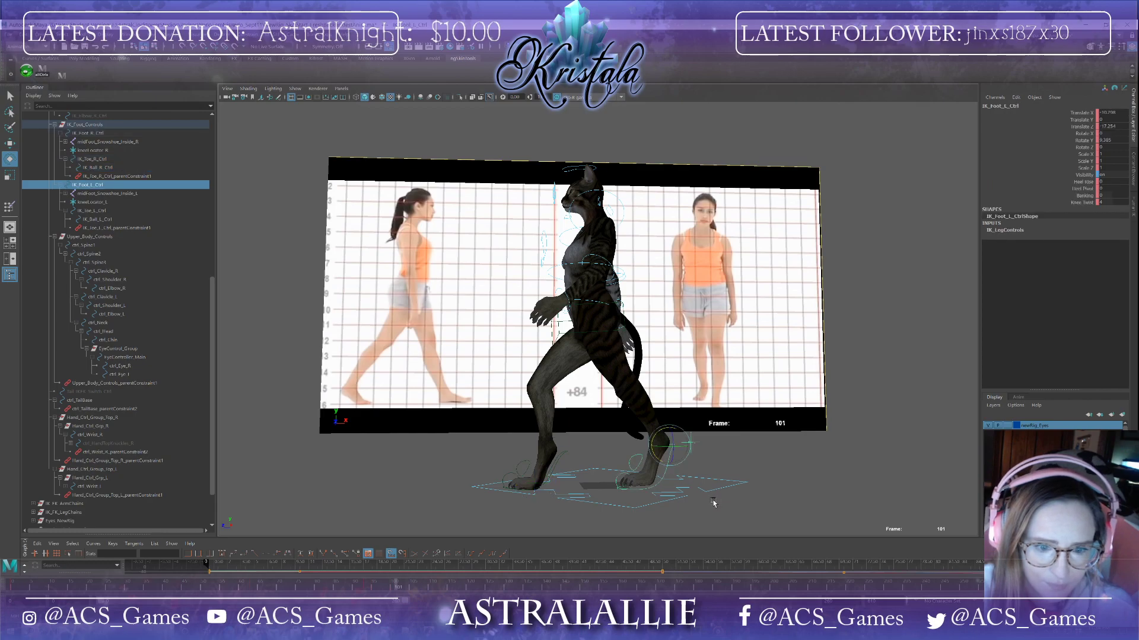
{"action": "left_click_drag", "start_coordinate": [713, 502], "coordinate": [703, 488], "text": "alt"}
{"action": "left_click_drag", "start_coordinate": [680, 436], "coordinate": [654, 442]}
{"action": "key", "text": "w"}
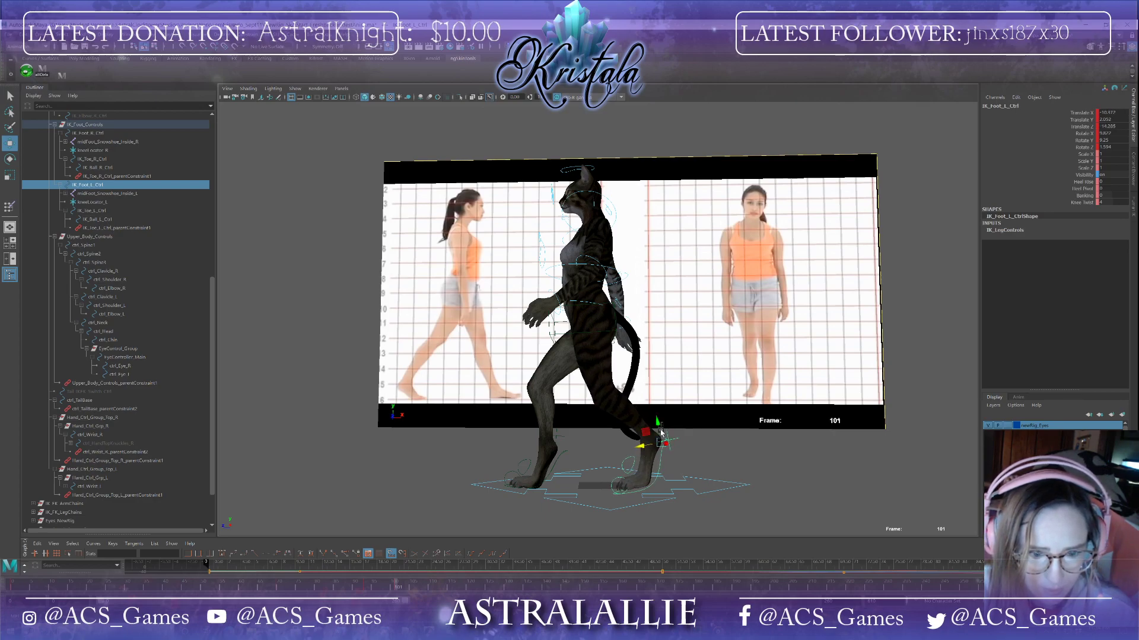
{"action": "left_click", "coordinate": [662, 432]}
{"action": "left_click", "coordinate": [663, 449]}
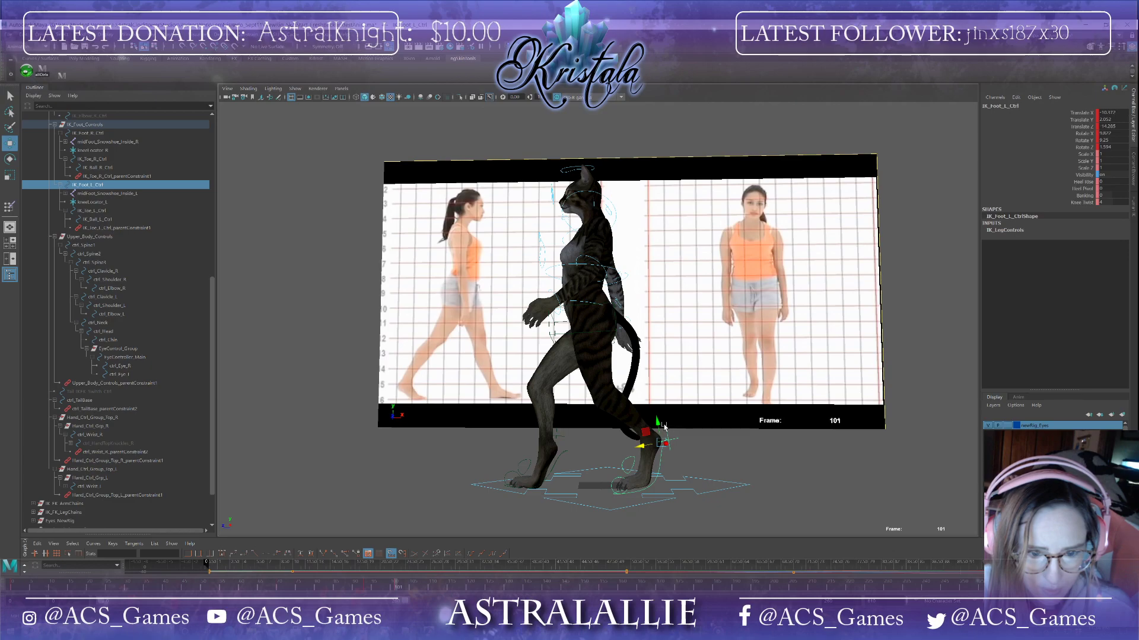
{"action": "left_click_drag", "start_coordinate": [657, 434], "coordinate": [657, 431]}
{"action": "left_click_drag", "start_coordinate": [657, 468], "coordinate": [728, 487], "text": "alt"}
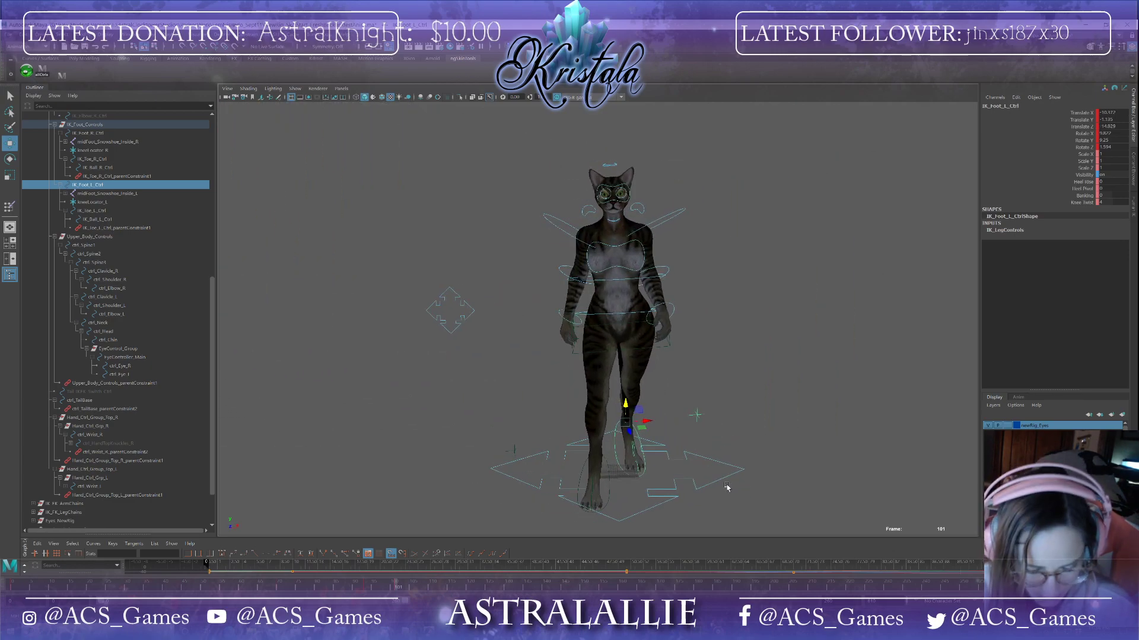
{"action": "key", "text": "e"}
{"action": "left_click_drag", "start_coordinate": [638, 430], "coordinate": [658, 421]}
{"action": "key", "text": "w"}
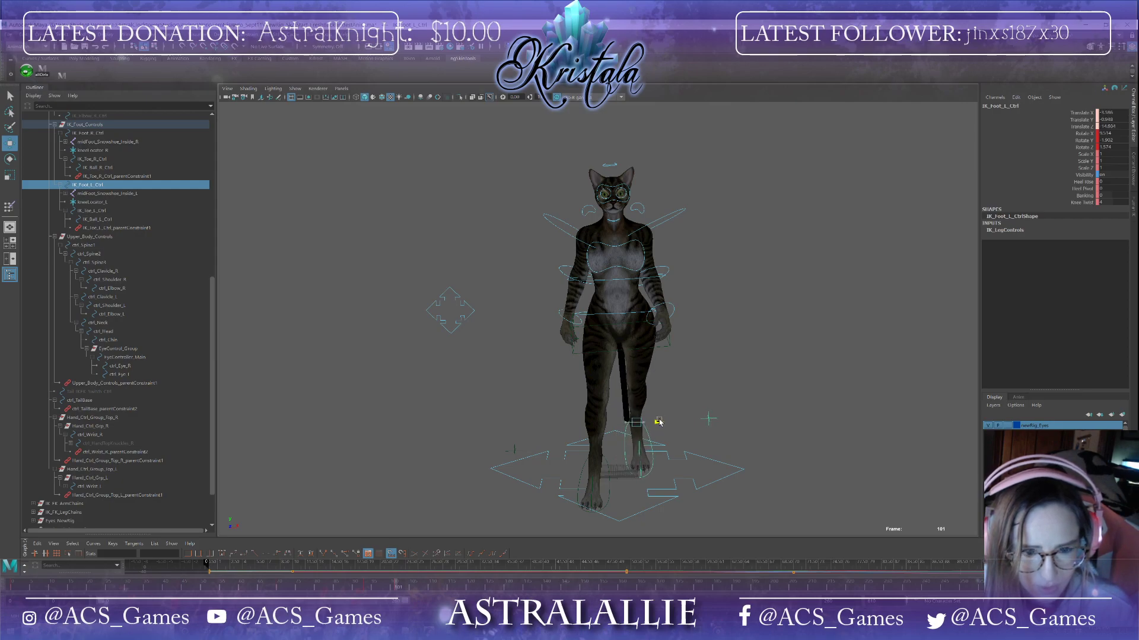
Step: Move the tail base control at frame 101
{"action": "left_click_drag", "start_coordinate": [712, 457], "coordinate": [601, 385], "text": "alt"}
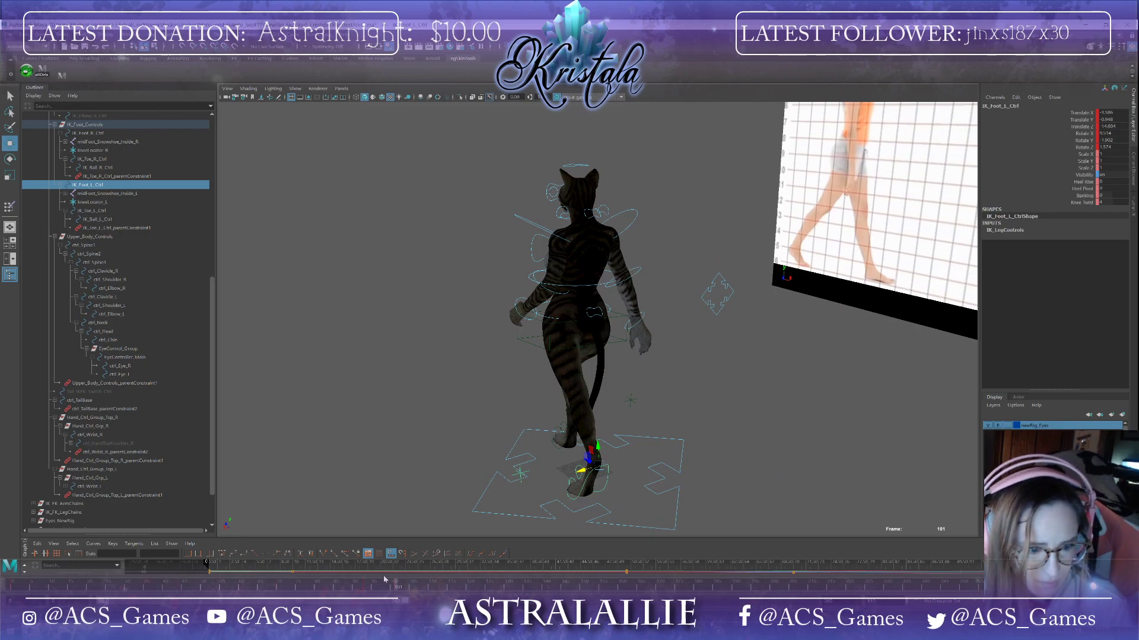
{"action": "left_click", "coordinate": [596, 317]}
{"action": "left_click_drag", "start_coordinate": [620, 365], "coordinate": [601, 366], "text": "alt"}
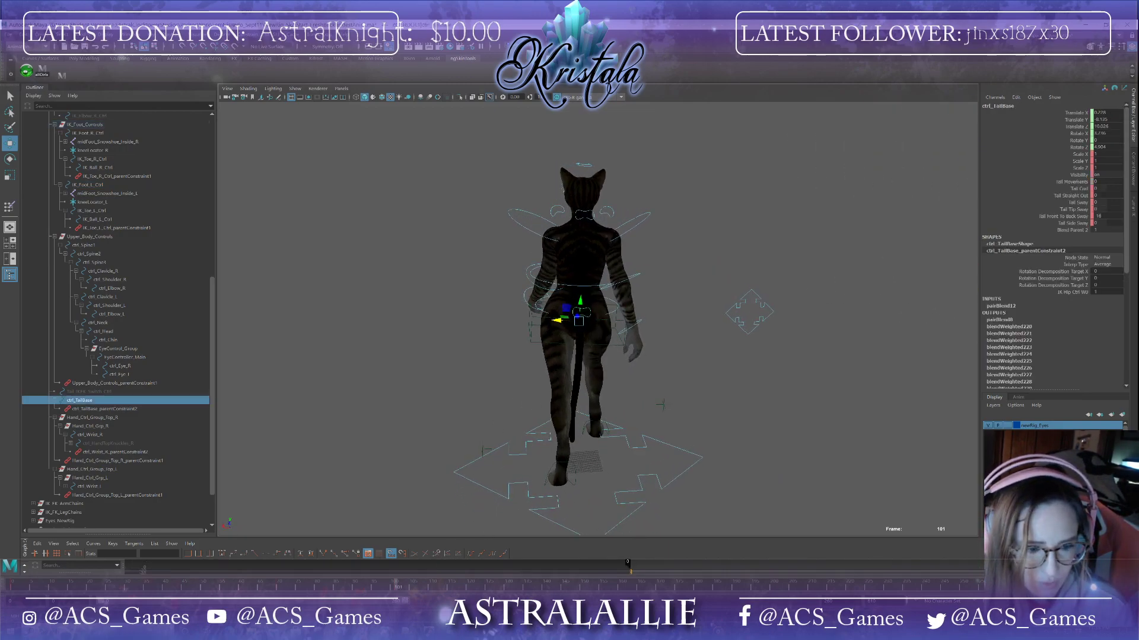
Step: Scrub to frame 77 and orbit around the character to review the pose
{"action": "left_click_drag", "start_coordinate": [572, 475], "coordinate": [733, 456], "text": "alt"}
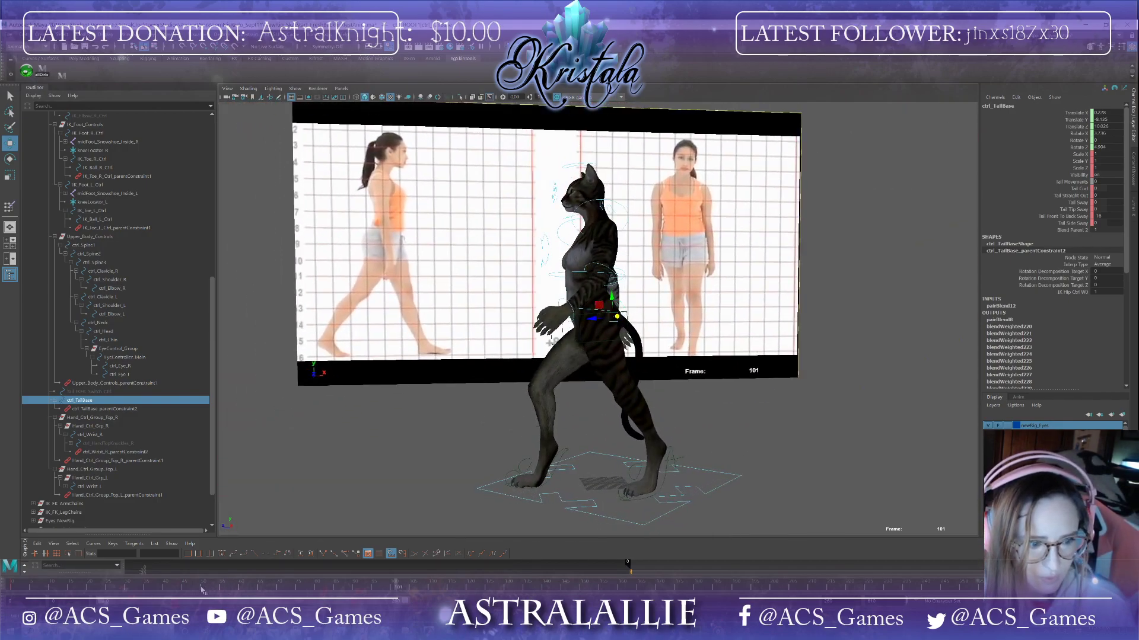
{"action": "left_click", "coordinate": [202, 589]}
{"action": "left_click_drag", "start_coordinate": [202, 589], "coordinate": [304, 611]}
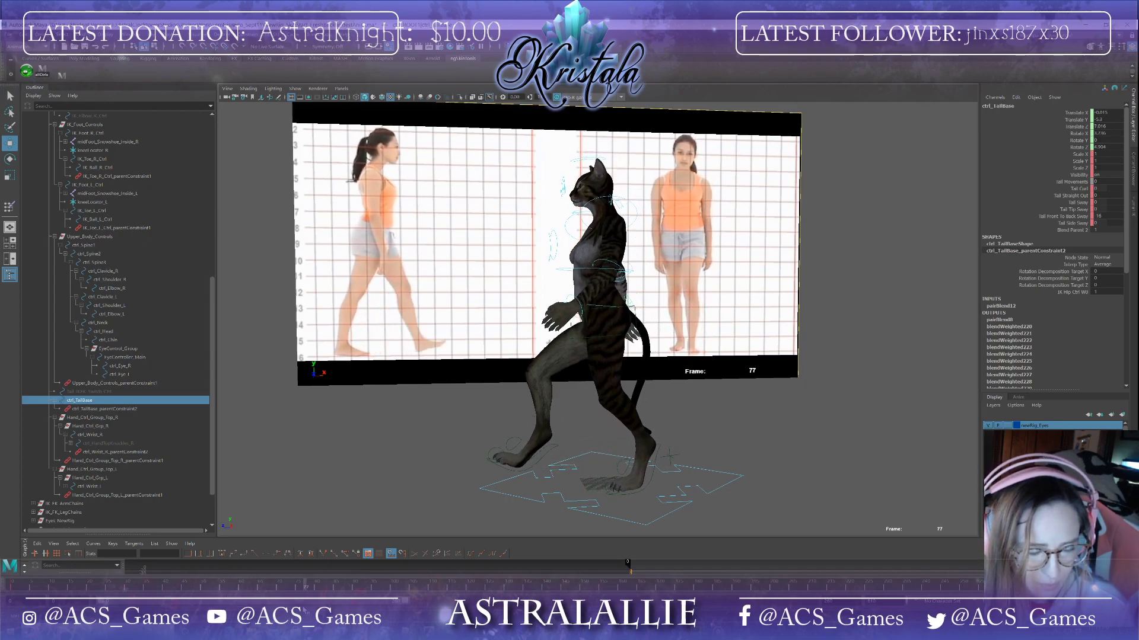
{"action": "left_click_drag", "start_coordinate": [576, 422], "coordinate": [509, 426], "text": "alt"}
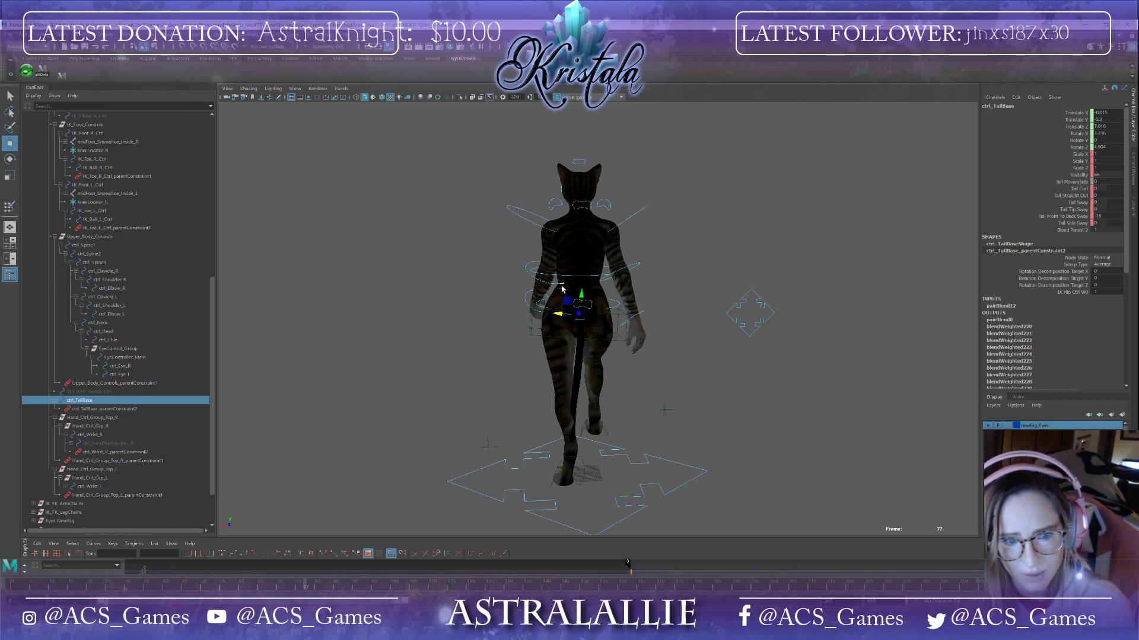
{"action": "left_click_drag", "start_coordinate": [617, 360], "coordinate": [571, 396], "text": "alt"}
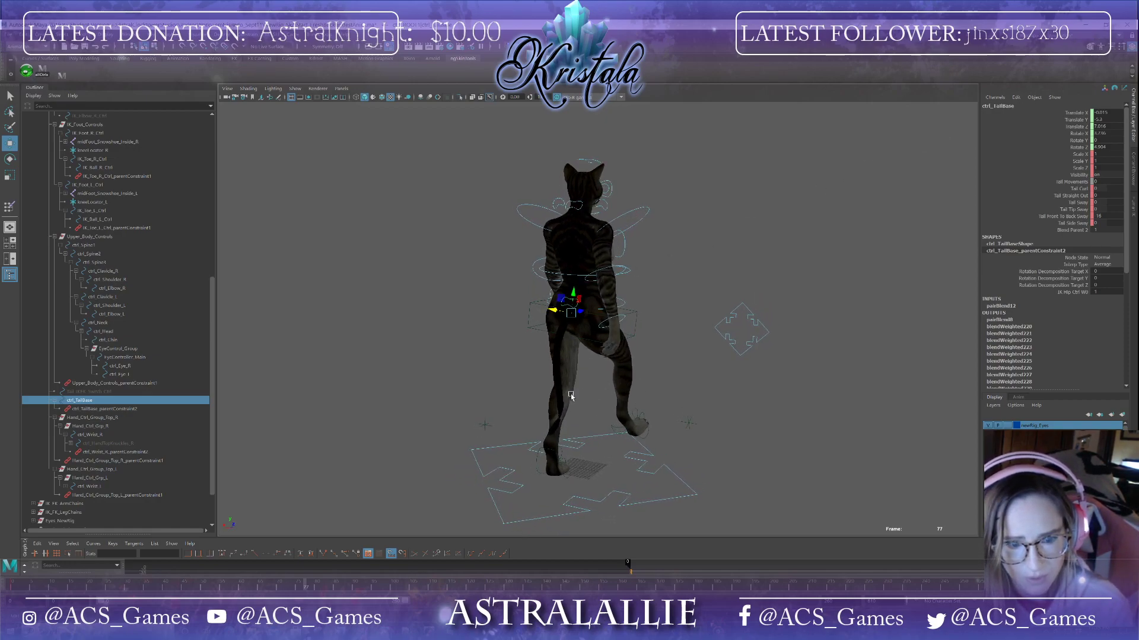
{"action": "left_click_drag", "start_coordinate": [668, 376], "coordinate": [1003, 378], "text": "alt"}
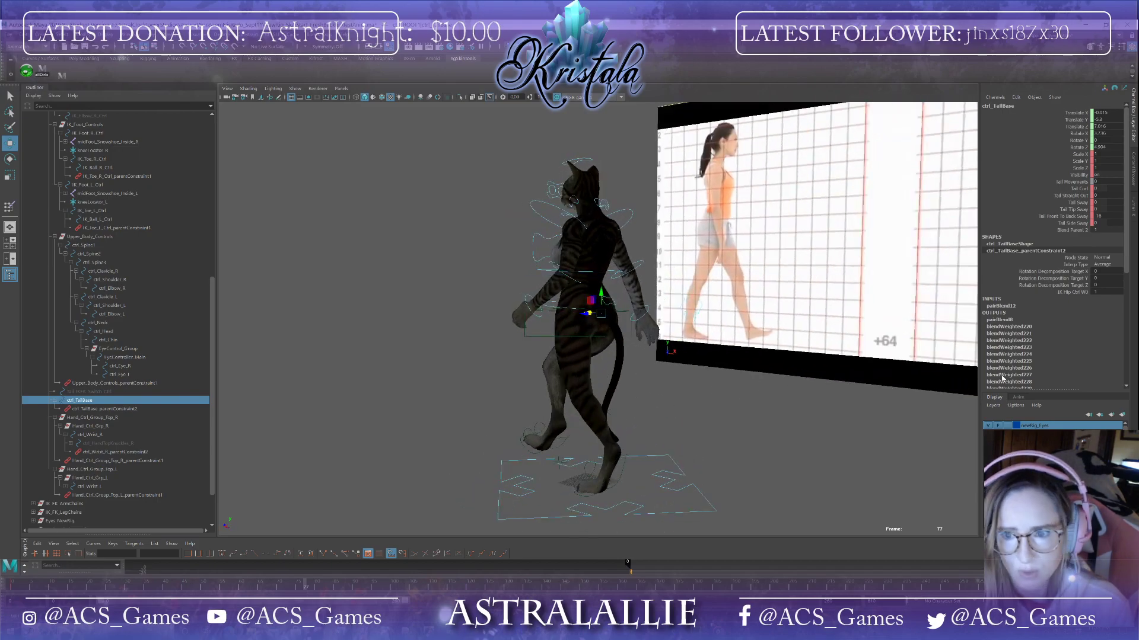
Step: Set the tail base control's point-to-back swoop attribute to 0 at frame 77
{"action": "left_click", "coordinate": [1106, 216]}
{"action": "type", "text": "0"}
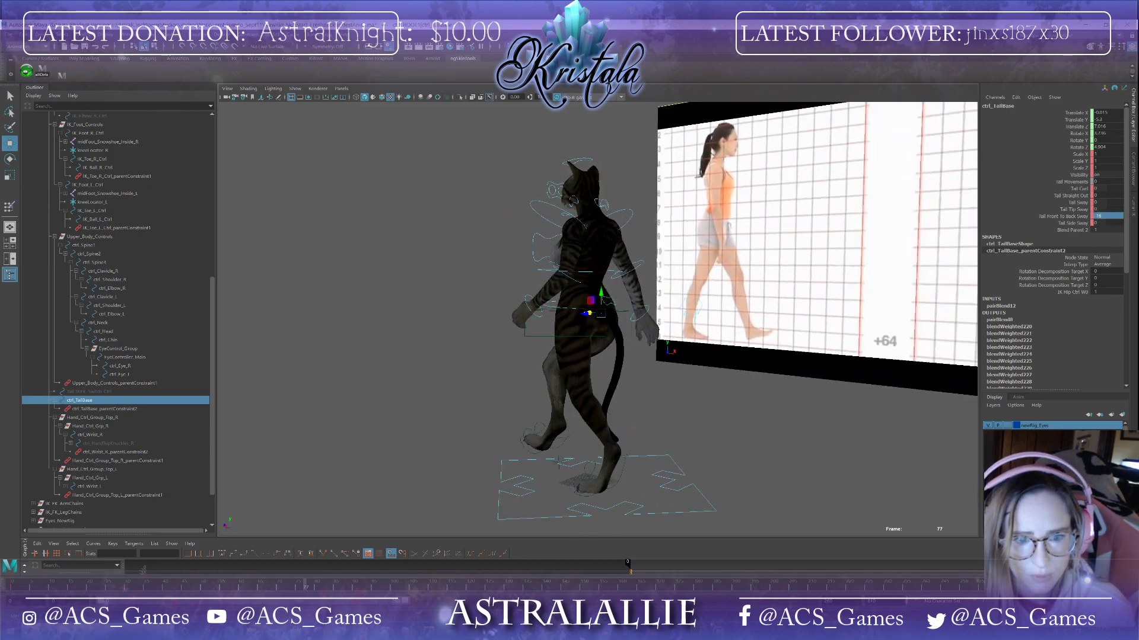
{"action": "key", "text": "Return"}
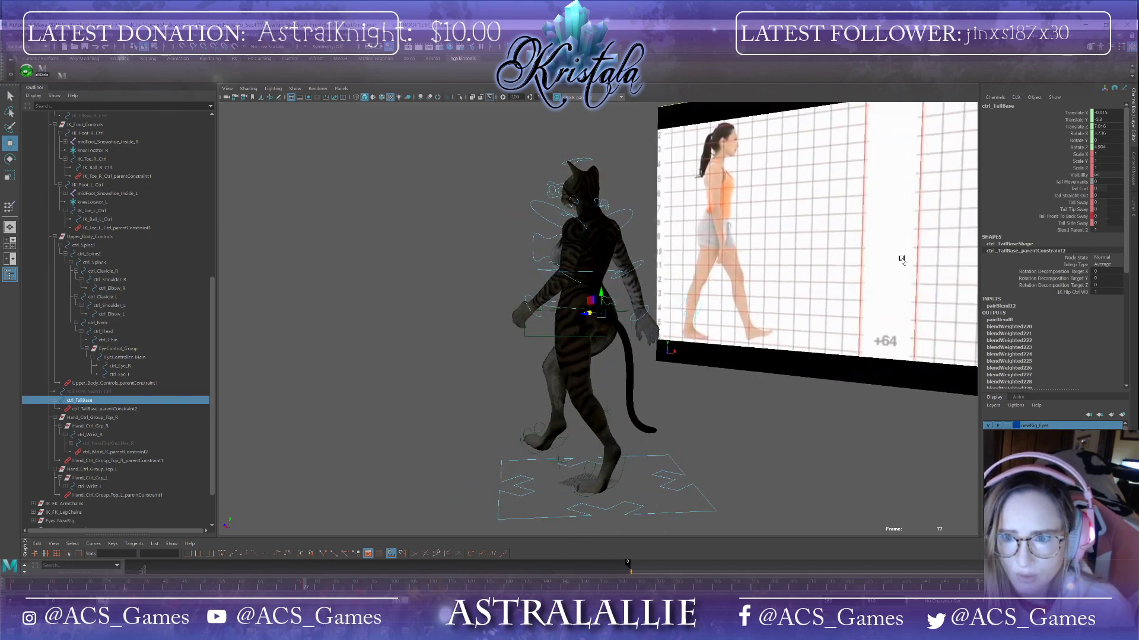
Step: At frame 80, set the tail base control's swoop attributes to -3, -11, -20 and -15
{"action": "left_click_drag", "start_coordinate": [899, 256], "coordinate": [750, 360], "text": "alt"}
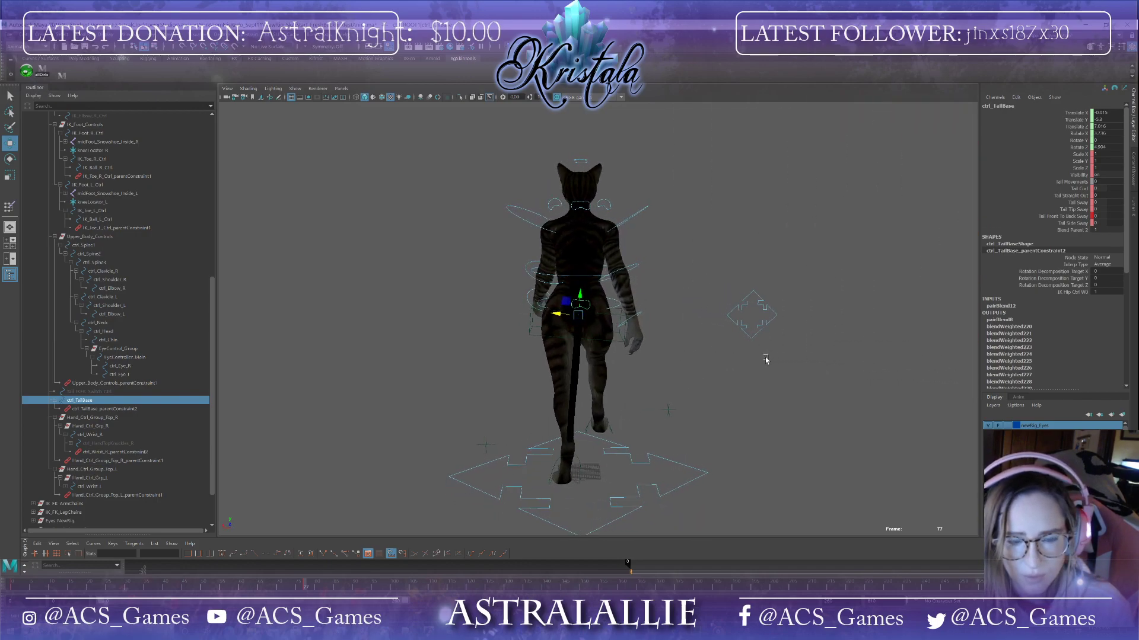
{"action": "left_click_drag", "start_coordinate": [463, 491], "coordinate": [498, 501], "text": "alt"}
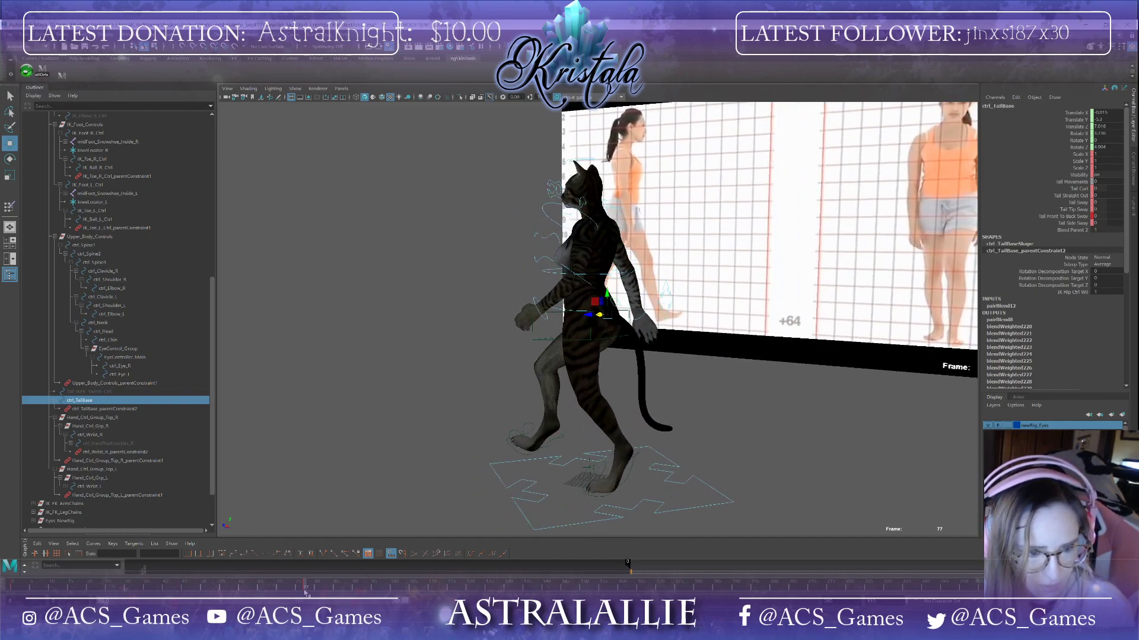
{"action": "mouse_move", "coordinate": [305, 592]}
{"action": "left_mouse_down"}
{"action": "mouse_move", "coordinate": [131, 587]}
{"action": "mouse_move", "coordinate": [87, 544]}
{"action": "mouse_move", "coordinate": [185, 570]}
{"action": "mouse_move", "coordinate": [303, 571]}
{"action": "left_mouse_up"}
{"action": "left_click_drag", "start_coordinate": [588, 332], "coordinate": [636, 334], "text": "alt"}
{"action": "left_click_drag", "start_coordinate": [449, 499], "coordinate": [470, 489], "text": "alt"}
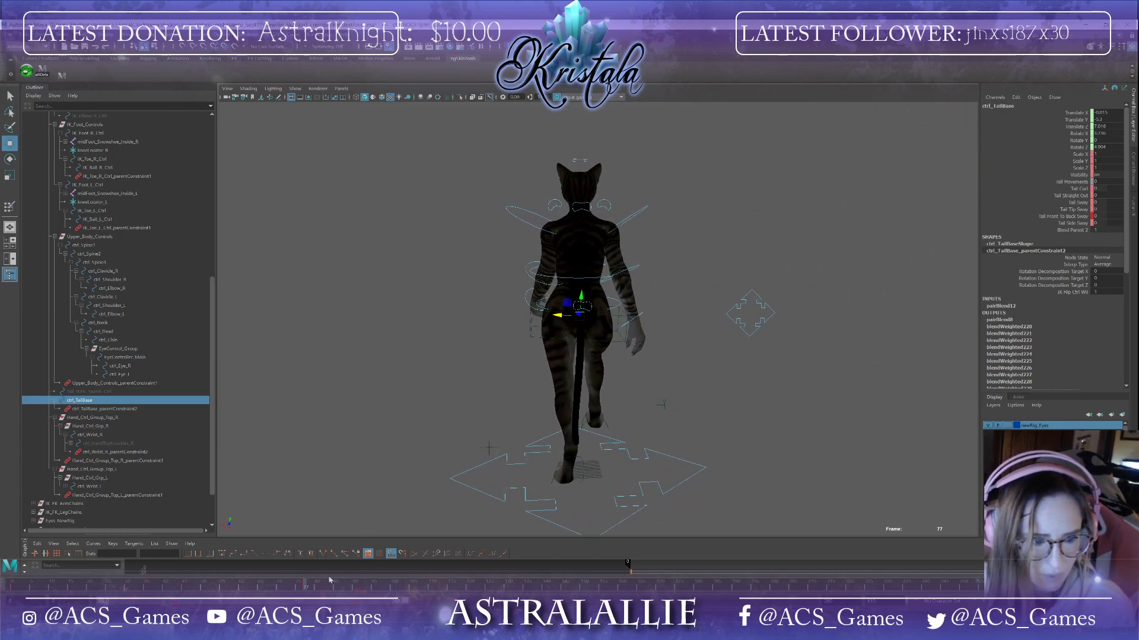
{"action": "left_click_drag", "start_coordinate": [306, 590], "coordinate": [358, 587]}
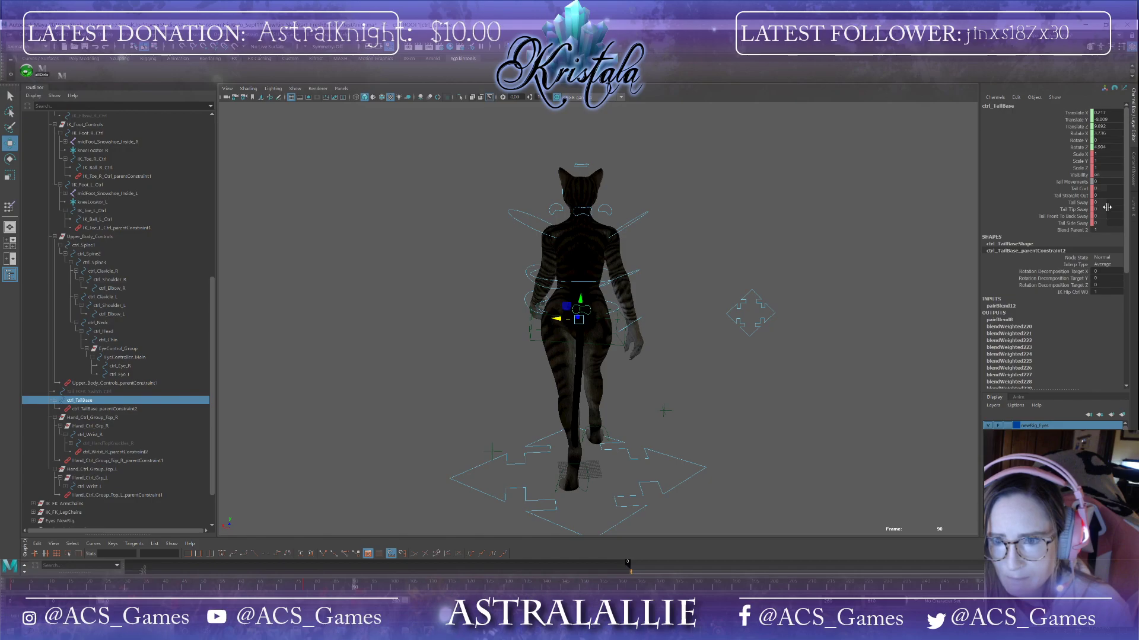
{"action": "type", "text": "-3"}
{"action": "key", "text": "Return"}
{"action": "type", "text": "-11"}
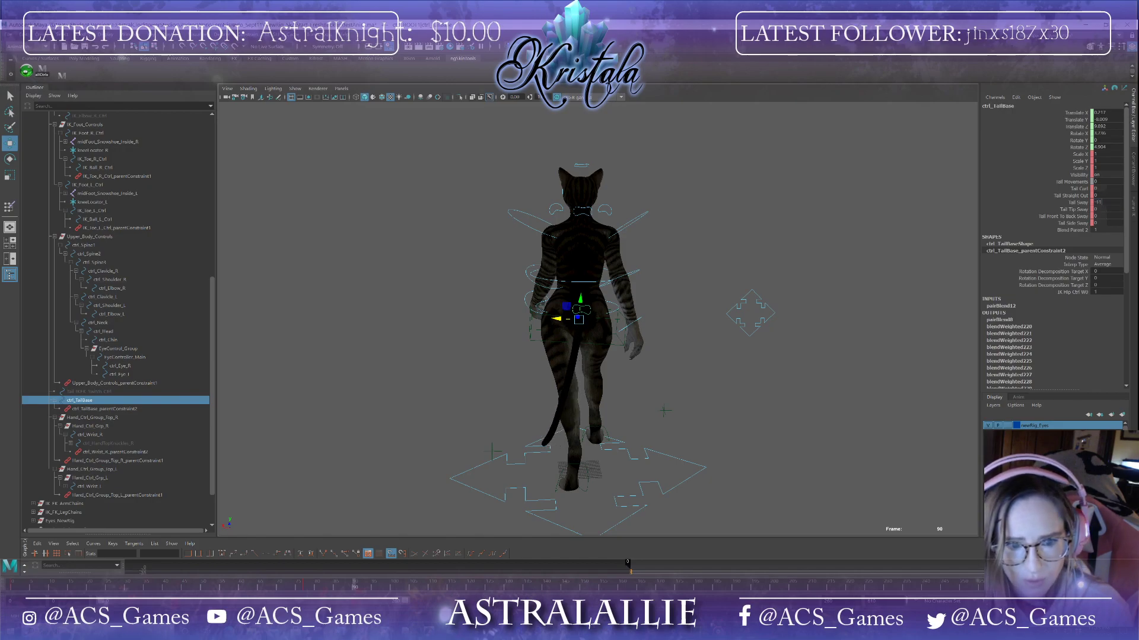
{"action": "key", "text": "Return"}
{"action": "type", "text": "-20"}
{"action": "key", "text": "Return"}
{"action": "type", "text": "-15"}
{"action": "key", "text": "Return"}
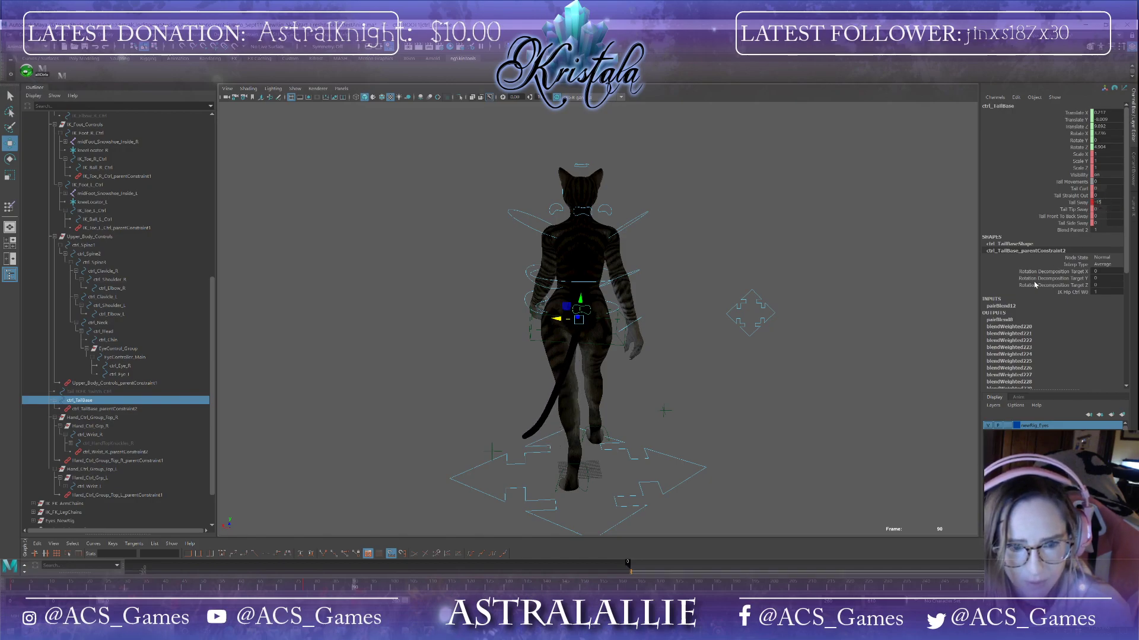
Step: Select the left foot IK control and delete its key at frame 101
{"action": "left_click_drag", "start_coordinate": [349, 591], "coordinate": [304, 590]}
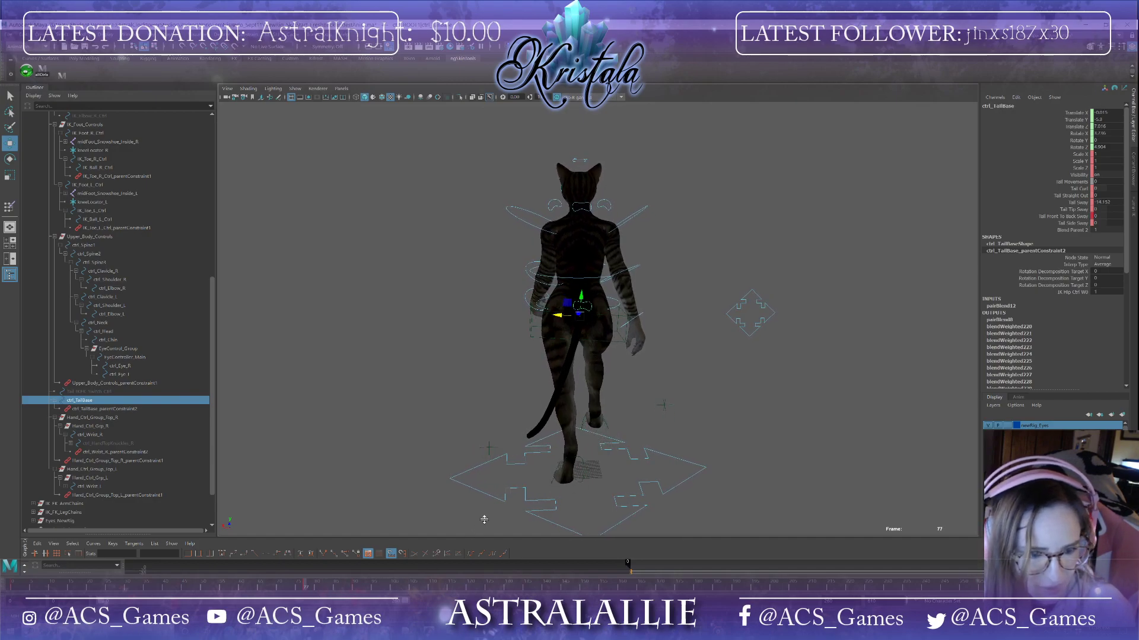
{"action": "left_click", "coordinate": [562, 463]}
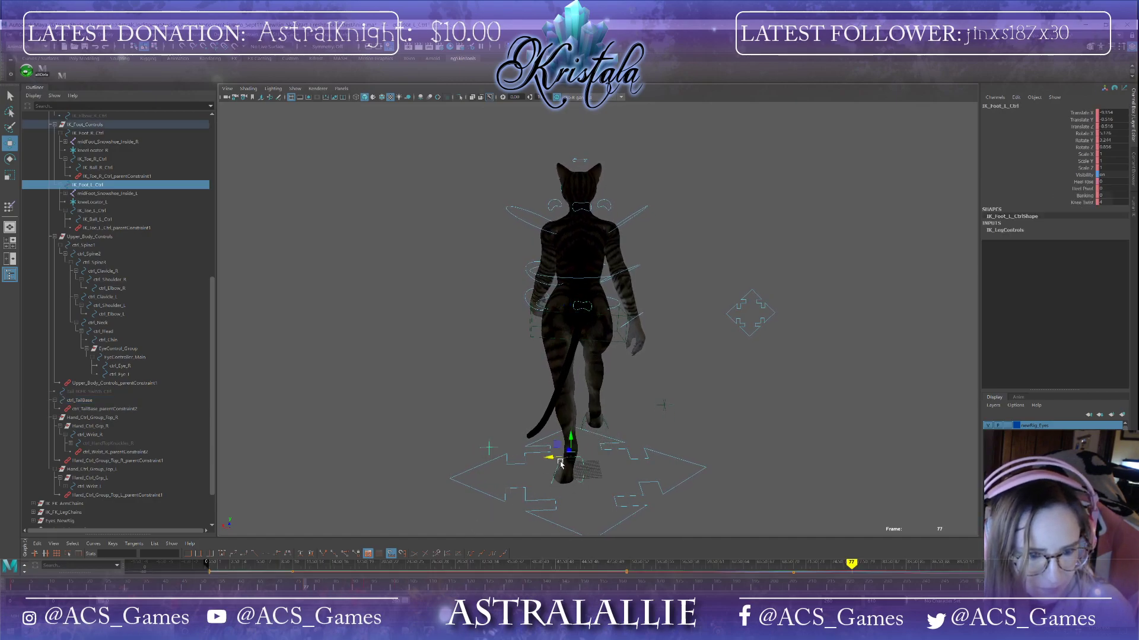
{"action": "left_click", "coordinate": [394, 587]}
{"action": "right_click", "coordinate": [394, 586]}
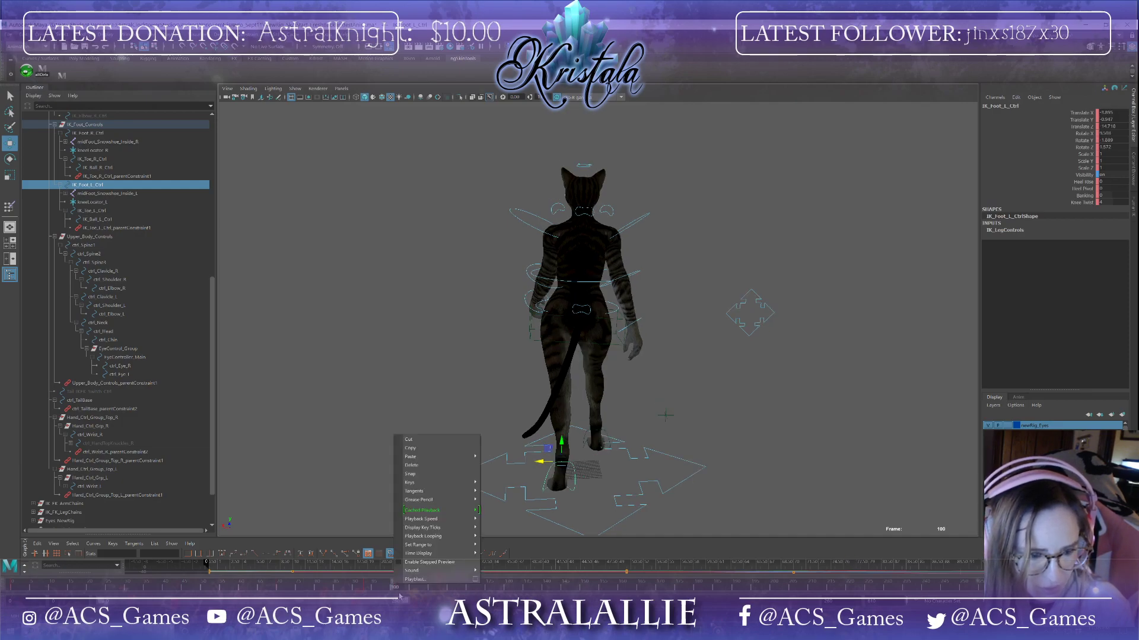
{"action": "left_click", "coordinate": [399, 596]}
{"action": "left_click", "coordinate": [401, 587]}
{"action": "left_click", "coordinate": [396, 587]}
{"action": "right_click", "coordinate": [396, 588]}
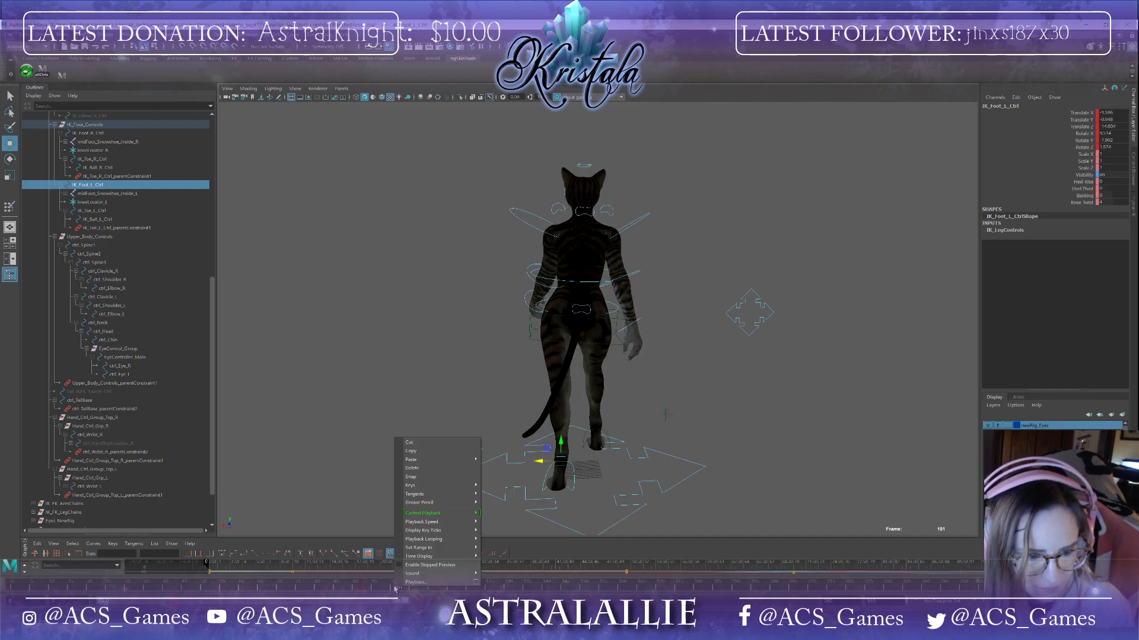
{"action": "left_click", "coordinate": [465, 469]}
Step: At frame 100, move and rotate the left foot IK control and adjust its knee twist
{"action": "left_click", "coordinate": [366, 592]}
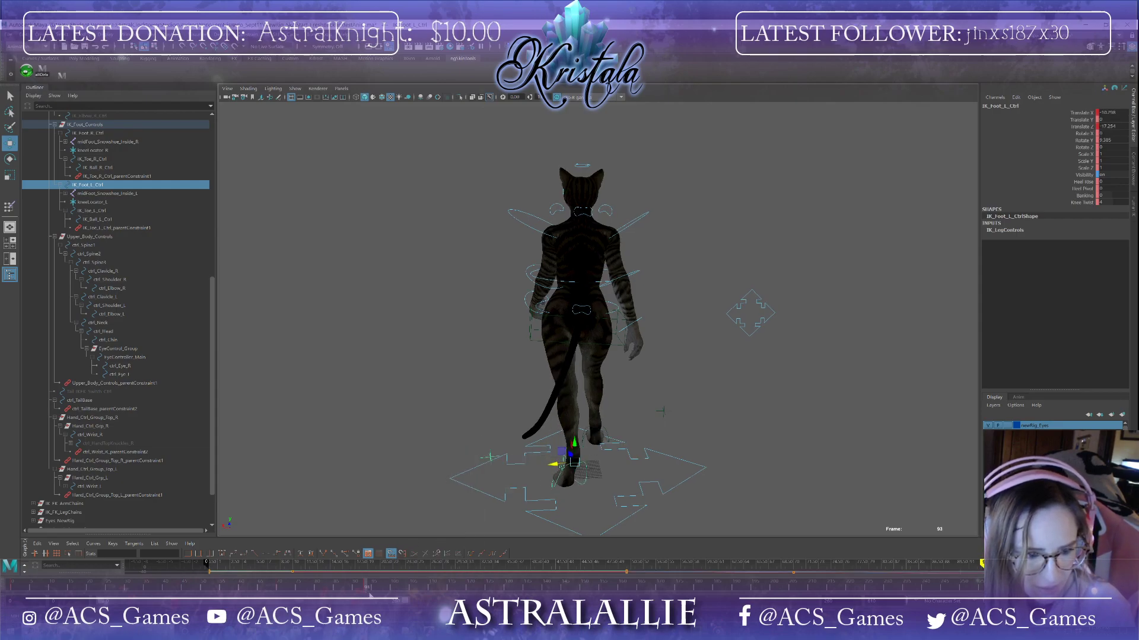
{"action": "left_click_drag", "start_coordinate": [500, 488], "coordinate": [612, 464], "text": "alt"}
{"action": "left_click", "coordinate": [202, 589]}
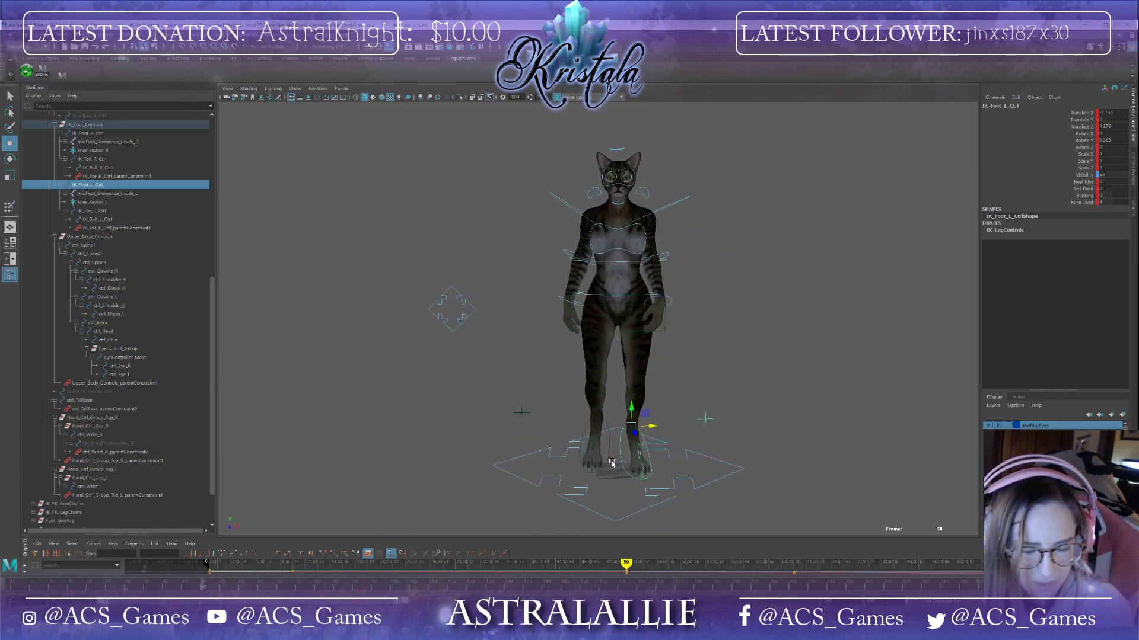
{"action": "left_click_drag", "start_coordinate": [203, 589], "coordinate": [394, 589]}
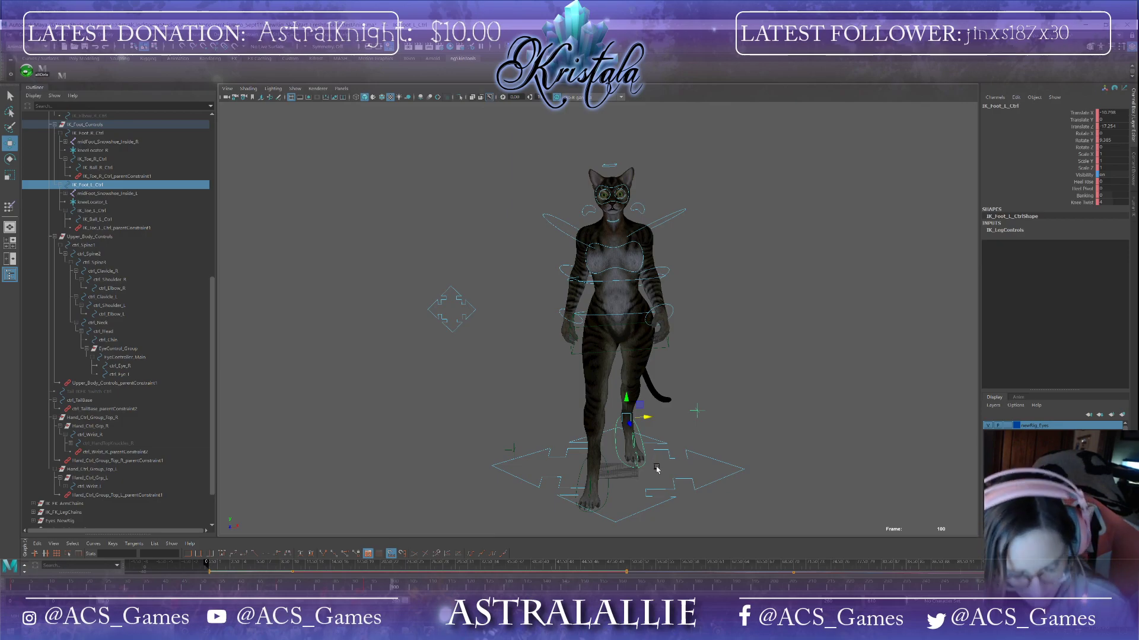
{"action": "key", "text": "e"}
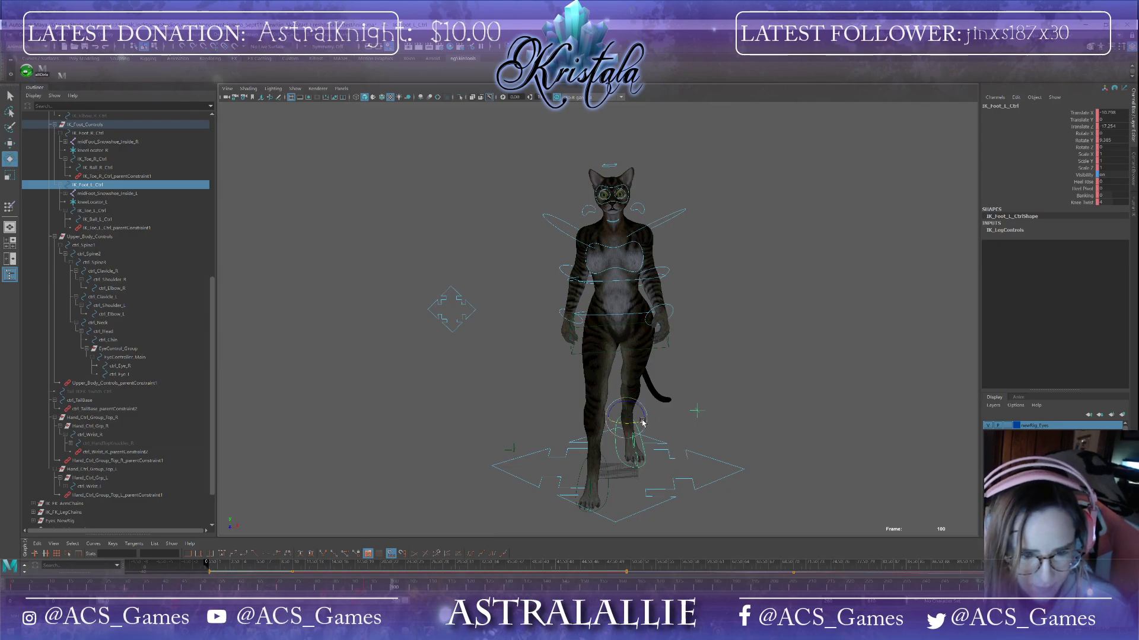
{"action": "key", "text": "w"}
{"action": "left_click_drag", "start_coordinate": [641, 425], "coordinate": [682, 480], "text": "alt"}
{"action": "key", "text": "e"}
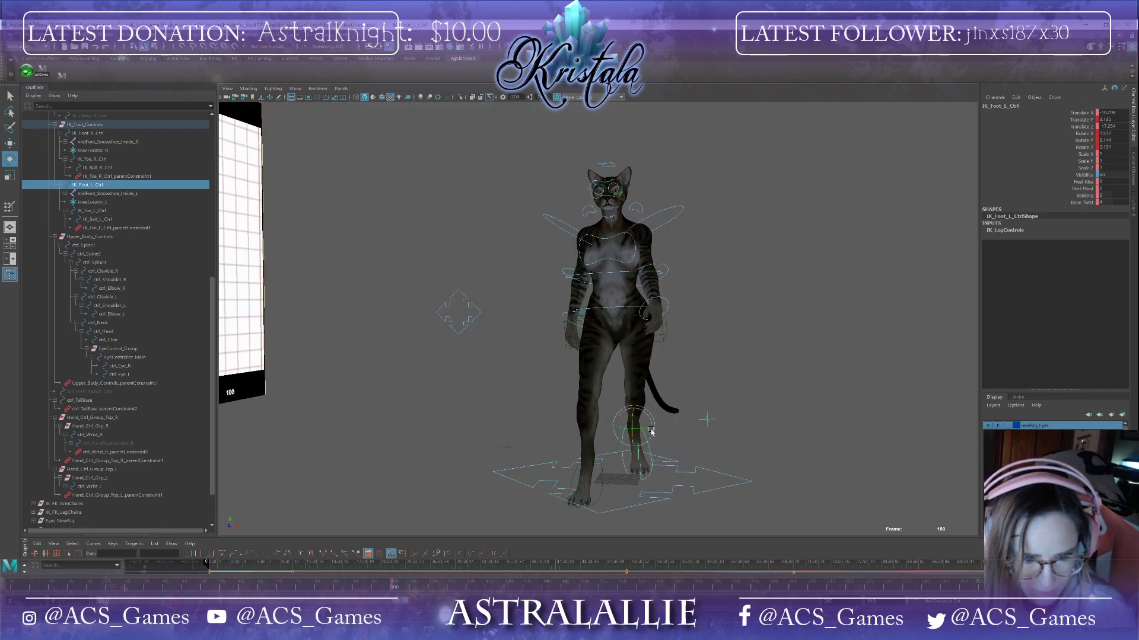
{"action": "left_click_drag", "start_coordinate": [648, 431], "coordinate": [652, 421]}
{"action": "left_click_drag", "start_coordinate": [614, 507], "coordinate": [634, 520], "text": "alt"}
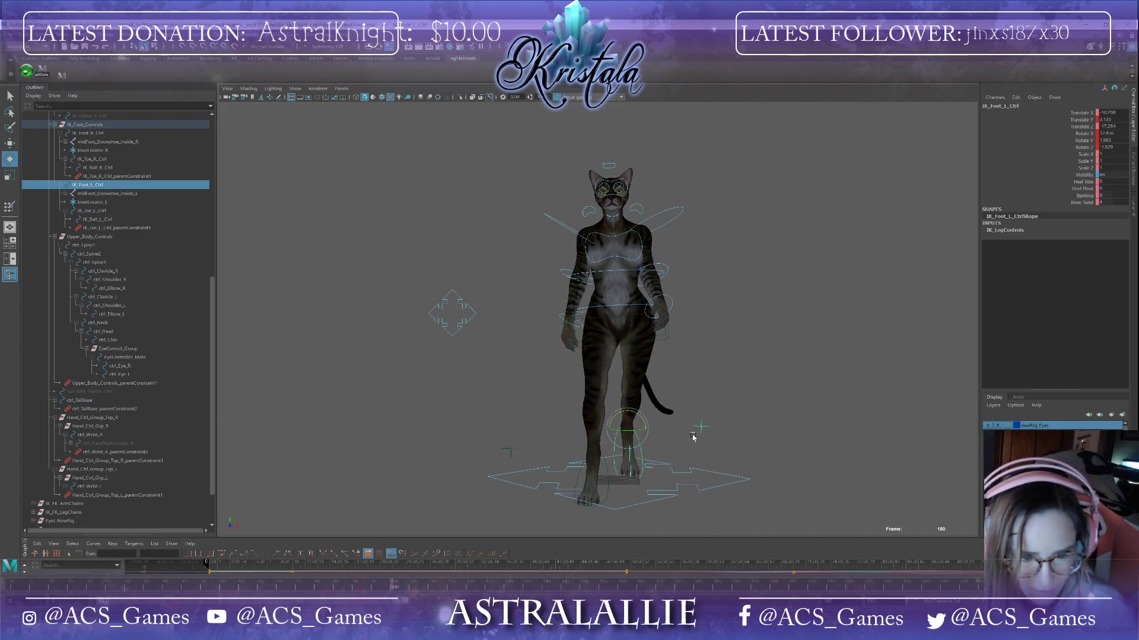
{"action": "left_click_drag", "start_coordinate": [693, 437], "coordinate": [701, 425], "text": "alt"}
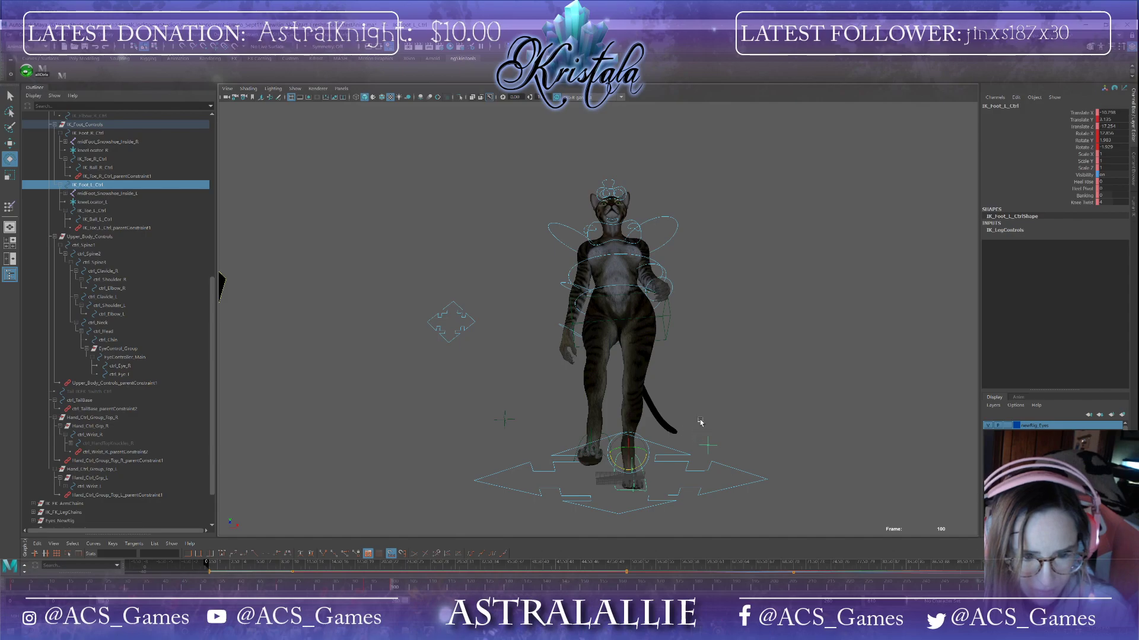
{"action": "left_click", "coordinate": [1111, 202]}
{"action": "left_click_drag", "start_coordinate": [1112, 203], "coordinate": [1116, 202], "text": "ctrl"}
{"action": "left_click_drag", "start_coordinate": [801, 336], "coordinate": [800, 351], "text": "alt"}
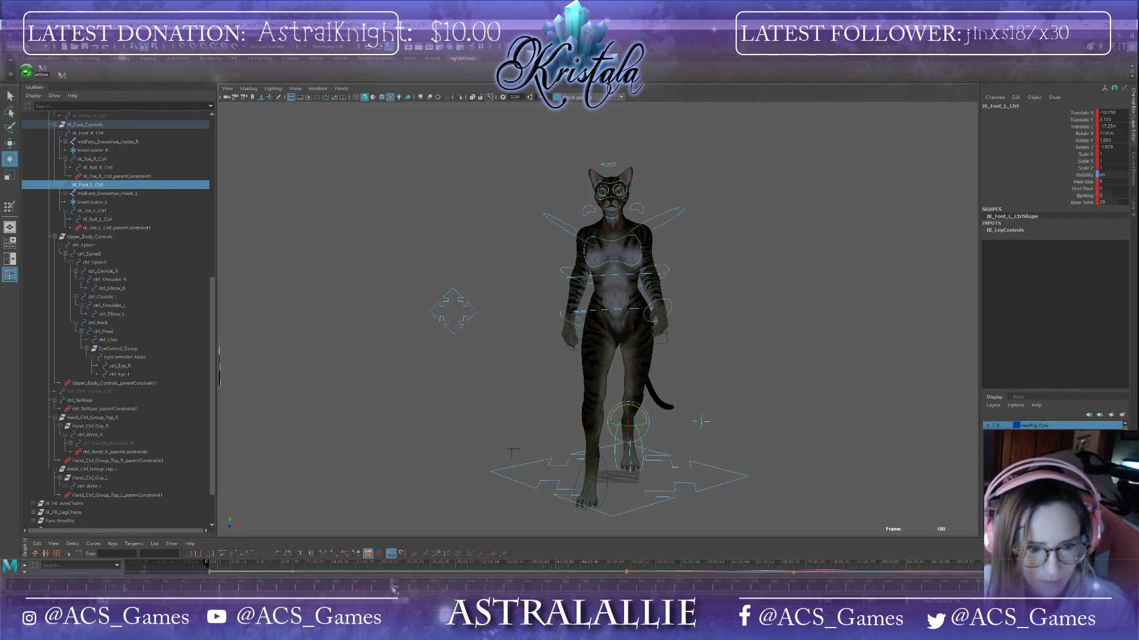
Step: Scrub between frames 69 and 104 from different angles to review the walking legs
{"action": "left_click_drag", "start_coordinate": [393, 589], "coordinate": [275, 592]}
{"action": "left_click_drag", "start_coordinate": [528, 475], "coordinate": [365, 494], "text": "alt"}
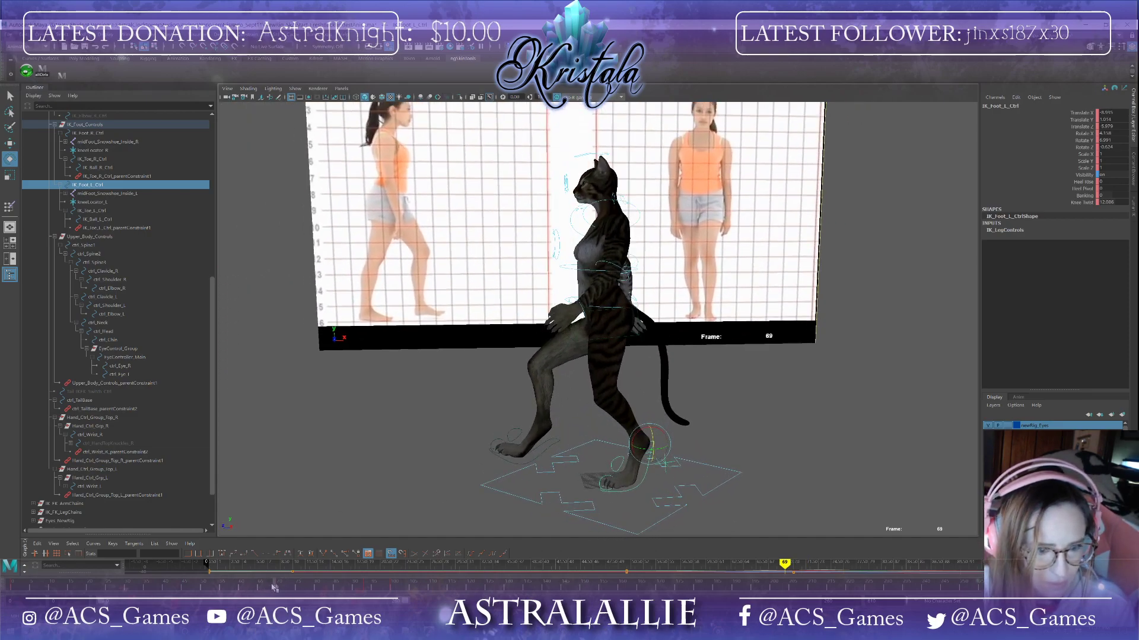
{"action": "left_click_drag", "start_coordinate": [275, 587], "coordinate": [396, 592]}
{"action": "left_click_drag", "start_coordinate": [473, 496], "coordinate": [491, 481], "text": "alt"}
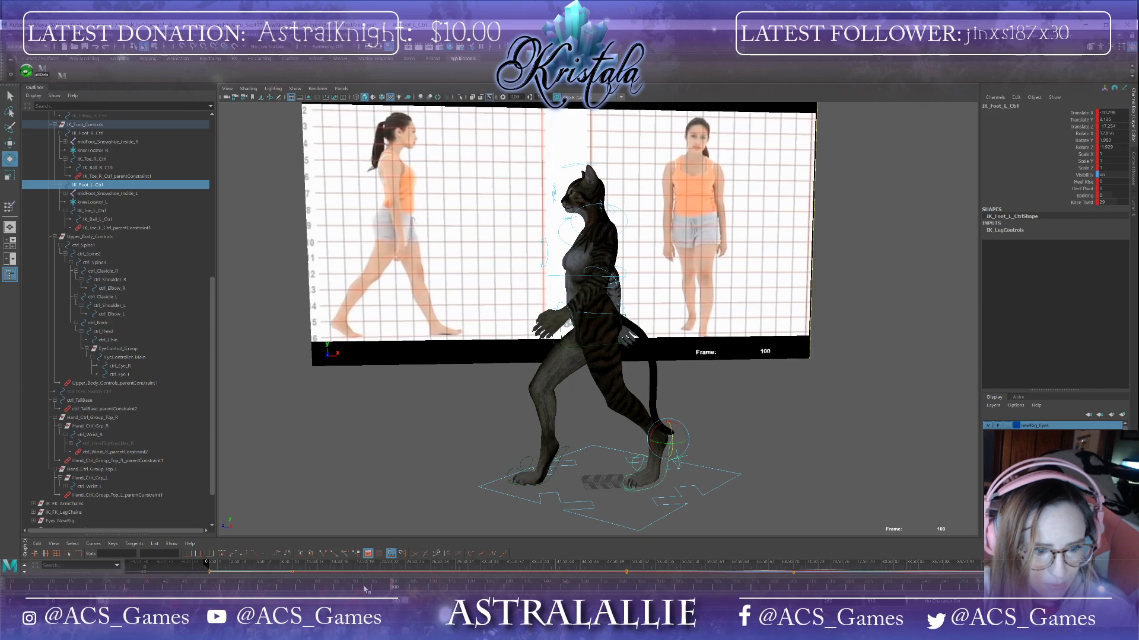
{"action": "left_click", "coordinate": [366, 588]}
{"action": "left_click_drag", "start_coordinate": [366, 589], "coordinate": [392, 596]}
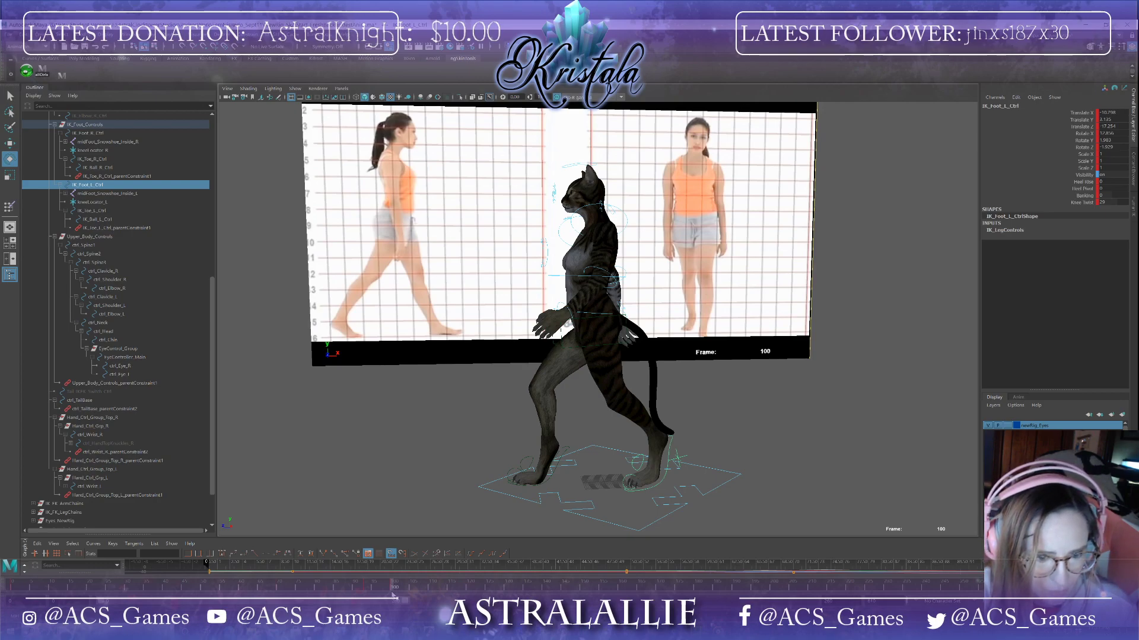
{"action": "mouse_move", "coordinate": [392, 595]}
{"action": "left_mouse_down"}
{"action": "mouse_move", "coordinate": [467, 592]}
{"action": "mouse_move", "coordinate": [398, 593]}
{"action": "left_mouse_up"}
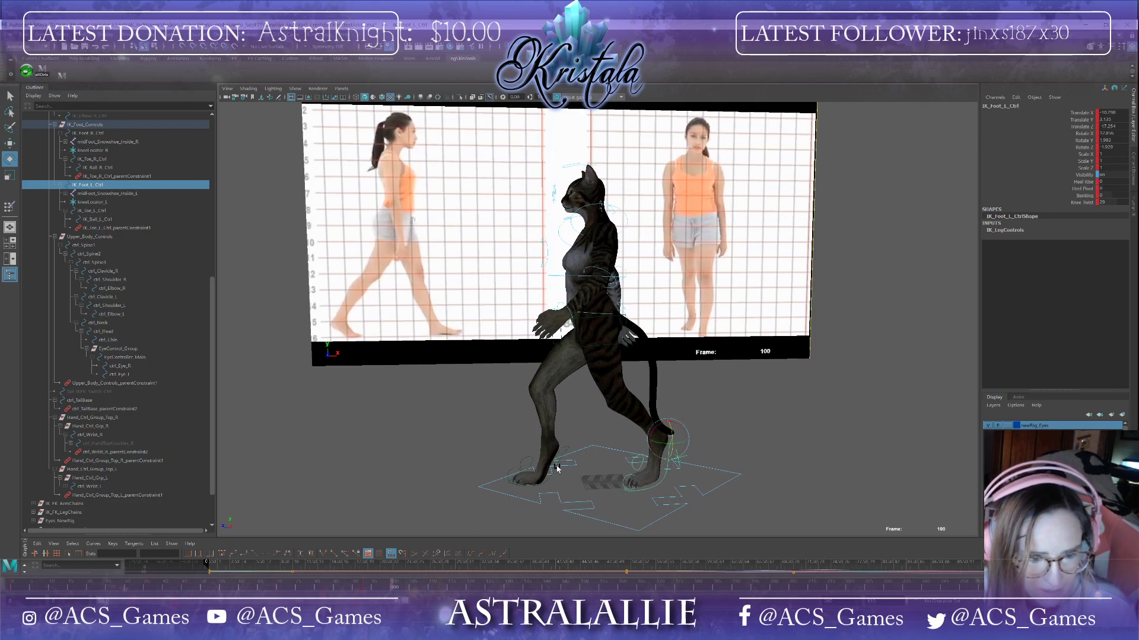
{"action": "left_click_drag", "start_coordinate": [394, 588], "coordinate": [411, 588]}
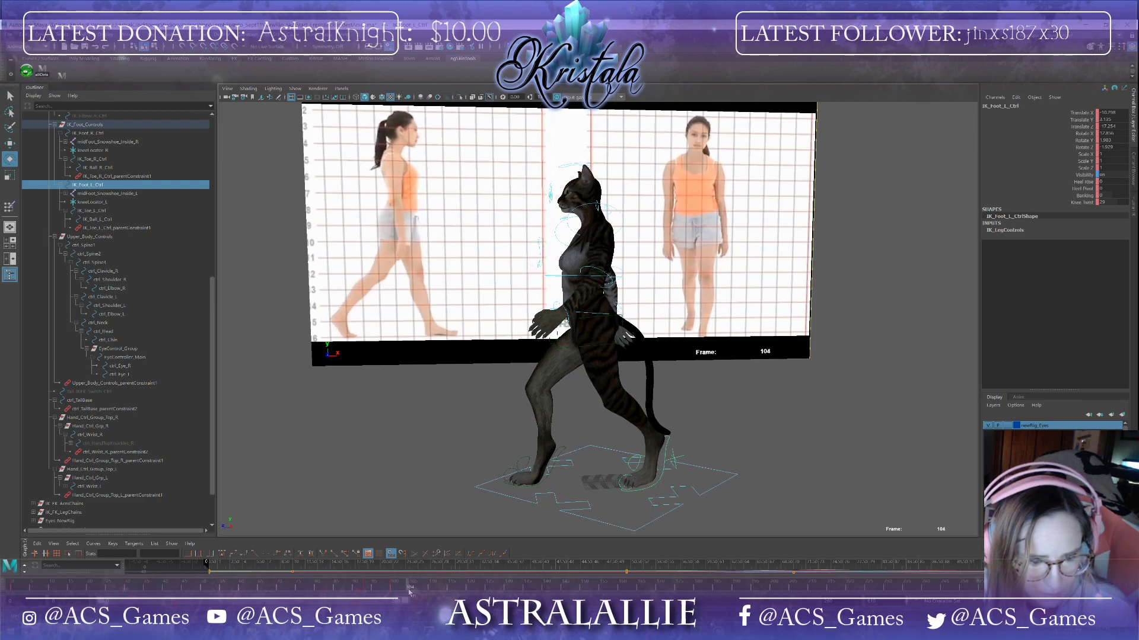
Step: Move and rotate the right foot IK control at frame 105
{"action": "left_click", "coordinate": [559, 456]}
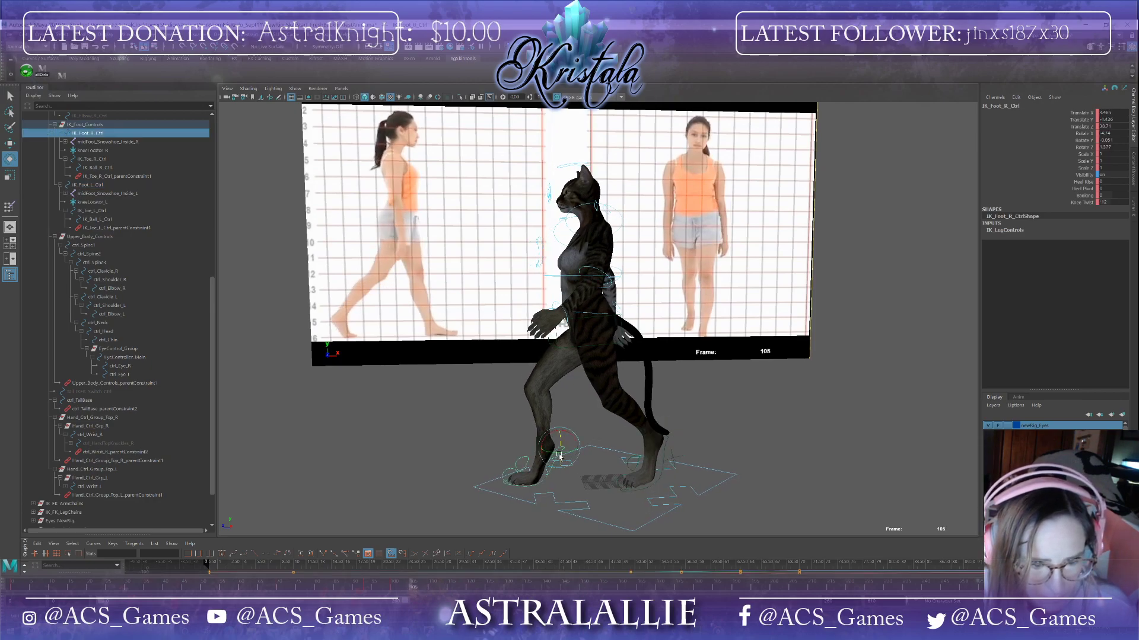
{"action": "key", "text": "w"}
{"action": "left_click_drag", "start_coordinate": [560, 426], "coordinate": [550, 452]}
{"action": "left_click_drag", "start_coordinate": [534, 533], "coordinate": [641, 449], "text": "alt"}
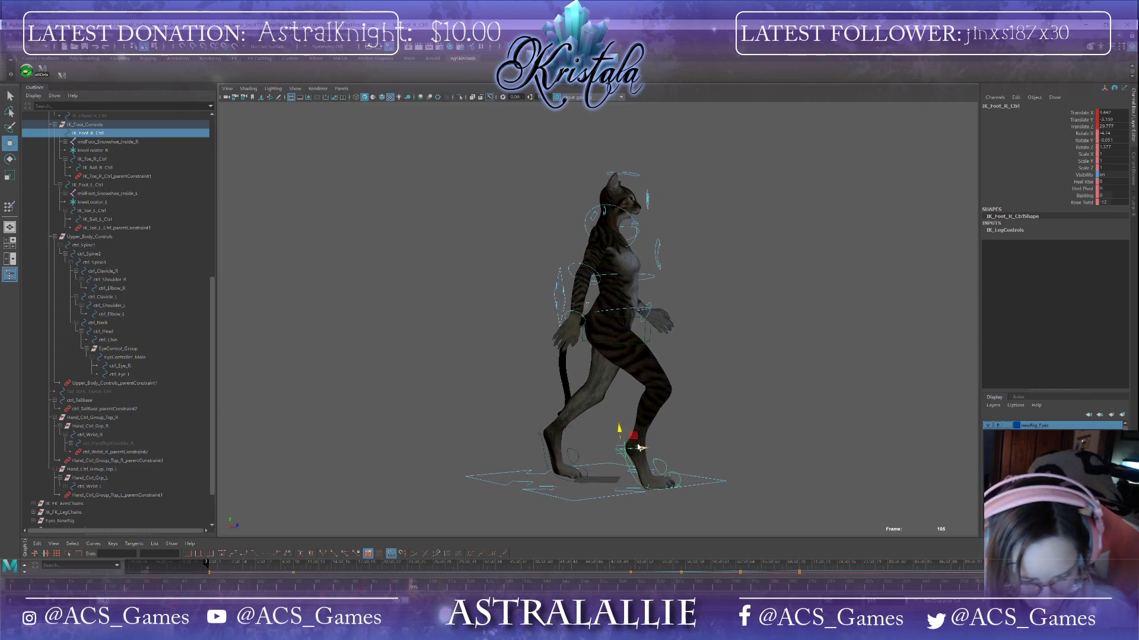
{"action": "key", "text": "e"}
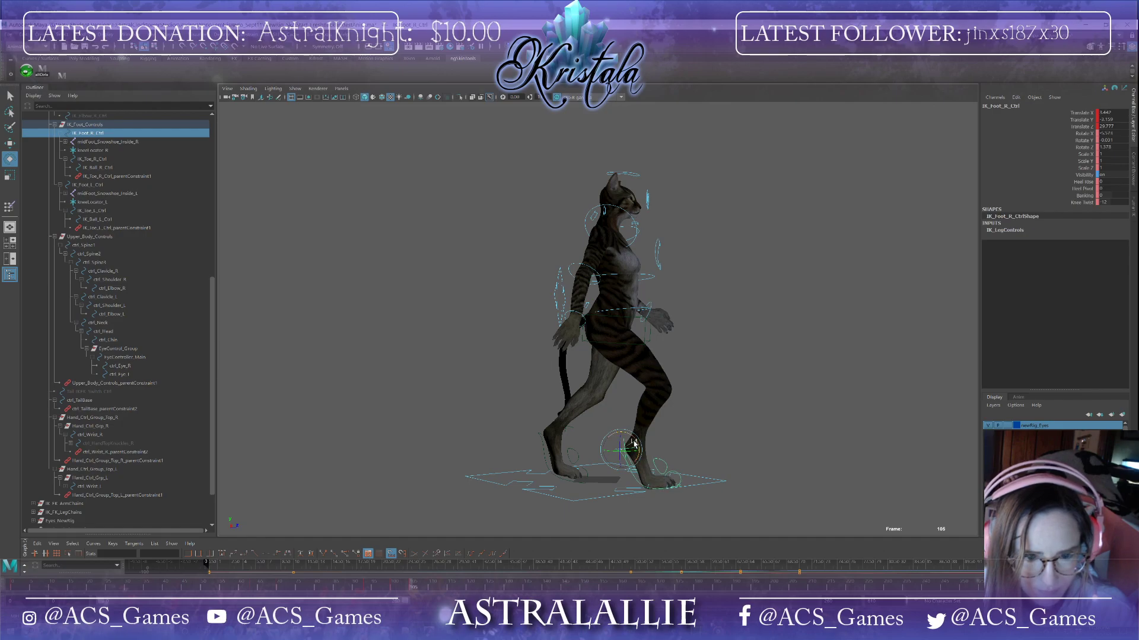
{"action": "left_click_drag", "start_coordinate": [636, 446], "coordinate": [633, 443]}
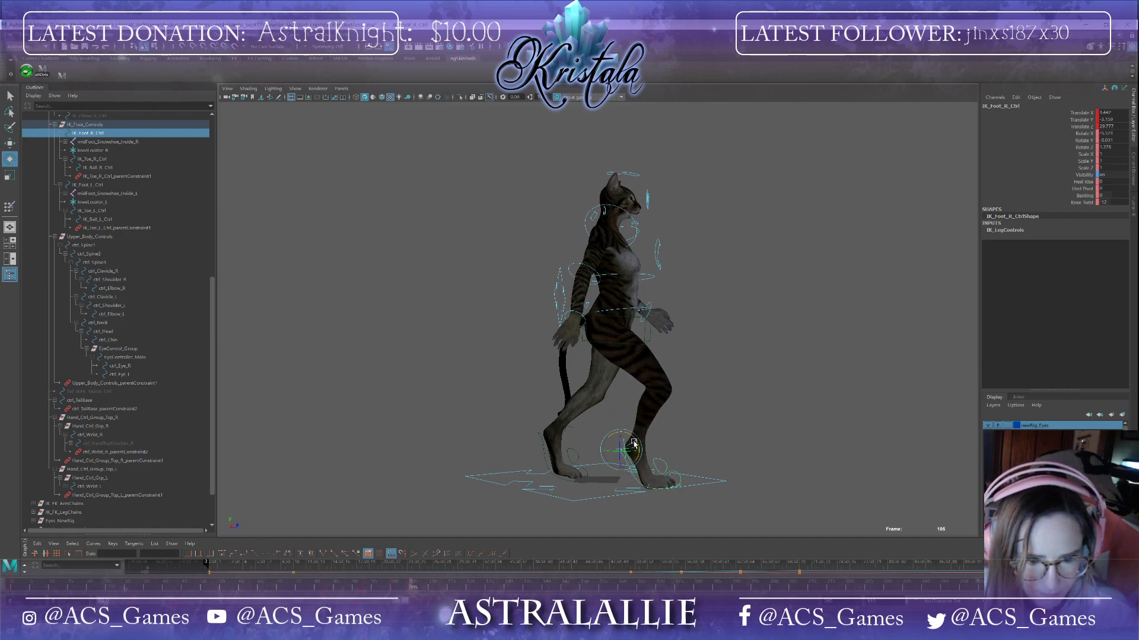
{"action": "left_click", "coordinate": [657, 471]}
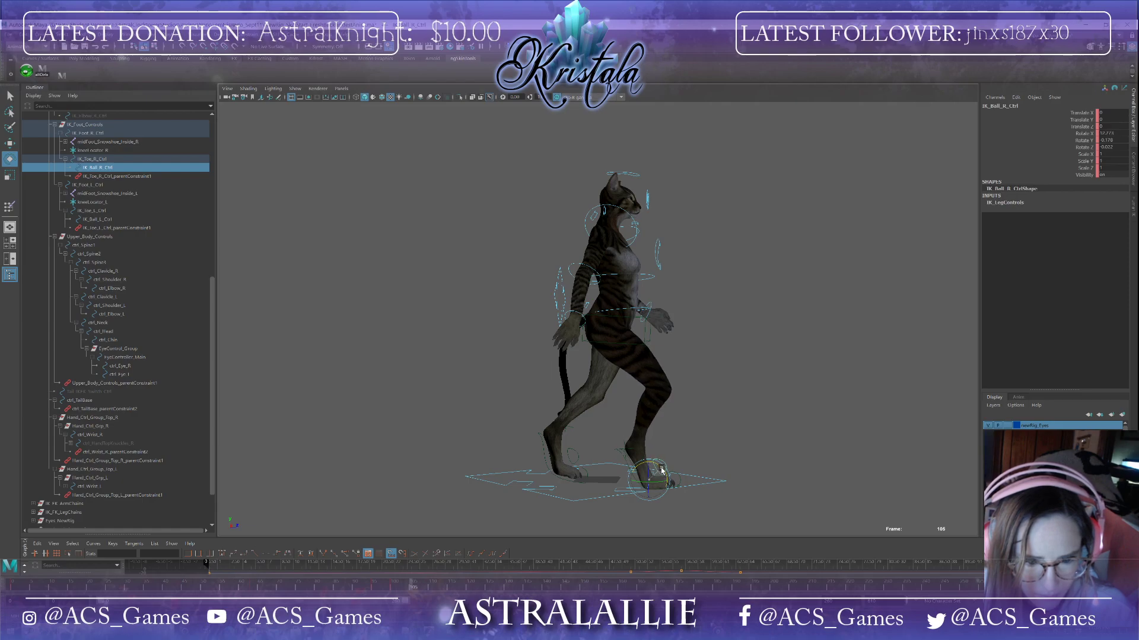
{"action": "left_click_drag", "start_coordinate": [662, 471], "coordinate": [567, 472]}
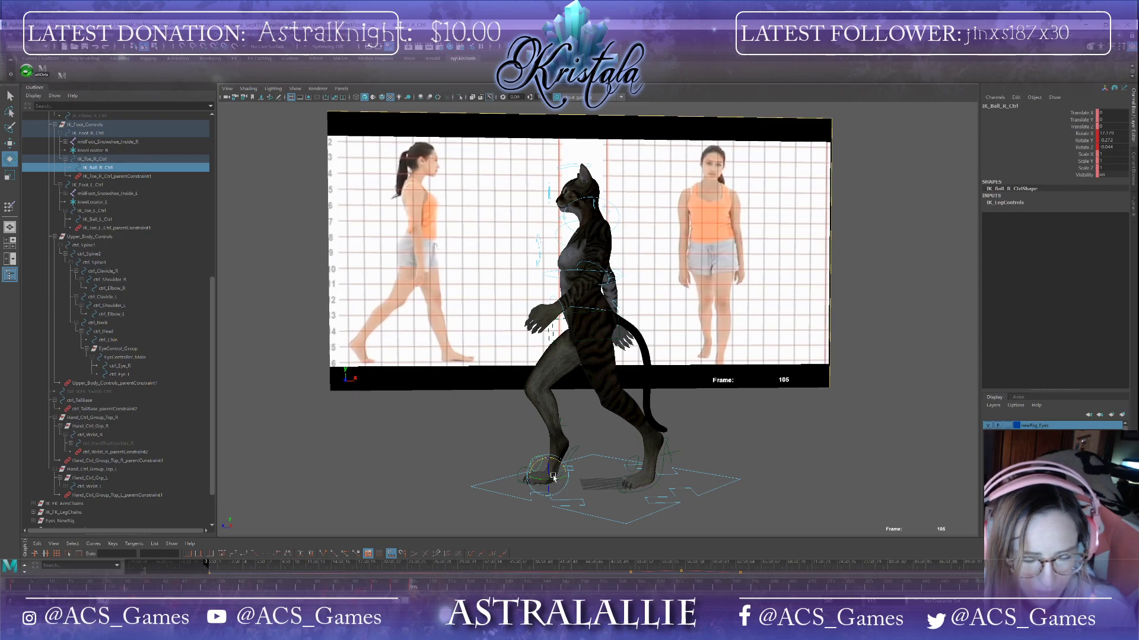
{"action": "left_click", "coordinate": [572, 458]}
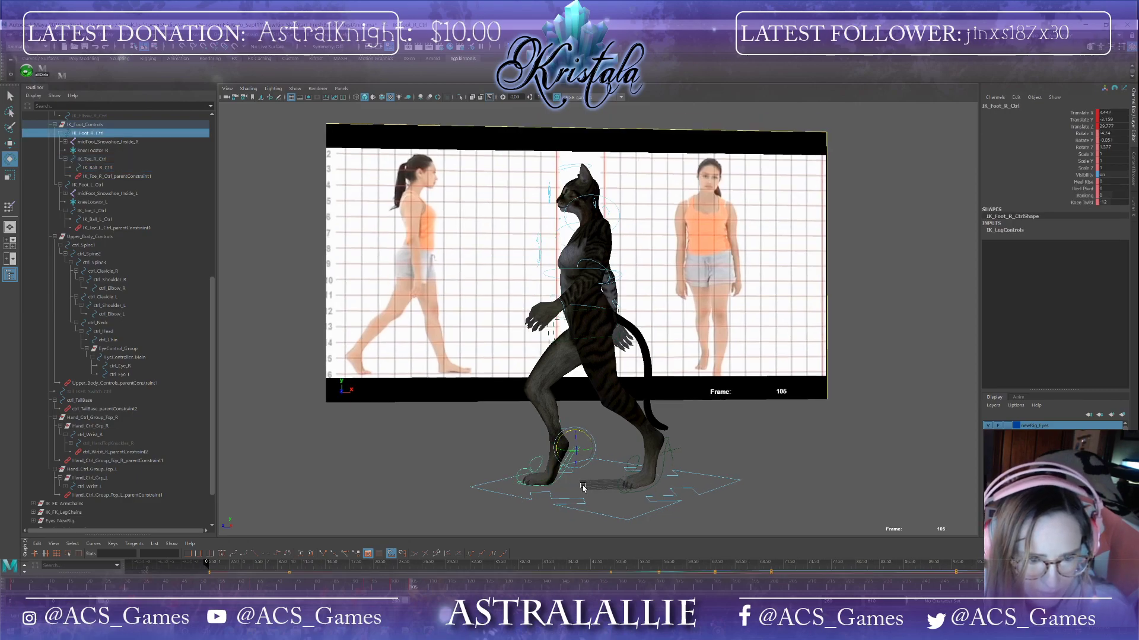
{"action": "left_click_drag", "start_coordinate": [572, 458], "coordinate": [571, 487], "text": "alt"}
{"action": "mouse_move", "coordinate": [571, 488]}
{"action": "left_mouse_down", "text": "alt"}
{"action": "mouse_move", "coordinate": [642, 489]}
{"action": "mouse_move", "coordinate": [580, 489]}
{"action": "left_mouse_up", "text": "alt"}
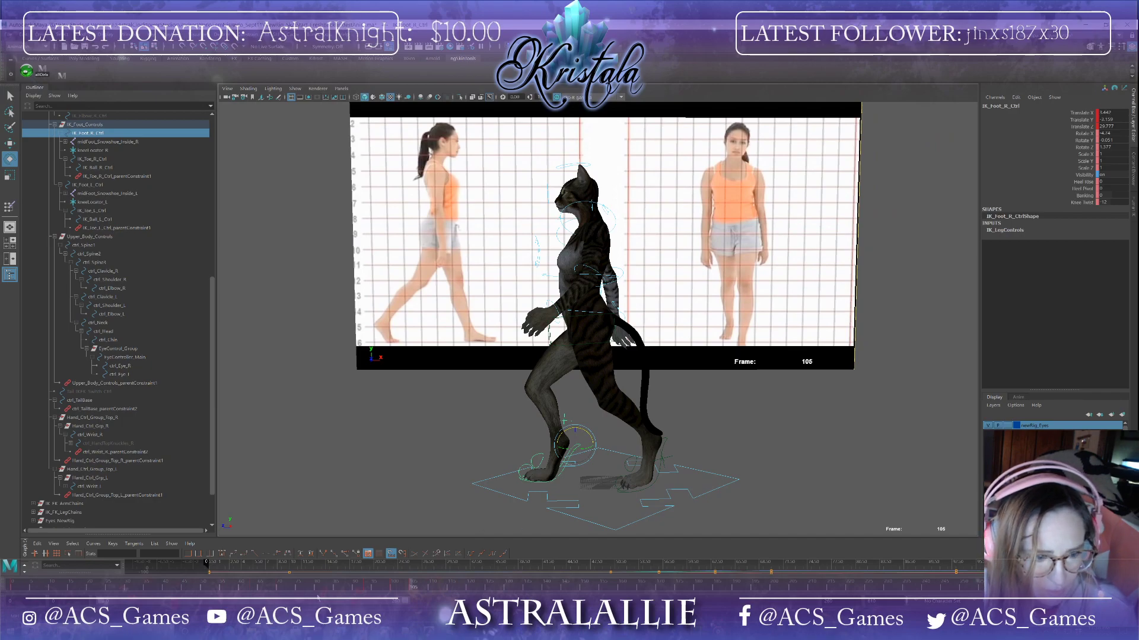
Step: Select the left foot IK control and rotate it at frame 105
{"action": "left_click", "coordinate": [665, 446]}
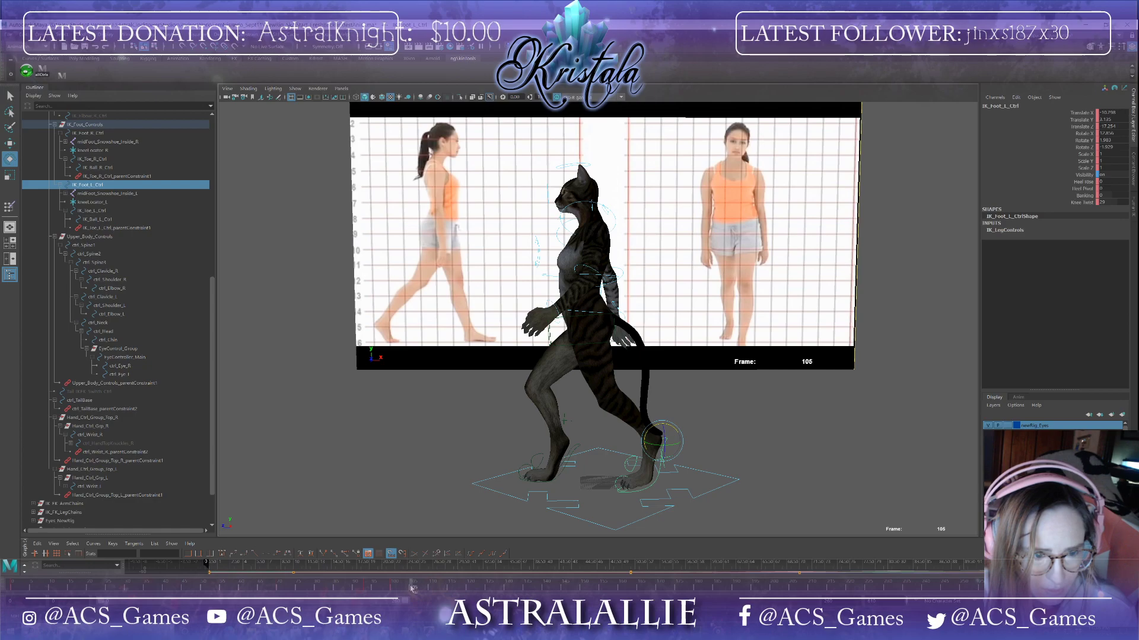
{"action": "left_click_drag", "start_coordinate": [413, 587], "coordinate": [410, 590]}
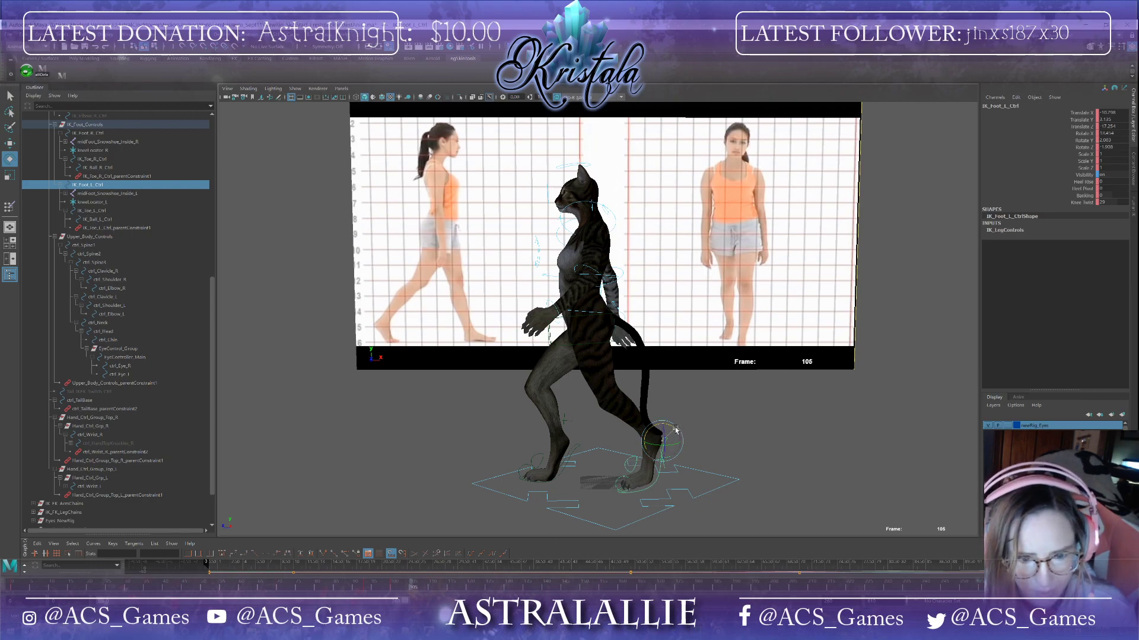
{"action": "mouse_move", "coordinate": [676, 430]}
{"action": "left_mouse_down"}
{"action": "mouse_move", "coordinate": [673, 445]}
{"action": "mouse_move", "coordinate": [657, 425]}
{"action": "left_mouse_up"}
{"action": "key", "text": "w"}
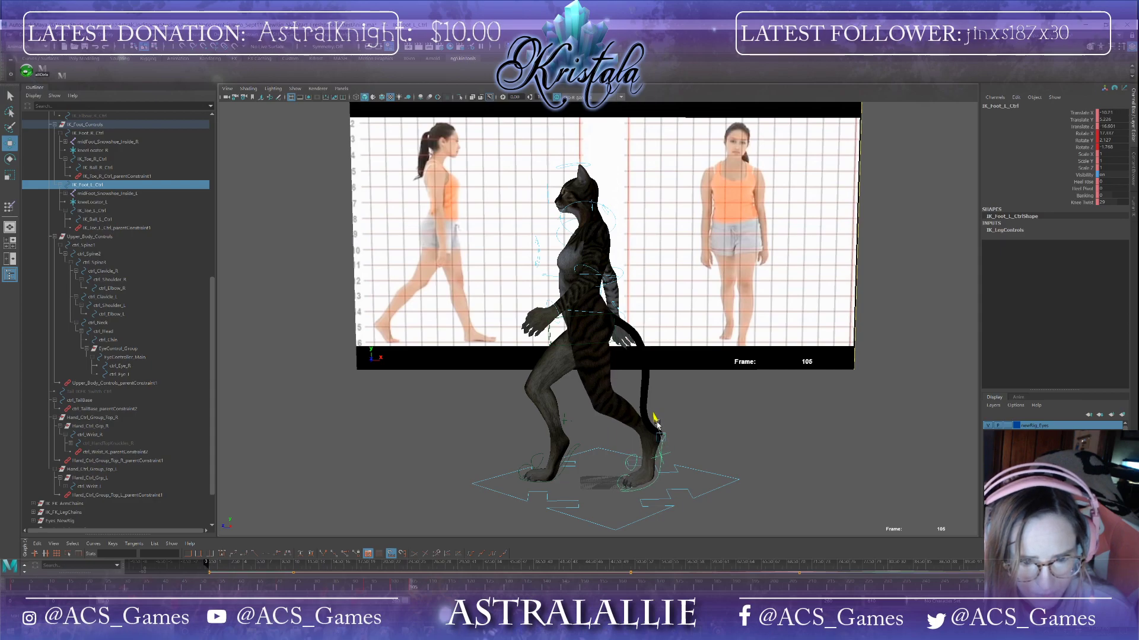
{"action": "left_click_drag", "start_coordinate": [412, 590], "coordinate": [329, 587]}
{"action": "left_click_drag", "start_coordinate": [239, 590], "coordinate": [421, 596]}
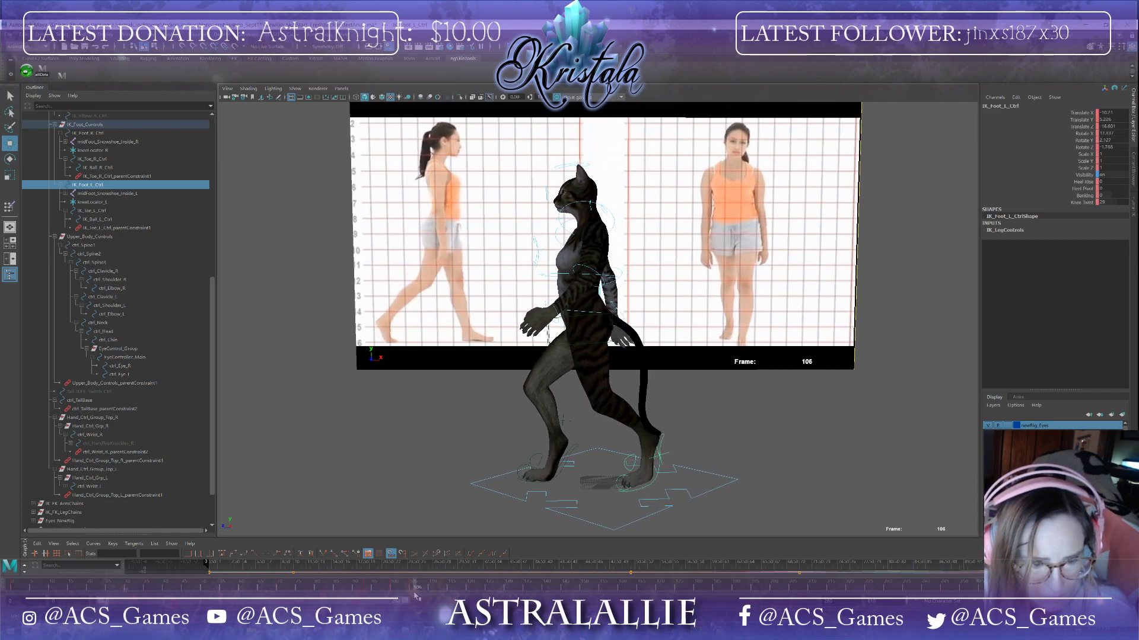
Step: At frame 93, move the left foot IK control to plant the foot forward
{"action": "left_click_drag", "start_coordinate": [413, 597], "coordinate": [365, 592]}
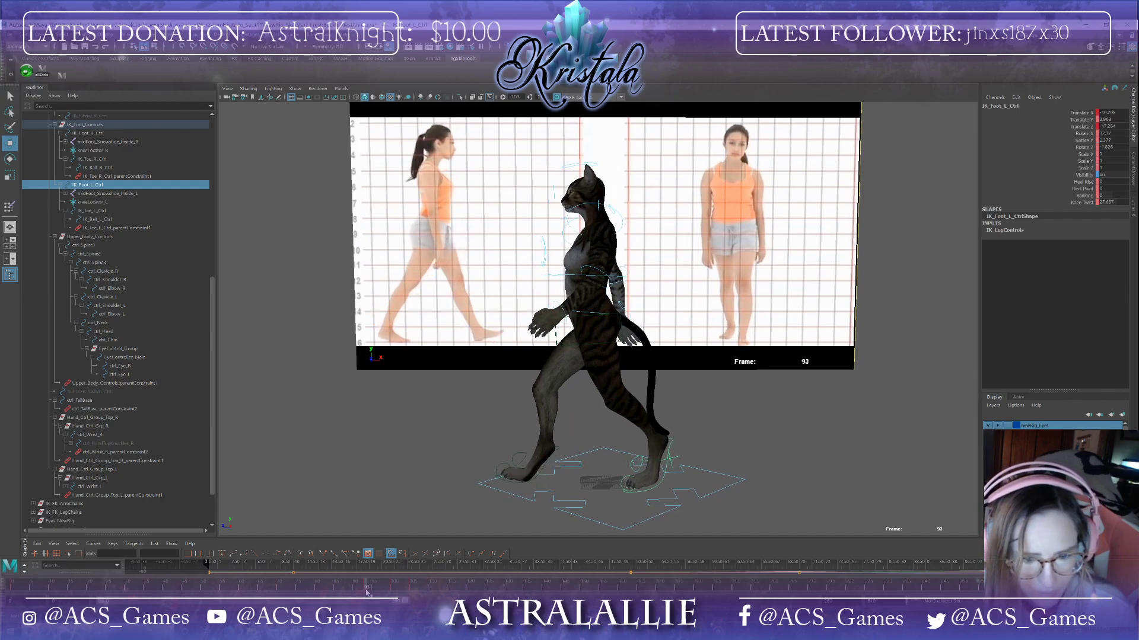
{"action": "mouse_move", "coordinate": [367, 591]}
{"action": "left_mouse_down"}
{"action": "mouse_move", "coordinate": [411, 588]}
{"action": "mouse_move", "coordinate": [367, 596]}
{"action": "left_mouse_up"}
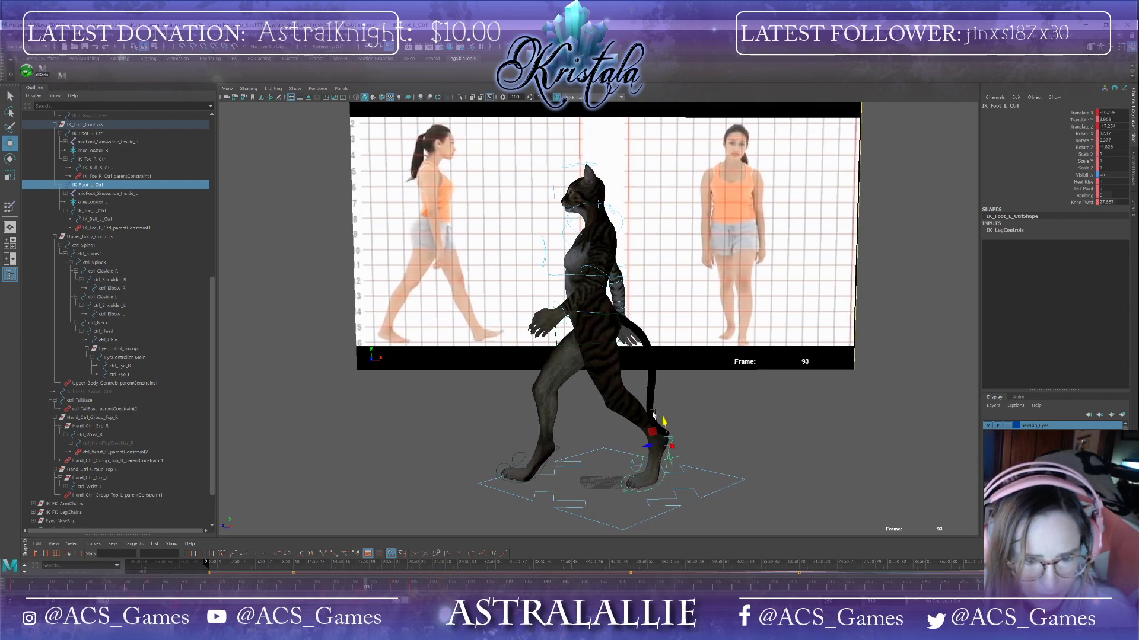
{"action": "middle_click_drag", "start_coordinate": [689, 486], "coordinate": [647, 469], "text": "alt"}
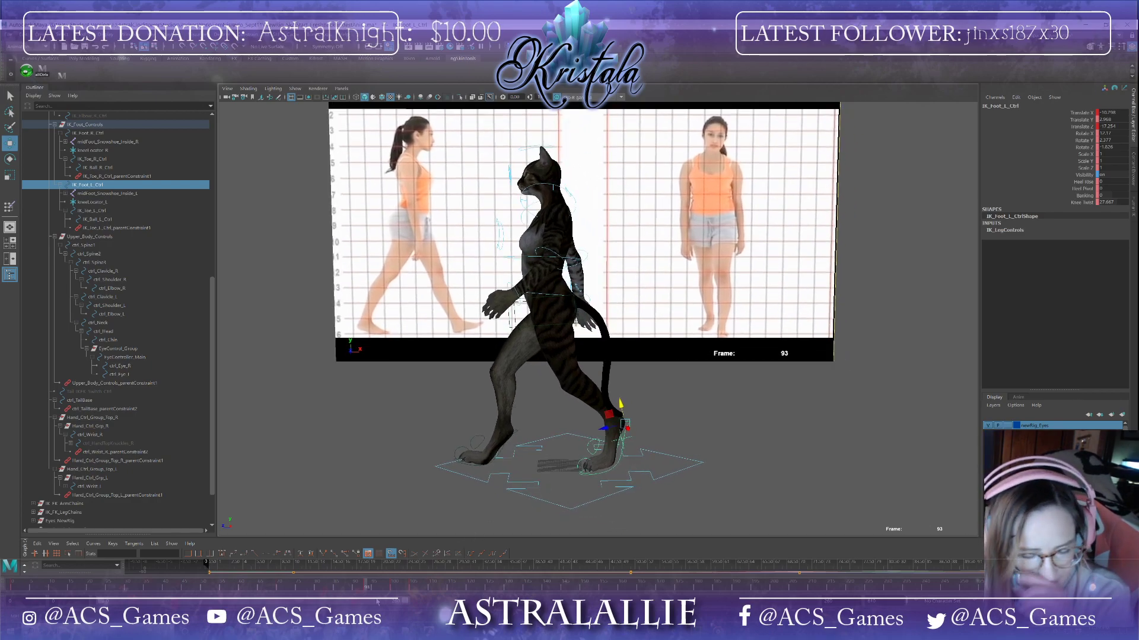
{"action": "mouse_move", "coordinate": [366, 586]}
{"action": "left_mouse_down"}
{"action": "mouse_move", "coordinate": [419, 588]}
{"action": "mouse_move", "coordinate": [366, 591]}
{"action": "left_mouse_up"}
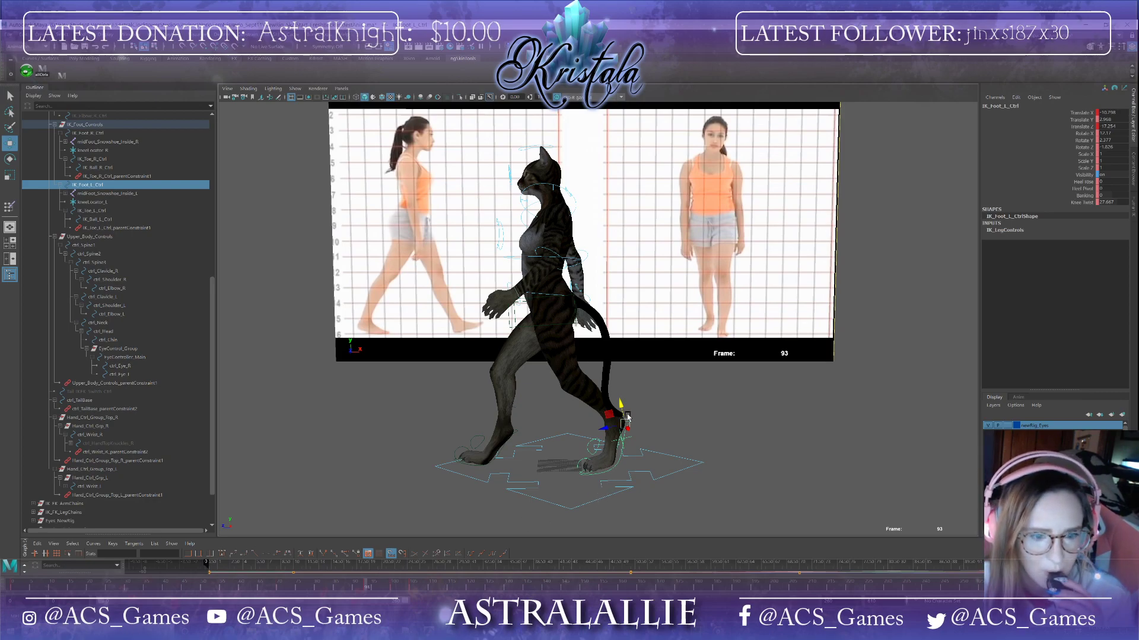
{"action": "left_click_drag", "start_coordinate": [623, 408], "coordinate": [623, 411]}
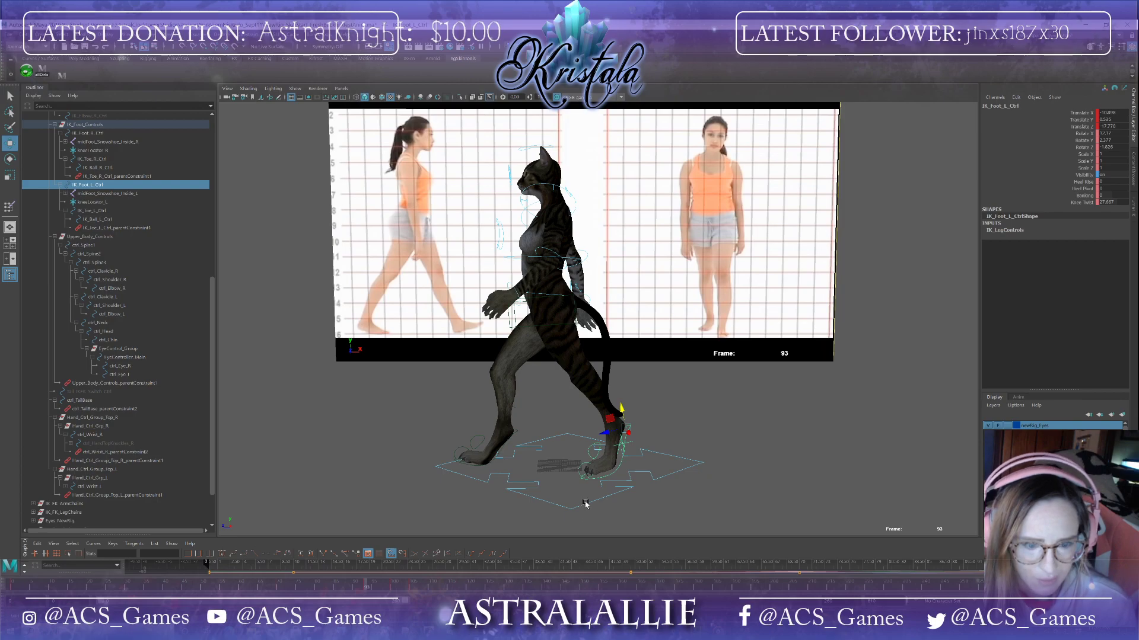
Step: Copy the left foot IK control's key at frame 93 and paste it at frame 100
{"action": "left_click_drag", "start_coordinate": [596, 481], "coordinate": [578, 503], "text": "alt"}
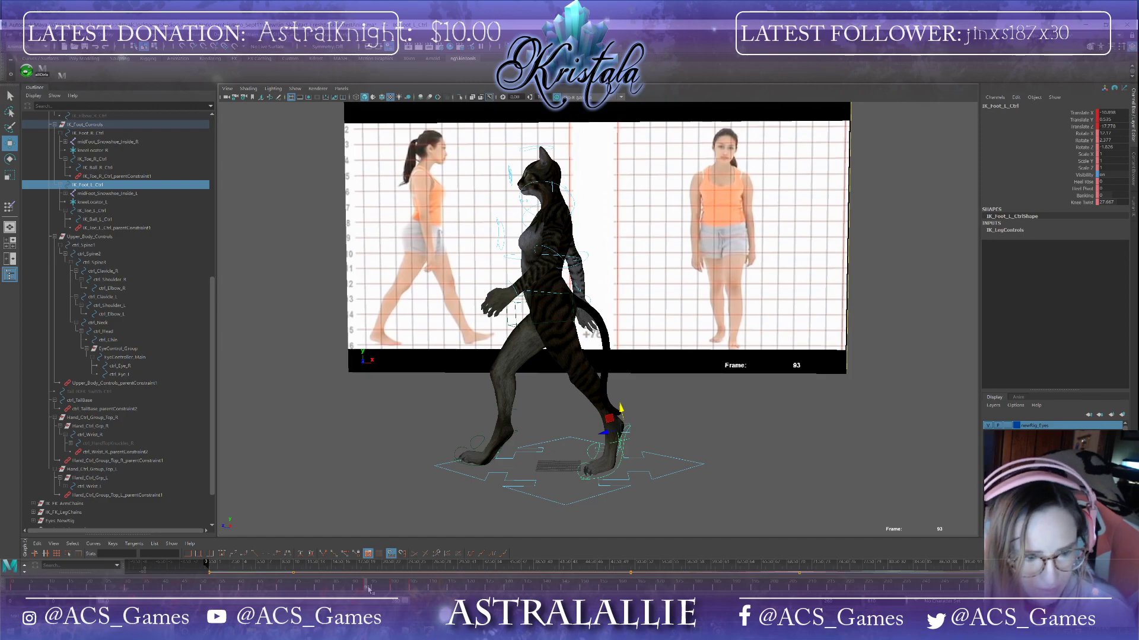
{"action": "left_click_drag", "start_coordinate": [369, 588], "coordinate": [393, 594]}
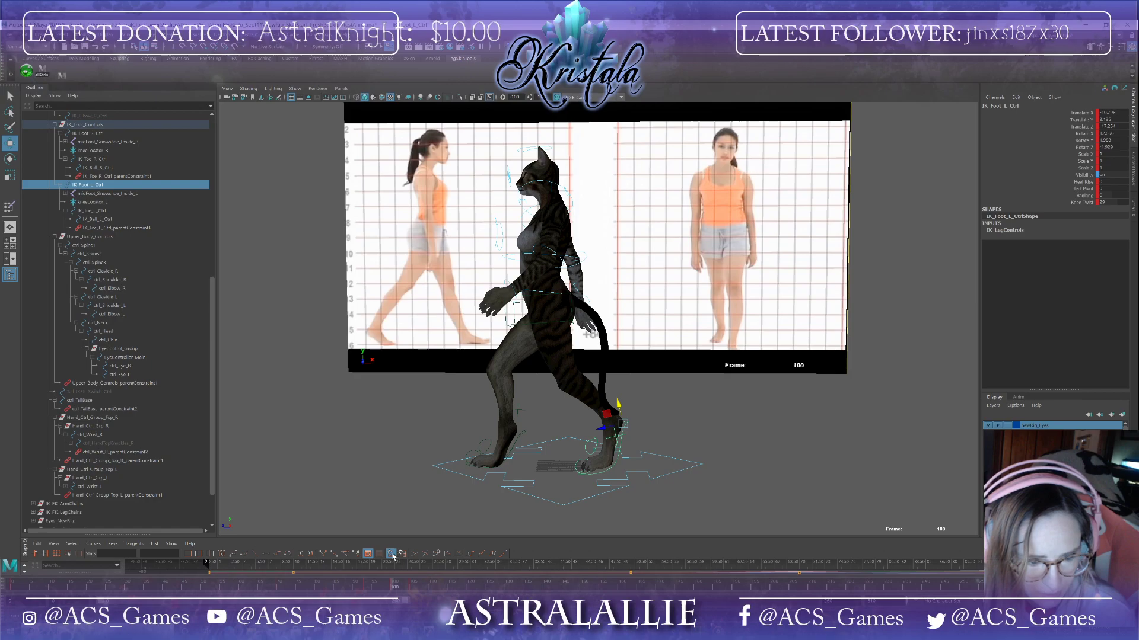
{"action": "left_click", "coordinate": [366, 588]}
{"action": "right_click", "coordinate": [366, 588]}
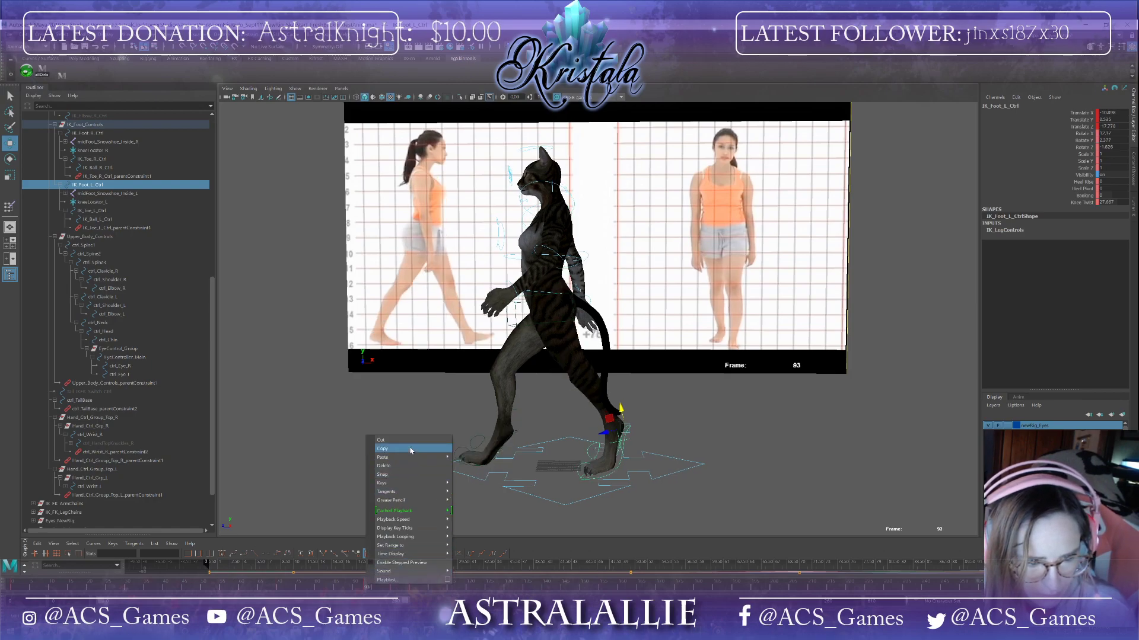
{"action": "left_click", "coordinate": [418, 587]}
{"action": "left_click", "coordinate": [392, 591]}
{"action": "right_click", "coordinate": [393, 591]}
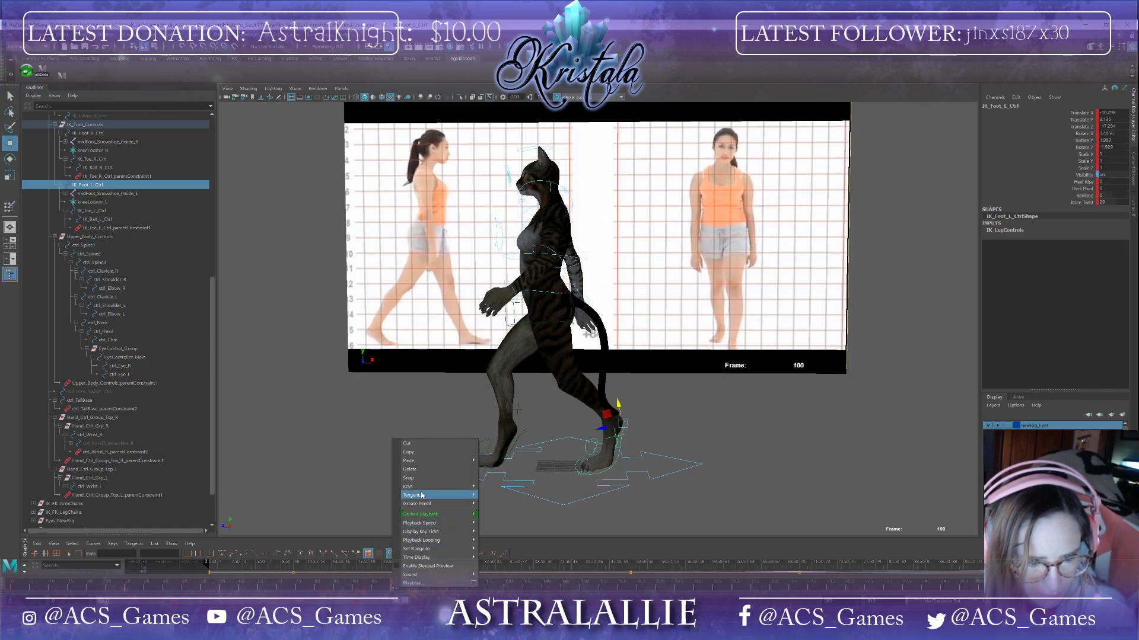
{"action": "mouse_move", "coordinate": [457, 461]}
{"action": "left_click", "coordinate": [494, 469]}
{"action": "left_click_drag", "start_coordinate": [504, 472], "coordinate": [621, 463], "text": "alt"}
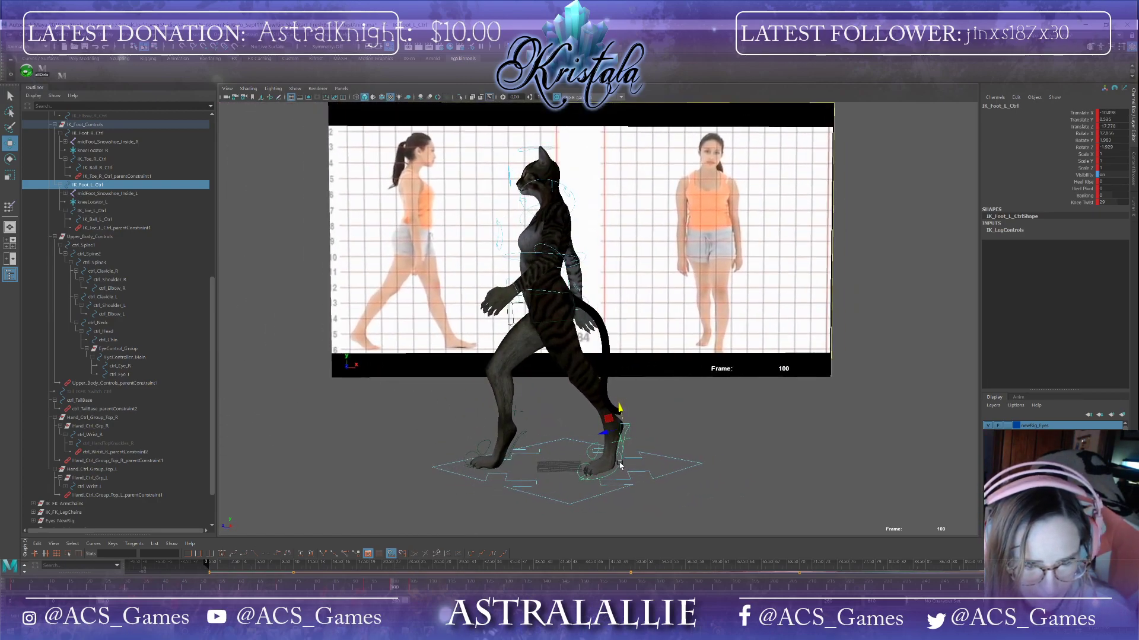
Step: At frame 100, rotate and move the left foot IK control
{"action": "key", "text": "e"}
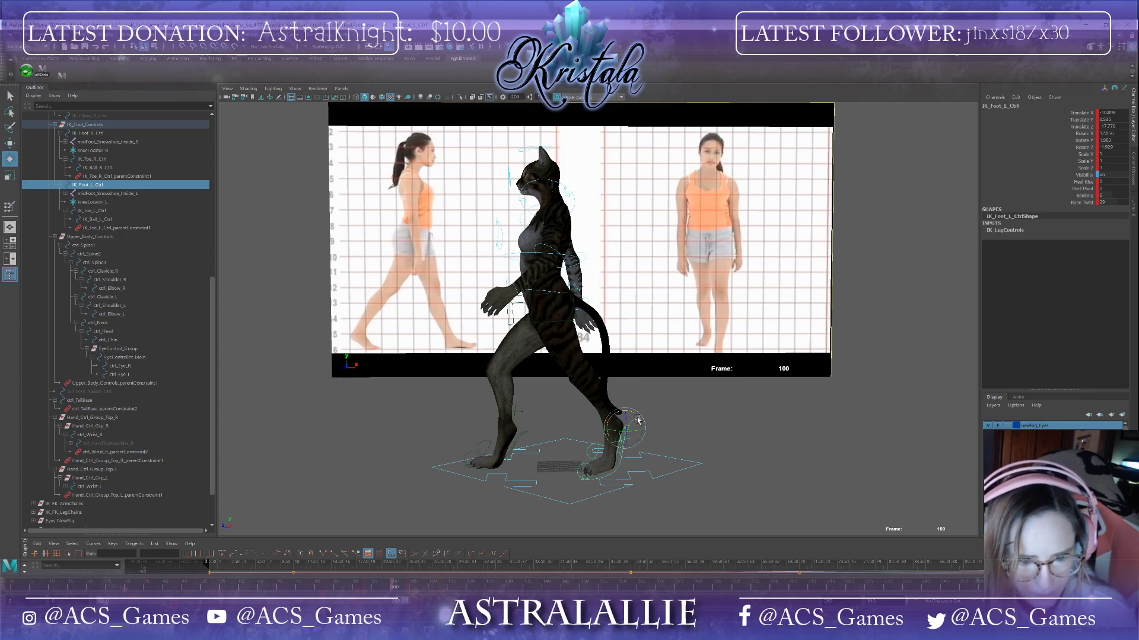
{"action": "left_click_drag", "start_coordinate": [637, 417], "coordinate": [635, 420]}
{"action": "key", "text": "w"}
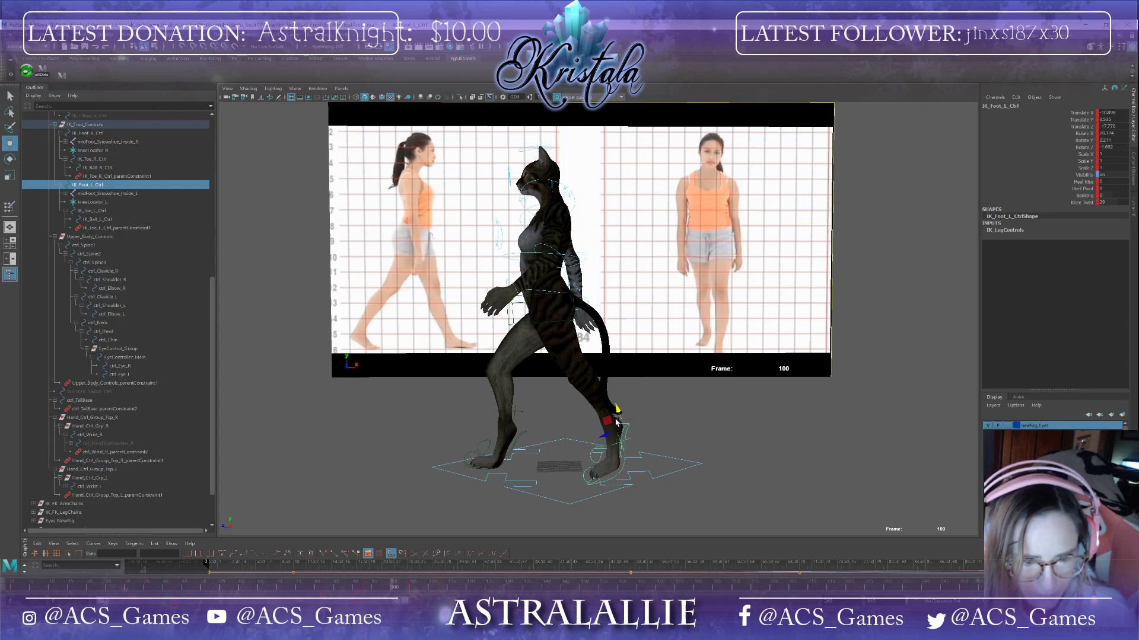
{"action": "left_click_drag", "start_coordinate": [617, 415], "coordinate": [600, 428]}
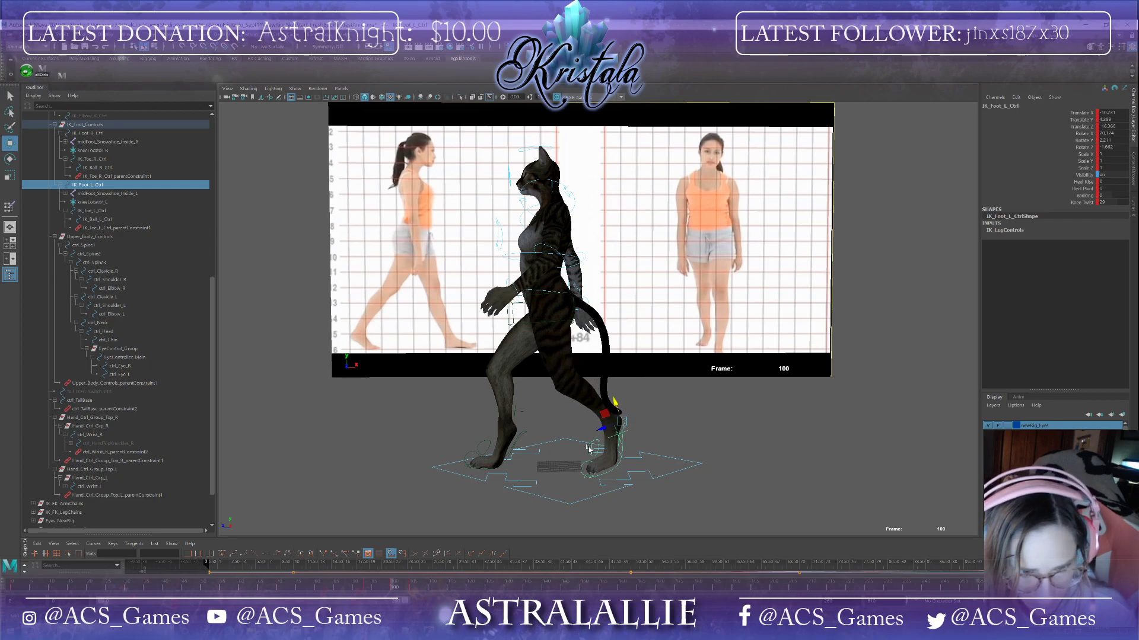
Step: Select the left foot ball control and rotate it at frame 100
{"action": "left_click", "coordinate": [590, 449]}
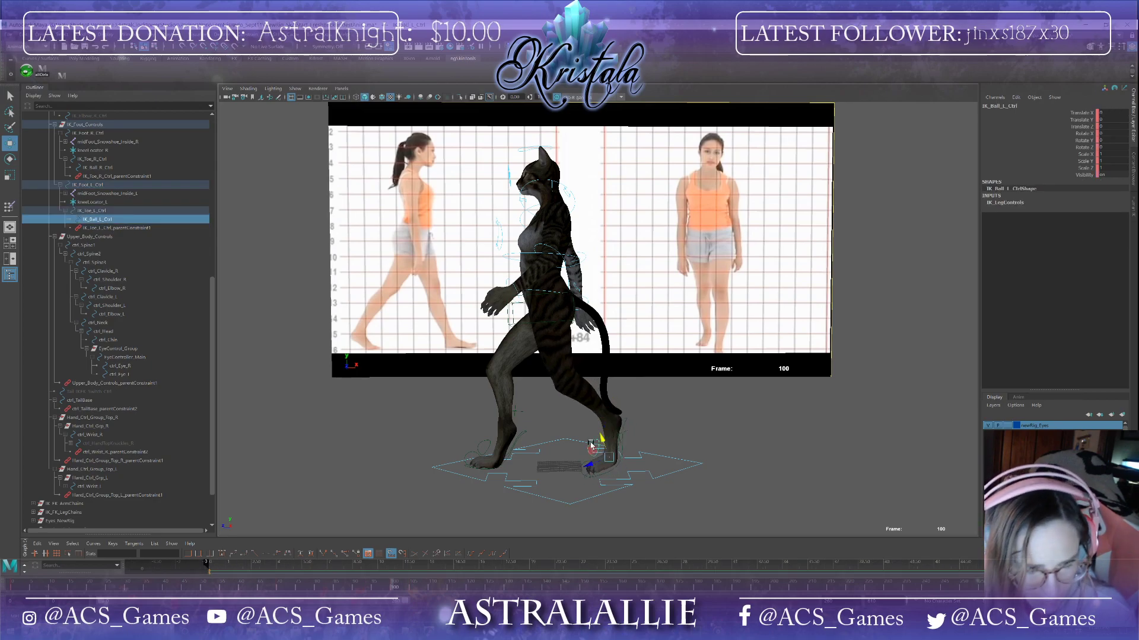
{"action": "key", "text": "e"}
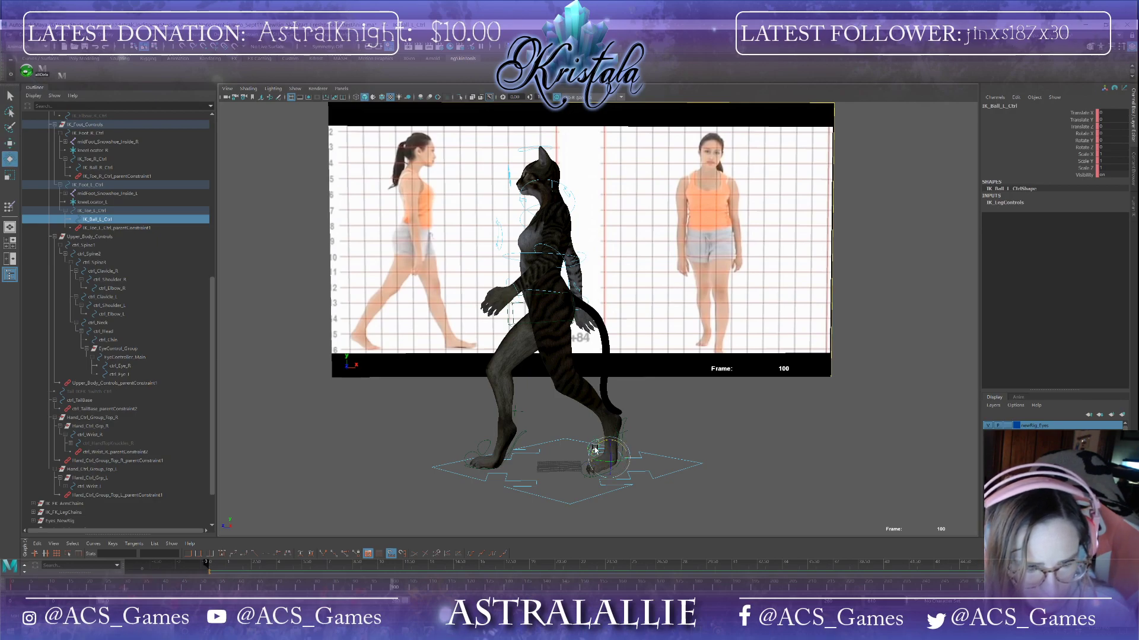
{"action": "left_click_drag", "start_coordinate": [594, 449], "coordinate": [593, 448]}
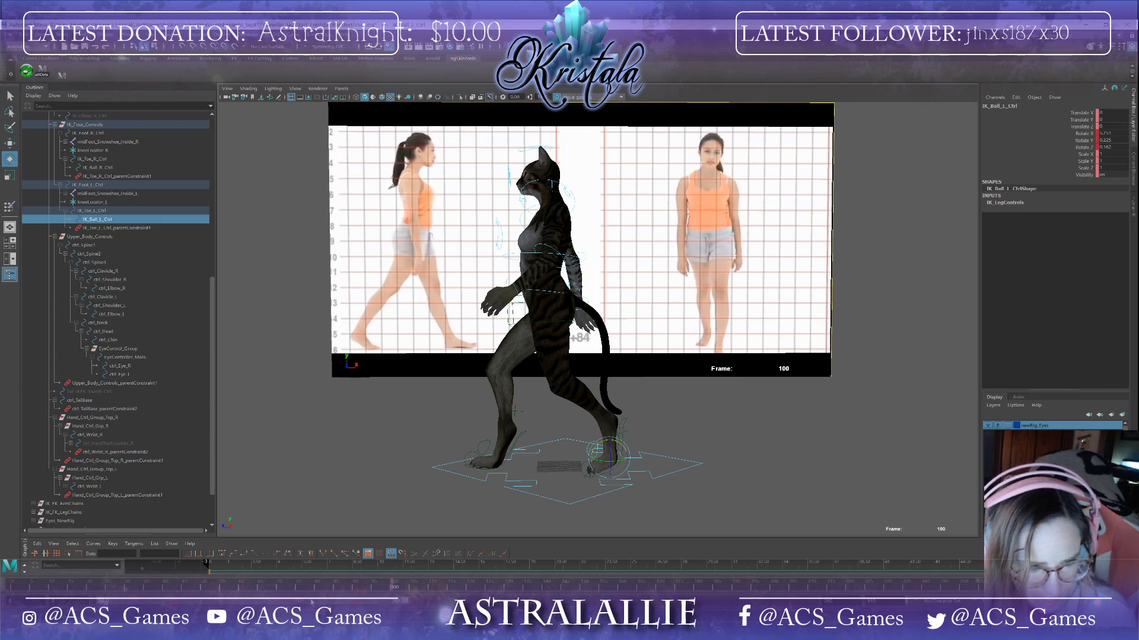
Step: Paste keys for the left foot ball control at frames 60 and 96
{"action": "left_click", "coordinate": [201, 587]}
{"action": "right_click", "coordinate": [205, 587]}
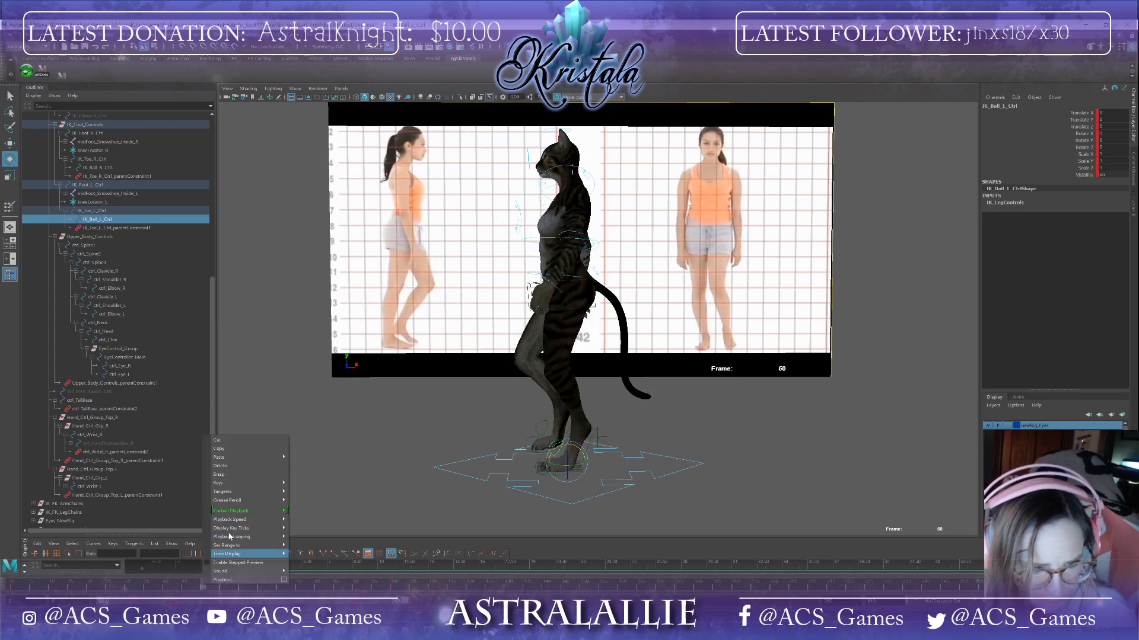
{"action": "left_click", "coordinate": [243, 454]}
{"action": "left_click", "coordinate": [373, 587]}
{"action": "right_click", "coordinate": [373, 587]}
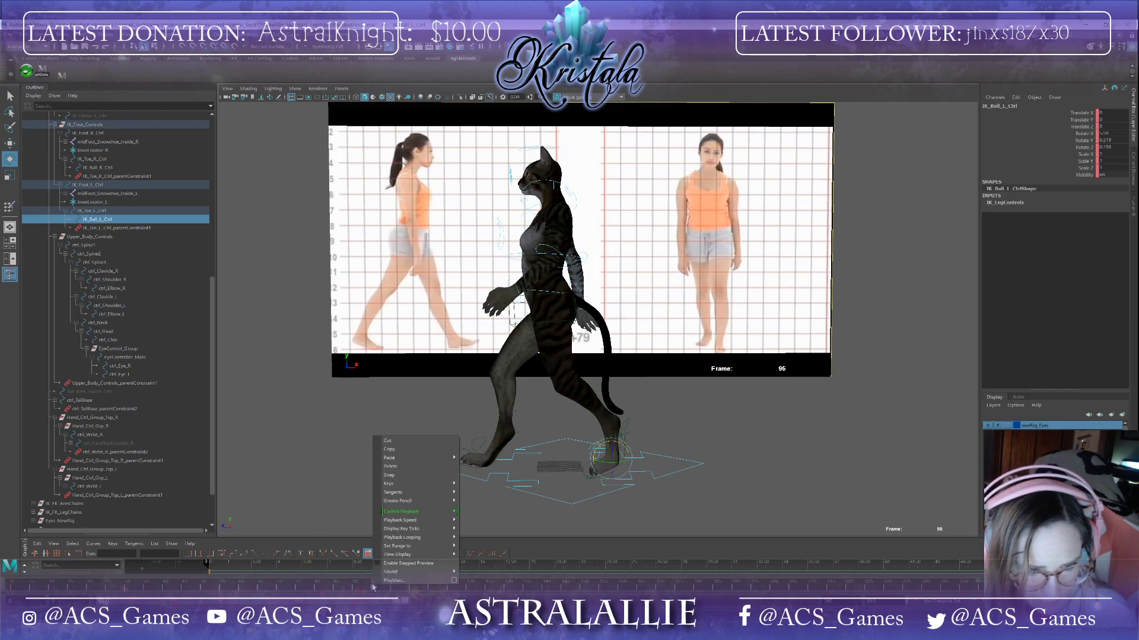
{"action": "left_click", "coordinate": [478, 465]}
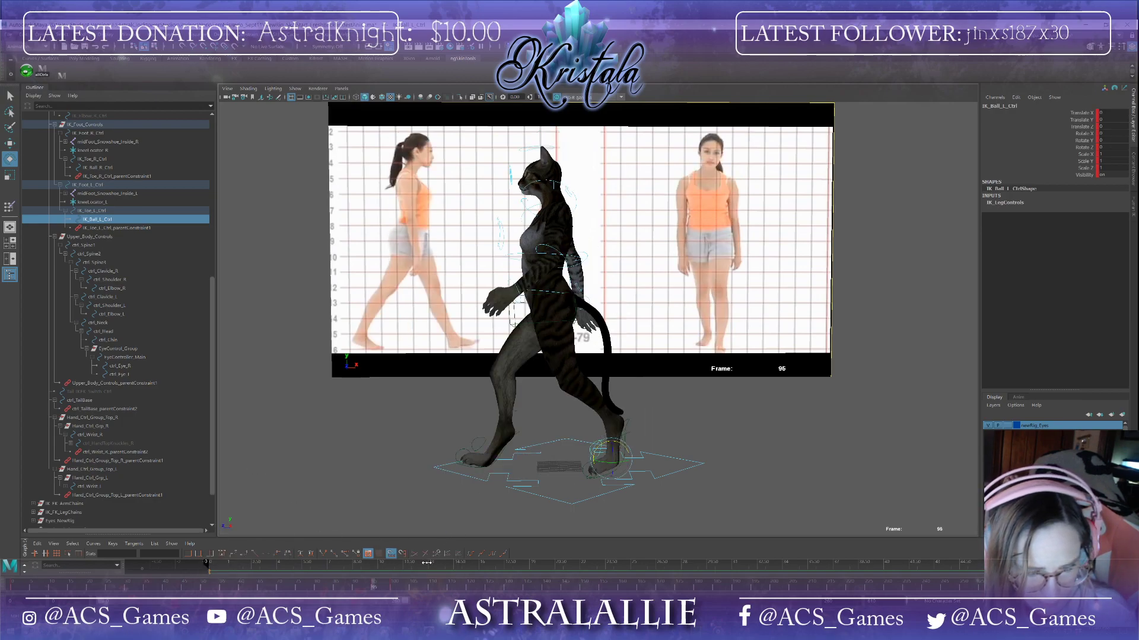
{"action": "mouse_move", "coordinate": [376, 588]}
{"action": "left_mouse_down"}
{"action": "mouse_move", "coordinate": [400, 596]}
{"action": "mouse_move", "coordinate": [358, 591]}
{"action": "mouse_move", "coordinate": [373, 593]}
{"action": "left_mouse_up"}
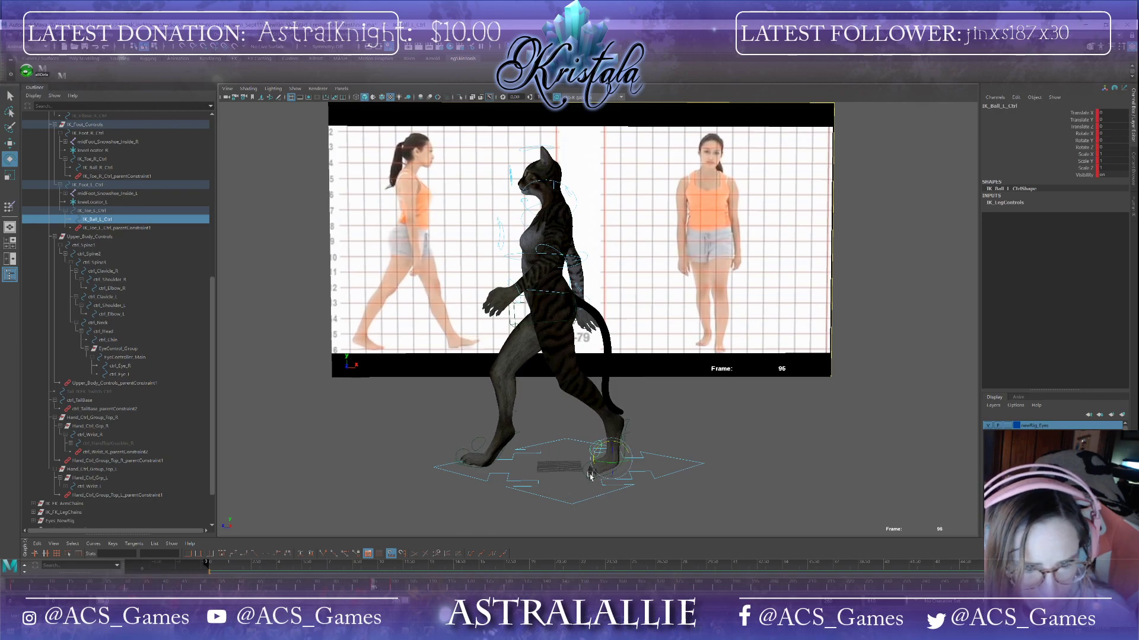
Step: Select the left foot IK control and delete its keys at frames 106 and 100
{"action": "left_click", "coordinate": [564, 475]}
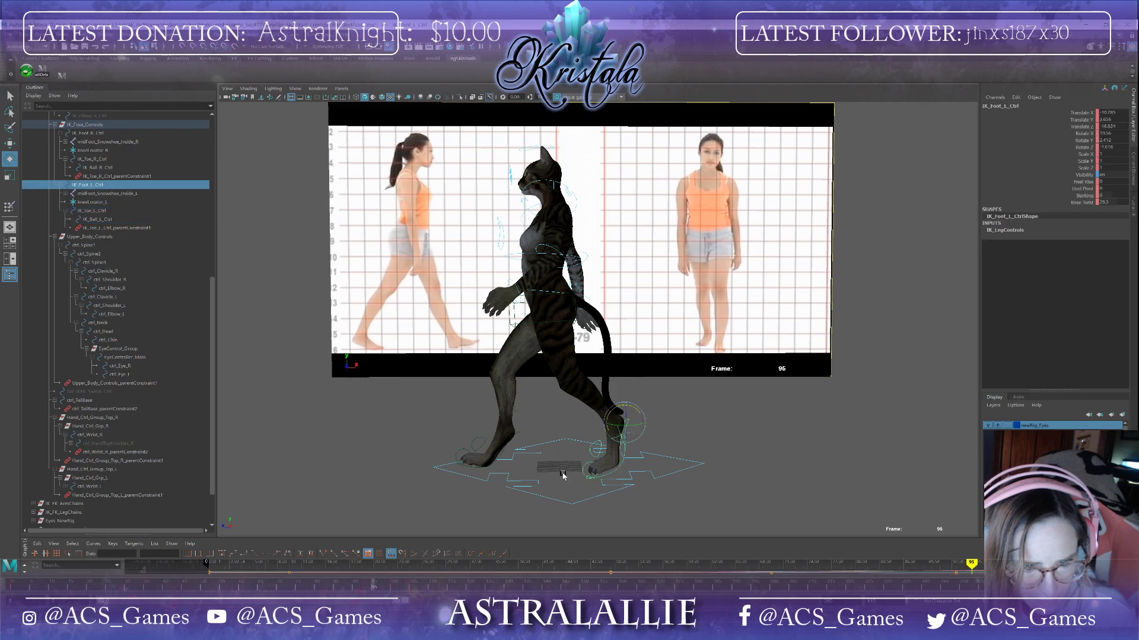
{"action": "left_click", "coordinate": [280, 588]}
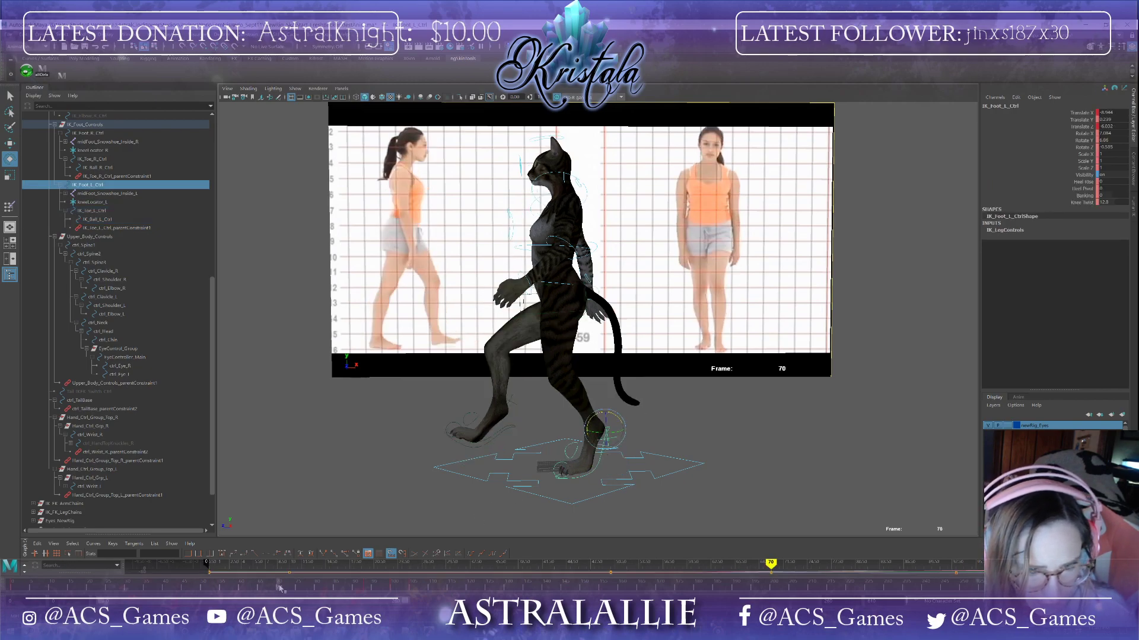
{"action": "left_click_drag", "start_coordinate": [279, 589], "coordinate": [413, 589]}
{"action": "right_click", "coordinate": [413, 587]}
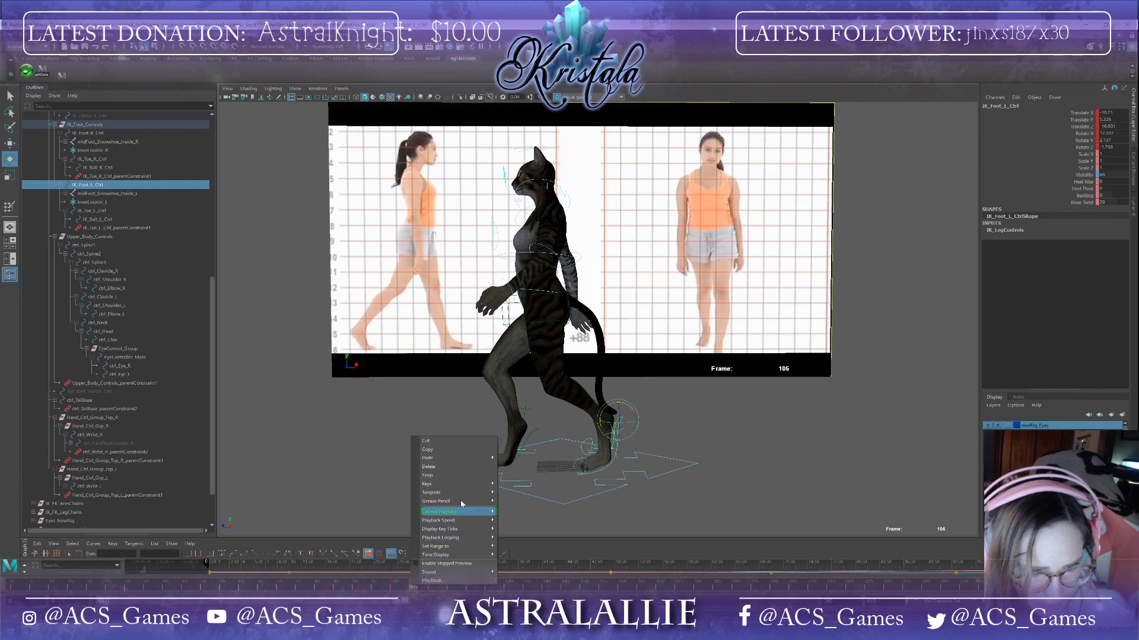
{"action": "left_click", "coordinate": [472, 466]}
{"action": "mouse_move", "coordinate": [412, 587]}
{"action": "left_mouse_down"}
{"action": "mouse_move", "coordinate": [264, 561]}
{"action": "mouse_move", "coordinate": [297, 585]}
{"action": "mouse_move", "coordinate": [394, 585]}
{"action": "left_mouse_up"}
{"action": "right_click", "coordinate": [393, 585]}
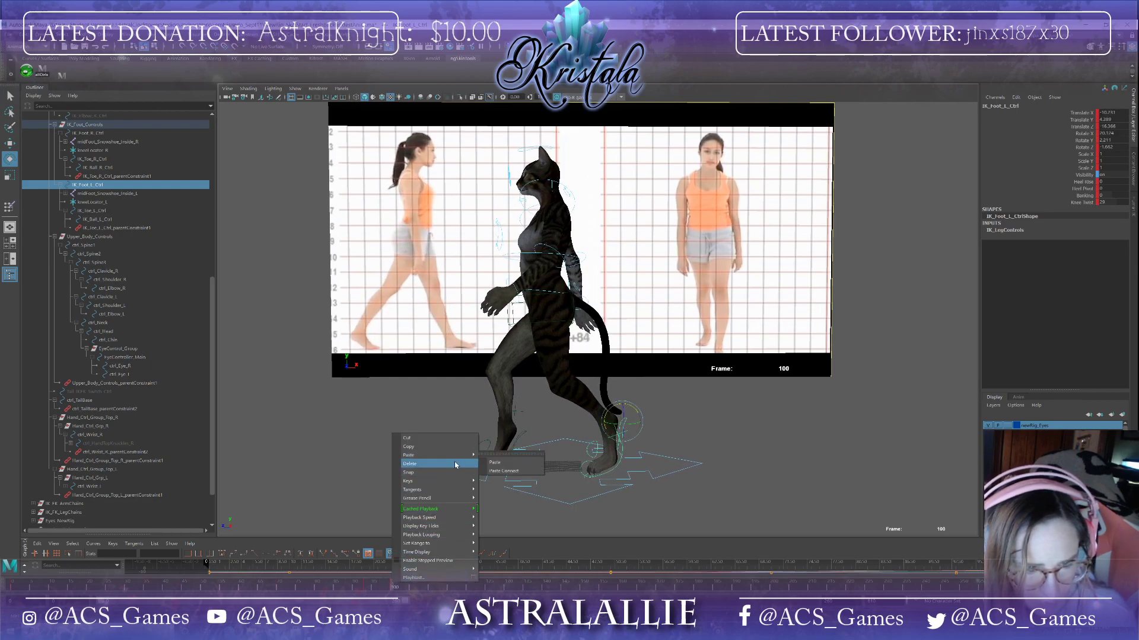
{"action": "left_click", "coordinate": [455, 462]}
Step: At frame 100, rotate the left foot IK control
{"action": "left_click", "coordinate": [362, 588]}
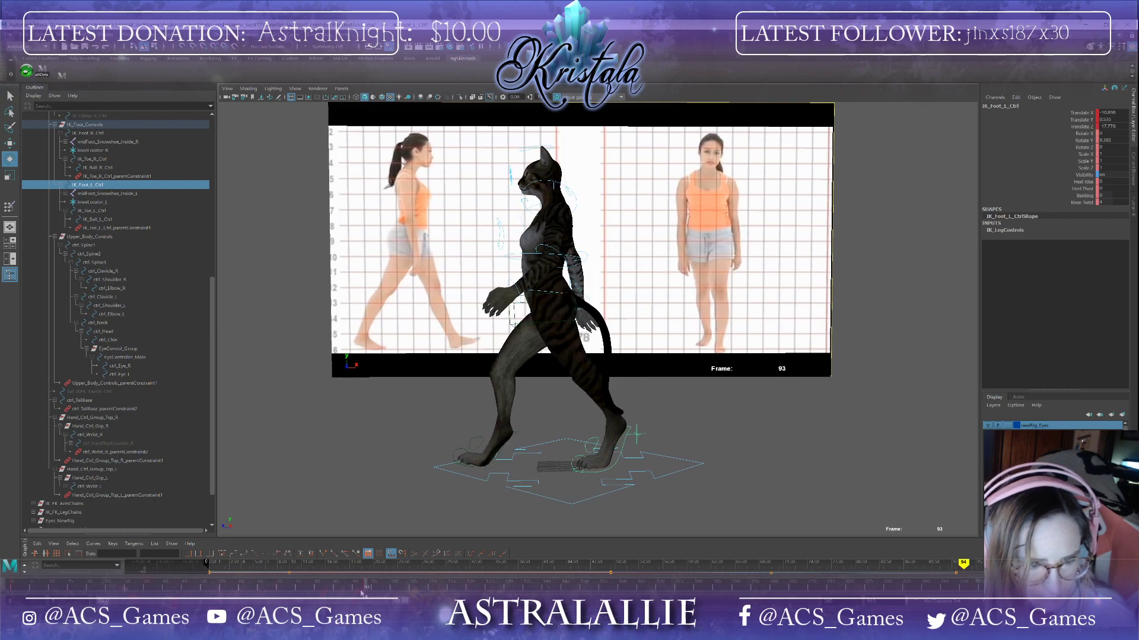
{"action": "left_click_drag", "start_coordinate": [367, 591], "coordinate": [396, 600]}
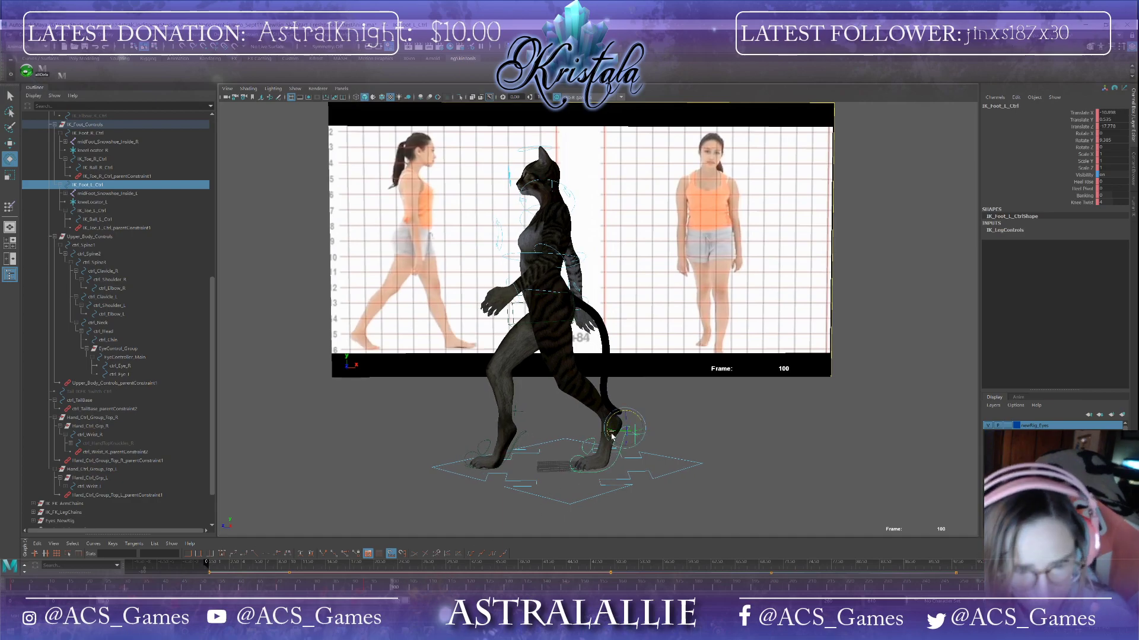
{"action": "left_click_drag", "start_coordinate": [642, 417], "coordinate": [622, 414]}
{"action": "key", "text": "w"}
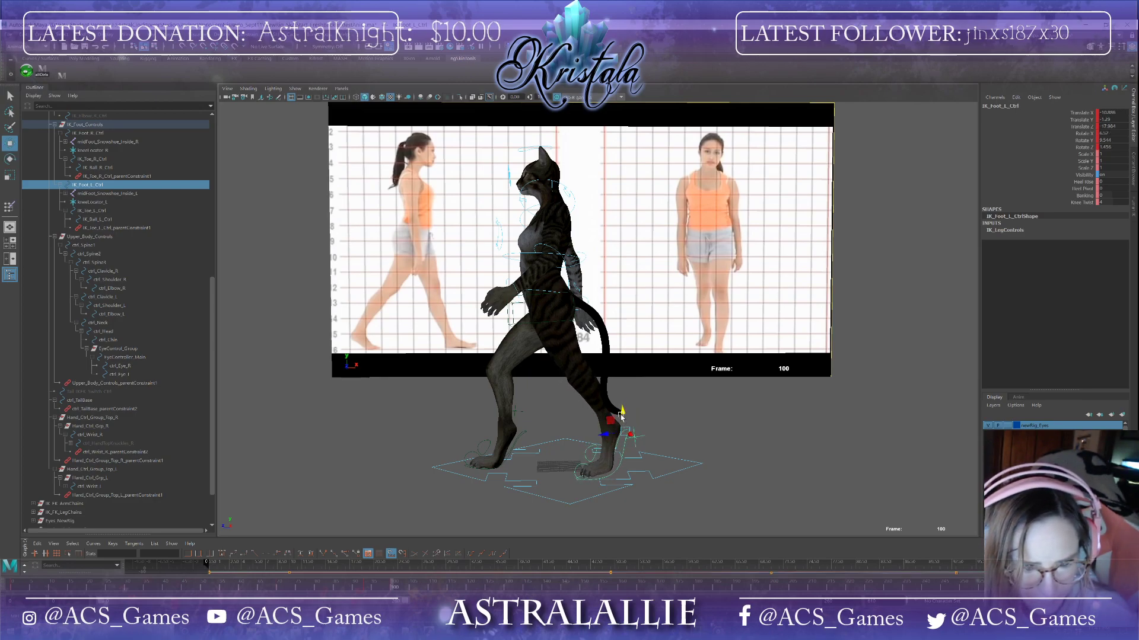
Step: At frame 106, rotate the left foot IK control and the left foot ball control
{"action": "left_click_drag", "start_coordinate": [395, 588], "coordinate": [411, 616]}
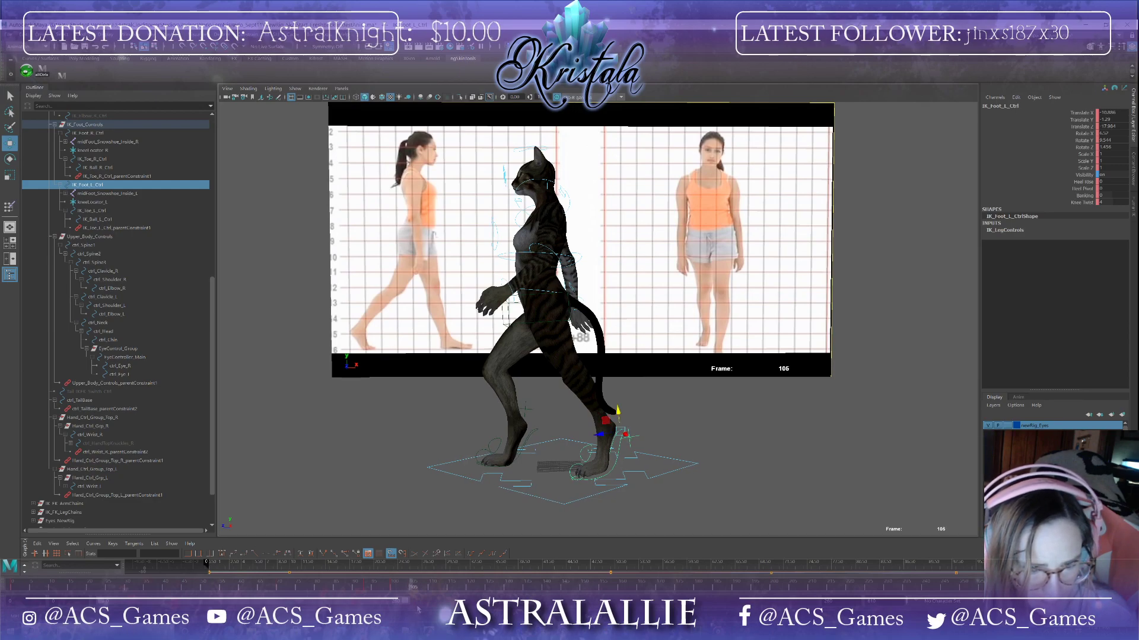
{"action": "key", "text": "e"}
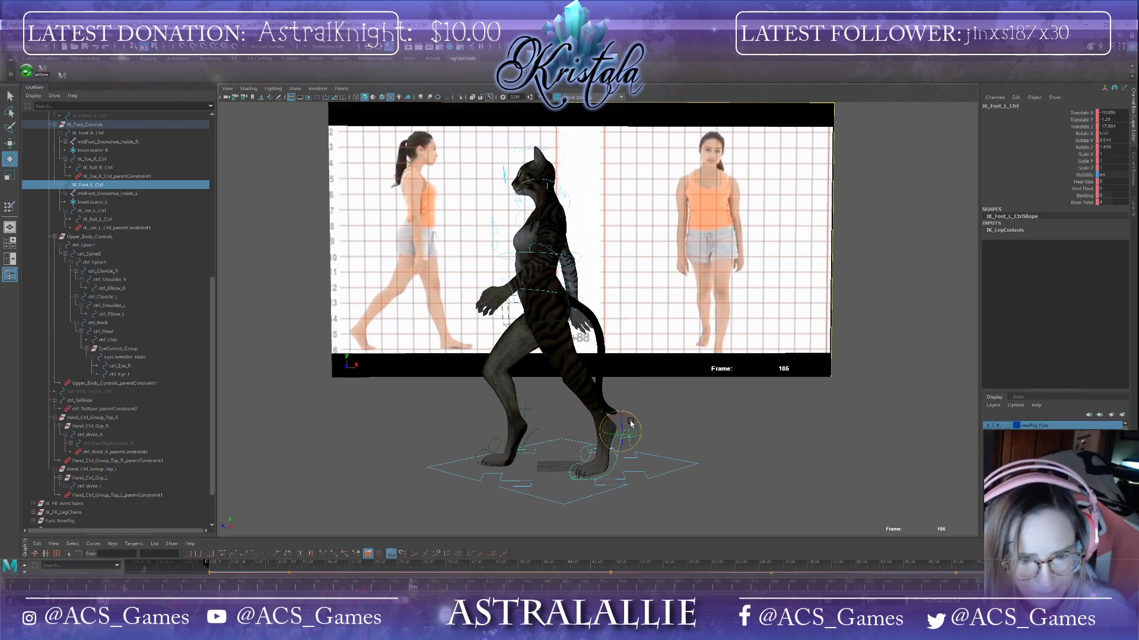
{"action": "left_click_drag", "start_coordinate": [631, 419], "coordinate": [632, 420]}
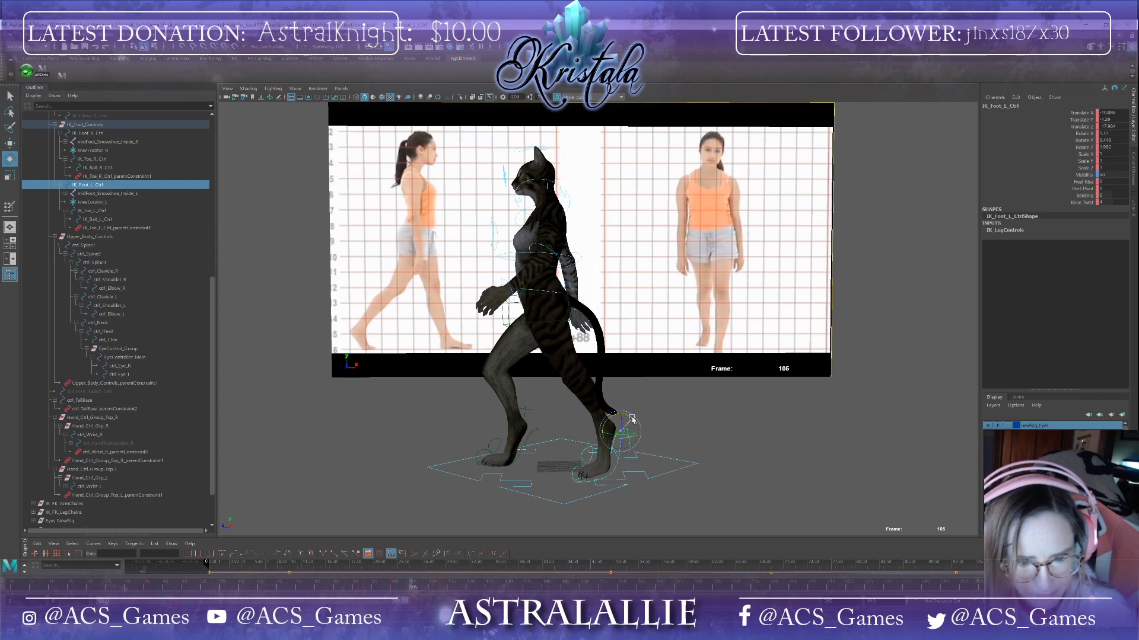
{"action": "left_click", "coordinate": [596, 455]}
{"action": "left_click_drag", "start_coordinate": [614, 455], "coordinate": [612, 455]}
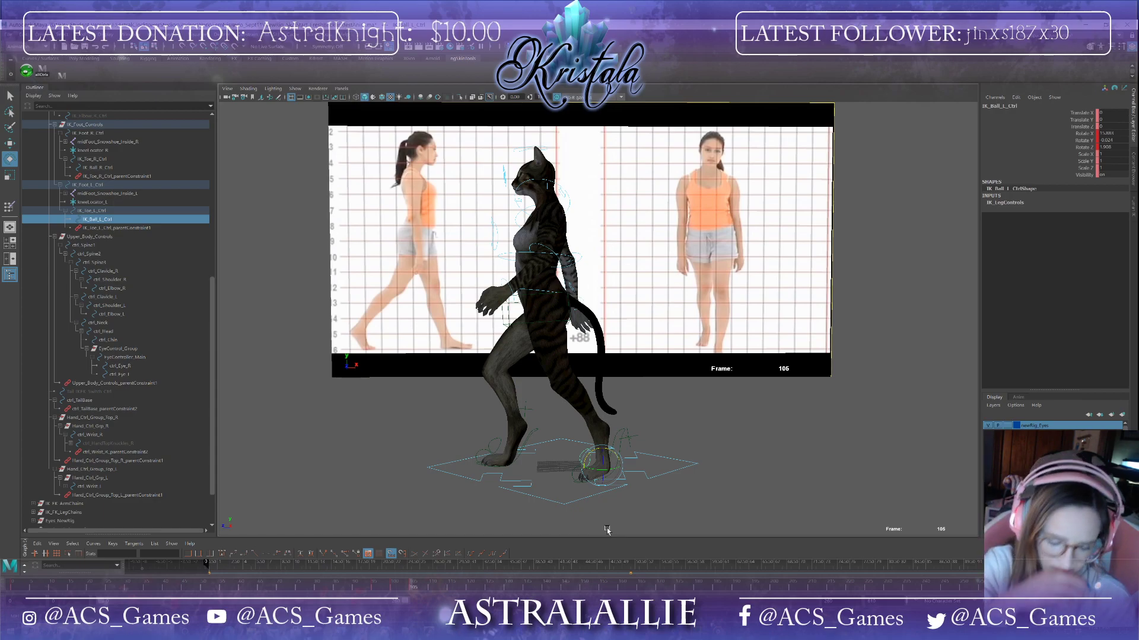
Step: At frame 106, move the left foot IK control slightly and scrub the timeline to review the step
{"action": "key", "text": "w"}
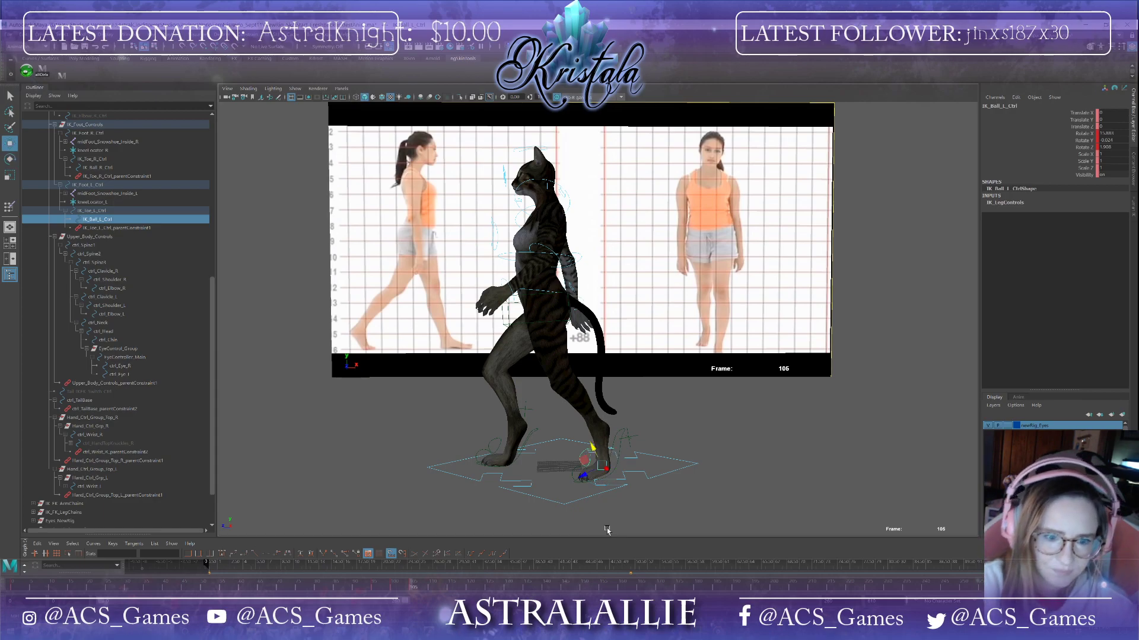
{"action": "left_click", "coordinate": [620, 450]}
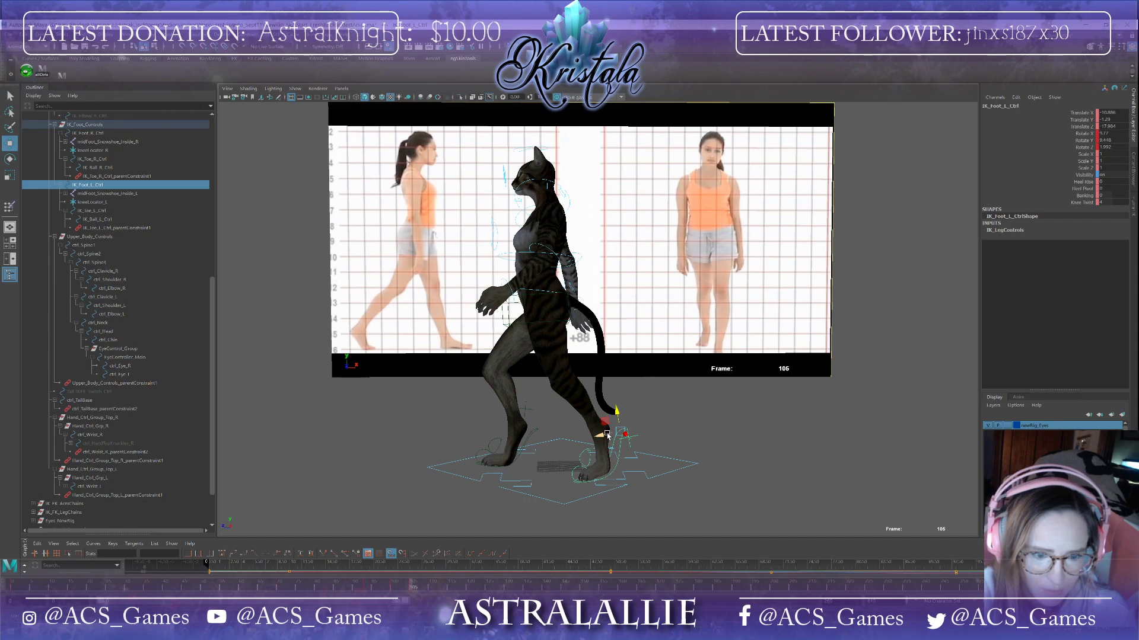
{"action": "left_click_drag", "start_coordinate": [607, 437], "coordinate": [601, 439]}
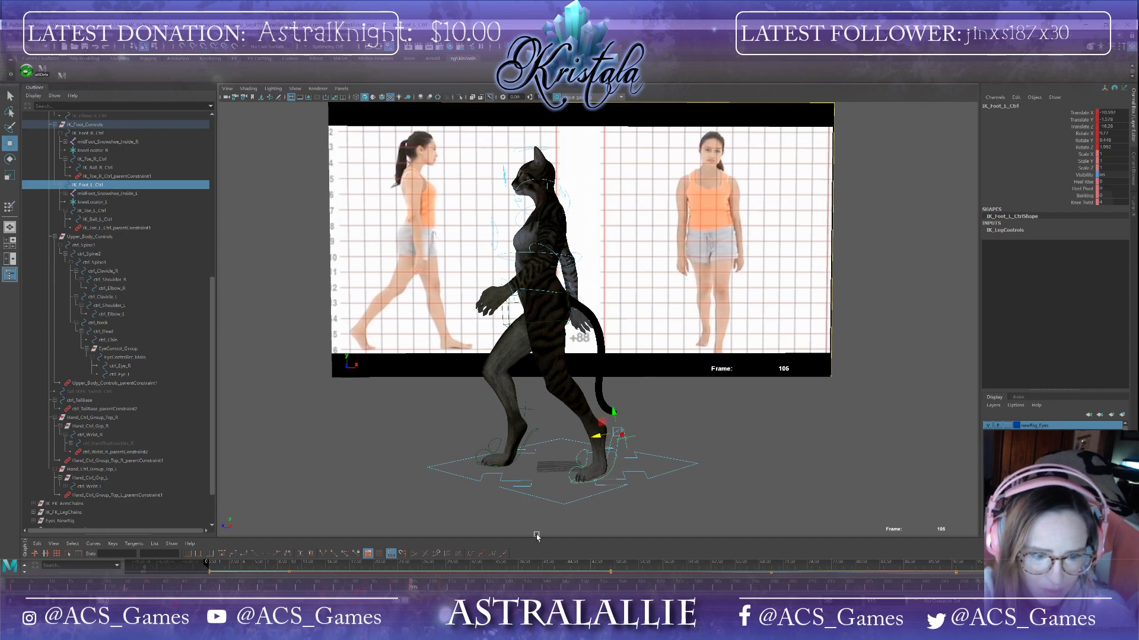
{"action": "left_click_drag", "start_coordinate": [411, 592], "coordinate": [328, 590]}
{"action": "left_click_drag", "start_coordinate": [243, 590], "coordinate": [413, 589]}
Step: Select the root control and copy its key at frame 96
{"action": "left_click", "coordinate": [557, 509]}
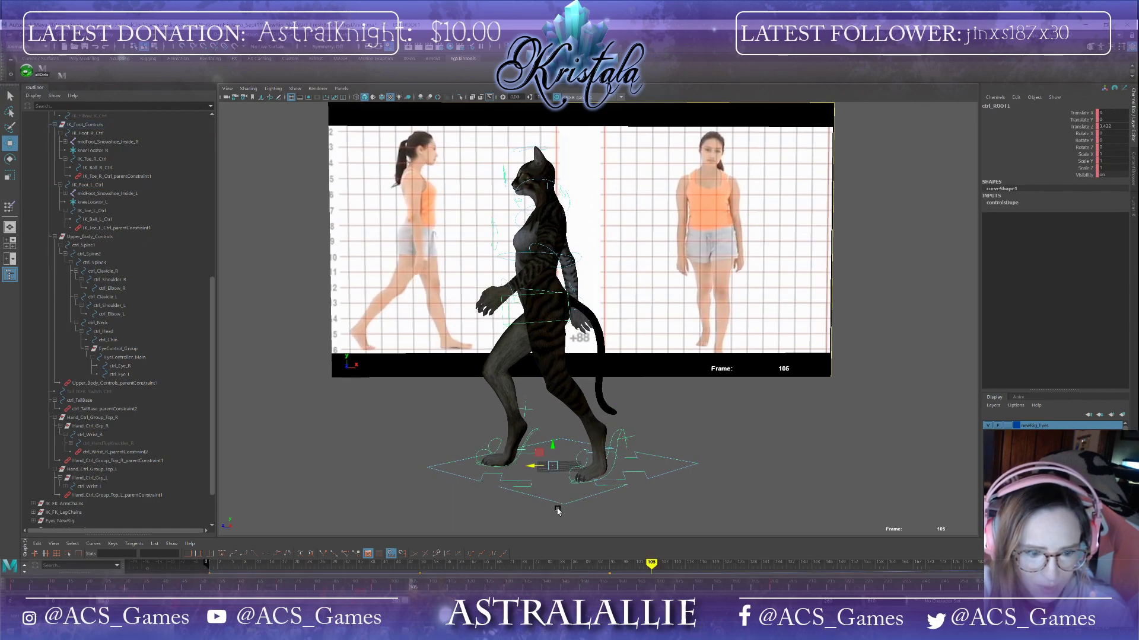
{"action": "left_click", "coordinate": [372, 590]}
{"action": "right_click", "coordinate": [372, 589]}
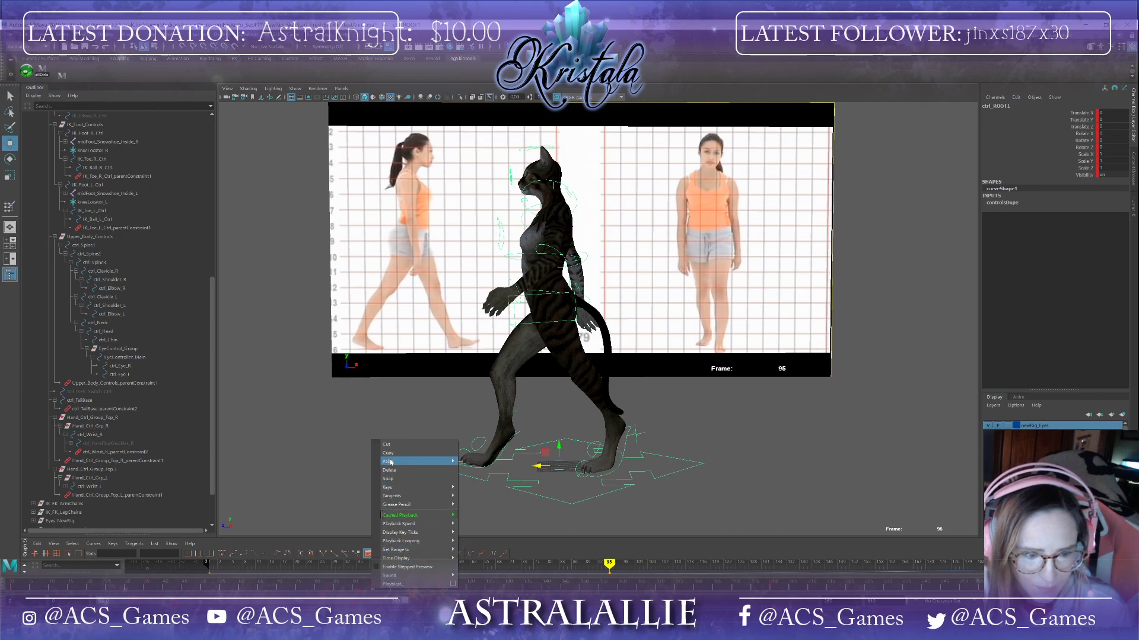
{"action": "left_click", "coordinate": [390, 454]}
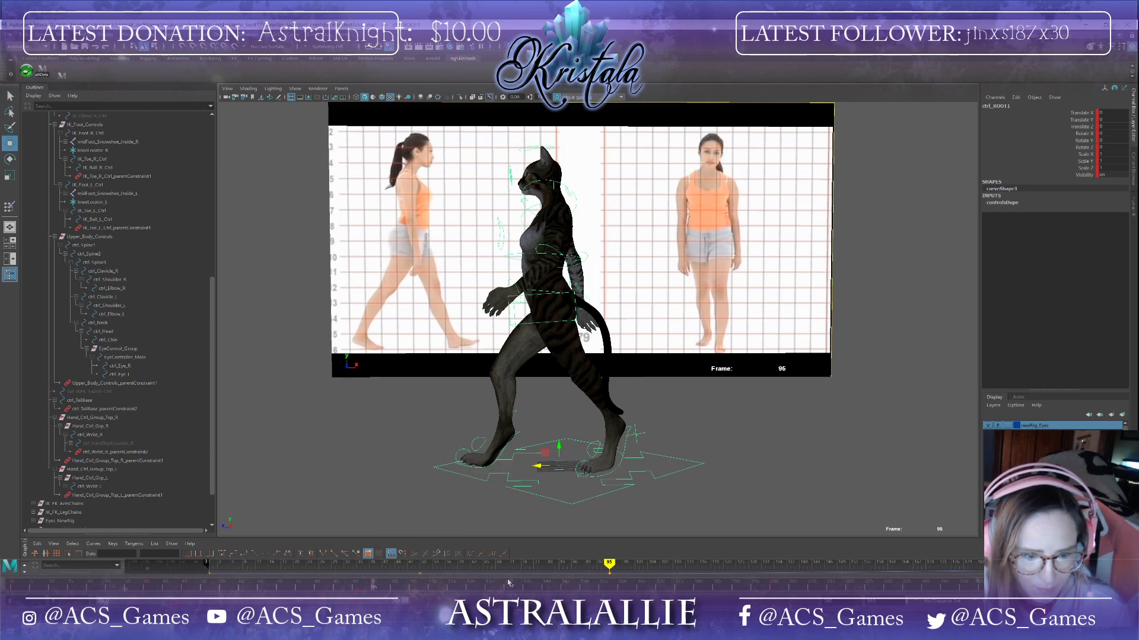
Step: Paste the root control's key at frame 140 and play back the walk animation
{"action": "left_click", "coordinate": [545, 590]}
{"action": "right_click", "coordinate": [544, 590]}
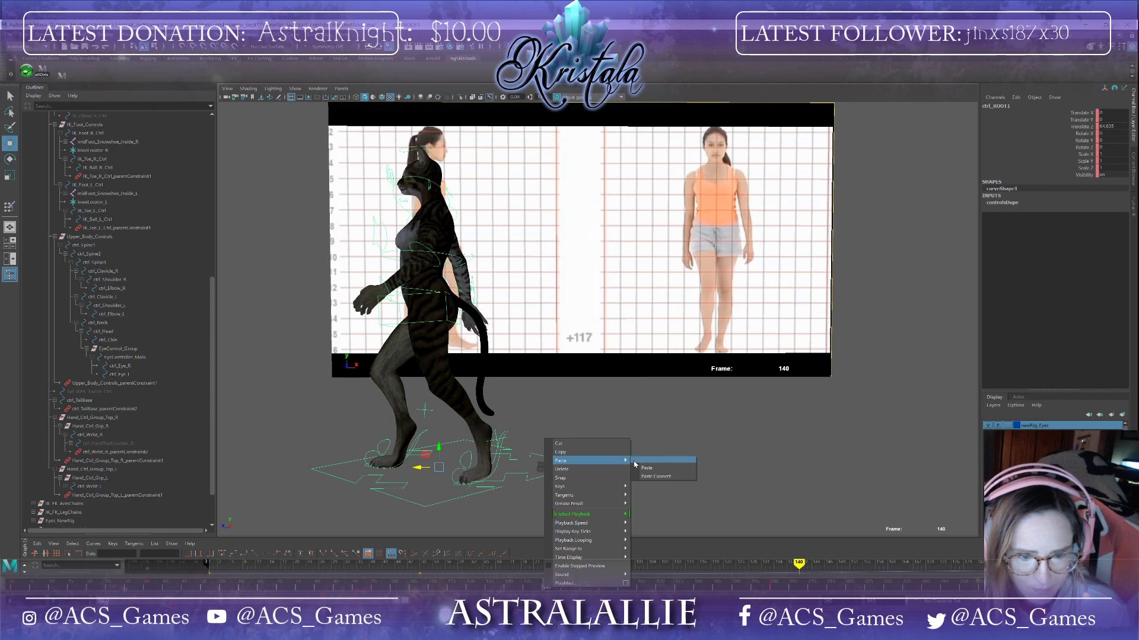
{"action": "left_click", "coordinate": [649, 469]}
{"action": "left_click_drag", "start_coordinate": [546, 590], "coordinate": [166, 562]}
{"action": "key", "text": "alt+v"}
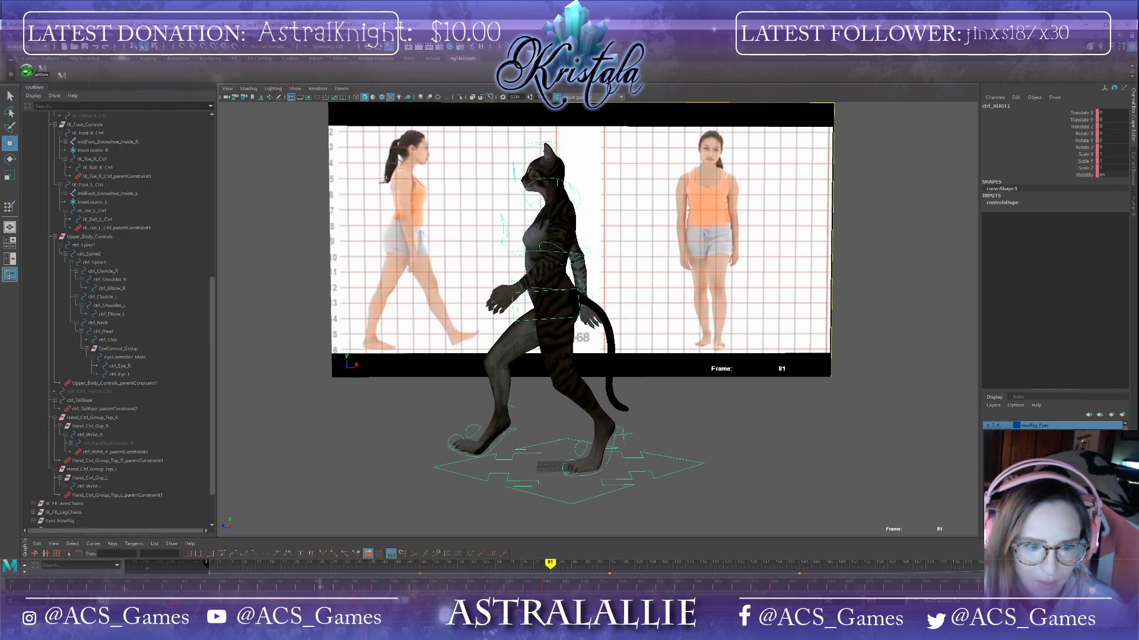
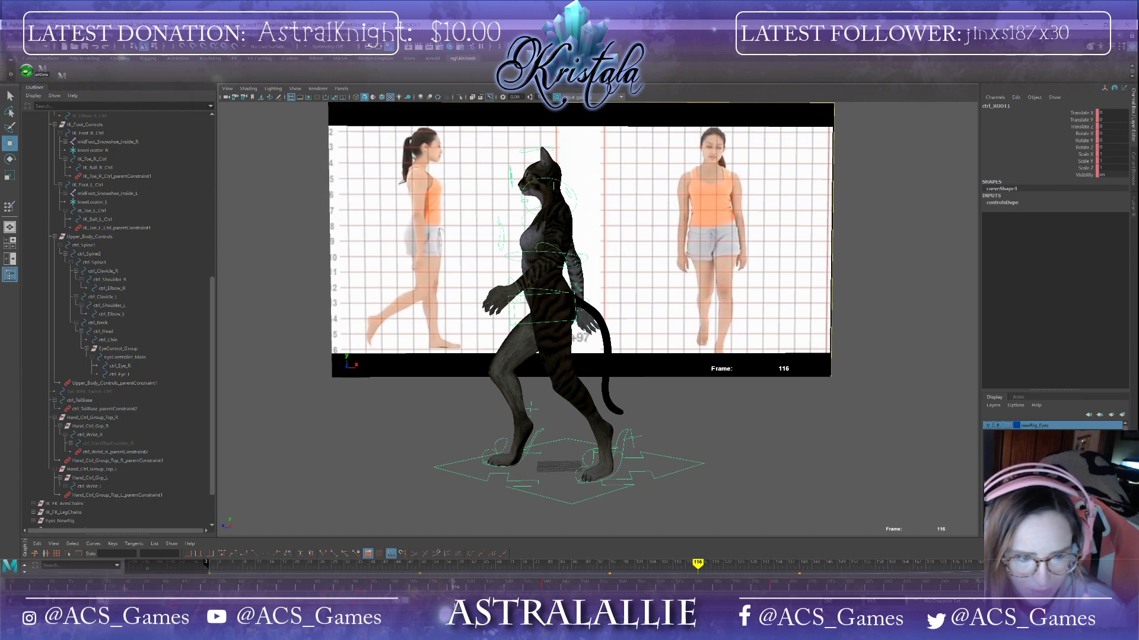
{"action": "left_click_drag", "start_coordinate": [454, 605], "coordinate": [450, 606]}
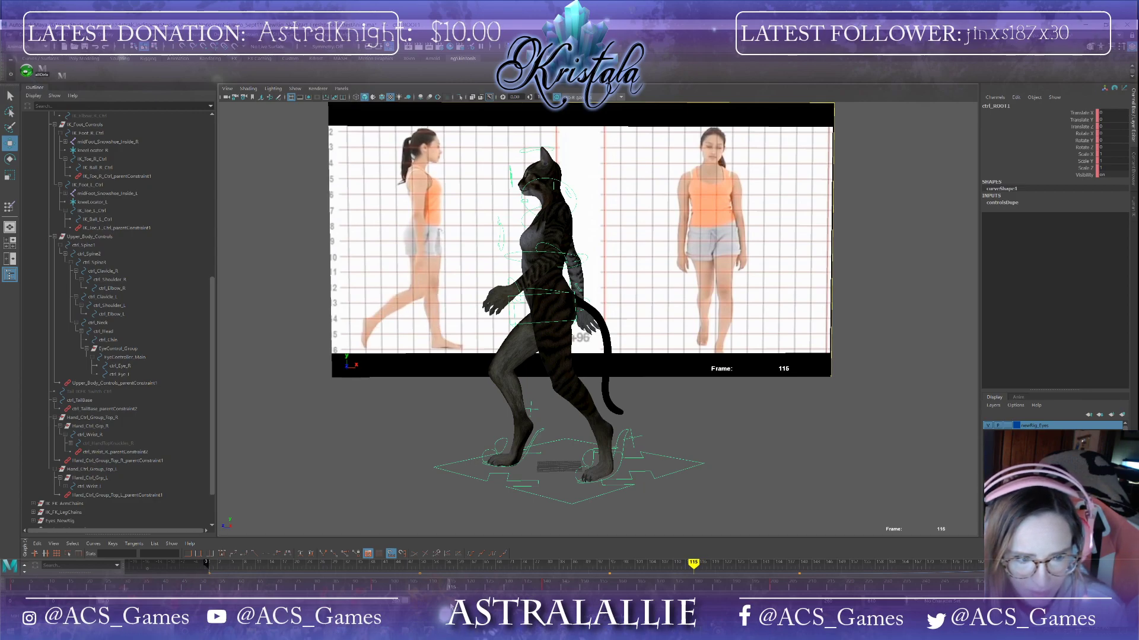
{"action": "left_click", "coordinate": [624, 454]}
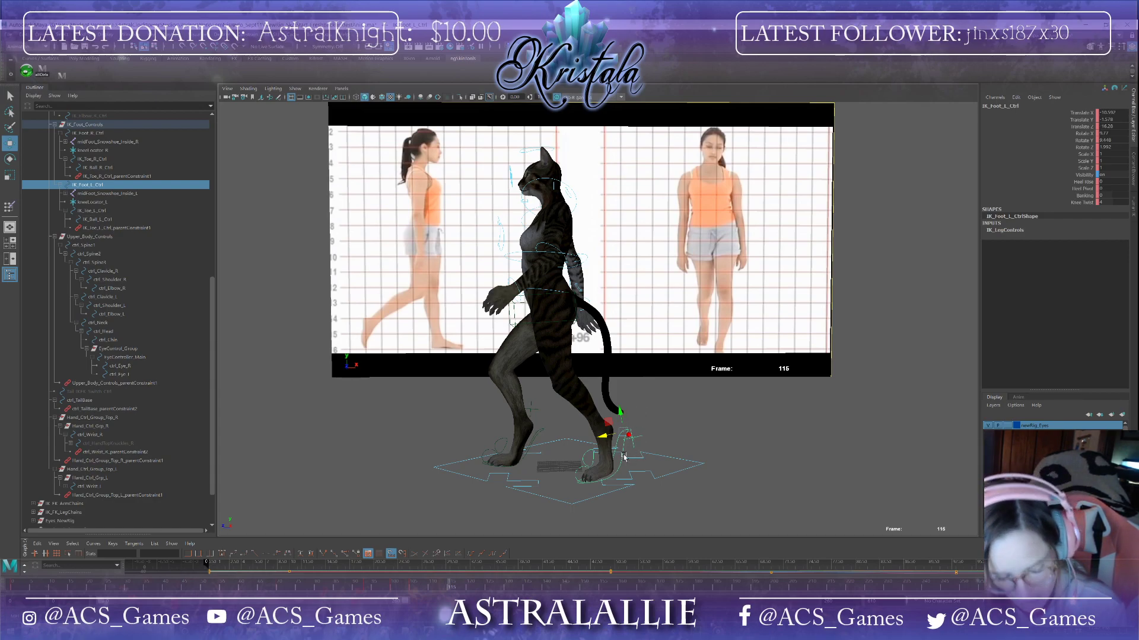
{"action": "key", "text": "e"}
{"action": "left_click_drag", "start_coordinate": [637, 422], "coordinate": [633, 422]}
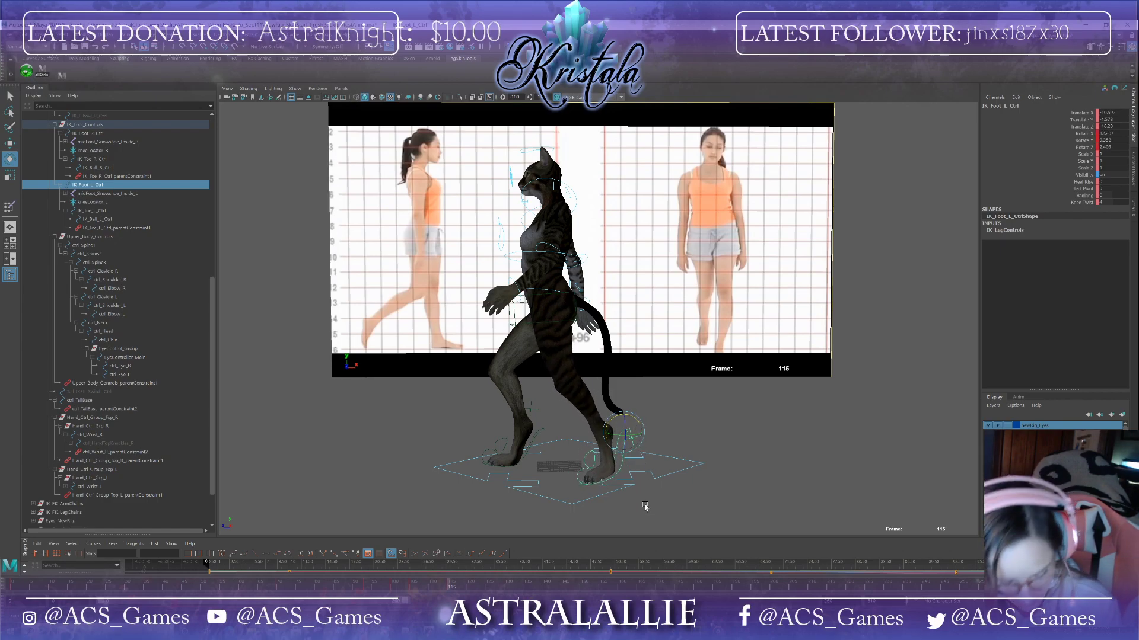
{"action": "key", "text": "ctrl+z"}
Step: At frame 116, rotate the left foot ball control slightly
{"action": "left_click_drag", "start_coordinate": [410, 593], "coordinate": [451, 587]}
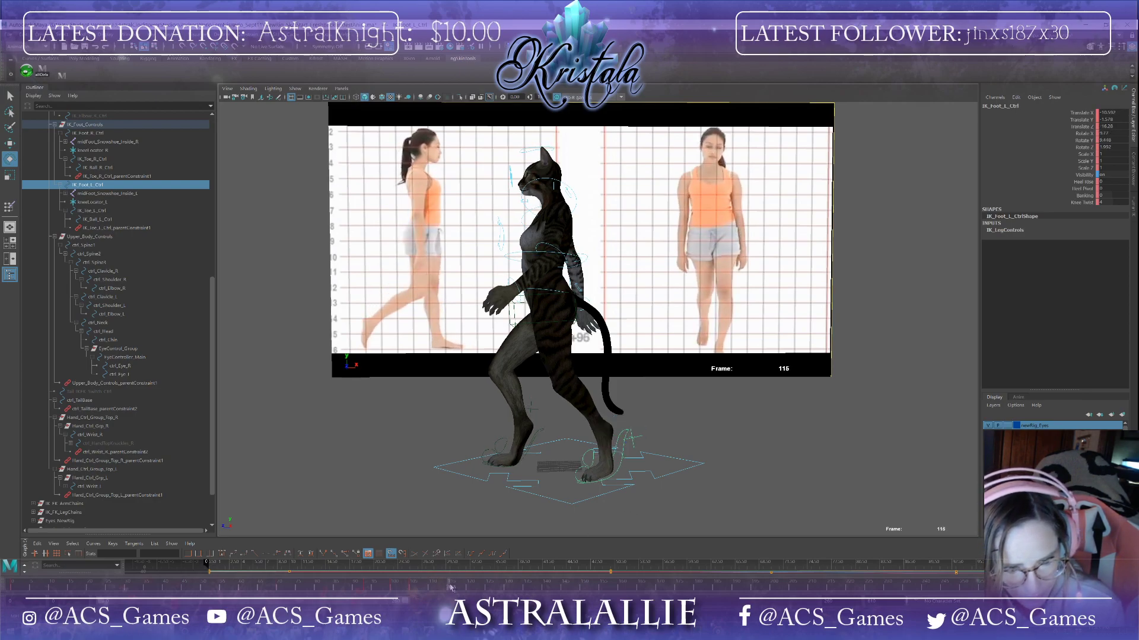
{"action": "left_click", "coordinate": [595, 456]}
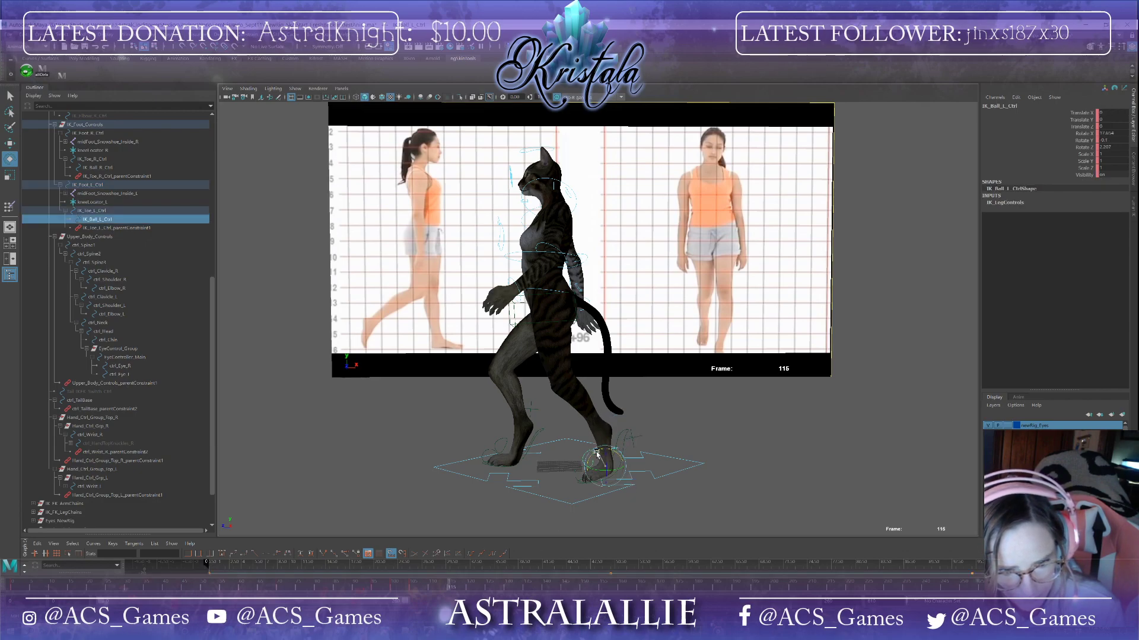
{"action": "left_click_drag", "start_coordinate": [593, 454], "coordinate": [594, 455]}
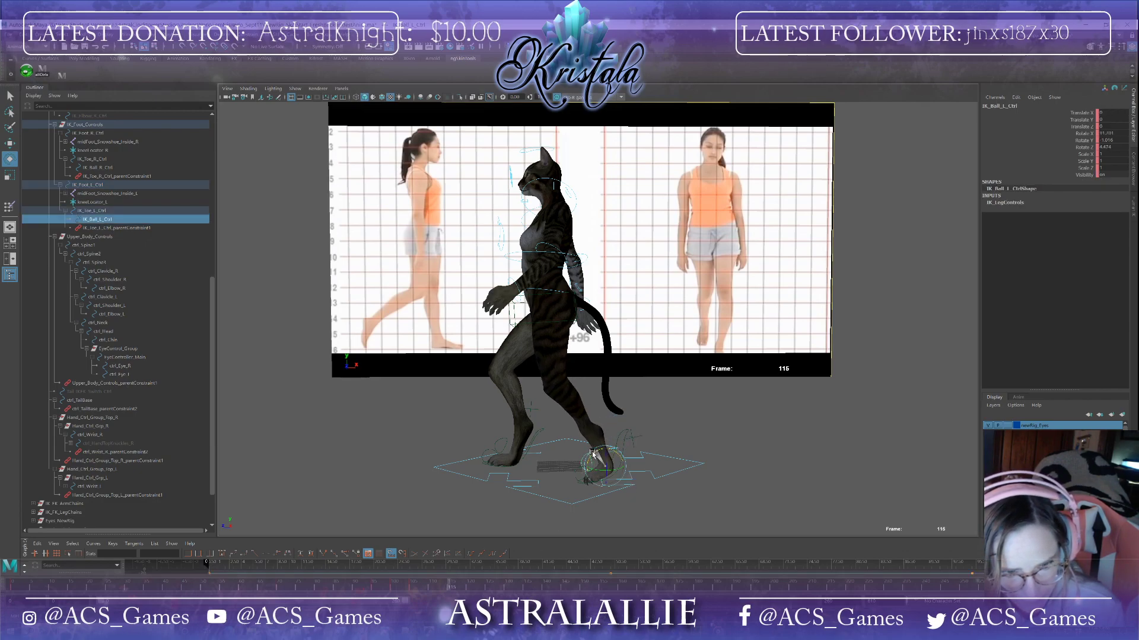
{"action": "left_click_drag", "start_coordinate": [592, 453], "coordinate": [594, 455]}
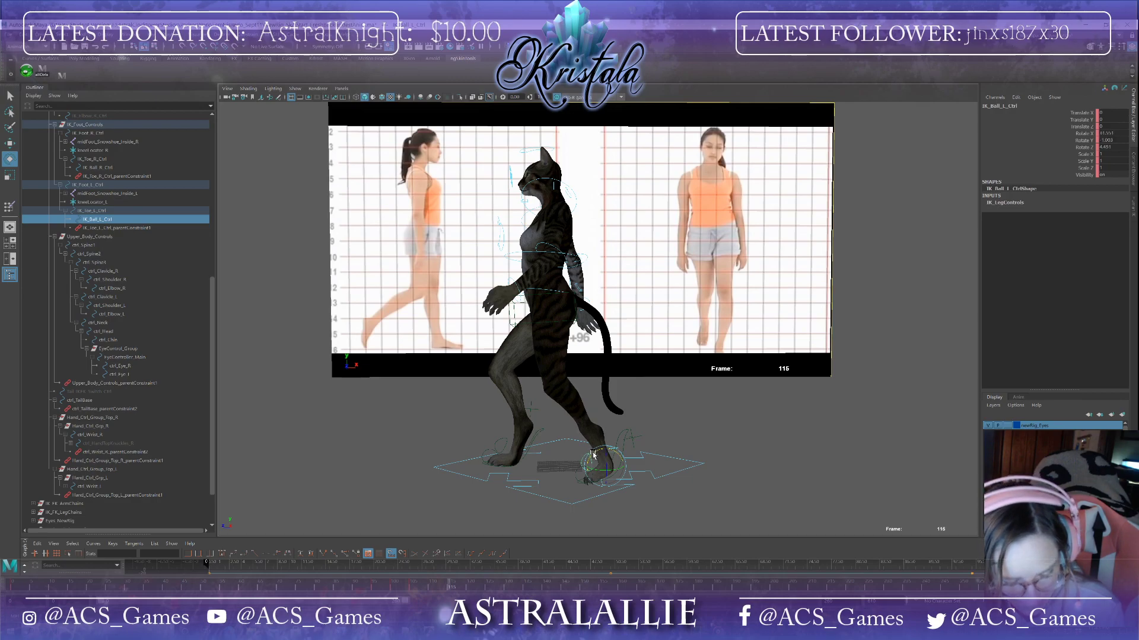
Step: At frame 121, raise the left foot IK control to lift the foot
{"action": "key", "text": "w"}
{"action": "left_click", "coordinate": [624, 450]}
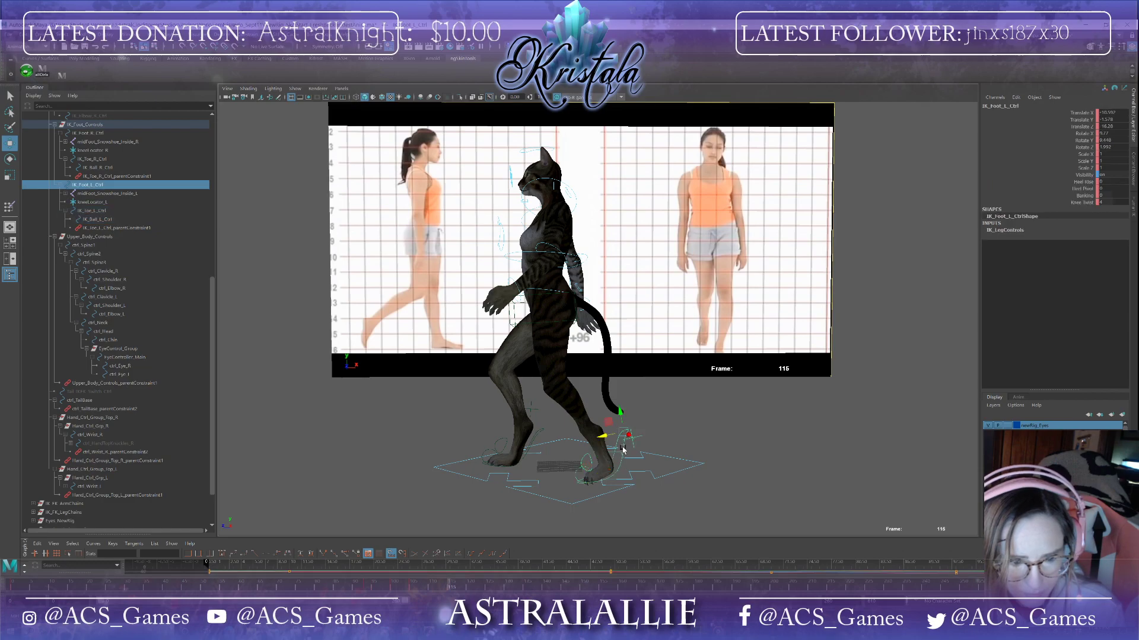
{"action": "left_click_drag", "start_coordinate": [619, 411], "coordinate": [618, 409]}
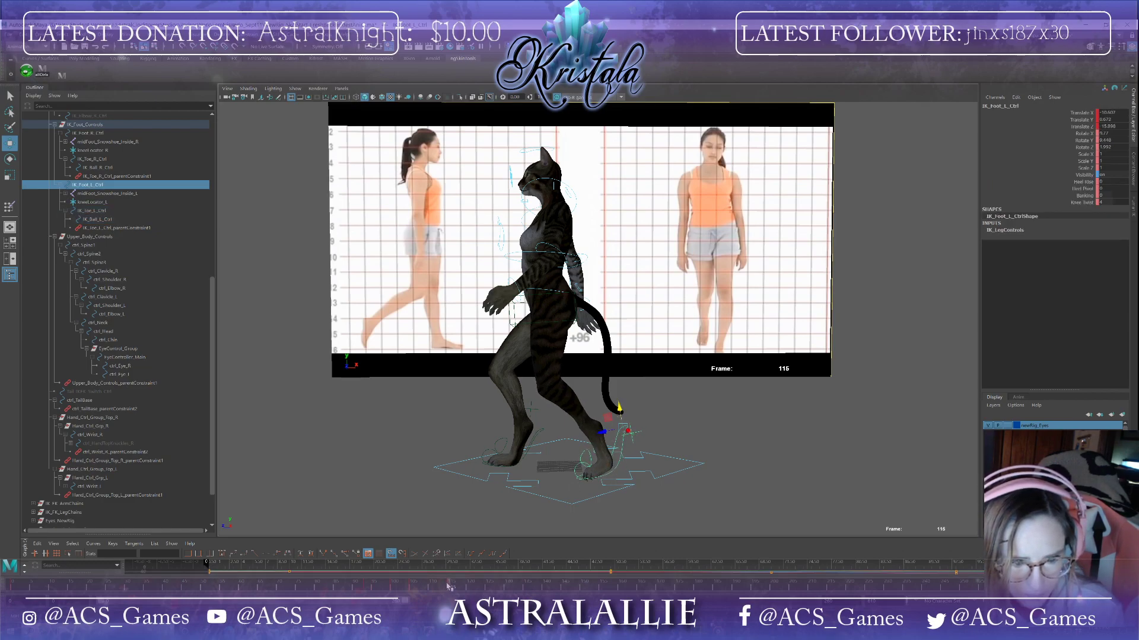
{"action": "left_click_drag", "start_coordinate": [446, 587], "coordinate": [473, 561]}
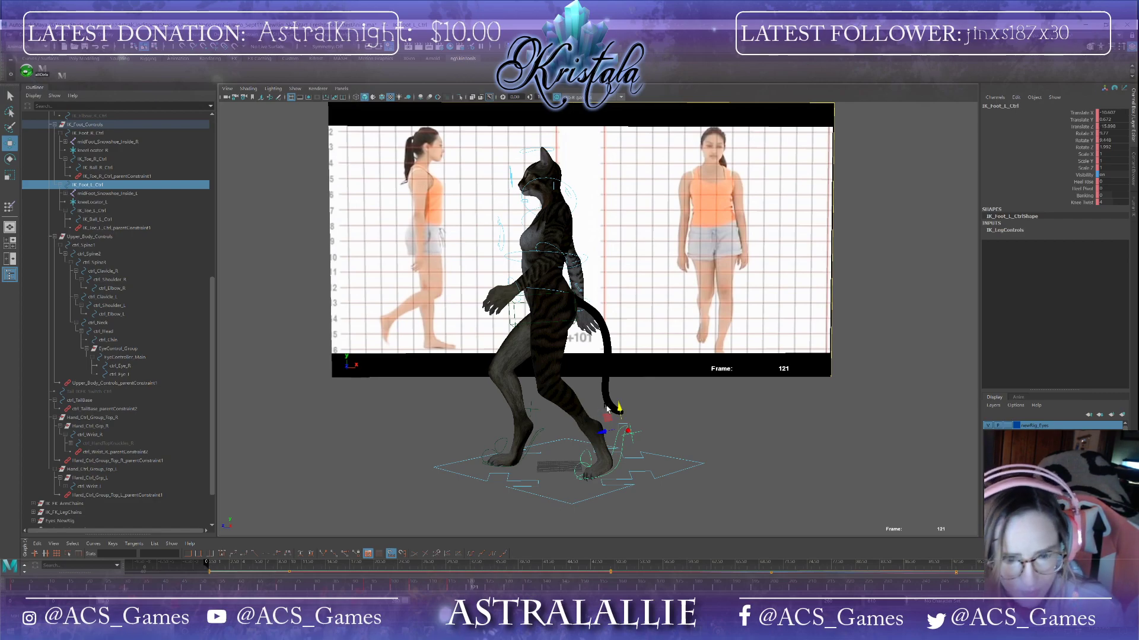
{"action": "left_click_drag", "start_coordinate": [618, 408], "coordinate": [617, 383]}
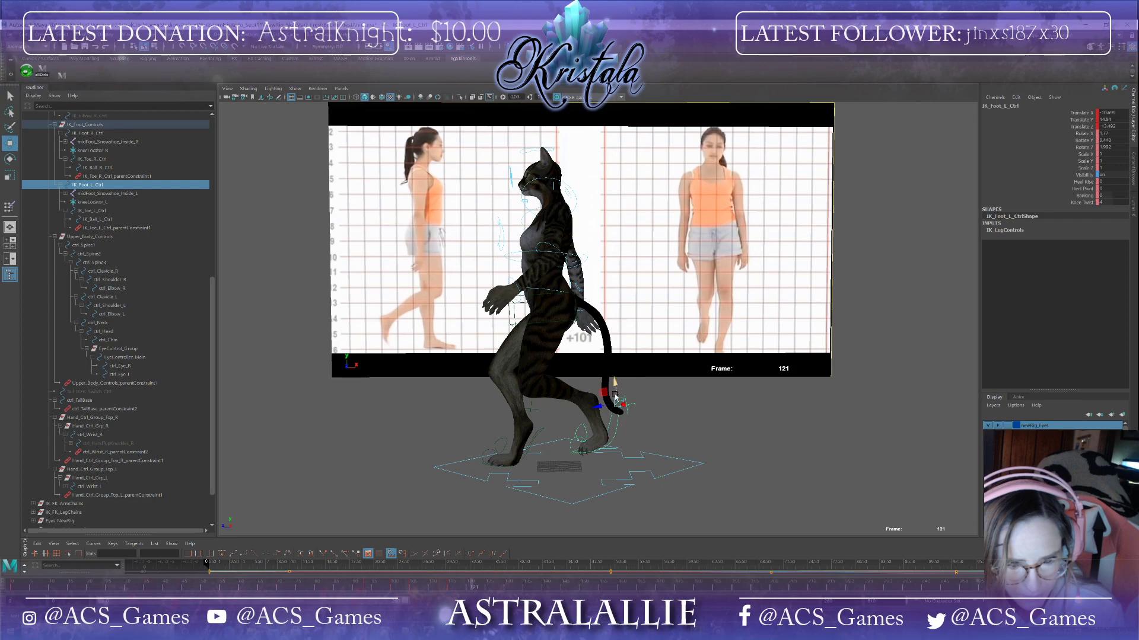
Step: Rotate the left foot IK control and the left foot ball control at frame 121
{"action": "key", "text": "e"}
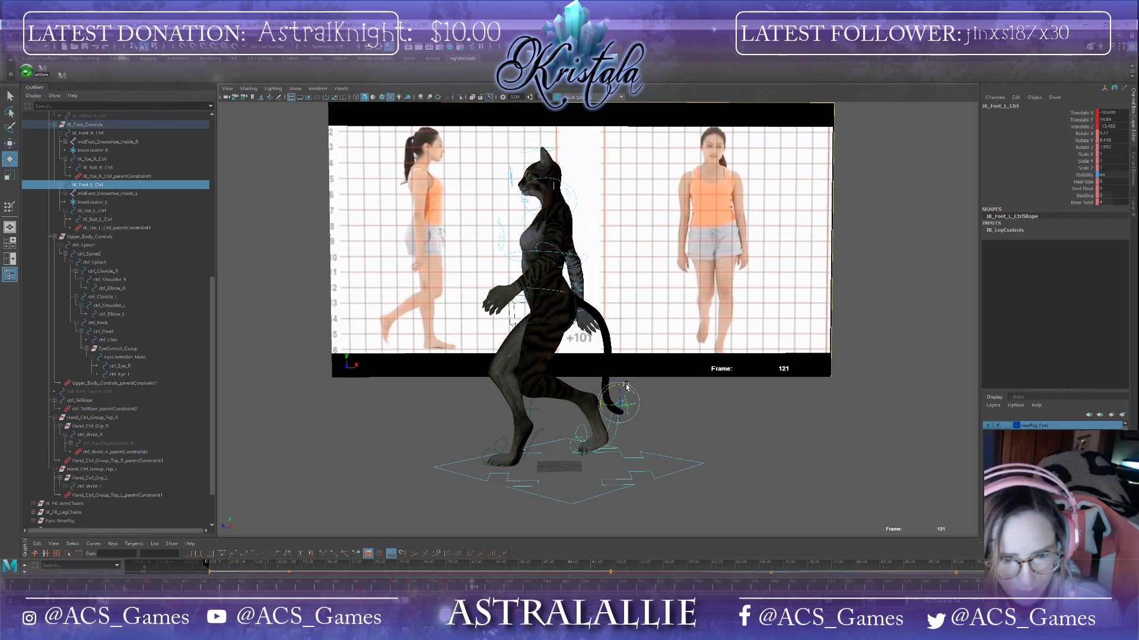
{"action": "left_click_drag", "start_coordinate": [626, 385], "coordinate": [600, 450]}
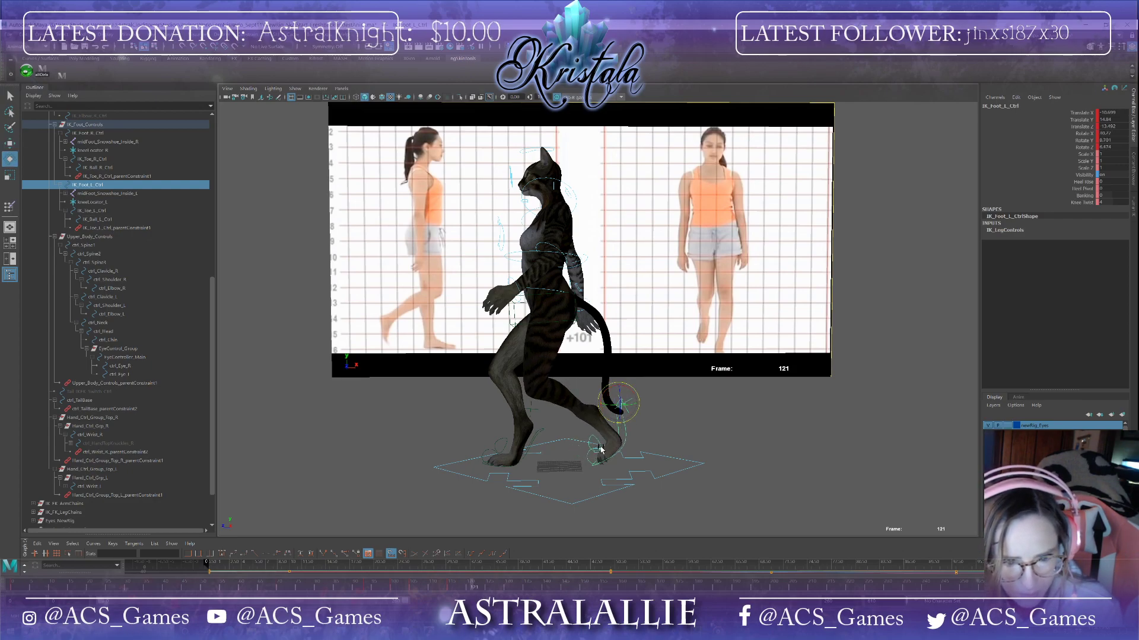
{"action": "left_click", "coordinate": [599, 444]}
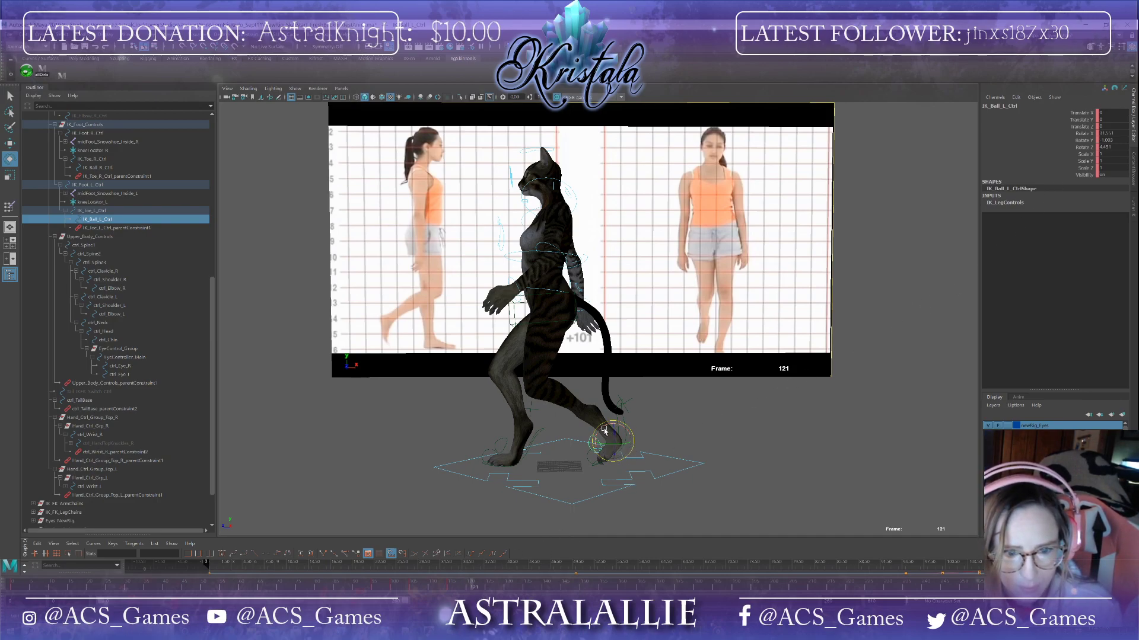
{"action": "mouse_move", "coordinate": [606, 431]}
{"action": "left_mouse_down"}
{"action": "mouse_move", "coordinate": [603, 446]}
{"action": "mouse_move", "coordinate": [639, 430]}
{"action": "mouse_move", "coordinate": [584, 440]}
{"action": "mouse_move", "coordinate": [613, 422]}
{"action": "left_mouse_up"}
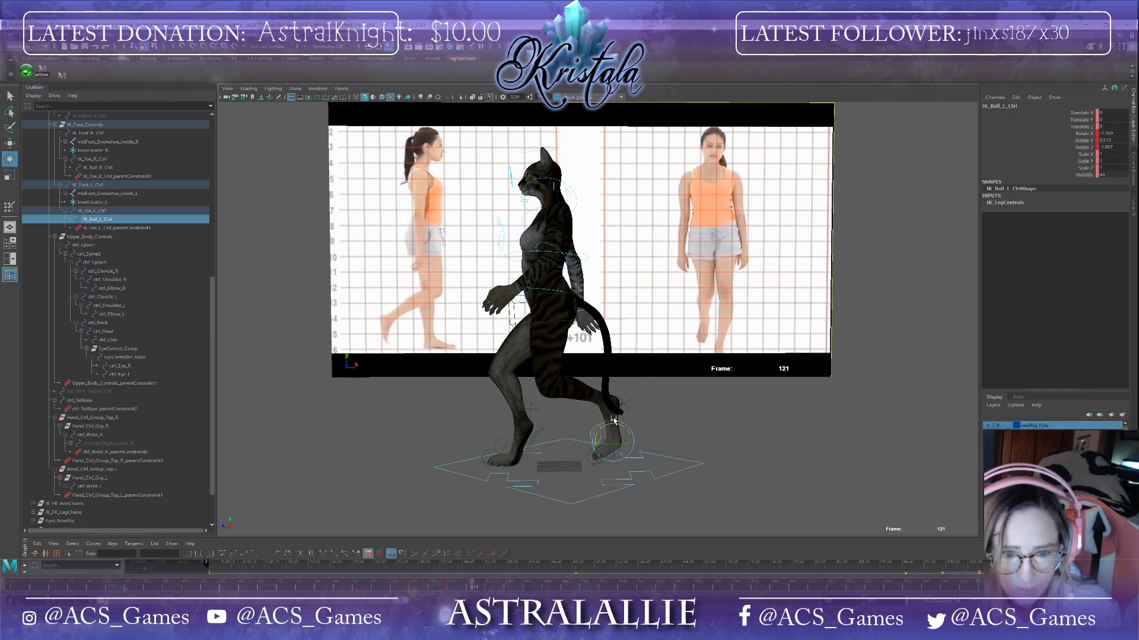
Step: Set the left foot ball control's rotate values to 0 at frame 121
{"action": "left_click_drag", "start_coordinate": [1117, 136], "coordinate": [1109, 148]}
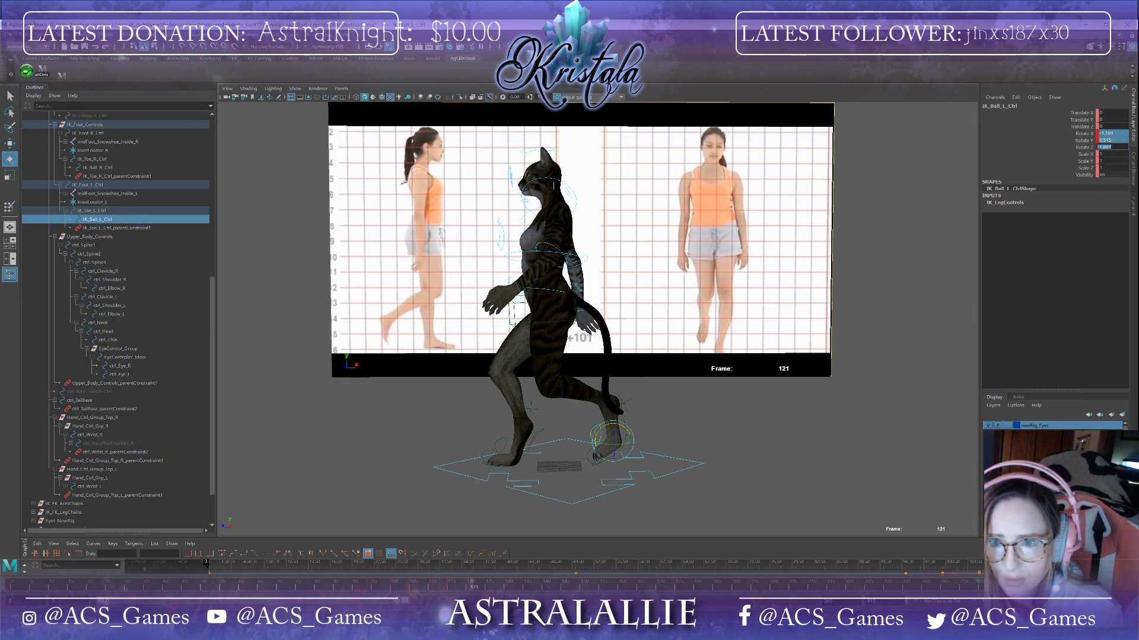
{"action": "type", "text": "0"}
{"action": "key", "text": "Return"}
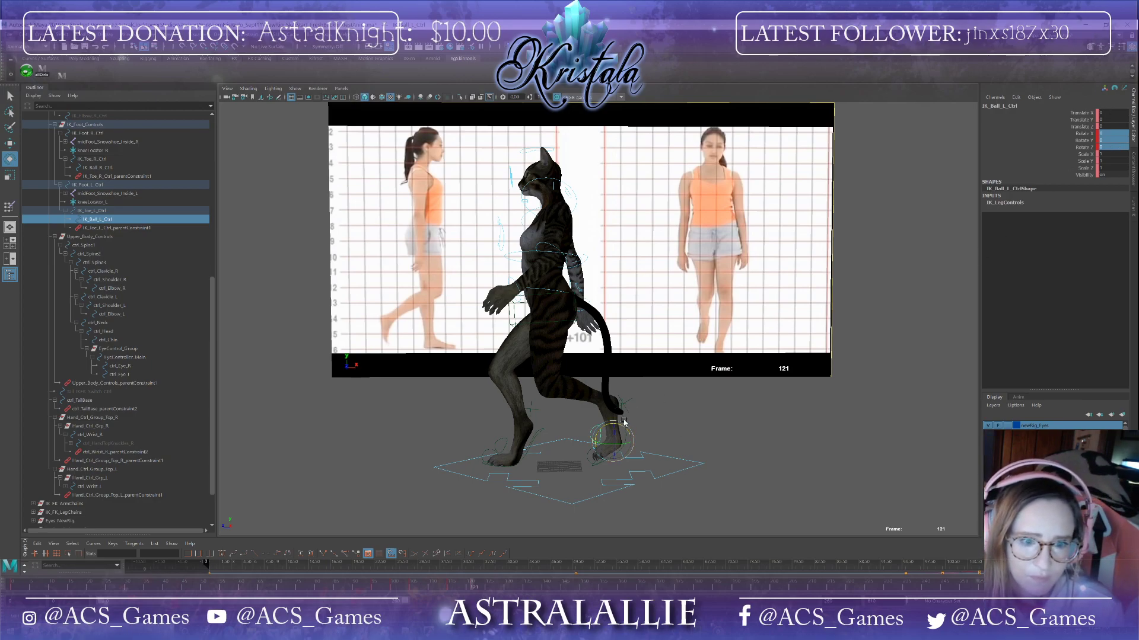
Step: Reselect the left foot IK control and adjust its rotation at frame 121
{"action": "left_click_drag", "start_coordinate": [624, 418], "coordinate": [621, 419]}
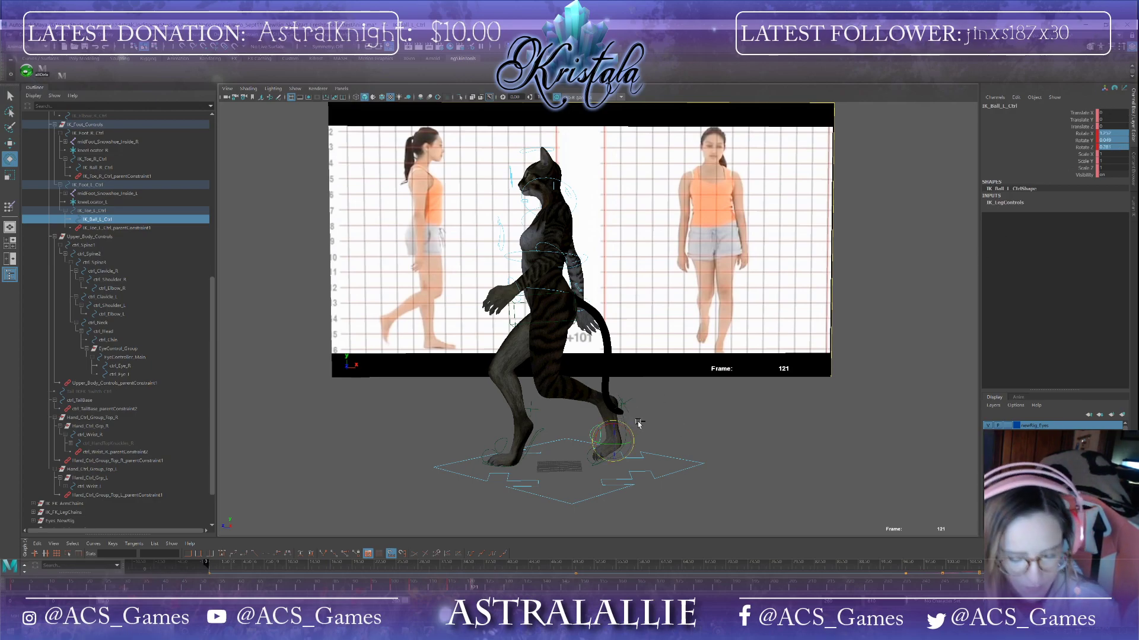
{"action": "left_click", "coordinate": [626, 422]}
{"action": "left_click", "coordinate": [624, 423]}
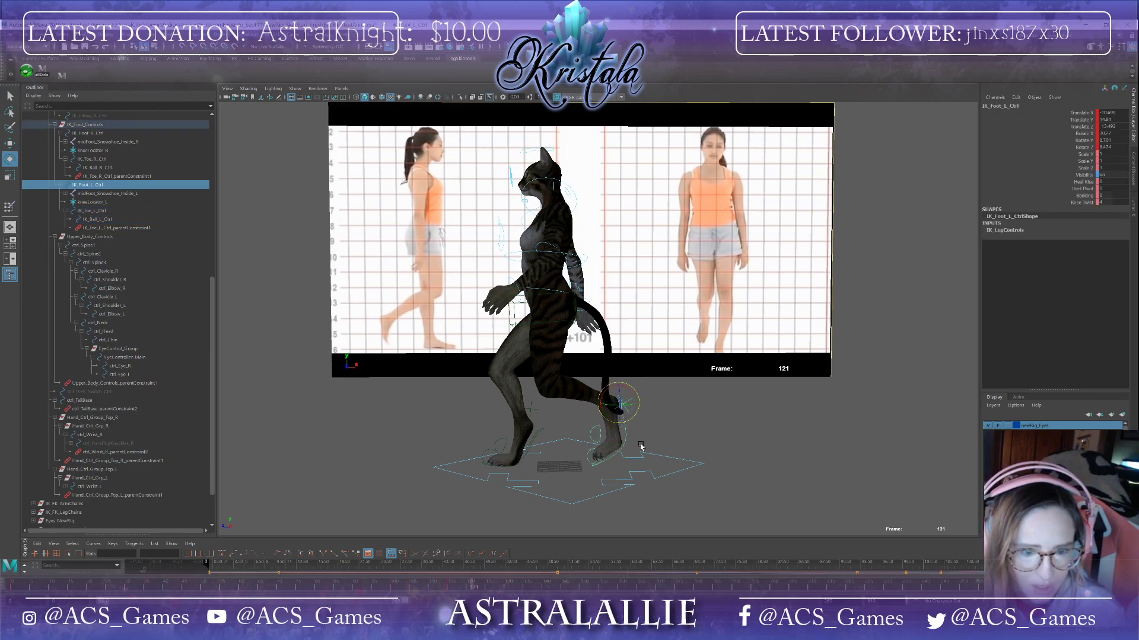
{"action": "left_click_drag", "start_coordinate": [625, 385], "coordinate": [619, 385]}
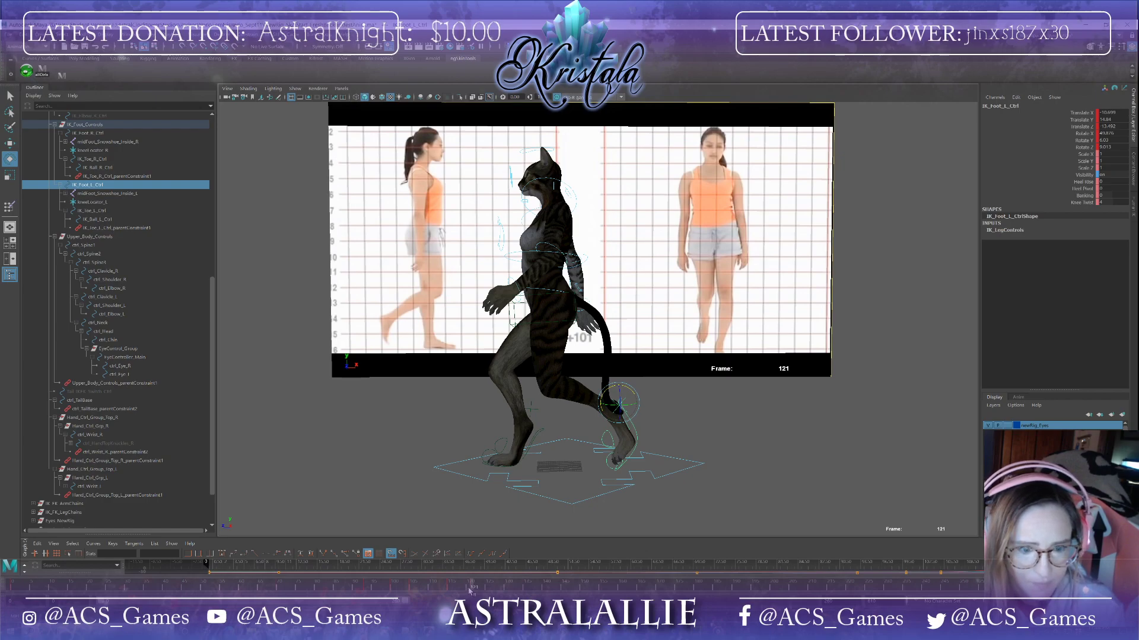
Step: At frame 113, set the left foot ball control's rotate values to 0
{"action": "left_click_drag", "start_coordinate": [470, 590], "coordinate": [442, 576]}
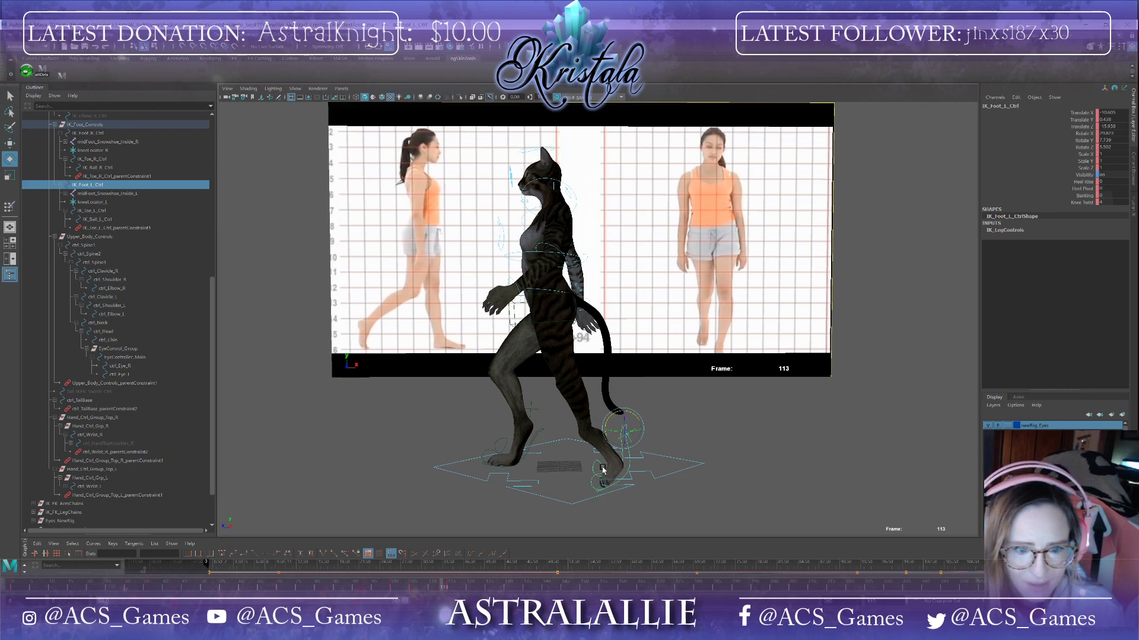
{"action": "left_click", "coordinate": [625, 470]}
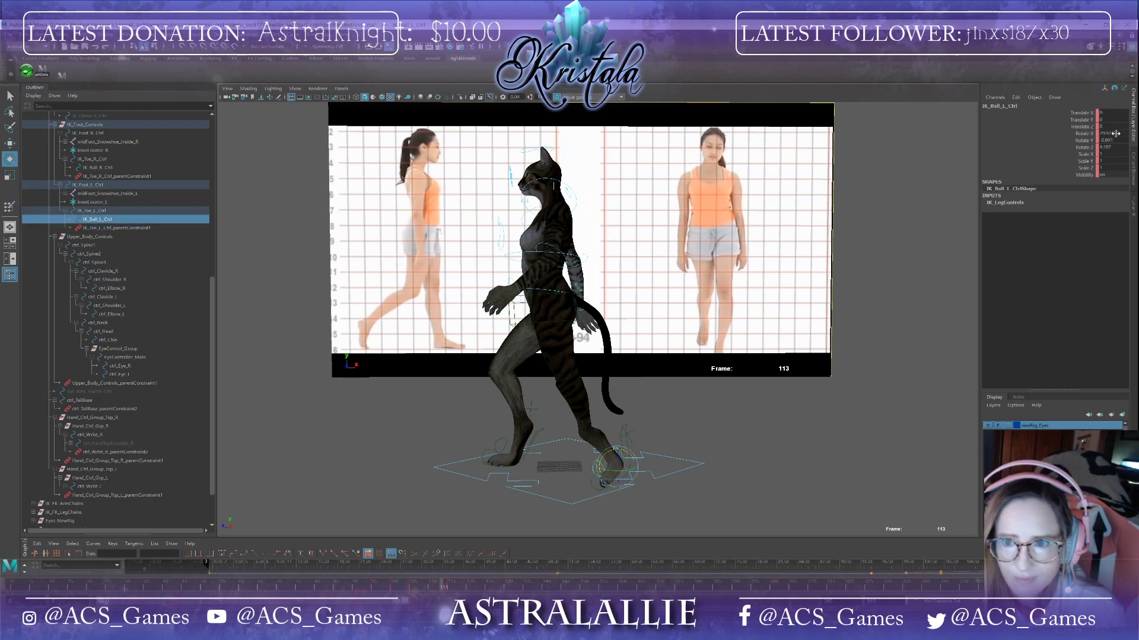
{"action": "left_click_drag", "start_coordinate": [1115, 133], "coordinate": [1115, 148]}
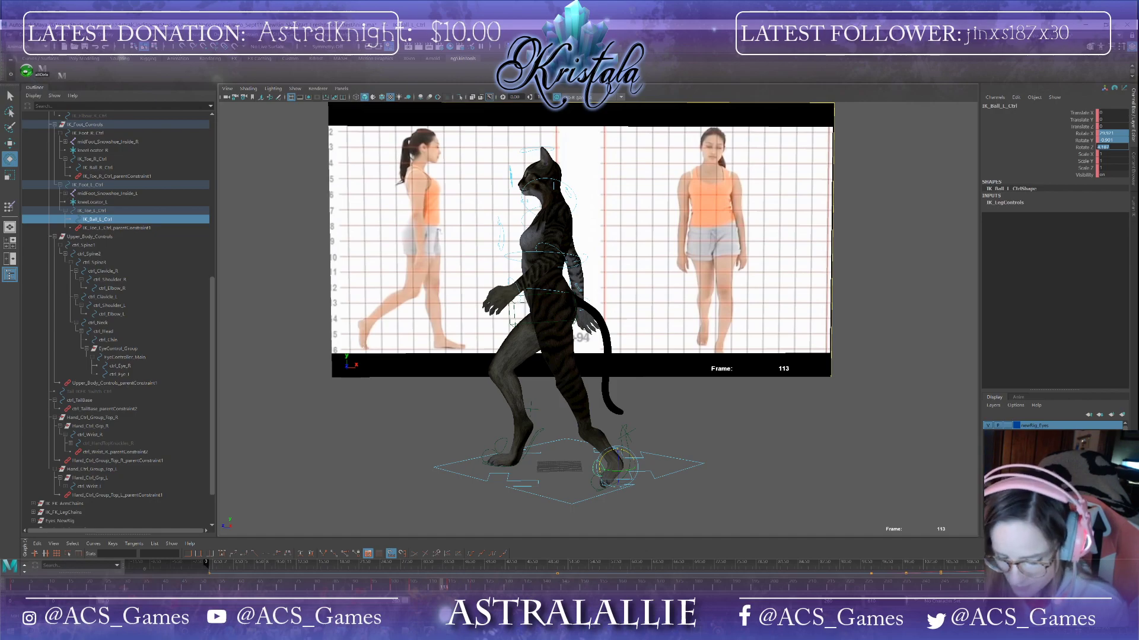
{"action": "type", "text": "0"}
{"action": "key", "text": "Return"}
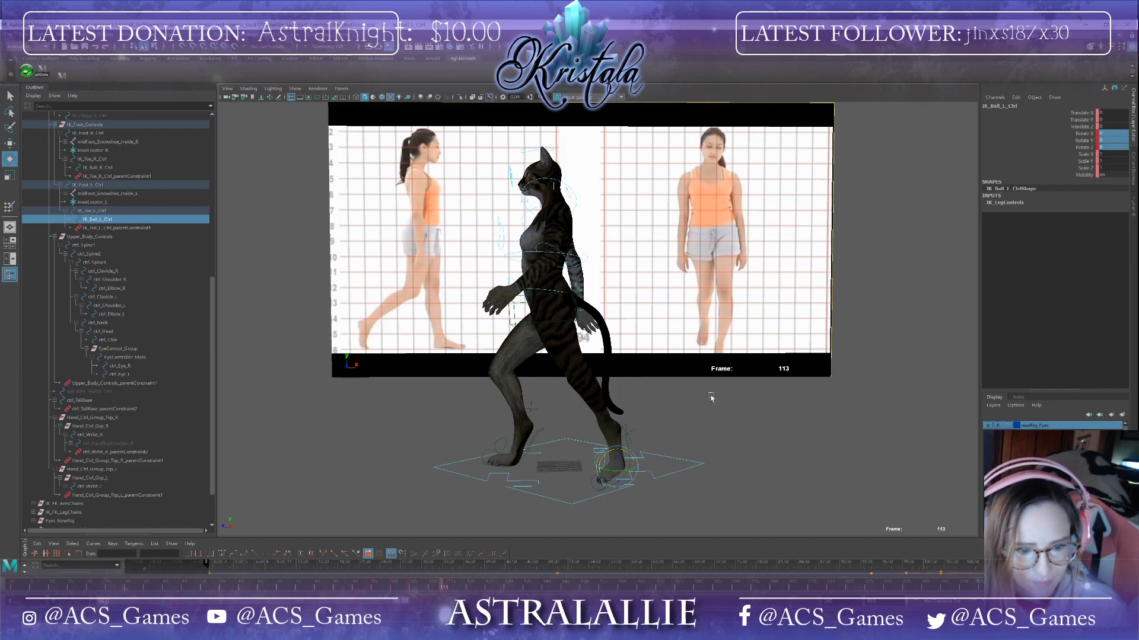
Step: At frame 116, set the left foot ball control's rotate values to 0
{"action": "left_click_drag", "start_coordinate": [441, 590], "coordinate": [450, 591]}
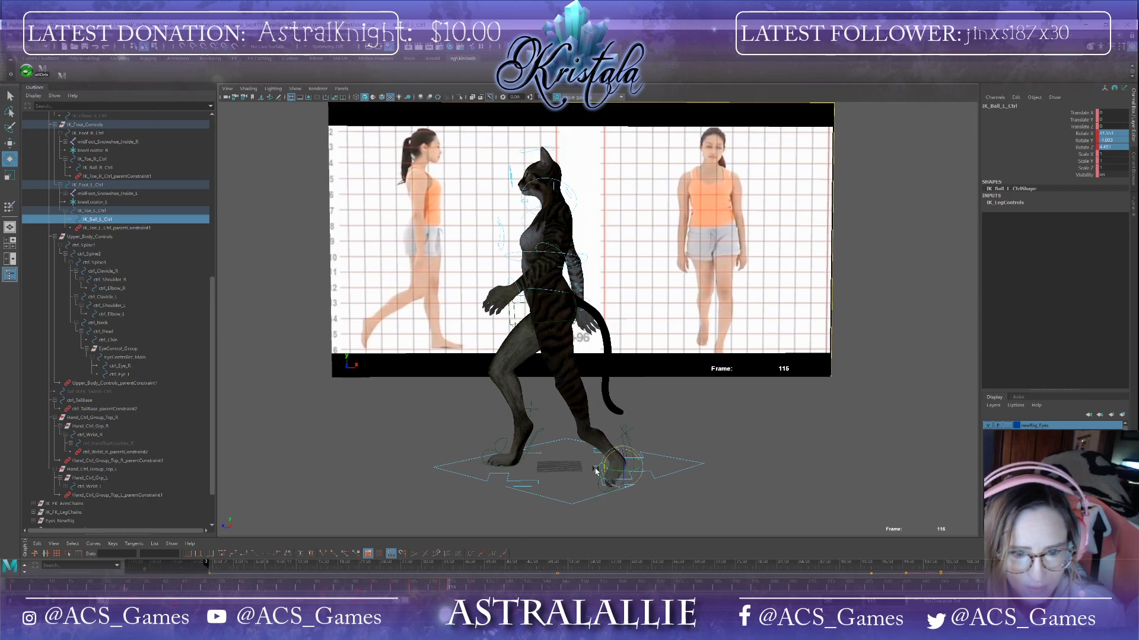
{"action": "left_click_drag", "start_coordinate": [598, 471], "coordinate": [600, 471]}
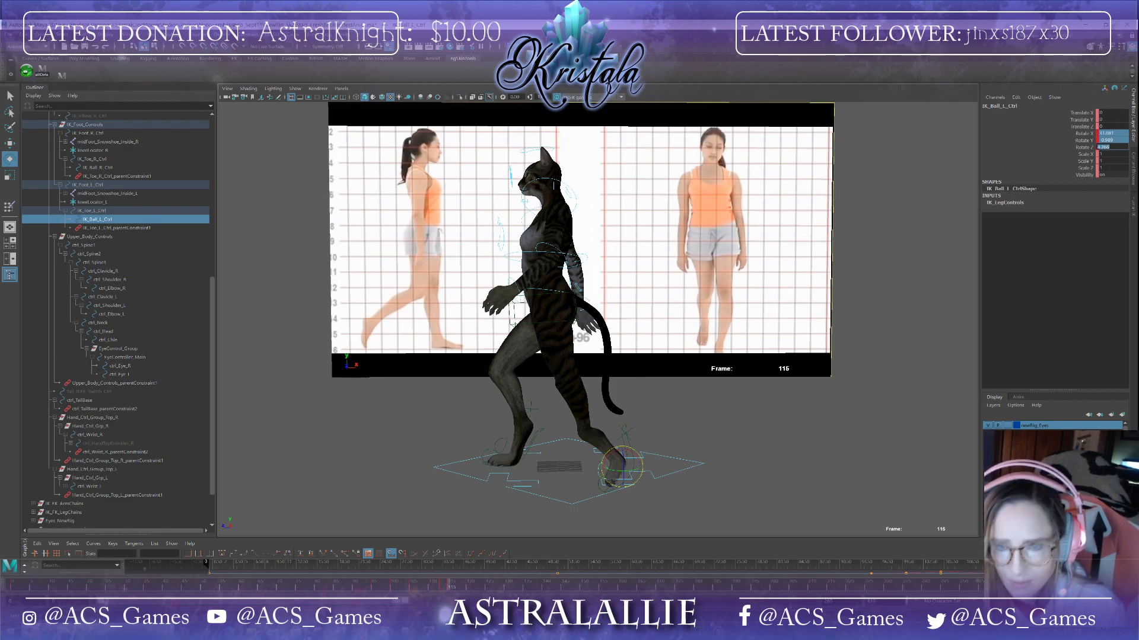
{"action": "type", "text": "0"}
{"action": "key", "text": "Return"}
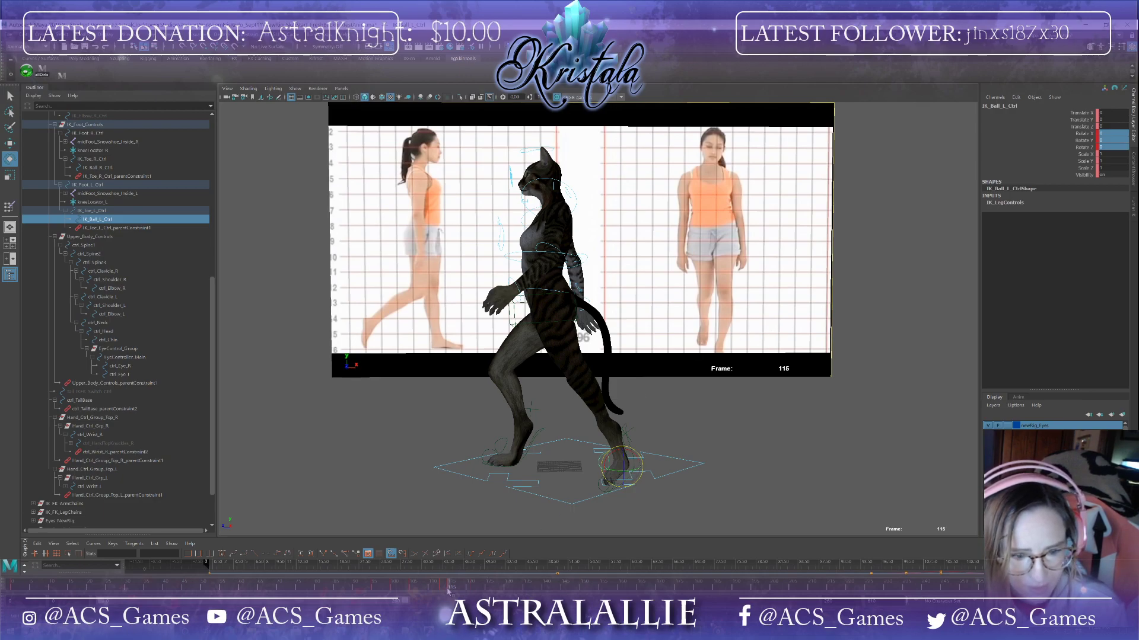
Step: At frame 122, select the hip control from the front and nudge it slightly
{"action": "left_click_drag", "start_coordinate": [448, 590], "coordinate": [473, 588]}
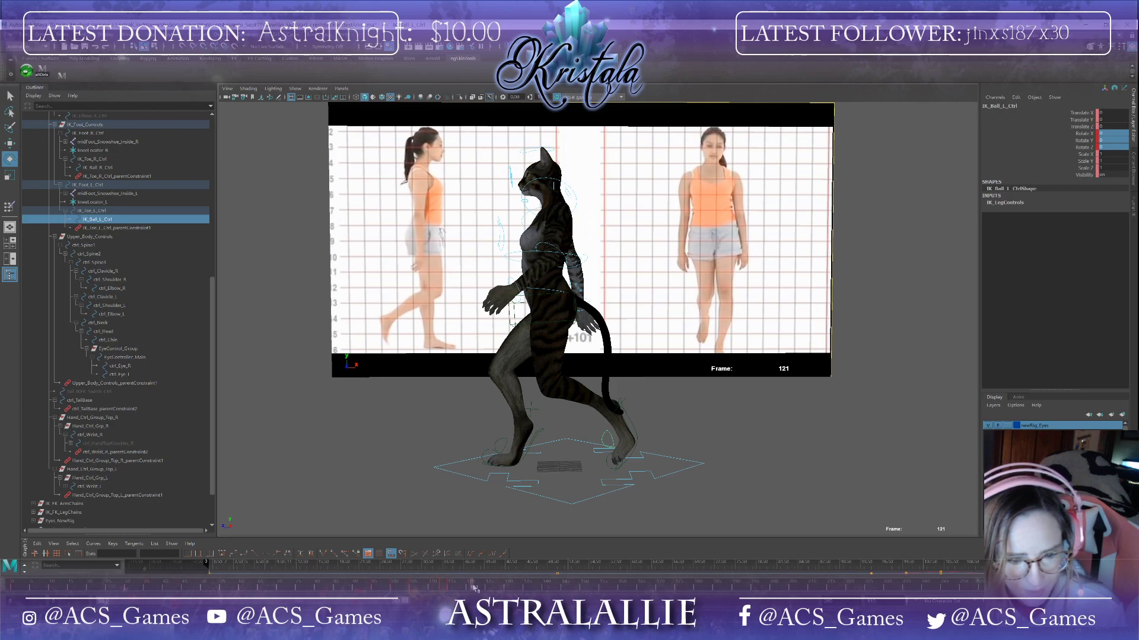
{"action": "left_click_drag", "start_coordinate": [473, 589], "coordinate": [478, 611]}
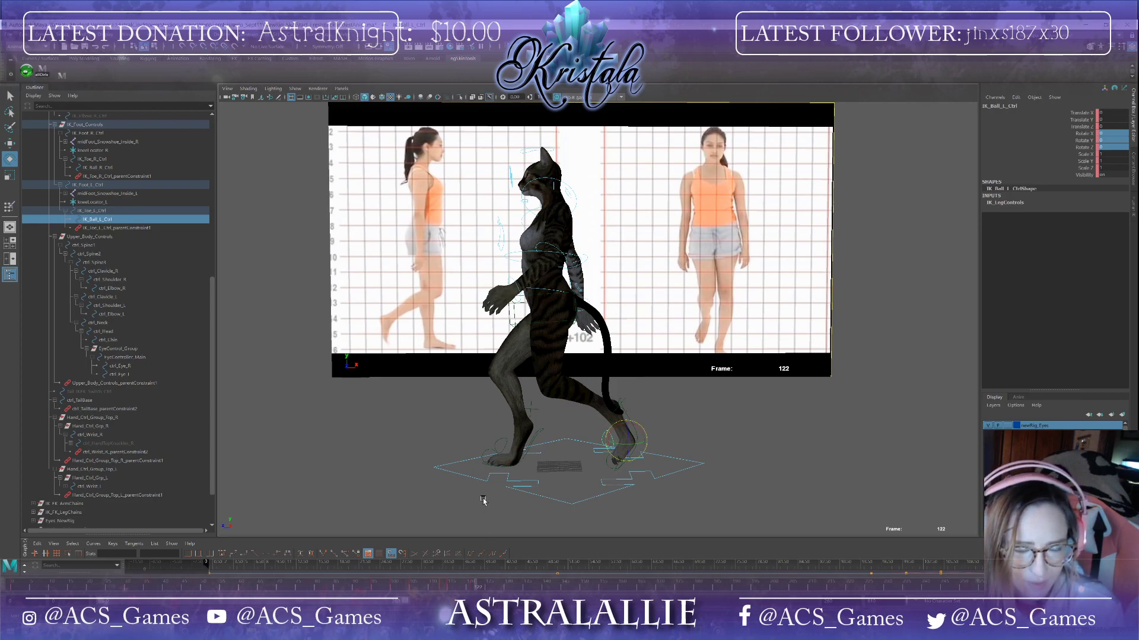
{"action": "left_click_drag", "start_coordinate": [483, 501], "coordinate": [542, 453], "text": "alt"}
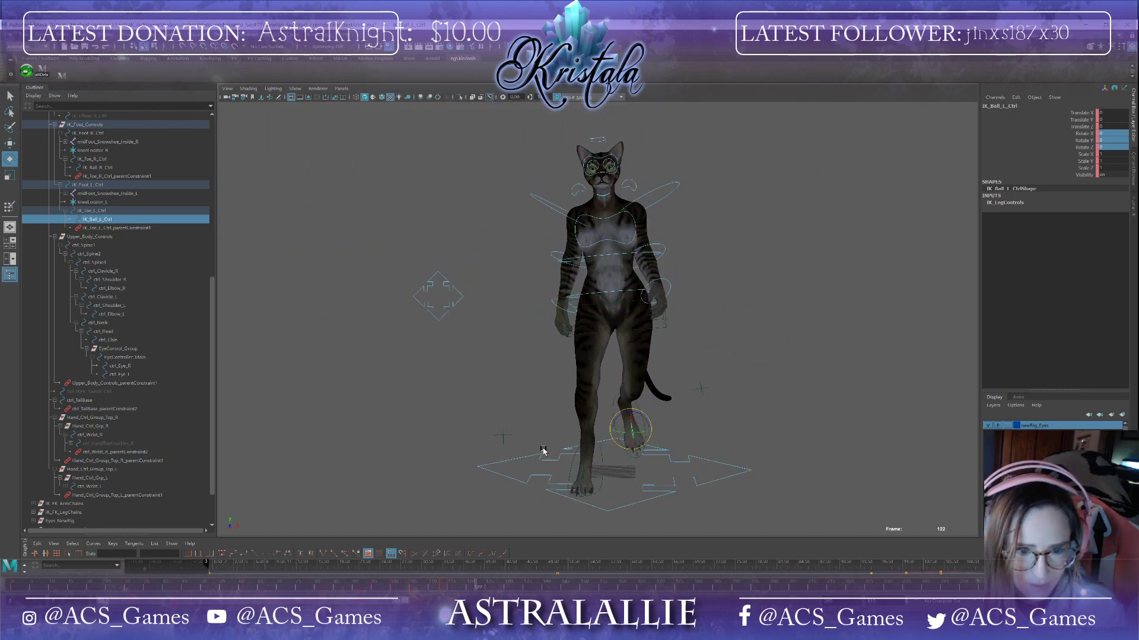
{"action": "left_click", "coordinate": [665, 320]}
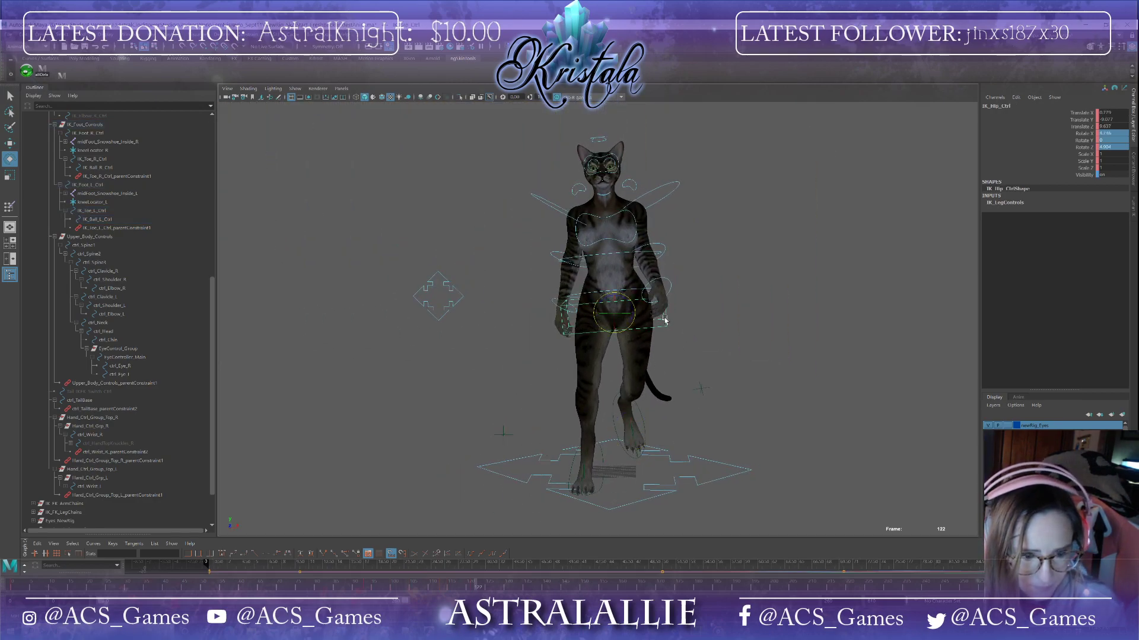
{"action": "left_click_drag", "start_coordinate": [632, 308], "coordinate": [632, 309]}
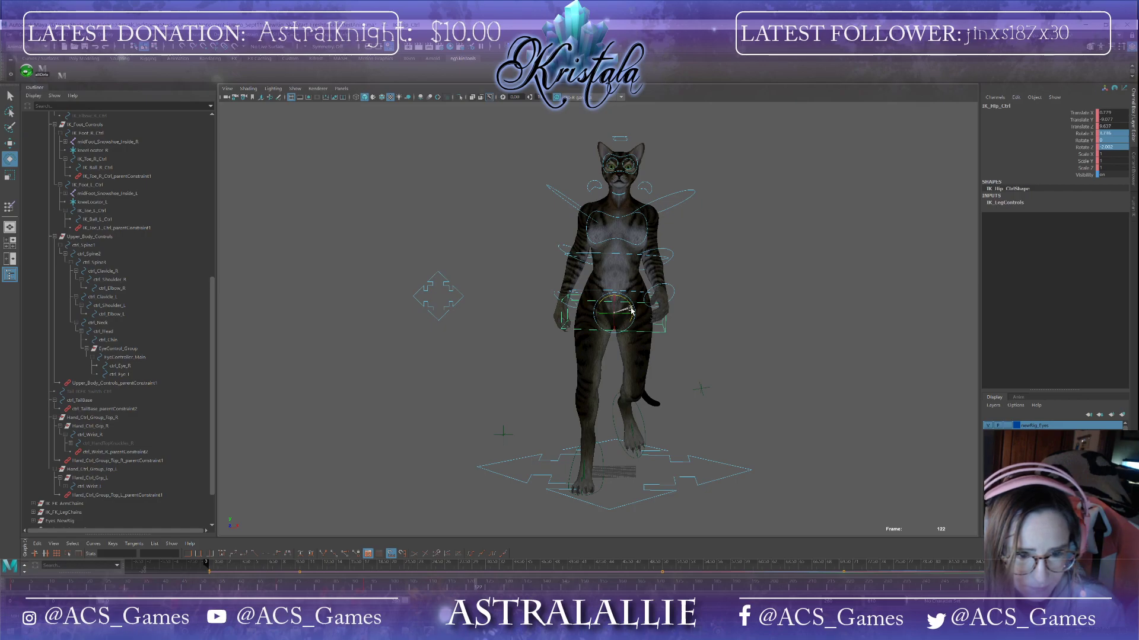
Step: Select the right foot IK control, undo a trial downward move, and set a key on it at frame 122
{"action": "left_click", "coordinate": [605, 477]}
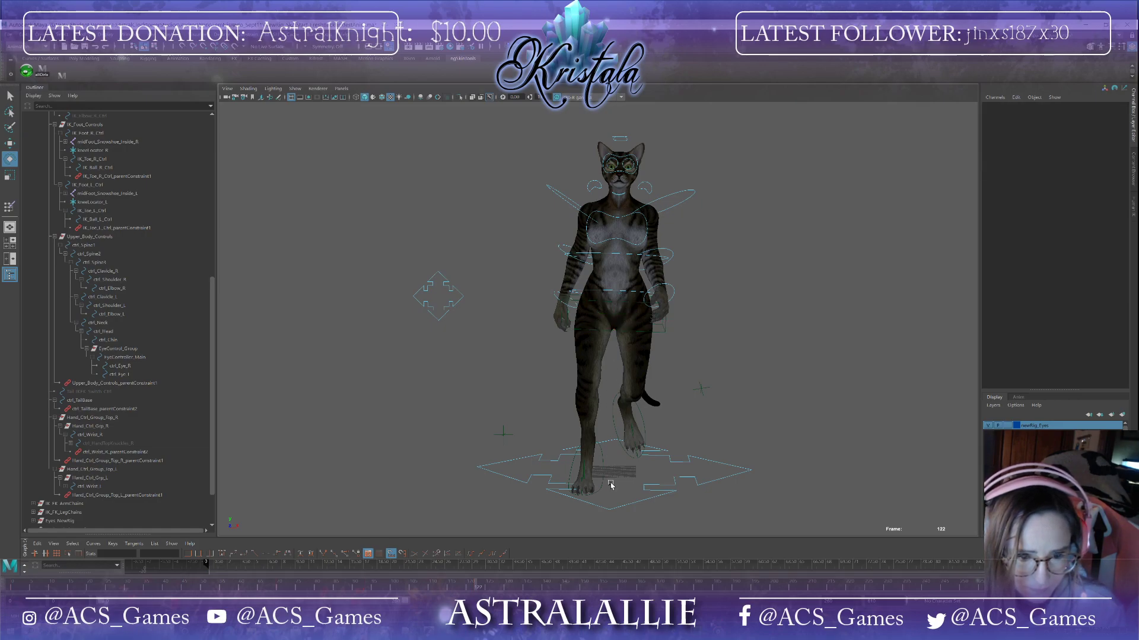
{"action": "left_click", "coordinate": [601, 482]}
{"action": "left_click_drag", "start_coordinate": [691, 495], "coordinate": [628, 496], "text": "alt"}
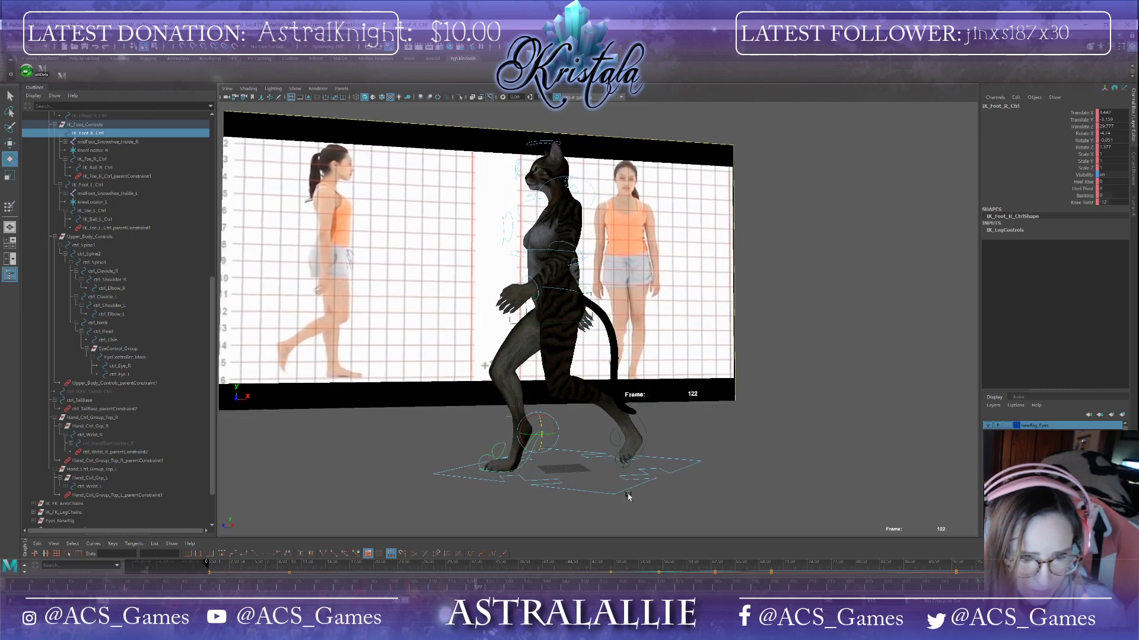
{"action": "key", "text": "w"}
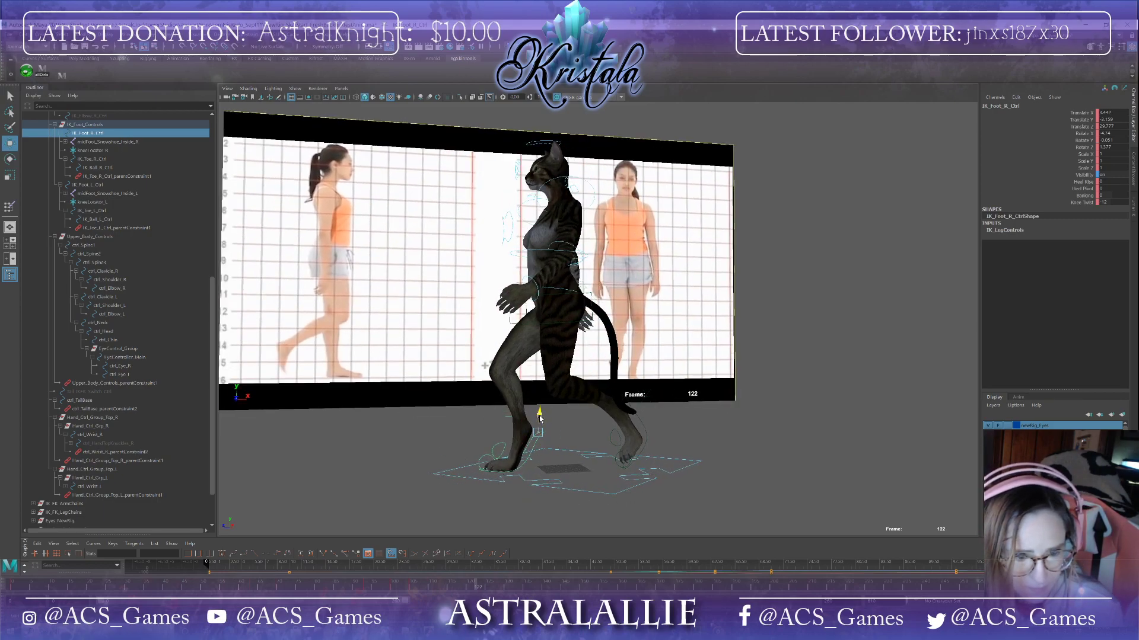
{"action": "left_click_drag", "start_coordinate": [539, 419], "coordinate": [541, 435]}
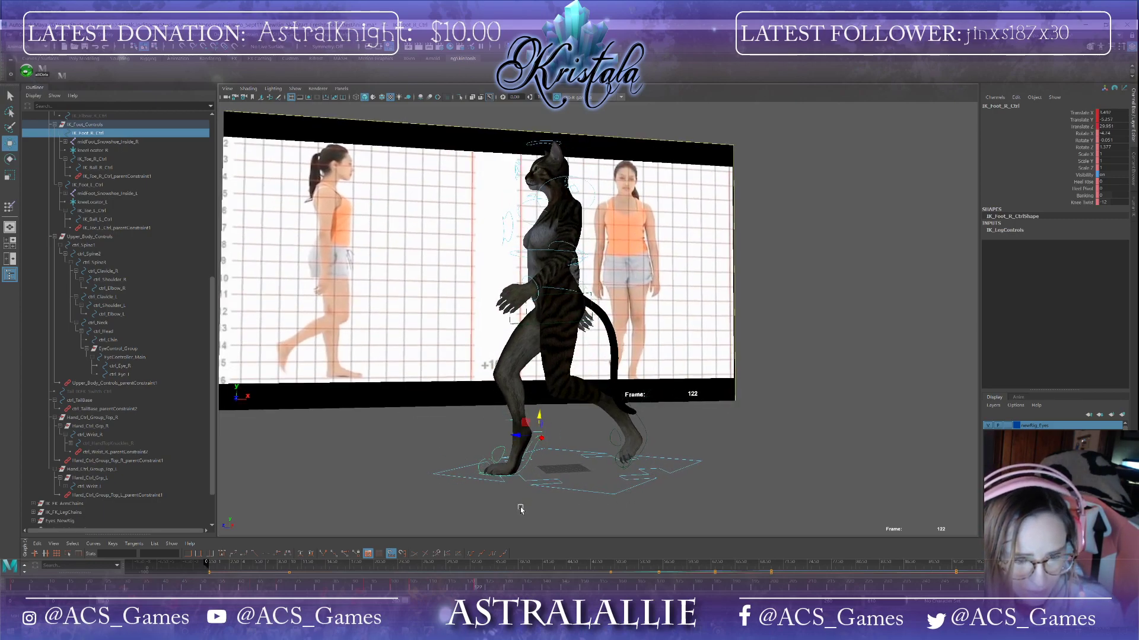
{"action": "left_click_drag", "start_coordinate": [520, 510], "coordinate": [644, 509], "text": "alt"}
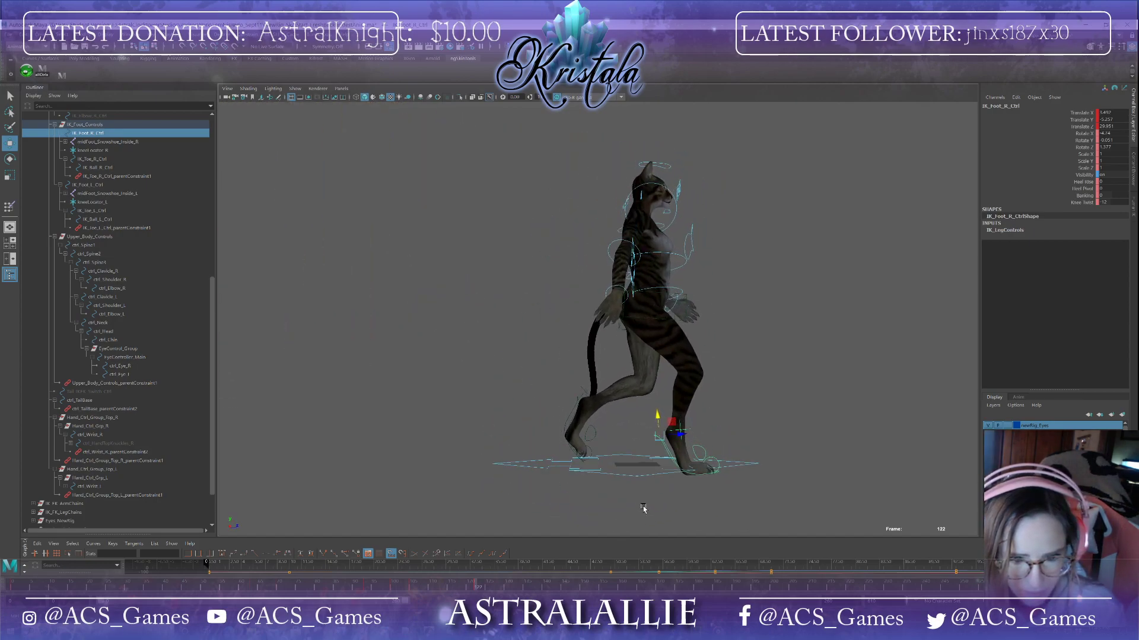
{"action": "key", "text": "ctrl+z"}
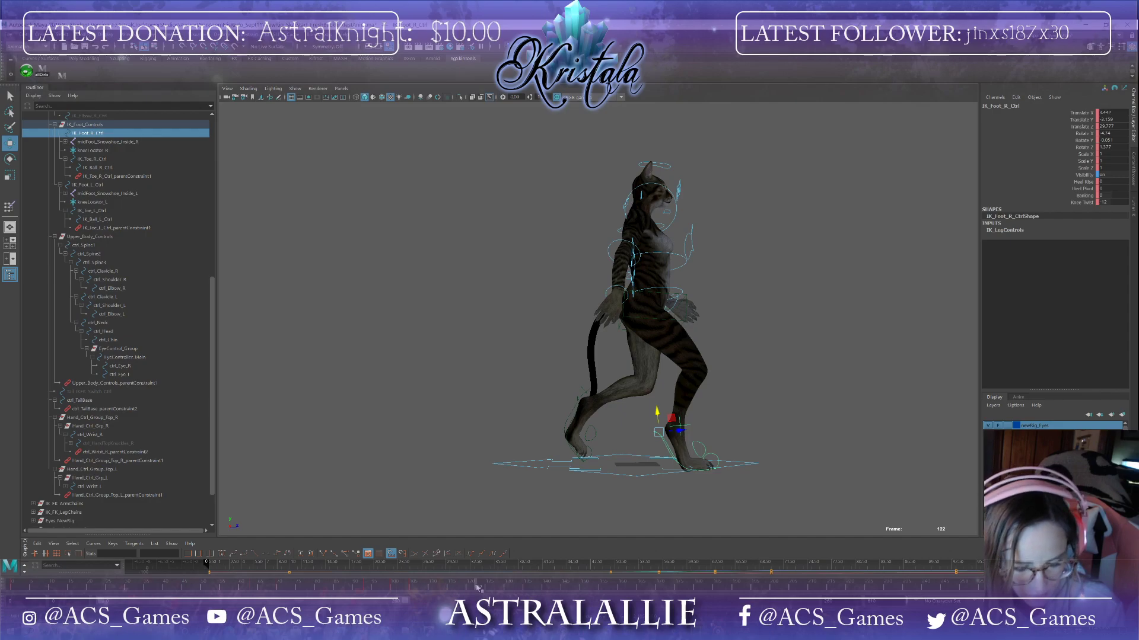
{"action": "key", "text": "s"}
Step: At frame 80, create a polygon cube at the character's feet
{"action": "left_click_drag", "start_coordinate": [477, 587], "coordinate": [410, 582]}
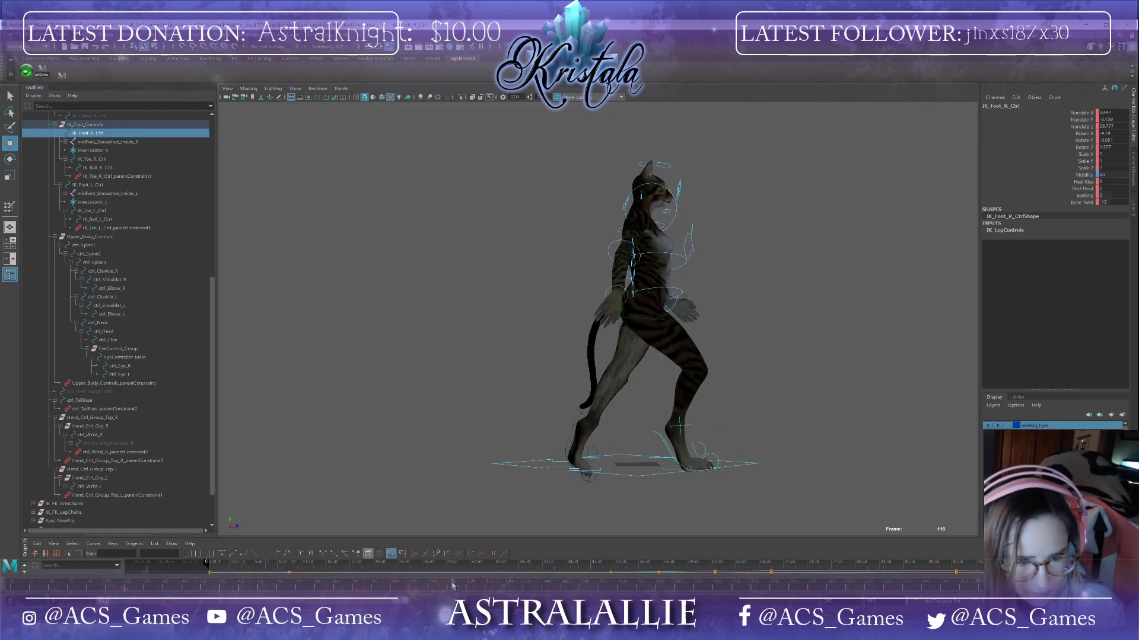
{"action": "mouse_move", "coordinate": [482, 586]}
{"action": "left_mouse_down"}
{"action": "mouse_move", "coordinate": [278, 572]}
{"action": "mouse_move", "coordinate": [207, 589]}
{"action": "mouse_move", "coordinate": [418, 595]}
{"action": "mouse_move", "coordinate": [302, 584]}
{"action": "mouse_move", "coordinate": [300, 571]}
{"action": "mouse_move", "coordinate": [448, 585]}
{"action": "mouse_move", "coordinate": [291, 584]}
{"action": "mouse_move", "coordinate": [252, 552]}
{"action": "mouse_move", "coordinate": [332, 558]}
{"action": "mouse_move", "coordinate": [435, 591]}
{"action": "mouse_move", "coordinate": [309, 556]}
{"action": "mouse_move", "coordinate": [234, 553]}
{"action": "mouse_move", "coordinate": [92, 505]}
{"action": "mouse_move", "coordinate": [225, 505]}
{"action": "mouse_move", "coordinate": [211, 514]}
{"action": "left_mouse_up"}
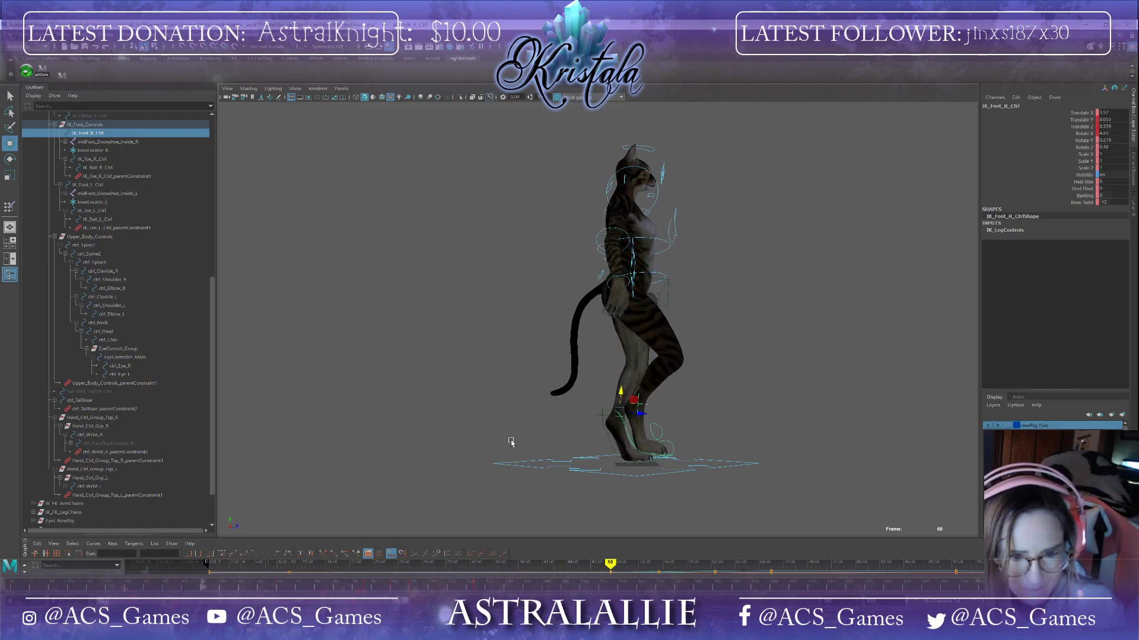
{"action": "left_click_drag", "start_coordinate": [511, 442], "coordinate": [447, 464], "text": "alt"}
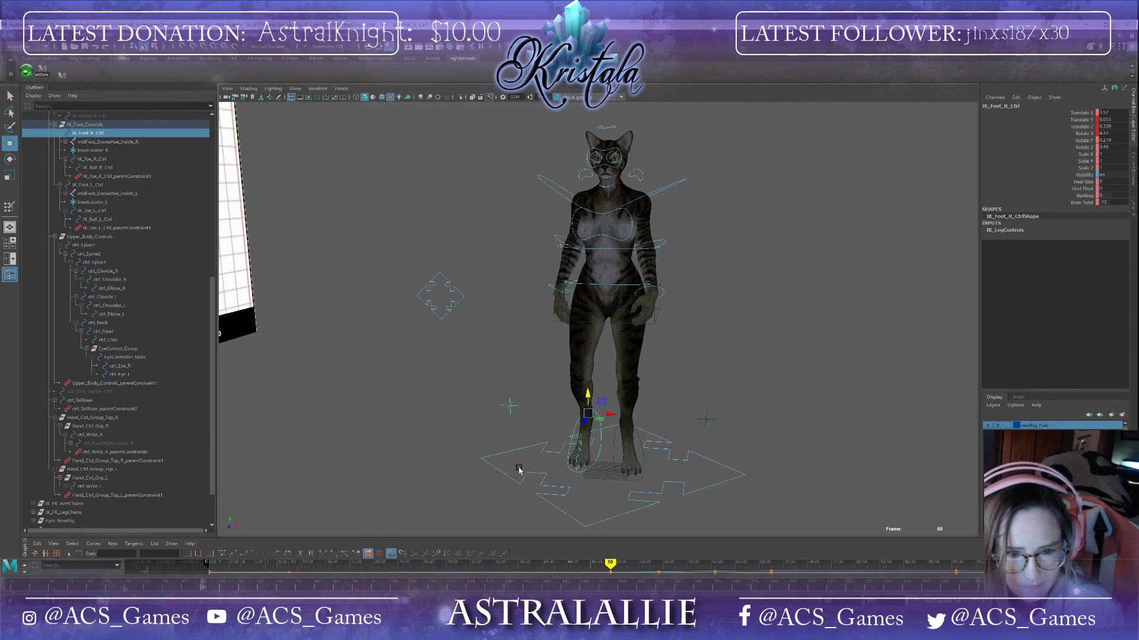
{"action": "middle_click_drag", "start_coordinate": [533, 494], "coordinate": [475, 410], "text": "alt"}
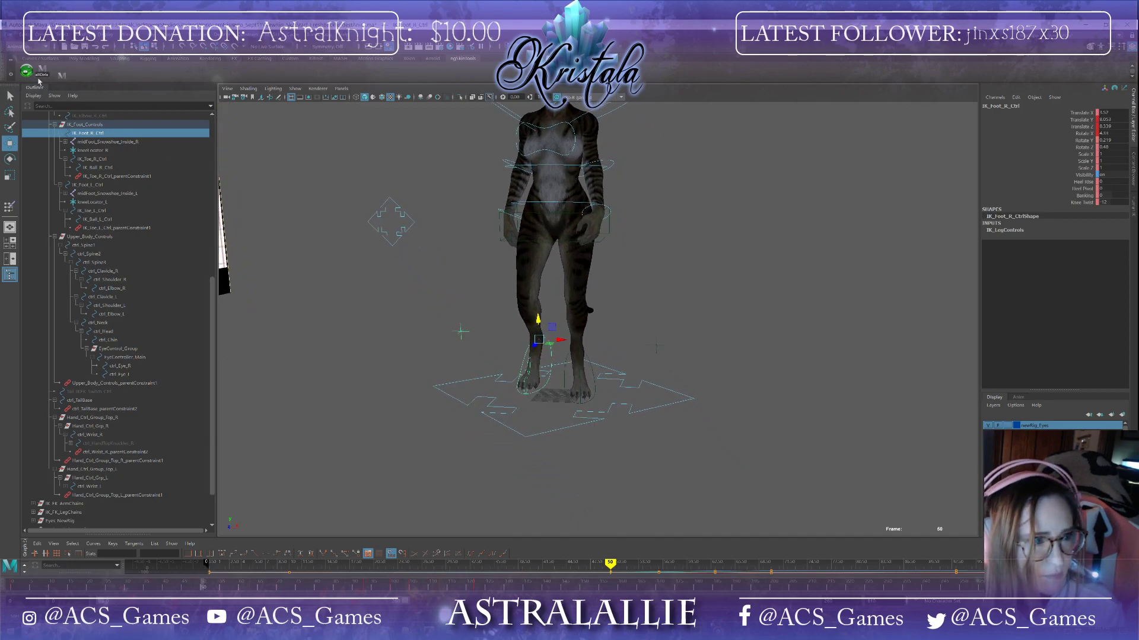
{"action": "left_click", "coordinate": [49, 47]}
{"action": "mouse_move", "coordinate": [89, 65]}
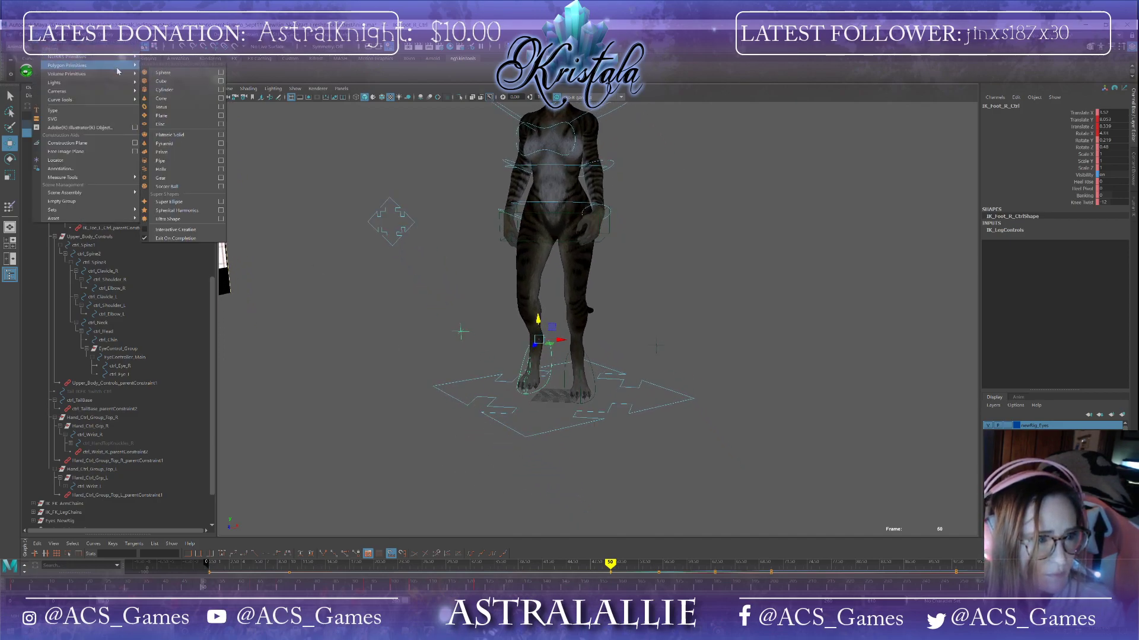
{"action": "left_click", "coordinate": [159, 83]}
Step: Scale the cube into a long, flat ground plank under the character and raise it slightly
{"action": "left_click_drag", "start_coordinate": [492, 399], "coordinate": [422, 390], "text": "alt"}
{"action": "key", "text": "e"}
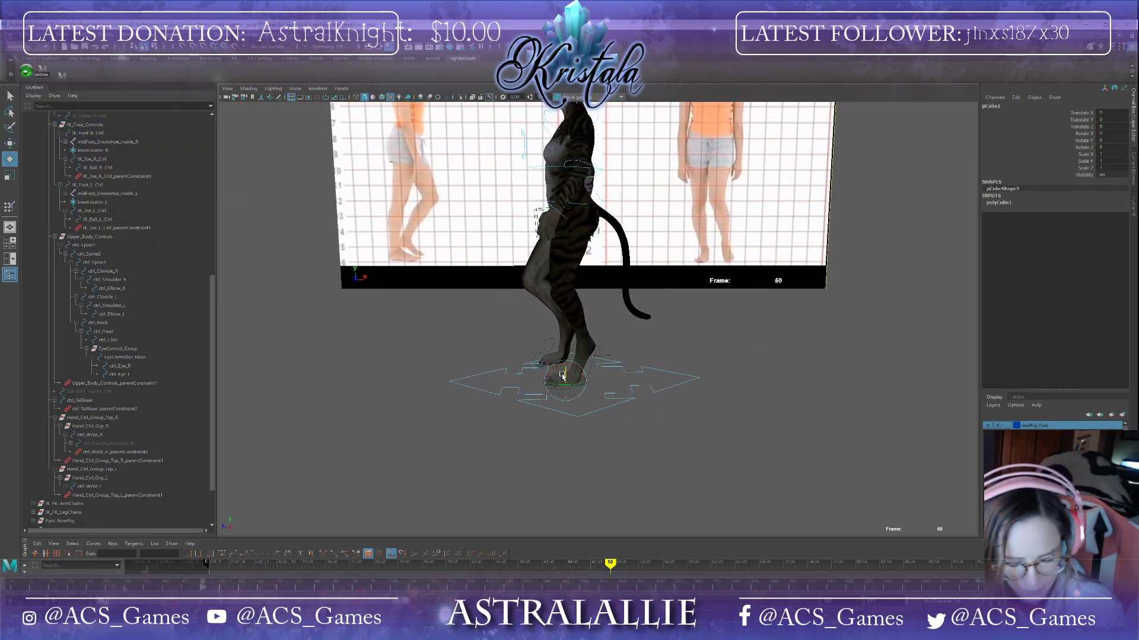
{"action": "key", "text": "r"}
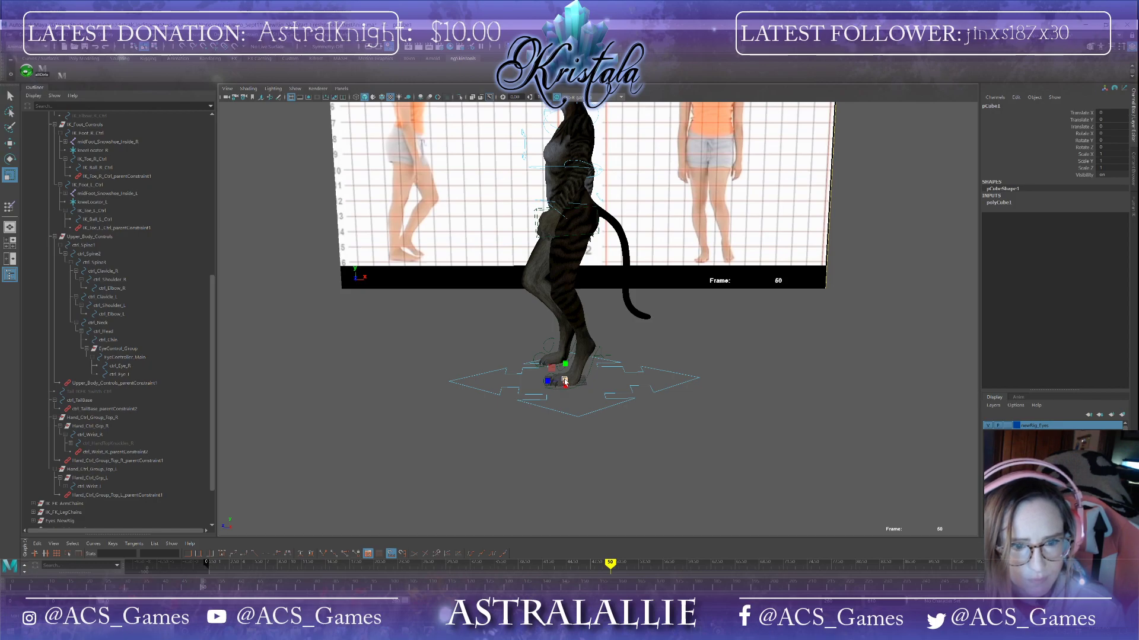
{"action": "left_click_drag", "start_coordinate": [564, 382], "coordinate": [617, 383]}
{"action": "key", "text": "w"}
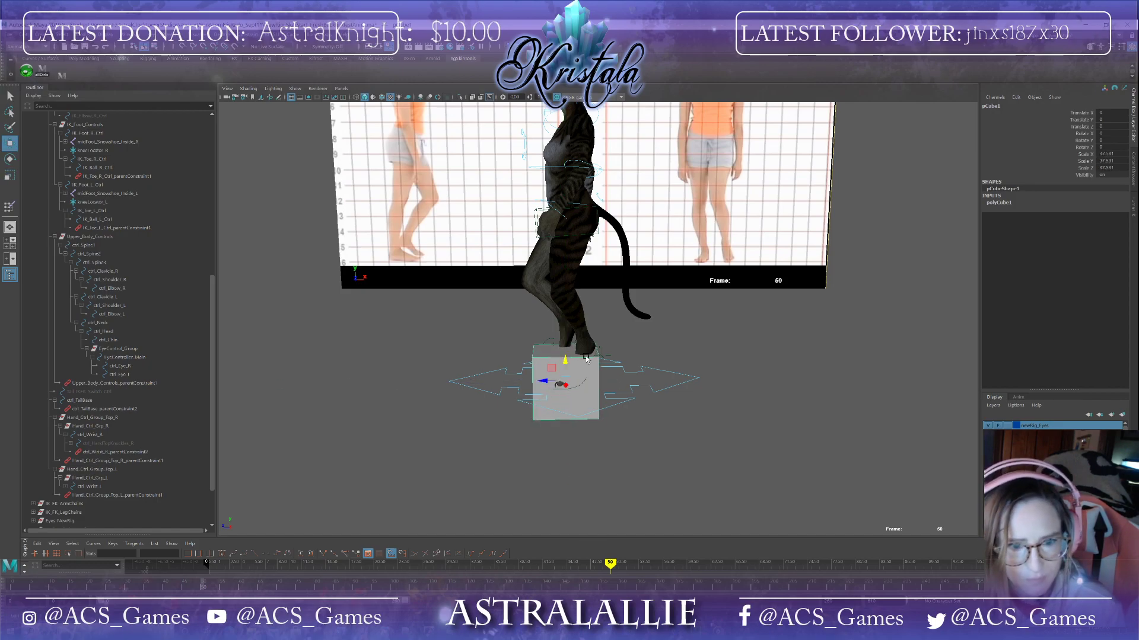
{"action": "key", "text": "e"}
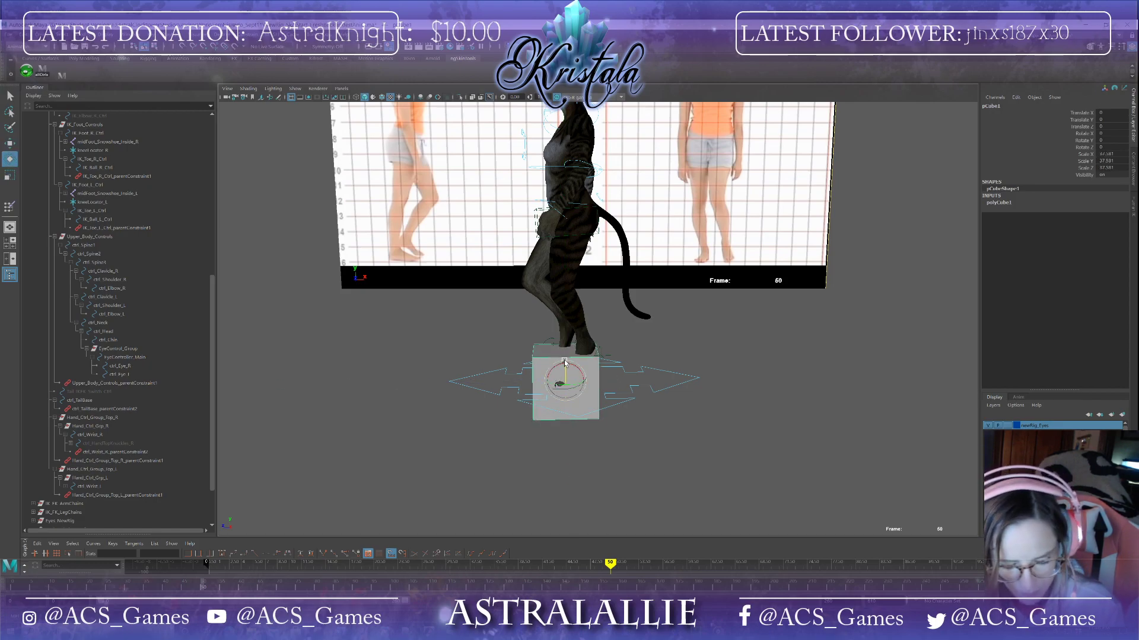
{"action": "key", "text": "r"}
{"action": "left_click_drag", "start_coordinate": [564, 364], "coordinate": [284, 384]}
{"action": "left_click_drag", "start_coordinate": [567, 437], "coordinate": [646, 463], "text": "alt"}
{"action": "scroll", "coordinate": [647, 462], "scroll_direction": "down", "scroll_amount": 2}
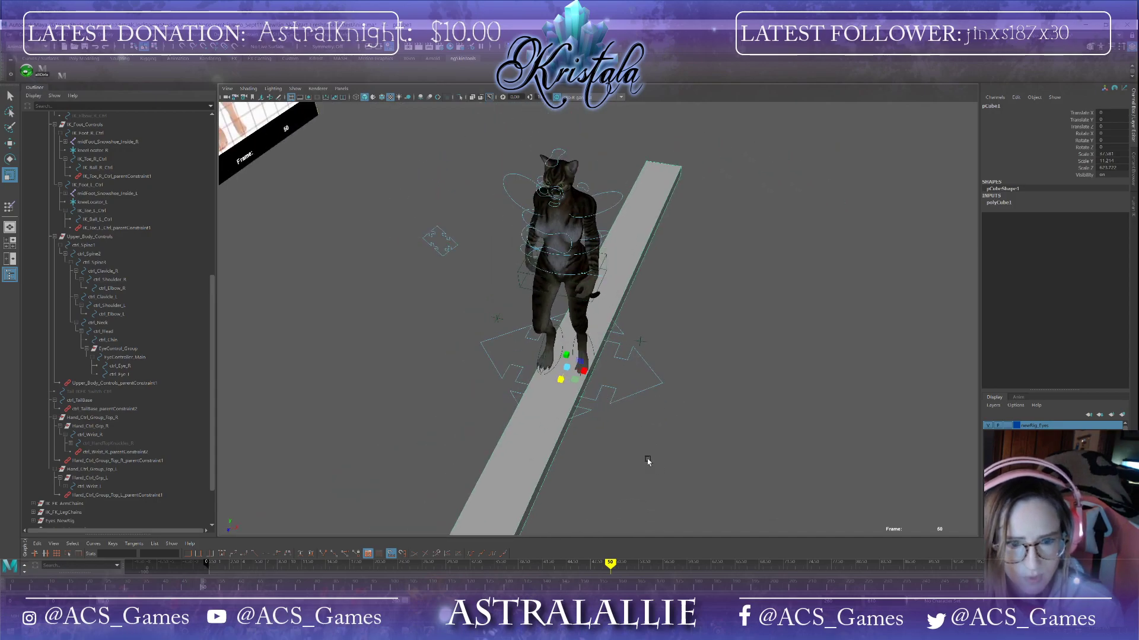
{"action": "left_click_drag", "start_coordinate": [582, 375], "coordinate": [727, 380]}
{"action": "key", "text": "w"}
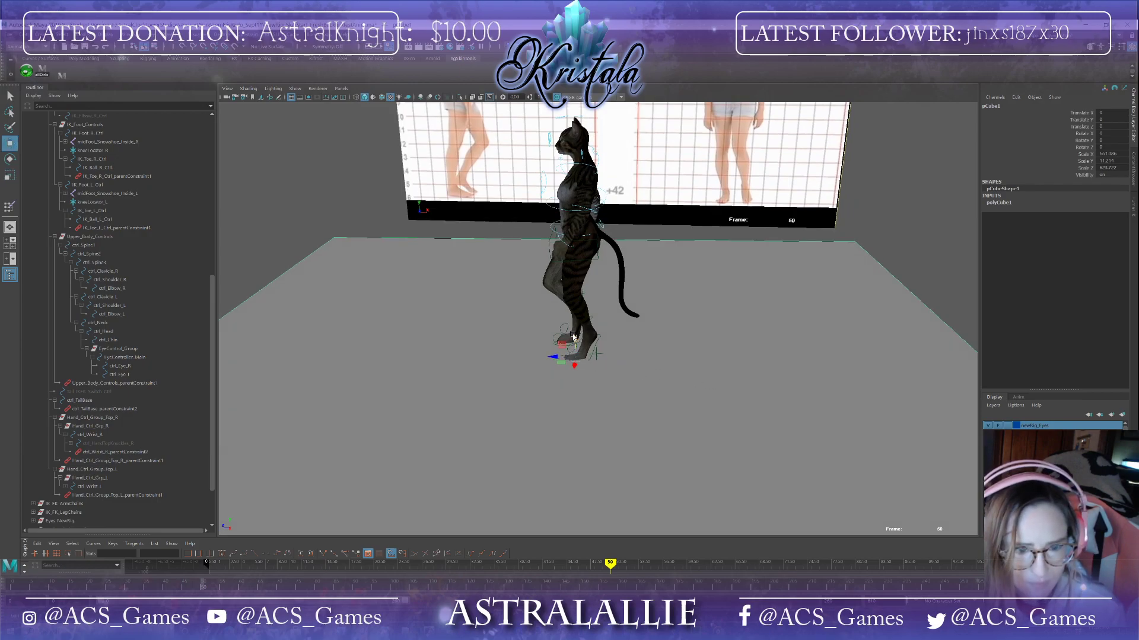
{"action": "left_click_drag", "start_coordinate": [574, 337], "coordinate": [642, 431]}
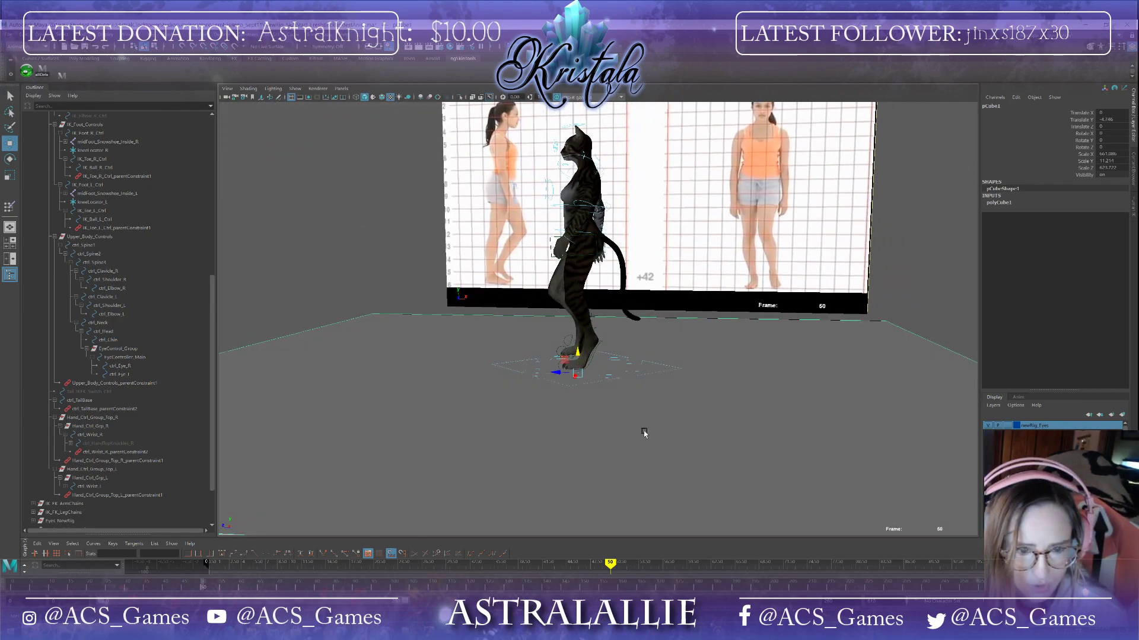
Step: Save the scene
{"action": "scroll", "coordinate": [584, 379], "scroll_direction": "up", "scroll_amount": 3}
{"action": "left_click", "coordinate": [14, 35]}
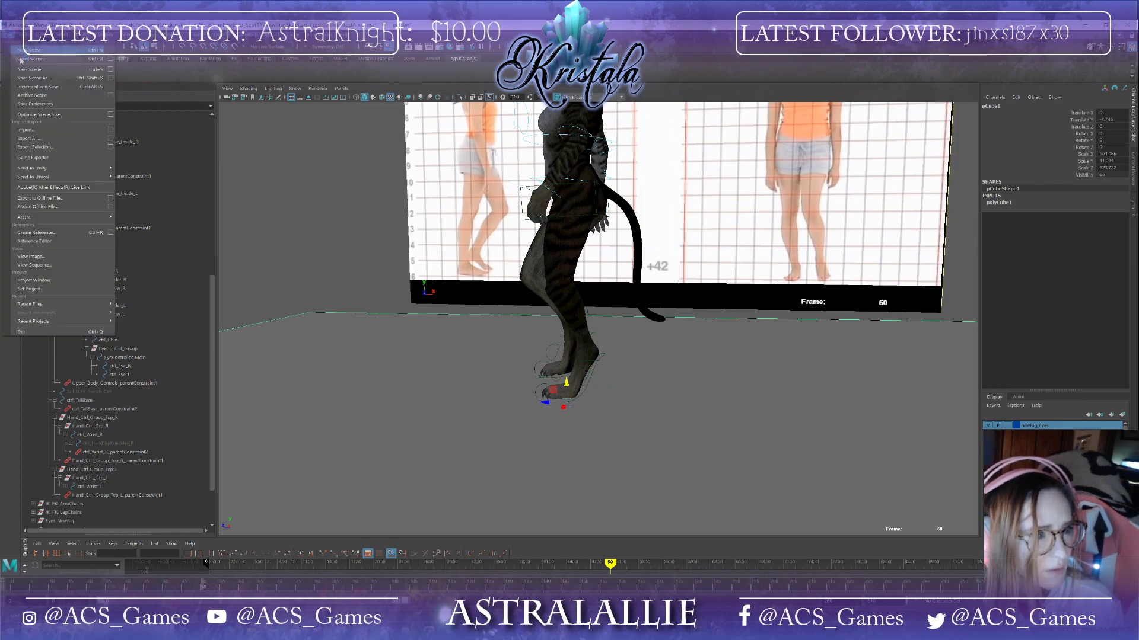
{"action": "left_click", "coordinate": [40, 70]}
Step: Reselect the ground cube and scale it wider and flatter beneath the character
{"action": "left_click", "coordinate": [538, 334]}
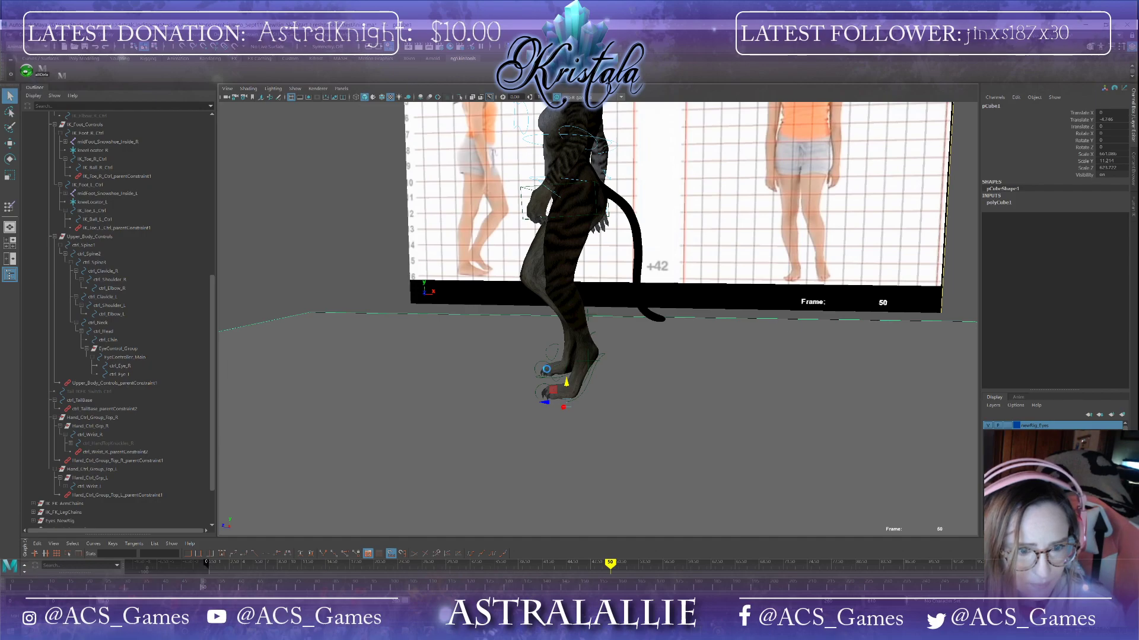
{"action": "key", "text": "w"}
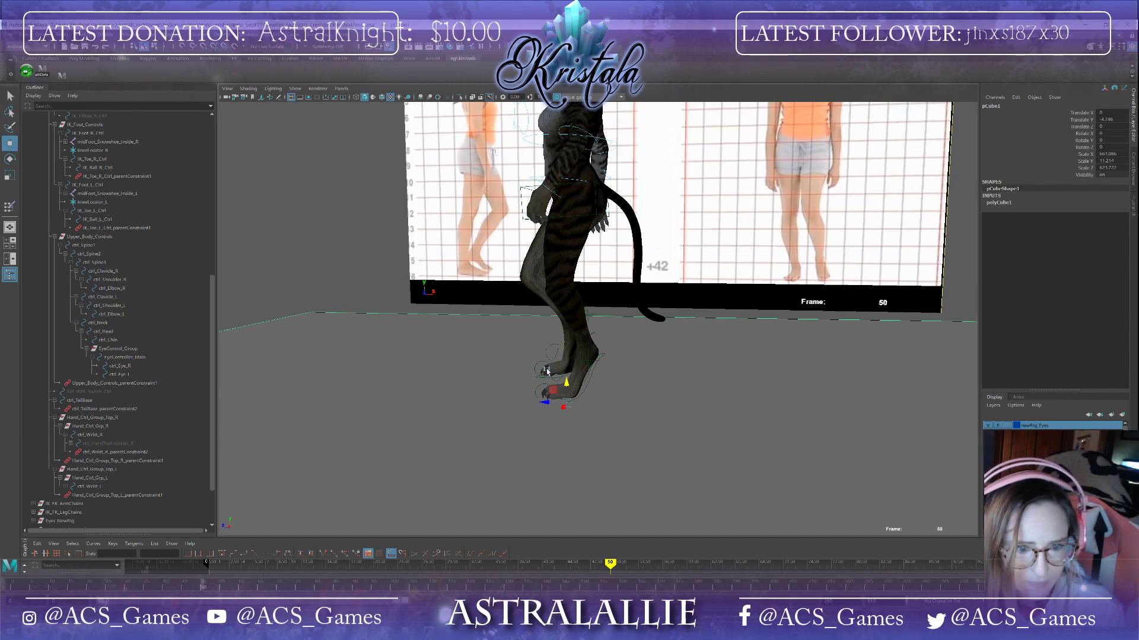
{"action": "scroll", "coordinate": [543, 372], "scroll_direction": "down", "scroll_amount": 5}
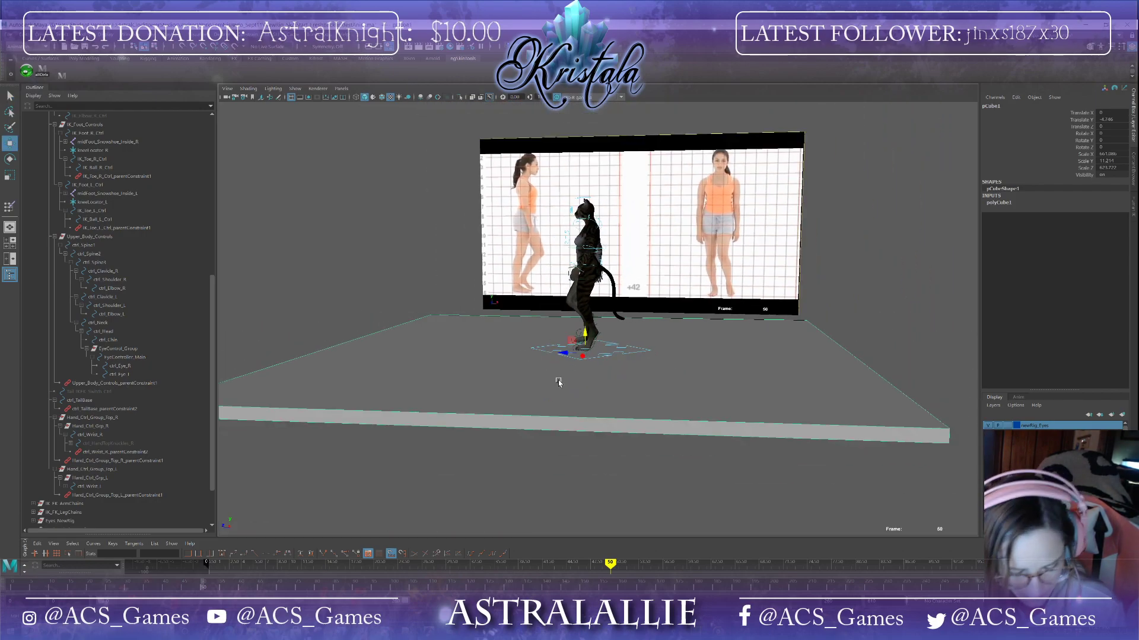
{"action": "key", "text": "r"}
{"action": "left_click_drag", "start_coordinate": [568, 354], "coordinate": [501, 342]}
{"action": "left_click_drag", "start_coordinate": [585, 355], "coordinate": [551, 407]}
{"action": "mouse_move", "coordinate": [643, 392]}
{"action": "left_mouse_down", "text": "alt"}
{"action": "mouse_move", "coordinate": [674, 396]}
{"action": "mouse_move", "coordinate": [626, 386]}
{"action": "left_mouse_up", "text": "alt"}
{"action": "scroll", "coordinate": [613, 390], "scroll_direction": "up", "scroll_amount": 5}
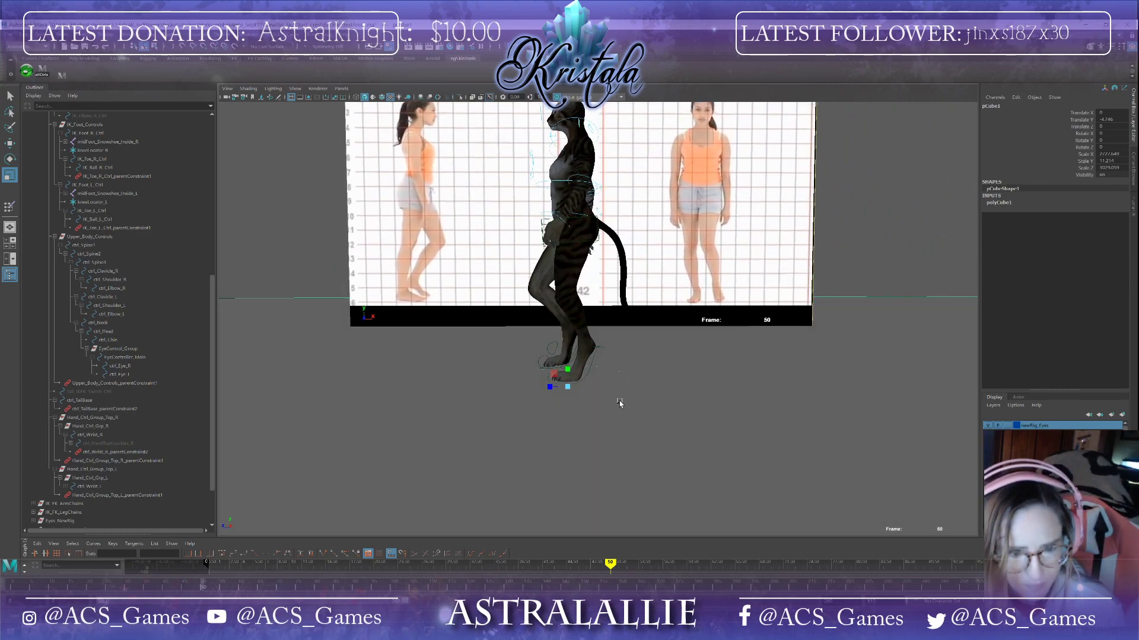
Step: Set the ground cube's Translate Y to 0 and nudge it down beneath the character's feet
{"action": "key", "text": "w"}
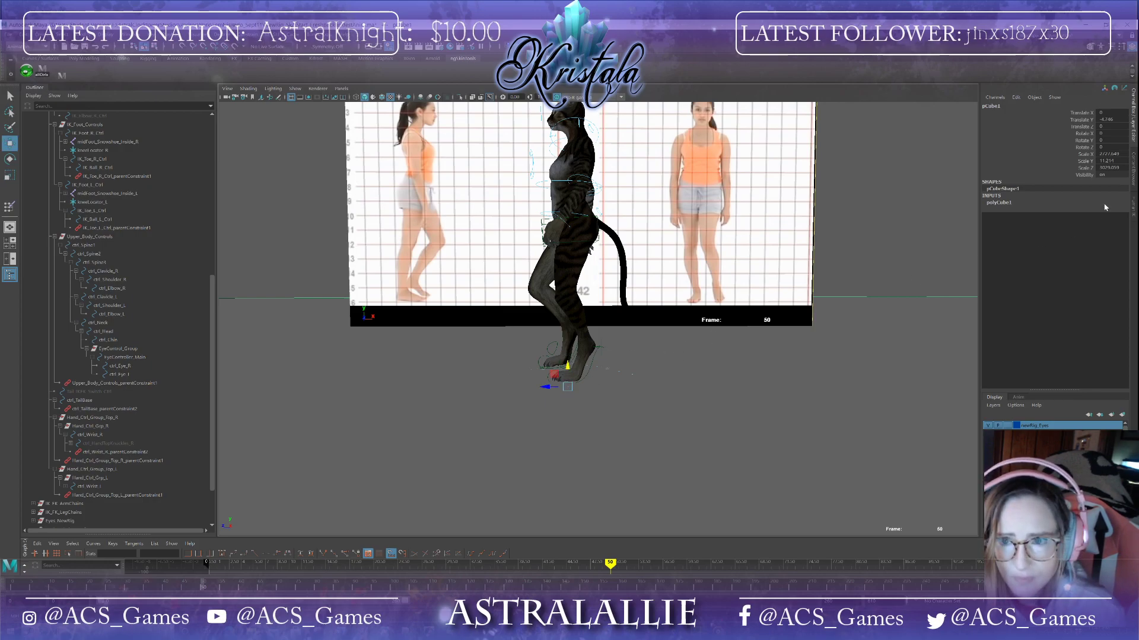
{"action": "double_click", "coordinate": [1109, 120]}
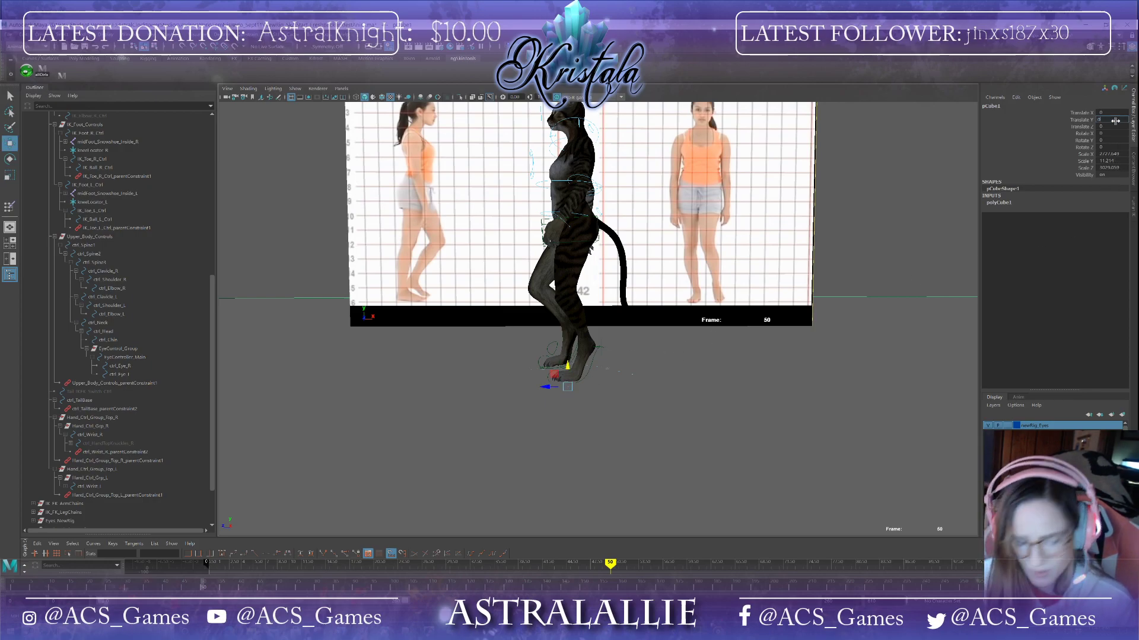
{"action": "type", "text": "0"}
{"action": "key", "text": "Return"}
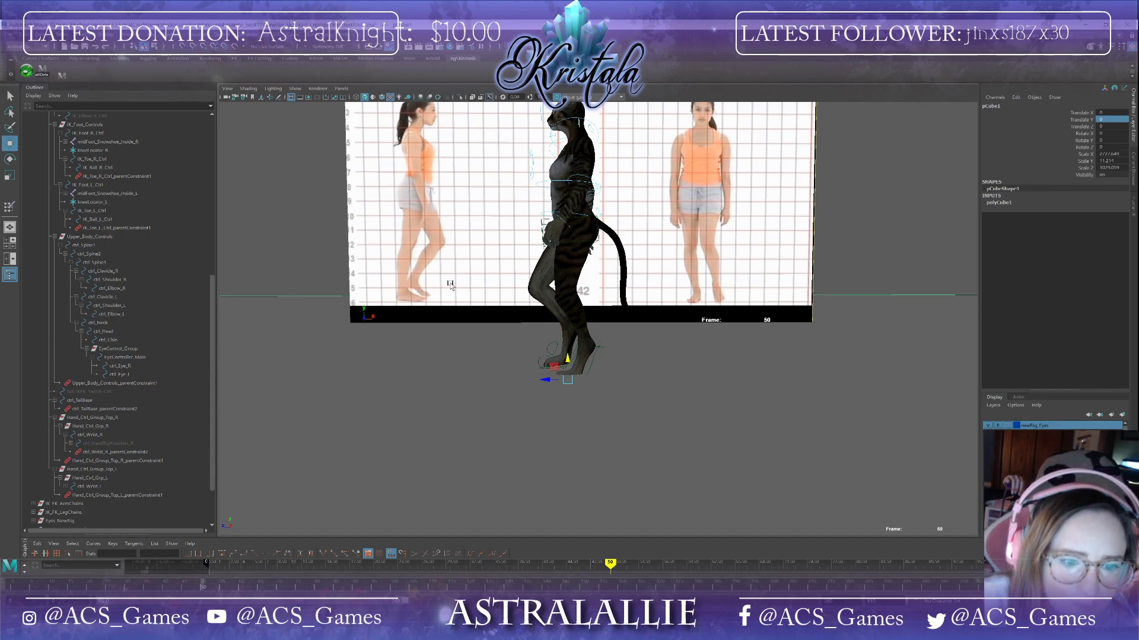
{"action": "mouse_move", "coordinate": [568, 365]}
{"action": "left_mouse_down"}
{"action": "mouse_move", "coordinate": [529, 377]}
{"action": "mouse_move", "coordinate": [552, 381]}
{"action": "left_mouse_up"}
{"action": "scroll", "coordinate": [554, 380], "scroll_direction": "up", "scroll_amount": 7}
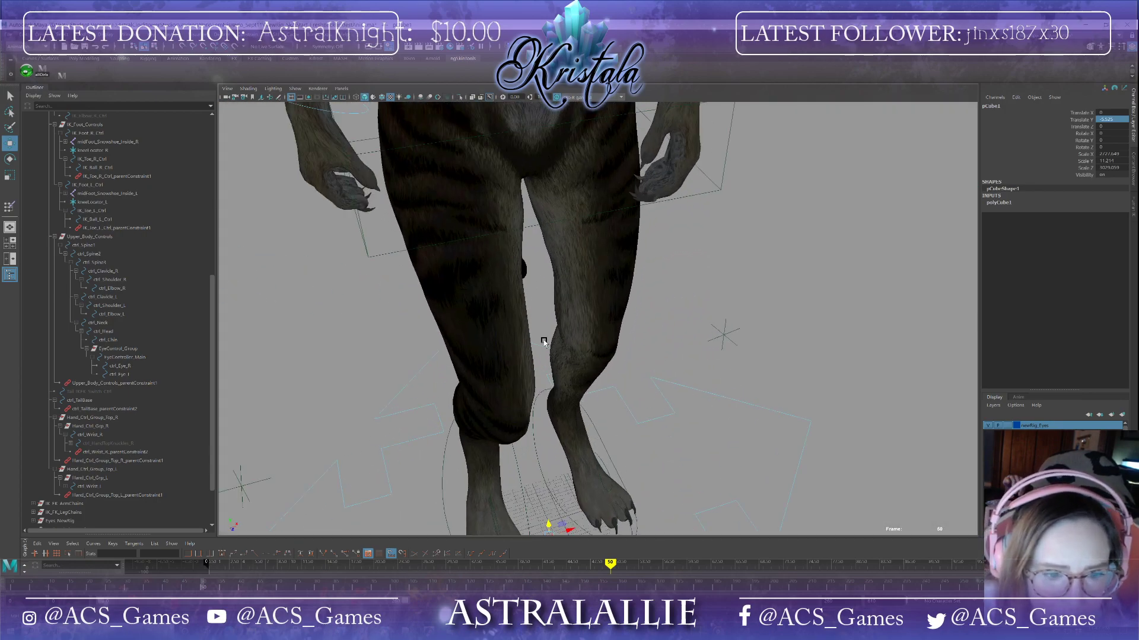
{"action": "left_click_drag", "start_coordinate": [542, 339], "coordinate": [484, 331], "text": "alt"}
{"action": "scroll", "coordinate": [478, 331], "scroll_direction": "down", "scroll_amount": 6}
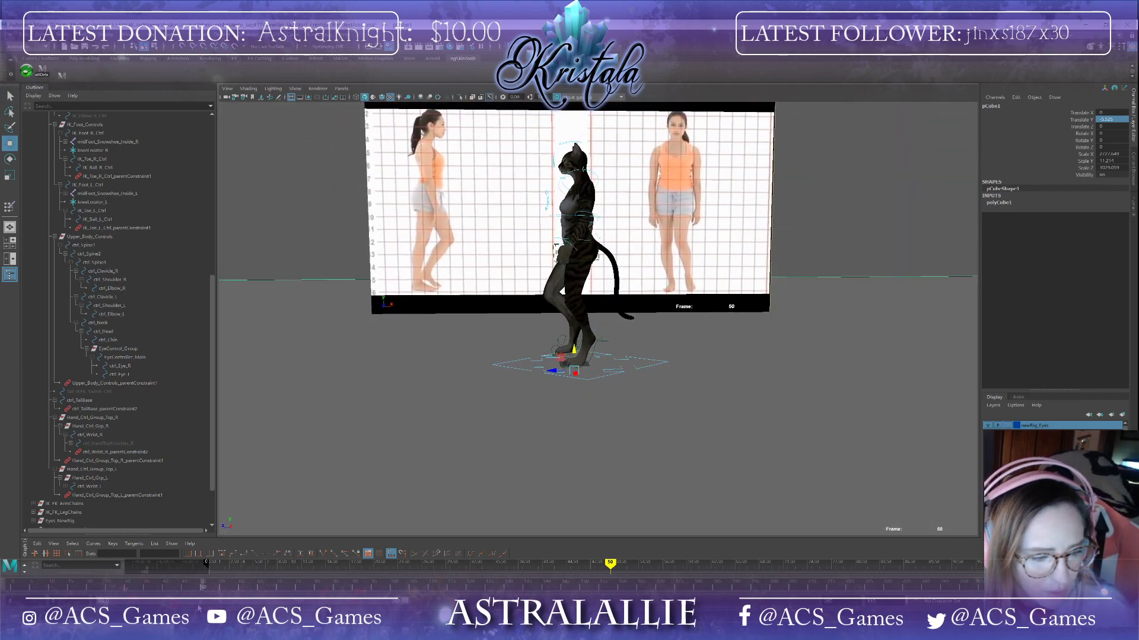
Step: At frame 100, select the right foot IK control and raise it slightly
{"action": "left_click_drag", "start_coordinate": [202, 590], "coordinate": [389, 591]}
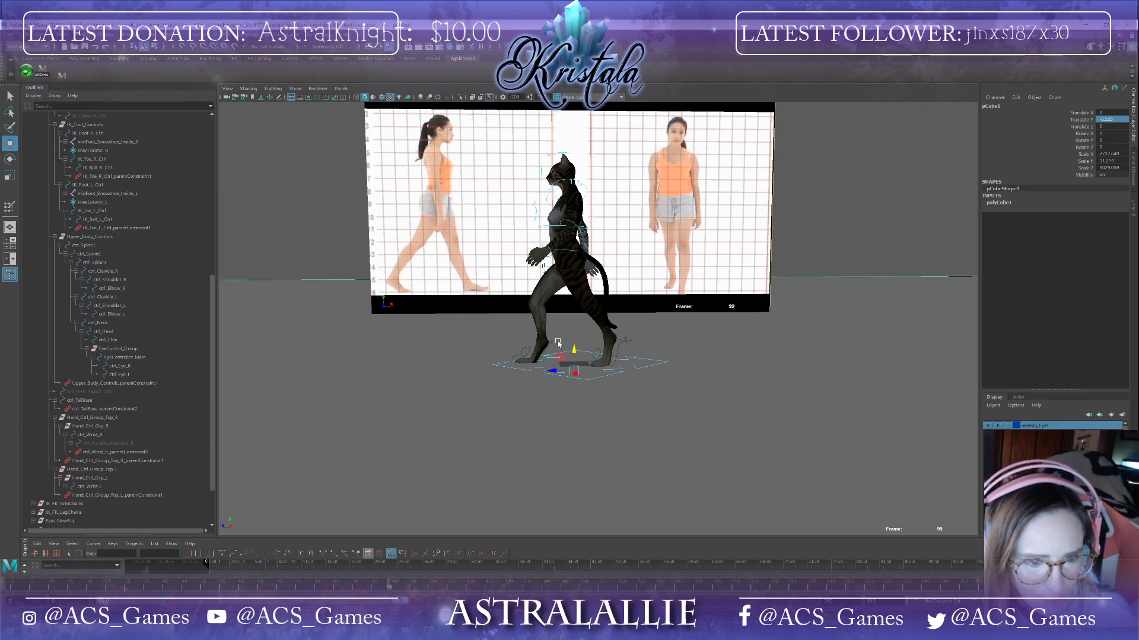
{"action": "left_click", "coordinate": [550, 346]}
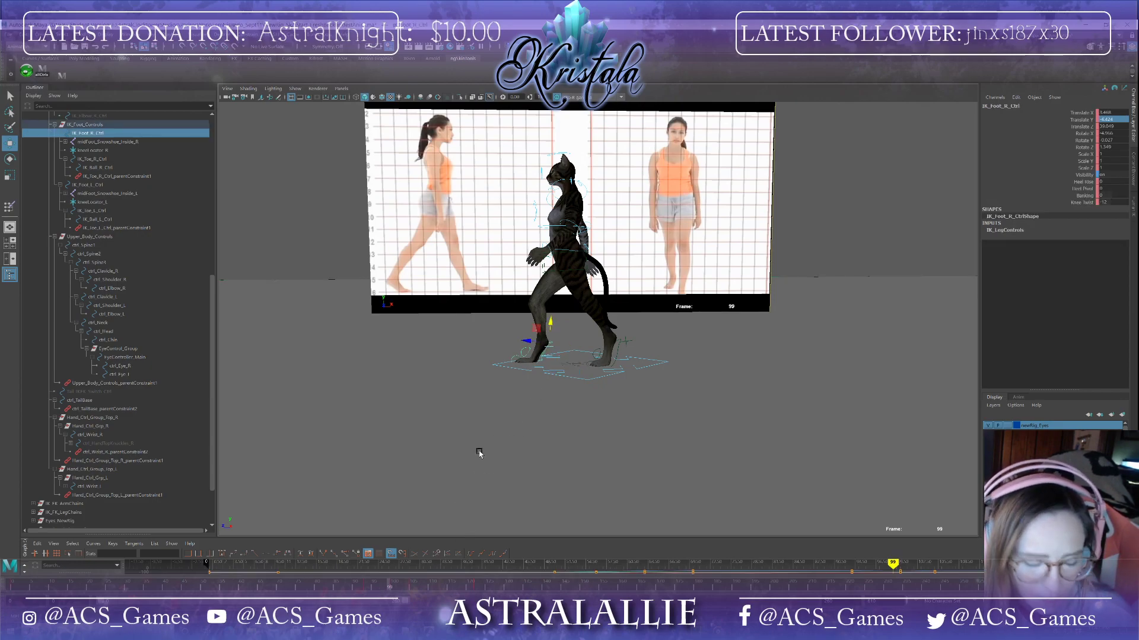
{"action": "left_click_drag", "start_coordinate": [387, 589], "coordinate": [392, 588]}
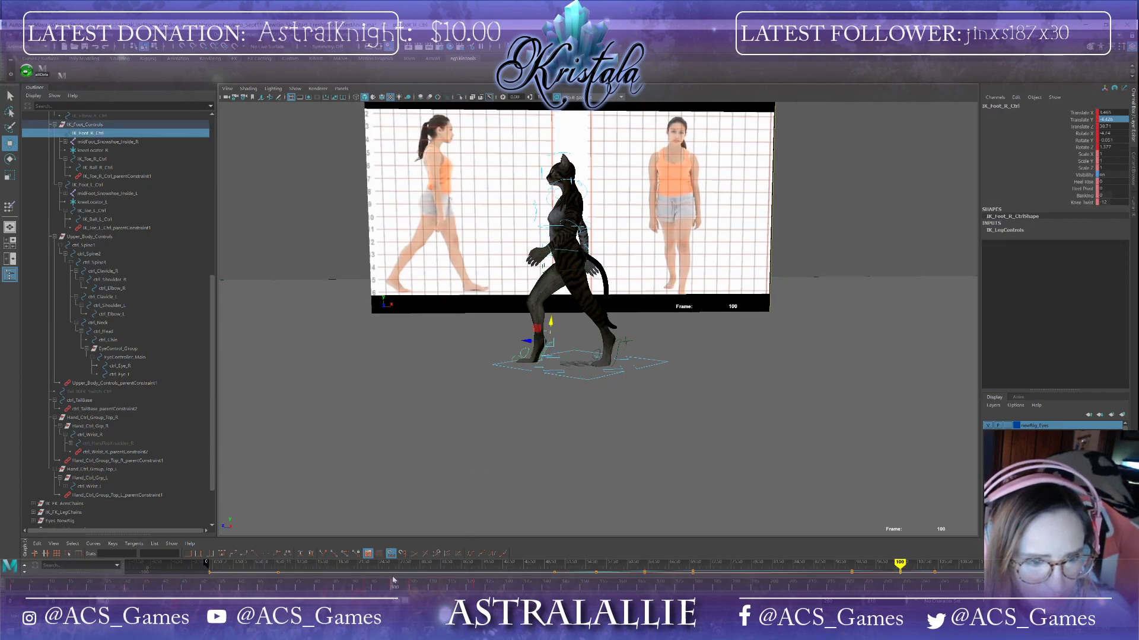
{"action": "left_click_drag", "start_coordinate": [550, 330], "coordinate": [551, 320]}
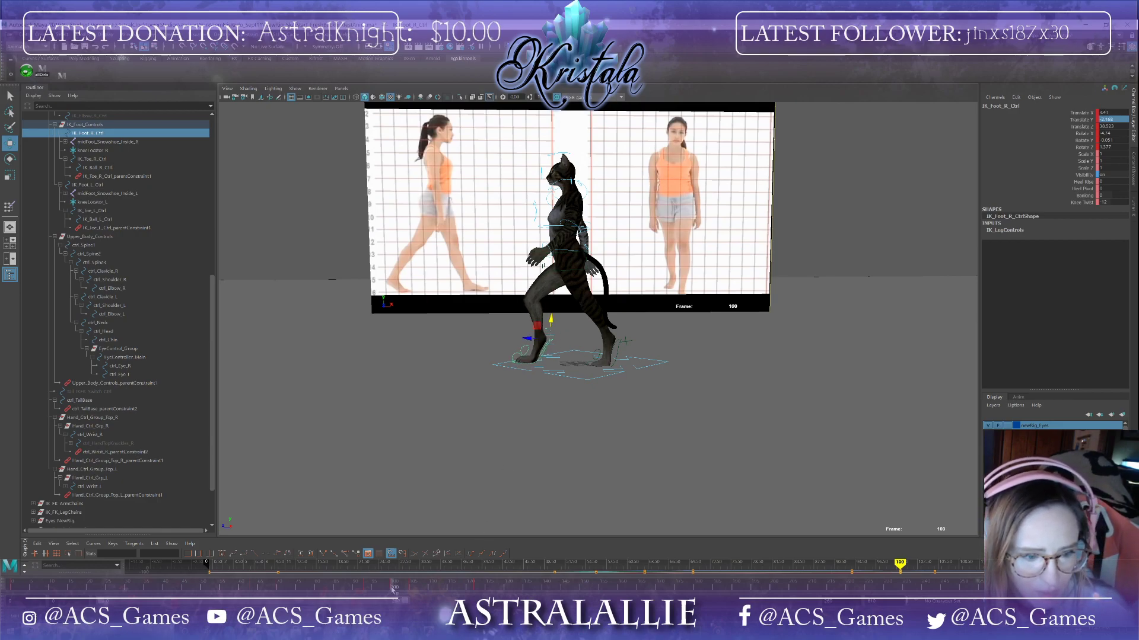
Step: At frame 93, nudge the right foot IK control slightly upward
{"action": "left_click_drag", "start_coordinate": [391, 588], "coordinate": [365, 575]}
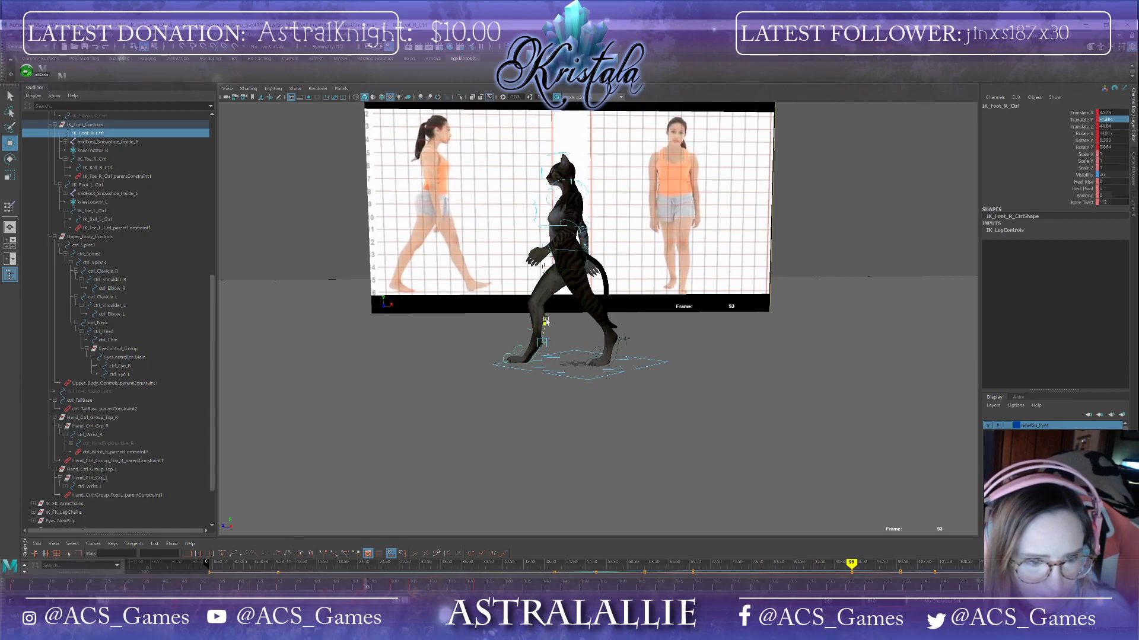
{"action": "left_click_drag", "start_coordinate": [545, 322], "coordinate": [546, 322]}
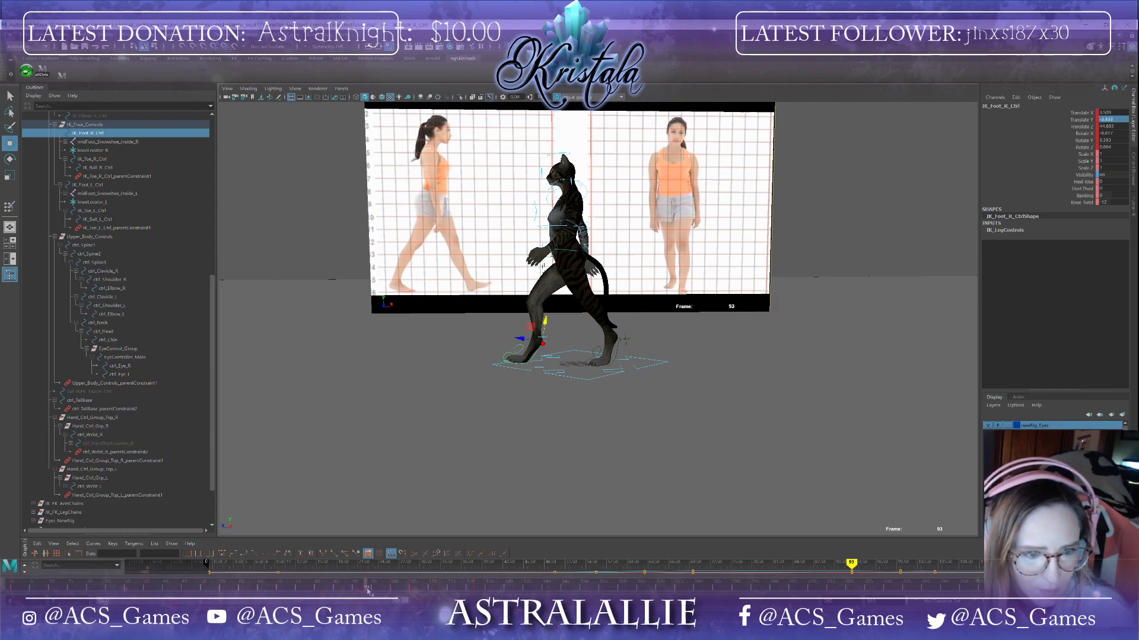
{"action": "left_click_drag", "start_coordinate": [367, 590], "coordinate": [413, 600]}
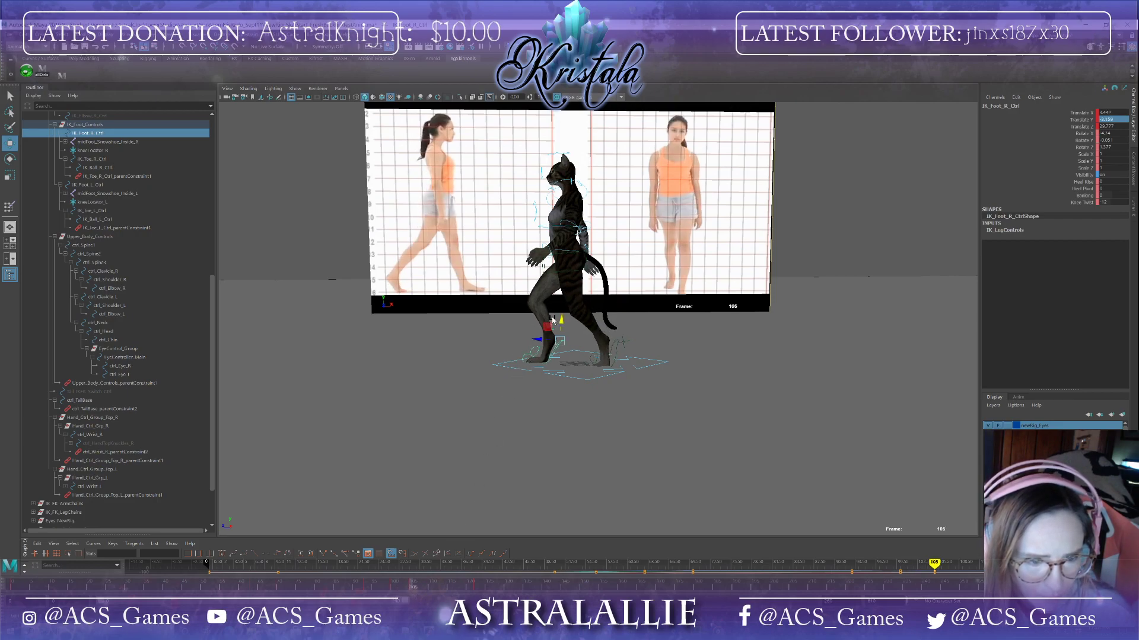
Step: At frame 105, nudge the right foot IK control slightly upward and scrub the timeline to review the motion
{"action": "left_click_drag", "start_coordinate": [562, 321], "coordinate": [562, 321]}
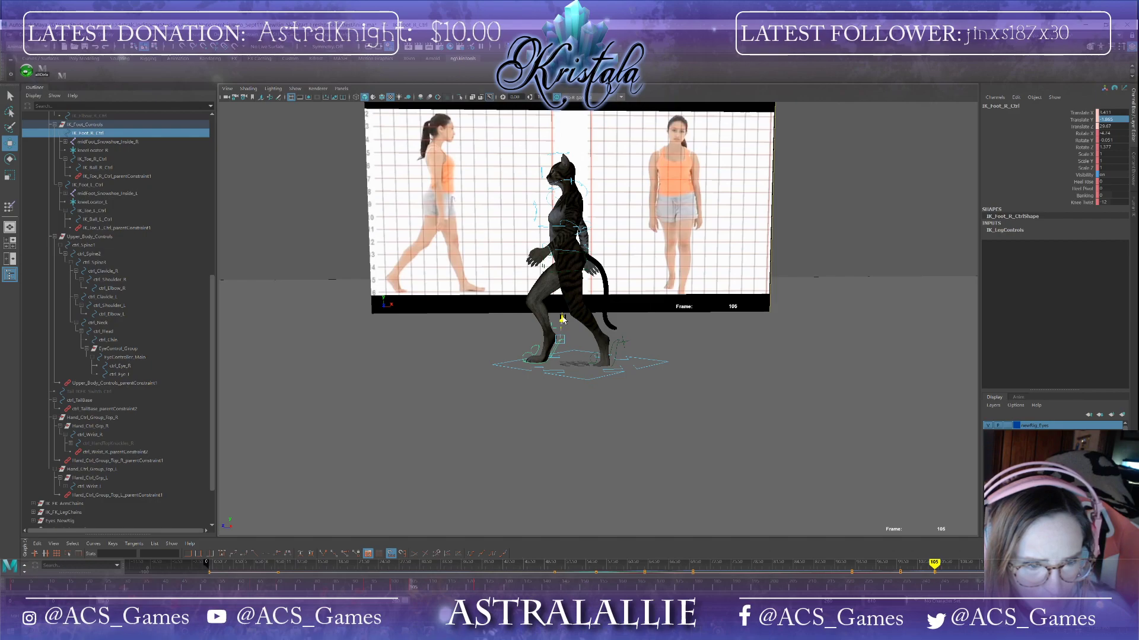
{"action": "mouse_move", "coordinate": [408, 593]}
{"action": "left_mouse_down"}
{"action": "mouse_move", "coordinate": [374, 593]}
{"action": "mouse_move", "coordinate": [480, 611]}
{"action": "mouse_move", "coordinate": [401, 598]}
{"action": "left_mouse_up"}
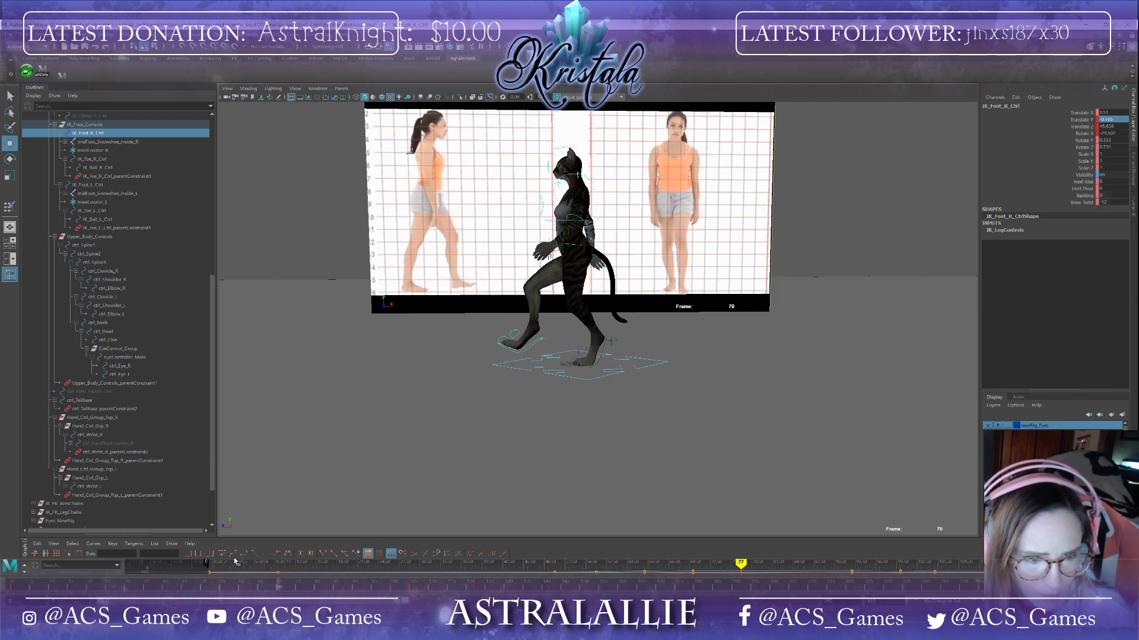
{"action": "left_click_drag", "start_coordinate": [291, 568], "coordinate": [413, 594]}
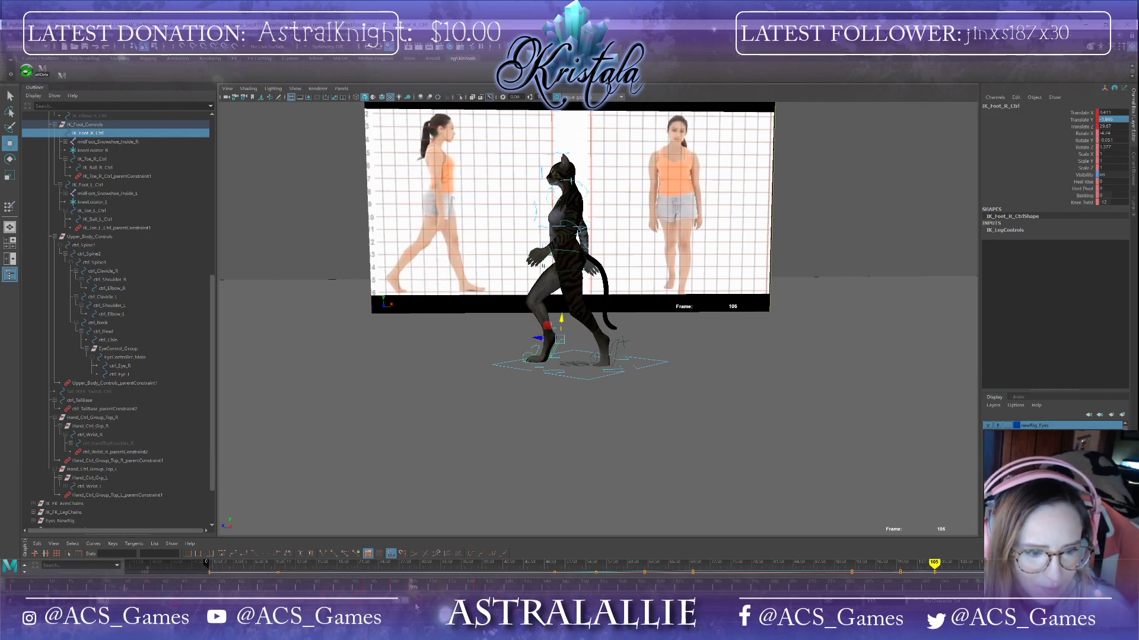
Step: Select the left foot IK control and raise it slightly at frames 93 and 100
{"action": "left_click", "coordinate": [616, 355]}
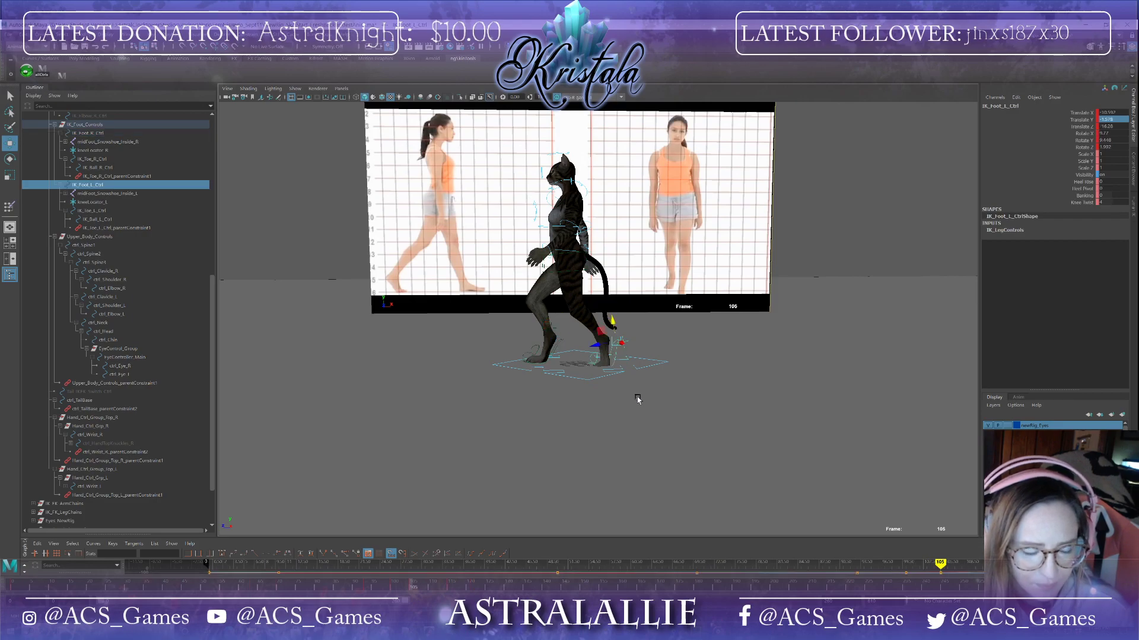
{"action": "scroll", "coordinate": [672, 440], "scroll_direction": "up", "scroll_amount": 5}
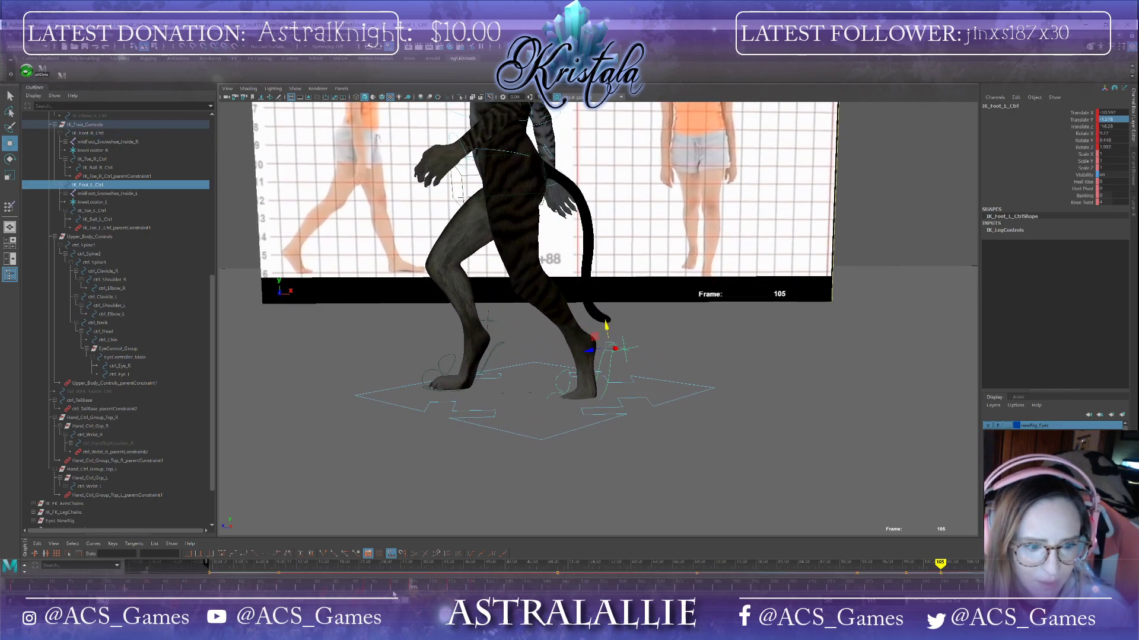
{"action": "double_click", "coordinate": [394, 591]}
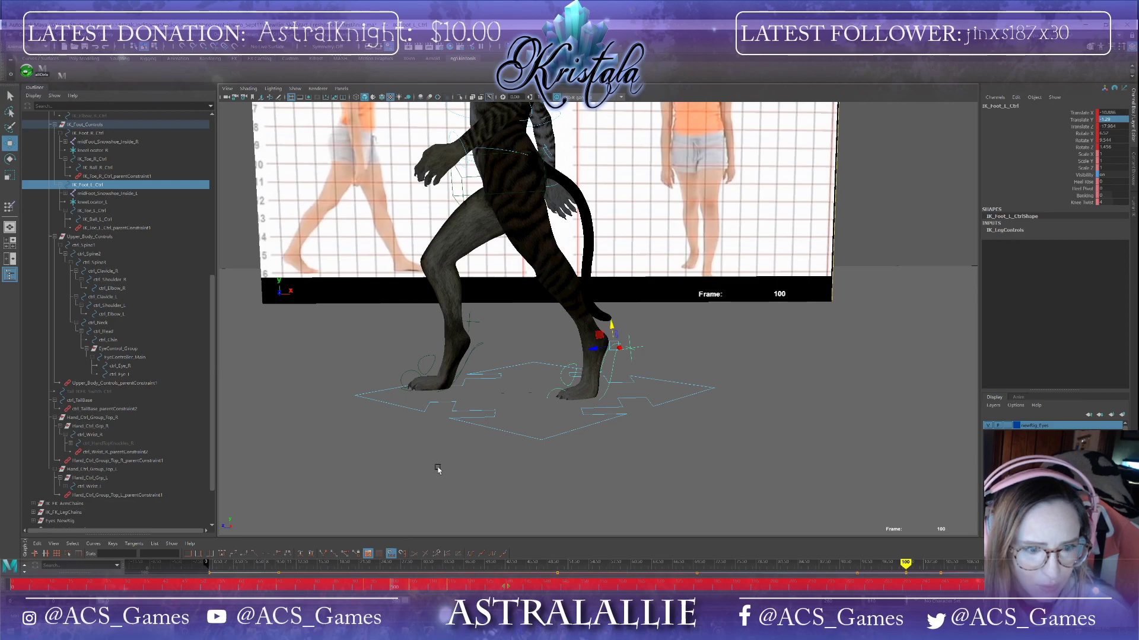
{"action": "left_click", "coordinate": [478, 466]}
{"action": "left_click", "coordinate": [614, 369]}
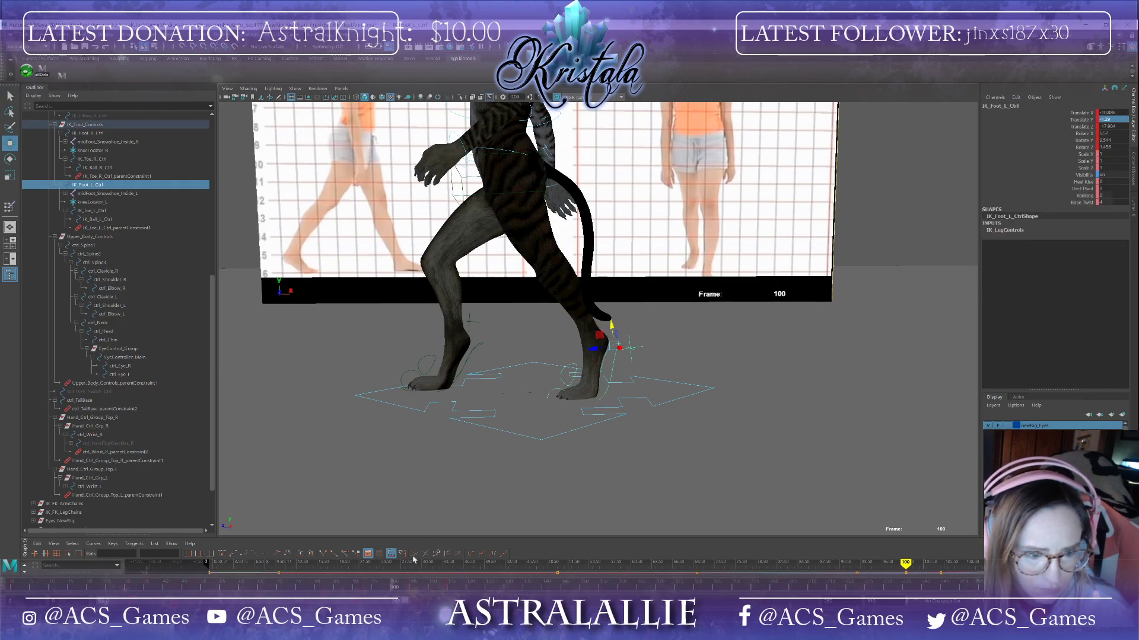
{"action": "left_click_drag", "start_coordinate": [390, 592], "coordinate": [366, 590]}
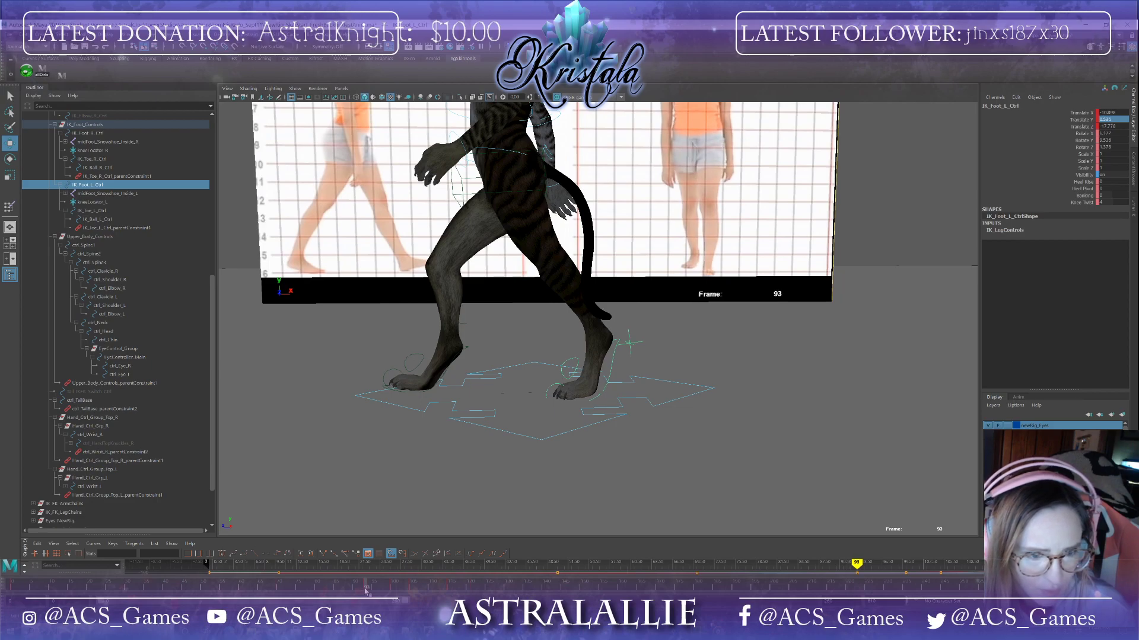
{"action": "left_click_drag", "start_coordinate": [612, 320], "coordinate": [612, 318]}
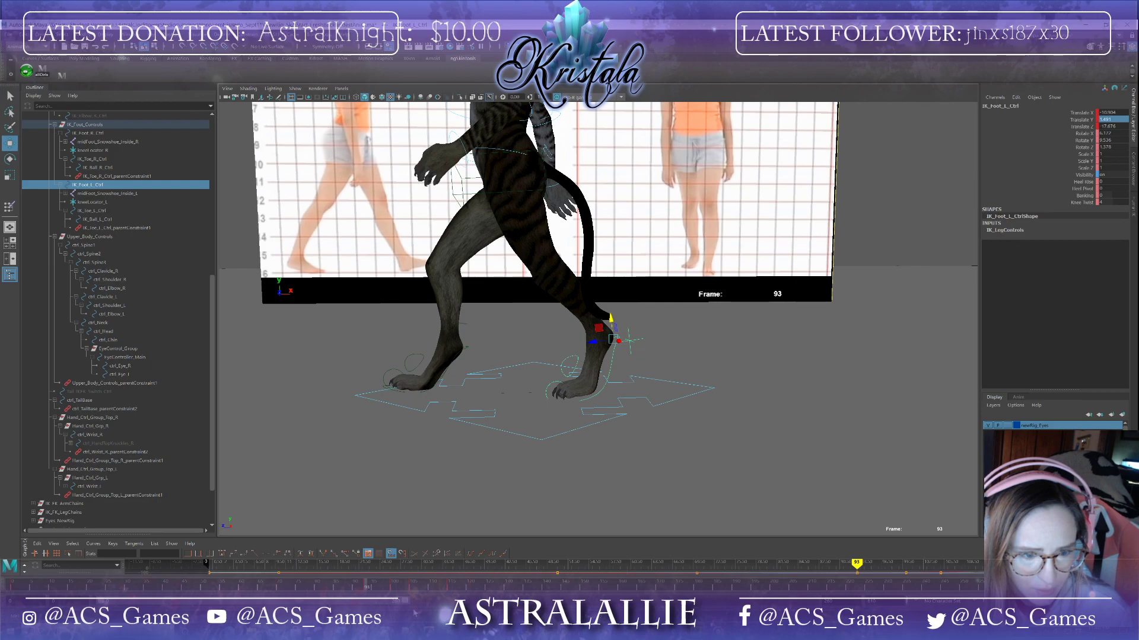
{"action": "left_click_drag", "start_coordinate": [368, 590], "coordinate": [391, 595]}
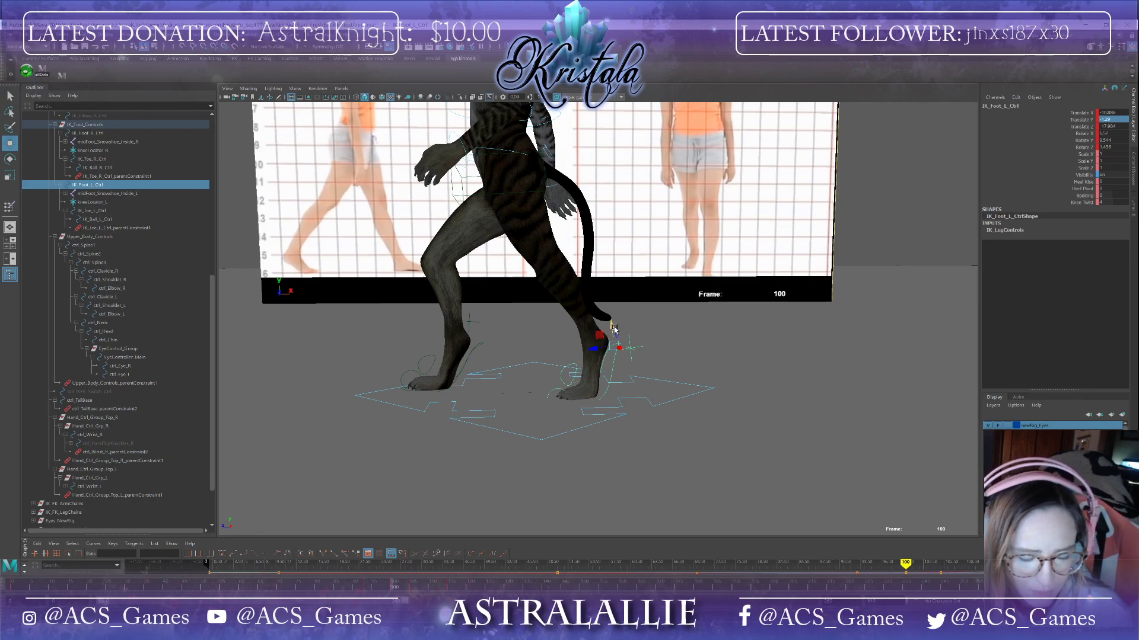
{"action": "left_click_drag", "start_coordinate": [605, 344], "coordinate": [617, 319]}
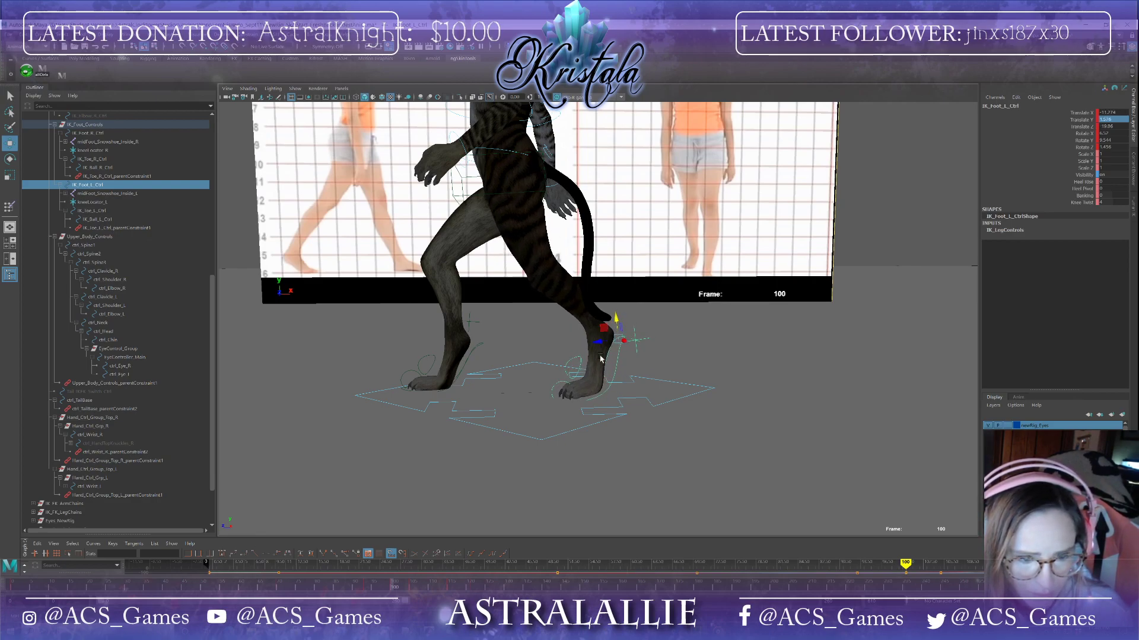
Step: Try rotating the left foot IK control at frame 105 while viewing the legs from the front
{"action": "left_click_drag", "start_coordinate": [600, 359], "coordinate": [611, 464], "text": "alt"}
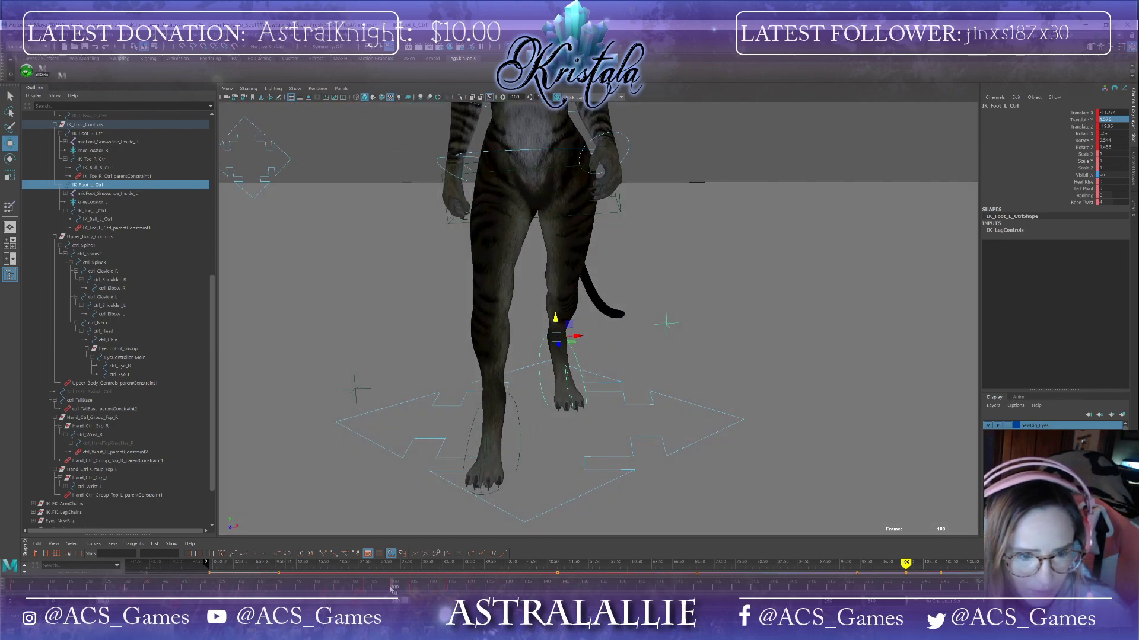
{"action": "left_click_drag", "start_coordinate": [391, 589], "coordinate": [413, 594]}
{"action": "left_click_drag", "start_coordinate": [658, 379], "coordinate": [640, 388]}
{"action": "left_click_drag", "start_coordinate": [640, 388], "coordinate": [521, 379], "text": "alt"}
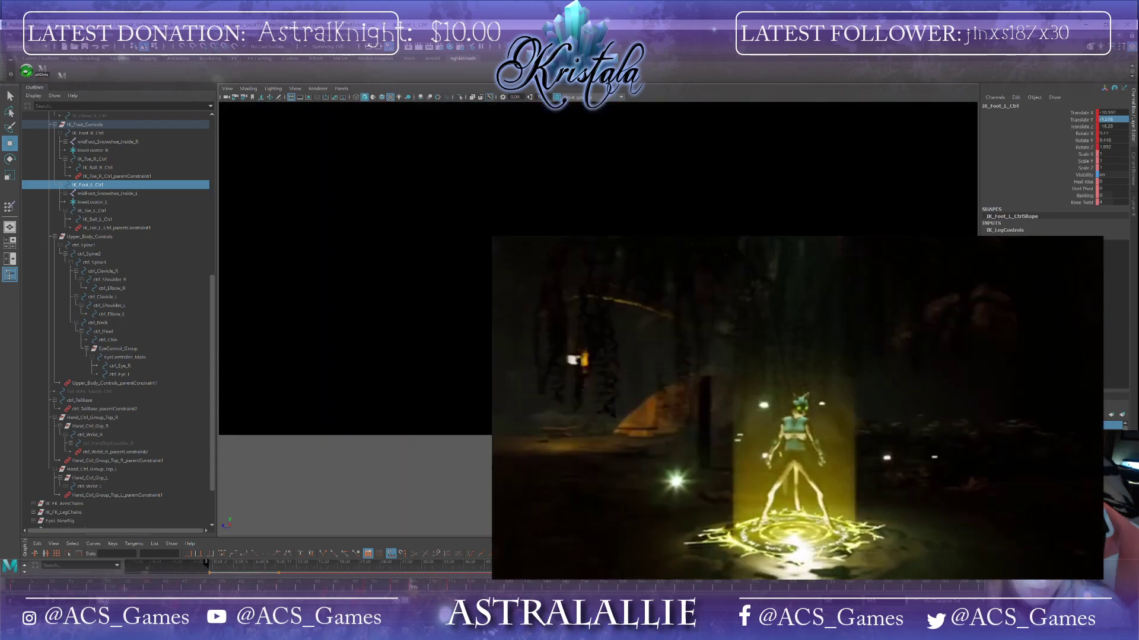
{"action": "right_click_drag", "start_coordinate": [664, 415], "coordinate": [601, 447], "text": "alt"}
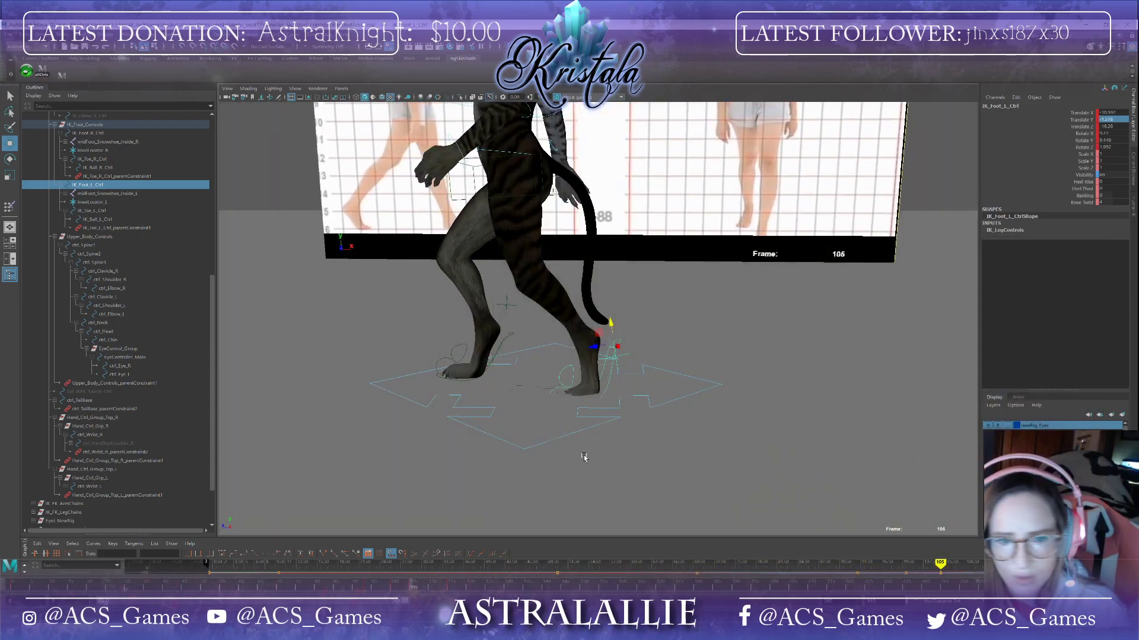
{"action": "left_click_drag", "start_coordinate": [609, 328], "coordinate": [665, 488]}
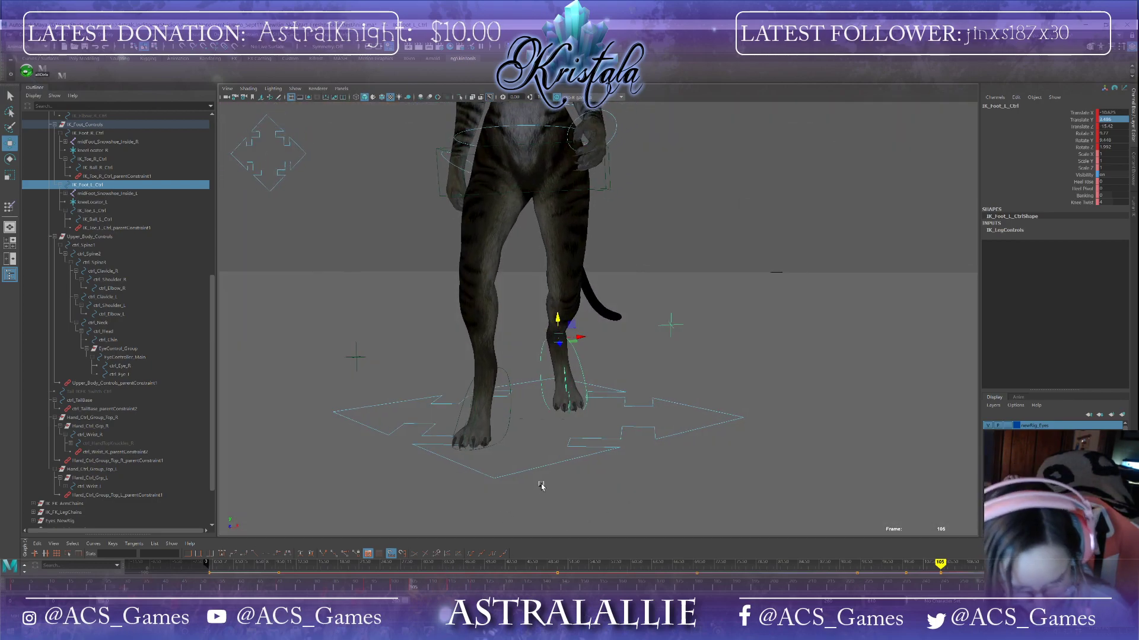
{"action": "key", "text": "e"}
{"action": "left_click_drag", "start_coordinate": [566, 344], "coordinate": [579, 337]}
{"action": "key", "text": "ctrl+z"}
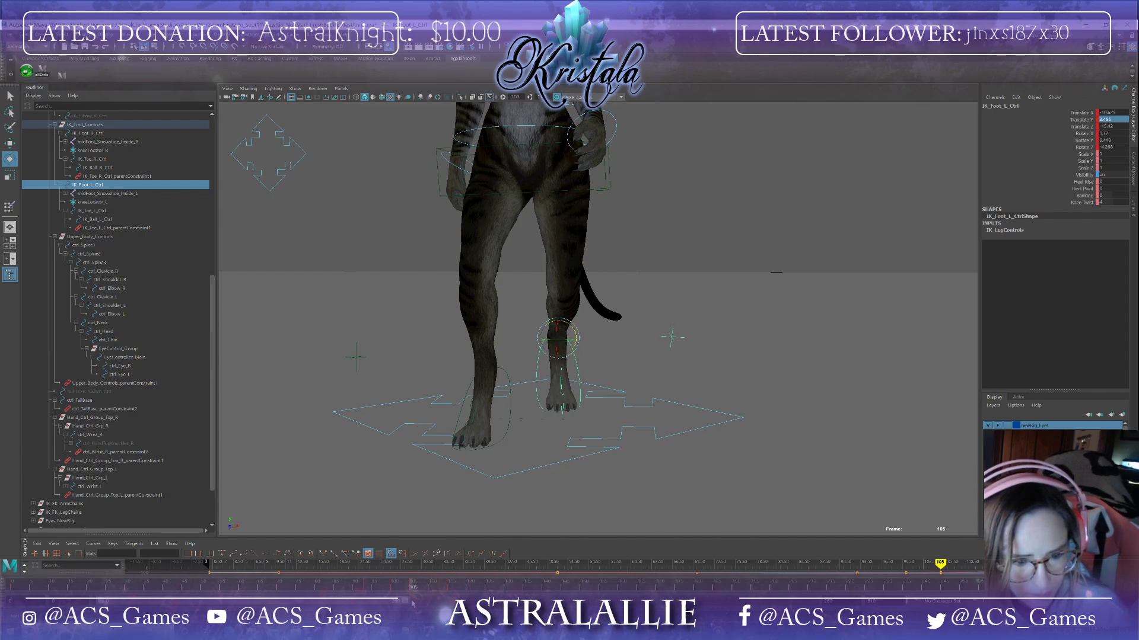
Step: At frame 115, raise the left foot IK control to lift the foot off the ground
{"action": "left_click_drag", "start_coordinate": [413, 593], "coordinate": [366, 595]}
{"action": "left_click_drag", "start_coordinate": [547, 423], "coordinate": [495, 418], "text": "alt"}
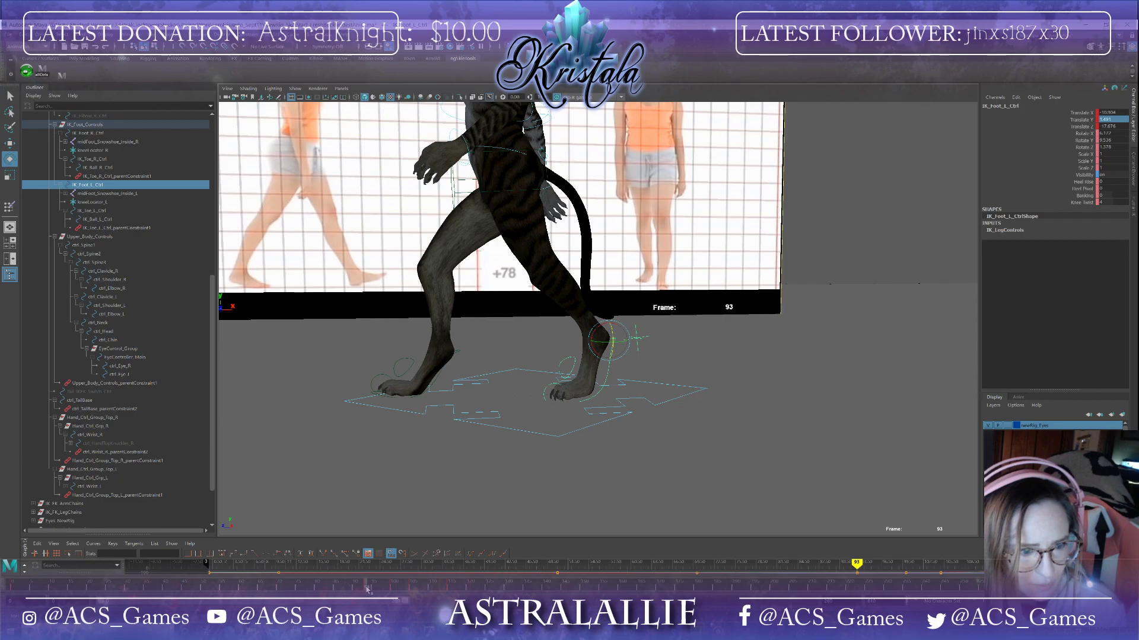
{"action": "left_click_drag", "start_coordinate": [368, 589], "coordinate": [410, 596]}
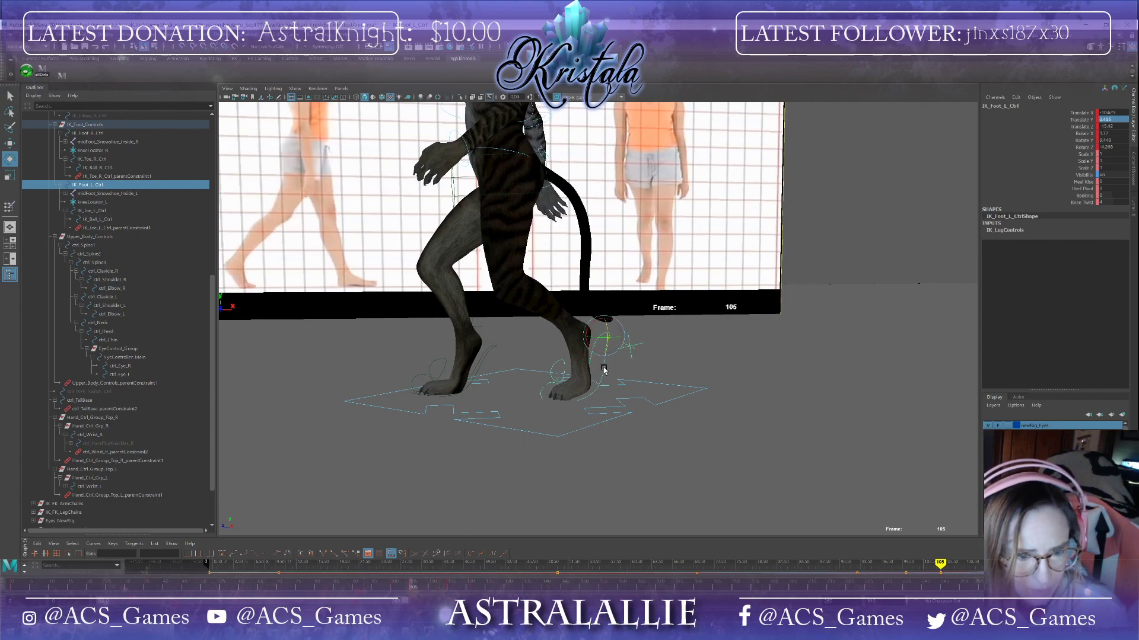
{"action": "key", "text": "w"}
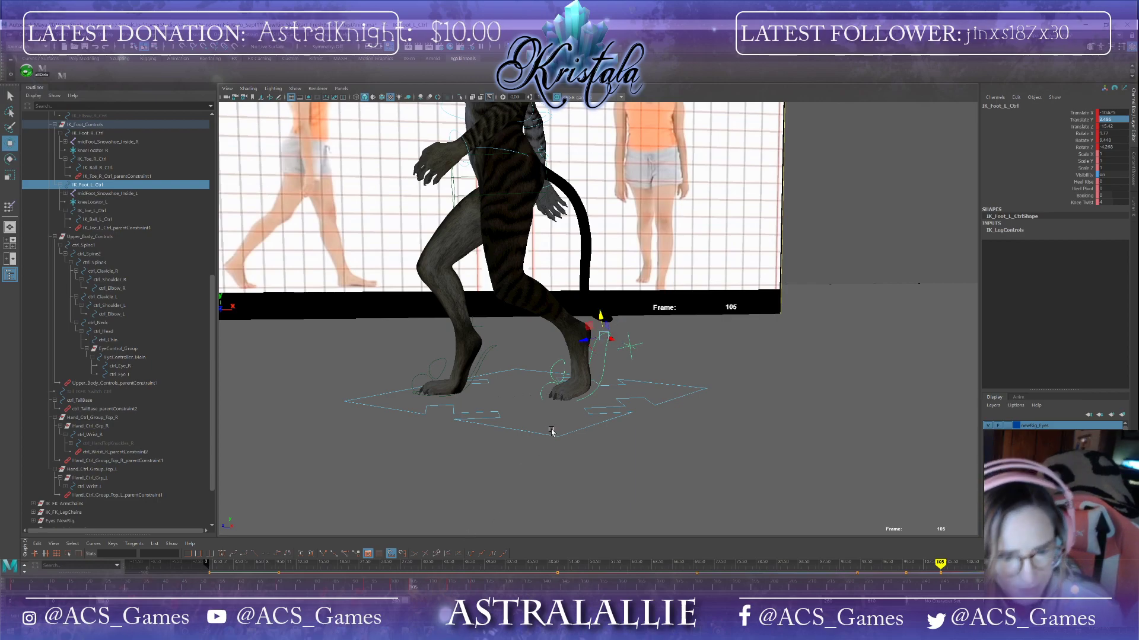
{"action": "left_click_drag", "start_coordinate": [412, 589], "coordinate": [451, 590]}
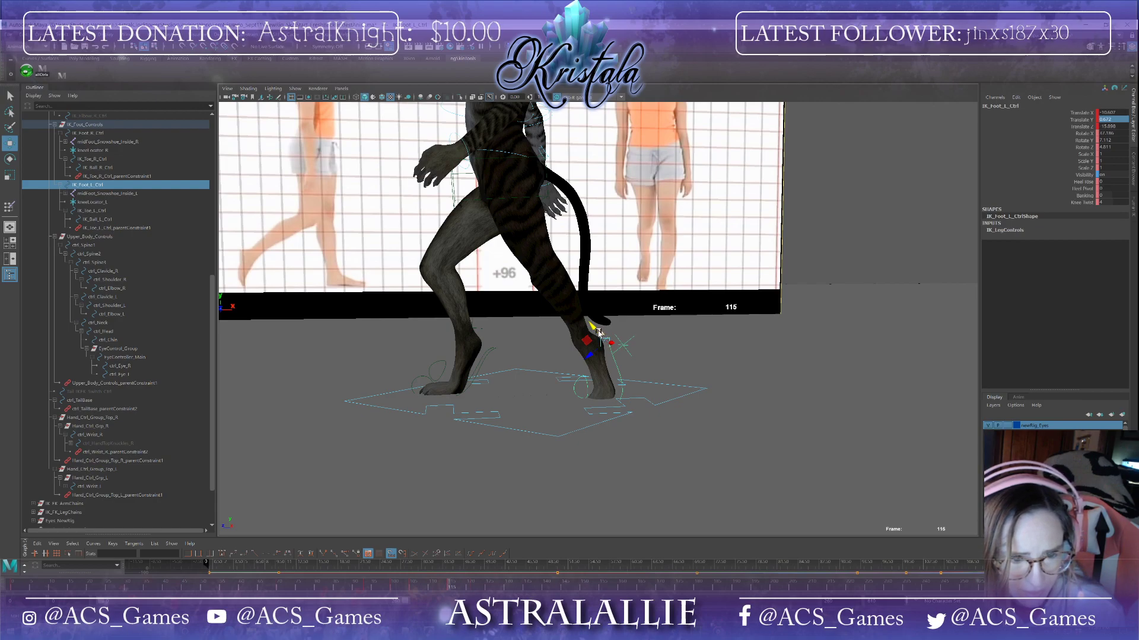
{"action": "left_click_drag", "start_coordinate": [597, 331], "coordinate": [598, 298]}
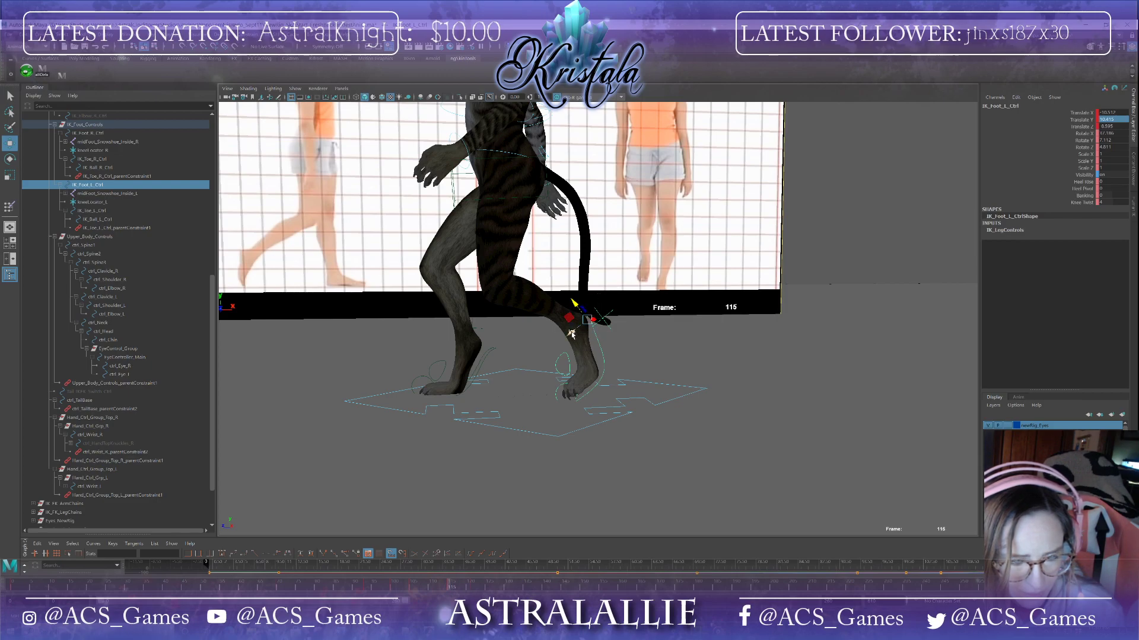
Step: Rotate the left foot IK control at frame 115 to tilt the foot
{"action": "key", "text": "e"}
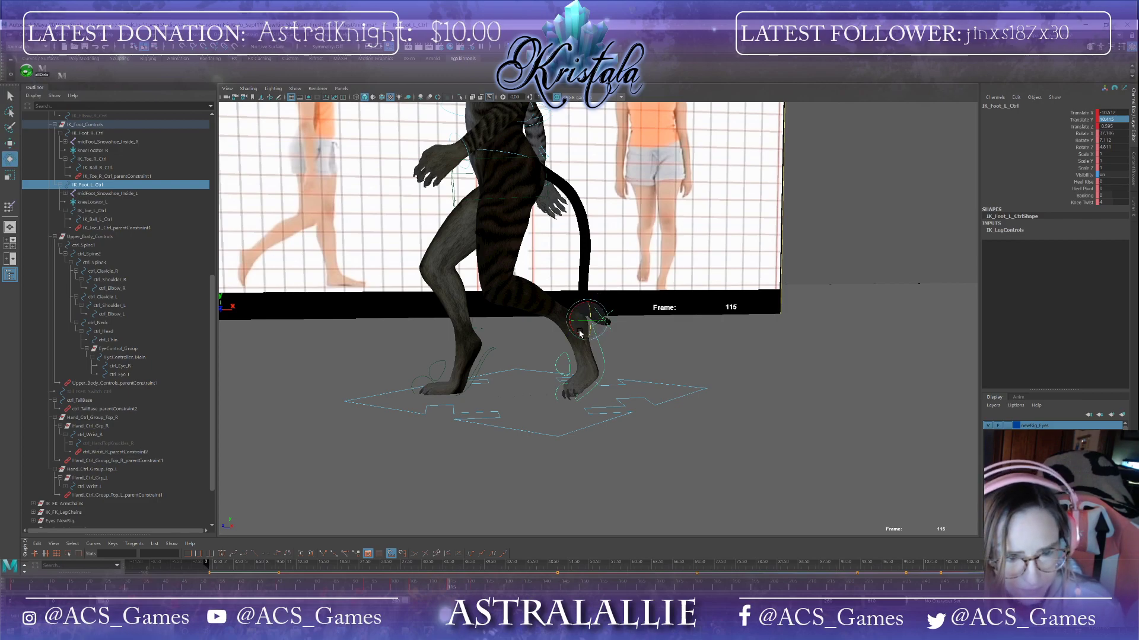
{"action": "left_click_drag", "start_coordinate": [580, 332], "coordinate": [584, 311]}
{"action": "key", "text": "w"}
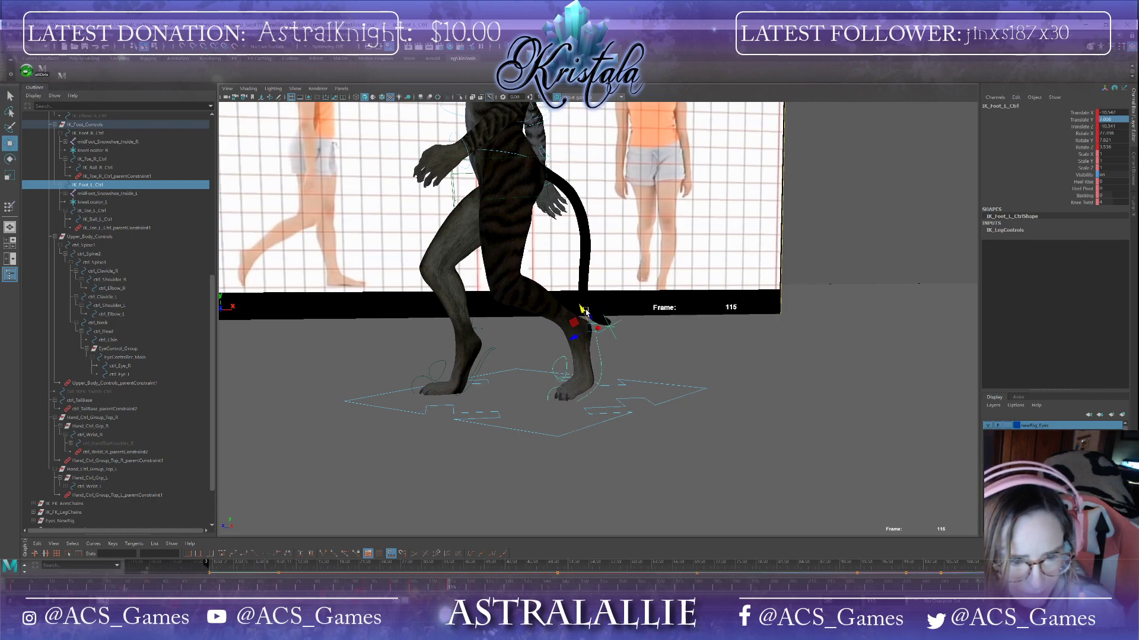
Step: At frame 121, rotate the left foot IK control to angle the foot downward
{"action": "mouse_move", "coordinate": [452, 587]}
{"action": "left_mouse_down"}
{"action": "mouse_move", "coordinate": [351, 586]}
{"action": "mouse_move", "coordinate": [480, 587]}
{"action": "mouse_move", "coordinate": [413, 589]}
{"action": "mouse_move", "coordinate": [473, 594]}
{"action": "left_mouse_up"}
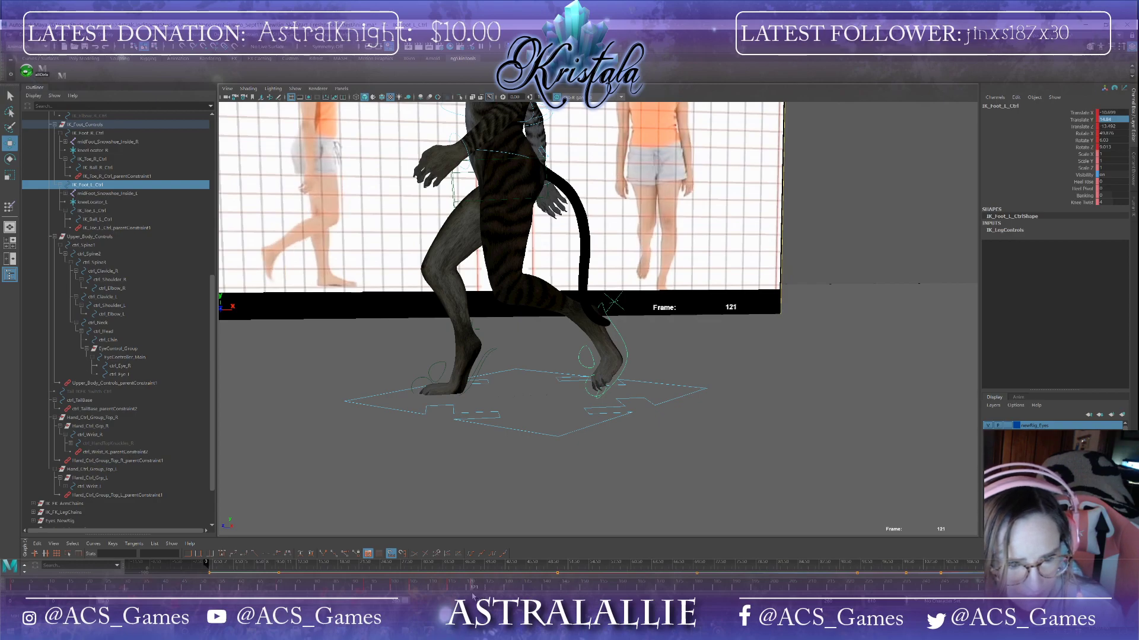
{"action": "key", "text": "e"}
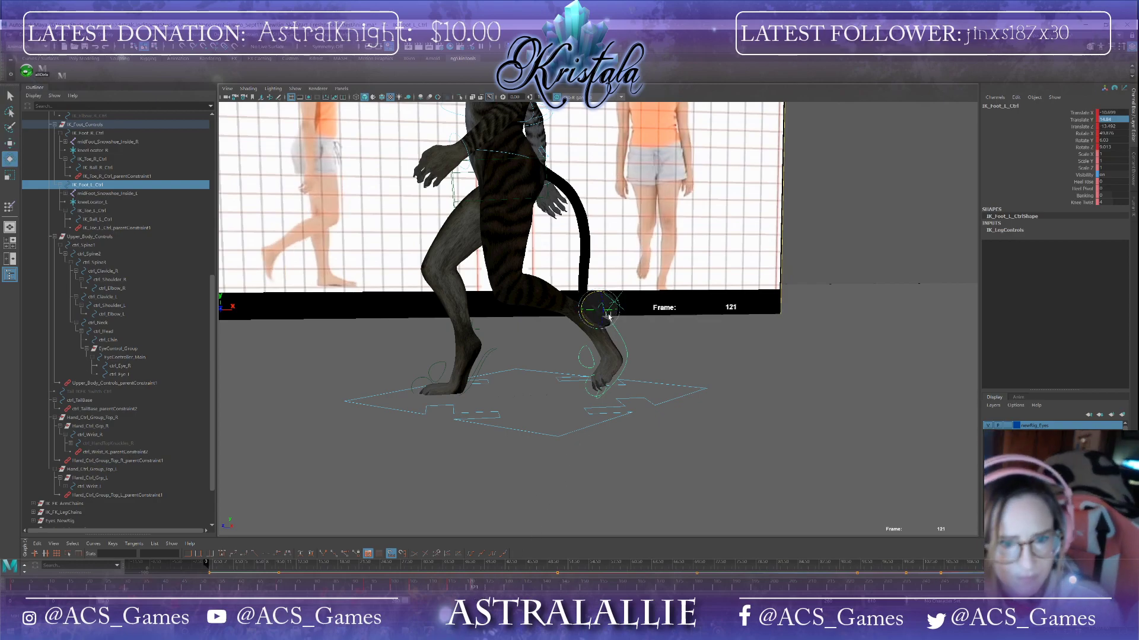
{"action": "left_click_drag", "start_coordinate": [606, 313], "coordinate": [592, 326]}
{"action": "key", "text": "w"}
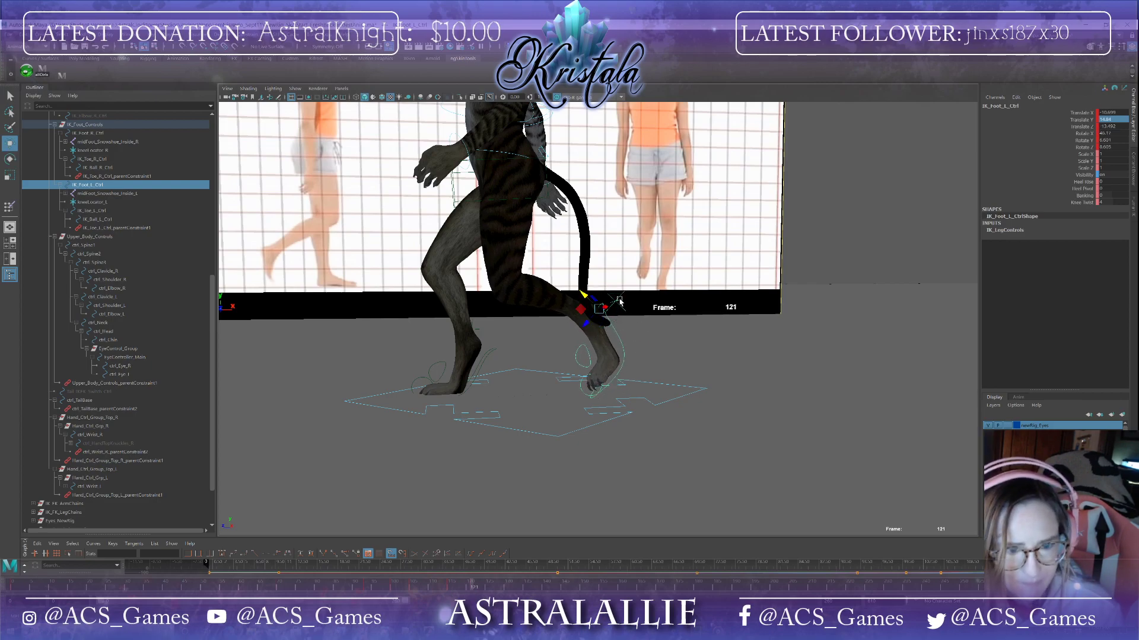
Step: Try moving the left foot IK control down at frame 121
{"action": "left_click_drag", "start_coordinate": [597, 310], "coordinate": [587, 386]}
{"action": "key", "text": "e"}
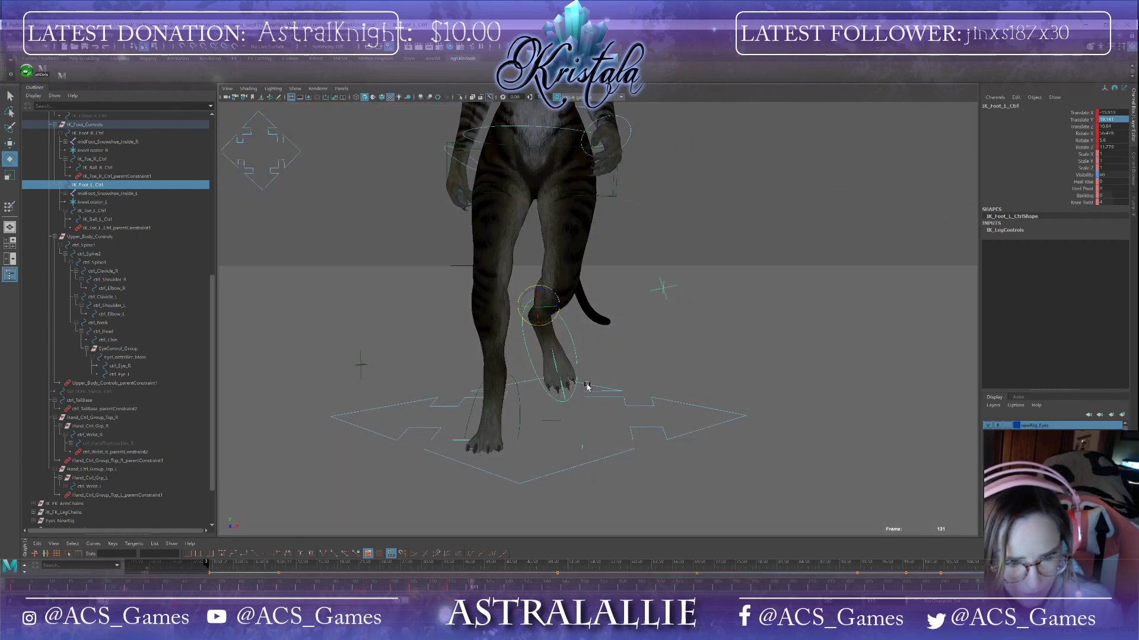
{"action": "key", "text": "ctrl+z"}
{"action": "key", "text": "ctrl+z"}
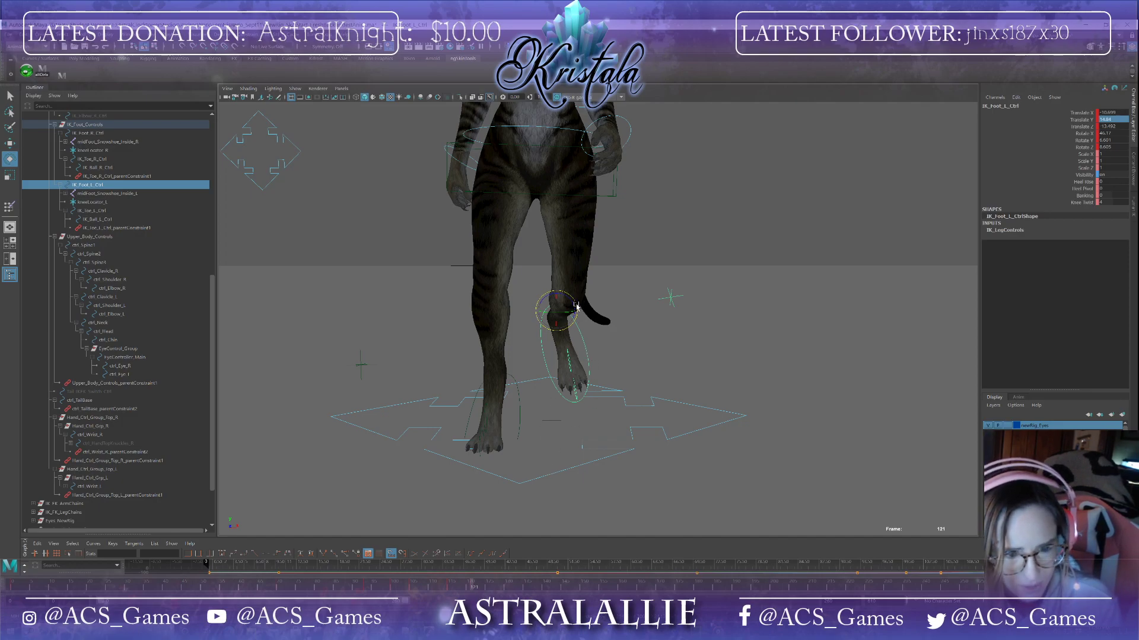
Step: Nudge the left foot IK control slightly at frames 121 and 115 and scrub through the step
{"action": "left_click_drag", "start_coordinate": [577, 306], "coordinate": [578, 311]}
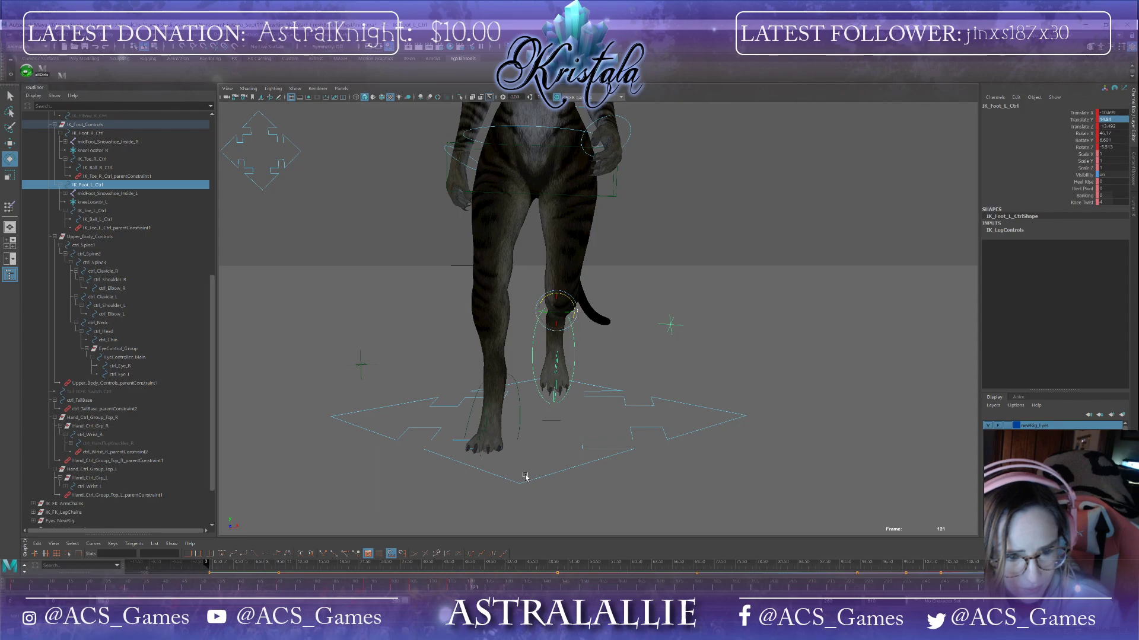
{"action": "left_click", "coordinate": [449, 587]}
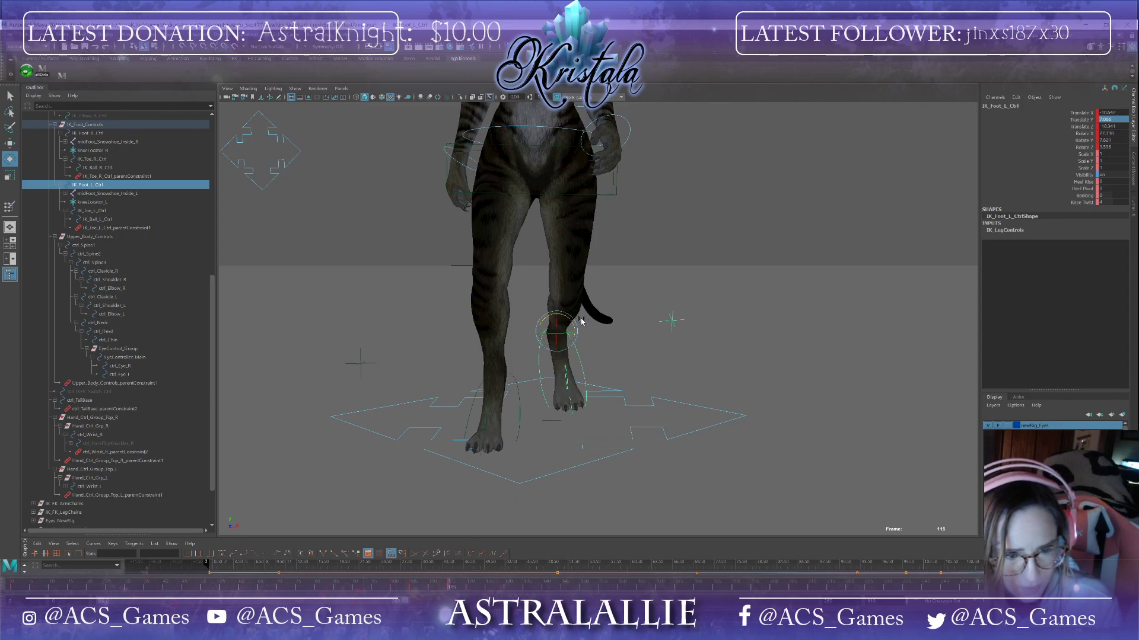
{"action": "left_click_drag", "start_coordinate": [574, 323], "coordinate": [575, 324]}
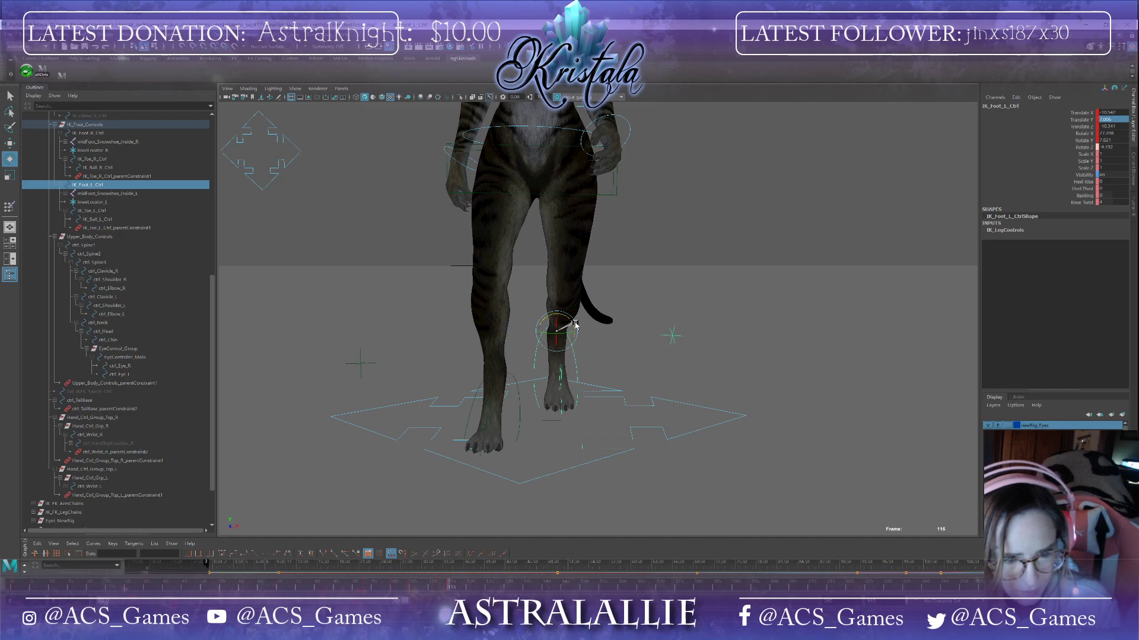
{"action": "left_click", "coordinate": [412, 591]}
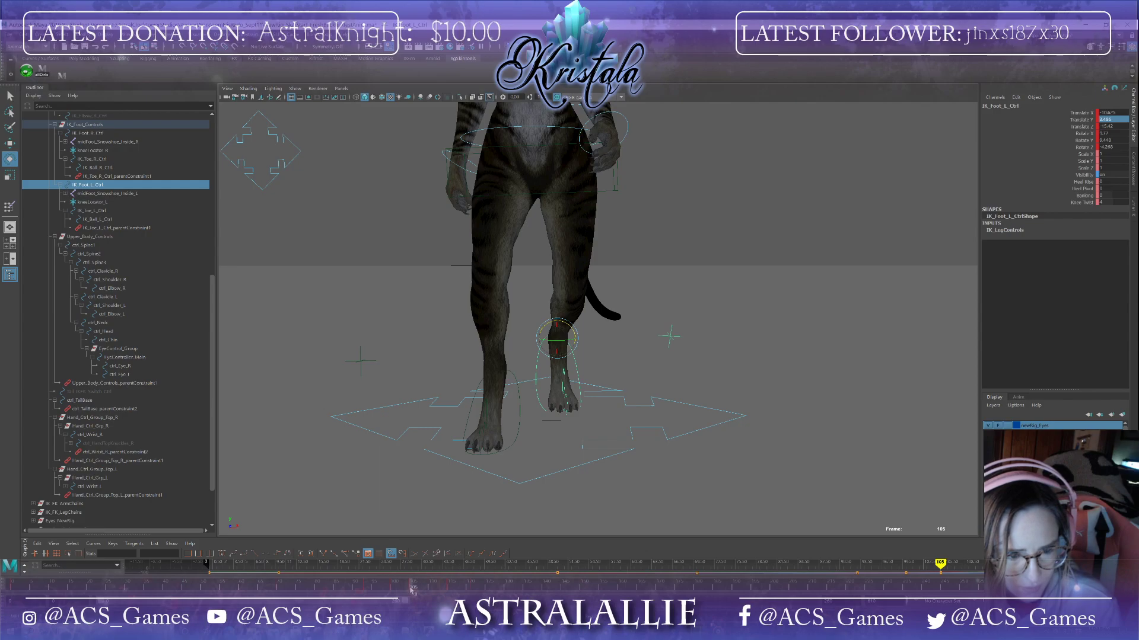
{"action": "left_click_drag", "start_coordinate": [414, 590], "coordinate": [466, 587]}
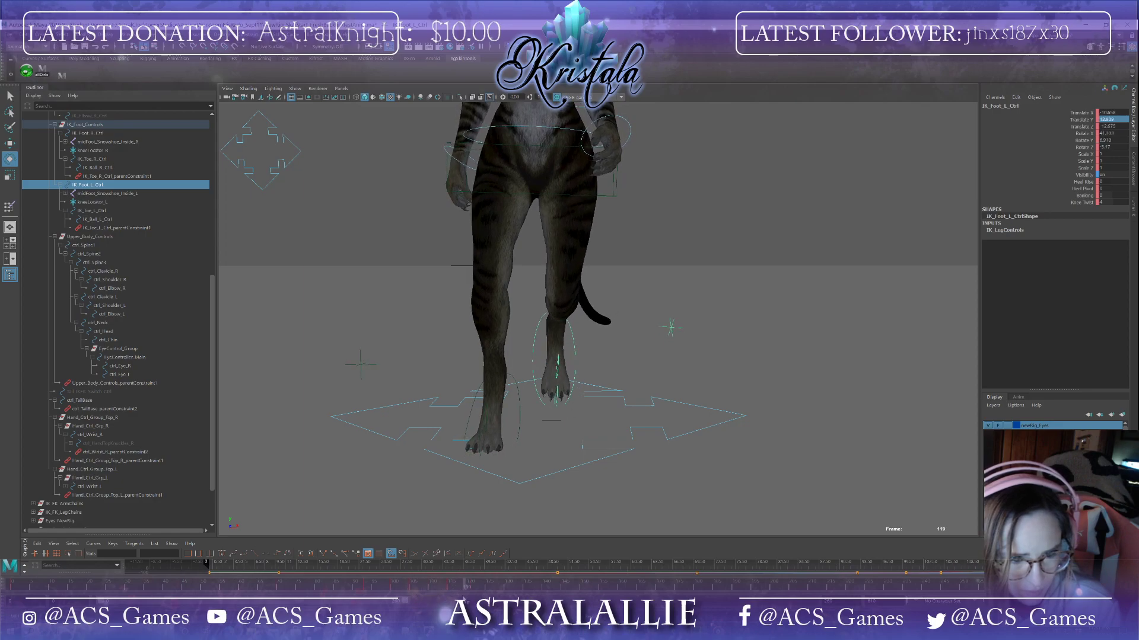
{"action": "left_click_drag", "start_coordinate": [661, 413], "coordinate": [586, 396], "text": "alt"}
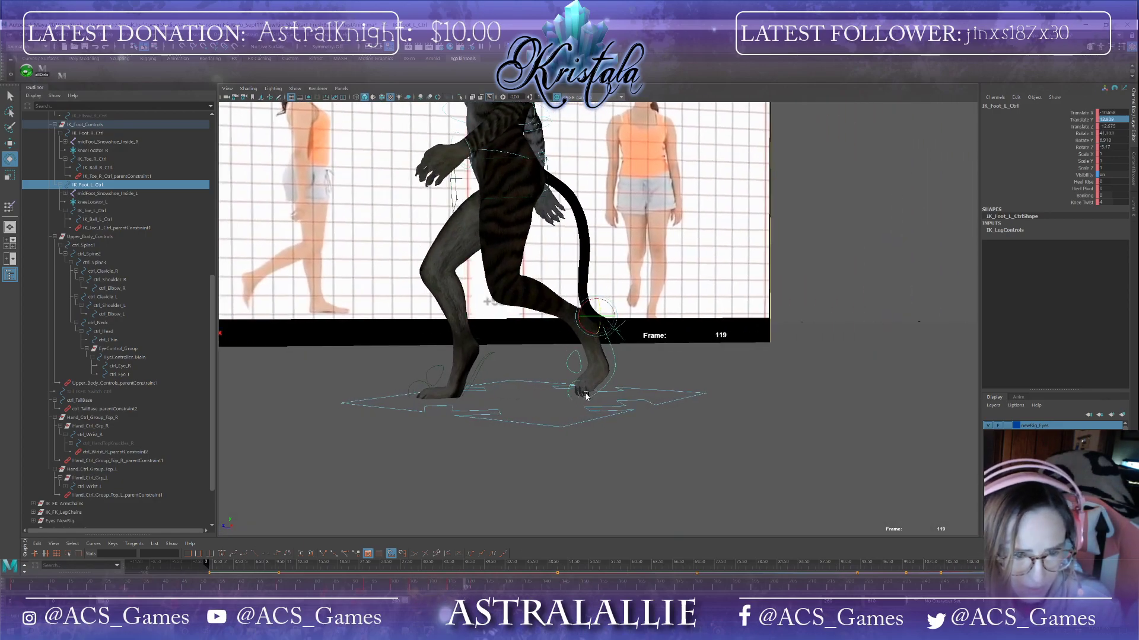
{"action": "left_click_drag", "start_coordinate": [364, 588], "coordinate": [454, 588]}
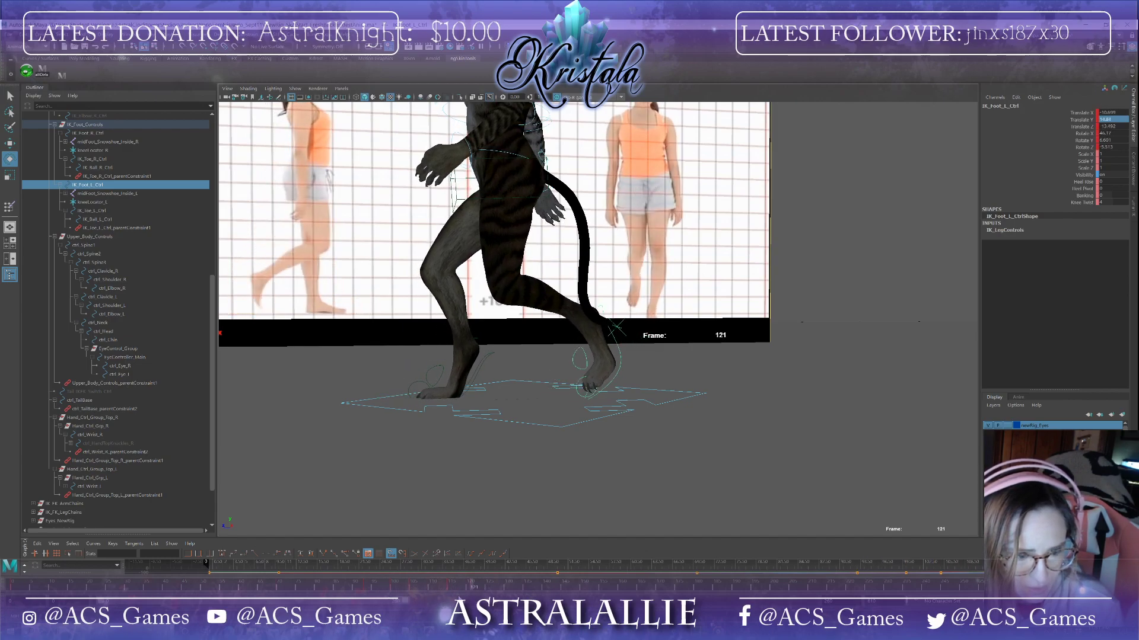
Step: Delete the left foot IK control's keyframes across a selected frame range on the timeline
{"action": "left_click", "coordinate": [363, 586]}
{"action": "left_click_drag", "start_coordinate": [351, 576], "coordinate": [431, 569]}
{"action": "left_click_drag", "start_coordinate": [427, 468], "coordinate": [542, 445], "text": "alt"}
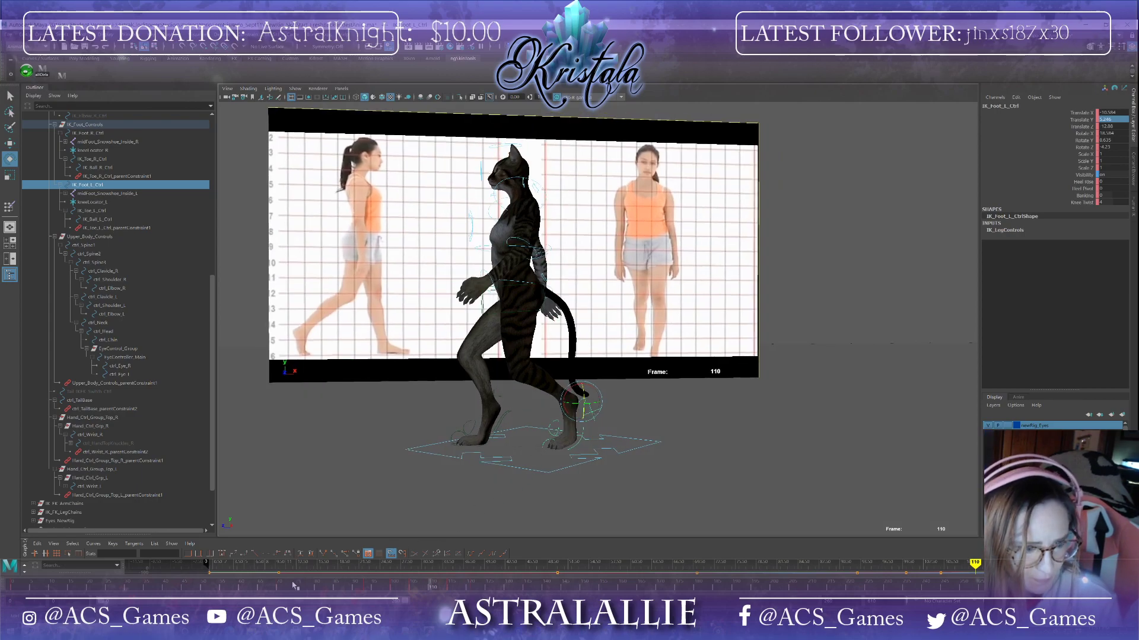
{"action": "mouse_move", "coordinate": [281, 589]}
{"action": "left_mouse_down"}
{"action": "mouse_move", "coordinate": [403, 591]}
{"action": "mouse_move", "coordinate": [513, 564]}
{"action": "mouse_move", "coordinate": [279, 584]}
{"action": "left_mouse_up"}
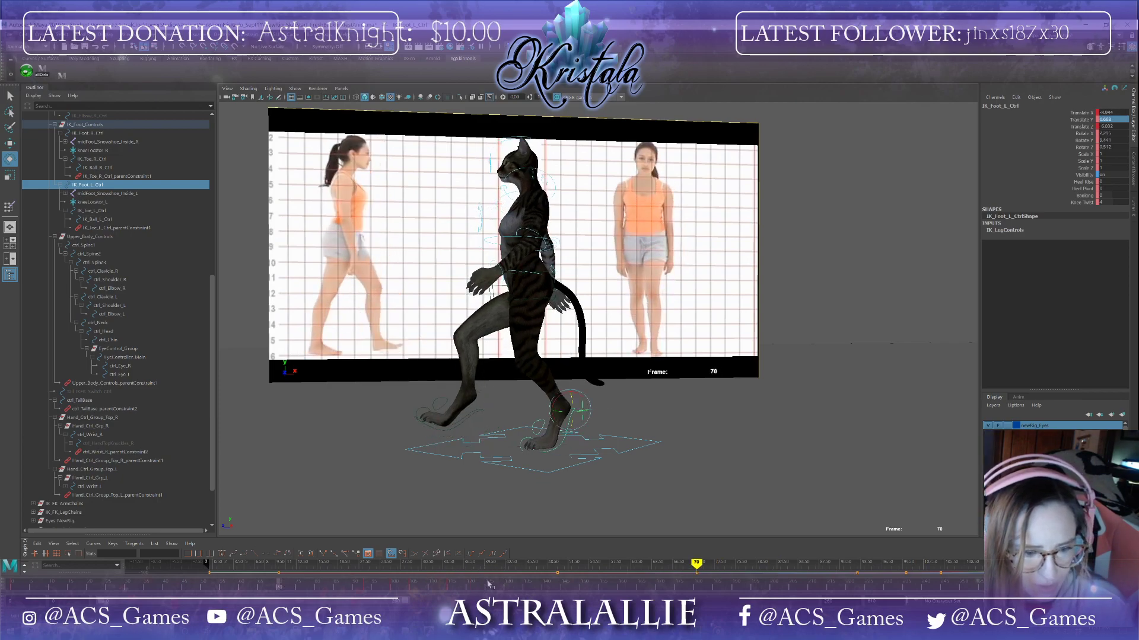
{"action": "left_click", "coordinate": [492, 584]}
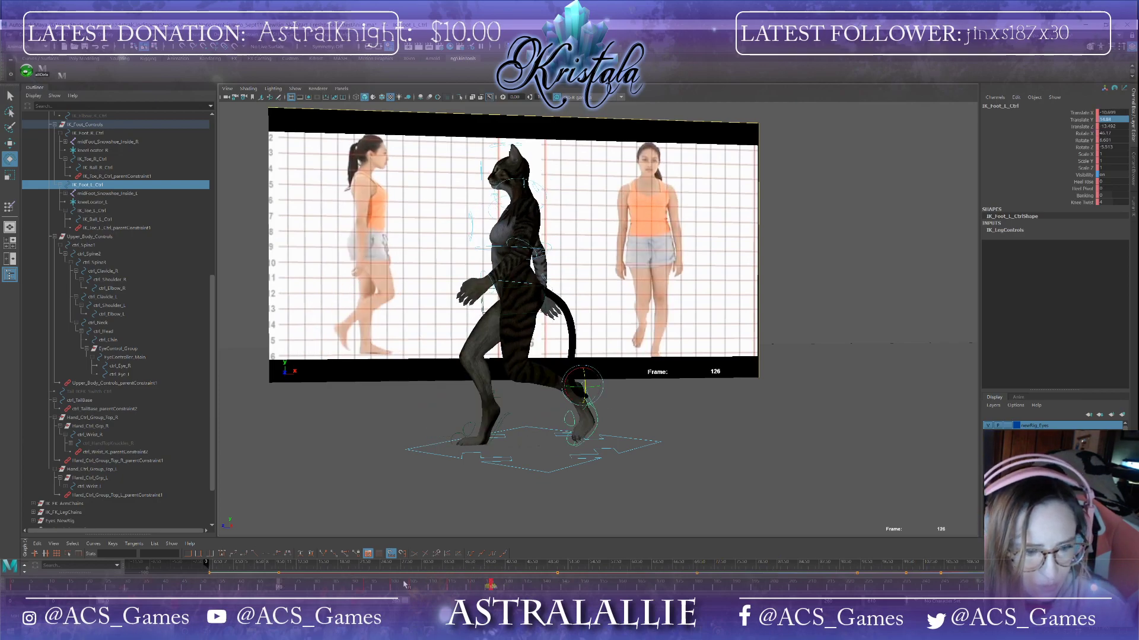
{"action": "left_click_drag", "start_coordinate": [495, 584], "coordinate": [181, 584], "text": "shift"}
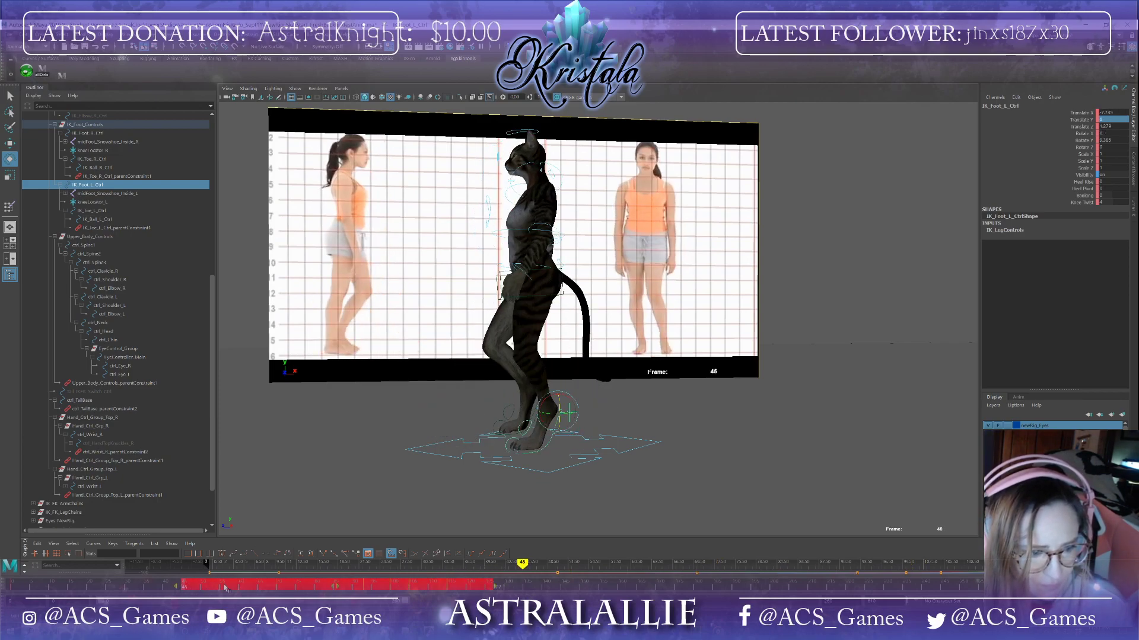
{"action": "right_click", "coordinate": [226, 584]}
{"action": "left_click", "coordinate": [269, 467]}
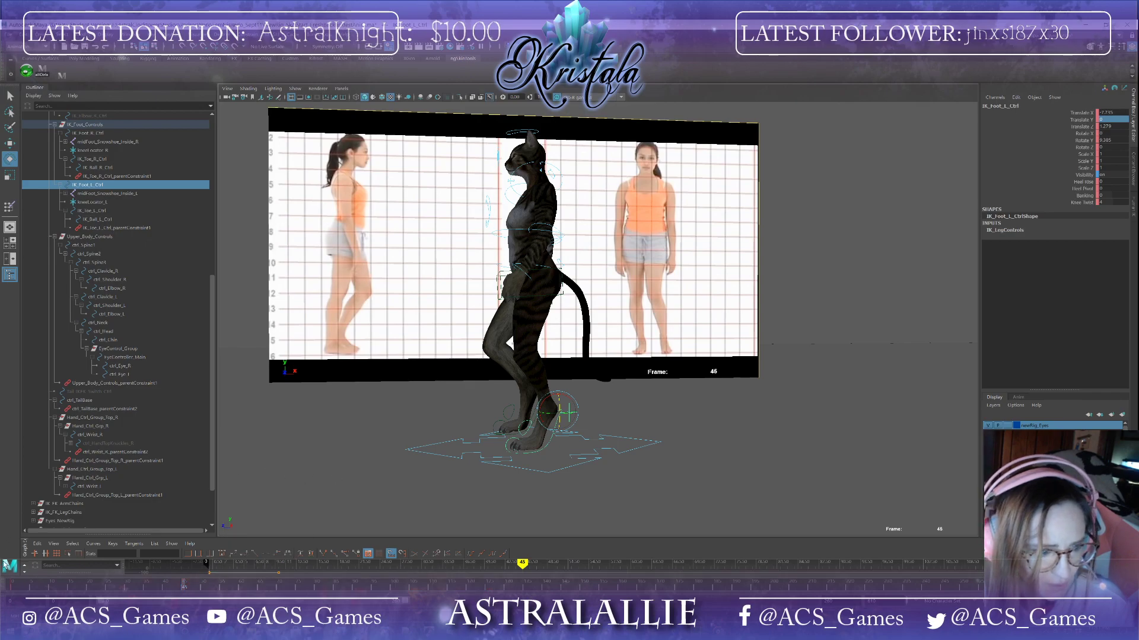
Step: Go to frame 0 and delete the left ball IK control's keyframes across a selected frame range
{"action": "left_click", "coordinate": [13, 586]}
{"action": "left_click_drag", "start_coordinate": [337, 492], "coordinate": [458, 491], "text": "alt"}
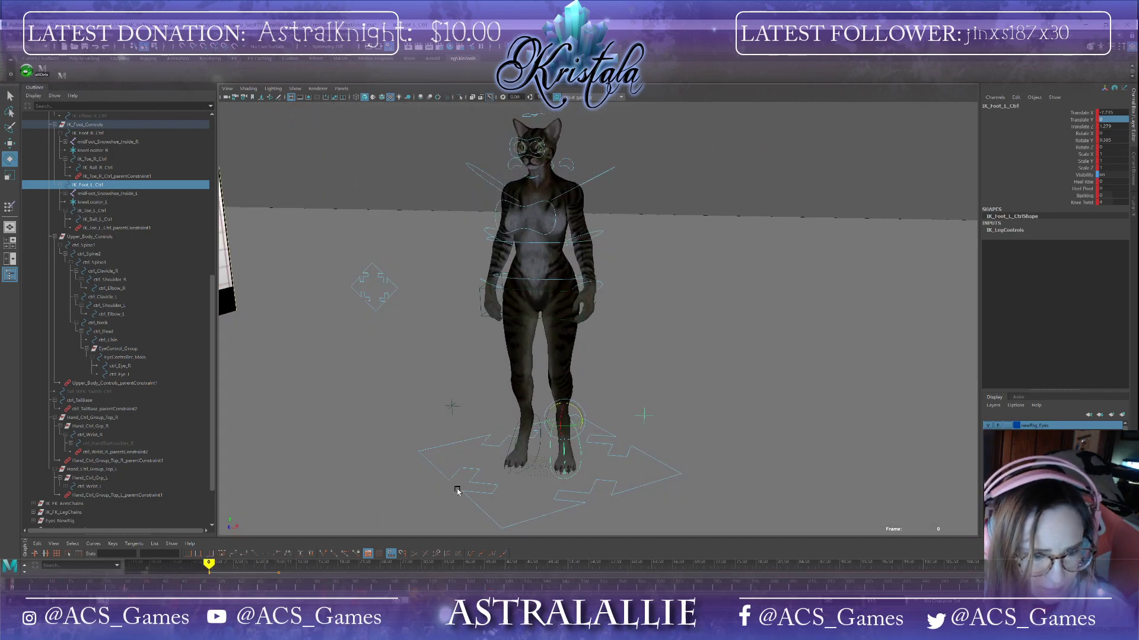
{"action": "left_click", "coordinate": [564, 451]}
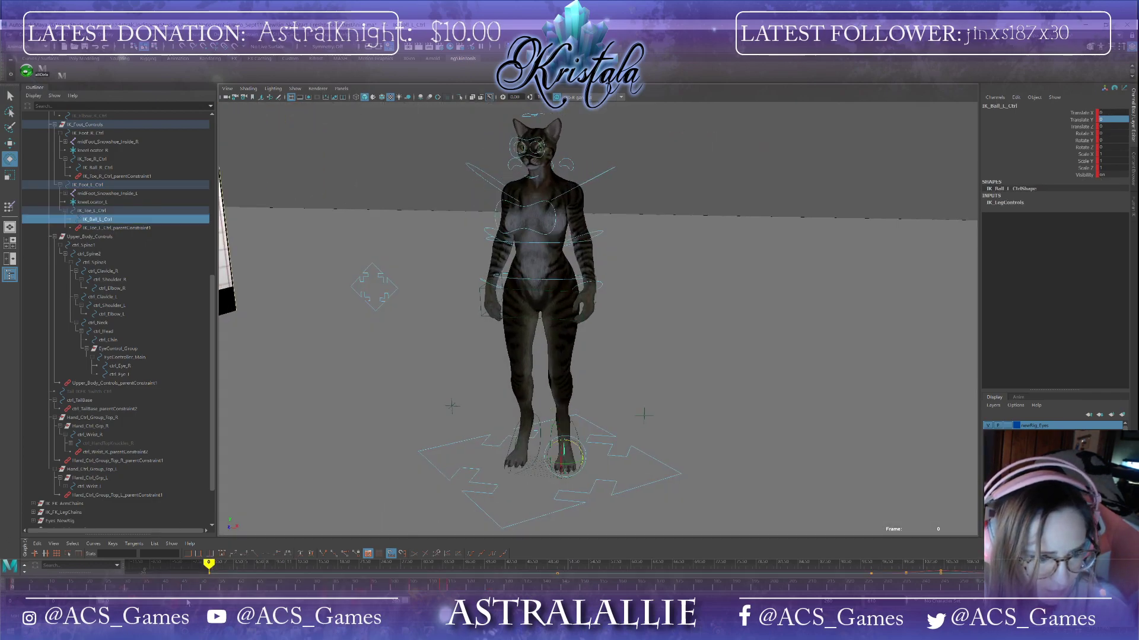
{"action": "left_click_drag", "start_coordinate": [480, 589], "coordinate": [171, 588], "text": "shift"}
{"action": "right_click", "coordinate": [240, 586]}
{"action": "left_click", "coordinate": [279, 466]}
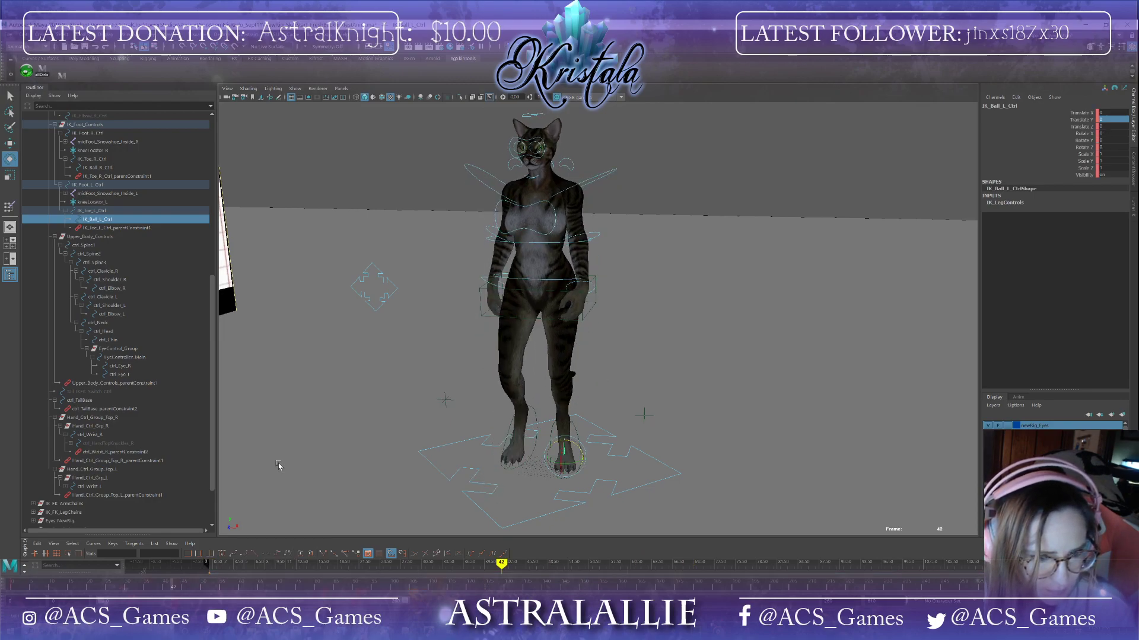
Step: Delete the right foot IK control's keyframes across a selected frame range
{"action": "left_click", "coordinate": [536, 444]}
{"action": "left_click_drag", "start_coordinate": [490, 583], "coordinate": [178, 591], "text": "shift"}
{"action": "right_click", "coordinate": [178, 592]}
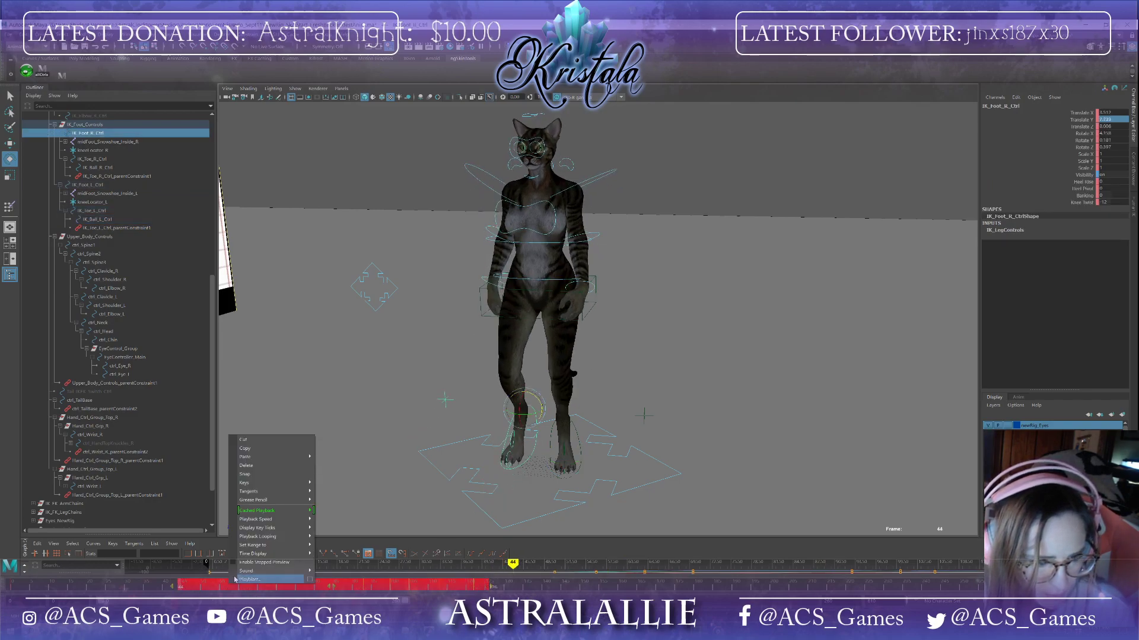
{"action": "left_click", "coordinate": [267, 468]}
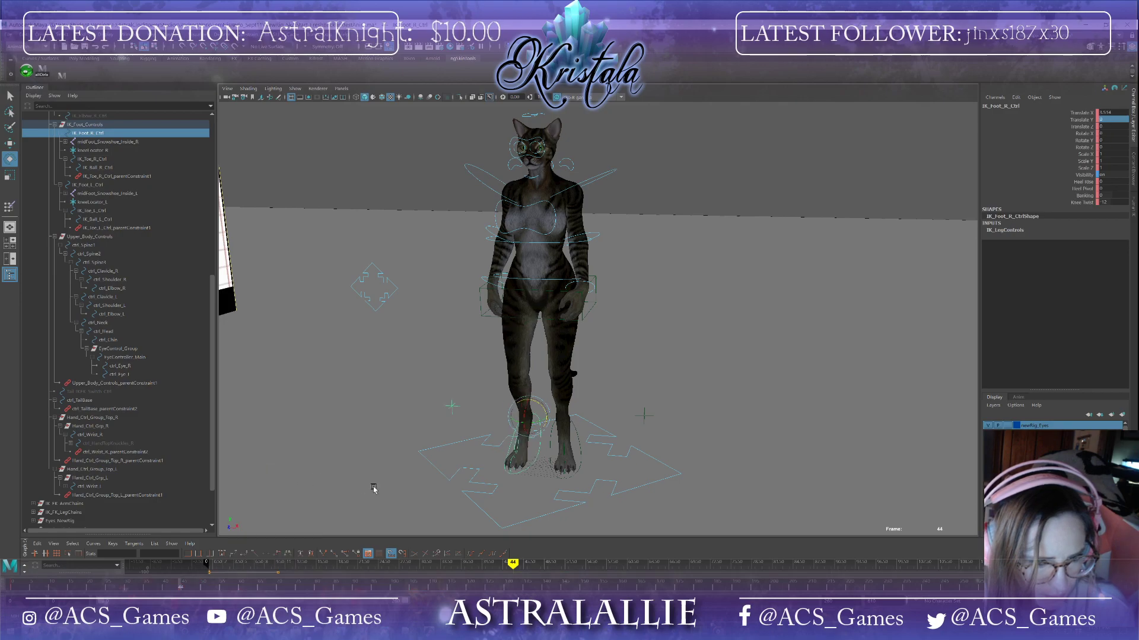
Step: Paste keys onto the right ball IK control across a selected frame range
{"action": "left_click", "coordinate": [514, 446]}
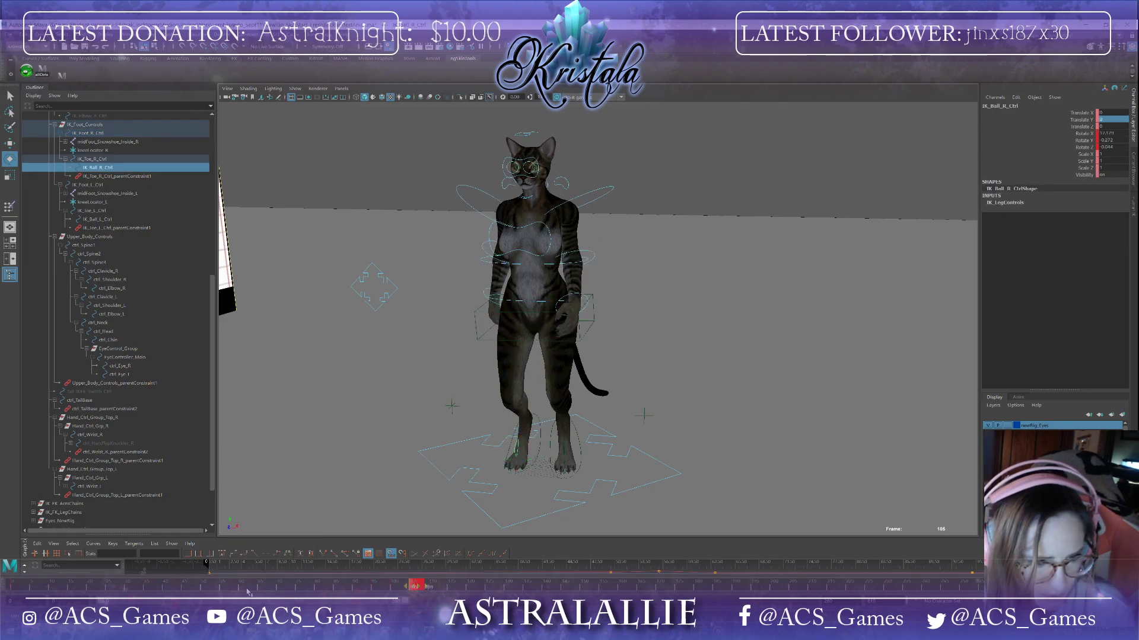
{"action": "left_click_drag", "start_coordinate": [426, 590], "coordinate": [196, 587], "text": "shift"}
{"action": "right_click", "coordinate": [219, 587]}
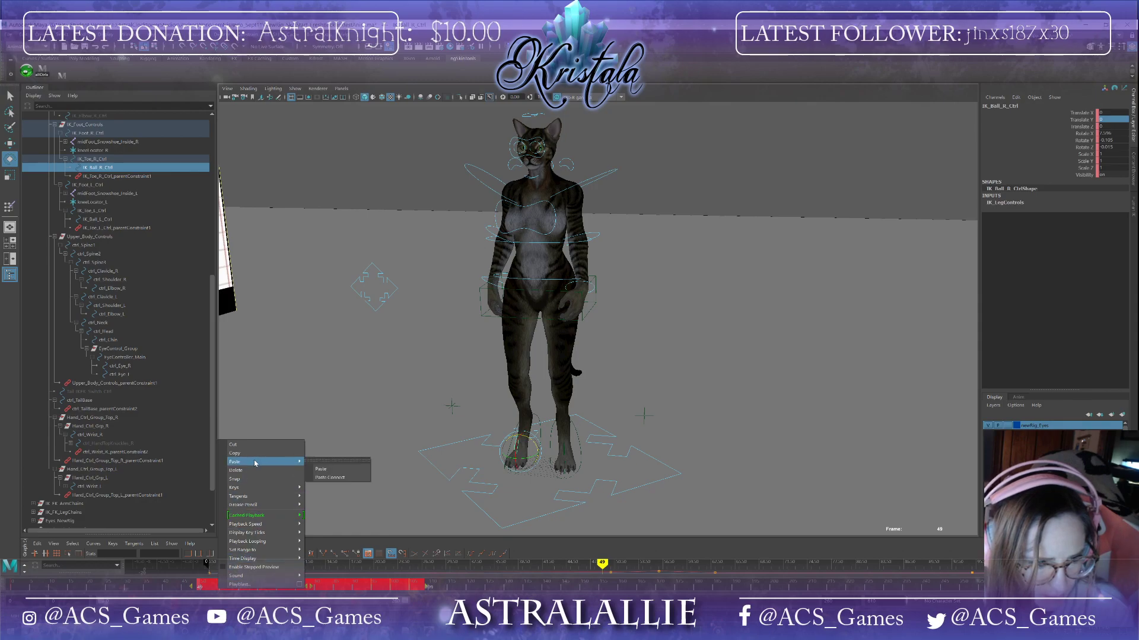
{"action": "mouse_move", "coordinate": [258, 461]}
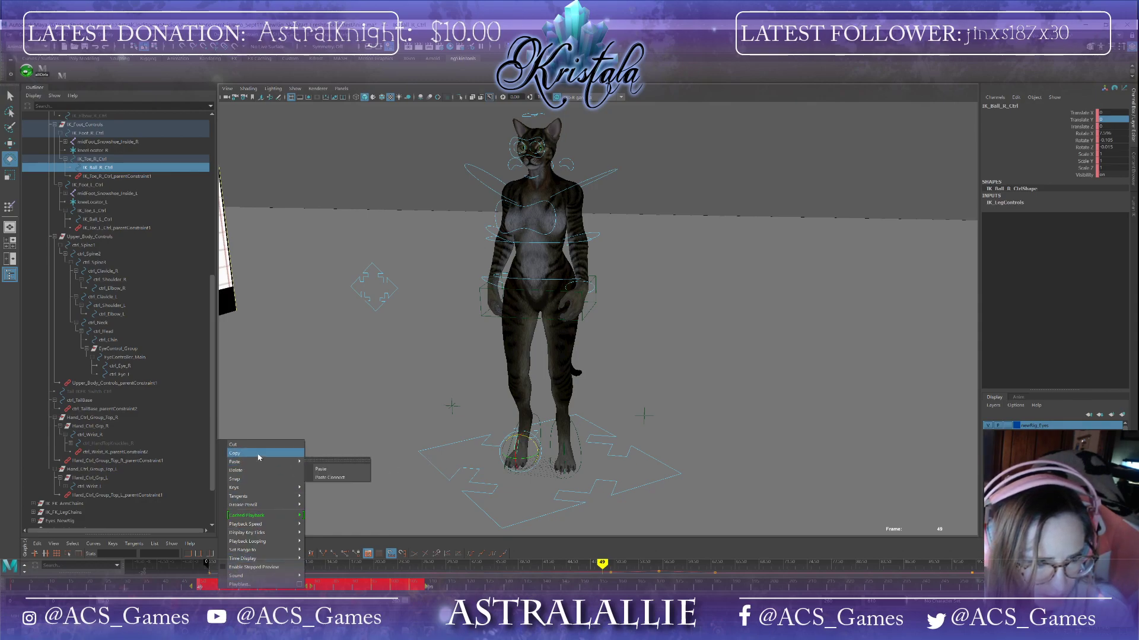
{"action": "left_click", "coordinate": [321, 469]}
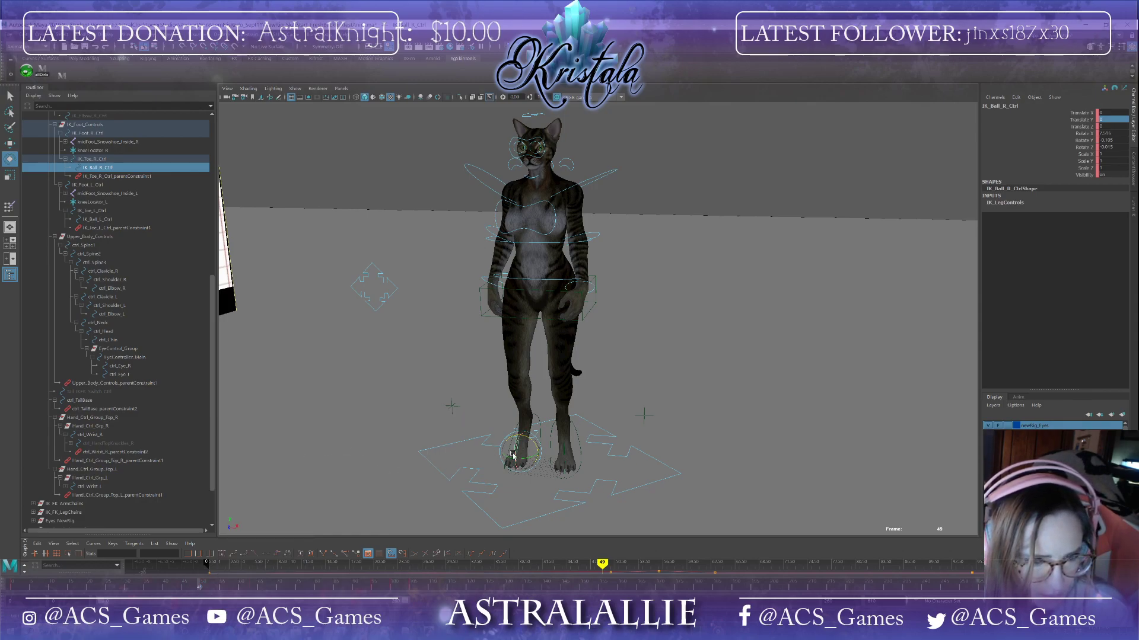
Step: Delete the right toe IK control's keyframes across a selected frame range
{"action": "left_click", "coordinate": [466, 490]}
{"action": "left_click_drag", "start_coordinate": [466, 489], "coordinate": [481, 462], "text": "alt"}
{"action": "left_click", "coordinate": [491, 448]}
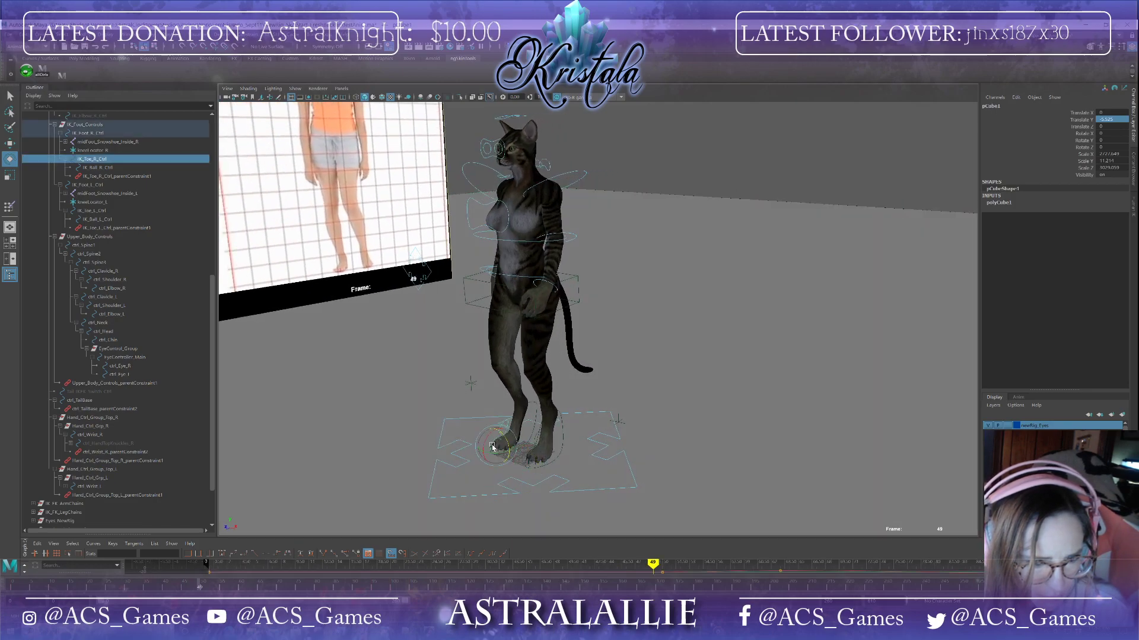
{"action": "left_click_drag", "start_coordinate": [418, 591], "coordinate": [167, 587], "text": "shift"}
{"action": "right_click", "coordinate": [215, 586]}
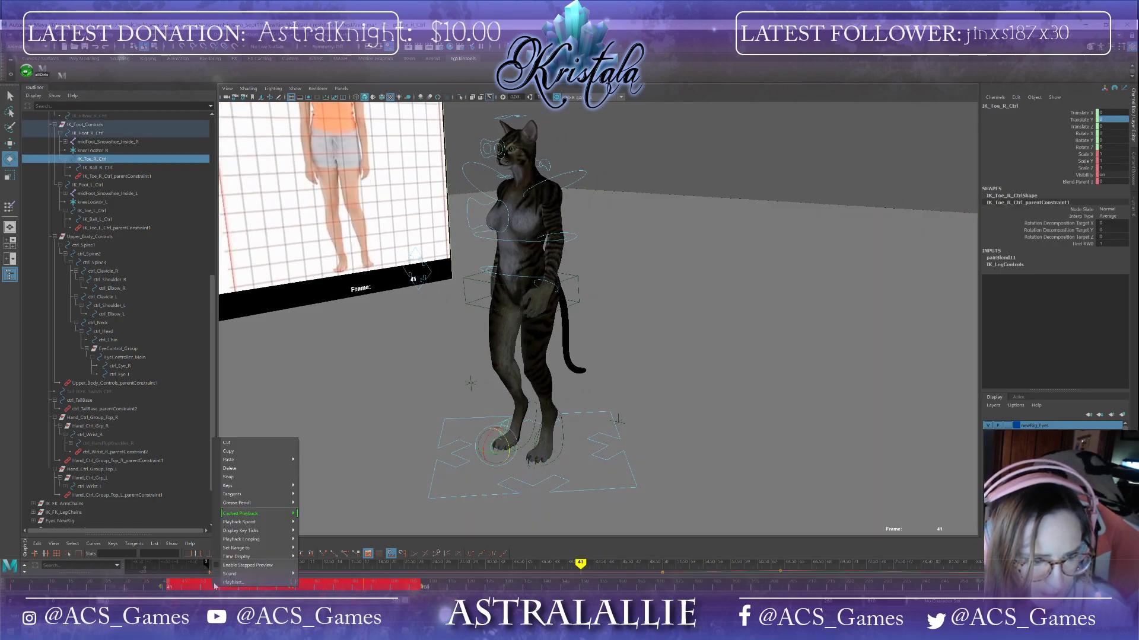
{"action": "left_click", "coordinate": [240, 469]}
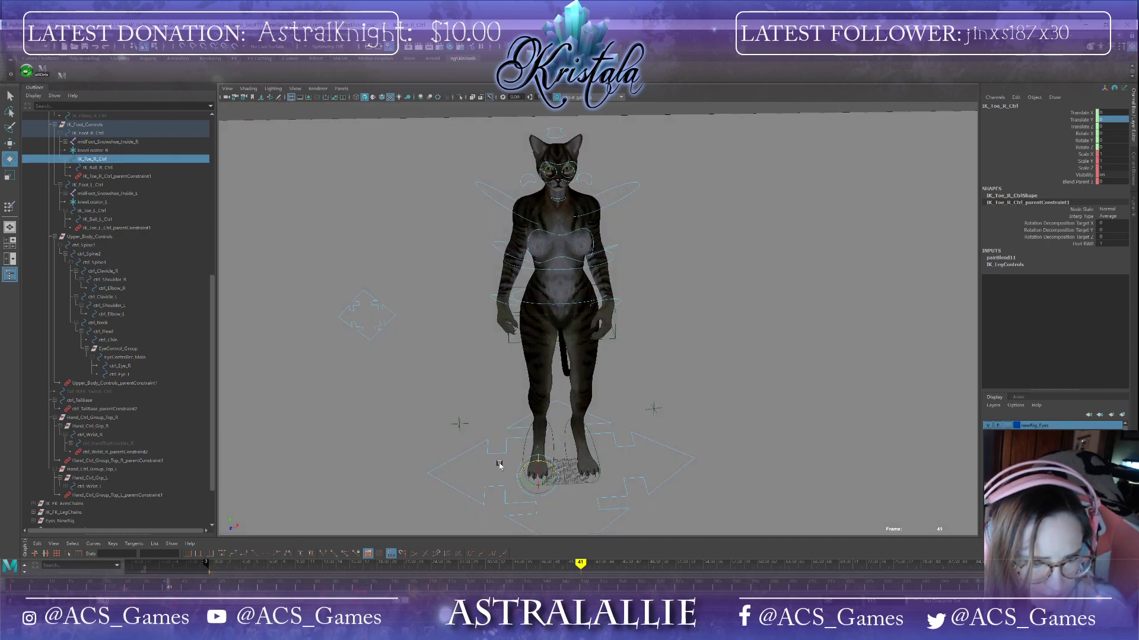
Step: Go to frame 0 and delete the hip control's keyframes across a selected frame range
{"action": "left_click", "coordinate": [593, 479]}
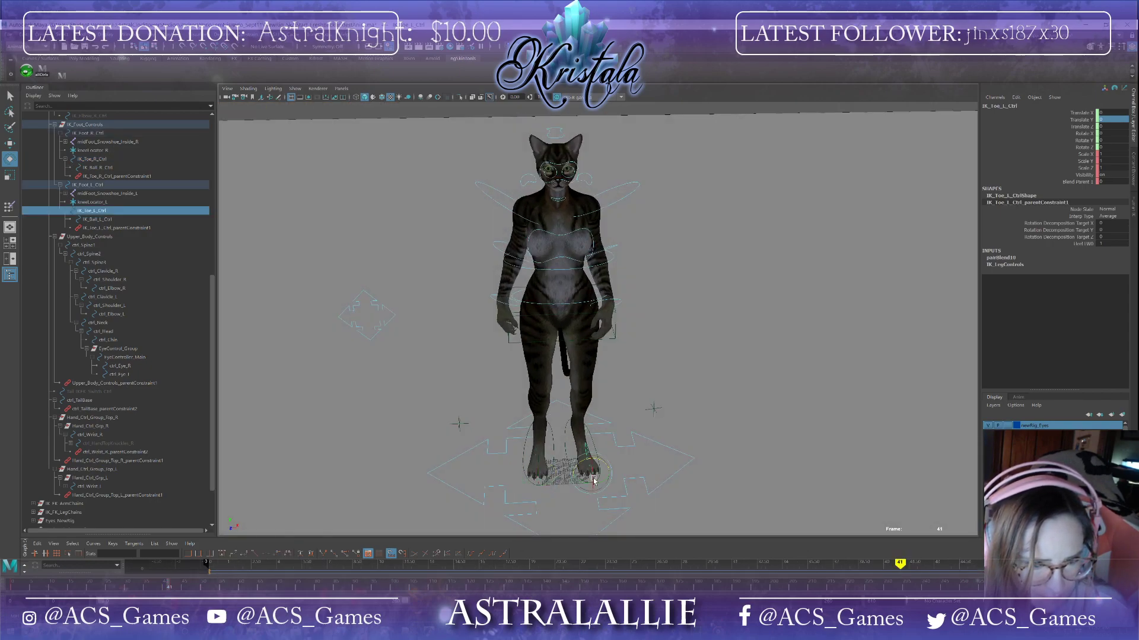
{"action": "left_click_drag", "start_coordinate": [633, 498], "coordinate": [581, 500], "text": "alt"}
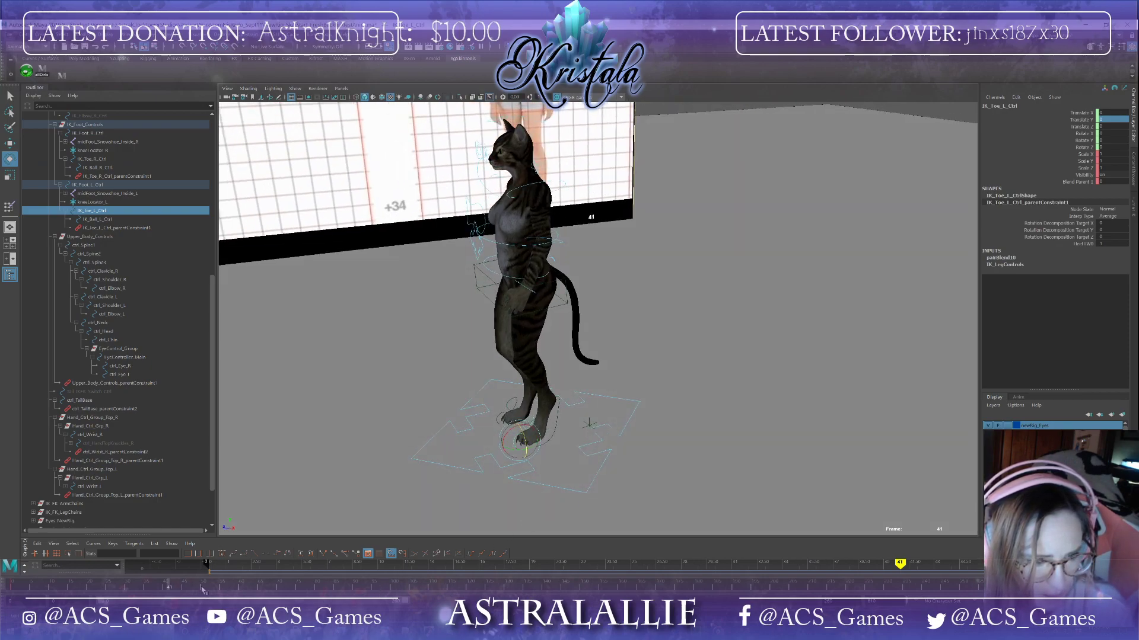
{"action": "left_click", "coordinate": [203, 589]}
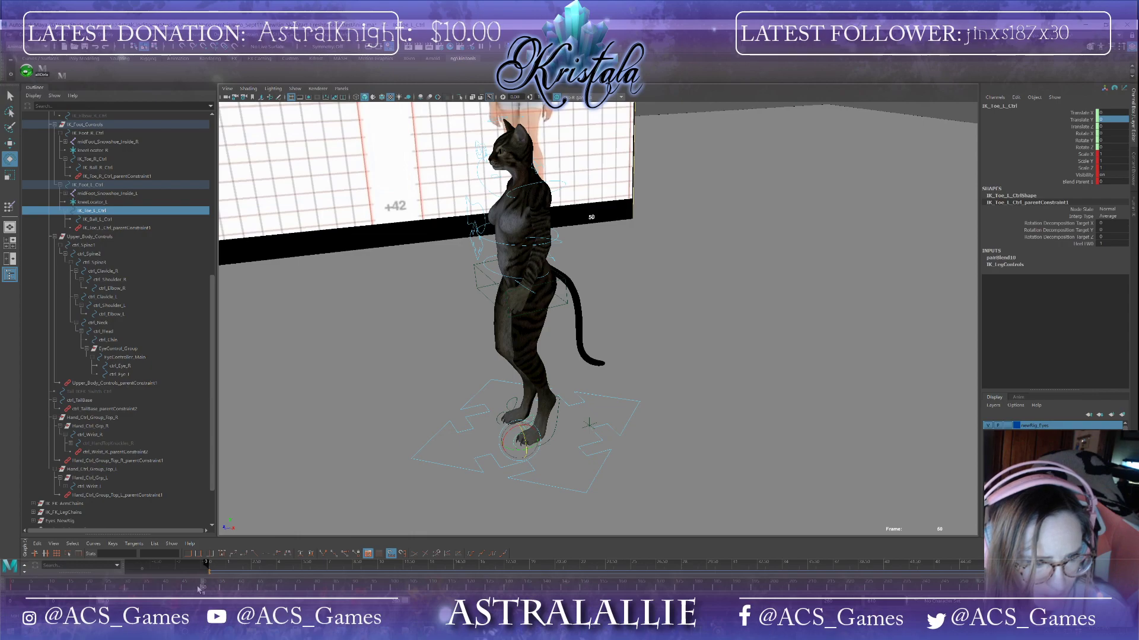
{"action": "mouse_move", "coordinate": [201, 586]}
{"action": "left_mouse_down"}
{"action": "mouse_move", "coordinate": [2, 585]}
{"action": "mouse_move", "coordinate": [398, 588]}
{"action": "mouse_move", "coordinate": [16, 586]}
{"action": "left_mouse_up"}
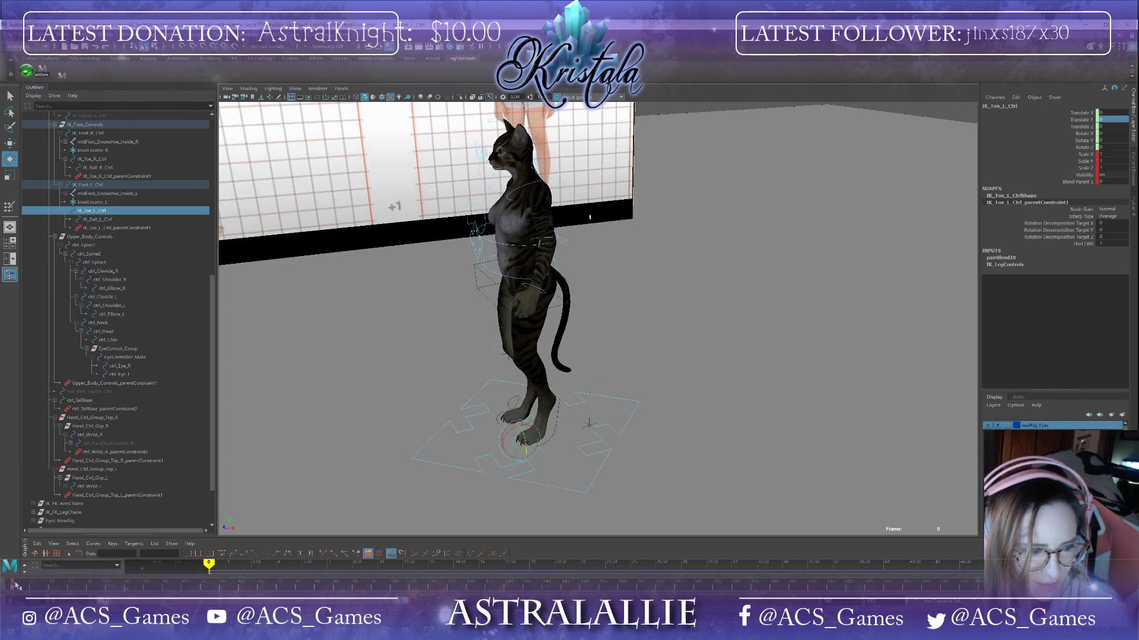
{"action": "left_click", "coordinate": [558, 306]}
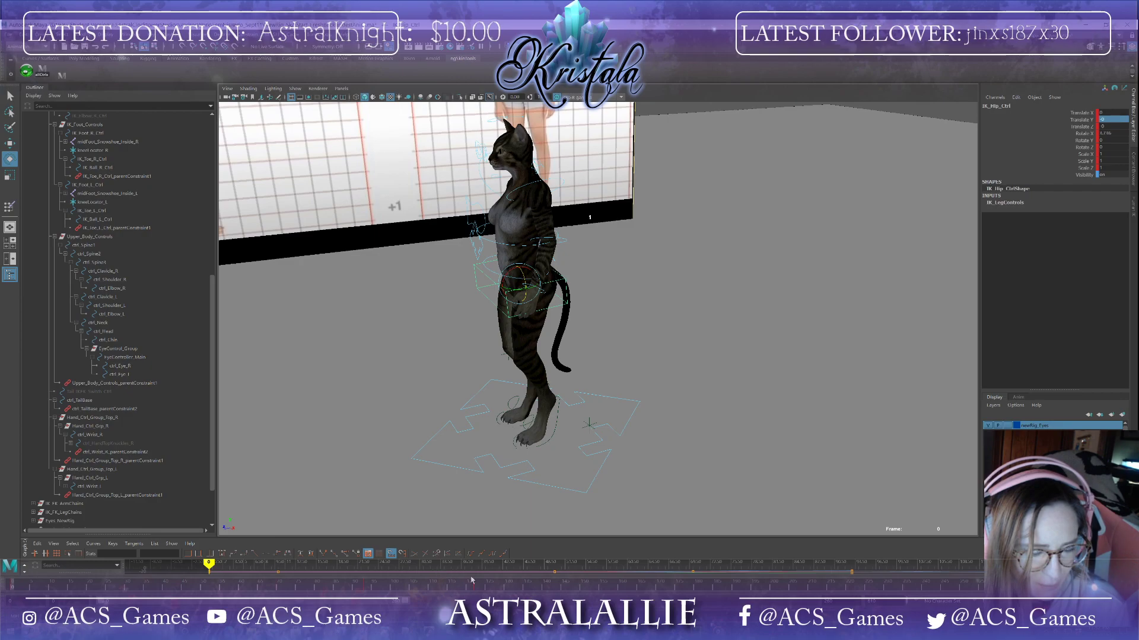
{"action": "left_click_drag", "start_coordinate": [488, 584], "coordinate": [187, 588], "text": "shift"}
{"action": "right_click", "coordinate": [227, 589]}
{"action": "left_click", "coordinate": [244, 471]}
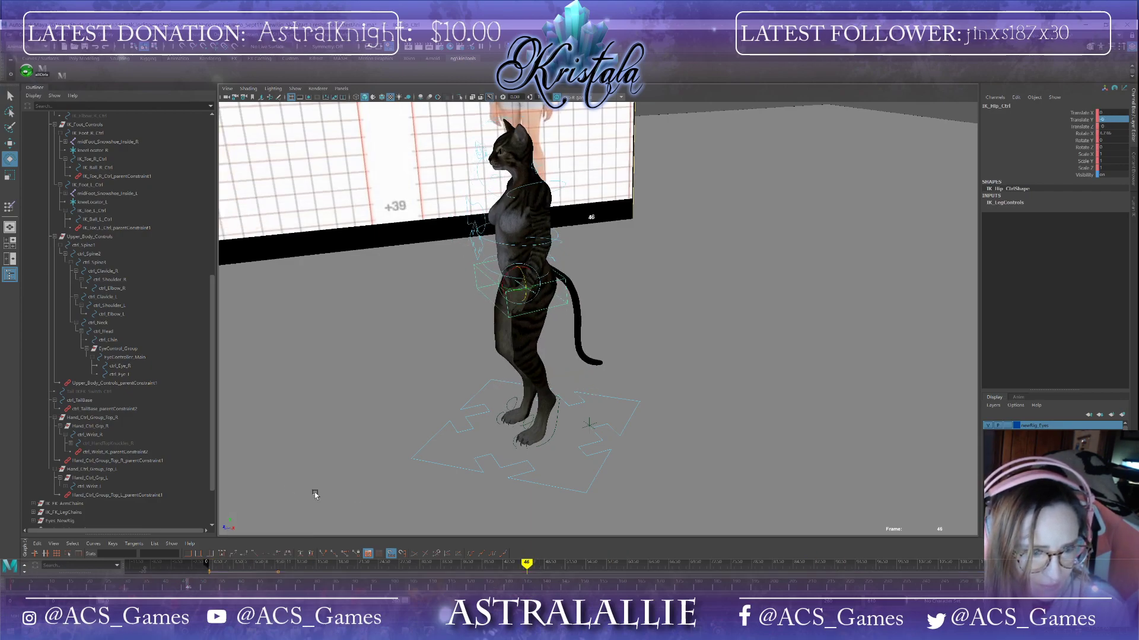
{"action": "left_click_drag", "start_coordinate": [430, 488], "coordinate": [401, 497], "text": "alt"}
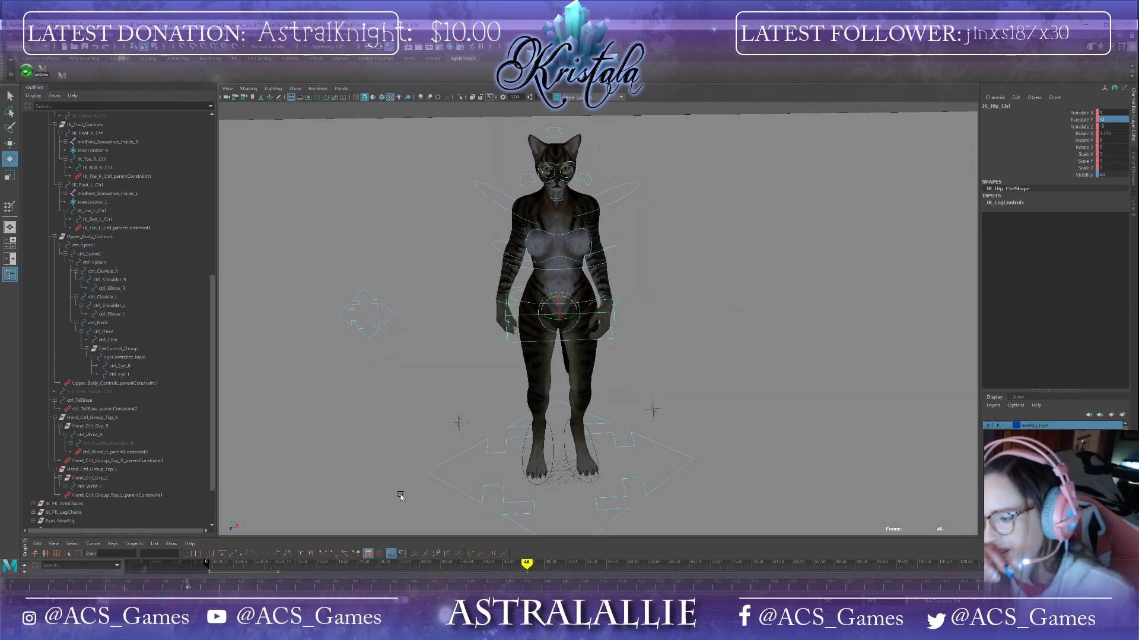